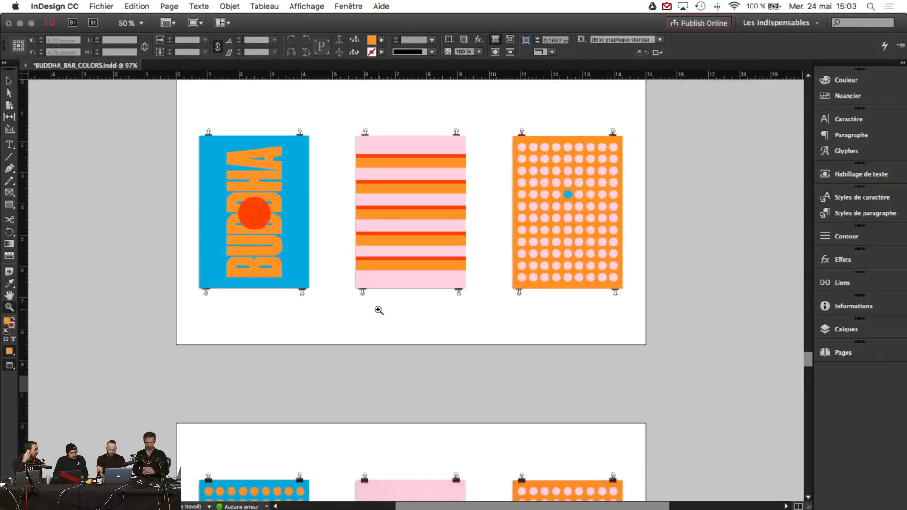
Step: Zoom to 125% on the blue, pink and yellow Buddha page and open the Liens panel
scroll(379, 311, "down", 20)
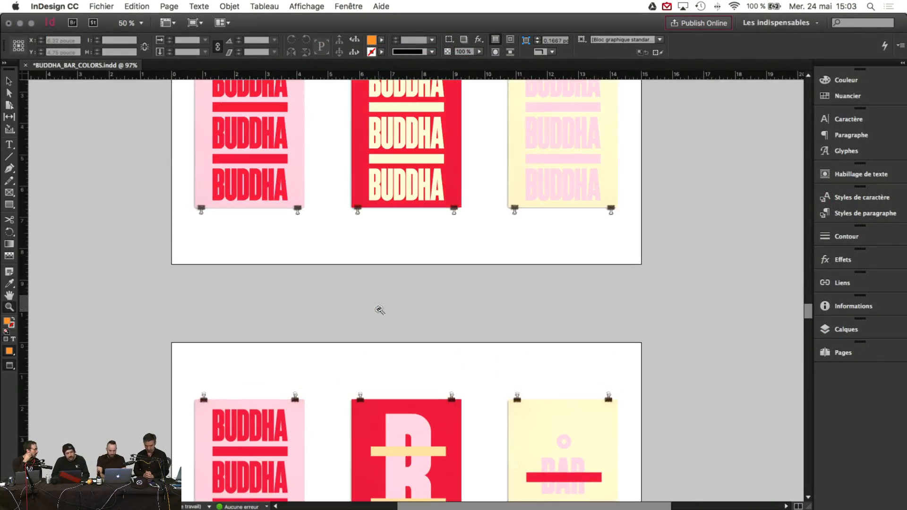
scroll(379, 311, "down", 20)
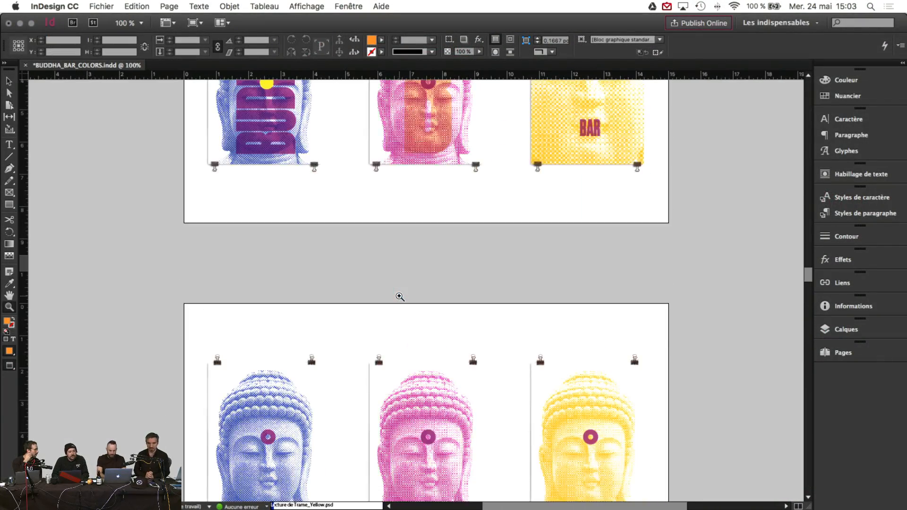
left_click(399, 296)
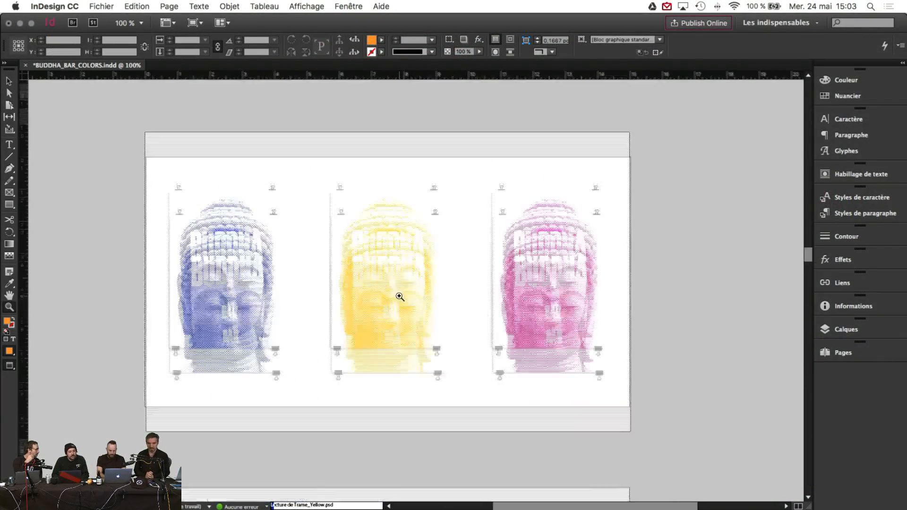
scroll(400, 297, "down", 15)
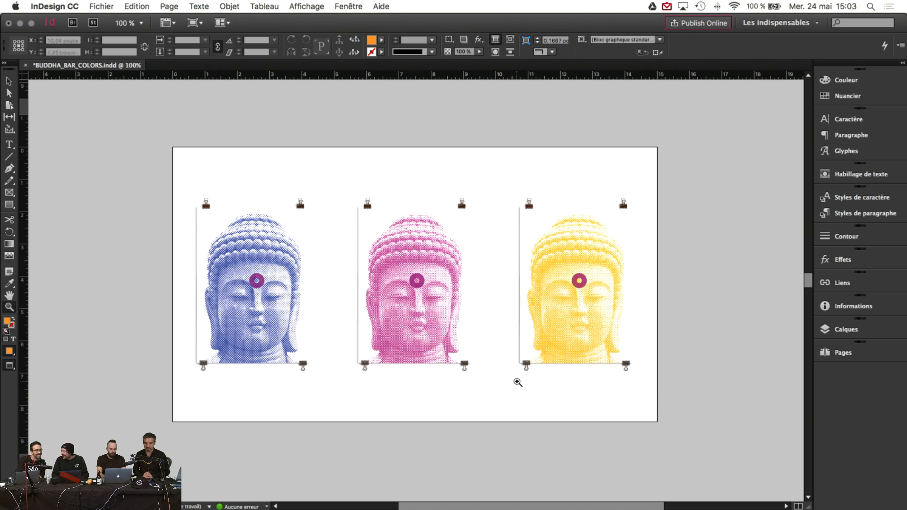
left_click(319, 8)
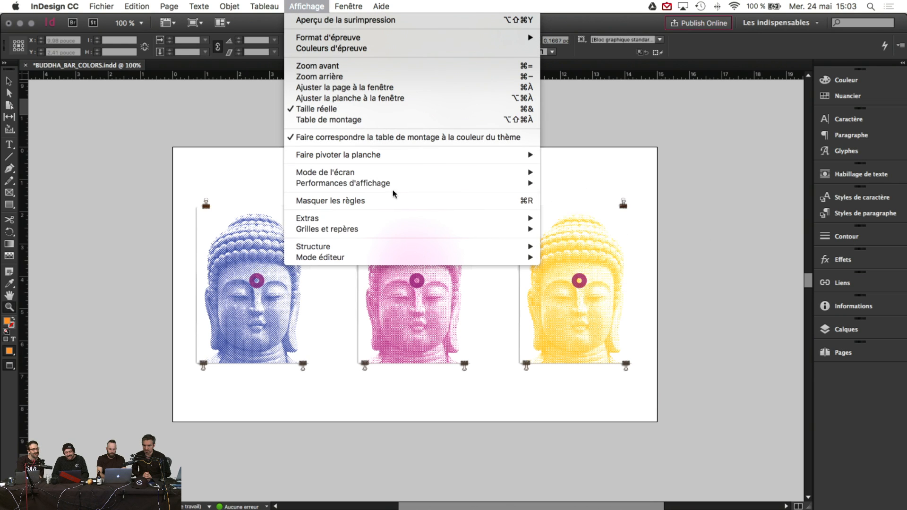
left_click(371, 309)
left_click(404, 304)
scroll(509, 310, "up", 3)
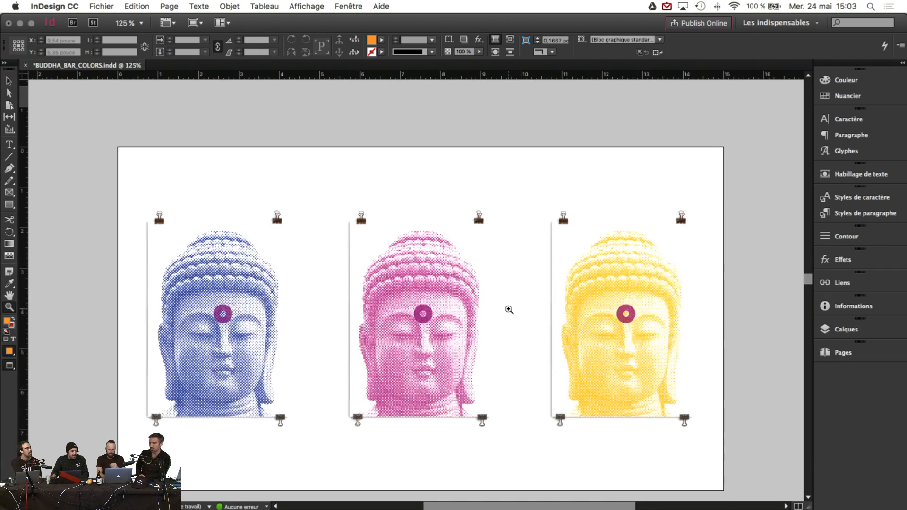
left_click(9, 81)
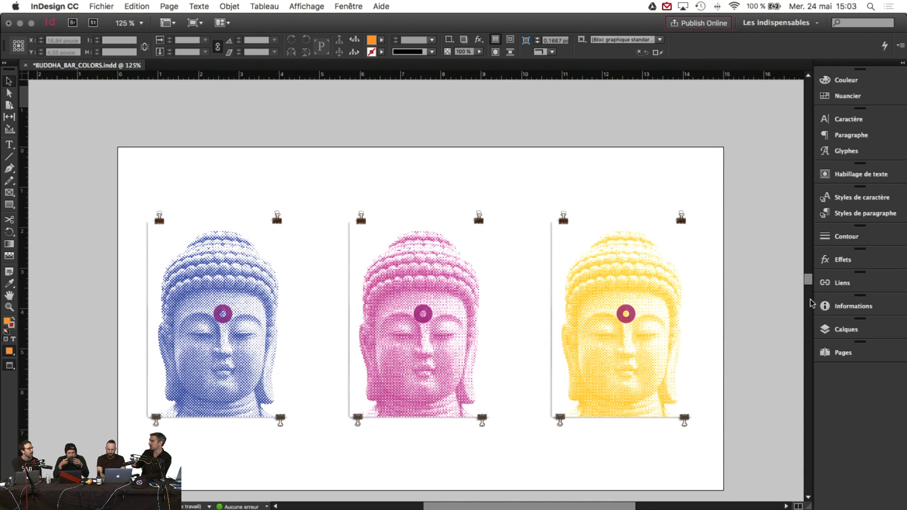
left_click(841, 282)
Step: Collapse the Liens panel into the dock and select the pink Buddha poster frame
left_click(678, 296)
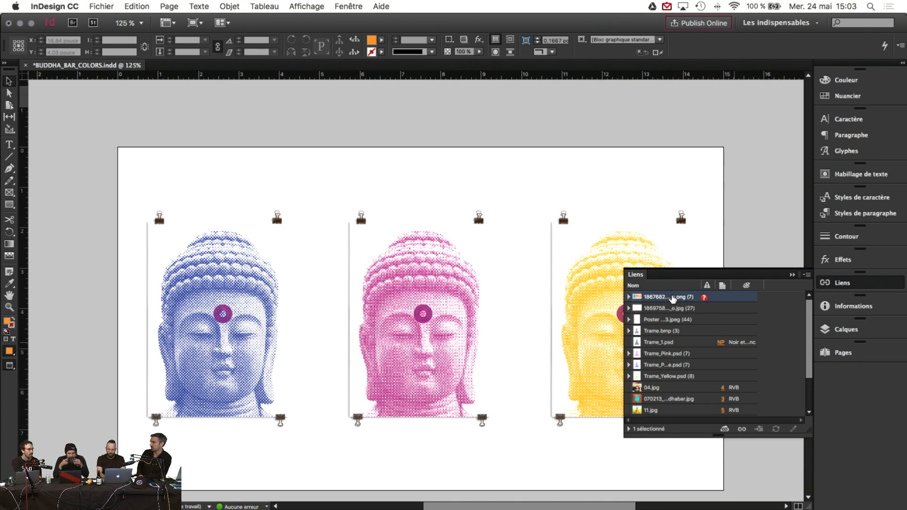
scroll(684, 365, "down", 2)
scroll(684, 365, "up", 2)
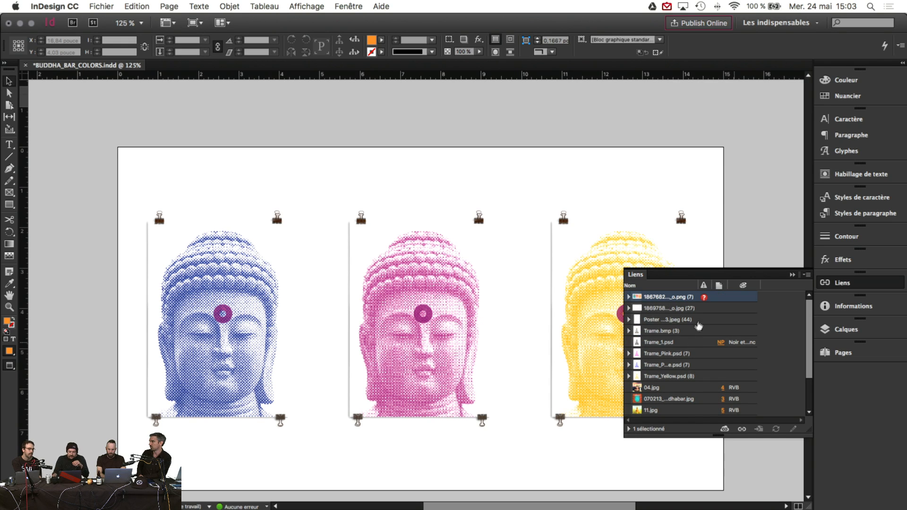
left_click(792, 274)
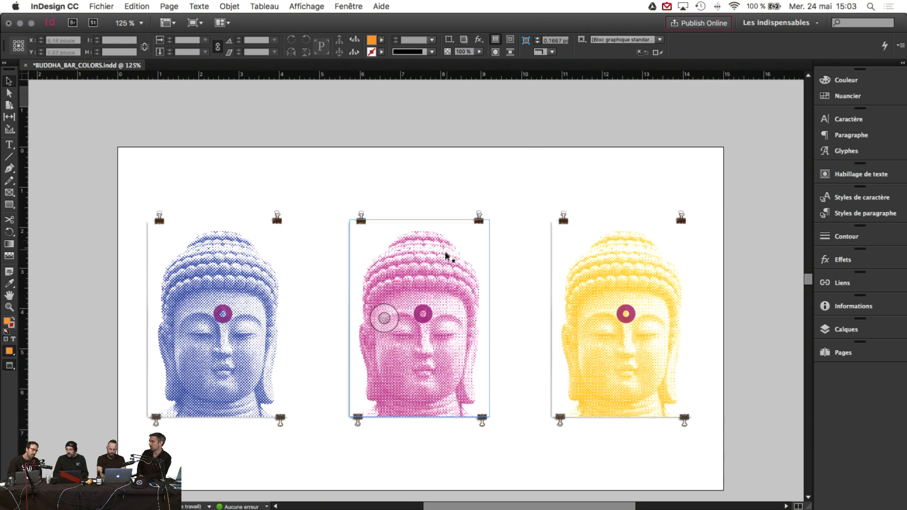
left_click(476, 175)
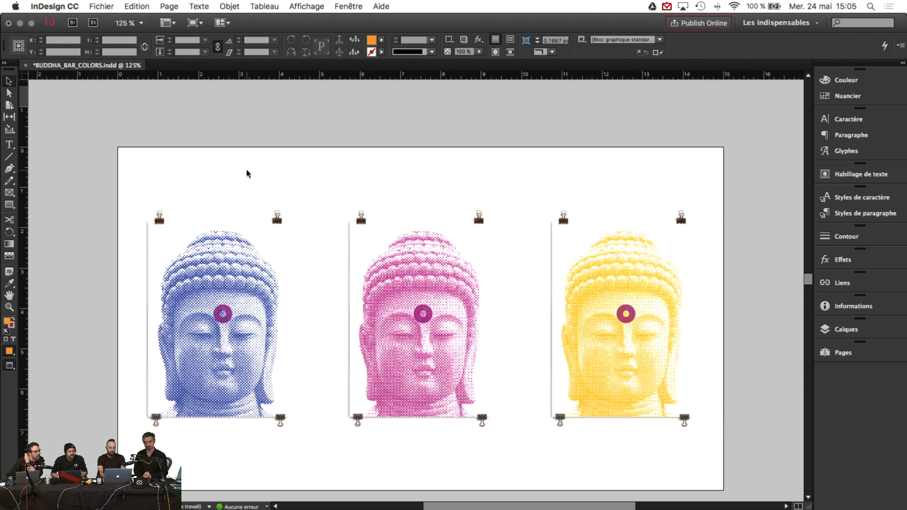
left_click(406, 275)
left_click(440, 175)
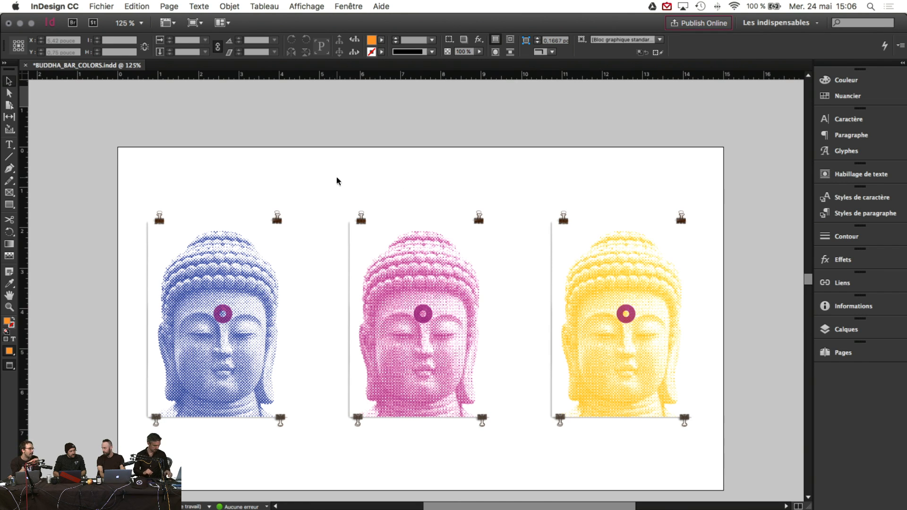
scroll(337, 181, "down", 10)
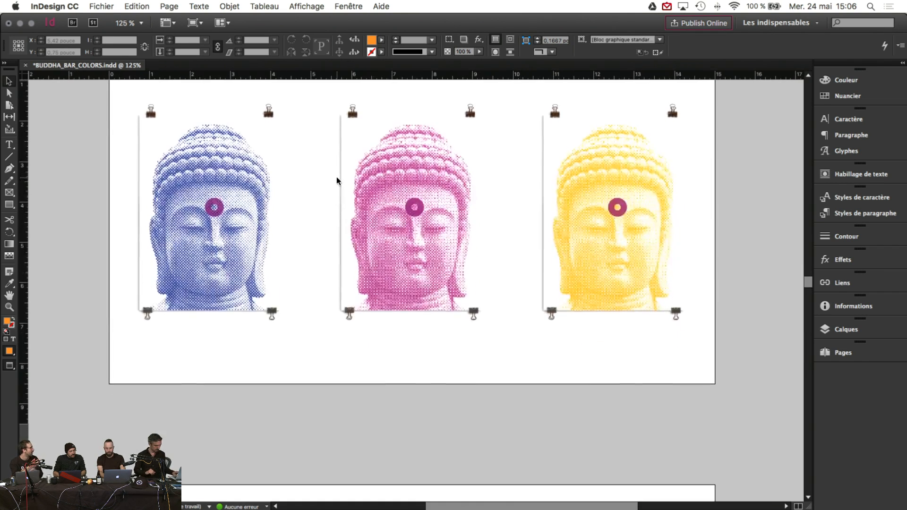
scroll(336, 180, "down", 10)
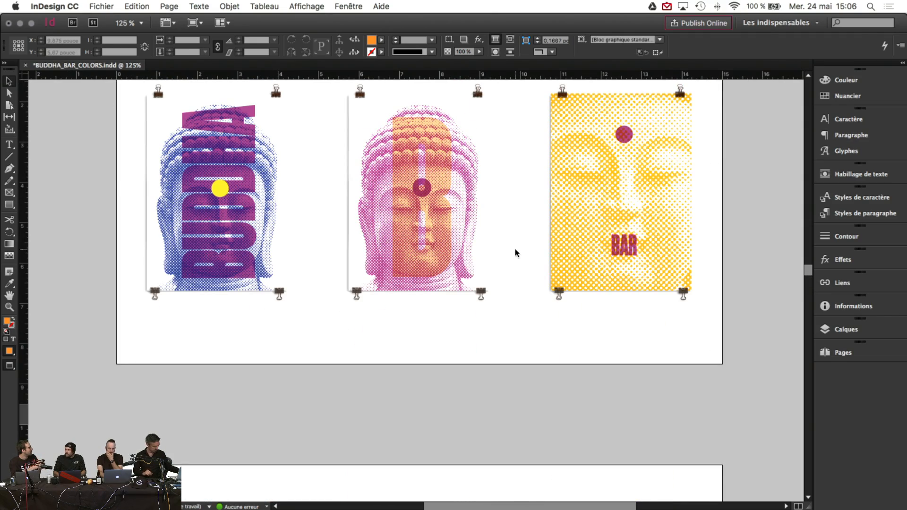
scroll(515, 253, "up", 2)
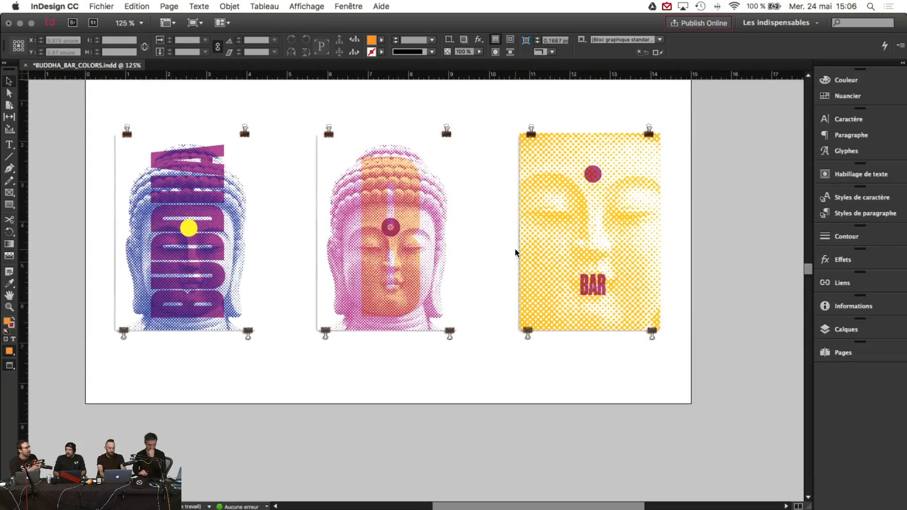
scroll(514, 249, "up", 1)
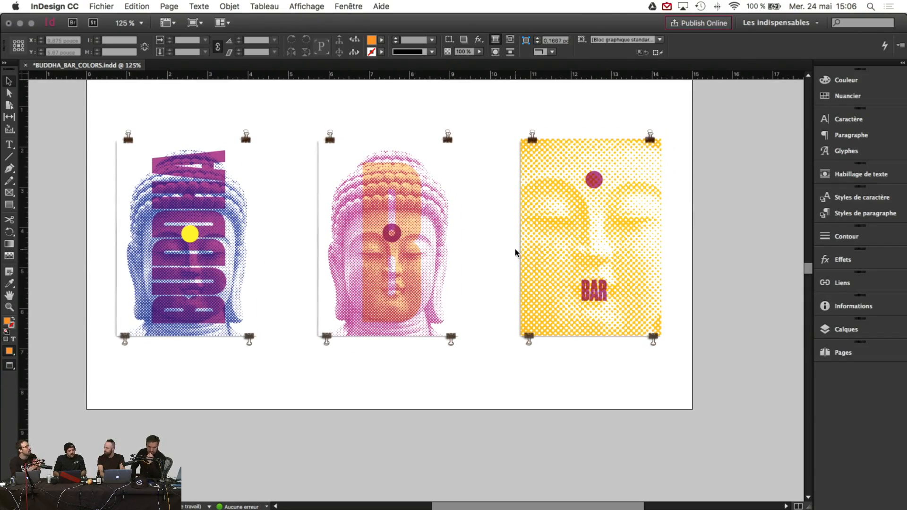
scroll(515, 252, "down", 15)
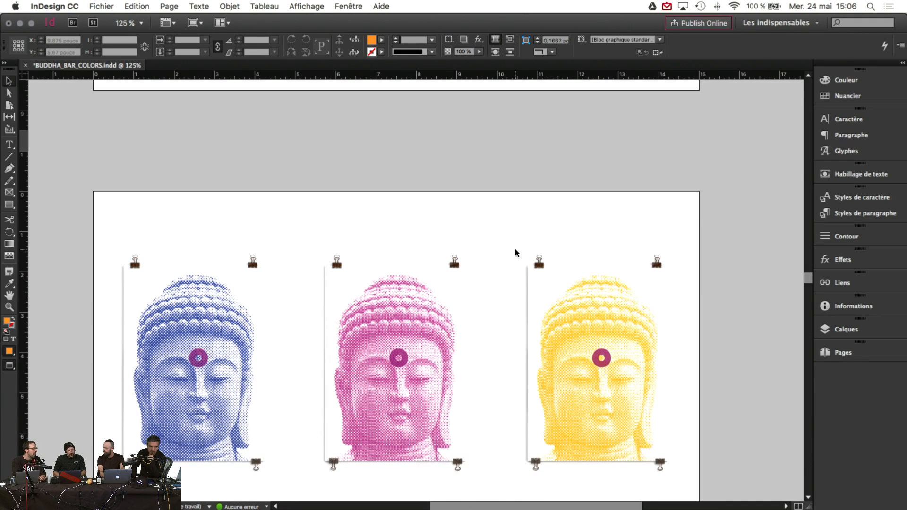
scroll(515, 249, "down", 4)
scroll(515, 249, "up", 2)
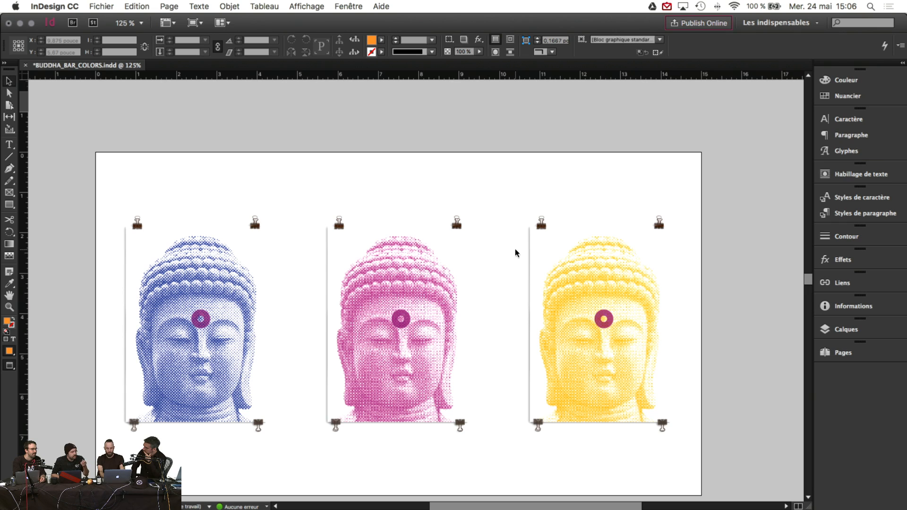
Step: Show BUDDHA_BAR.indd's orange, blue and pink BUDDHABAR III covers in Presentation mode with Shift+W
left_click(483, 173)
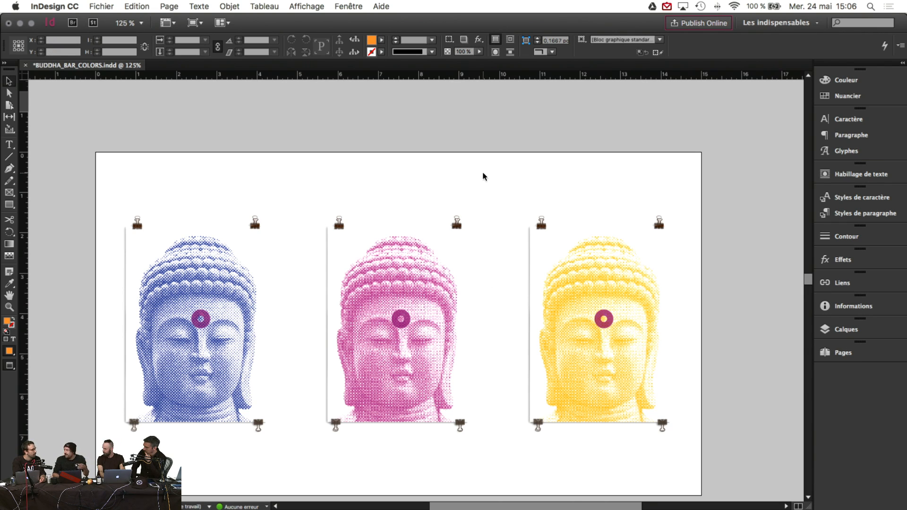
scroll(483, 175, "down", 4)
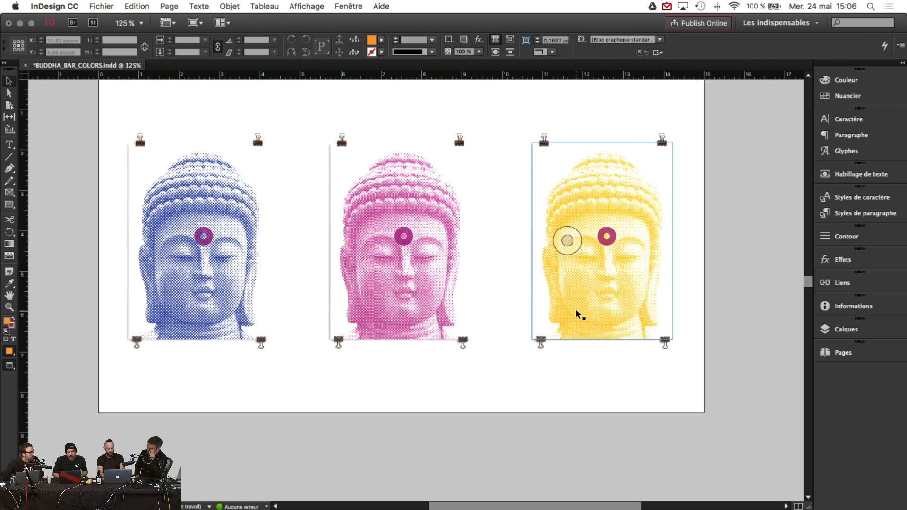
left_click(521, 371)
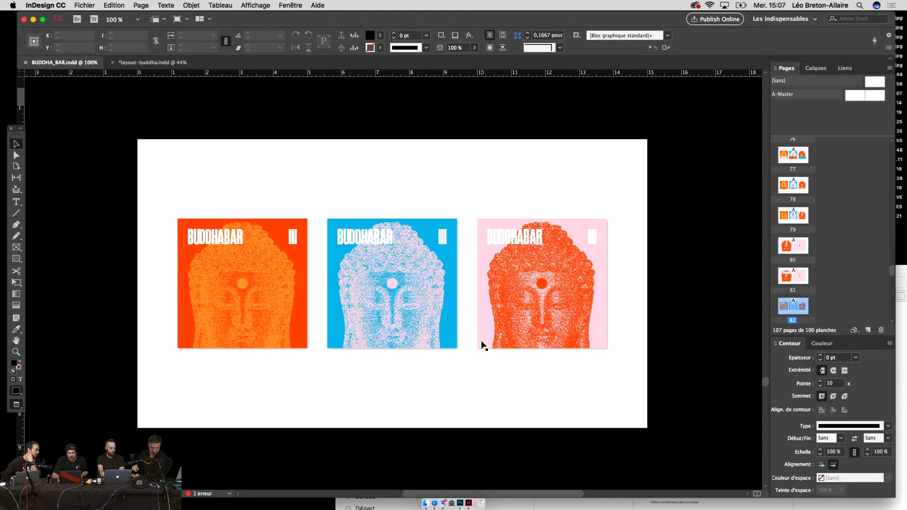
key("shift+w")
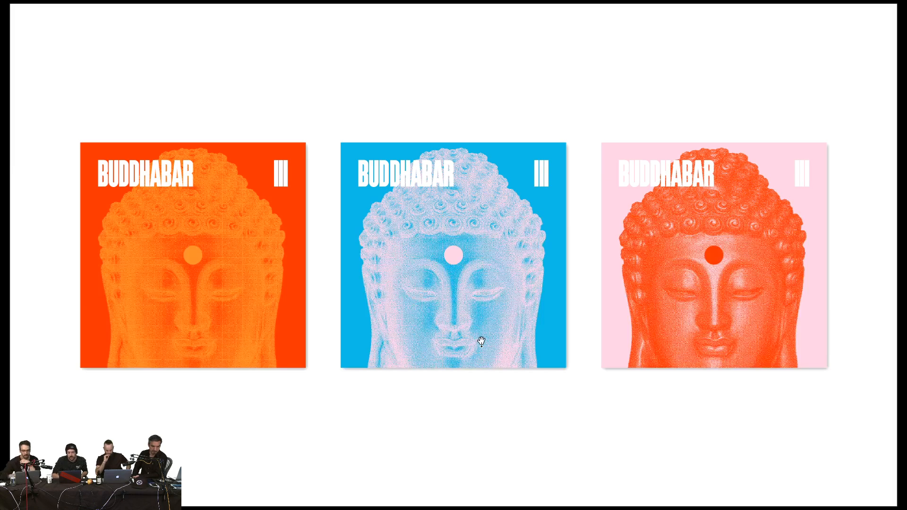
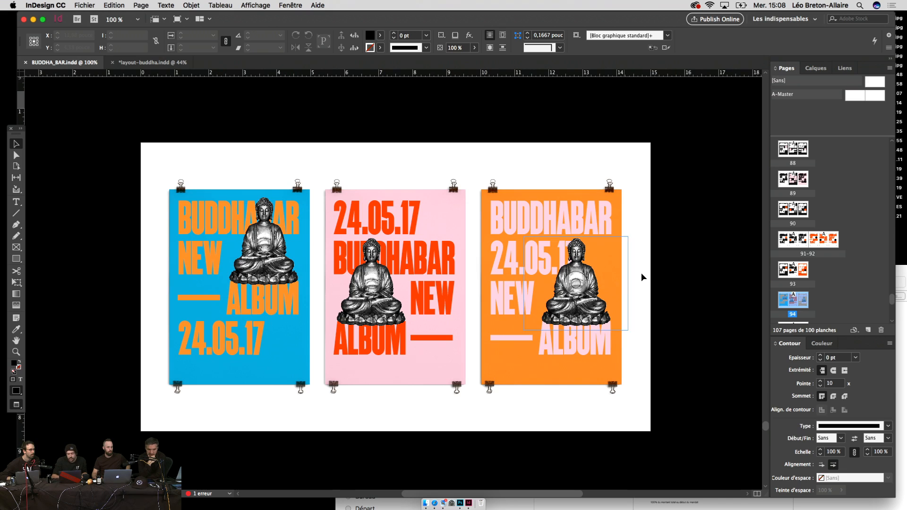
Step: Zoom out to 75% and scroll up through the blue/pink/orange and black-and-white poster spreads
key("super+minus")
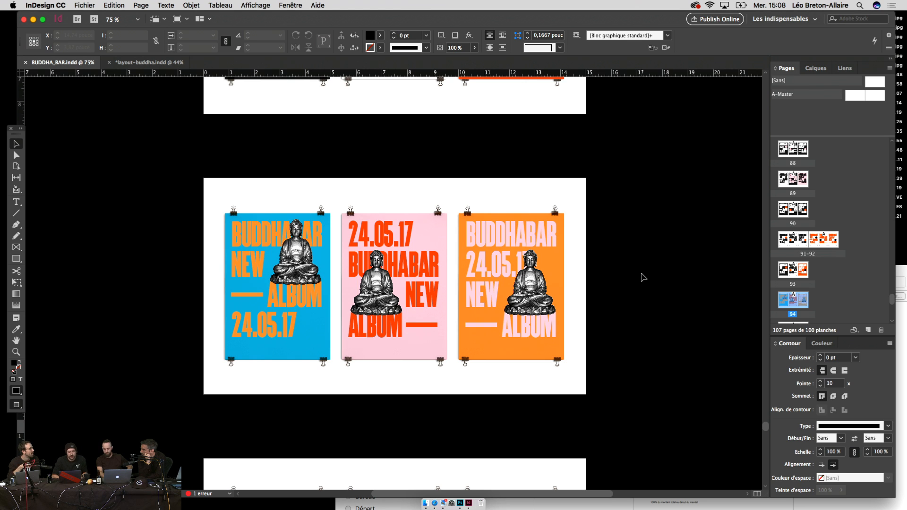
scroll(643, 277, "up", 15)
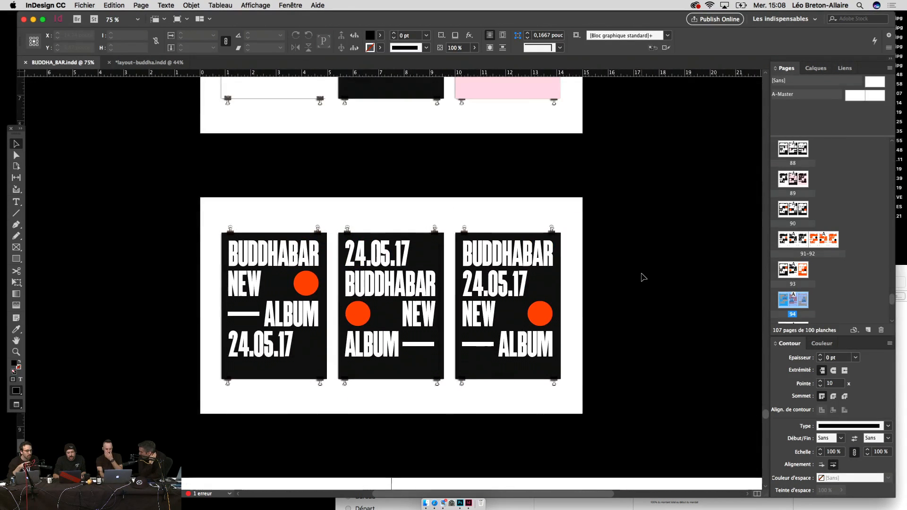
scroll(643, 277, "up", 5)
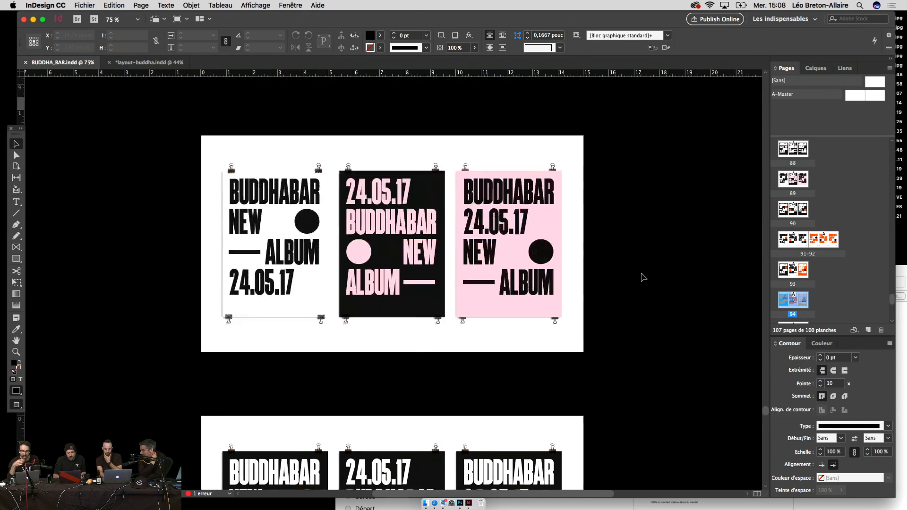
scroll(643, 278, "up", 5)
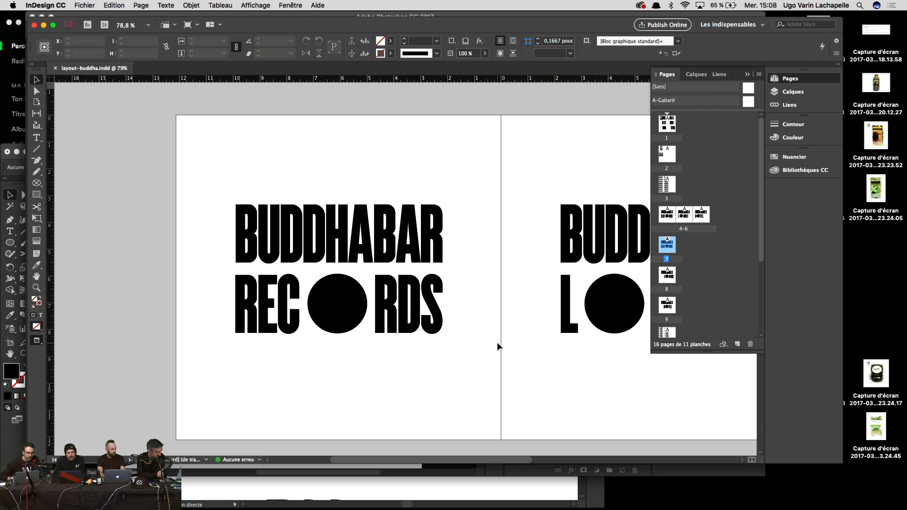
Step: Pan past the RECORDS and LOUNGE logo pages until the BUDDHABAR HOTEL page is centred, then click it
scroll(498, 346, "left", 6)
scroll(498, 346, "up", 2)
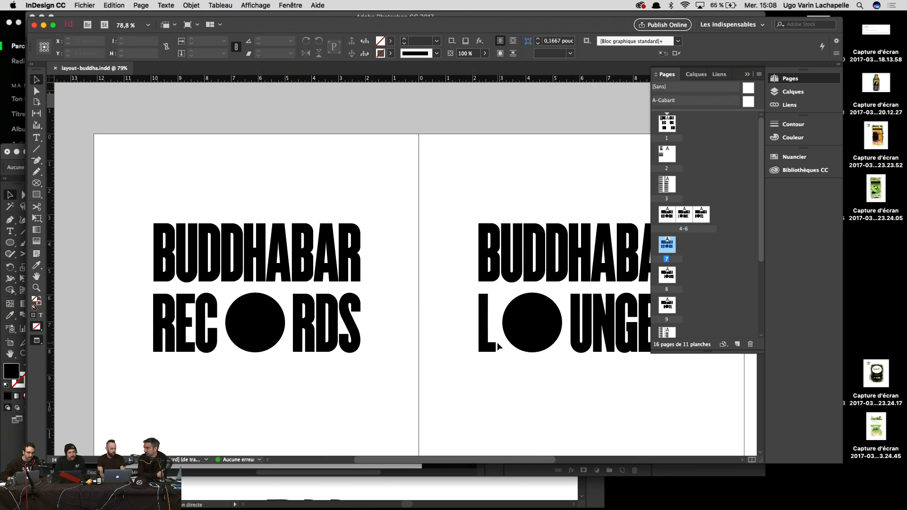
scroll(350, 300, "right", 1)
scroll(427, 308, "right", 5)
scroll(426, 308, "up", 1)
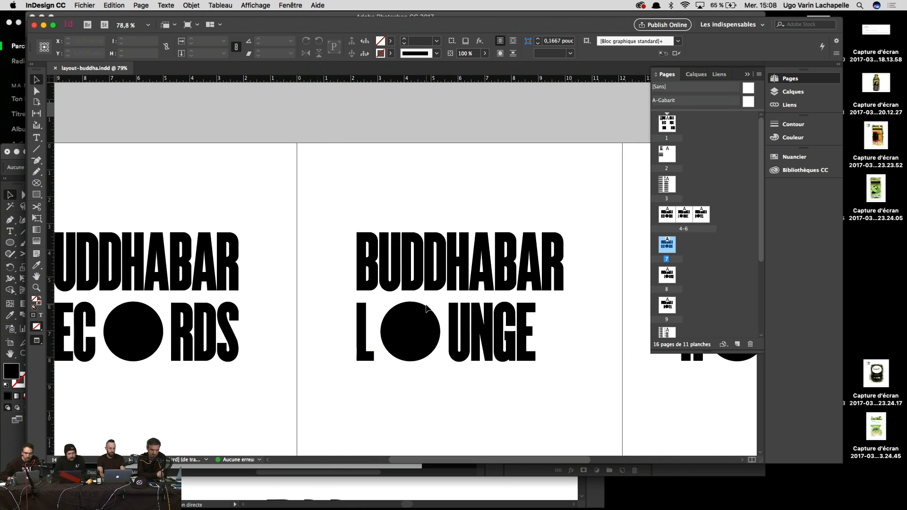
scroll(427, 308, "right", 8)
scroll(426, 308, "down", 1)
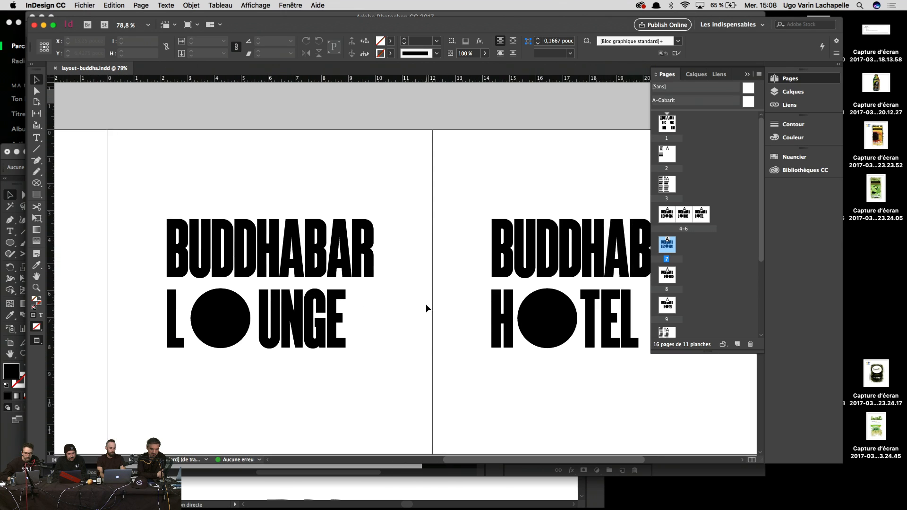
scroll(426, 308, "right", 6)
scroll(426, 308, "up", 1)
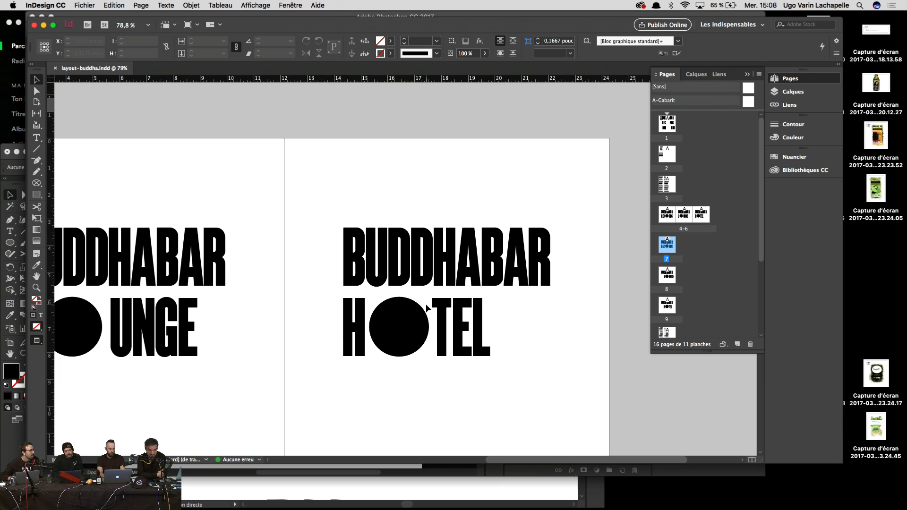
left_click(494, 180)
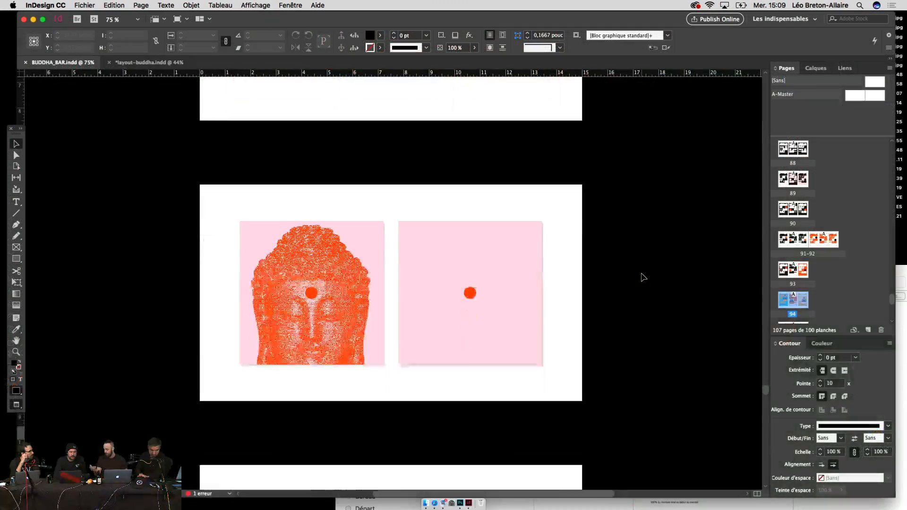
Step: Scroll through the black poster variations with pink dots, ending on the pink, orange and blue skateboard decks
scroll(640, 276, "down", 4)
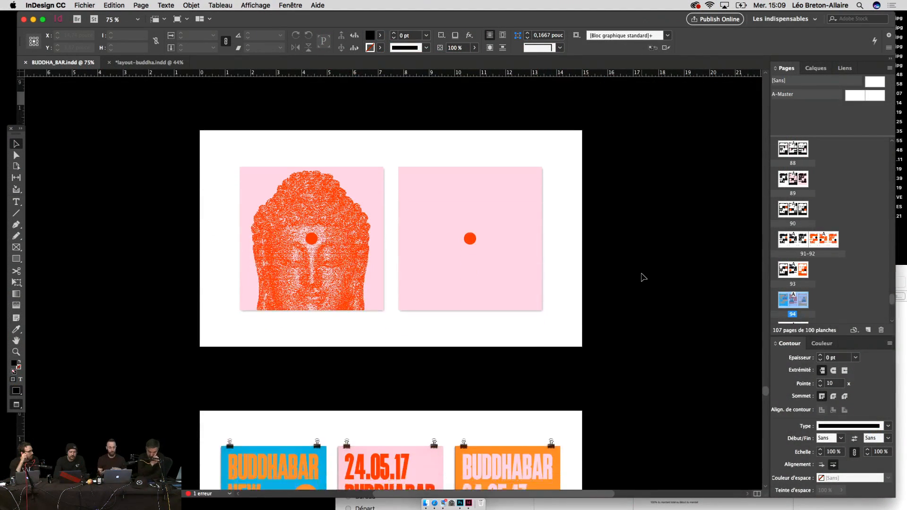
scroll(643, 278, "down", 15)
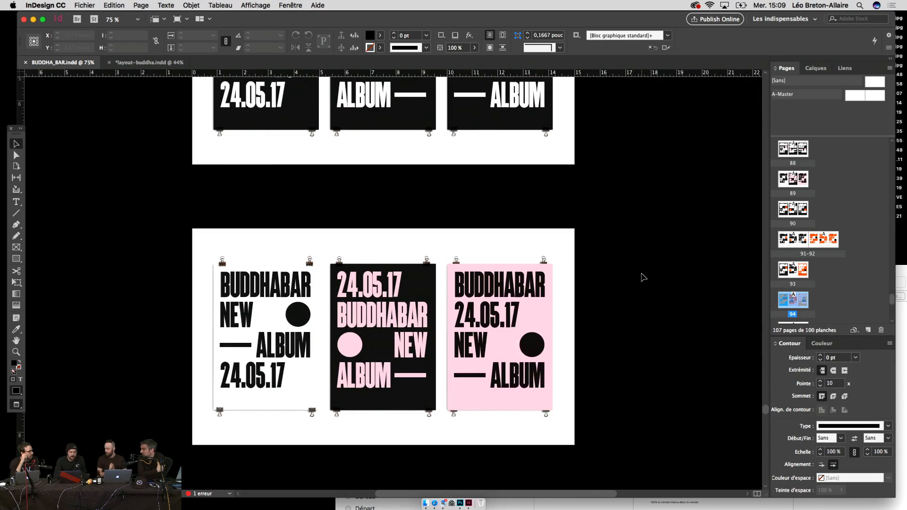
scroll(643, 277, "down", 12)
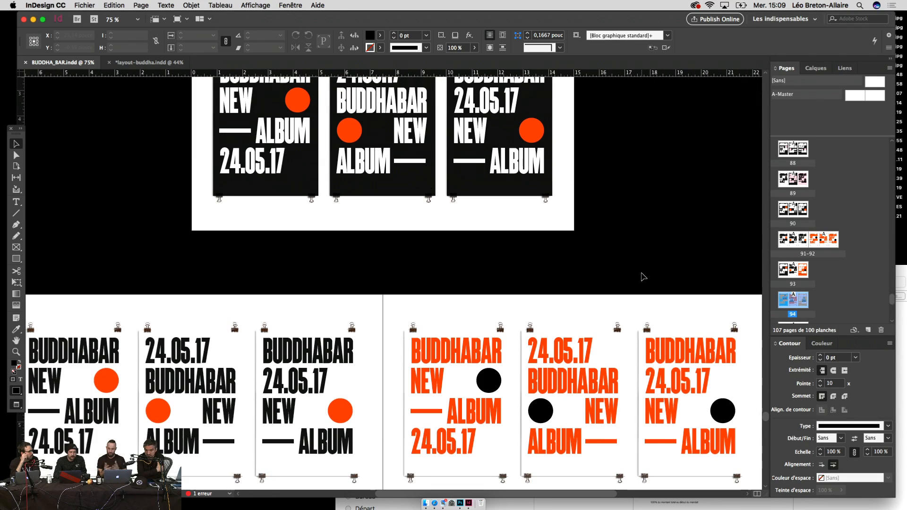
scroll(643, 277, "up", 8)
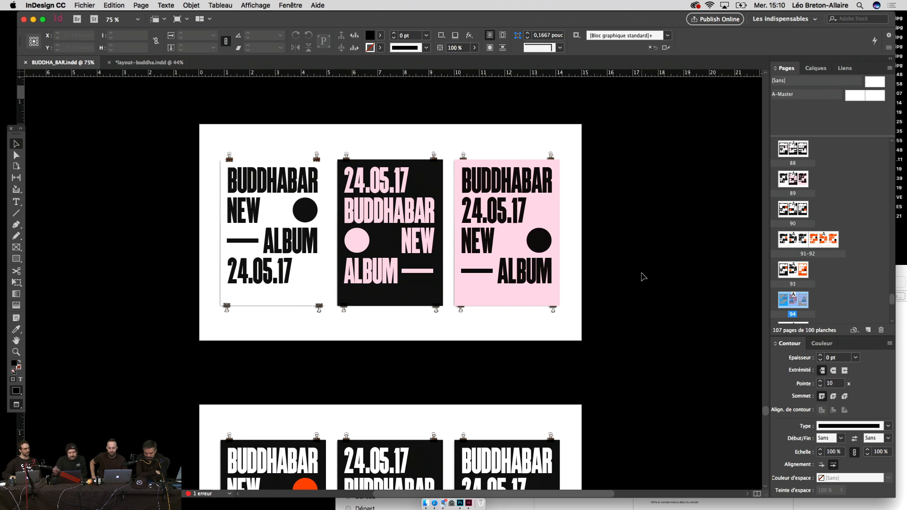
scroll(669, 268, "up", 1)
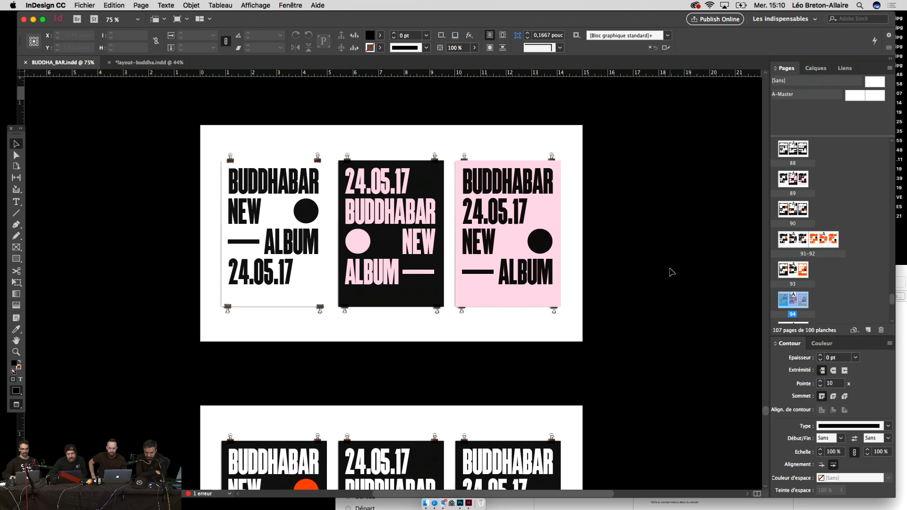
scroll(671, 272, "up", 10)
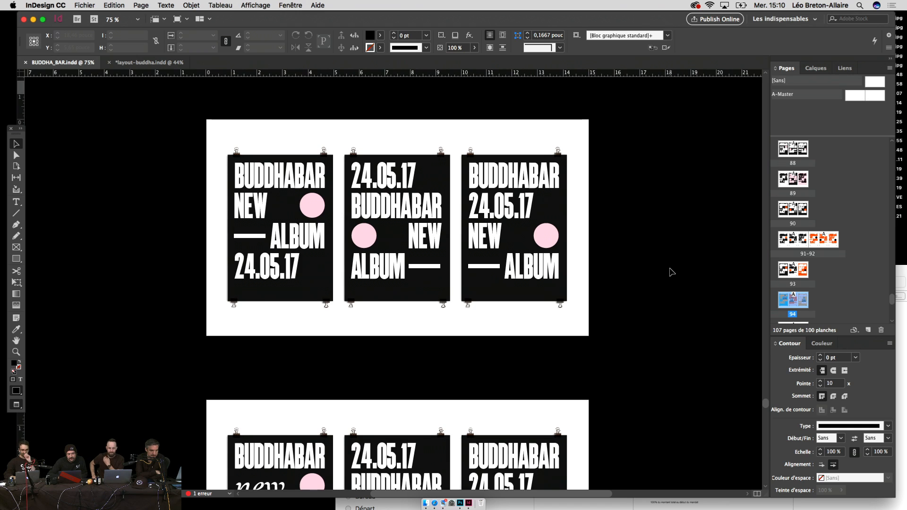
scroll(672, 272, "up", 5)
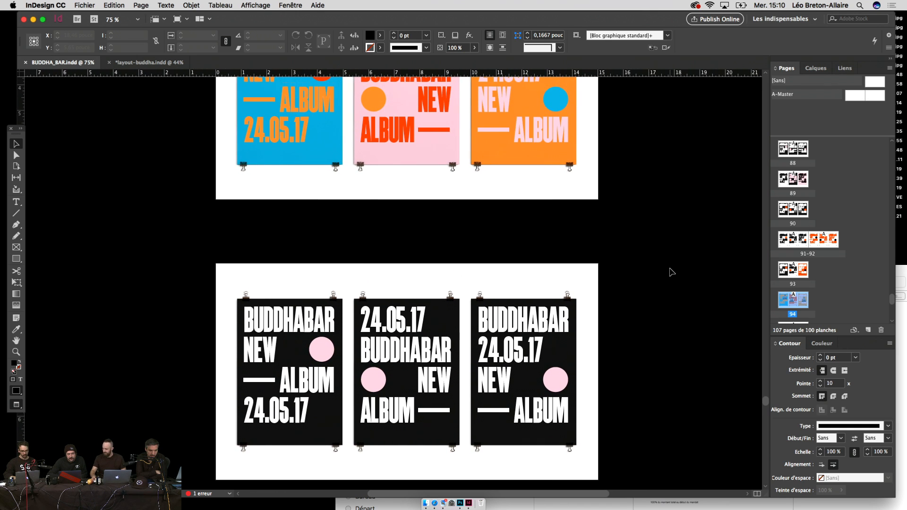
scroll(672, 272, "down", 15)
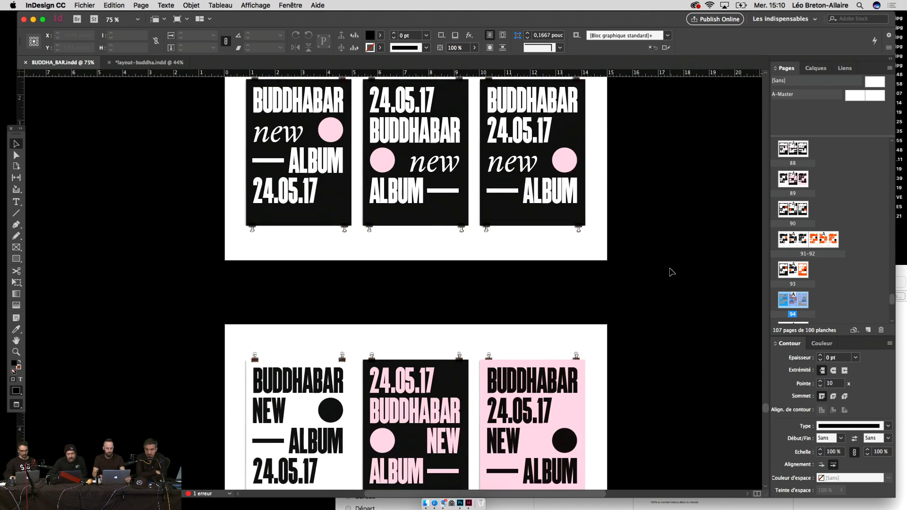
scroll(671, 272, "down", 10)
scroll(672, 272, "up", 4)
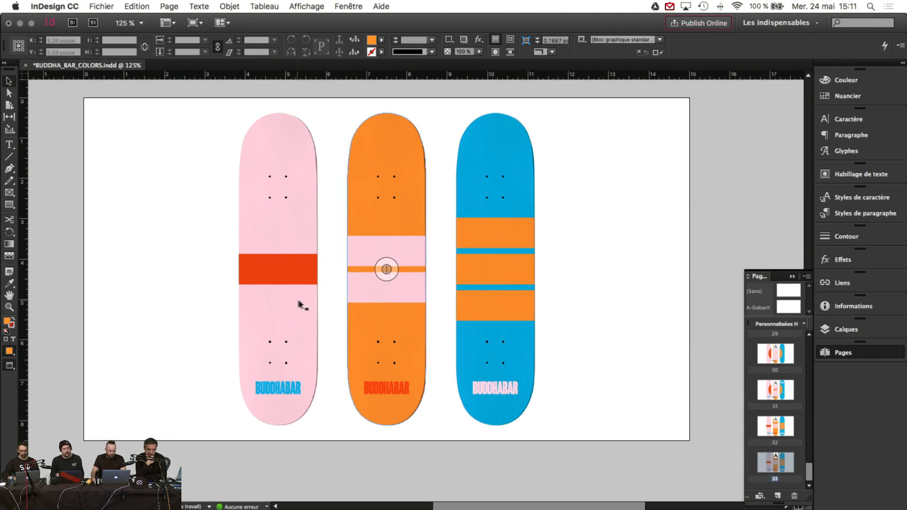
Step: Select the orange stripes in the blue deck and remove the red band from the pink deck
left_click(298, 273)
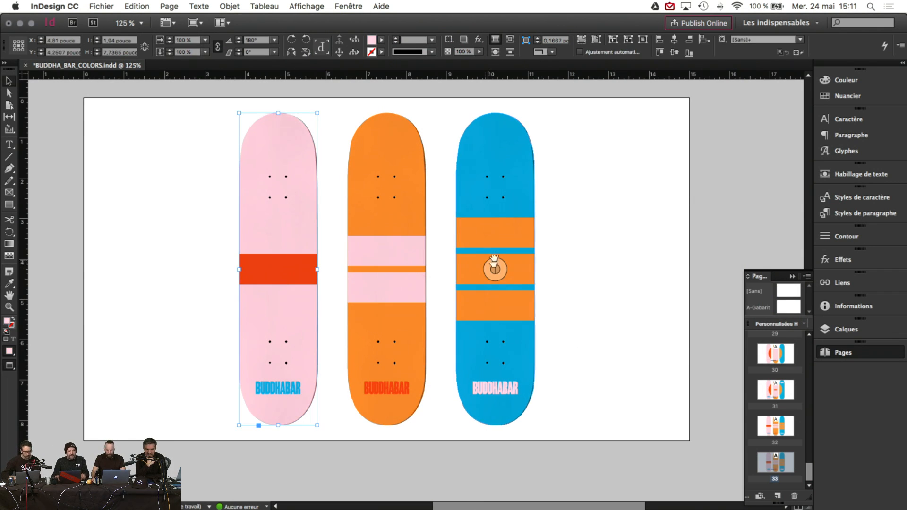
left_click(516, 237)
double_click(515, 237)
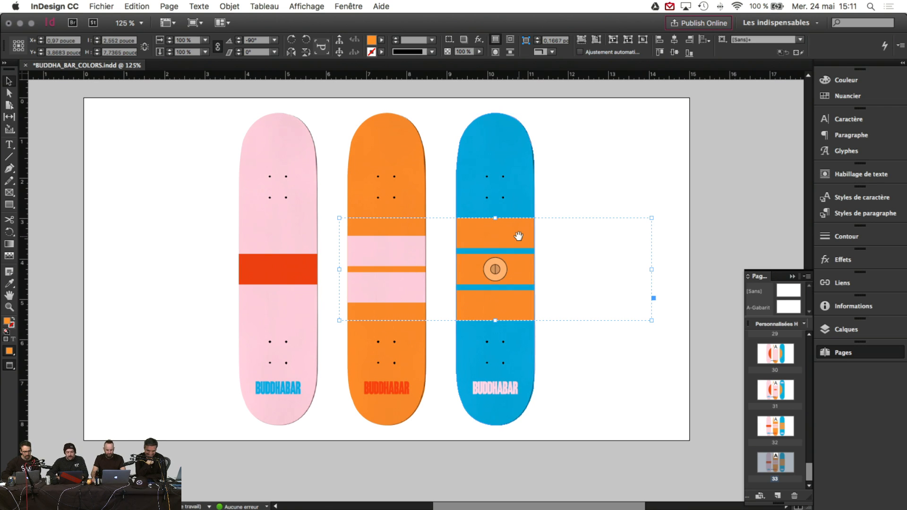
key("Delete")
Step: Try pasting the orange stripes inside the pink deck, then undo it
left_click(307, 259)
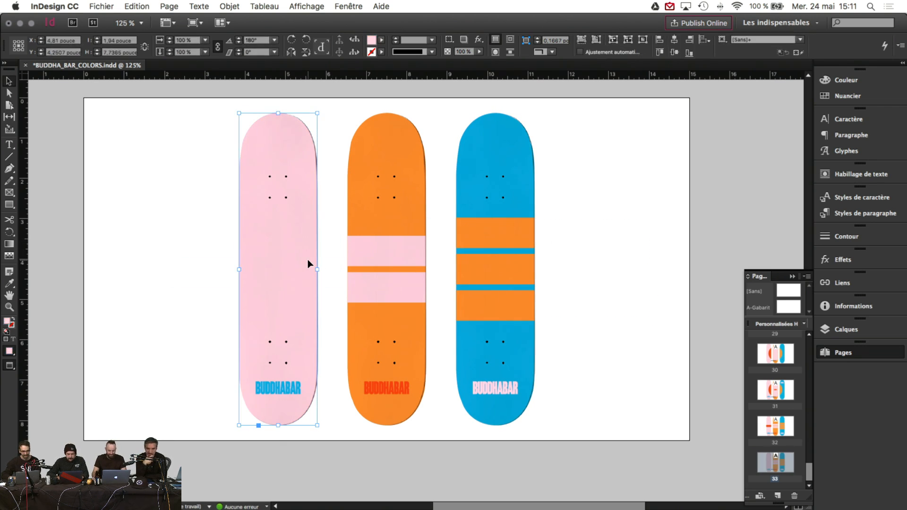
right_click(295, 261)
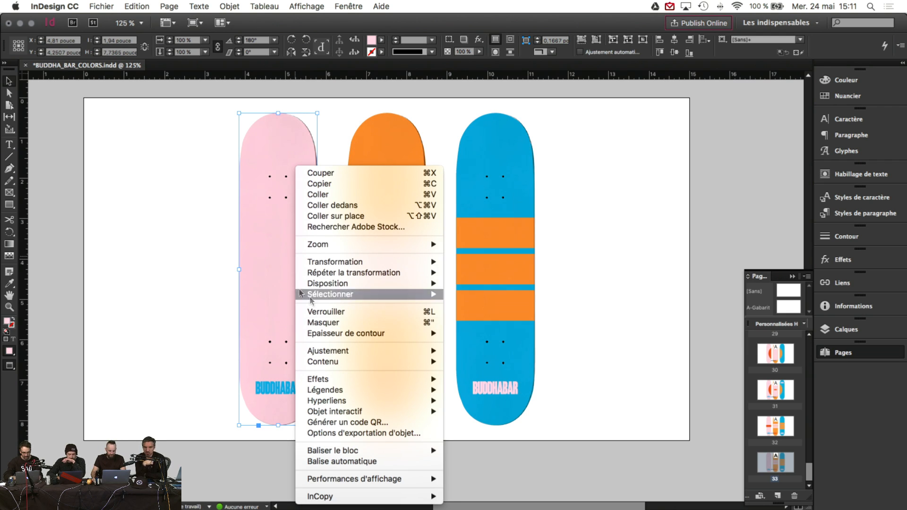
left_click(320, 206)
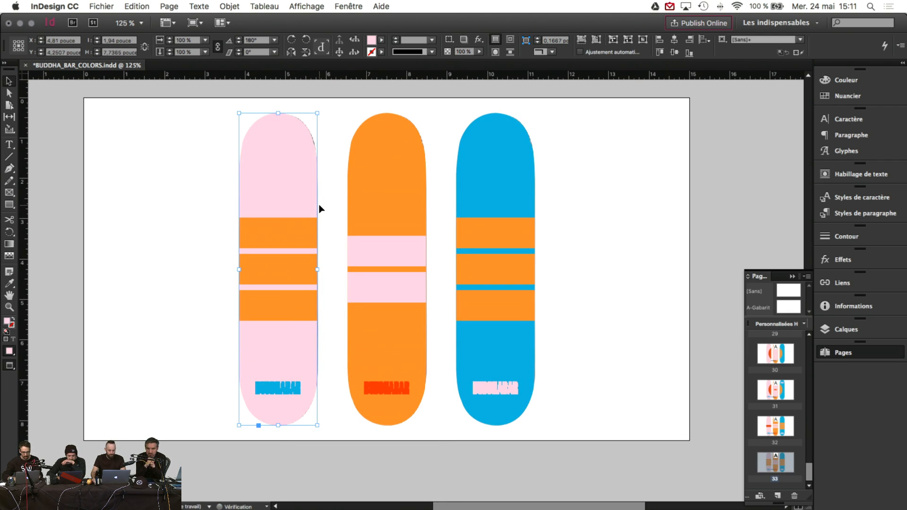
key("cmd+z")
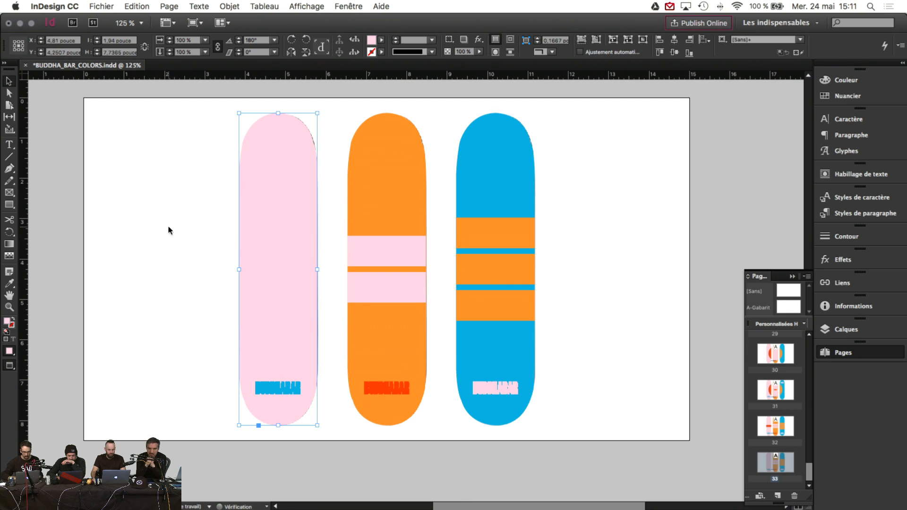
Step: Paste the orange stripe group onto the page and move it over the pink deck
left_click(168, 227)
key("cmd+v")
left_click_drag(420, 290, 213, 293)
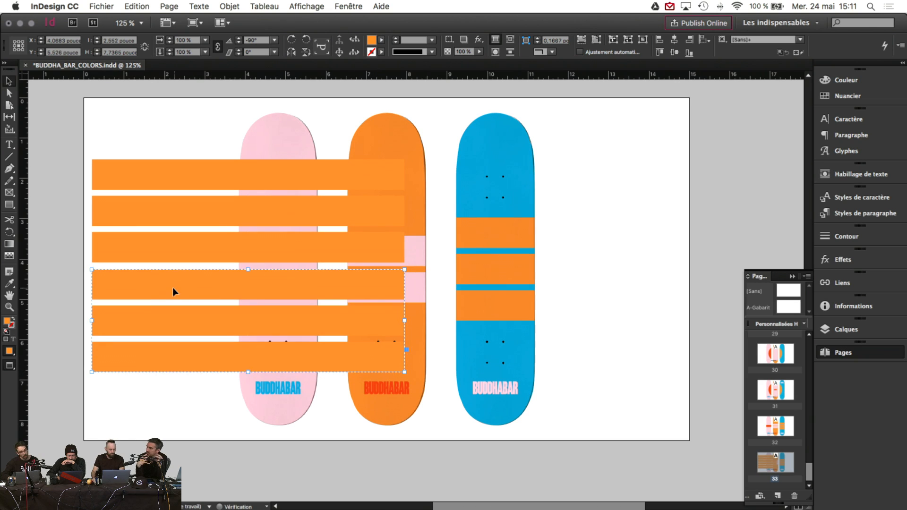
key("Up")
key("Up")
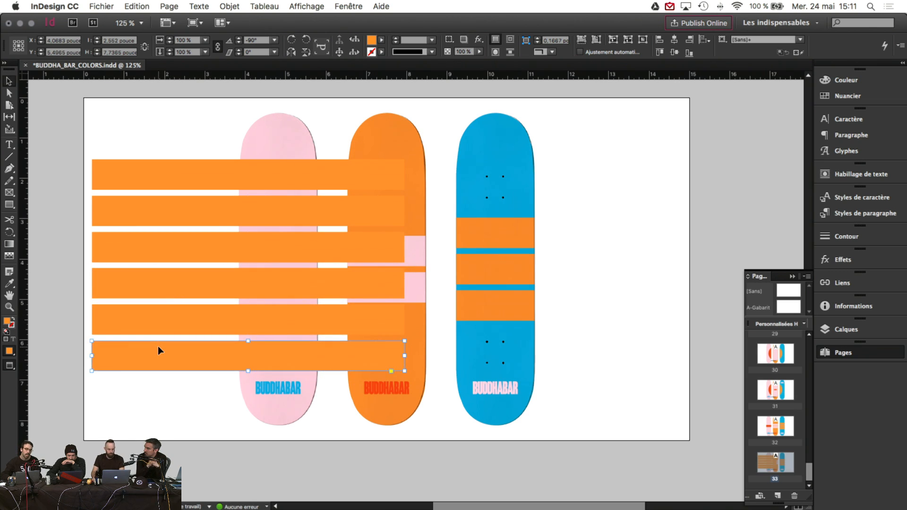
Step: Delete the two lowest stripes and ungroup the remaining three
key("BackSpace")
left_click(159, 321)
key("BackSpace")
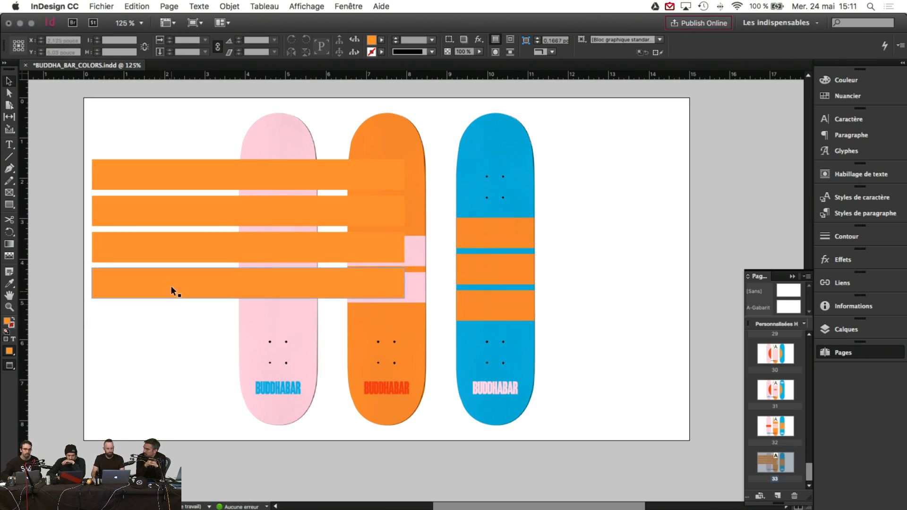
left_click(170, 259)
right_click(168, 179)
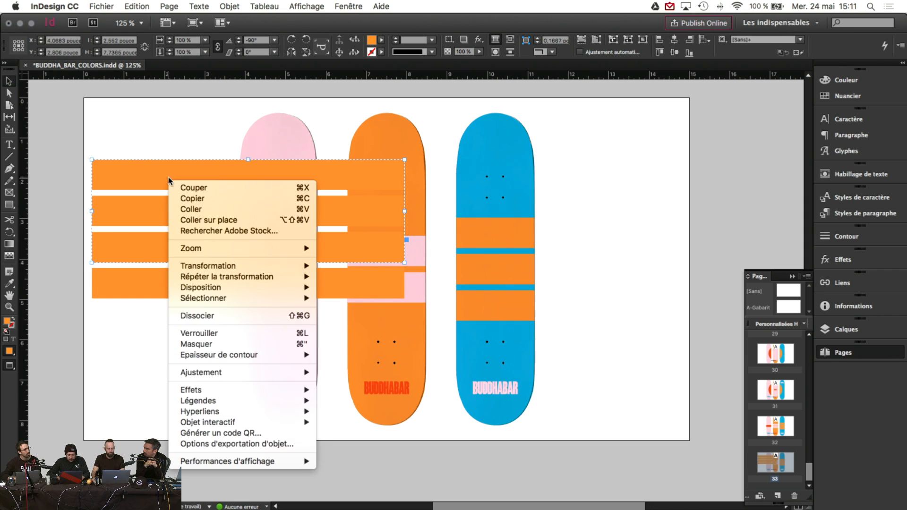
left_click(189, 316)
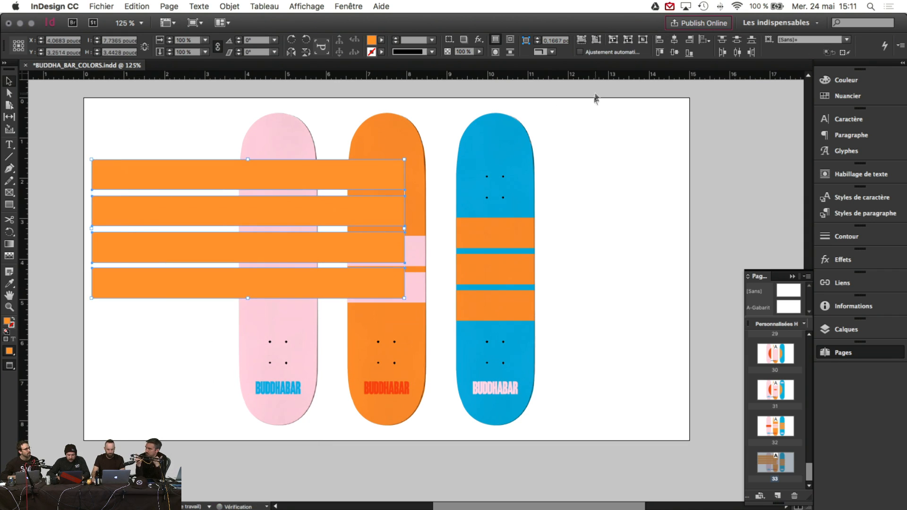
Step: Distribute the four orange stripes by vertical centres, group them, and cut the group
left_click(737, 52)
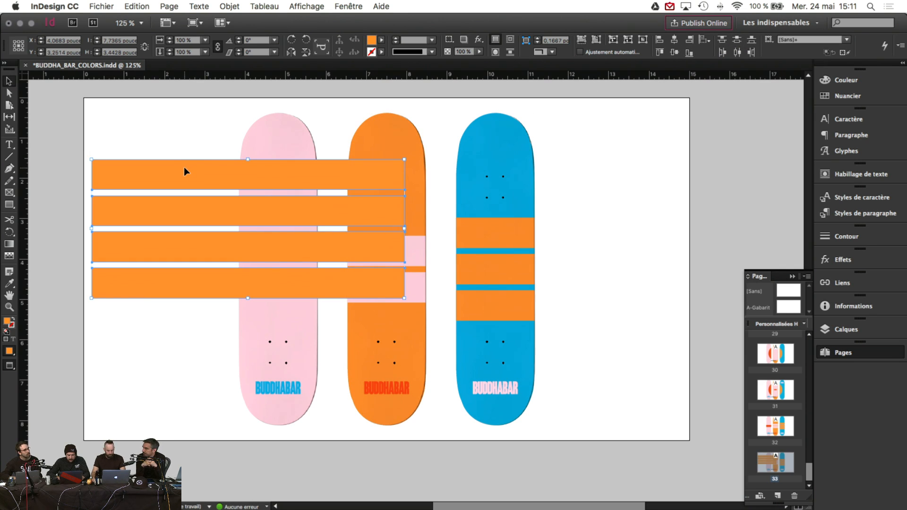
key("super+g")
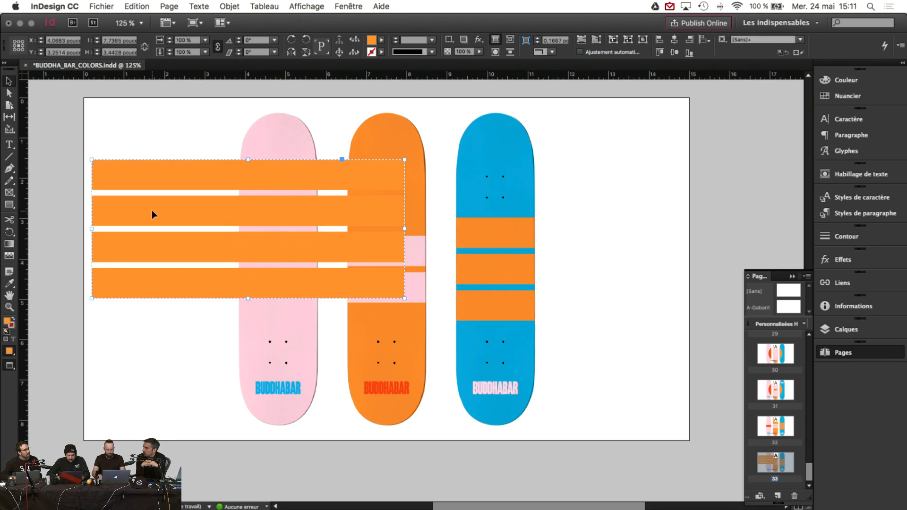
key("Delete")
Step: Paste the stripe group into the pink skateboard with Coller dedans and slide it lower across the middle
left_click(257, 240)
right_click(258, 242)
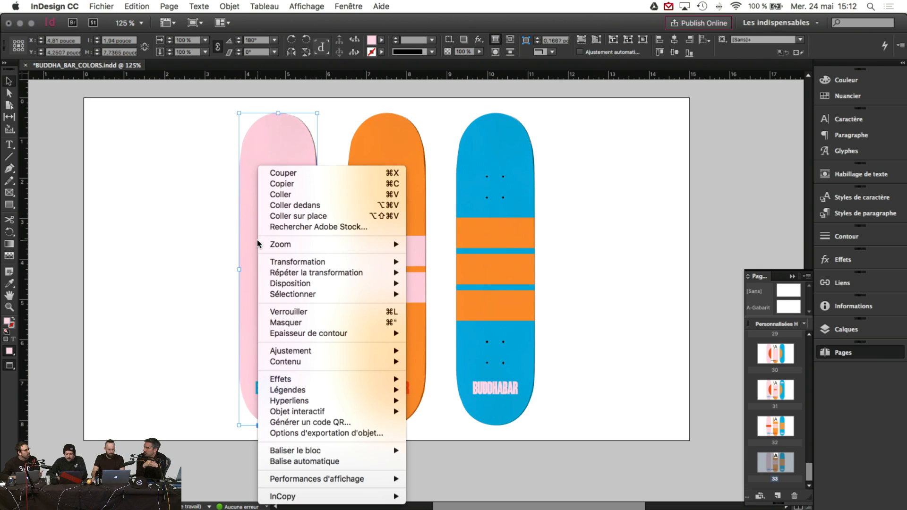
left_click(292, 216)
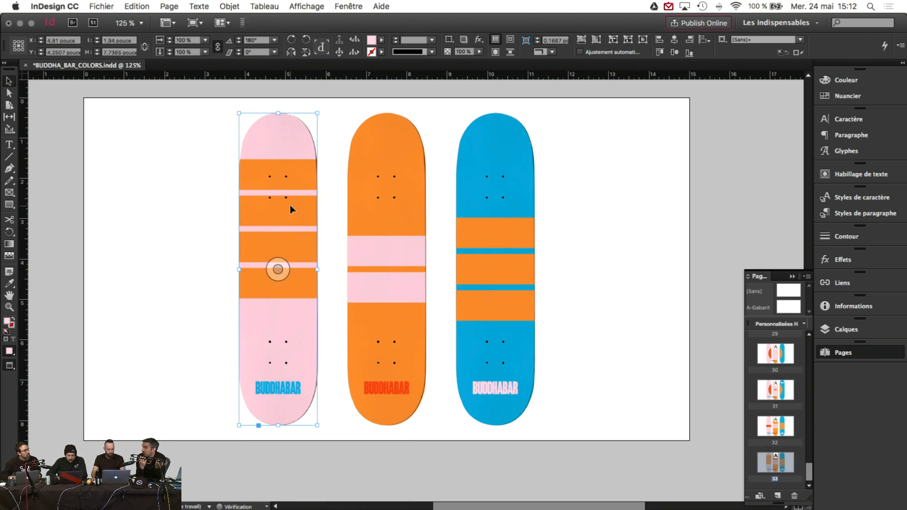
left_click_drag(299, 203, 330, 219)
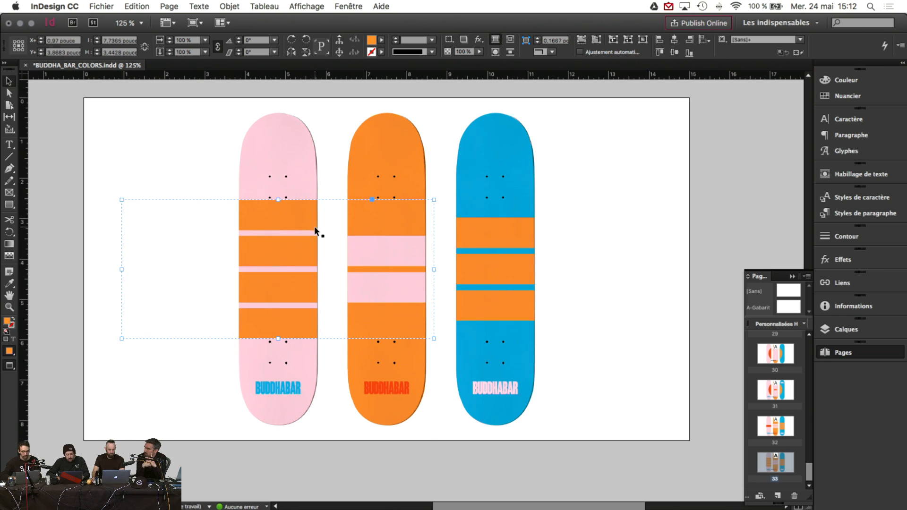
left_click(189, 180)
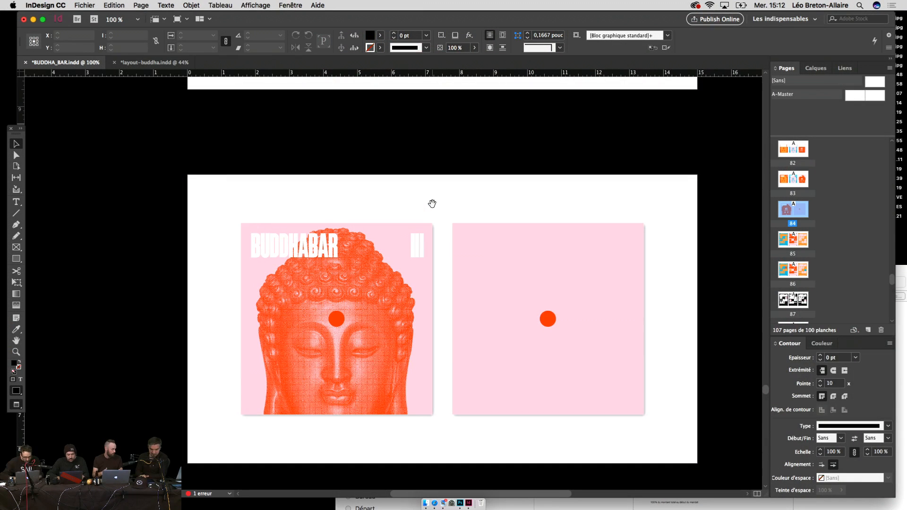
Step: Switch to layout-buddha.indd at 75% and centre the page 3 Weather Storm track list
key("super+minus")
key("super+minus")
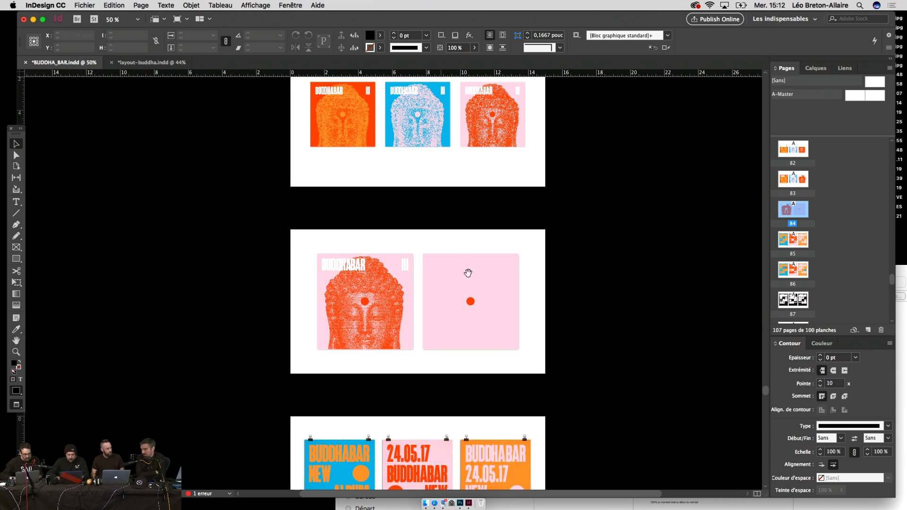
left_click_drag(474, 292, 470, 239)
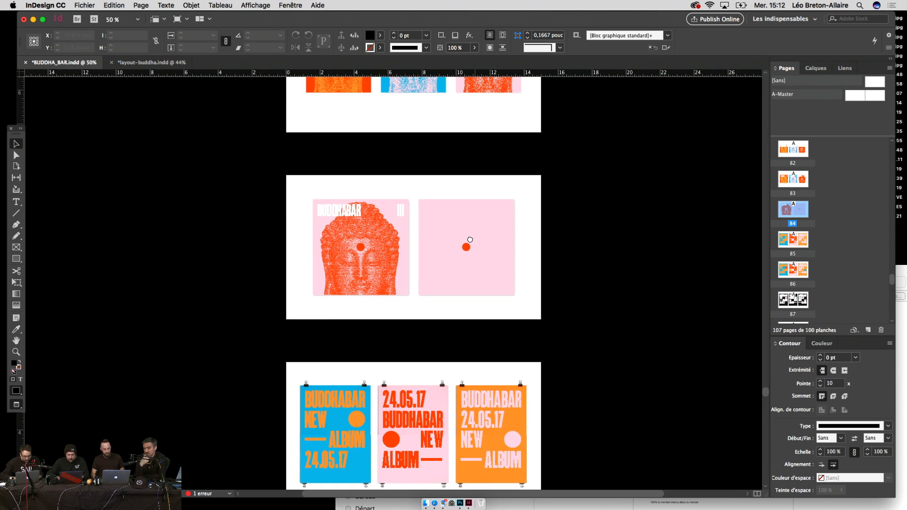
left_click(171, 65)
scroll(460, 316, "up", 5)
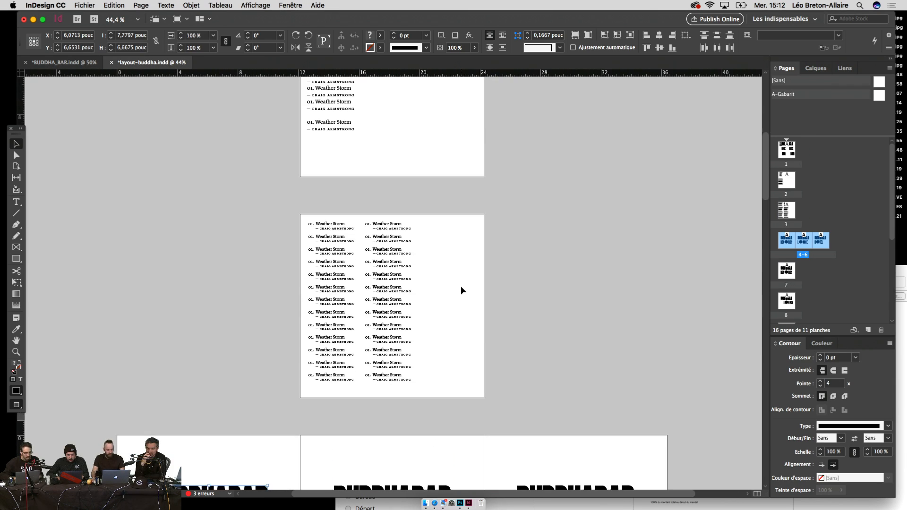
key("super+equal")
key("super+equal")
scroll(460, 285, "up", 10)
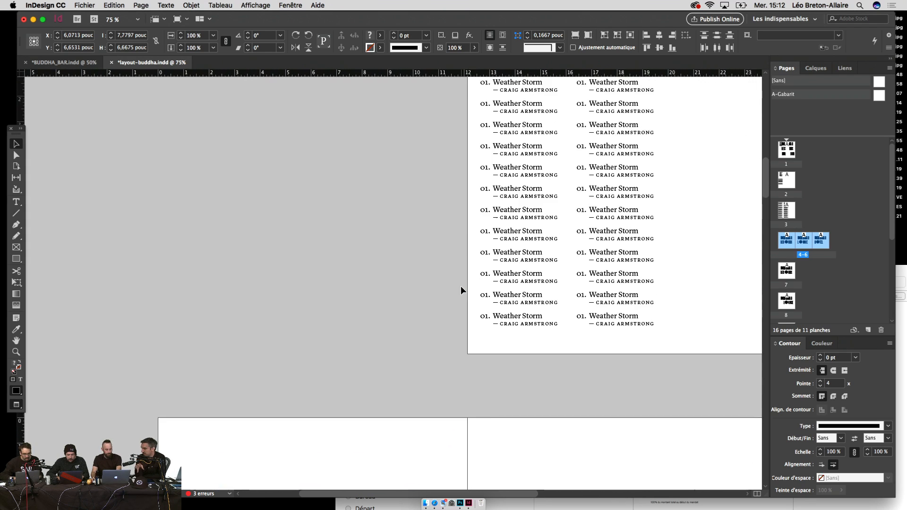
scroll(460, 285, "up", 5)
left_click(298, 180)
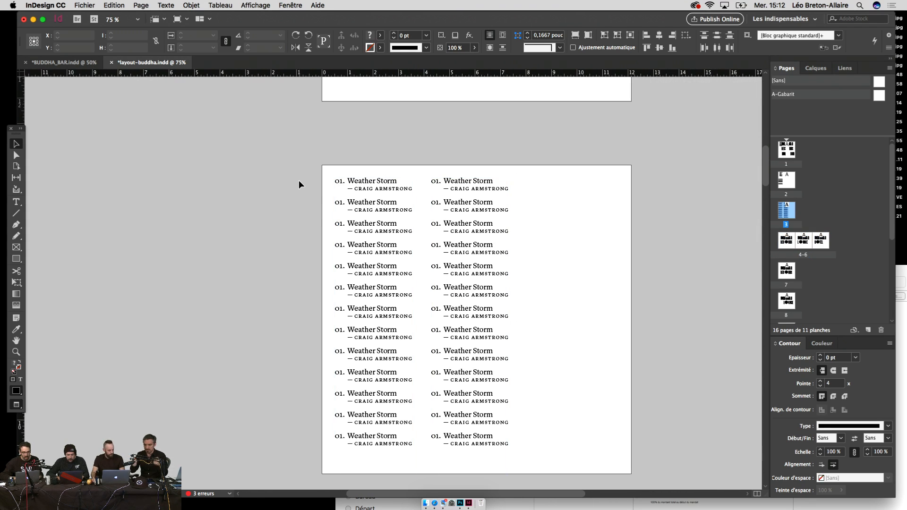
left_click_drag(299, 180, 441, 317)
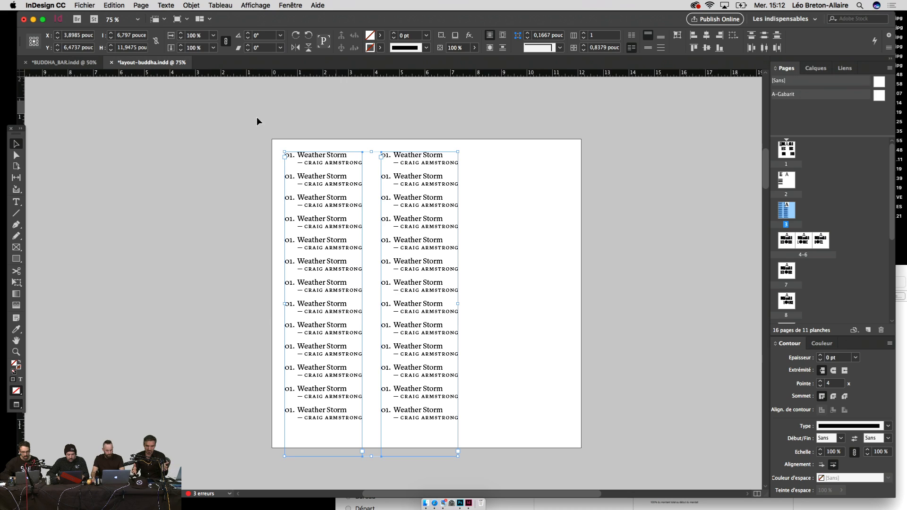
Step: Back in BUDDHA_BAR.indd, duplicate the Buddha cover spread as page 85
left_click(71, 62)
left_click(511, 253)
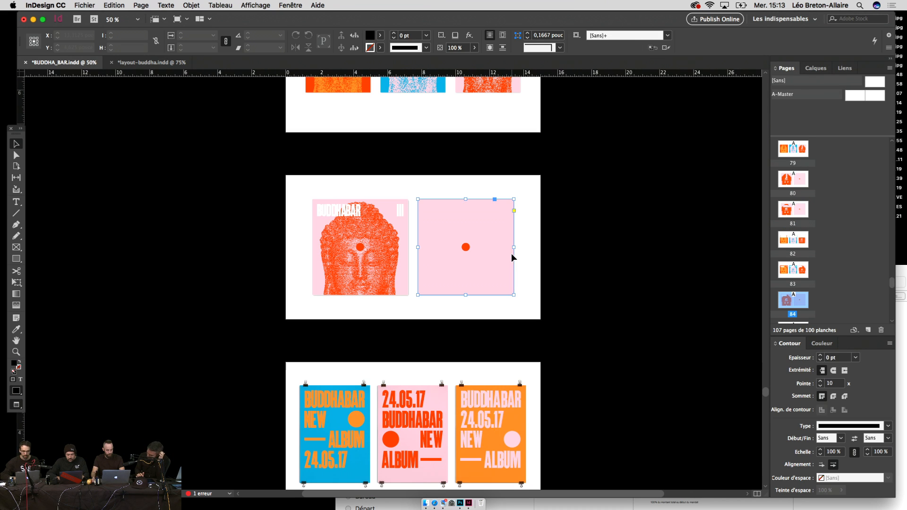
left_click(525, 245)
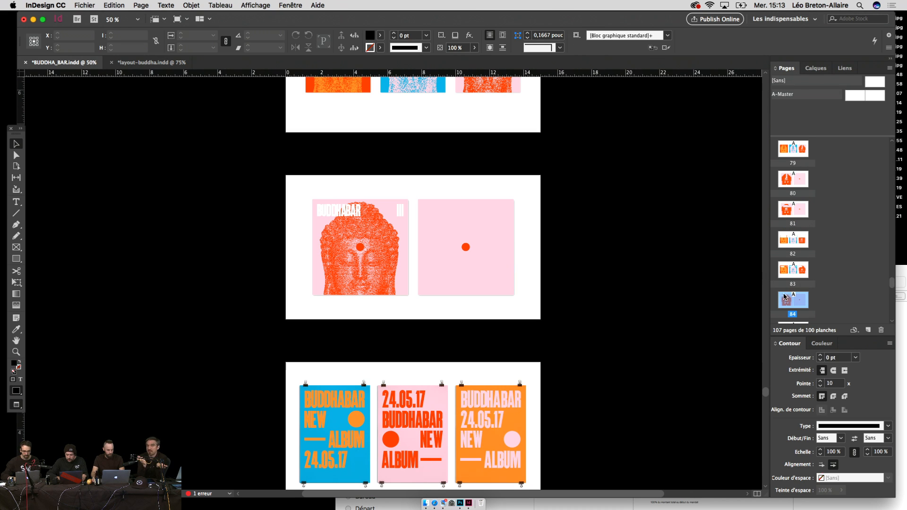
left_click_drag(594, 260, 594, 261)
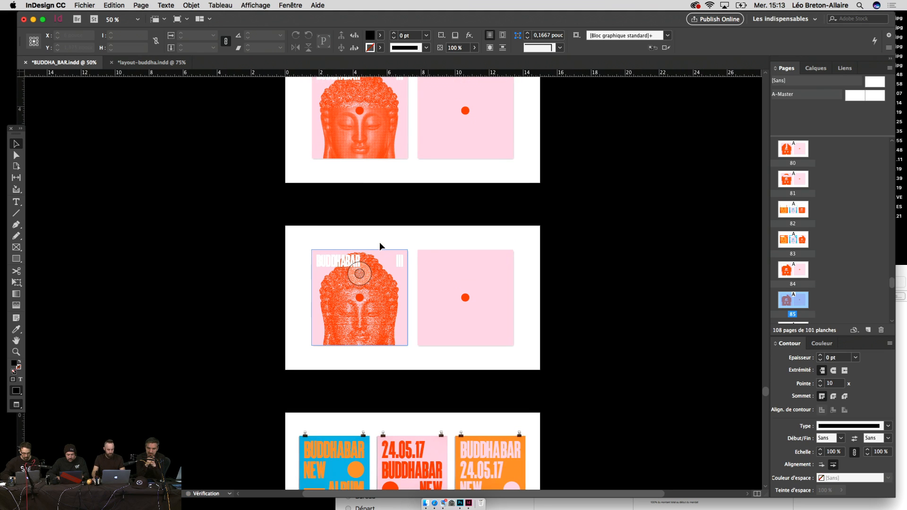
Step: Delete the white BUDDHABAR title and the Buddha image from the duplicated spread
left_click(359, 259)
key("Delete")
left_click(361, 262)
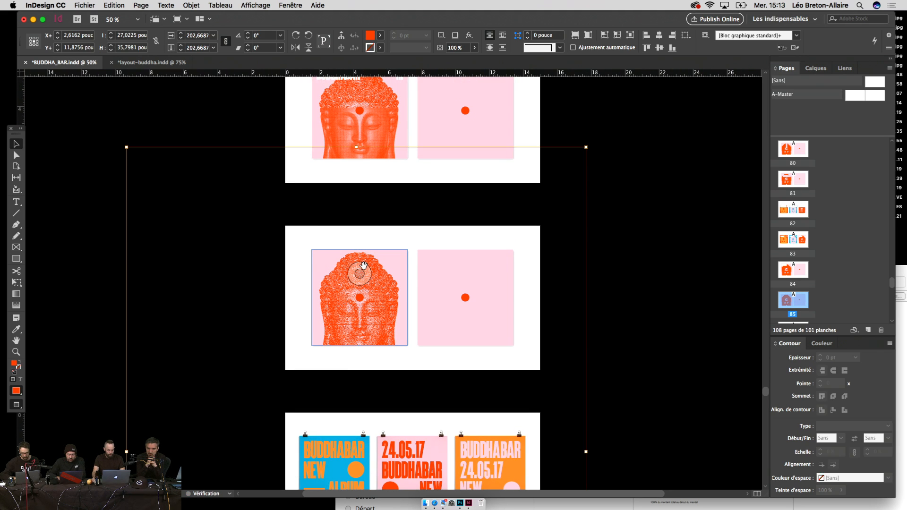
left_click(610, 311)
left_click(395, 259)
key("Delete")
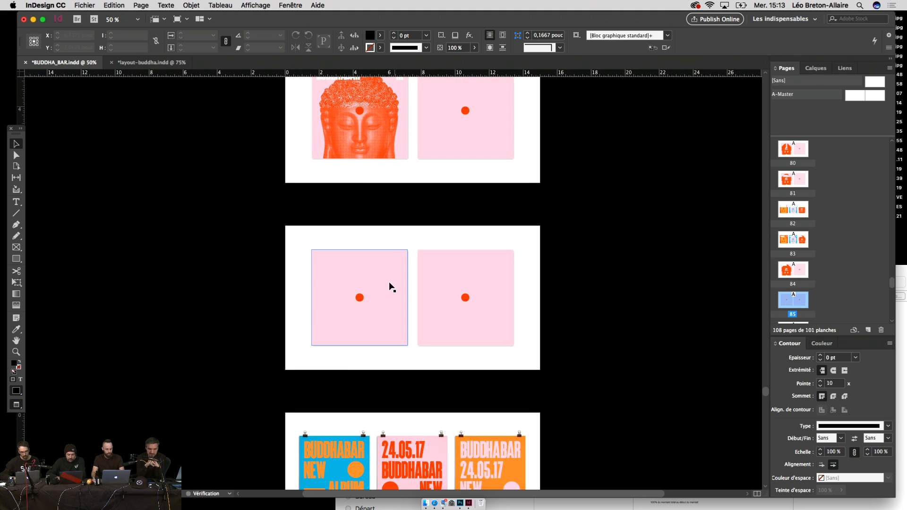
left_click(528, 292)
Step: Scale both pink squares with dots to about 58% and place a copy at the row's left end
left_click_drag(404, 319, 366, 340)
left_click_drag(549, 343, 329, 264)
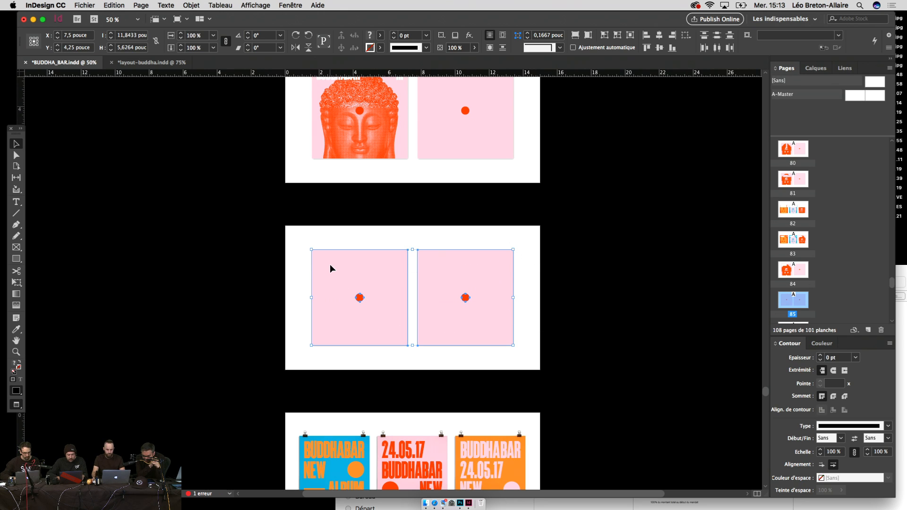
key("e")
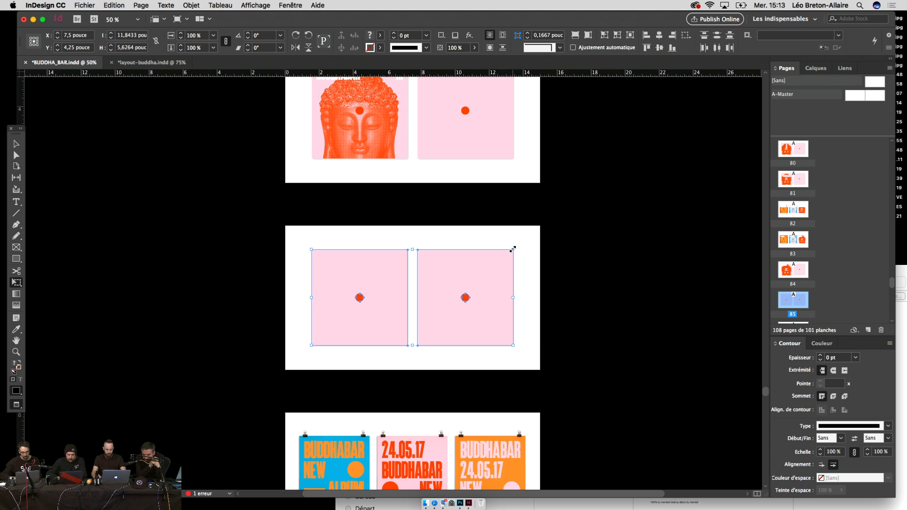
left_click_drag(512, 249, 512, 314)
key("v")
left_click(504, 282)
left_click_drag(388, 308, 332, 310)
Step: Review the black poster spreads at 75%, then show layout-buddha's RECORDS and LOUNGE spread 4-6
left_click(364, 340)
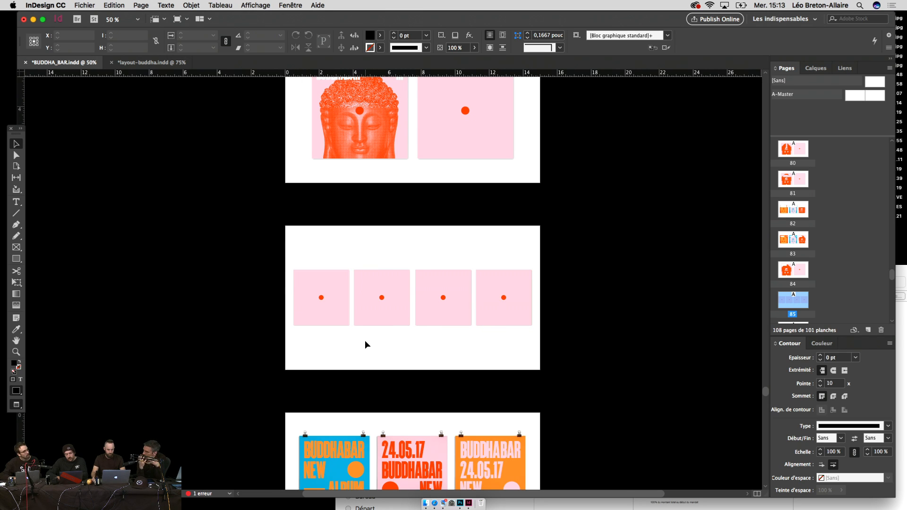
scroll(365, 340, "up", 1)
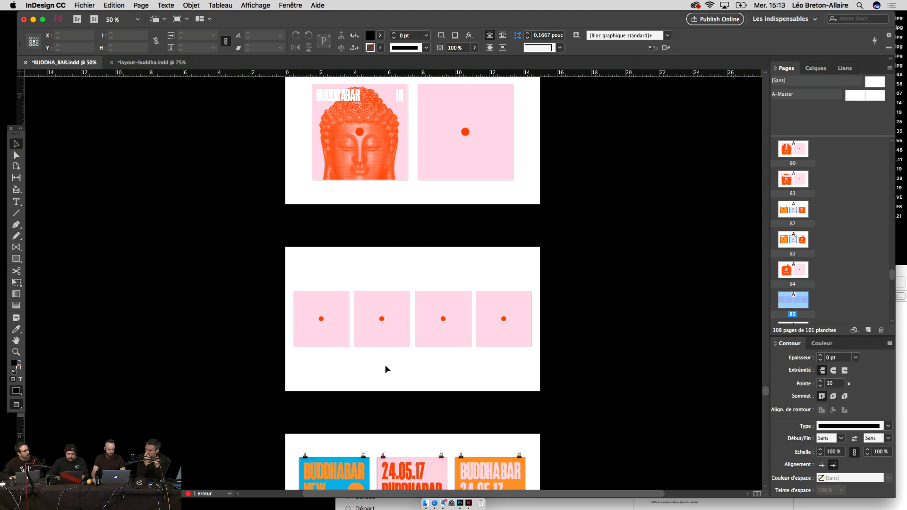
scroll(384, 365, "down", 15)
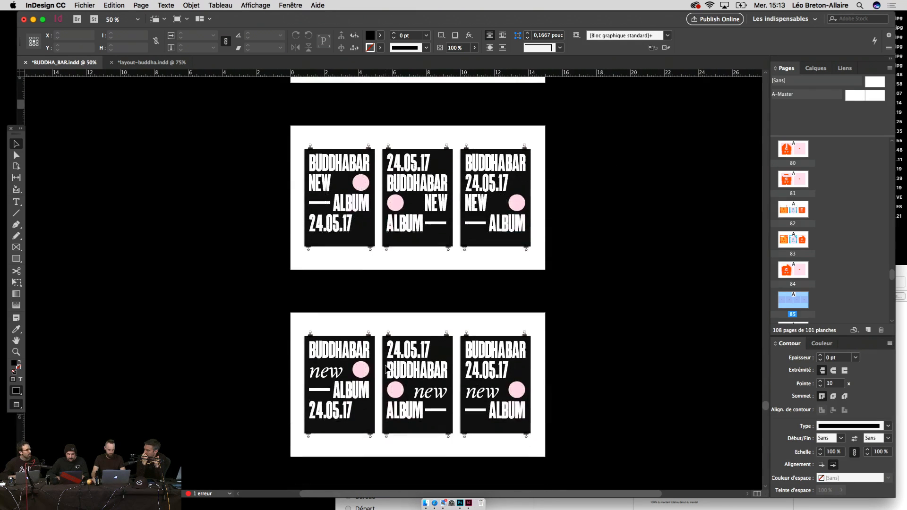
scroll(384, 365, "down", 2)
key("super+equal")
scroll(387, 369, "up", 4)
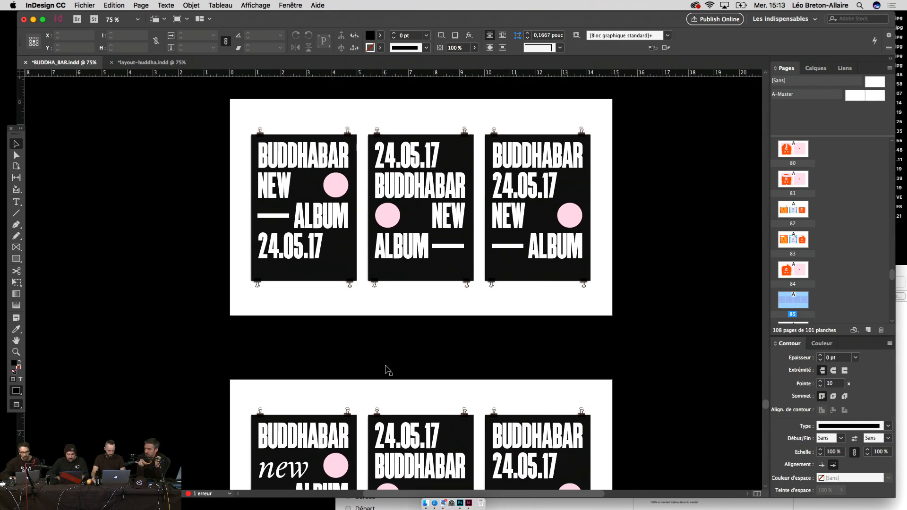
scroll(386, 369, "down", 10)
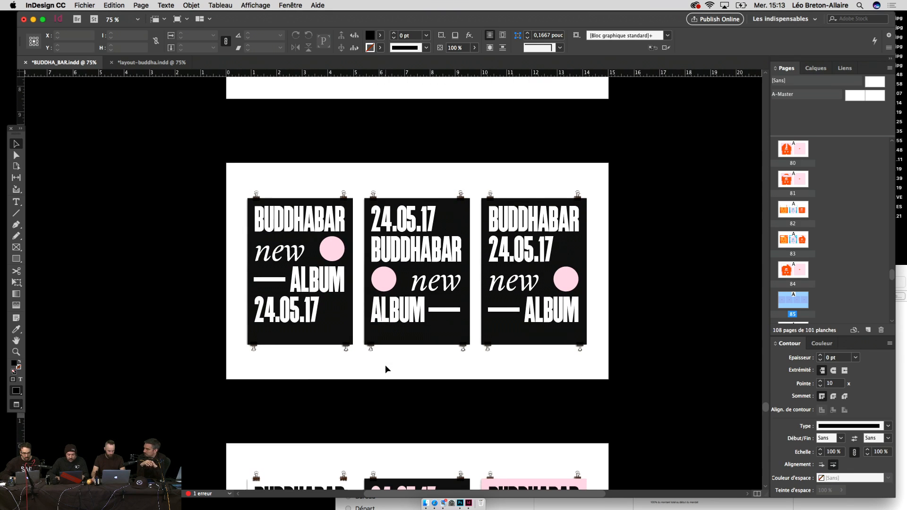
scroll(387, 369, "up", 5)
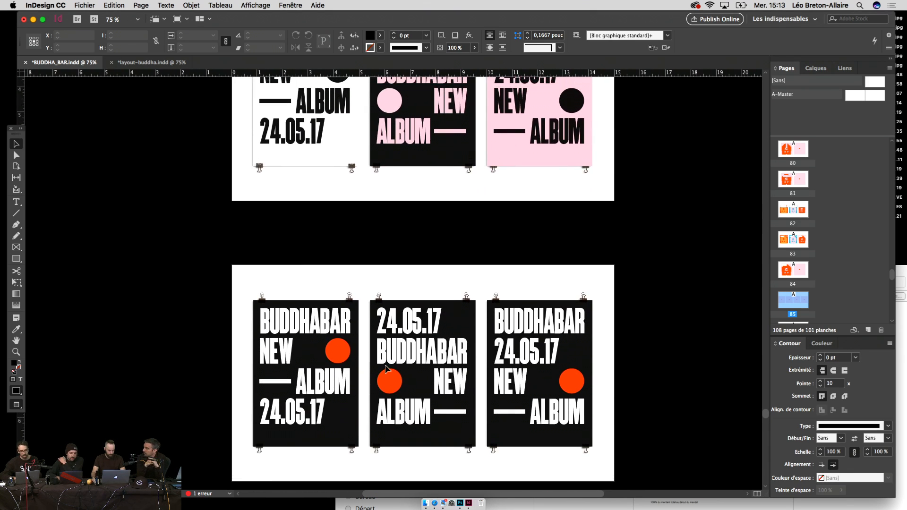
scroll(387, 370, "up", 2)
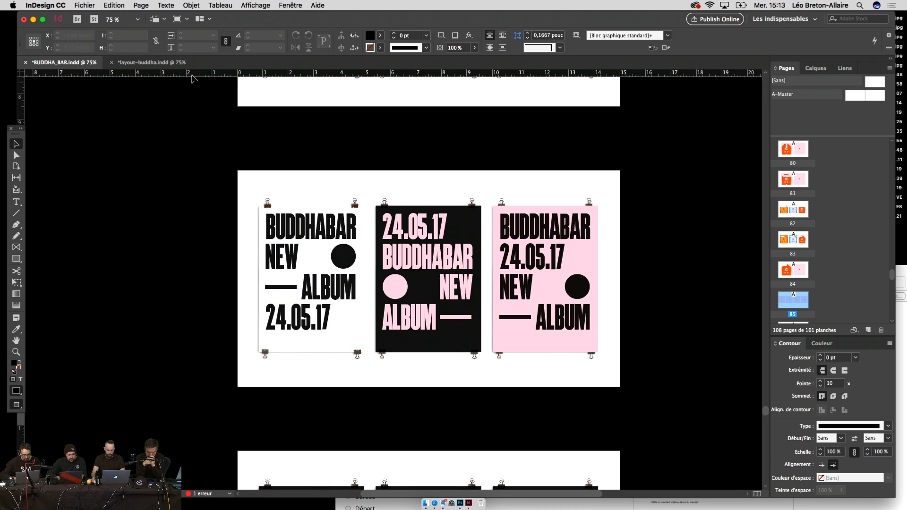
left_click(179, 63)
scroll(475, 320, "down", 10)
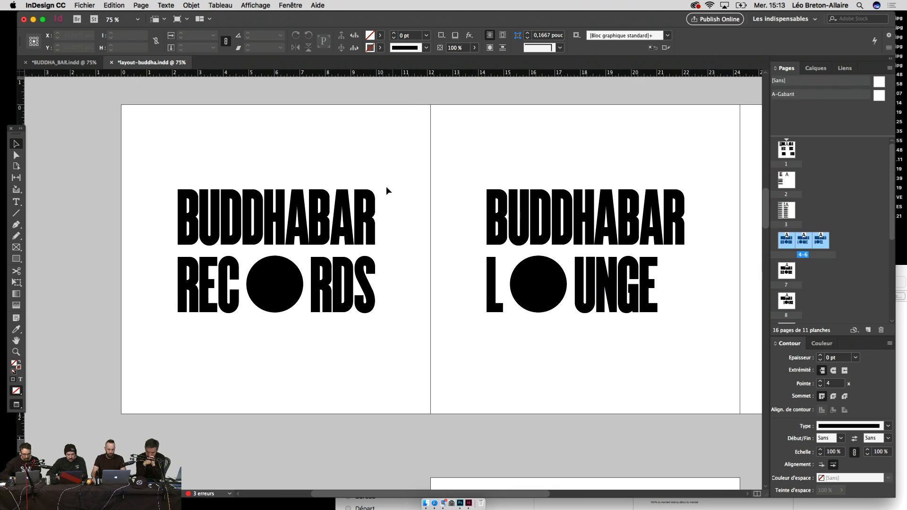
Step: Copy the BUDDHABAR RECORDS logo from layout-buddha and paste it into BUDDHA_BAR.indd
left_click_drag(386, 175, 172, 341)
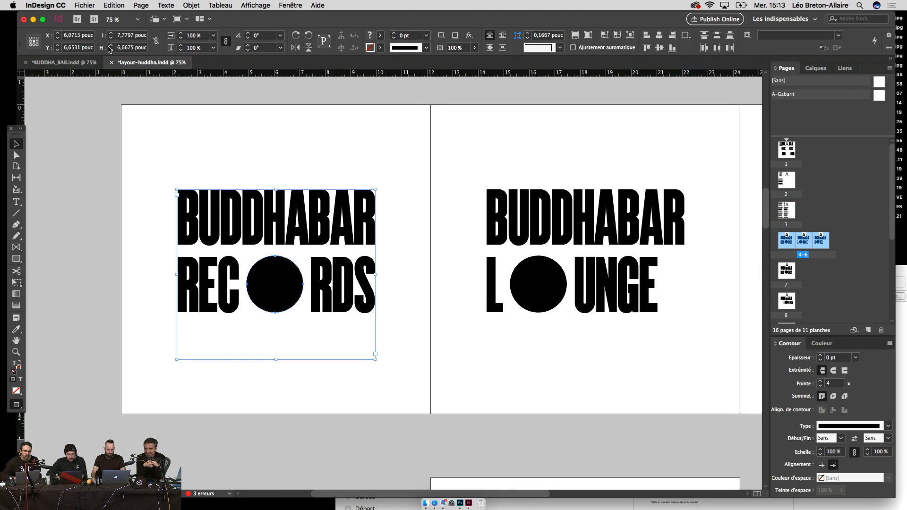
left_click(64, 63)
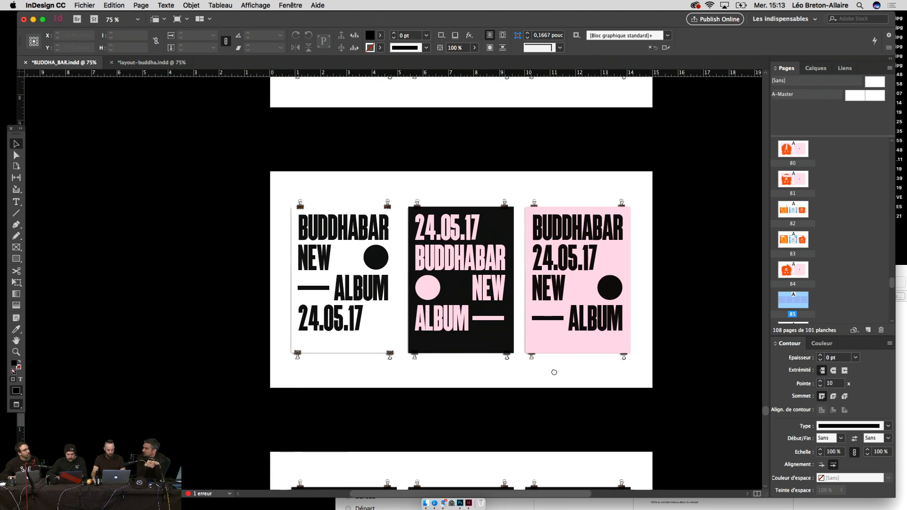
key("super+equal")
key("super+equal")
key("super+equal")
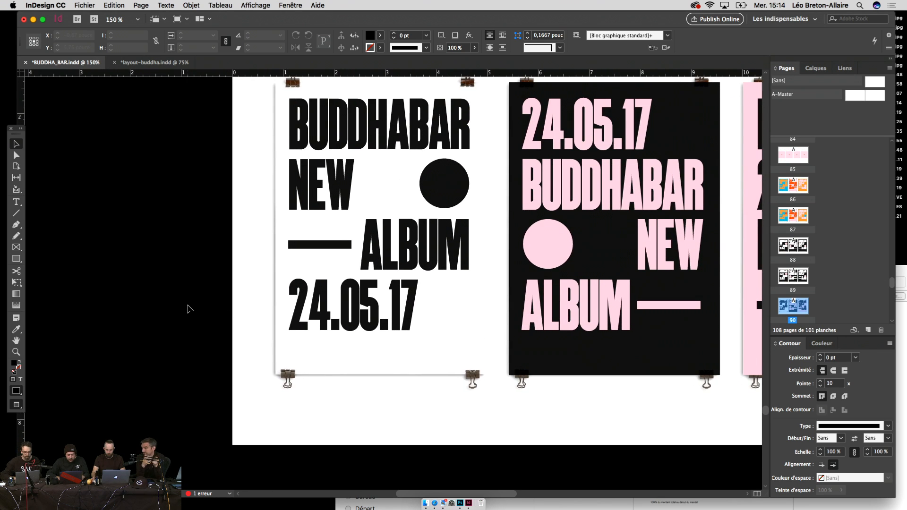
key("super+equal")
key("super+v")
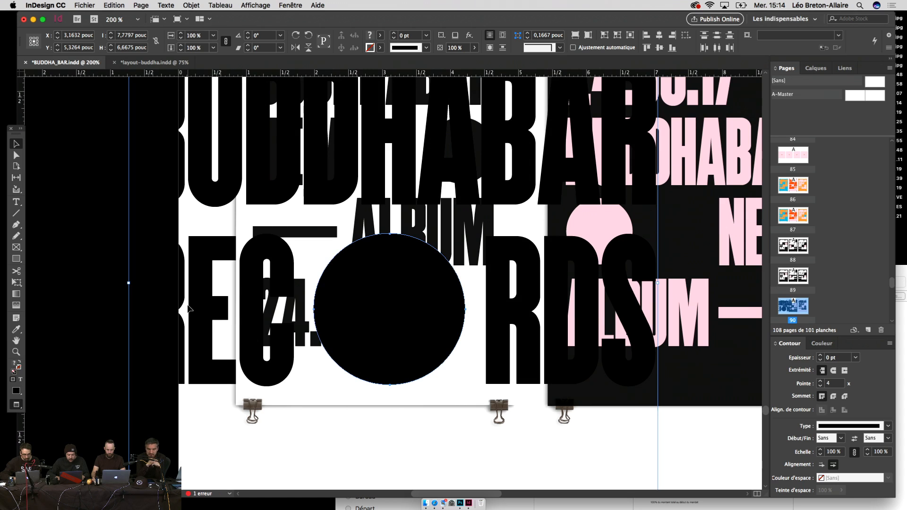
Step: Scale the pasted logo down proportionally to a small badge with Free Transform
key("super+minus")
key("super+minus")
key("e")
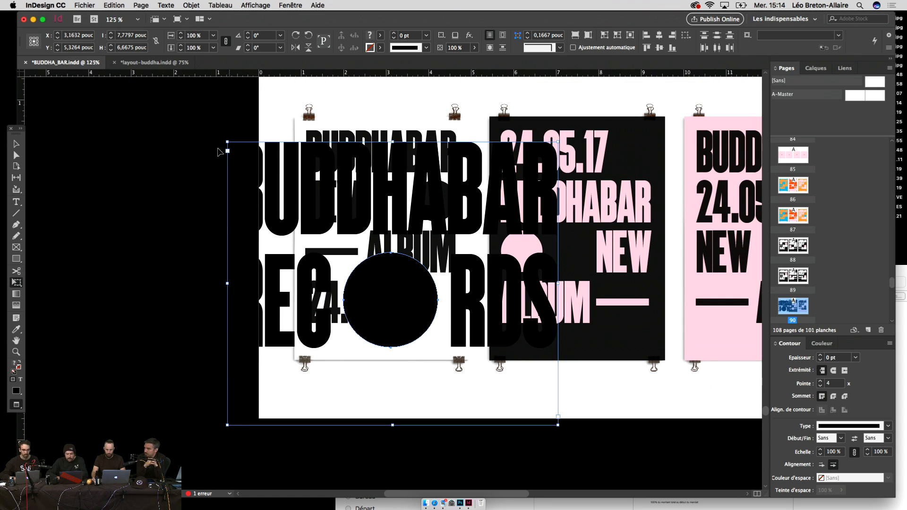
left_click(164, 5)
left_click(182, 123)
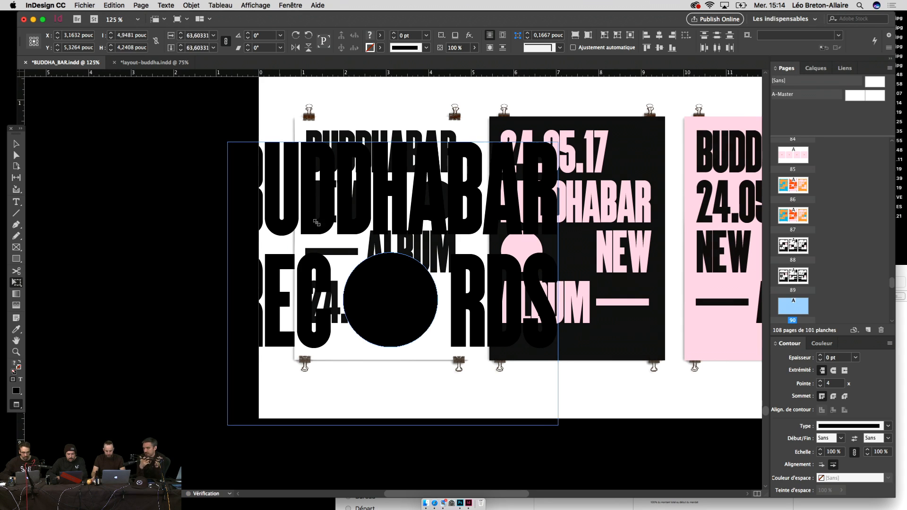
left_click_drag(226, 141, 374, 268)
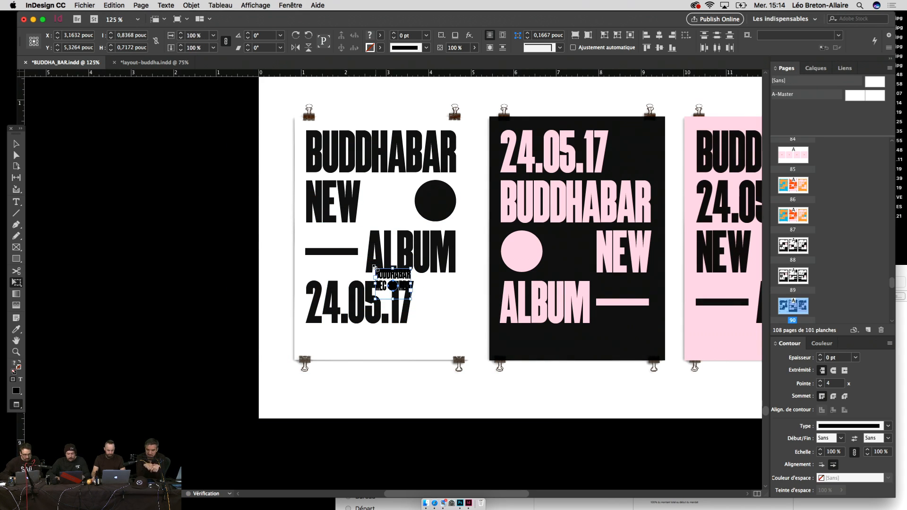
Step: Zoom in and drag the logo beside 24.05.17 at the bottom of the white poster
key("super+equal")
key("super+equal")
key("super+equal")
key("v")
left_click_drag(467, 314, 378, 265)
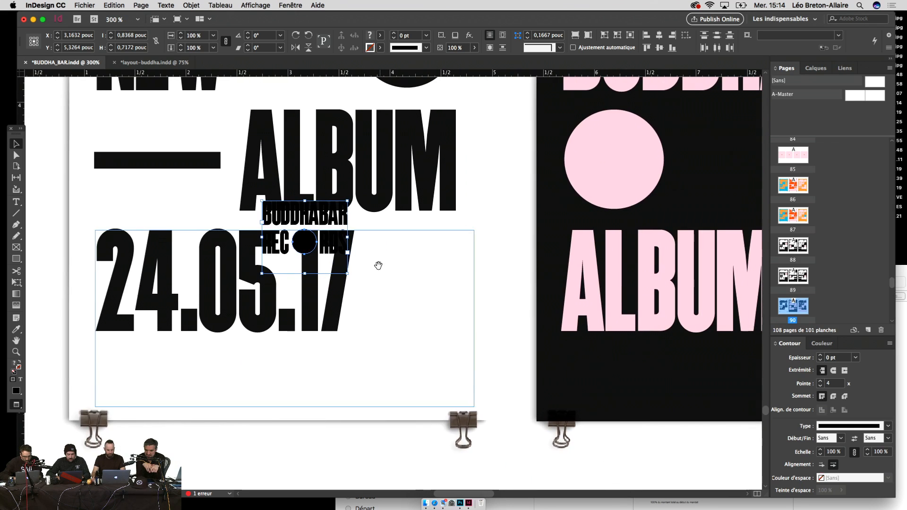
left_click_drag(341, 217, 451, 246)
left_click_drag(444, 309, 458, 393)
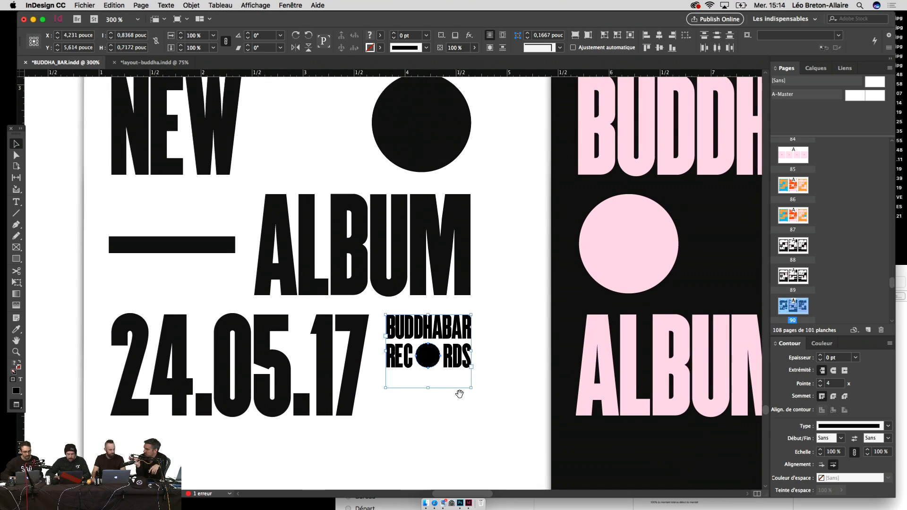
left_click_drag(460, 350, 462, 400)
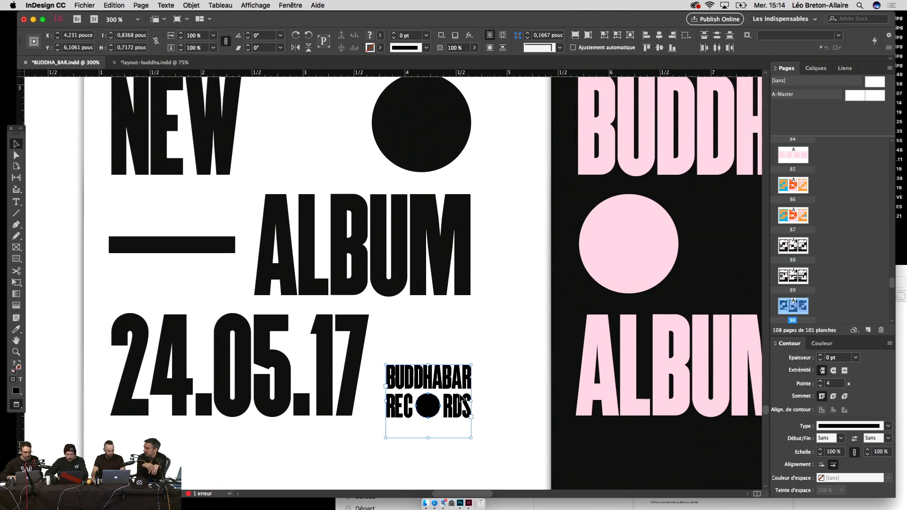
Step: Fine-tune the logo's position with arrow-key nudges, then zoom out and deselect it
key("shift+Left")
key("shift+Left")
key("shift+Left")
key("shift+Left")
key("shift+Left")
key("Up")
key("Up")
key("Up")
key("Down")
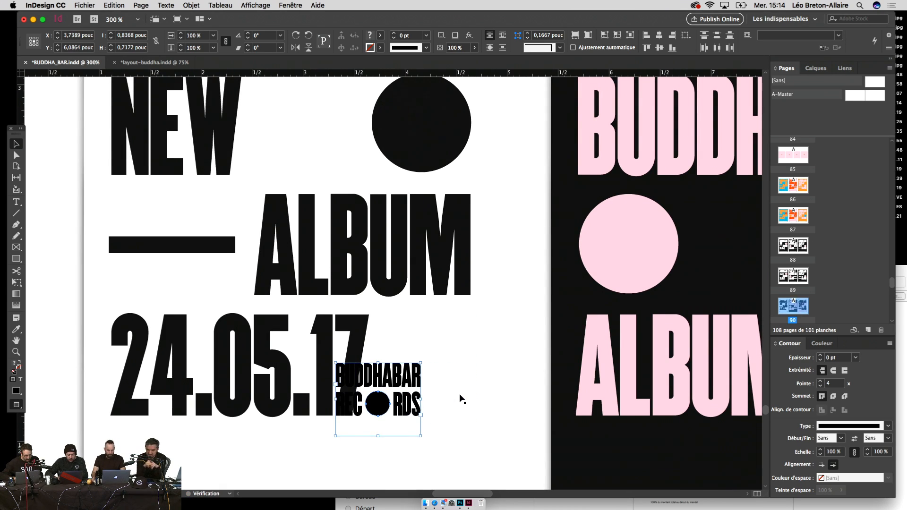
key("shift+Right")
key("shift+Right")
key("shift+Right")
key("shift+Right")
key("shift+Right")
key("super+minus")
key("super+minus")
key("super+minus")
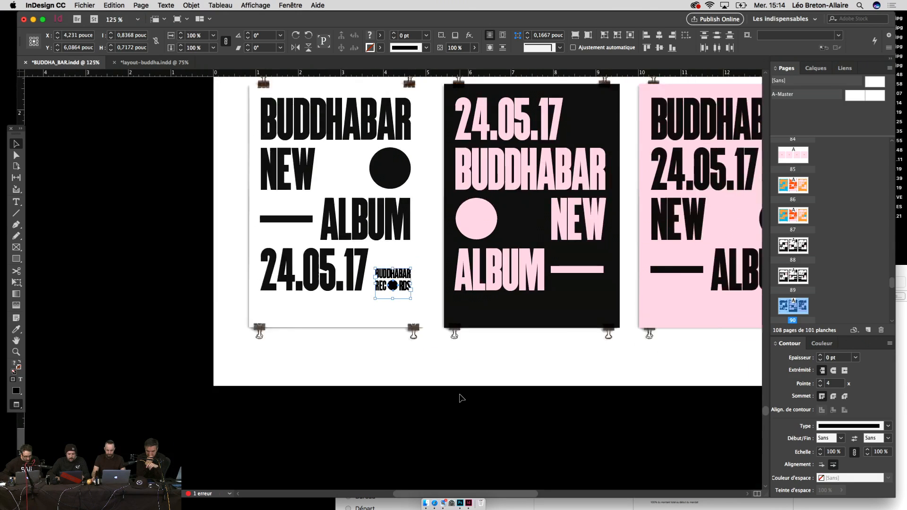
left_click_drag(452, 411, 349, 469)
left_click(342, 468)
key("super+equal")
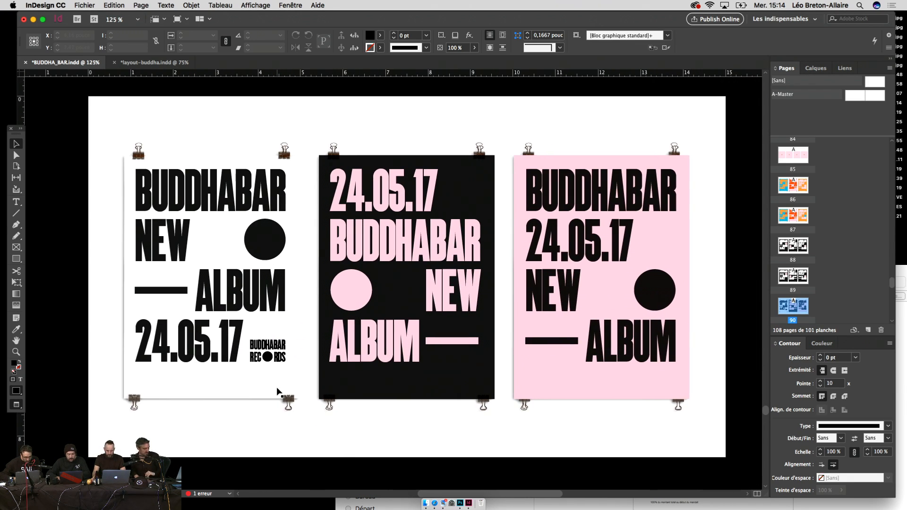
Step: Fit the 24.05.17 date frame beside the BUDDHABAR RECORDS logo to its text
left_click(270, 355)
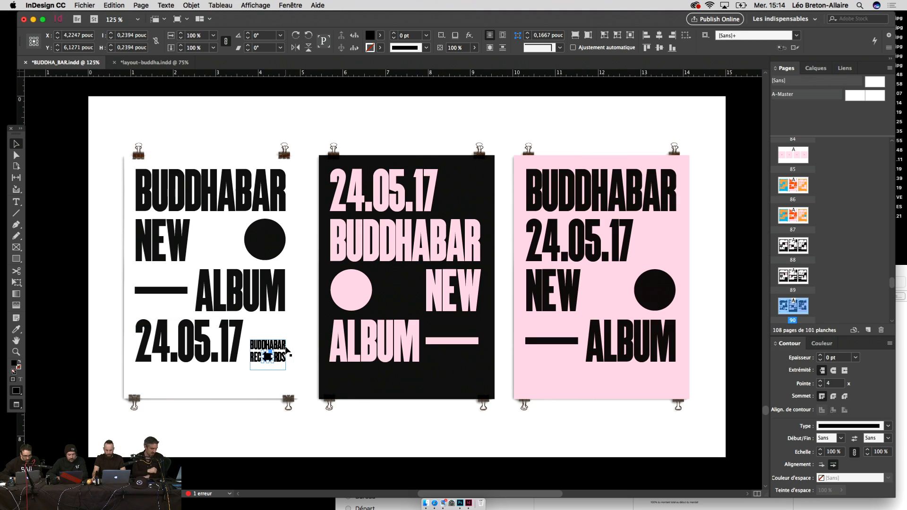
left_click(287, 349)
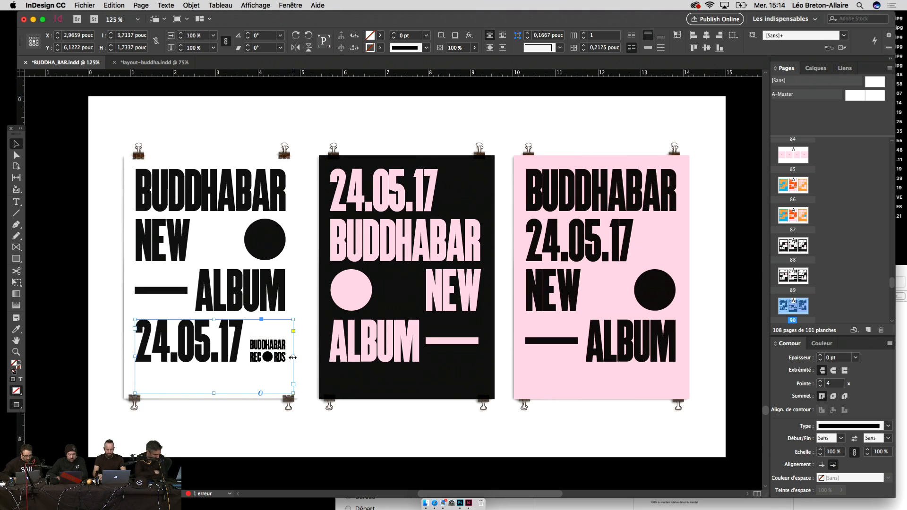
double_click(293, 358)
Step: Convert the BUDDHABAR RECORDS lettering to outlines and copy the logo beside 24.05.17 on the black poster
left_click(269, 356)
double_click(275, 351)
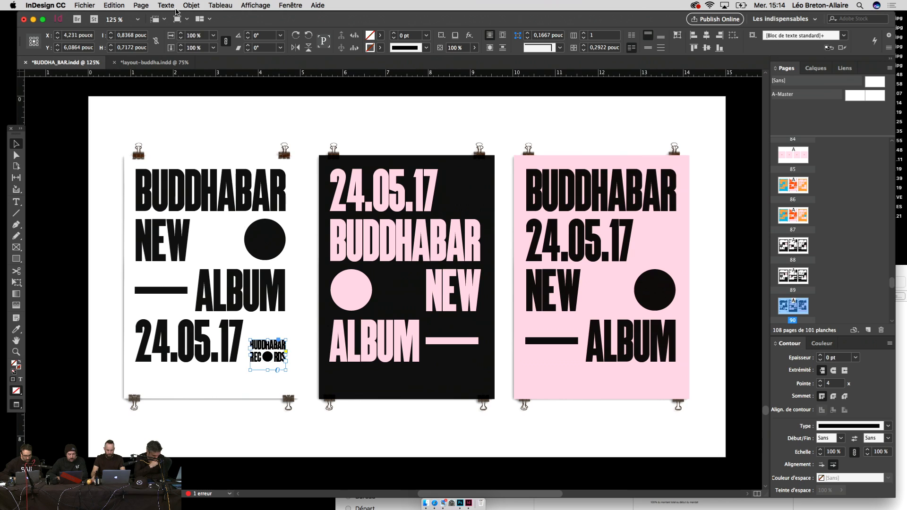
left_click(201, 5)
mouse_move(166, 5)
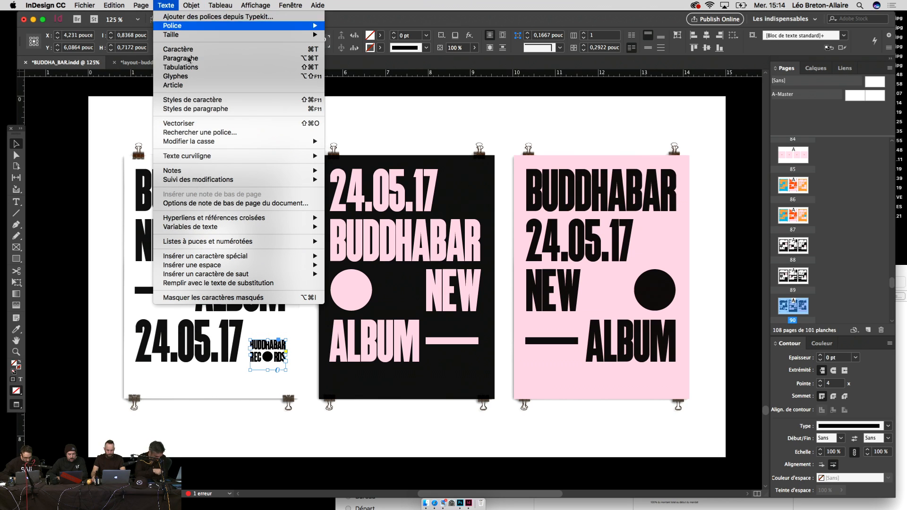
left_click(192, 123)
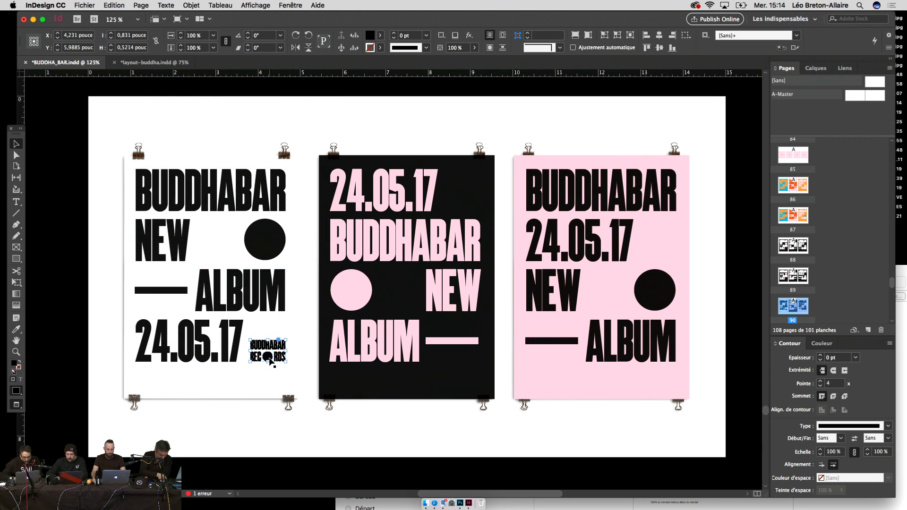
left_click(272, 360)
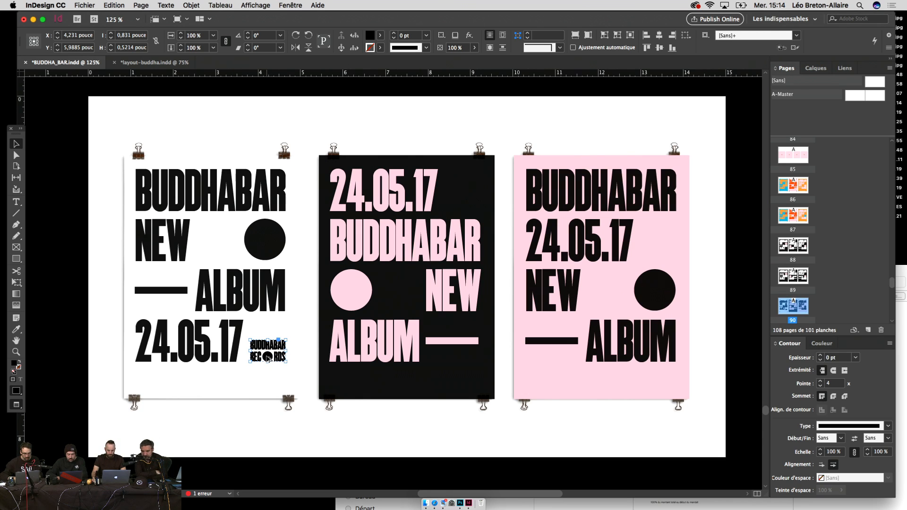
left_click_drag(267, 358, 459, 204)
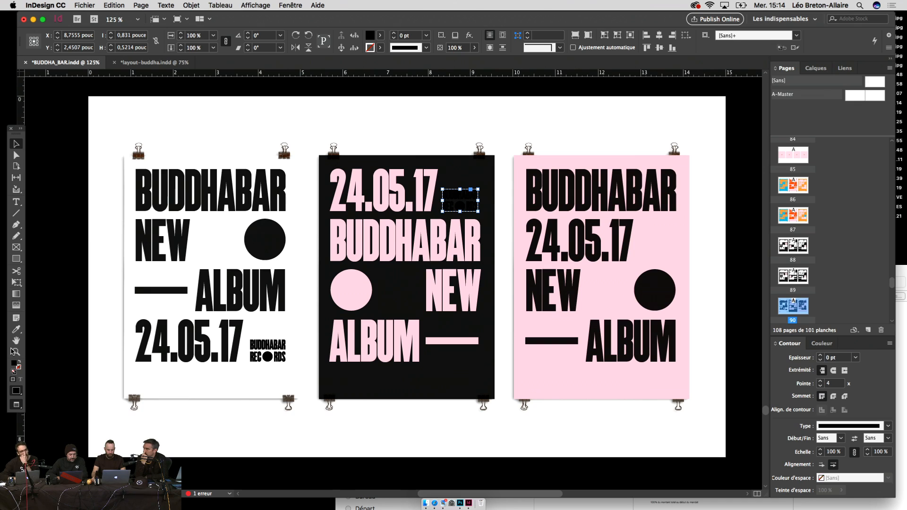
Step: Colour the copied logo with the pink of the black poster's circle using the Eyedropper
left_click(16, 329)
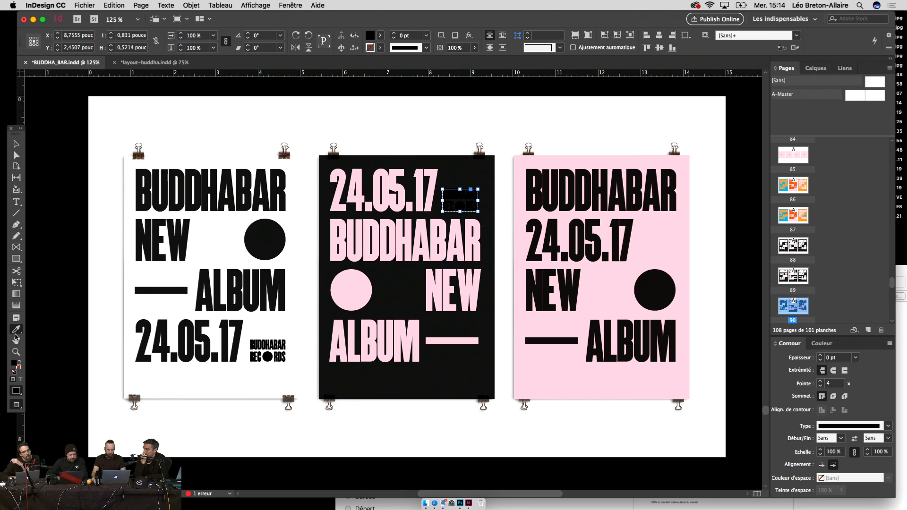
left_click(364, 238)
key("z")
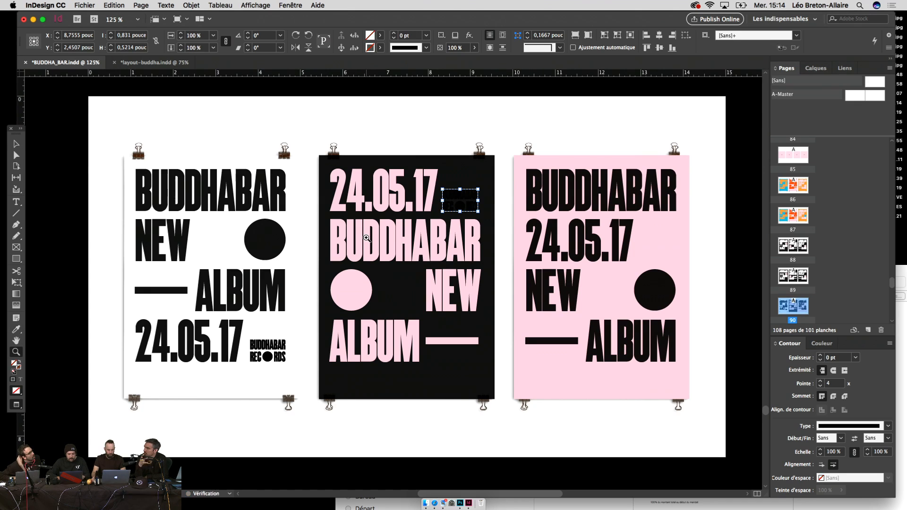
key("super+z")
key("v")
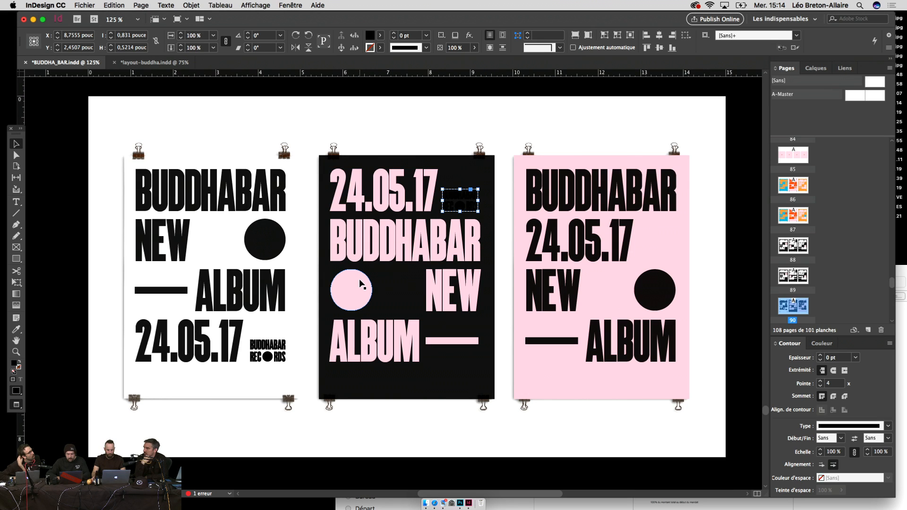
key("i")
left_click(360, 280)
key("v")
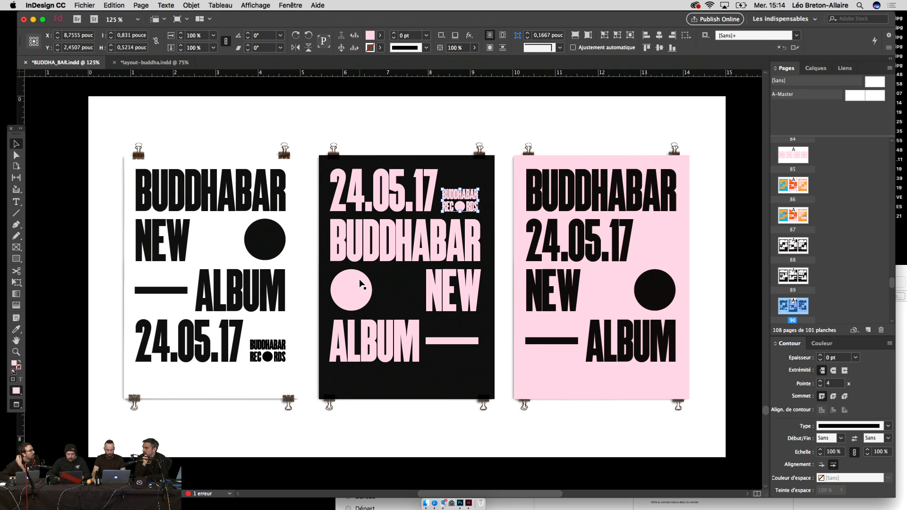
Step: Nudge the pink logo into alignment beside 24.05.17 and deselect it
key("super+=")
key("super+=")
key("super+=")
key("super+=")
key("super+=")
key("super+=")
key("shift+Left")
key("shift+Left")
key("shift+Left")
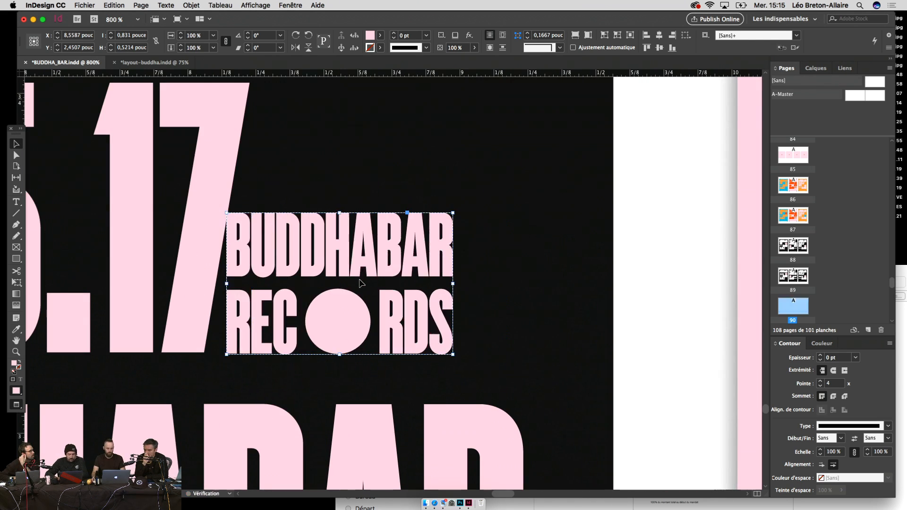
key("shift+Right")
key("Up")
key("shift+Right")
key("shift+Right")
key("shift+Right")
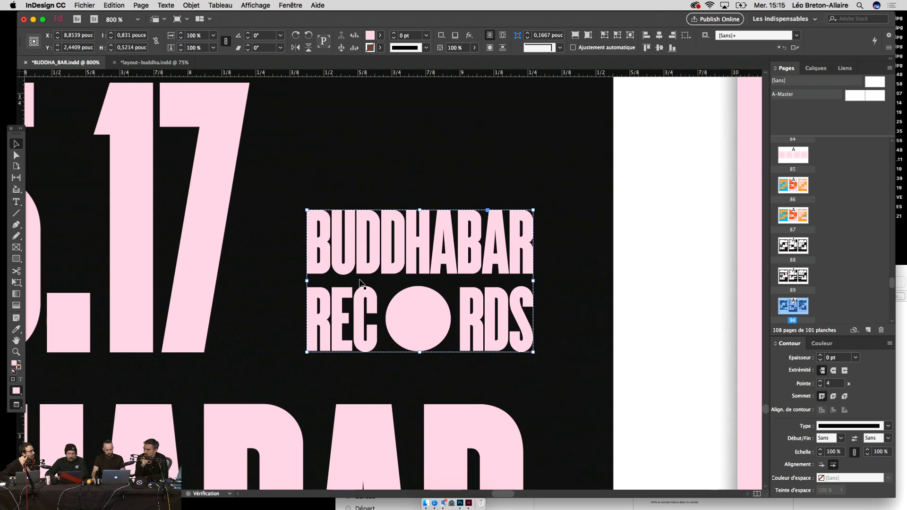
key("super+minus")
key("super+minus")
key("super+minus")
key("super+minus")
key("super+minus")
key("super+minus")
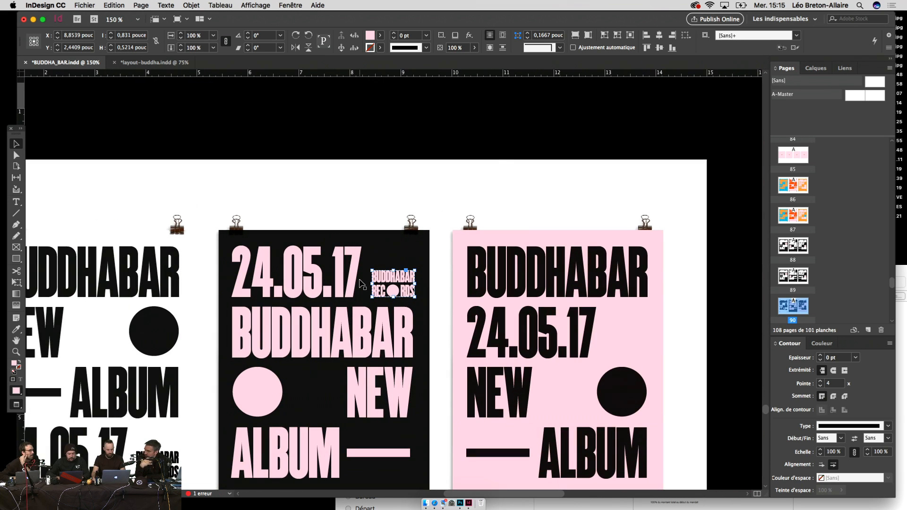
left_click(427, 183)
Step: Shift the black poster's records logo a hair to the left
key("super+=")
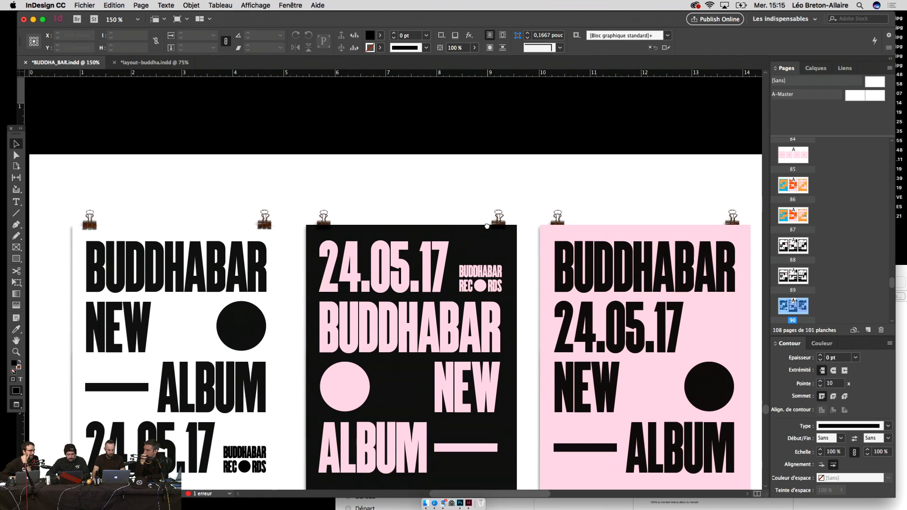
scroll(516, 176, "down", 3)
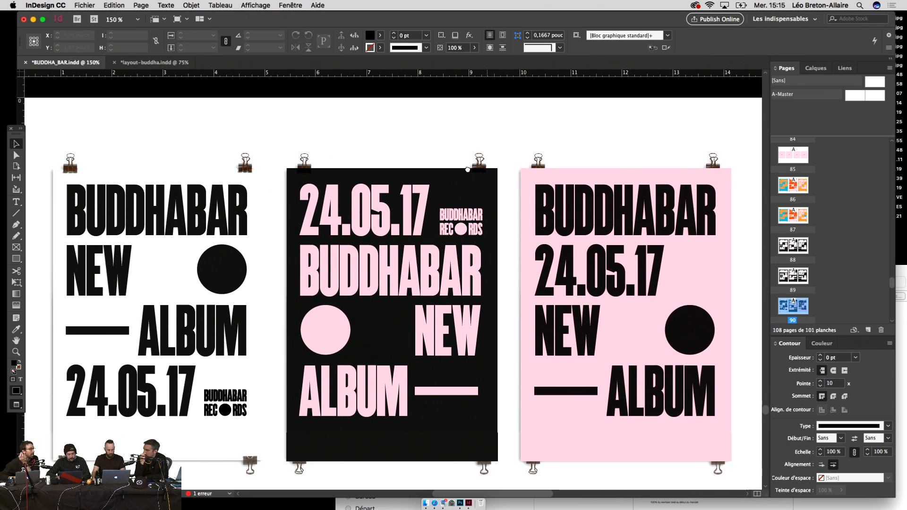
left_click(478, 216)
left_click_drag(476, 217, 476, 218)
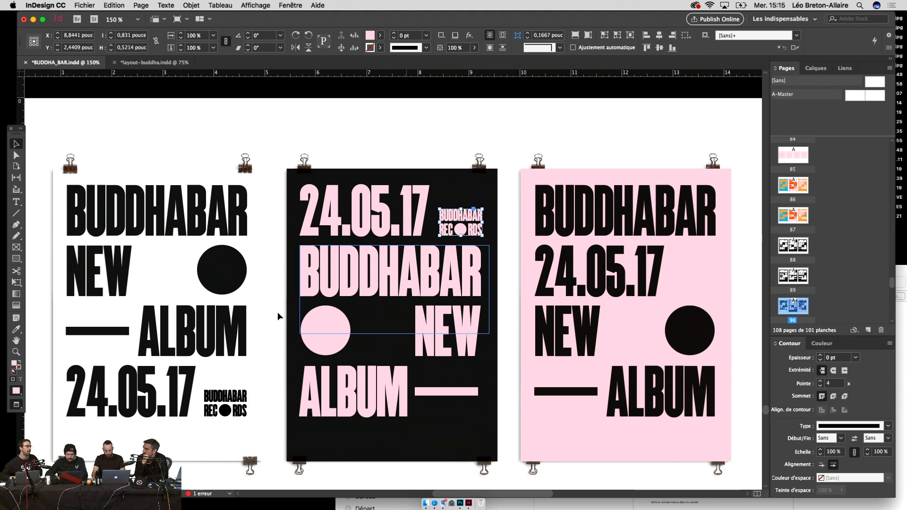
Step: Copy the white poster's records logo onto the pink poster beside 24.05.17, trying it higher then undoing
left_click(226, 404)
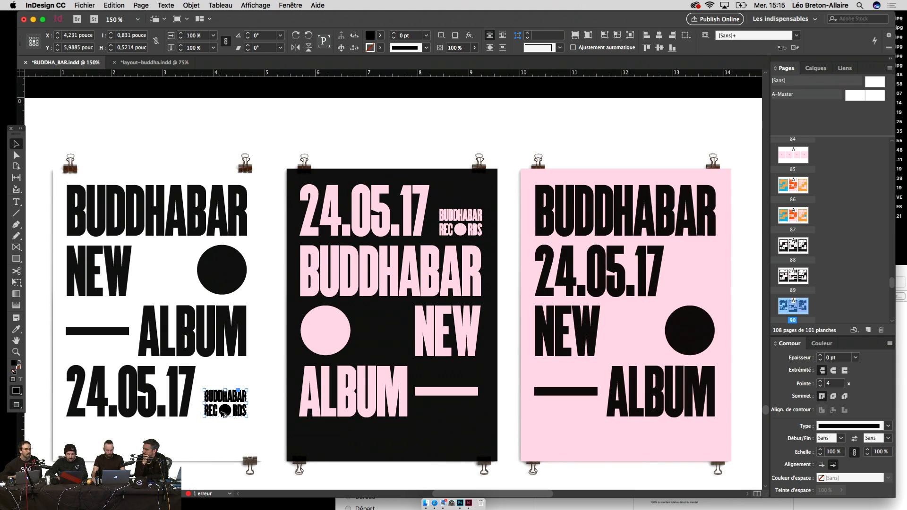
left_click_drag(224, 413, 659, 295)
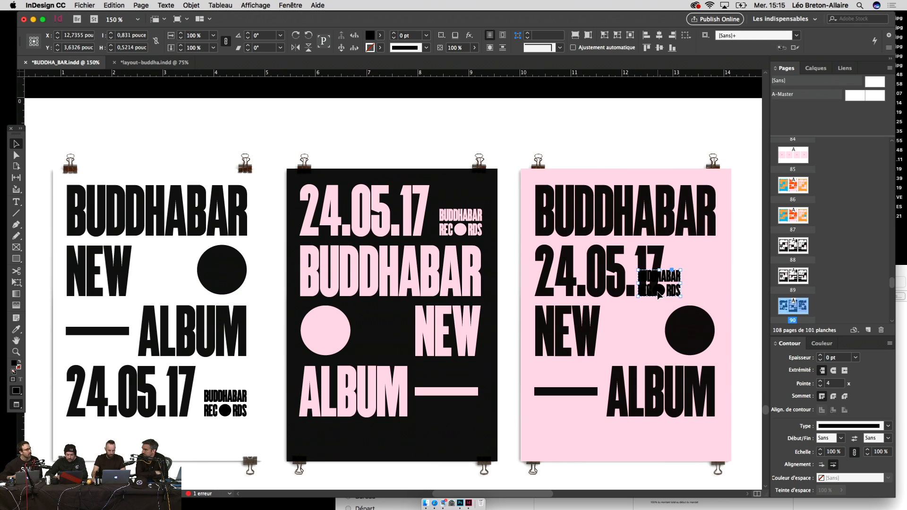
key("shift+Right")
key("shift+Right")
key("shift+Right")
key("shift+Right")
key("shift+Right")
key("shift+Right")
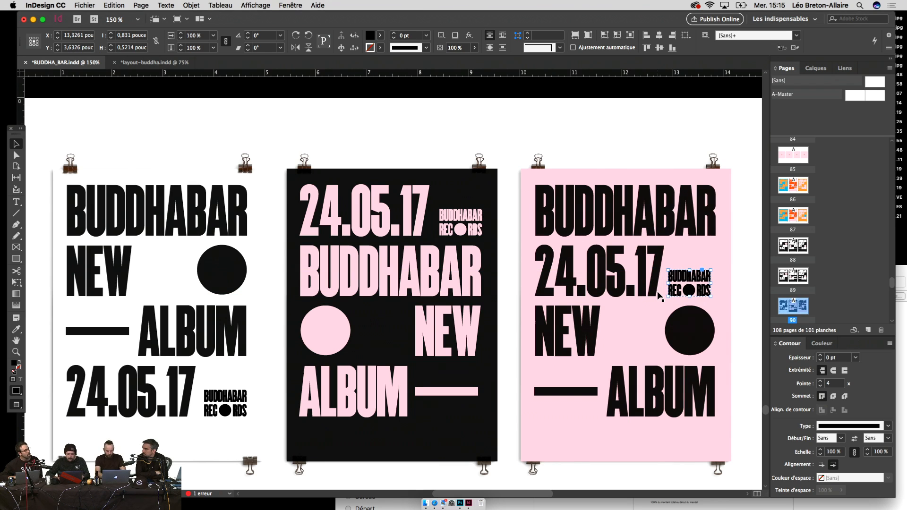
key("super+equal")
key("super+equal")
key("super+equal")
key("super+equal")
key("super+equal")
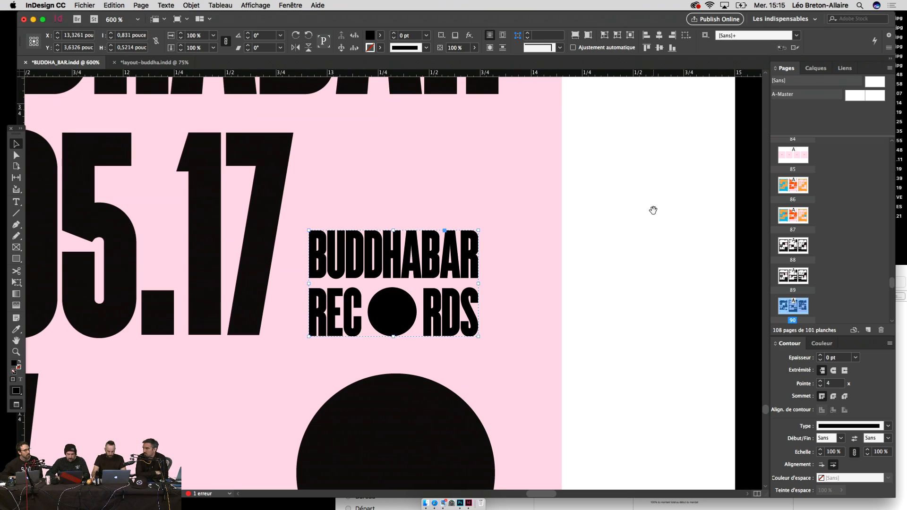
left_click_drag(652, 209, 612, 308)
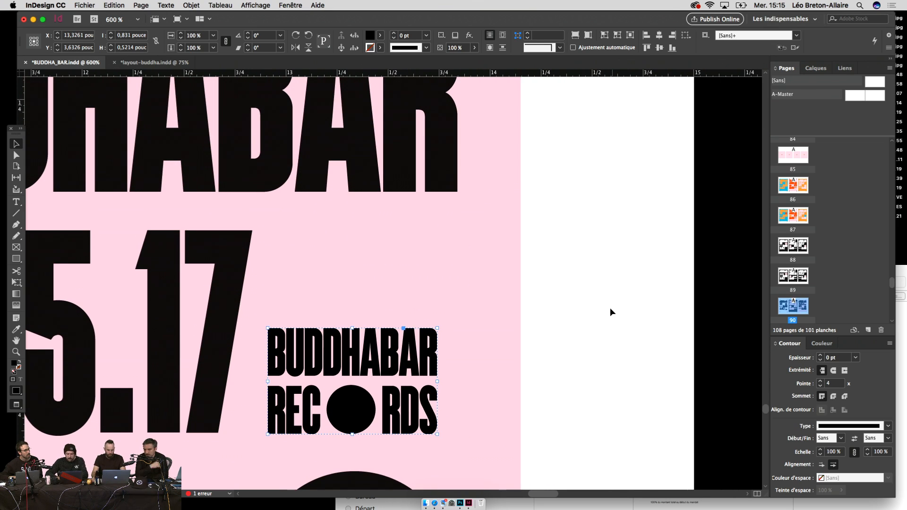
left_click_drag(374, 410, 375, 241)
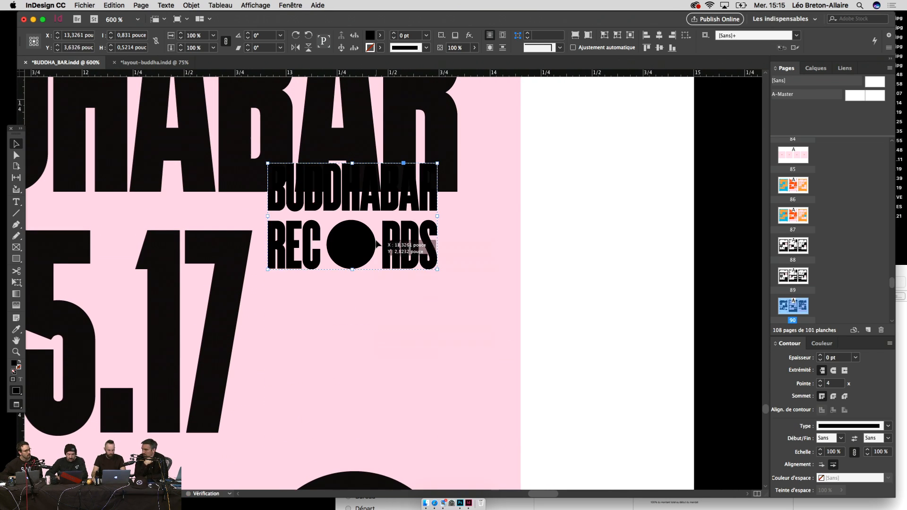
key("shift+Right")
key("super+z")
key("super+z")
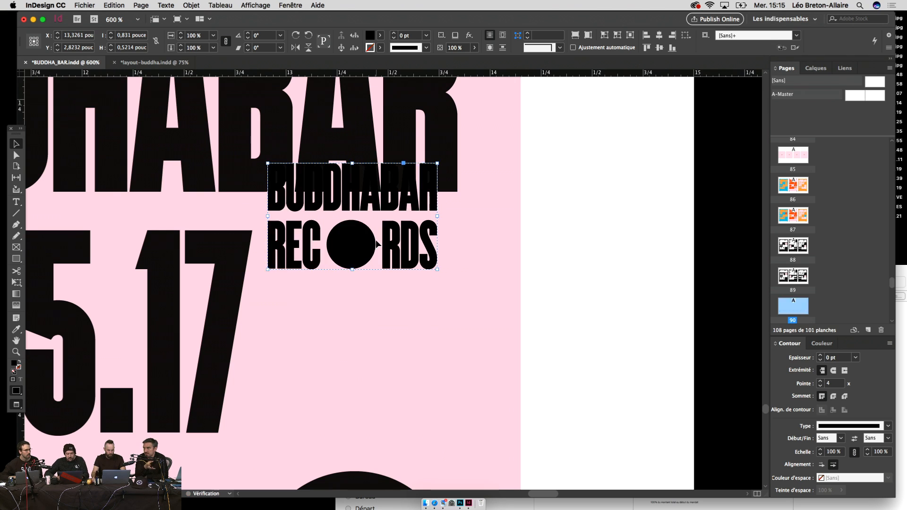
key("shift+Right")
key("super+minus")
key("super+minus")
key("super+minus")
key("super+minus")
key("super+minus")
key("super+minus")
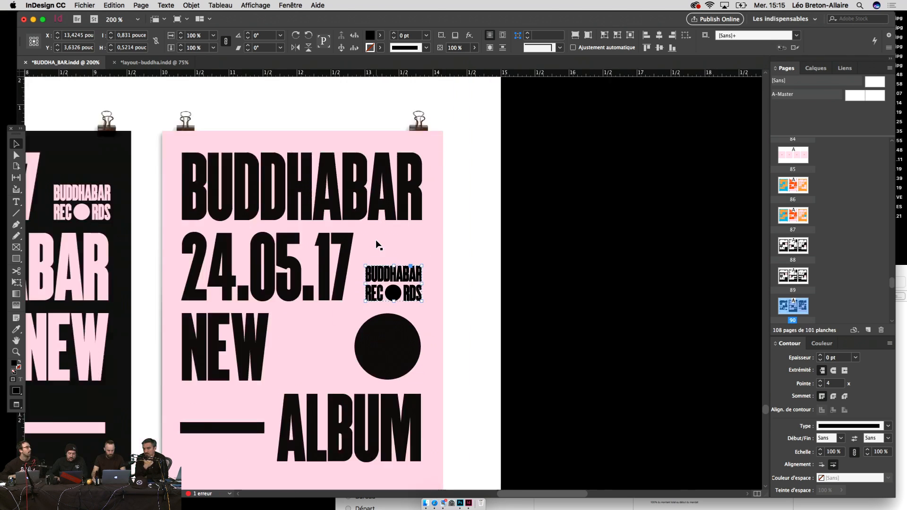
key("super+equal")
left_click(519, 323)
Step: Review all three posters with the pink poster's new records logo in place
scroll(605, 321, "left", 5)
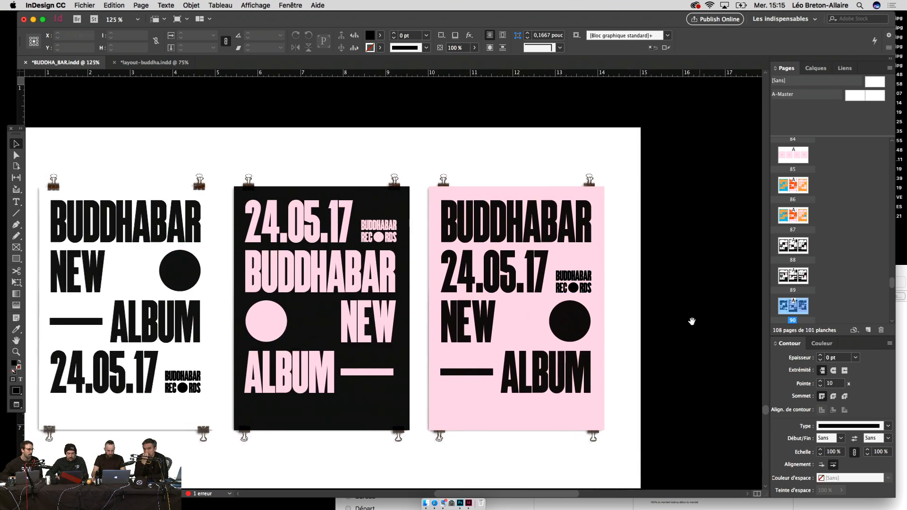
left_click(643, 289)
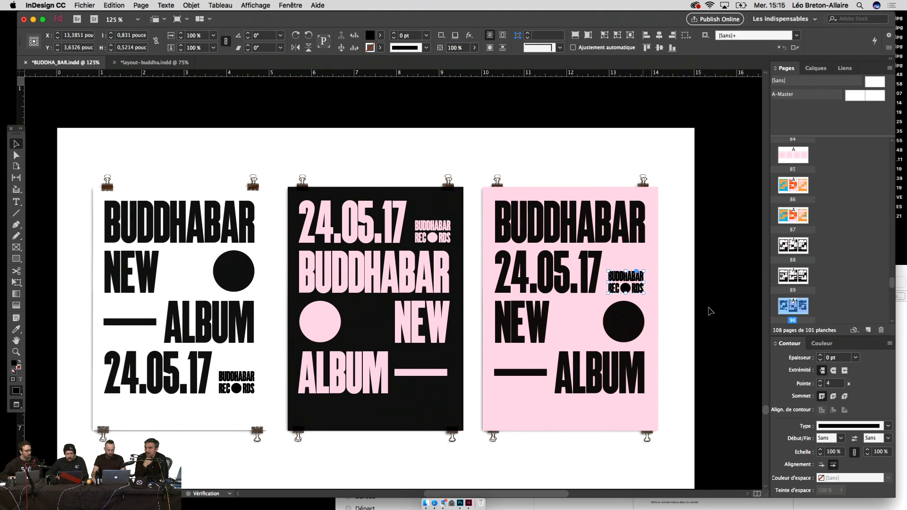
left_click(736, 322)
left_click_drag(735, 319, 747, 318)
left_click_drag(700, 347, 716, 339)
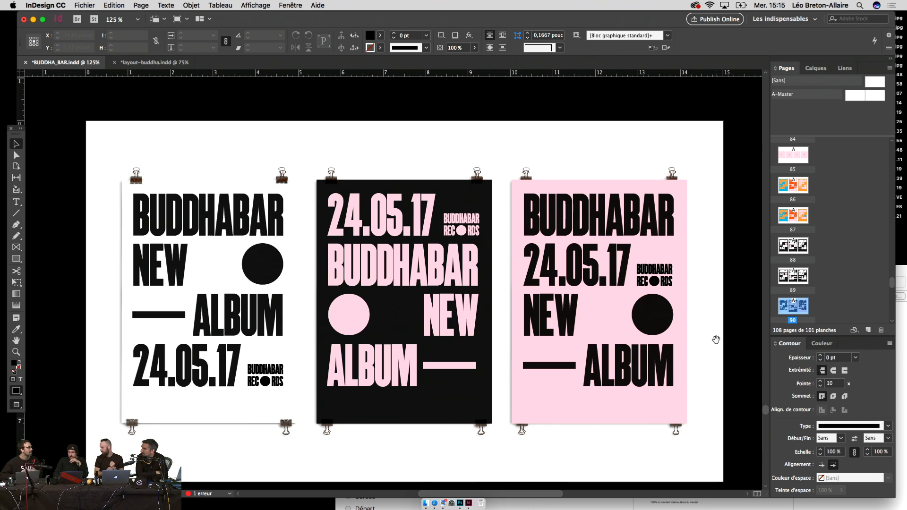
key("super+equal")
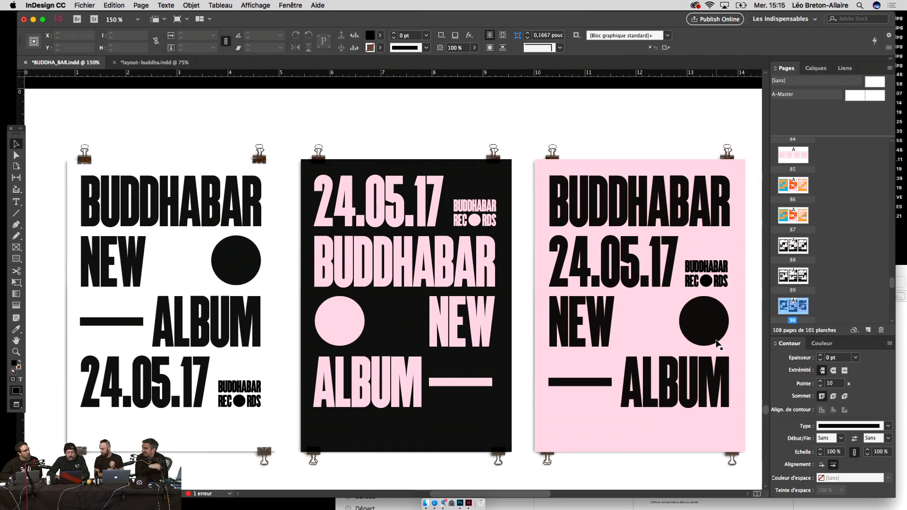
left_click_drag(705, 369, 702, 291)
left_click_drag(594, 292, 607, 340)
key("super+minus")
key("super+minus")
key("super+minus")
key("super+equal")
key("super+equal")
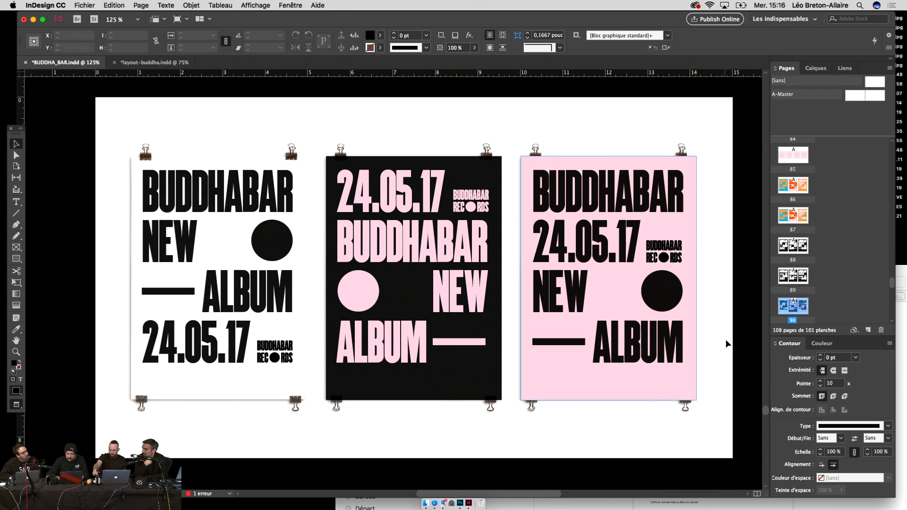
Step: Compare the coloured posters on pages 86 and 87 with page 90's posters
scroll(726, 341, "up", 1)
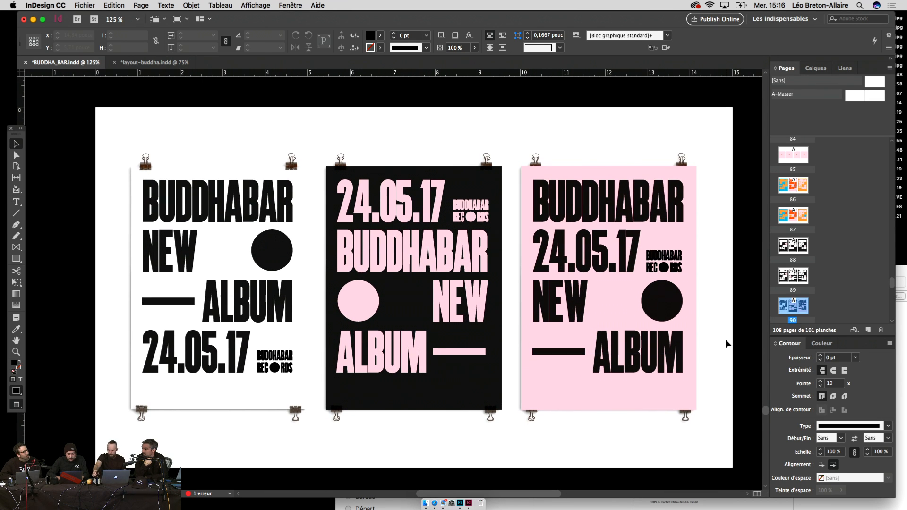
double_click(798, 217)
double_click(796, 304)
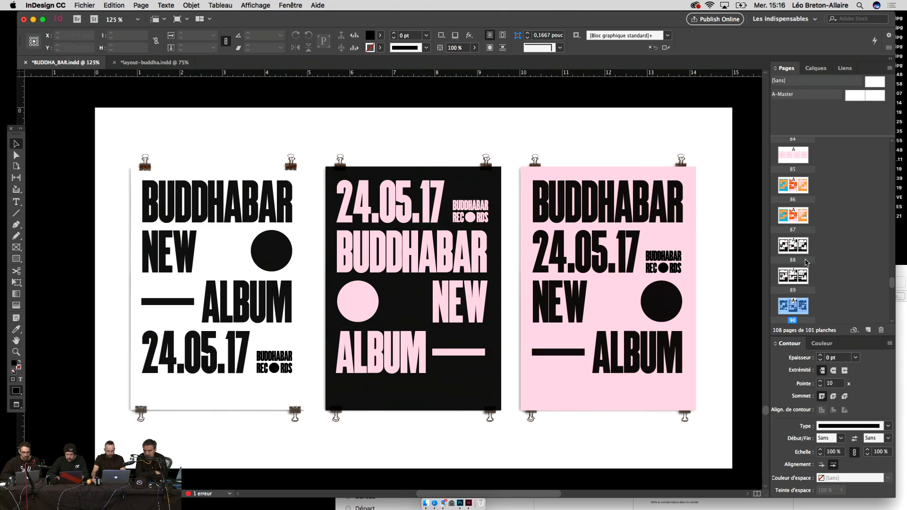
double_click(798, 186)
double_click(795, 304)
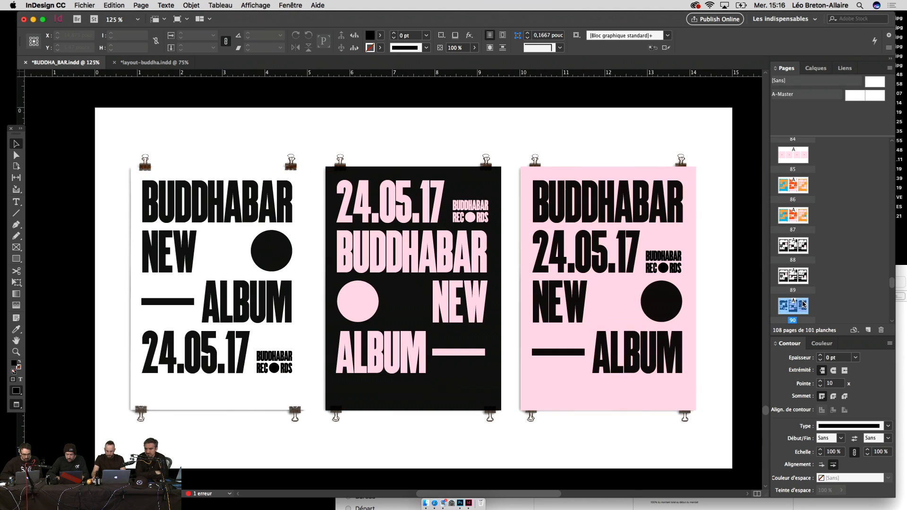
Step: Copy page 90's three records logos and Paste in Place onto page 89
left_click(678, 259)
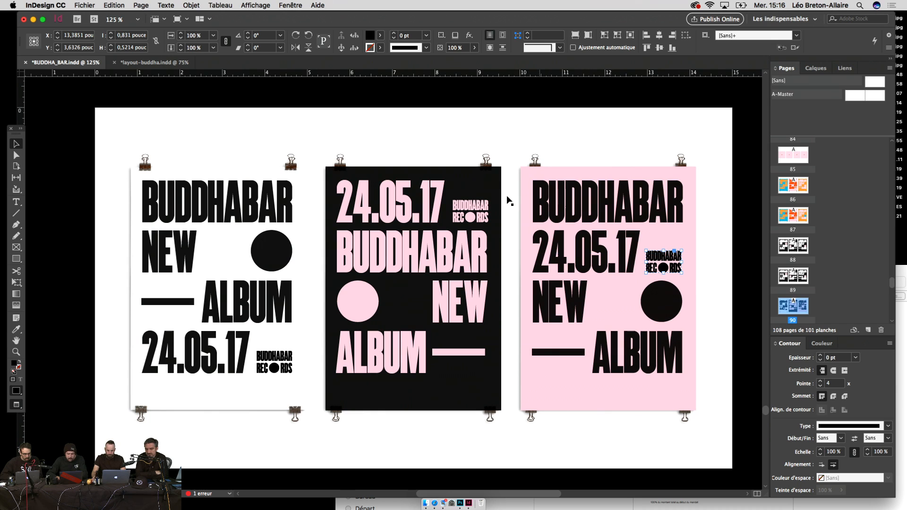
left_click(477, 208, "shift")
left_click(274, 363, "shift")
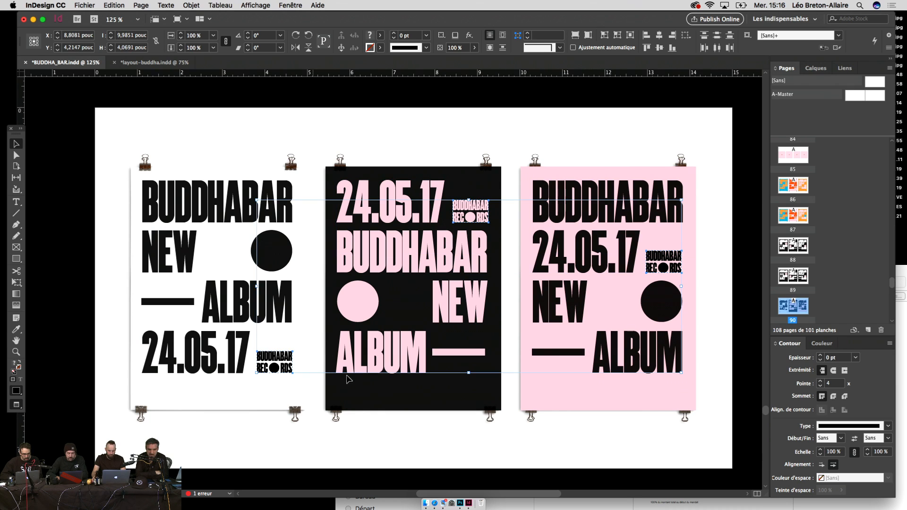
double_click(799, 282)
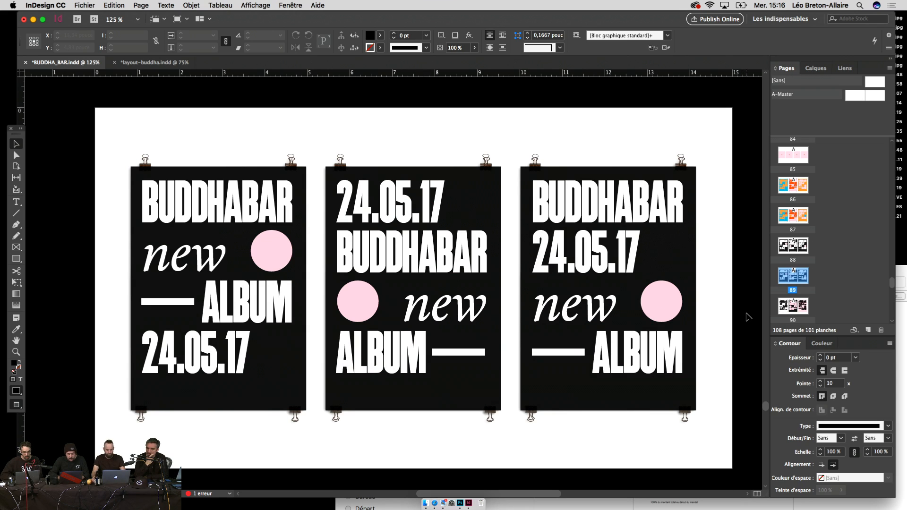
key("super+alt+shift+v")
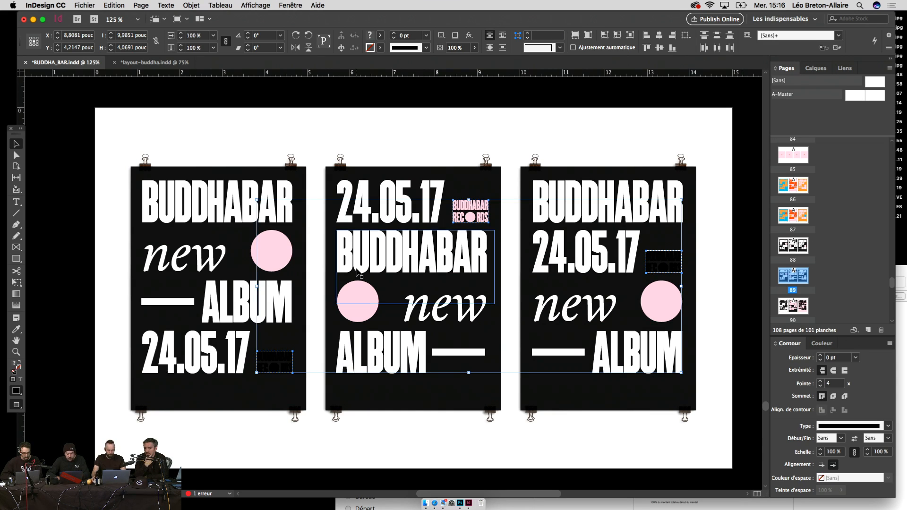
Step: Recolour the pasted page 89 logos pink with the Eyedropper, then view page 88 at 100%
key("i")
left_click(283, 244)
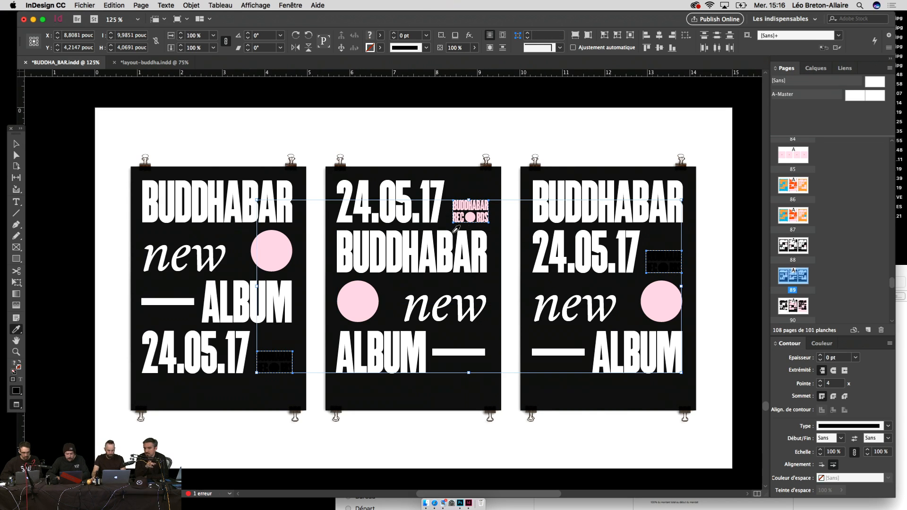
left_click(476, 214)
key("v")
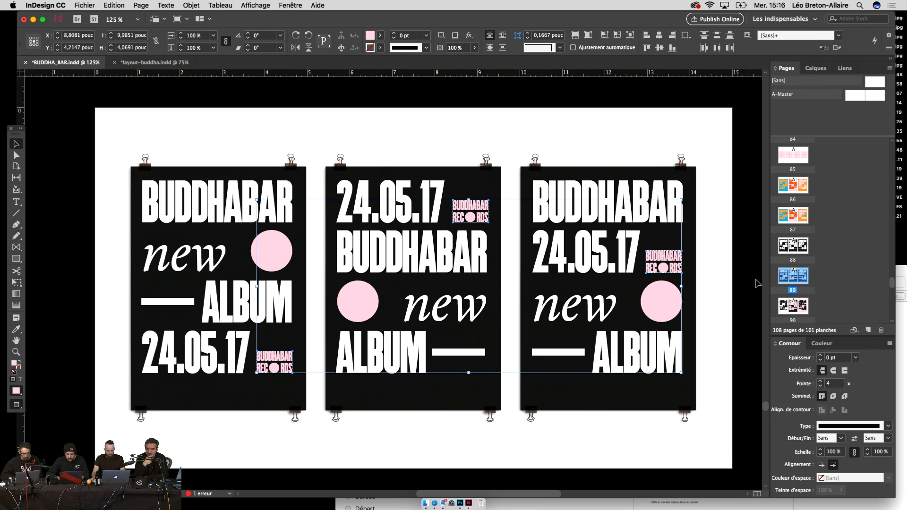
left_click(757, 283)
left_click_drag(758, 283, 740, 284)
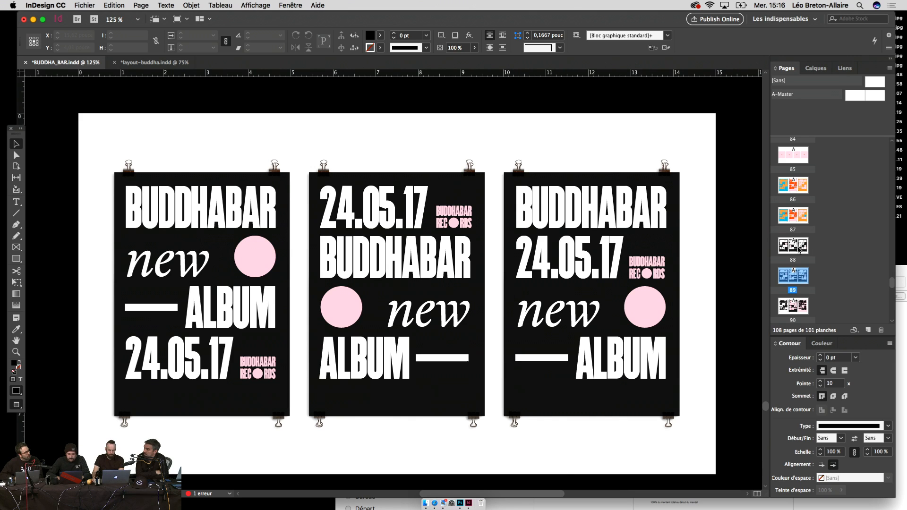
double_click(798, 249)
key("super+minus")
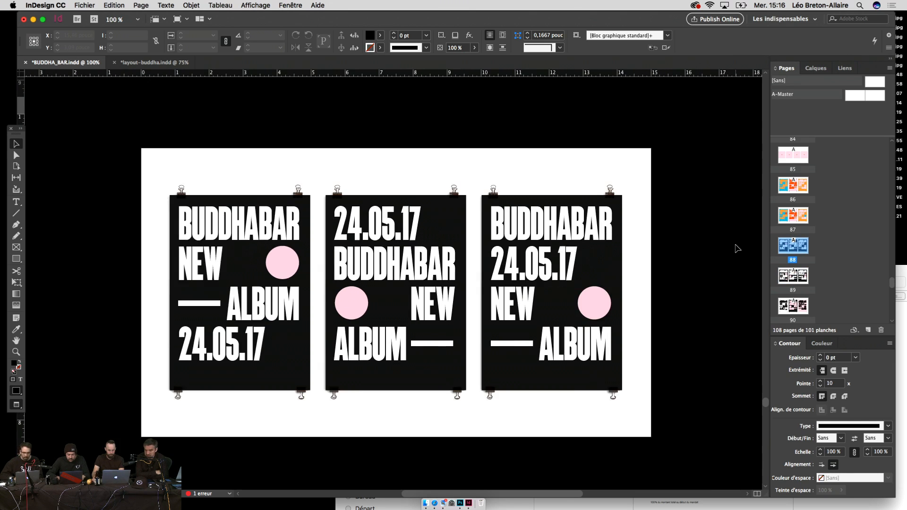
Step: Scroll up through the poster pages and bring up BUDDHA_BAR_COLORS.indd with its BUD, DHA, BAR decks
scroll(737, 248, "up", 20)
scroll(738, 248, "up", 10)
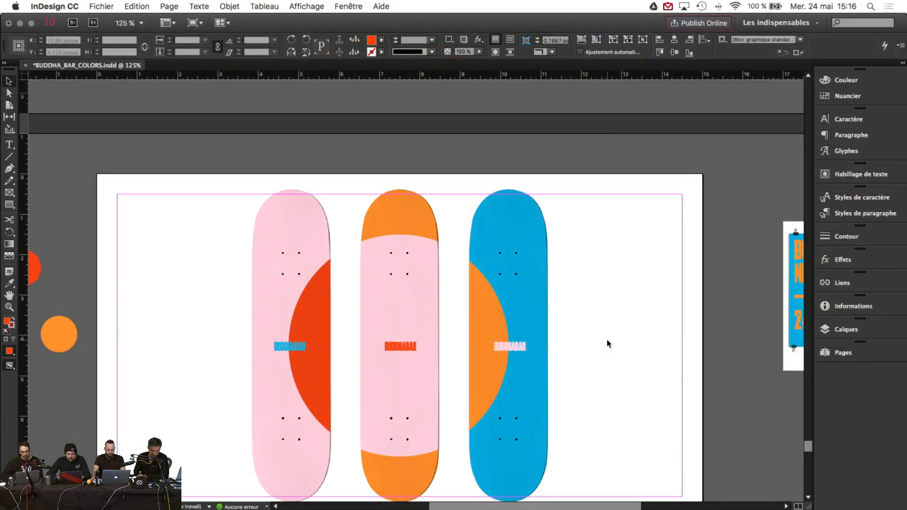
scroll(625, 314, "down", 2)
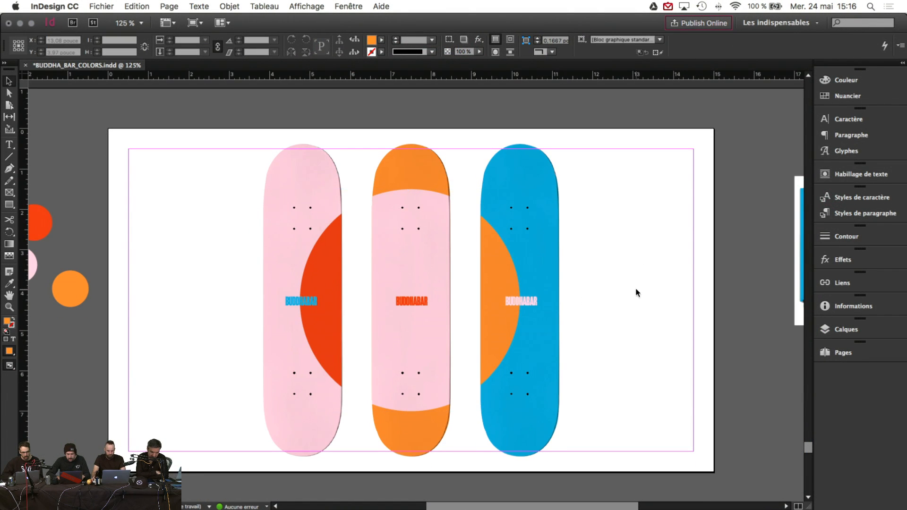
scroll(635, 289, "up", 4)
scroll(636, 289, "down", 7)
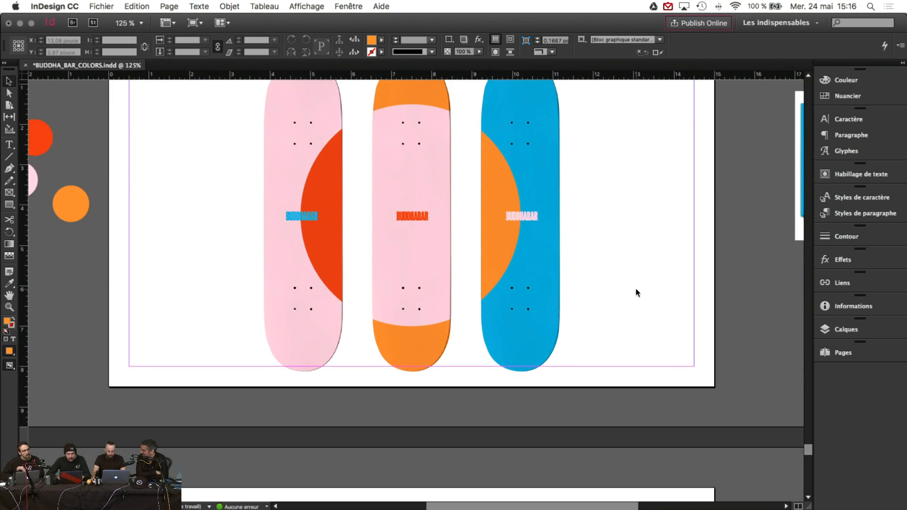
scroll(635, 289, "up", 20)
scroll(637, 293, "up", 2)
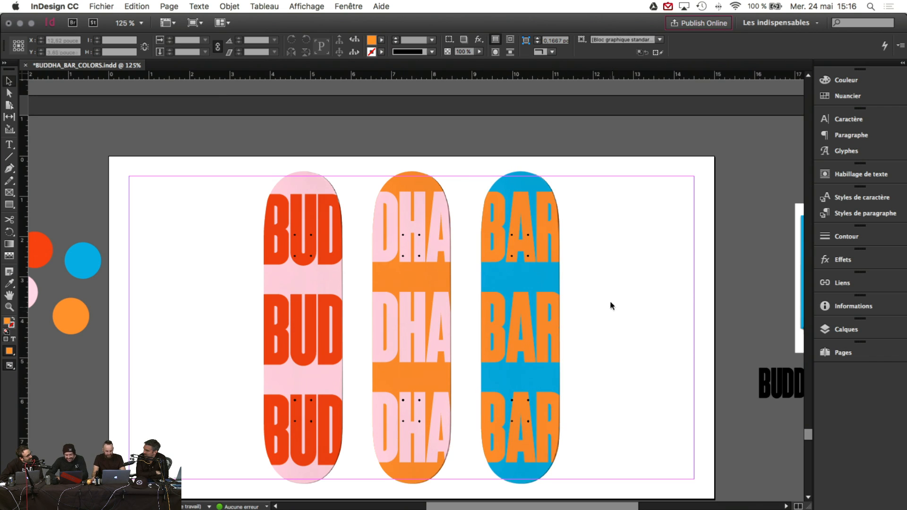
mouse_move(607, 504)
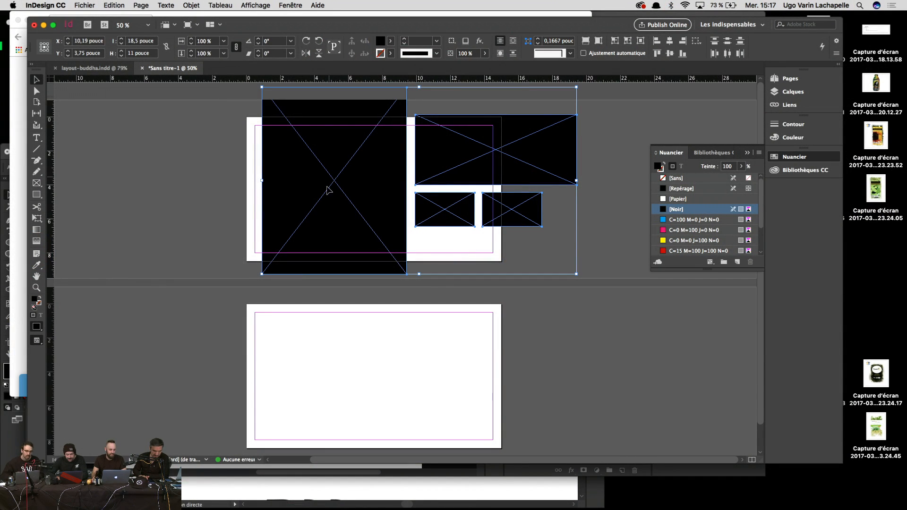
Step: Show the Impression (print) presets in a new document dialog, then bring Illustrator forward
mouse_move(418, 499)
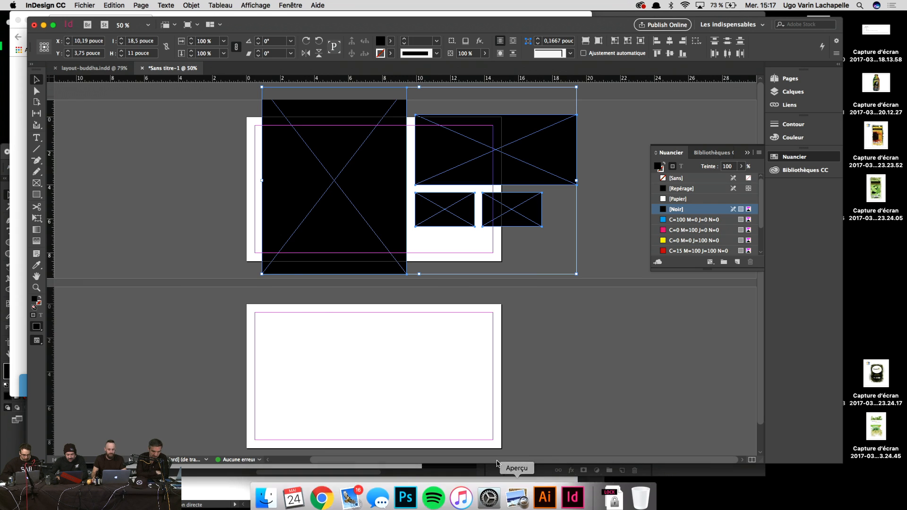
key("super+n")
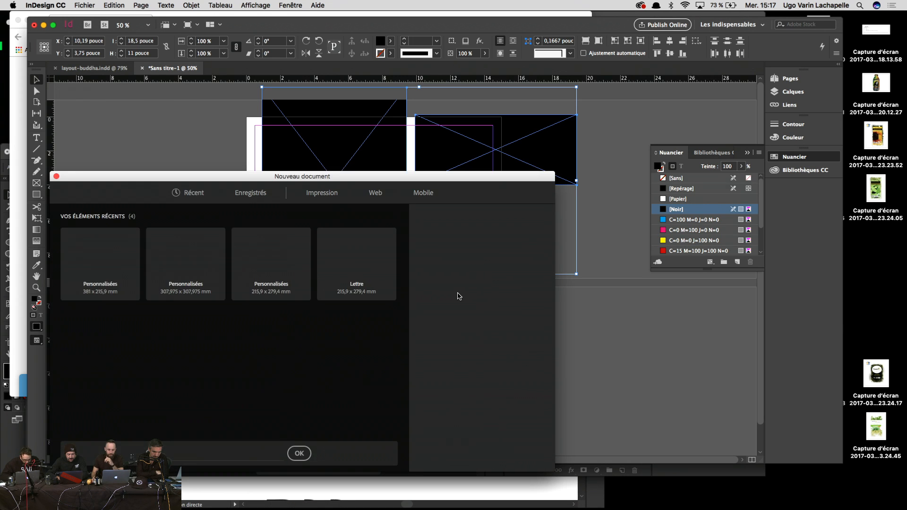
left_click(317, 195)
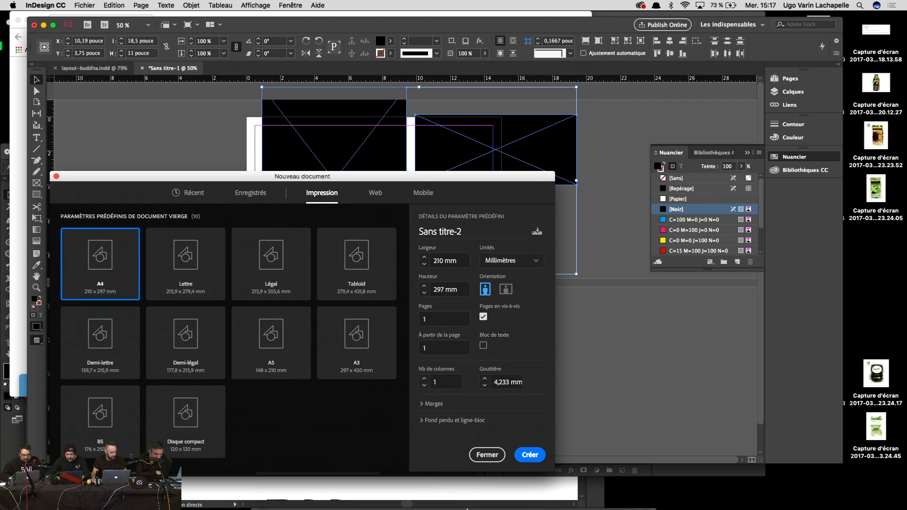
left_click(544, 493)
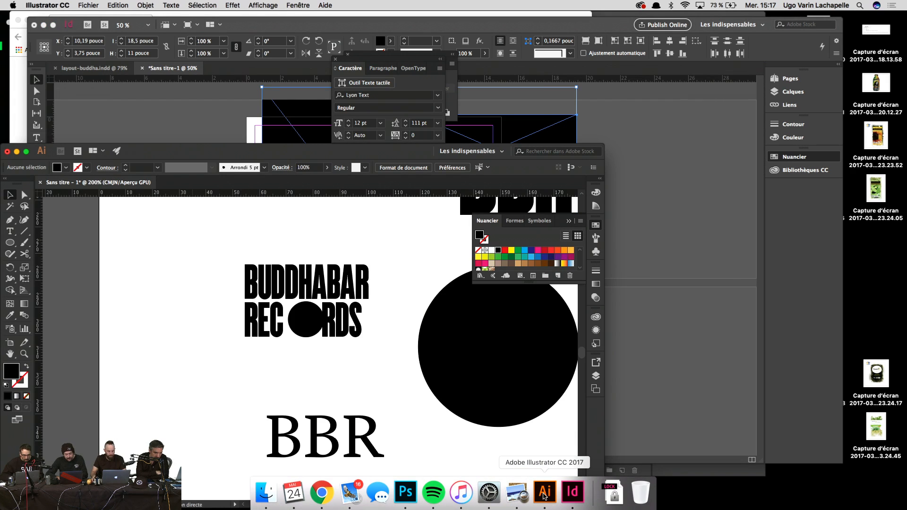
key("super+n")
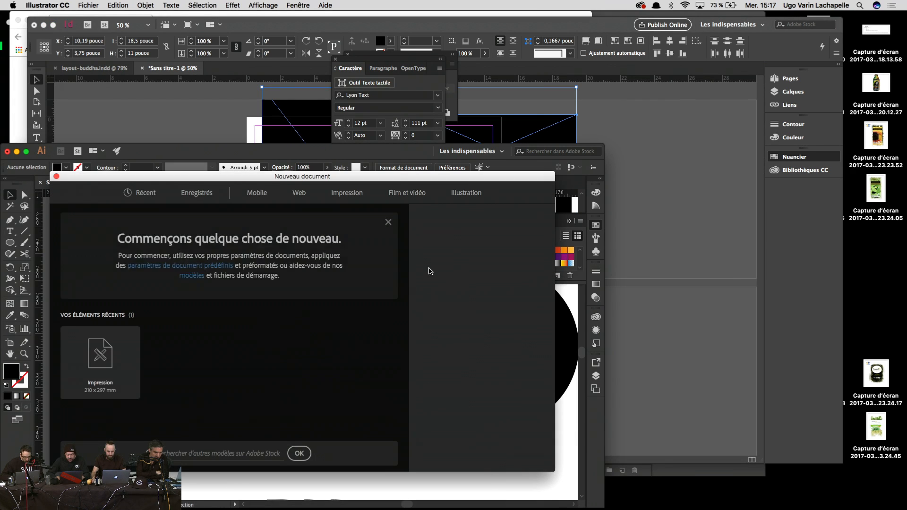
left_click(352, 202)
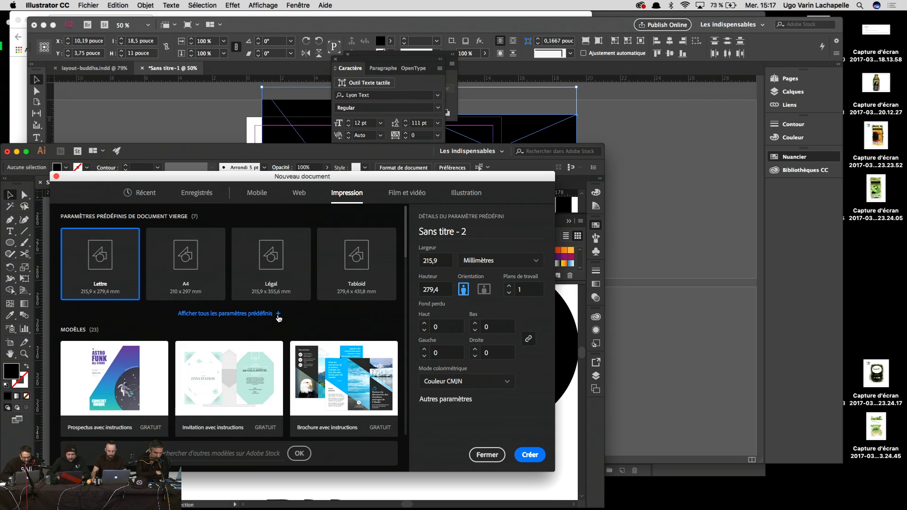
left_click(278, 315)
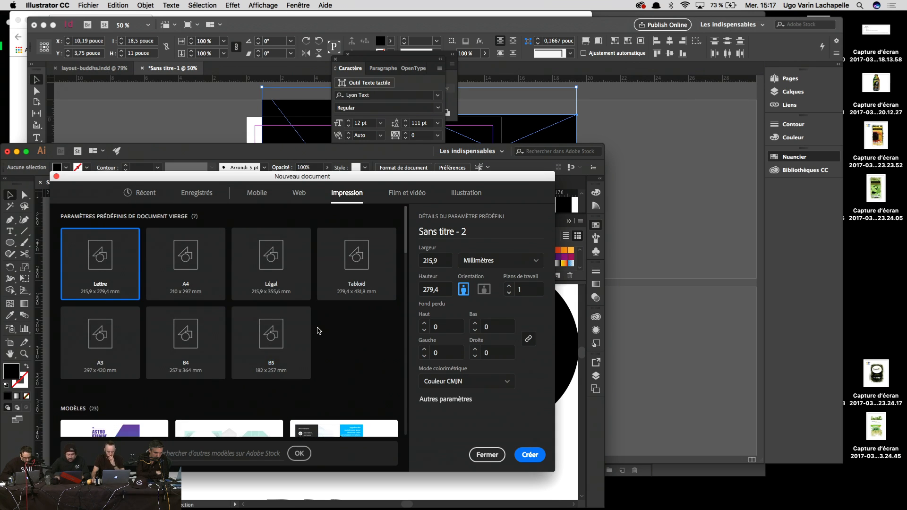
scroll(319, 331, "down", 3)
scroll(319, 331, "down", 3)
scroll(319, 330, "up", 6)
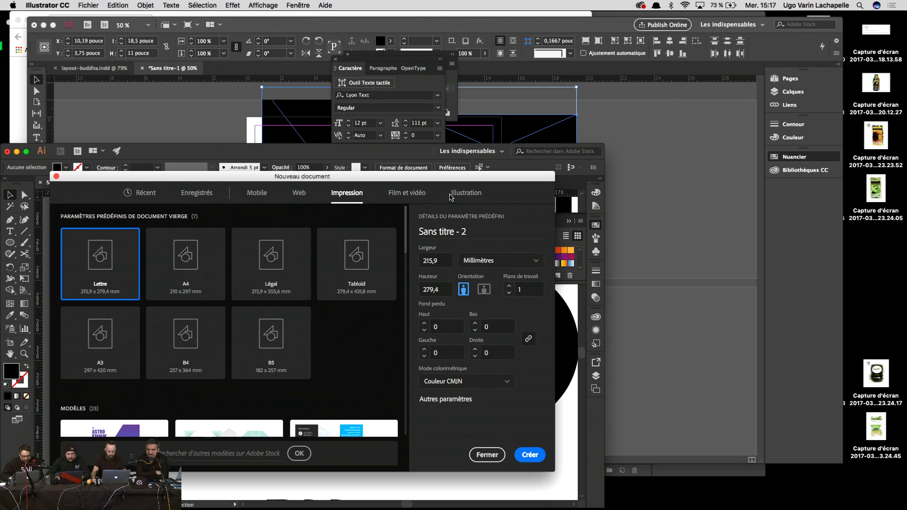
key("Escape")
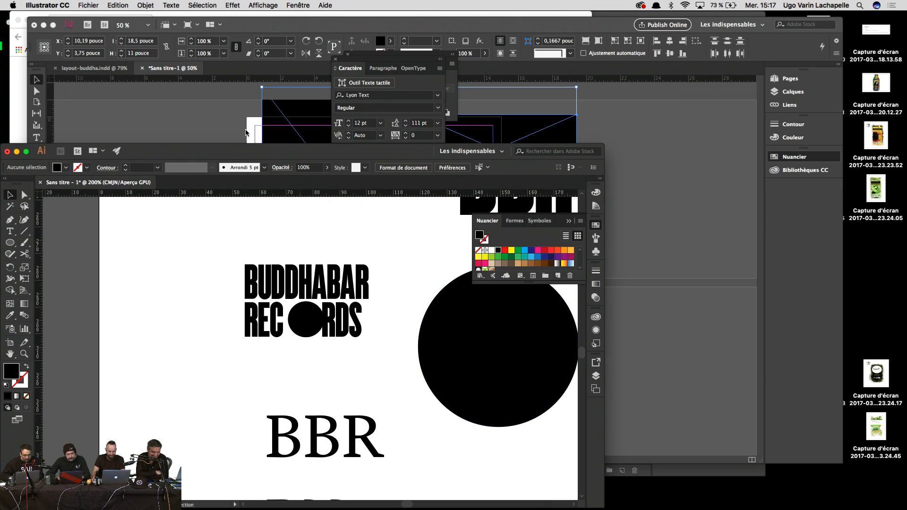
left_click(204, 123)
Step: Cancel the new document, deselect, and marquee-select the four black placeholder frames
key("Escape")
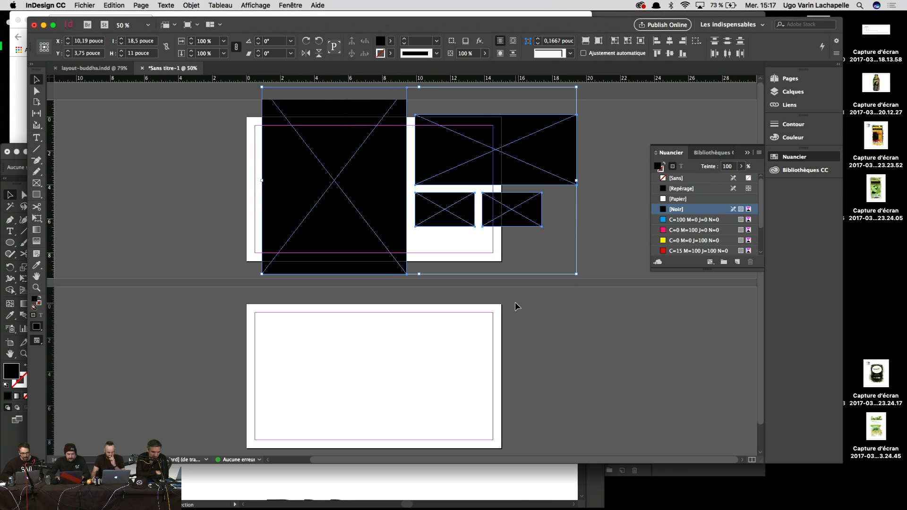
left_click(595, 290)
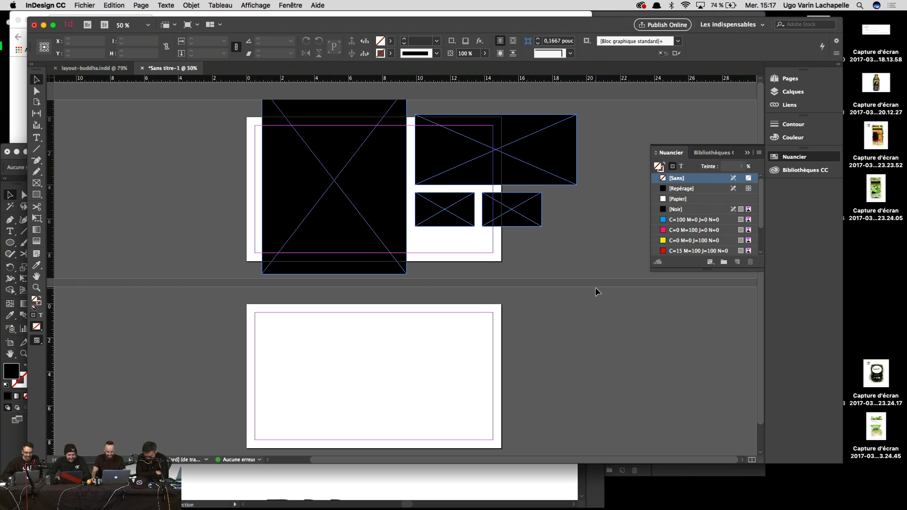
left_click_drag(575, 255, 356, 148)
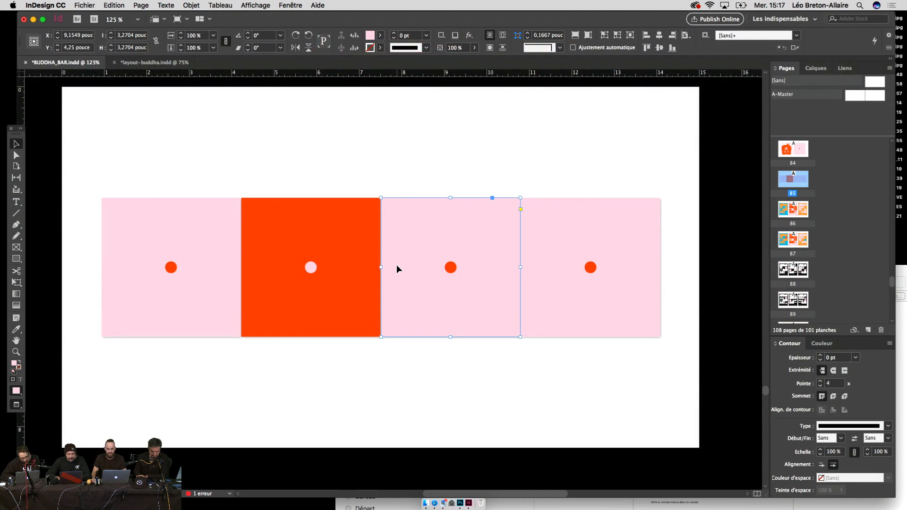
Step: Fill the third square with the centre dot's orange using the Eyedropper
key("i")
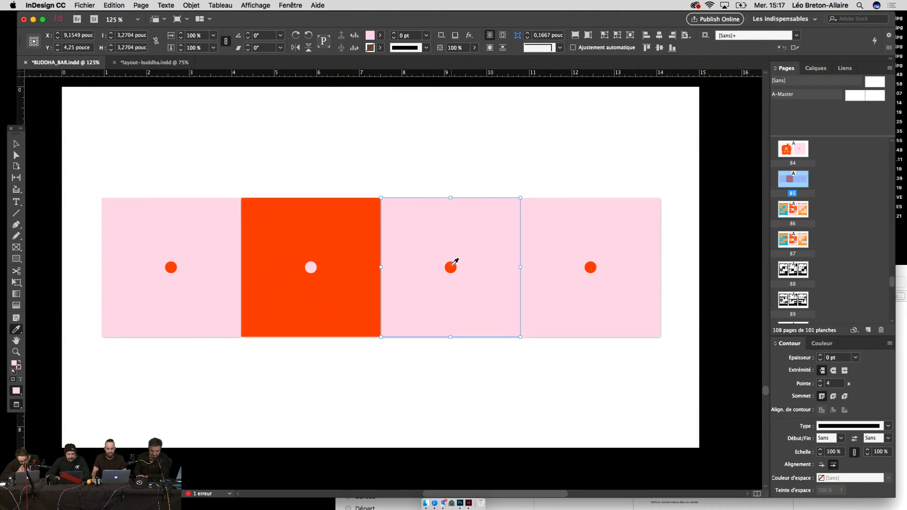
left_click(450, 267)
key("v")
left_click(451, 267)
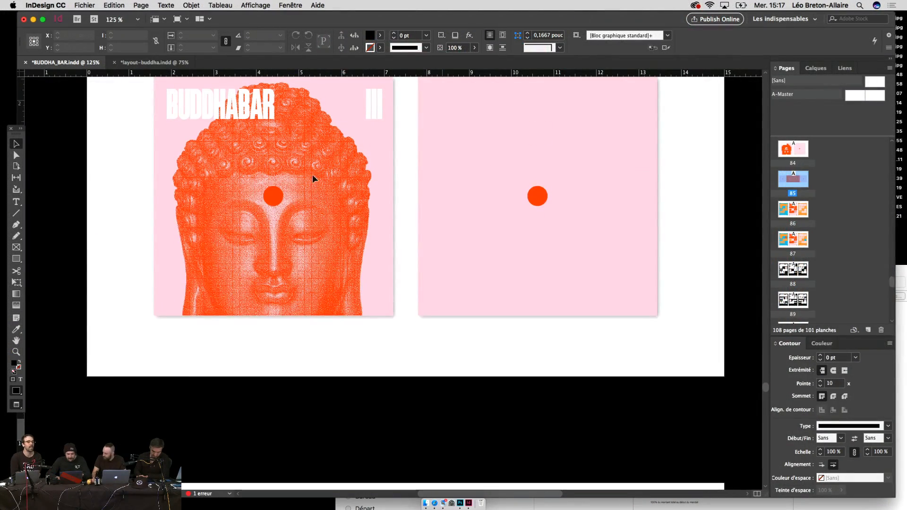
Step: Check the BUDDHABAR title frame and scroll down to the black poster spread
left_click(268, 112)
scroll(312, 196, "down", 14)
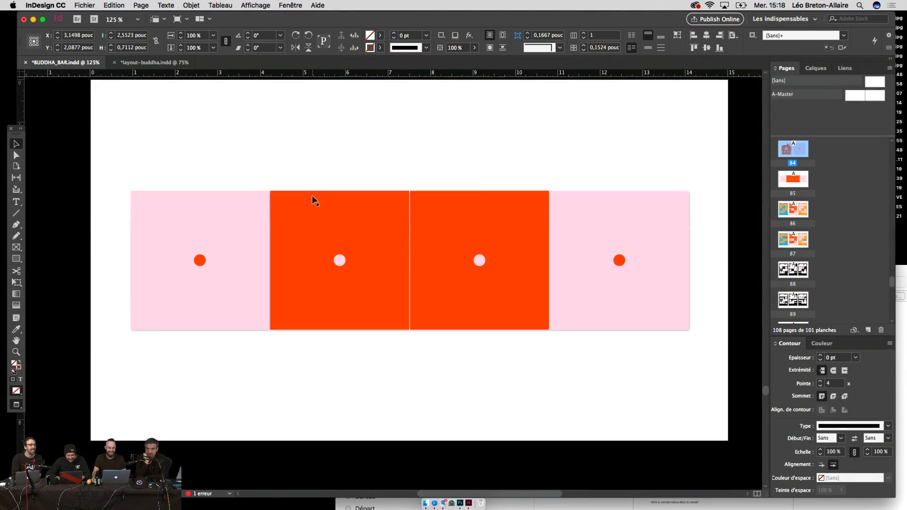
scroll(313, 196, "up", 8)
left_click(317, 219)
key("super+minus")
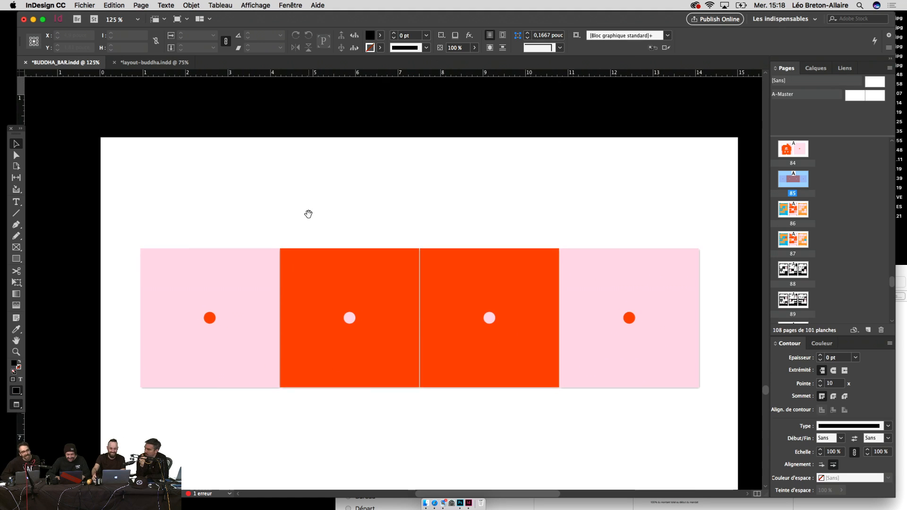
scroll(308, 213, "down", 15)
scroll(309, 218, "down", 10)
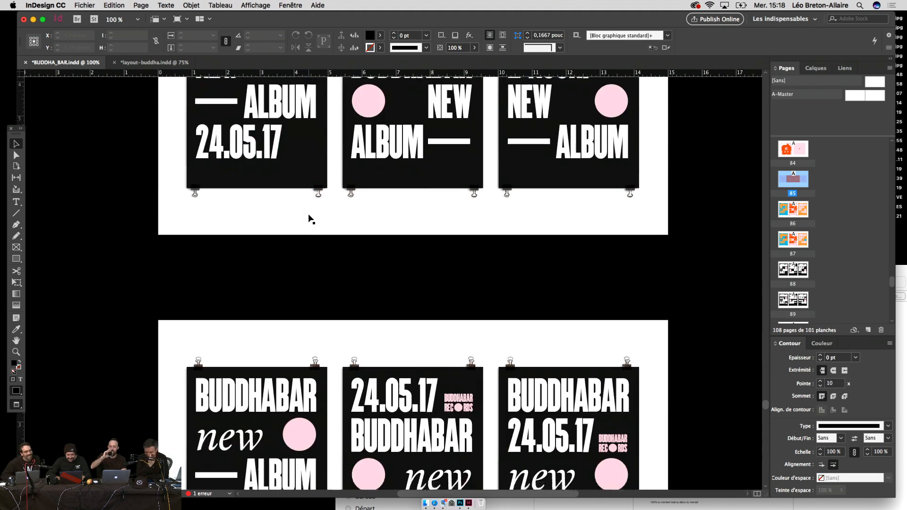
key("super+equal")
key("super+equal")
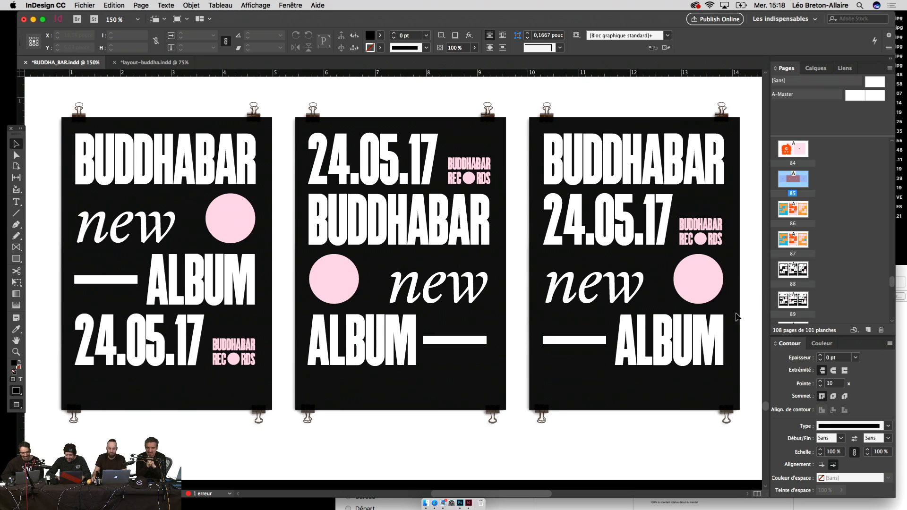
Step: Move page 89 to right after page 85 in the Pages panel and check the new order
left_click(798, 299)
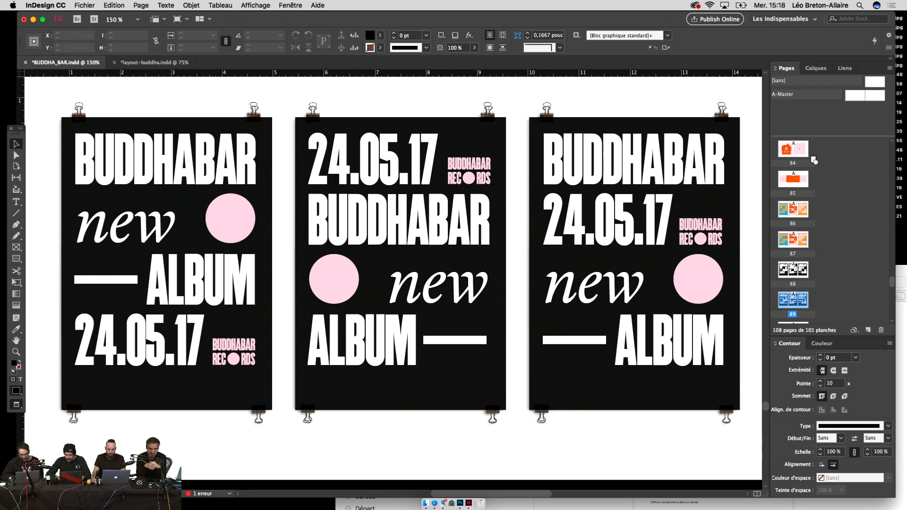
left_click_drag(812, 161, 814, 186)
key("super+minus")
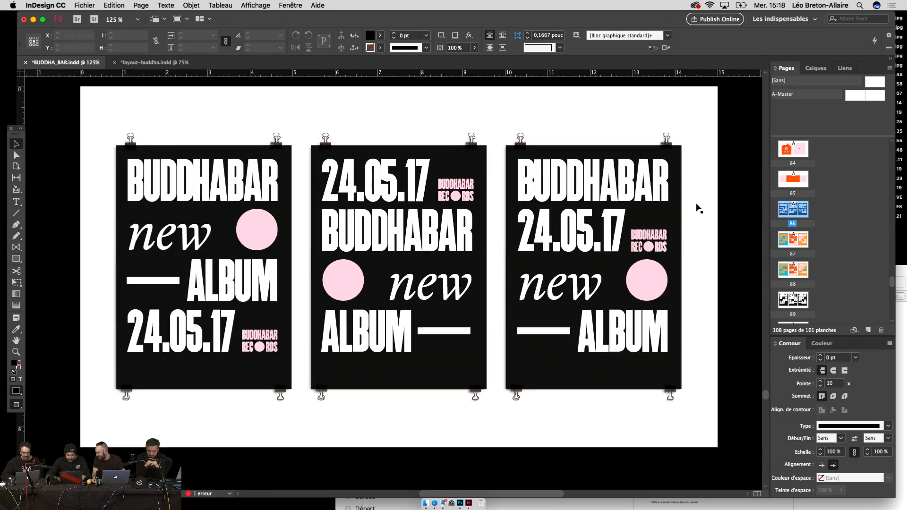
key("super+minus")
key("super+minus")
key("super+equal")
scroll(634, 247, "up", 6)
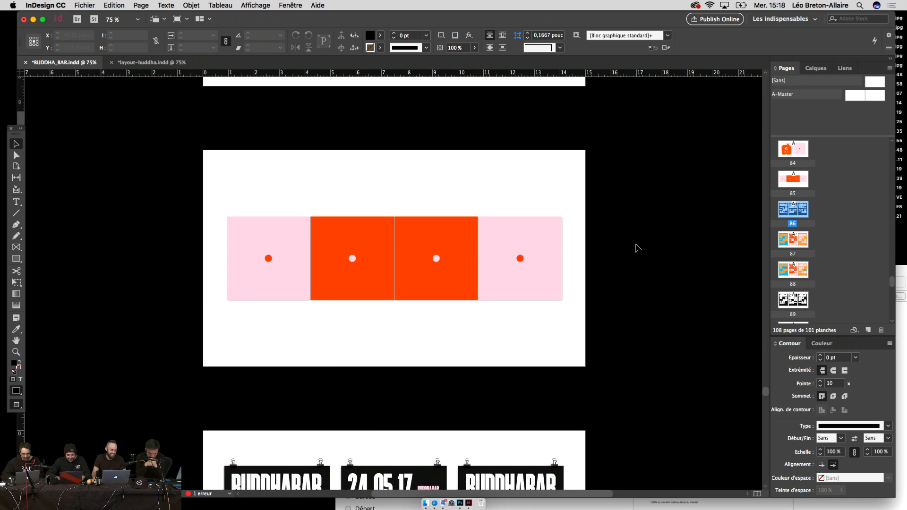
scroll(635, 247, "down", 3)
left_click_drag(609, 255, 620, 260)
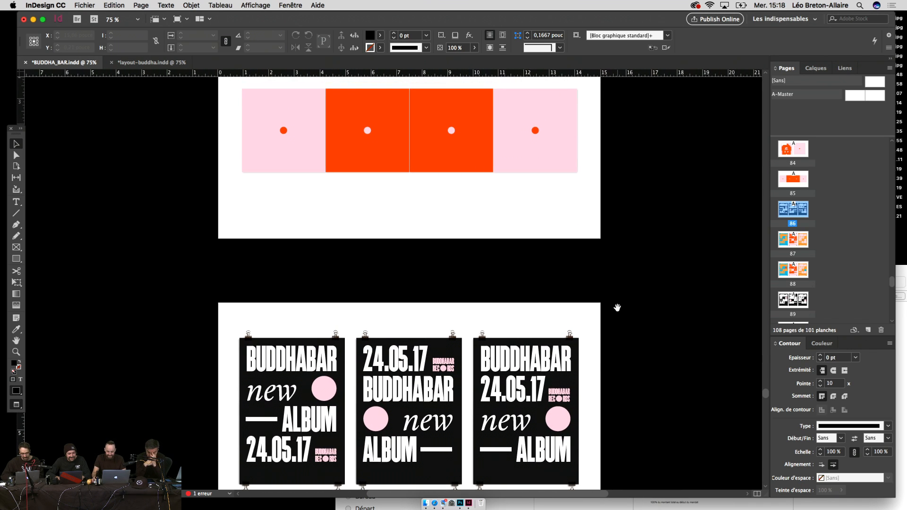
scroll(617, 307, "down", 3)
scroll(618, 307, "down", 5)
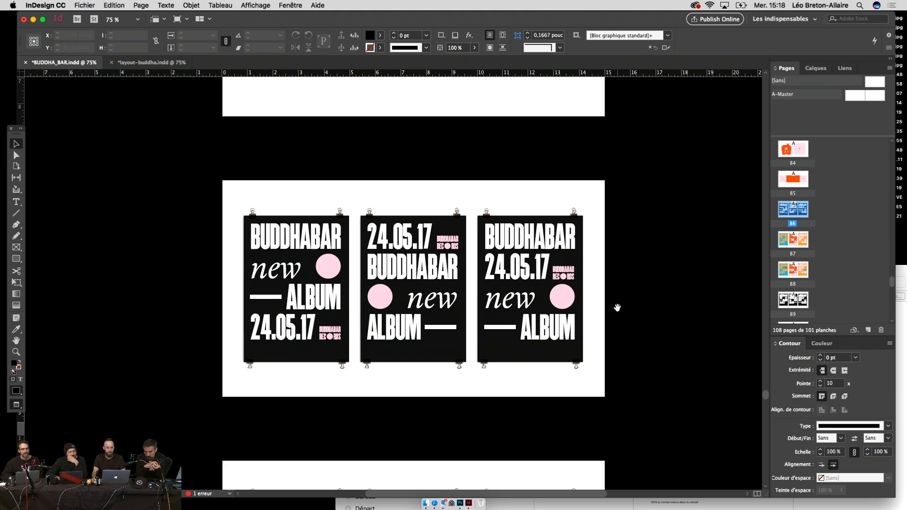
scroll(617, 308, "up", 1)
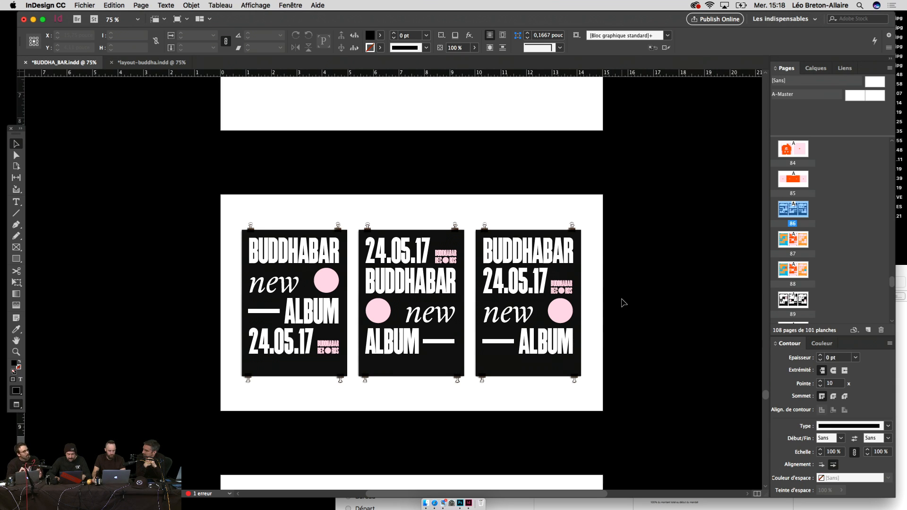
key("super+equal")
key("super+equal")
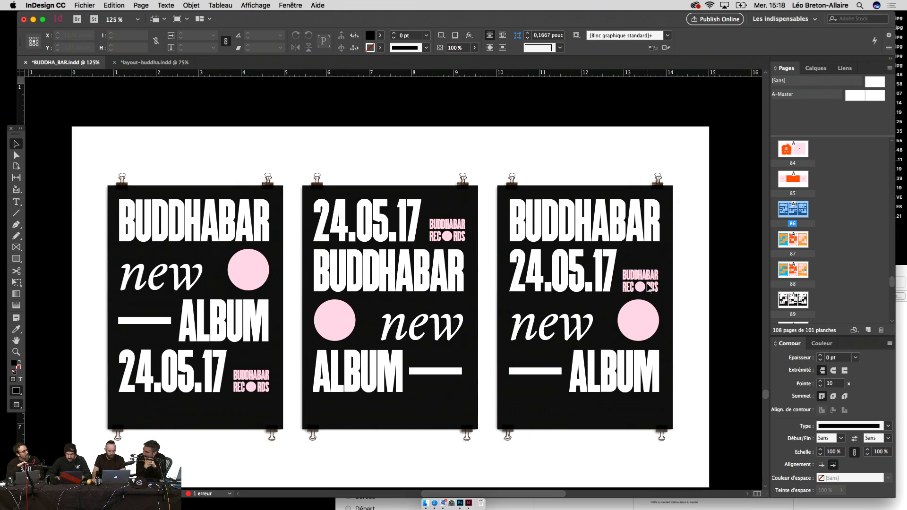
Step: Select the cover's Buddha image and bring the pink and orange album spread into view
key("super+minus")
scroll(738, 216, "up", 6)
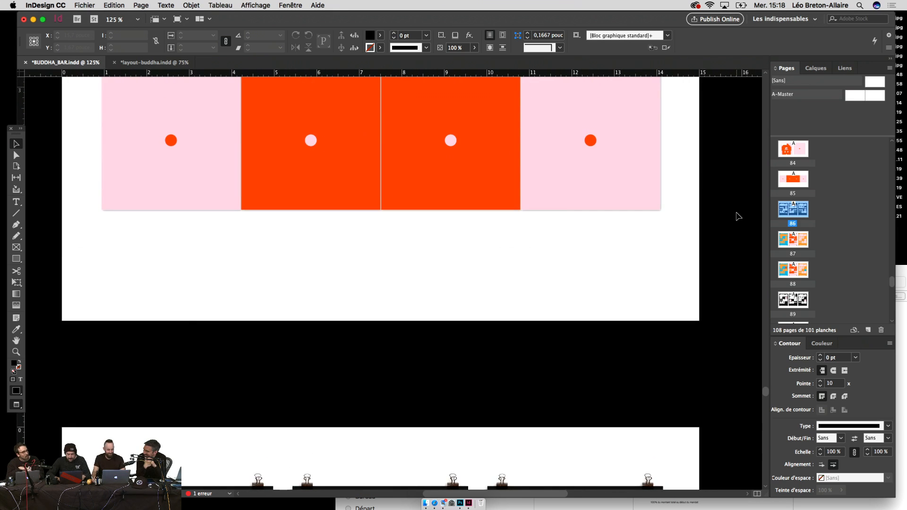
scroll(739, 216, "up", 8)
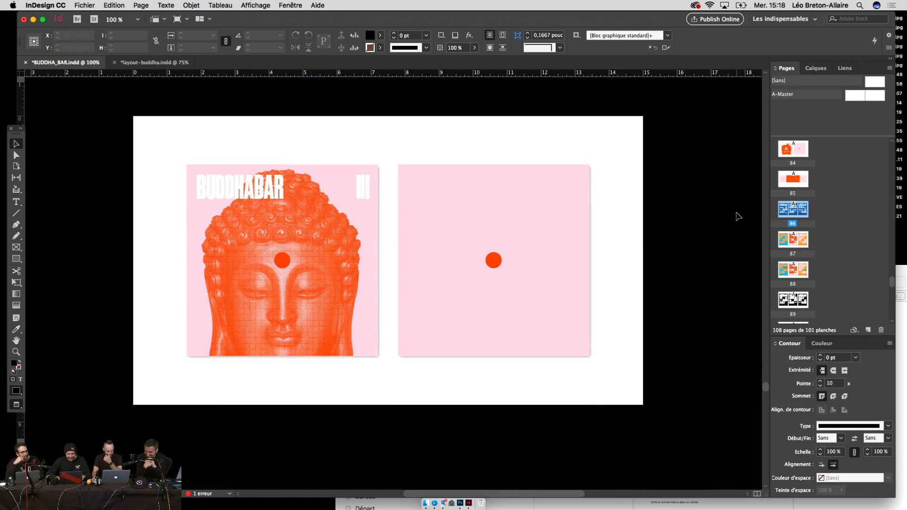
left_click(361, 188)
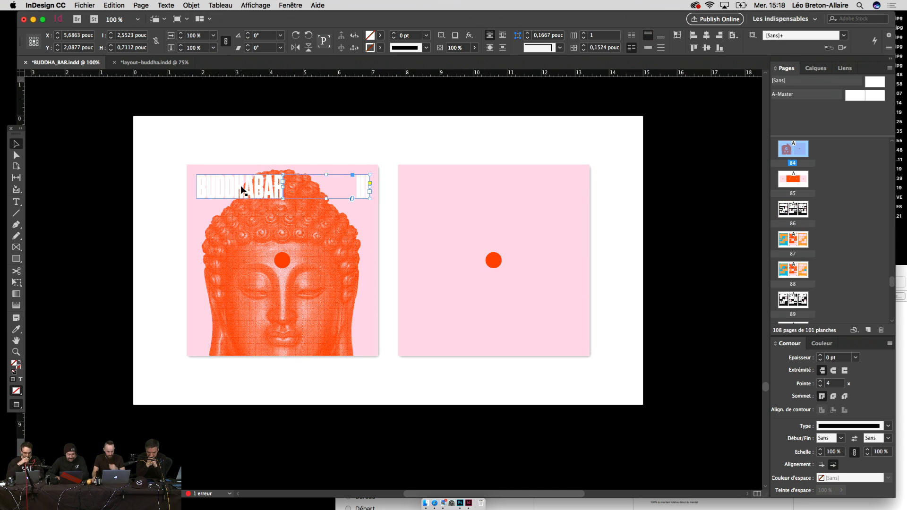
left_click(233, 260)
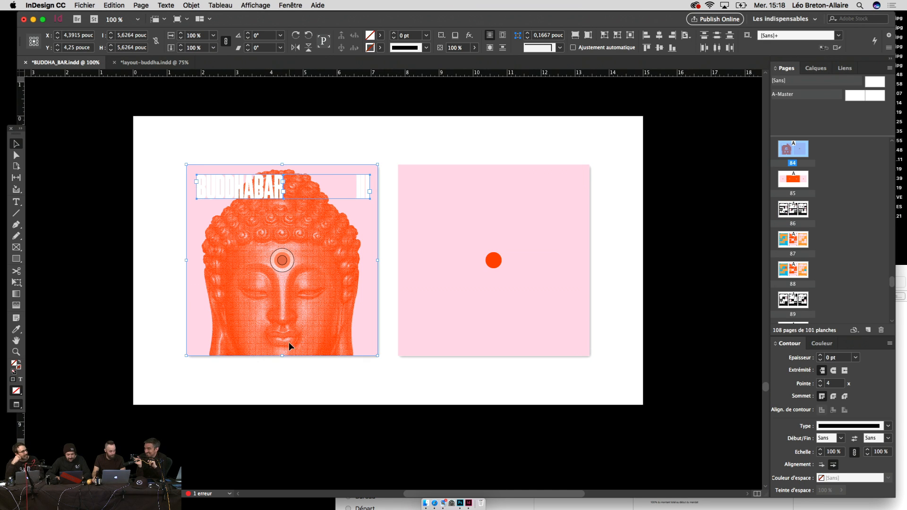
left_click_drag(289, 342, 294, 216)
left_click_drag(270, 338, 340, 208)
Step: Paste the Buddha image and scale it down to fit the pink left panel
key("ctrl+v")
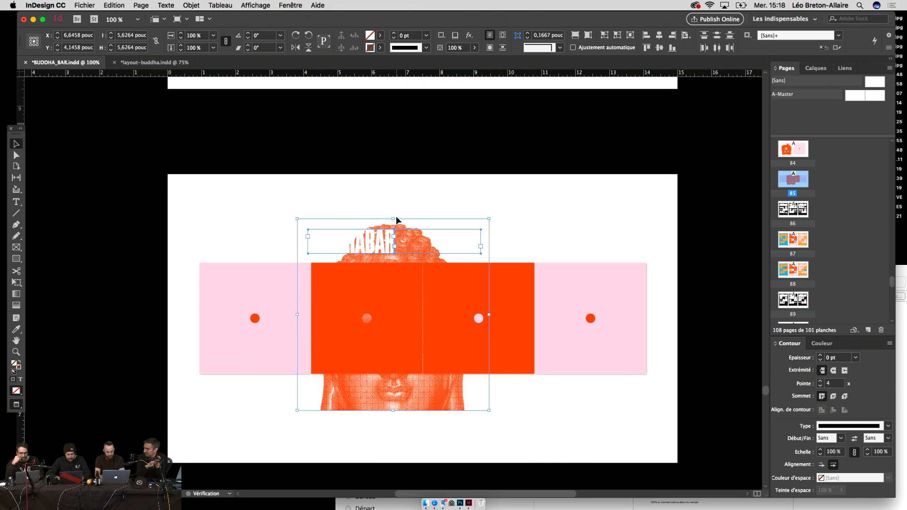
key("e")
left_click_drag(412, 377, 316, 355)
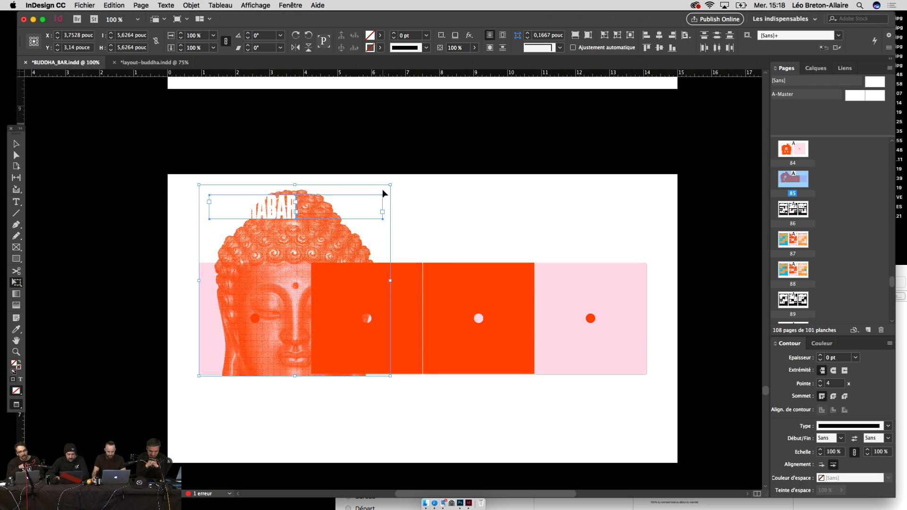
left_click_drag(389, 184, 301, 252)
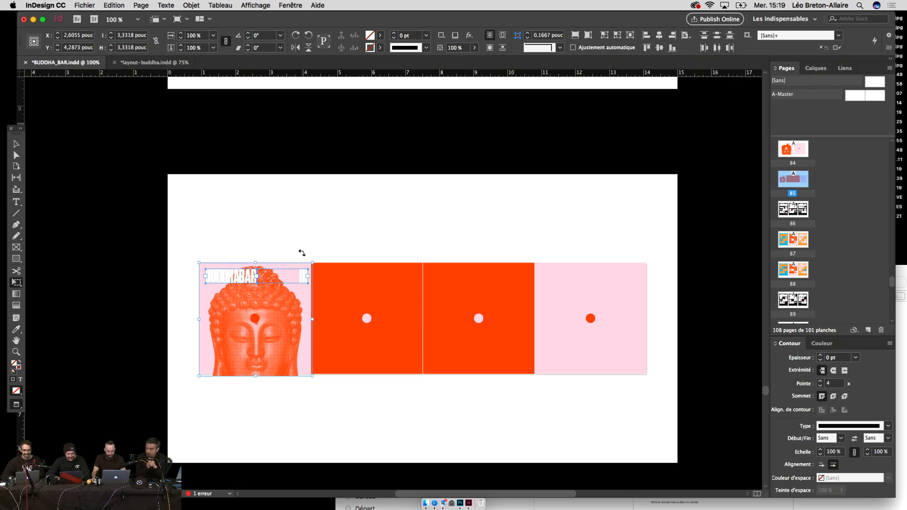
key("super+2")
key("super+4")
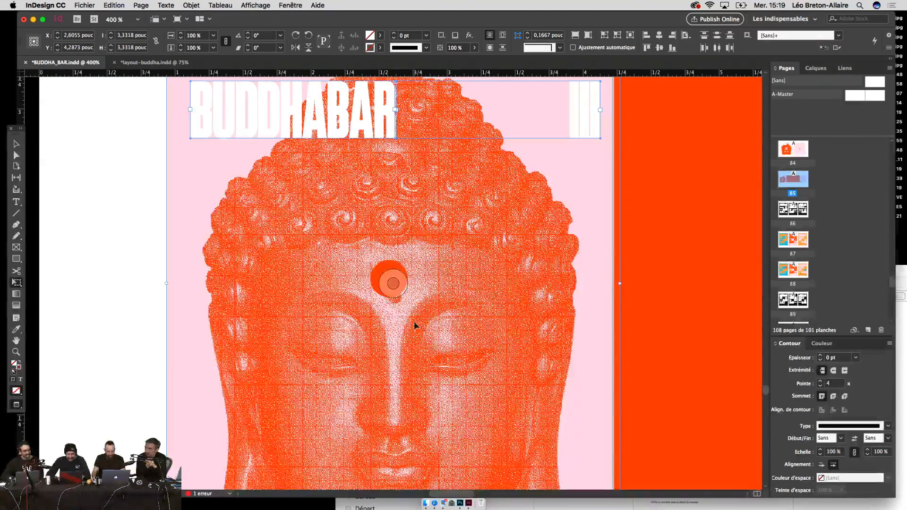
key("super+2")
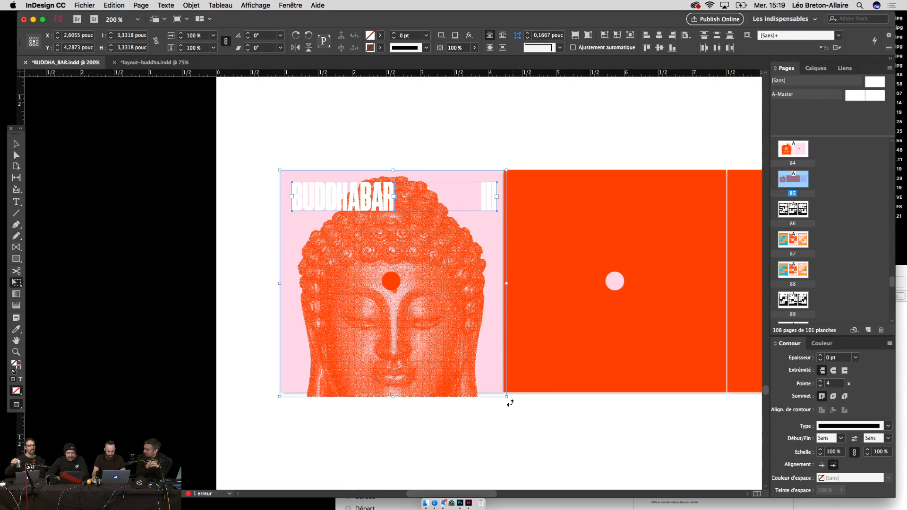
left_click_drag(507, 397, 499, 395)
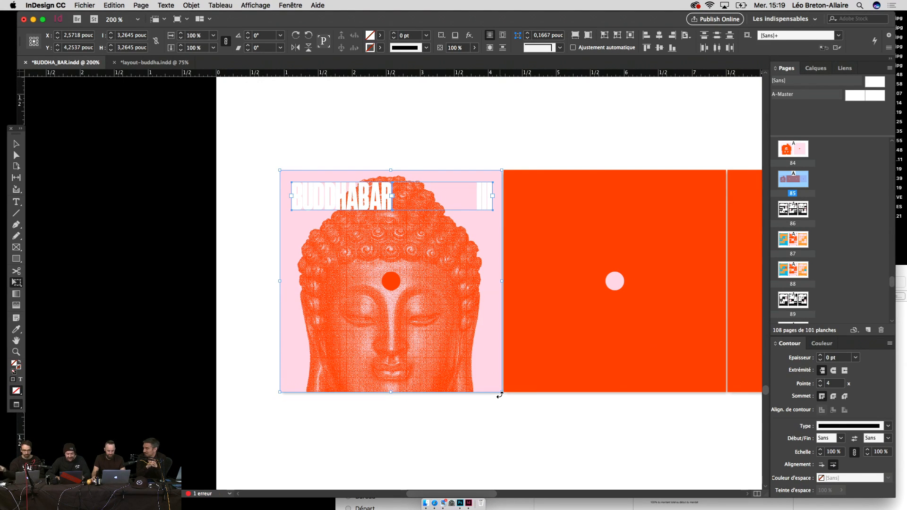
Step: Try deleting the Buddha image, BUDDHABAR title and small orange circle, then restore them
key("v")
left_click(494, 432)
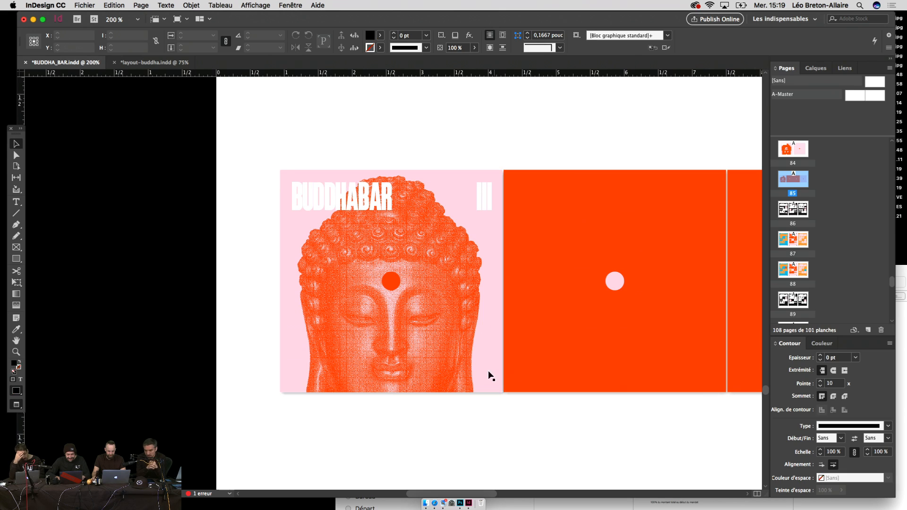
left_click(480, 207)
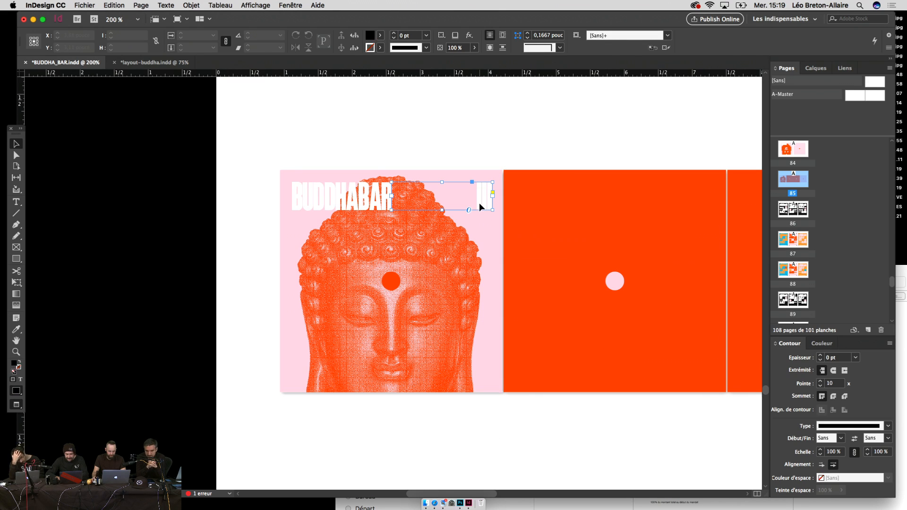
left_click(299, 240, "shift")
key("Delete")
left_click(389, 284)
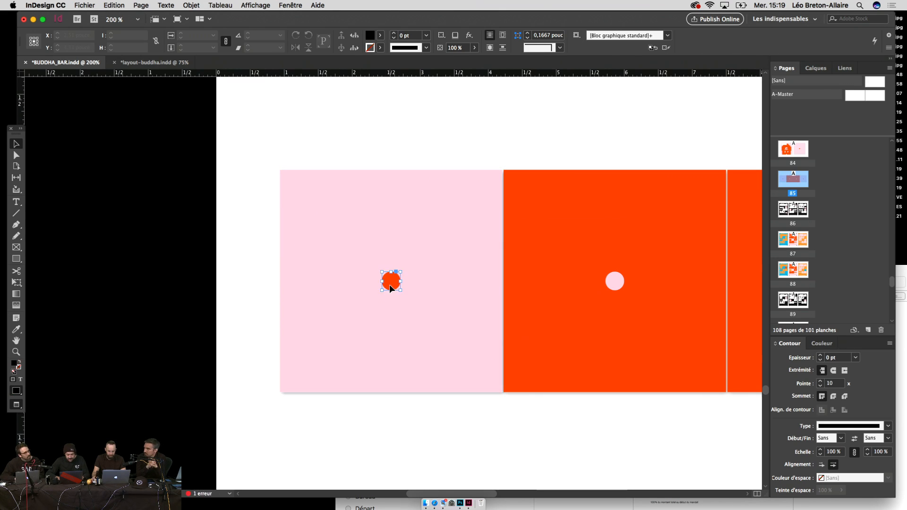
key("Delete")
key("super+z")
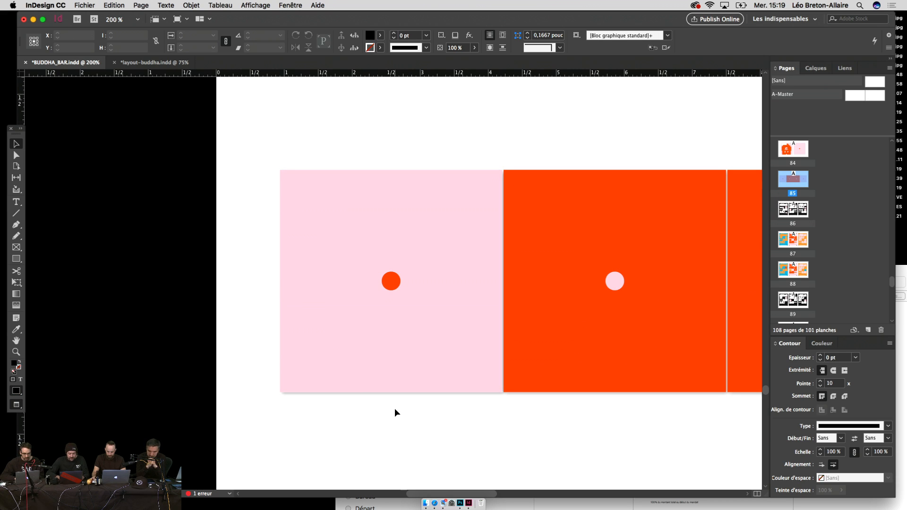
key("super+z")
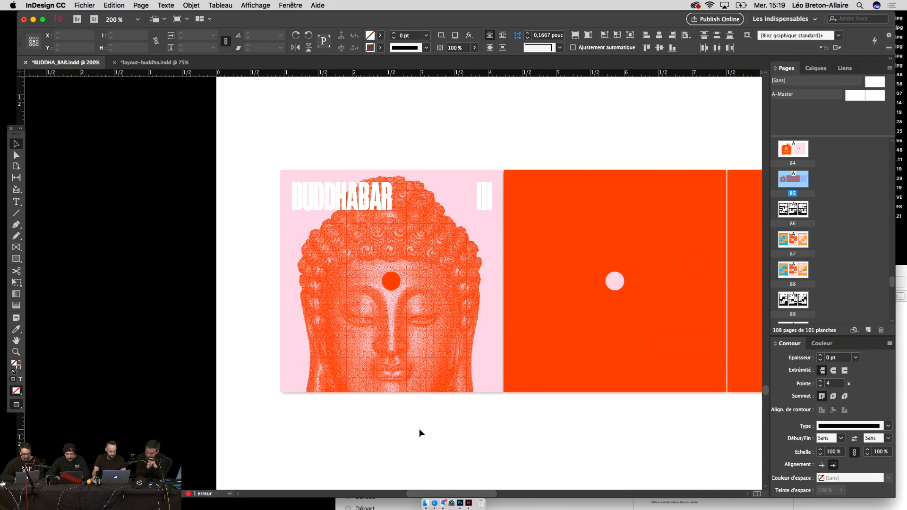
Step: Frame the full album spread at 150% zoom
left_click_drag(418, 428, 330, 429)
key("super+minus")
key("super+minus")
key("super+minus")
key("super+equal")
key("super+equal")
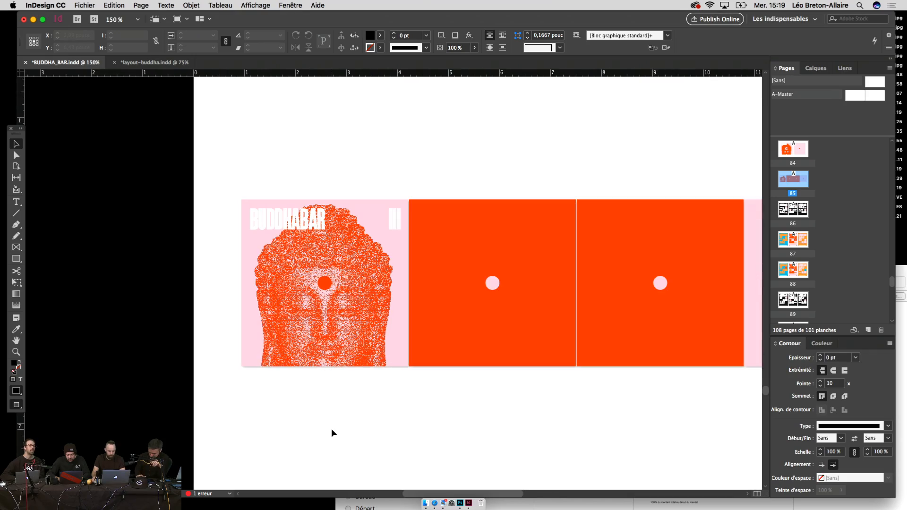
left_click_drag(521, 405, 401, 393)
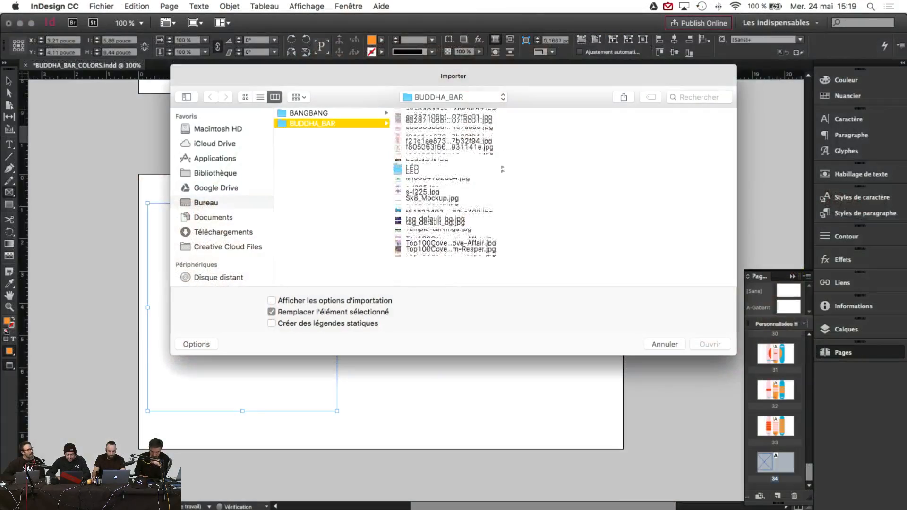
Step: Read the regular envelope sizes, then pick Trame_Pink.psd from the Links folder in InDesign's import window
scroll(434, 196, "up", 3)
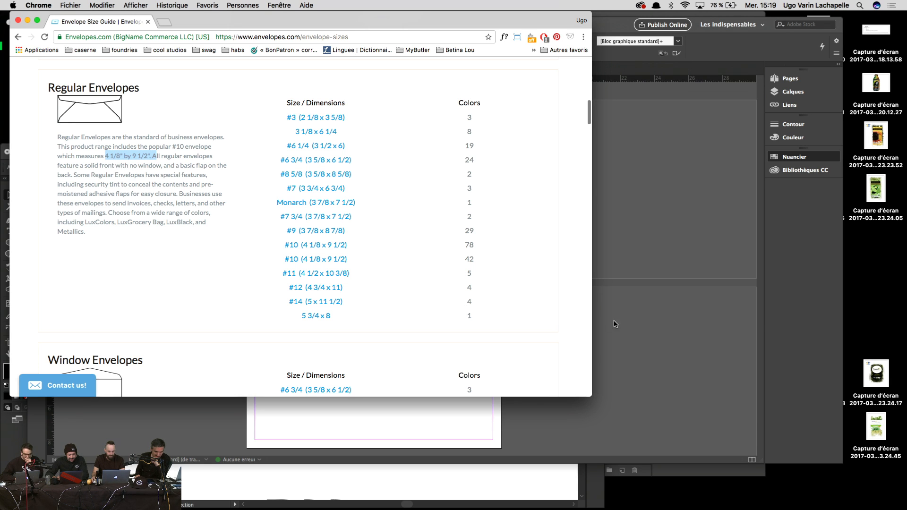
left_click(632, 326)
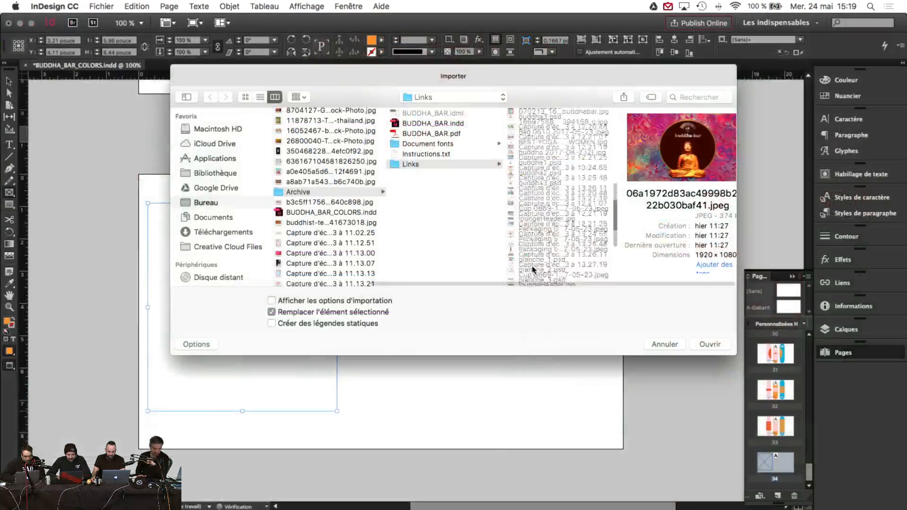
scroll(537, 255, "down", 5)
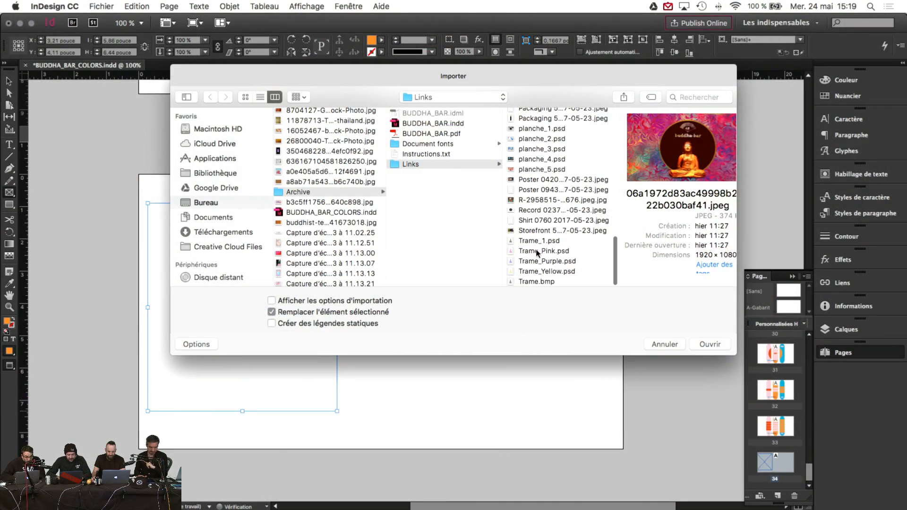
left_click(538, 252)
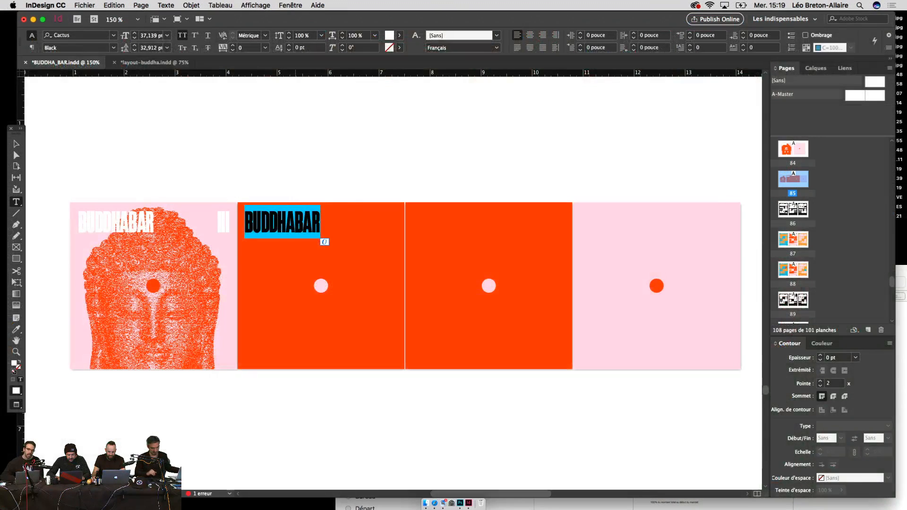
Step: Label the second panel ONE, then Alt-drag a copy onto the third panel retyped as TWO
type("ONE")
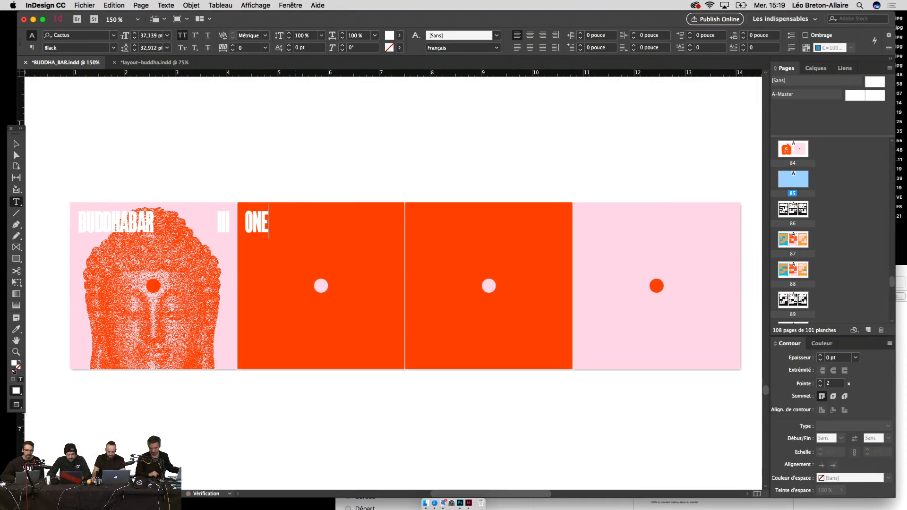
key("Escape")
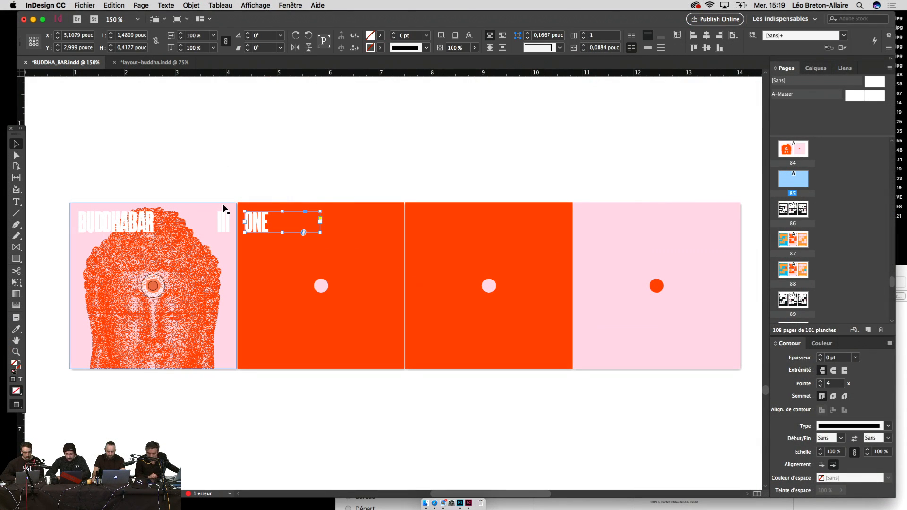
left_click_drag(254, 227, 416, 228)
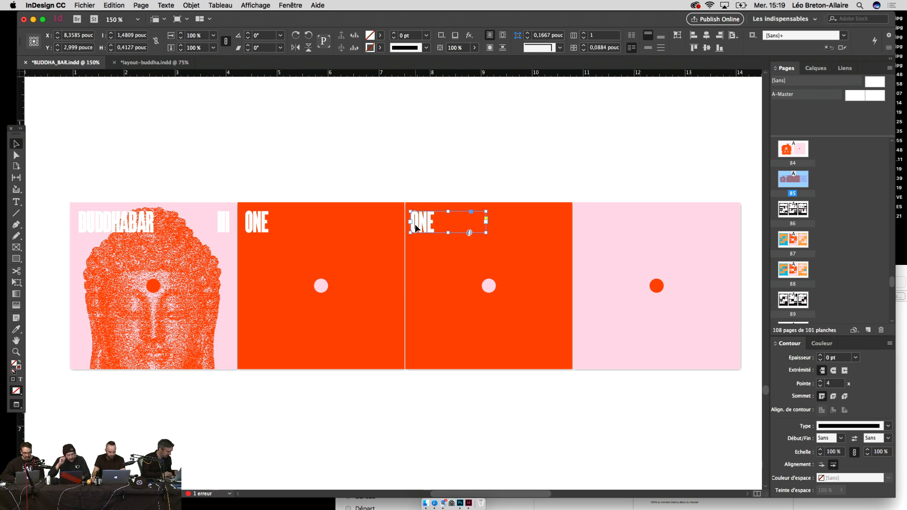
double_click(414, 224)
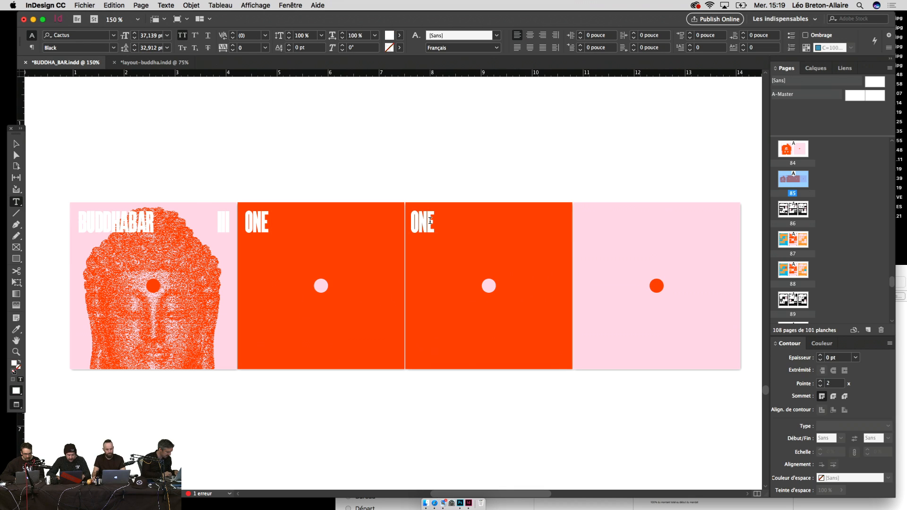
double_click(430, 220)
type("TWO")
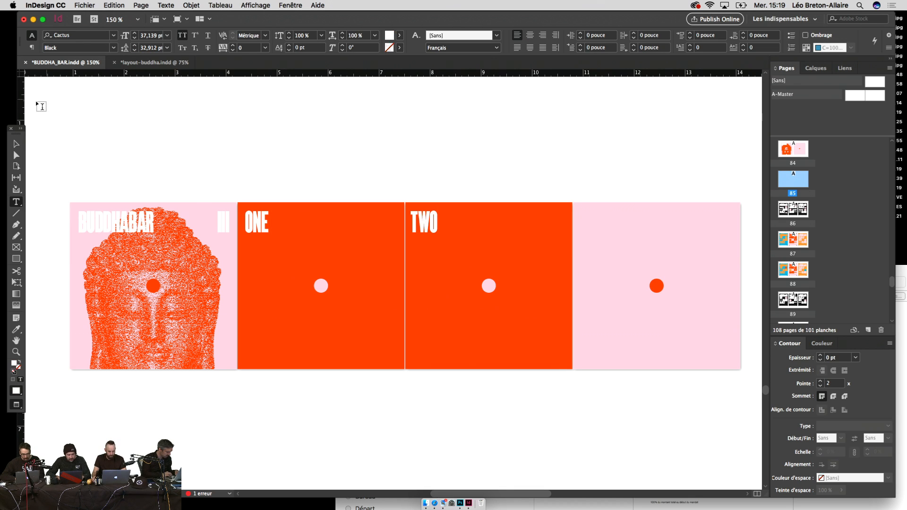
left_click(16, 144)
Step: Tint the ONE and TWO labels pink by eyedropping the pink page background
left_click(300, 134)
left_click_drag(300, 133, 319, 134)
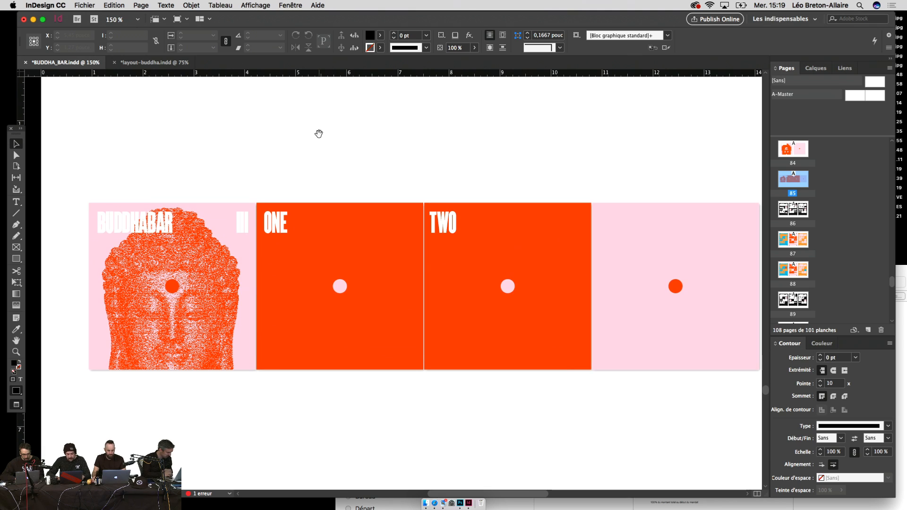
key("super+minus")
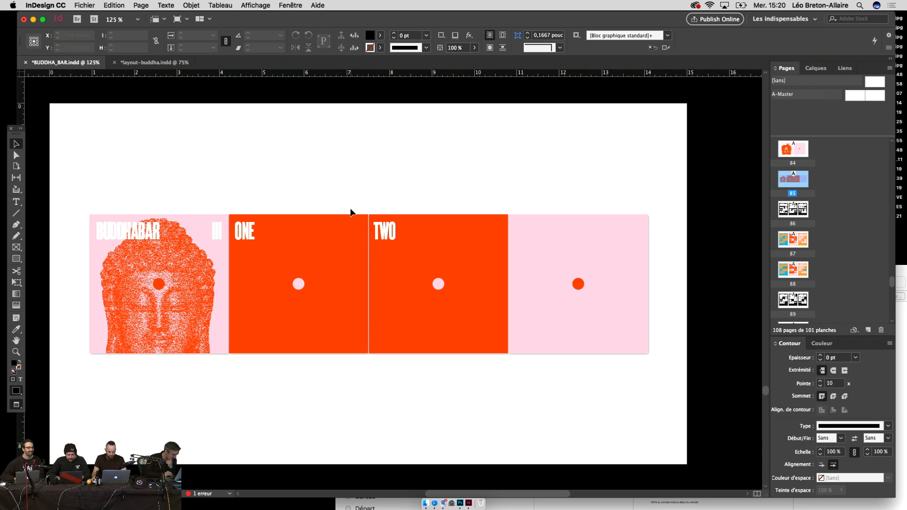
left_click(389, 229)
left_click(268, 229, "shift")
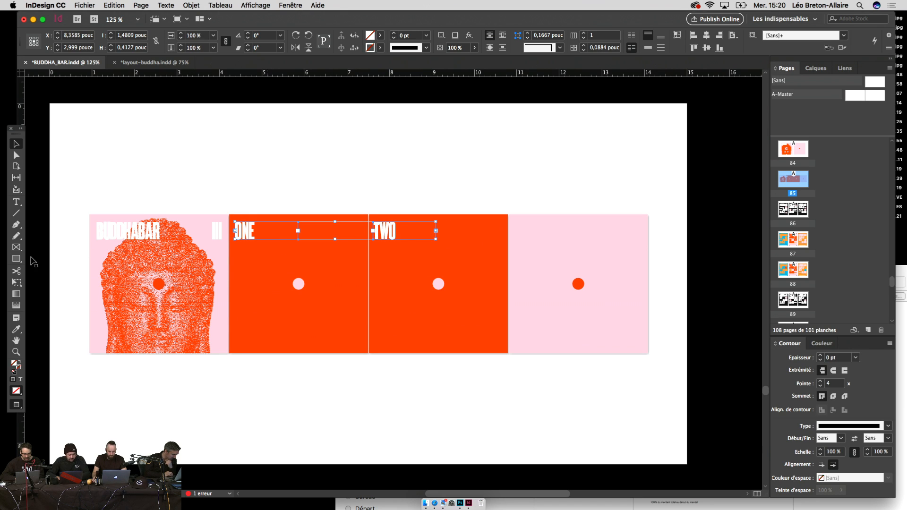
left_click(16, 332)
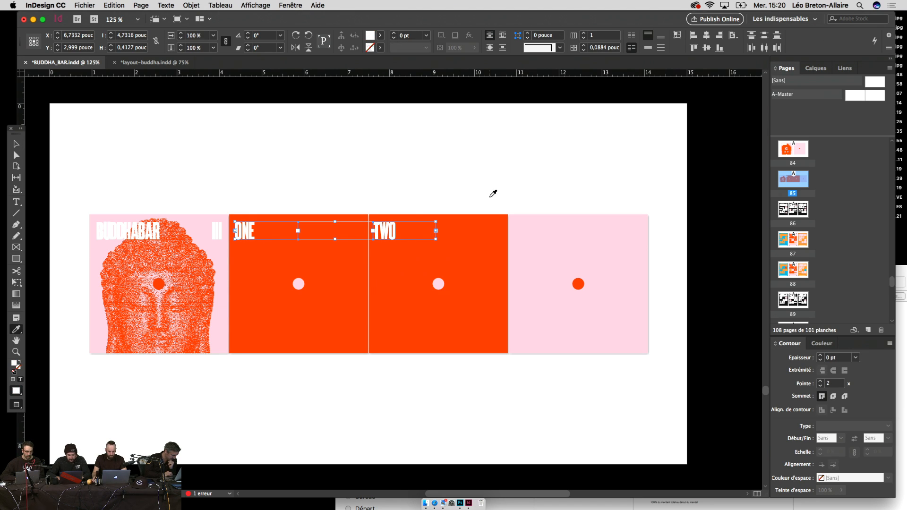
left_click(526, 228)
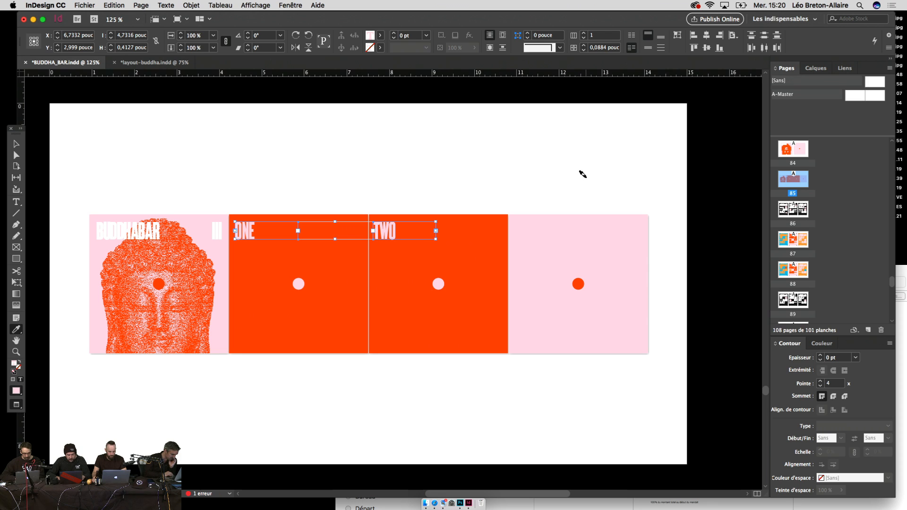
key("v")
left_click(583, 182)
left_click_drag(584, 183, 599, 183)
Step: Revert ONE and TWO to white, then zoom out and scroll through the mockup spreads
key("super+z")
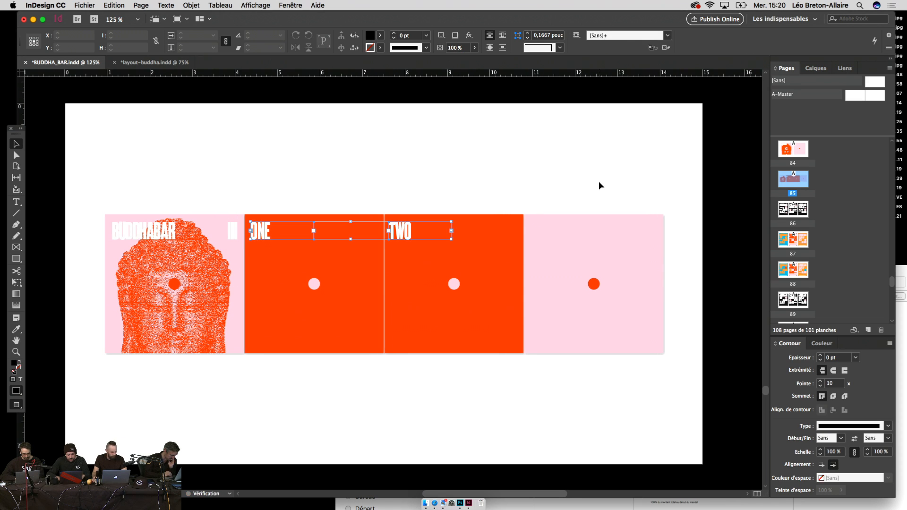
left_click(599, 183)
key("super+minus")
key("super+minus")
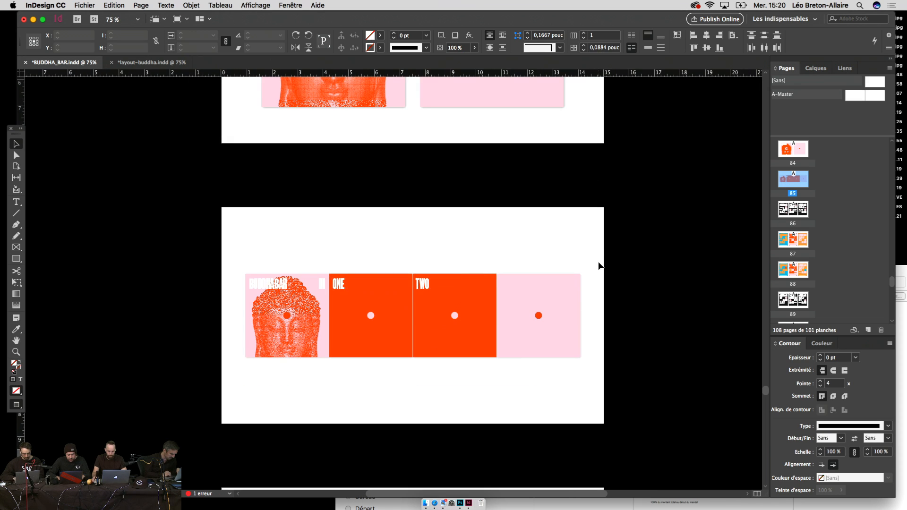
scroll(597, 266, "down", 6)
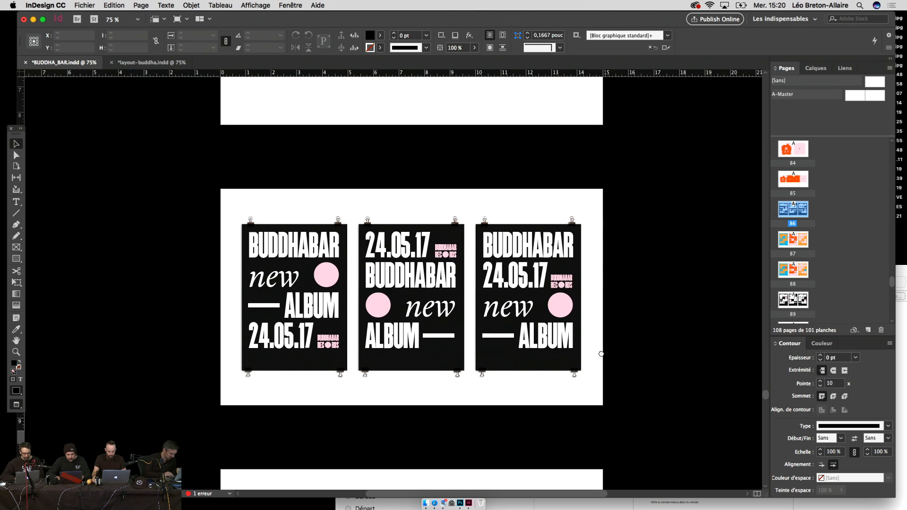
scroll(601, 353, "up", 2)
key("super+minus")
scroll(603, 355, "down", 10)
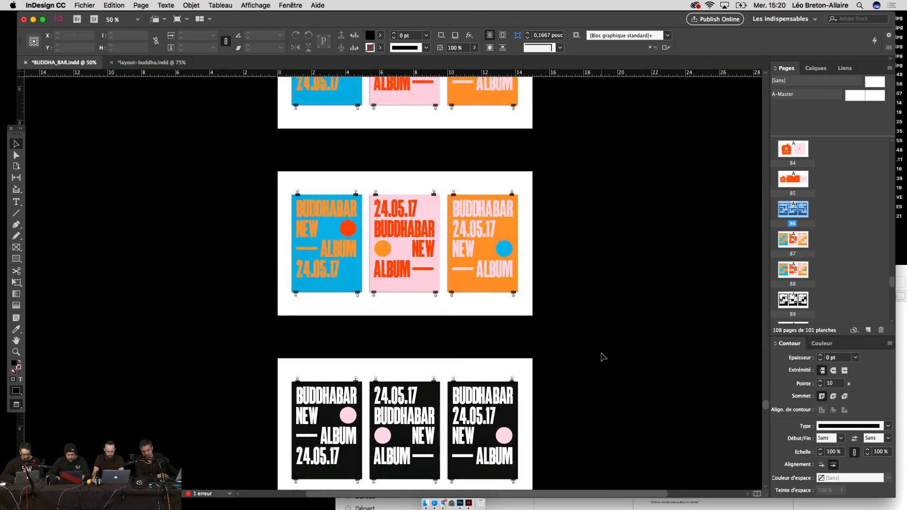
scroll(603, 357, "down", 12)
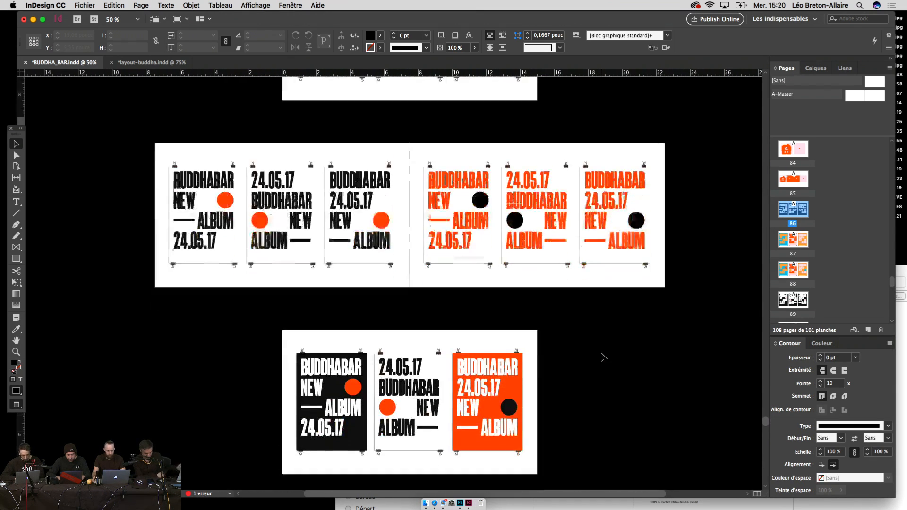
scroll(614, 363, "down", 3)
scroll(626, 371, "up", 5)
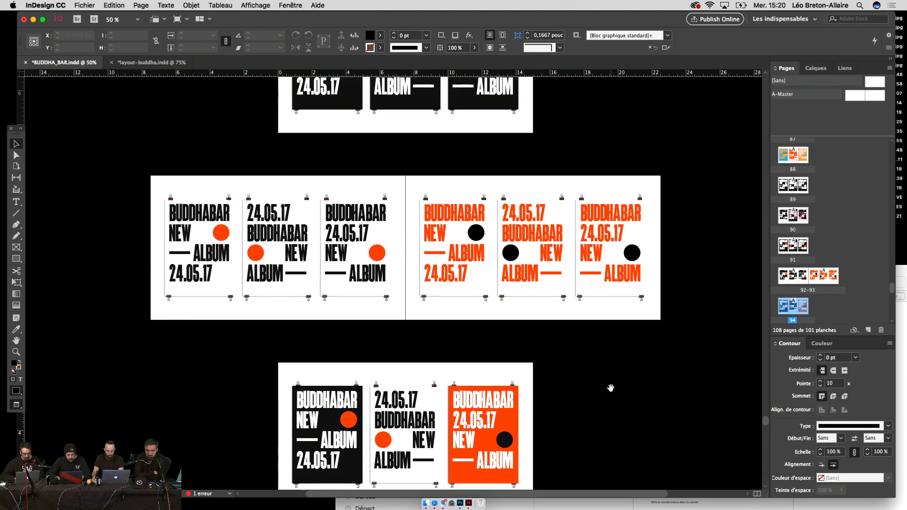
scroll(612, 392, "down", 3)
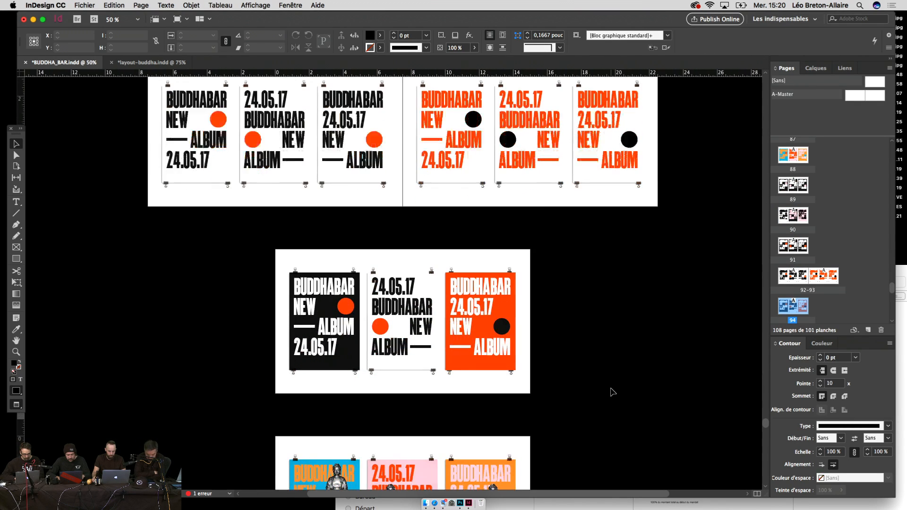
scroll(612, 392, "down", 7)
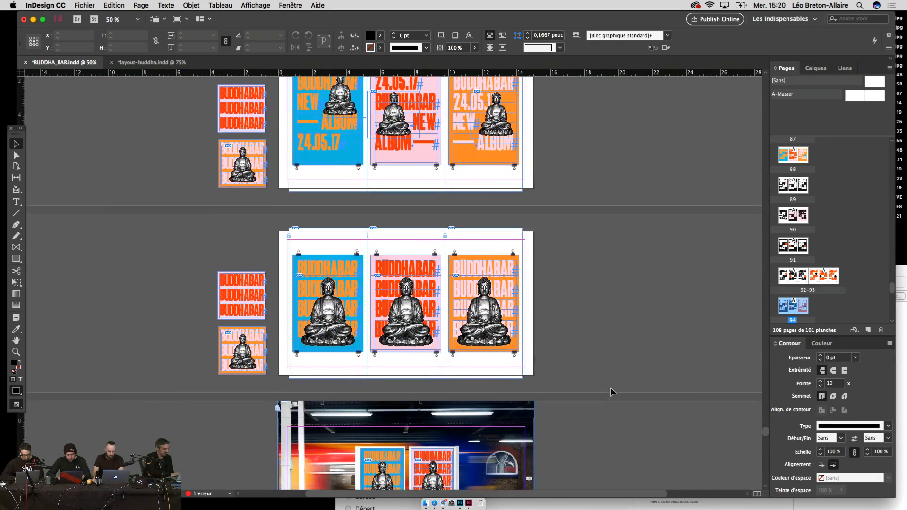
scroll(610, 389, "down", 7)
scroll(610, 389, "up", 2)
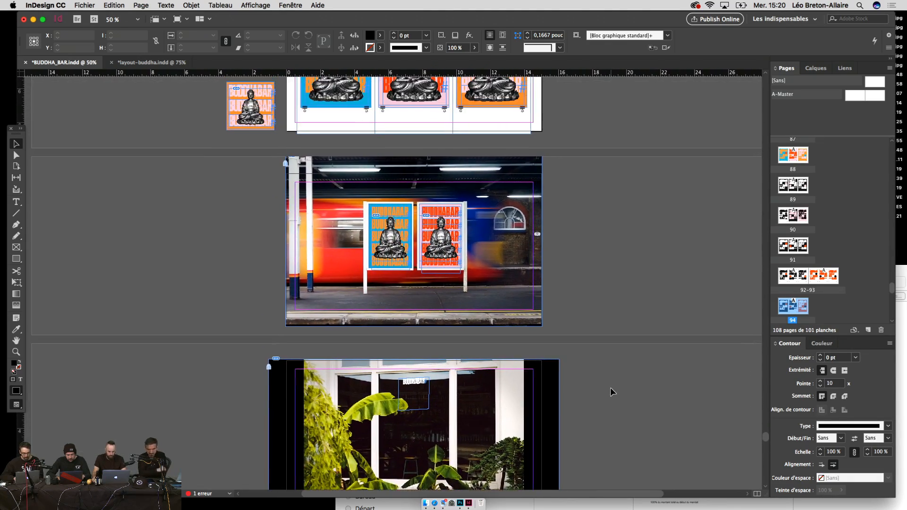
scroll(610, 387, "down", 7)
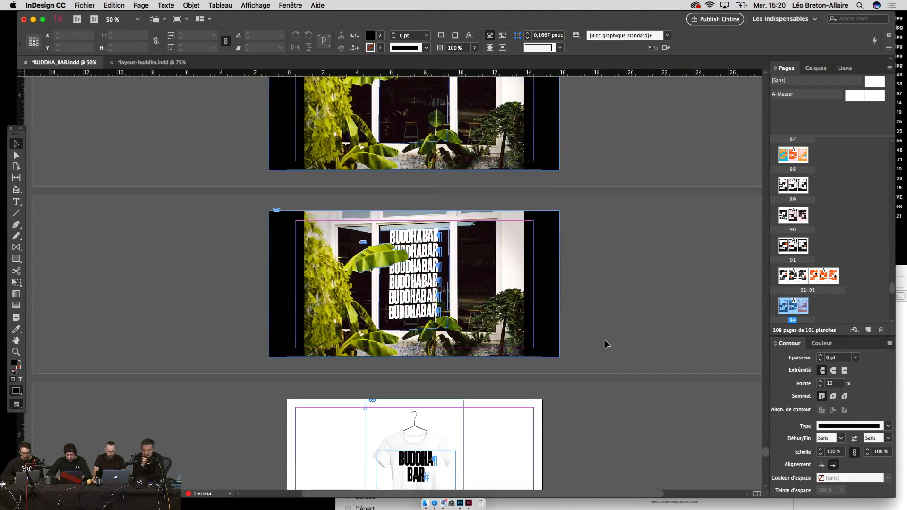
scroll(820, 301, "down", 5)
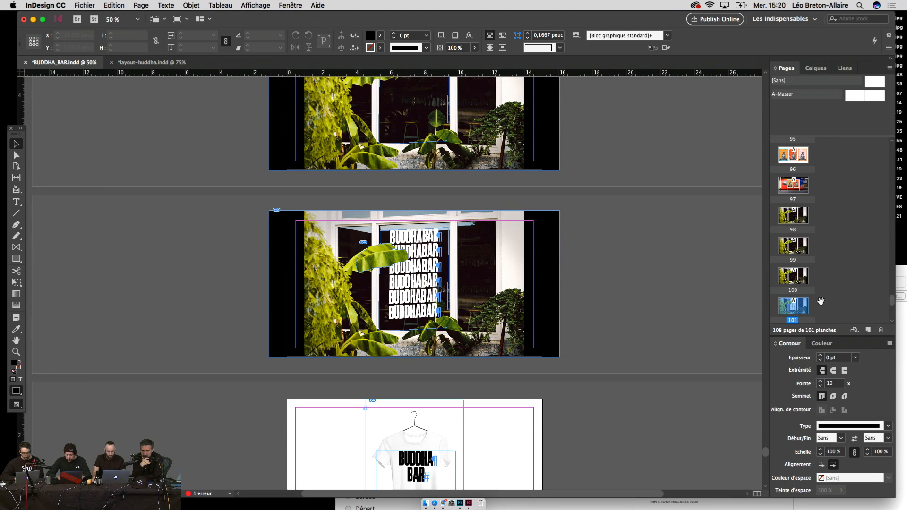
Step: Jump to page 98, switch to Preview mode, and zoom in on the three Buddha posters page
double_click(820, 208)
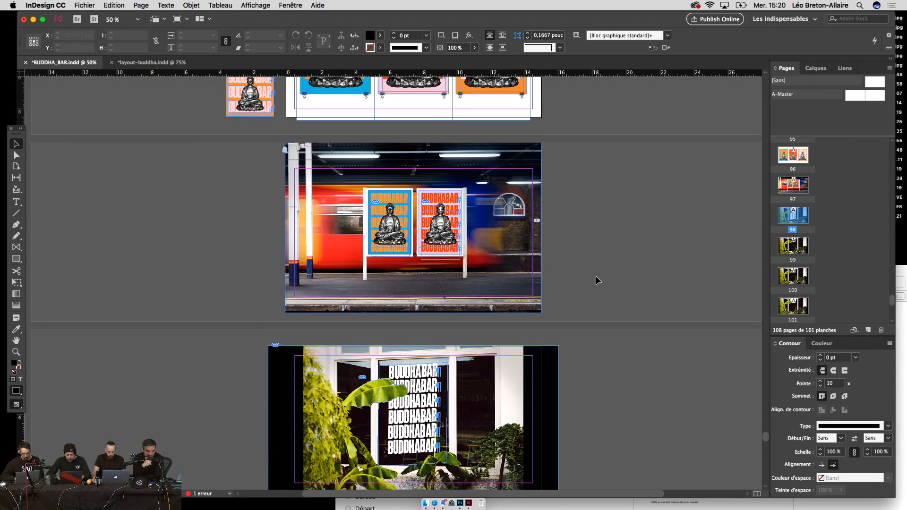
key("w")
scroll(598, 293, "up", 15)
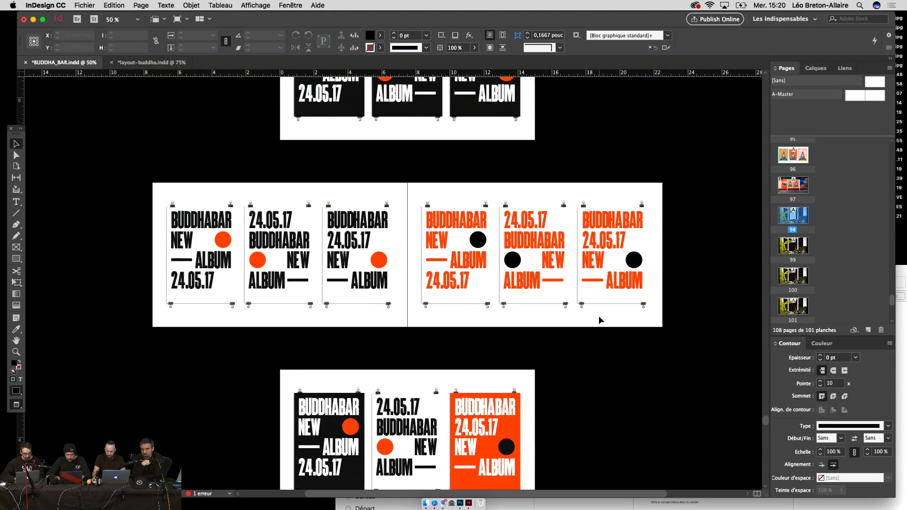
scroll(598, 320, "down", 15)
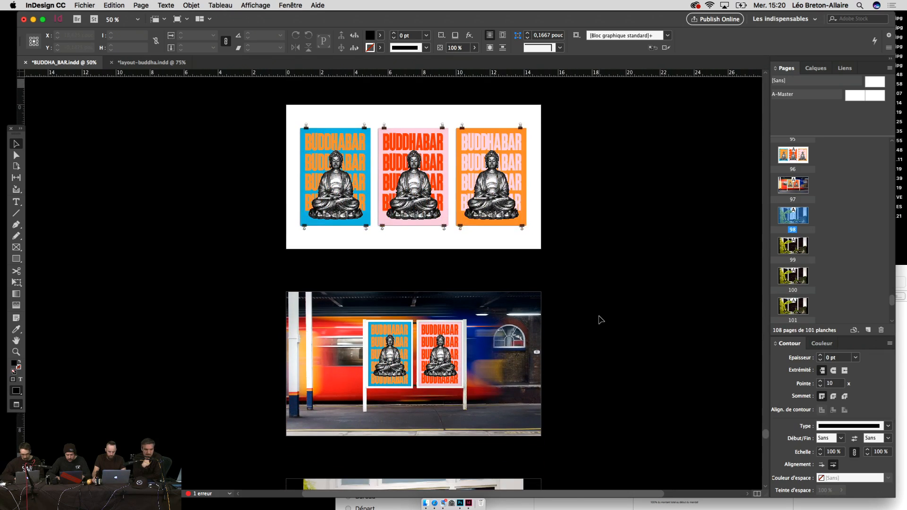
scroll(598, 340, "down", 5)
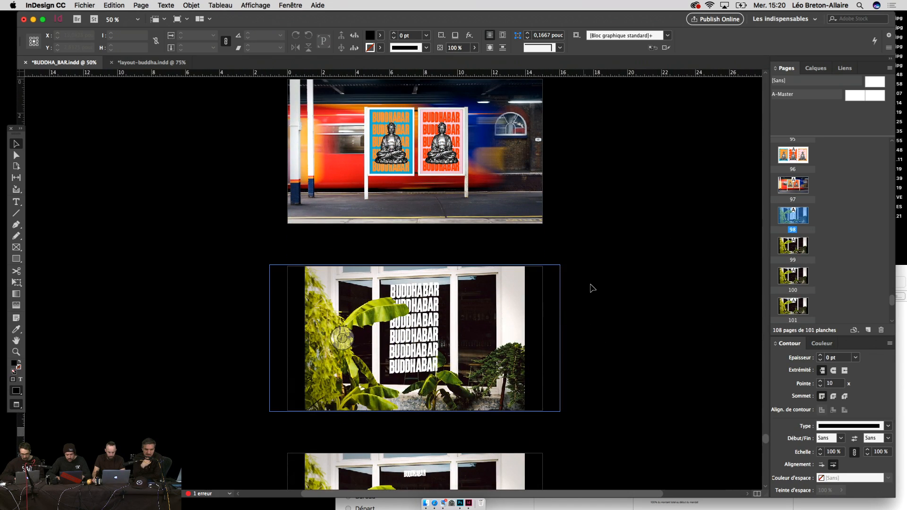
scroll(591, 288, "up", 5)
key("super+equal")
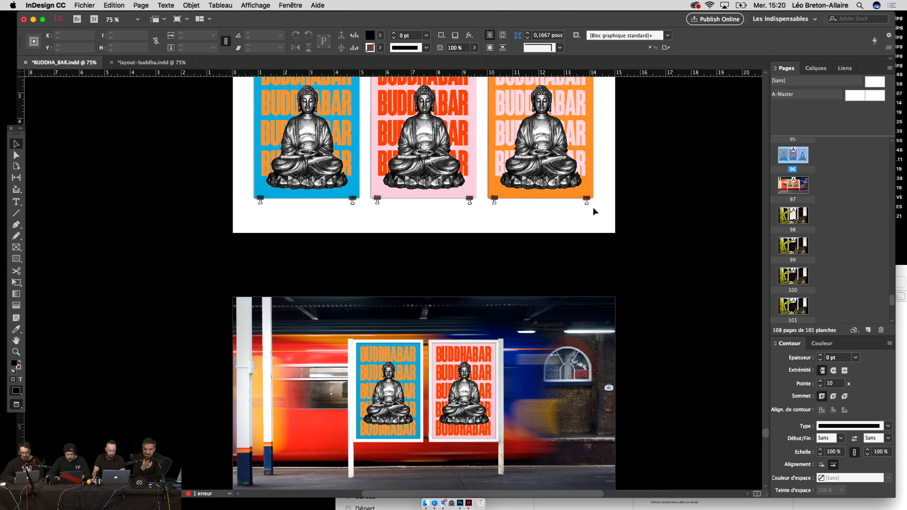
scroll(593, 208, "up", 1)
scroll(808, 204, "up", 3)
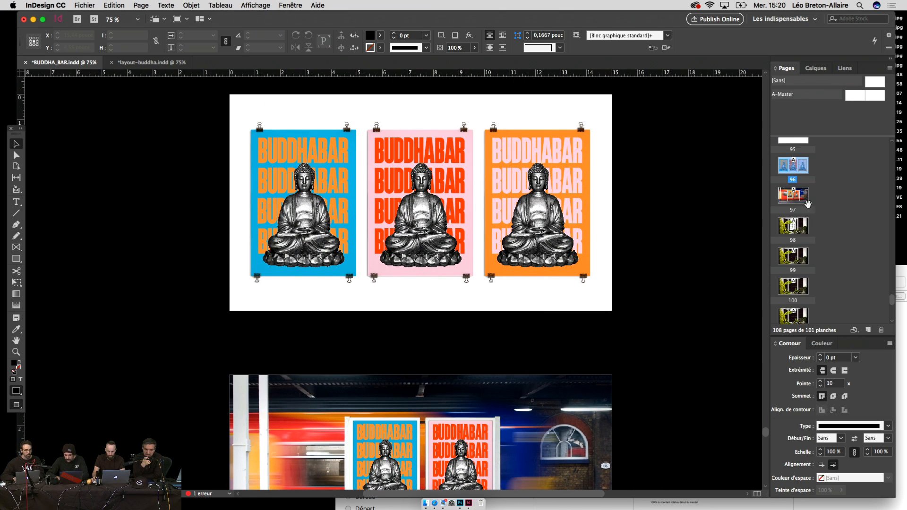
Step: Step through pages 94, 95, 96, 97 and 98, ending zoomed on the window lettering
left_click(798, 198)
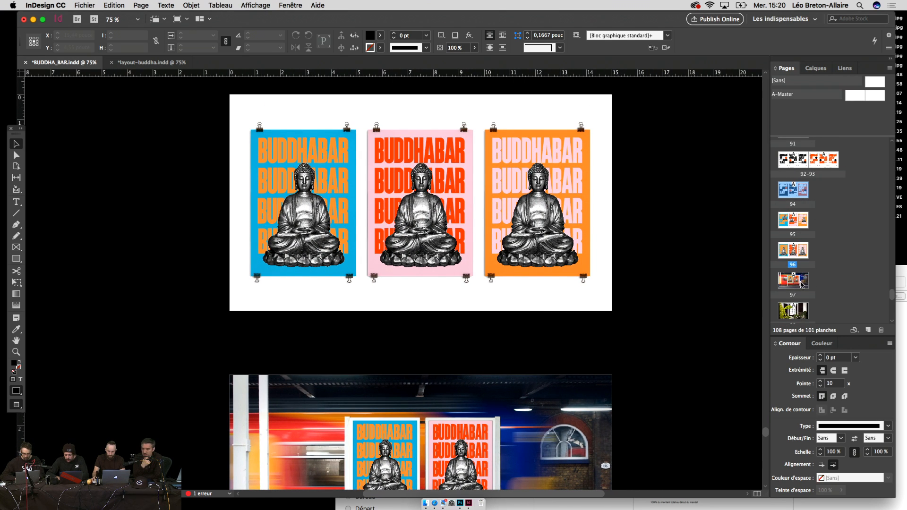
double_click(794, 192)
double_click(792, 227)
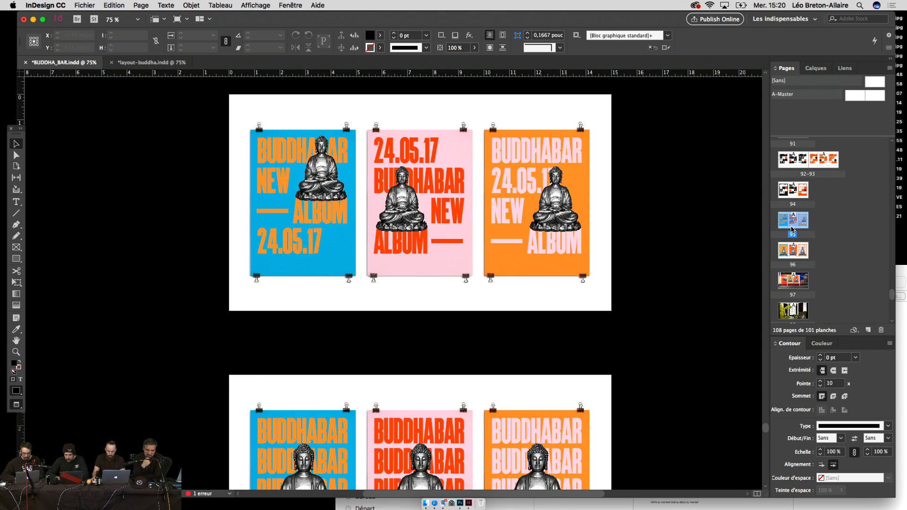
double_click(794, 251)
double_click(794, 280)
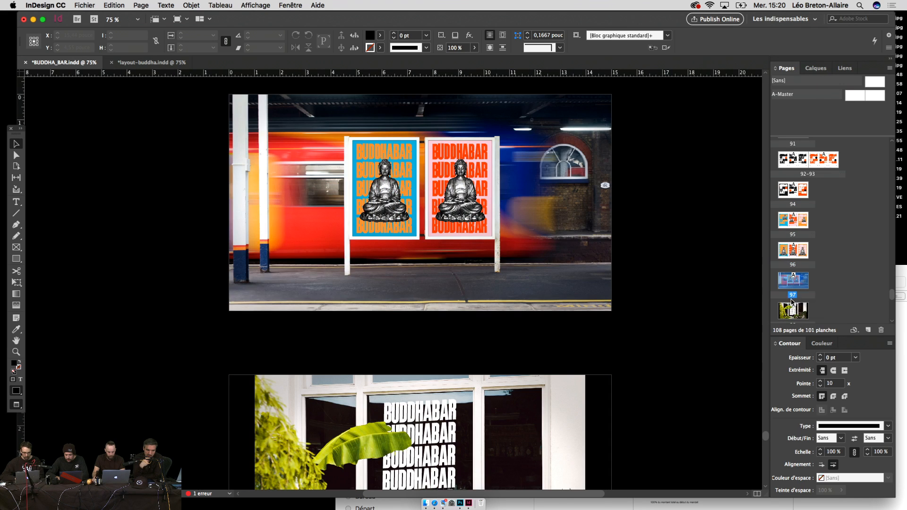
double_click(792, 306)
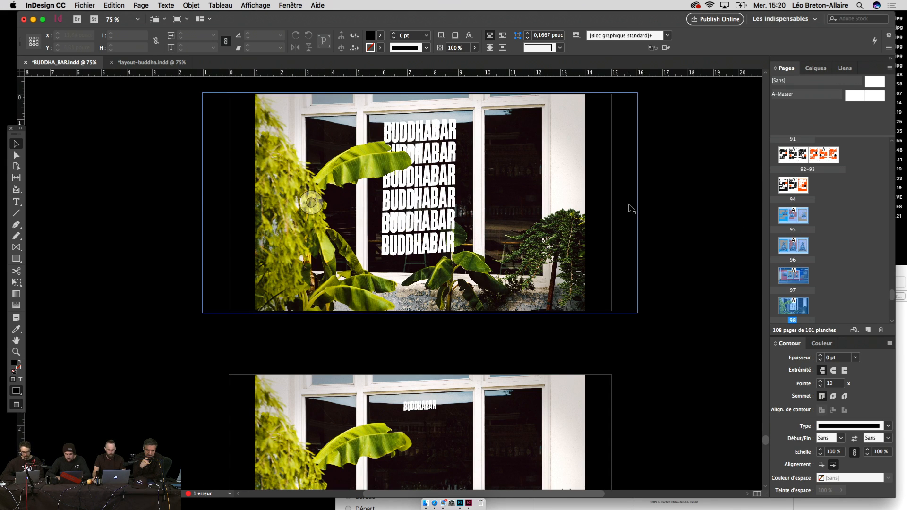
key("super+minus")
scroll(631, 208, "up", 1)
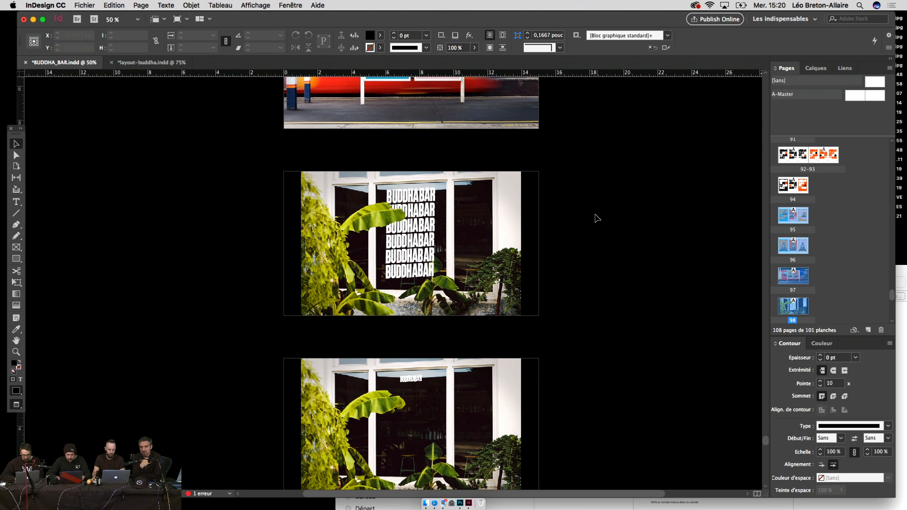
key("super+equal")
key("super+equal")
key("super+equal")
Step: Retype the second BUDDHABAR line of the window lettering as HOTEL in capitals
left_click_drag(564, 222, 549, 287)
key("t")
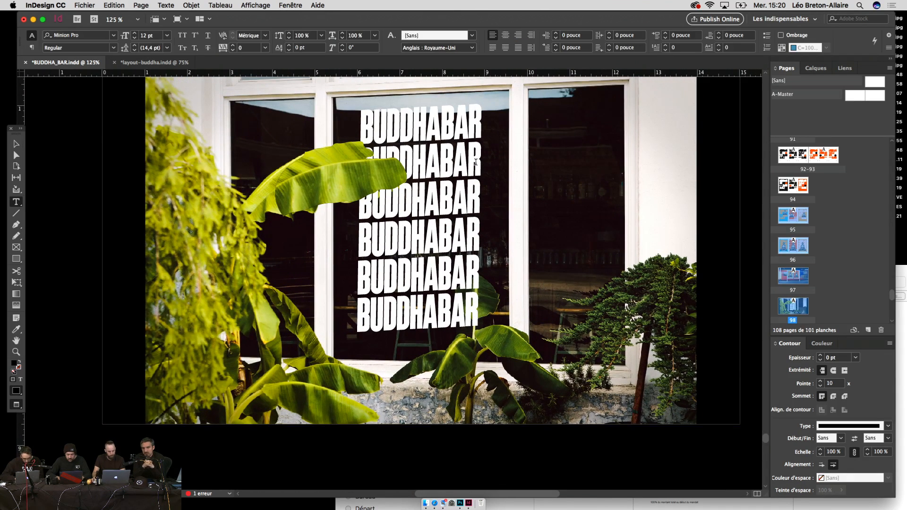
left_click_drag(475, 162, 359, 162)
type("h")
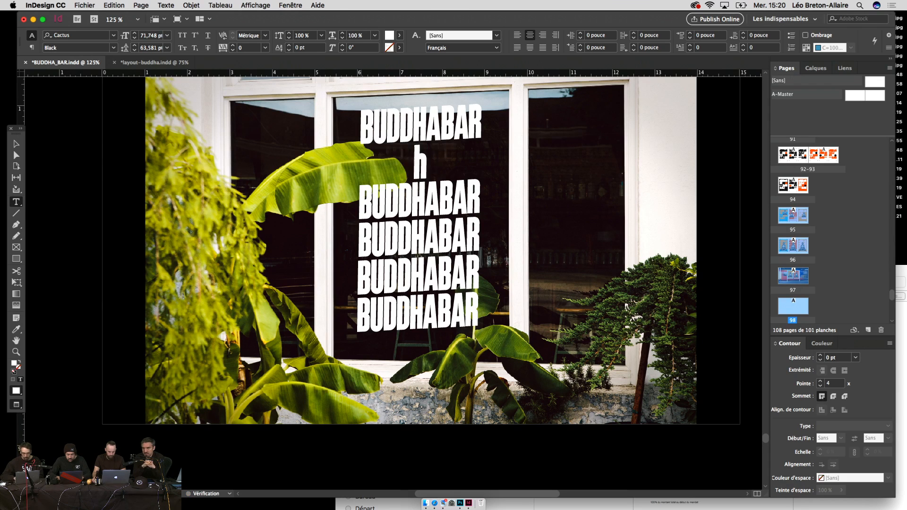
type("otel")
key("BackSpace")
key("BackSpace")
key("BackSpace")
key("BackSpace")
key("BackSpace")
type("H")
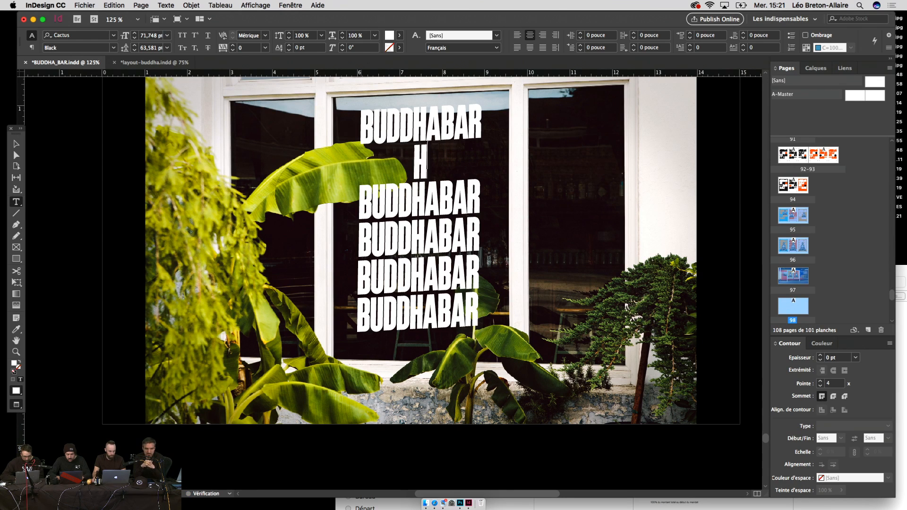
type("OTEL")
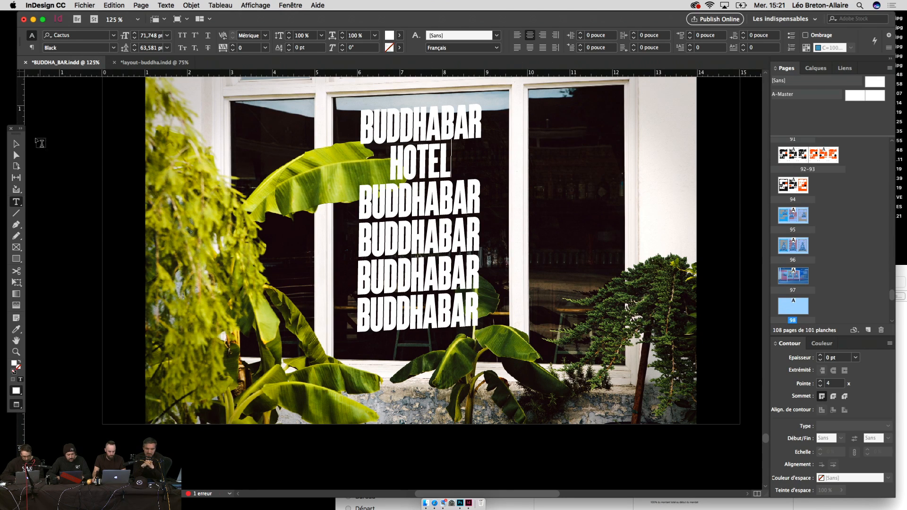
left_click(16, 143)
Step: Delete the leaf cutout frame covering the HOTEL line
scroll(74, 159, "up", 1)
key("super+minus")
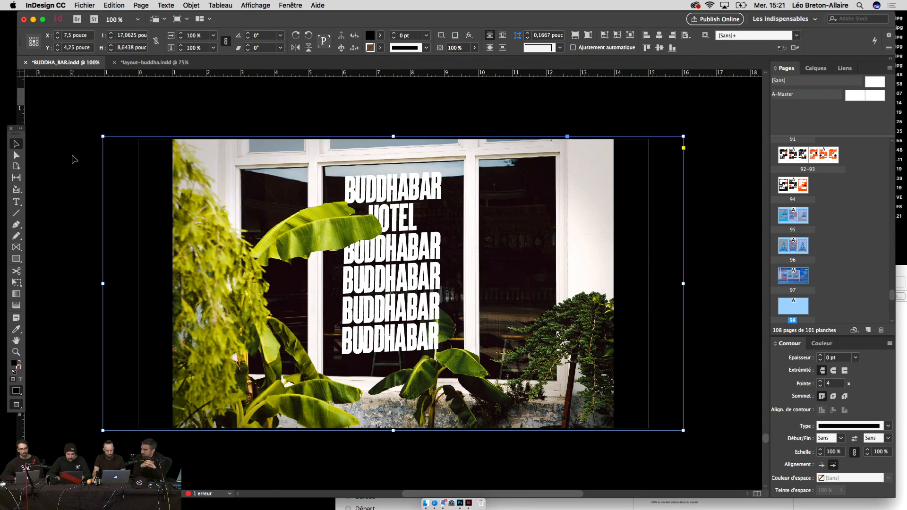
left_click(77, 199)
left_click_drag(77, 198, 106, 197)
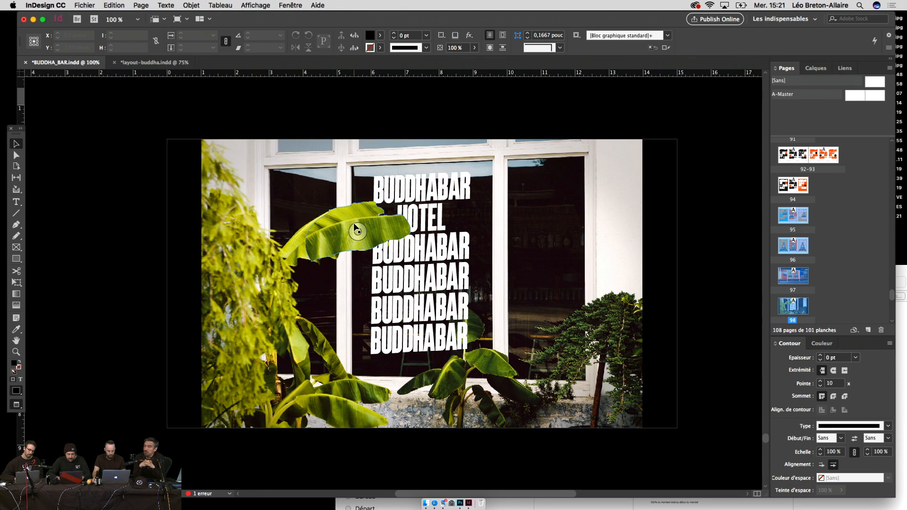
left_click(335, 222)
key("Delete")
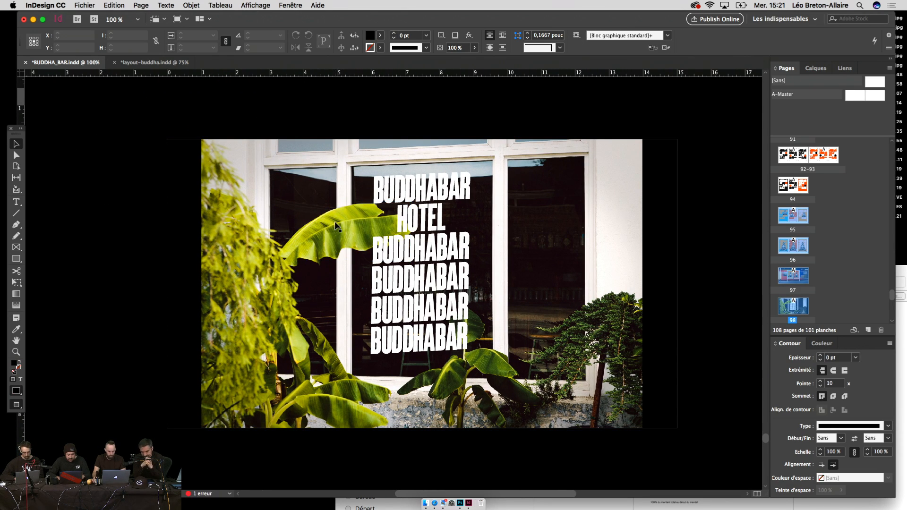
key("super+minus")
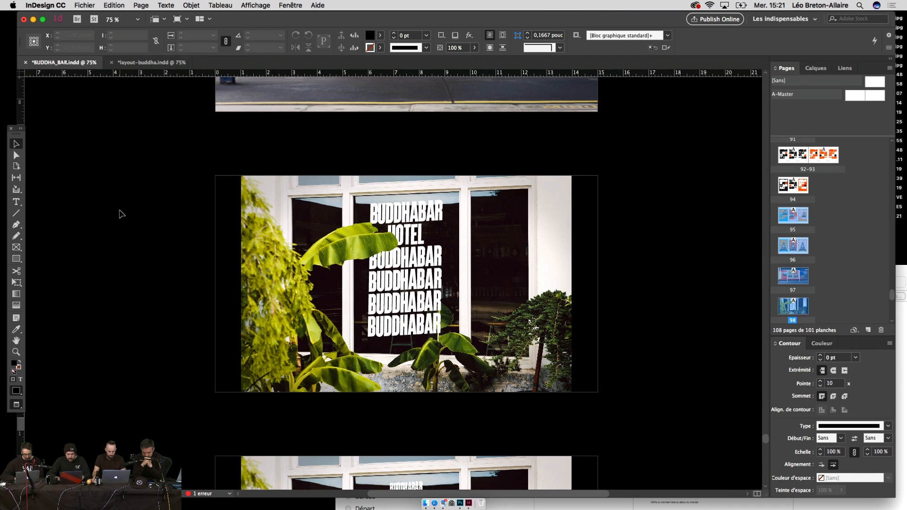
Step: Copy the BUDDHABAR and HOTEL lines and paste them over the four lower window lines
double_click(421, 288)
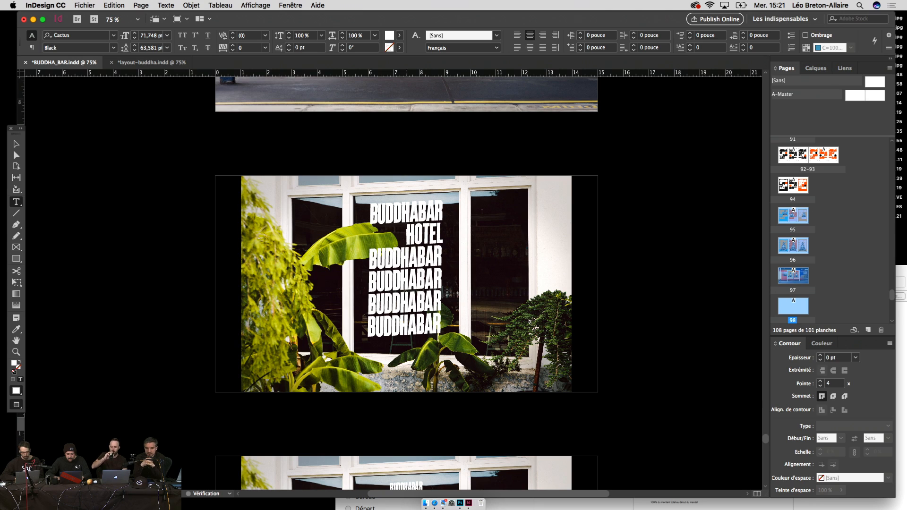
left_click_drag(444, 234, 353, 212)
key("super+c")
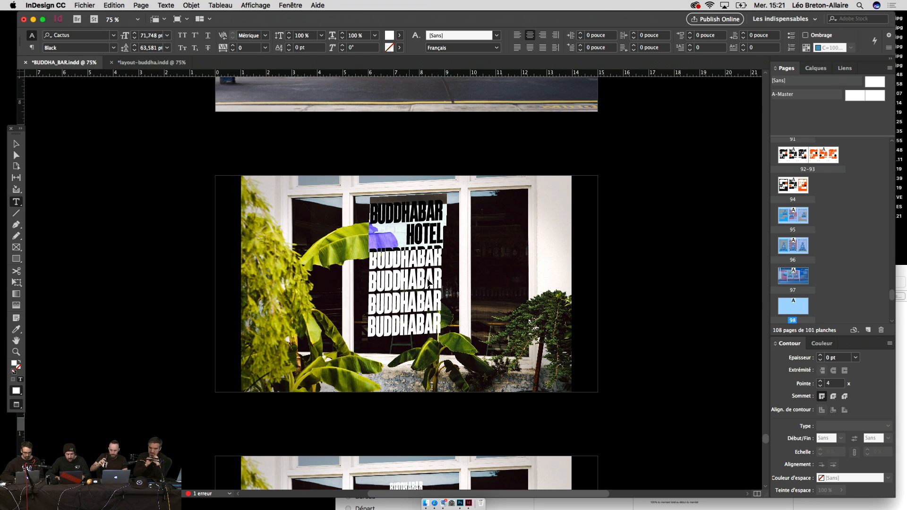
left_click_drag(442, 337, 346, 261)
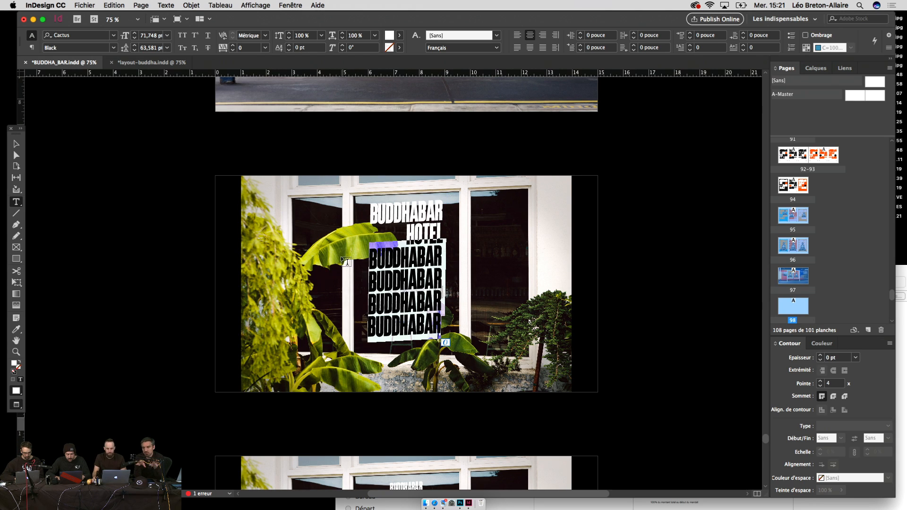
key("super+v")
key("super+v")
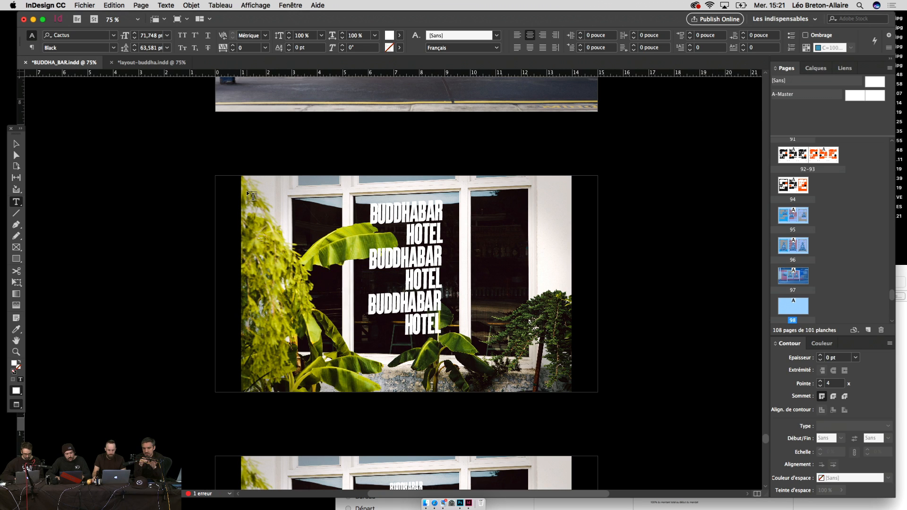
left_click(16, 144)
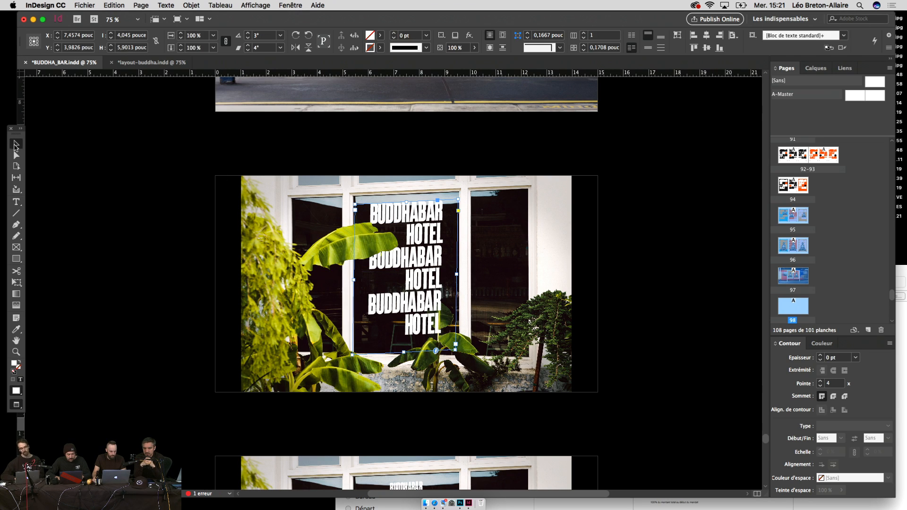
key("super+minus")
Step: Browse the presentation pages and jump to page 97, the train-station poster mockup
scroll(128, 161, "up", 3)
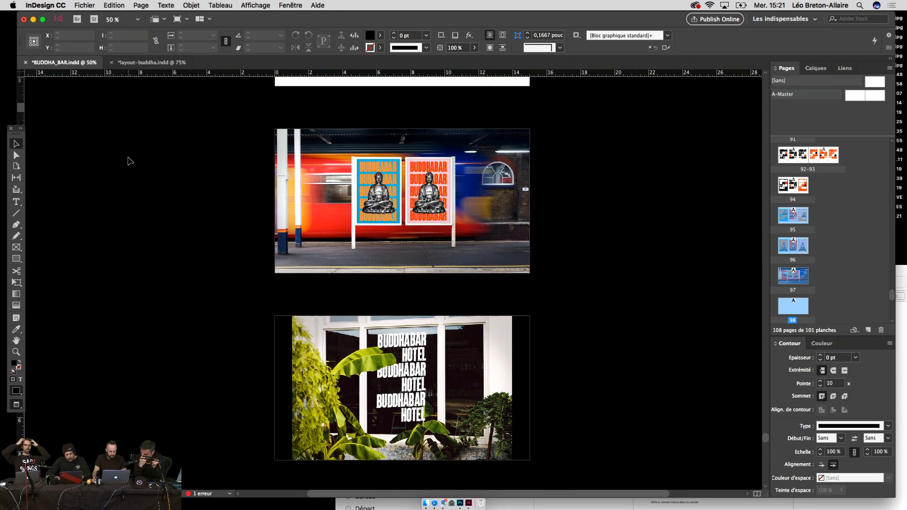
scroll(269, 144, "up", 20)
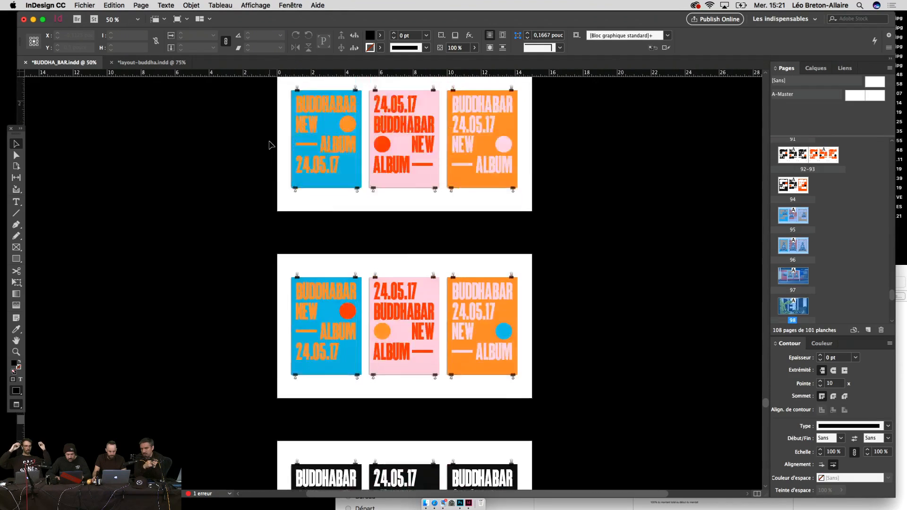
scroll(271, 145, "up", 8)
scroll(287, 253, "down", 6)
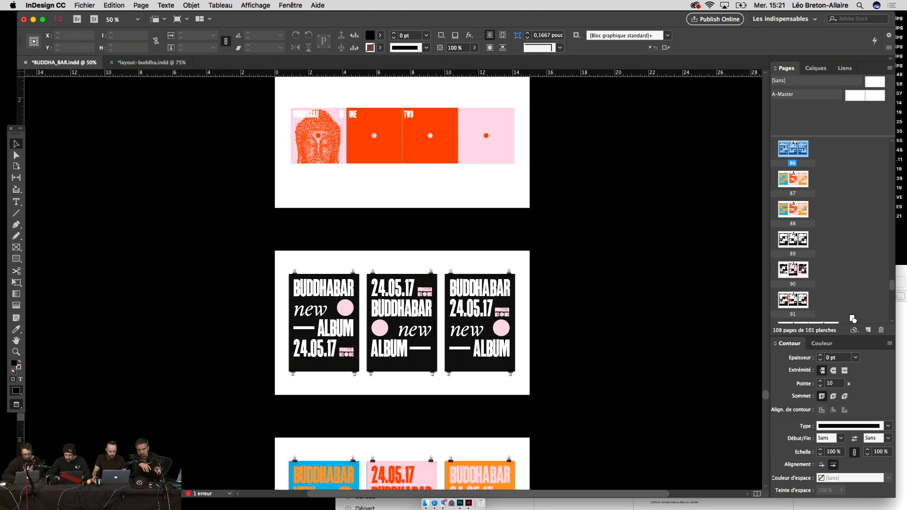
scroll(852, 319, "down", 5)
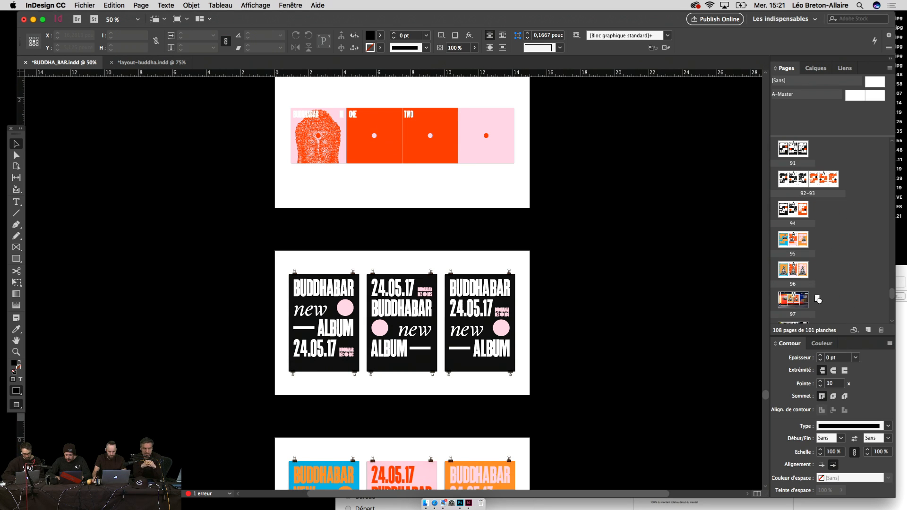
scroll(824, 316, "down", 4)
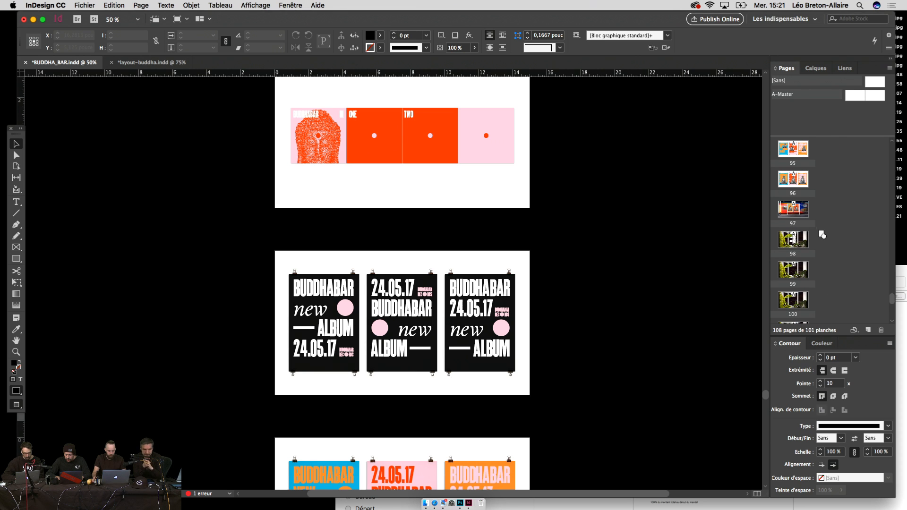
double_click(812, 222)
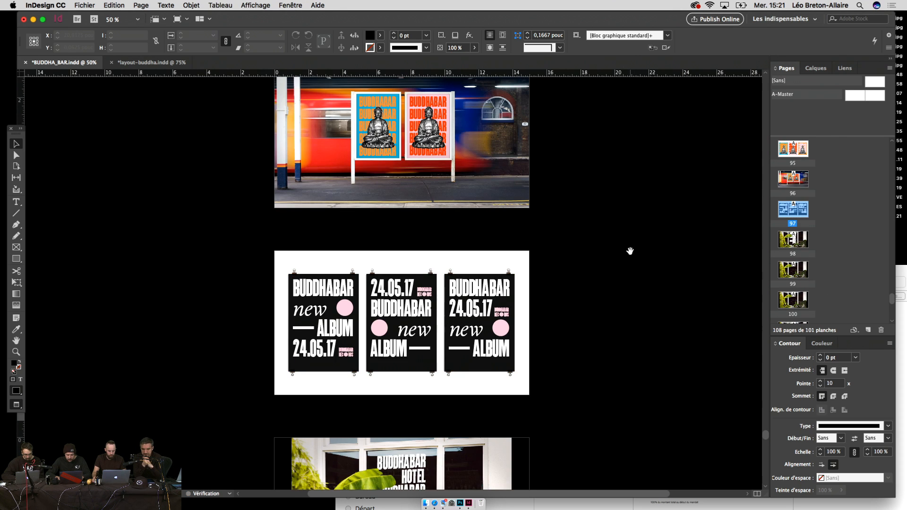
left_click_drag(629, 251, 639, 324)
scroll(607, 320, "down", 10)
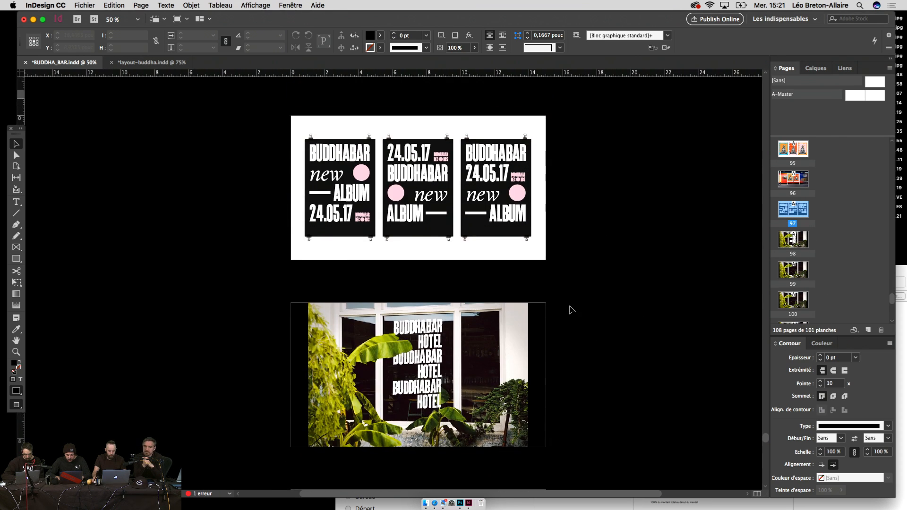
Step: Select the BUDDHABAR LOUNGE logo in layout-buddha.indd, then cut the HOTEL lettering off the window photo
left_click(152, 62)
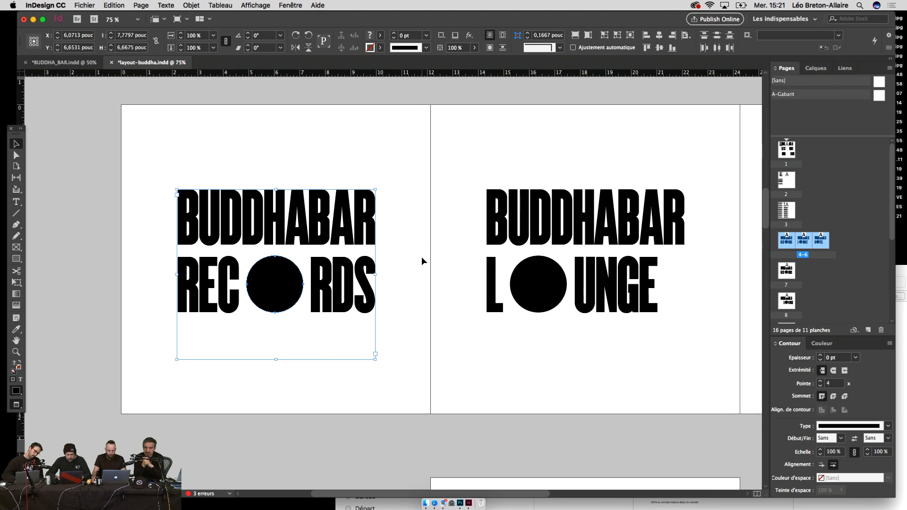
key("super+minus")
scroll(288, 273, "right", 5)
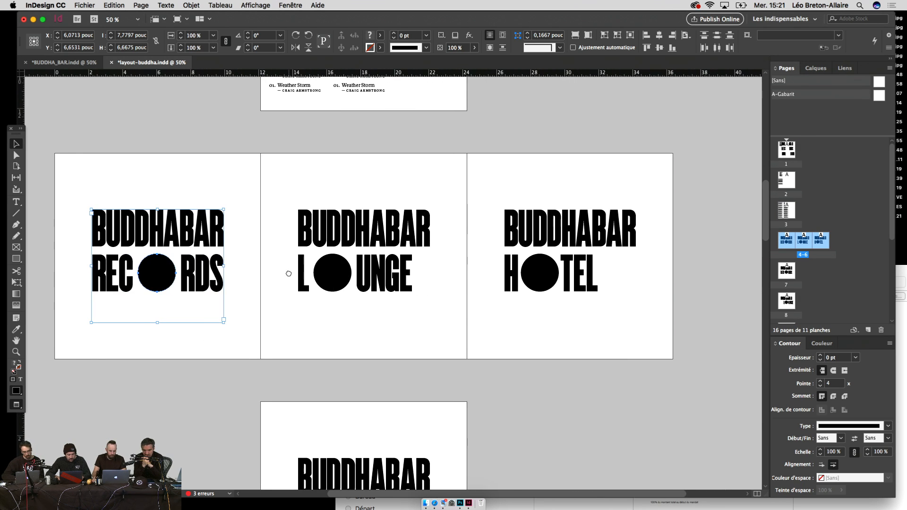
left_click_drag(289, 274, 336, 275)
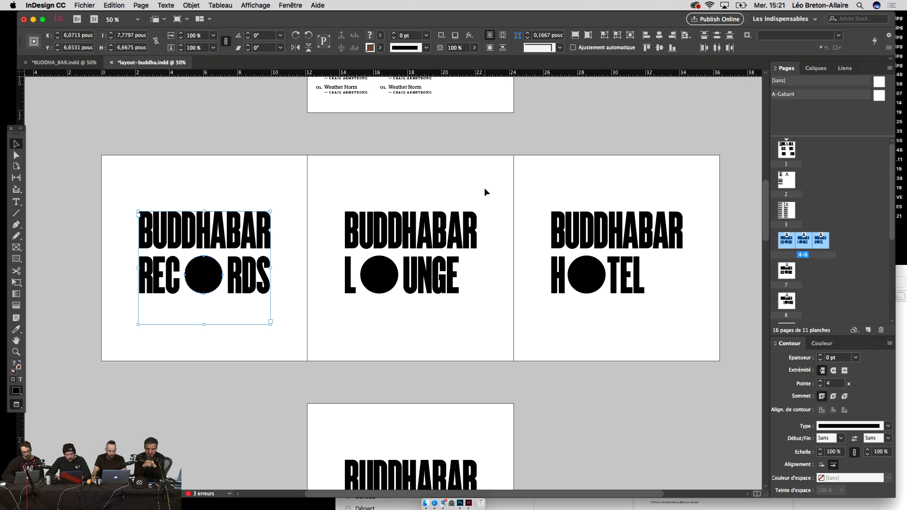
left_click_drag(482, 189, 346, 328)
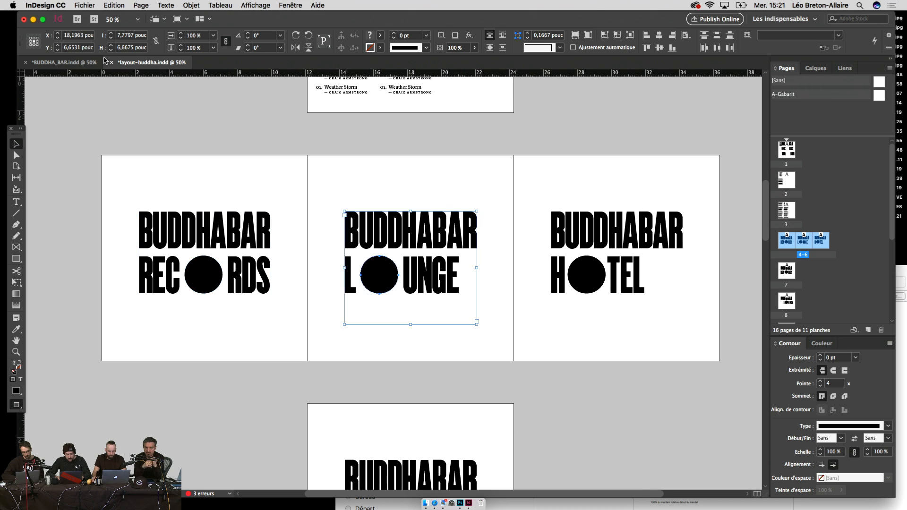
left_click(82, 66)
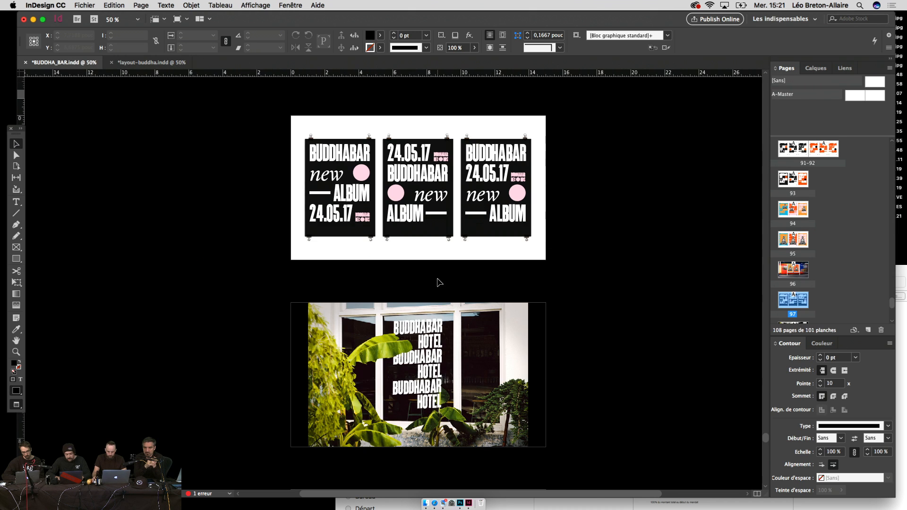
left_click(448, 378)
key("ctrl+x")
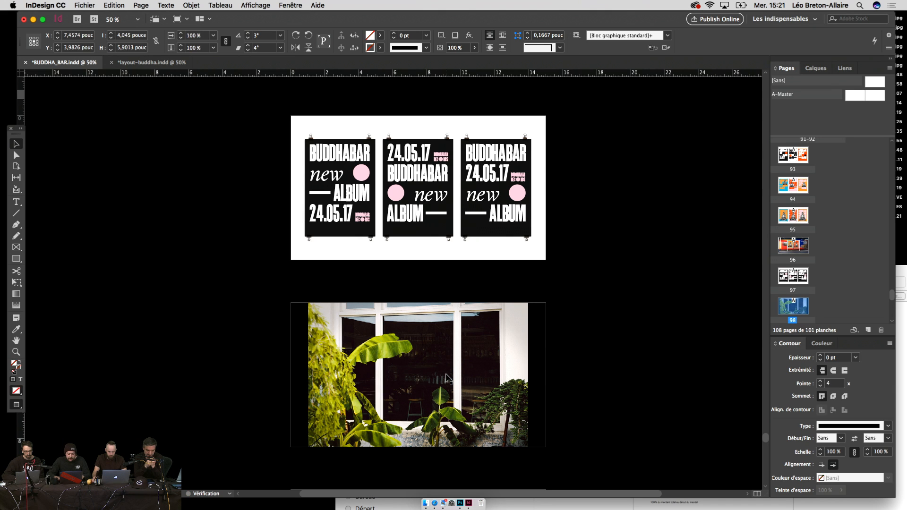
left_click(170, 59)
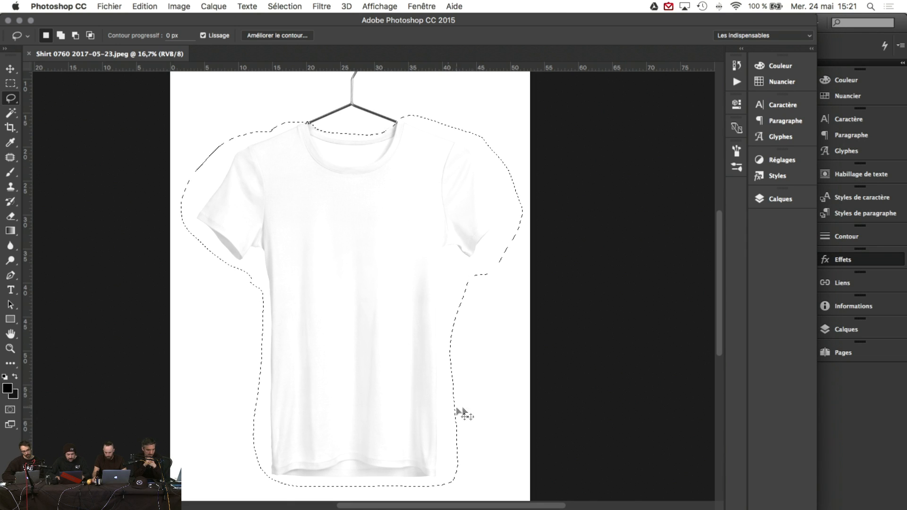
Step: Create layer Calque 1 above the T-shirt background, check Image > Mode, and pick the Move tool
left_click(784, 200)
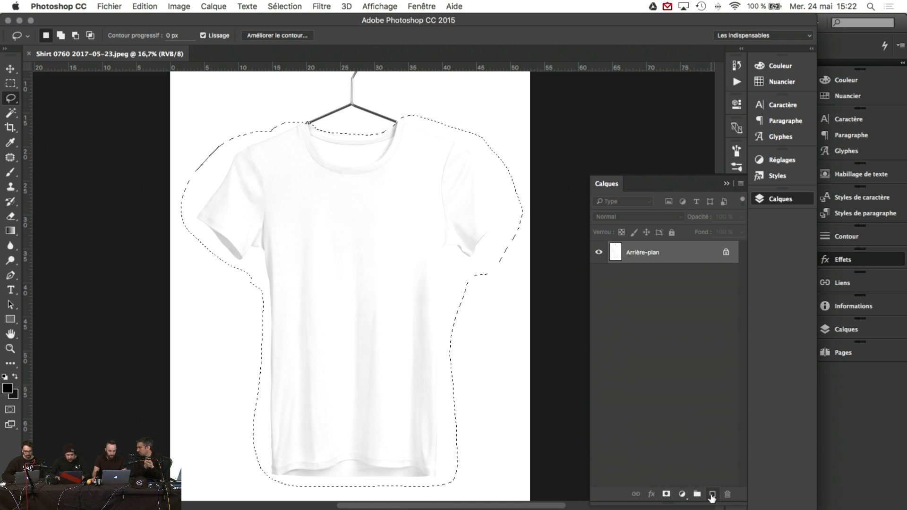
left_click(711, 495)
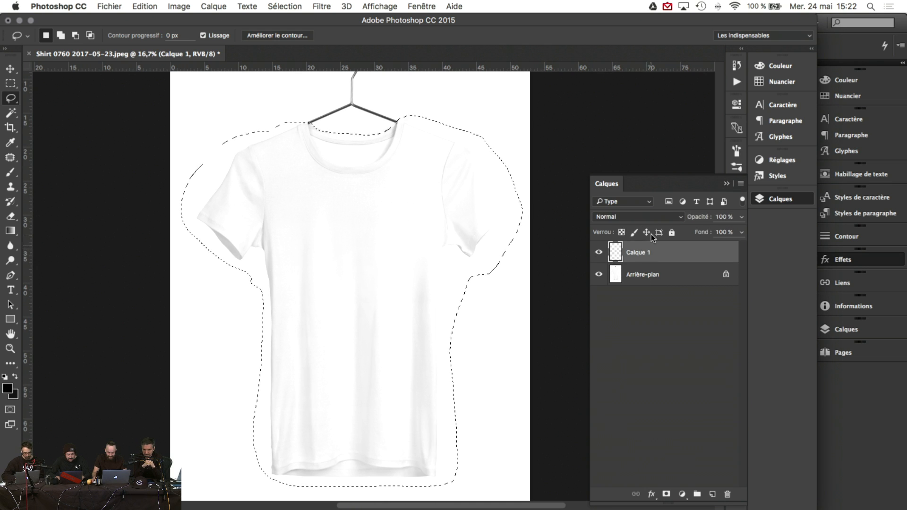
left_click(179, 6)
mouse_move(190, 25)
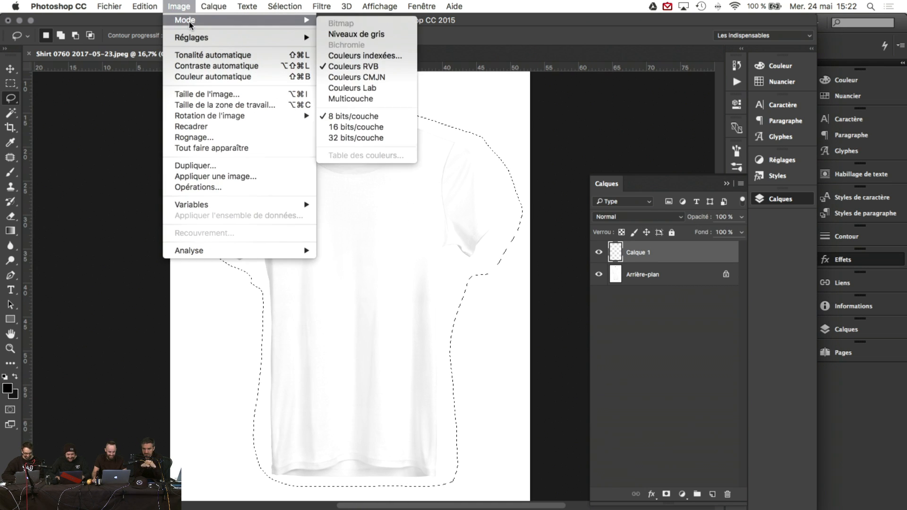
left_click(10, 69)
left_click(10, 69)
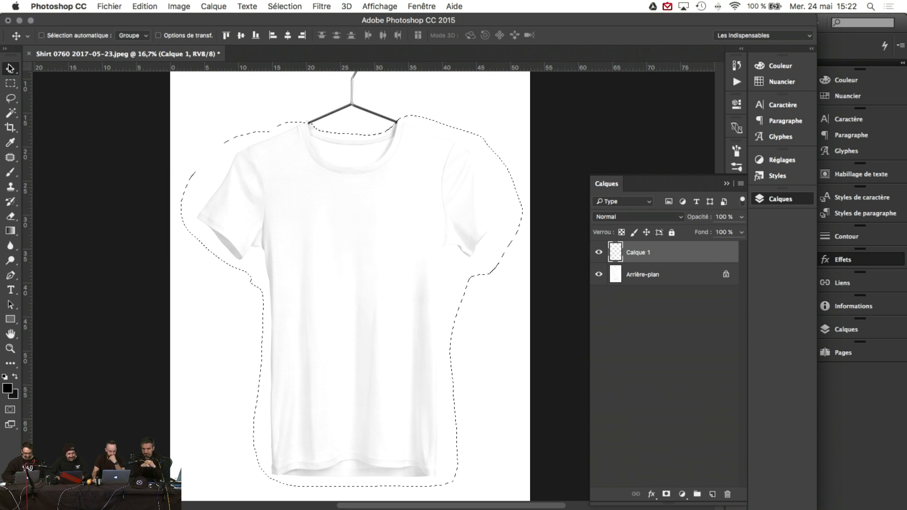
scroll(426, 176, "right", 5)
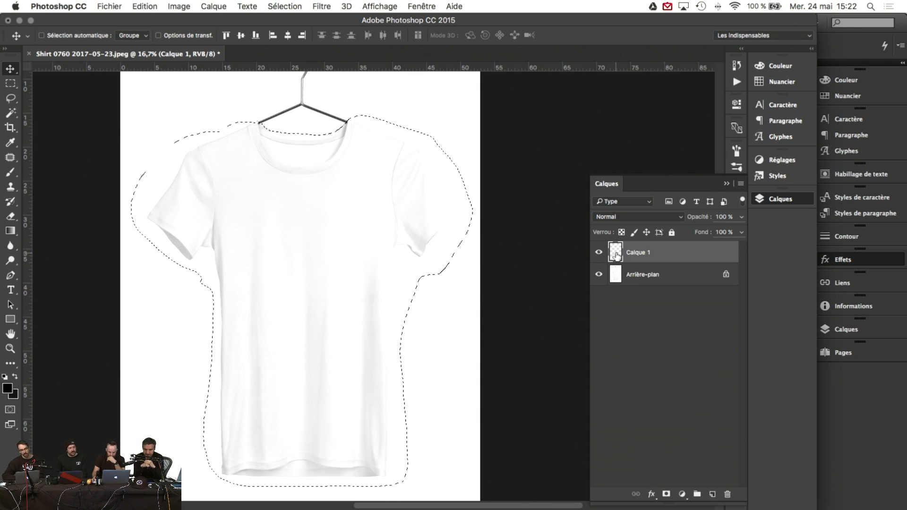
Step: Back in InDesign, Alt-drag a copy of the T-shirt photo and BUDDHABAR text onto the right page
left_click(466, 493)
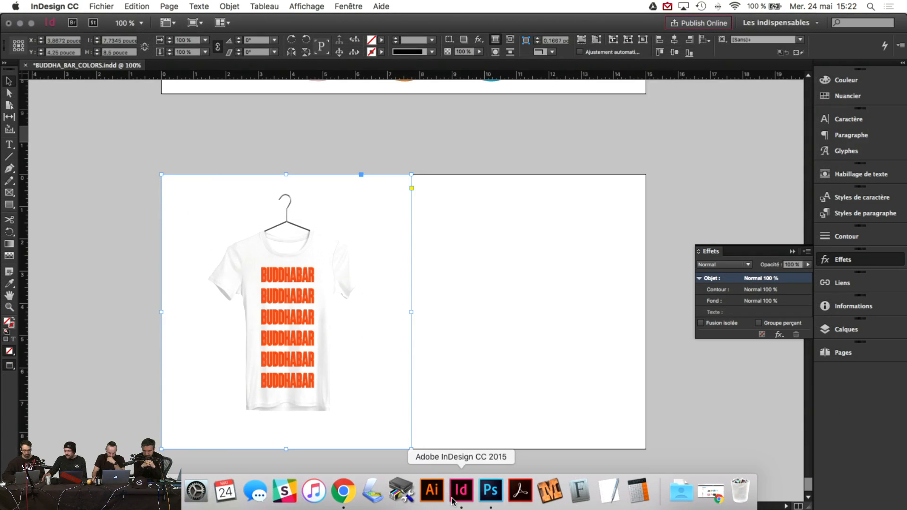
left_click_drag(490, 200, 217, 441)
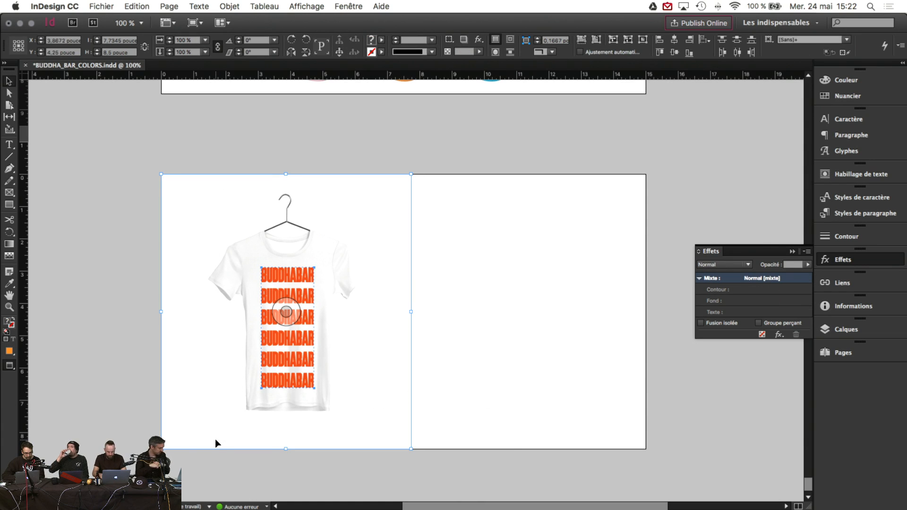
left_click_drag(301, 282, 532, 283)
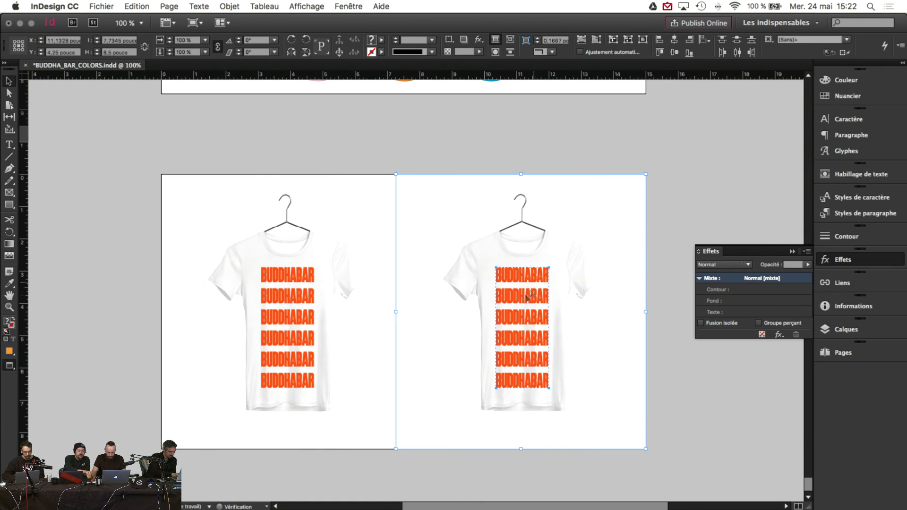
Step: Group the frames of the copied T-shirt mockup with Objet > Associer
left_click(385, 260)
left_click(394, 125)
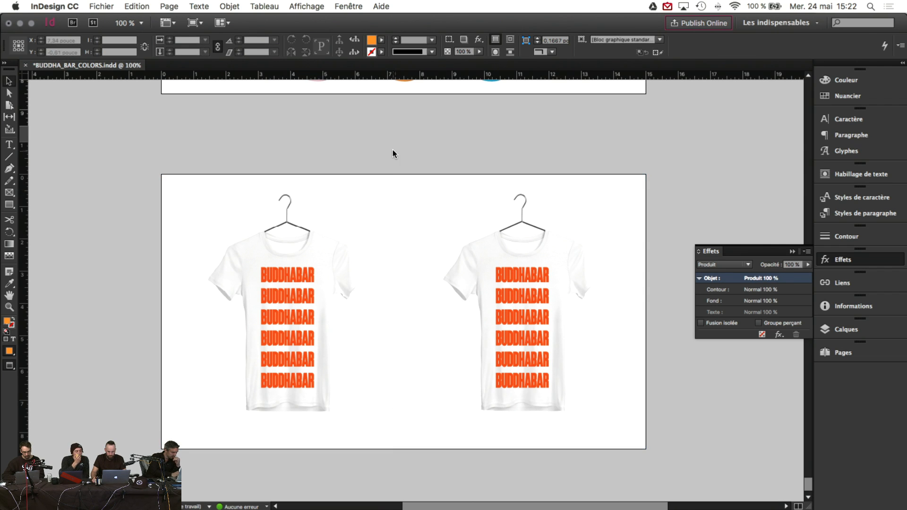
left_click_drag(393, 151, 431, 202)
left_click(199, 6)
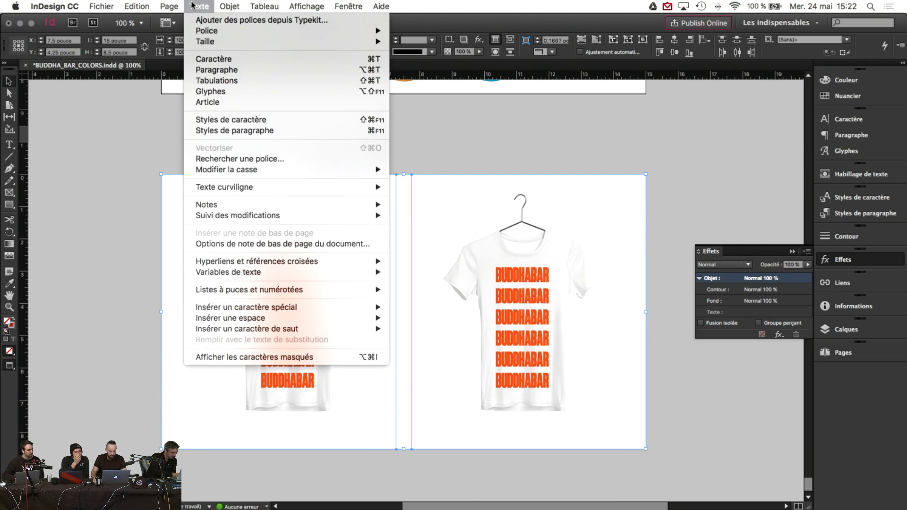
mouse_move(230, 6)
mouse_move(200, 5)
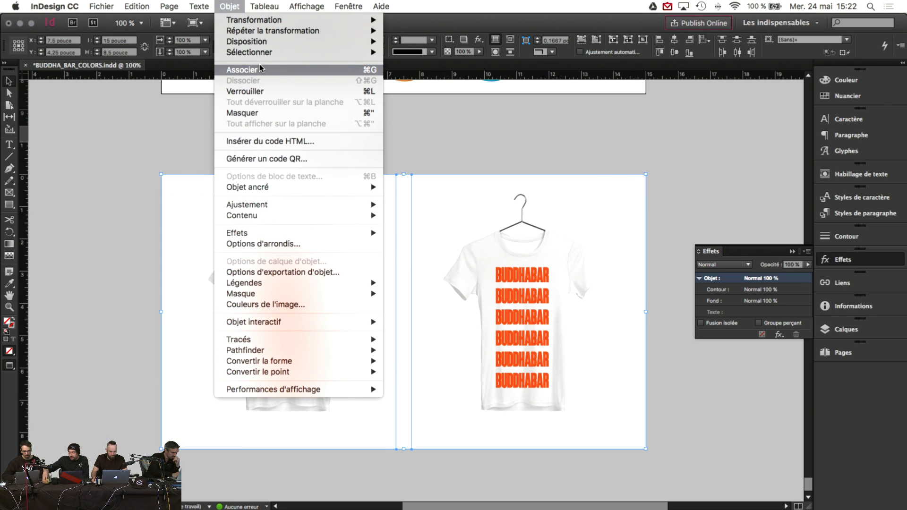
left_click(259, 69)
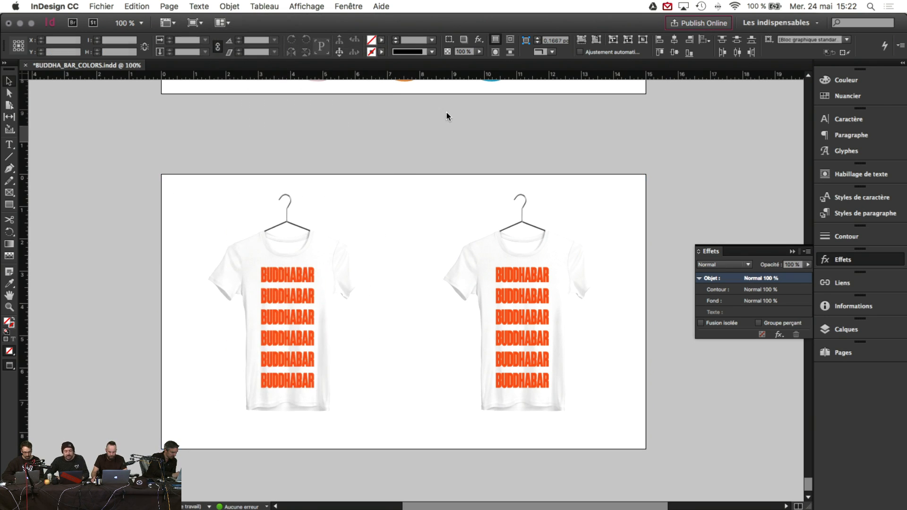
Step: Select both shirts' BUDDHABAR text and set the screen mode to Normal to show guides
left_click(313, 297)
left_click(529, 289)
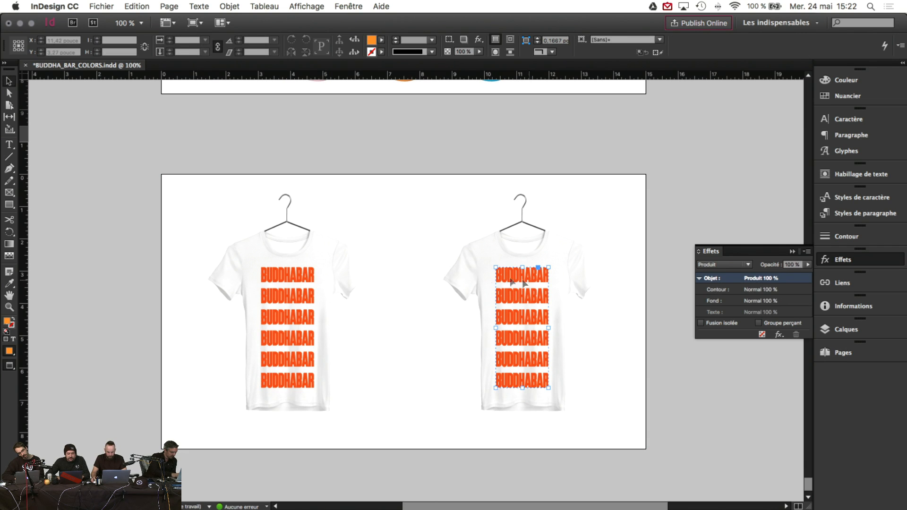
left_click(230, 7)
left_click(193, 22)
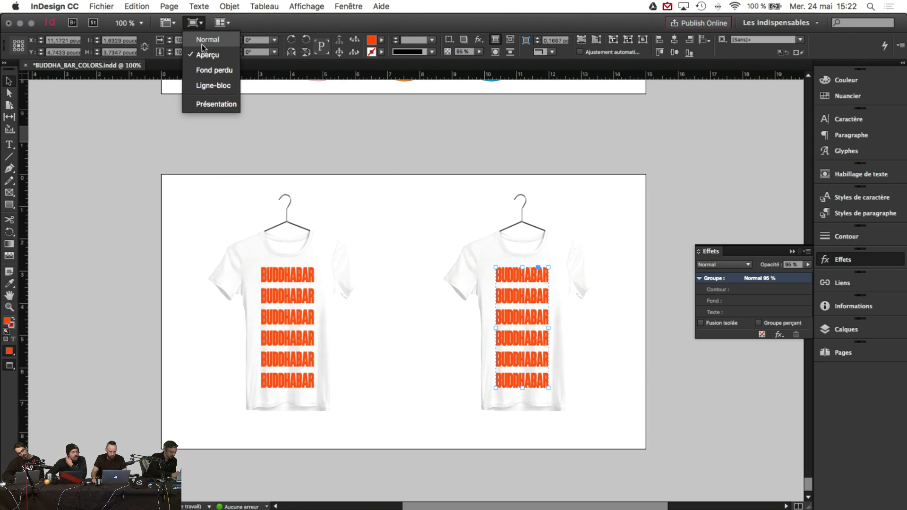
left_click(203, 40)
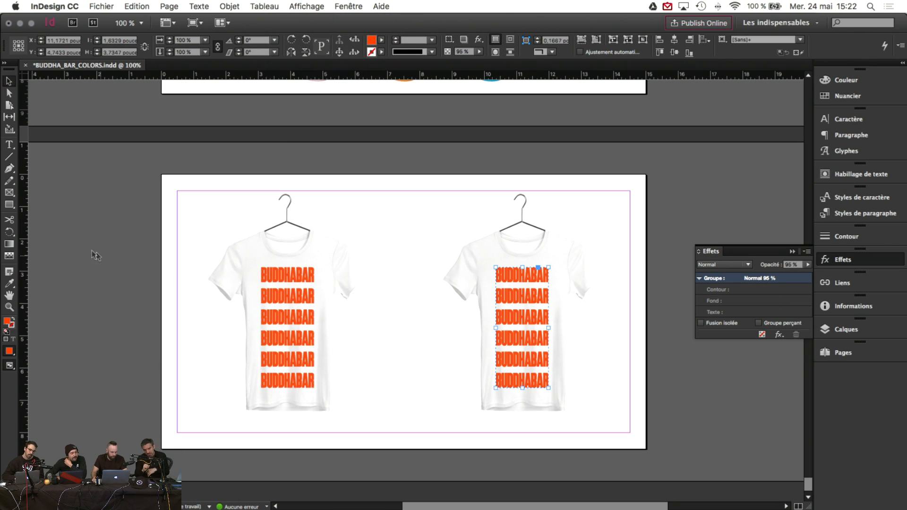
scroll(116, 248, "up", 10)
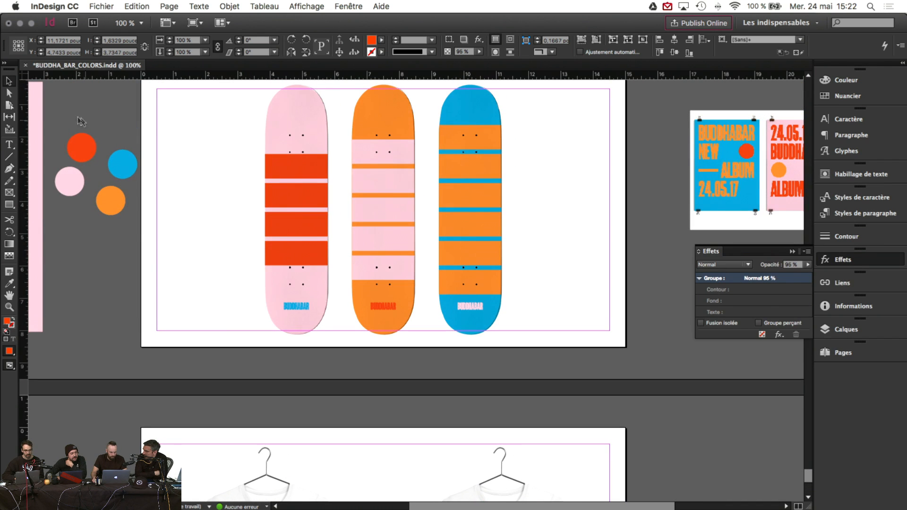
Step: Paste the four brand-colour circles beside the T-shirts on the page
left_click(131, 229)
left_click_drag(131, 230, 134, 229)
scroll(115, 324, "down", 5)
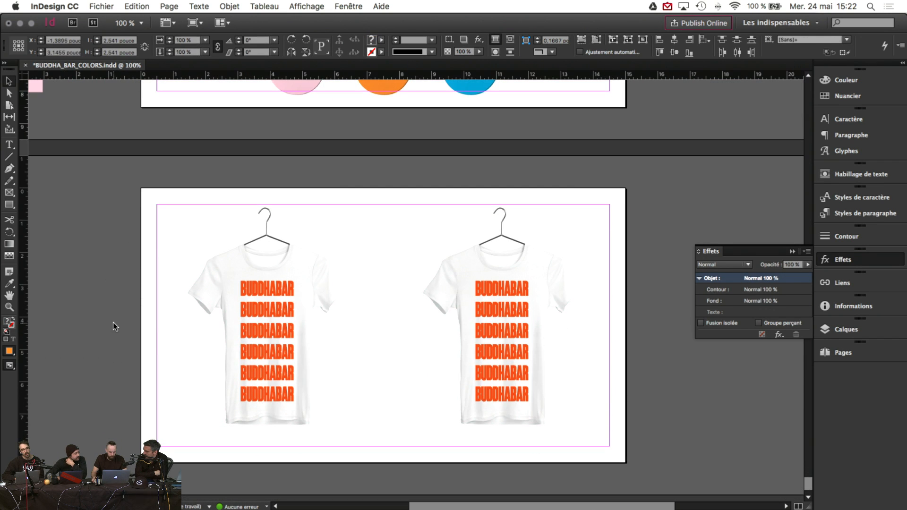
key("ctrl+v")
left_click_drag(389, 331, 109, 312)
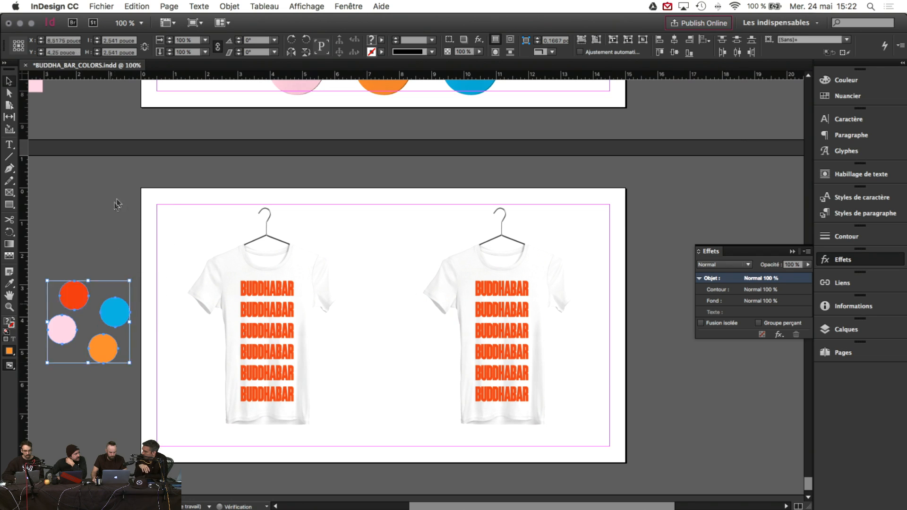
Step: Colour the right shirt's BUDDHABAR text group orange by eyedropping the orange circle
left_click(491, 300)
left_click(9, 283)
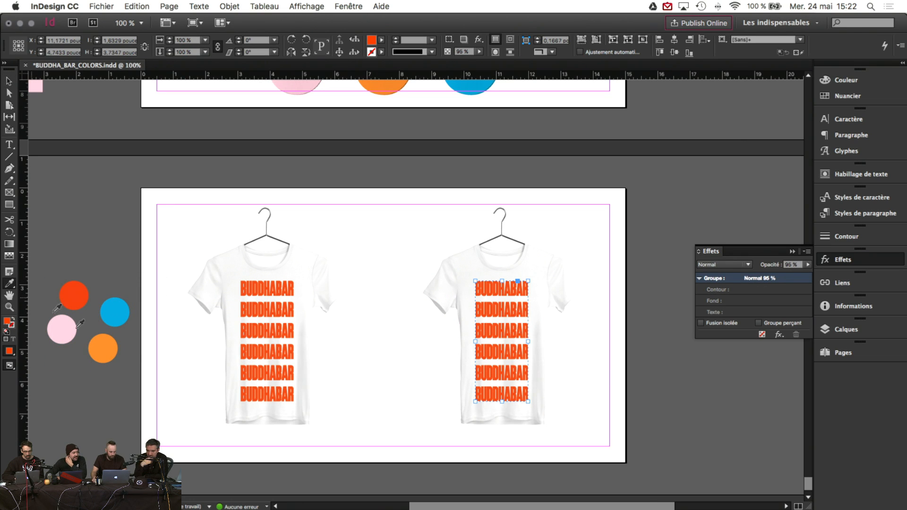
left_click(105, 347)
left_click(6, 81)
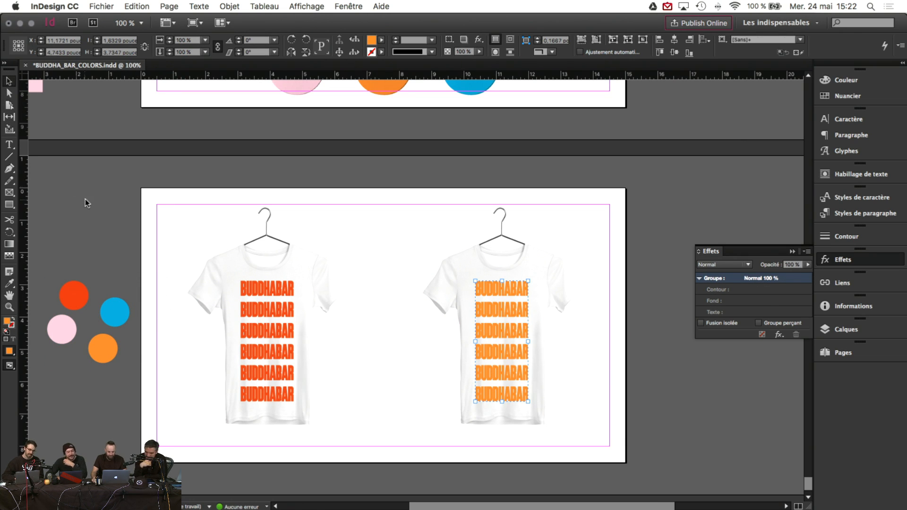
left_click(90, 203)
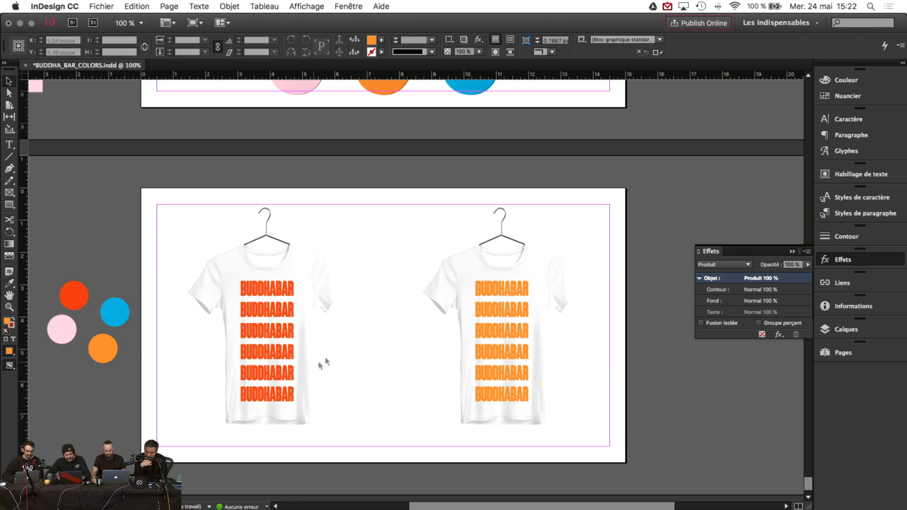
Step: Delete all six BUDDHABAR rows from the right shirt's text group, one by one
double_click(516, 284)
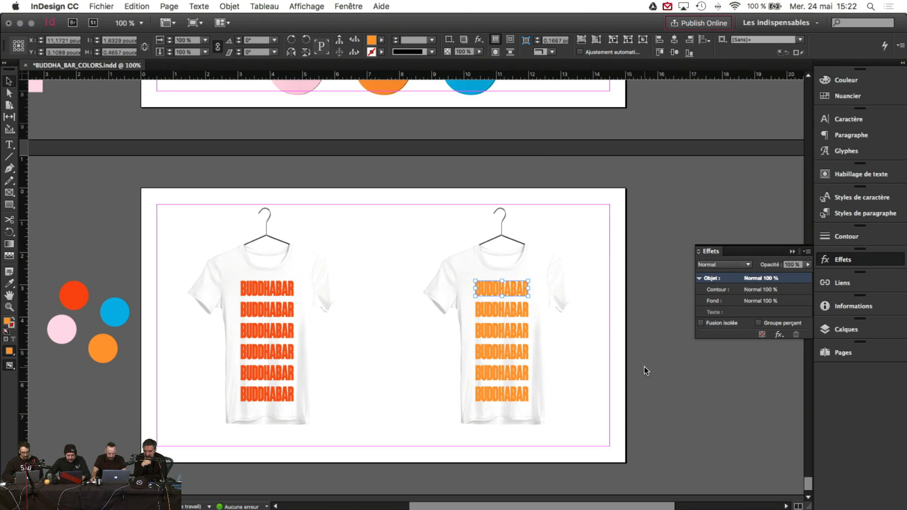
left_click(646, 370)
double_click(521, 290)
scroll(517, 303, "left", 1)
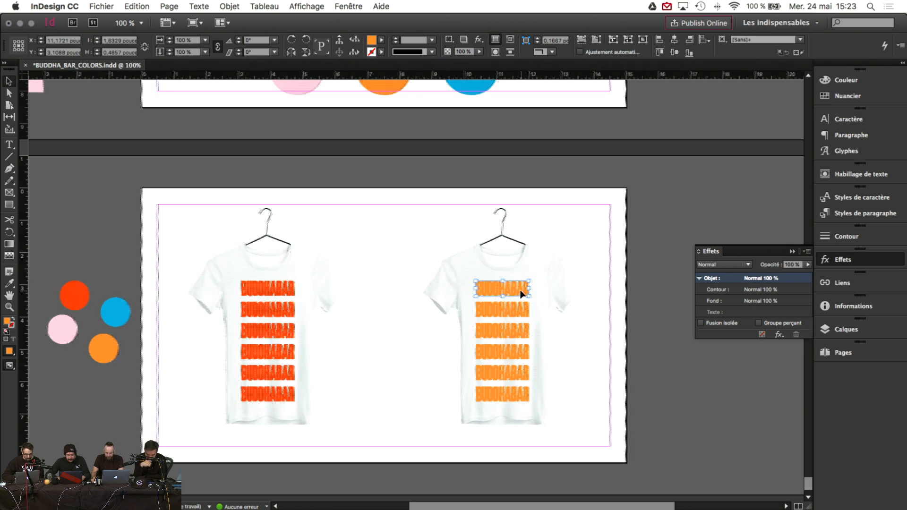
key("Delete")
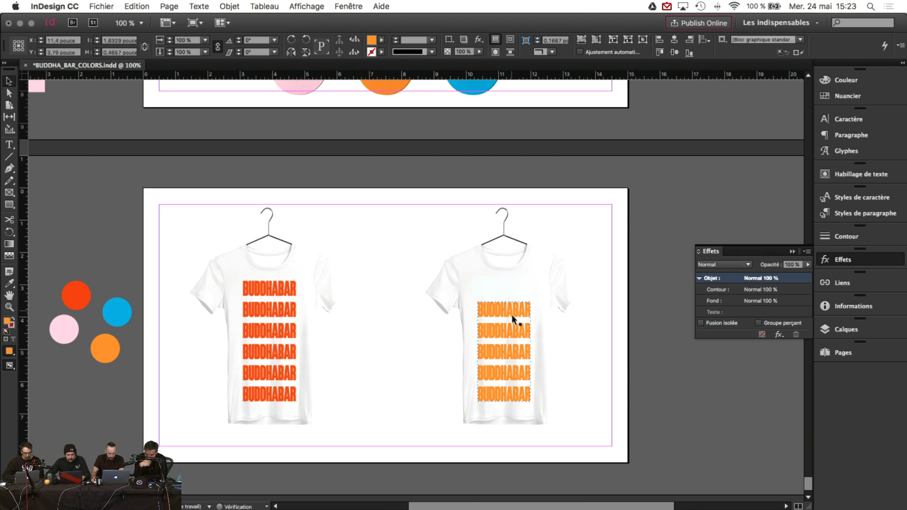
double_click(512, 310)
key("Delete")
double_click(516, 332)
key("Delete")
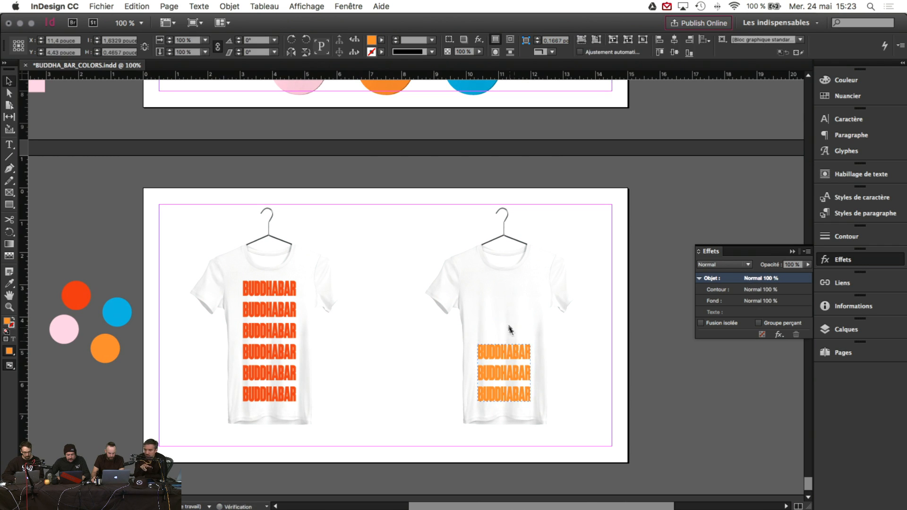
double_click(512, 353)
key("Delete")
double_click(511, 372)
key("Delete")
double_click(509, 396)
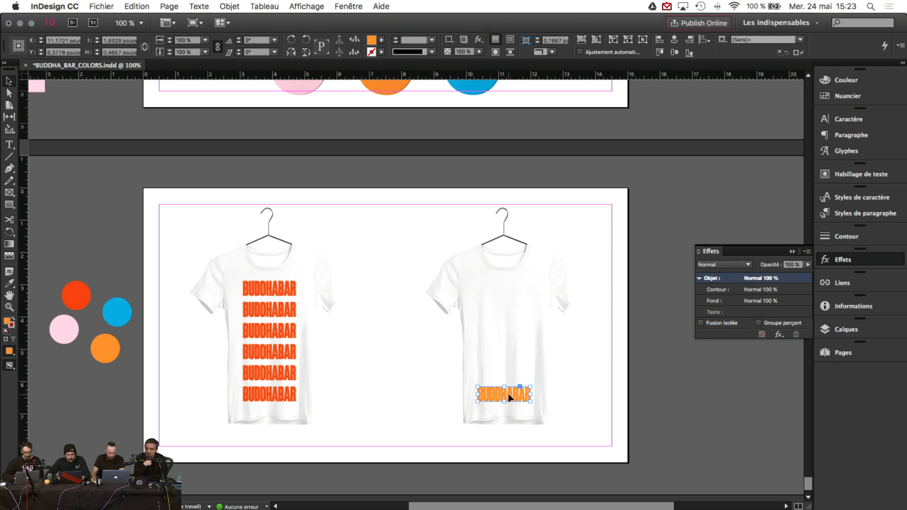
key("Delete")
left_click(71, 295)
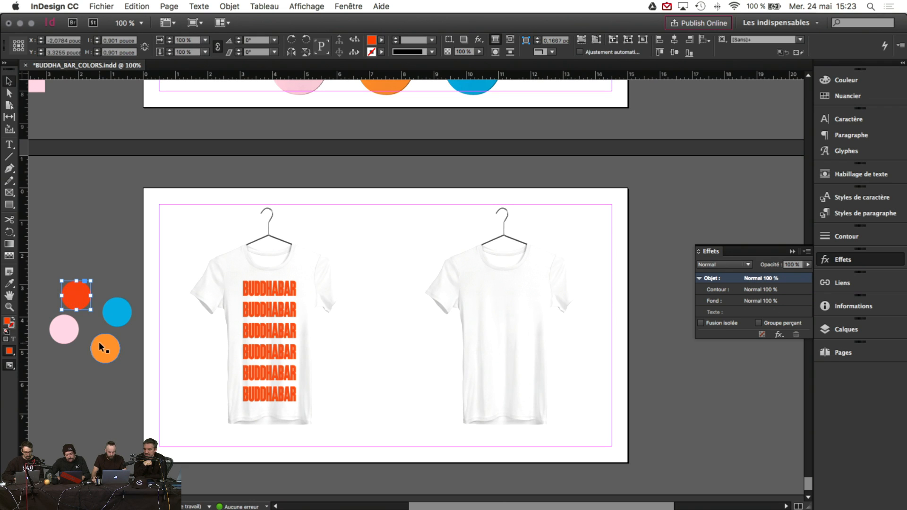
Step: Move the orange circle onto the right T-shirt's chest and nudge it into position
left_click_drag(101, 347, 499, 299)
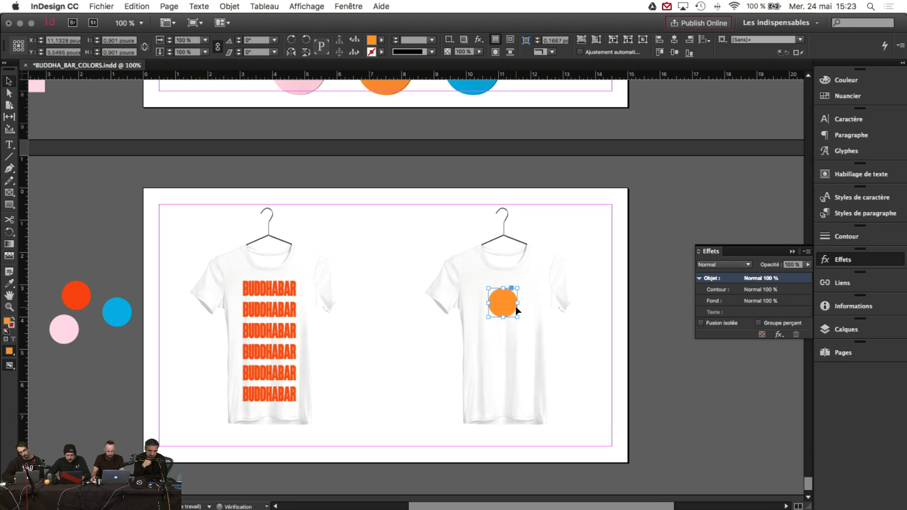
key("Right")
key("Right")
key("Right")
key("Up")
key("Up")
key("Right")
key("Right")
key("Right")
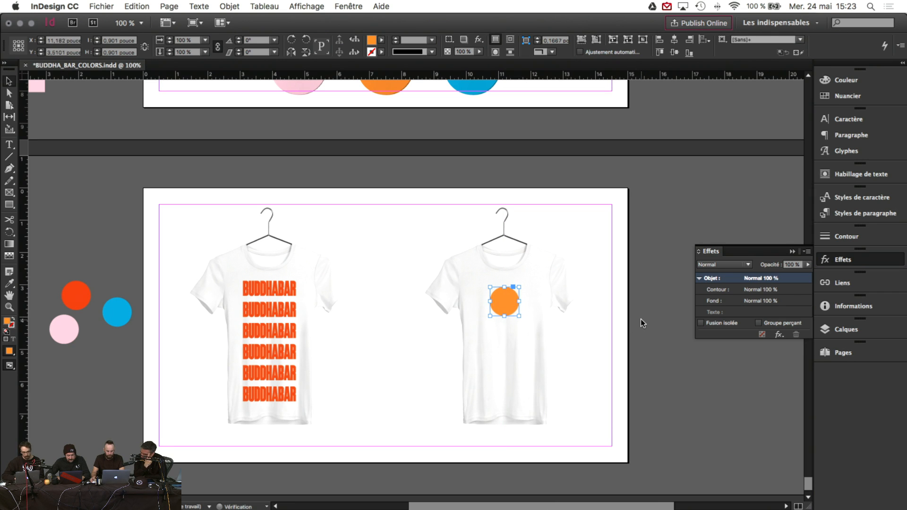
key("Down")
left_click(638, 318)
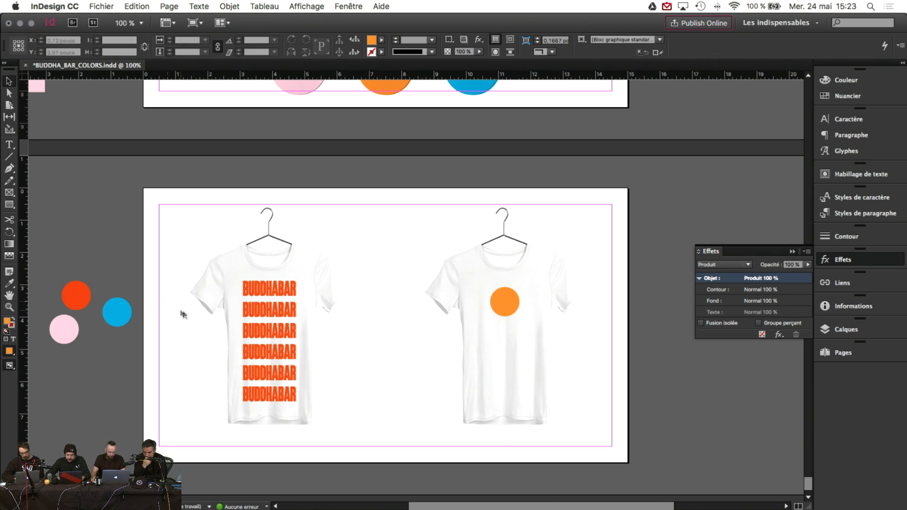
Step: Add the skateboard's small BUDDHABAR wordmark to the right shirt and scale it to about 20%
left_click(281, 296)
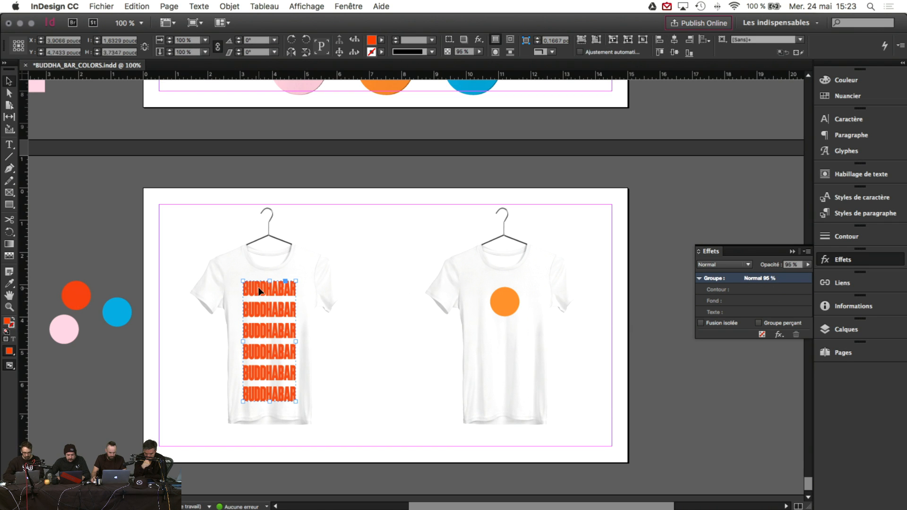
key("super+v")
key("BackSpace")
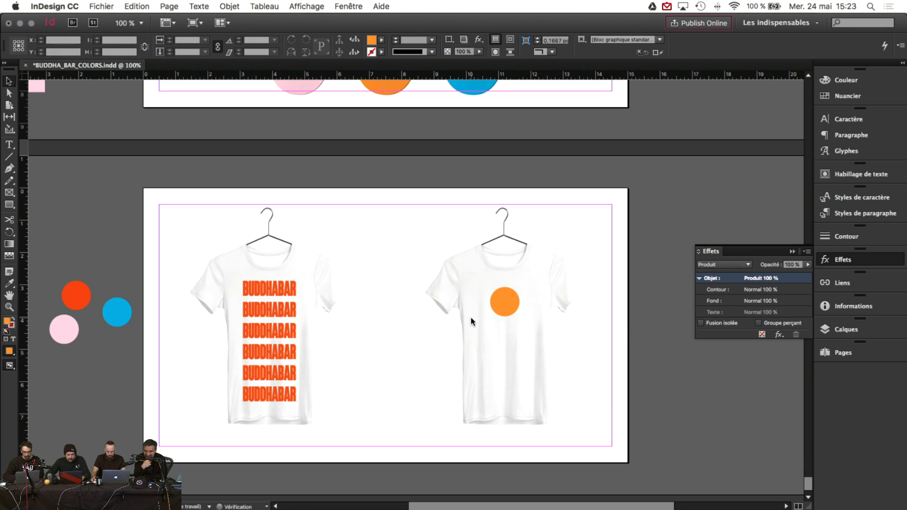
scroll(471, 316, "up", 10)
scroll(472, 316, "up", 8)
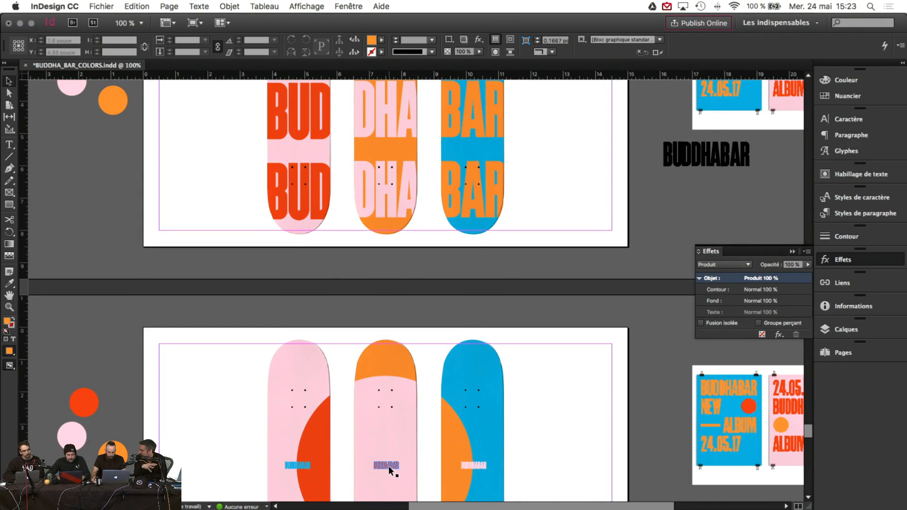
left_click(386, 465)
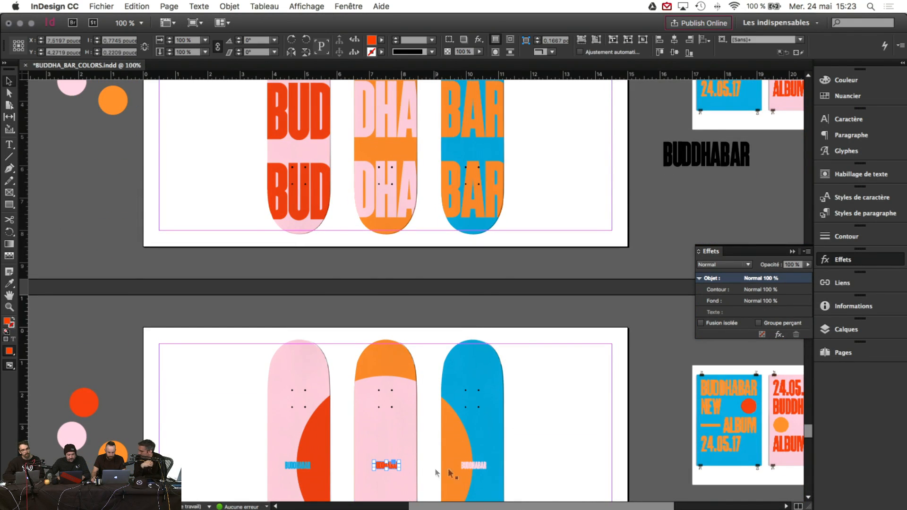
scroll(487, 468, "down", 5)
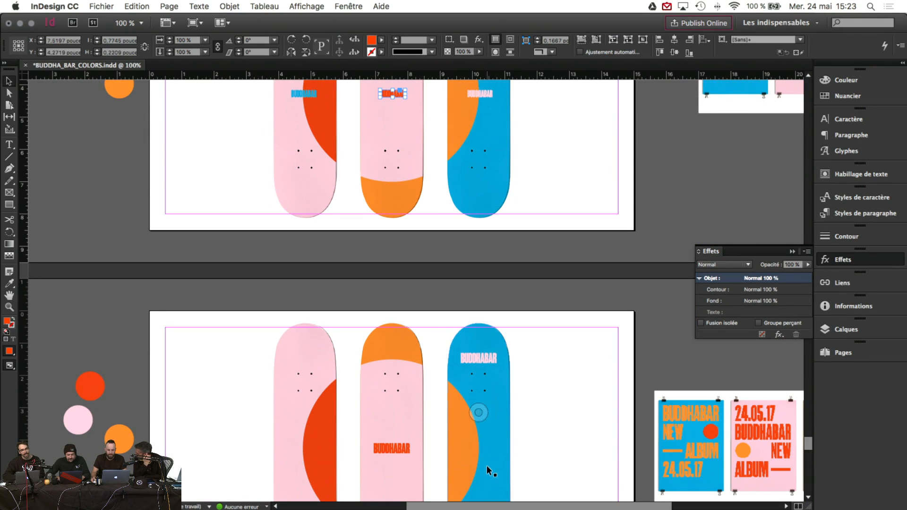
scroll(406, 385, "down", 5)
scroll(408, 386, "down", 10)
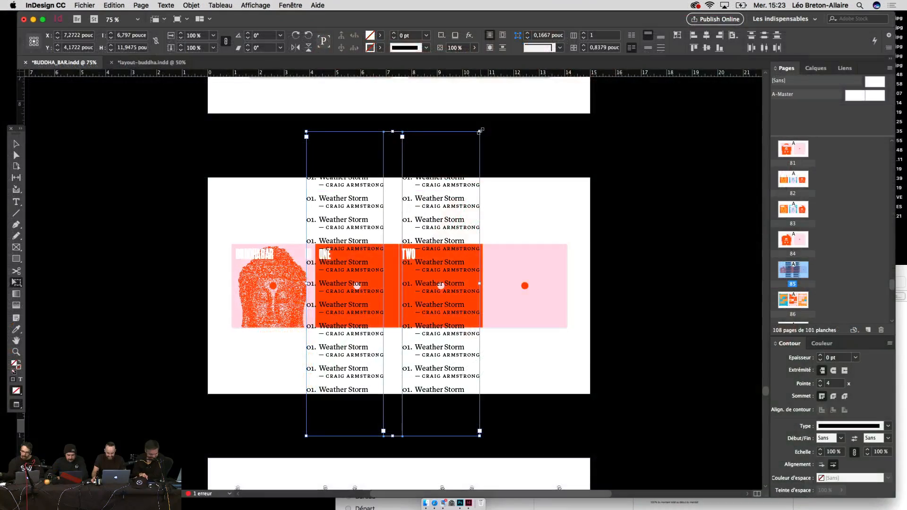
left_click_drag(480, 130, 402, 250)
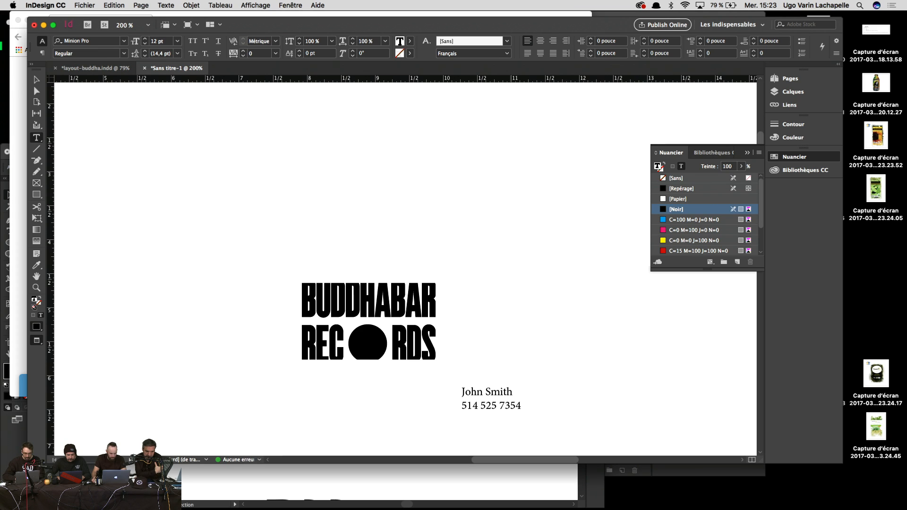
Step: Make the business card's contact text frame taller so the whole card fits in view
scroll(607, 367, "down", 2)
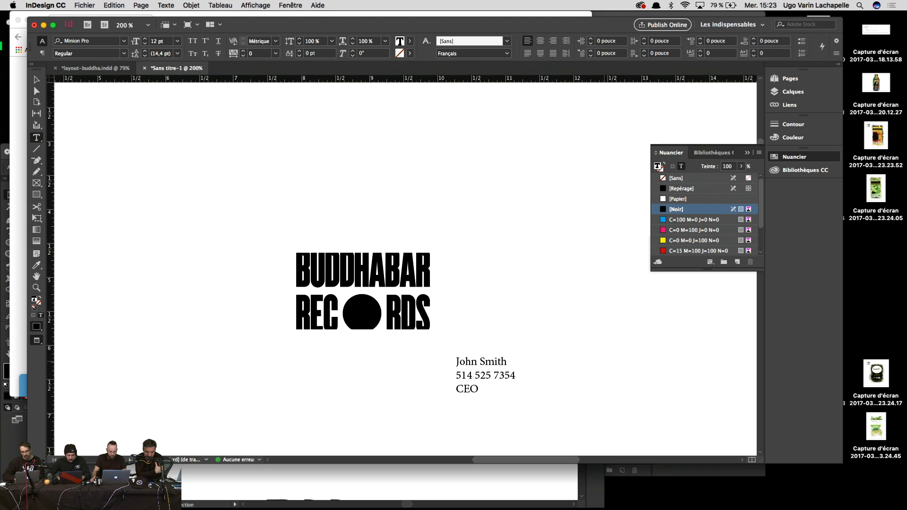
key("Escape")
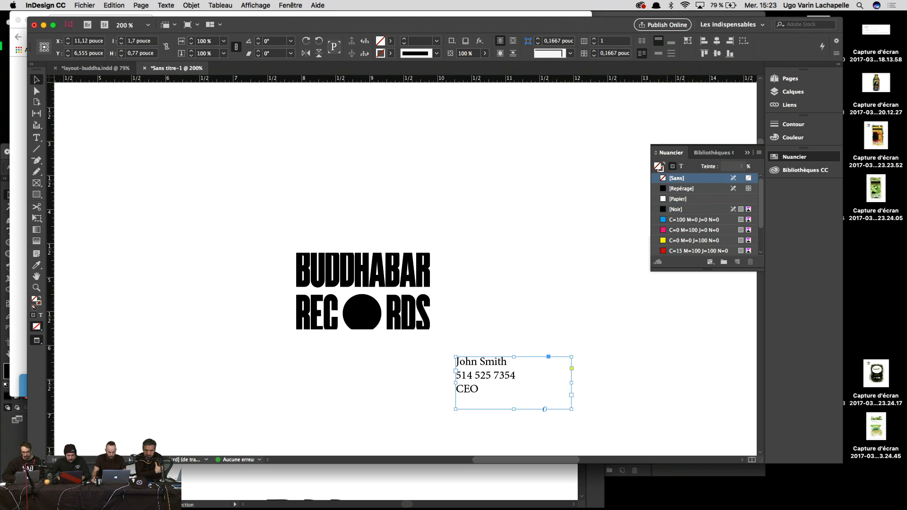
scroll(541, 283, "right", 3)
scroll(541, 283, "down", 2)
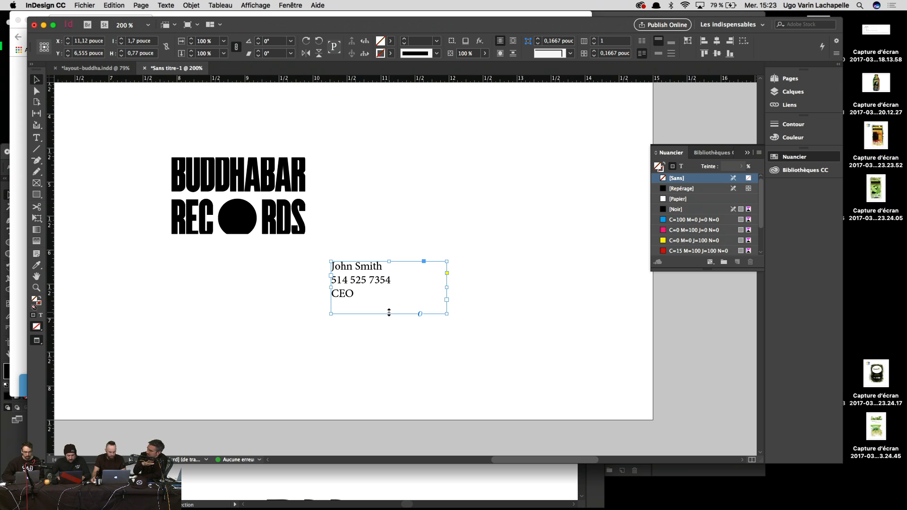
left_click_drag(389, 313, 385, 354)
key("super+minus")
key("super+minus")
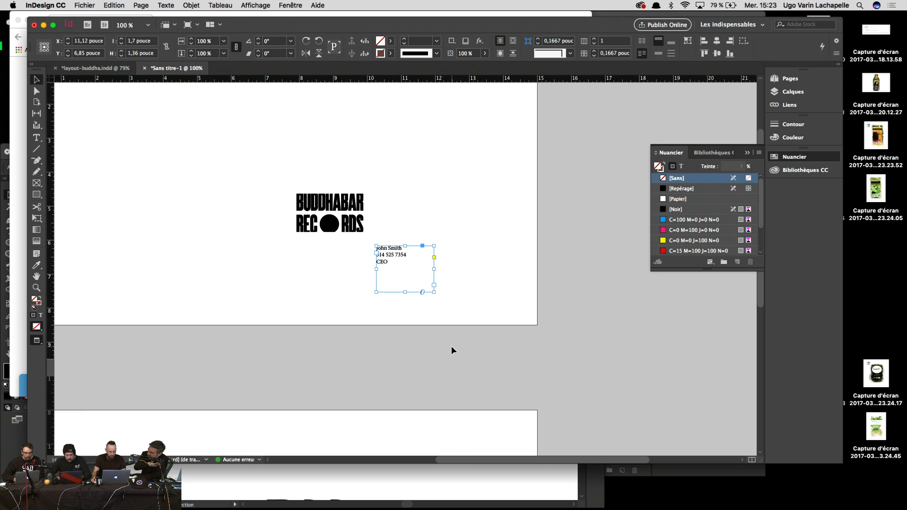
scroll(453, 247, "up", 3)
scroll(453, 247, "left", 1)
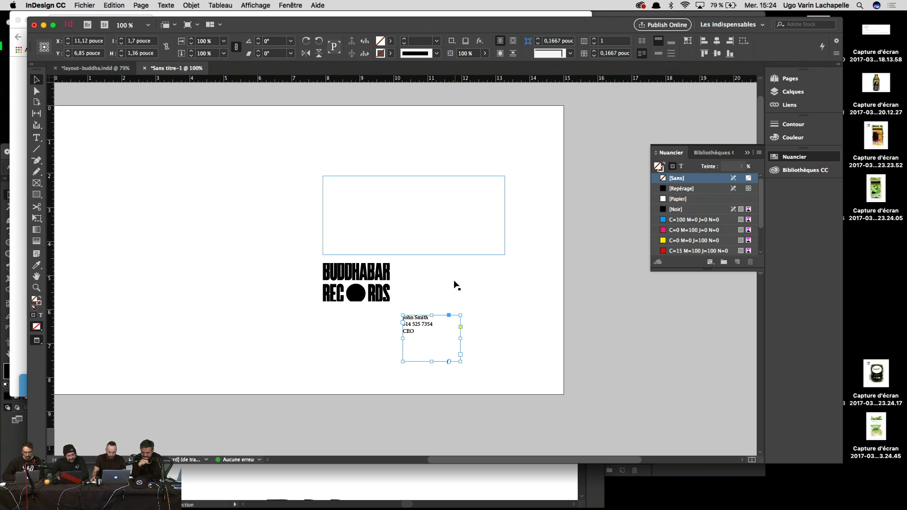
Step: Select the three contact lines and apply a Lyon typeface in place of Minion Pro
double_click(423, 335)
key("super+a")
key("super+equal")
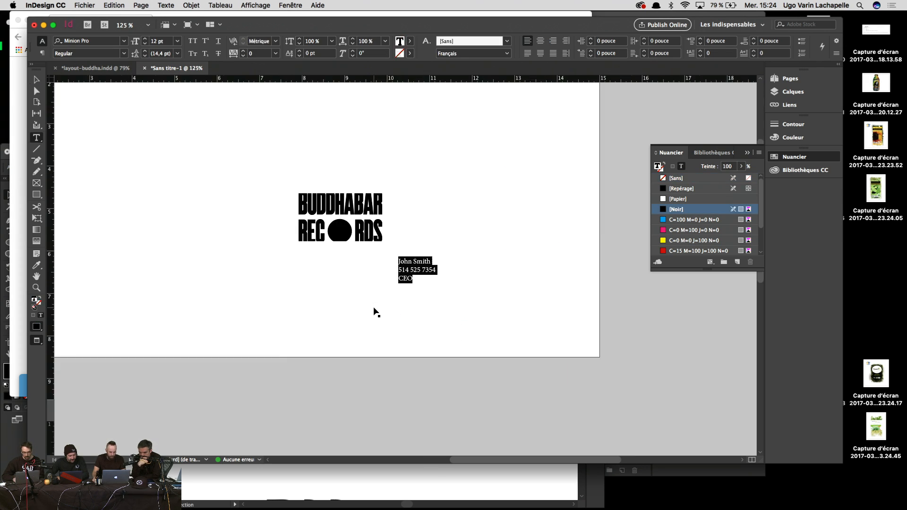
key("Escape")
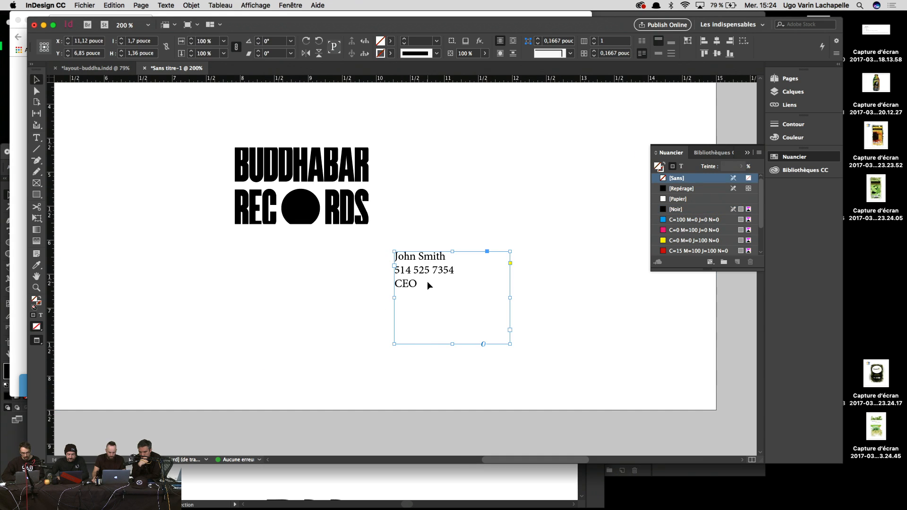
double_click(426, 284)
left_click_drag(419, 292, 376, 252)
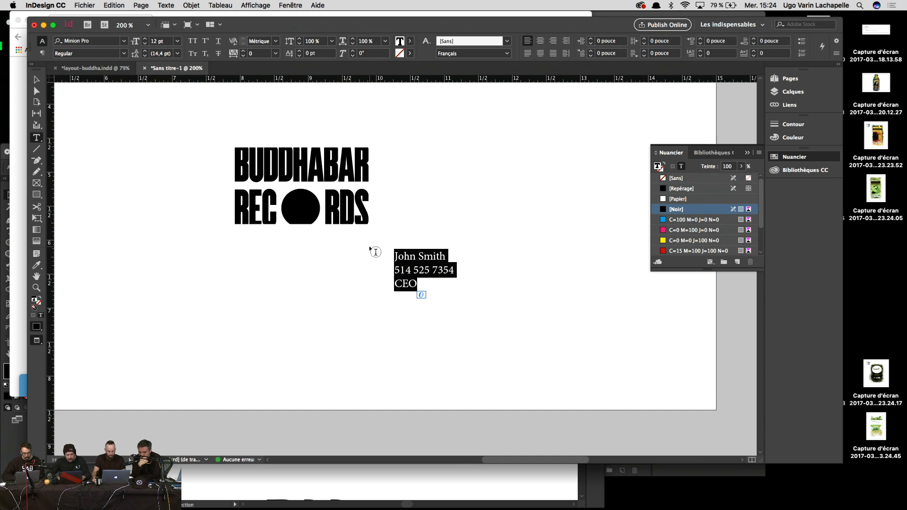
key("super+6")
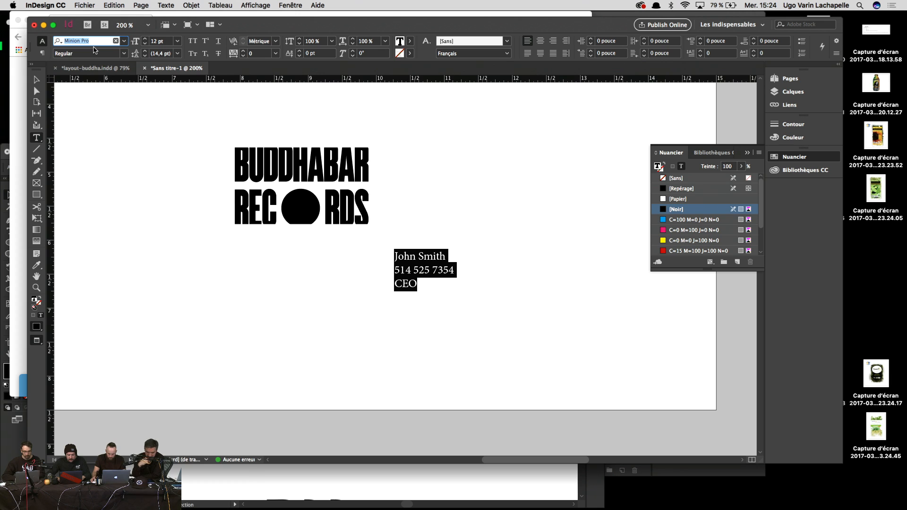
type("lyon")
key("Down")
key("Down")
key("Down")
key("Down")
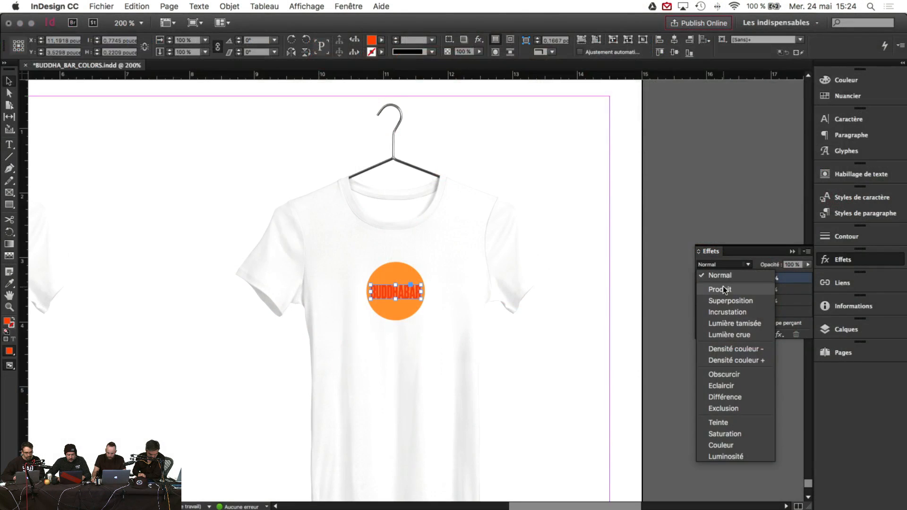
left_click(725, 288)
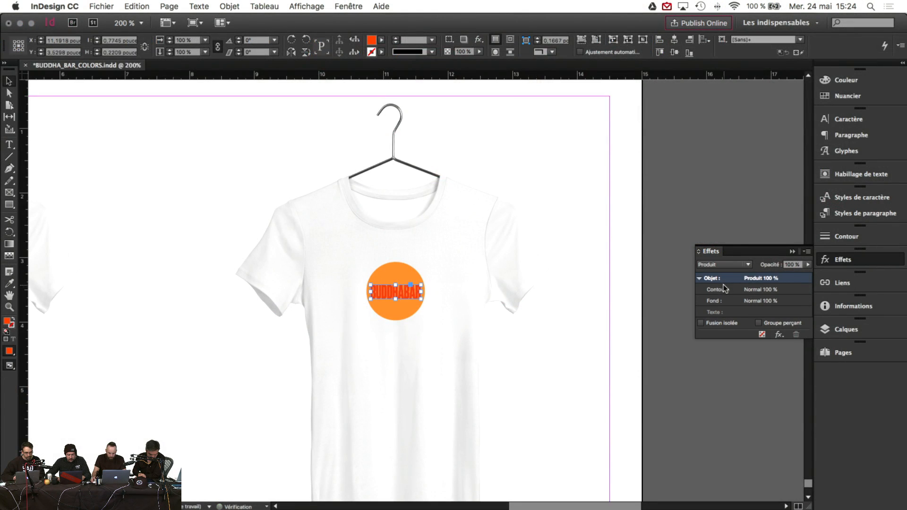
Step: Zoom in on the shirt's BUDDHABAR logo and give the red lettering a 0,5 pt stroke
left_click(9, 306)
left_click(427, 303)
left_click(400, 293)
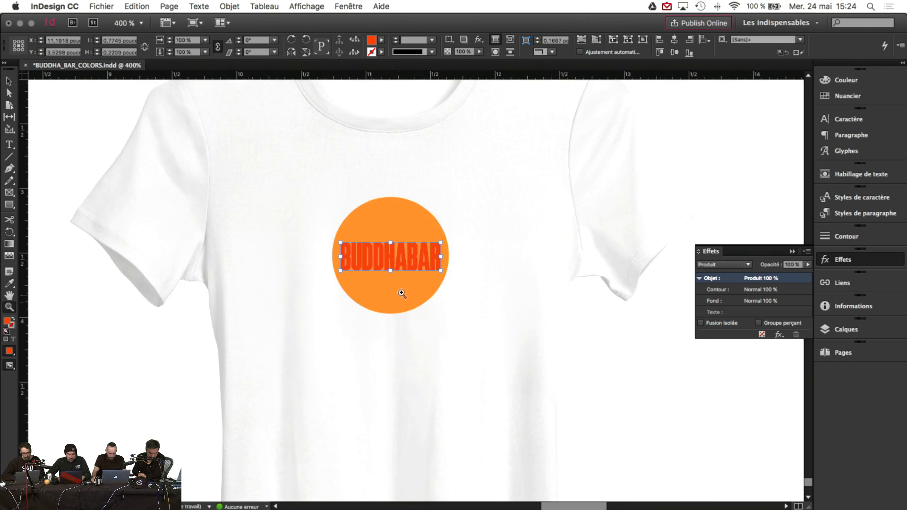
left_click(407, 280)
left_click(422, 265)
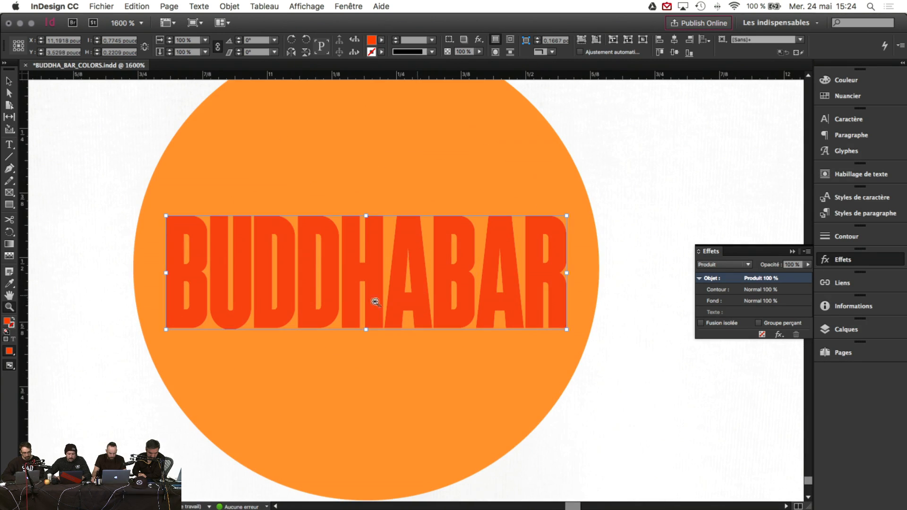
left_click(9, 81)
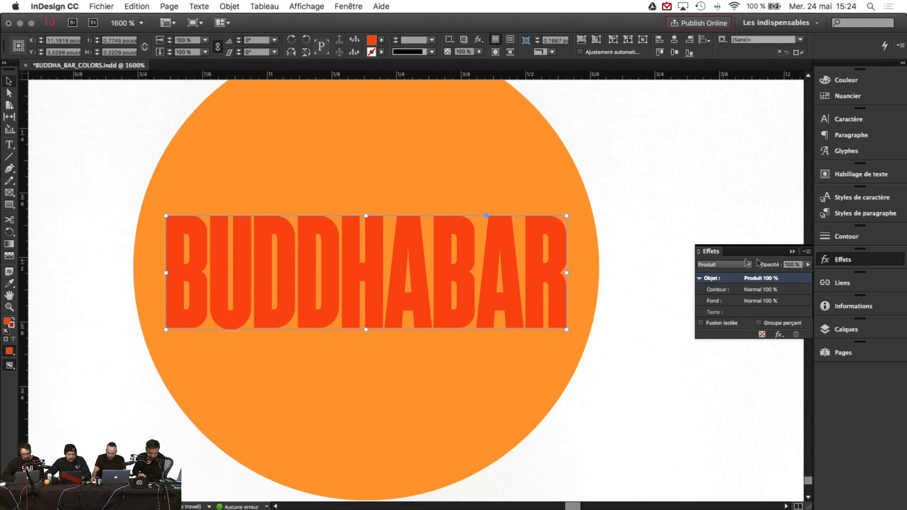
left_click(845, 239)
left_click(751, 241)
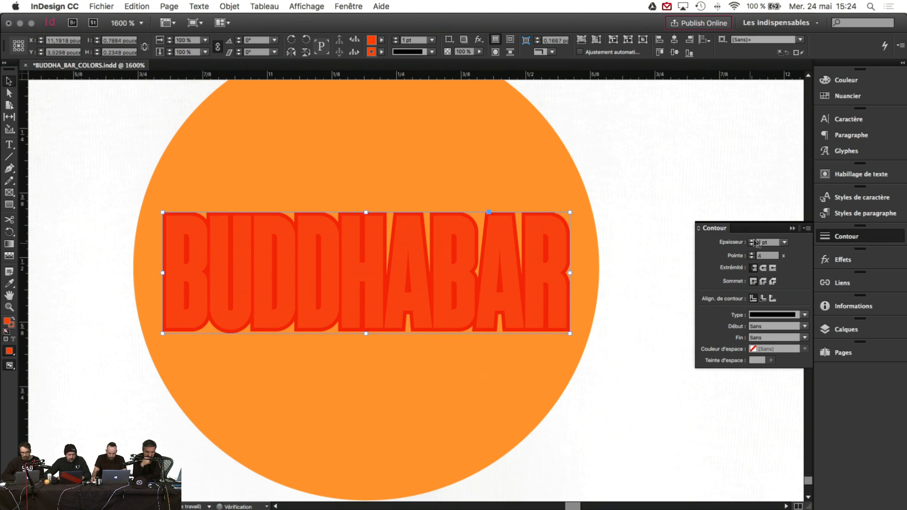
left_click(783, 242)
left_click(777, 275)
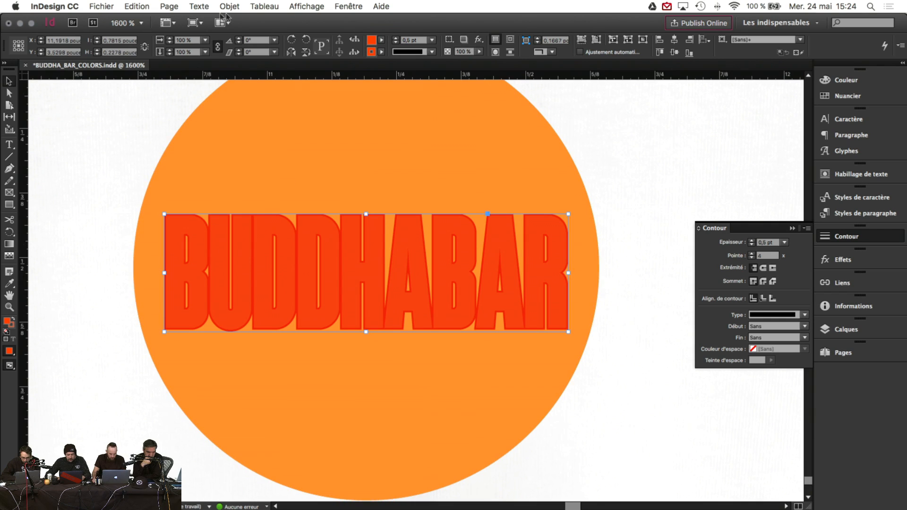
Step: Drag the red BUDDHABAR lettering off the circle to expose the white lettering beneath
left_click_drag(211, 249, 215, 249)
left_click(104, 220)
key("super+z")
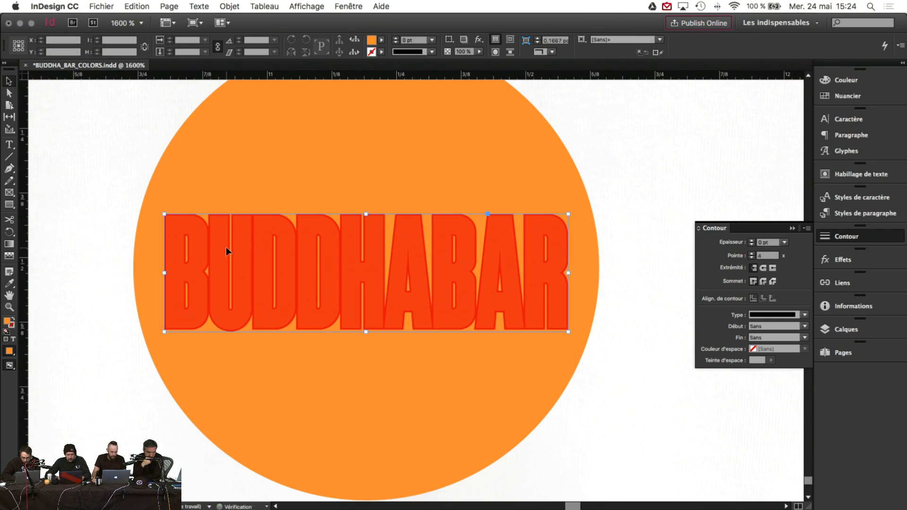
left_click(109, 181)
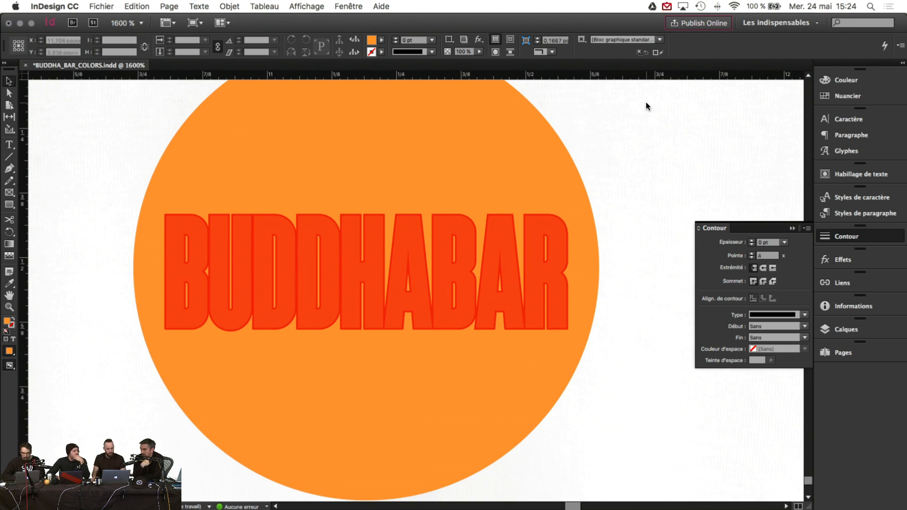
left_click_drag(299, 253, 342, 246)
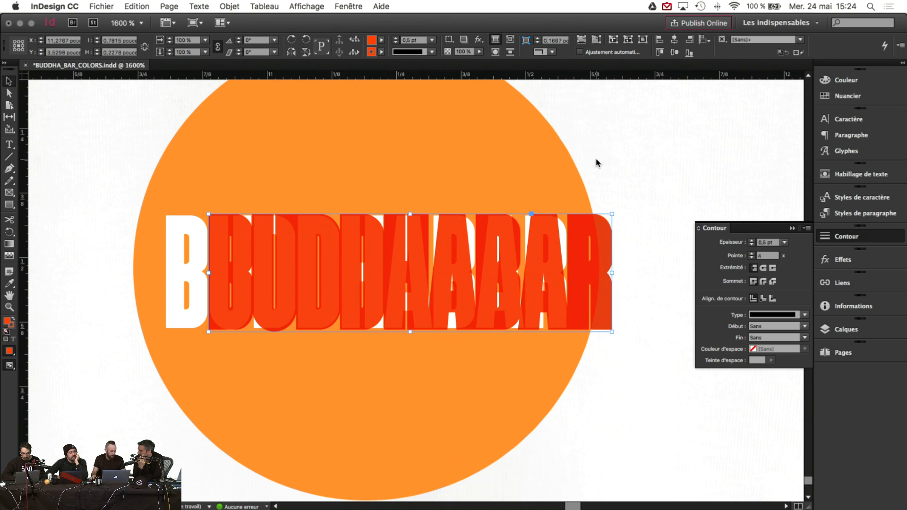
key("super+z")
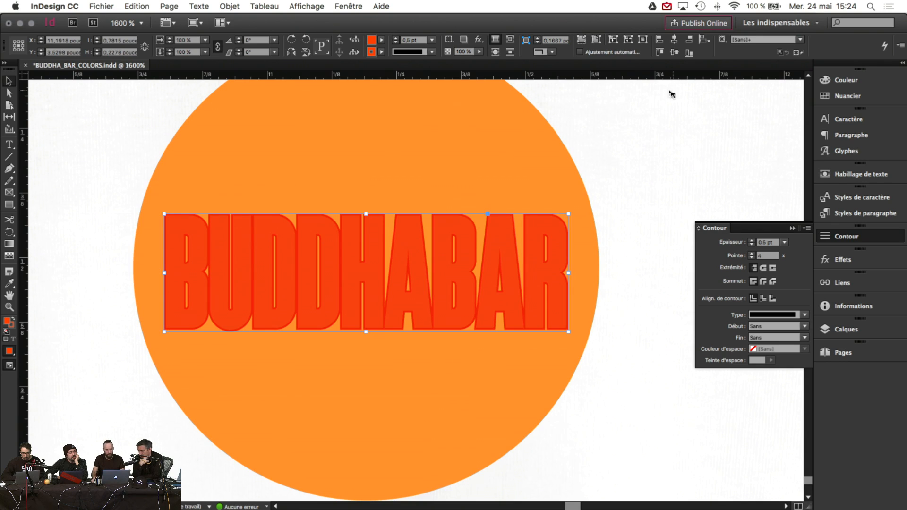
left_click(639, 126)
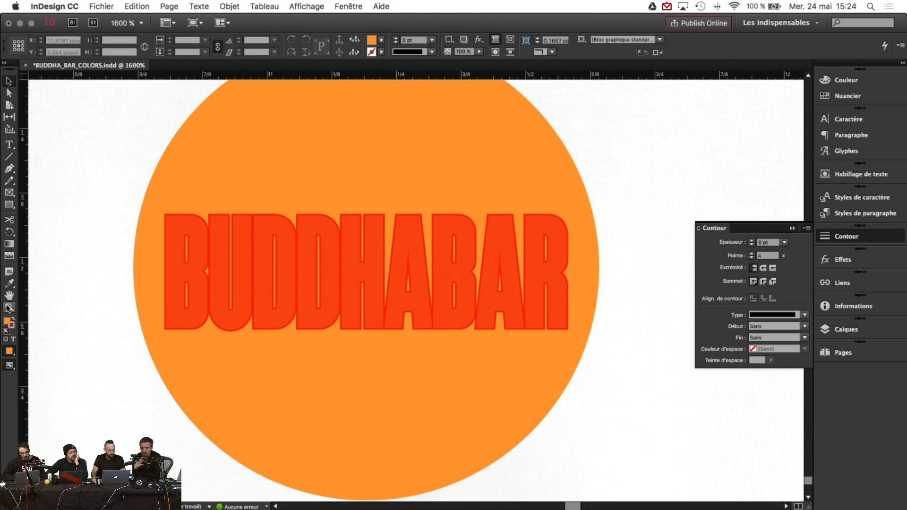
scroll(340, 313, "right", 1)
left_click(11, 84)
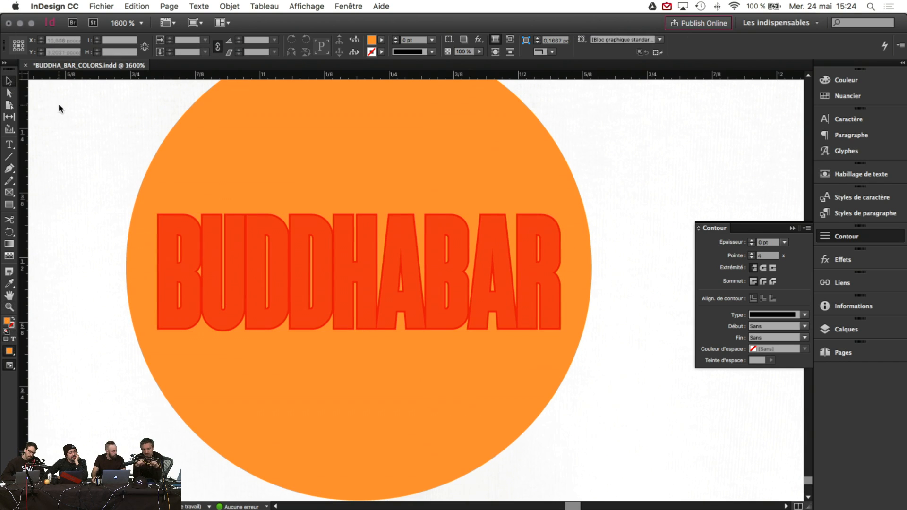
left_click(246, 235)
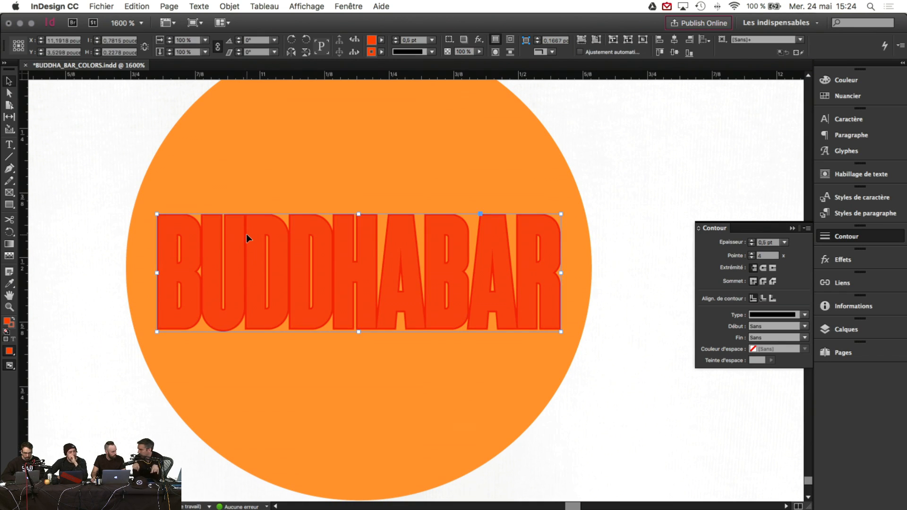
left_click_drag(246, 235, 632, 146)
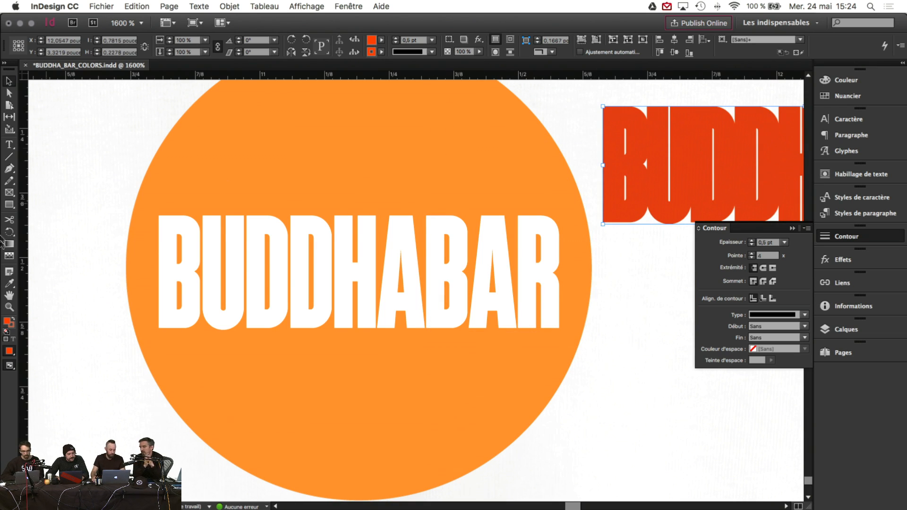
Step: Zoom out and undo the move so the red lettering covers the white BUDDHABAR again
left_click(508, 288, "alt")
left_click(421, 295, "alt")
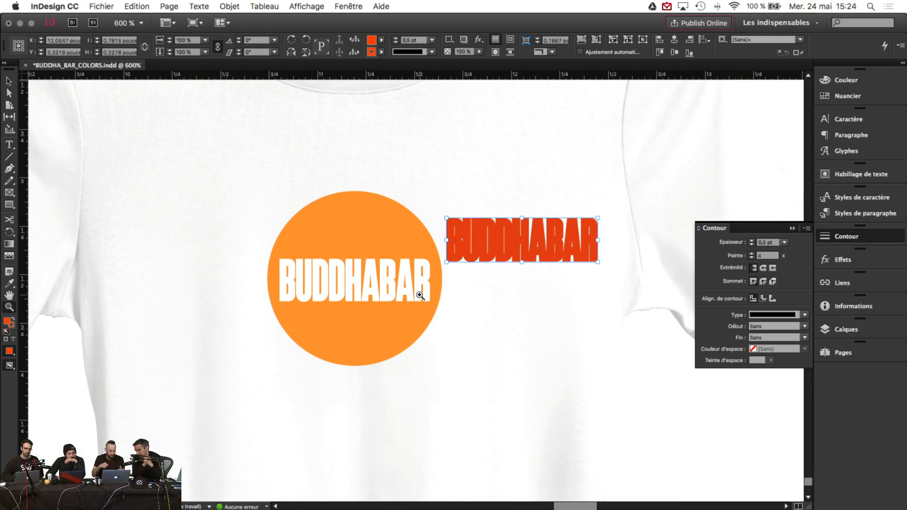
left_click(8, 83)
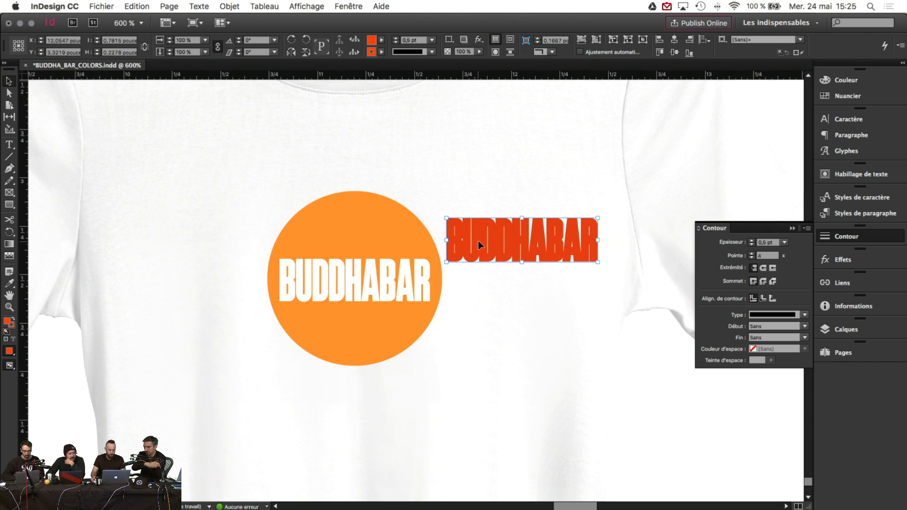
left_click_drag(478, 240, 335, 293)
key("super+z")
key("super+z")
key("super+z")
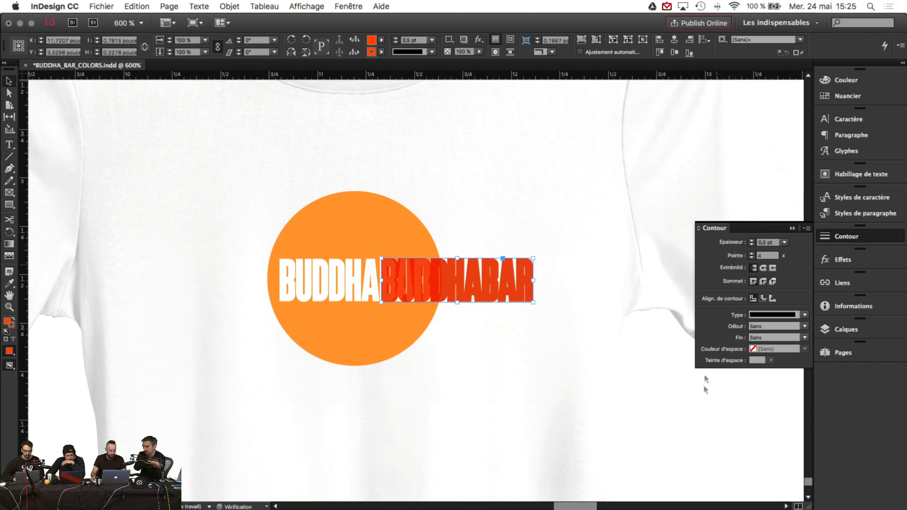
Step: Zoom in closely on the BUDDHABAR outlines and select the lettering to check its alignment
left_click(706, 409)
left_click(9, 307)
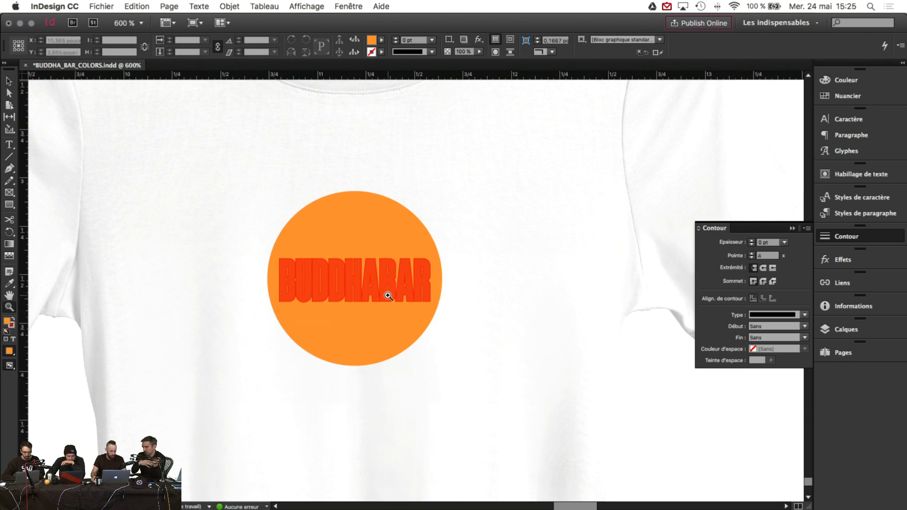
left_click(363, 295)
left_click(371, 283)
left_click(402, 269)
left_click(472, 284)
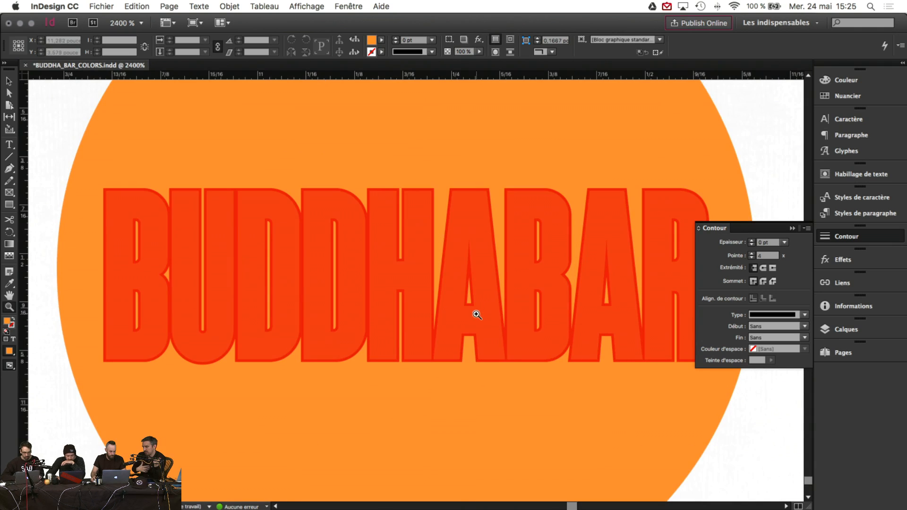
left_click(9, 81)
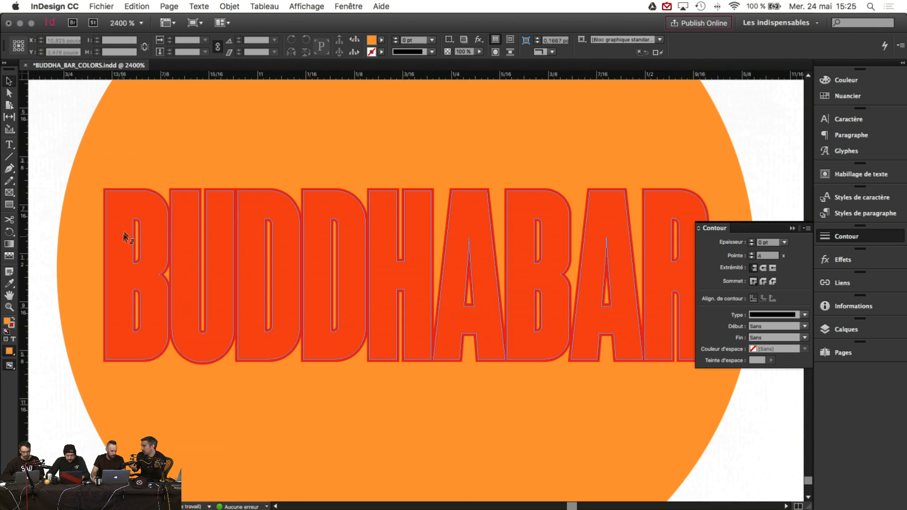
left_click(115, 211)
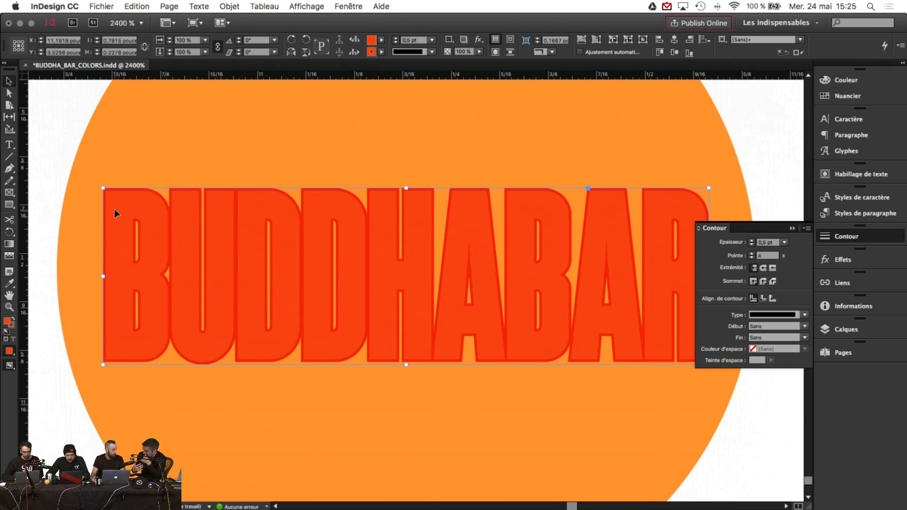
left_click(69, 135)
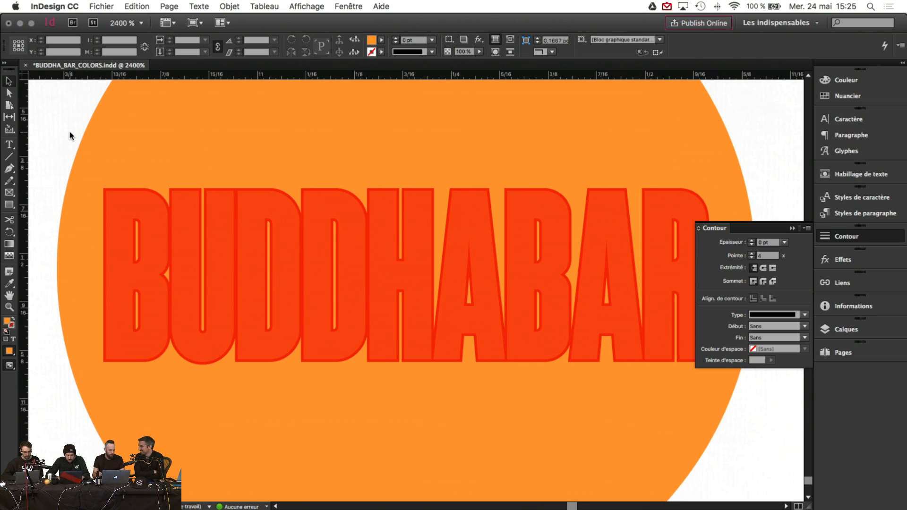
Step: Zoom out, then zoom back in on the circle to inspect the lettering's outline
left_click(9, 306)
left_click(423, 339, "alt")
left_click(436, 337, "alt")
left_click(435, 338, "alt")
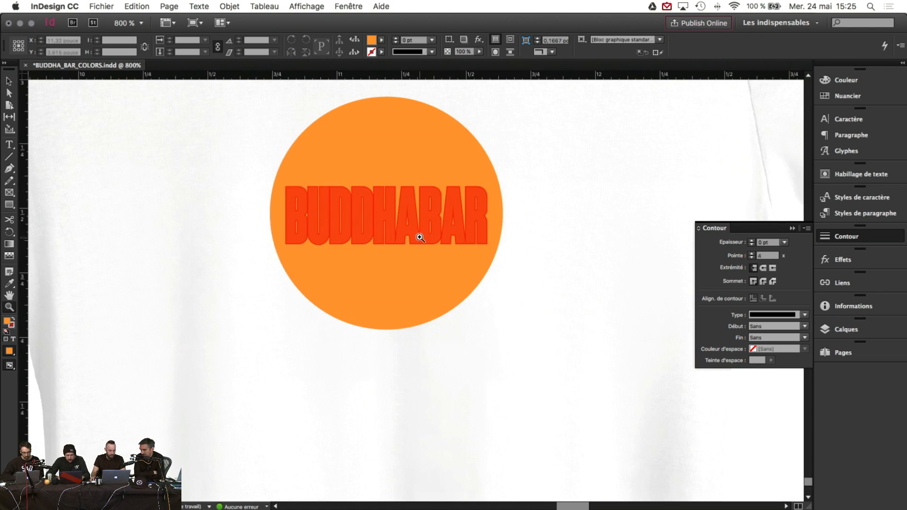
scroll(420, 238, "left", 15)
scroll(418, 254, "right", 20)
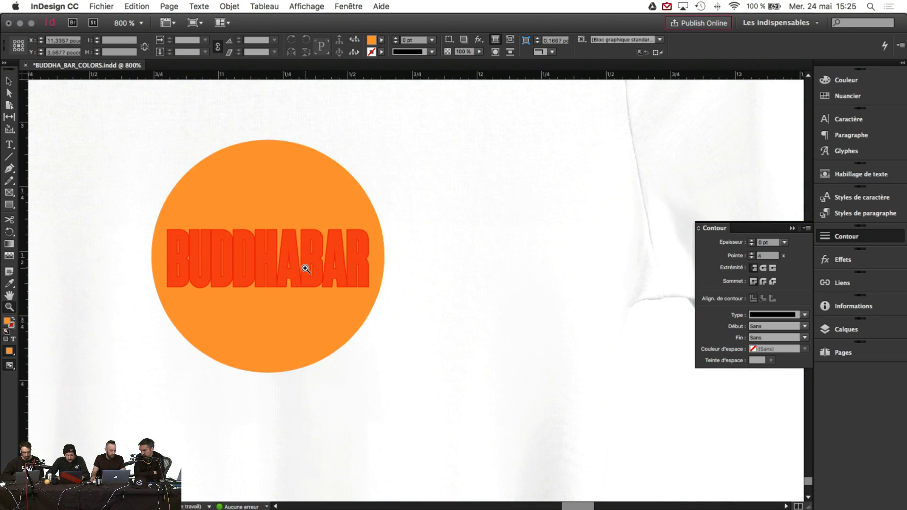
left_click(358, 265)
left_click(383, 298)
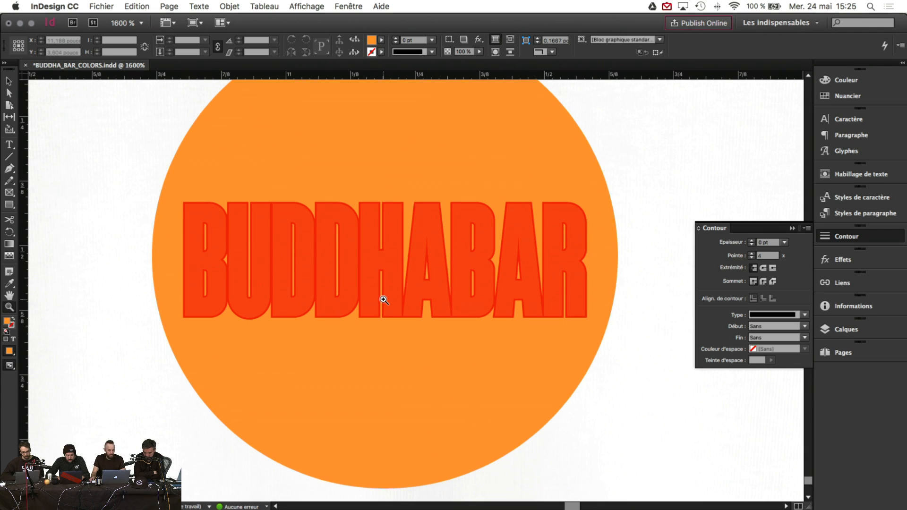
left_click(386, 279)
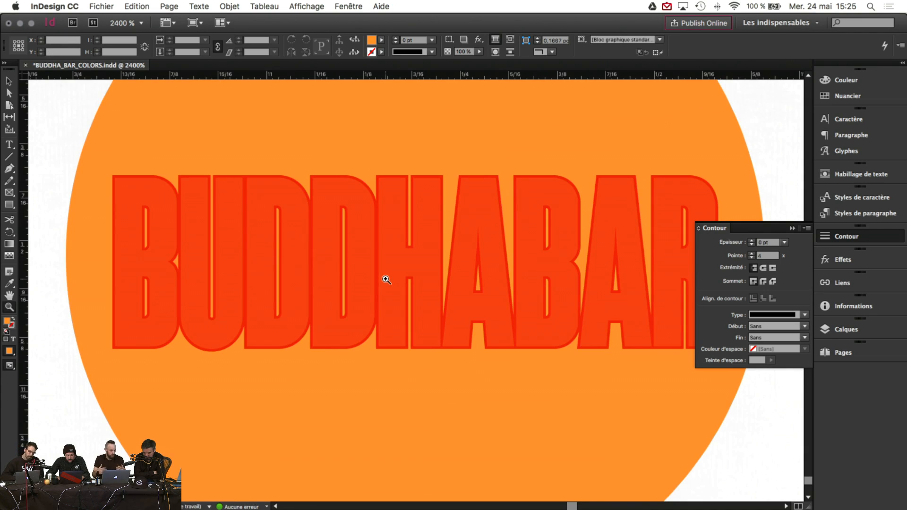
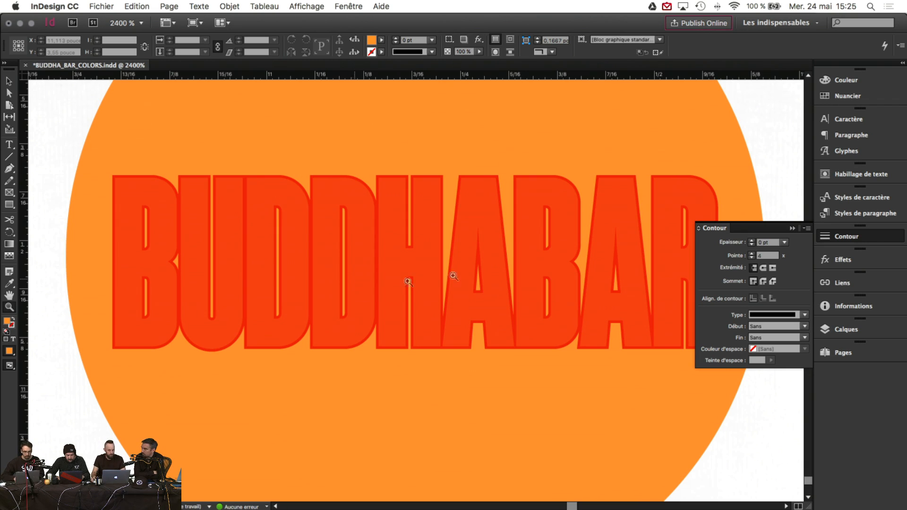
Step: Zoom out from the 2400% BUDDHABAR lettering close-up to about 600% to see the orange dot
left_click(792, 227)
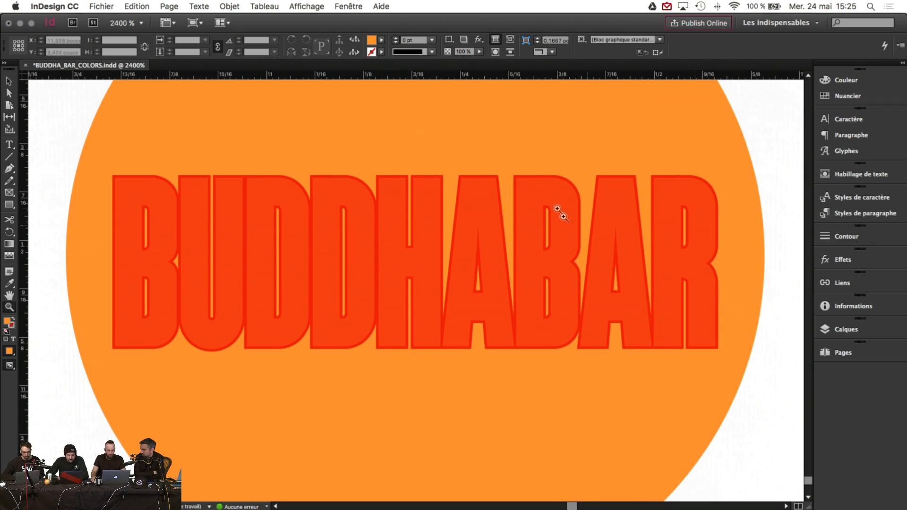
left_click(369, 247, "alt")
left_click(403, 260, "alt")
left_click(399, 264, "alt")
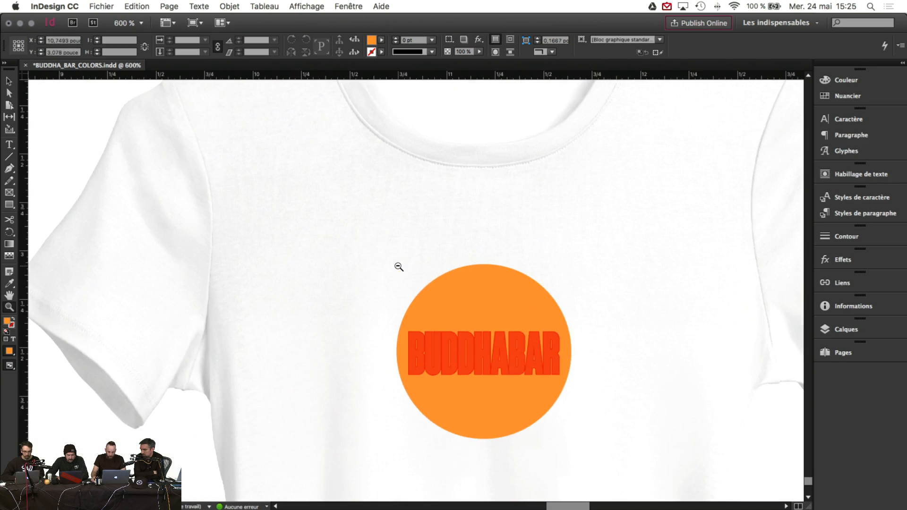
Step: Finish zooming out on the T-shirt page and jump to the skateboard deck page at full-page view
left_click(415, 265, "alt")
left_click(407, 267, "alt")
left_click(407, 267, "alt")
key("alt+Page_Up")
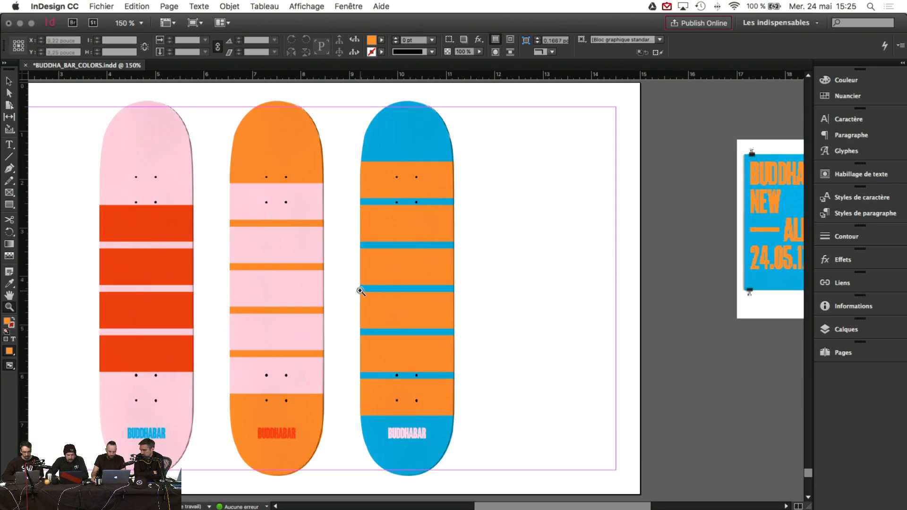
left_click(359, 292)
left_click(359, 291, "alt")
left_click(359, 292, "alt")
Step: Scroll down past the striped boards to the pink, orange and blue BUDDHA circle decks
scroll(466, 305, "up", 3)
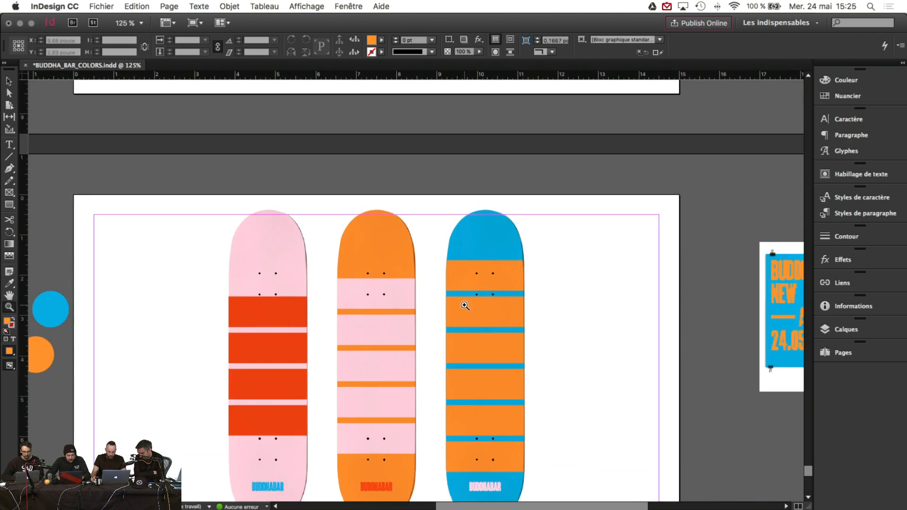
scroll(466, 304, "down", 5)
scroll(466, 302, "down", 10)
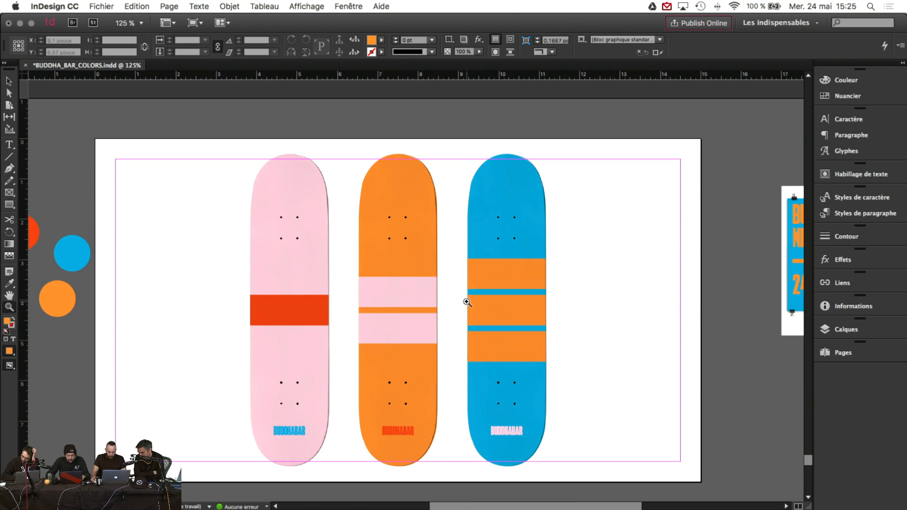
left_click(419, 318)
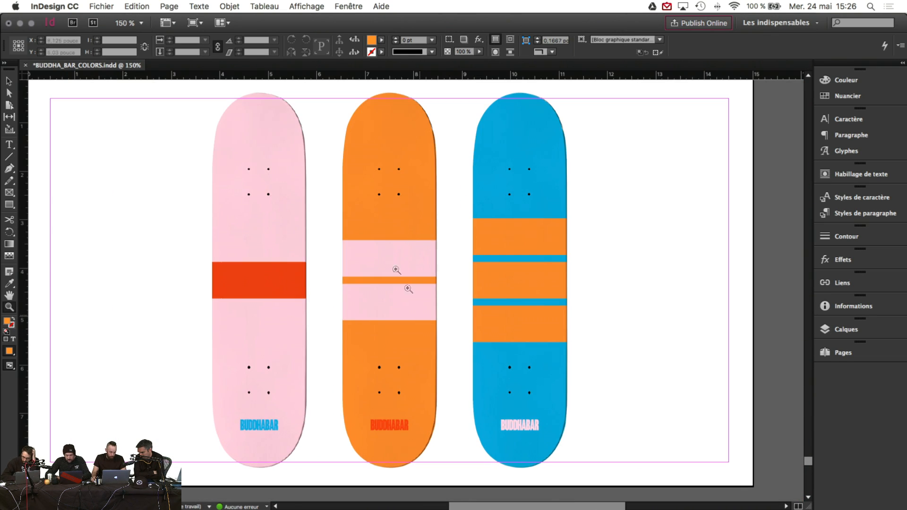
scroll(425, 265, "up", 15)
scroll(416, 311, "down", 6)
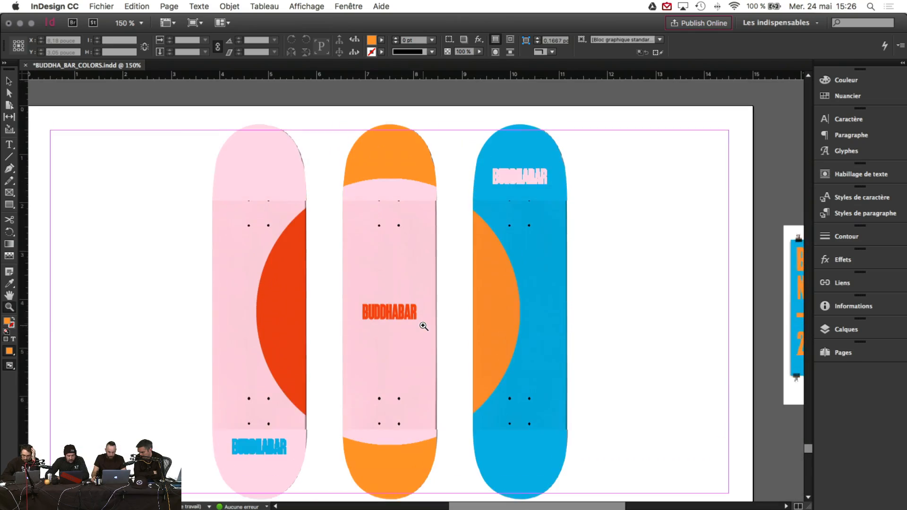
scroll(474, 332, "down", 20)
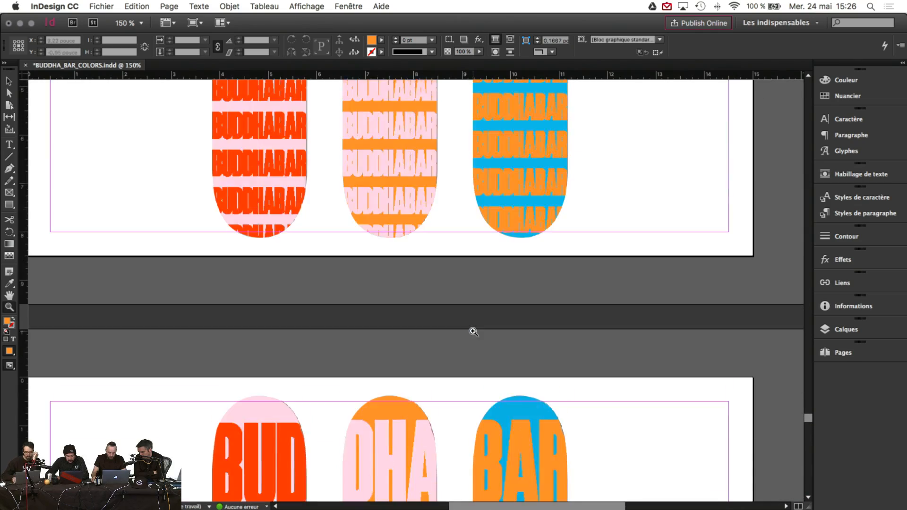
scroll(473, 332, "down", 15)
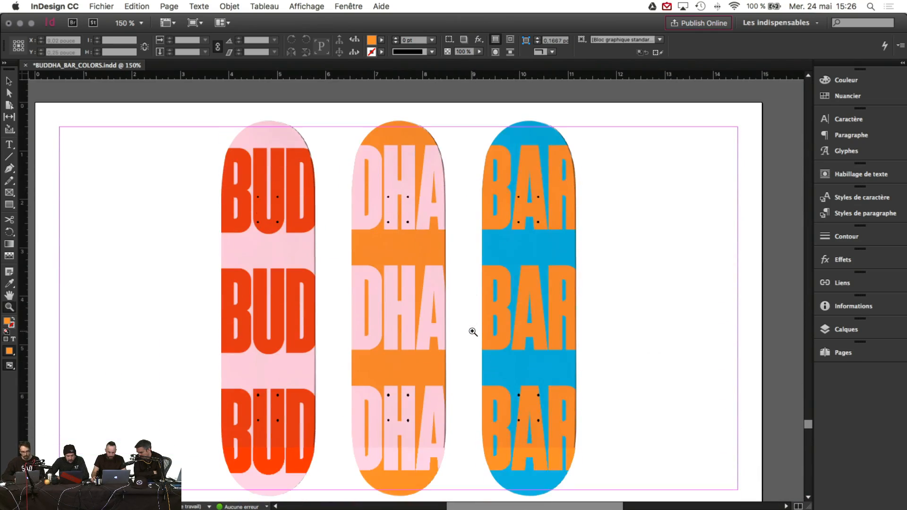
scroll(471, 331, "down", 12)
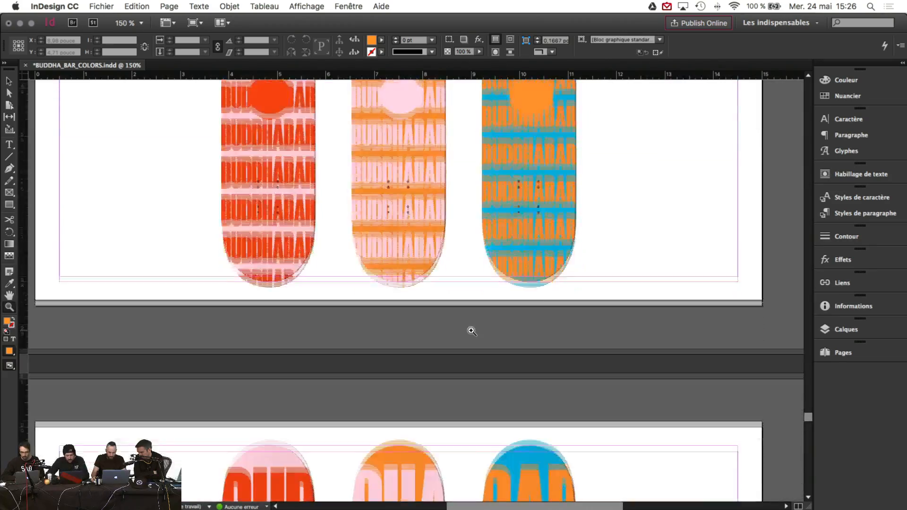
scroll(471, 330, "down", 10)
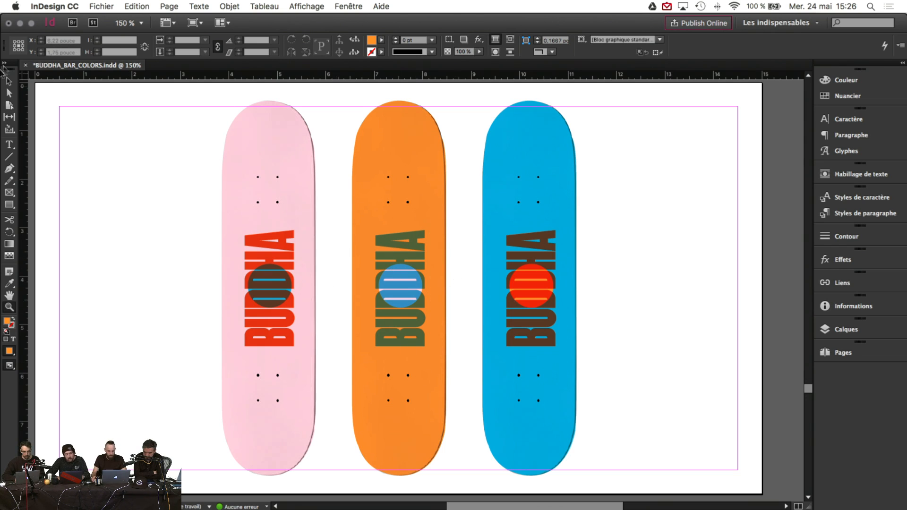
Step: Preview the skateboard page in Aperçu screen mode with the Selection tool, then restore the Behance window
left_click(9, 82)
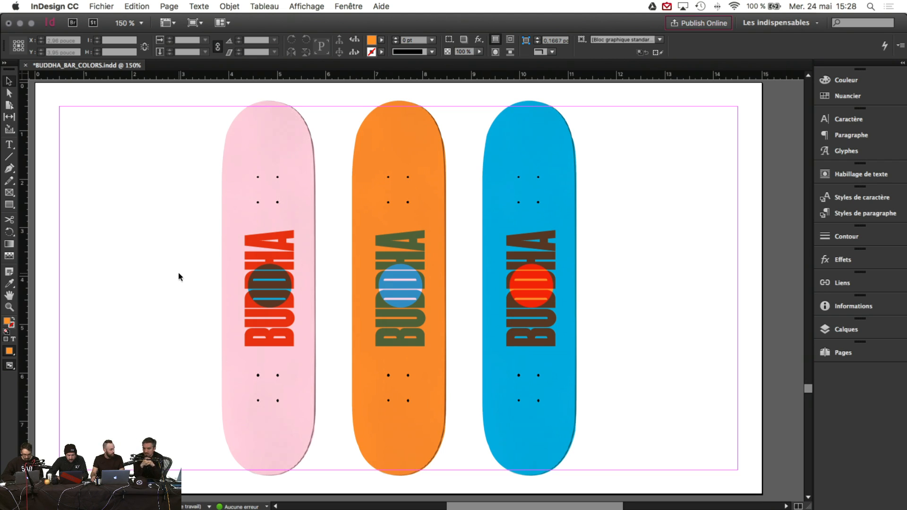
left_click(193, 23)
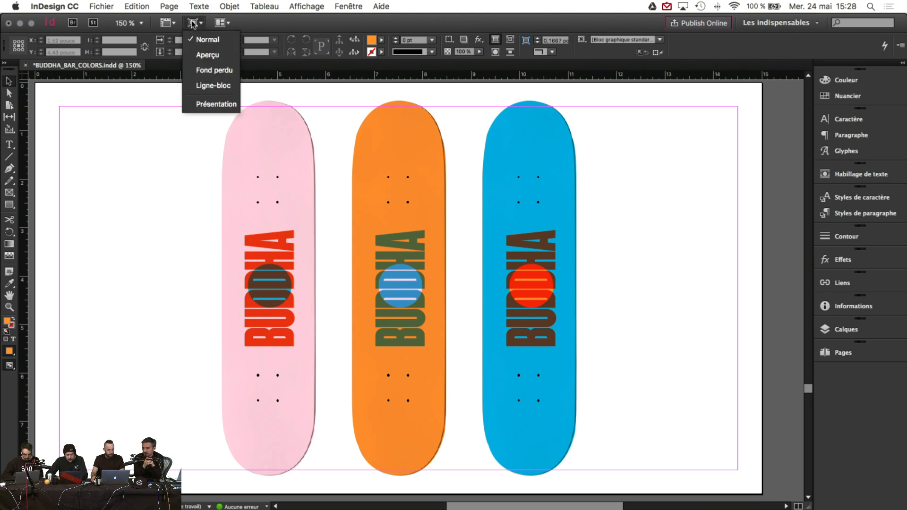
left_click(208, 55)
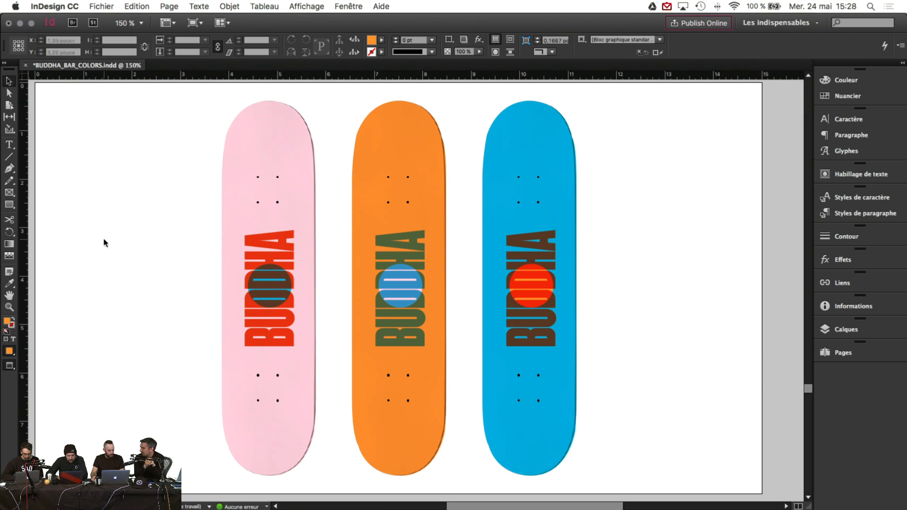
mouse_move(344, 494)
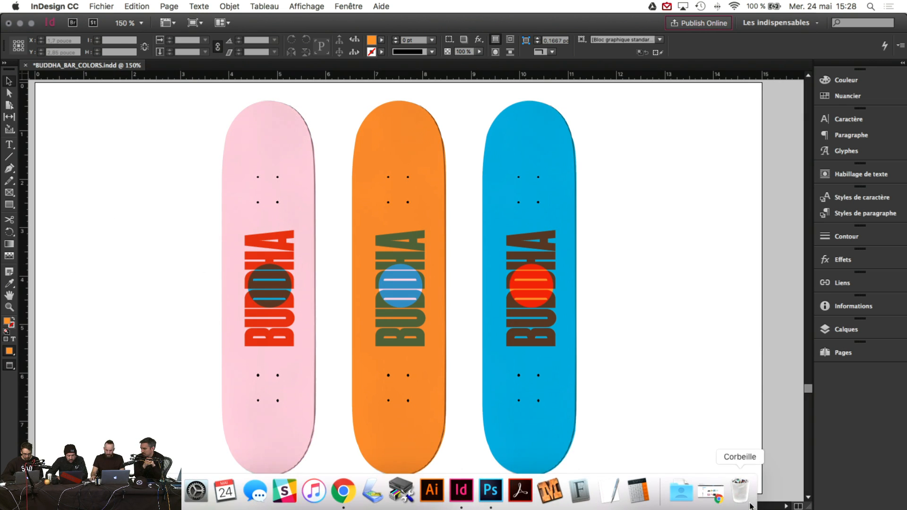
left_click(716, 500)
Step: Load the Atelier BangBang website from bookmarks in a new tab and follow its Instagram footer link
left_click(259, 22)
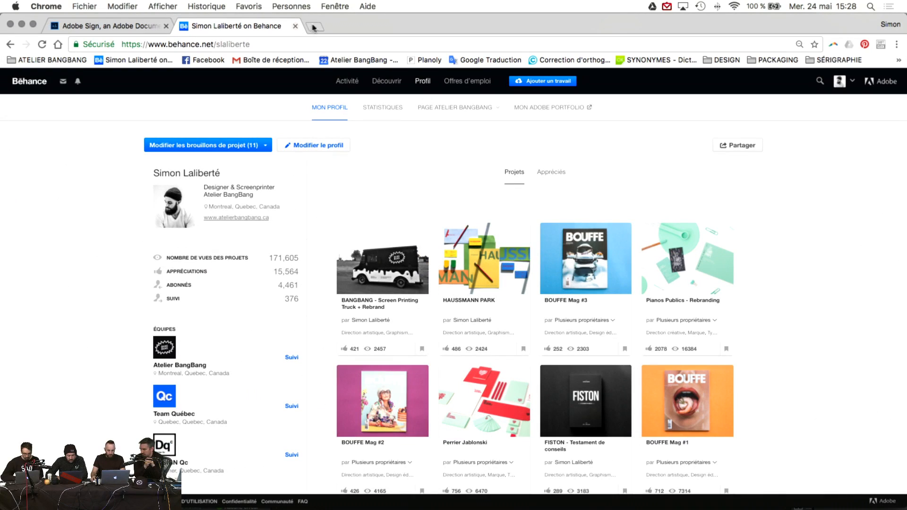
left_click(53, 59)
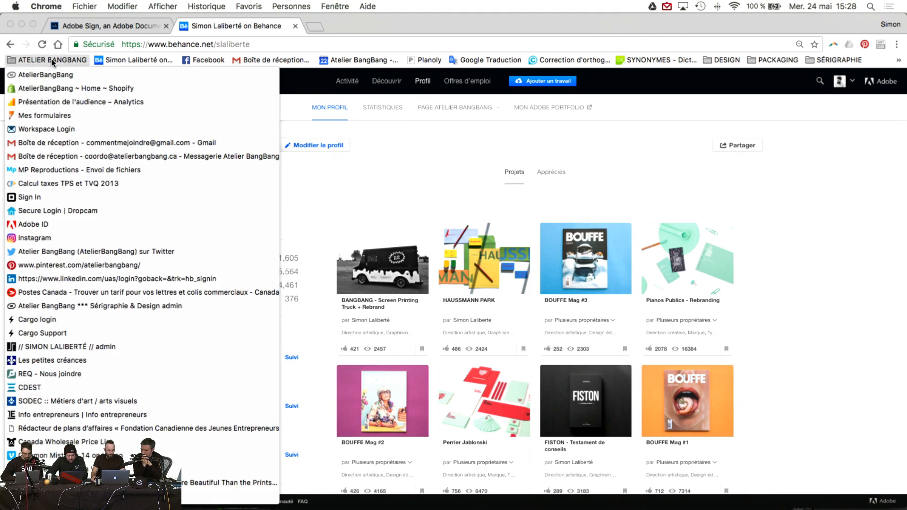
left_click(54, 62)
left_click(315, 29)
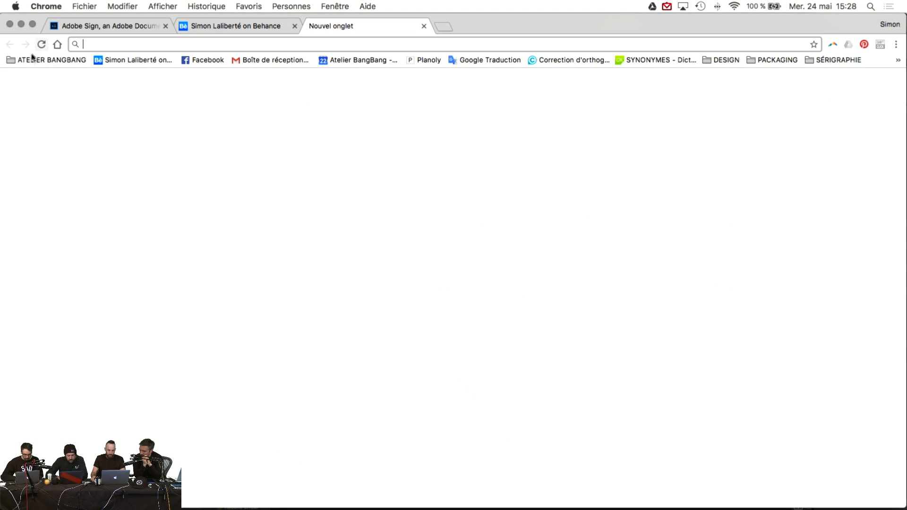
left_click(47, 60)
left_click(46, 75)
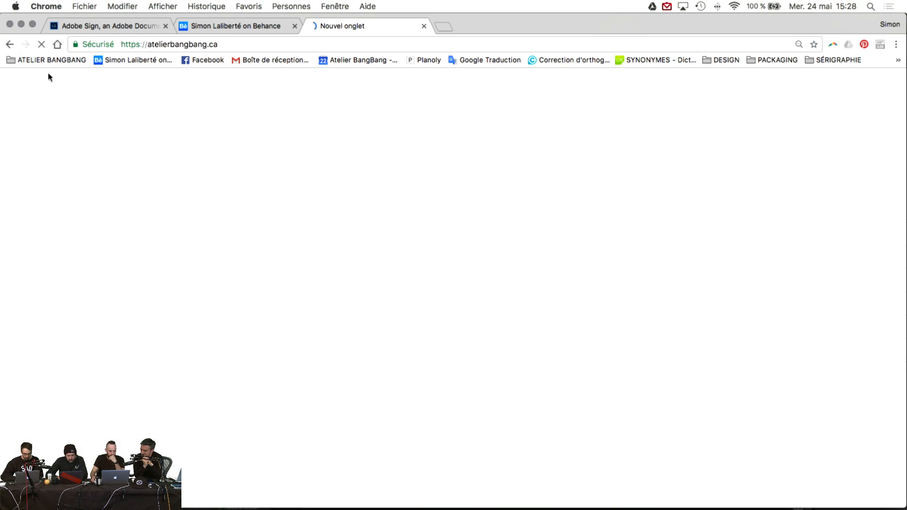
scroll(472, 283, "down", 15)
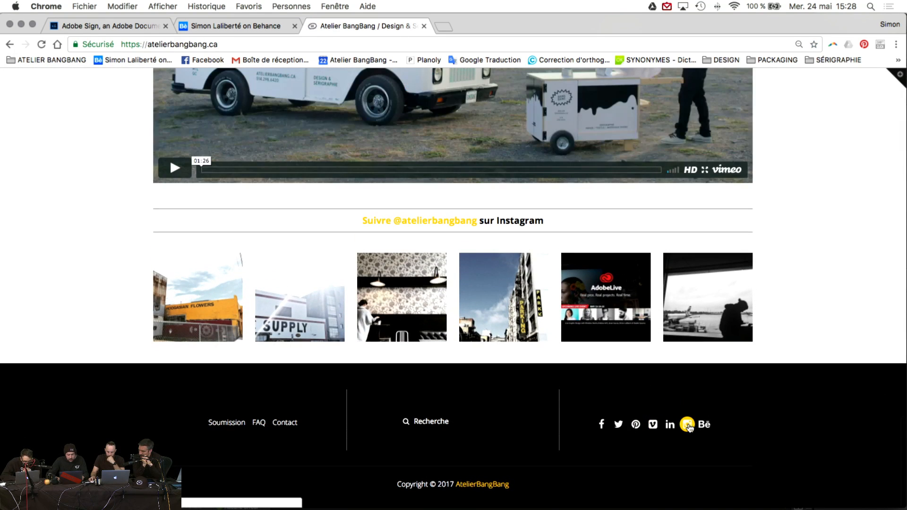
left_click(687, 425)
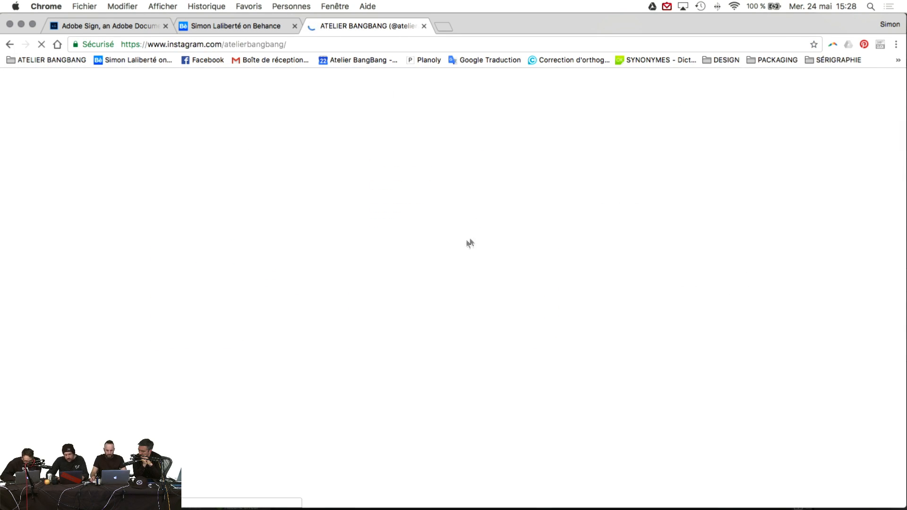
Step: Load more posts on the Atelier BangBang profile and view the woven tape-labels post
scroll(473, 236, "down", 10)
scroll(472, 330, "up", 1)
left_click(486, 420)
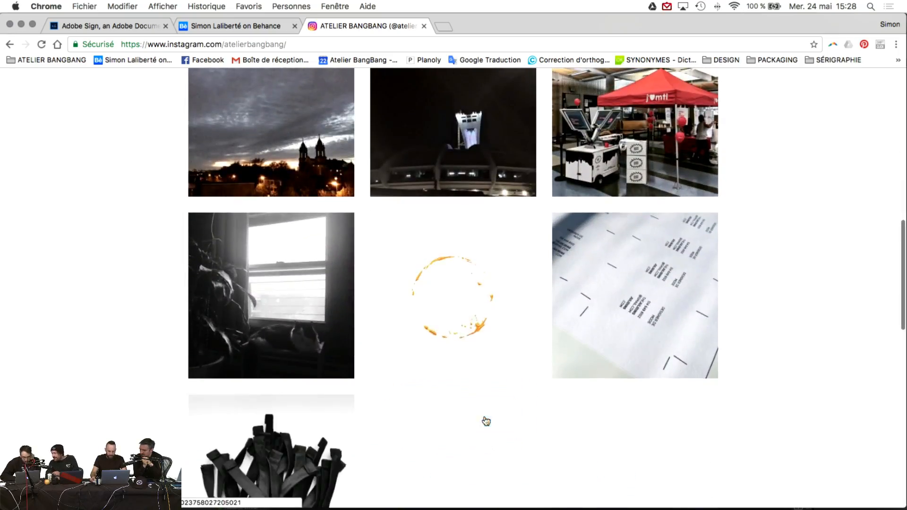
scroll(486, 421, "down", 10)
scroll(500, 406, "down", 15)
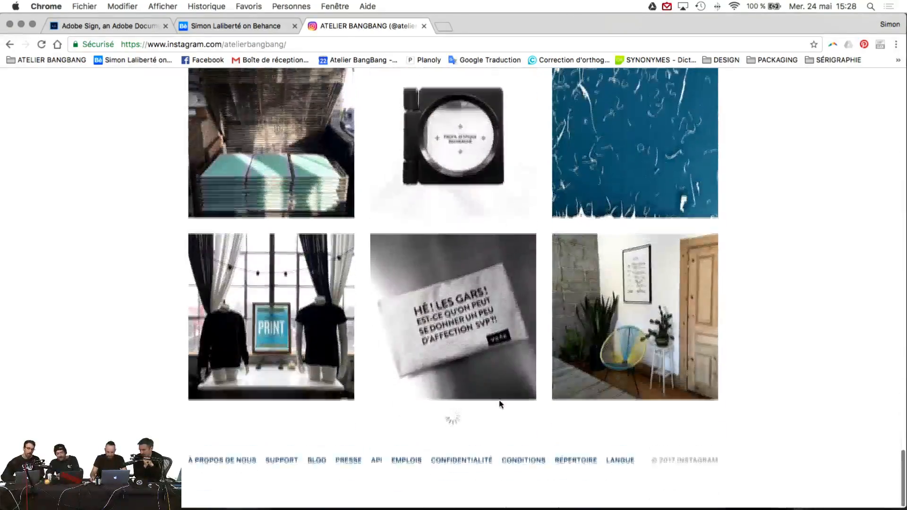
scroll(501, 405, "down", 15)
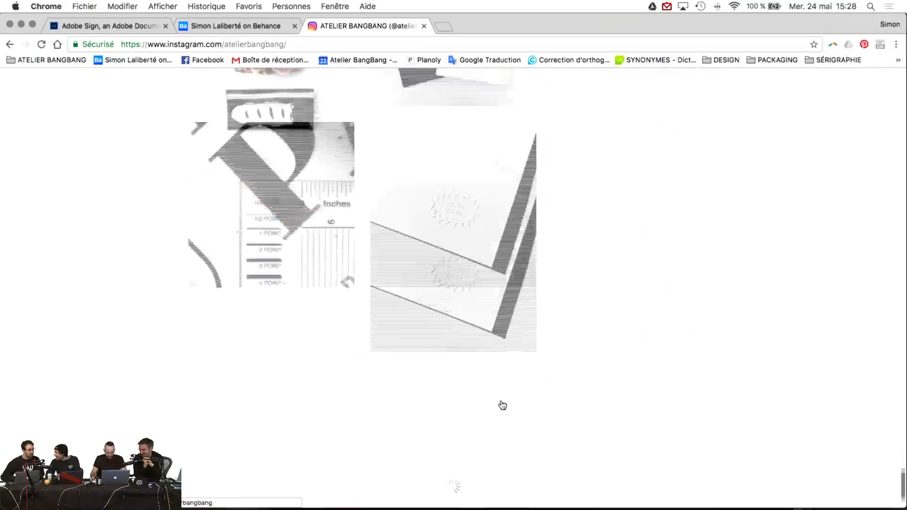
scroll(502, 405, "down", 15)
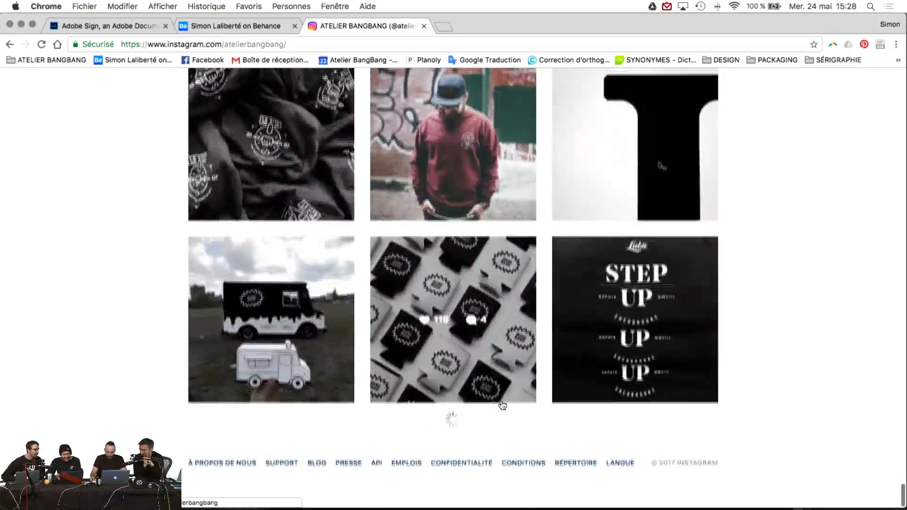
scroll(502, 406, "down", 15)
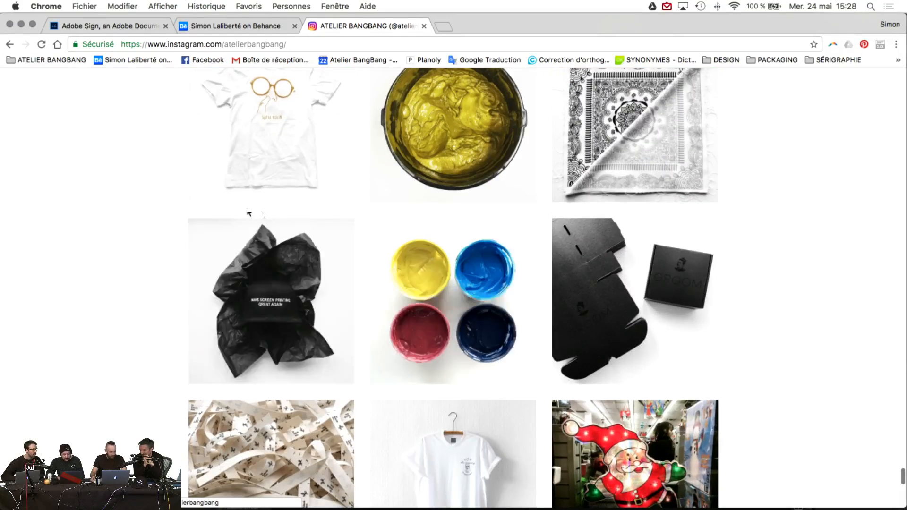
scroll(573, 155, "down", 3)
scroll(646, 209, "down", 3)
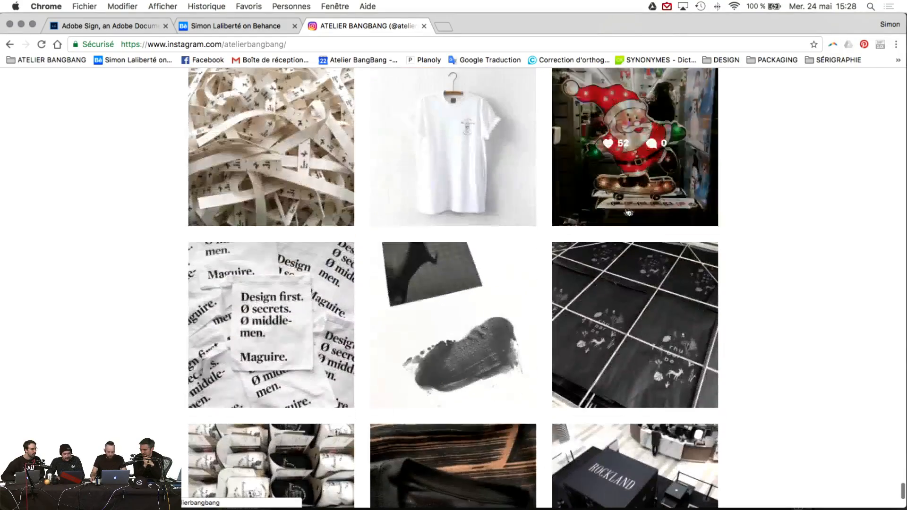
scroll(255, 237, "up", 2)
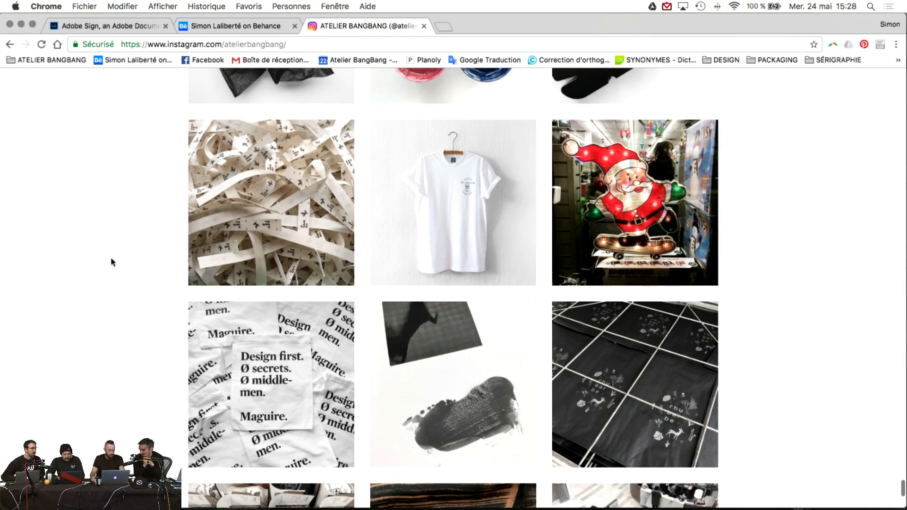
left_click(277, 161)
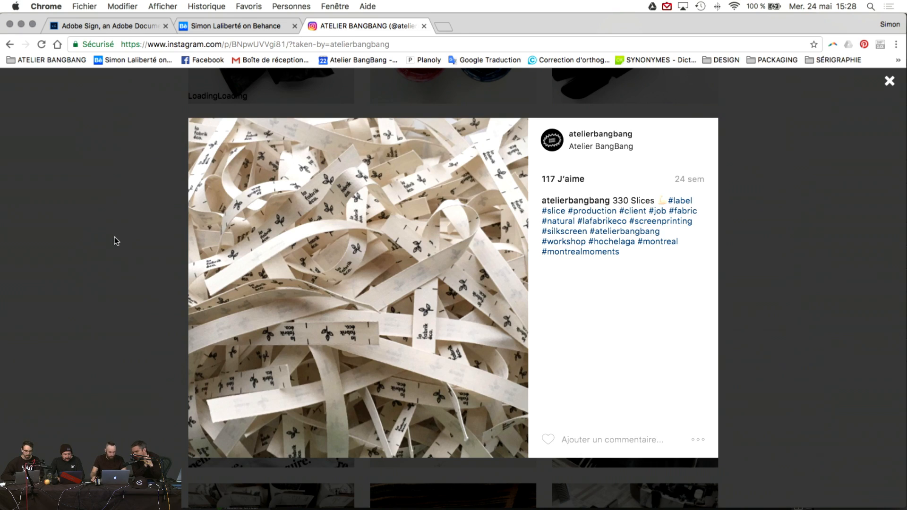
left_click(88, 247)
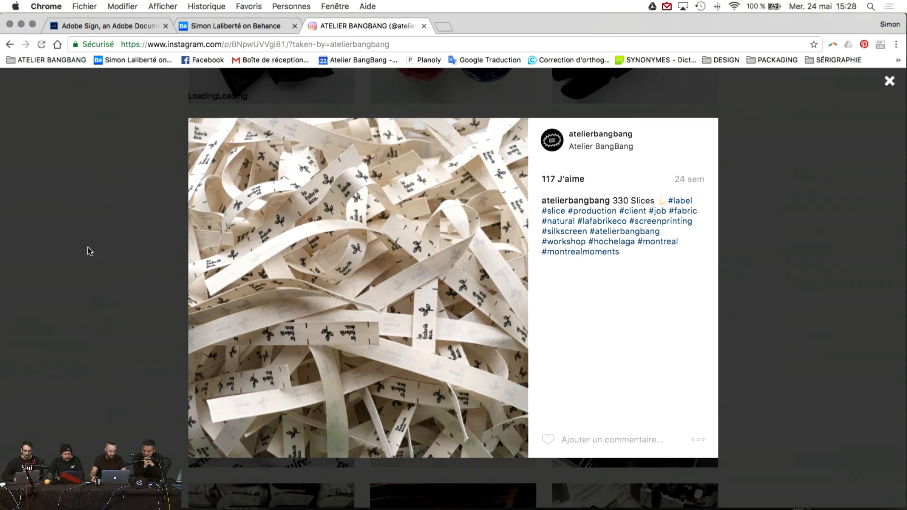
Step: View the Rockland Shopping Centre top-view post and return to the profile grid
scroll(521, 212, "down", 3)
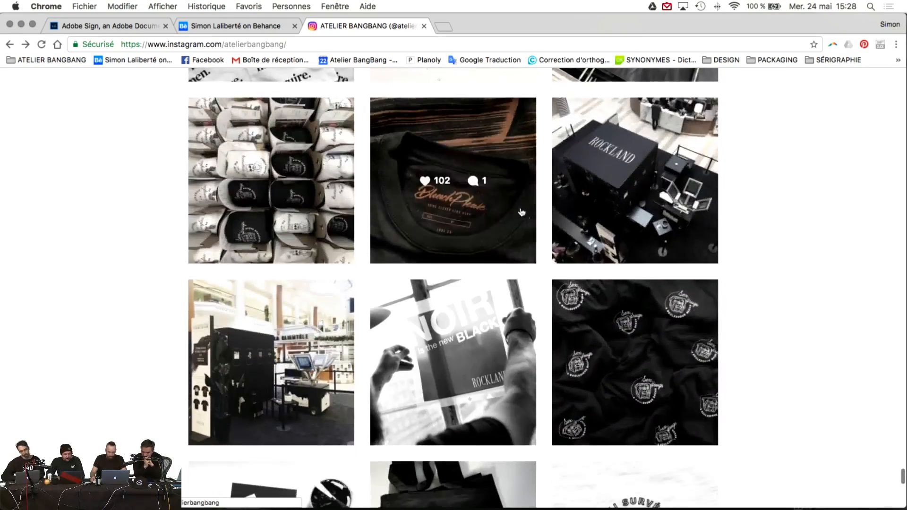
scroll(521, 212, "down", 4)
scroll(590, 189, "up", 4)
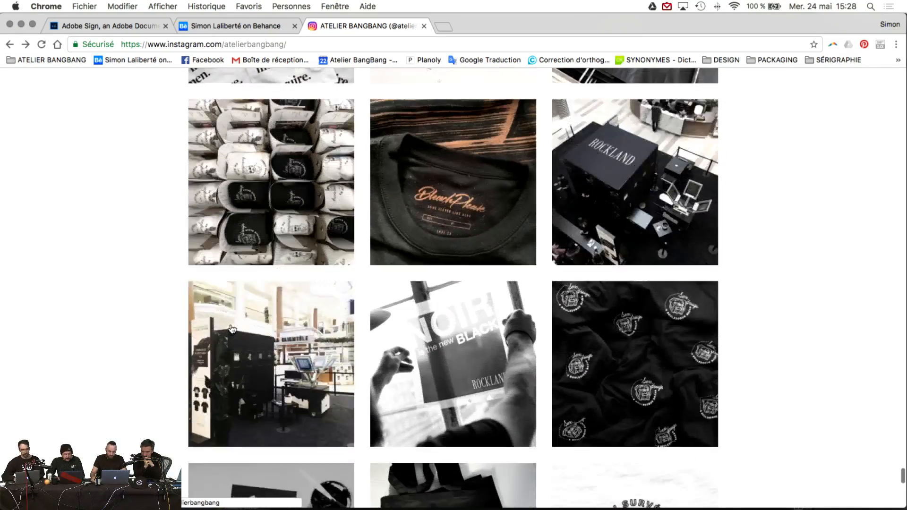
left_click(615, 168)
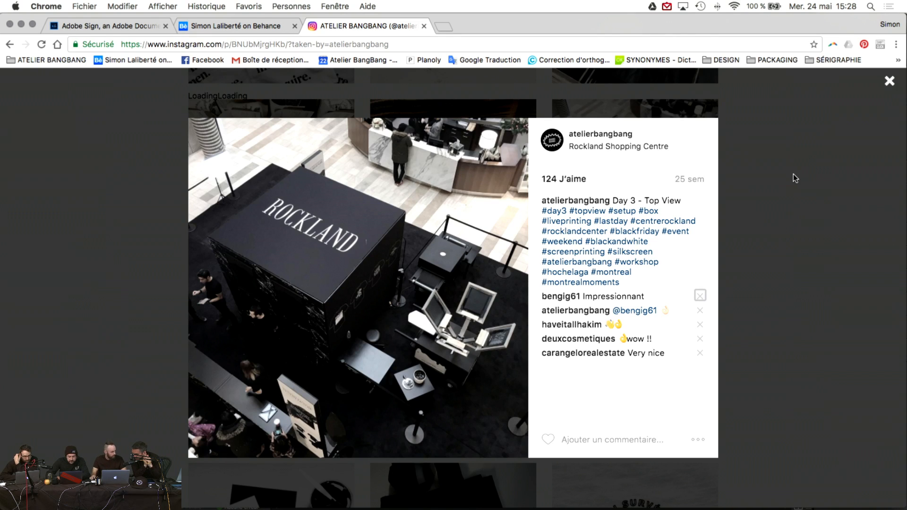
left_click(781, 234)
Step: Scroll far down the grid to older posts like the fireworks and skateboard workshop photos
scroll(783, 242, "down", 12)
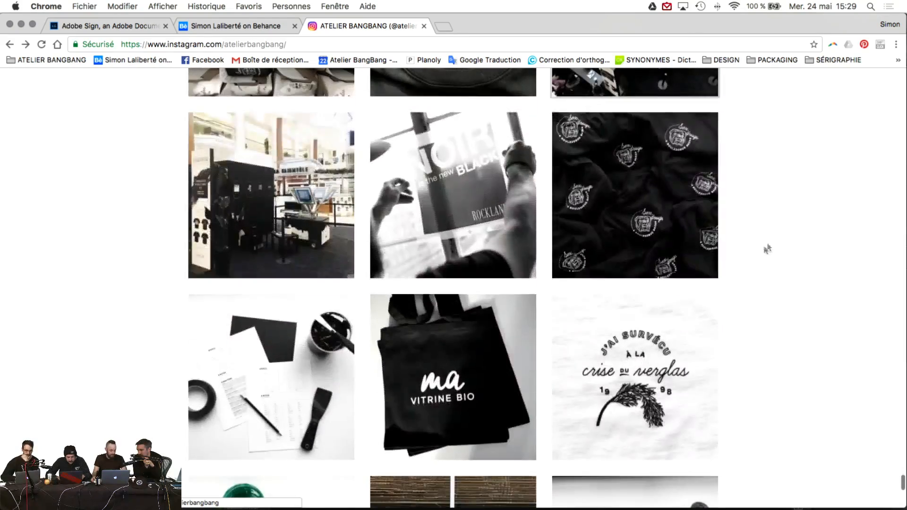
scroll(756, 250, "down", 7)
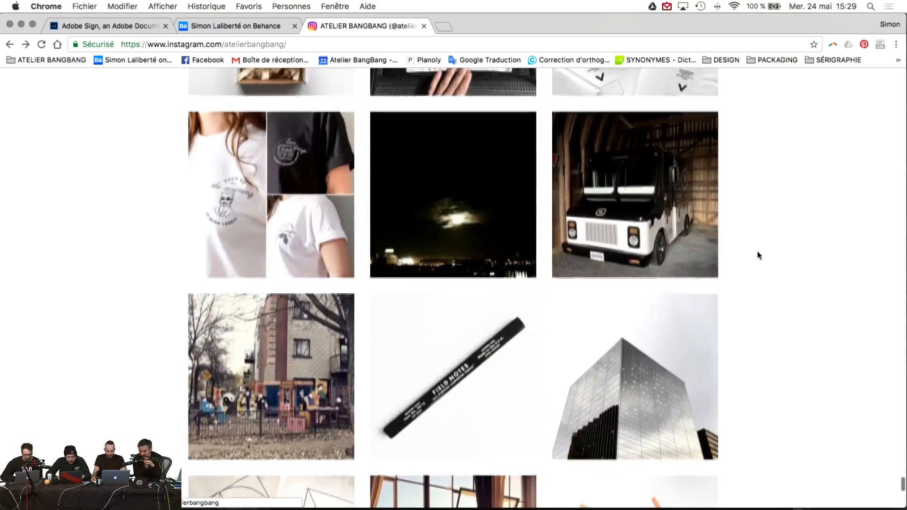
scroll(747, 259, "down", 5)
scroll(797, 255, "down", 15)
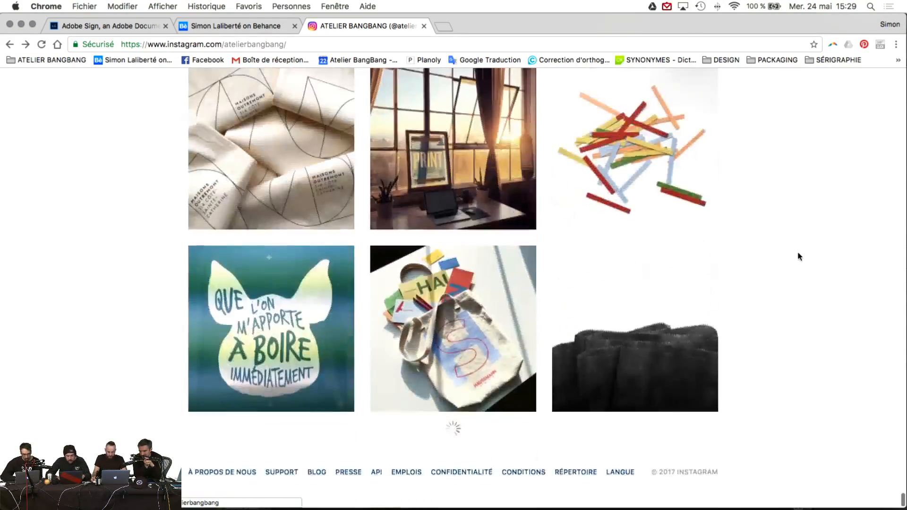
scroll(797, 256, "down", 15)
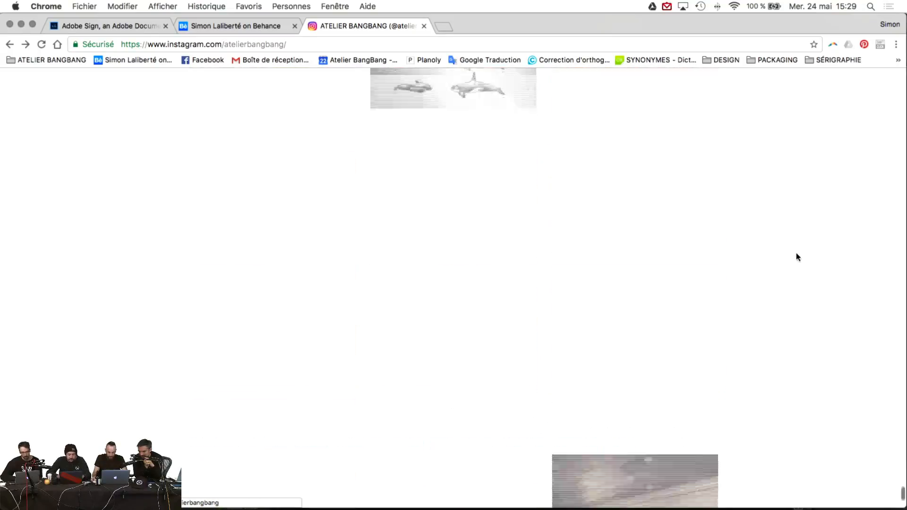
scroll(795, 253, "down", 15)
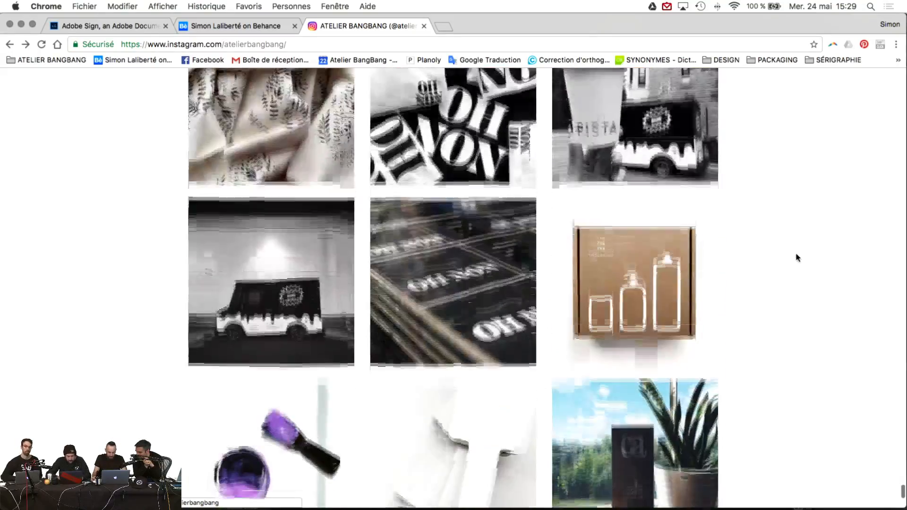
scroll(797, 258, "down", 15)
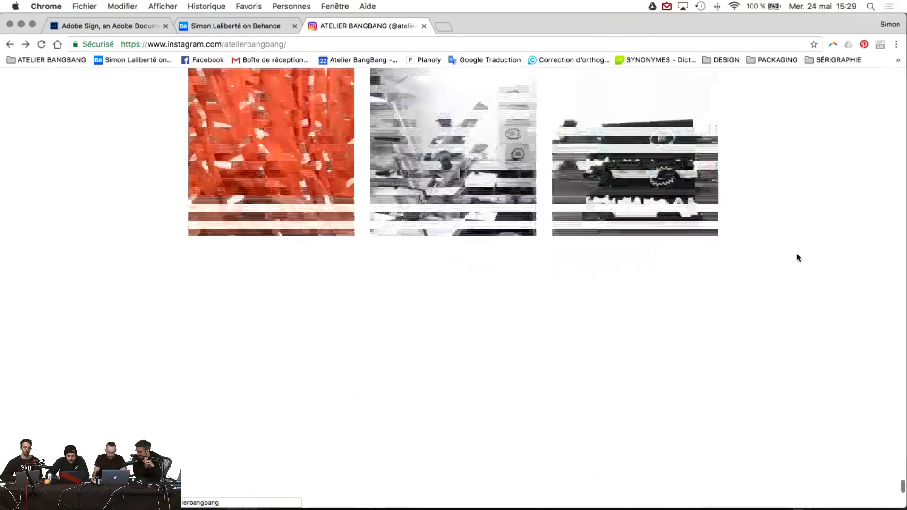
scroll(797, 257, "down", 15)
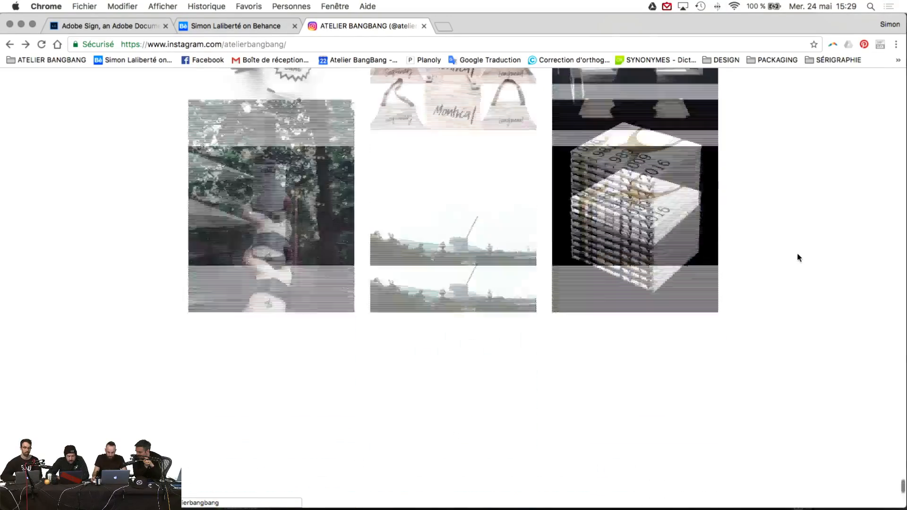
scroll(797, 258, "down", 15)
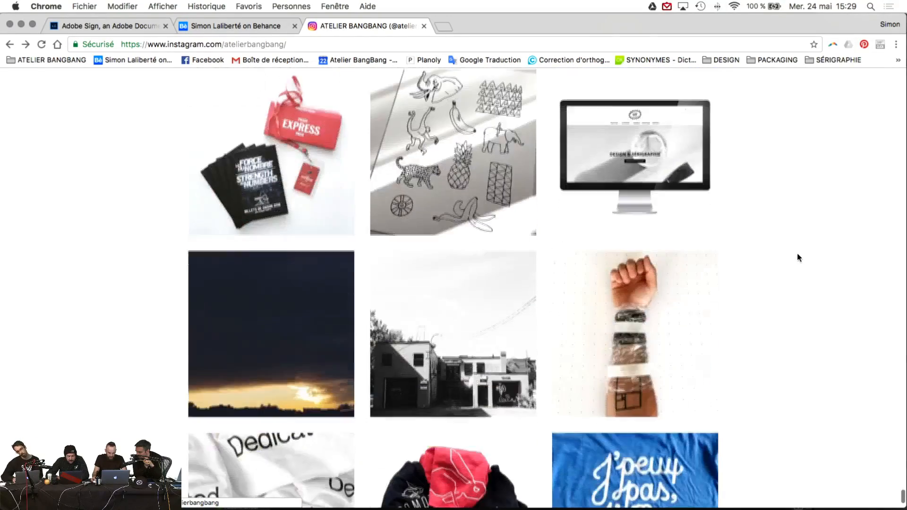
scroll(797, 258, "down", 15)
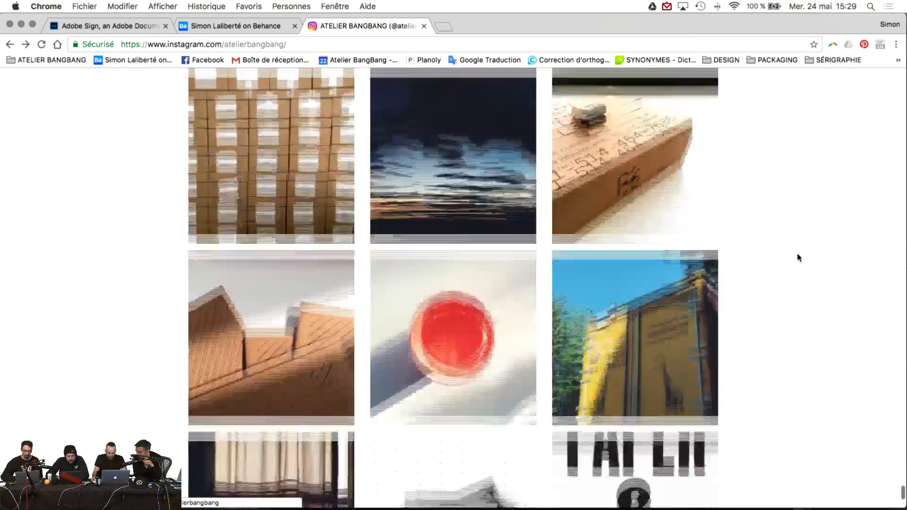
scroll(797, 258, "down", 15)
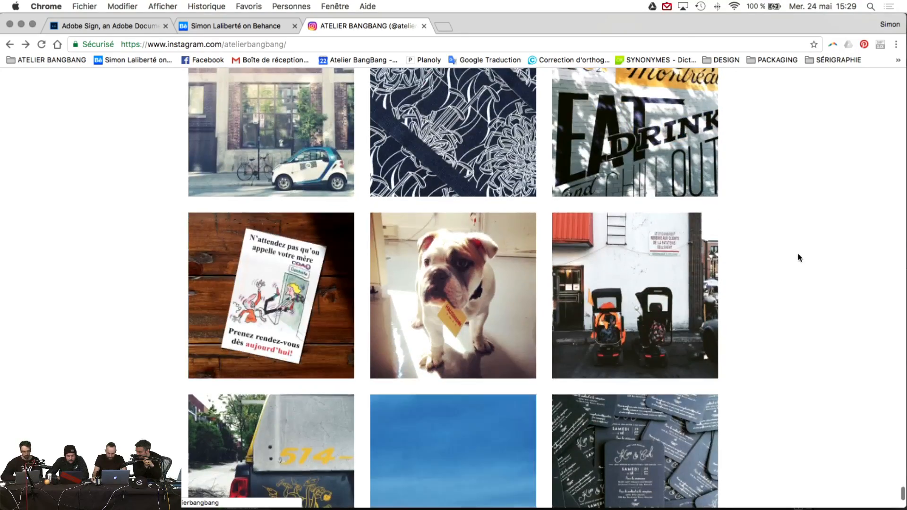
scroll(797, 257, "down", 15)
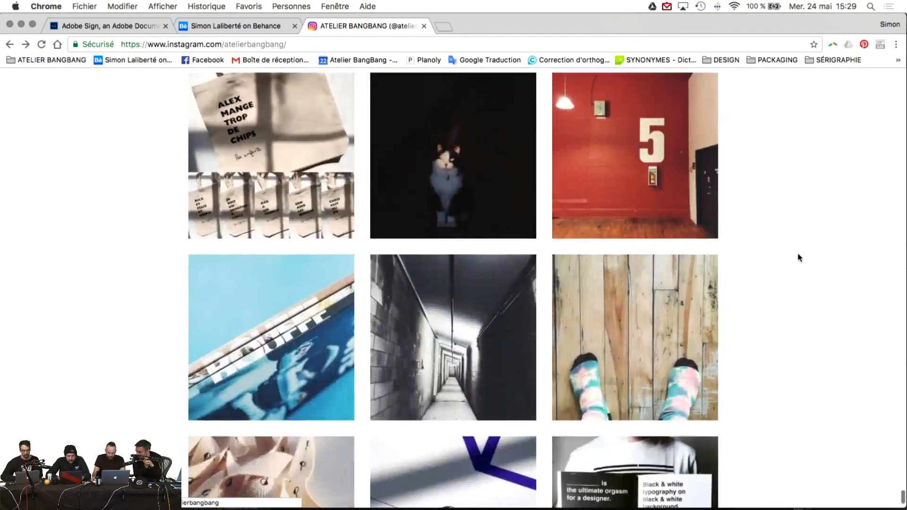
scroll(797, 257, "down", 15)
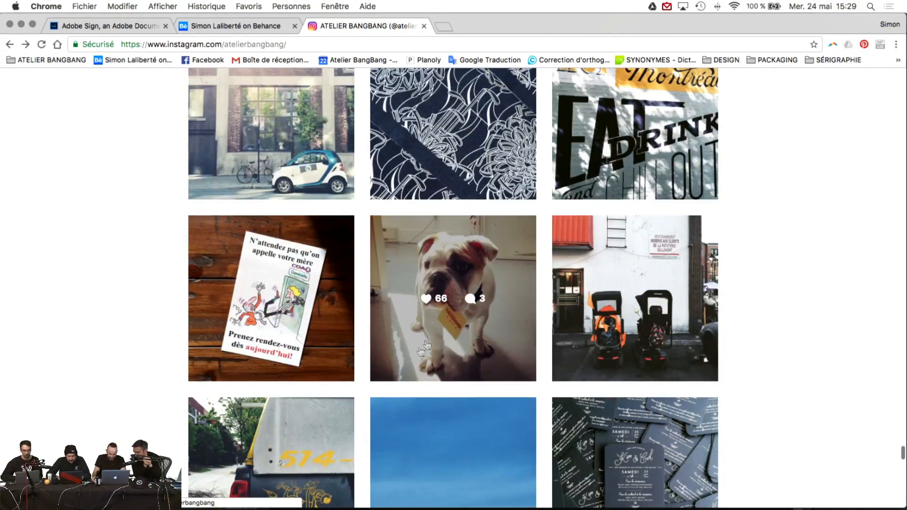
scroll(755, 328, "down", 15)
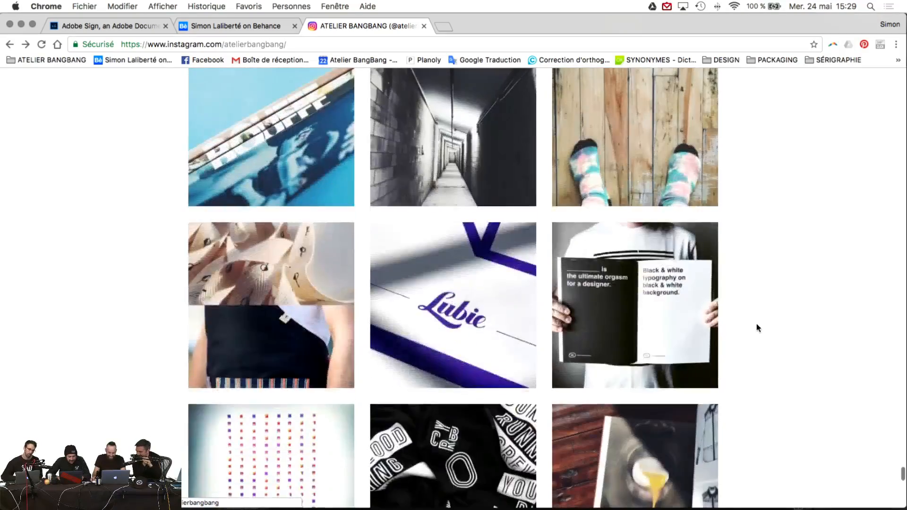
scroll(757, 327, "down", 15)
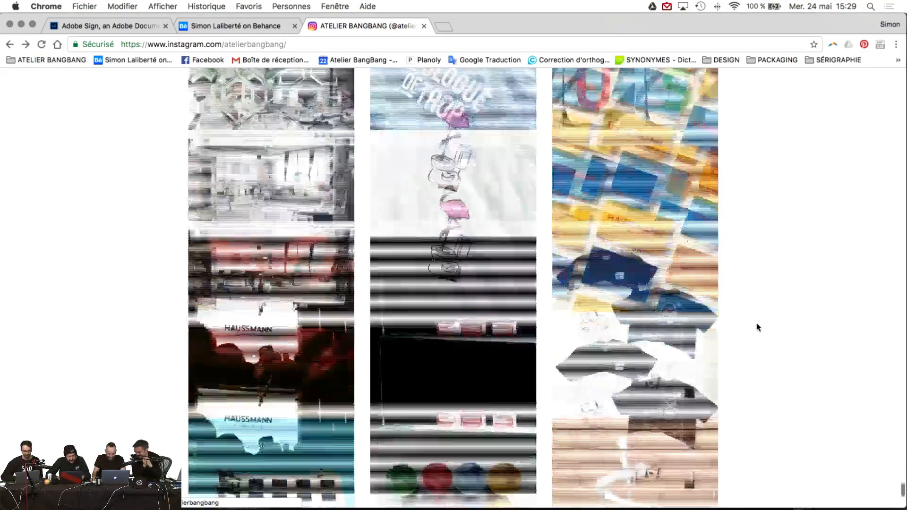
scroll(757, 327, "up", 6)
scroll(261, 323, "down", 20)
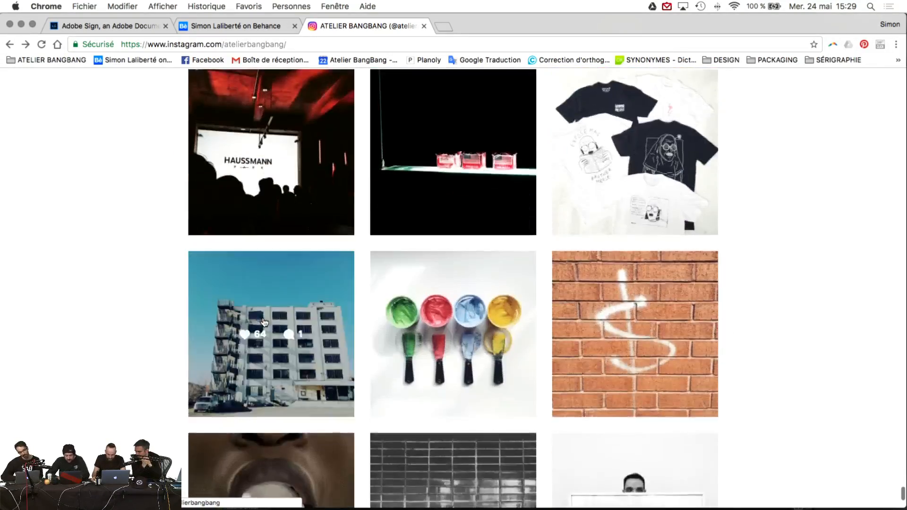
scroll(122, 264, "down", 15)
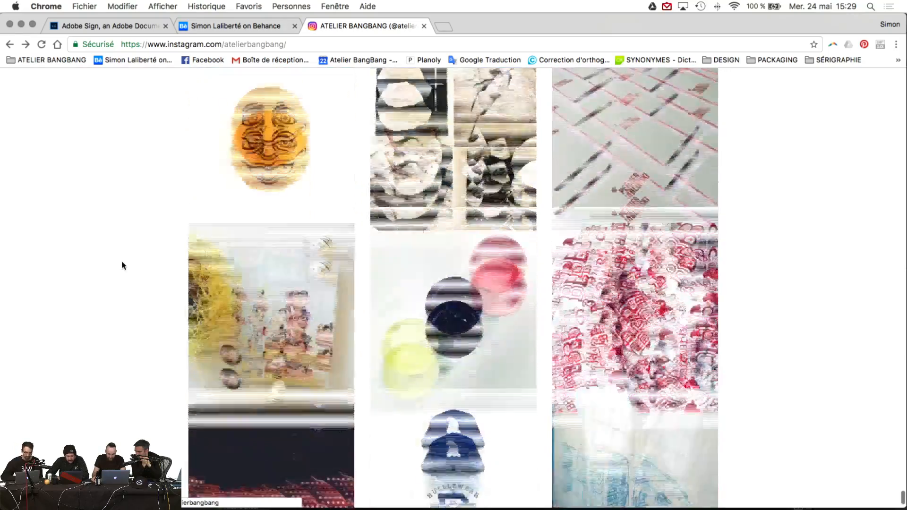
scroll(125, 265, "down", 9)
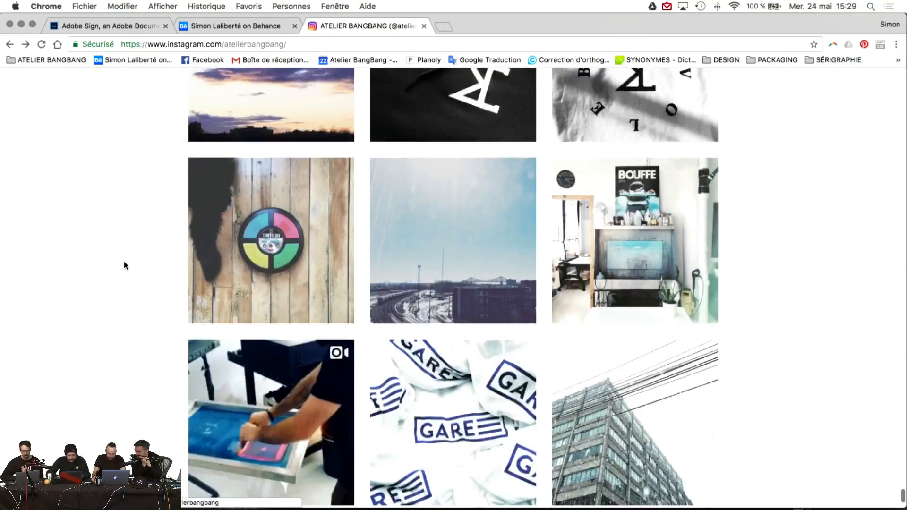
scroll(125, 265, "up", 6)
scroll(125, 266, "down", 12)
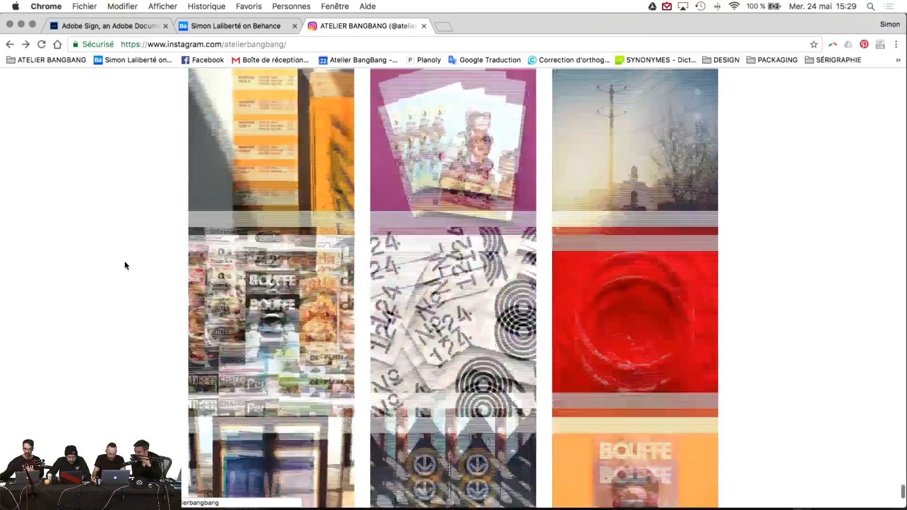
scroll(127, 266, "down", 15)
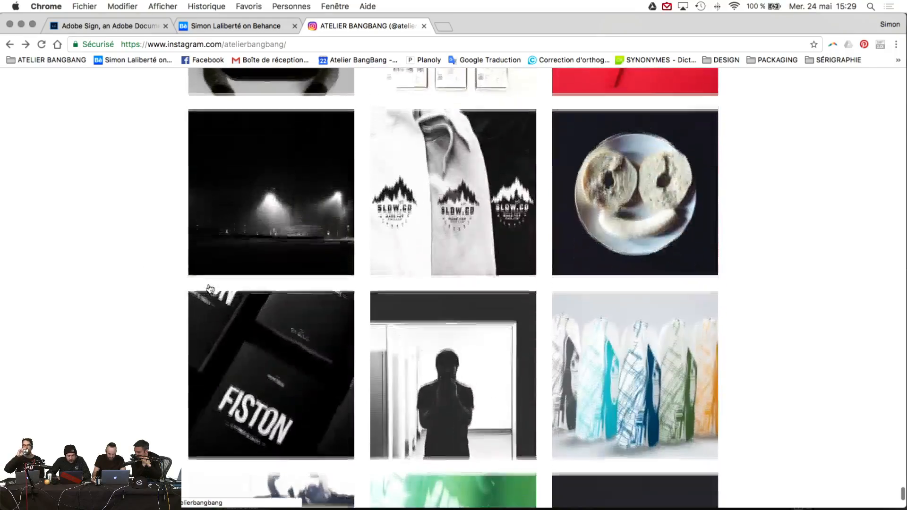
scroll(210, 288, "up", 5)
scroll(210, 289, "down", 15)
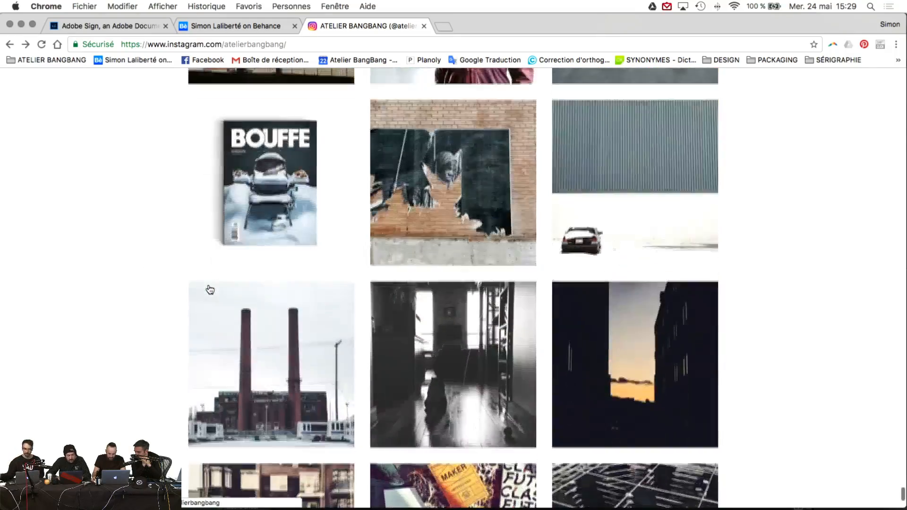
scroll(210, 289, "down", 10)
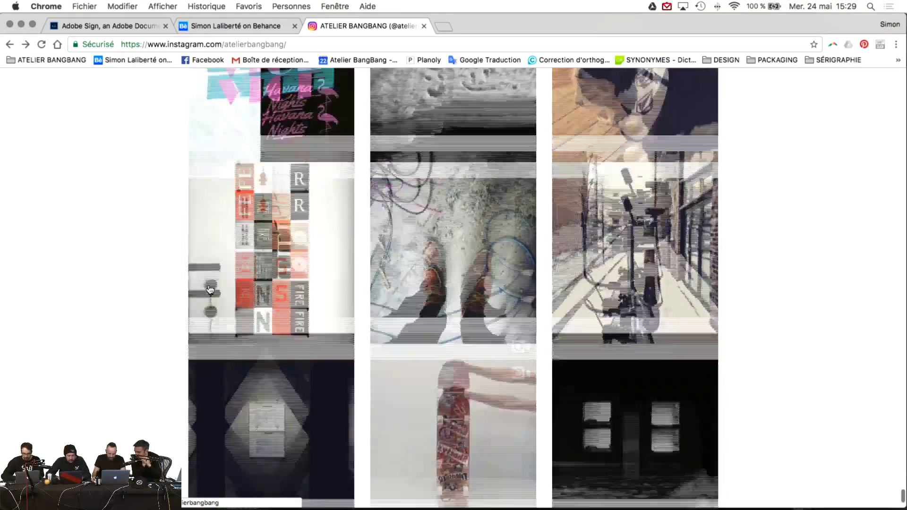
scroll(210, 289, "up", 5)
scroll(211, 289, "down", 8)
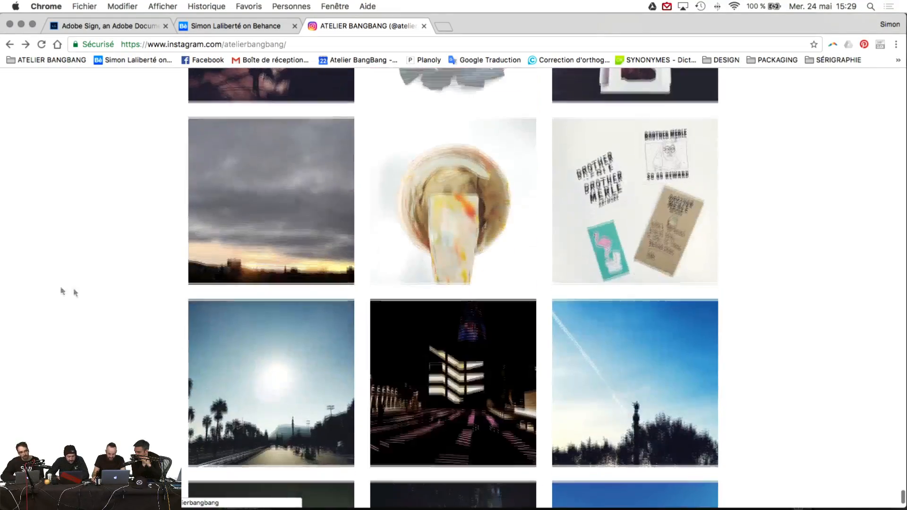
scroll(26, 280, "down", 10)
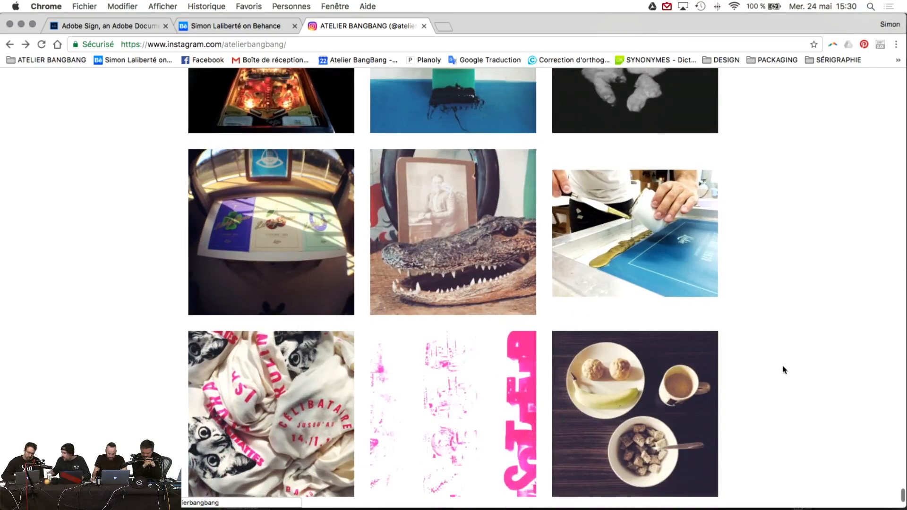
scroll(784, 370, "down", 15)
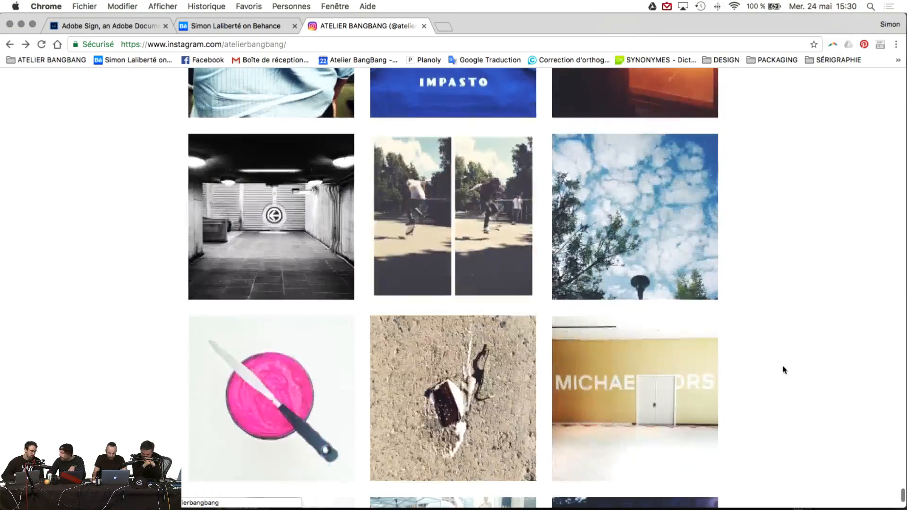
scroll(784, 370, "down", 15)
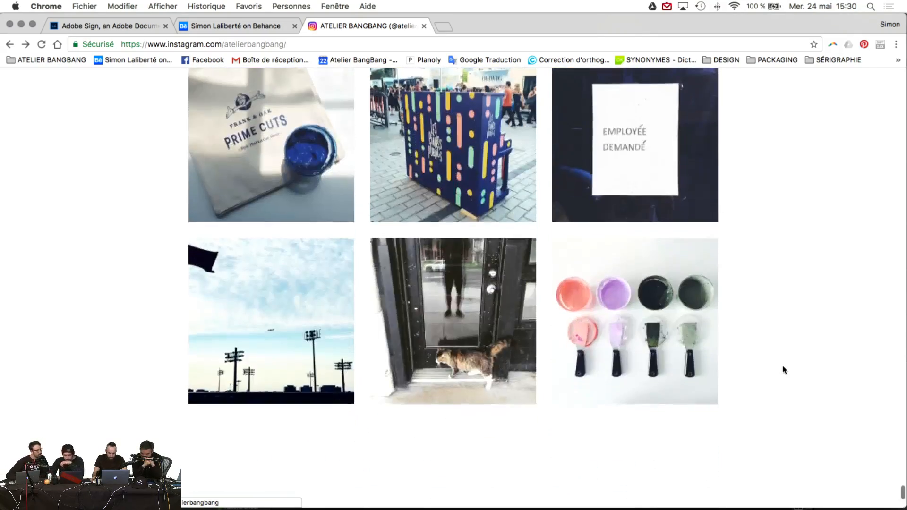
scroll(784, 370, "down", 15)
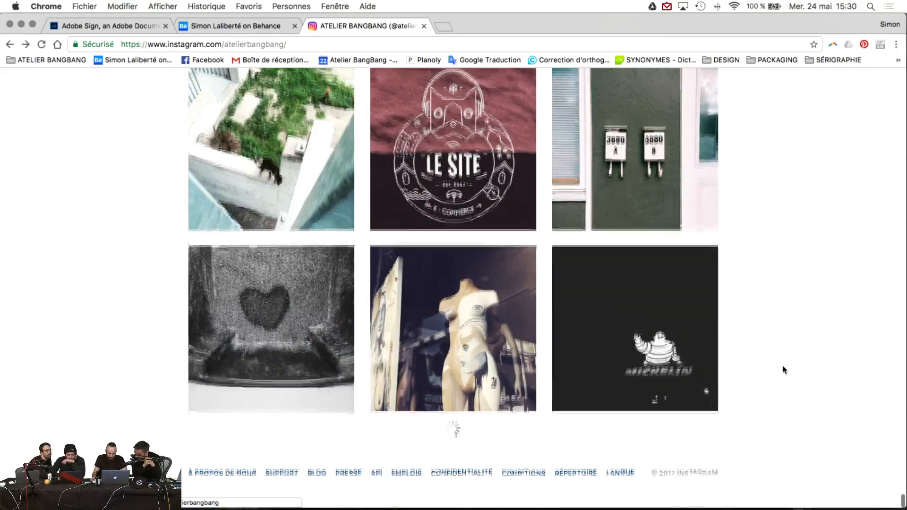
scroll(784, 370, "down", 10)
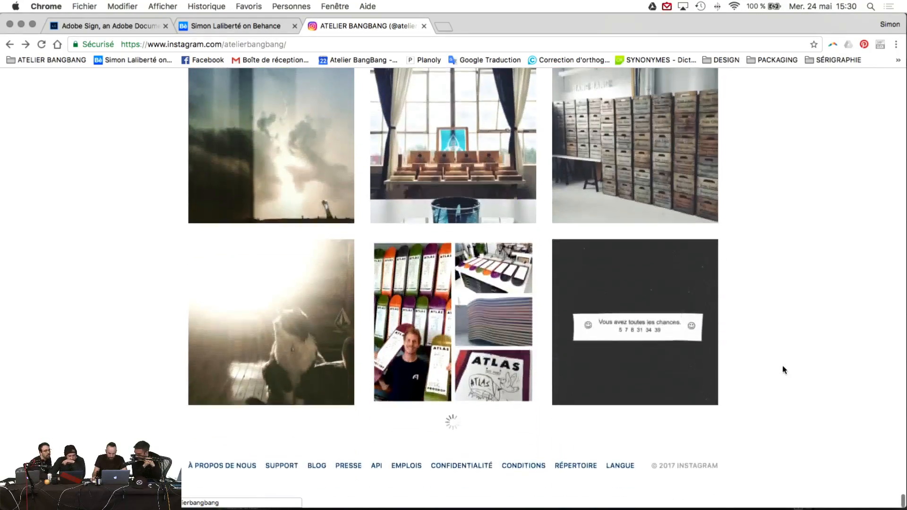
scroll(423, 291, "down", 12)
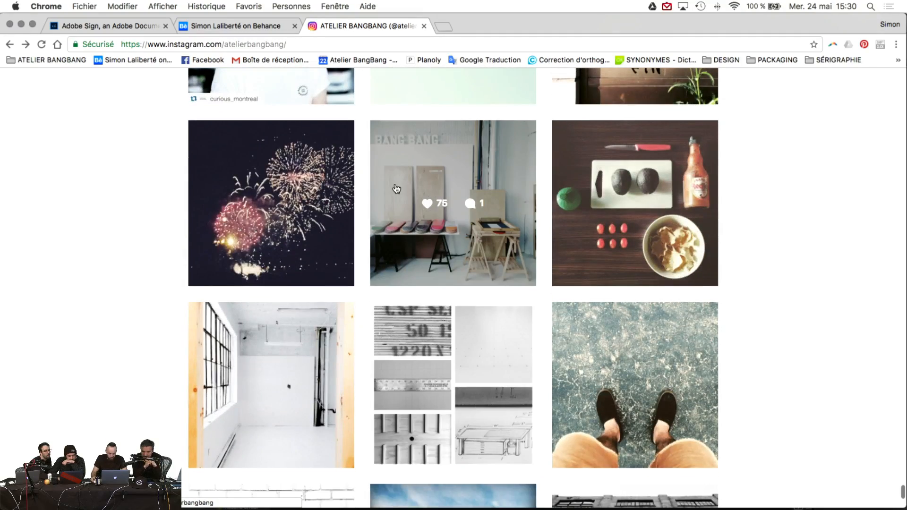
Step: View the skateboard workshop post and close it back to the grid
left_click(397, 189)
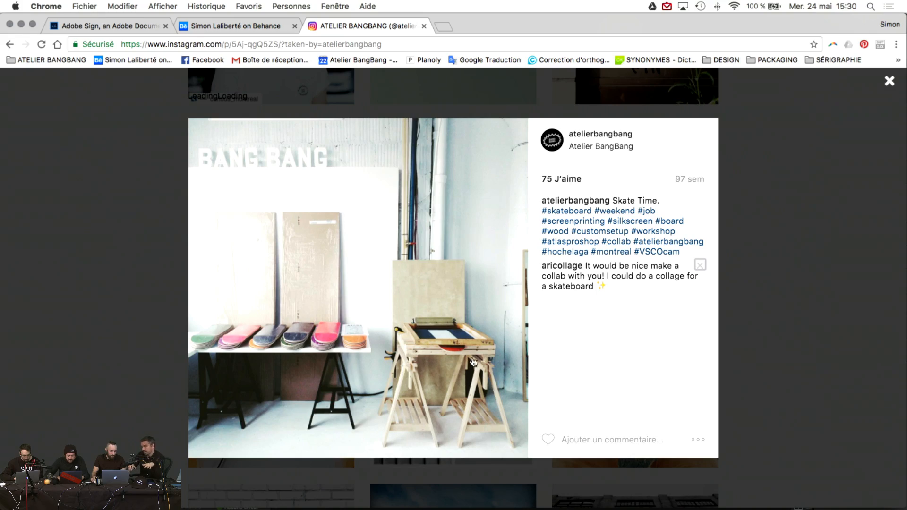
scroll(526, 339, "down", 1)
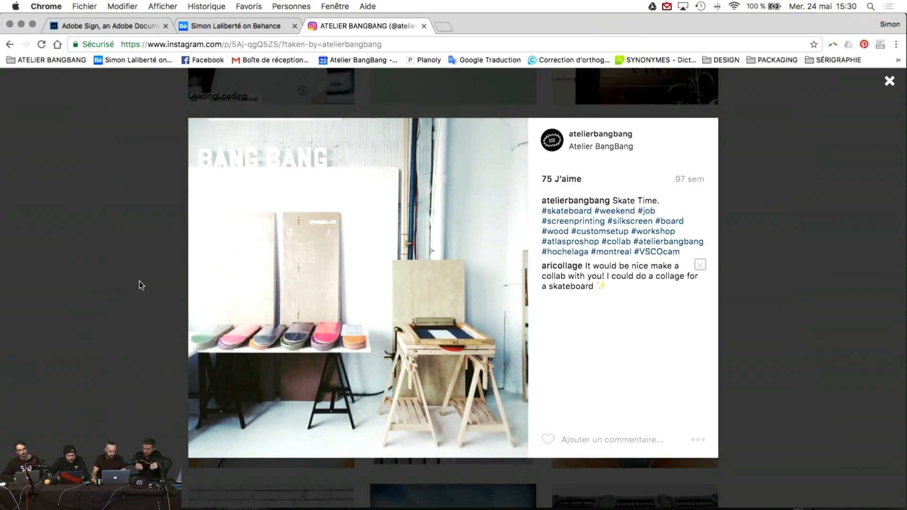
left_click(137, 283)
Step: View the 'New Setup' post of a skateboard deck on a wooden frame, then close it
scroll(427, 317, "down", 10)
scroll(428, 315, "down", 10)
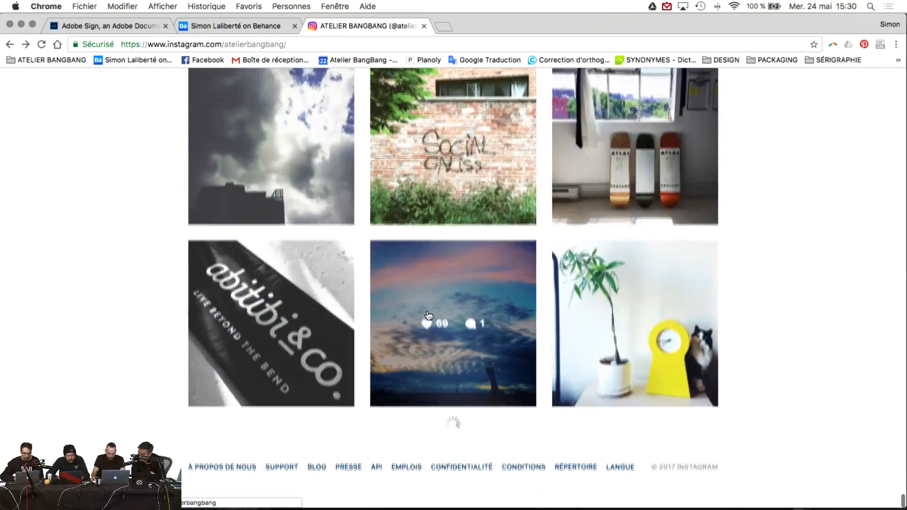
scroll(568, 246, "down", 15)
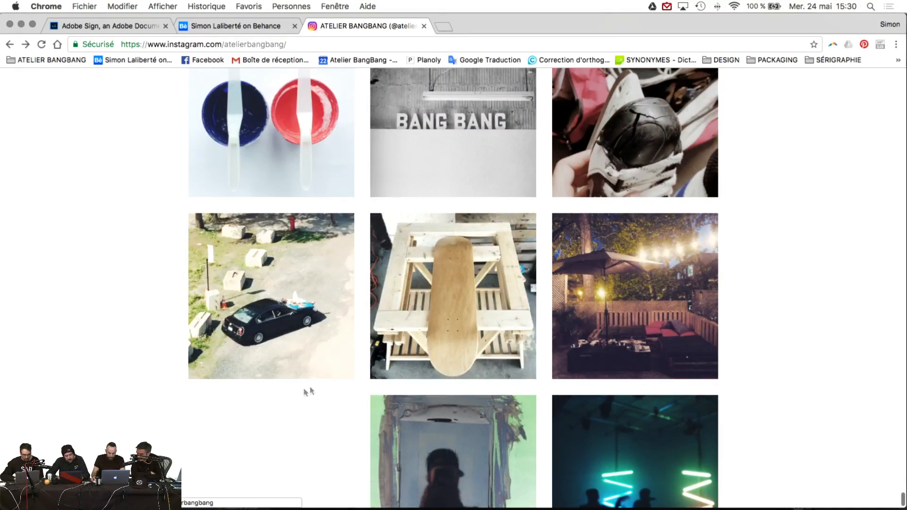
left_click(460, 351)
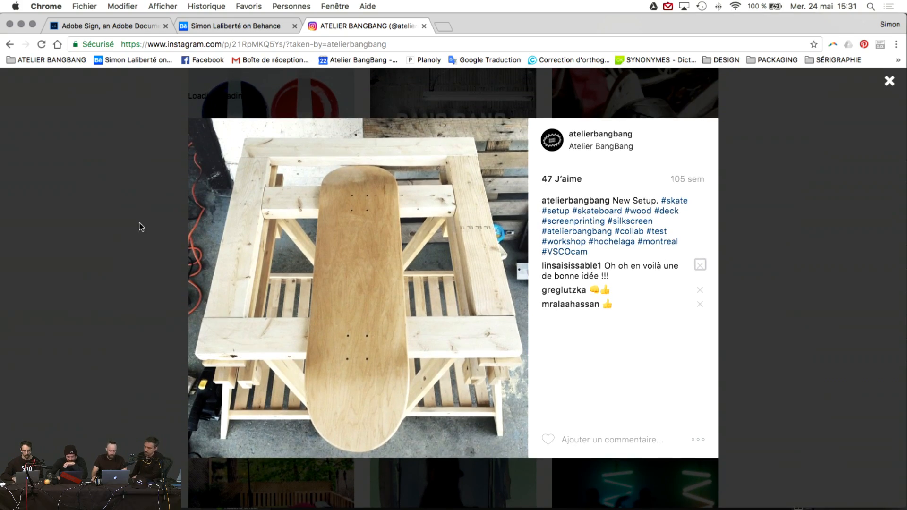
left_click(85, 233)
scroll(85, 234, "down", 8)
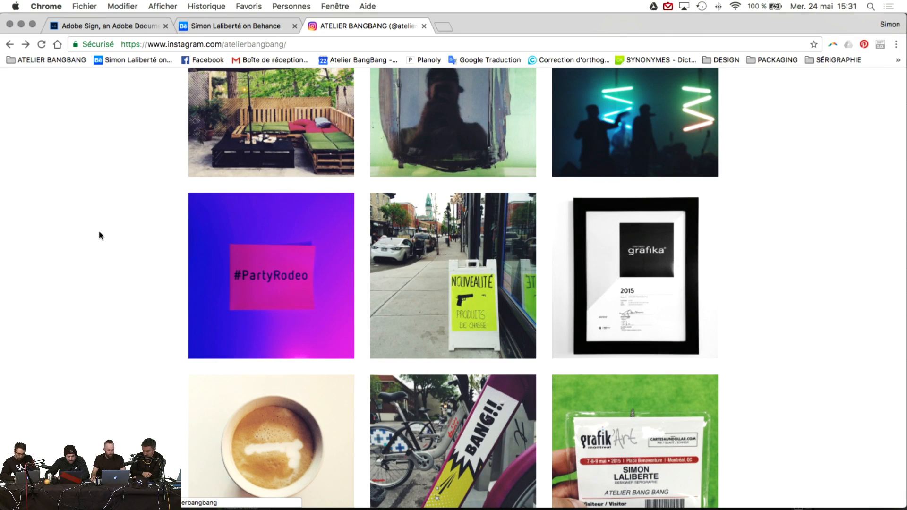
Step: Scroll deep down the Atelier BangBang grid into the oldest posts
scroll(93, 230, "down", 7)
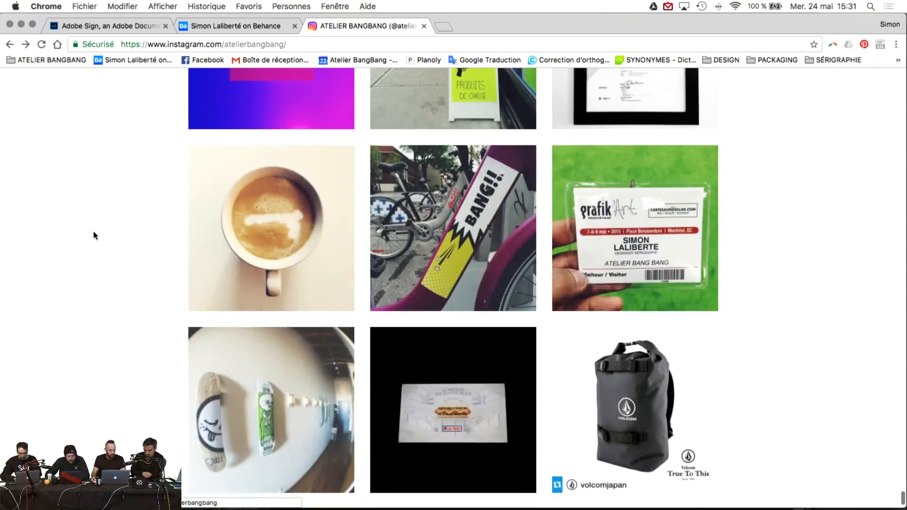
scroll(86, 241, "down", 7)
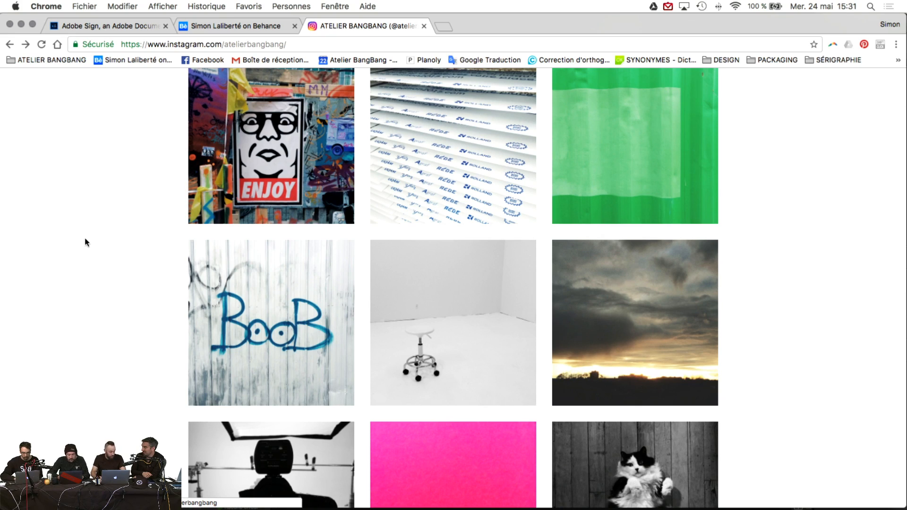
scroll(85, 242, "down", 10)
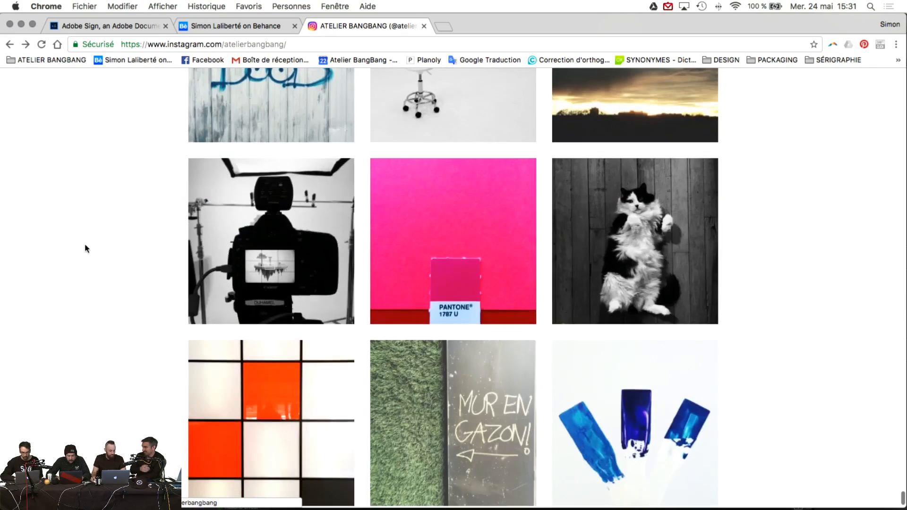
scroll(83, 249, "down", 6)
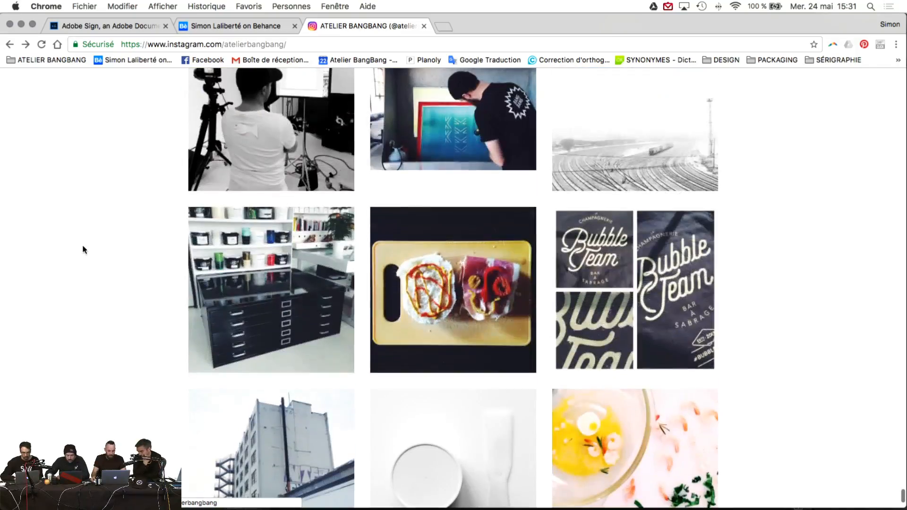
scroll(101, 251, "down", 3)
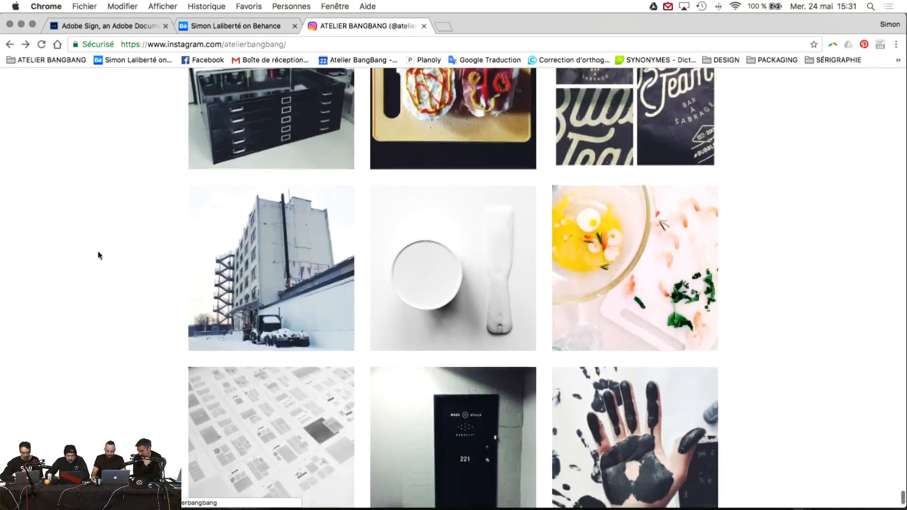
scroll(127, 245, "down", 10)
scroll(129, 246, "down", 15)
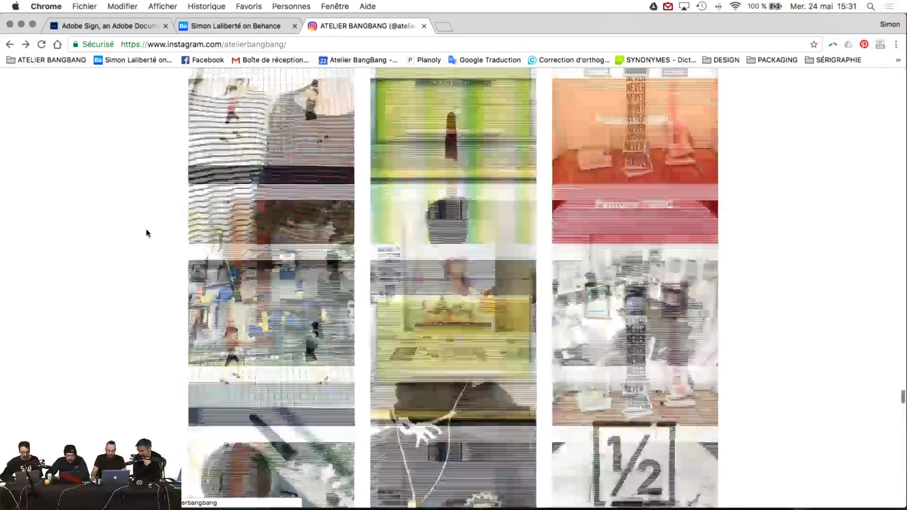
scroll(146, 233, "down", 15)
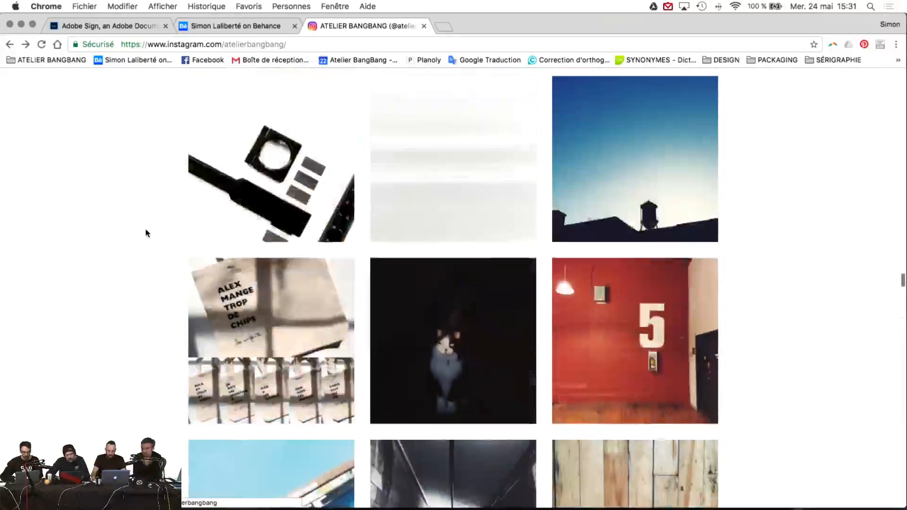
scroll(145, 233, "down", 20)
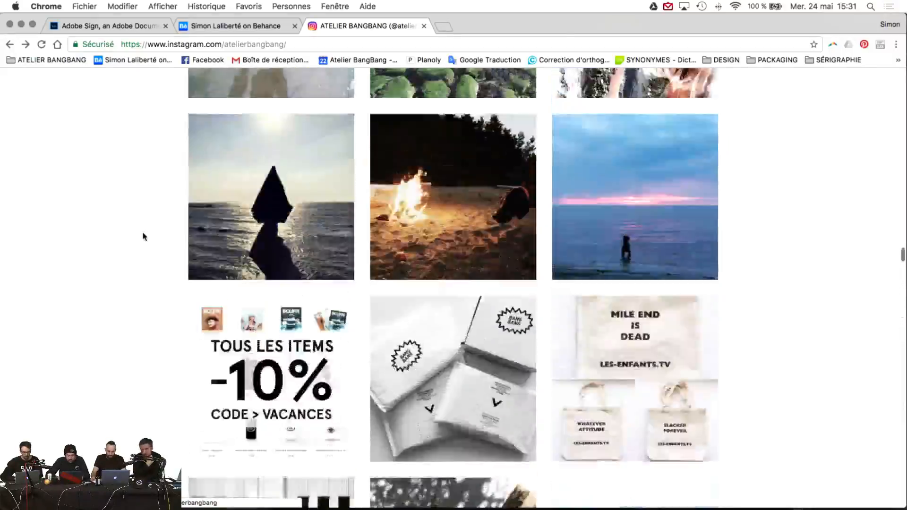
Step: Scroll back up toward recent posts, then pan the InDesign layout toward the posters page
scroll(144, 235, "up", 20)
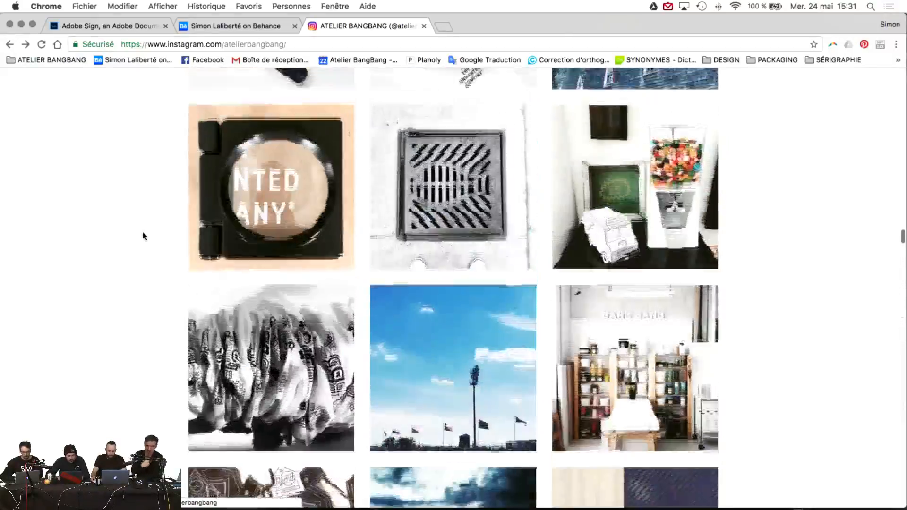
scroll(144, 236, "up", 20)
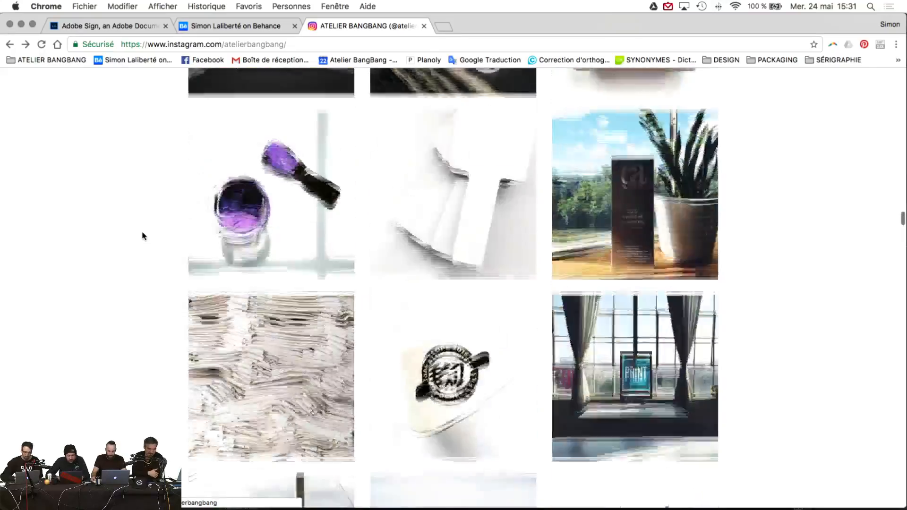
scroll(143, 236, "up", 5)
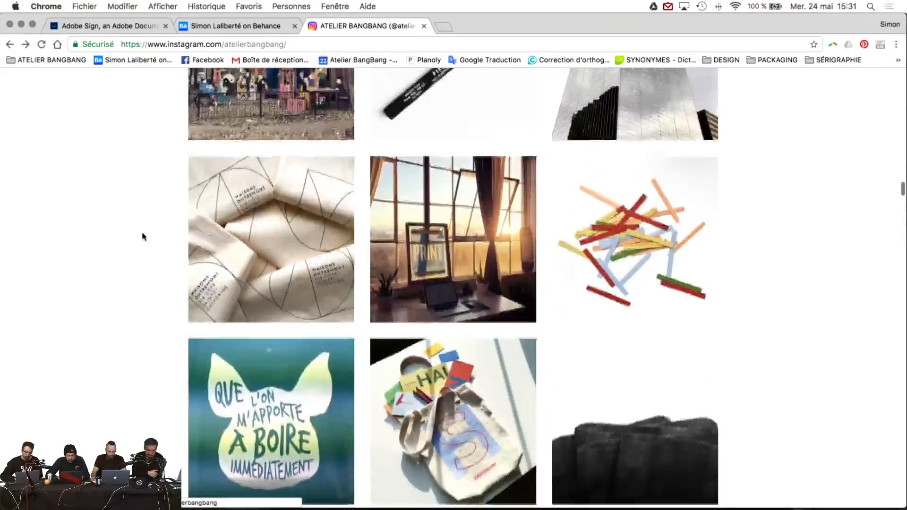
scroll(142, 237, "down", 15)
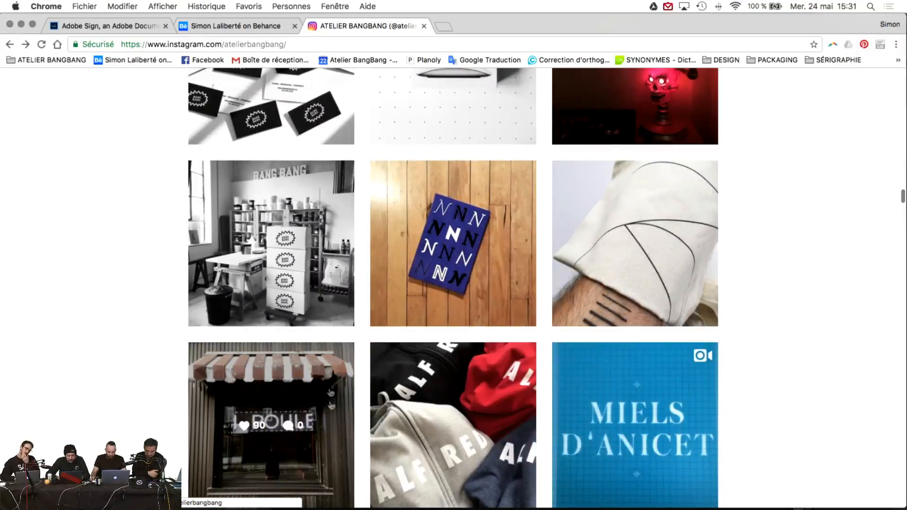
scroll(346, 421, "up", 15)
scroll(346, 421, "up", 15)
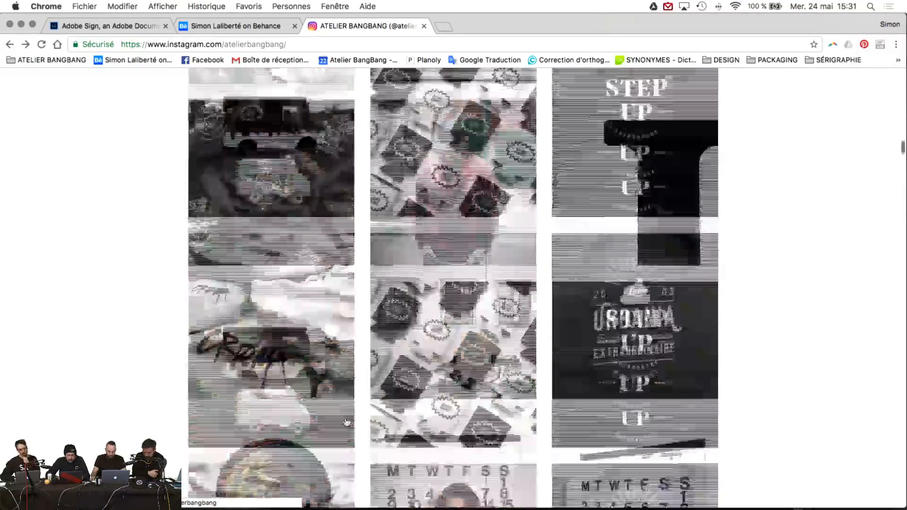
scroll(306, 364, "up", 15)
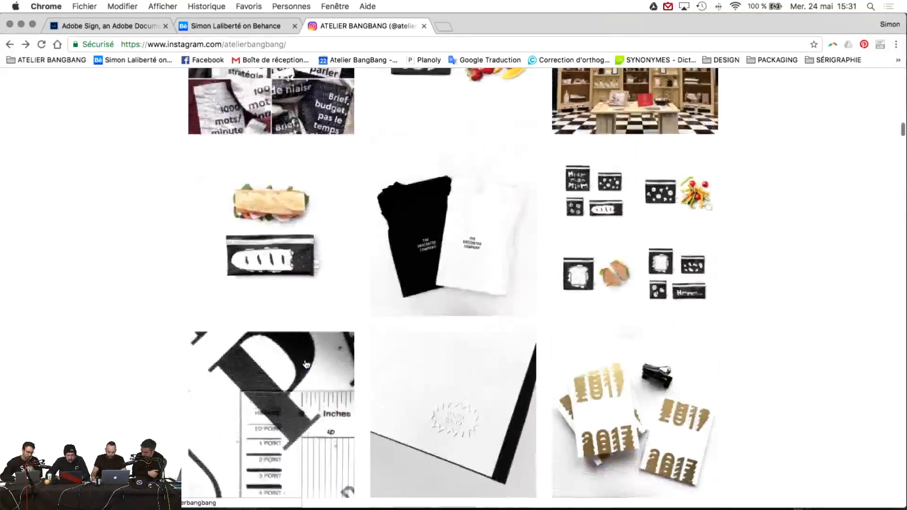
scroll(309, 347, "up", 10)
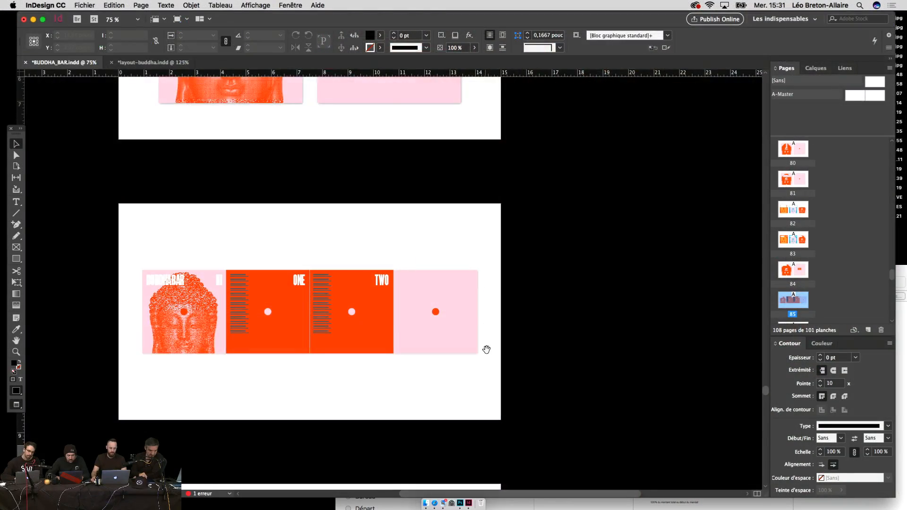
left_click_drag(487, 350, 528, 240)
Step: Zoom out and scroll past the Buddha posters to the BUDDHABAR HOTEL window mockup page
key("super+a")
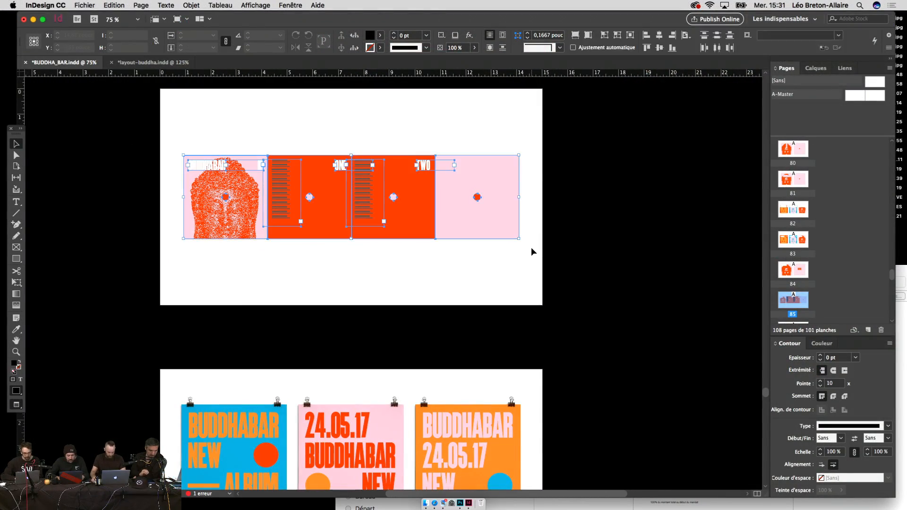
left_click(531, 248)
scroll(542, 291, "down", 5)
key("super+minus")
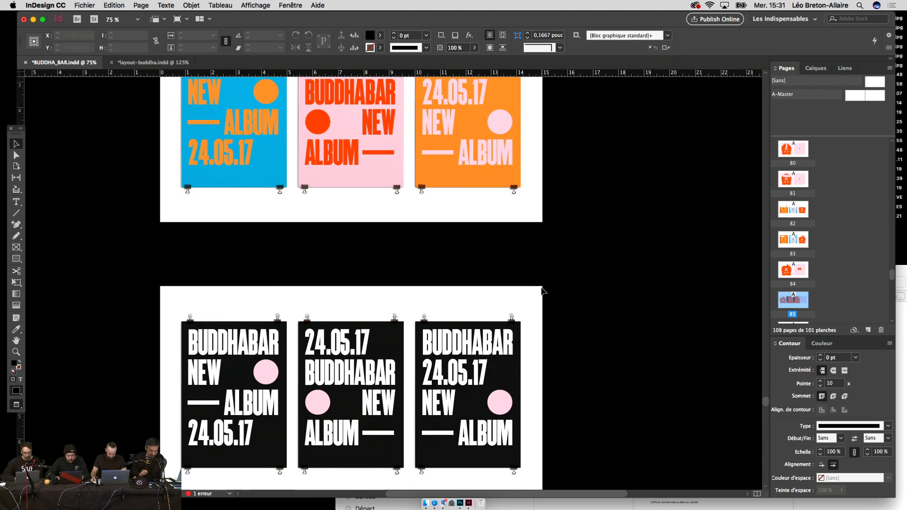
scroll(558, 323, "down", 10)
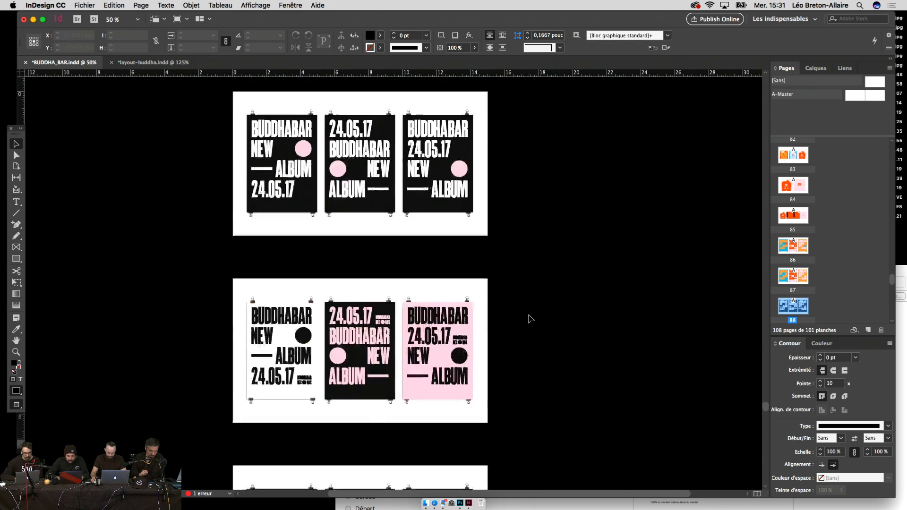
scroll(530, 319, "up", 4)
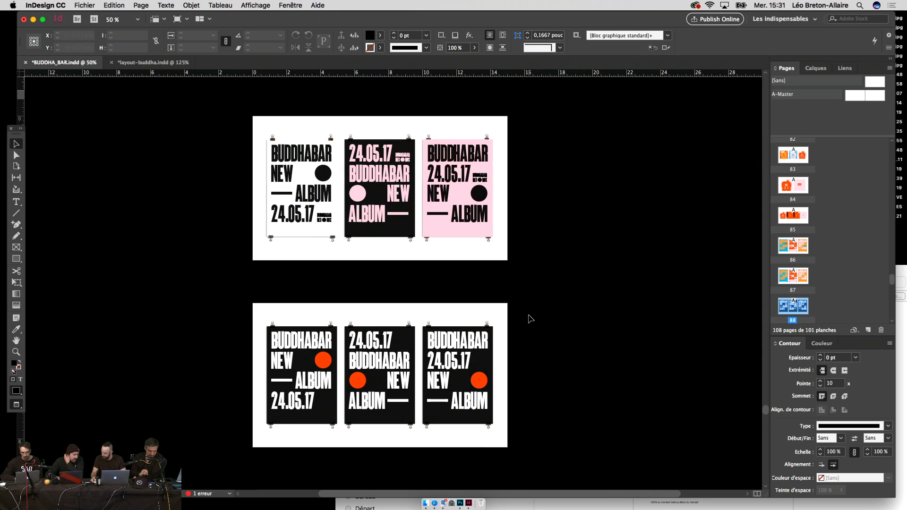
scroll(530, 319, "up", 2)
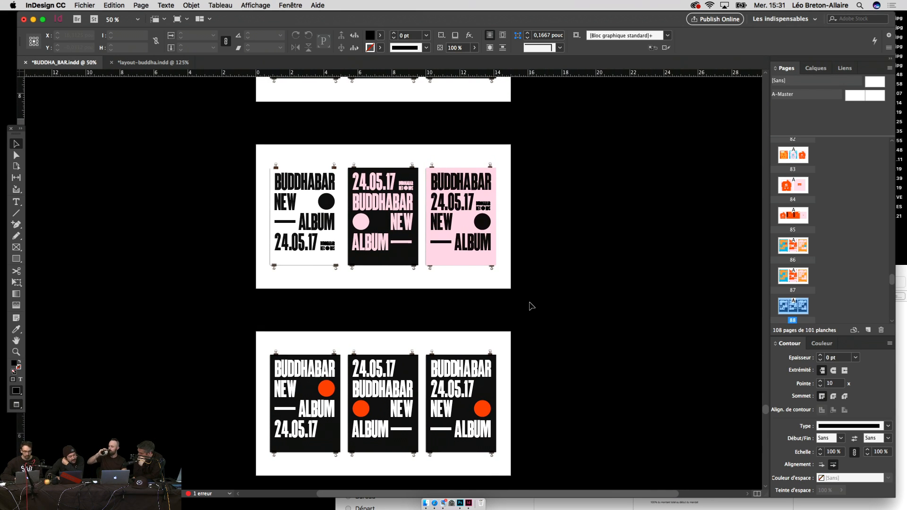
scroll(531, 306, "up", 15)
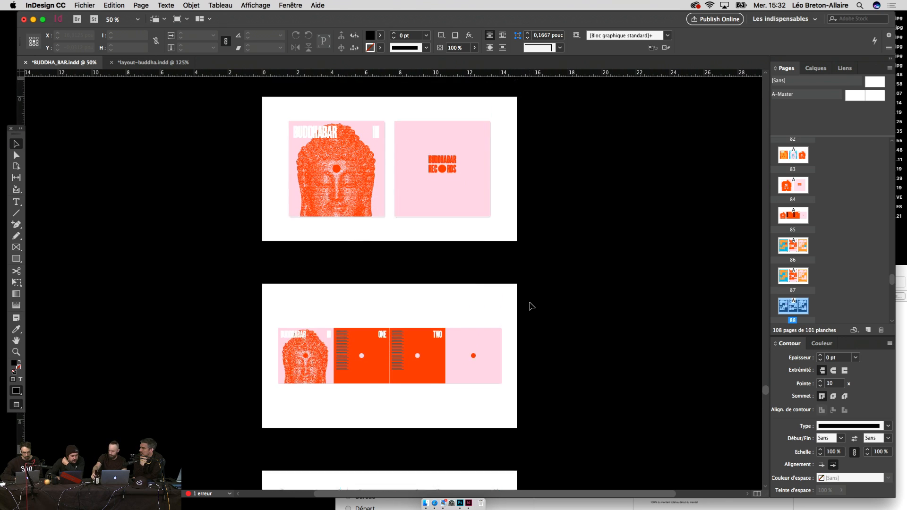
scroll(531, 306, "down", 15)
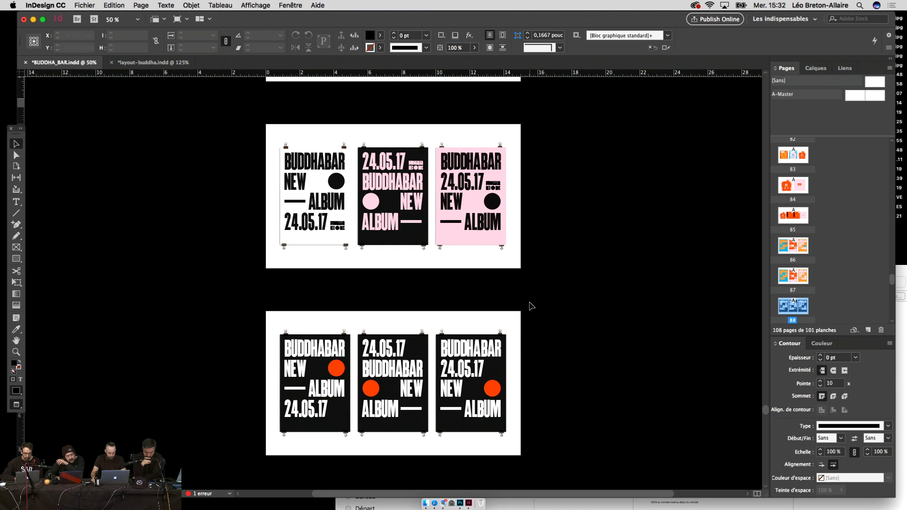
scroll(531, 306, "down", 10)
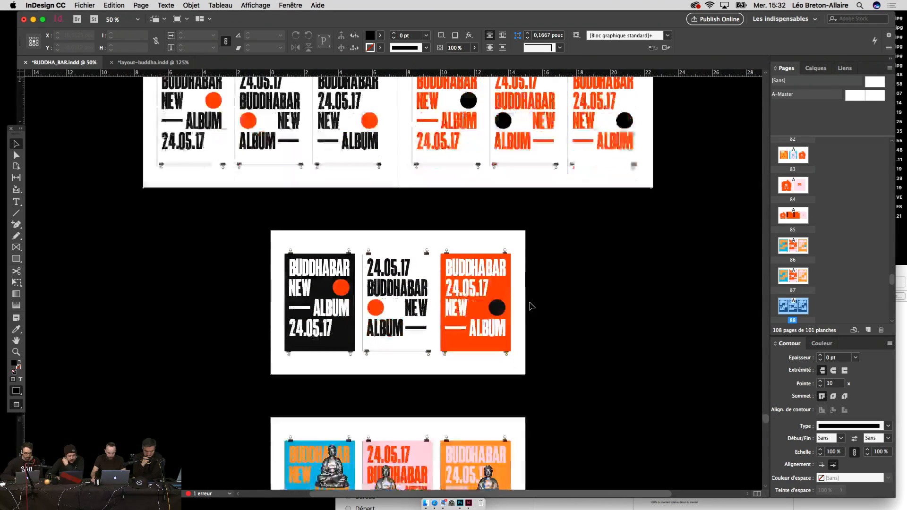
scroll(531, 306, "down", 10)
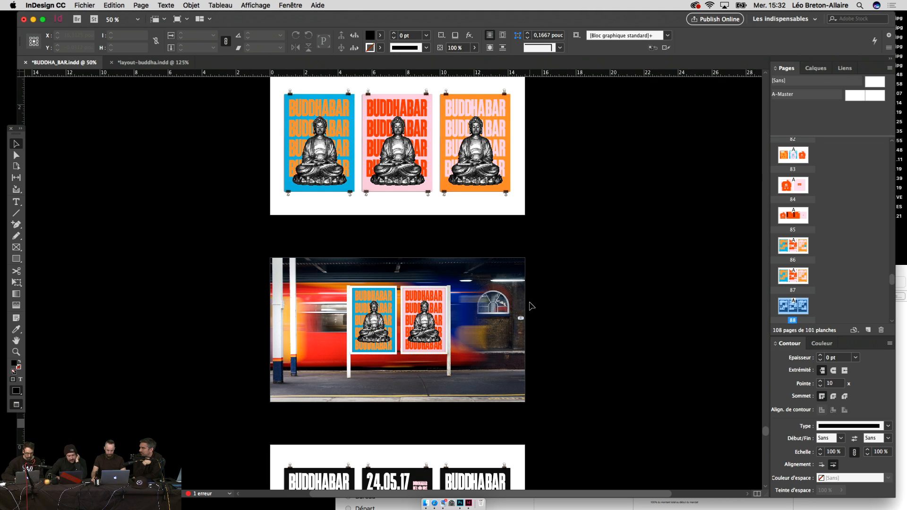
scroll(530, 306, "down", 10)
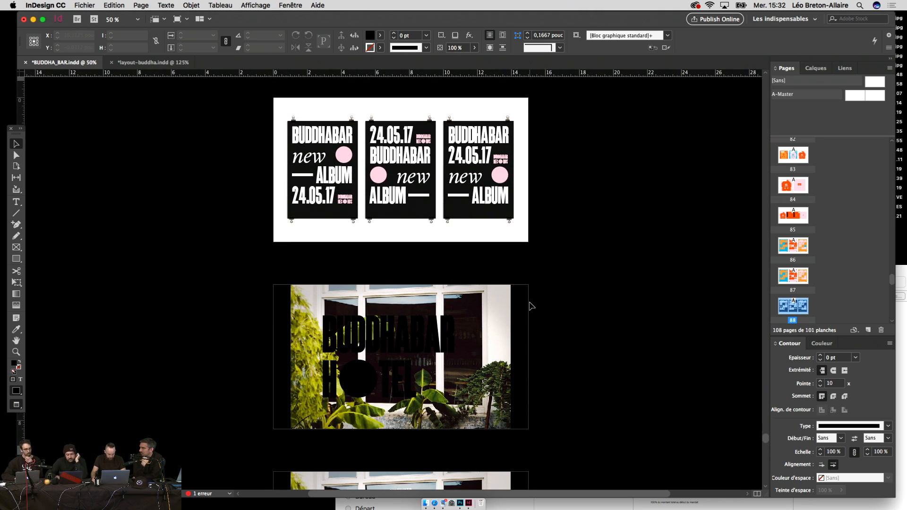
Step: Shrink the BUDDHABAR HOTEL lettering frame around its centre with Free Transform
left_click(438, 334)
key("e")
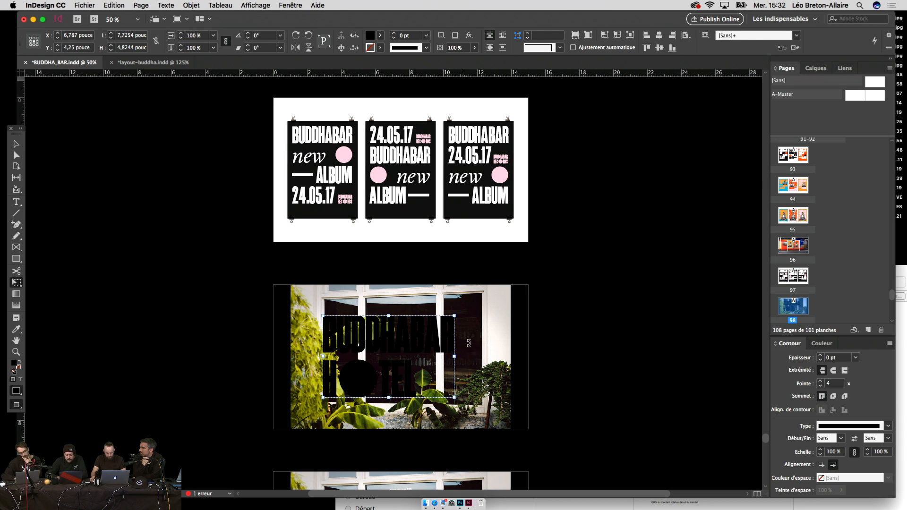
left_click_drag(450, 315, 417, 315)
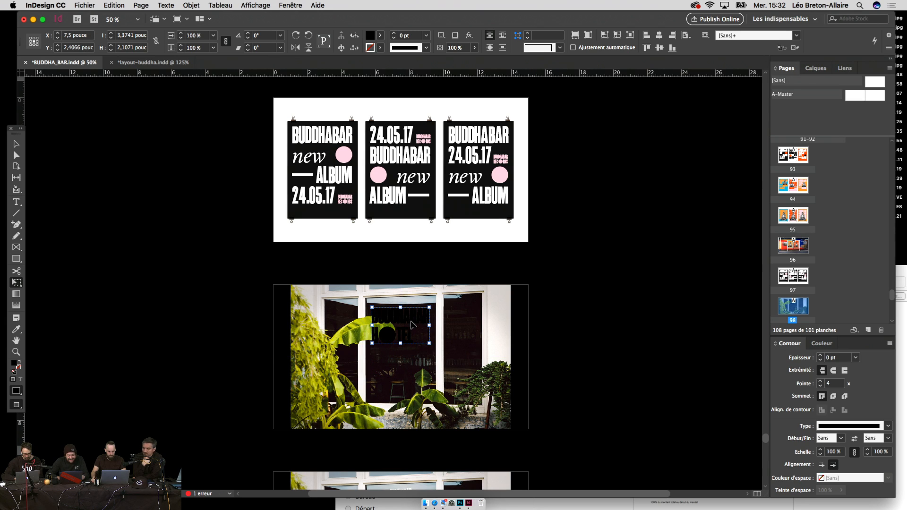
Step: Rotate the hotel lettering 3° and give it a slight shear (1, then 5)
left_click(265, 36)
type("3")
key("Return")
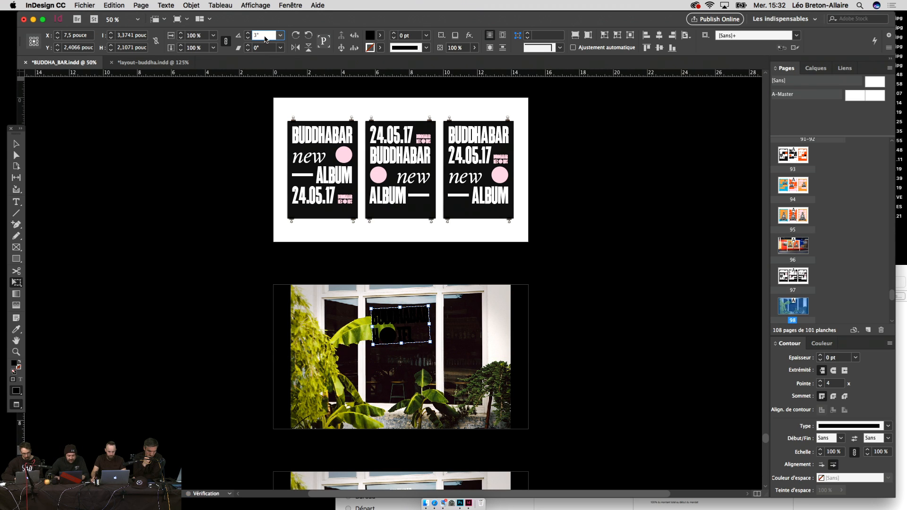
left_click(262, 47)
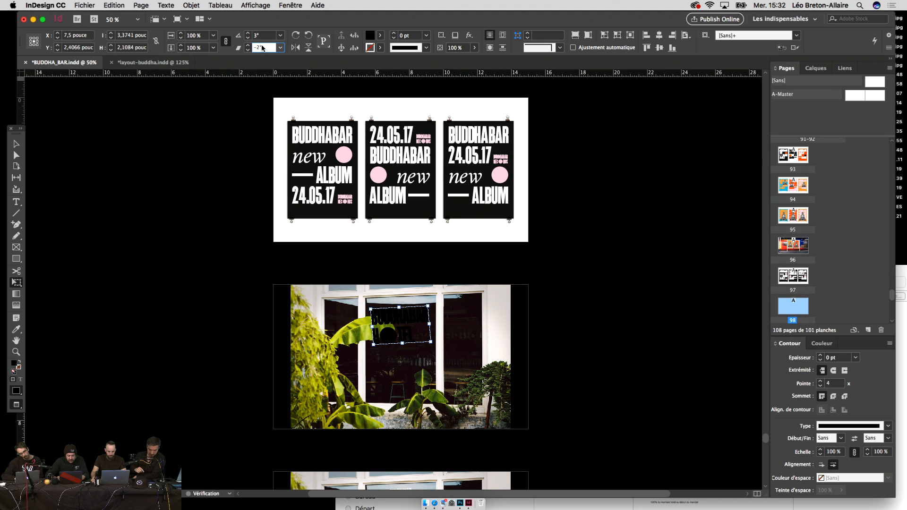
type("1")
key("Return")
type("5")
key("Return")
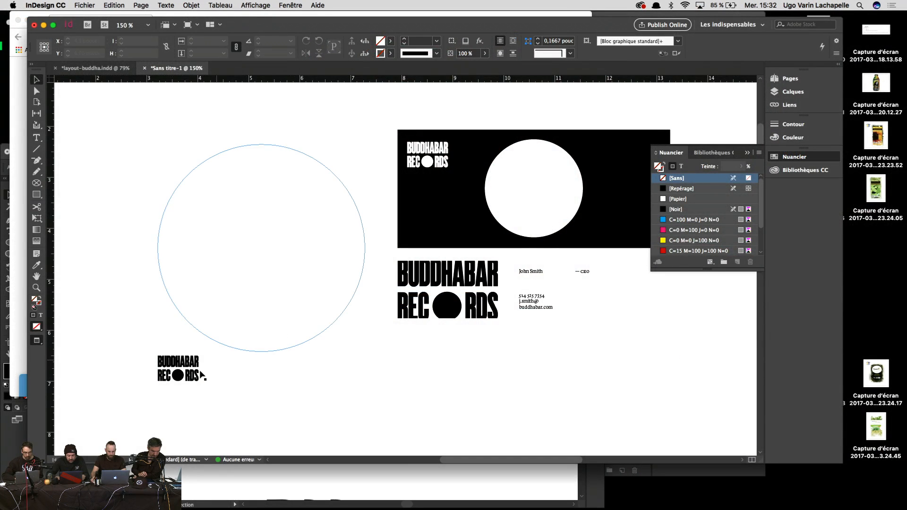
Step: Tint the large backdrop frame black at 62% so it turns grey
left_click(195, 376)
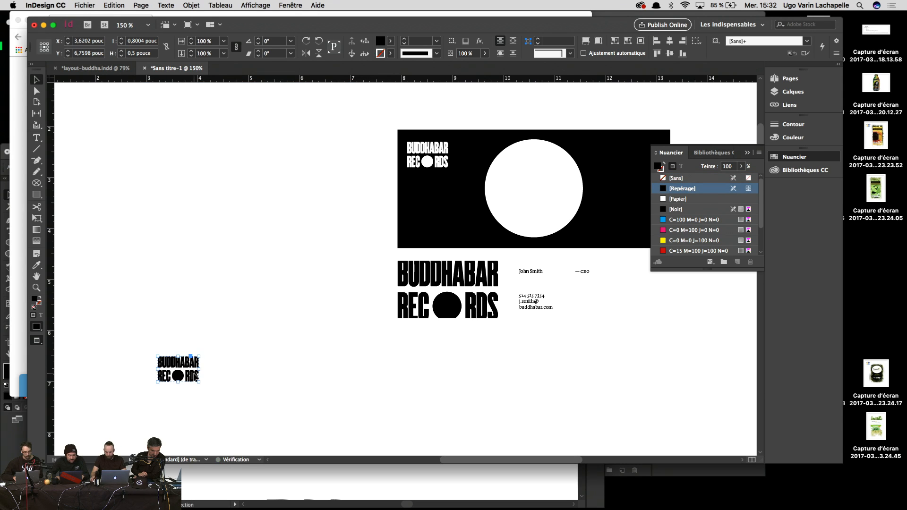
left_click(454, 416)
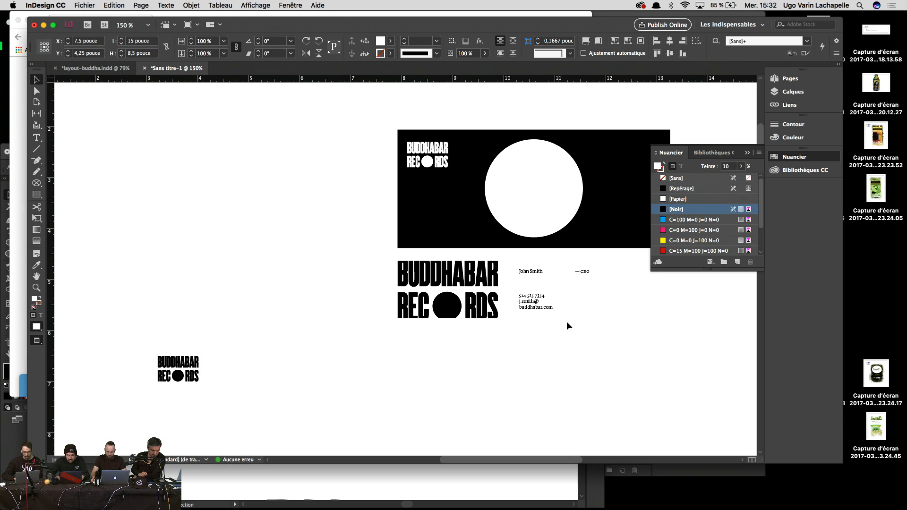
left_click_drag(743, 166, 724, 181)
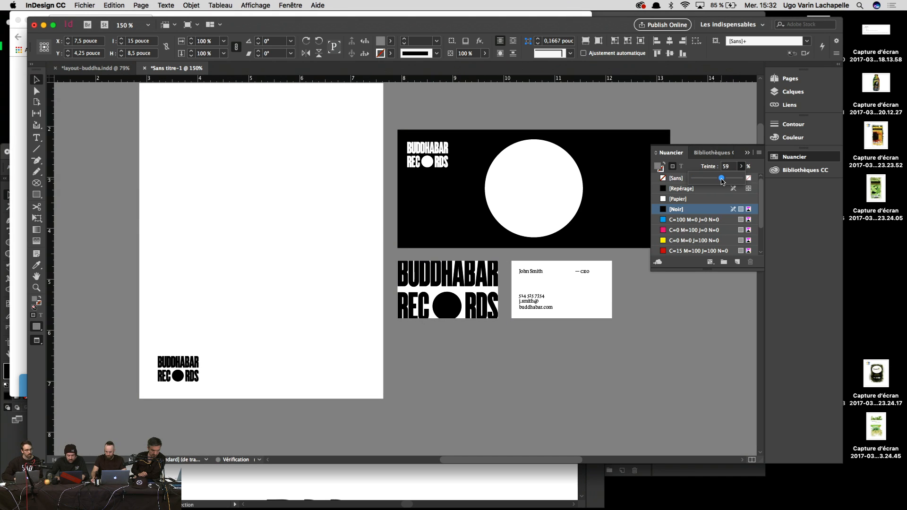
left_click(536, 393)
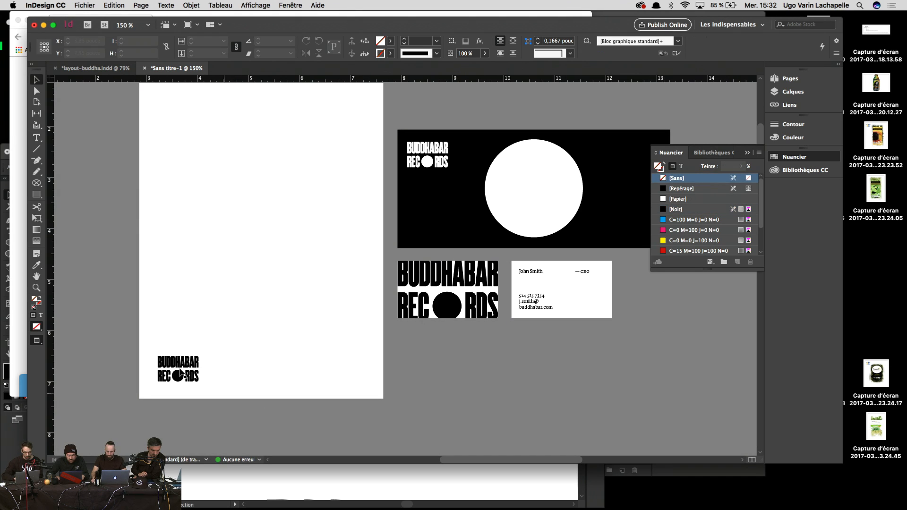
Step: Shrink the logo in the page's top-left corner
left_click_drag(181, 376, 218, 177)
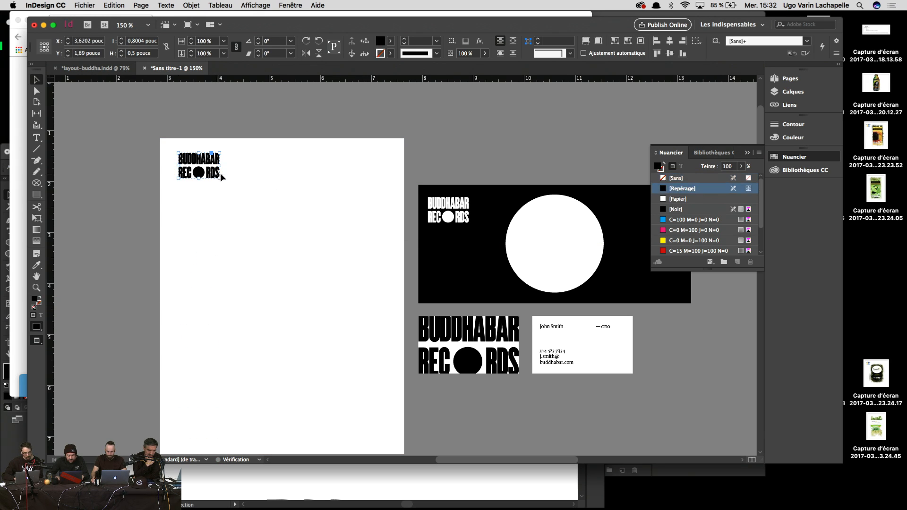
left_click_drag(460, 170, 390, 137)
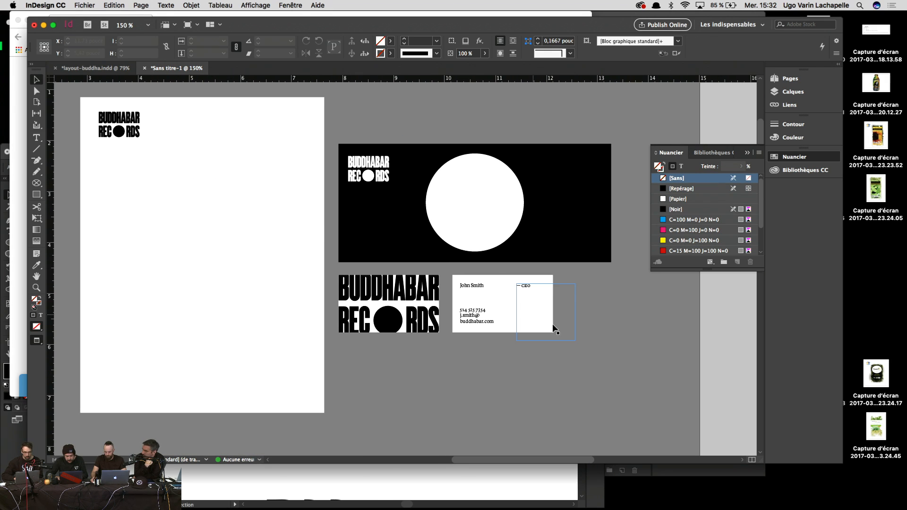
left_click(139, 129)
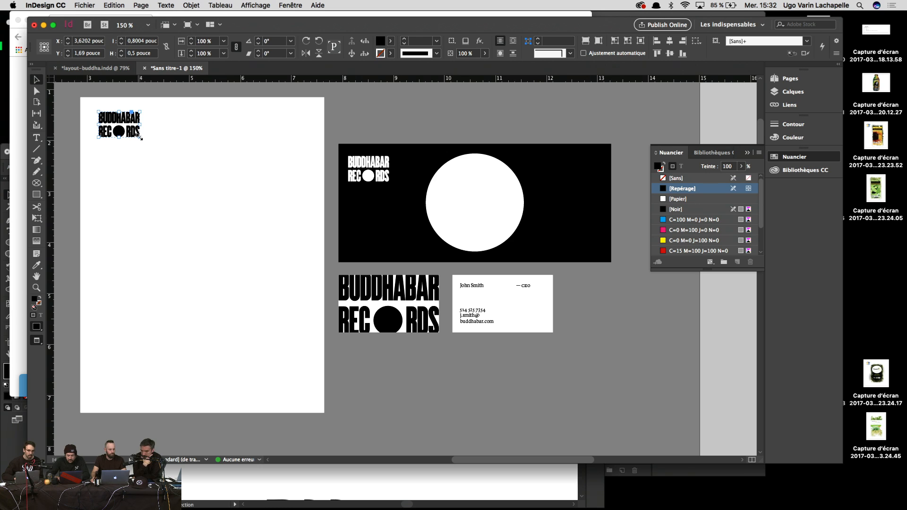
left_click_drag(139, 137, 130, 131)
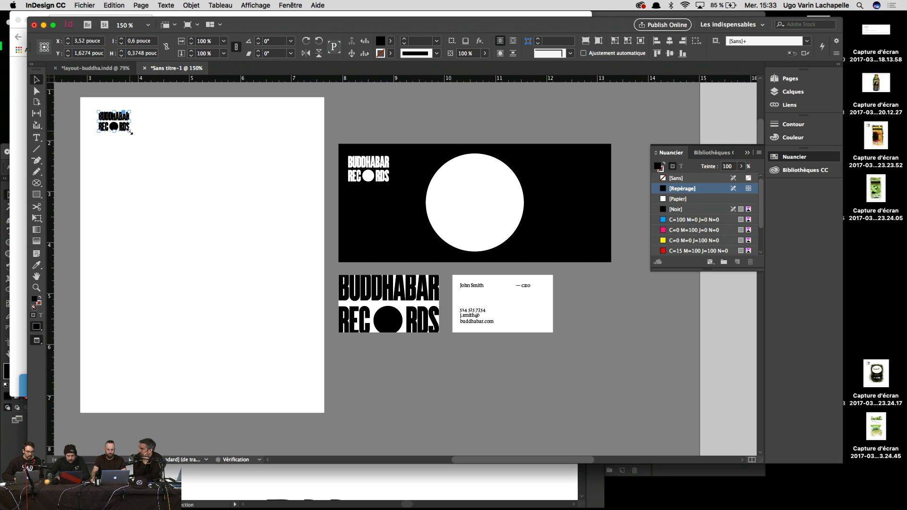
left_click(339, 104)
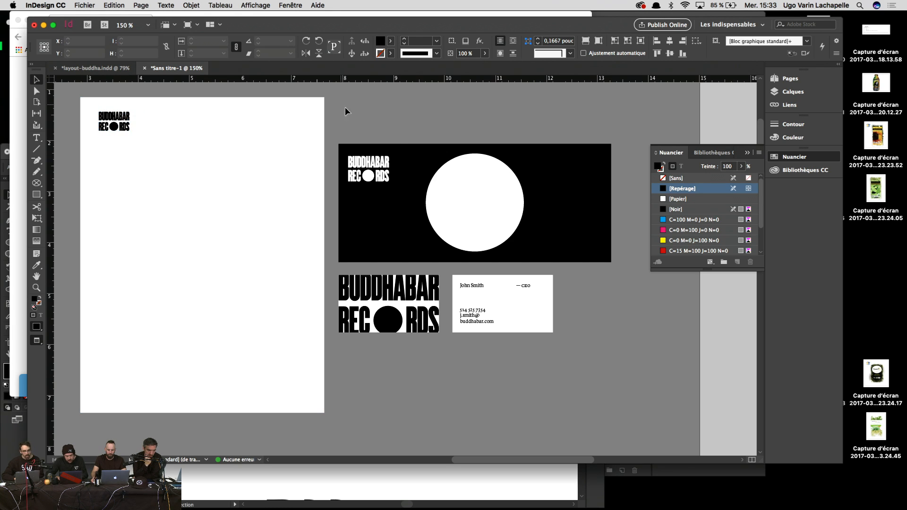
Step: Replace the white logo on the black rectangle with an Alt-dragged copy of the top-left logo
left_click(361, 158)
key("Delete")
left_click_drag(125, 125, 373, 167)
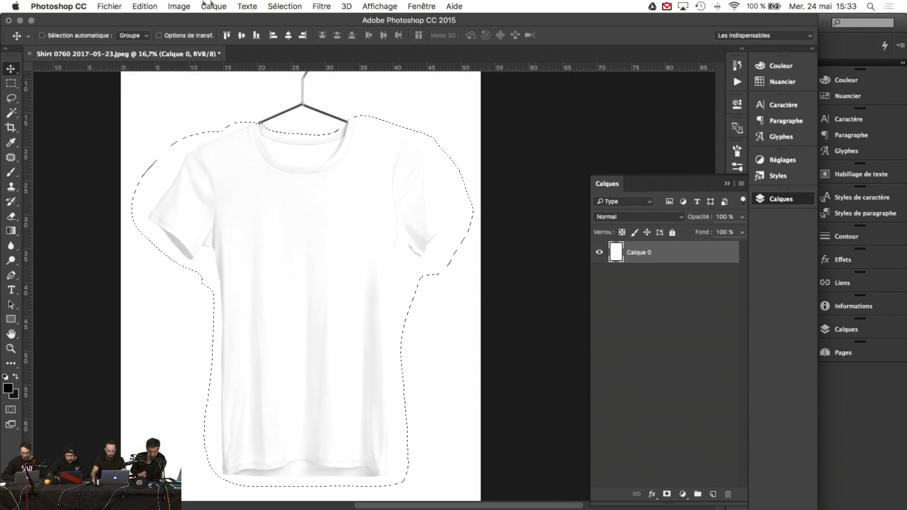
left_click(179, 6)
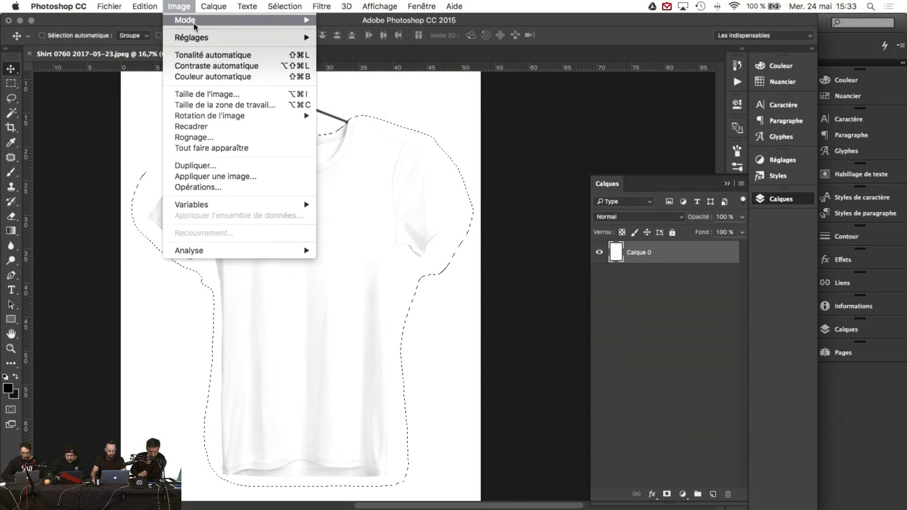
Step: Shift the T-shirt's hue to +138 with Hue/Saturation
mouse_move(195, 25)
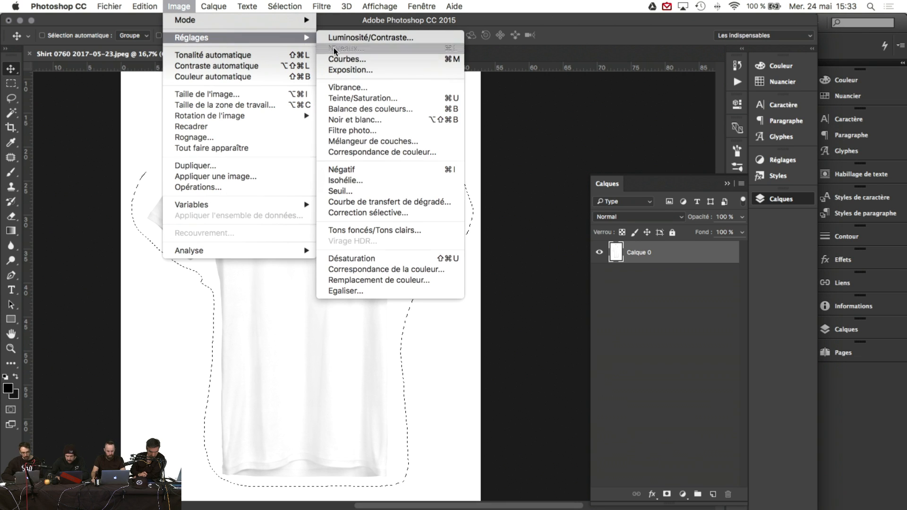
left_click(359, 99)
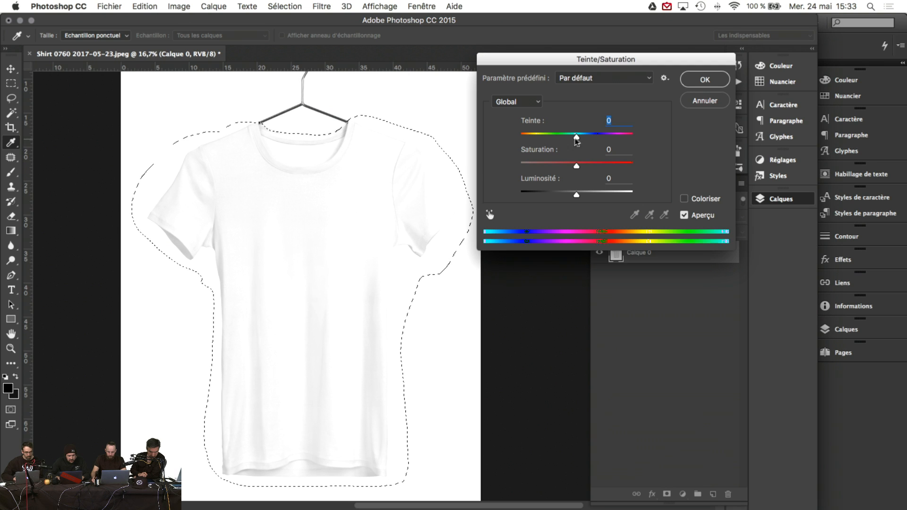
left_click_drag(577, 137, 595, 137)
left_click(704, 93)
Step: Reselect the shirt outline and add a layer mask to hide its background
key("v")
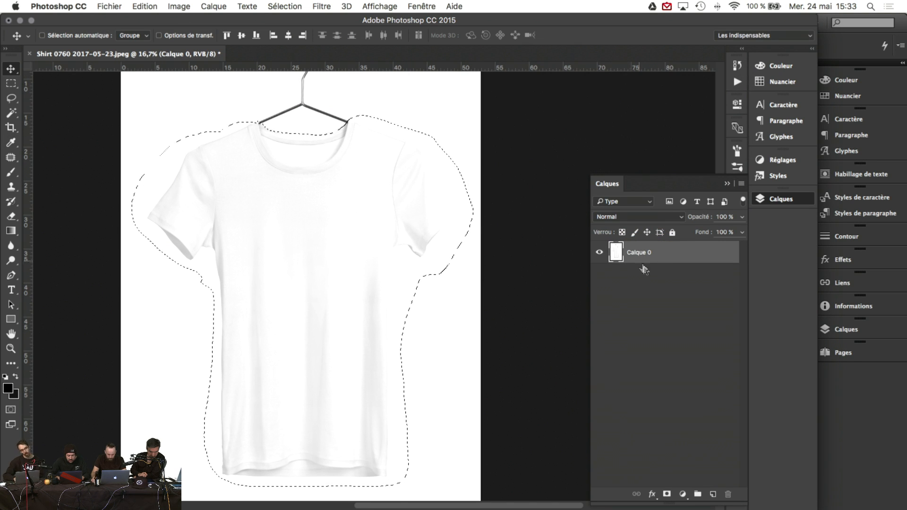
key("super+d")
key("super+shift+d")
left_click(666, 494)
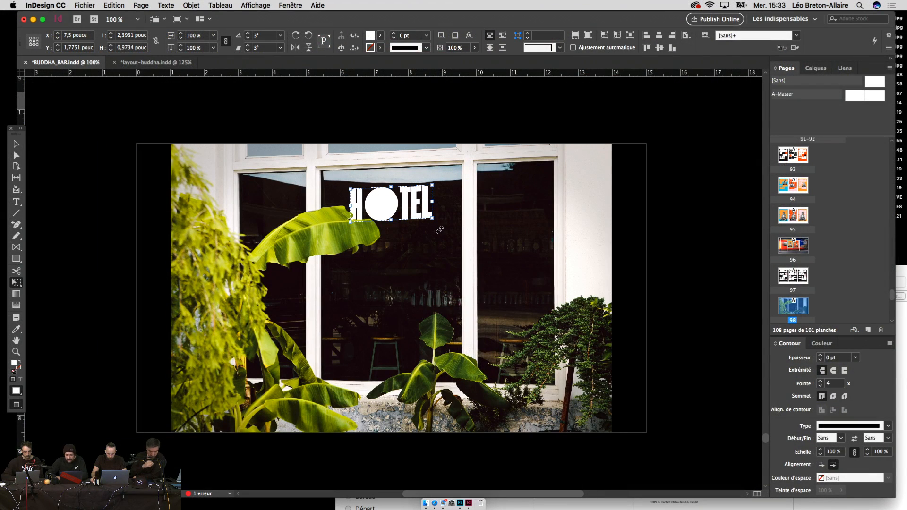
Step: Set the HOTEL lettering's rotation and shear angles to 2°
left_click(266, 35)
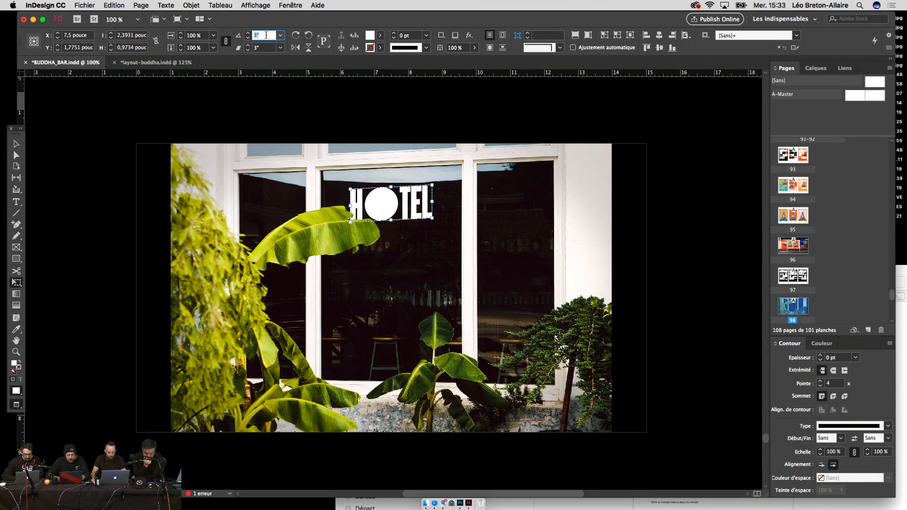
type("2")
key("Return")
left_click(264, 47)
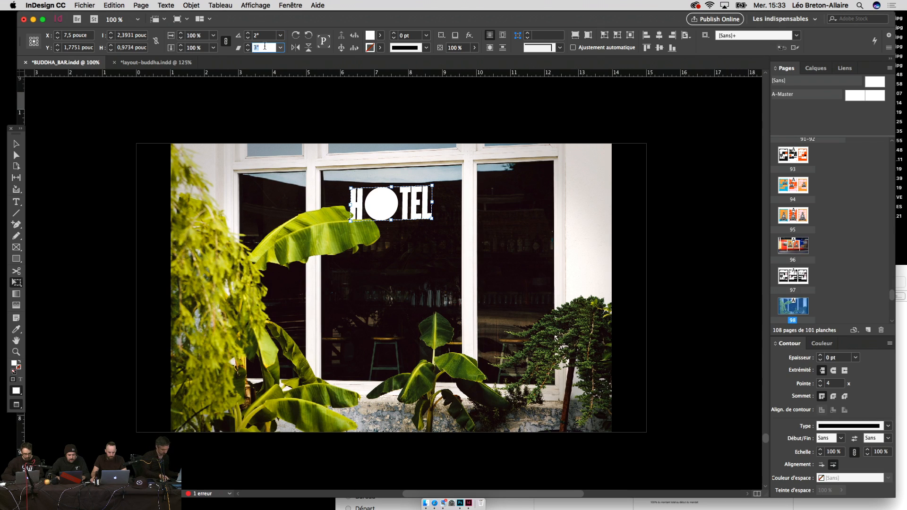
type("2")
key("Return")
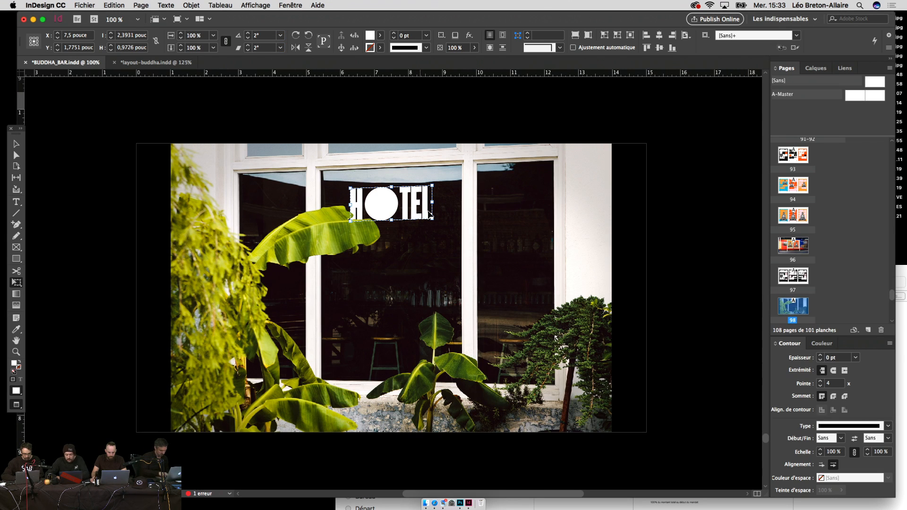
Step: Shrink the HOTEL lettering to about 61% and nudge it slightly lower
left_click_drag(431, 185, 421, 193)
key("shift+Down")
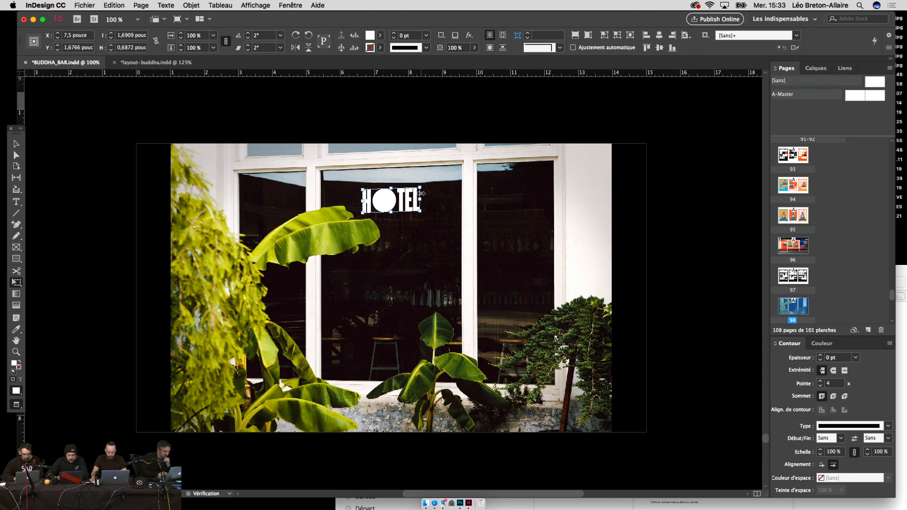
key("Down")
key("Down")
key("Up")
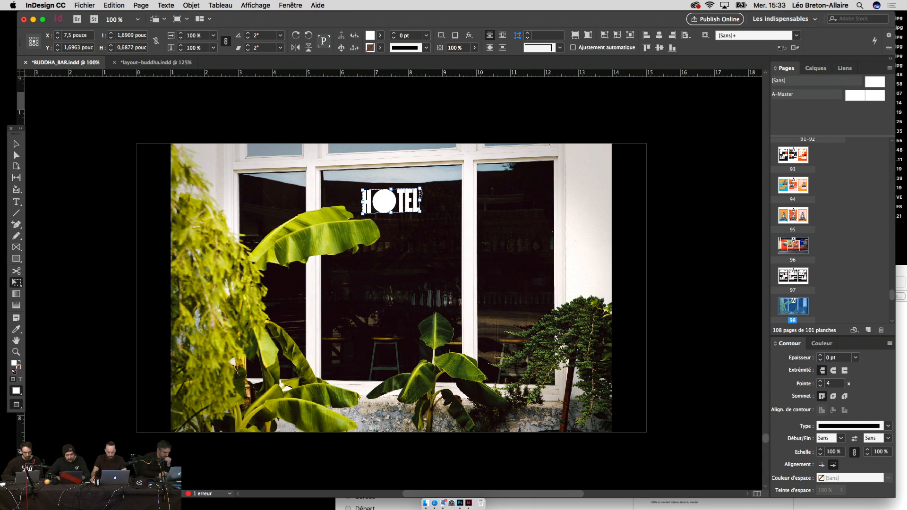
Step: Reselect the HOTEL logo frame and scale it down to about 74% with Free Transform
key("v")
left_click(678, 253)
scroll(679, 253, "left", 2)
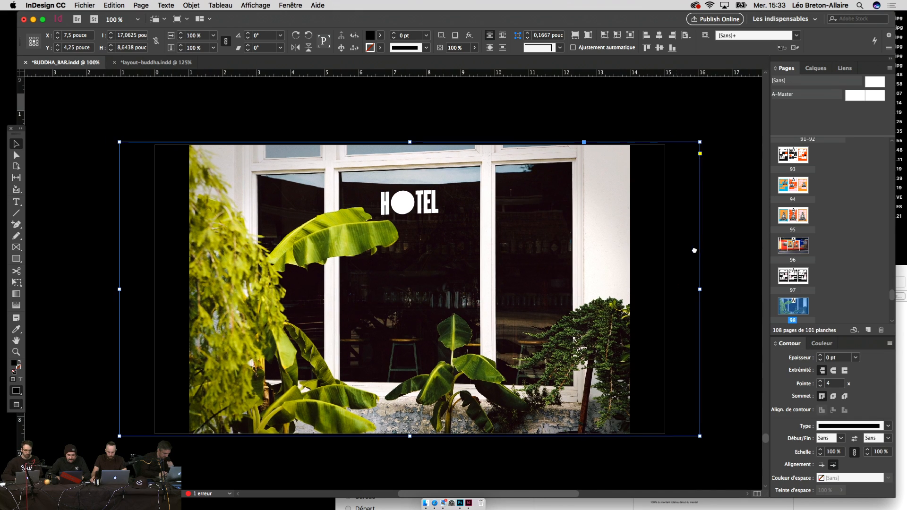
left_click(414, 208)
key("e")
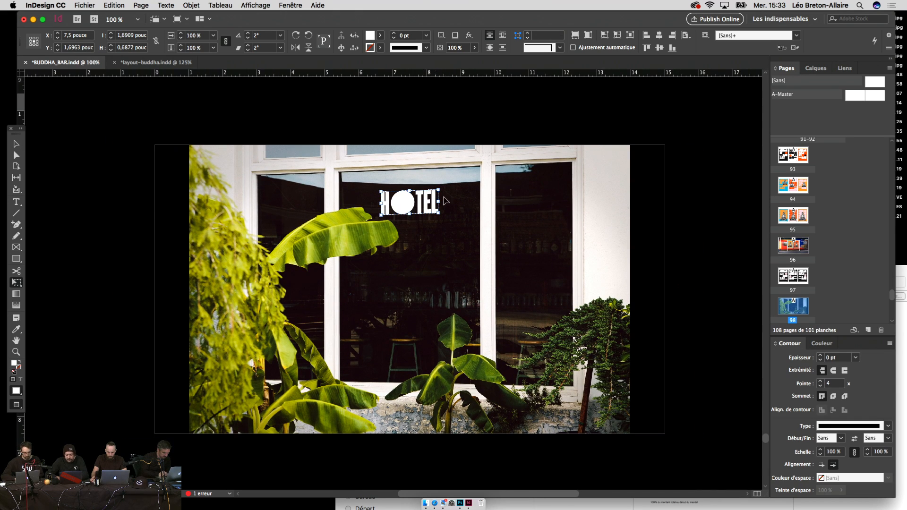
left_click_drag(438, 188, 431, 191)
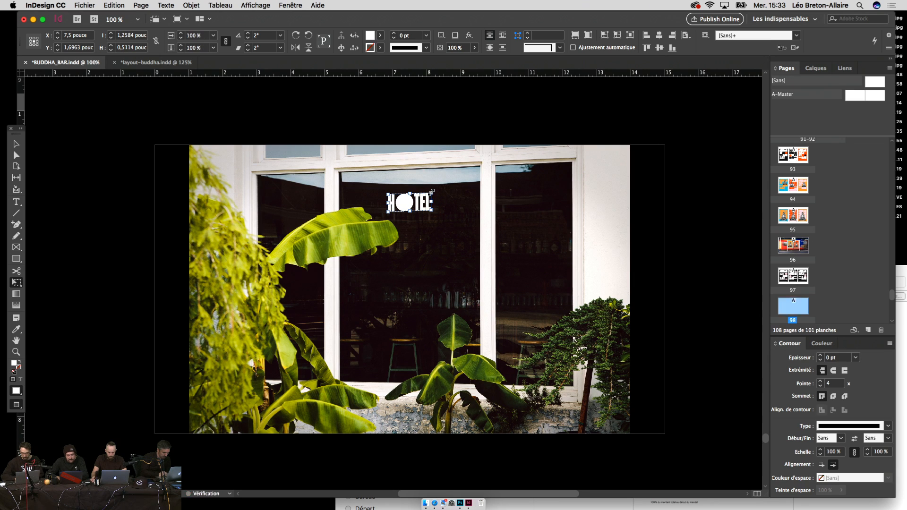
key("v")
left_click(718, 268)
key("super+minus")
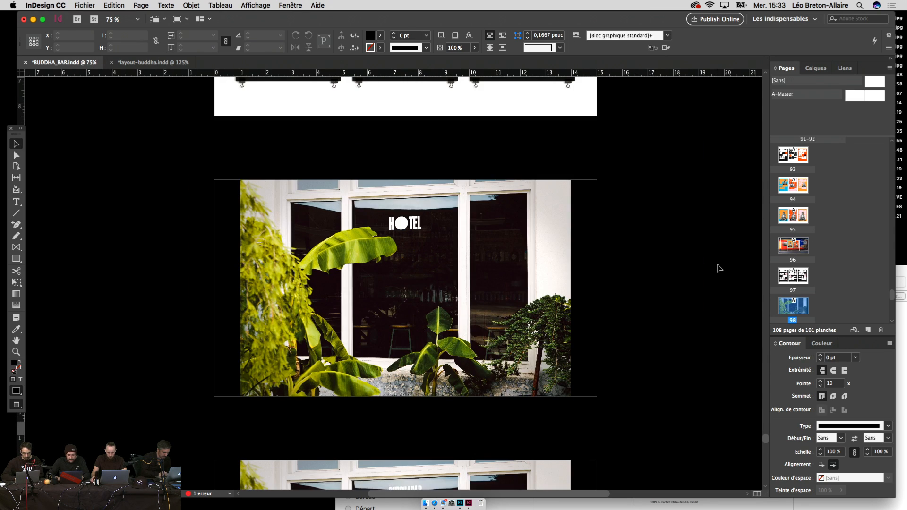
Step: Browse the pages and zoom in on the ONE/TWO sleeve spread
scroll(718, 268, "up", 10)
scroll(718, 269, "down", 9)
scroll(718, 269, "down", 5)
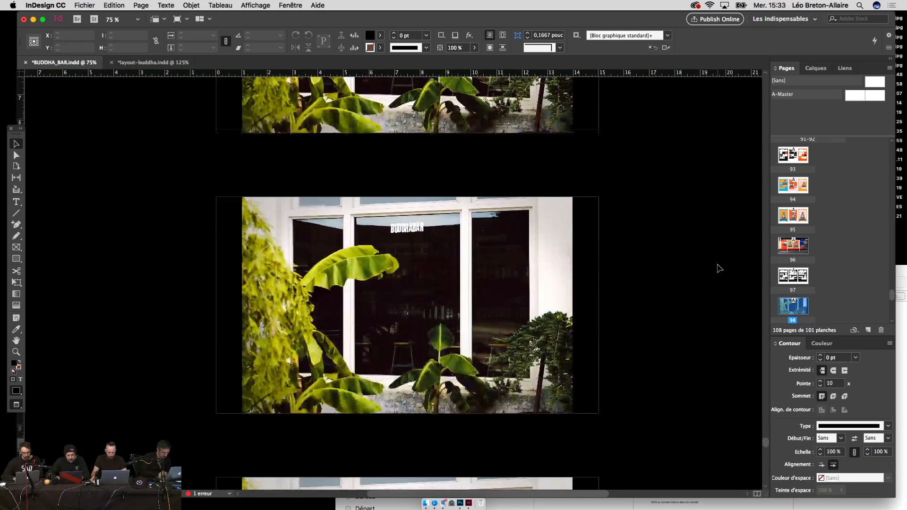
scroll(718, 268, "down", 2)
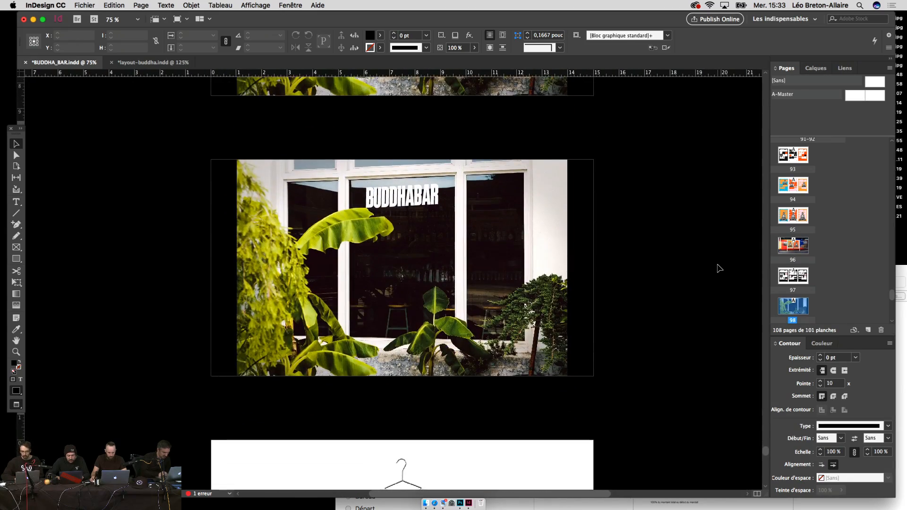
scroll(542, 318, "down", 2)
scroll(542, 319, "up", 15)
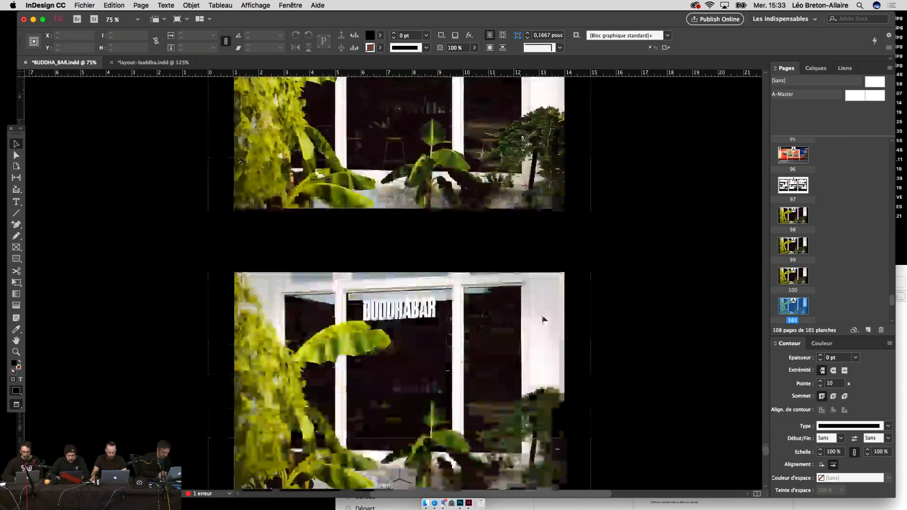
scroll(542, 319, "up", 15)
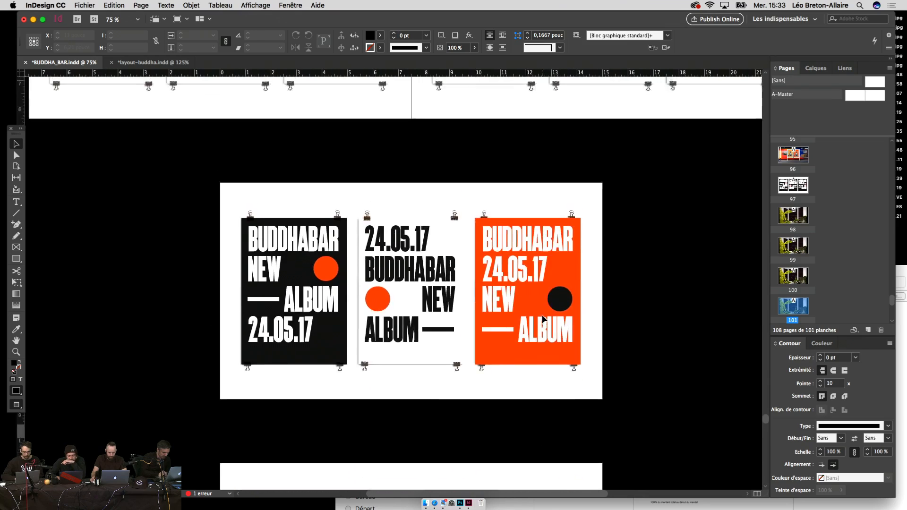
scroll(542, 319, "up", 15)
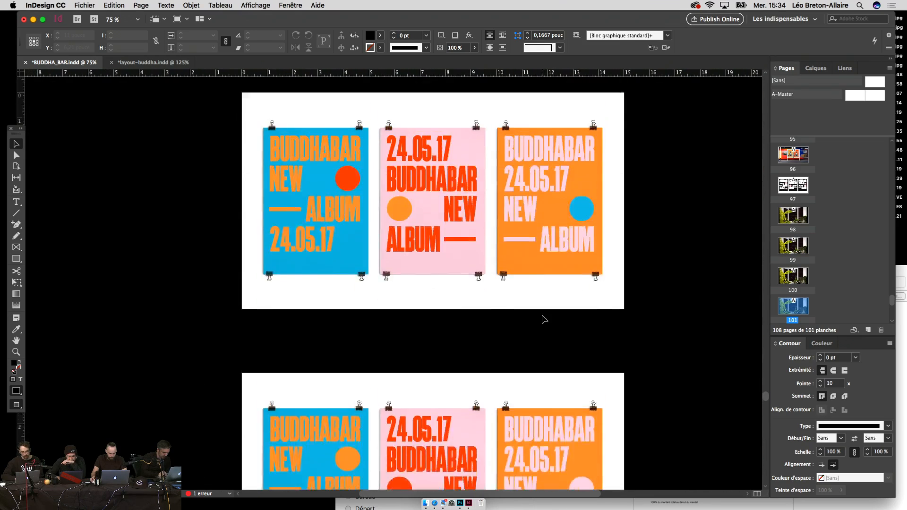
key("super+equal")
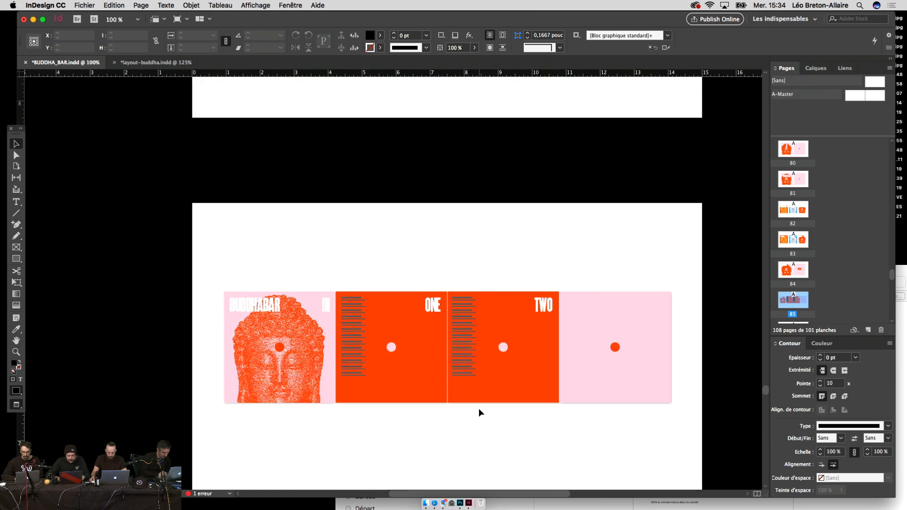
key("super+equal")
left_click_drag(478, 408, 438, 299)
Step: Pan around the sleeve spread, briefly selecting the BUDDHABAR RECORDS logo
scroll(458, 377, "right", 3)
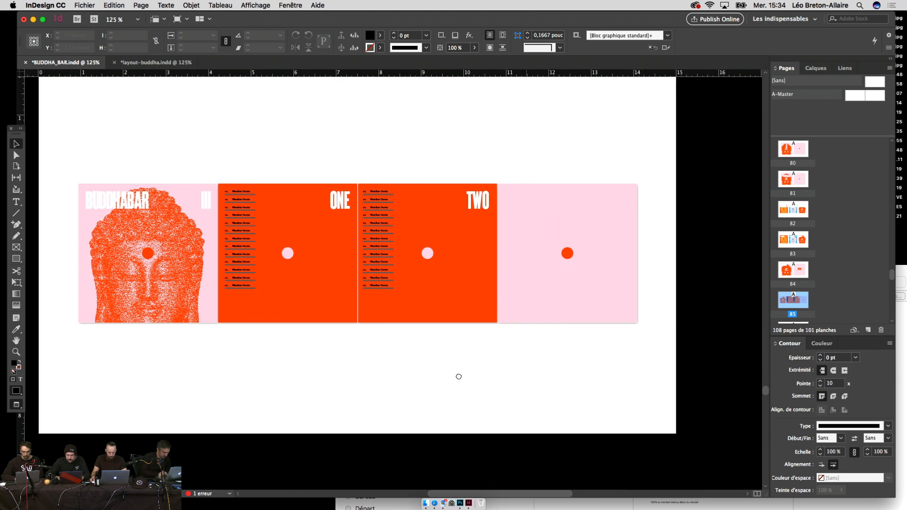
scroll(458, 375, "up", 10)
scroll(458, 375, "up", 3)
left_click(487, 213)
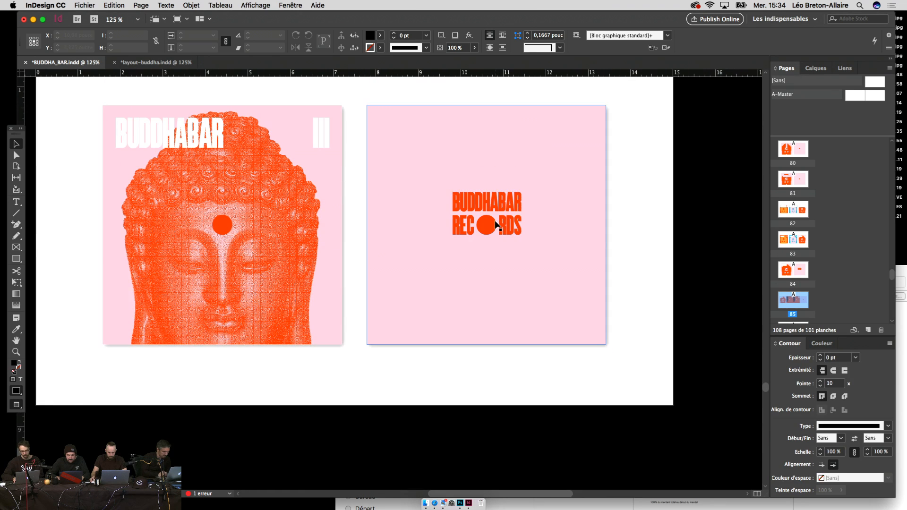
left_click(658, 258)
left_click_drag(673, 271, 701, 292)
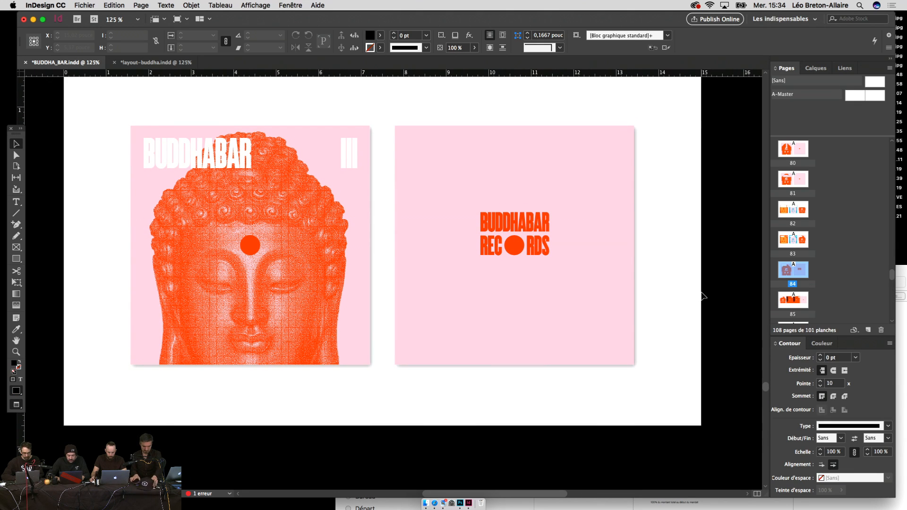
Step: Zoom out to the earlier spread and drag the Buddha-textured disc off the vinyl record
key("super+minus")
key("super+minus")
scroll(703, 297, "up", 15)
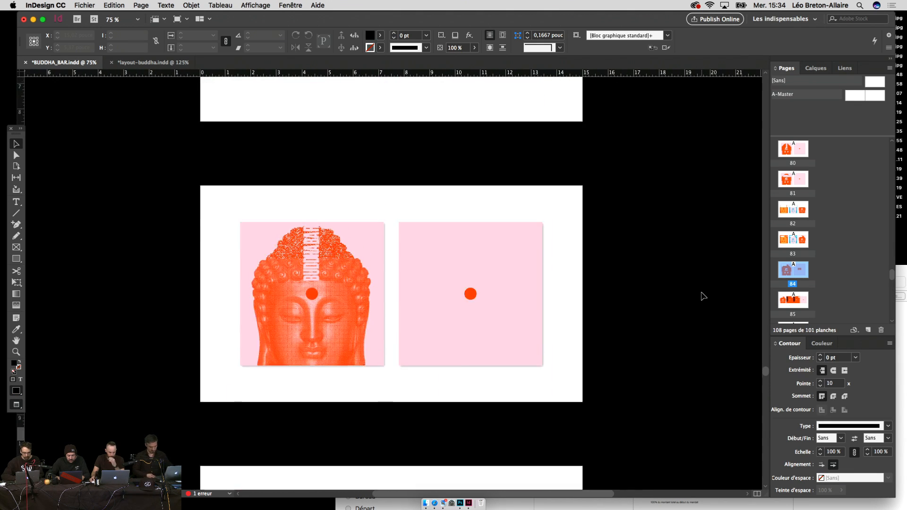
key("super+minus")
scroll(702, 296, "up", 15)
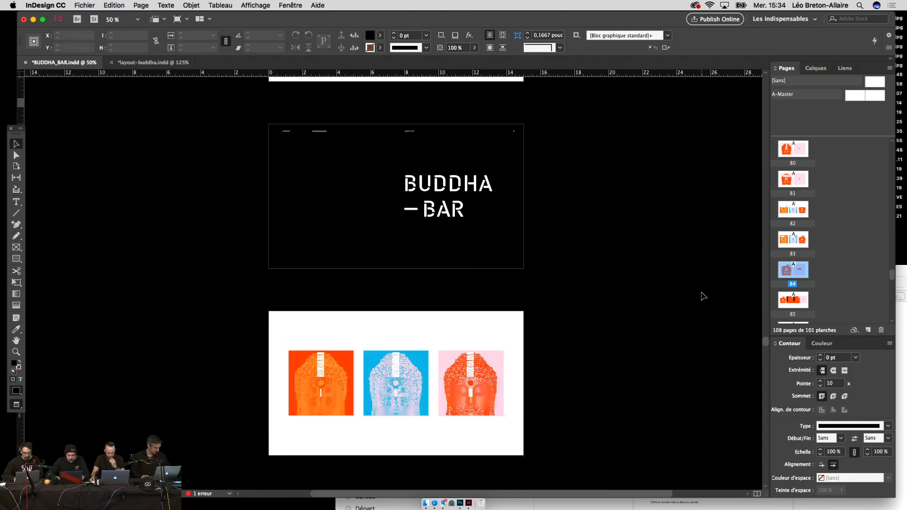
scroll(702, 296, "up", 10)
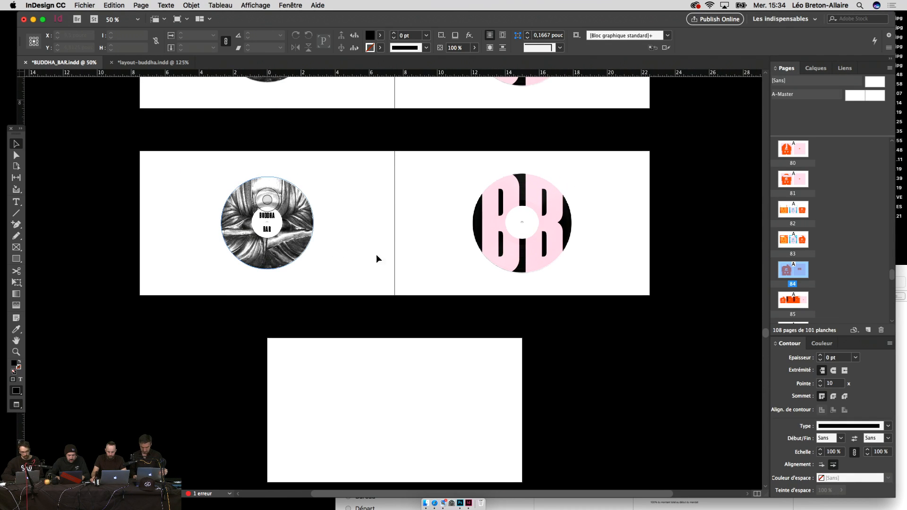
left_click_drag(258, 236, 376, 259)
Step: Select the black vinyl record and fit its page in the window
left_click(258, 255)
scroll(451, 332, "down", 5)
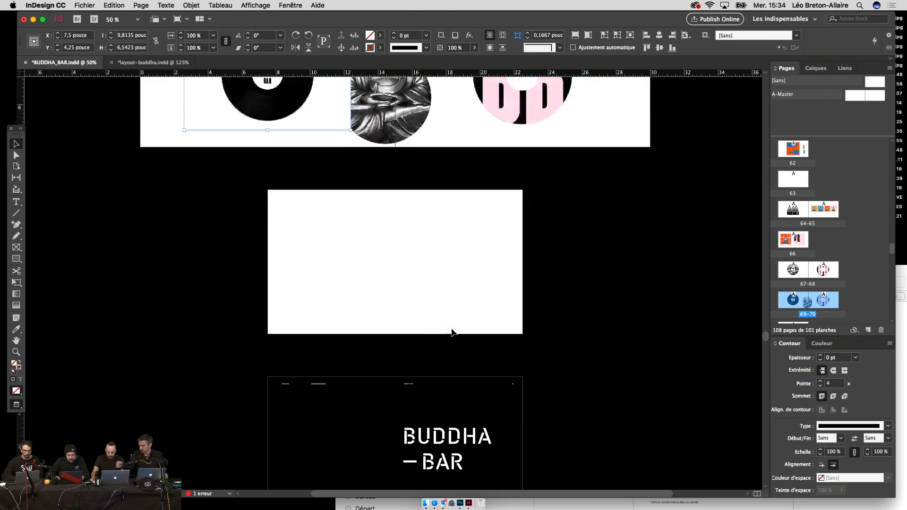
scroll(451, 332, "down", 15)
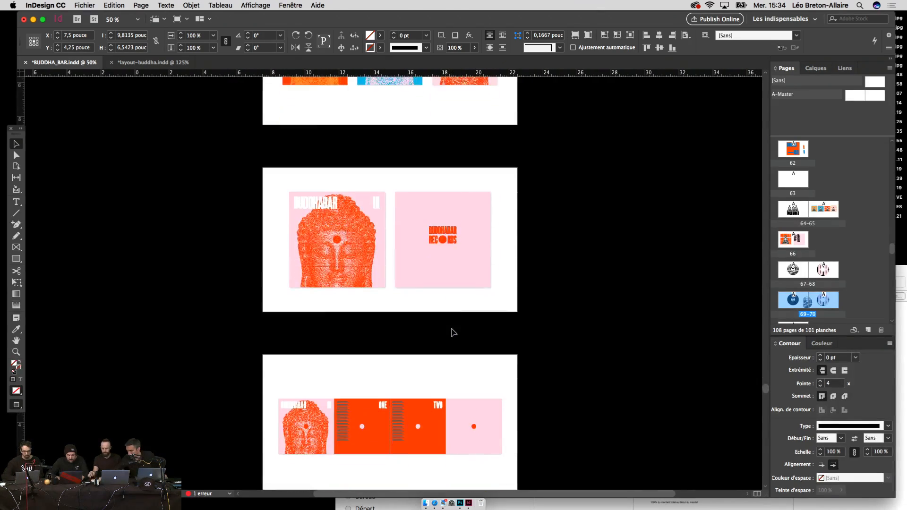
scroll(451, 333, "down", 10)
scroll(452, 333, "up", 7)
key("super+1")
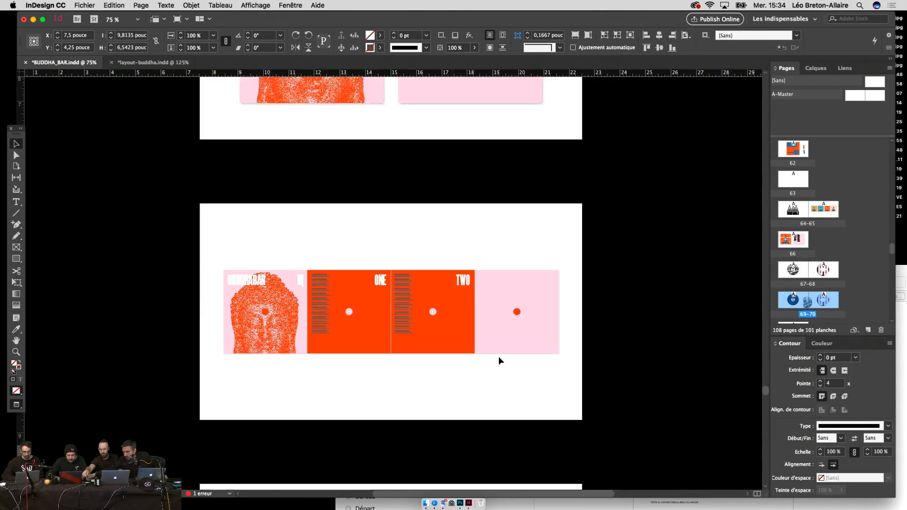
Step: Send the black vinyl record to the back behind the sleeve and scale it down
left_click(191, 5)
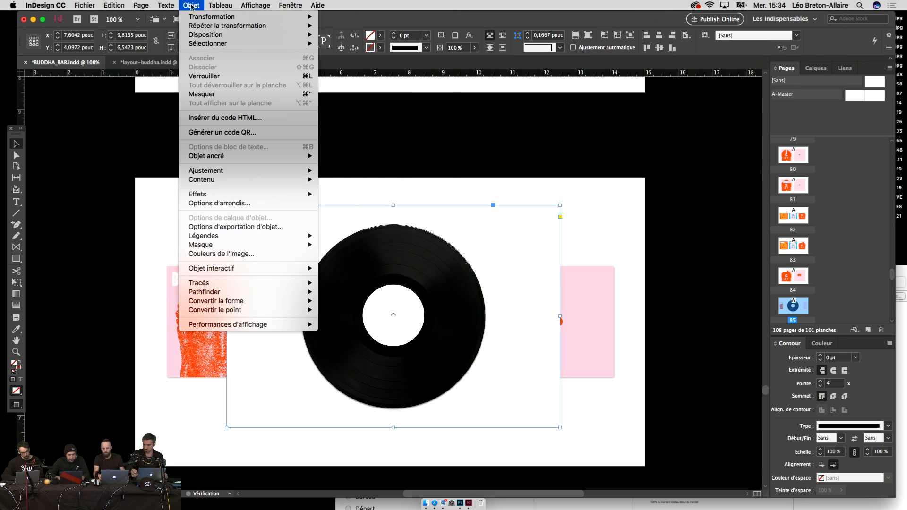
mouse_move(264, 34)
left_click(359, 61)
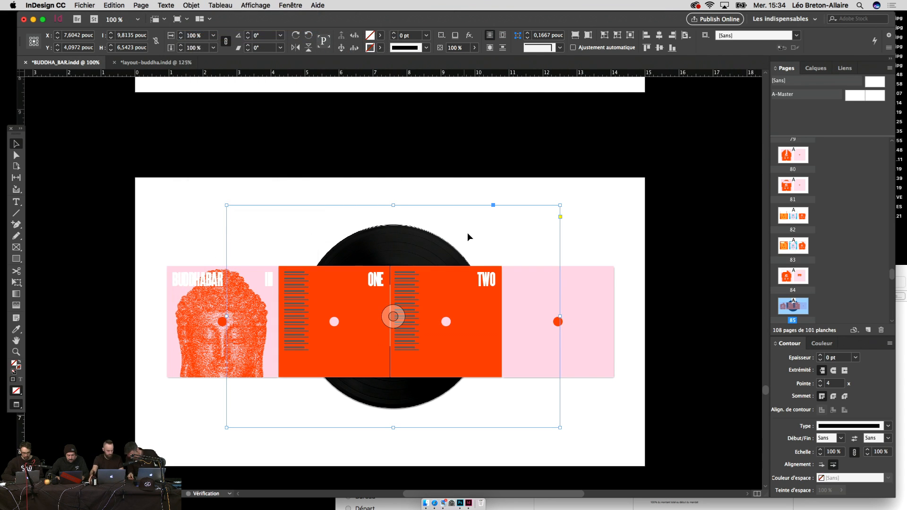
key("e")
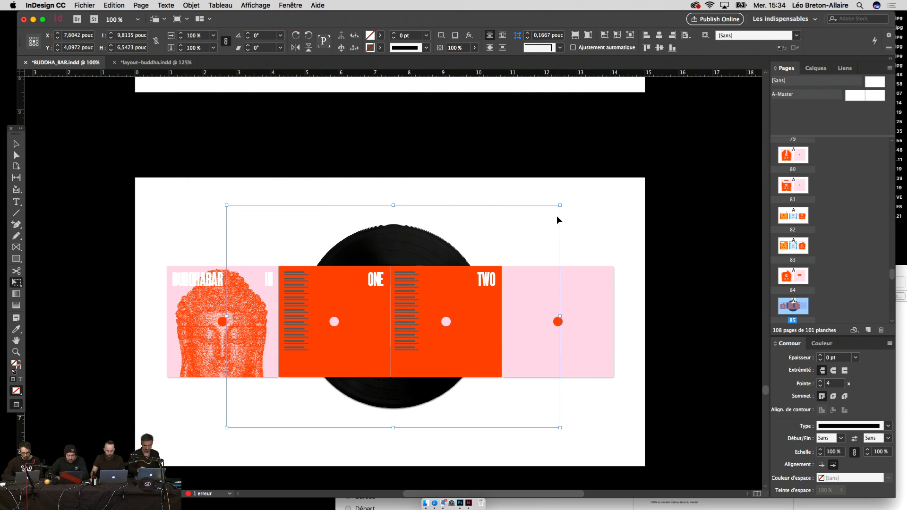
left_click_drag(559, 207, 480, 247)
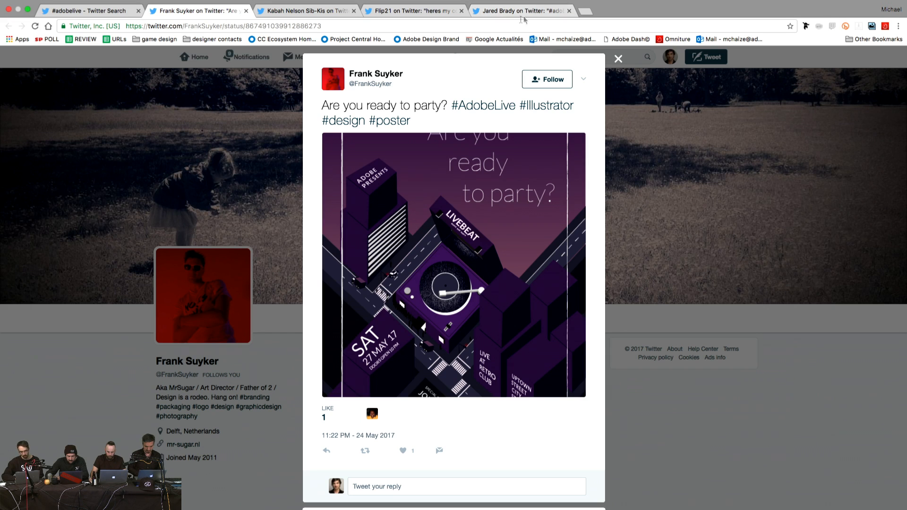
Step: Switch to the browser tab holding another LIVEBEAT poster-contest tweet
left_click(532, 14)
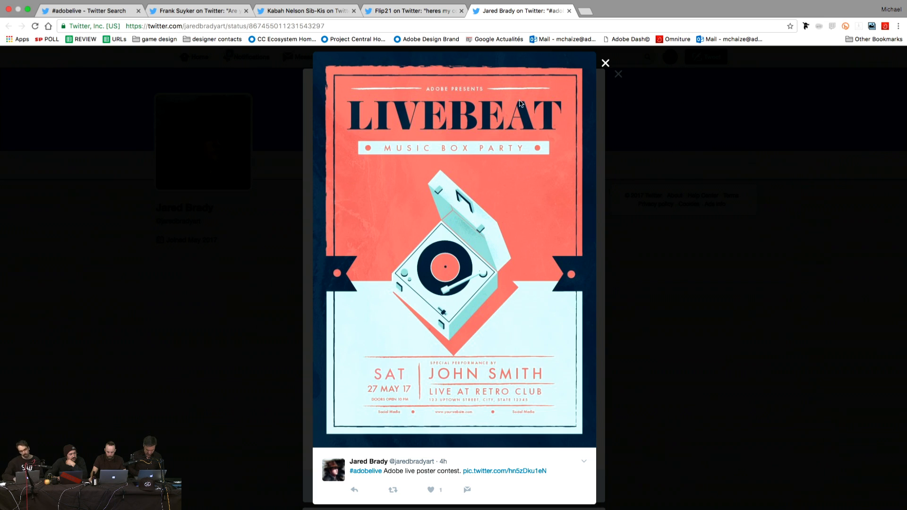
Step: Browse contest tweets in other tabs and enlarge their posters, including MUSIC BOX PARTY
left_click(418, 12)
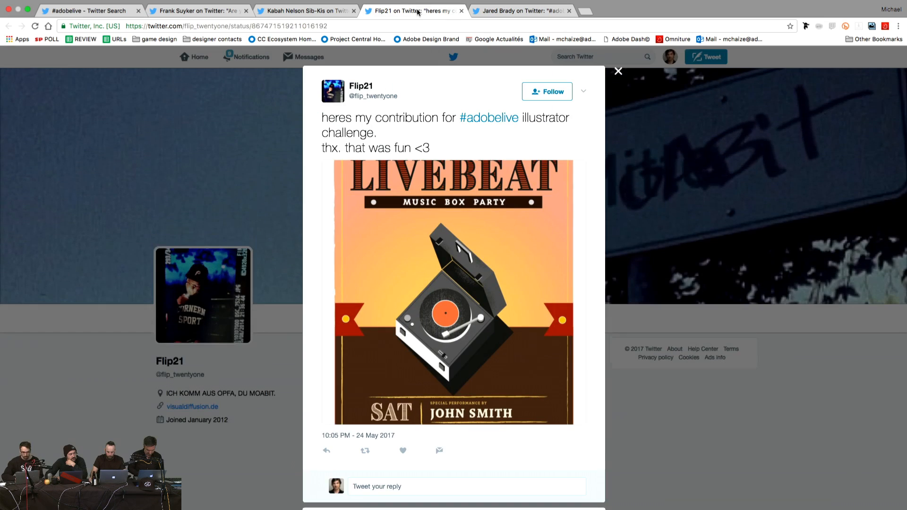
left_click(440, 227)
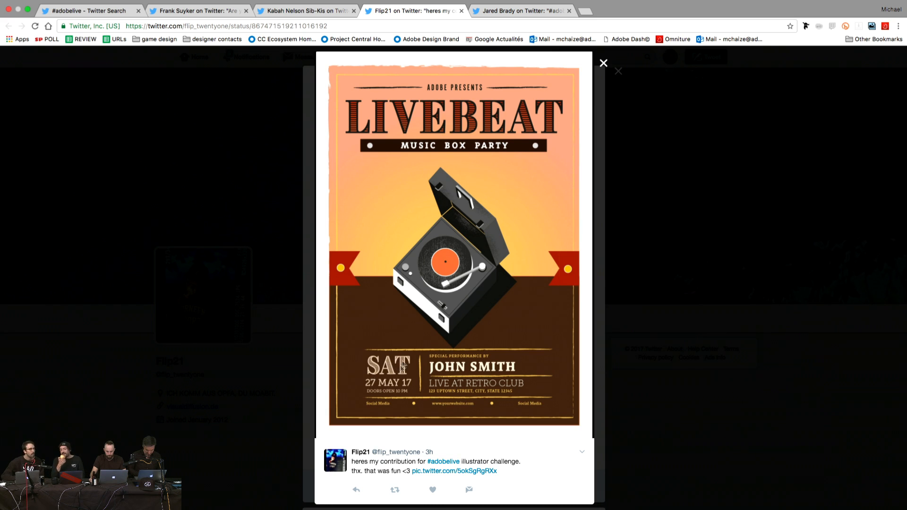
left_click(303, 21)
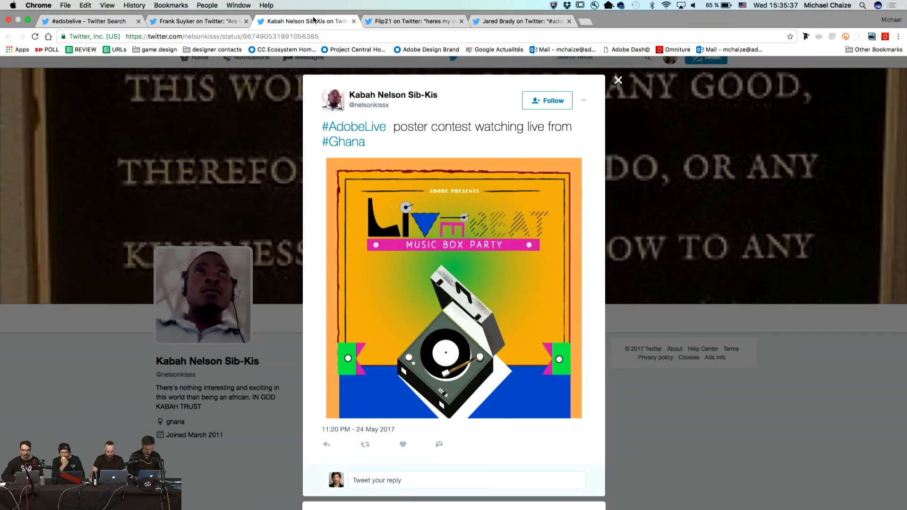
left_click(446, 273)
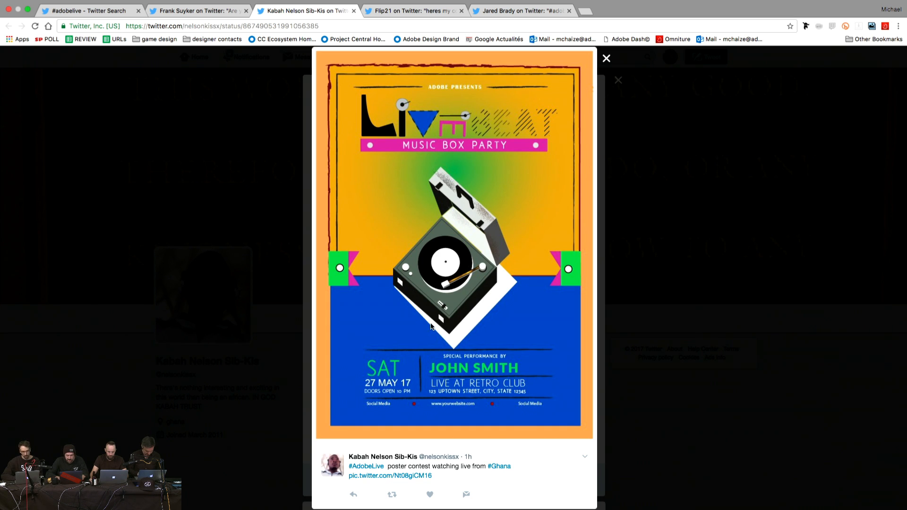
left_click(217, 14)
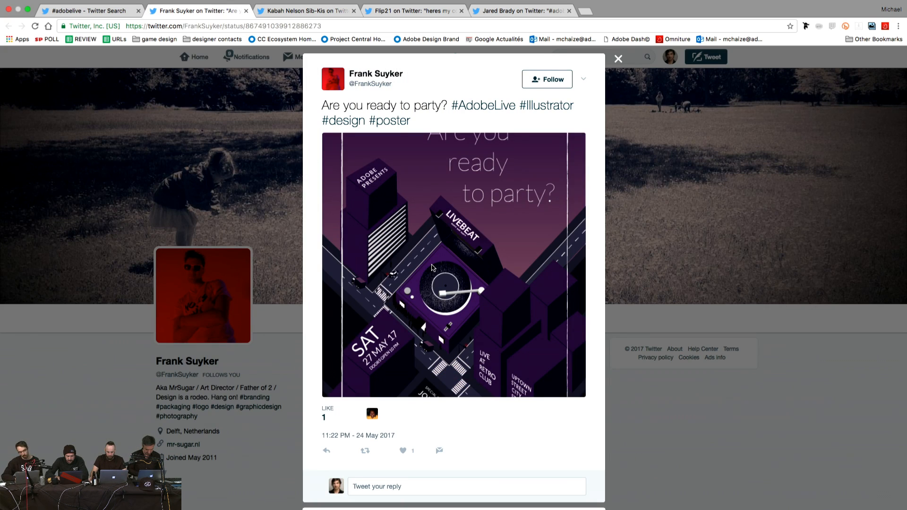
Step: Enlarge the tweet's purple 'Are you ready to party?' poster image
left_click(432, 268)
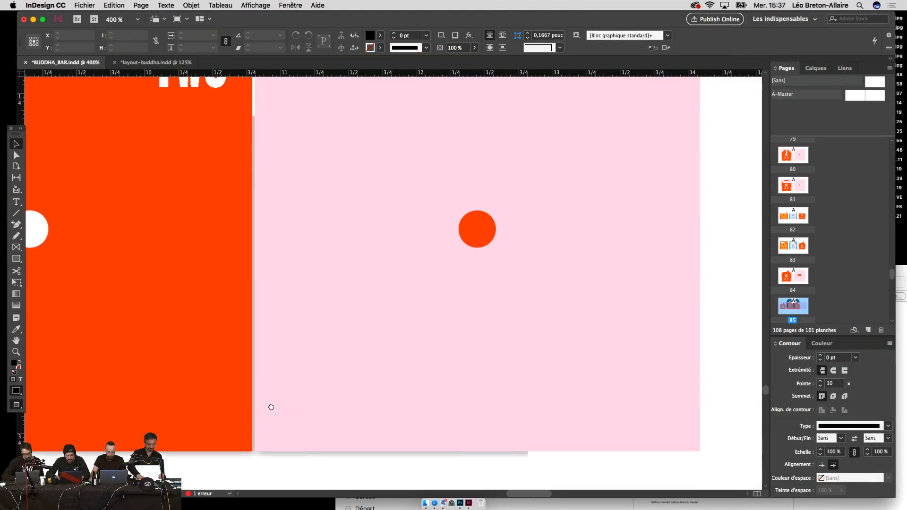
Step: Zoom in on the pink page's BUDDHABAR RECORDS logo, scale it down and nudge it into place
left_click_drag(539, 368, 476, 439)
key("super+z")
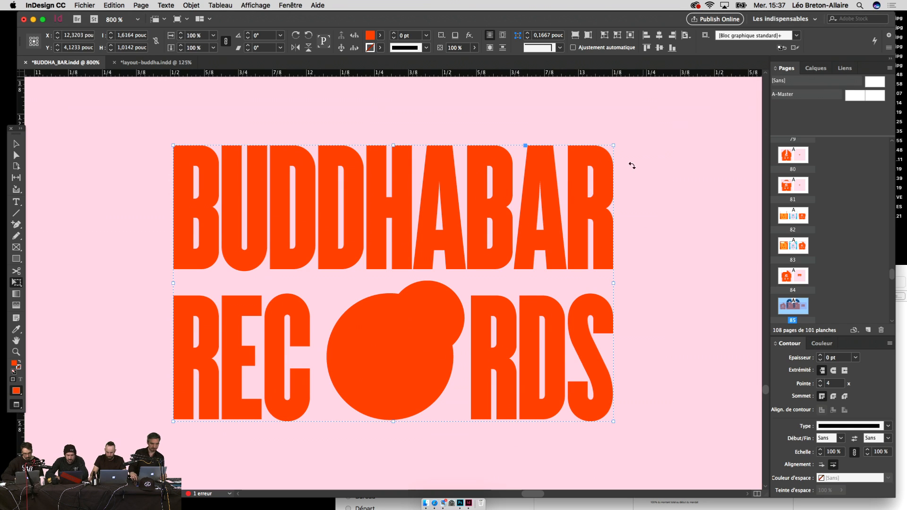
left_click_drag(613, 145, 527, 191)
key("shift+Up")
key("shift+Down")
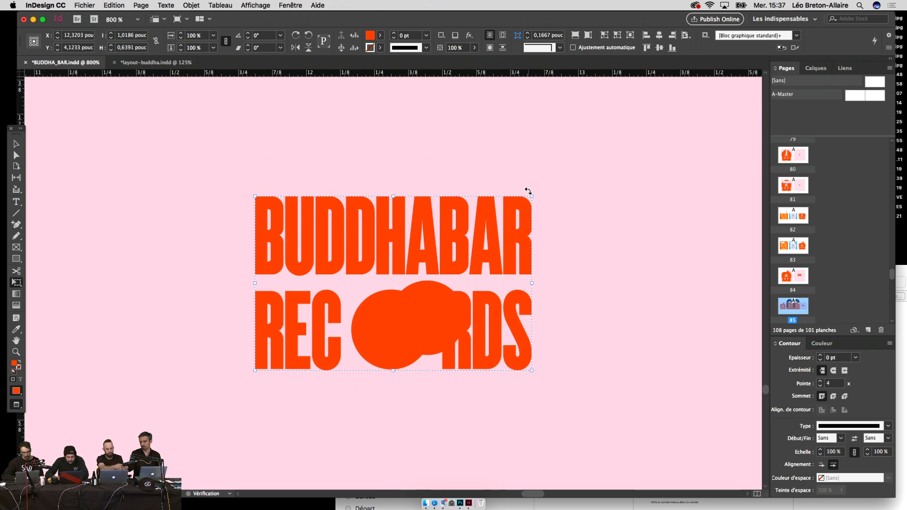
key("Up")
key("Up")
key("Up")
key("Up")
key("Right")
key("Right")
key("Right")
key("Right")
key("Right")
key("Right")
key("Right")
key("Right")
key("Right")
key("Right")
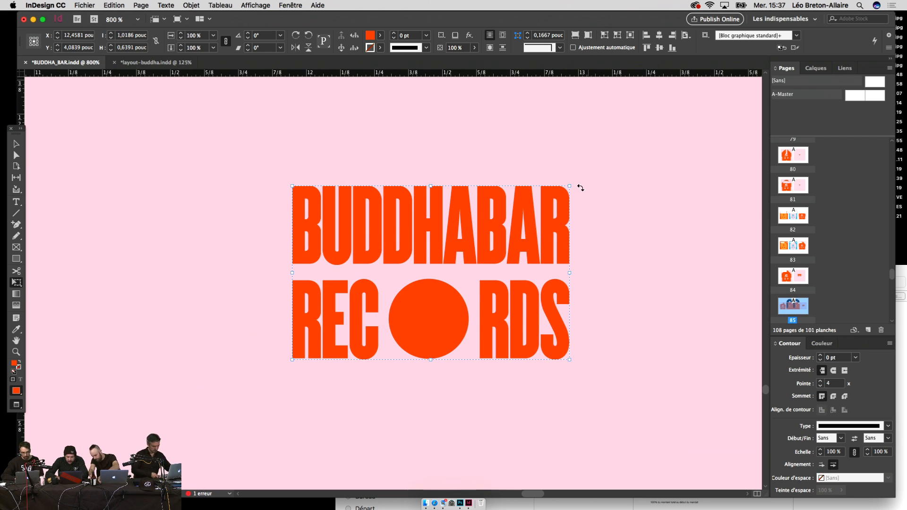
Step: Shrink the logo further to about 95%, restore the accidentally deleted elements, and zoom out
left_click_drag(567, 186, 559, 194)
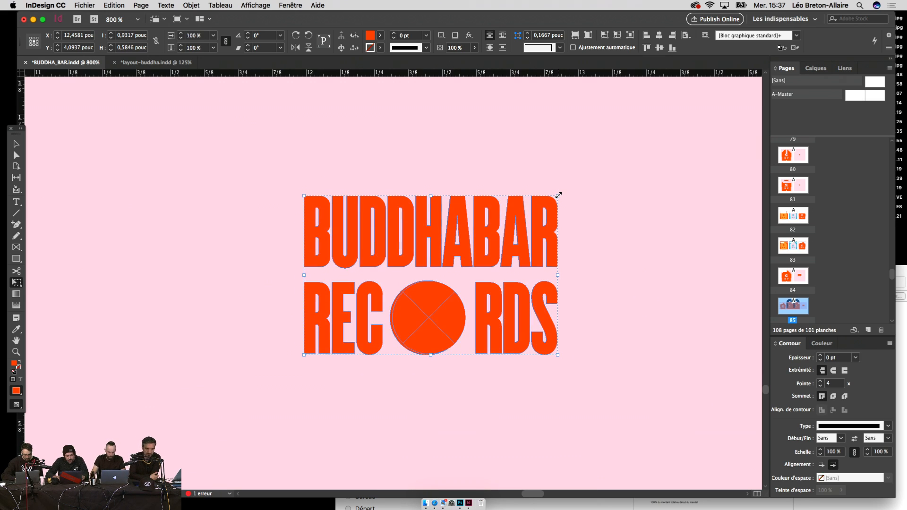
key("BackSpace")
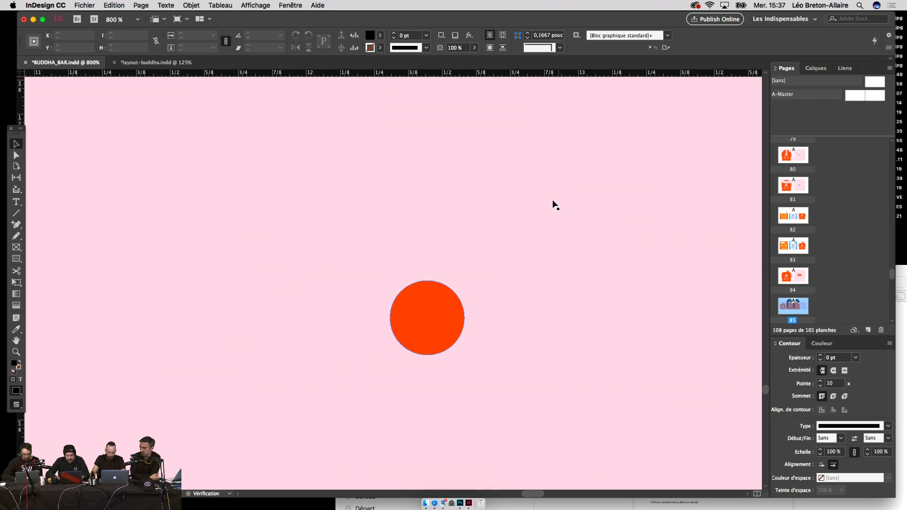
left_click(448, 315)
key("BackSpace")
key("super+alt+shift+v")
key("super+minus")
key("super+minus")
key("super+minus")
key("super+minus")
key("super+minus")
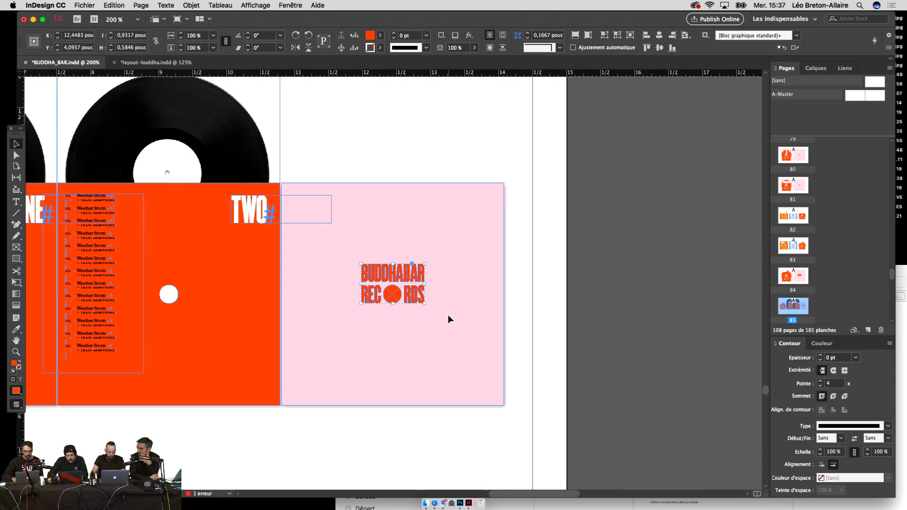
Step: Deselect the logo and zoom out to review the Buddha and vinyl spreads
left_click(529, 322)
scroll(528, 321, "up", 10)
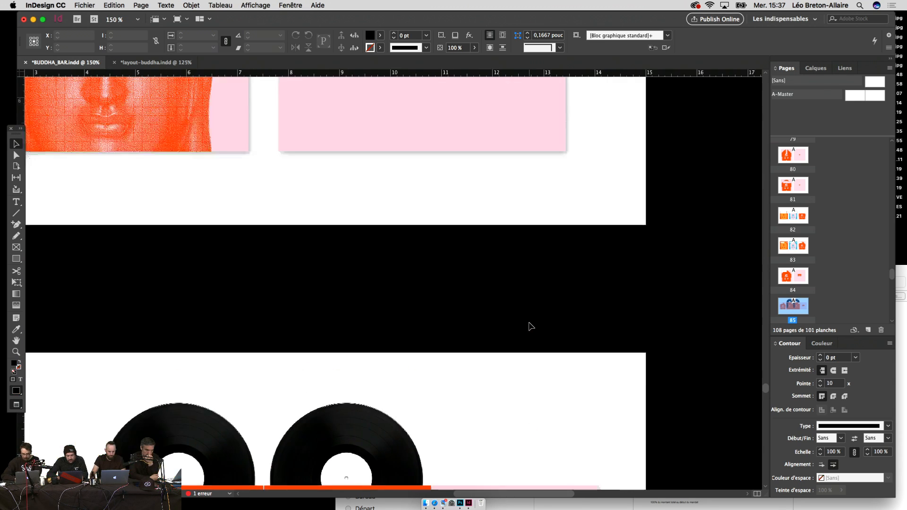
key("super+minus")
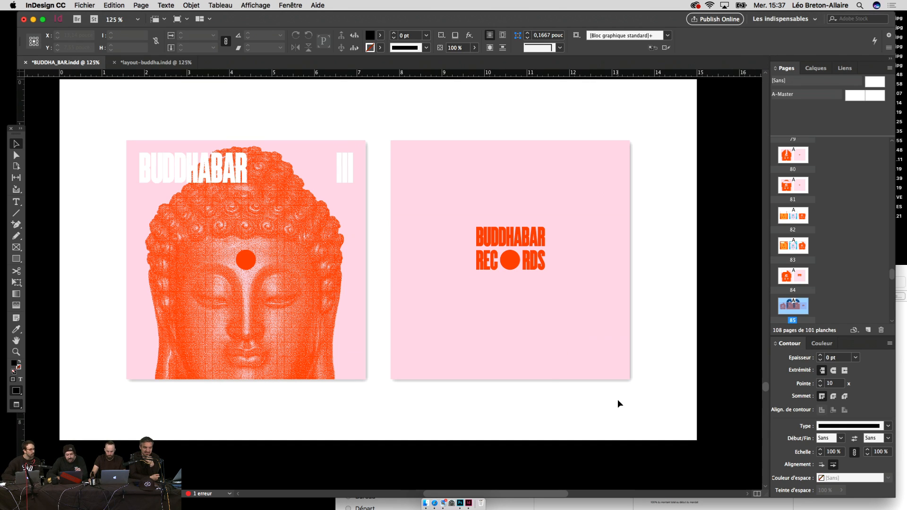
scroll(617, 400, "down", 5)
scroll(618, 403, "up", 5)
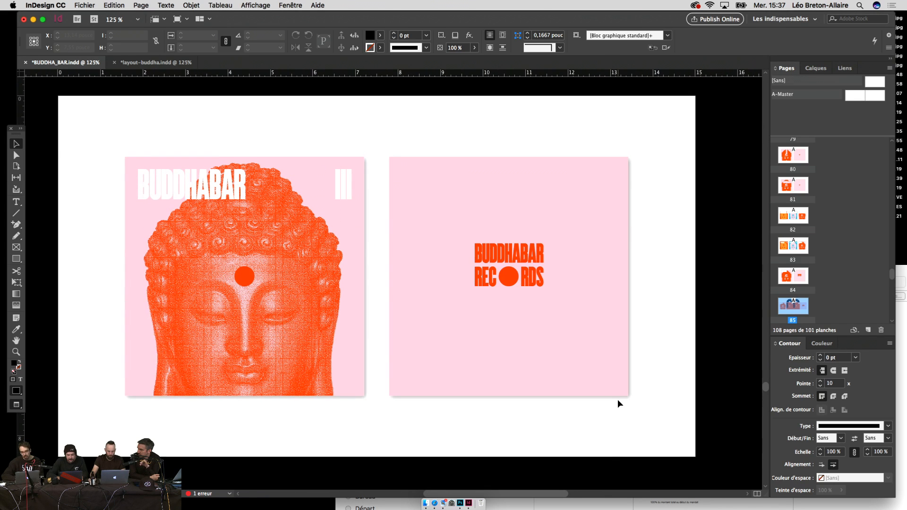
key("super+minus")
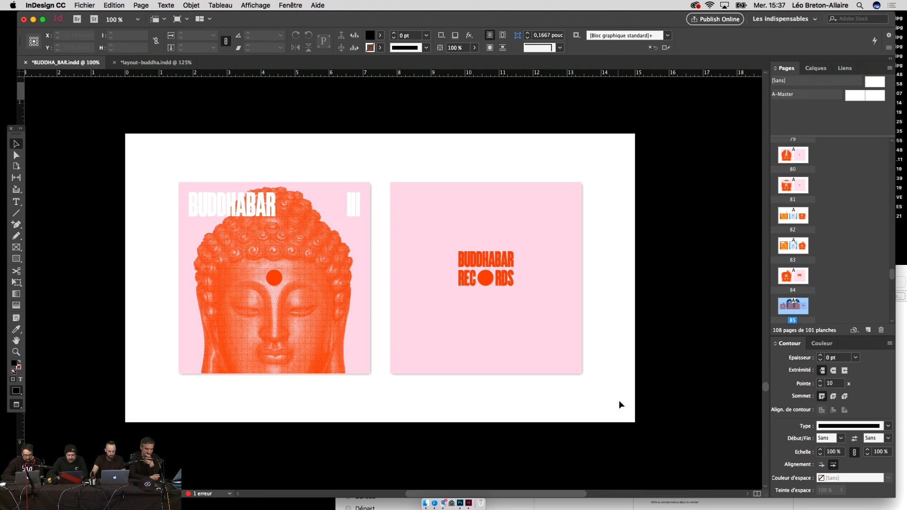
scroll(621, 402, "down", 5)
scroll(622, 402, "down", 3)
scroll(622, 402, "up", 1)
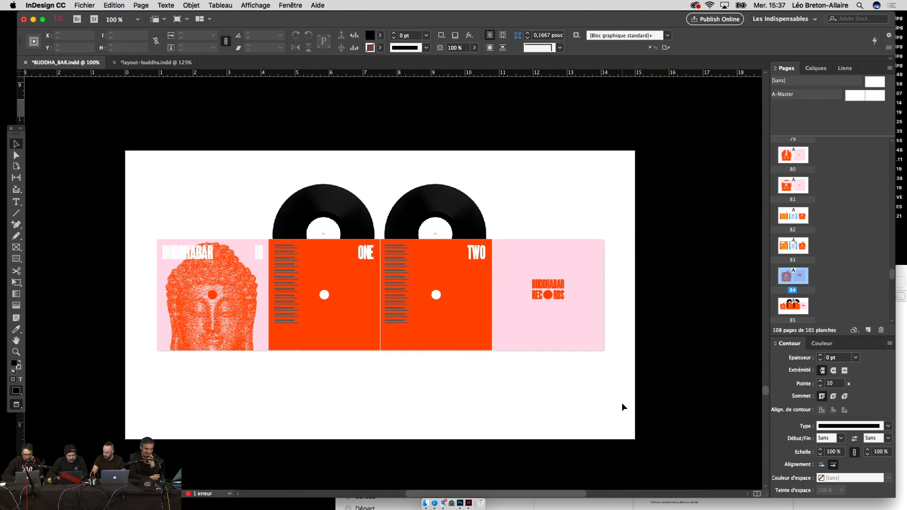
key("super+a")
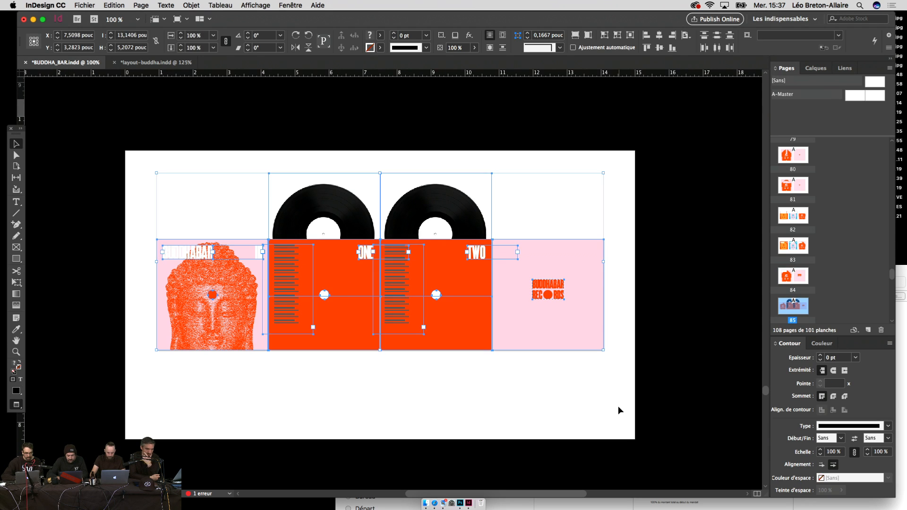
left_click(618, 406)
scroll(618, 406, "up", 4)
scroll(618, 406, "up", 4)
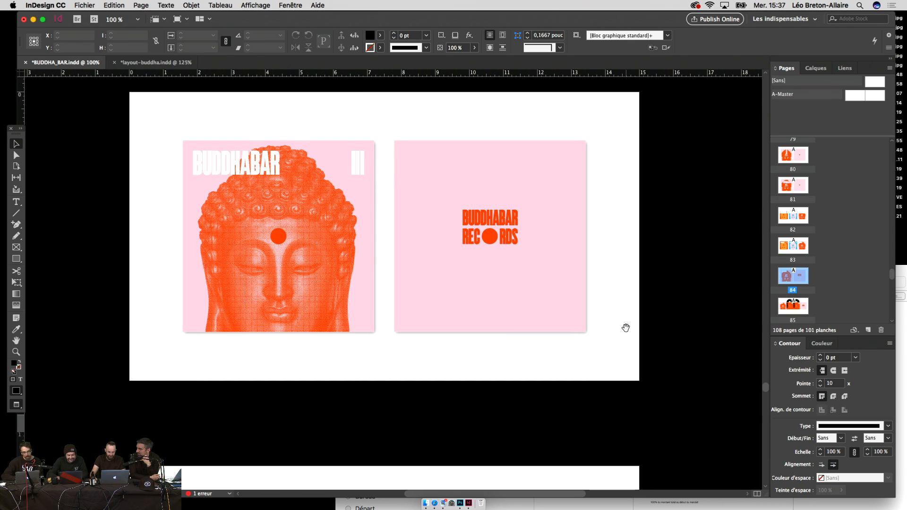
scroll(625, 349, "down", 10)
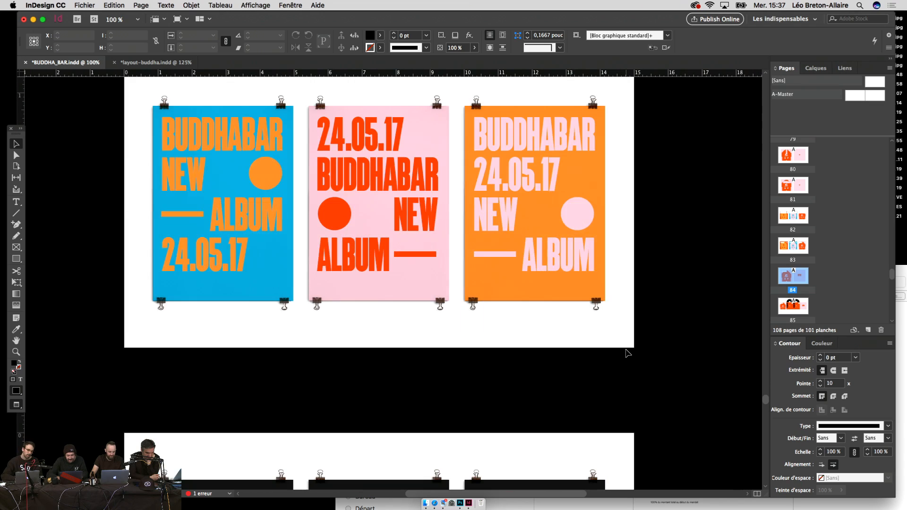
Step: Scroll past the poster spreads to the HOTEL window photo and zoom in on its sign
key("super+minus")
scroll(621, 321, "down", 5)
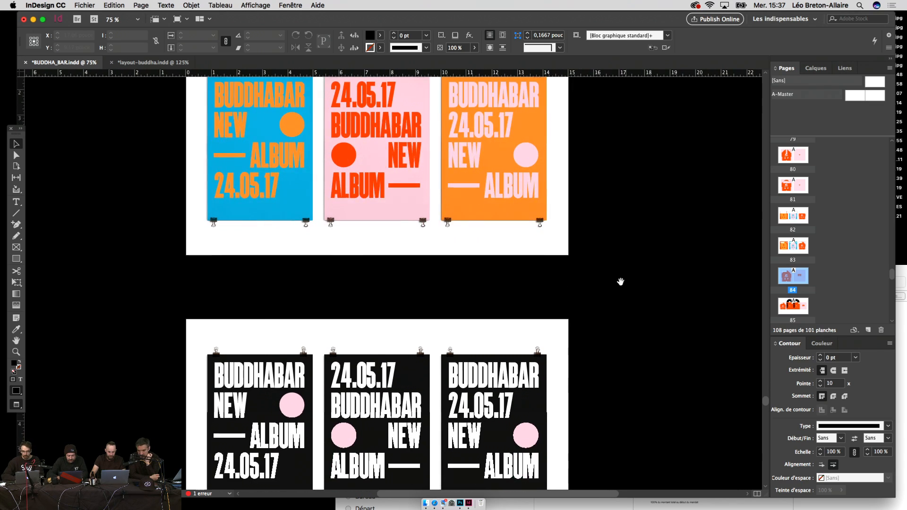
scroll(618, 384, "down", 20)
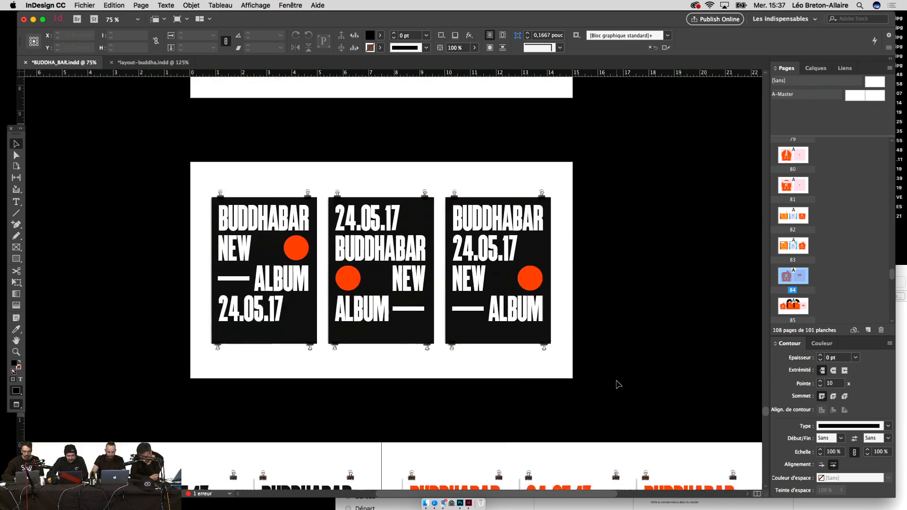
scroll(618, 384, "down", 20)
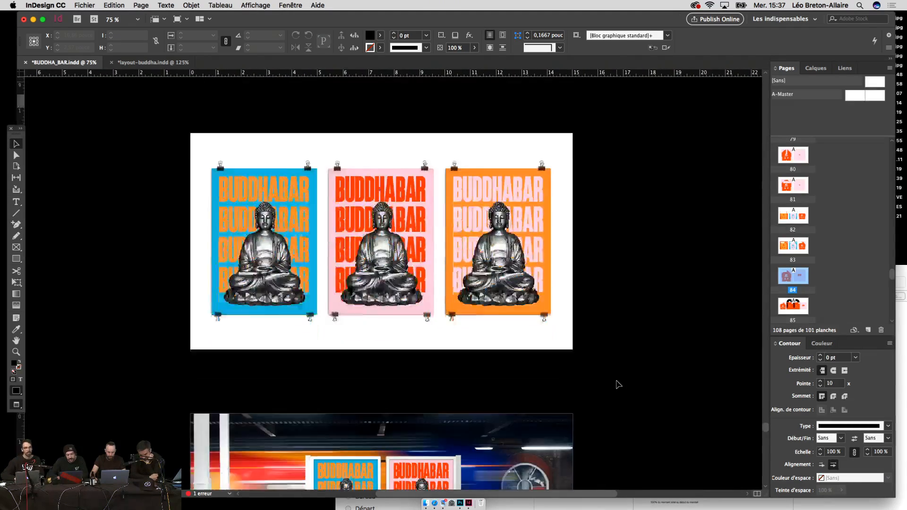
scroll(617, 384, "down", 3)
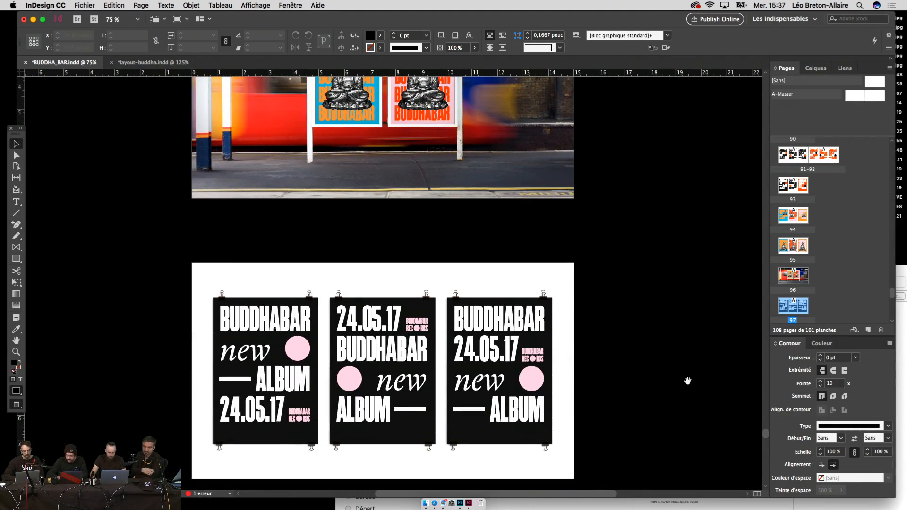
scroll(687, 379, "down", 5)
key("super+minus")
key("super+minus")
key("super+equal")
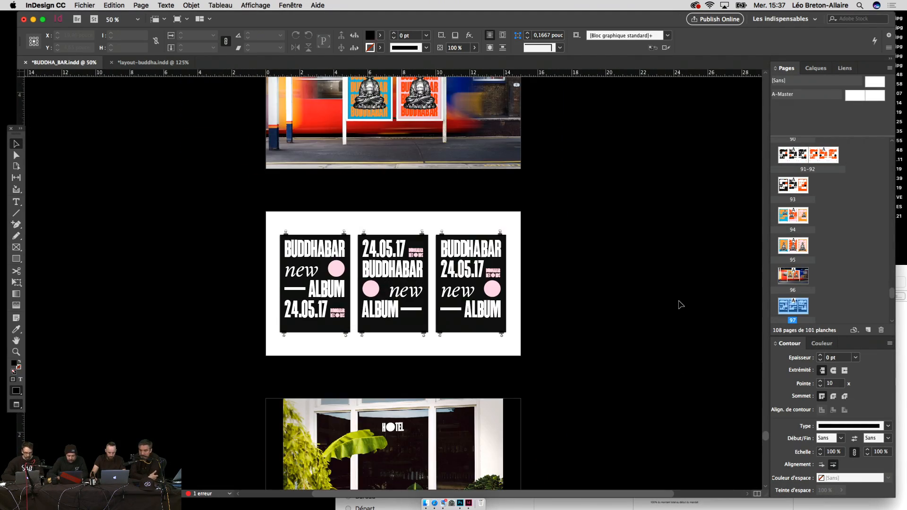
left_click_drag(561, 363, 565, 303)
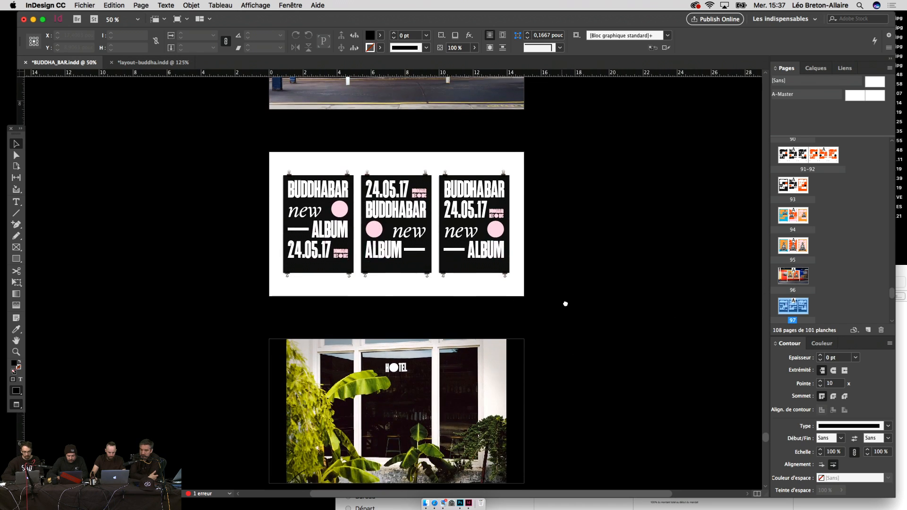
left_click(392, 369)
key("super+equal")
key("super+equal")
Step: Scale the HOTEL sign to 75 % and nudge it slightly up and then down
key("Up")
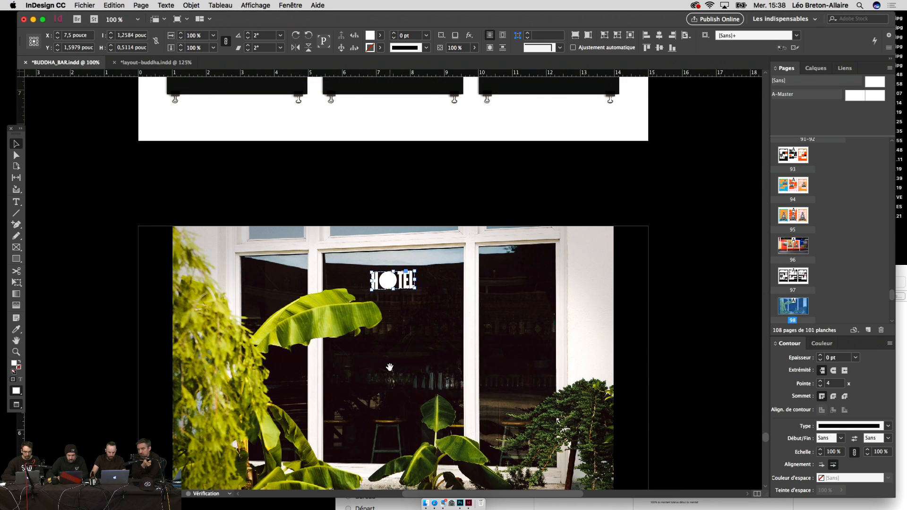
left_click(212, 48)
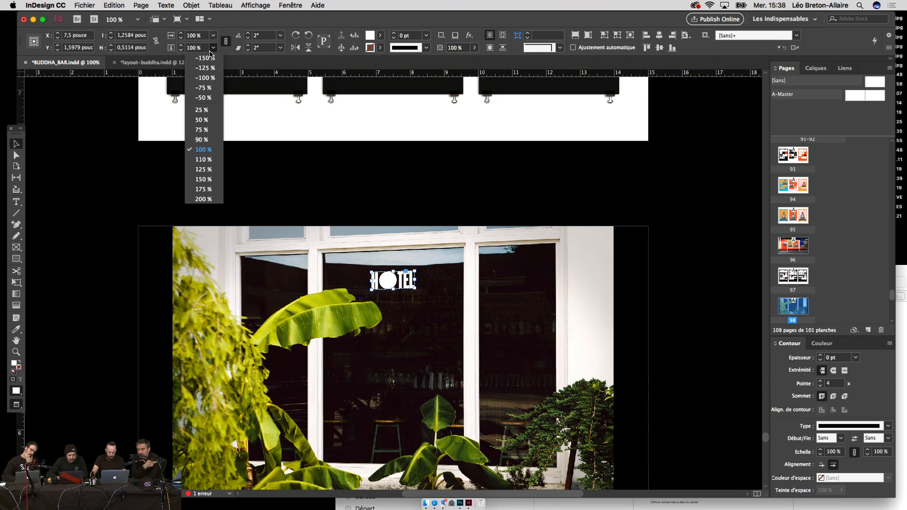
left_click(214, 145)
left_click(279, 187)
key("super+minus")
key("super+minus")
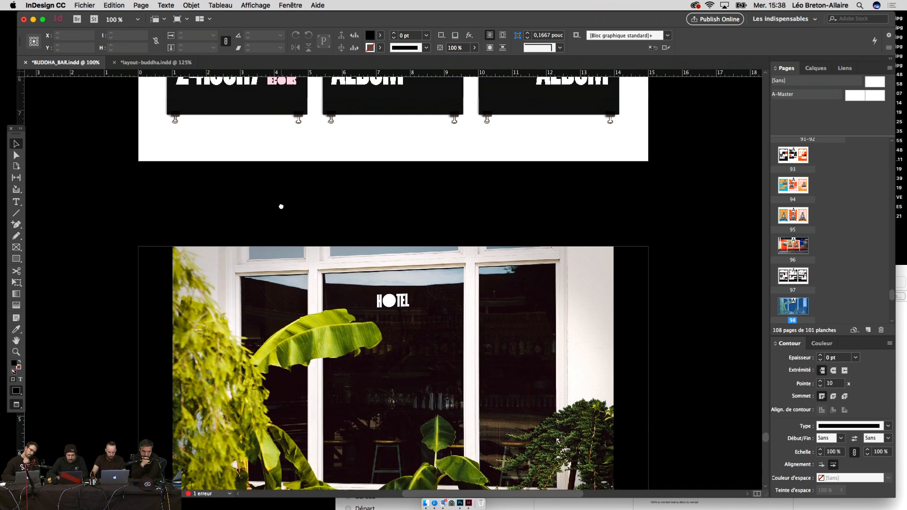
left_click_drag(351, 250, 346, 288)
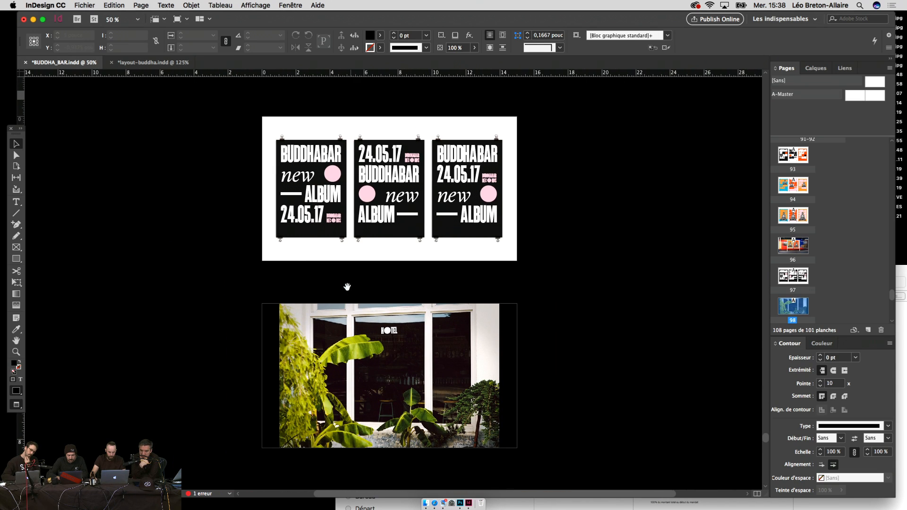
left_click(393, 331)
key("shift+Down")
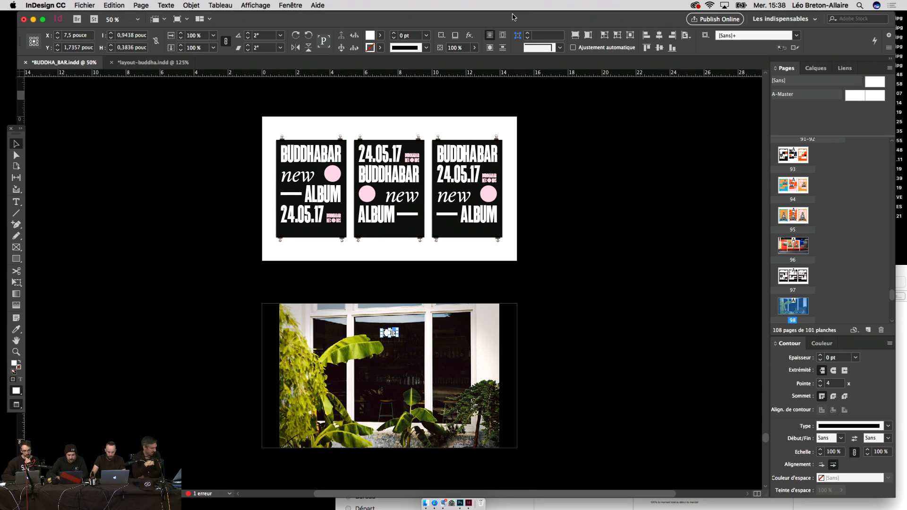
Step: Set the HOTEL sign's opacity to 80 %
left_click(450, 48)
type("80")
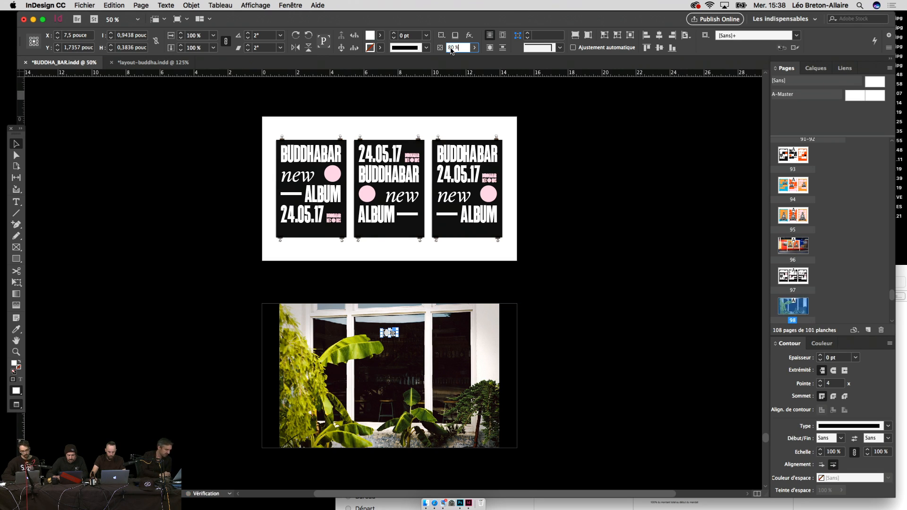
left_click(665, 199)
scroll(665, 205, "down", 2)
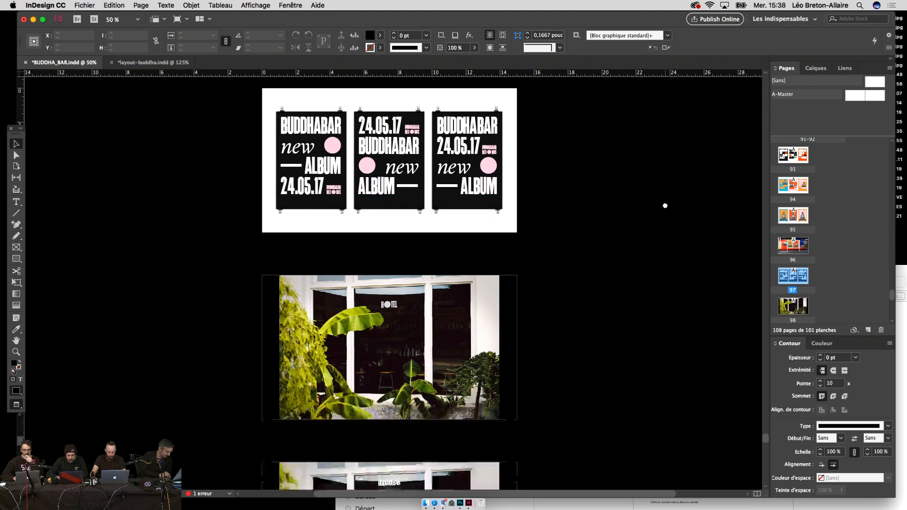
Step: Zoom and scroll through the presentation spreads to review the placed images
key("super+1")
scroll(664, 189, "down", 2)
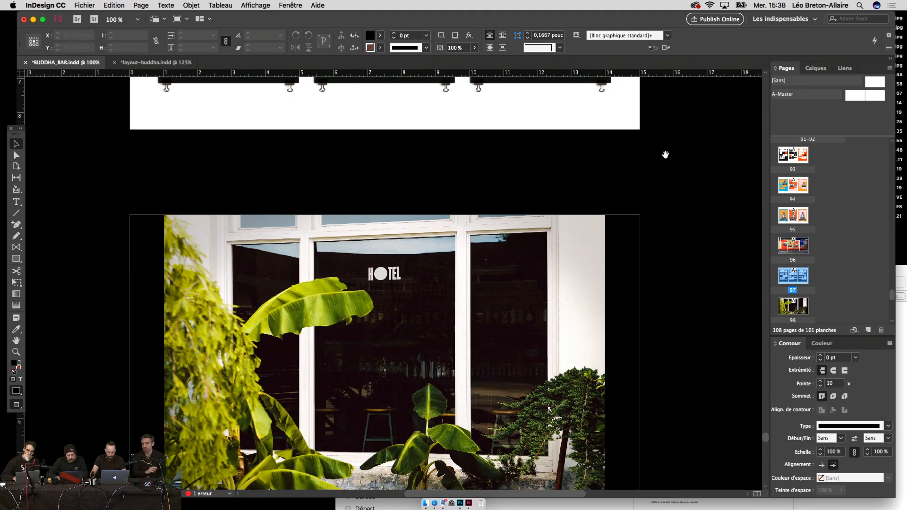
key("super+minus")
key("super+minus")
scroll(664, 158, "up", 4)
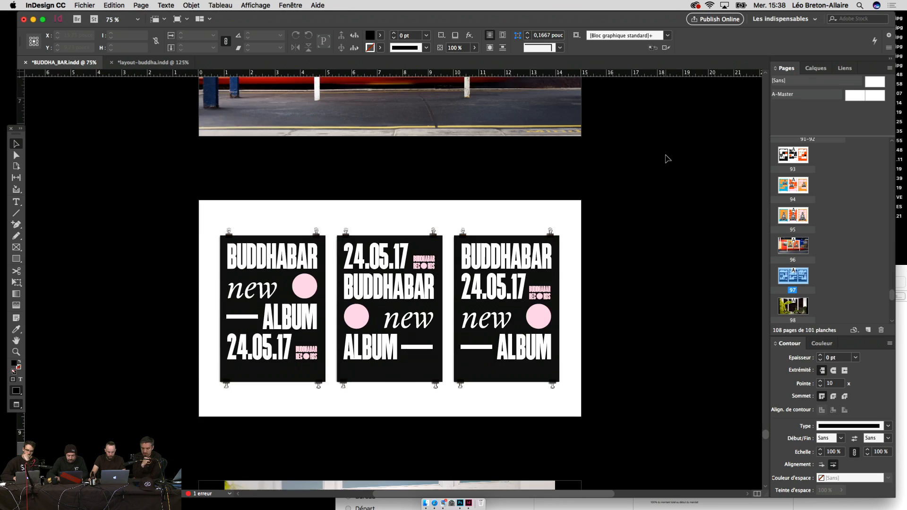
left_click_drag(616, 183, 590, 182)
scroll(594, 336, "down", 5)
scroll(593, 335, "up", 15)
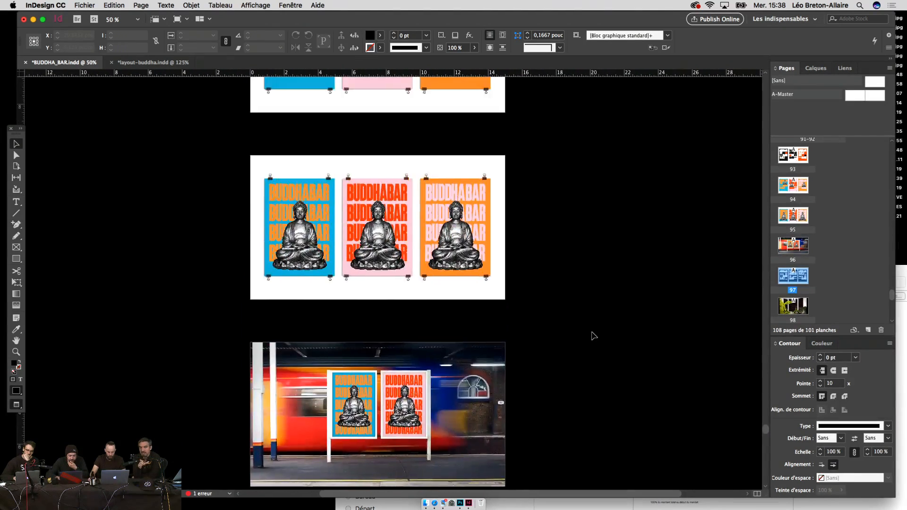
scroll(594, 335, "down", 10)
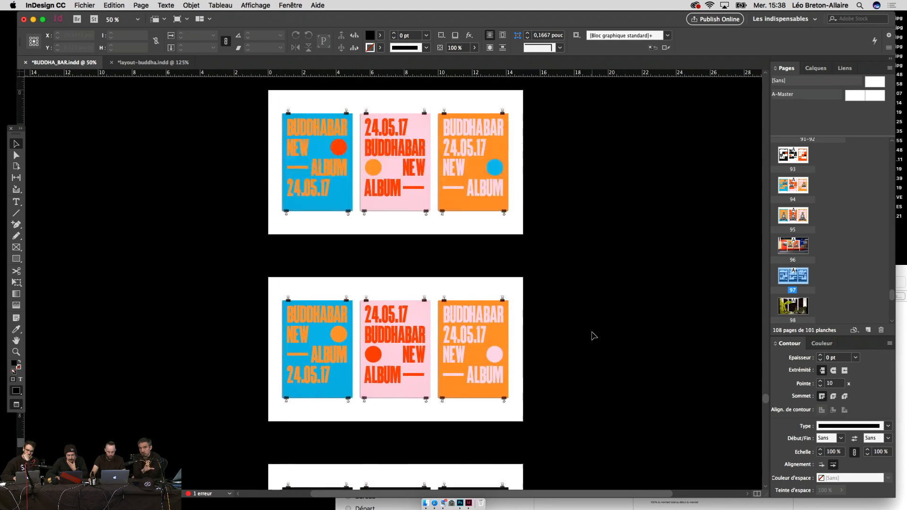
scroll(594, 335, "up", 6)
scroll(593, 335, "down", 2)
scroll(594, 335, "up", 2)
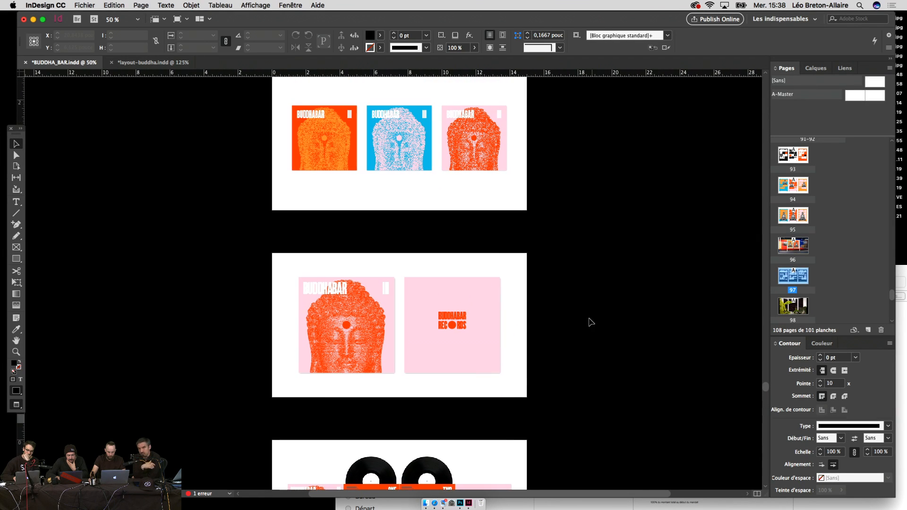
scroll(563, 193, "down", 4)
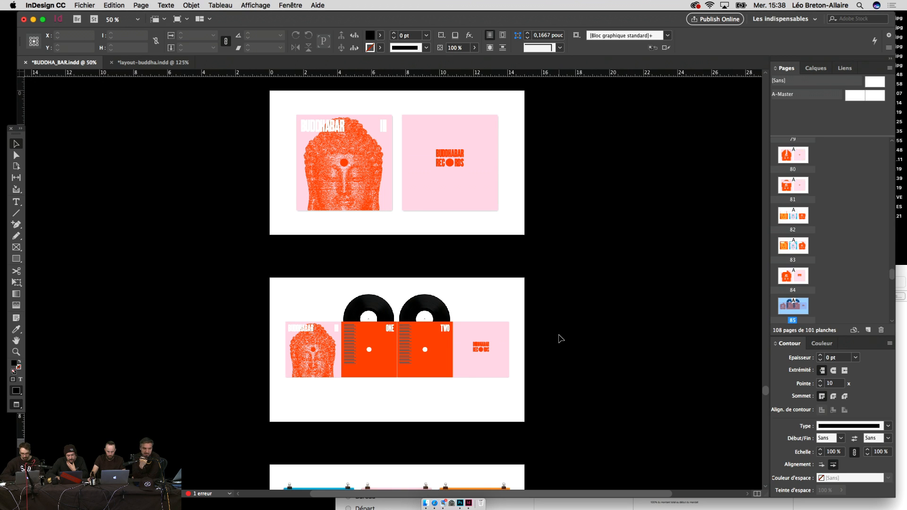
scroll(557, 336, "up", 4)
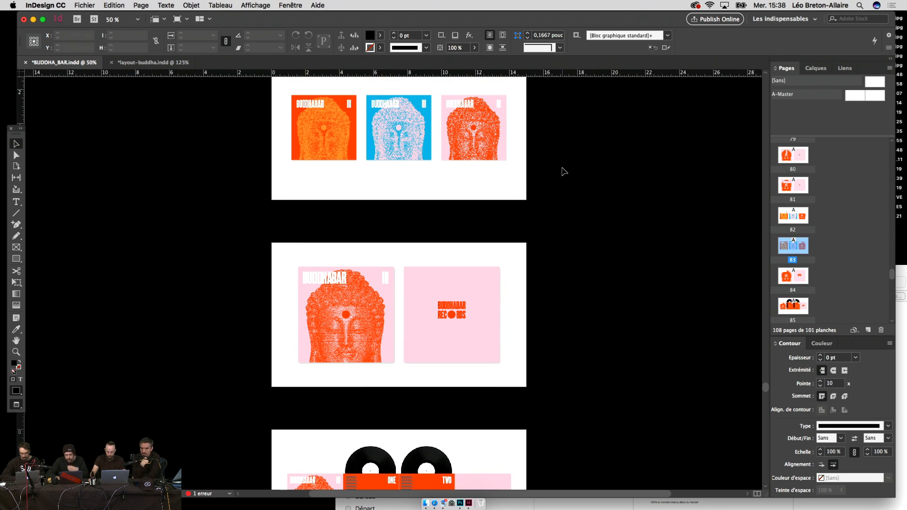
Step: Set display performance to Affichage de qualité supérieure (high-quality display)
left_click(256, 5)
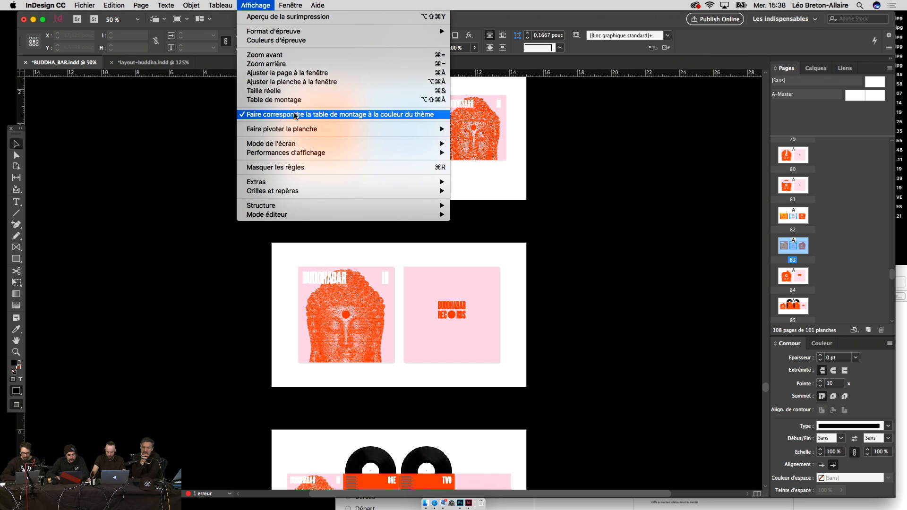
mouse_move(300, 152)
left_click(520, 170)
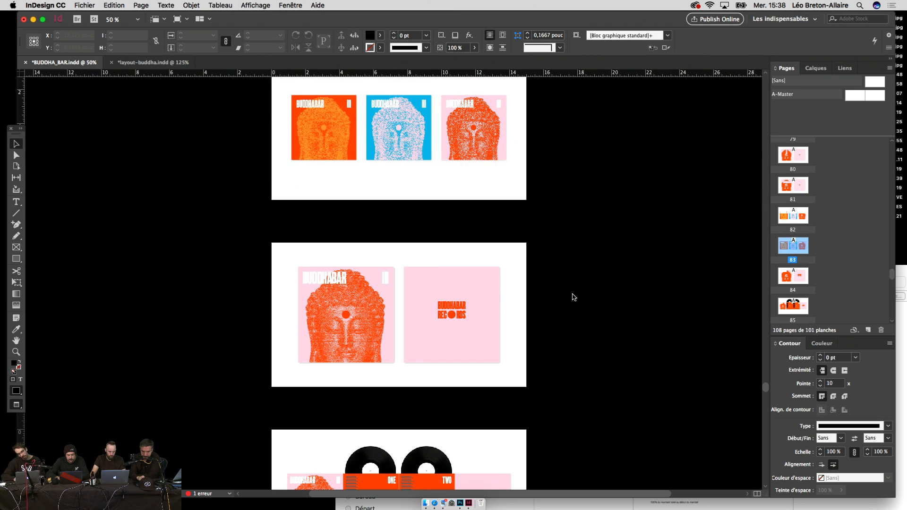
scroll(585, 286, "up", 3)
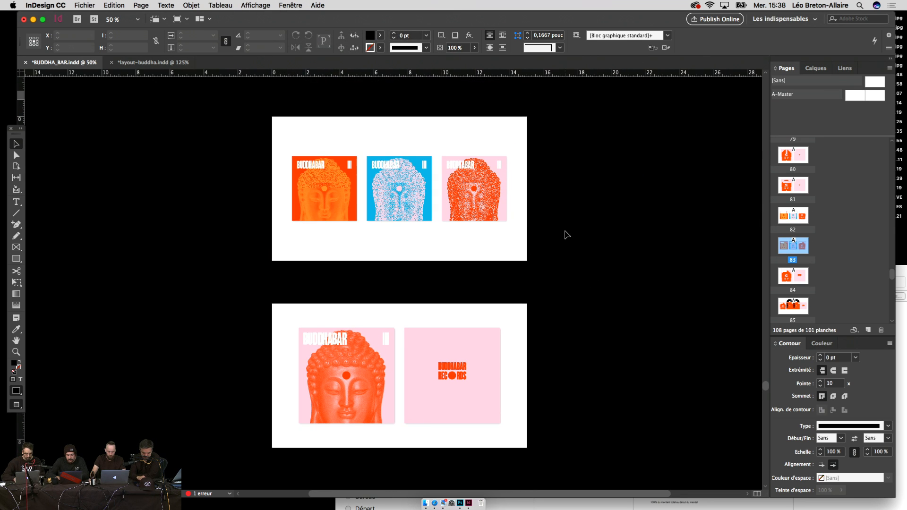
scroll(597, 344, "down", 15)
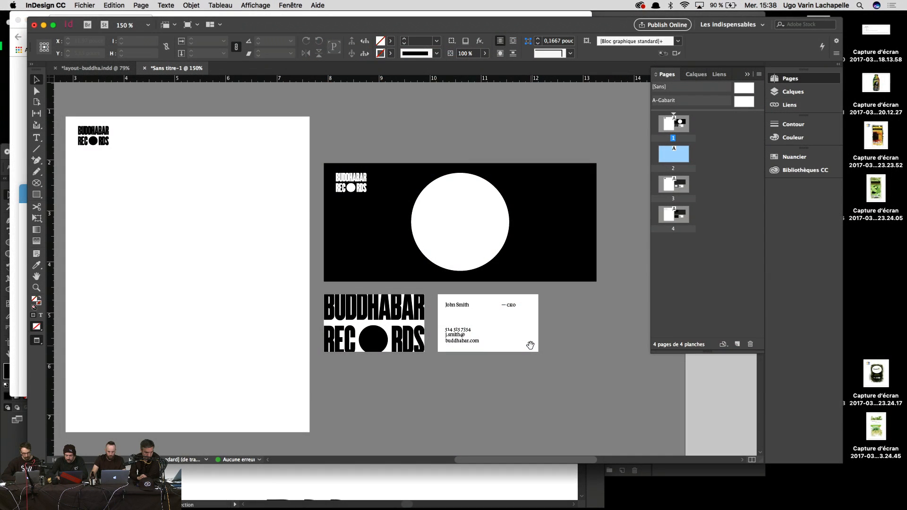
Step: Move the white circle down onto the business card and shrink it below an inch
left_click_drag(479, 244, 507, 347)
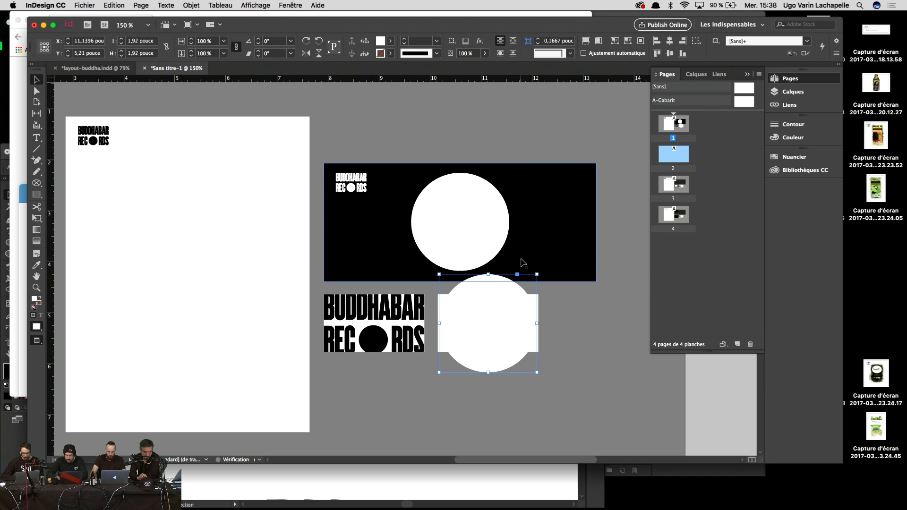
left_click_drag(535, 273, 509, 302)
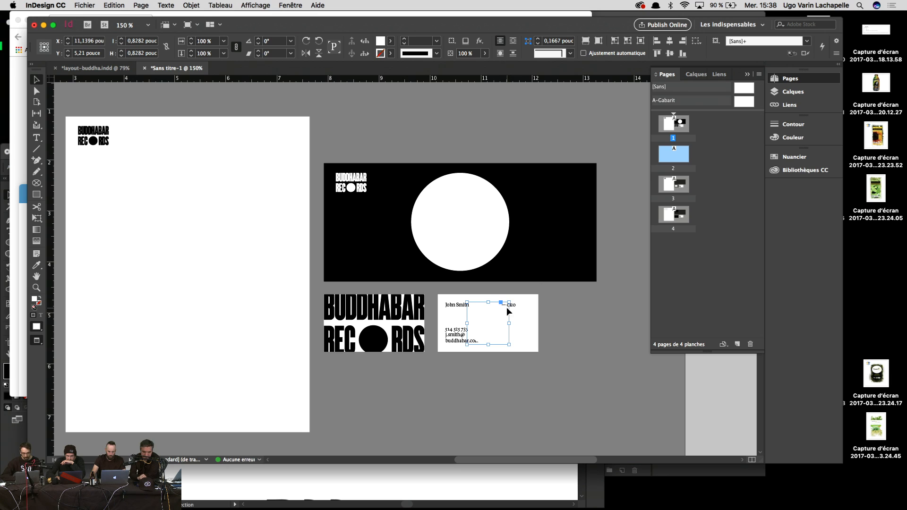
key("i")
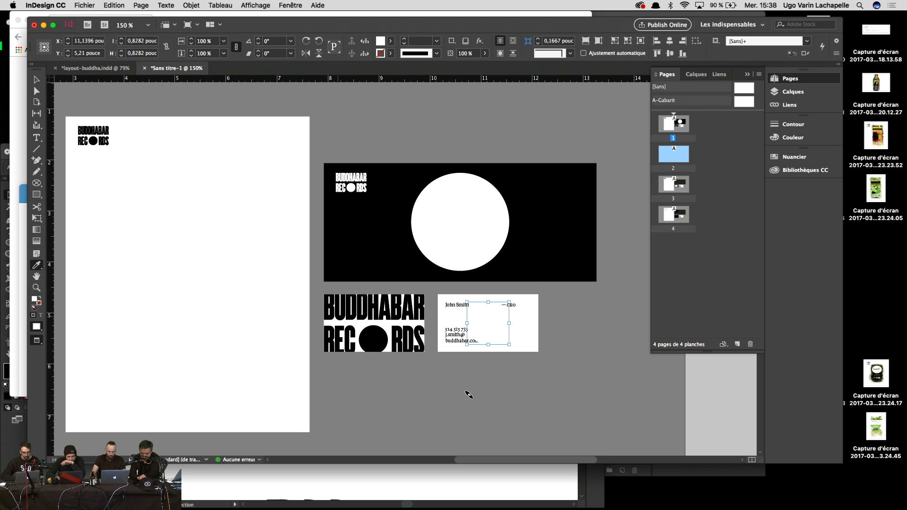
key("v")
Step: Bring the contact text frame to the front (Premier plan) and size the circle to 0,9 × 0,9 inch
right_click(450, 338)
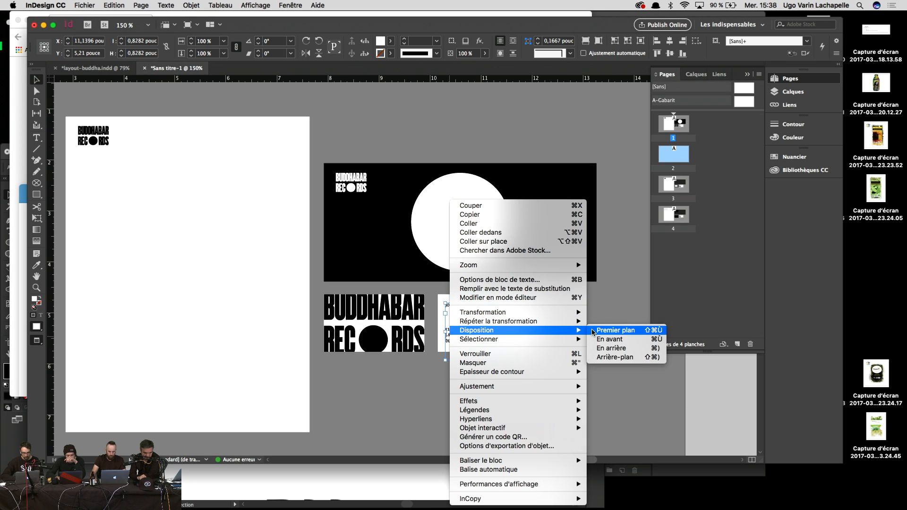
left_click(599, 330)
left_click(693, 401)
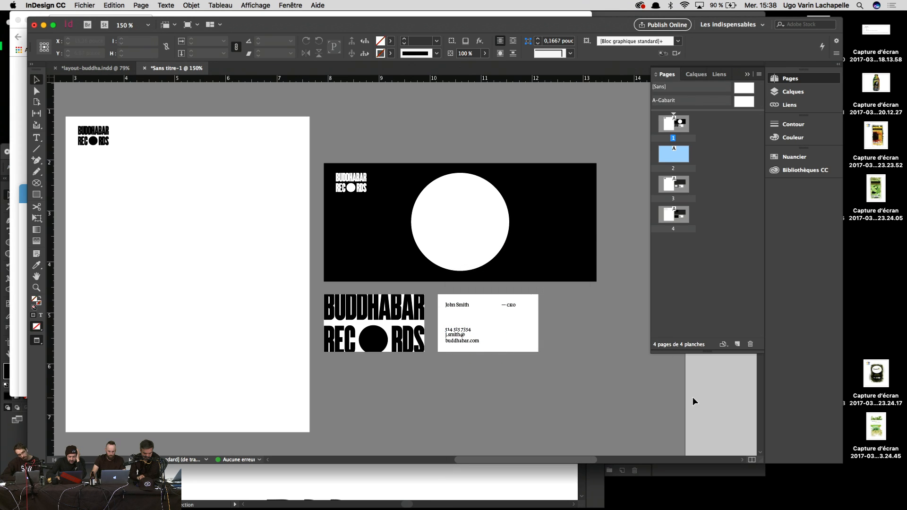
left_click(505, 339)
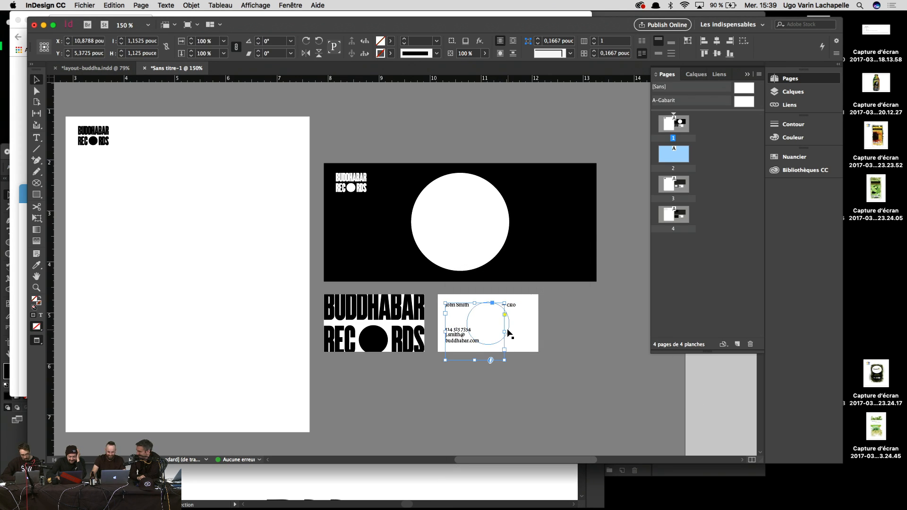
left_click_drag(488, 345, 489, 346)
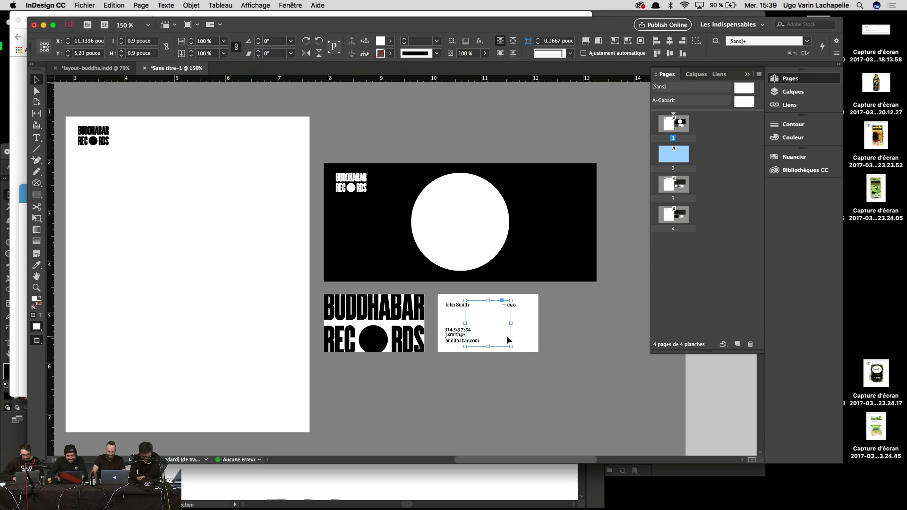
left_click(665, 398)
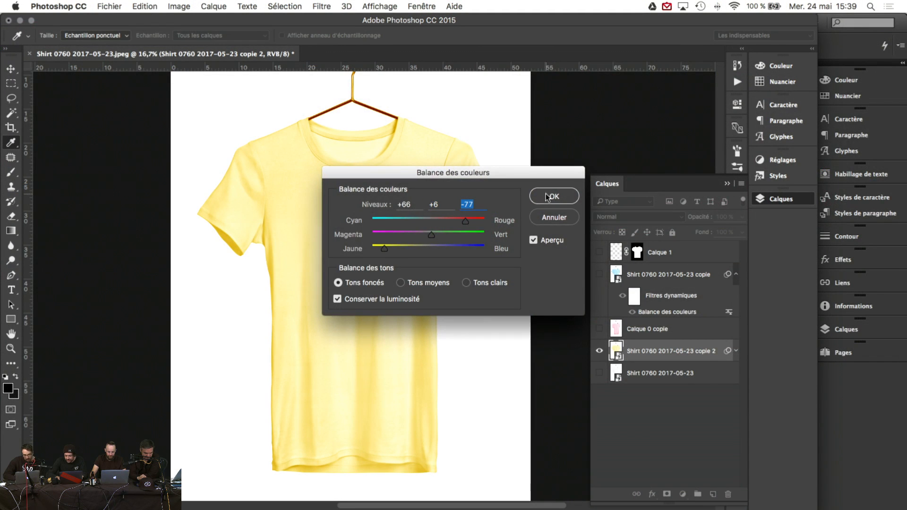
Step: Apply the colour balance, save the mockup as Yellow.psd, and show the pink shirt layer instead
left_click(547, 197)
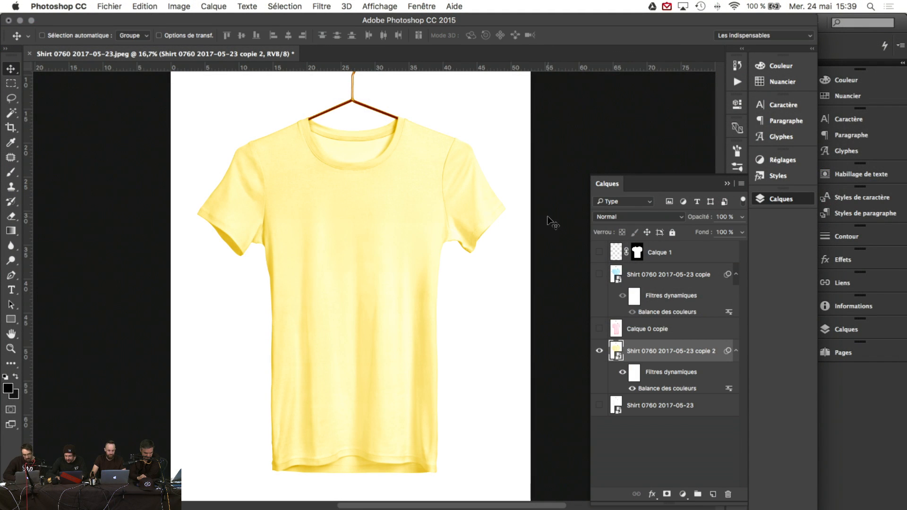
left_click(109, 6)
left_click(152, 124)
type("Yellow.psd")
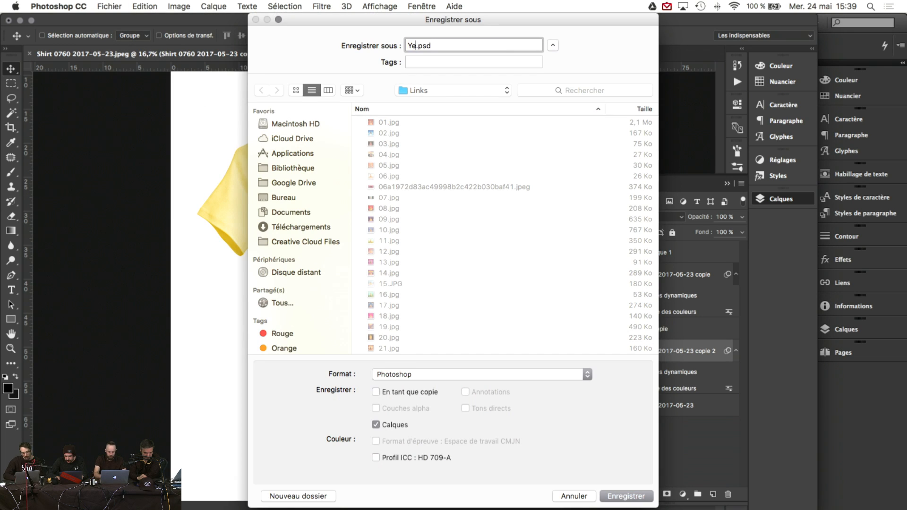
left_click(635, 499)
left_click(580, 211)
left_click(599, 350)
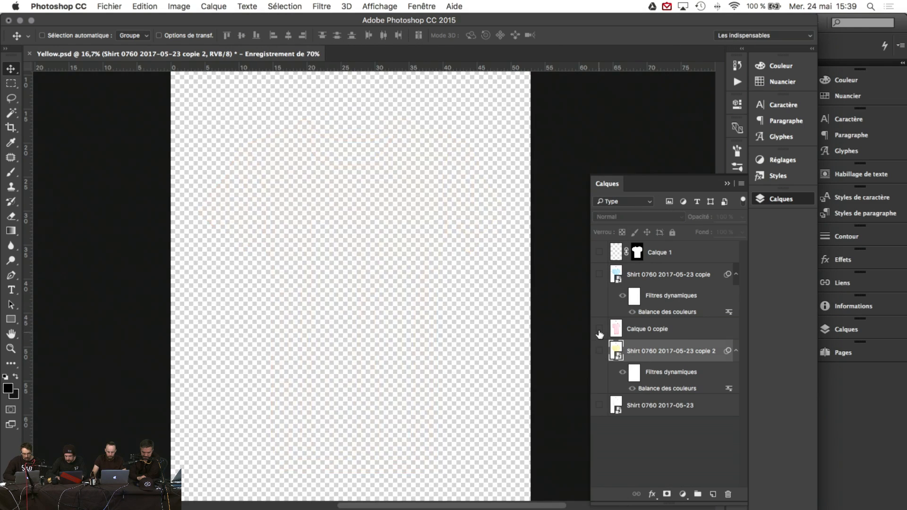
left_click(599, 329)
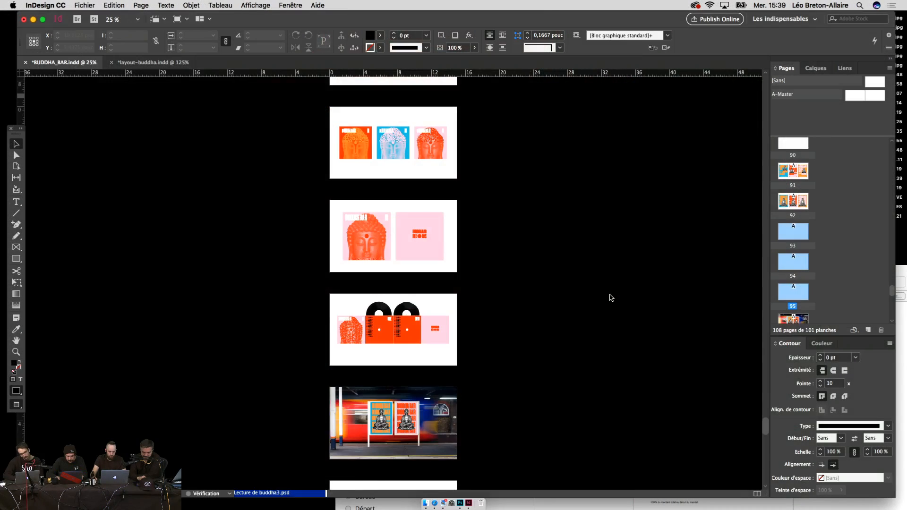
Step: Move page 91 below page 92 in the Pages panel to swap the two Buddha poster spreads
scroll(609, 297, "down", 6)
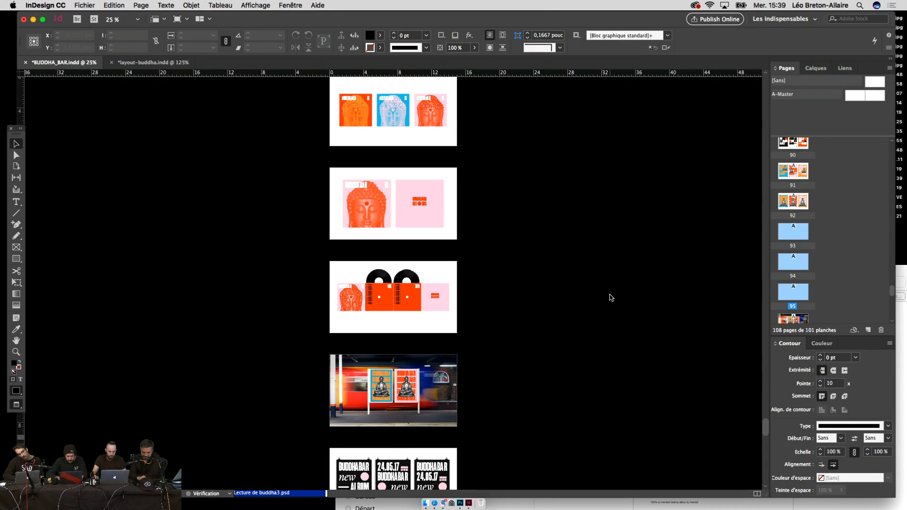
scroll(609, 298, "down", 2)
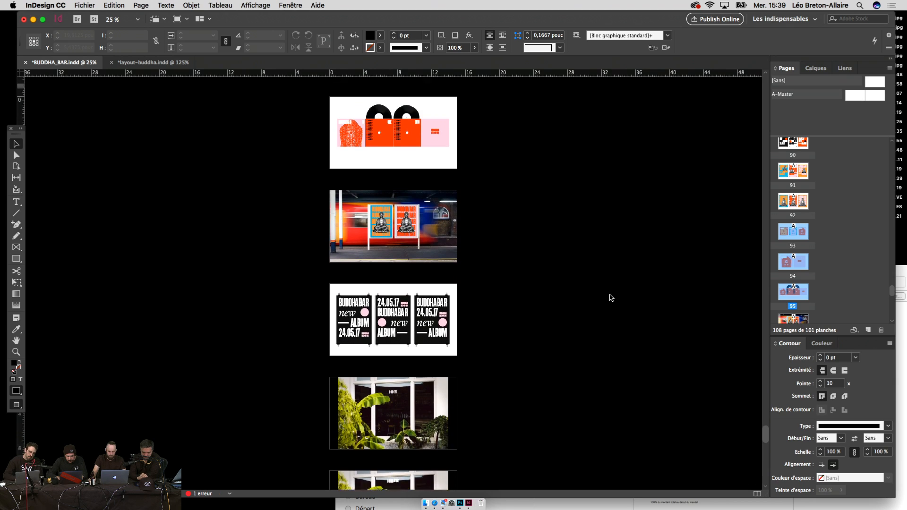
scroll(609, 298, "up", 5)
scroll(610, 298, "up", 5)
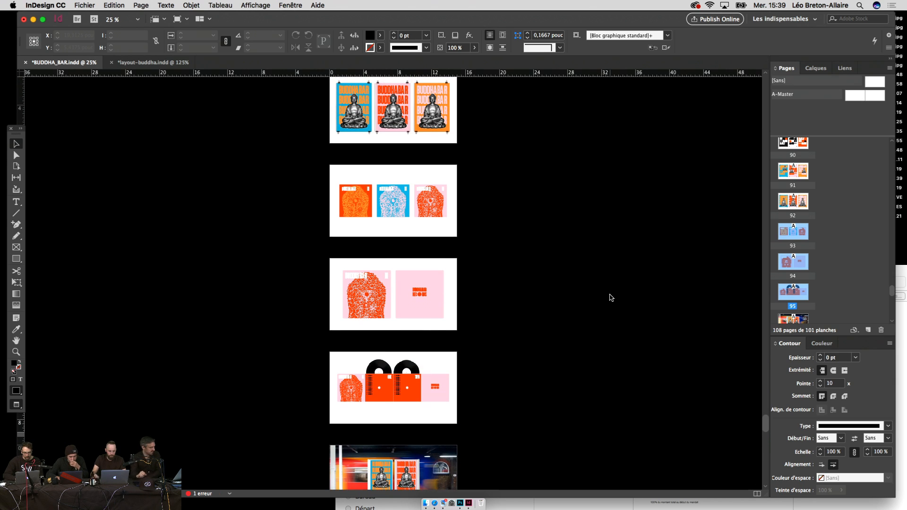
scroll(609, 298, "up", 1)
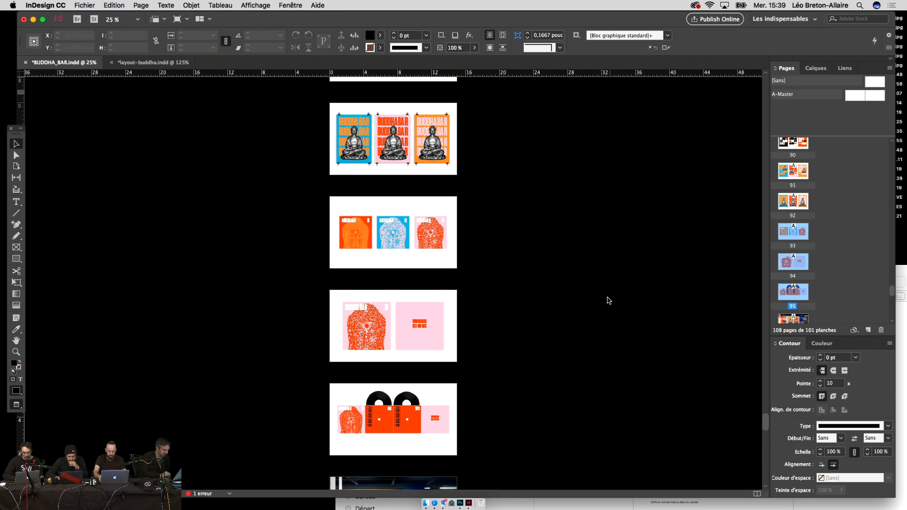
scroll(606, 299, "up", 4)
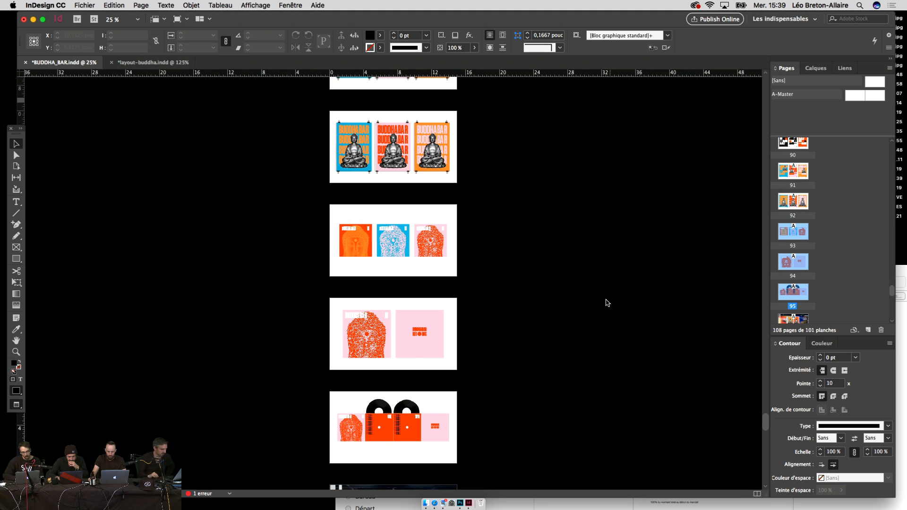
scroll(606, 300, "down", 4)
scroll(606, 300, "up", 1)
scroll(607, 303, "up", 2)
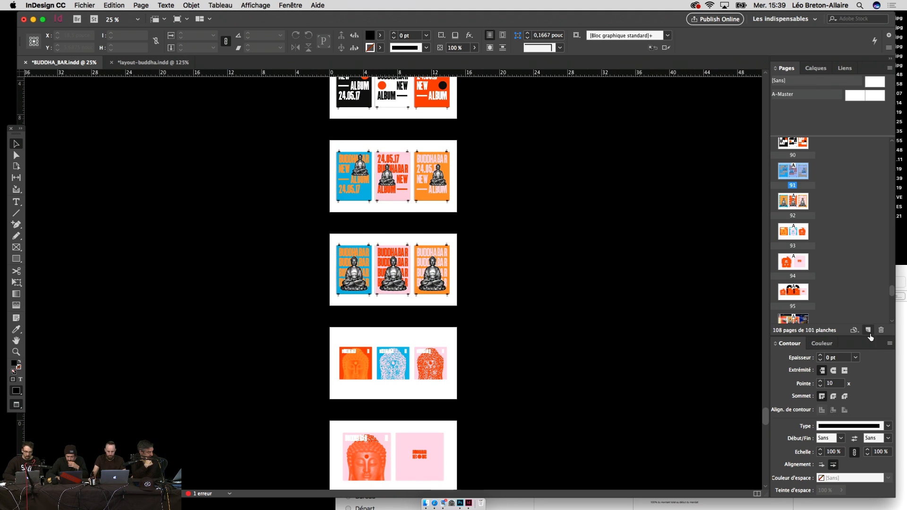
scroll(669, 246, "up", 3)
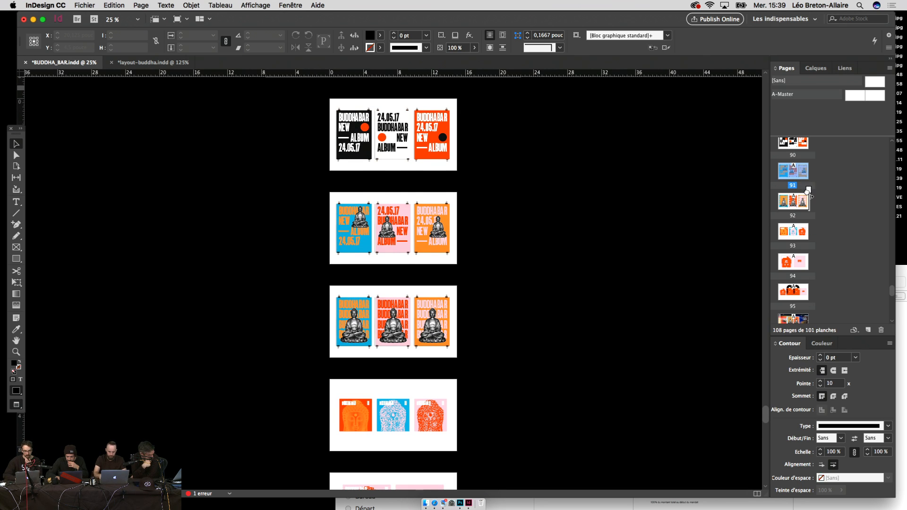
left_click_drag(809, 194, 811, 196)
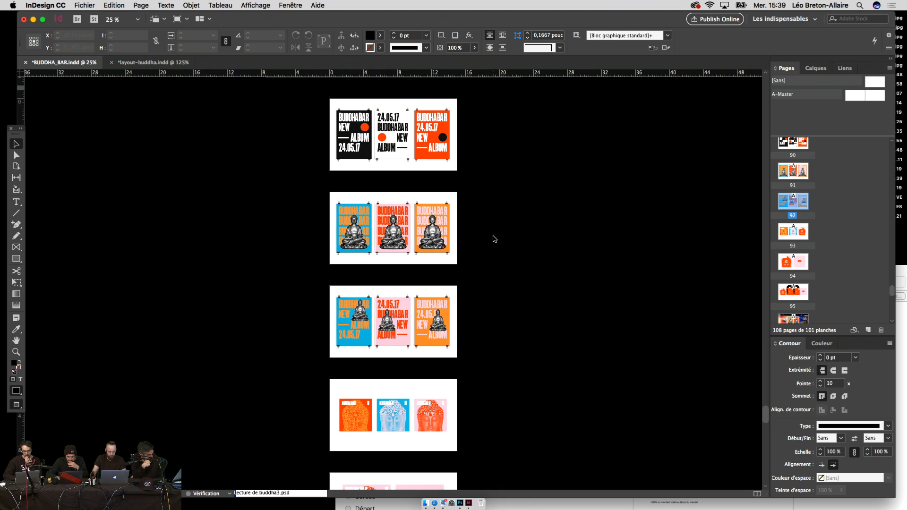
Step: Insert a new blank page after page 90 and bring it into view
scroll(493, 239, "down", 2)
scroll(493, 240, "down", 4)
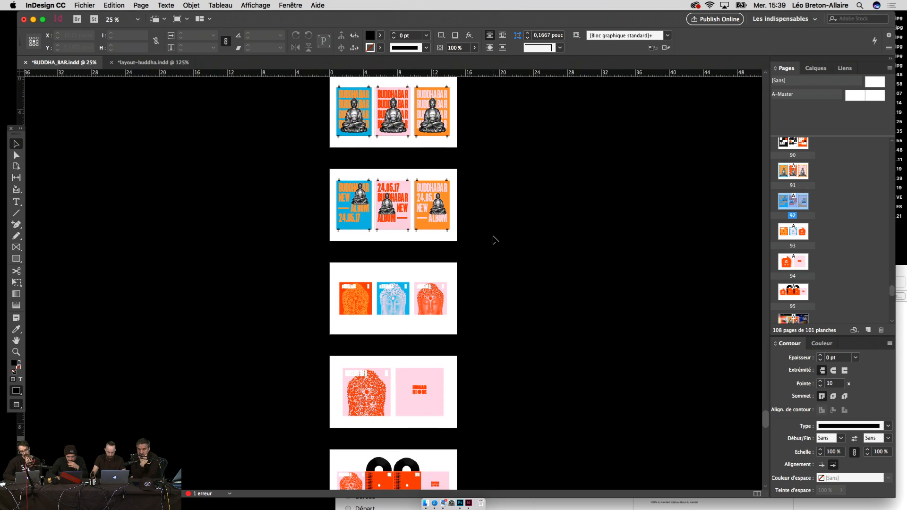
scroll(494, 239, "down", 15)
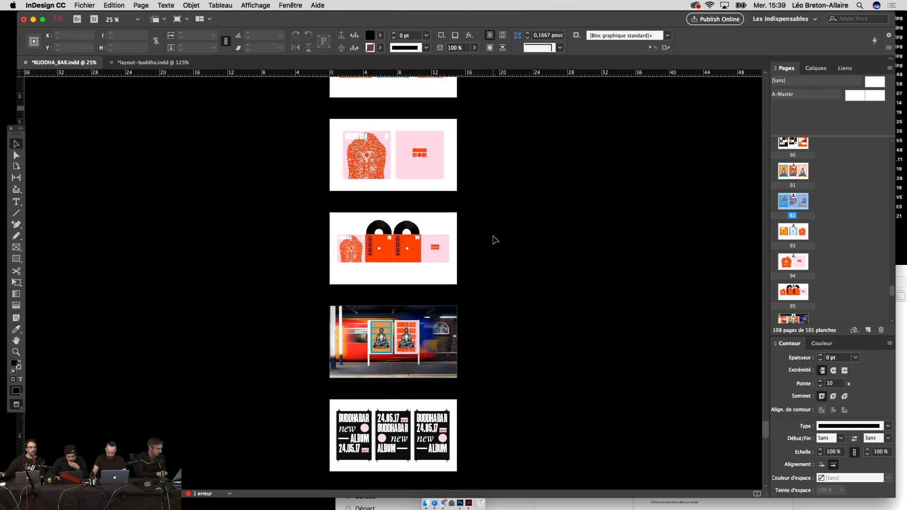
scroll(495, 265, "down", 4)
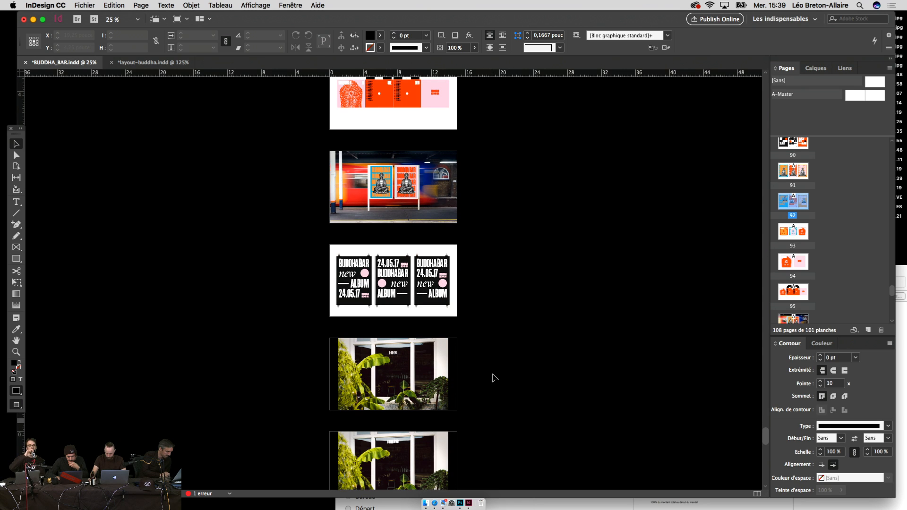
scroll(494, 378, "up", 5)
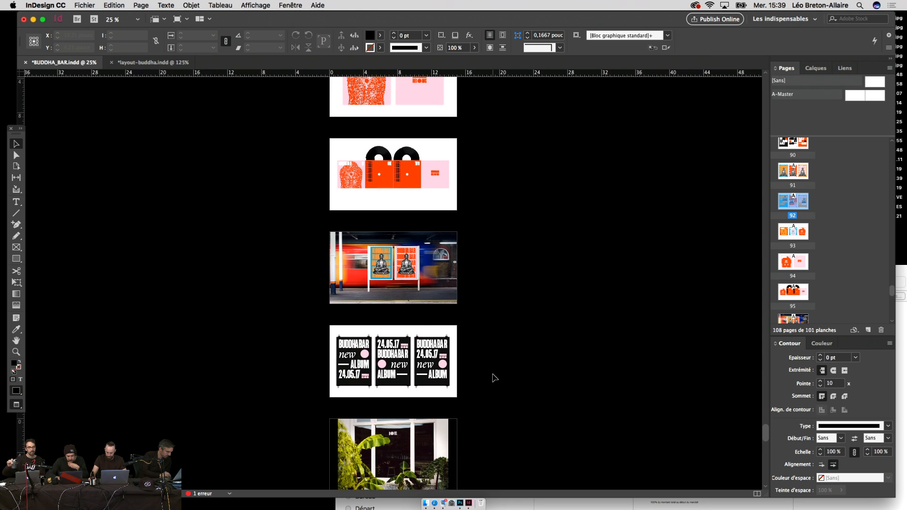
scroll(494, 377, "up", 7)
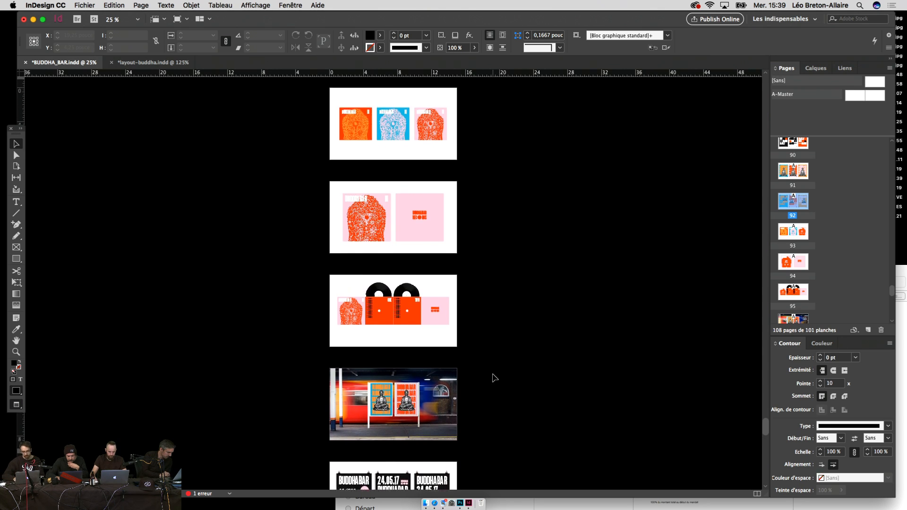
scroll(493, 378, "up", 8)
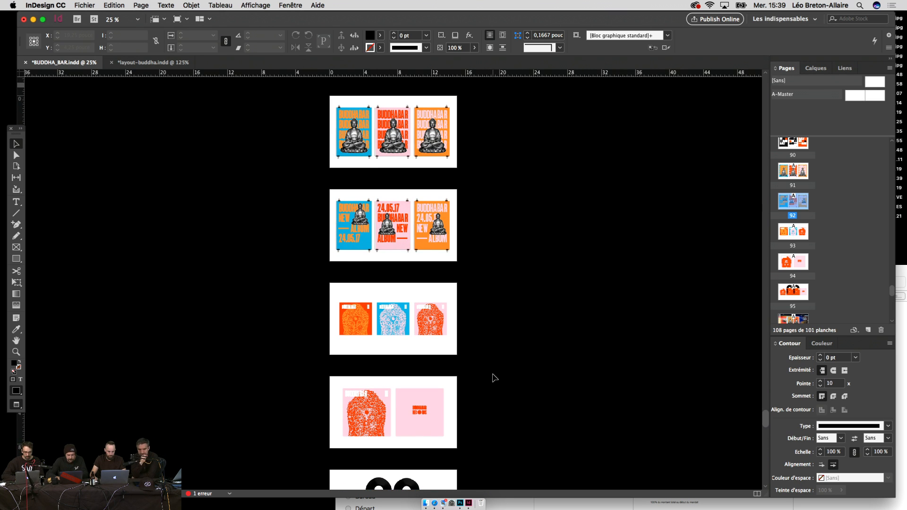
scroll(508, 259, "up", 8)
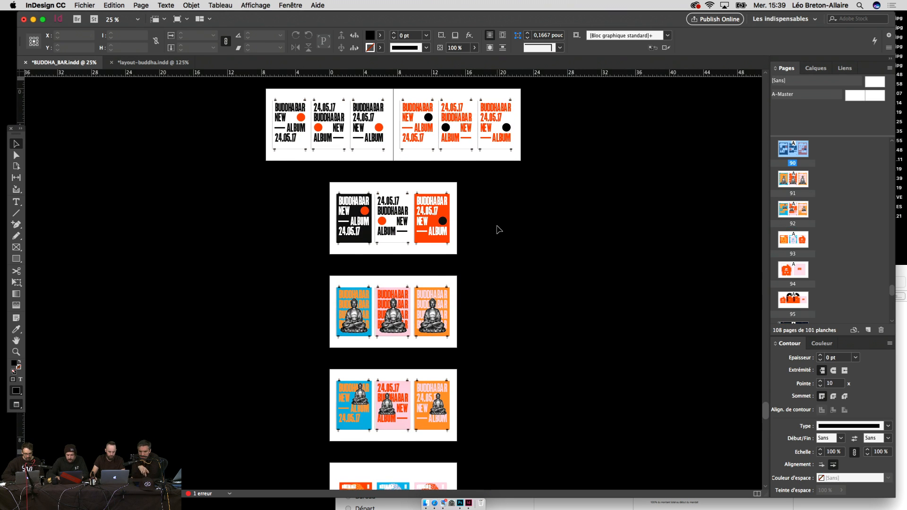
left_click(868, 330)
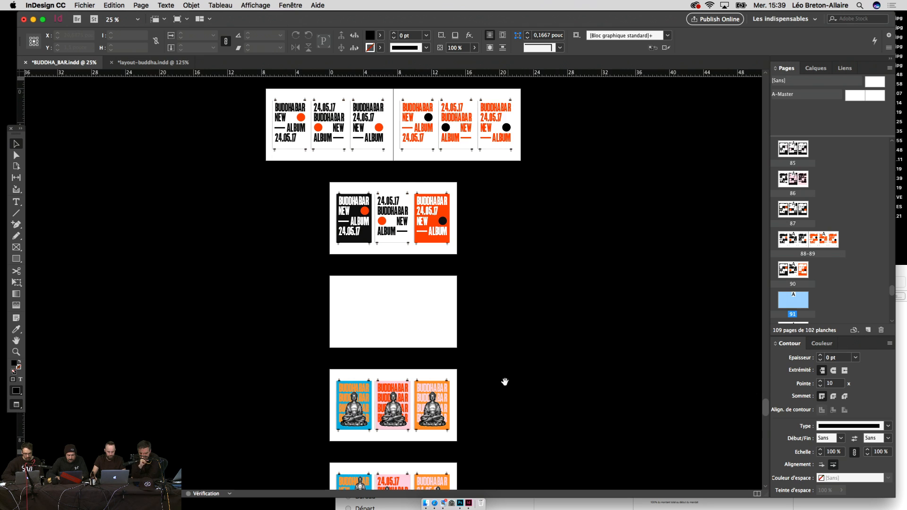
left_click_drag(504, 380, 493, 241)
scroll(516, 373, "down", 10)
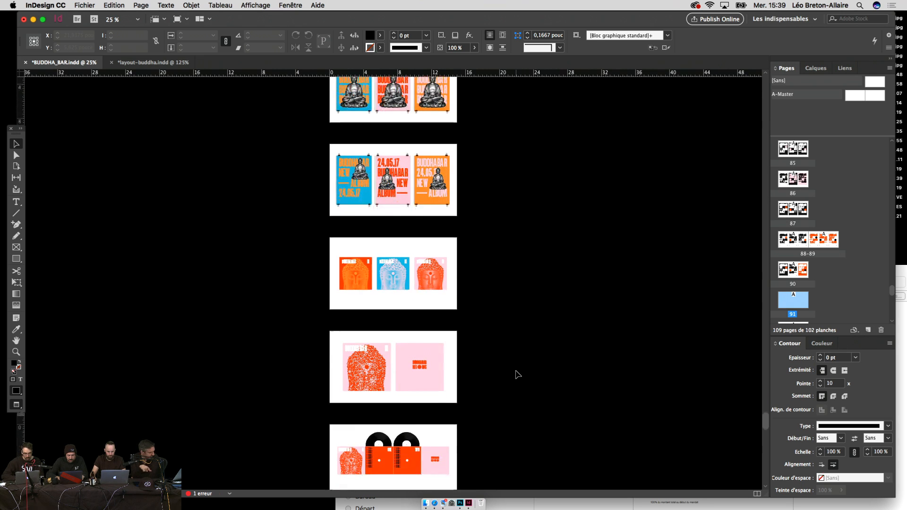
Step: Zoom in on the vinyl sleeve spread, toggling frame edges to check the layout
key("super+equal")
key("super+equal")
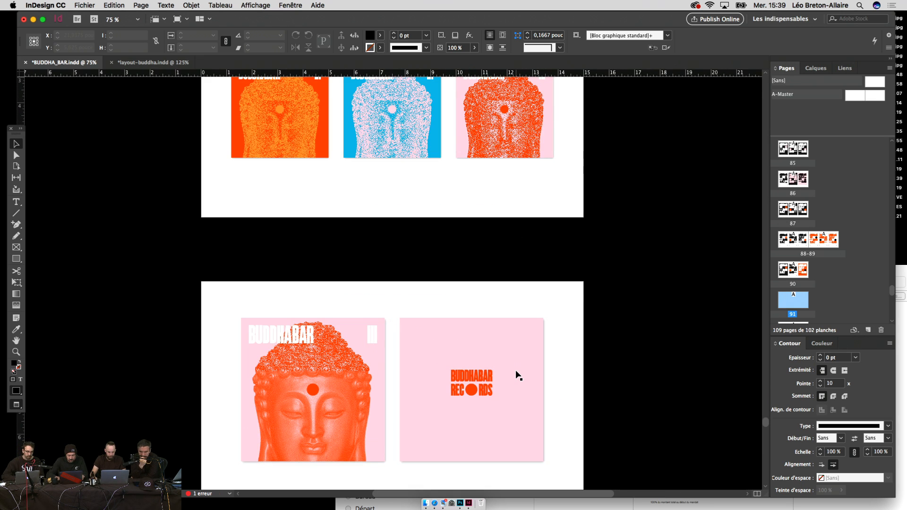
key("w")
key("super+minus")
key("w")
scroll(543, 412, "down", 15)
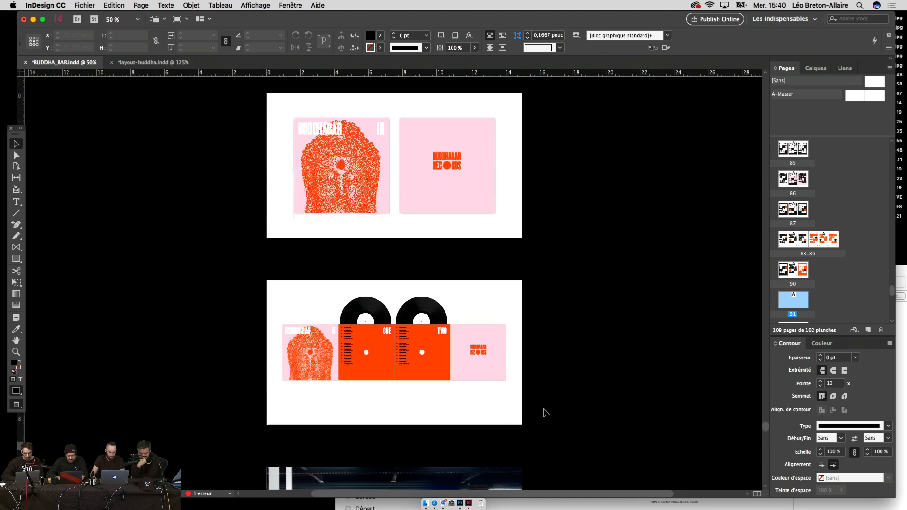
scroll(545, 412, "up", 3)
key("super+equal")
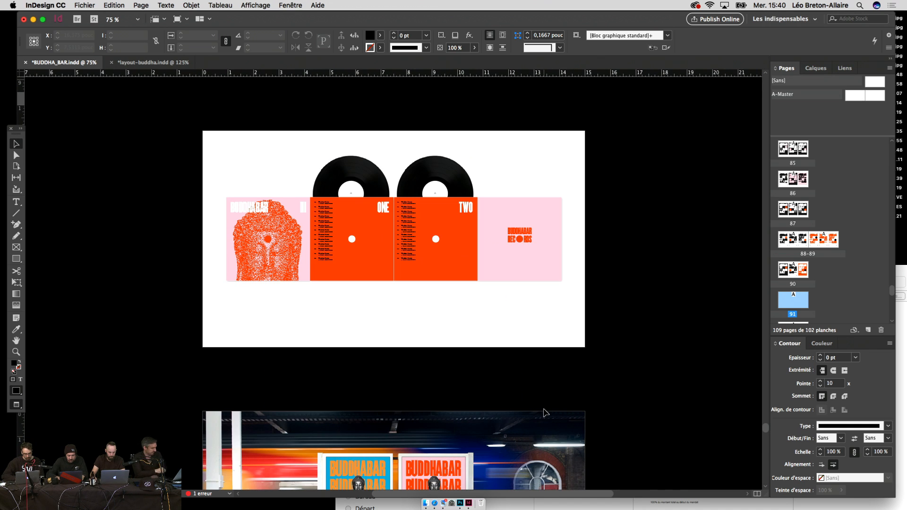
key("w")
key("w")
key("w")
key("w")
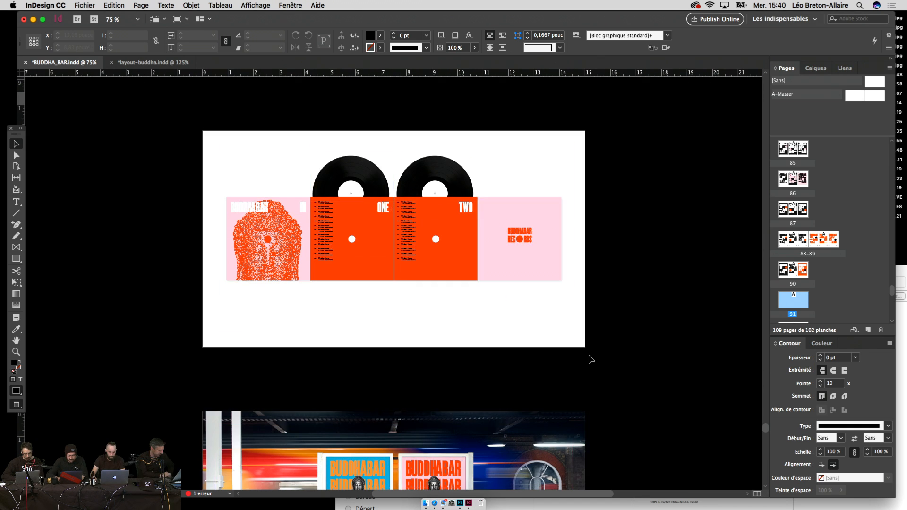
key("super+equal")
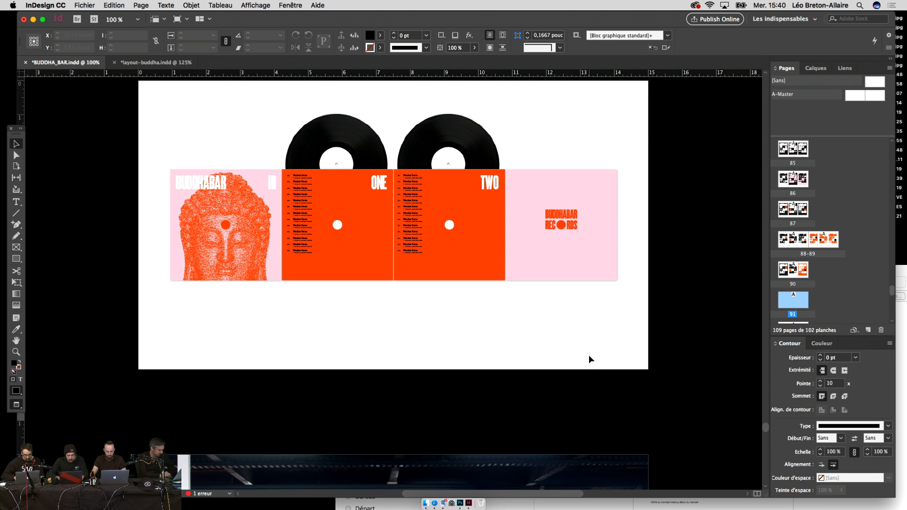
Step: Delete the ONE and TWO labels from the record sleeve
scroll(588, 355, "up", 5)
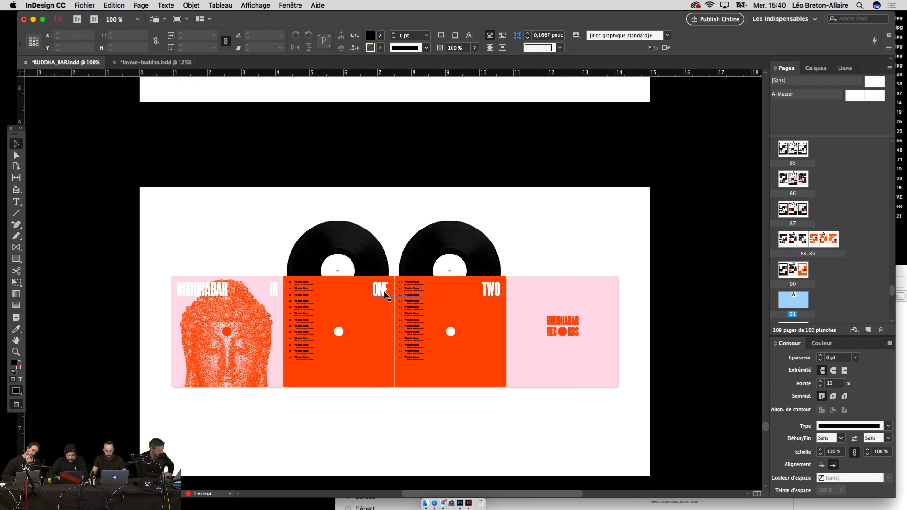
left_click(385, 293)
key("Delete")
left_click(498, 292)
key("Delete")
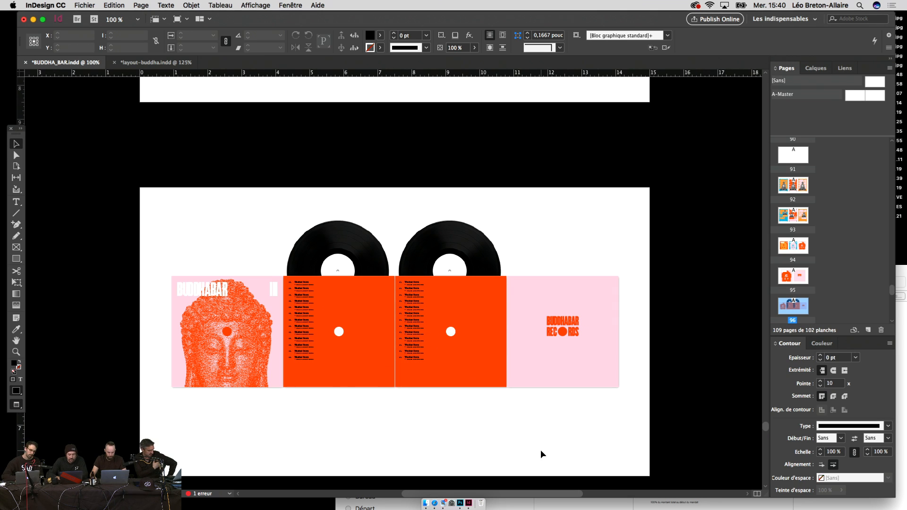
Step: Move both track-list frames to the right side of each orange panel
left_click_drag(541, 449, 562, 451)
key("ctrl+v")
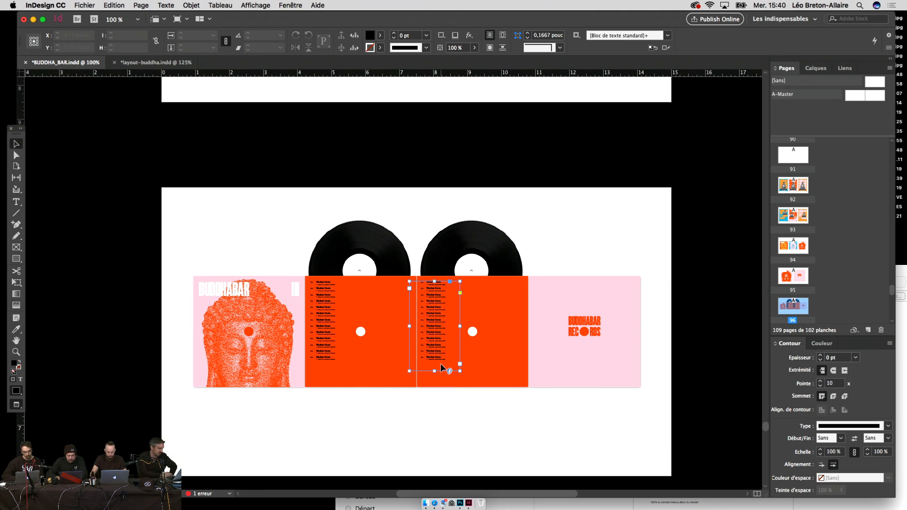
left_click_drag(309, 350, 381, 352)
left_click(407, 418)
left_click_drag(407, 418, 439, 419)
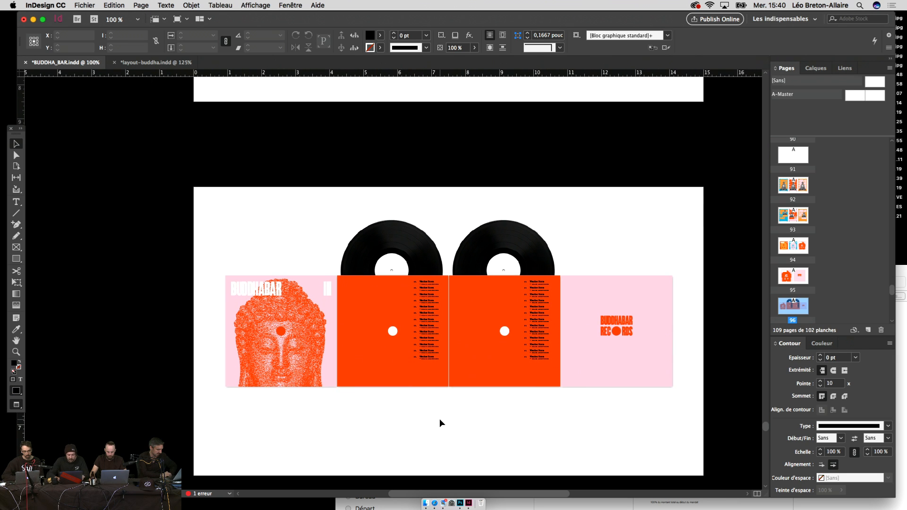
Step: Zoom to 150% and drag both track lists slightly to the right
key("ctrl+equal")
left_click(363, 323)
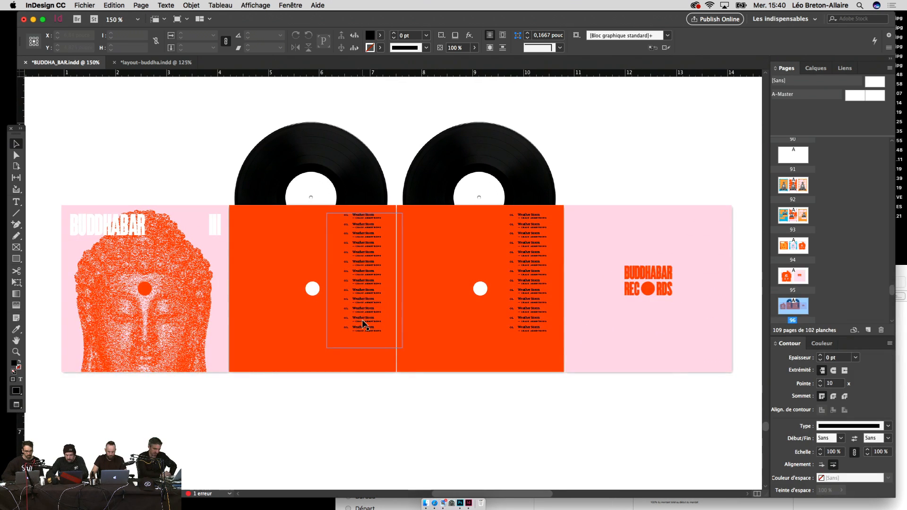
left_click(505, 318, "shift")
left_click_drag(506, 318, 523, 317)
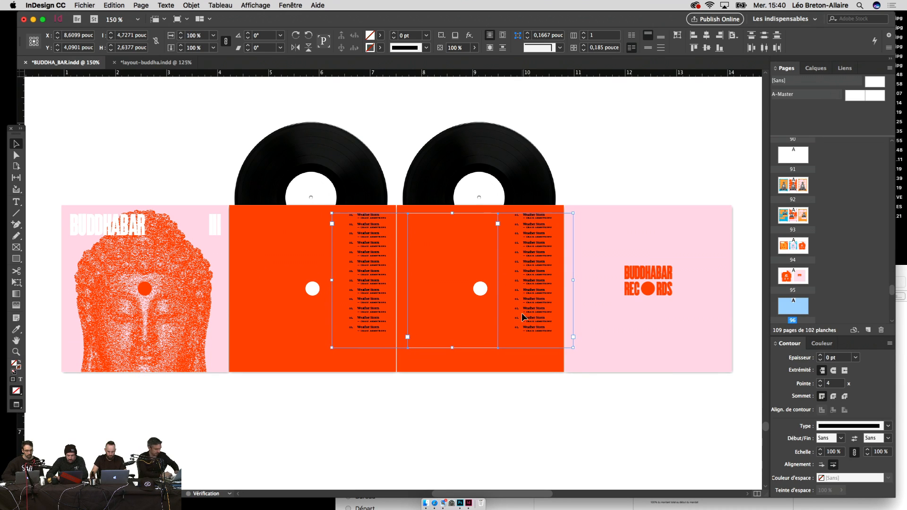
left_click(522, 423)
left_click_drag(522, 424, 560, 424)
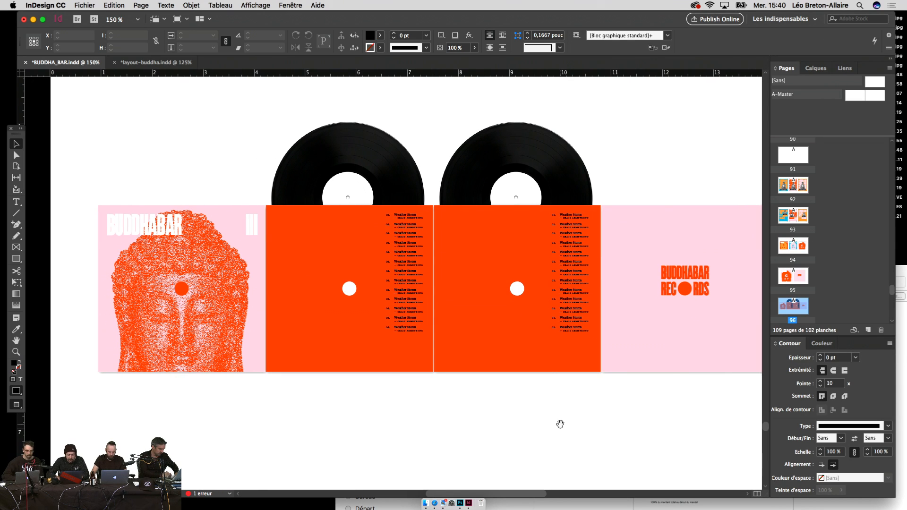
Step: Check the track lists up close and nudge both slightly left
key("super+minus")
key("super+equal")
key("super+equal")
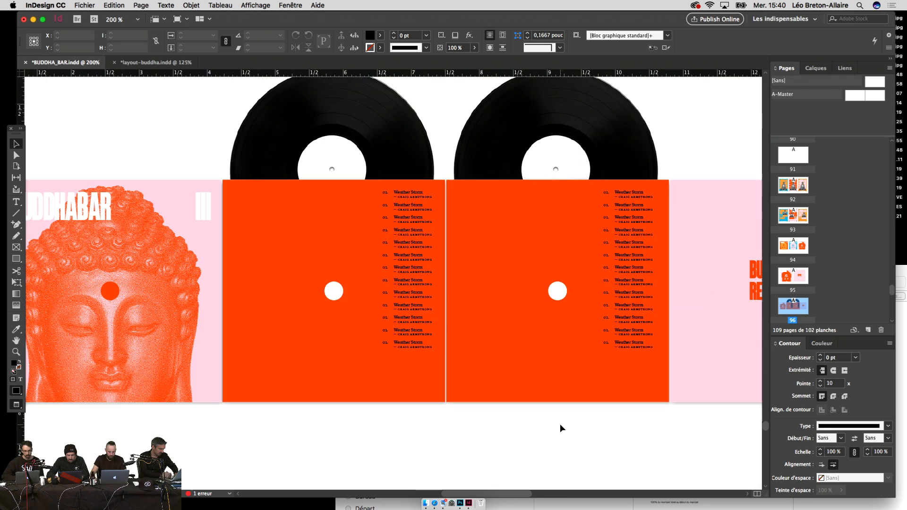
key("super+equal")
mouse_move(560, 424)
left_mouse_down()
mouse_move(441, 417)
mouse_move(418, 426)
mouse_move(566, 415)
left_mouse_up()
left_click(612, 369)
key("super+minus")
key("super+minus")
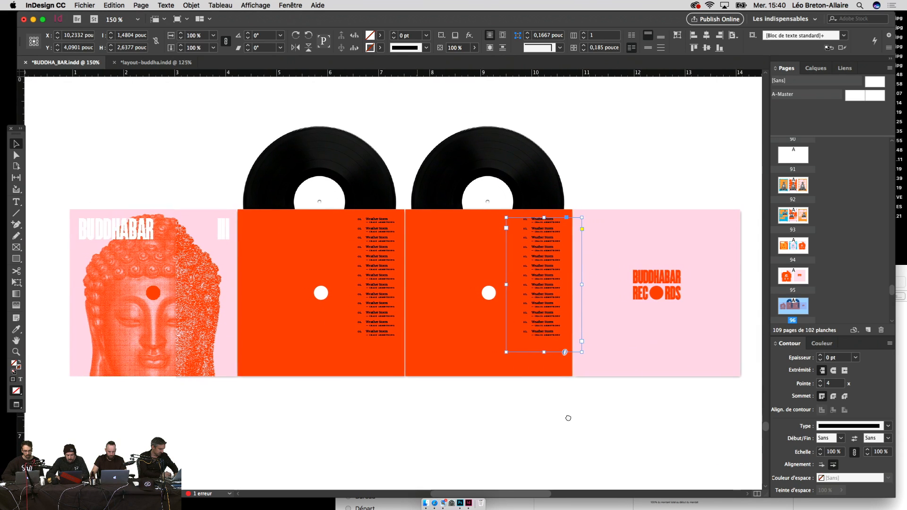
left_click(385, 312, "shift")
key("Left")
key("Left")
key("Left")
key("Left")
key("Left")
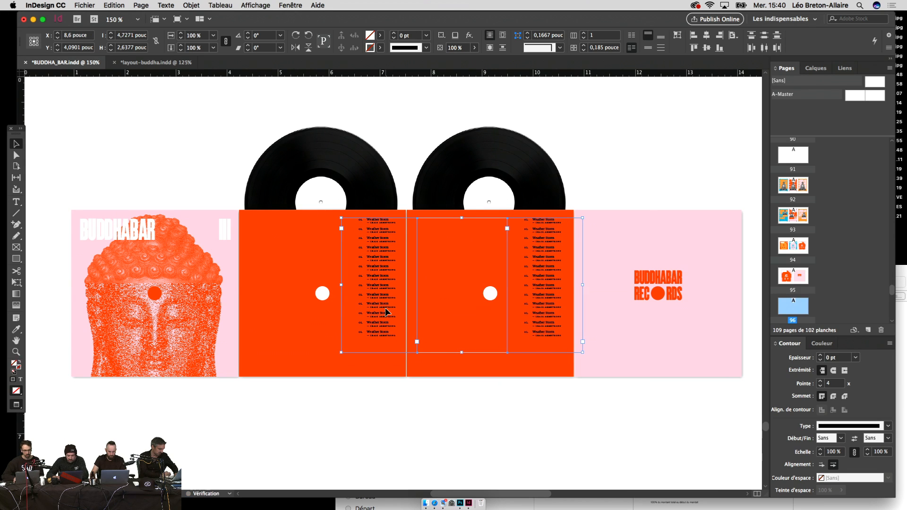
left_click(425, 406)
left_click_drag(425, 407, 482, 407)
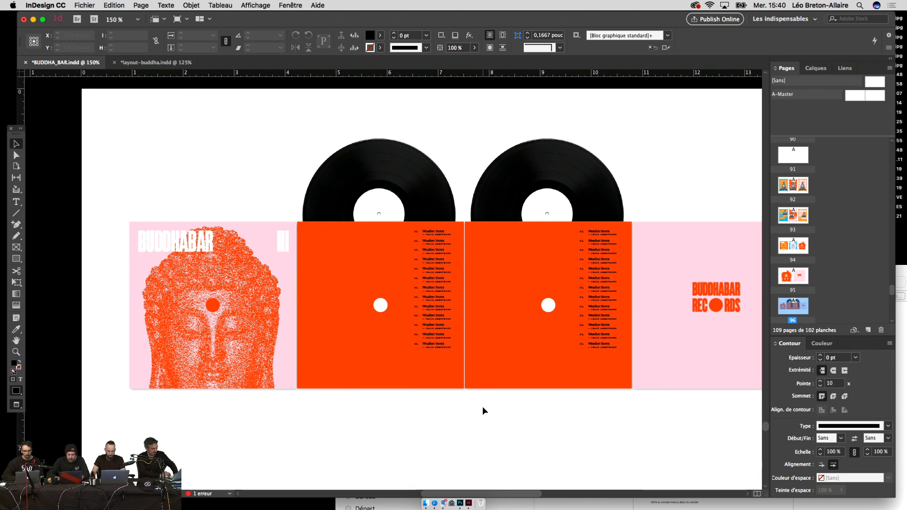
Step: Fine-tune both track lists into their final spot with arrow-key nudges, then zoom out to the whole spread
left_click(430, 326)
left_click(616, 339, "shift")
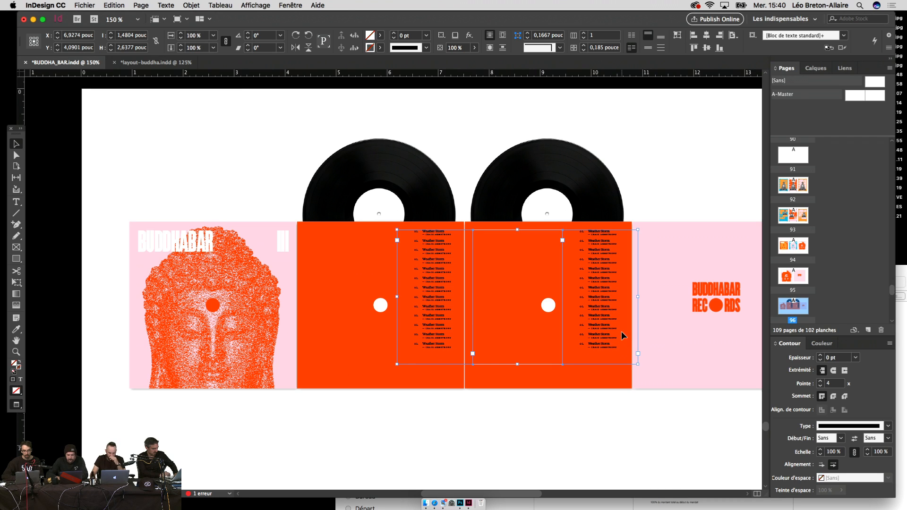
key("Left")
key("Left")
key("Left")
key("Left")
key("Left")
key("Left")
key("Left")
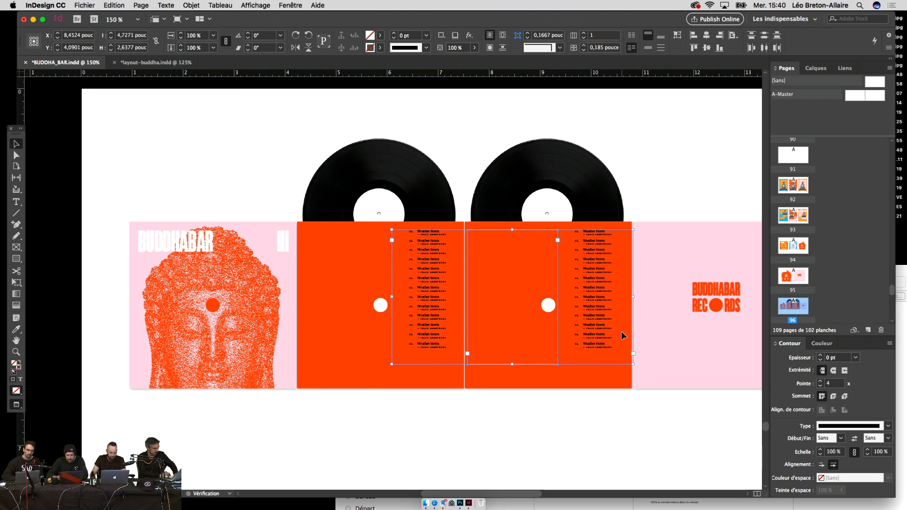
key("Right")
key("Right")
key("Right")
key("Right")
key("Down")
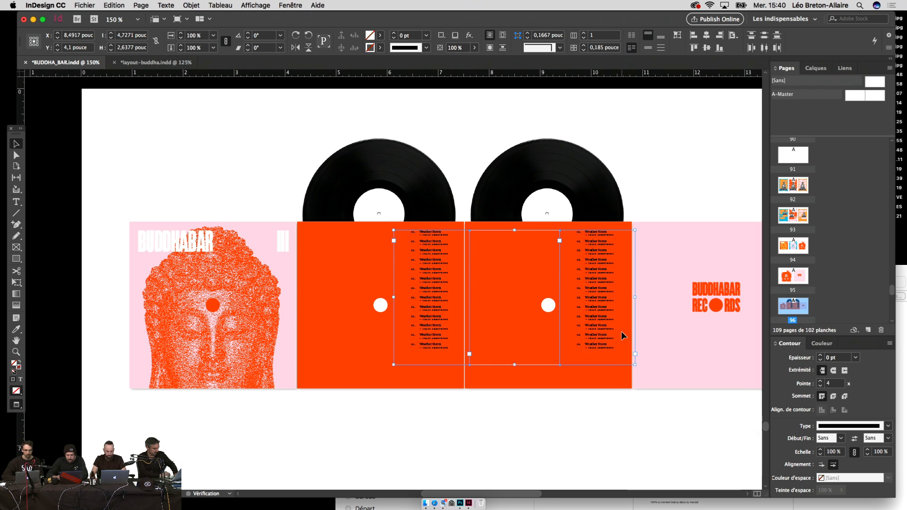
key("shift+Right")
key("shift+Right")
key("shift+Right")
key("shift+Right")
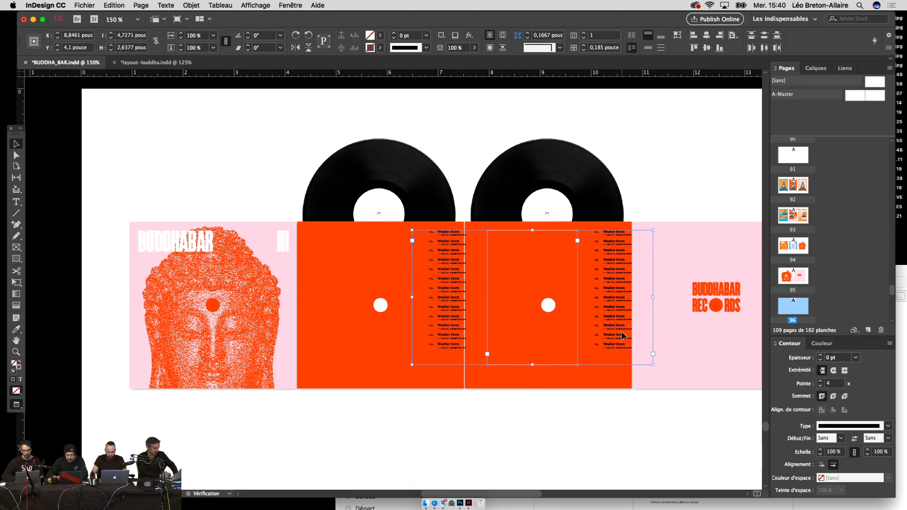
key("shift+Left")
key("shift+Left")
key("shift+Left")
key("shift+Left")
key("shift+Up")
key("shift+Up")
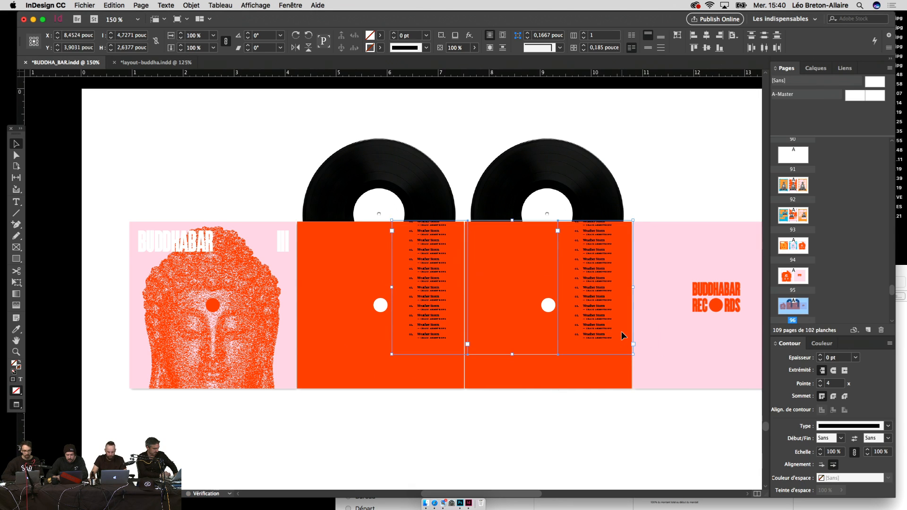
key("shift+Down")
key("Right")
key("Right")
key("Right")
key("Right")
key("shift+Down")
key("Down")
key("Down")
key("Down")
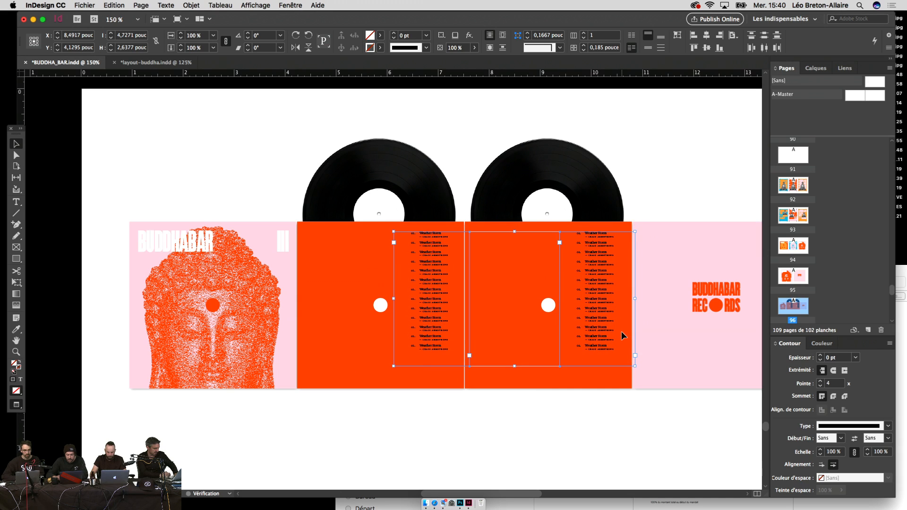
left_click(604, 412)
left_click_drag(603, 415, 577, 415)
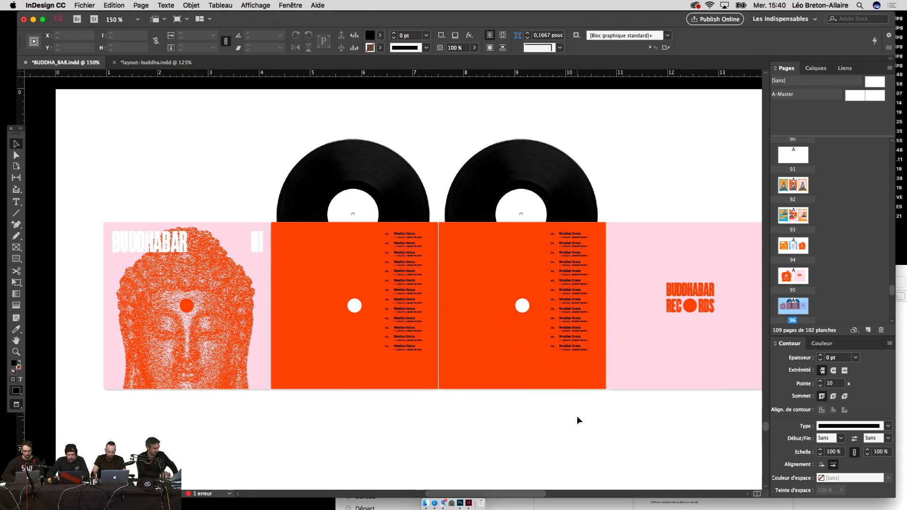
key("super+minus")
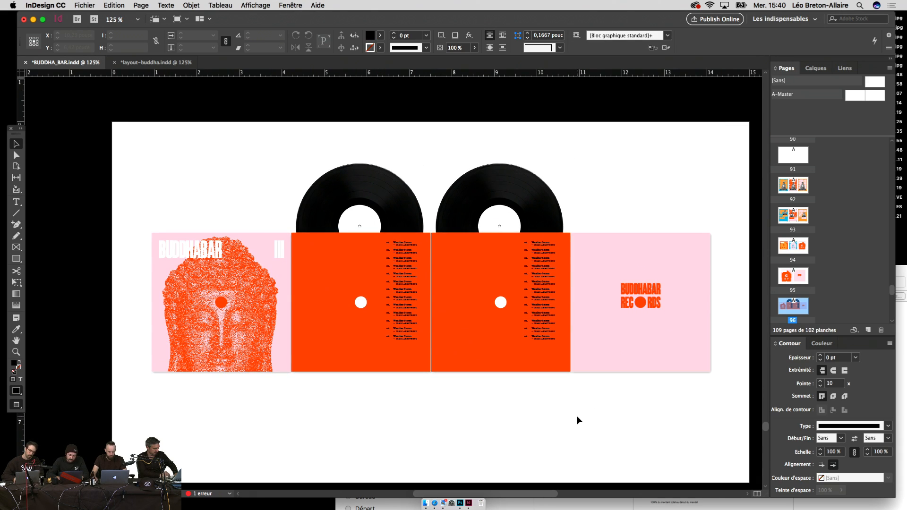
Step: Alt-drag a copy of the BUDDHABAR title onto the first orange panel and retype it as ONE
left_click(219, 250)
left_click_drag(217, 249, 326, 251)
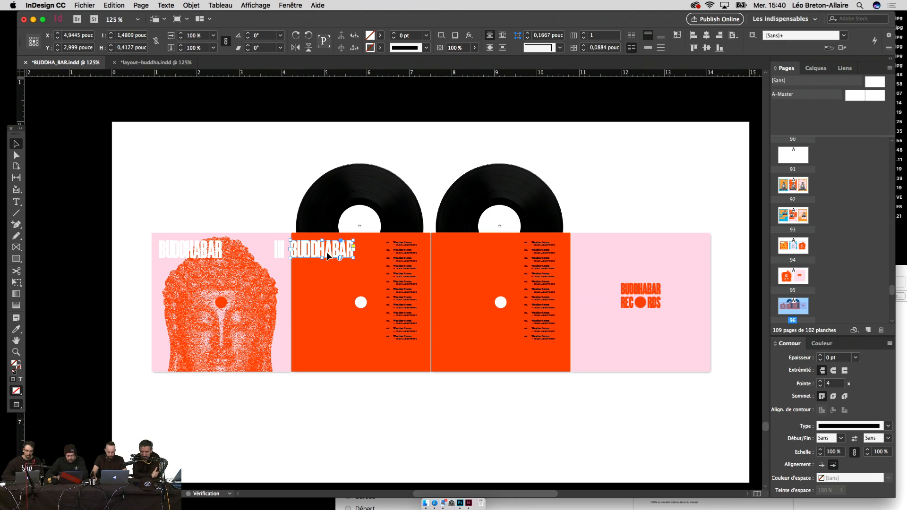
key("Right")
key("Right")
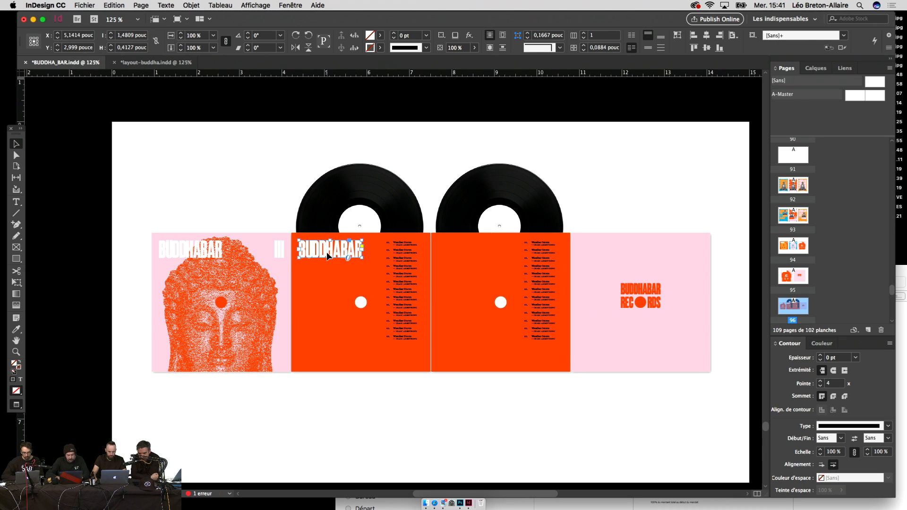
double_click(327, 251)
key("super+a")
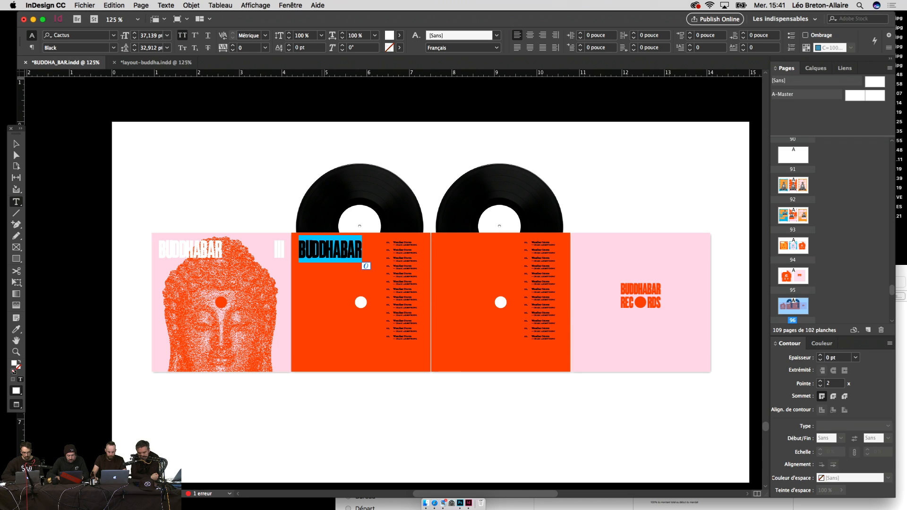
type("V.")
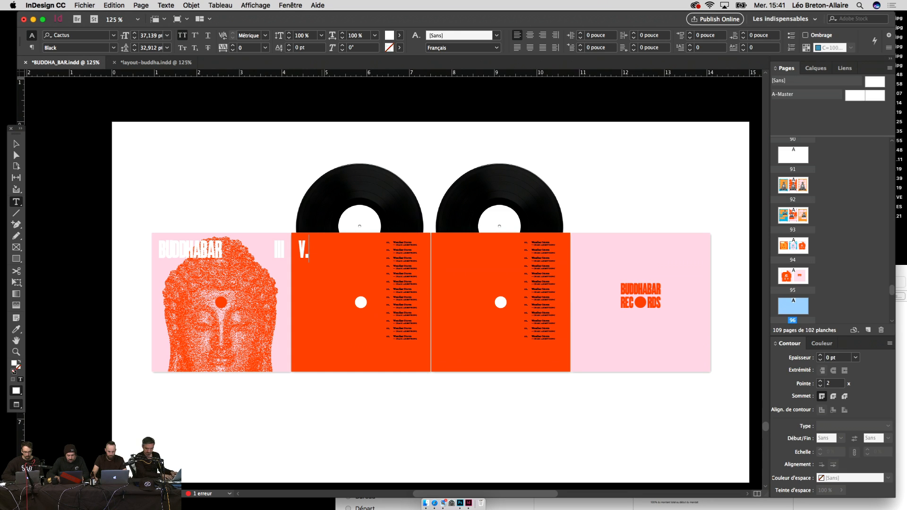
key("super+a")
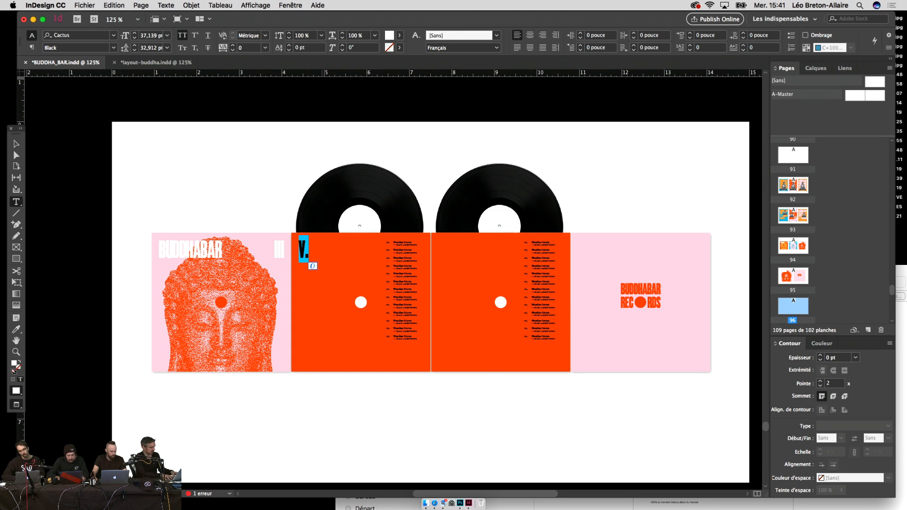
type("1")
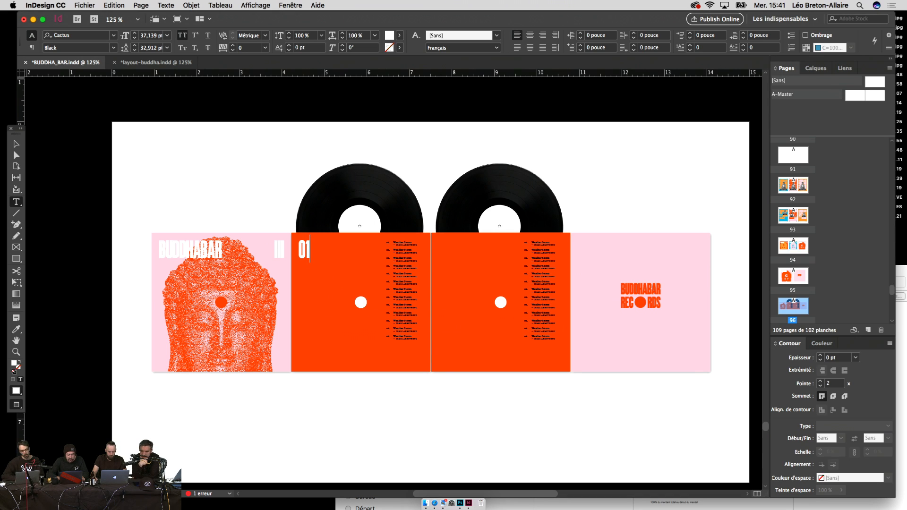
key("super+a")
type("ONE")
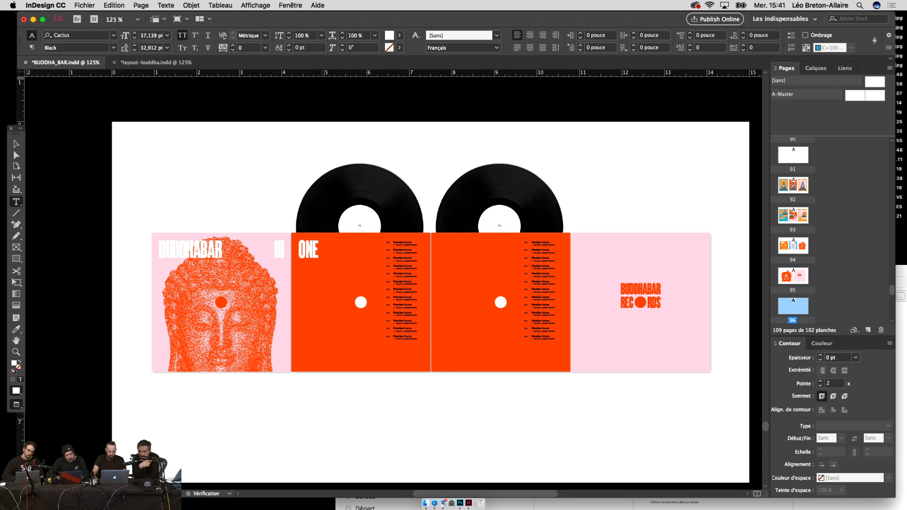
key("Escape")
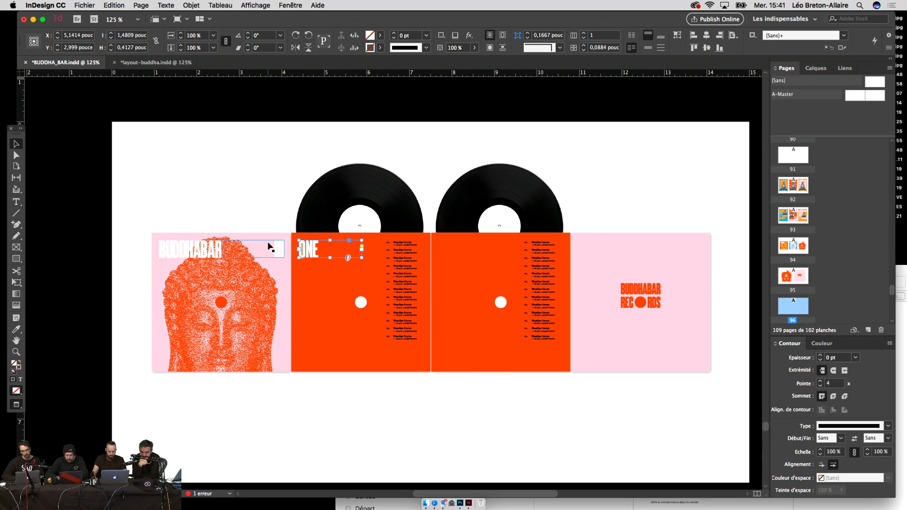
Step: Copy the ONE title onto the second orange panel and retype it as TWO
left_click_drag(313, 249, 438, 255)
key("Right")
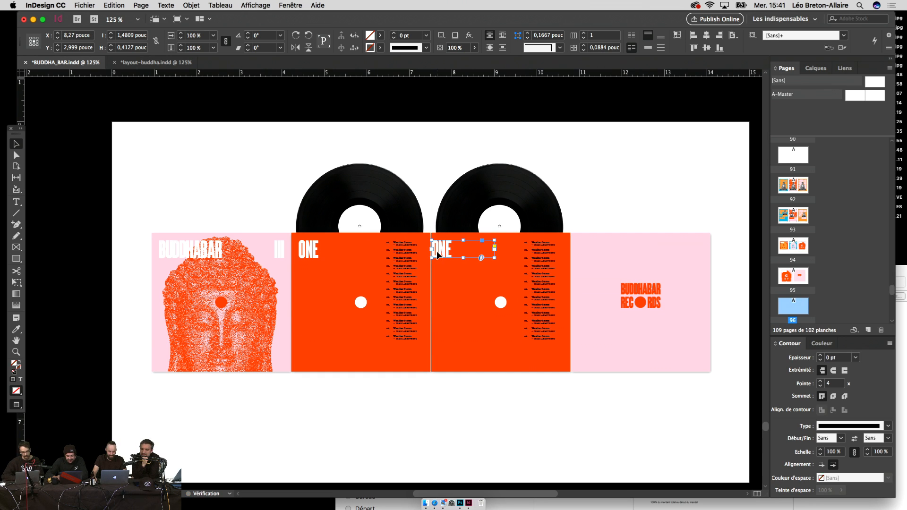
key("shift+Right")
key("shift+Right")
double_click(438, 255)
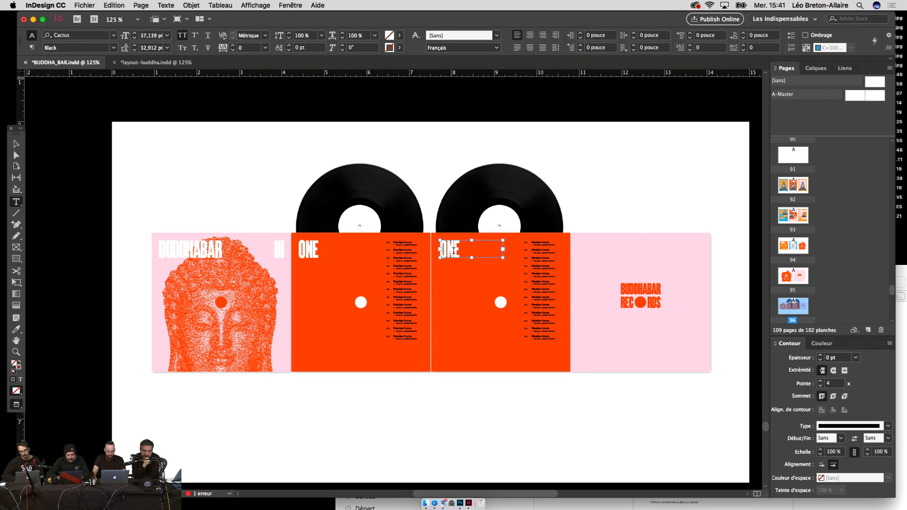
key("super+a")
type("T")
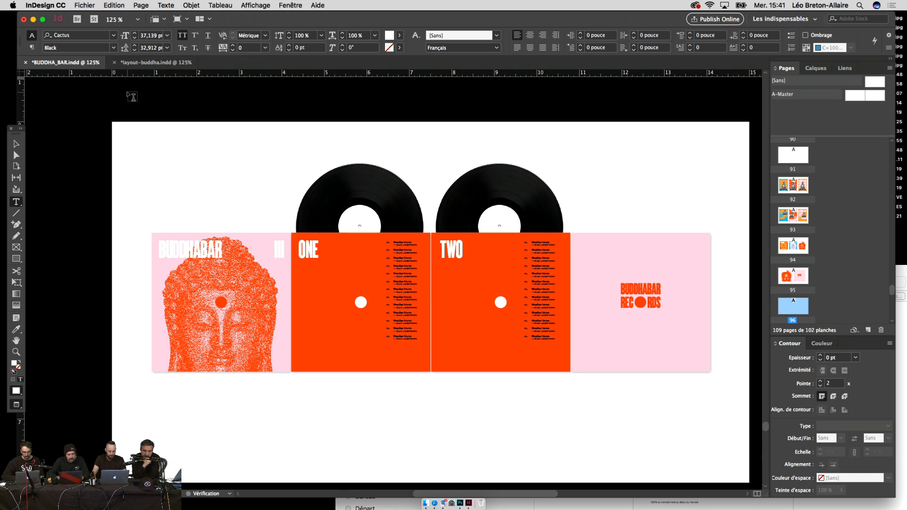
left_click(16, 143)
Step: Zoom the spread to 150% and select the right vinyl record image
left_click(94, 146)
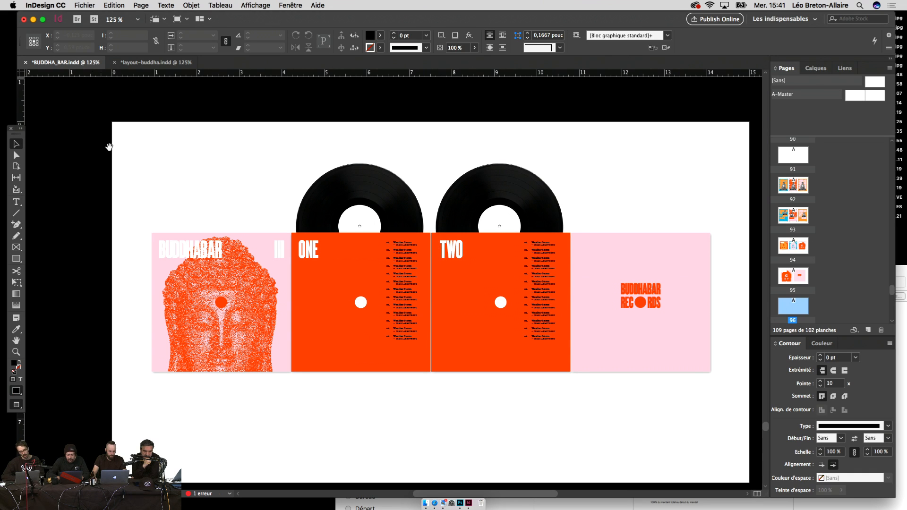
scroll(123, 148, "left", 1)
key("super+equal")
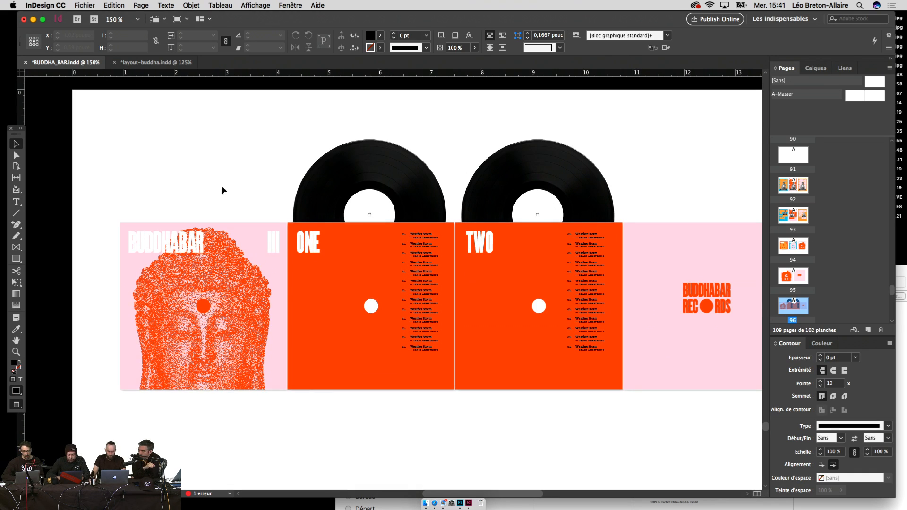
scroll(223, 193, "right", 3)
scroll(231, 220, "left", 1)
left_click(442, 208)
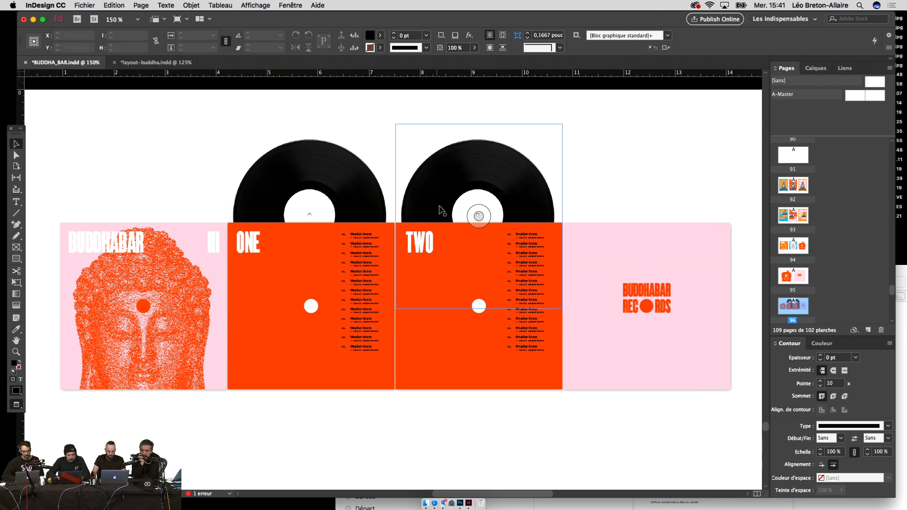
Step: Select the orange dot in the BUDDHABAR RECORDS logo and copy it
left_click(433, 241)
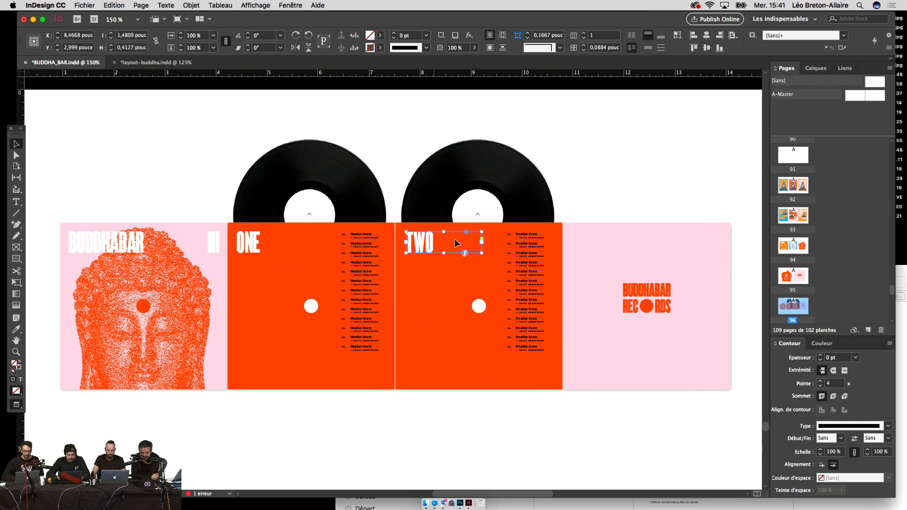
left_click(600, 196)
left_click(648, 301)
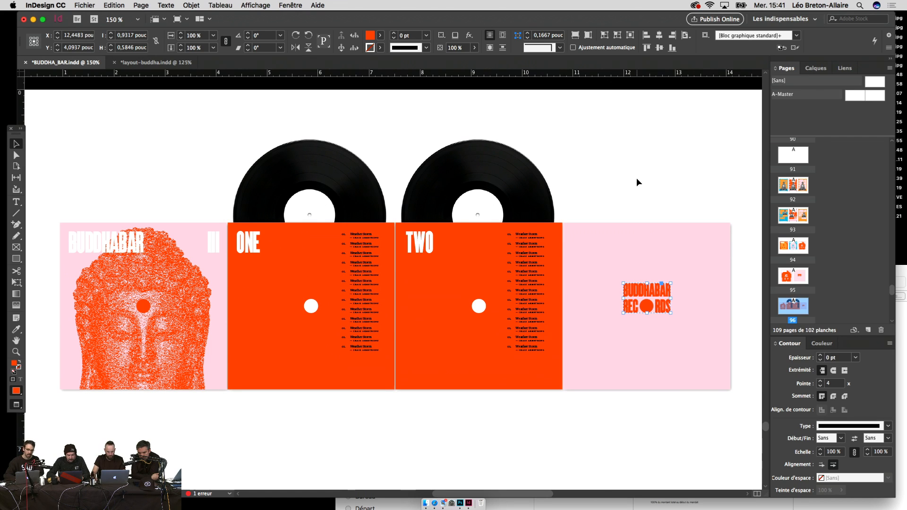
key("super+1")
left_click(581, 218)
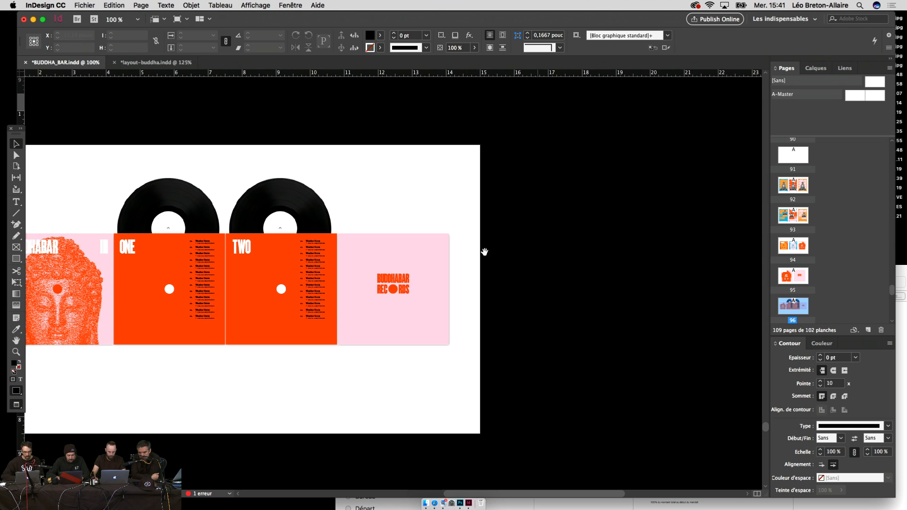
scroll(642, 255, "left", 5)
left_click(554, 294)
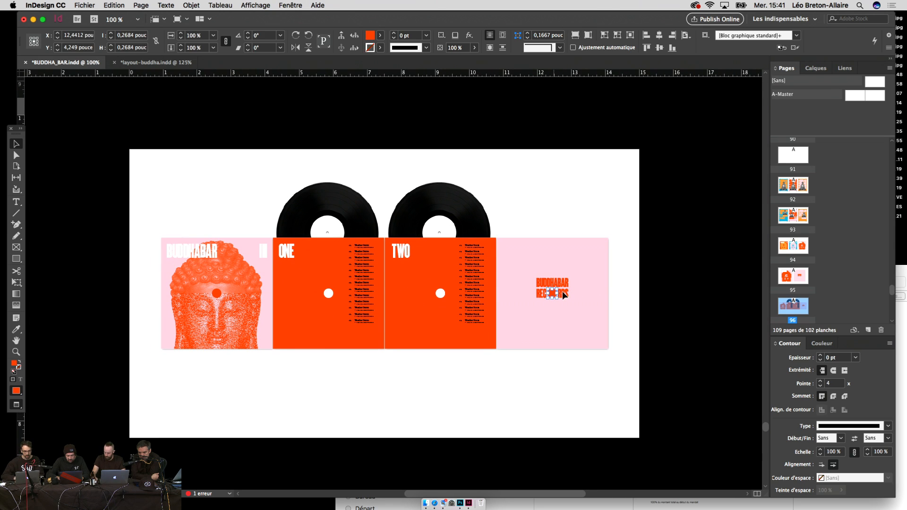
left_click(613, 243)
Step: Zoom in and pan to the vinyl records above the ONE and TWO panels
key("super+=")
key("super+=")
key("super+=")
key("super+=")
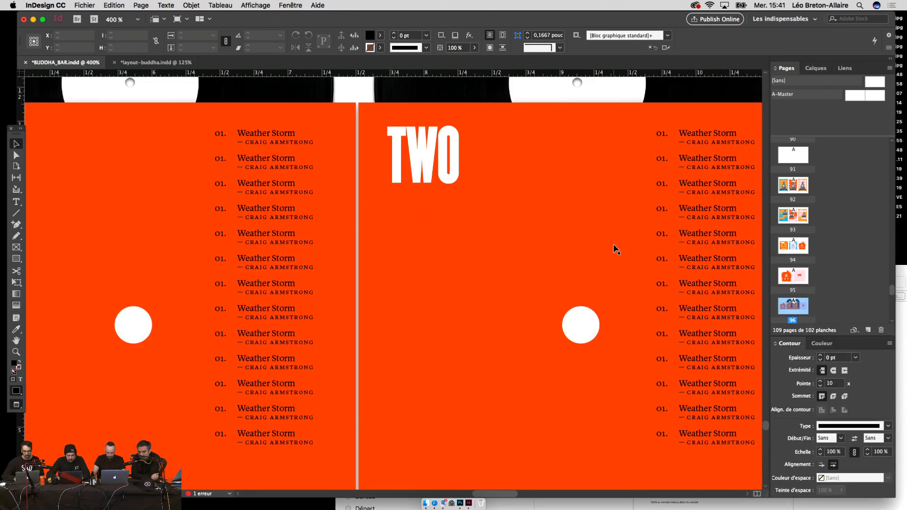
left_click_drag(402, 229, 511, 379)
left_click_drag(504, 203, 604, 305)
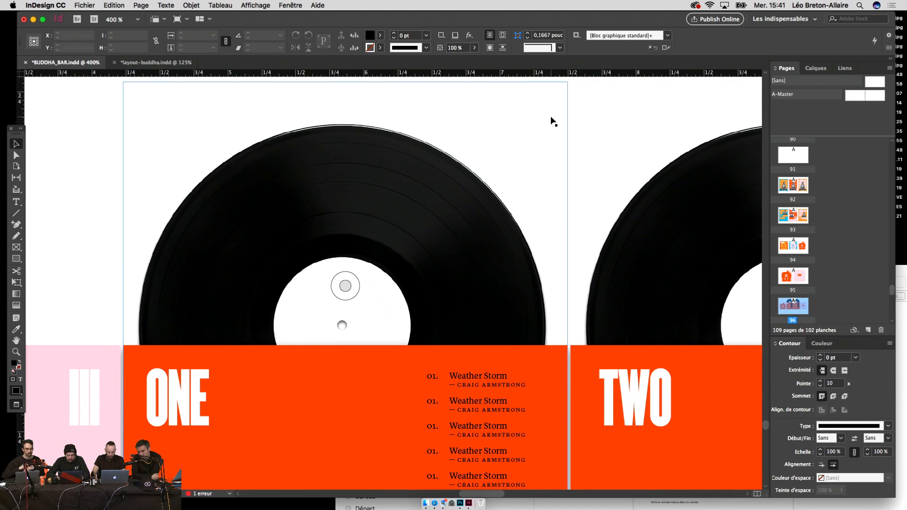
Step: Paste the orange dot onto the left record's label and set its blend mode to Multiply
left_click(617, 119)
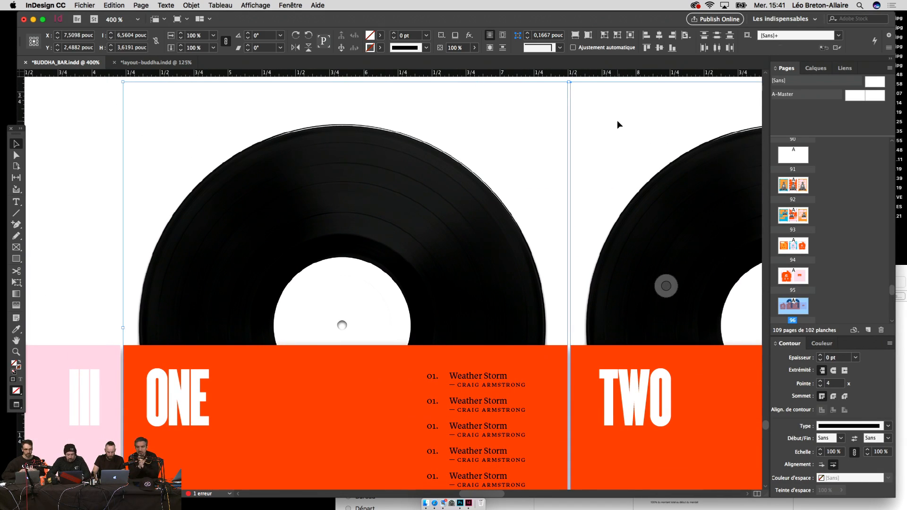
left_click(576, 145)
key("super+v")
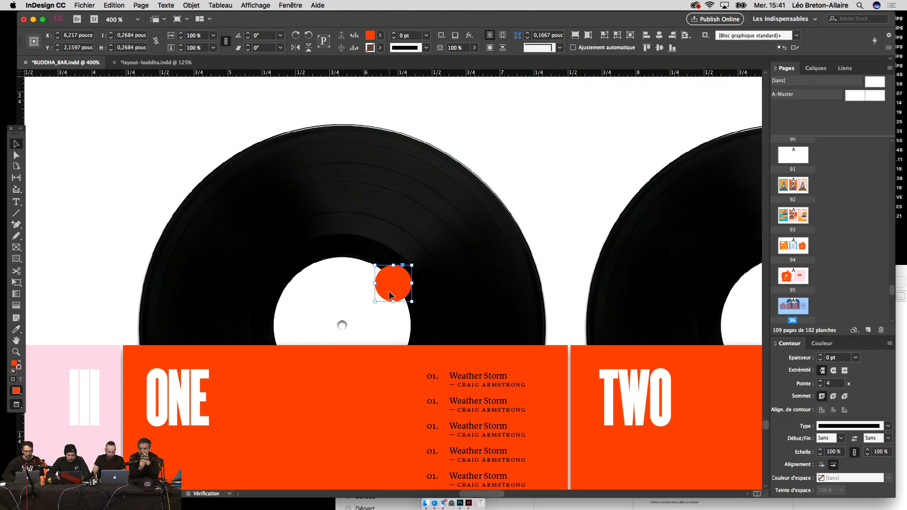
left_click_drag(391, 293, 339, 338)
left_click(256, 5)
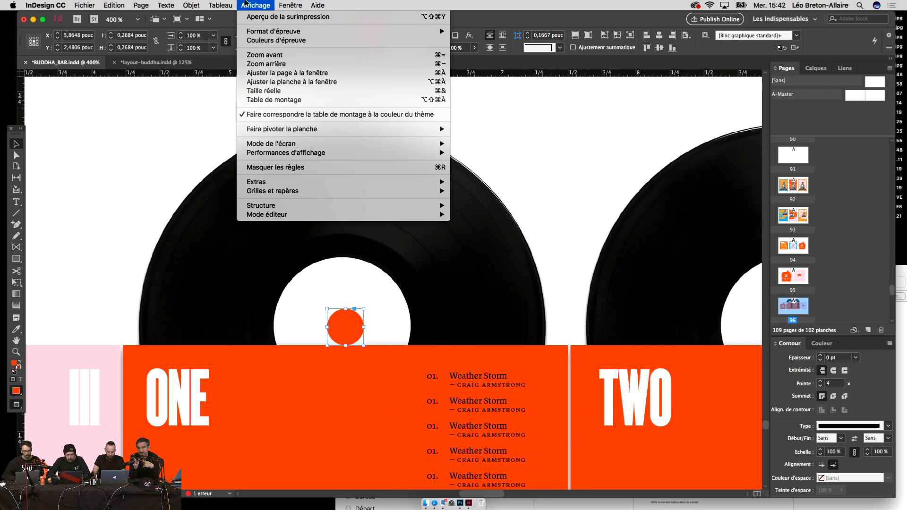
left_click(299, 114)
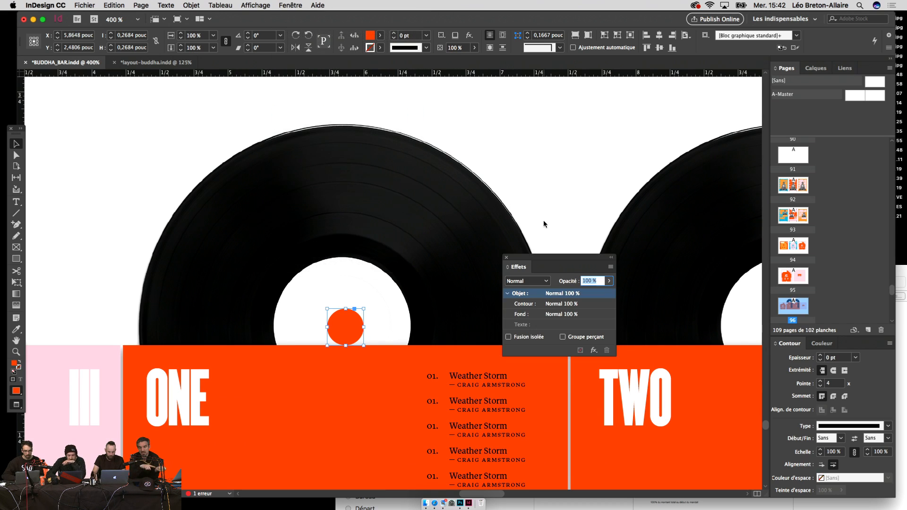
left_click(527, 281)
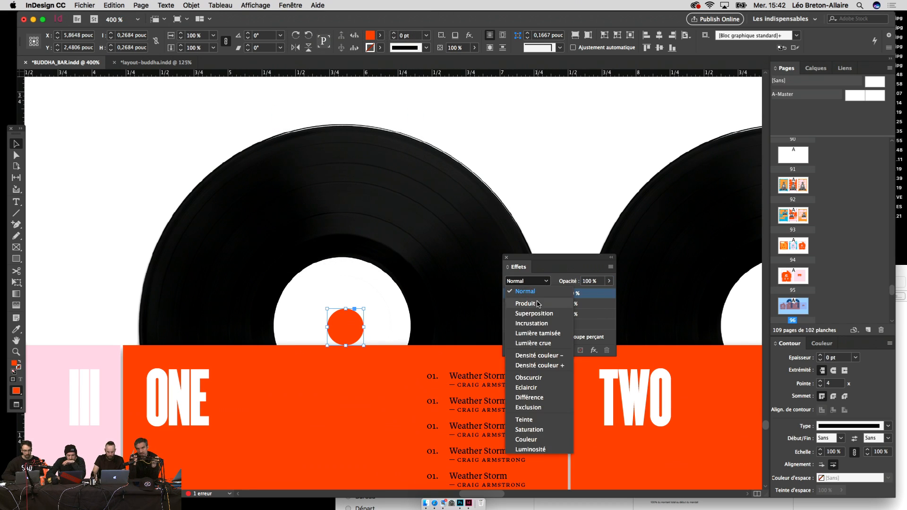
left_click(520, 305)
left_click(506, 257)
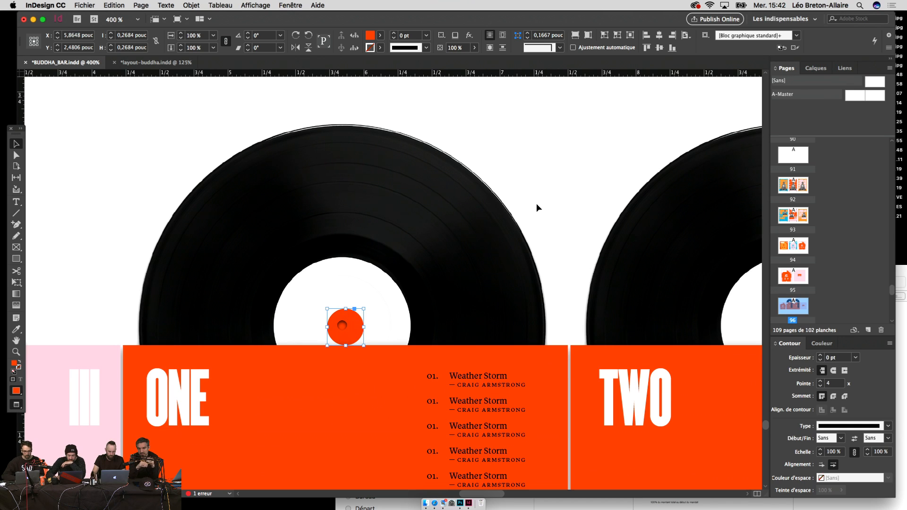
Step: Nudge the orange dot into position on the record label, zooming in to check alignment
key("Left")
key("Left")
key("Left")
key("Left")
key("Up")
key("Up")
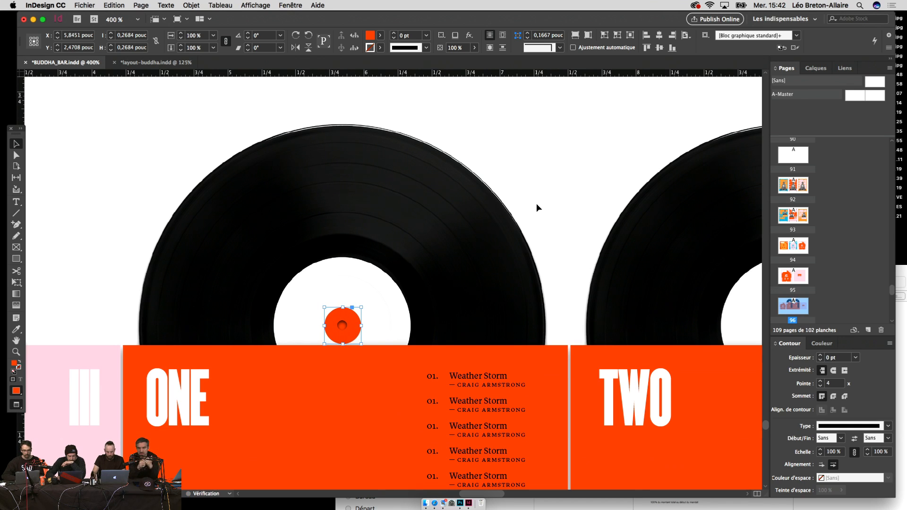
key("super+equal")
key("super+equal")
key("super+equal")
key("super+equal")
key("super+equal")
key("super+equal")
key("super+equal")
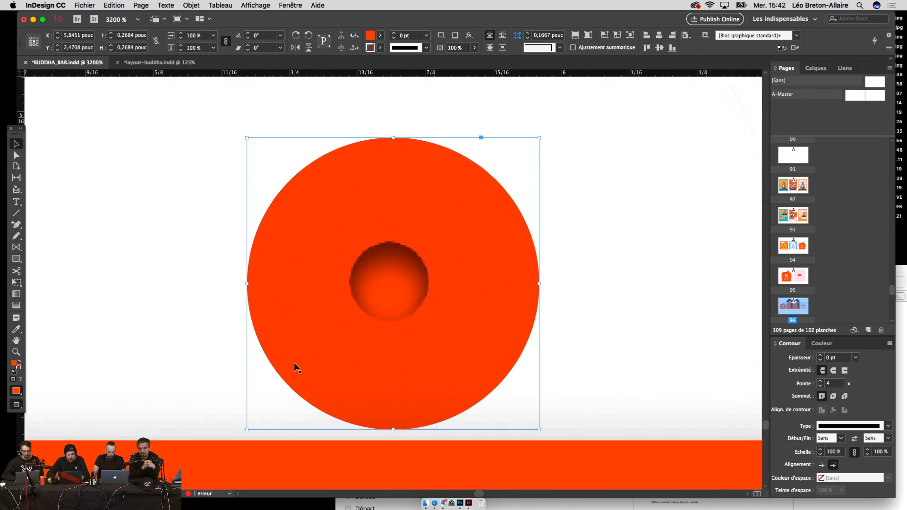
left_click_drag(432, 324, 428, 321)
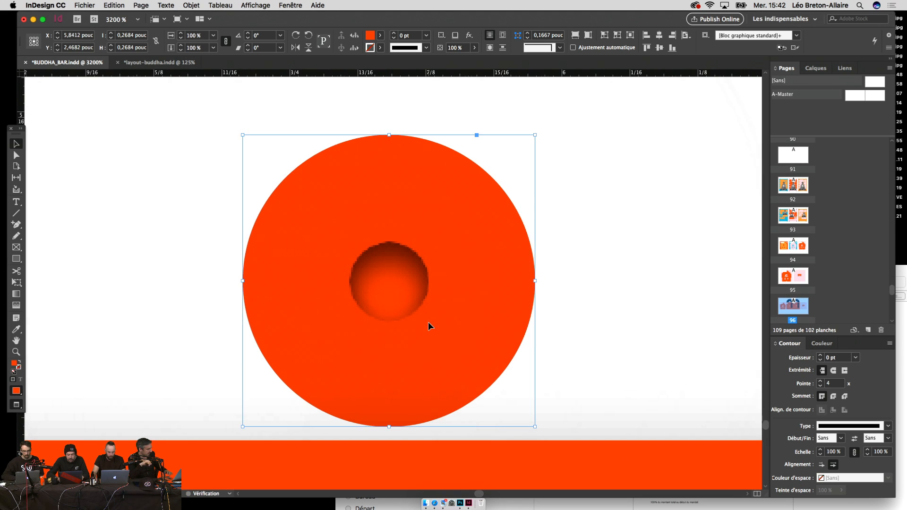
key("super+minus")
key("super+minus")
key("super+minus")
key("super+minus")
key("super+minus")
key("e")
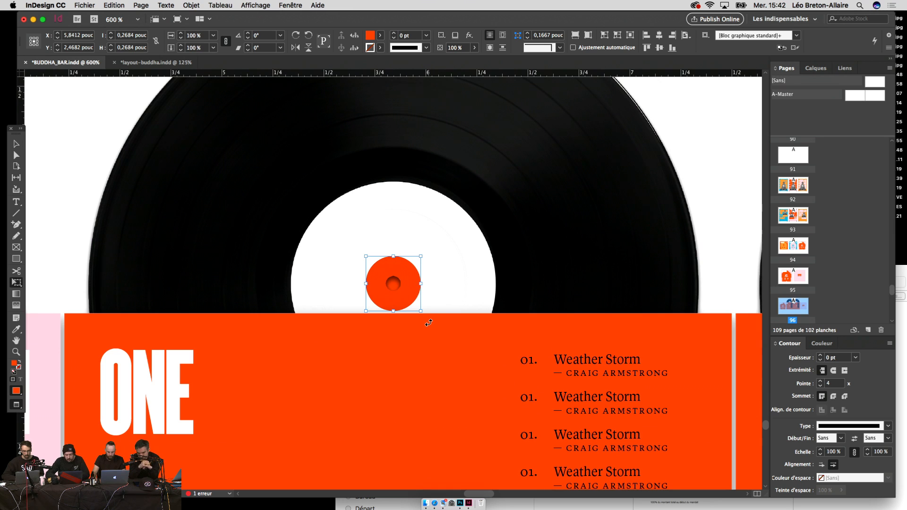
key("super+minus")
key("super+minus")
key("super+minus")
key("super+minus")
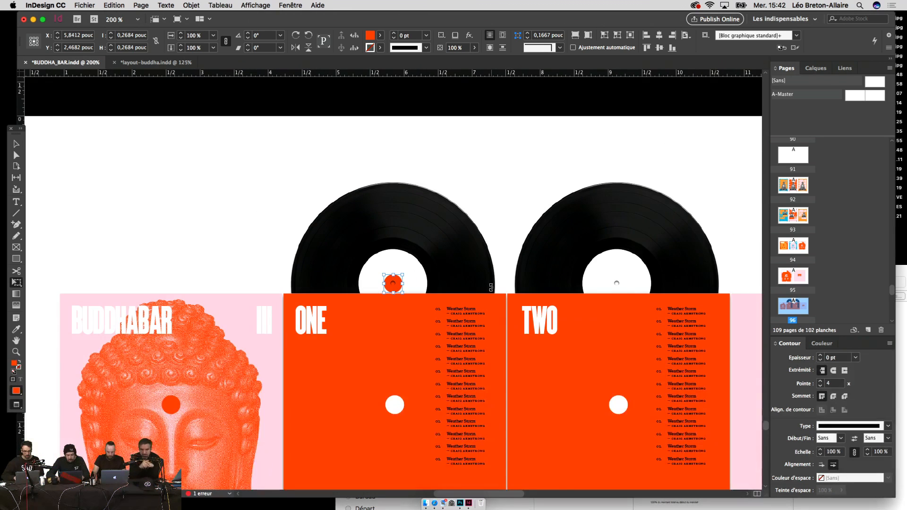
key("super+equal")
Step: Scale the orange dot to 75% and drag it onto the second record's label
left_click(213, 47)
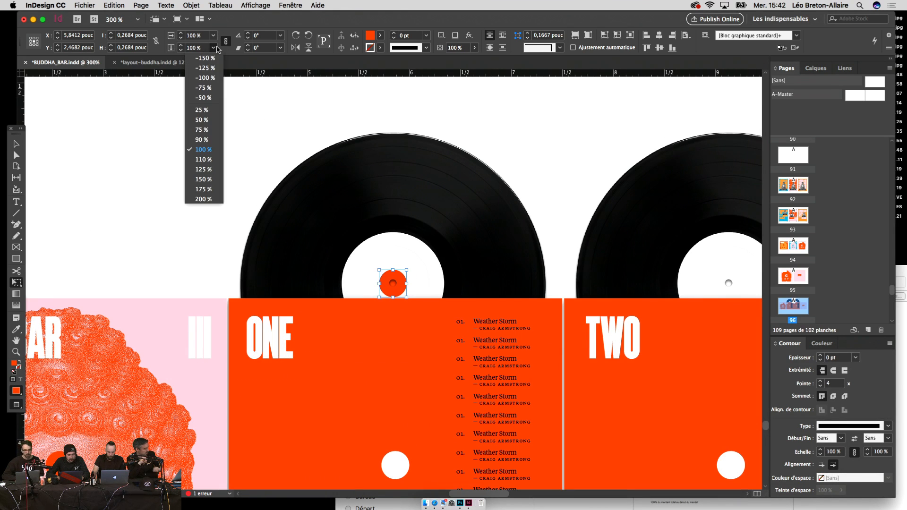
left_click(215, 131)
left_click_drag(390, 203, 266, 211)
key("v")
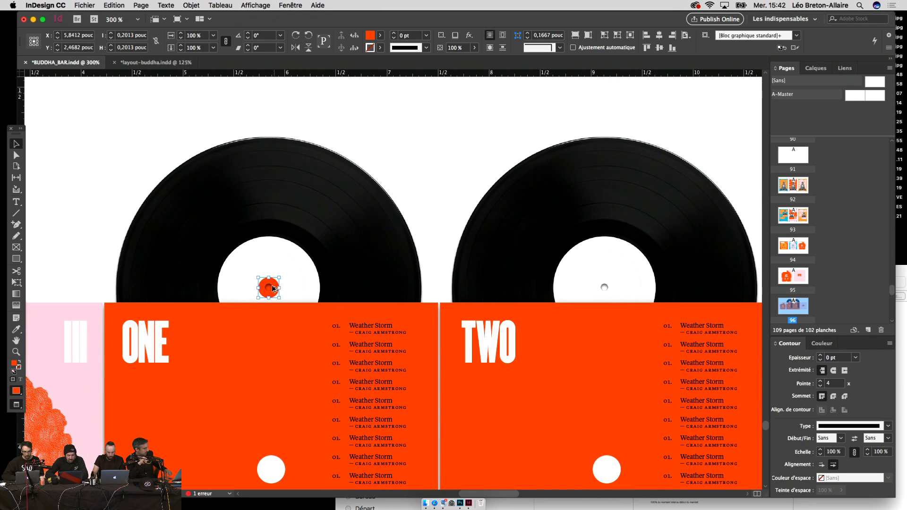
left_click_drag(273, 288, 608, 291)
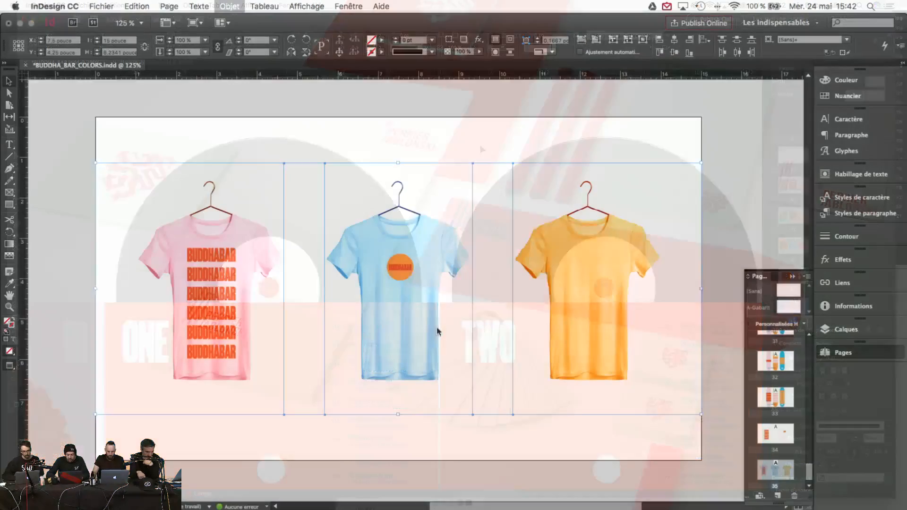
Step: Resize the orange circle's frame on the blue T-shirt
double_click(419, 264)
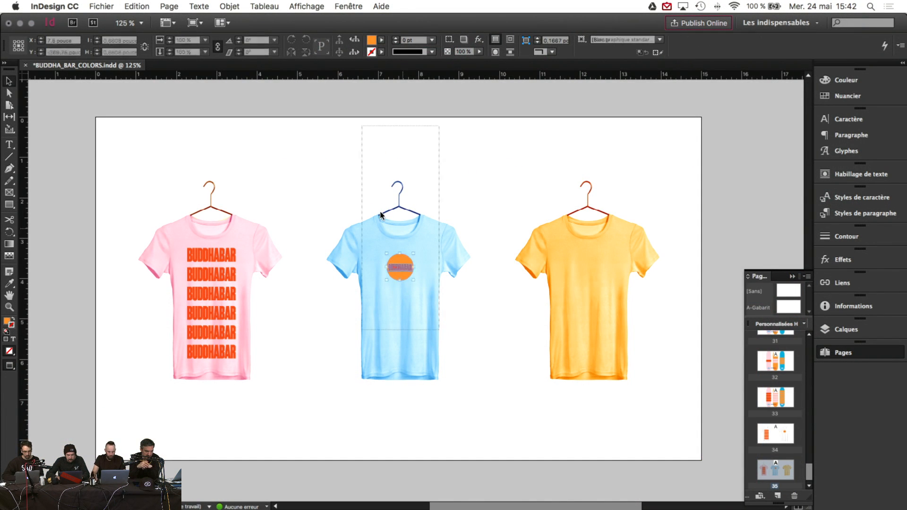
left_click(399, 267)
left_click_drag(401, 280, 401, 286)
left_click(454, 145)
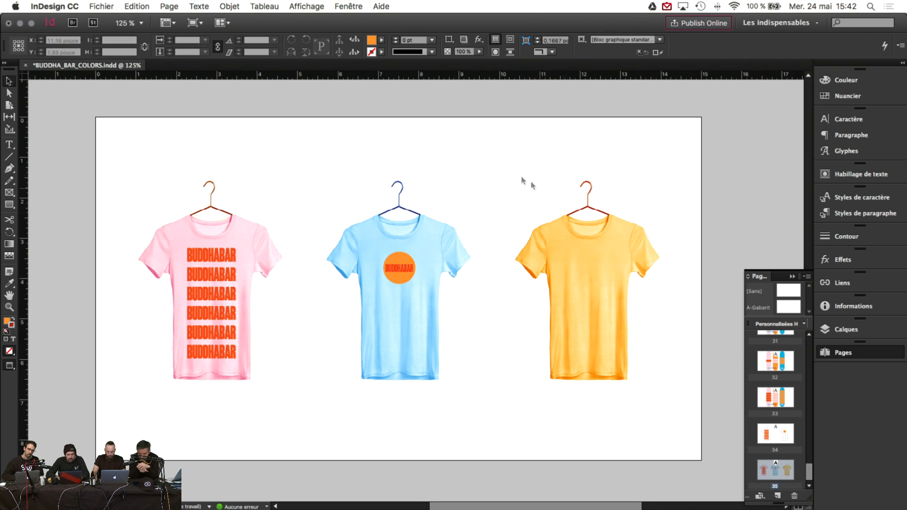
scroll(522, 178, "right", 2)
left_click_drag(325, 131, 421, 375)
left_click(313, 183)
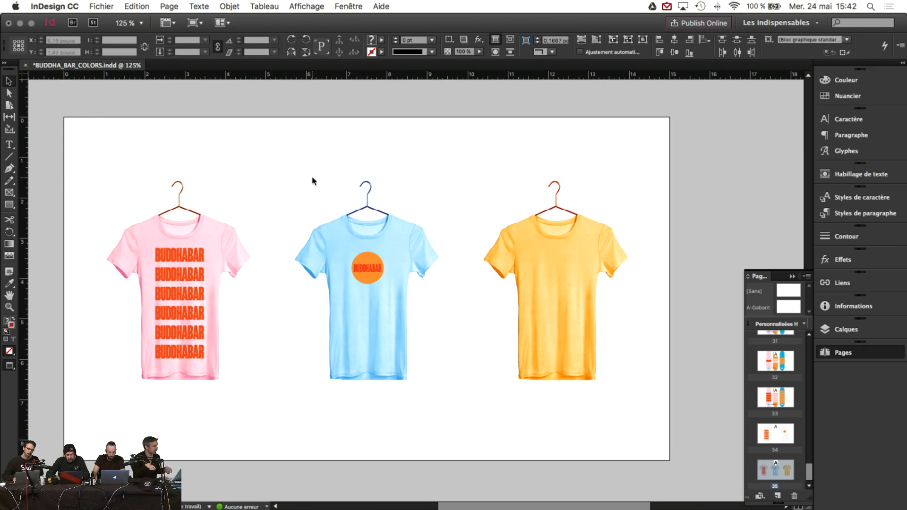
Step: Alt-drag a copy of the pink shirt's BUDDHABAR text onto the yellow shirt and return to Normal view
scroll(308, 184, "up", 10)
scroll(307, 187, "up", 3)
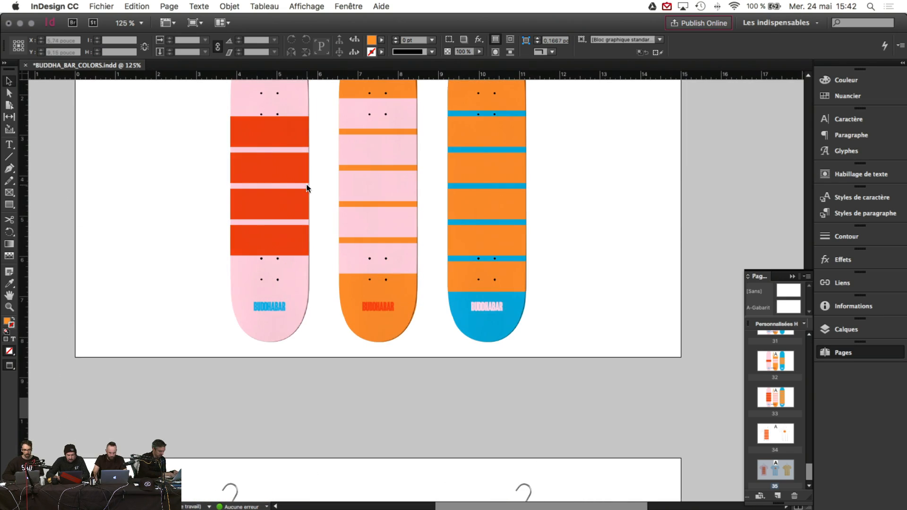
scroll(292, 180, "down", 15)
scroll(292, 179, "left", 1)
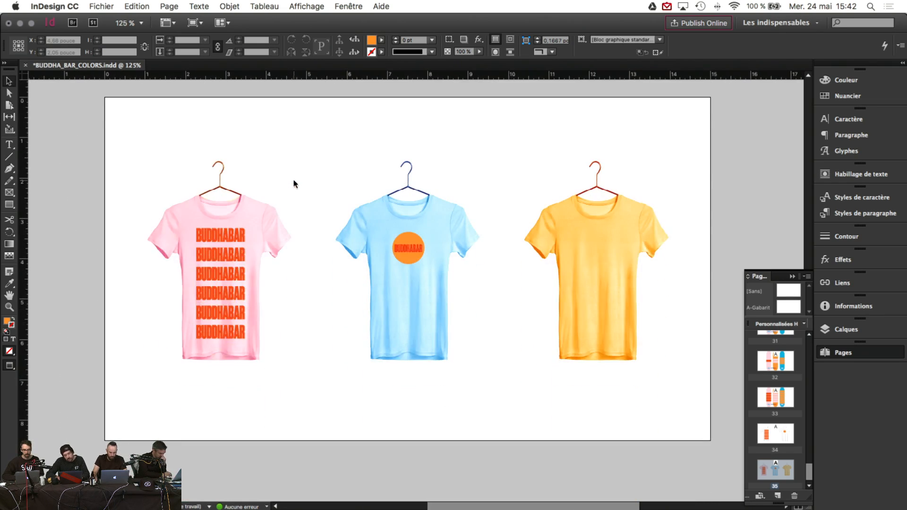
scroll(293, 178, "right", 1)
scroll(293, 179, "up", 10)
scroll(293, 180, "down", 10)
scroll(293, 179, "left", 1)
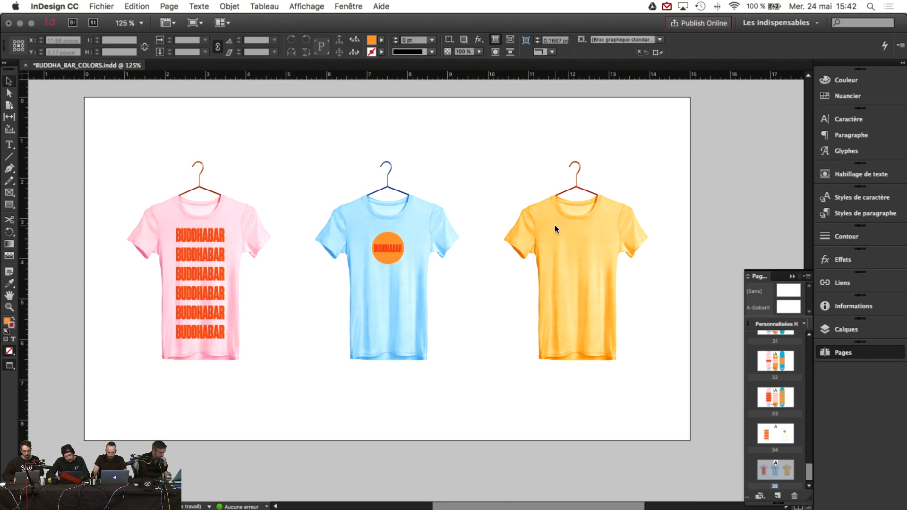
left_click(219, 235)
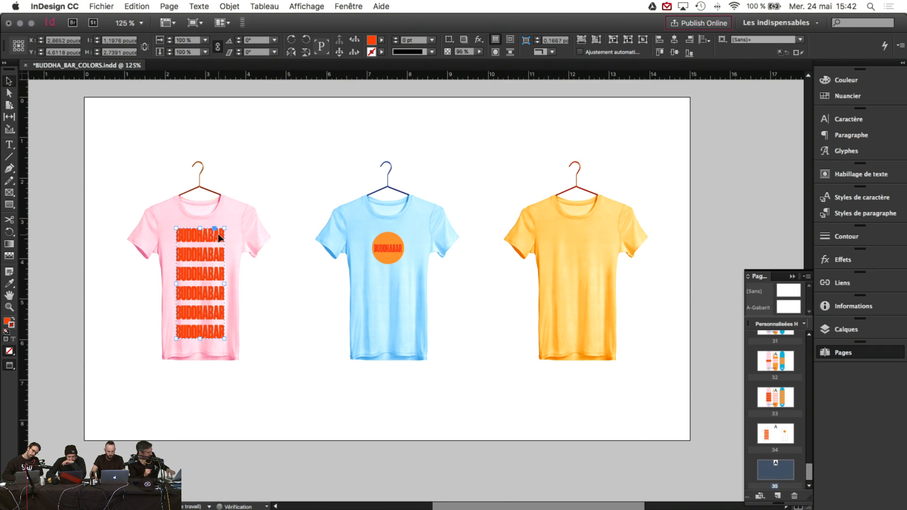
left_click_drag(217, 233, 591, 243)
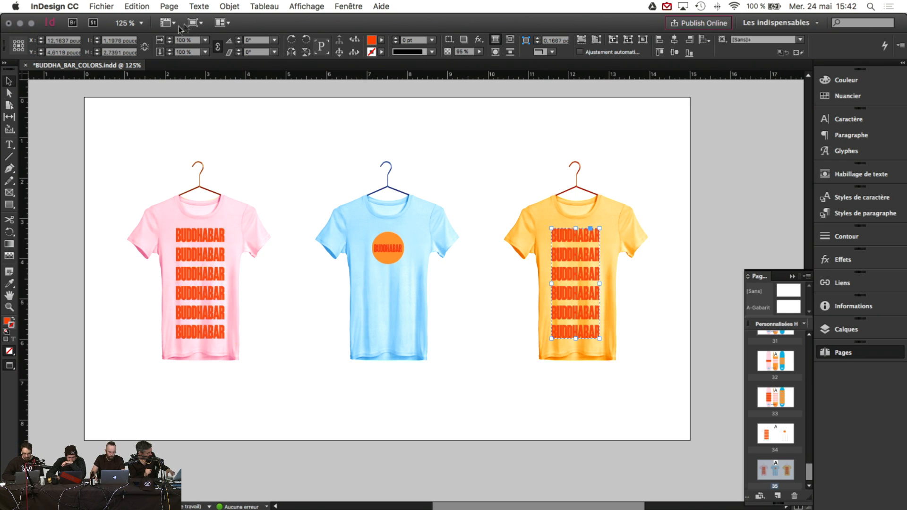
left_click(193, 23)
left_click(208, 37)
Step: Recolour the yellow shirt's BUDDHABAR text pink using the Eyedropper on the pink circle
left_click(9, 282)
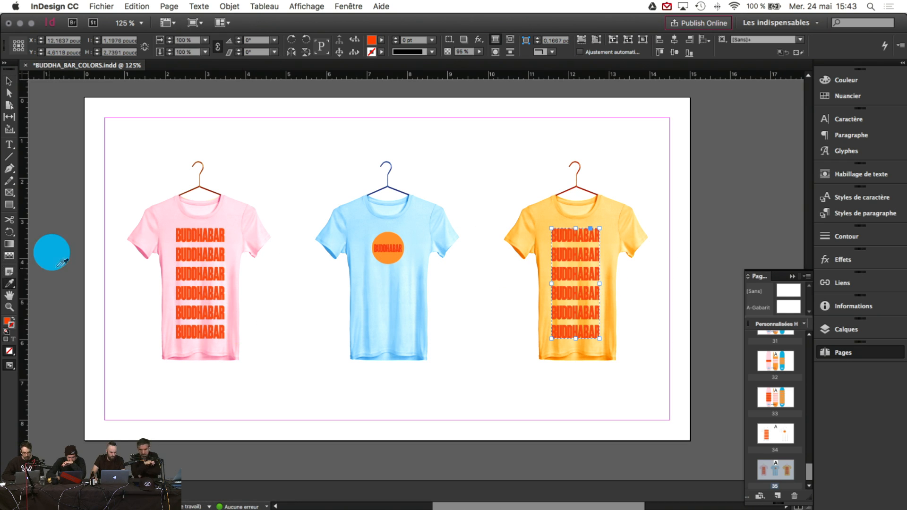
scroll(71, 259, "left", 5)
left_click(83, 268)
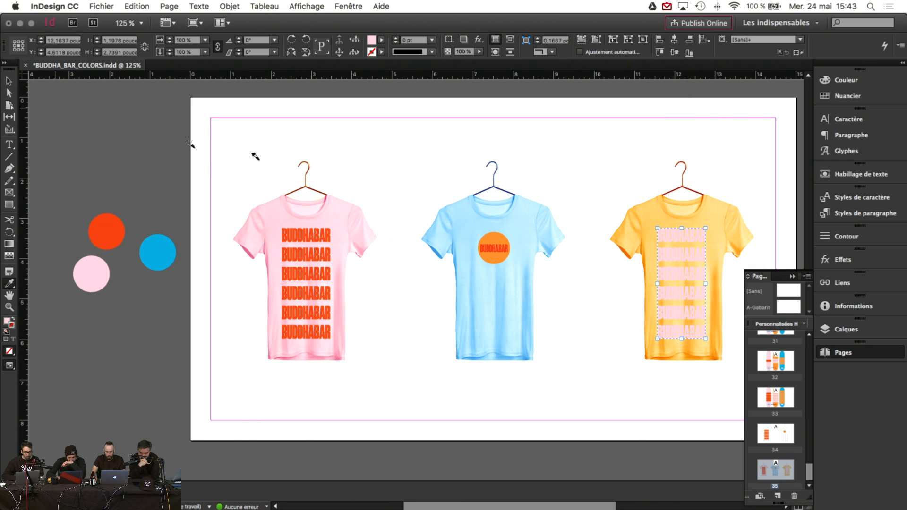
scroll(454, 172, "right", 3)
left_click(8, 82)
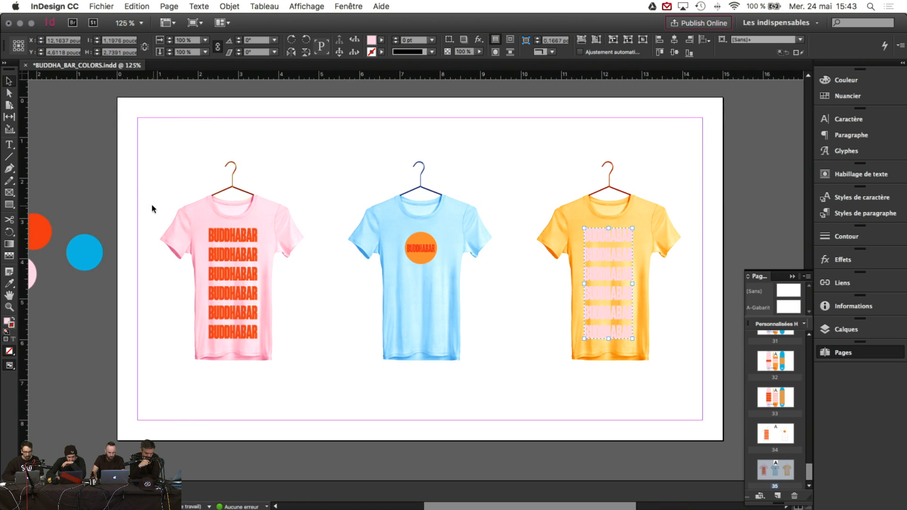
scroll(161, 201, "right", 2)
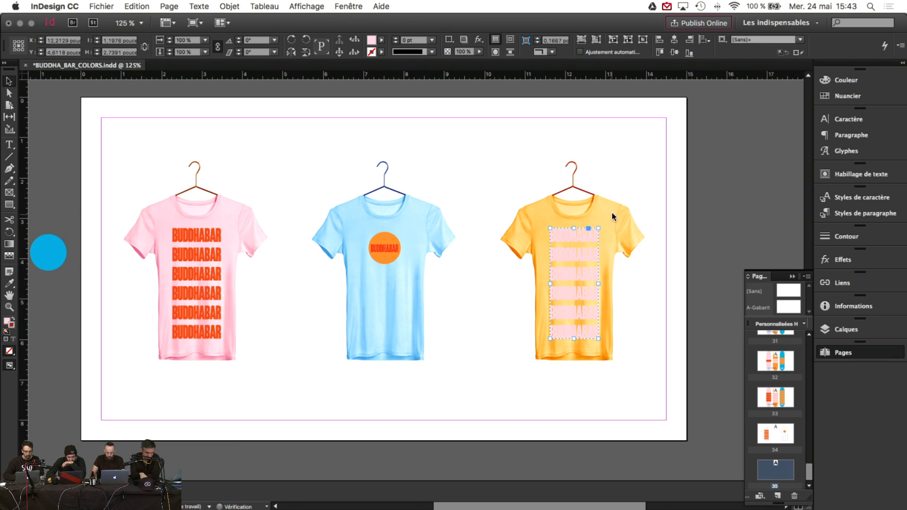
left_click(667, 204)
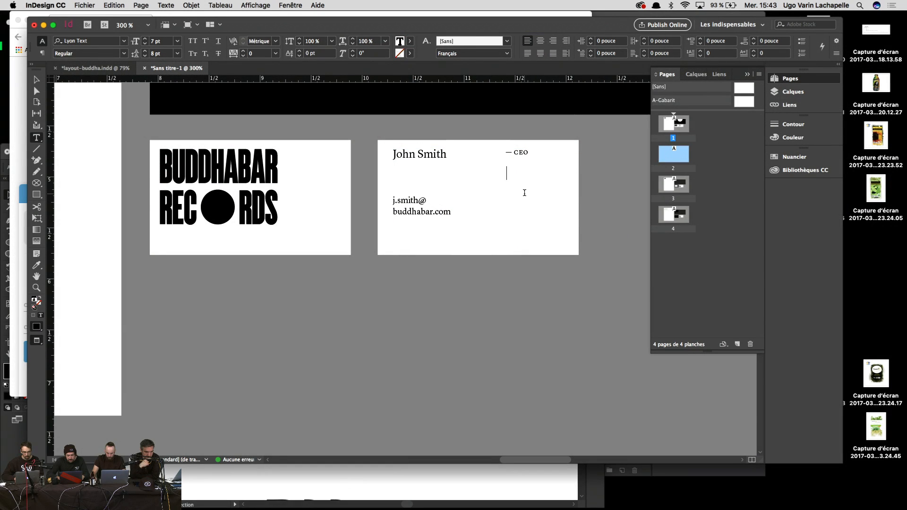
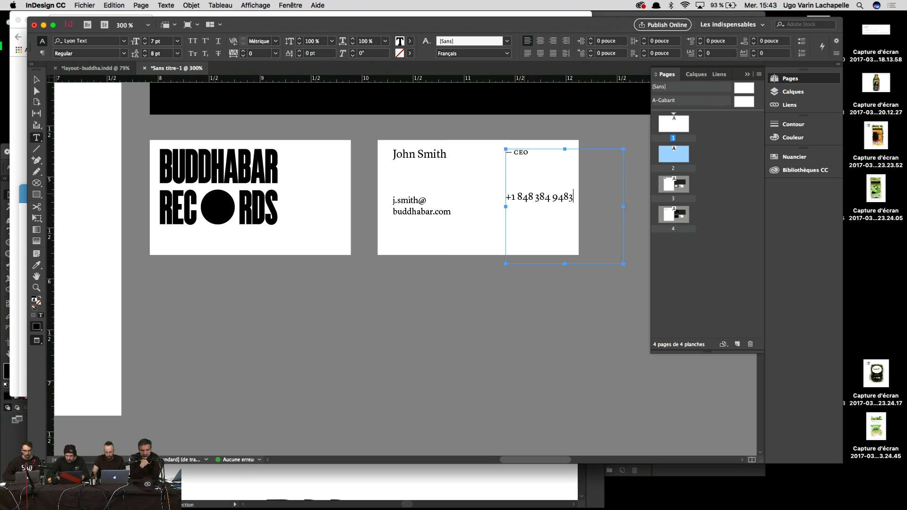
Step: Type the contact's phone number below the CEO title, then select all the frame's text
key("super+a")
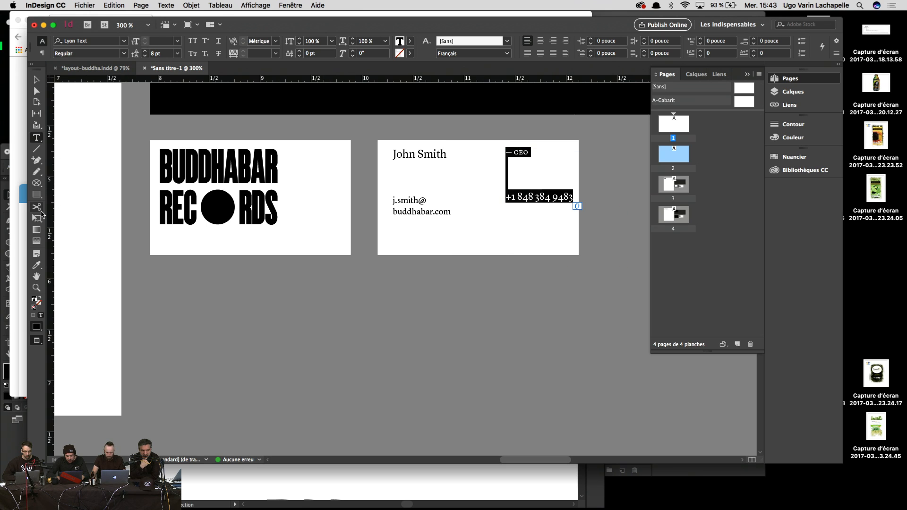
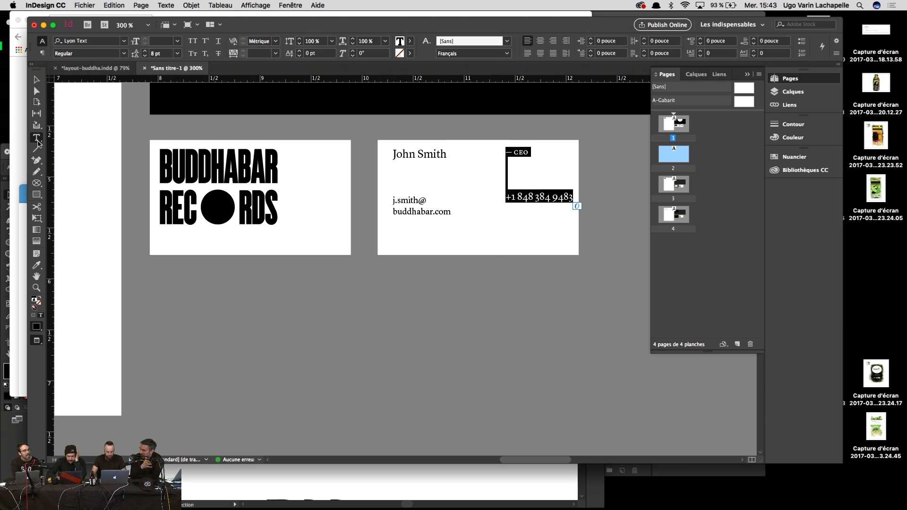
Step: Eyedropper the CEO text styling onto the phone number, then onto the two e-mail lines
left_click(37, 141)
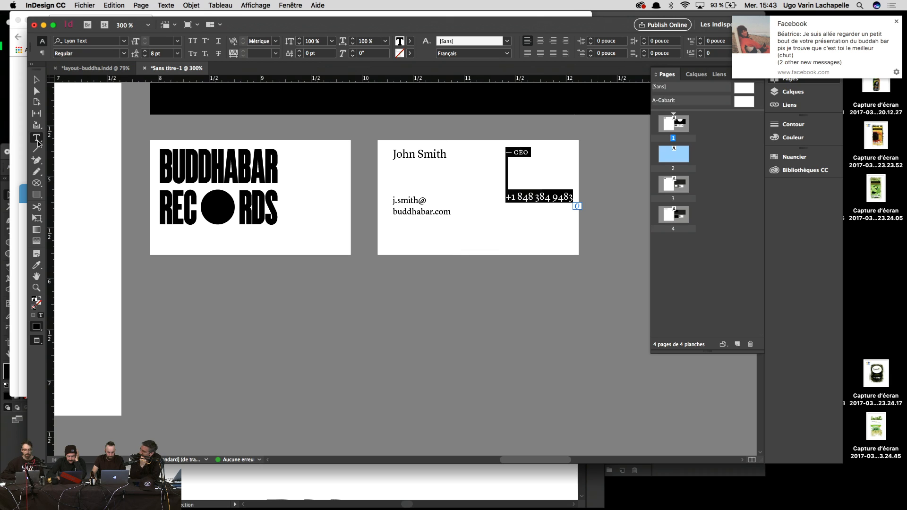
left_click(895, 21)
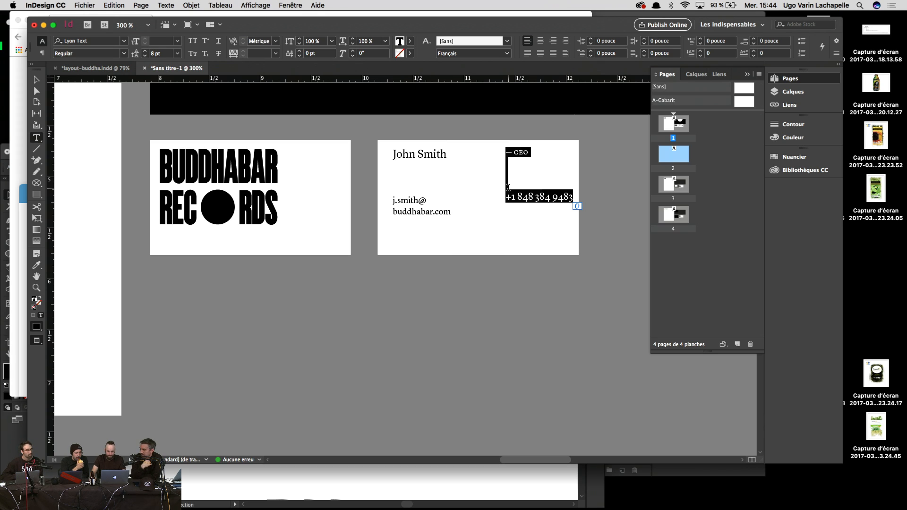
left_click(508, 187)
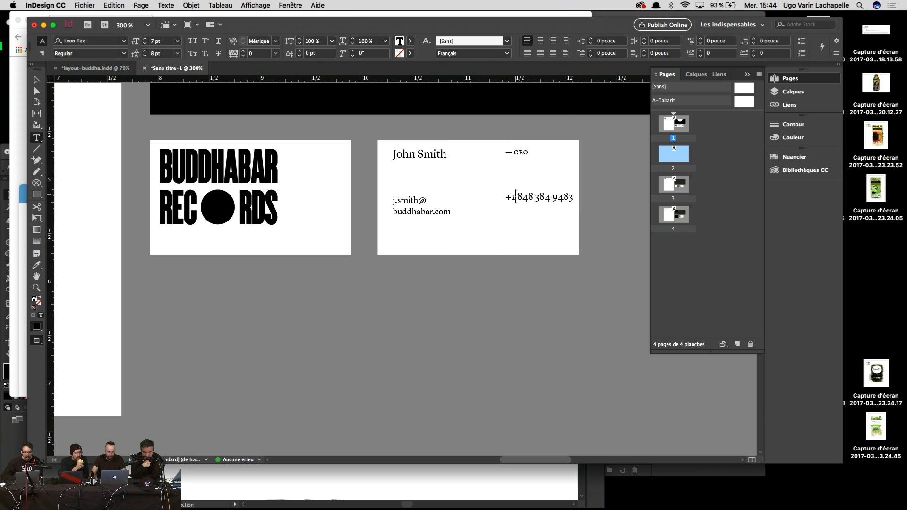
triple_click(519, 196)
left_click(37, 265)
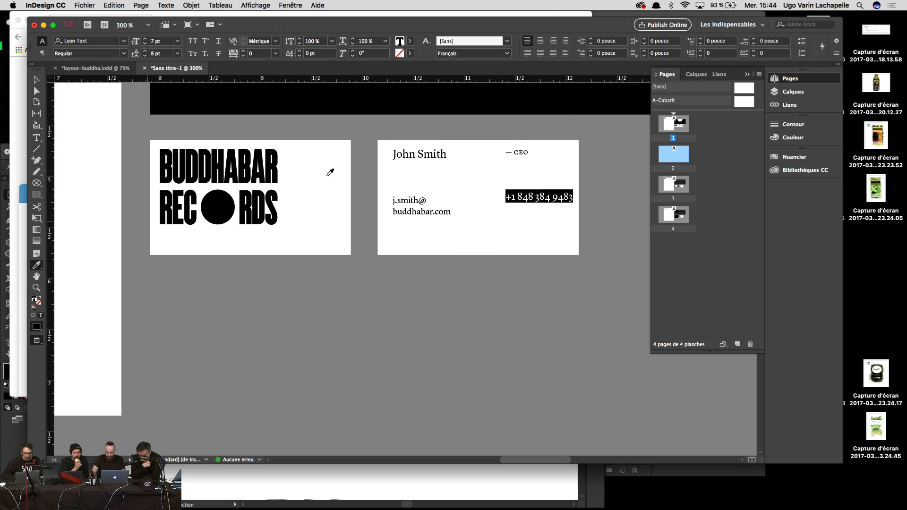
left_click(521, 150)
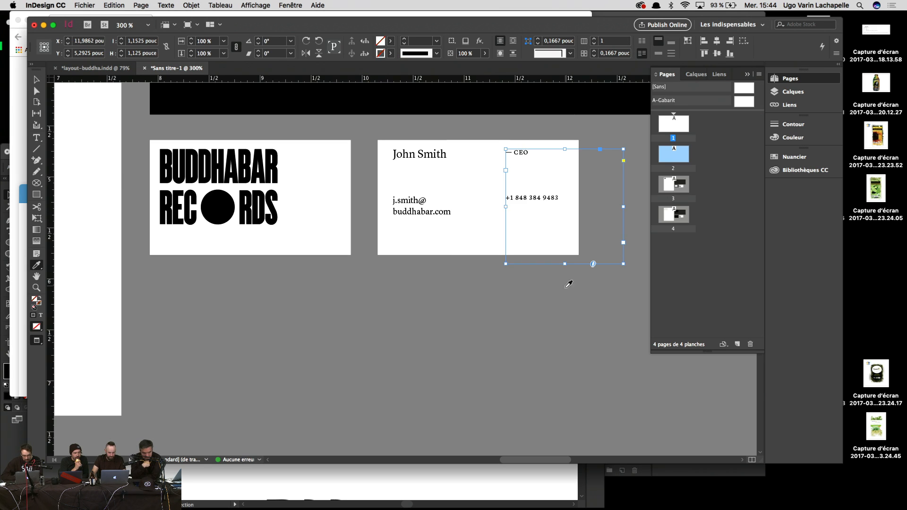
left_click(564, 316, "super")
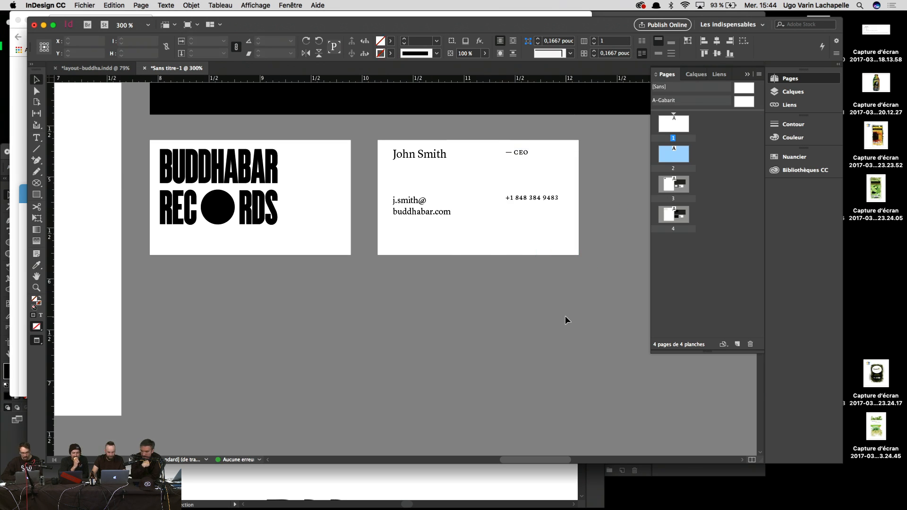
key("t")
left_click_drag(445, 233, 381, 203)
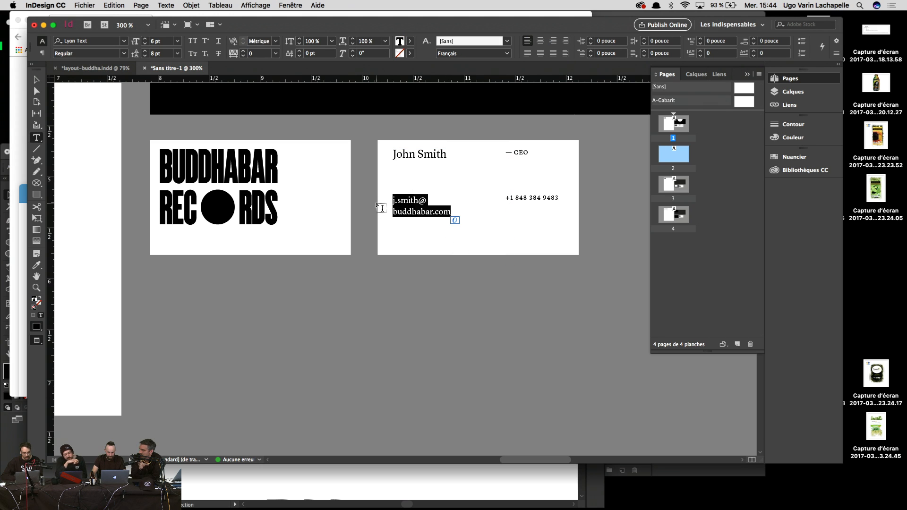
left_click(36, 265)
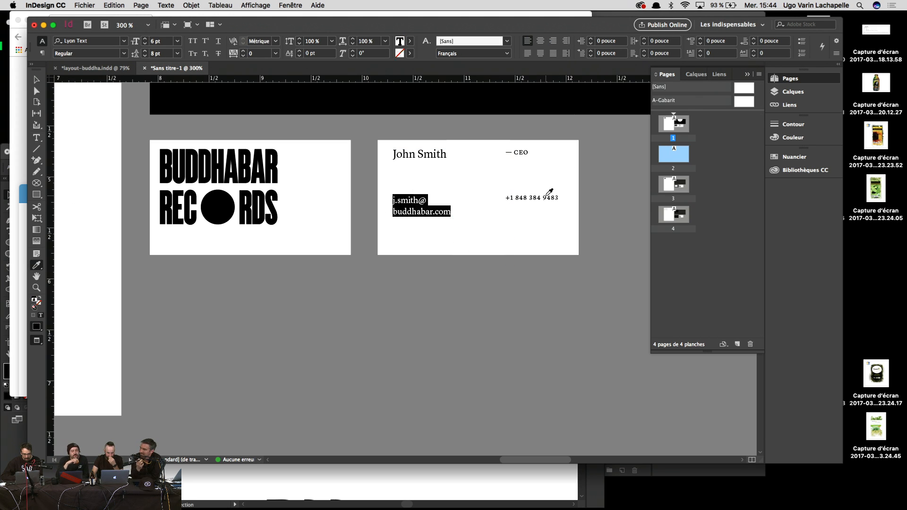
left_click(546, 197)
Step: Shift the CEO and phone number frame slightly left, then return to 200% zoom
key("Escape")
left_click(546, 356)
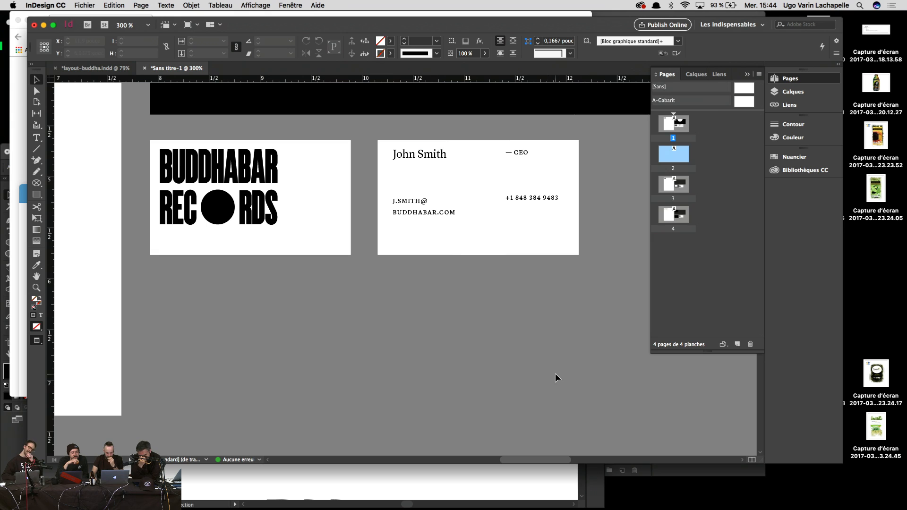
left_click(547, 202)
left_click_drag(550, 204, 539, 204)
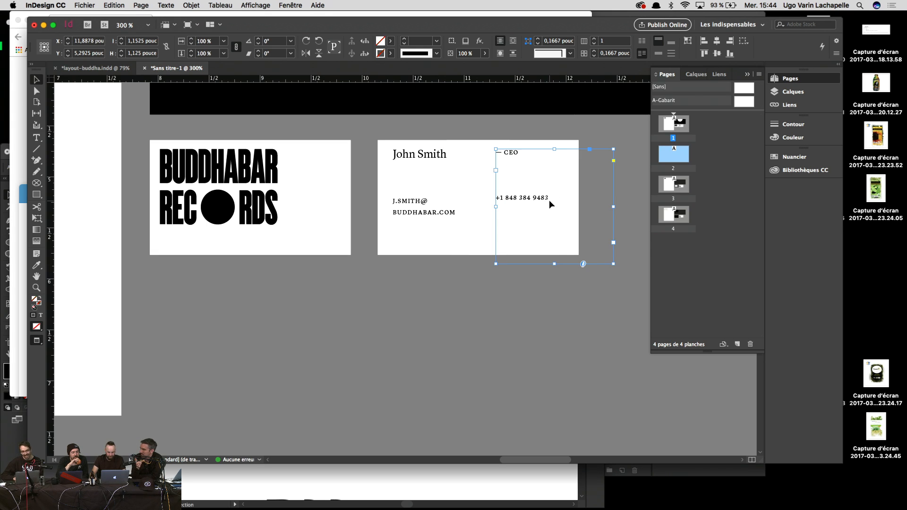
left_click(573, 340)
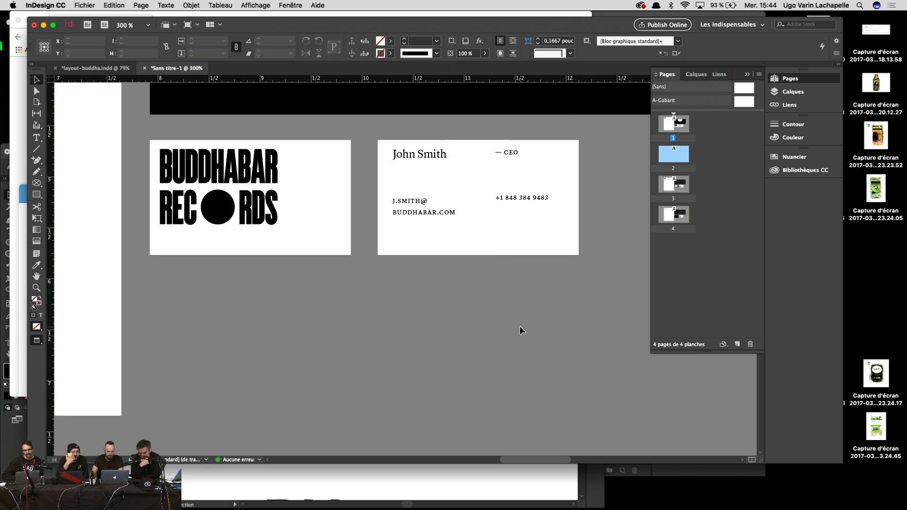
key("super+minus")
key("super+minus")
key("super+equal")
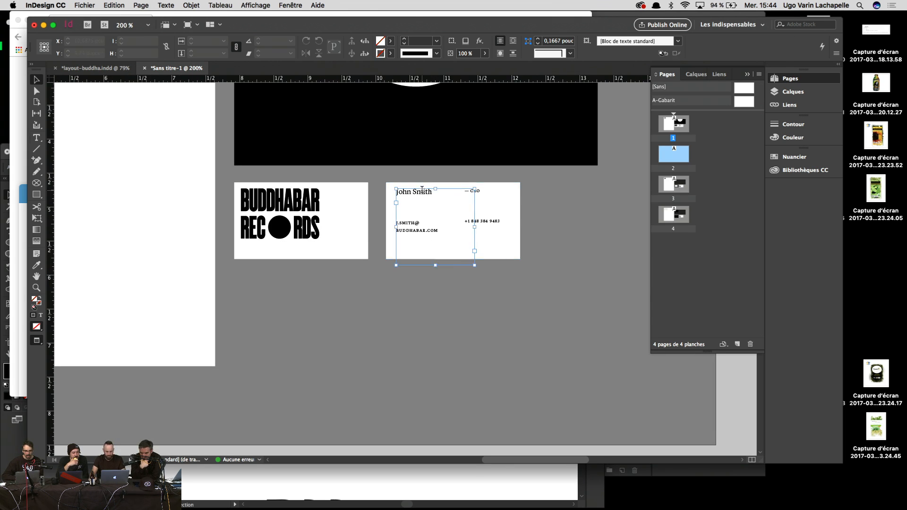
Step: Break the name onto two lines, then dismiss the chat notification and turn off Wi-Fi
double_click(414, 190)
key("Return")
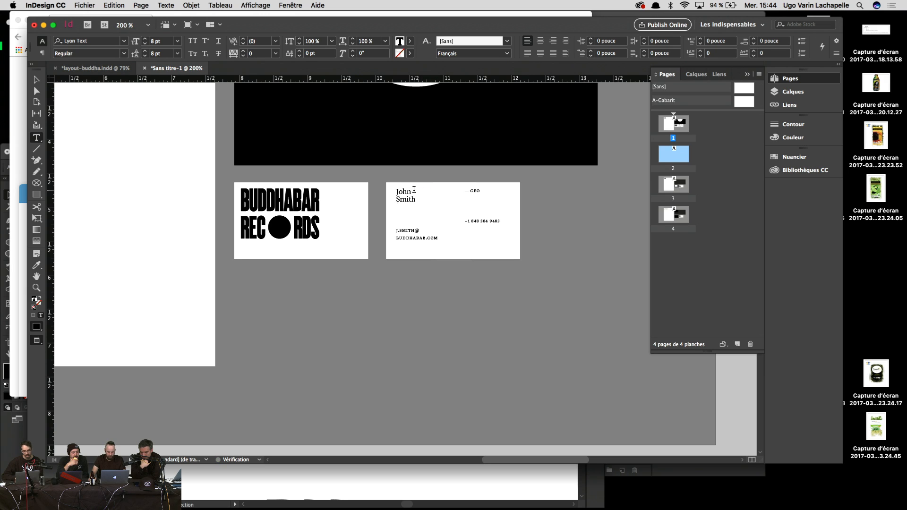
key("Escape")
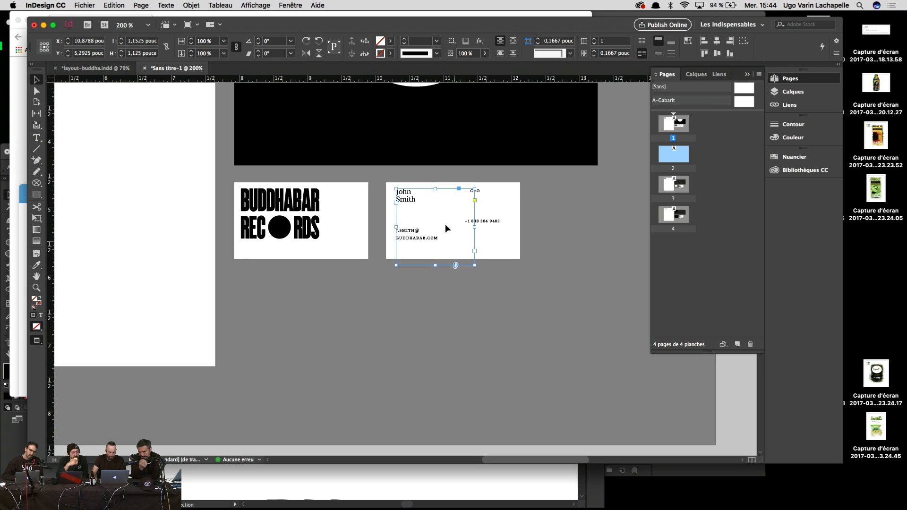
left_click(581, 310)
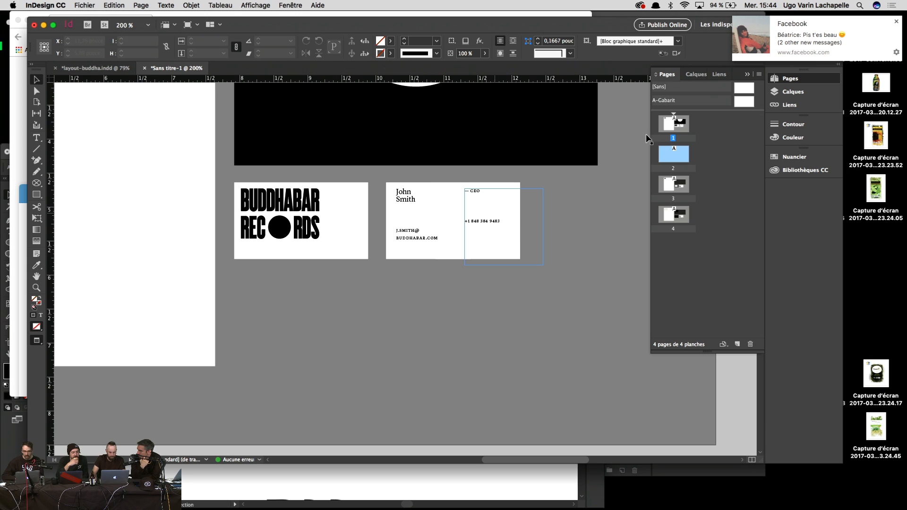
left_click(895, 22)
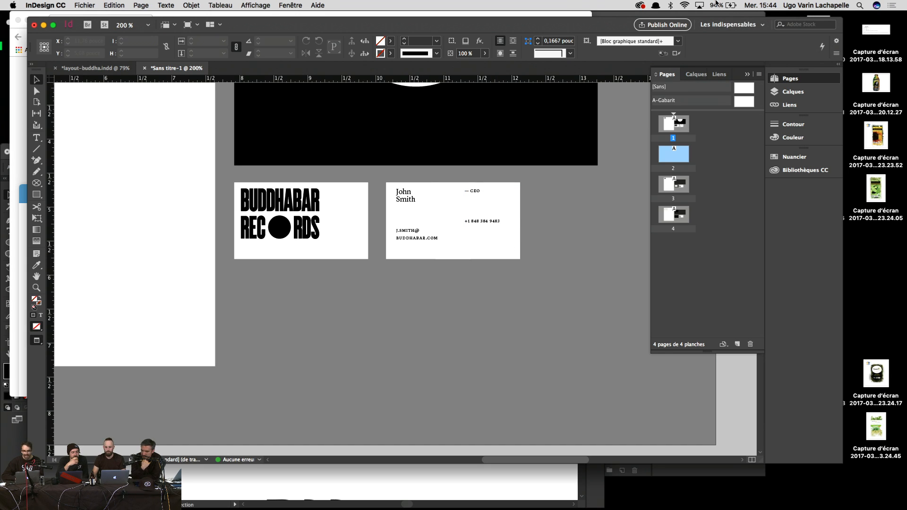
left_click(684, 5)
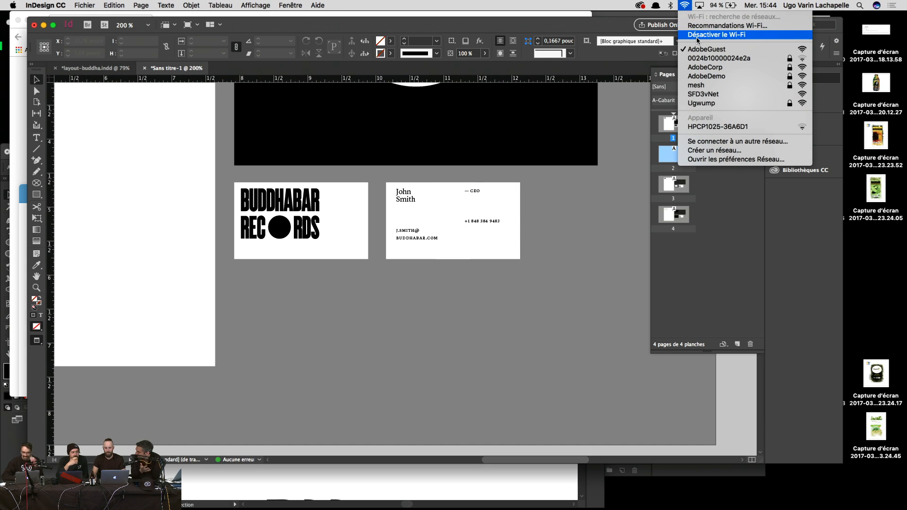
left_click(697, 35)
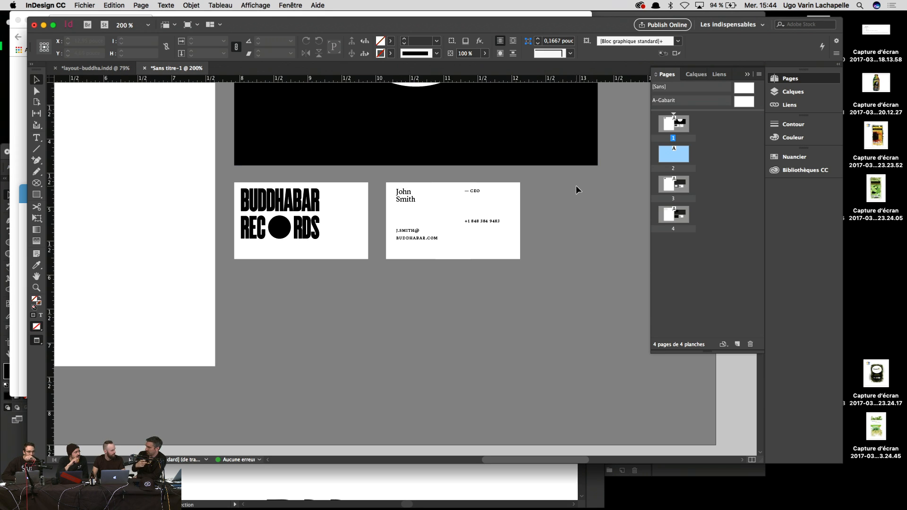
Step: Push the phone number down a line below the CEO title
double_click(499, 213)
key("Return")
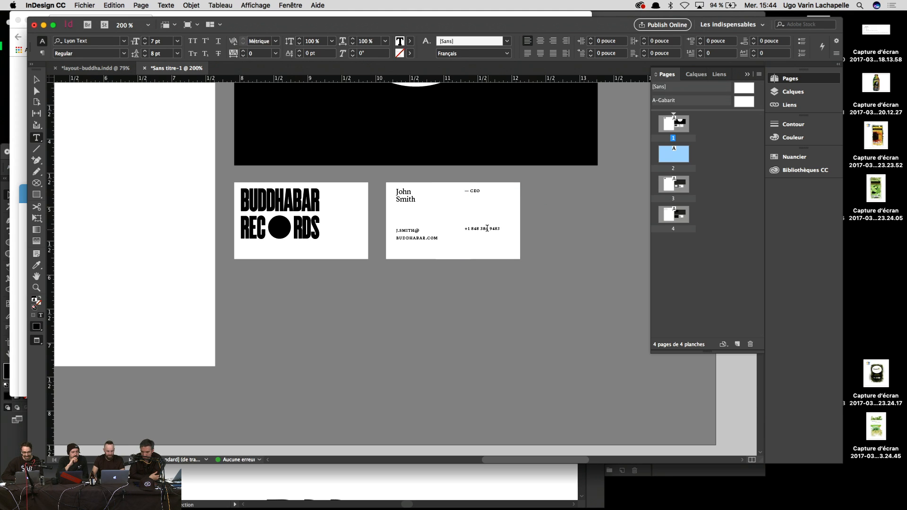
key("Escape")
left_click(564, 367)
key("super+minus")
key("super+minus")
key("super+equal")
key("super+equal")
key("super+equal")
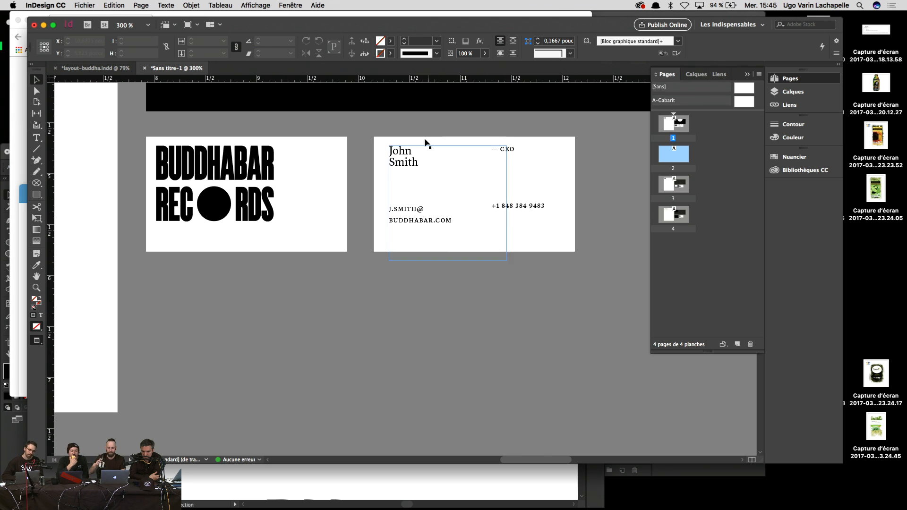
Step: Enlarge the whole name text to 9 pt
double_click(407, 147)
key("super+a")
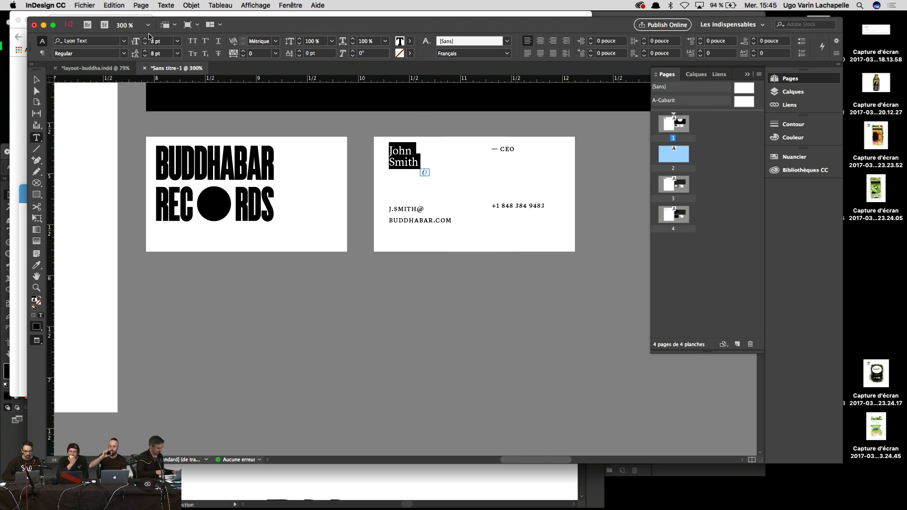
left_click(145, 39)
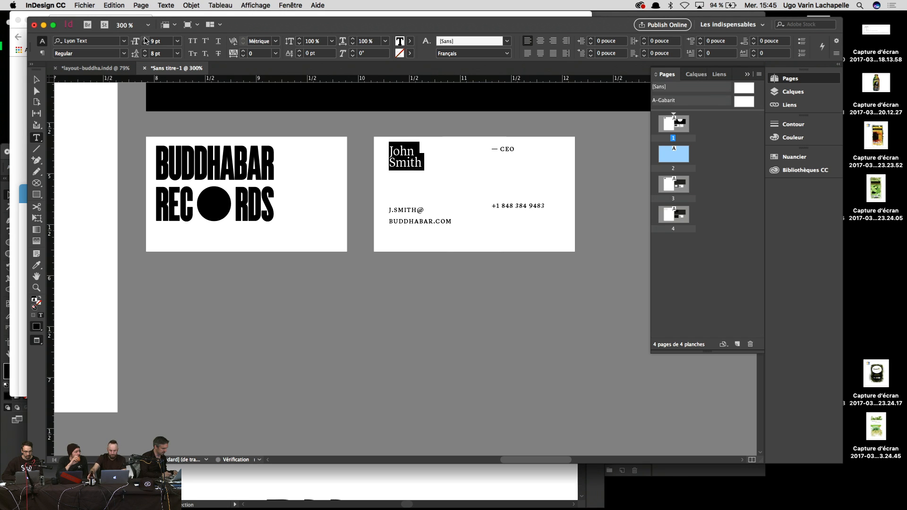
left_click(145, 51)
left_click(145, 51)
key("Escape")
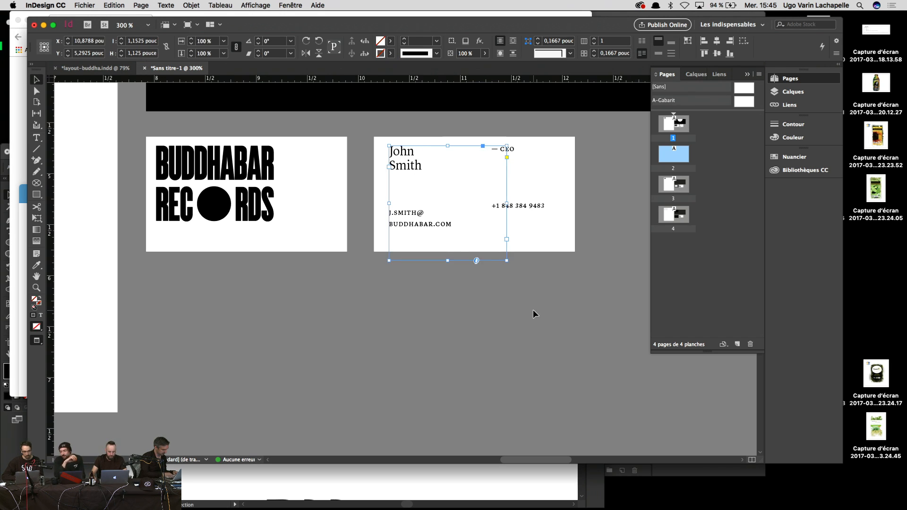
left_click(533, 314)
Step: Remove the blank line above the e-mail and delete the phone number, then zoom out to 200%
double_click(523, 204)
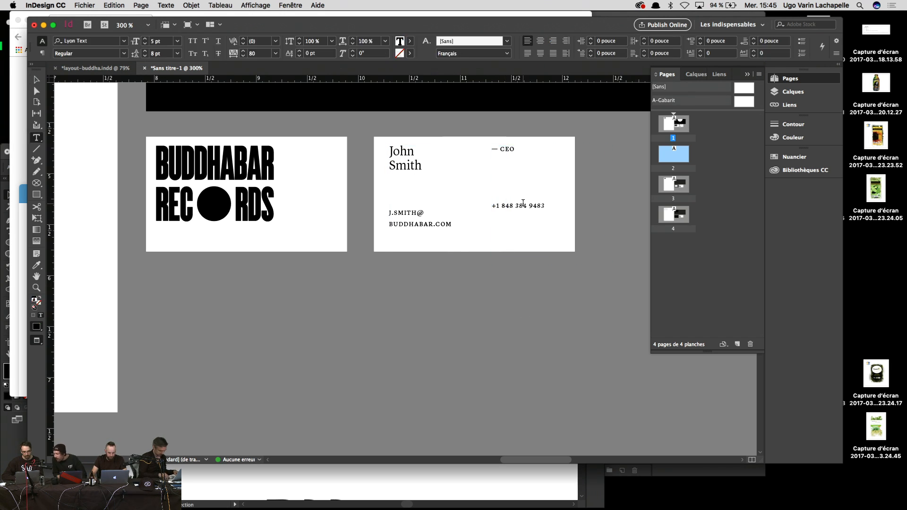
key("Escape")
left_click(556, 284)
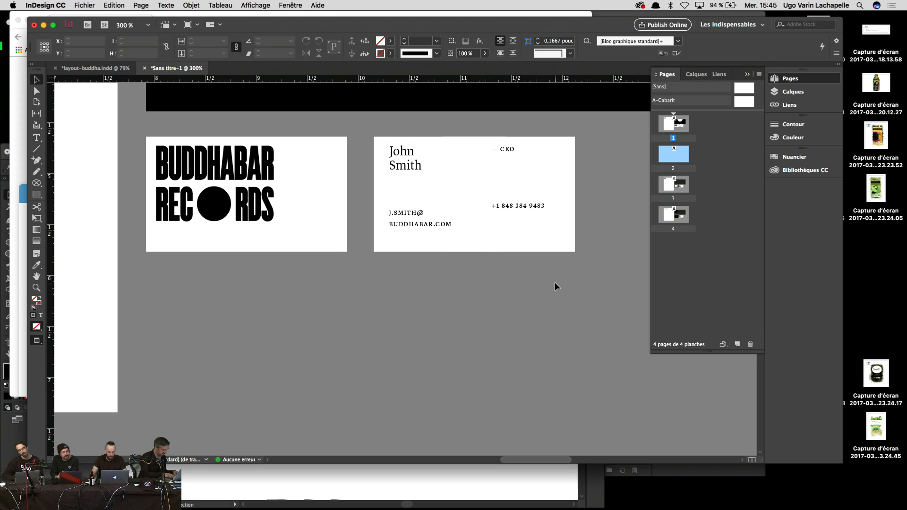
double_click(431, 187)
key("BackSpace")
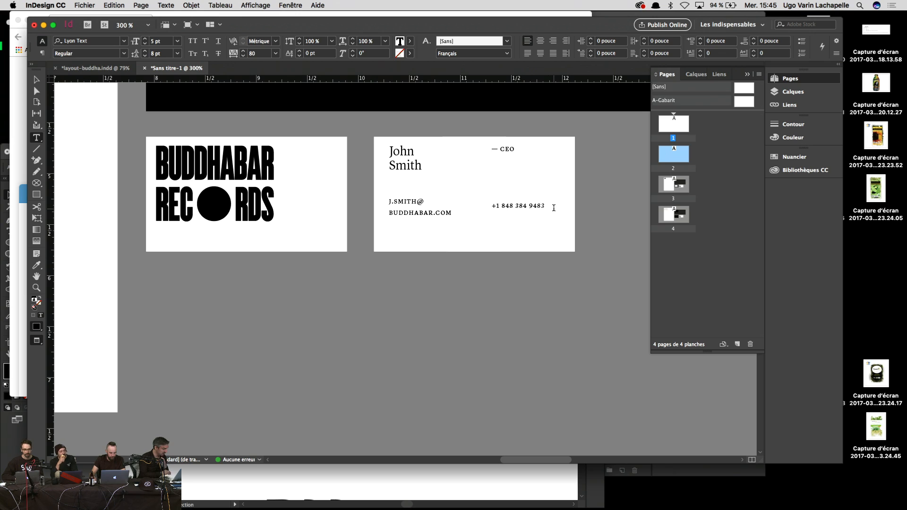
left_click_drag(554, 208, 491, 206)
key("BackSpace")
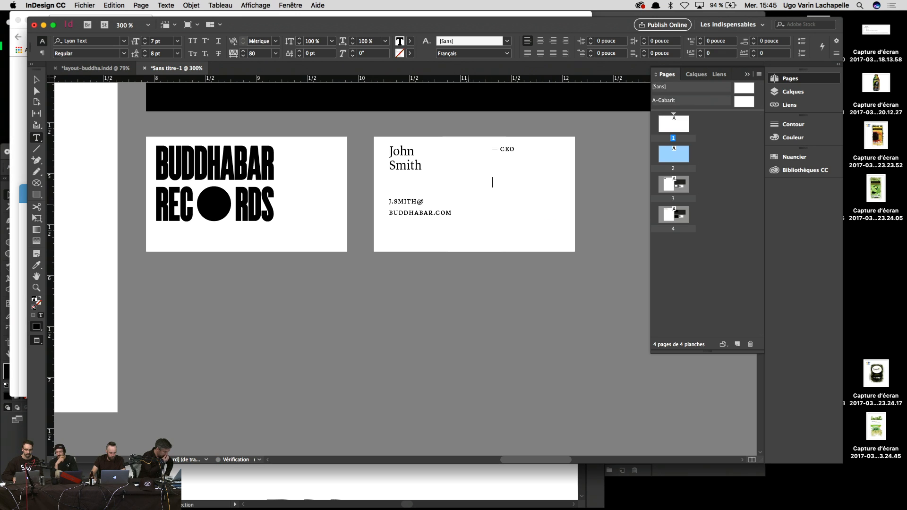
key("Escape")
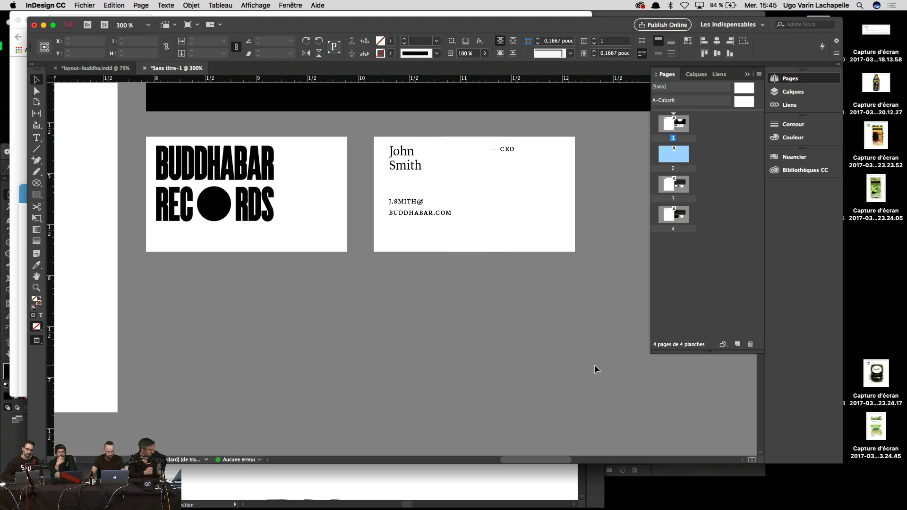
left_click(596, 369)
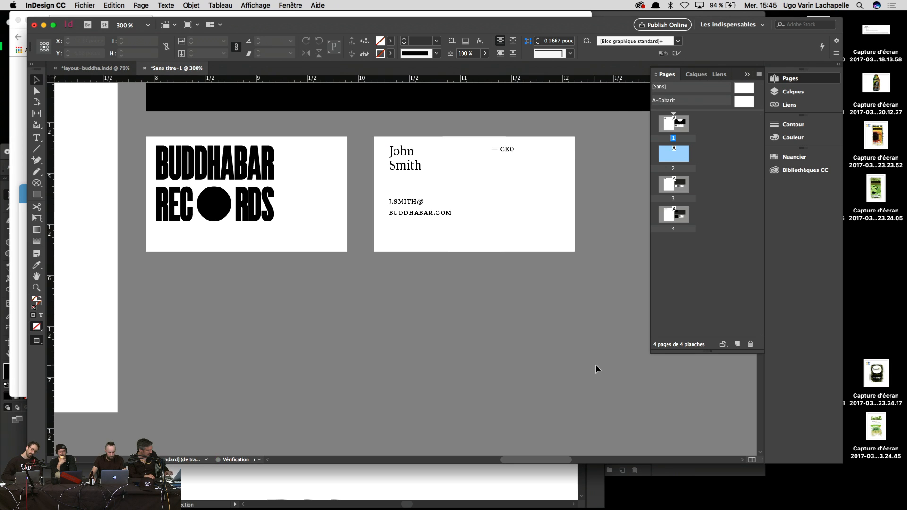
key("super+minus")
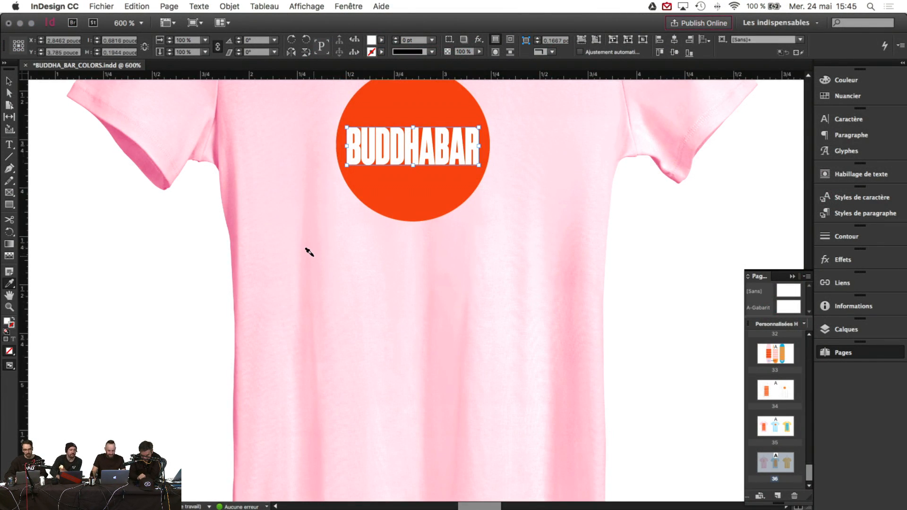
Step: Zoom out to show the whole pink T-shirt and clear the lettering selection
scroll(307, 251, "up", 10)
scroll(308, 251, "down", 12)
left_click(9, 308)
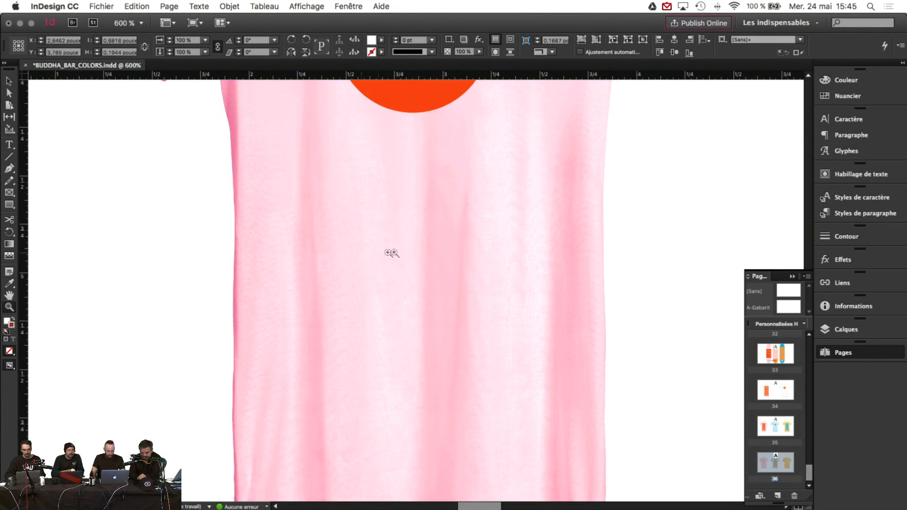
left_click(412, 252, "alt")
left_click(412, 251, "alt")
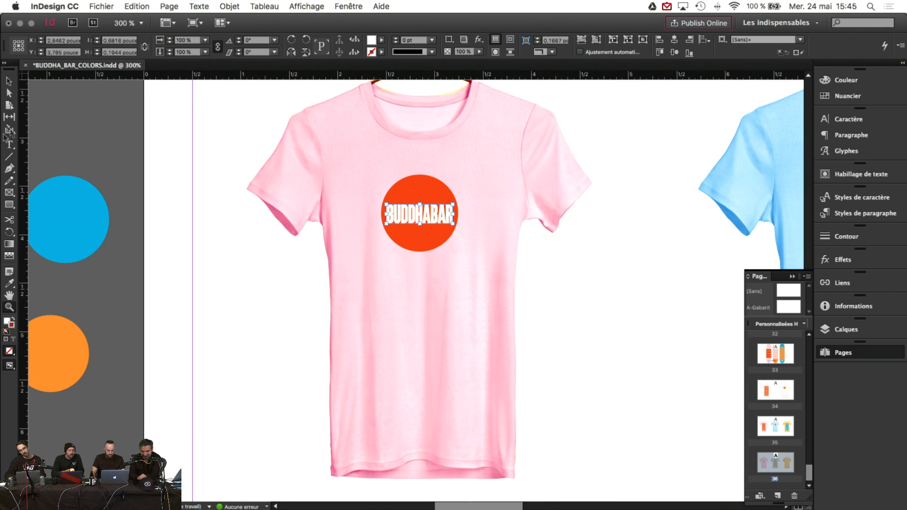
left_click(8, 80)
left_click(109, 107)
Step: Recolour the pink shirt's BUDDHABAR lettering by eyedropping the pink swatch circle
scroll(376, 263, "left", 1)
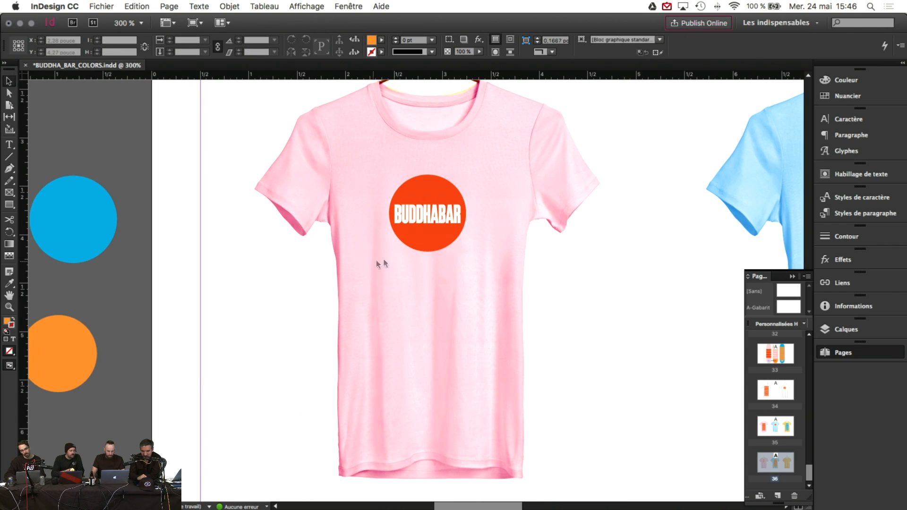
left_click(451, 224)
left_click(9, 283)
scroll(232, 290, "left", 5)
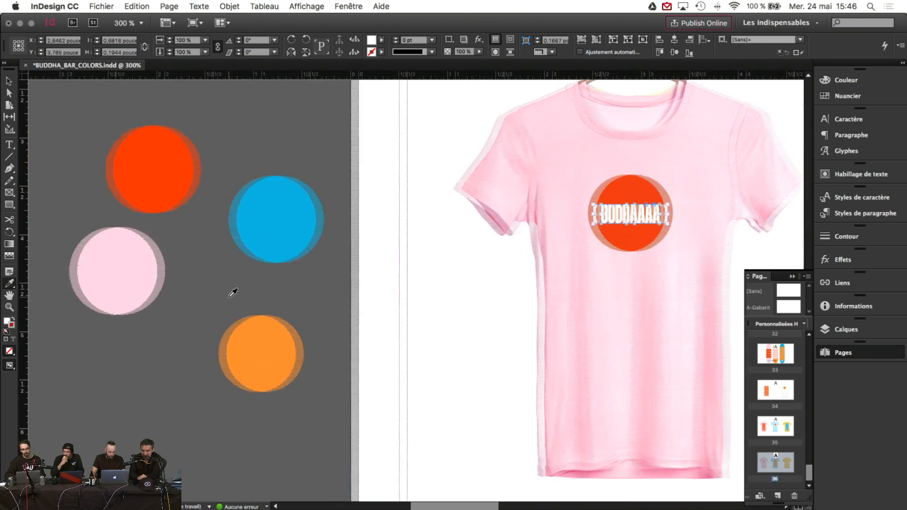
left_click(158, 279)
scroll(153, 272, "right", 8)
key("v")
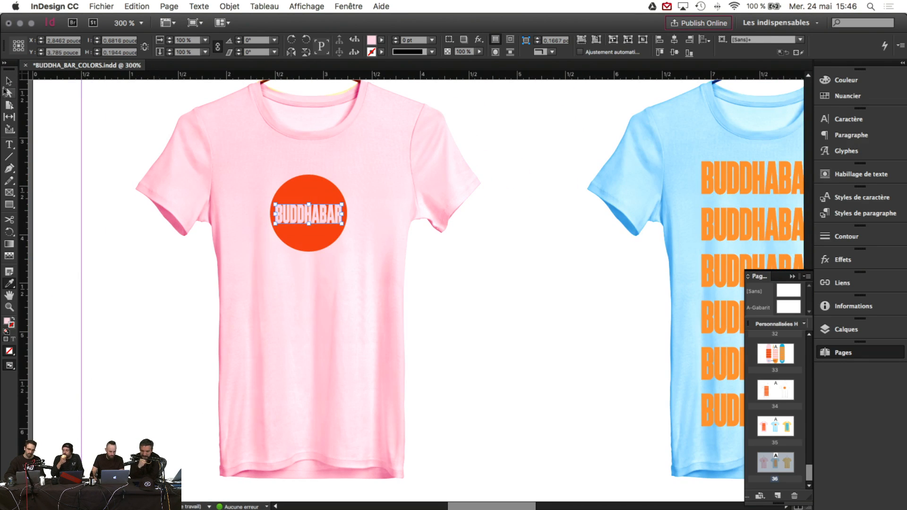
left_click(131, 139)
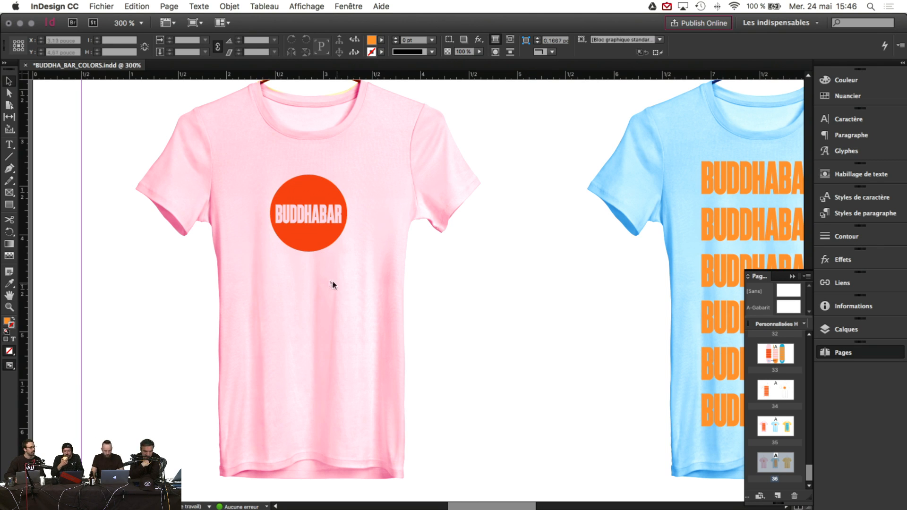
scroll(334, 267, "right", 5)
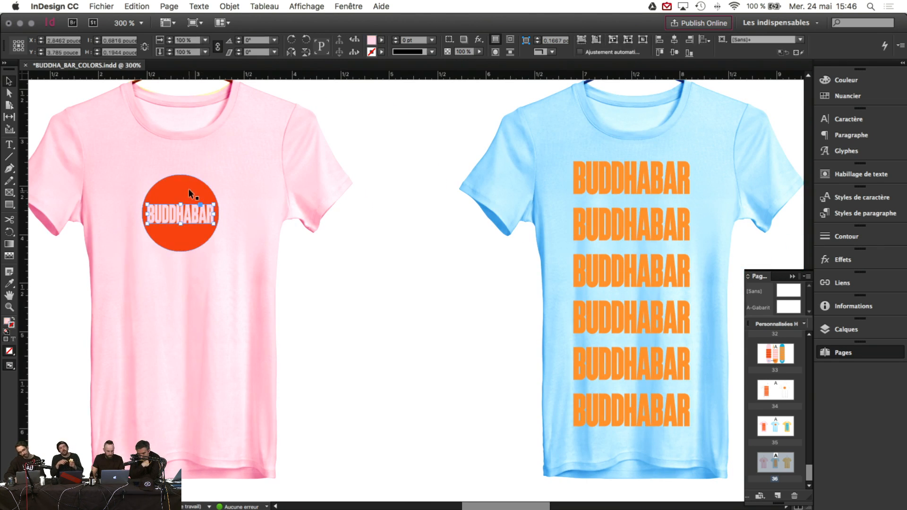
left_click(192, 194)
Step: Copy the red circle logo from the pink shirt onto the orange shirt and position it
scroll(201, 194, "right", 20)
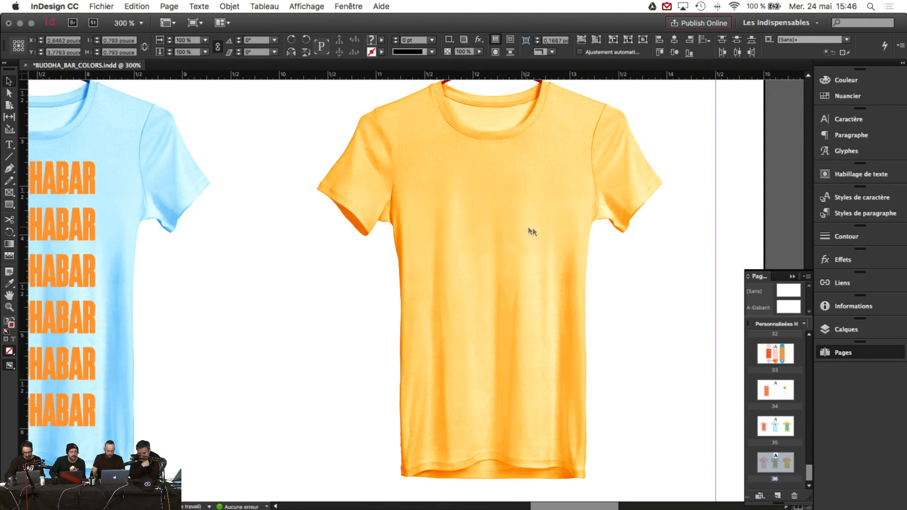
key("ctrl+v")
left_click_drag(424, 281, 498, 191)
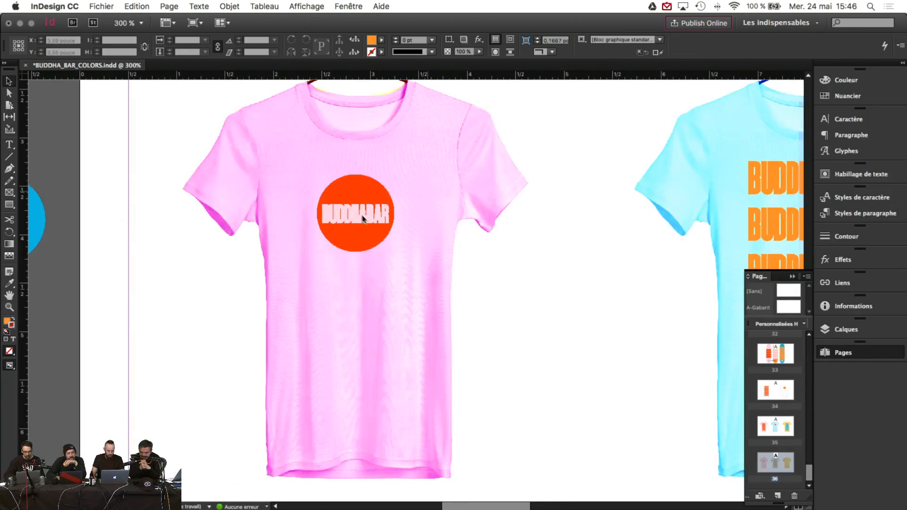
left_click(362, 185)
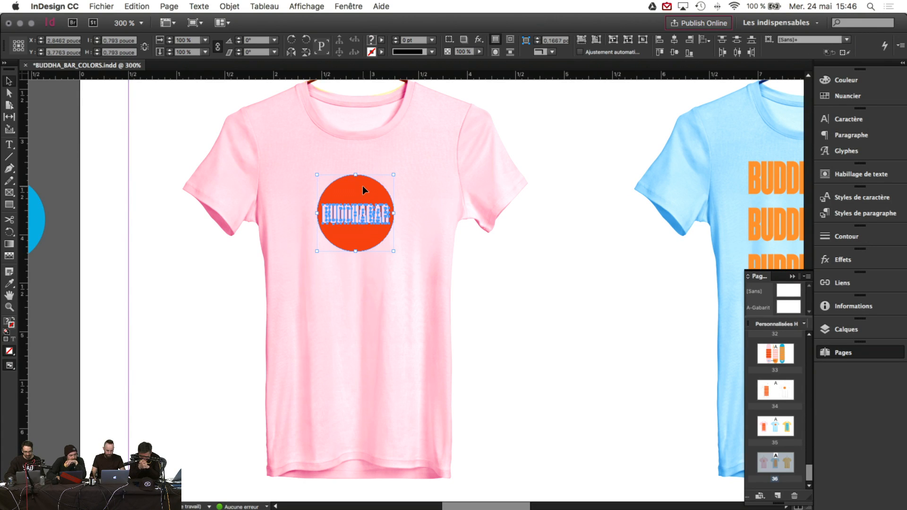
left_click_drag(362, 185, 783, 189)
left_click_drag(864, 193, 80, 185)
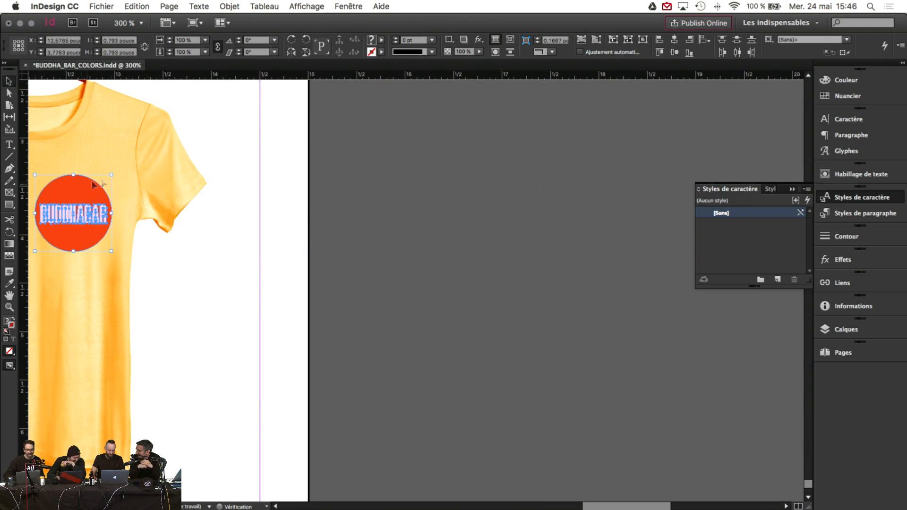
scroll(168, 176, "left", 10)
left_click(792, 189)
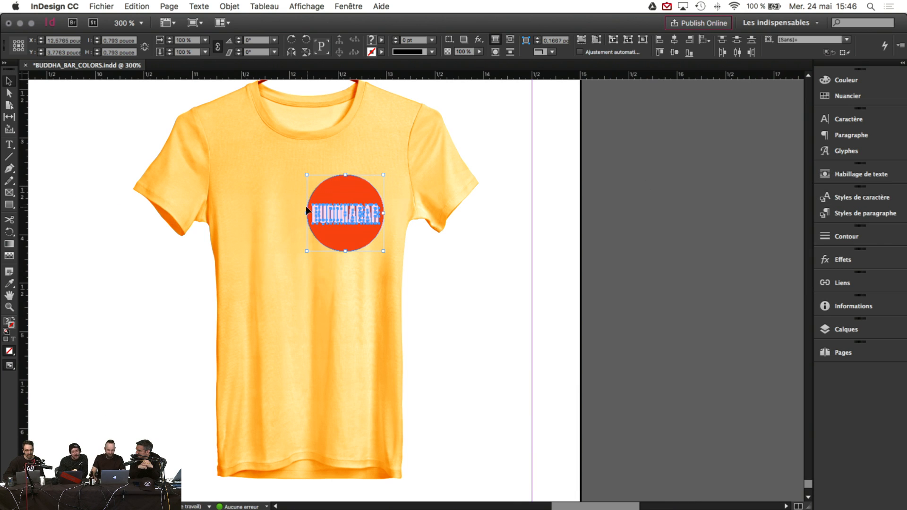
left_click_drag(347, 192, 287, 192)
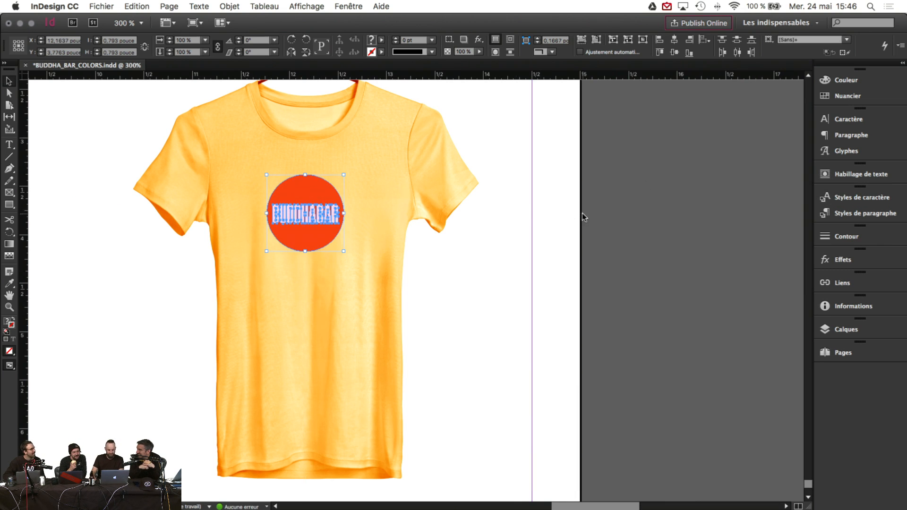
left_click(319, 218)
Step: Colour the new logo's BUDDHABAR lettering orange, eyedropped from the blue shirt's text
left_click(320, 217)
key("i")
scroll(326, 216, "left", 10)
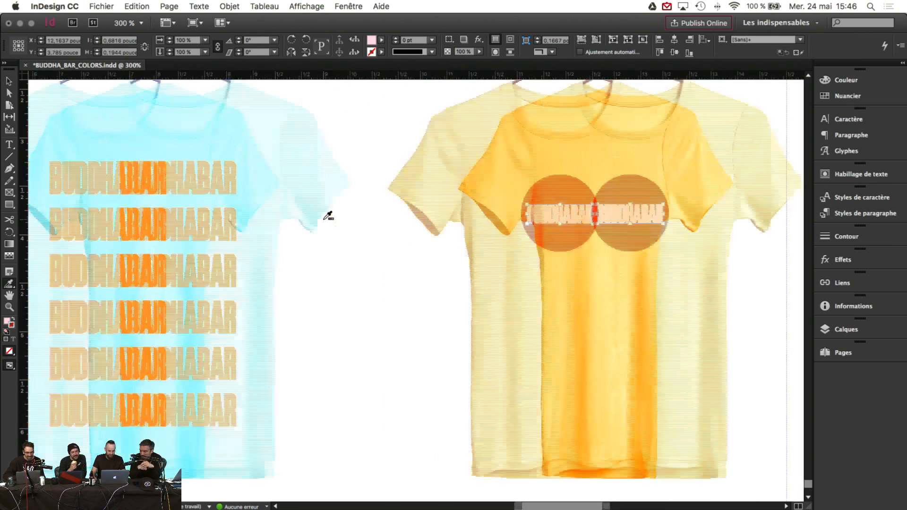
scroll(327, 217, "left", 10)
scroll(384, 239, "right", 12)
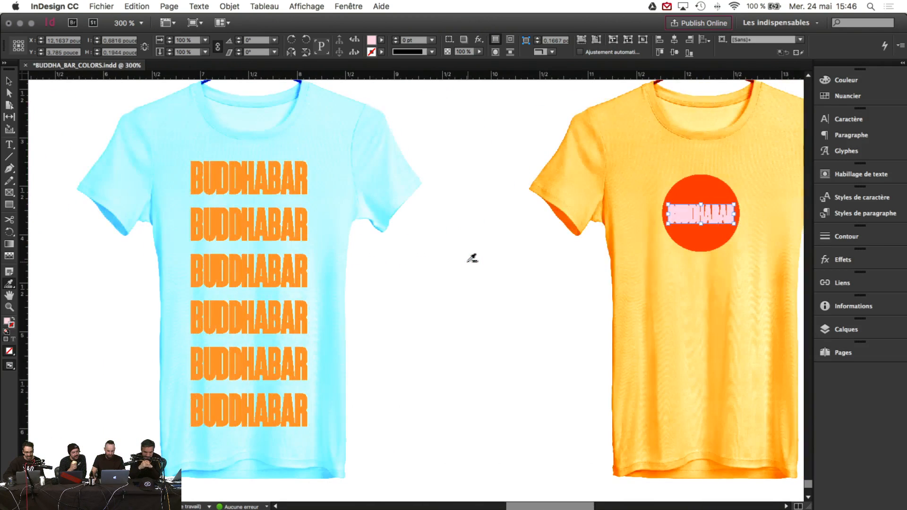
left_click_drag(9, 283, 52, 284)
left_click(218, 267)
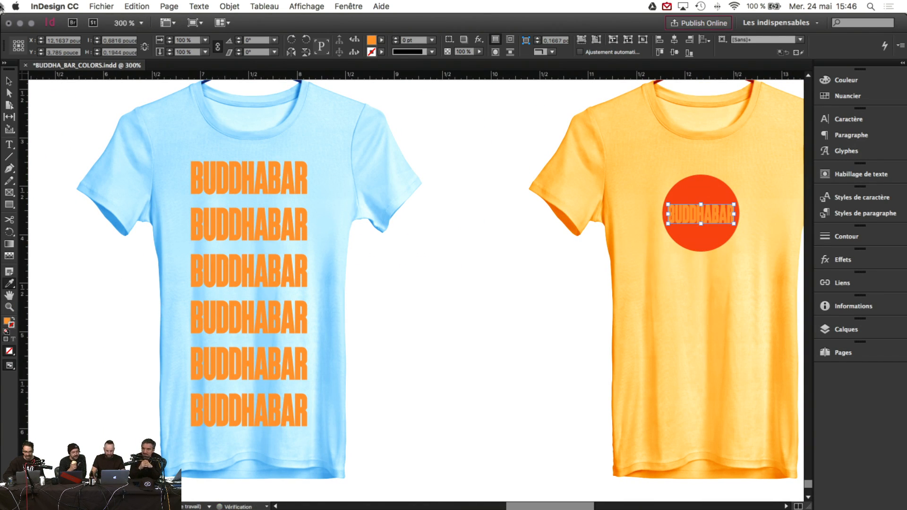
left_click(10, 93)
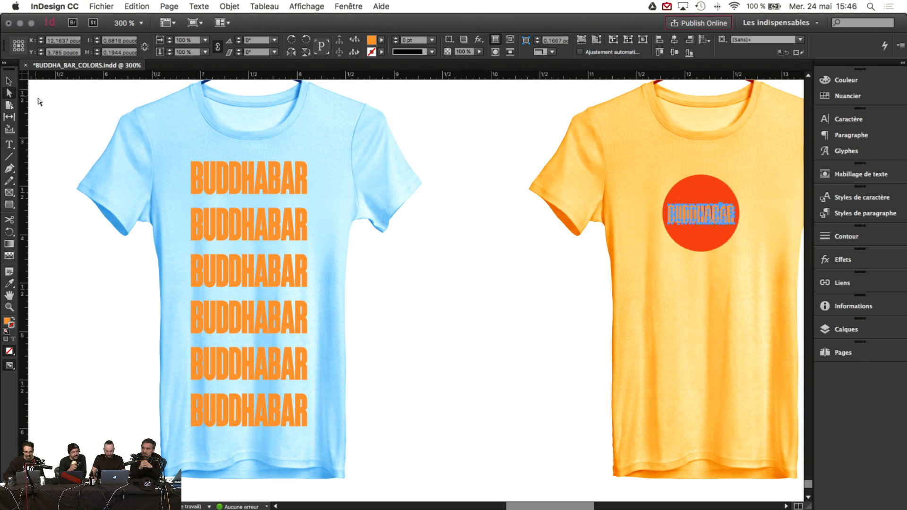
left_click(422, 247)
scroll(422, 248, "right", 2)
scroll(422, 248, "right", 6)
Step: Zoom out to see all three shirts
left_click(378, 195)
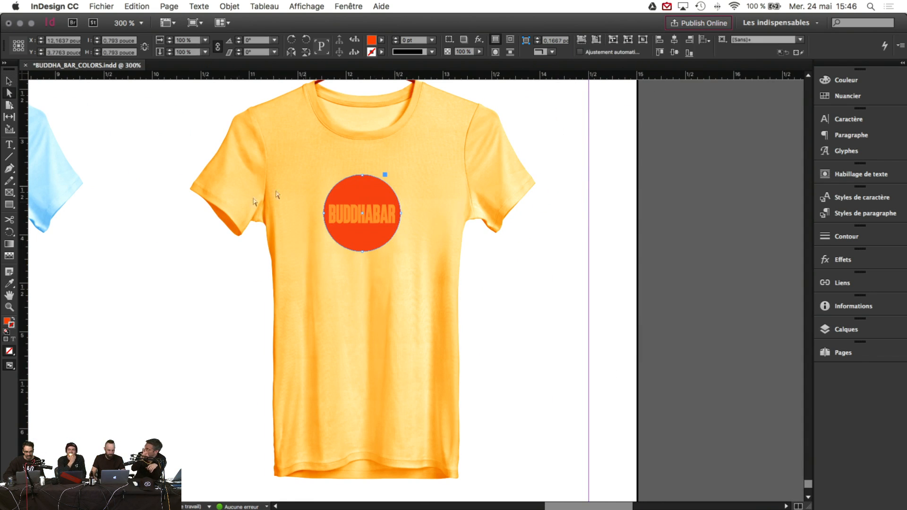
left_click(207, 240)
left_click(9, 306)
left_click(502, 280, "alt")
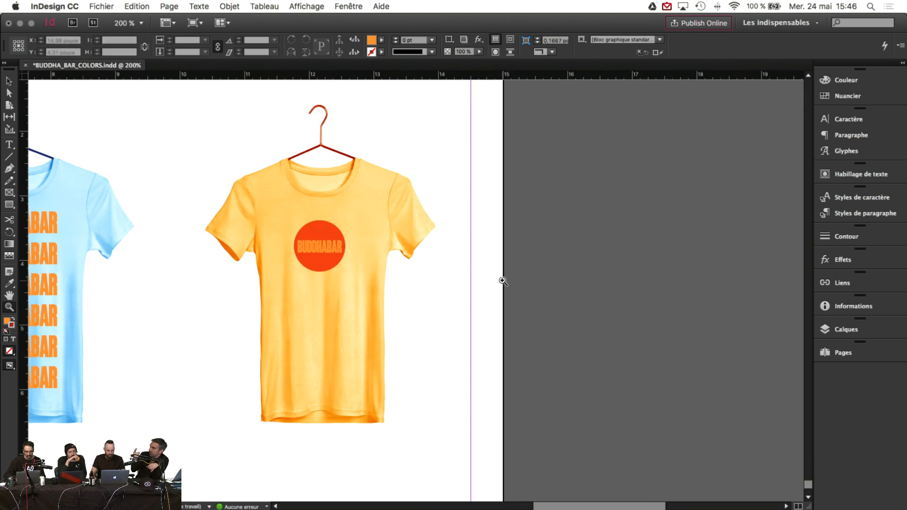
left_click(260, 244, "alt")
left_click(9, 81)
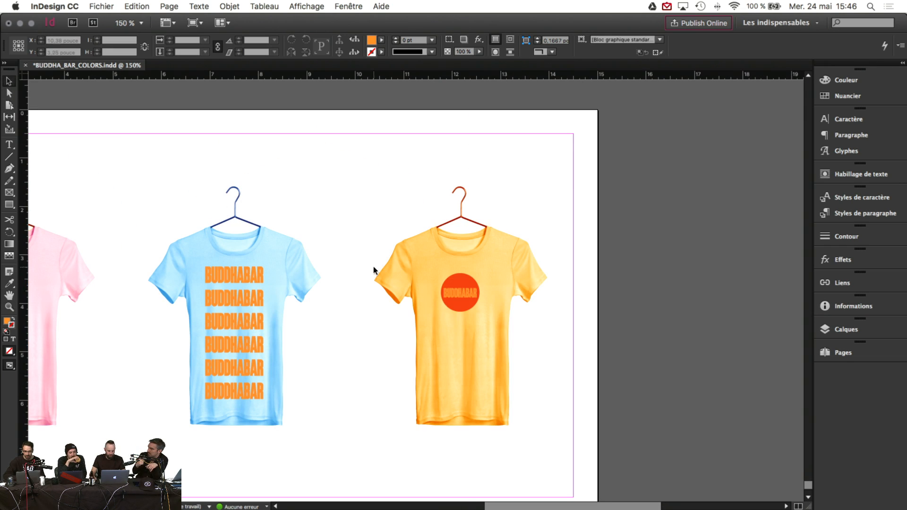
Step: Turn the orange shirt's circle logo blue
left_click(467, 298)
left_click(9, 284)
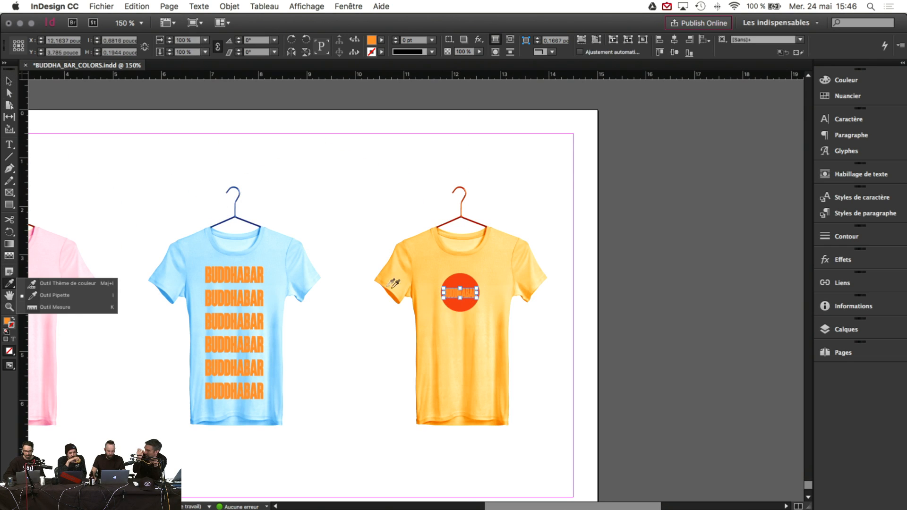
key("v")
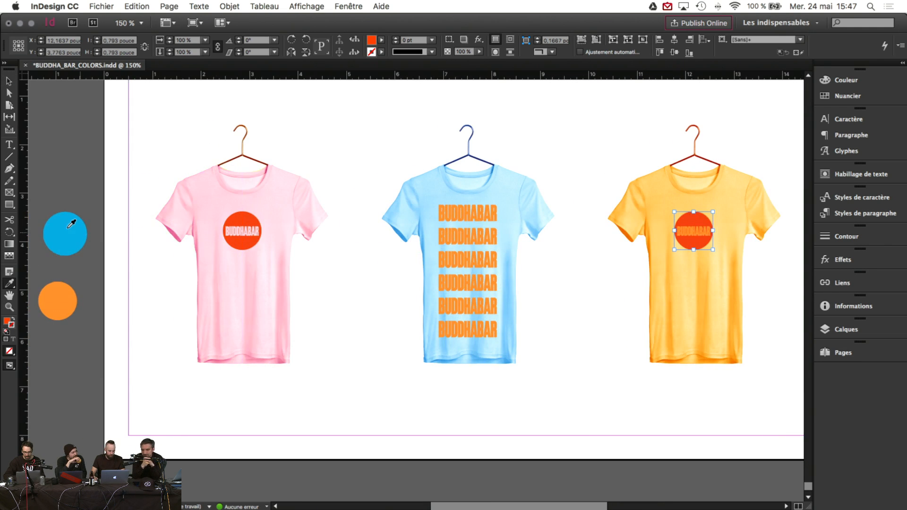
left_click(70, 224)
scroll(112, 213, "right", 5)
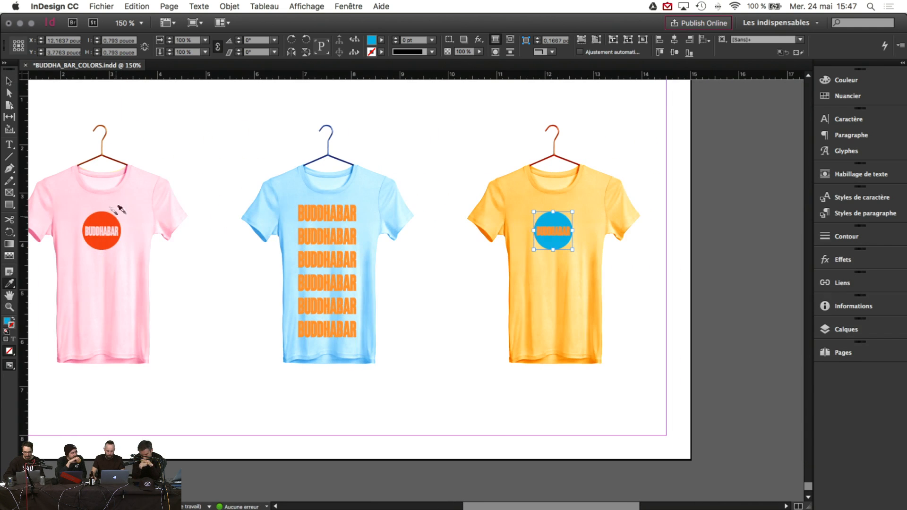
left_click(9, 81)
left_click(198, 119)
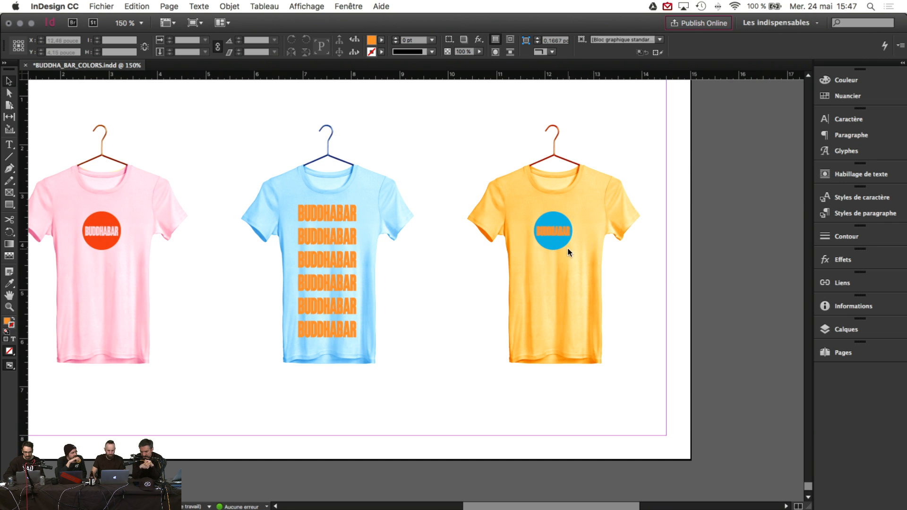
scroll(607, 290, "left", 2)
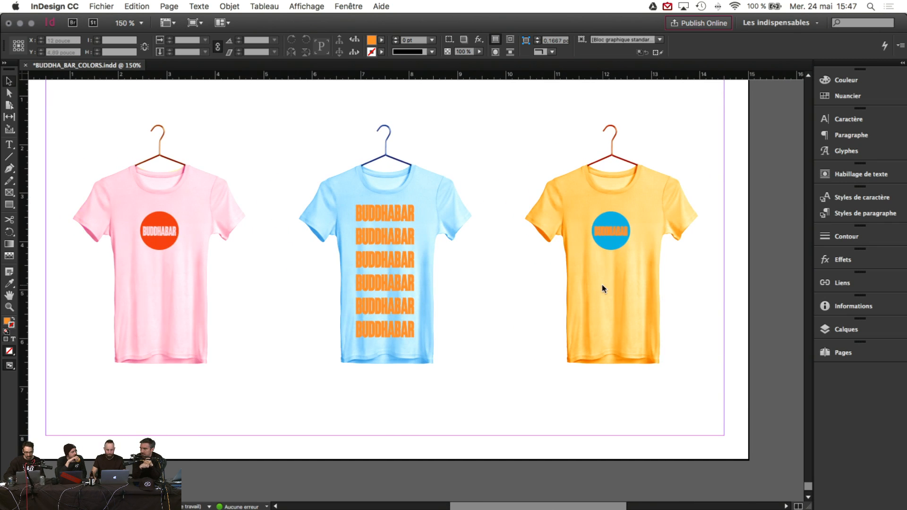
scroll(575, 284, "down", 10)
scroll(575, 284, "up", 12)
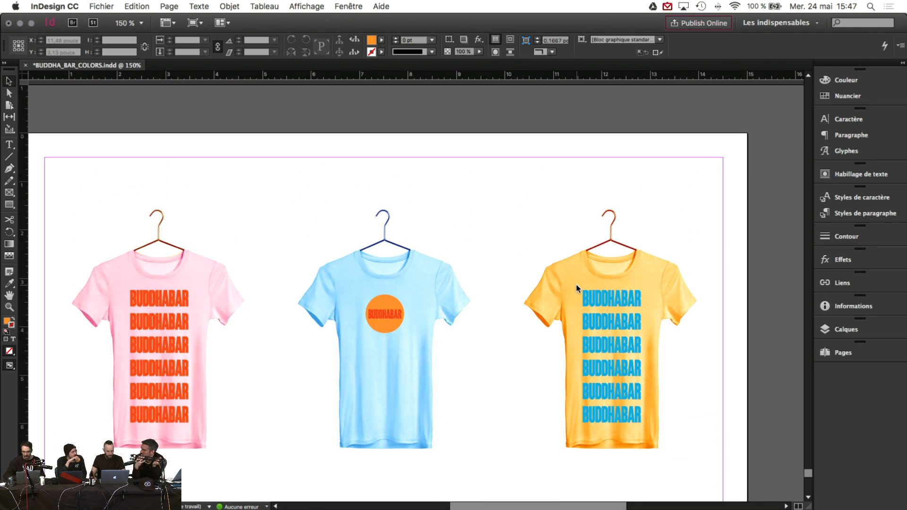
Step: Eyedropper the pink swatch onto the selected circle logo, turning it pink
scroll(575, 285, "up", 15)
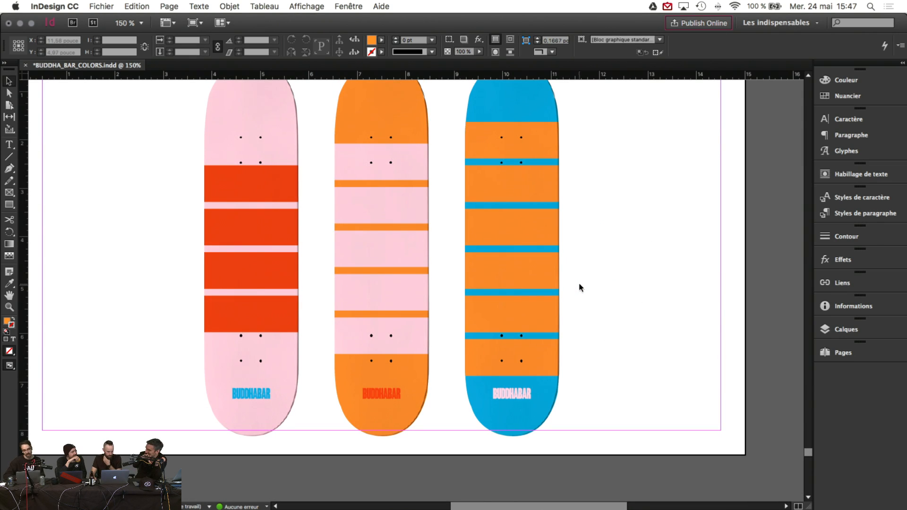
scroll(579, 283, "down", 15)
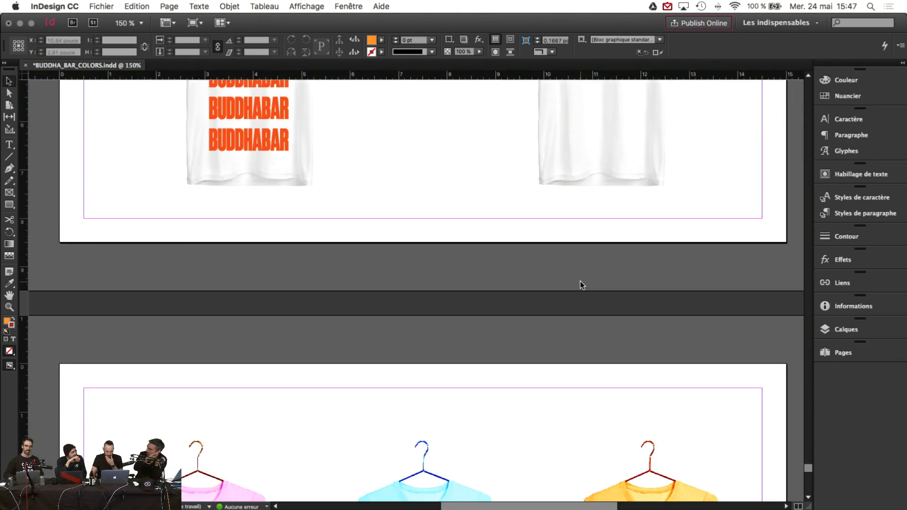
scroll(587, 278, "down", 10)
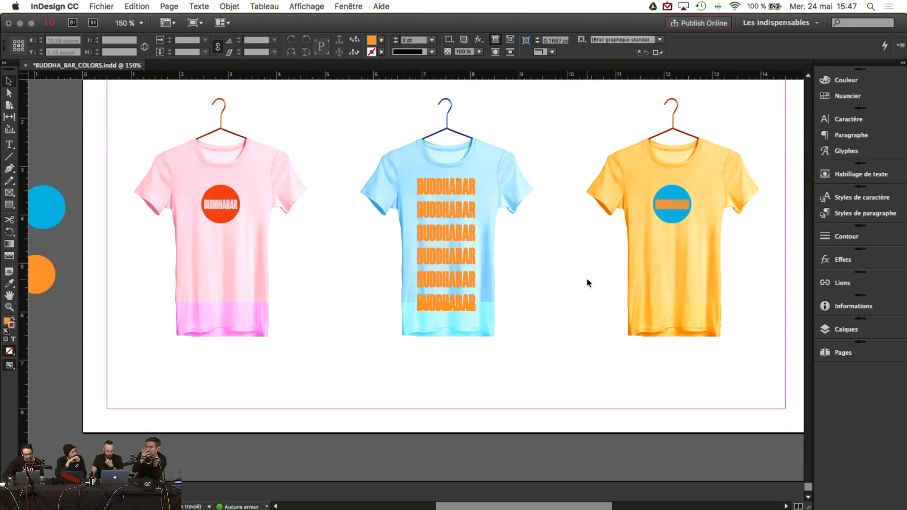
left_click(675, 206)
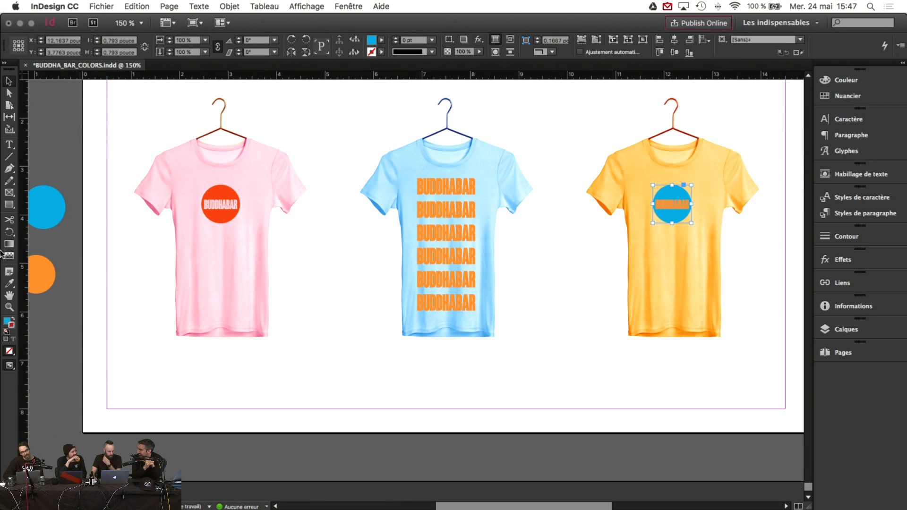
left_click(9, 284)
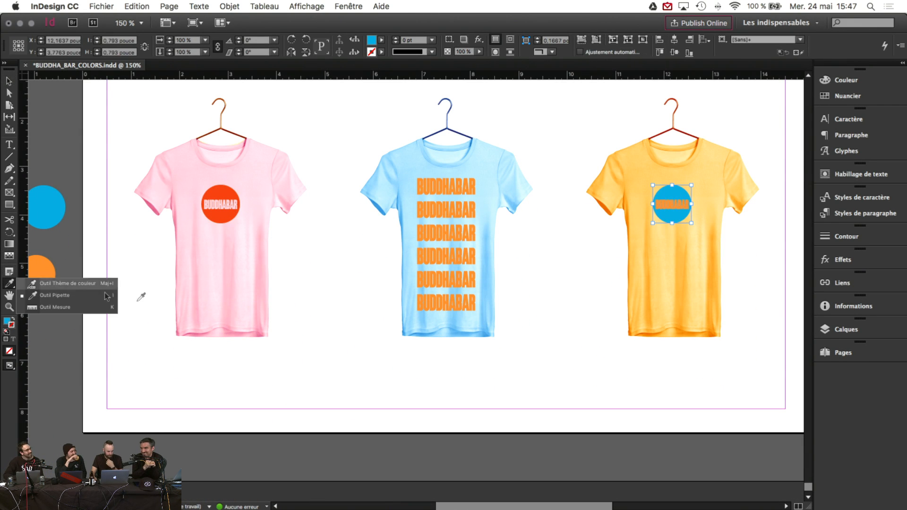
left_click(67, 297)
scroll(251, 266, "left", 2)
left_click(121, 239)
scroll(129, 236, "right", 5)
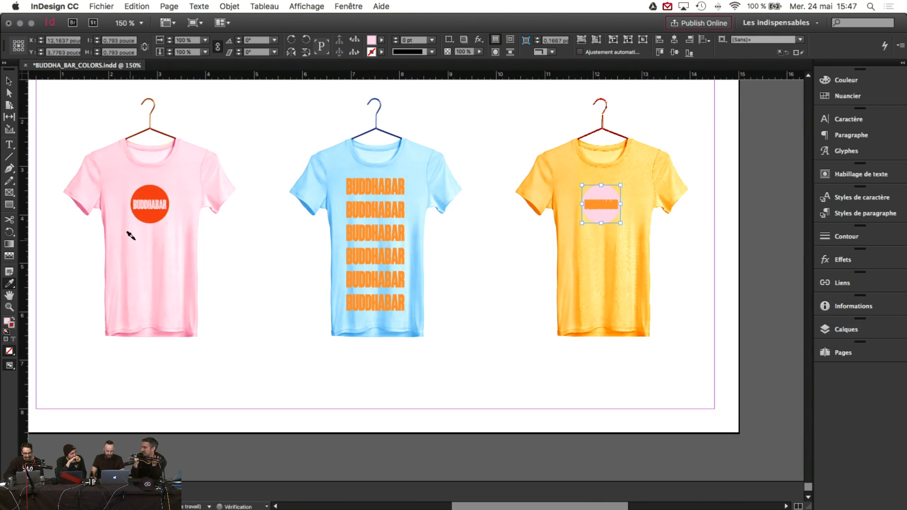
left_click(9, 81)
left_click(243, 108)
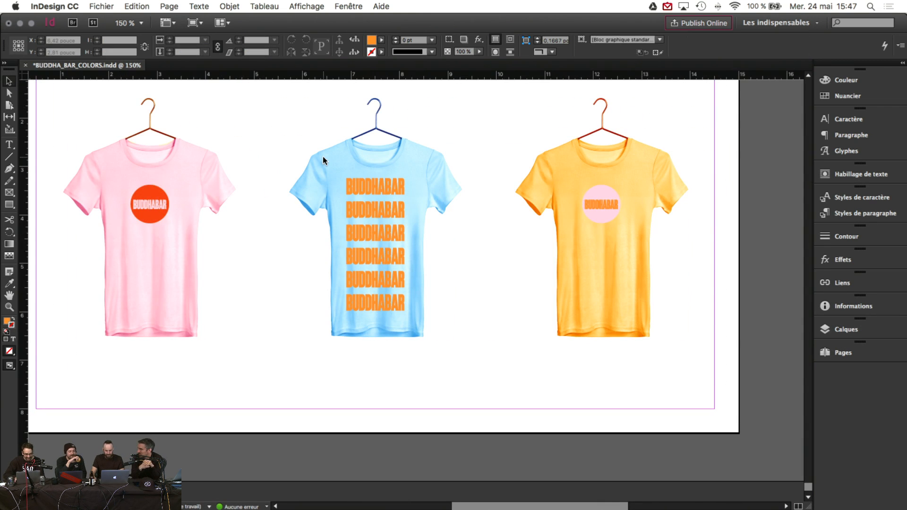
Step: Undo the pink fill on the yellow shirt's circle and zoom out to the whole shirt page
scroll(324, 157, "right", 3)
left_click(463, 193)
scroll(603, 202, "up", 7)
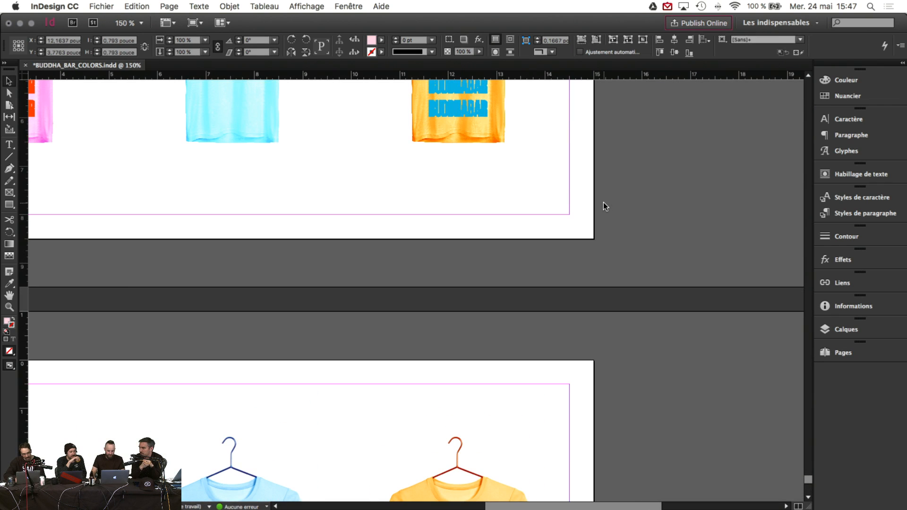
scroll(602, 203, "down", 7)
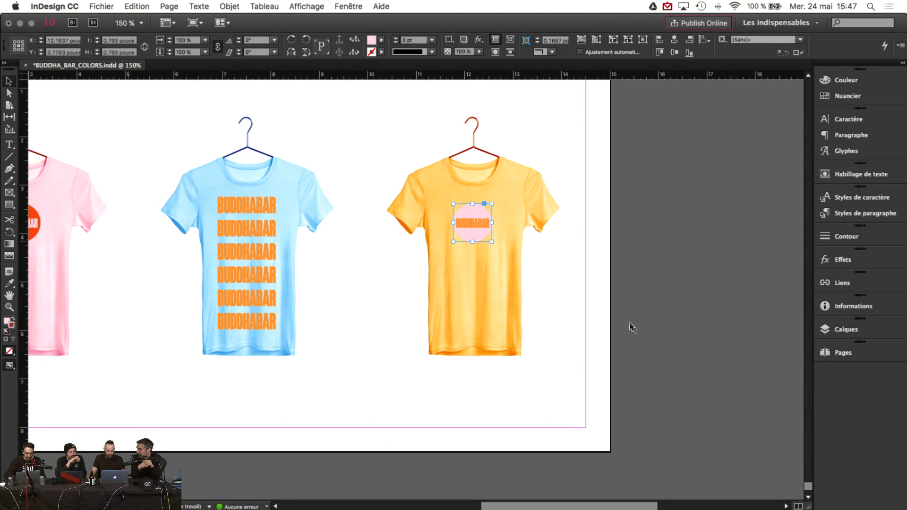
key("super+z")
scroll(613, 310, "left", 3)
scroll(613, 309, "left", 2)
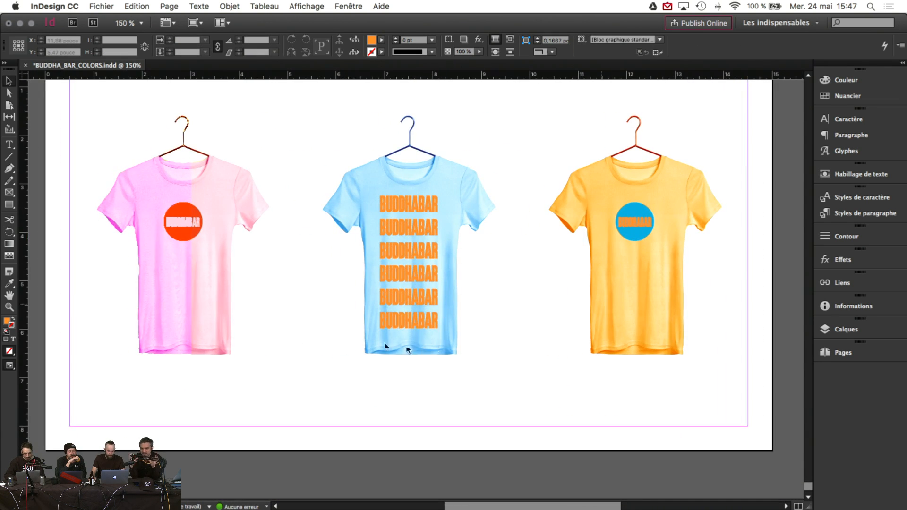
left_click(9, 307)
left_click(392, 296, "alt")
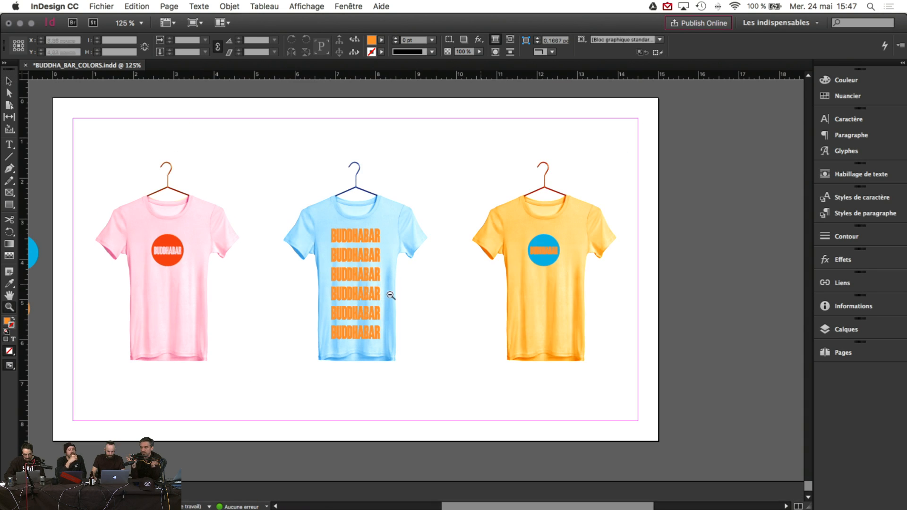
Step: Recolour the orange circle's BUDDHABAR text blue, sampled from the blue swatch circle
scroll(457, 293, "up", 10)
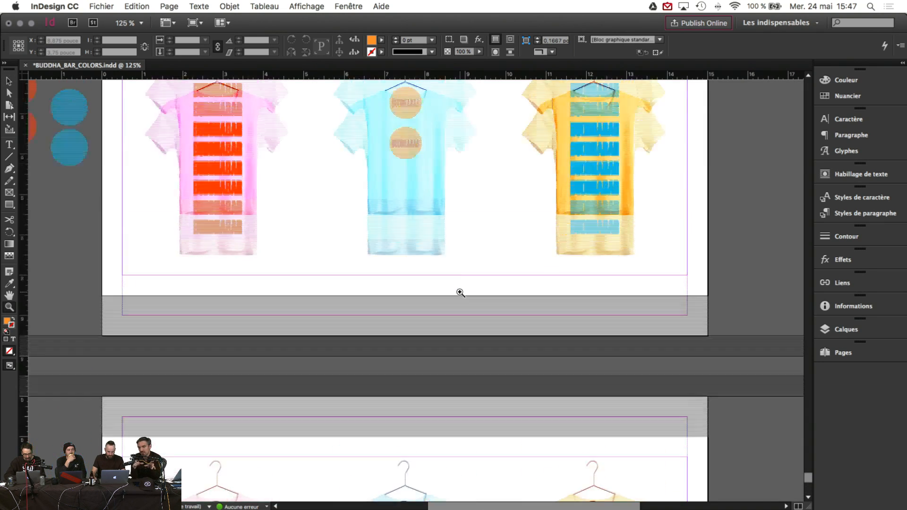
left_click(9, 81)
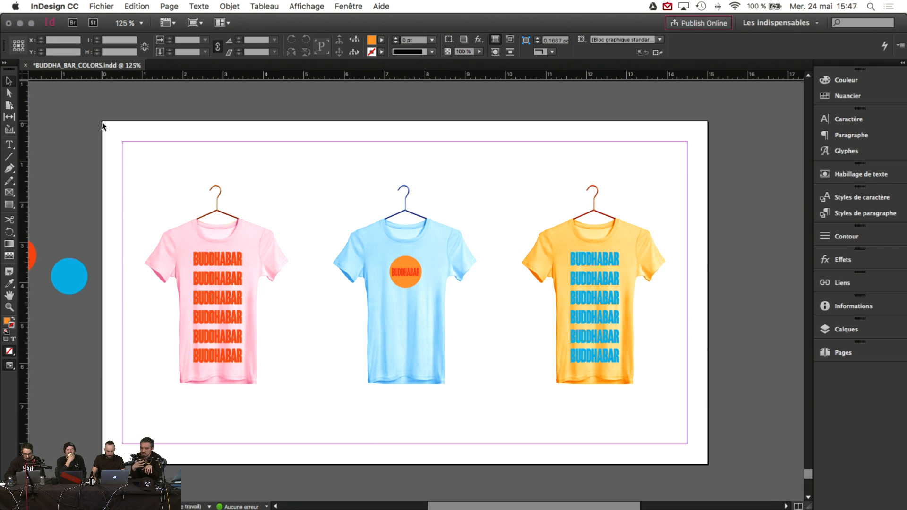
scroll(308, 239, "up", 3)
scroll(310, 238, "up", 8)
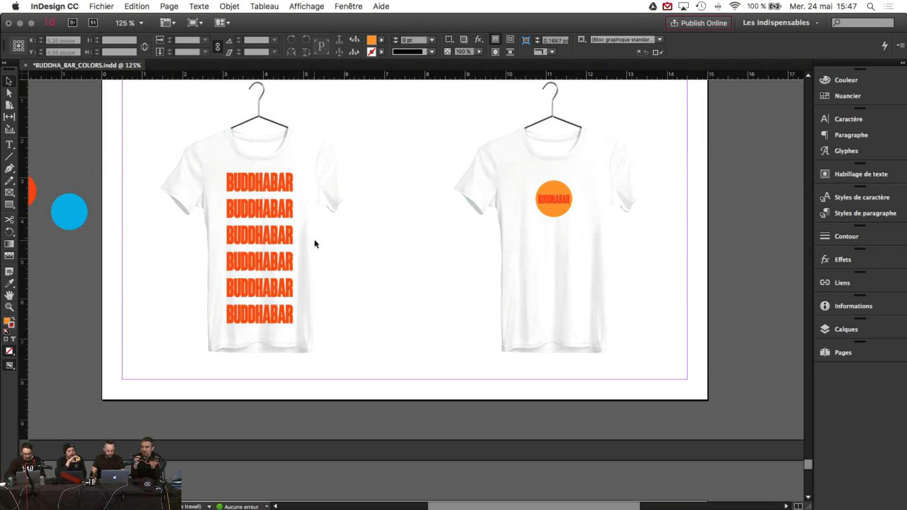
scroll(327, 242, "down", 8)
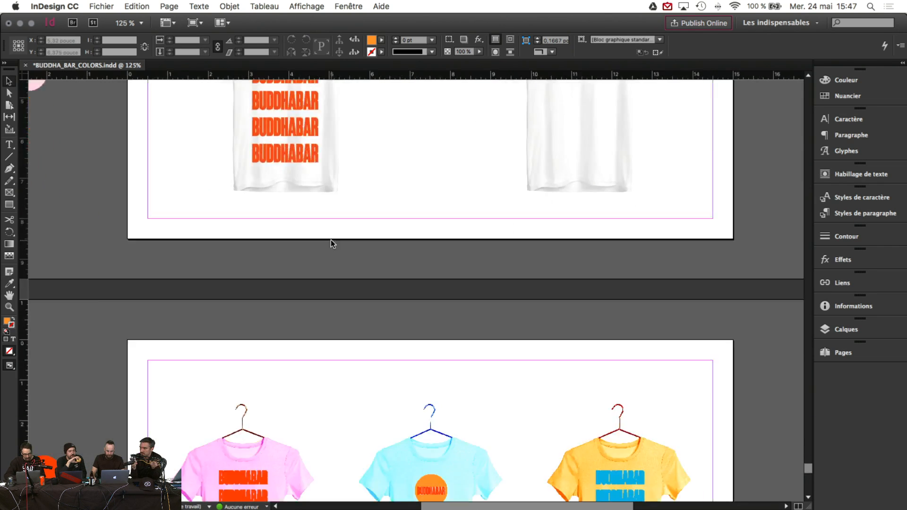
left_click(451, 321)
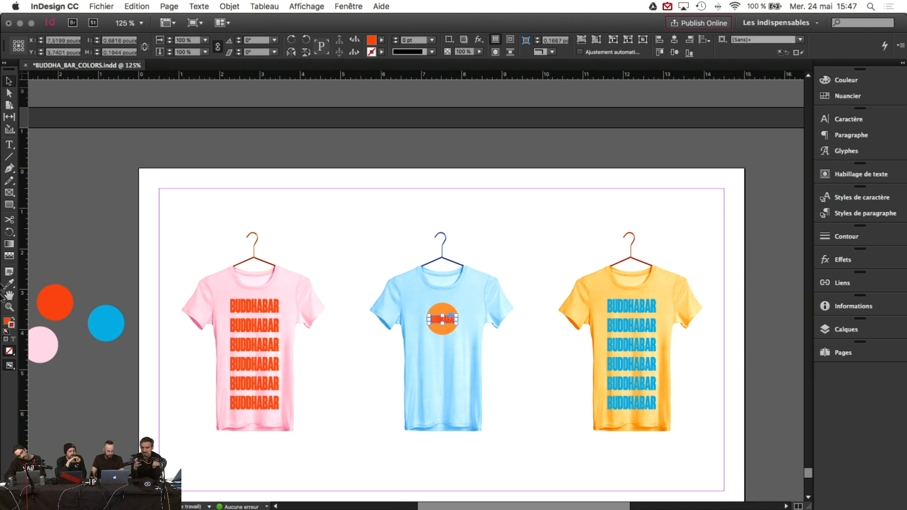
left_click(9, 284)
left_click(114, 324)
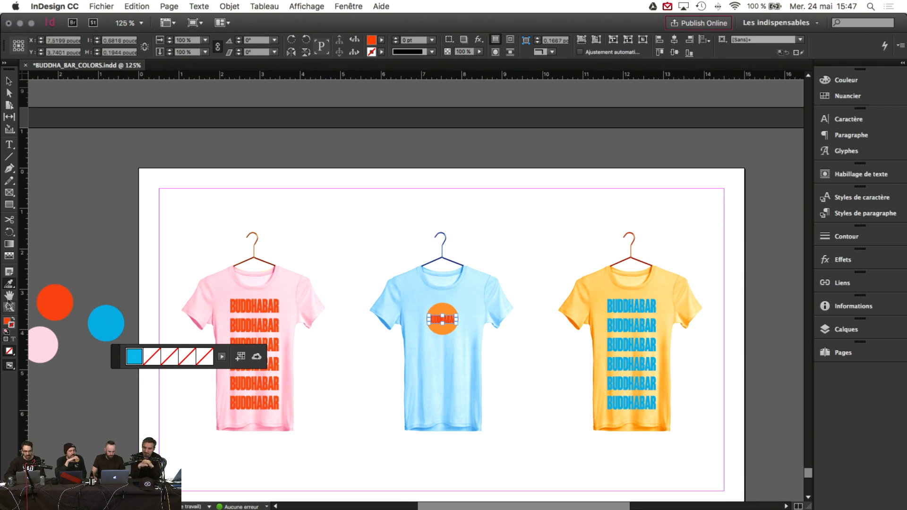
left_click_drag(10, 285, 30, 296)
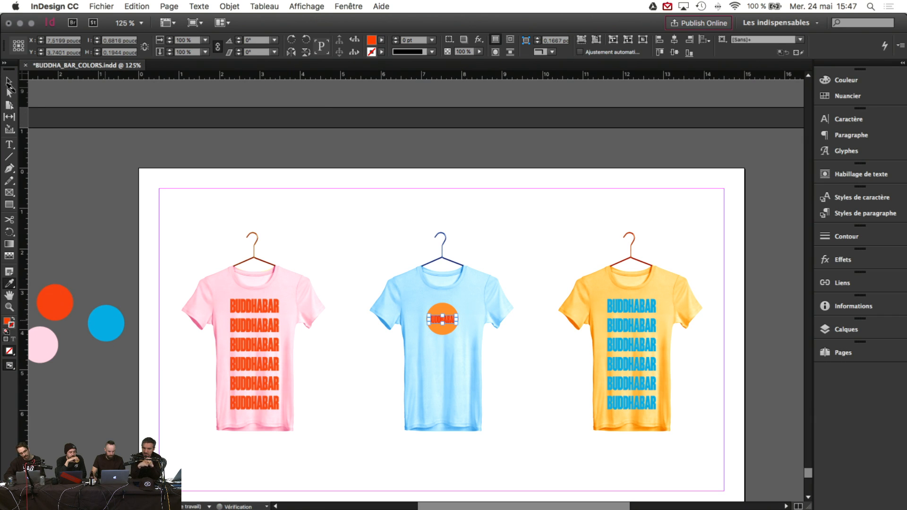
left_click(9, 82)
left_click(76, 190)
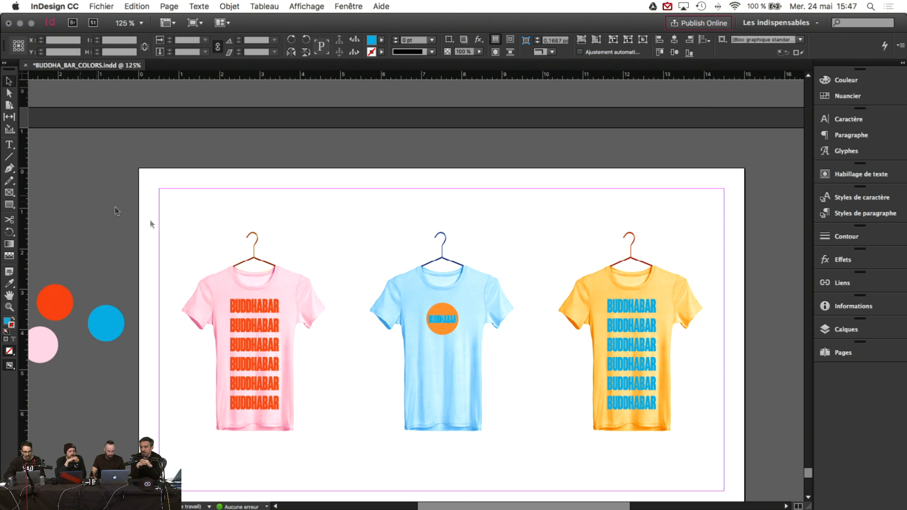
Step: Select the orange circle with its logo text, undo the last change, and deselect everything
left_click(442, 321)
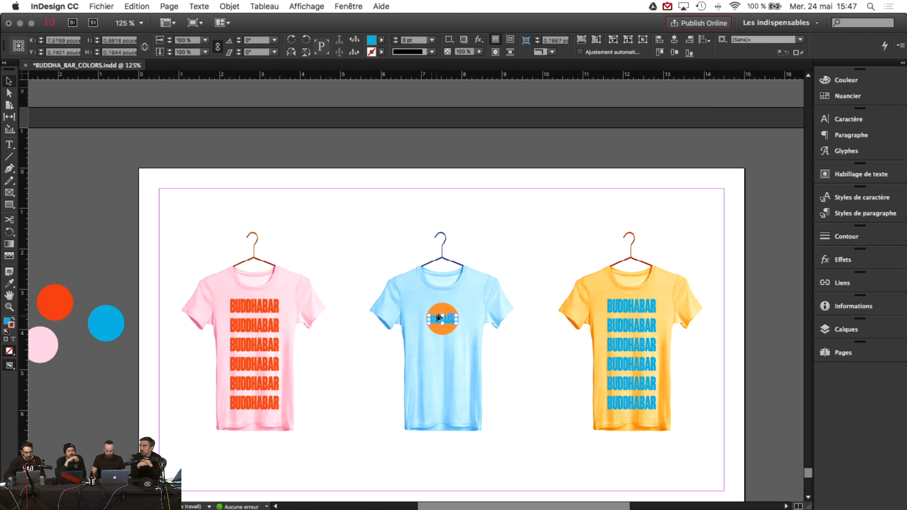
left_click(430, 288)
left_click_drag(406, 275, 471, 369)
key("super+z")
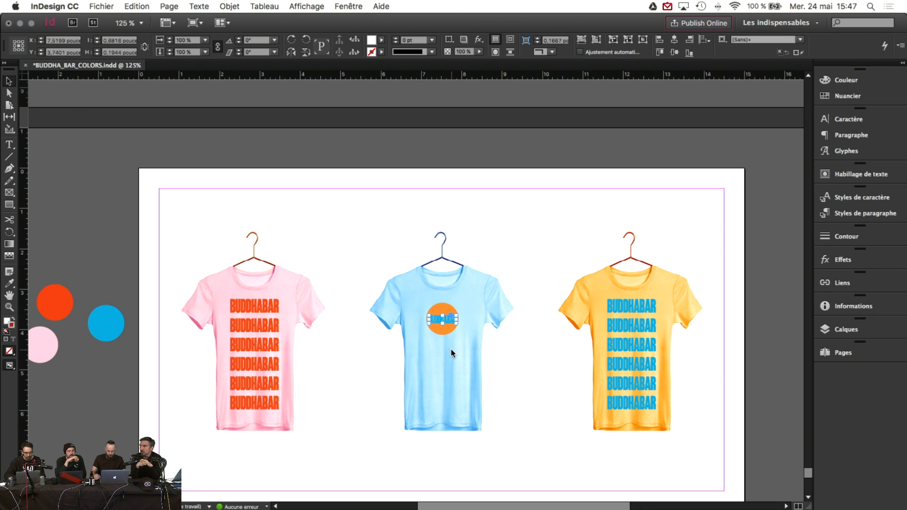
key("super+shift+a")
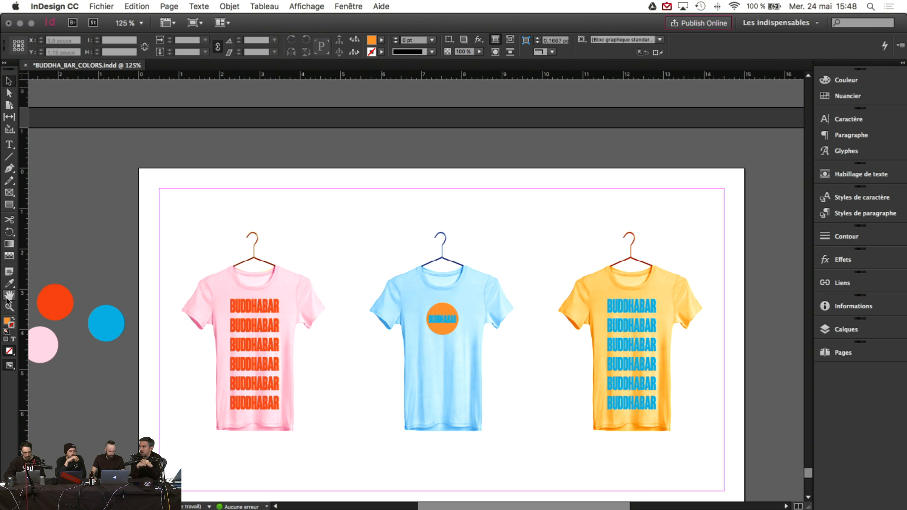
left_click(9, 307)
left_click(449, 348)
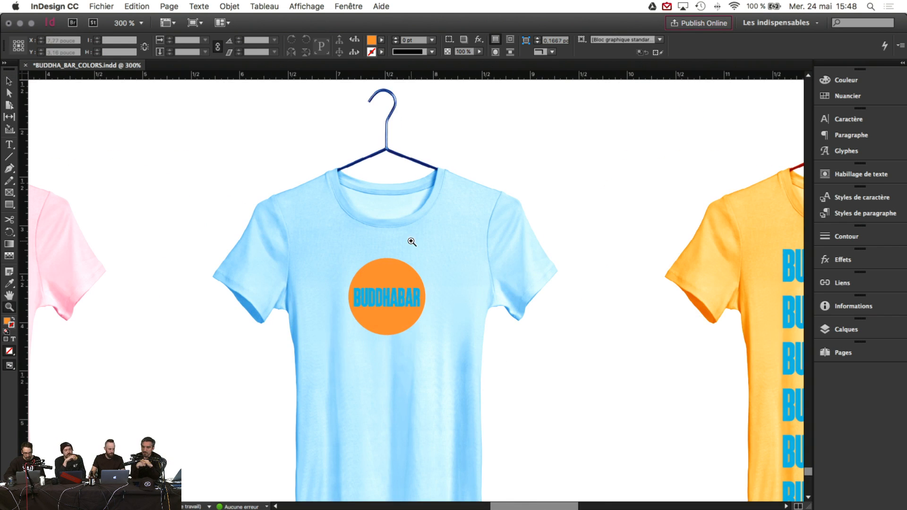
left_click(412, 242)
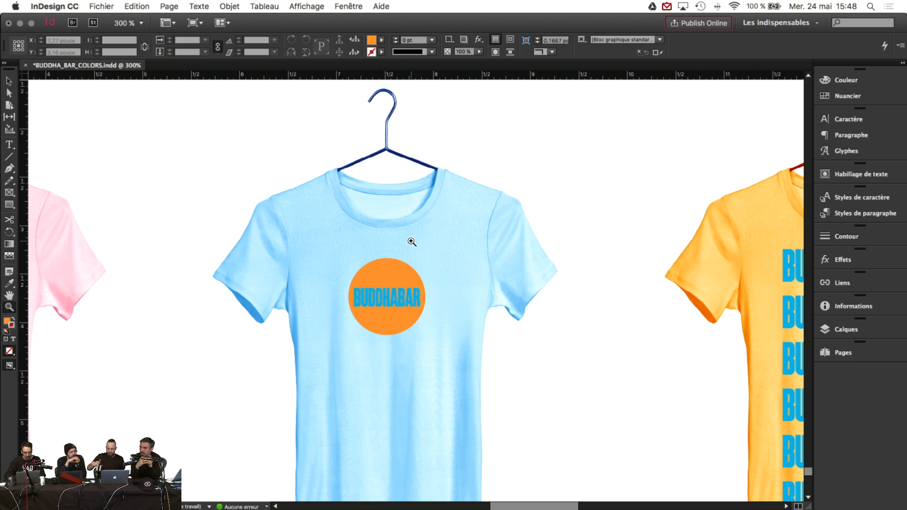
left_click(428, 296, "alt")
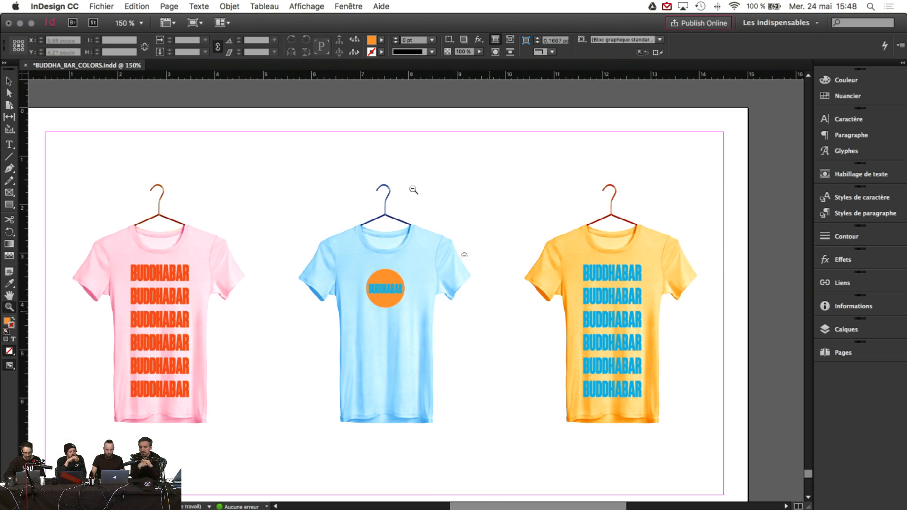
left_click(9, 81)
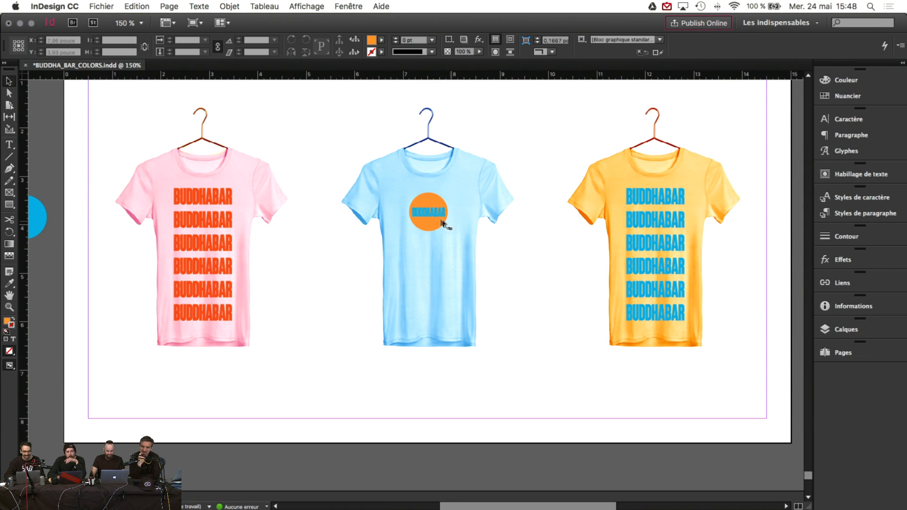
left_click(434, 214)
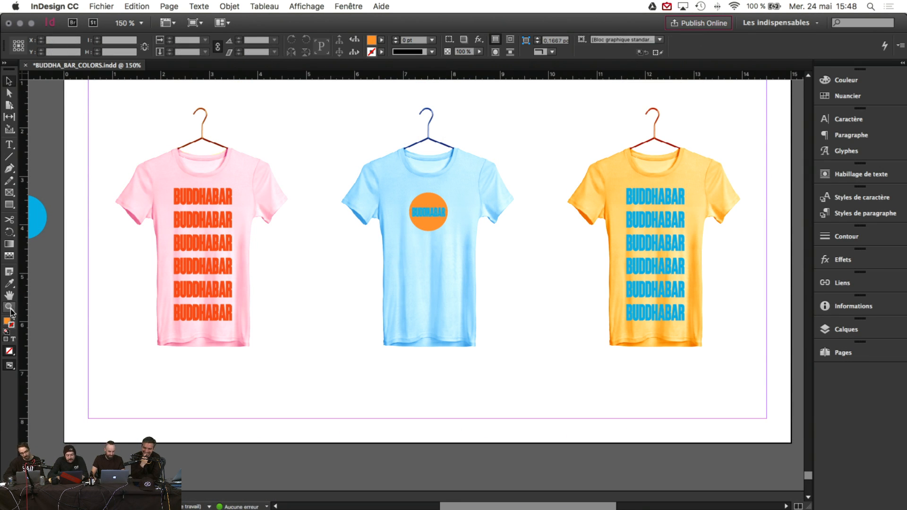
Step: Zoom out from the shirt page to show several pages and inspect the BUDDHABAR shirt lettering
left_click(9, 308)
left_click(446, 320, "alt")
left_click(447, 319, "alt")
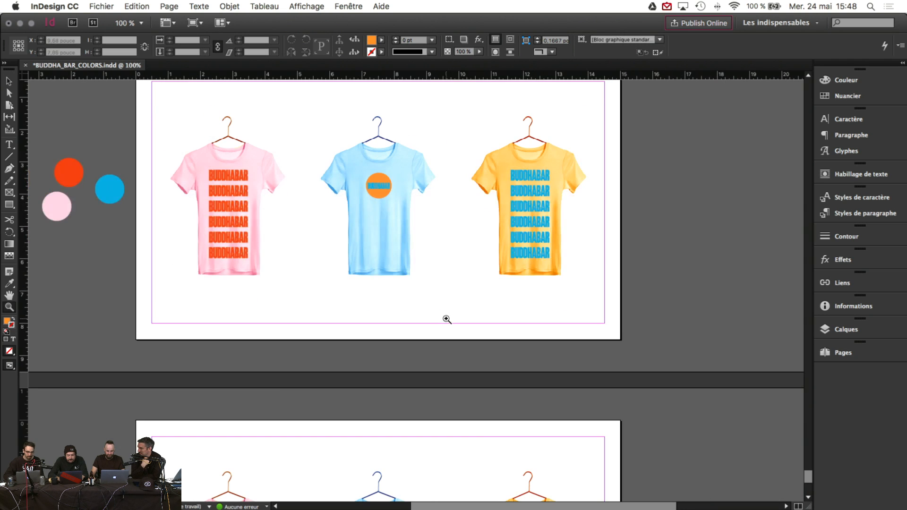
left_click(446, 319, "alt")
scroll(446, 319, "down", 5)
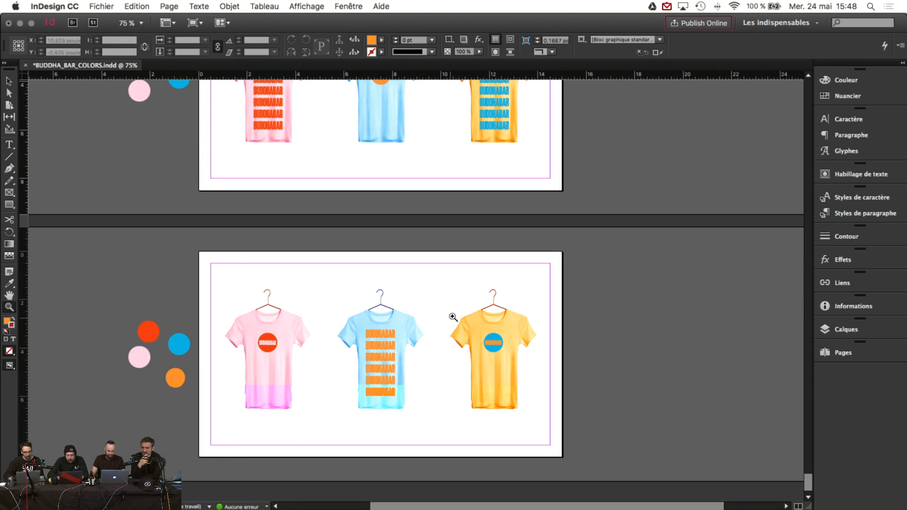
key("v")
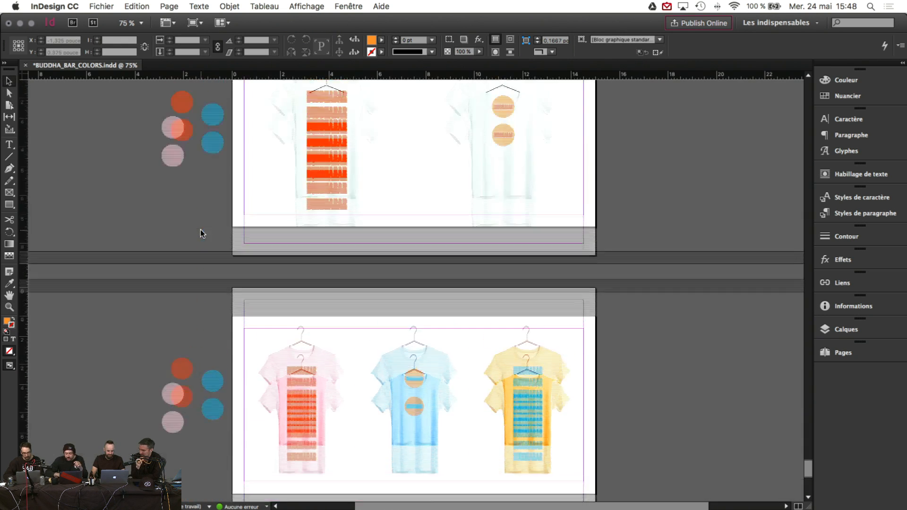
scroll(201, 234, "up", 10)
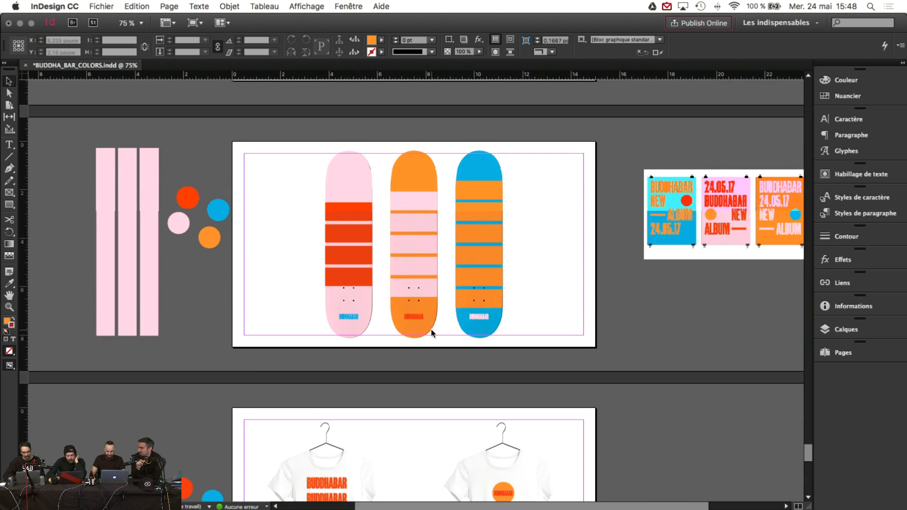
scroll(430, 328, "down", 5)
left_click(335, 344)
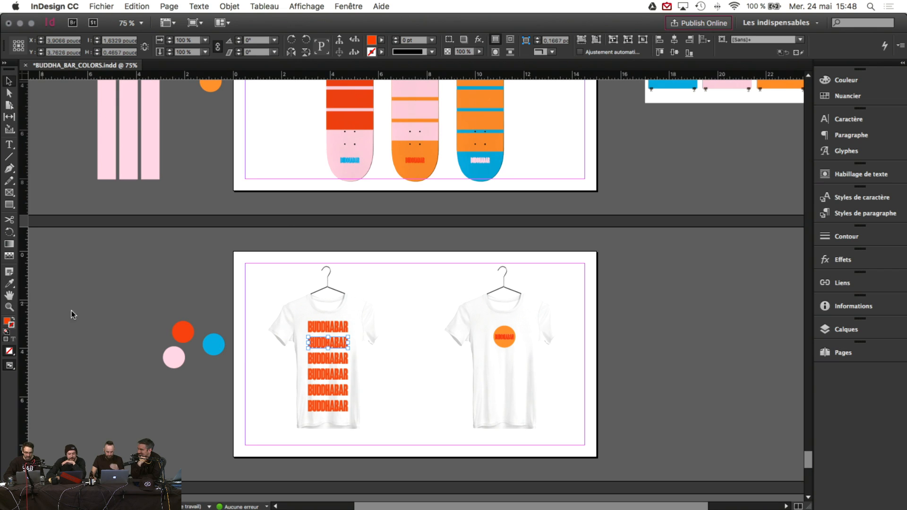
left_click(86, 290)
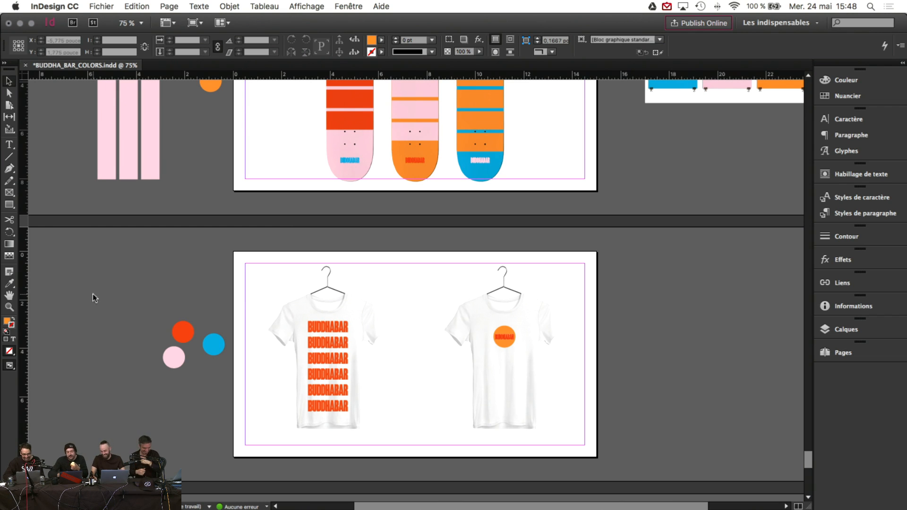
scroll(152, 288, "up", 15)
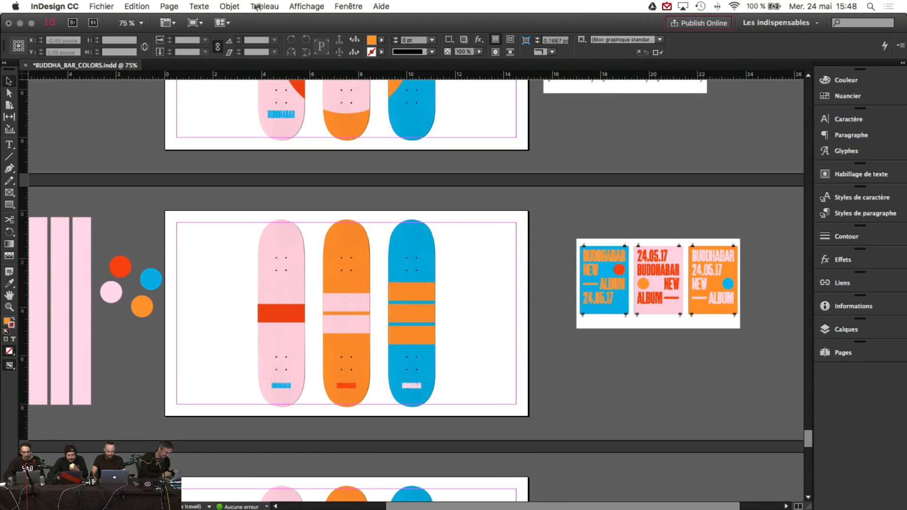
Step: Switch the screen mode to Preview (Aperçu) and look over the BUD skateboard designs
left_click(193, 23)
left_click(208, 55)
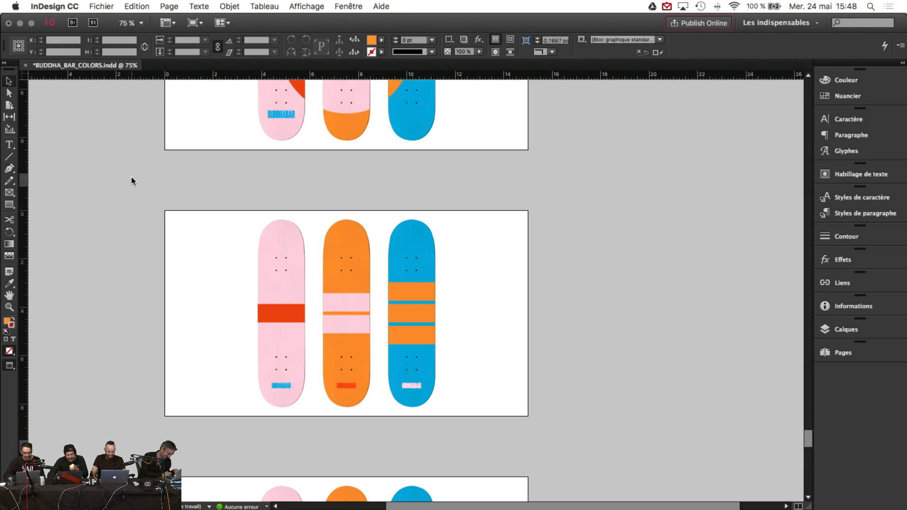
scroll(141, 175, "down", 5)
scroll(161, 170, "up", 10)
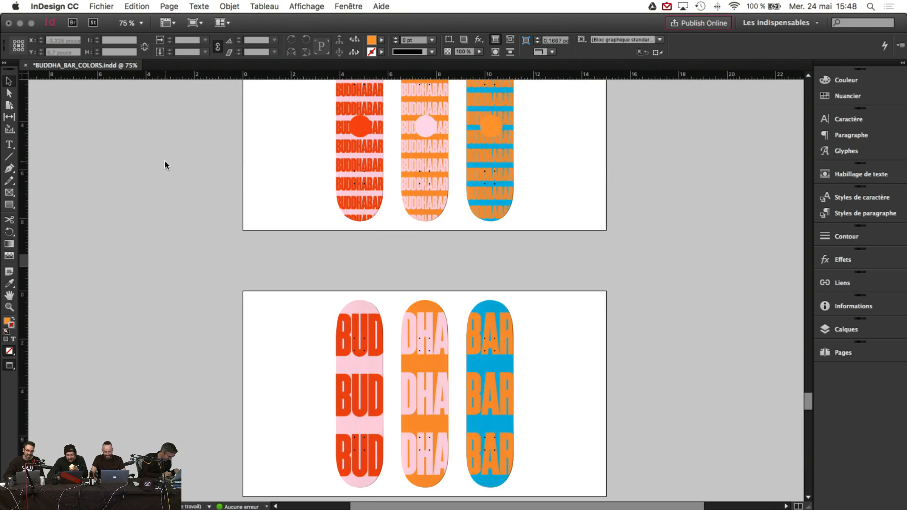
left_click(381, 275)
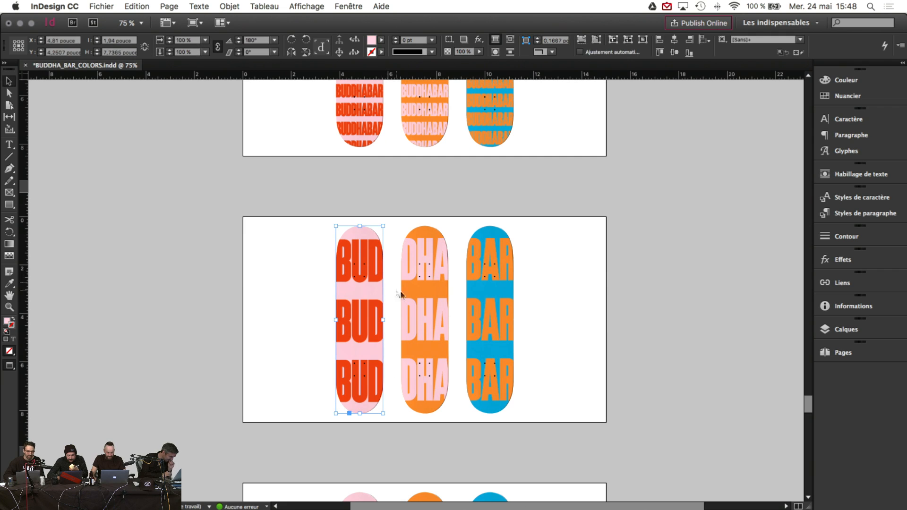
left_click(597, 273)
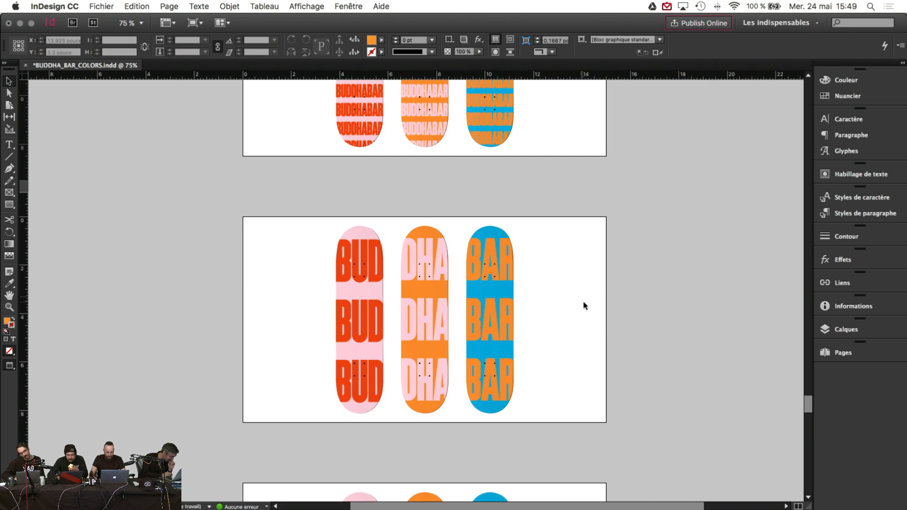
scroll(588, 302, "up", 4)
scroll(593, 302, "up", 10)
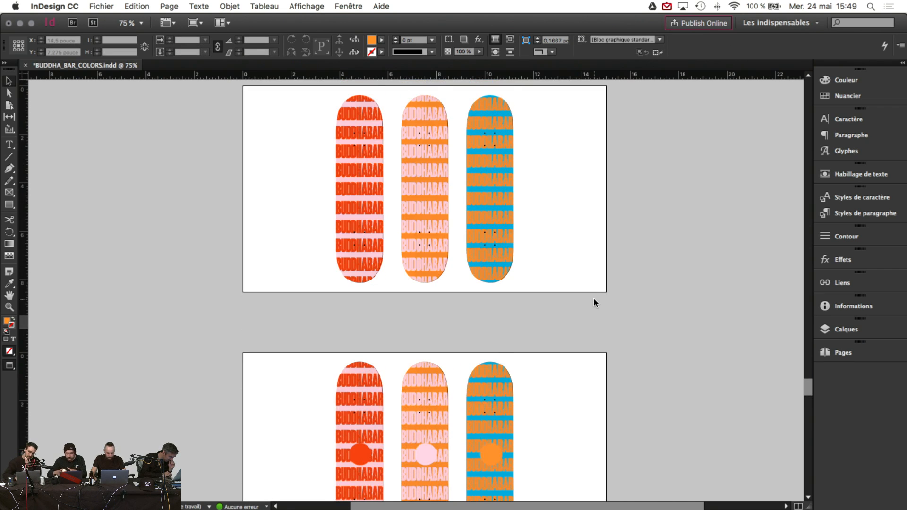
scroll(510, 303, "down", 5)
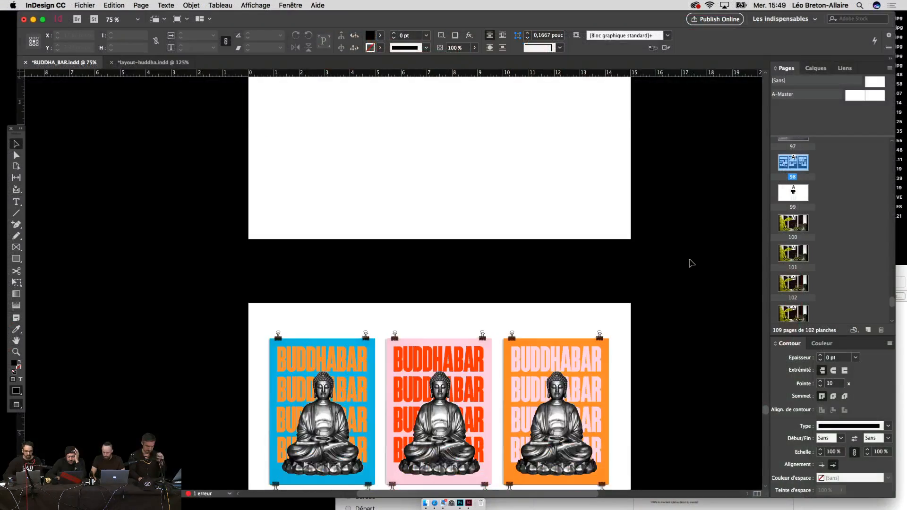
Step: Zoom out over the BUDDHABAR posters, move to the Sans titre-1 business cards and start saving
key("super+minus")
key("super+minus")
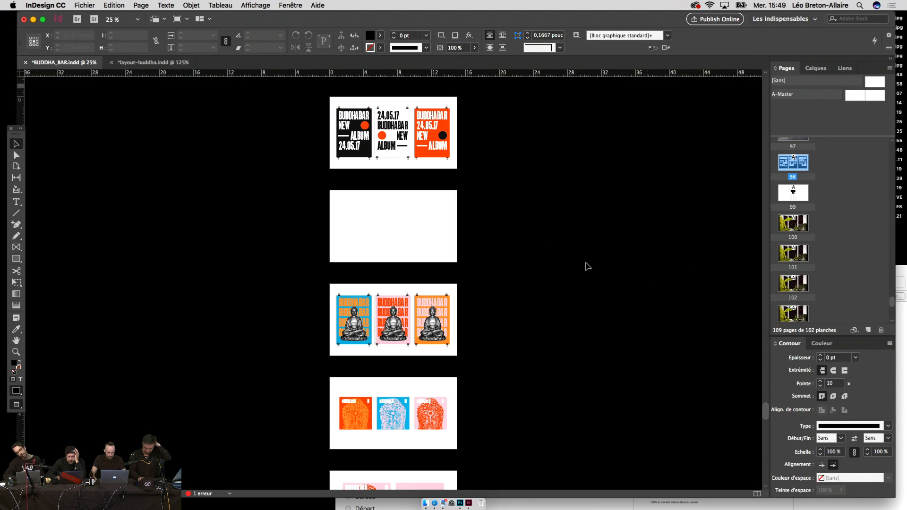
scroll(583, 262, "up", 5)
scroll(580, 261, "up", 5)
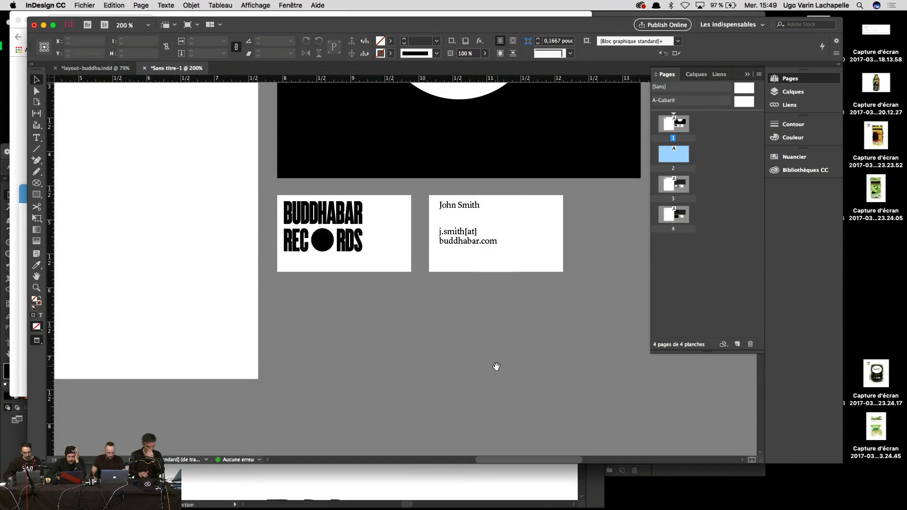
left_click_drag(496, 367, 505, 376)
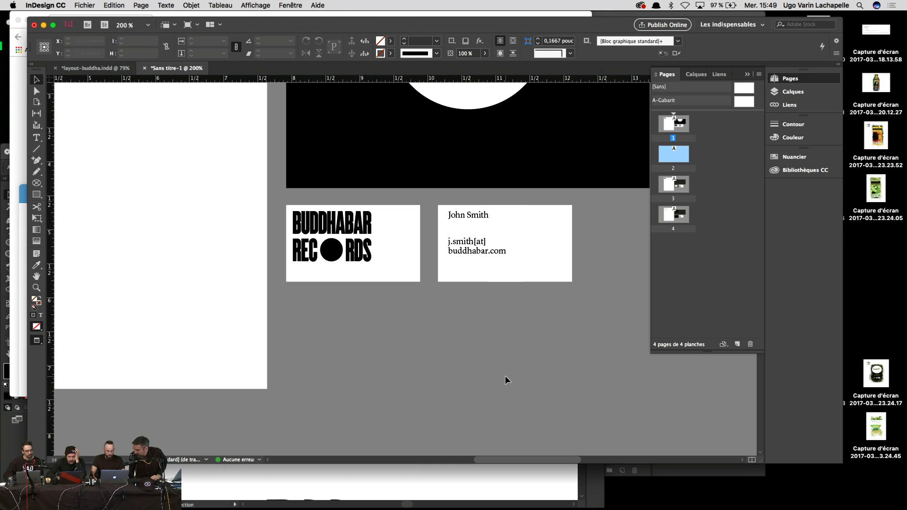
key("super+s")
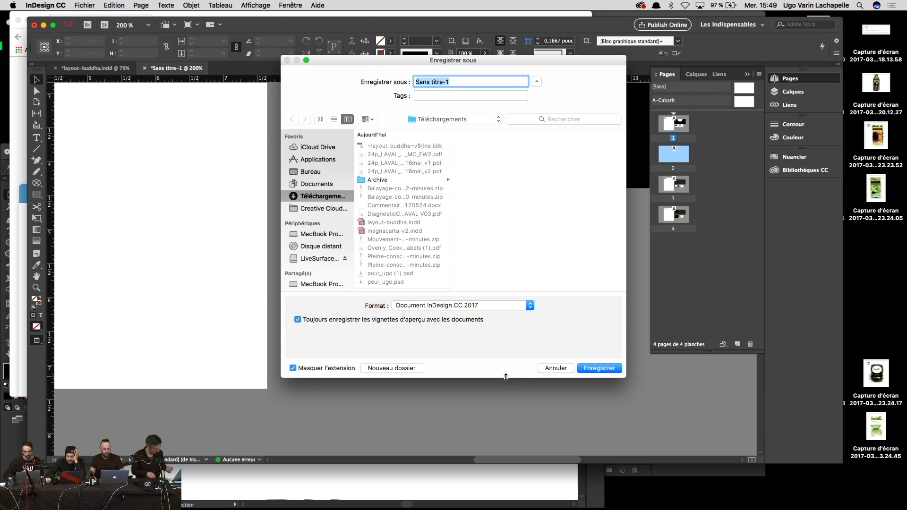
Step: Cancel the Save As dialog, leaving the Sans titre-1 business cards unsaved
key("Escape")
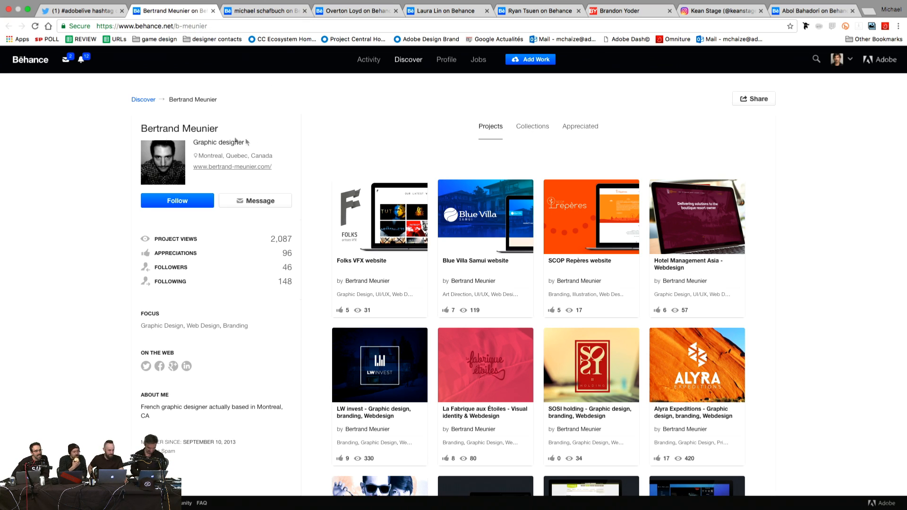
Step: Browse the designer's Projects grid and open the Folks VFX website project
scroll(313, 165, "down", 1)
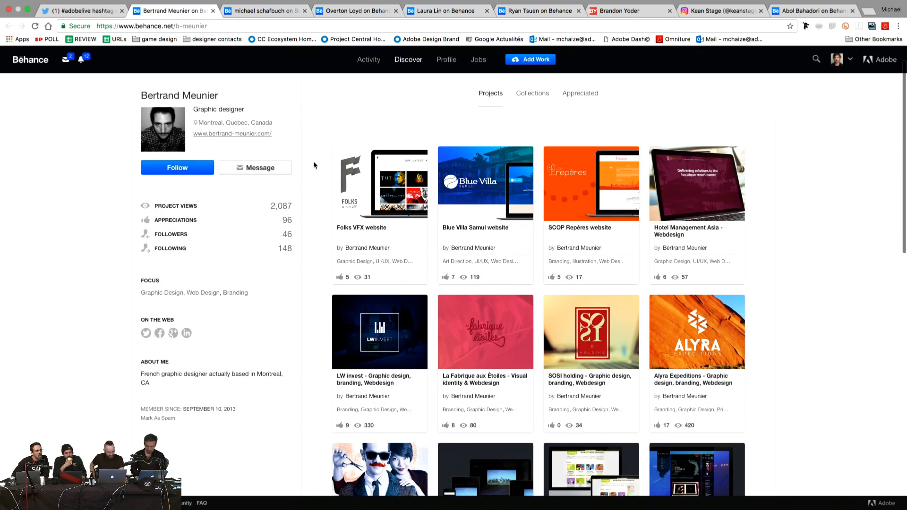
scroll(313, 165, "up", 1)
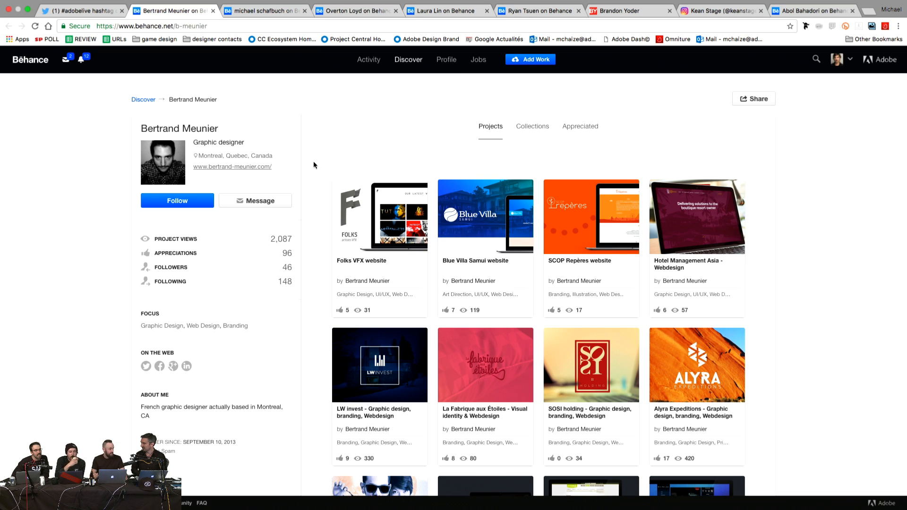
scroll(313, 165, "down", 1)
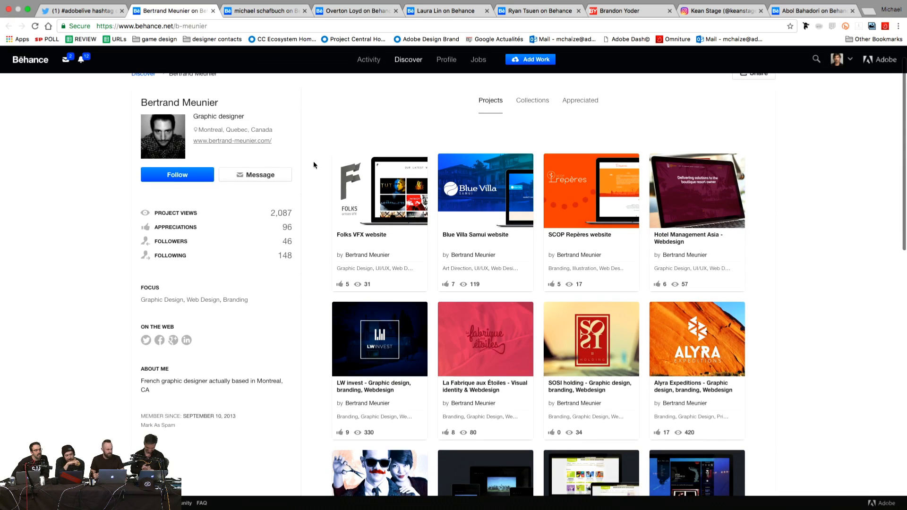
scroll(313, 164, "down", 3)
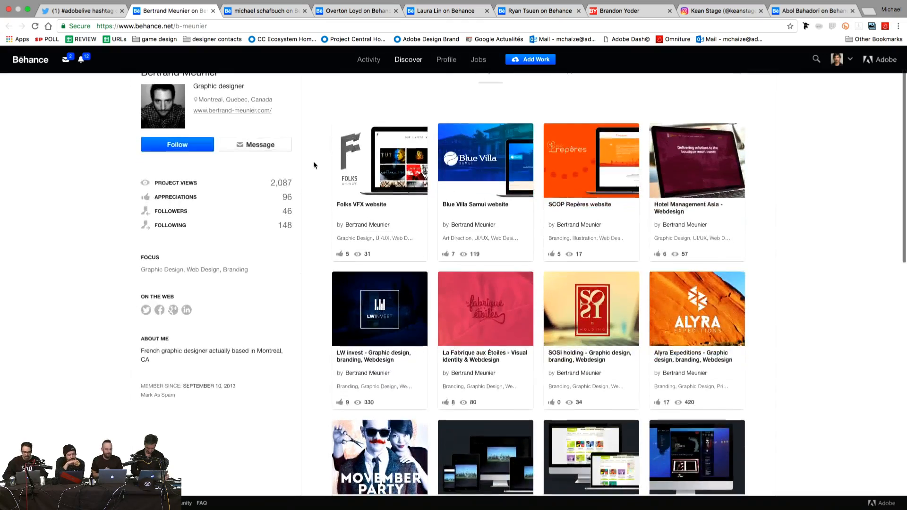
scroll(313, 164, "down", 5)
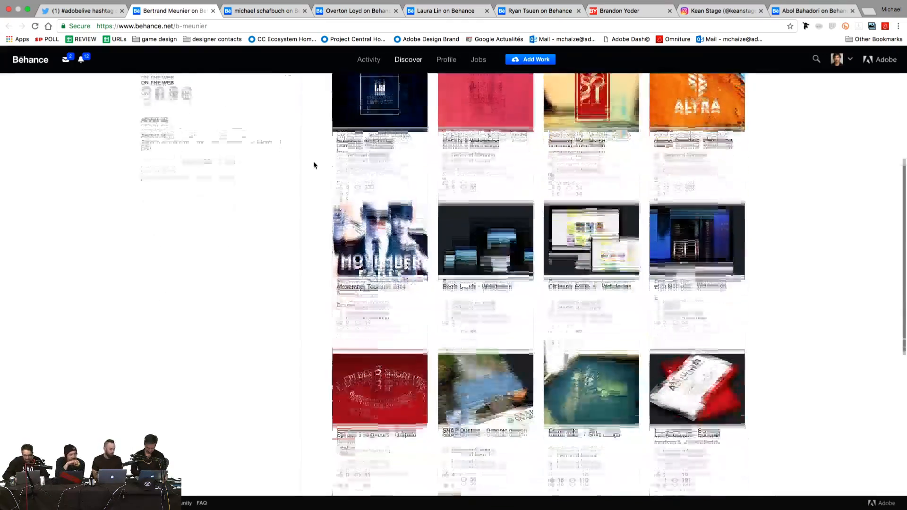
scroll(313, 164, "up", 10)
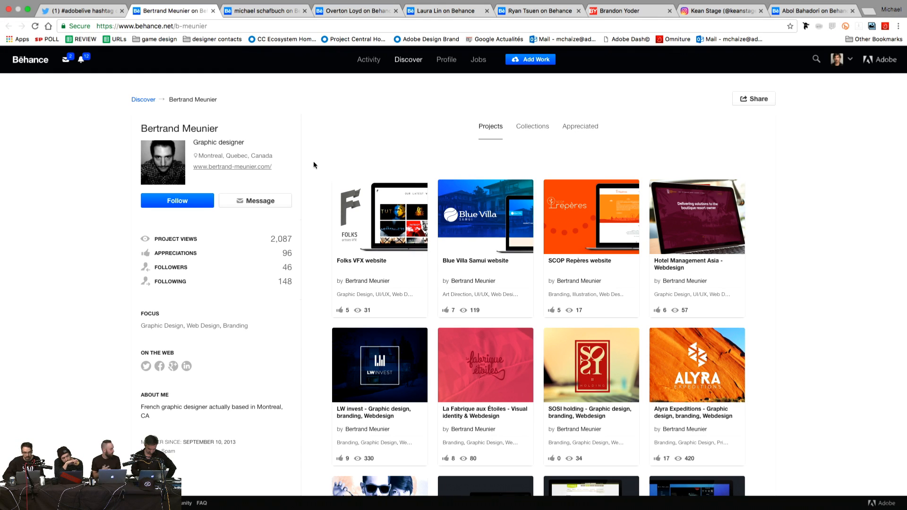
scroll(313, 163, "down", 1)
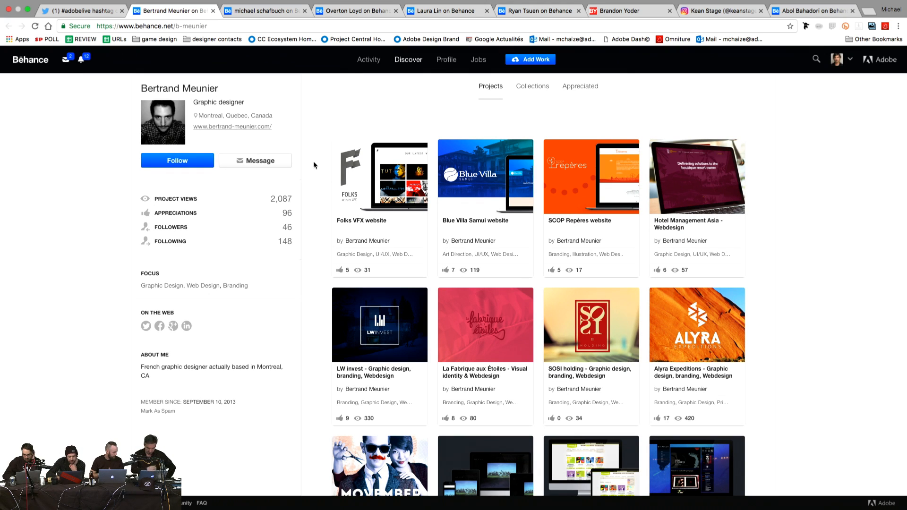
scroll(313, 163, "down", 1)
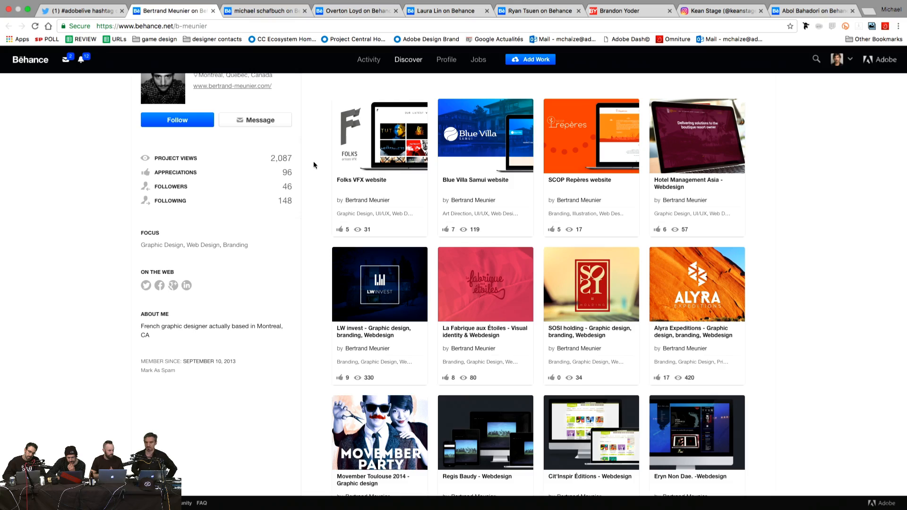
scroll(313, 165, "down", 4)
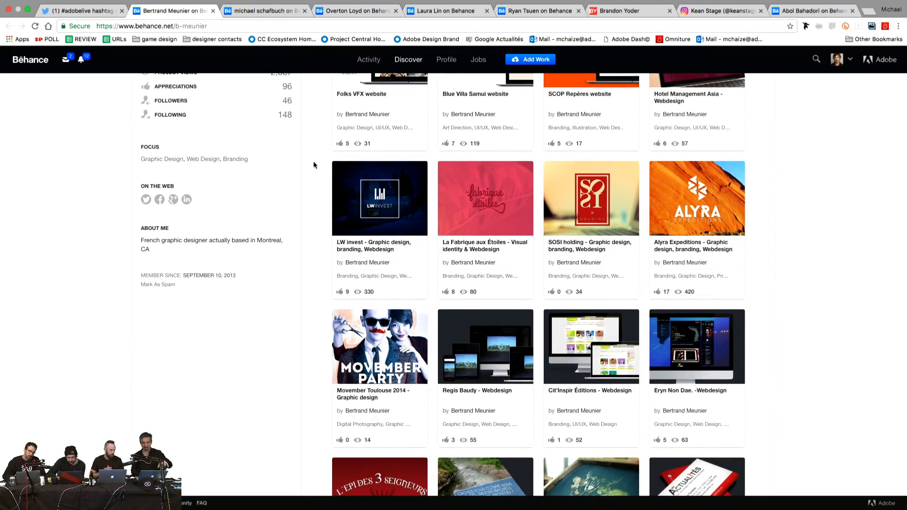
scroll(314, 165, "down", 7)
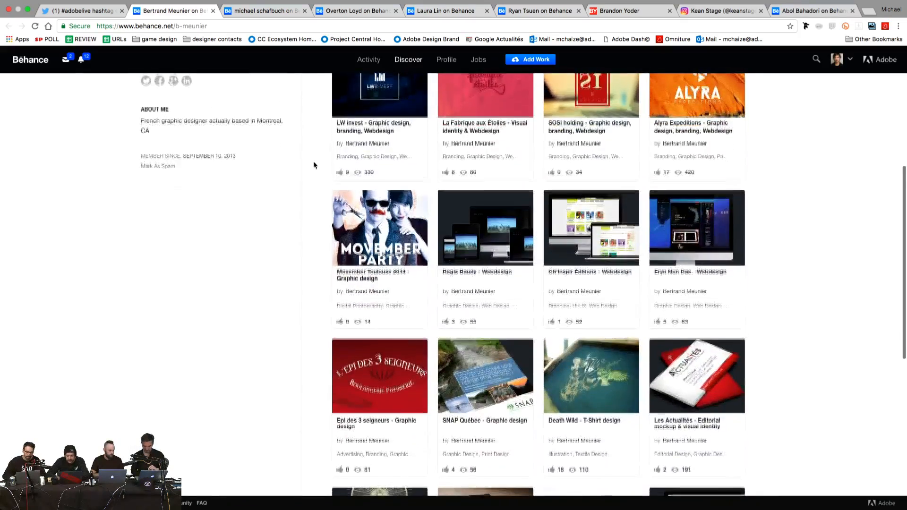
scroll(314, 164, "up", 6)
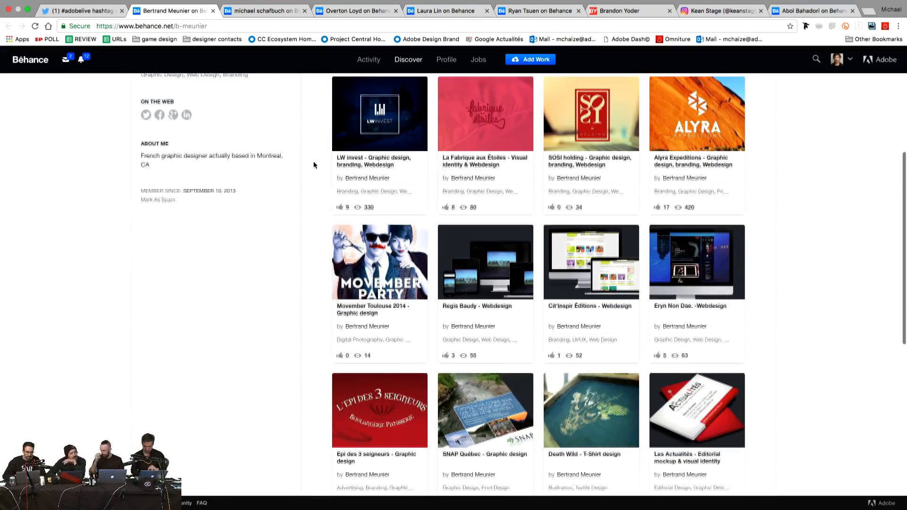
scroll(313, 165, "up", 2)
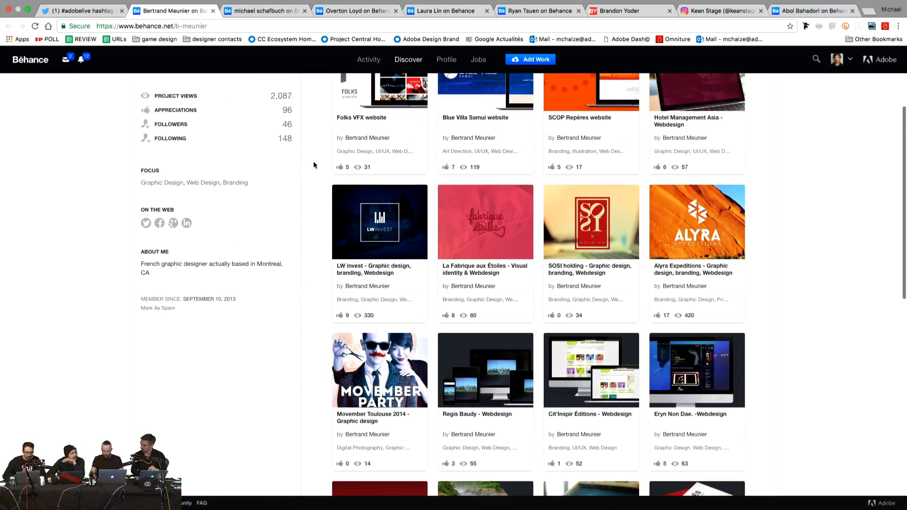
scroll(313, 165, "up", 3)
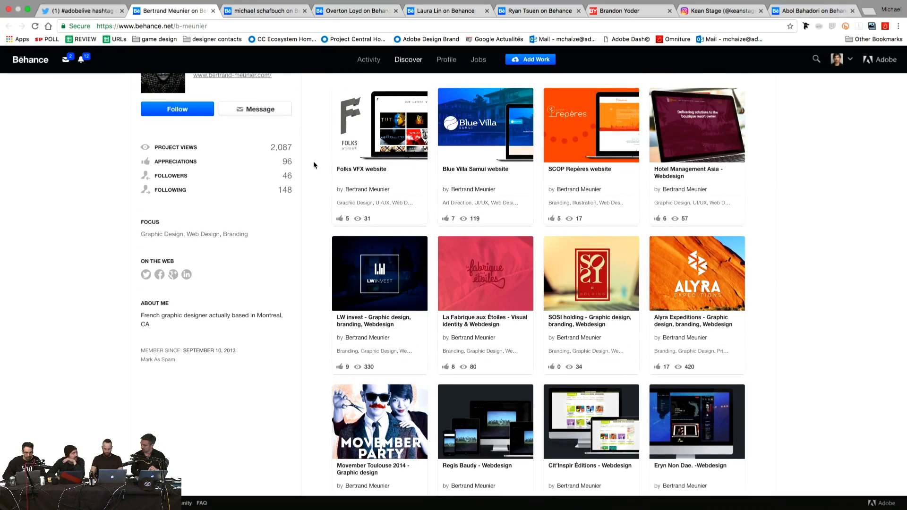
scroll(314, 165, "up", 1)
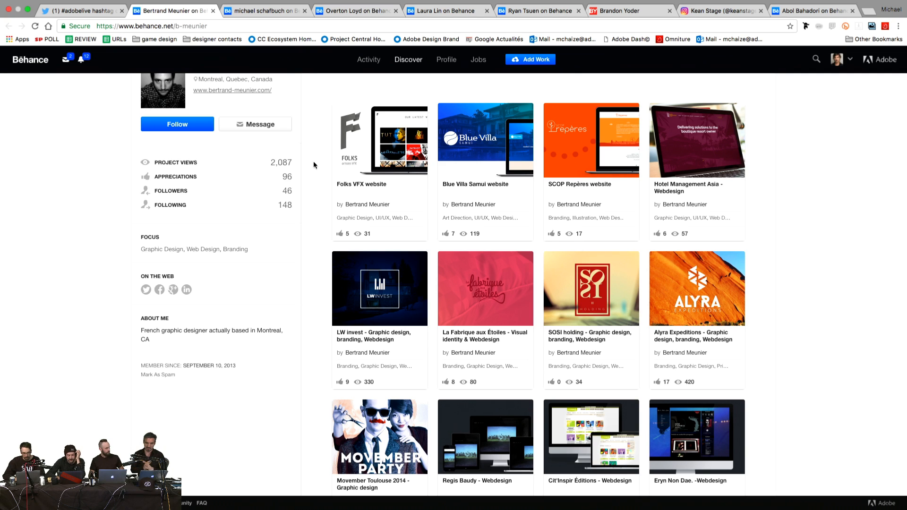
scroll(314, 165, "up", 2)
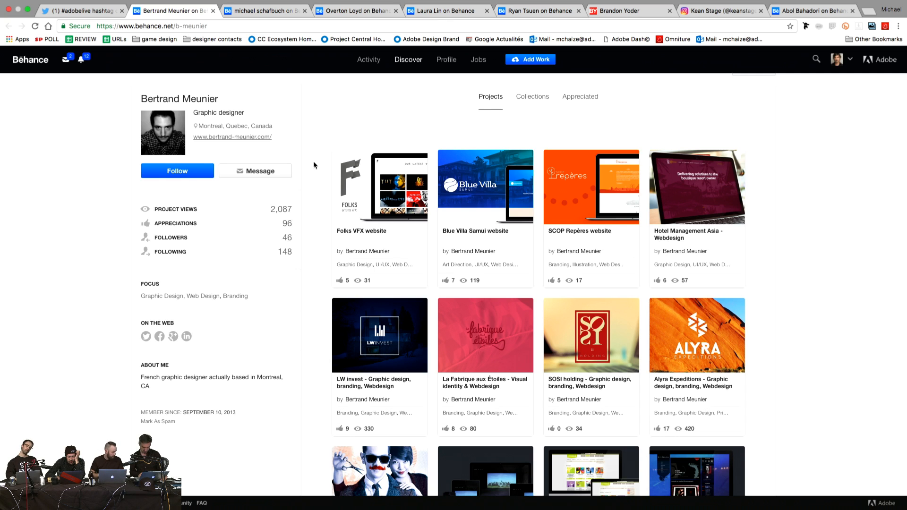
left_click(340, 192)
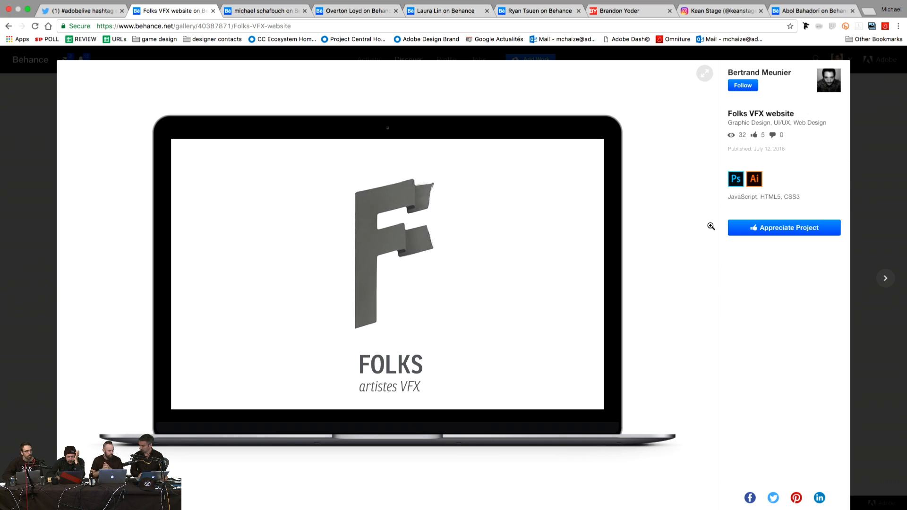
Step: Scroll through the Our Folks, Our Process and Get in Touch pages down to the author footer
scroll(711, 226, "down", 3)
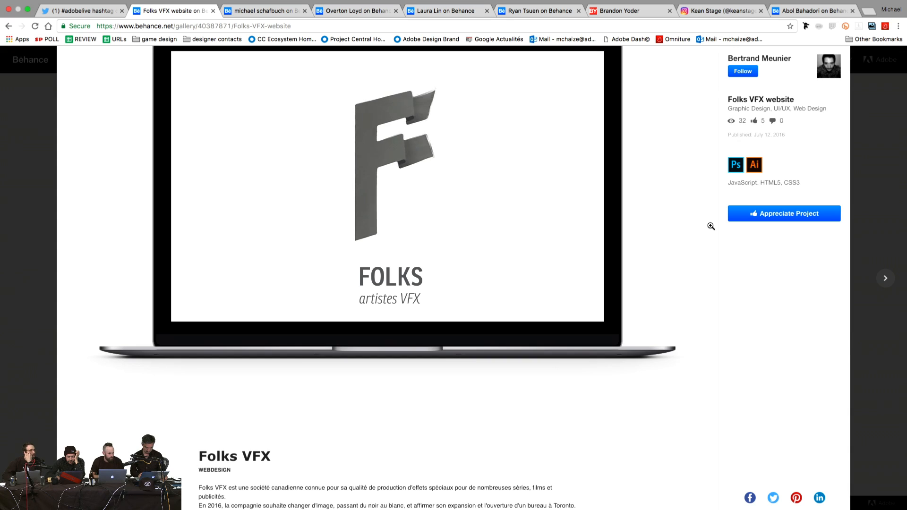
scroll(710, 226, "down", 6)
scroll(711, 226, "down", 3)
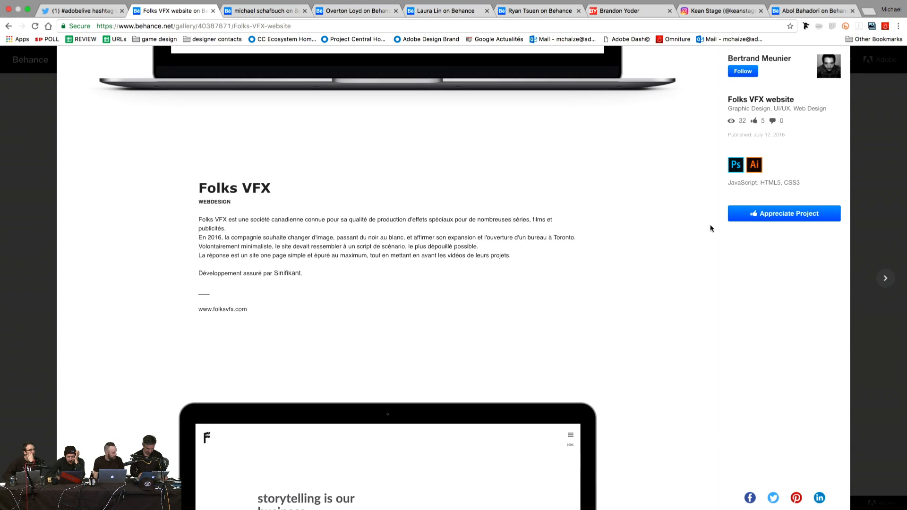
scroll(710, 226, "down", 7)
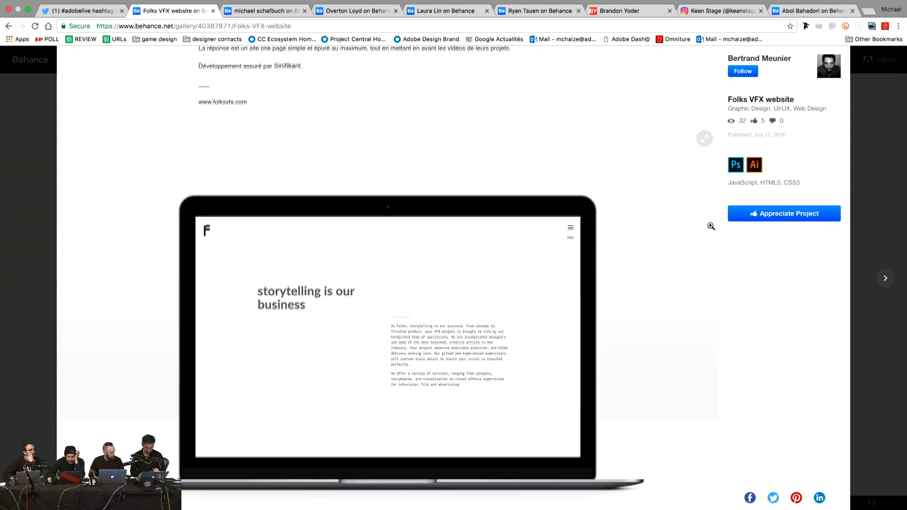
scroll(710, 226, "down", 6)
scroll(710, 226, "down", 3)
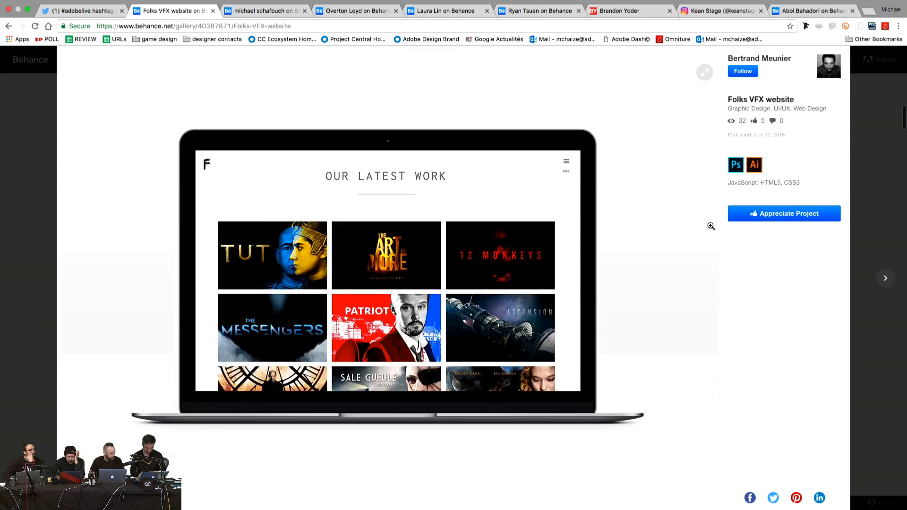
scroll(711, 226, "down", 3)
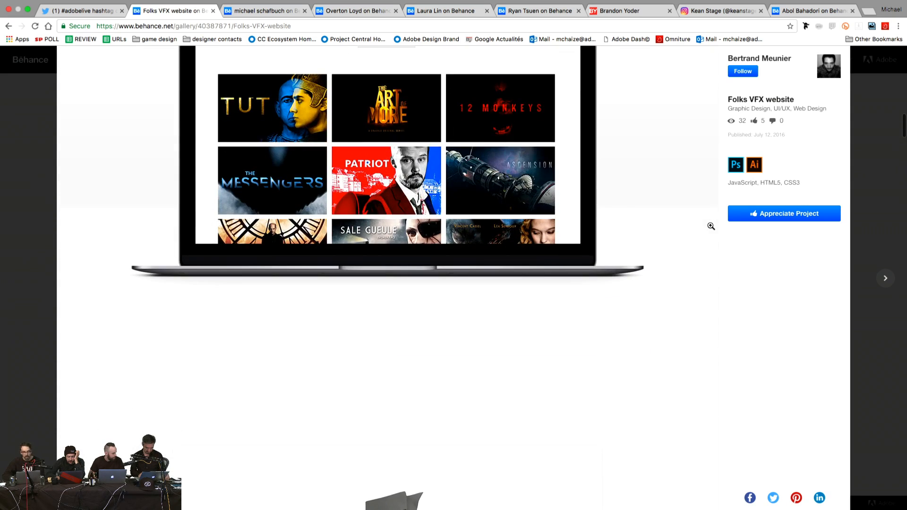
scroll(711, 226, "down", 8)
scroll(710, 225, "down", 2)
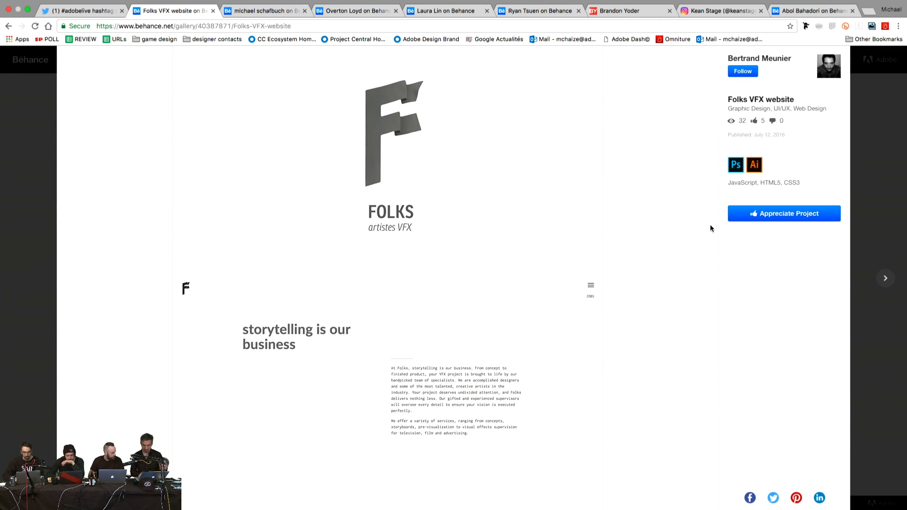
scroll(709, 225, "down", 10)
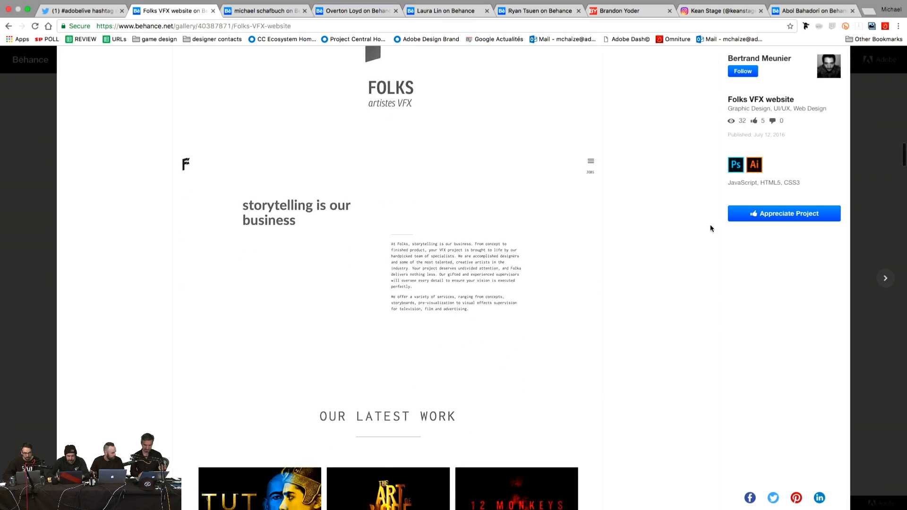
scroll(710, 225, "down", 1)
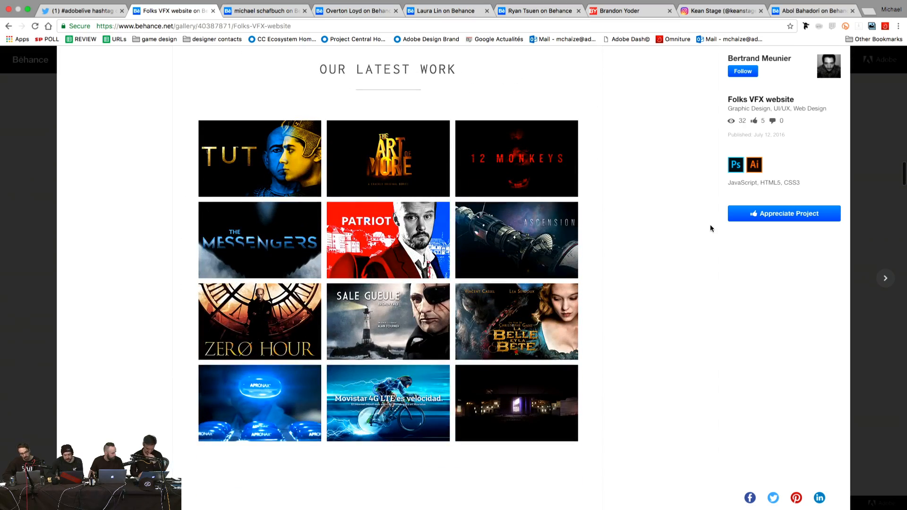
scroll(710, 228, "down", 3)
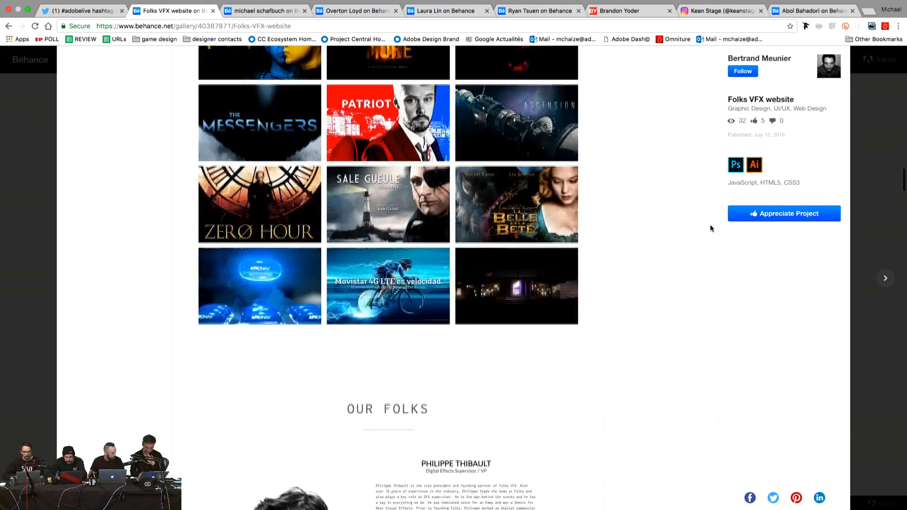
scroll(709, 228, "down", 6)
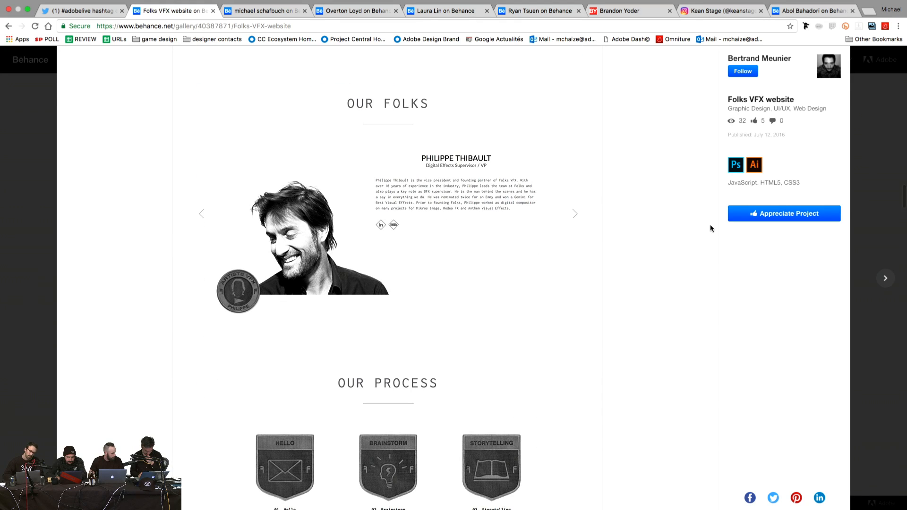
scroll(710, 228, "down", 10)
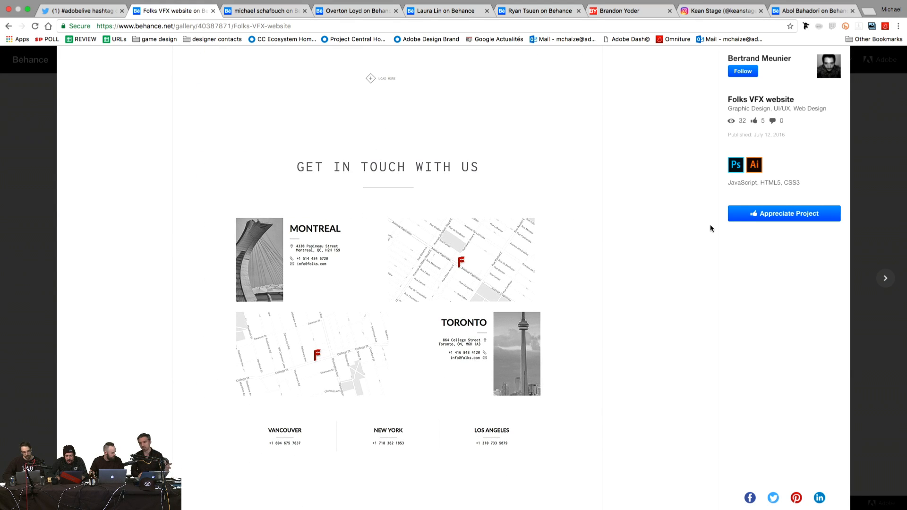
scroll(710, 229, "down", 3)
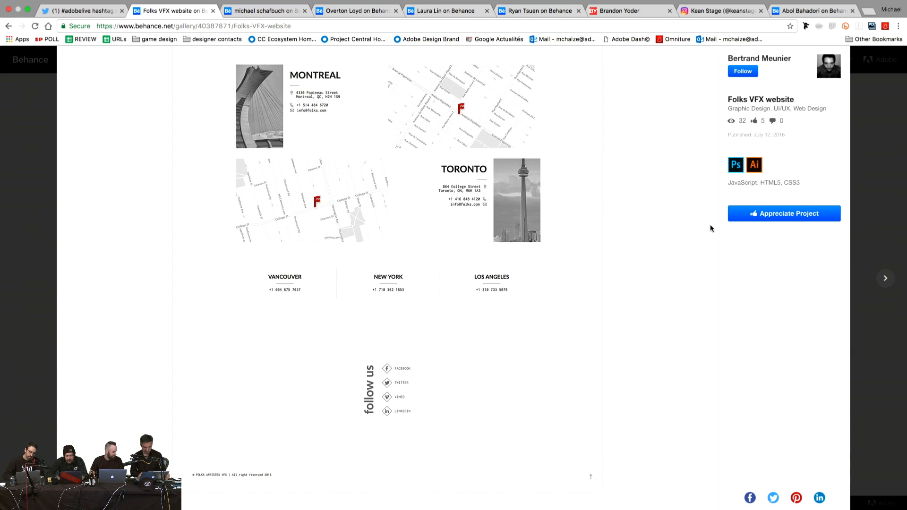
scroll(709, 225, "up", 10)
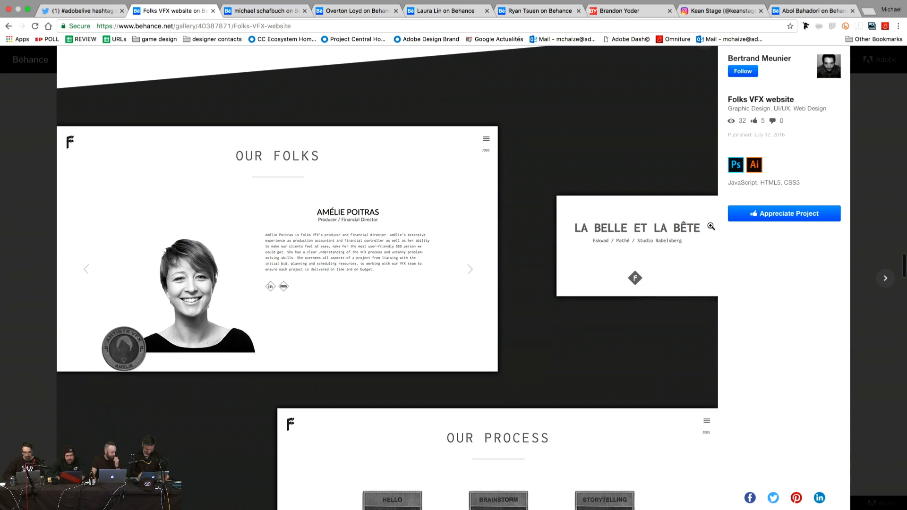
scroll(710, 226, "down", 20)
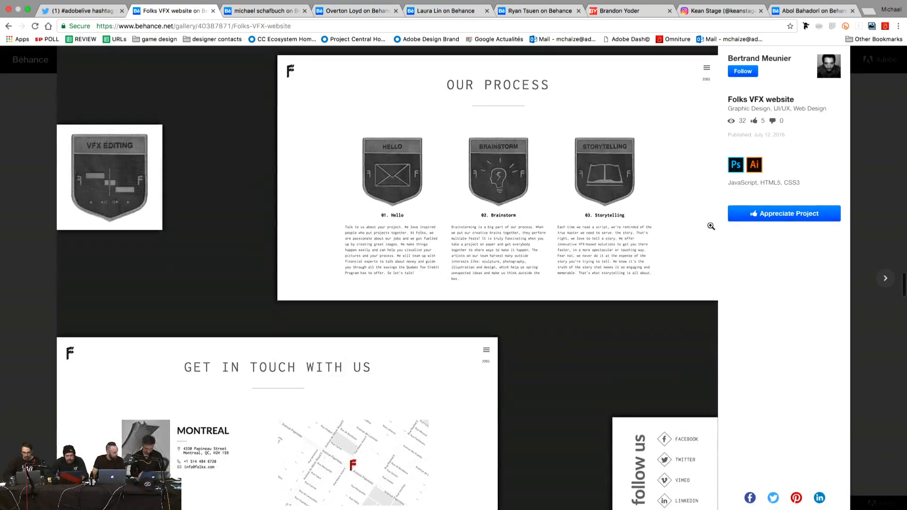
scroll(711, 226, "down", 7)
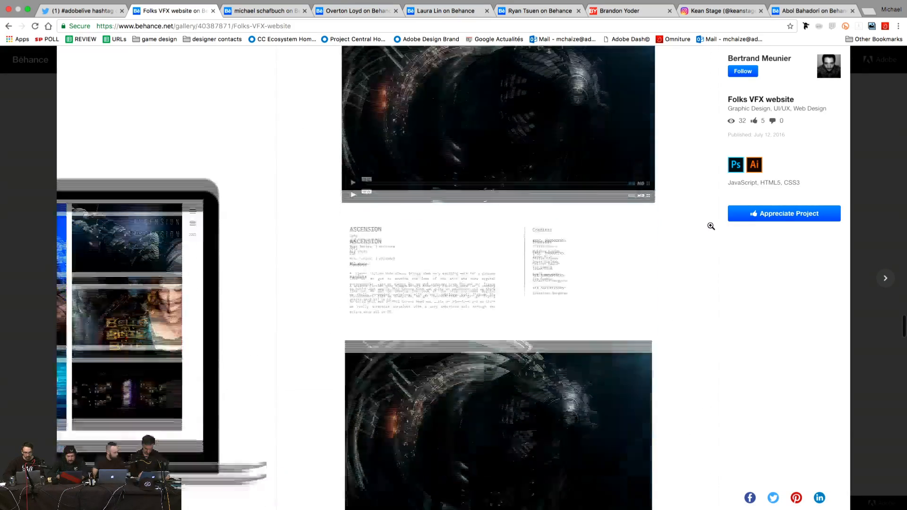
scroll(711, 226, "down", 15)
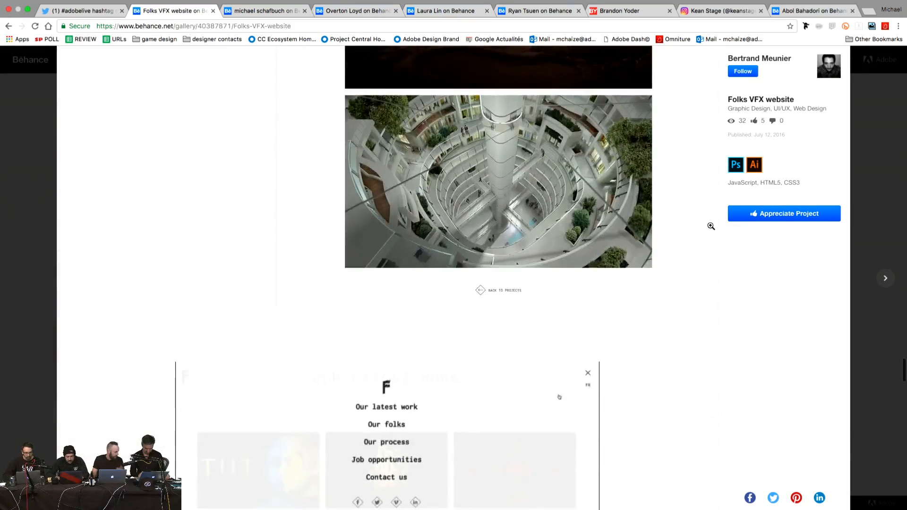
scroll(710, 226, "down", 15)
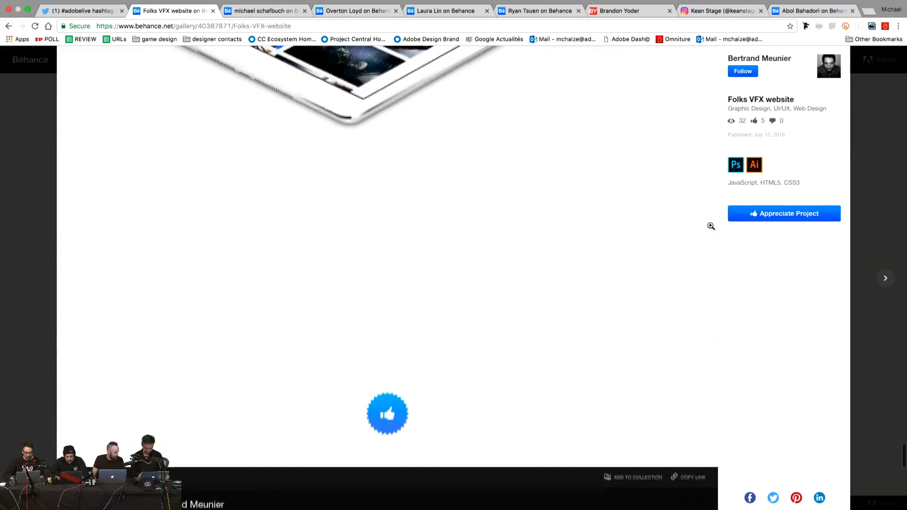
scroll(710, 226, "up", 7)
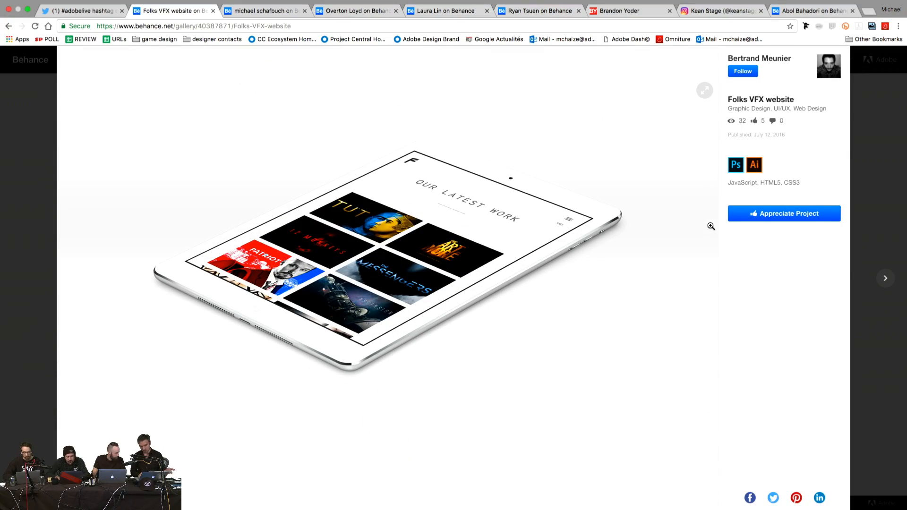
scroll(711, 227, "down", 7)
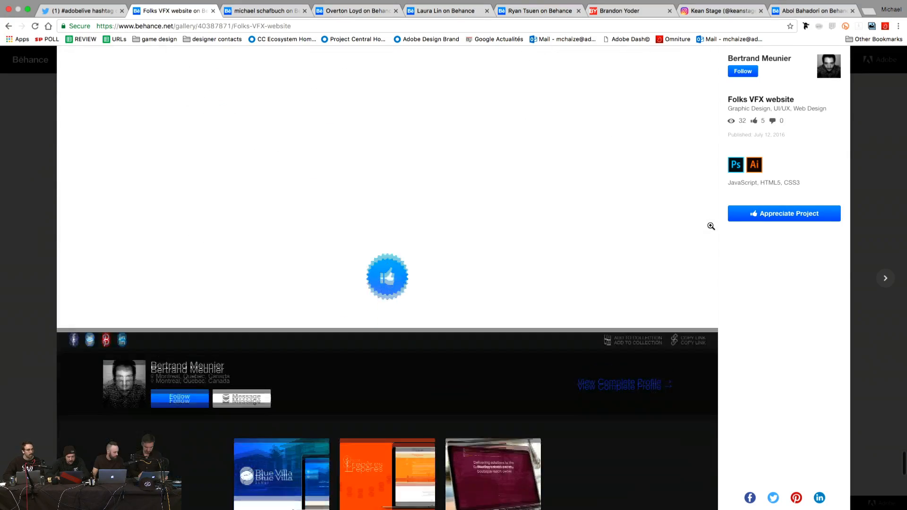
Step: Appreciate the Folks VFX website project, then open La Fabrique aux Étoiles from the profile
left_click(402, 256)
left_click(47, 198)
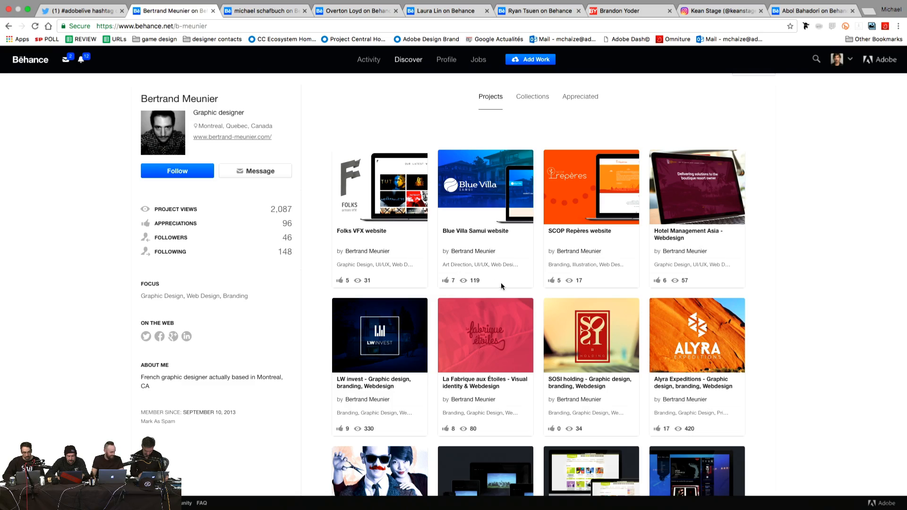
scroll(523, 281, "down", 3)
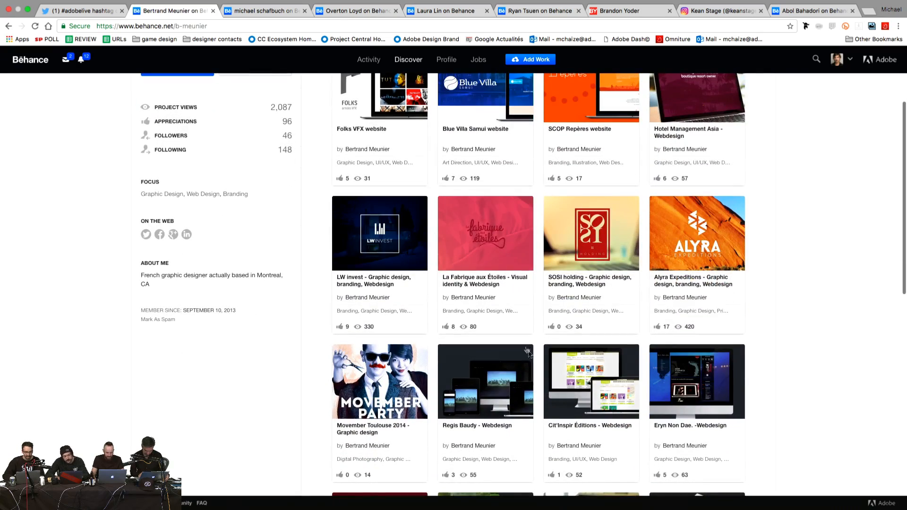
left_click(509, 248)
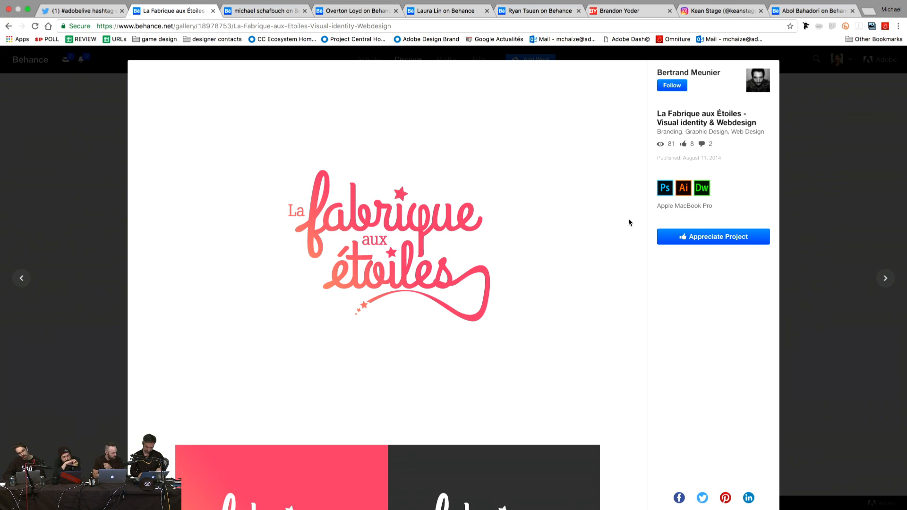
Step: Scroll through the La Fabrique aux Étoiles identity and webdesign down to its closing description
scroll(628, 220, "down", 3)
scroll(628, 220, "down", 6)
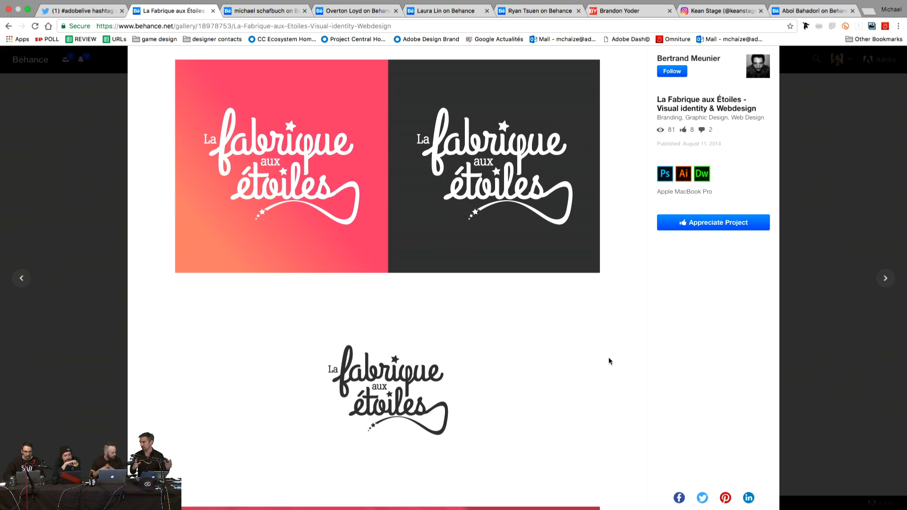
scroll(608, 361, "down", 3)
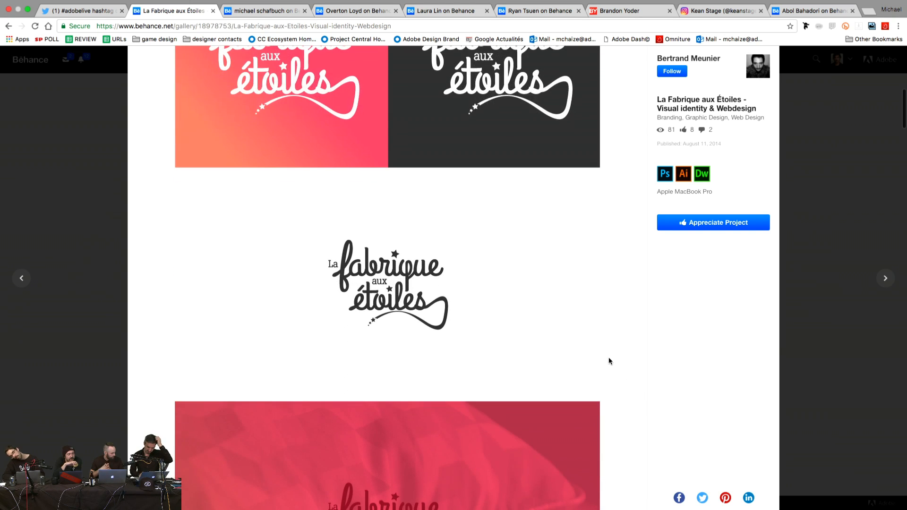
scroll(532, 310, "down", 3)
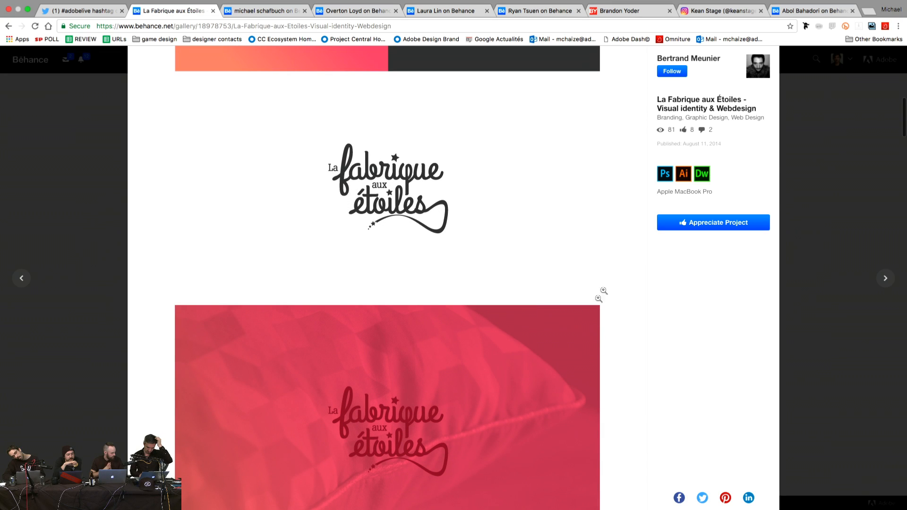
scroll(610, 281, "down", 1)
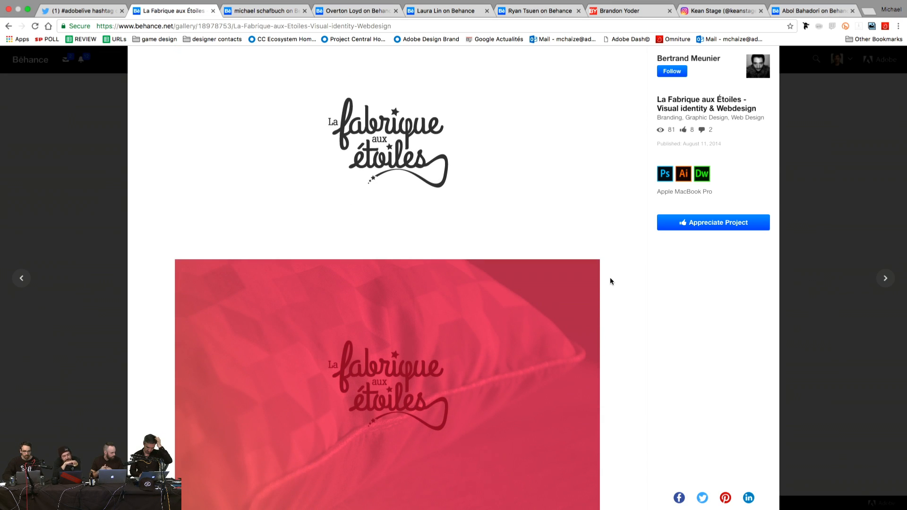
scroll(610, 281, "down", 6)
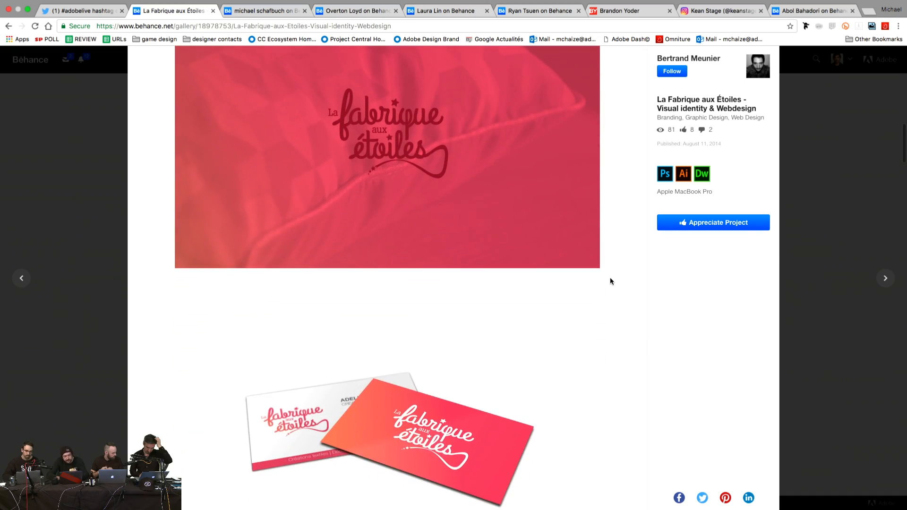
scroll(610, 281, "down", 10)
scroll(610, 281, "down", 4)
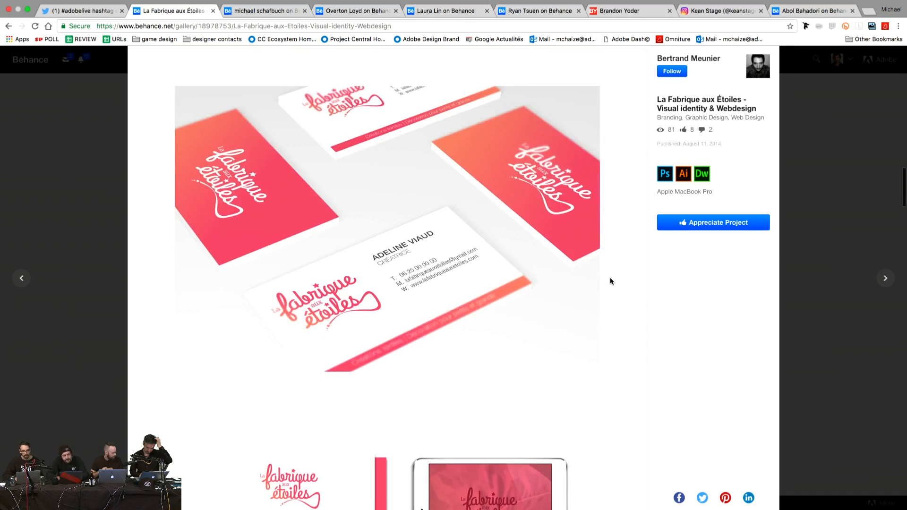
scroll(610, 281, "down", 4)
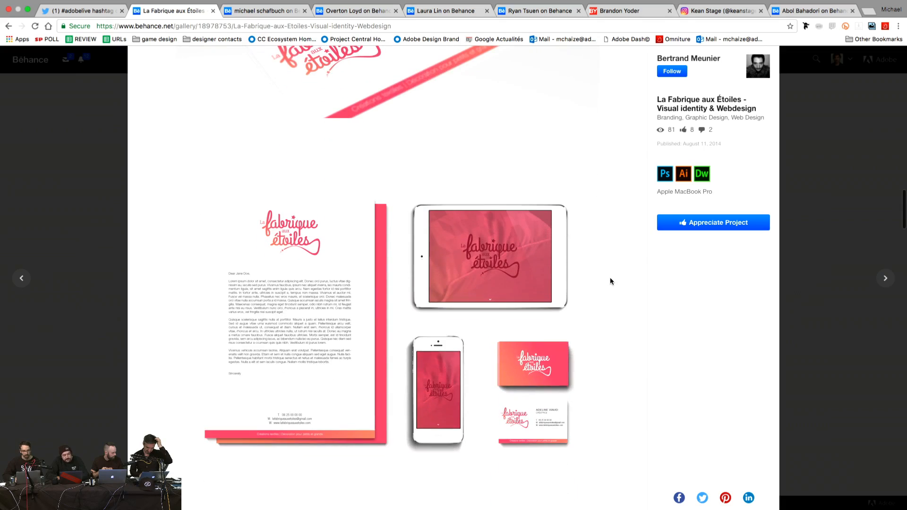
scroll(610, 281, "down", 3)
scroll(610, 281, "down", 5)
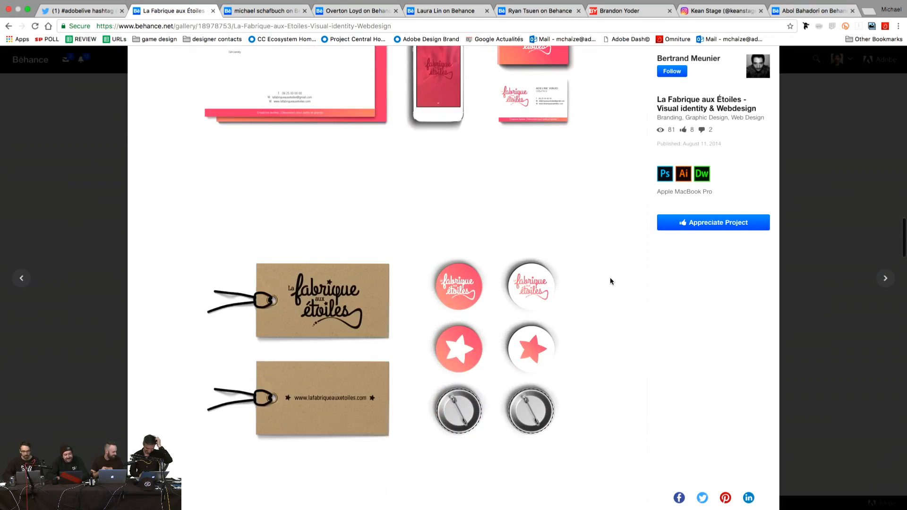
scroll(610, 281, "down", 14)
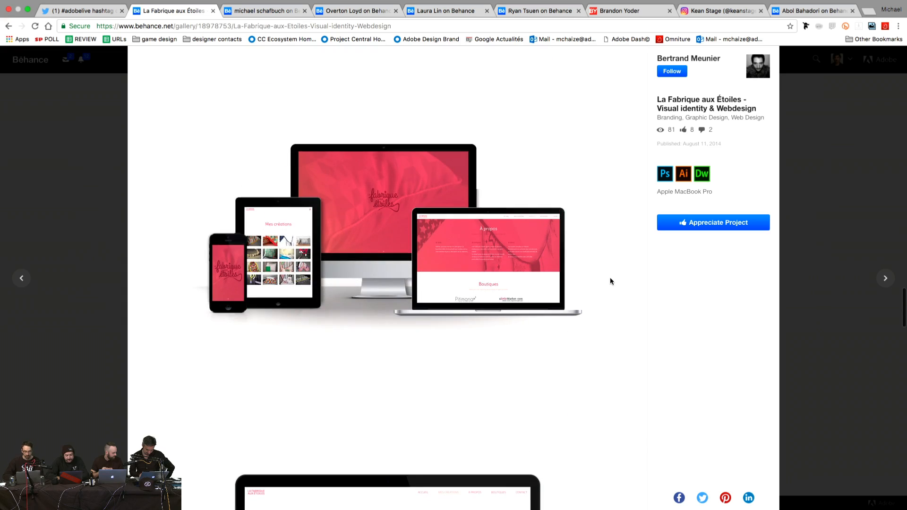
scroll(609, 279, "down", 8)
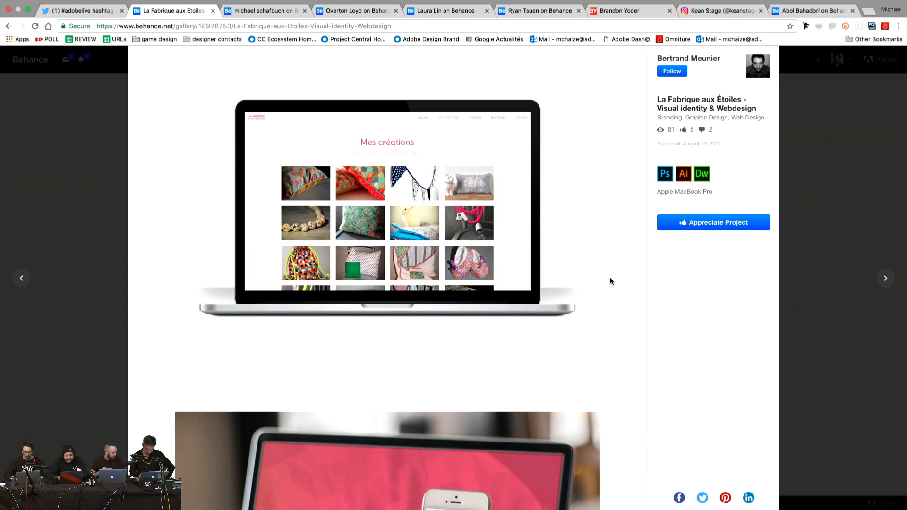
scroll(610, 281, "down", 7)
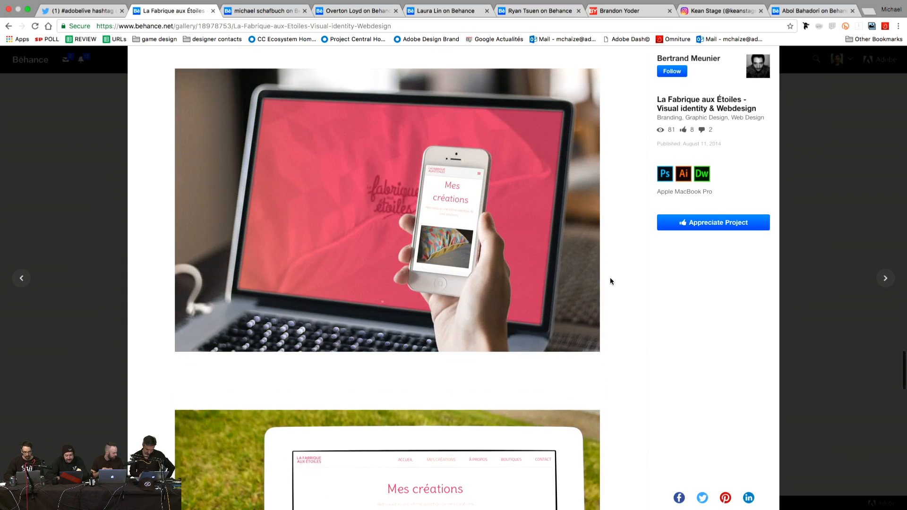
scroll(610, 281, "down", 7)
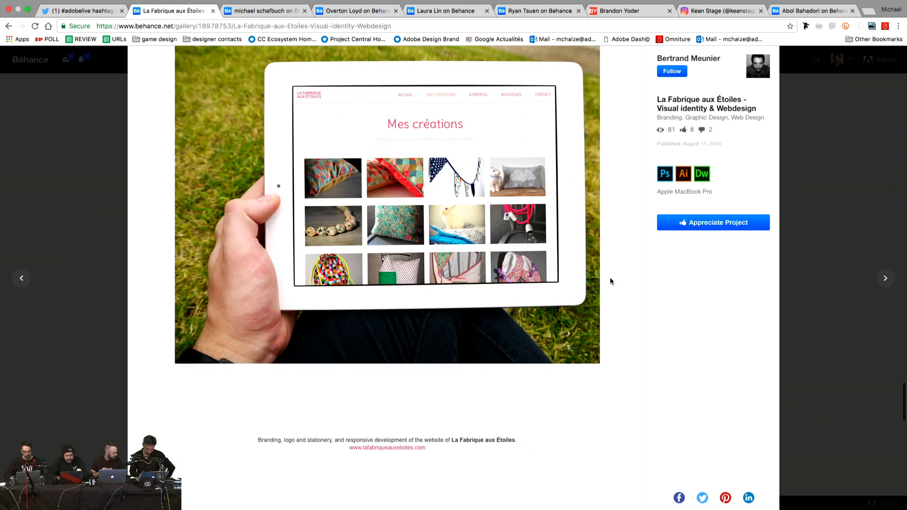
scroll(610, 280, "down", 4)
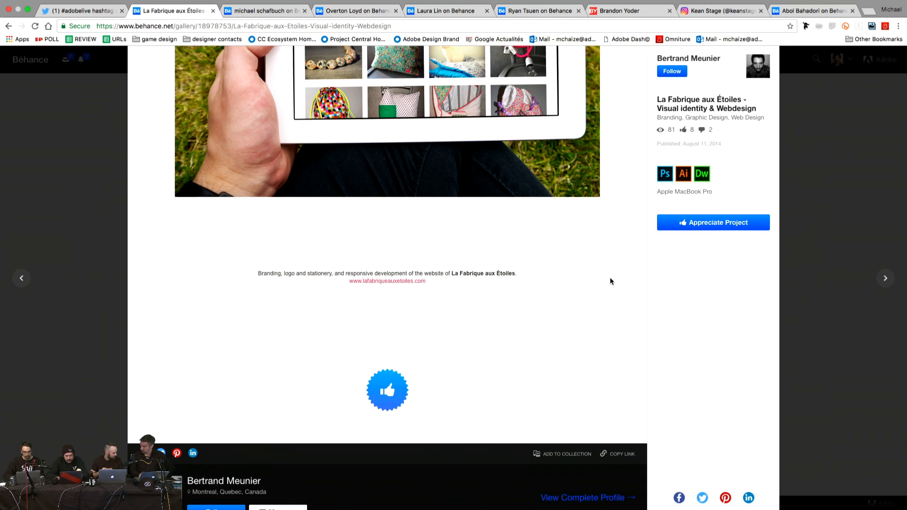
Step: Close La Fabrique aux Étoiles and open the Death Wild T-shirt design project from the profile
left_click(118, 136)
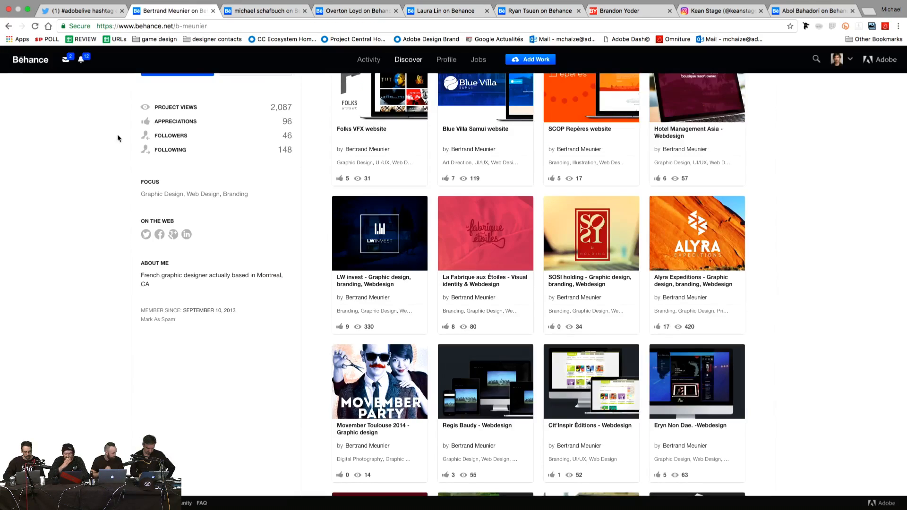
scroll(275, 320, "up", 3)
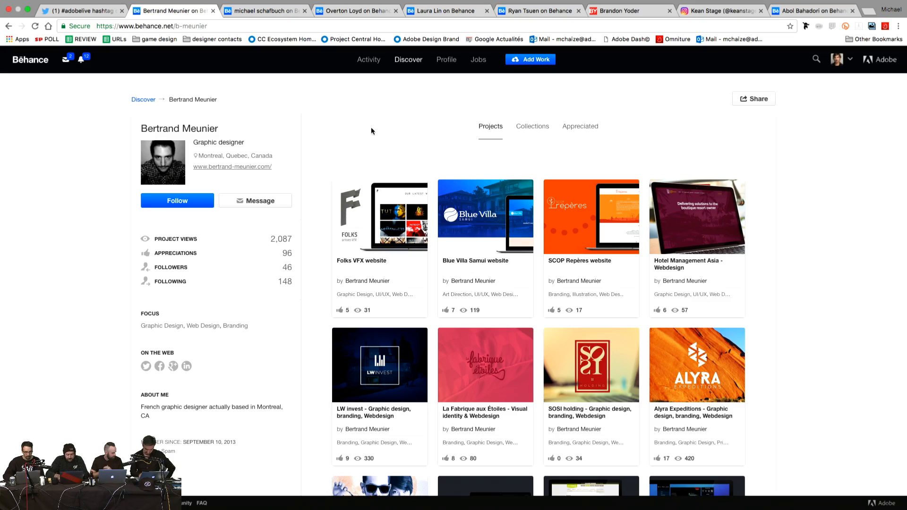
scroll(320, 160, "down", 7)
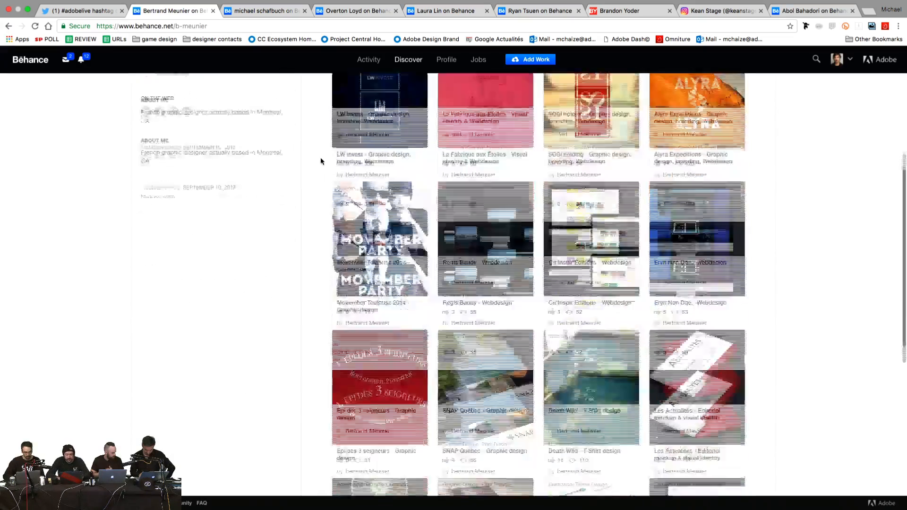
scroll(321, 160, "down", 5)
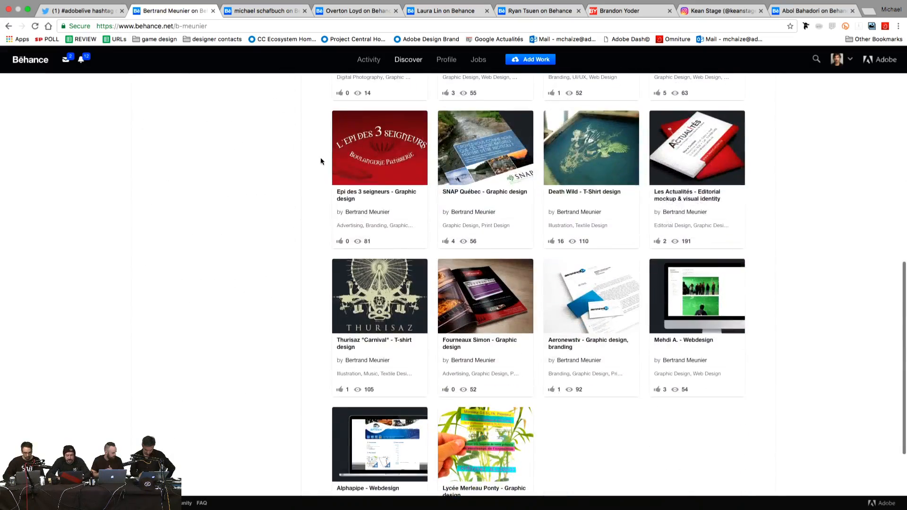
left_click(611, 181)
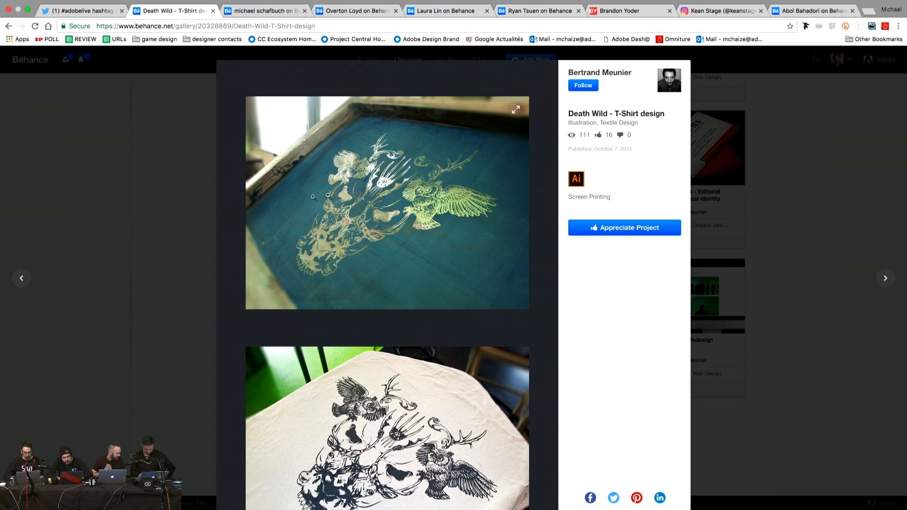
Step: View the Death Wild T-shirt photos full-screen one by one, then close the project
left_click(297, 207)
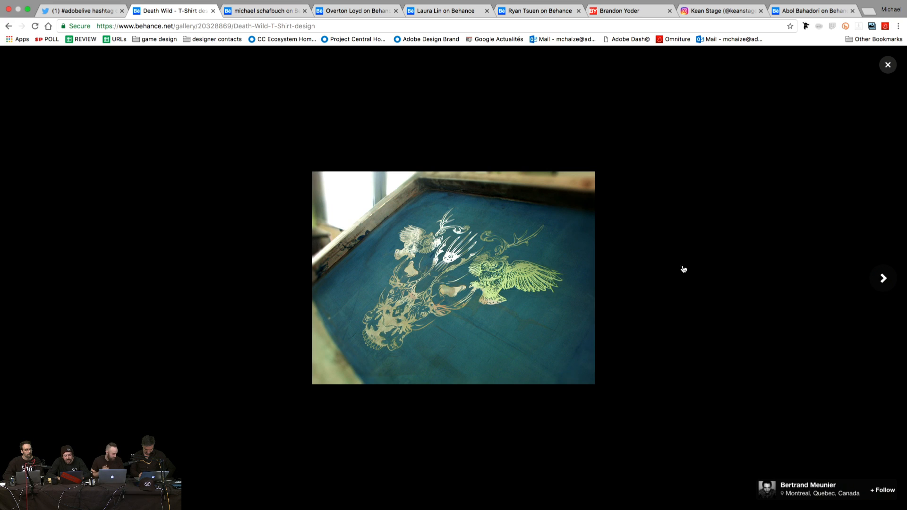
key("Right")
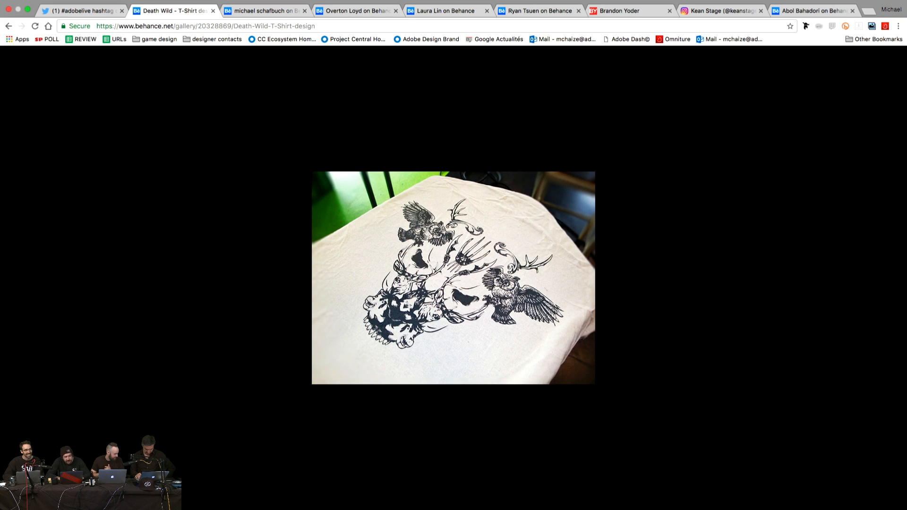
key("Right")
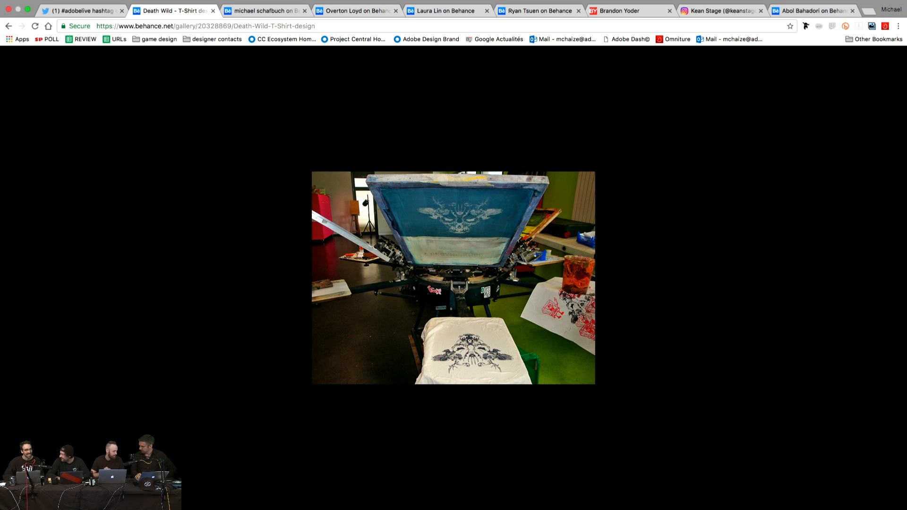
key("Right")
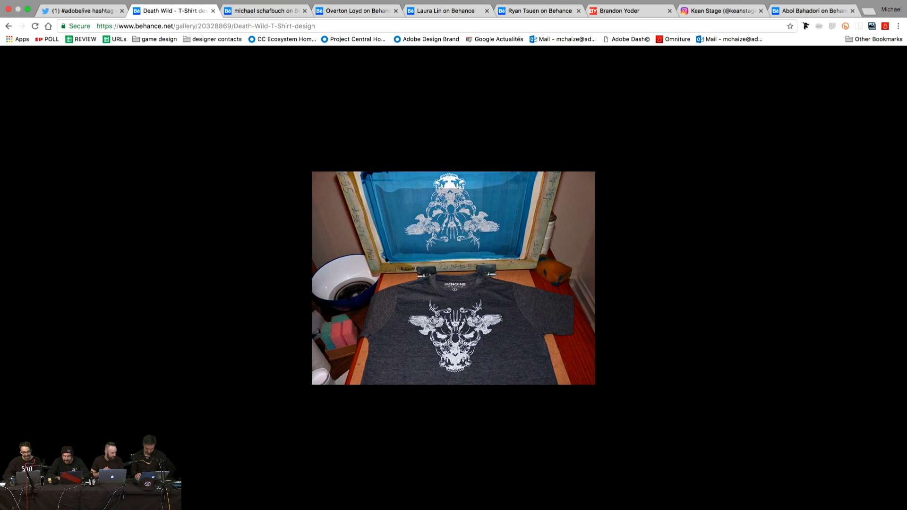
key("Right")
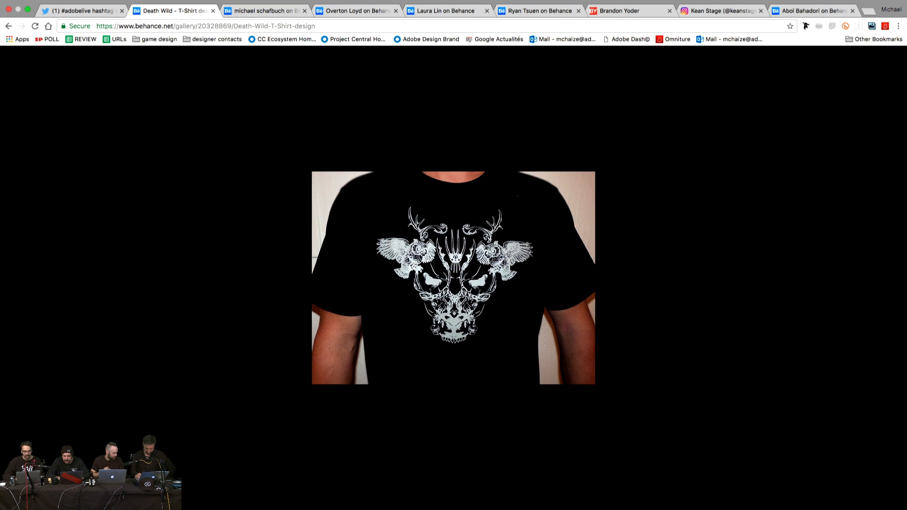
mouse_move(886, 66)
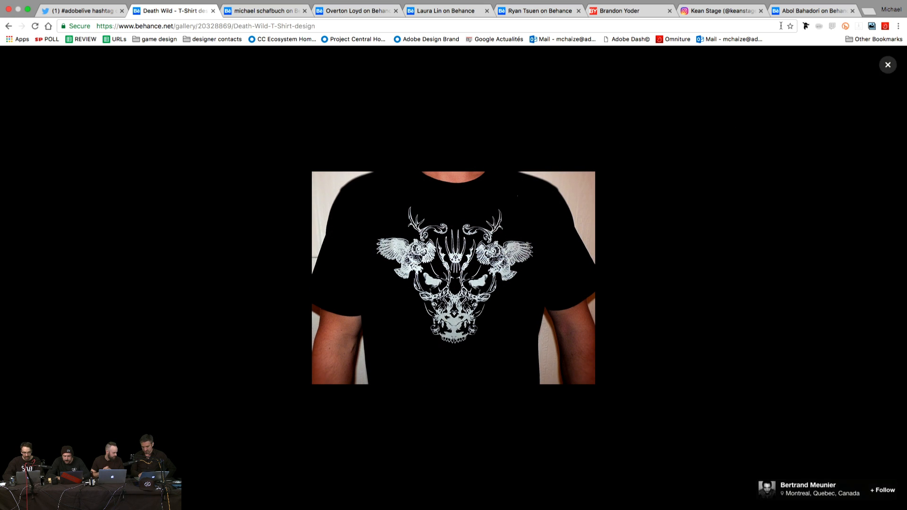
left_click(886, 65)
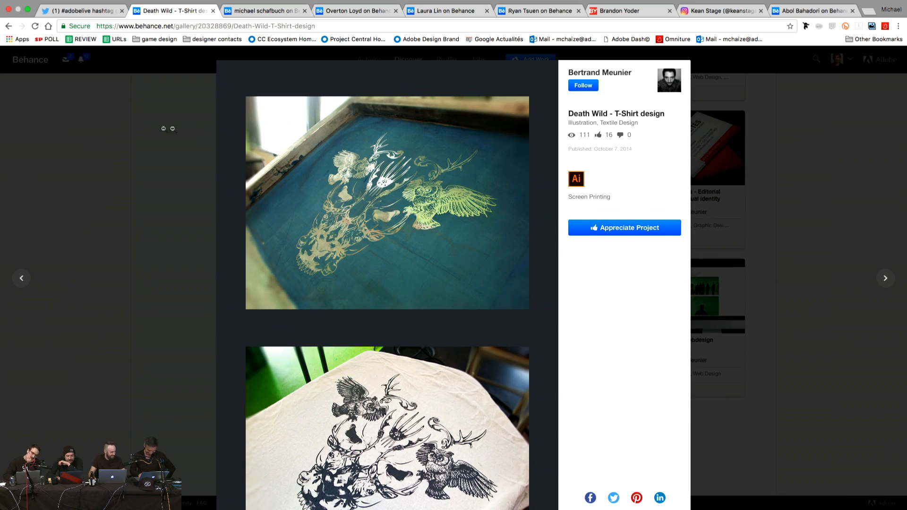
left_click(153, 129)
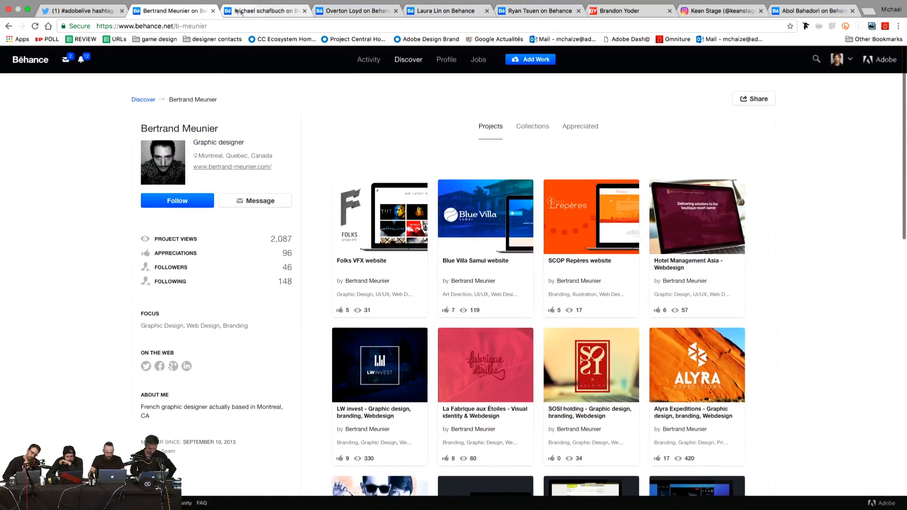
Step: Go to the Seattle-based illustrator's profile tab and open the Seattle illustration project
left_click(240, 11)
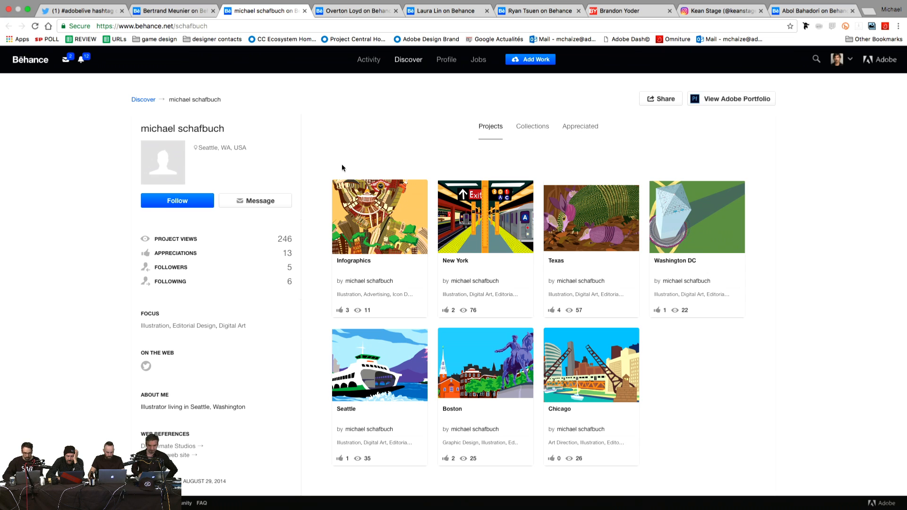
scroll(318, 199, "down", 2)
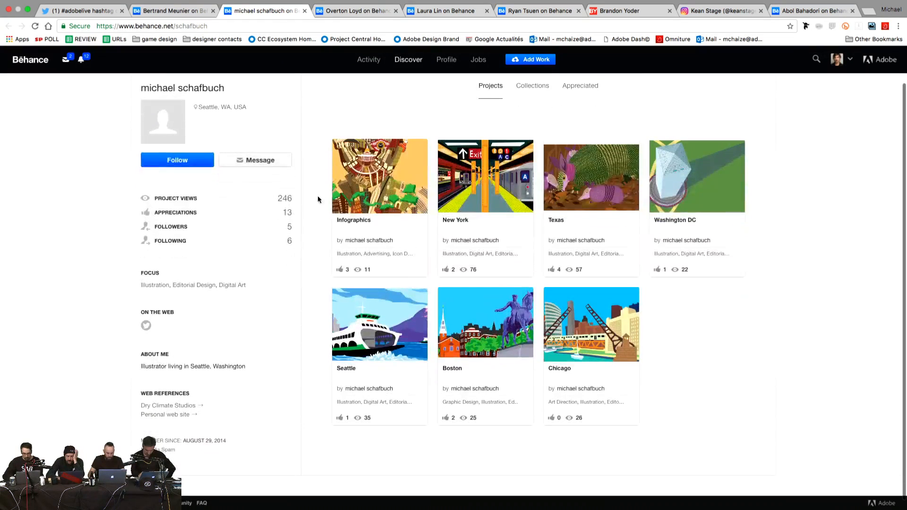
scroll(318, 199, "up", 2)
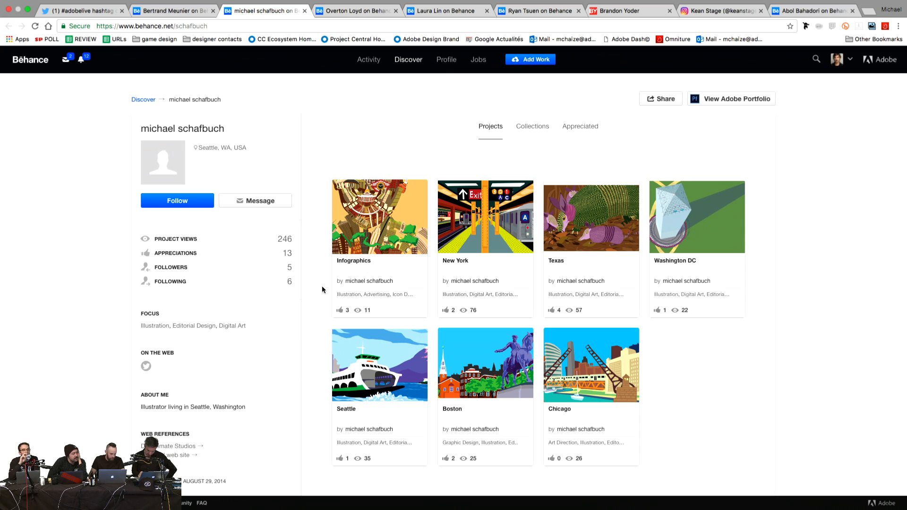
scroll(321, 286, "down", 2)
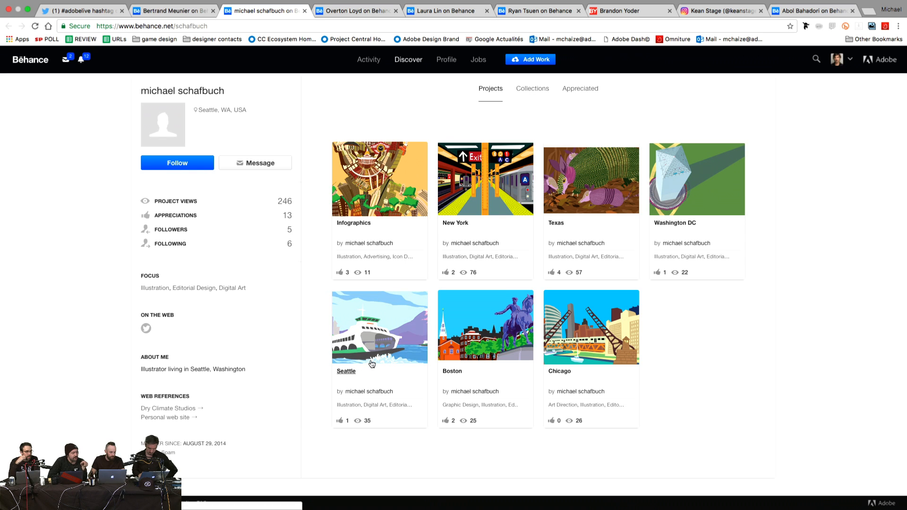
left_click(405, 341)
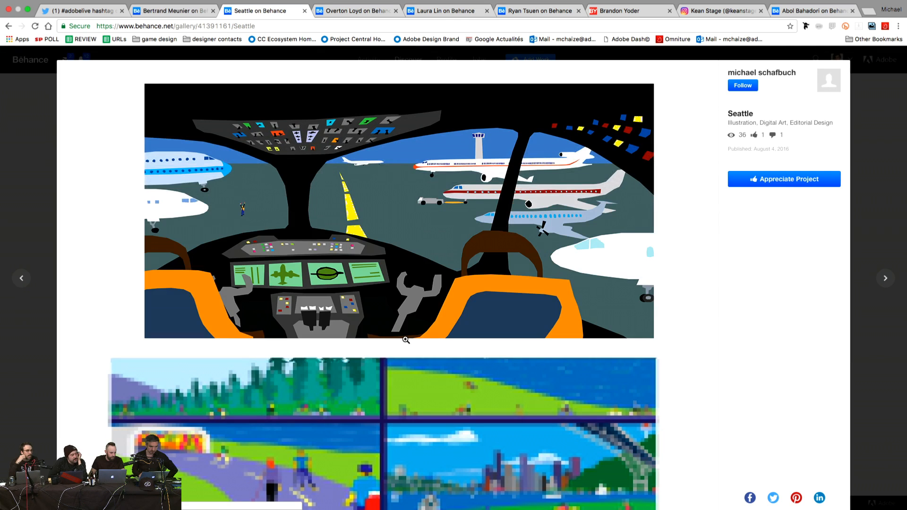
Step: Scroll through the Seattle illustrations from the glass library scene to the Woodland Park Zoo lions
scroll(80, 251, "down", 5)
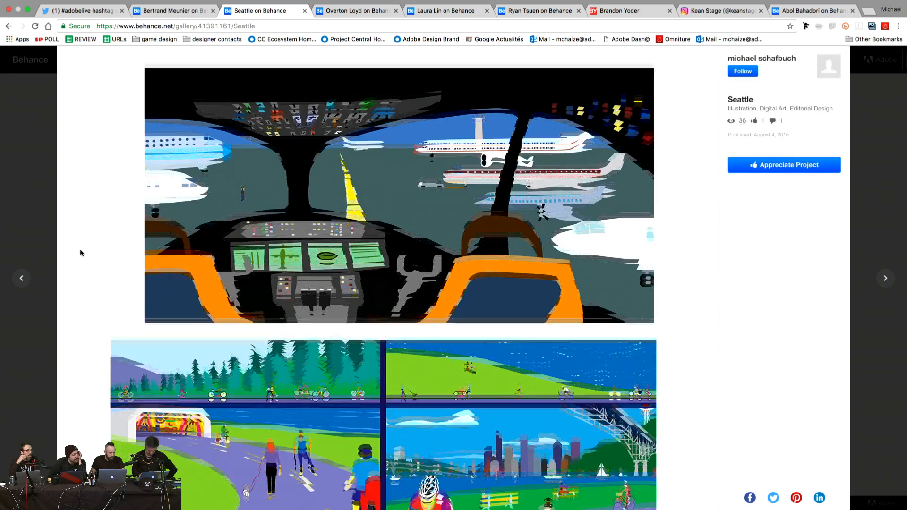
scroll(80, 250, "down", 1)
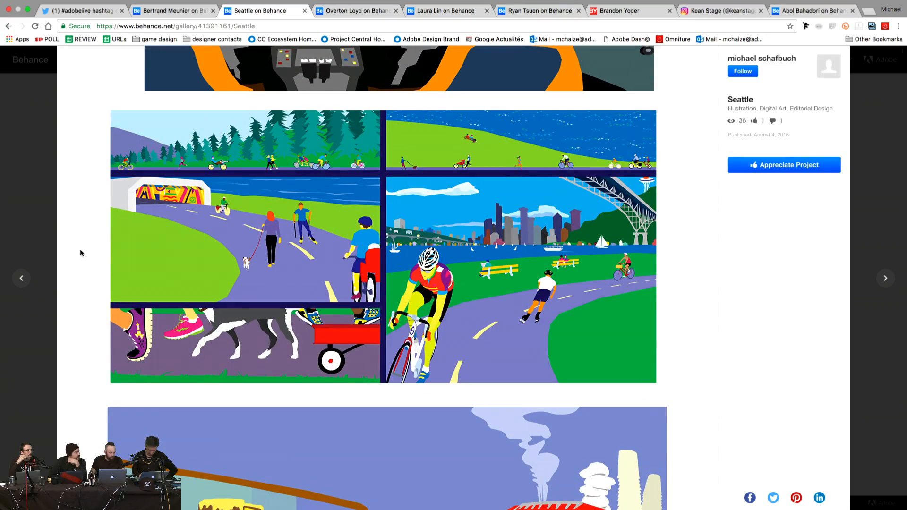
scroll(80, 253, "down", 3)
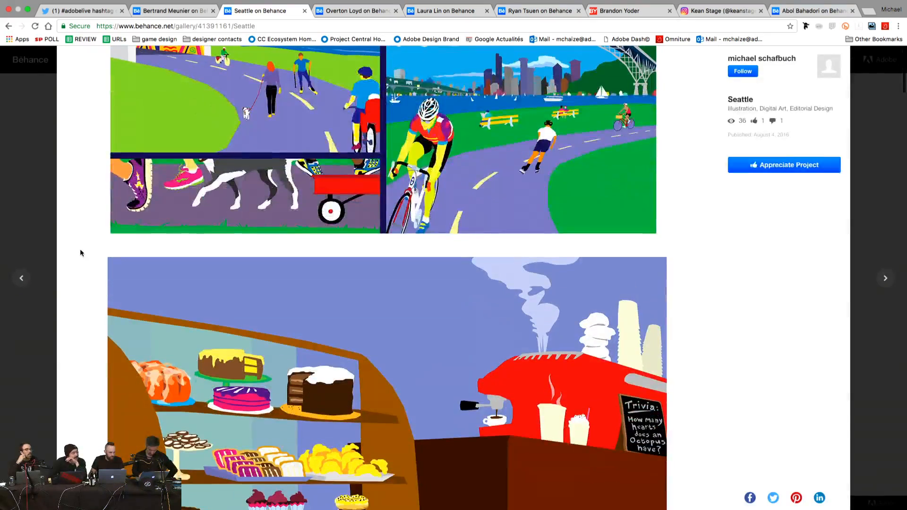
scroll(80, 252, "up", 4)
scroll(81, 253, "down", 7)
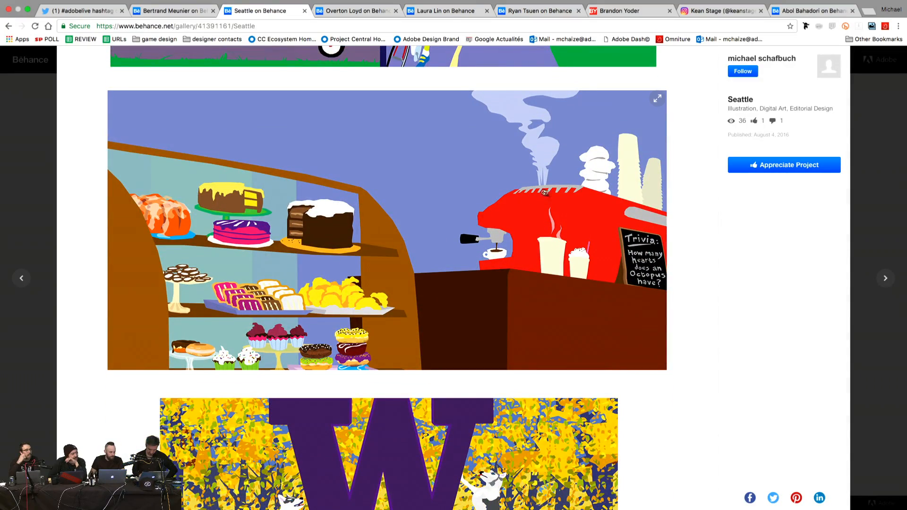
scroll(701, 222, "down", 1)
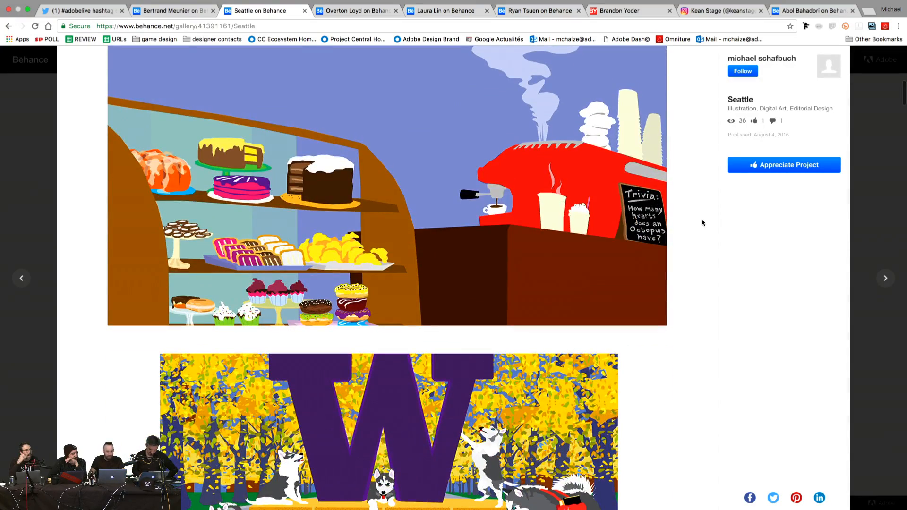
scroll(701, 222, "down", 4)
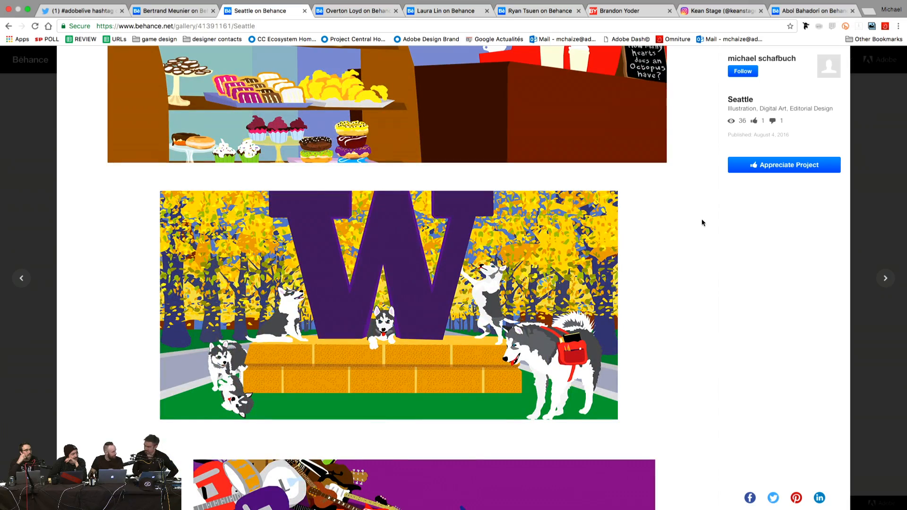
scroll(701, 222, "down", 7)
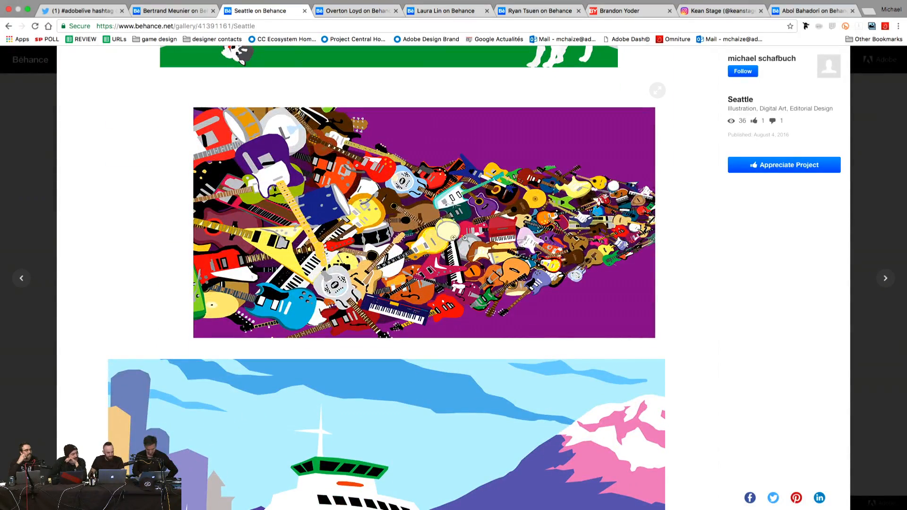
scroll(685, 228, "down", 6)
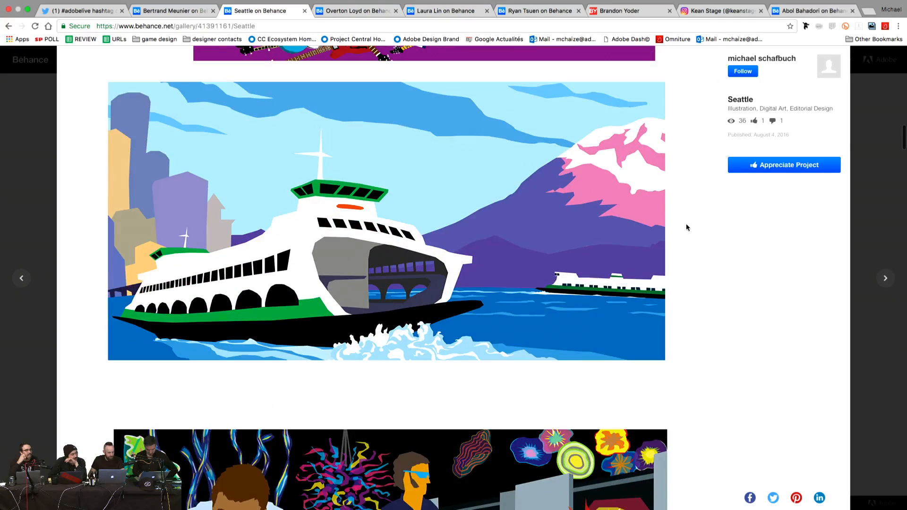
scroll(686, 227, "down", 6)
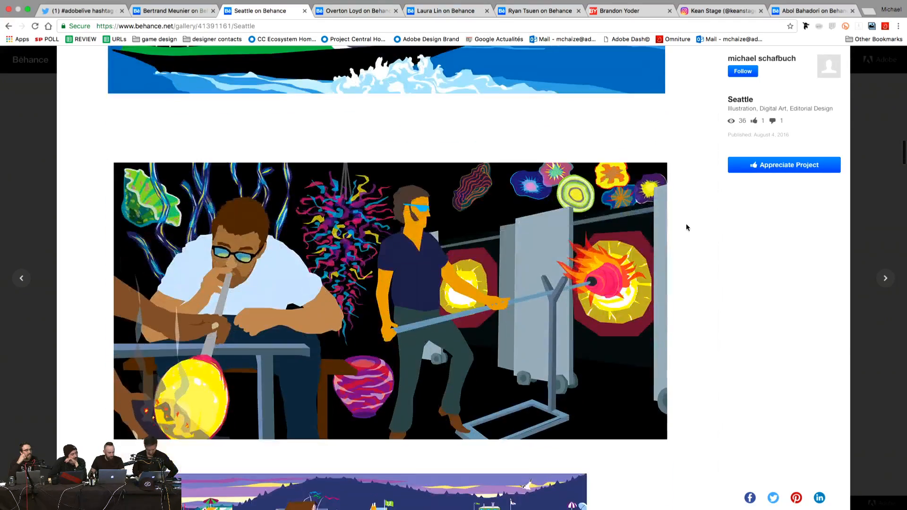
scroll(686, 227, "down", 1)
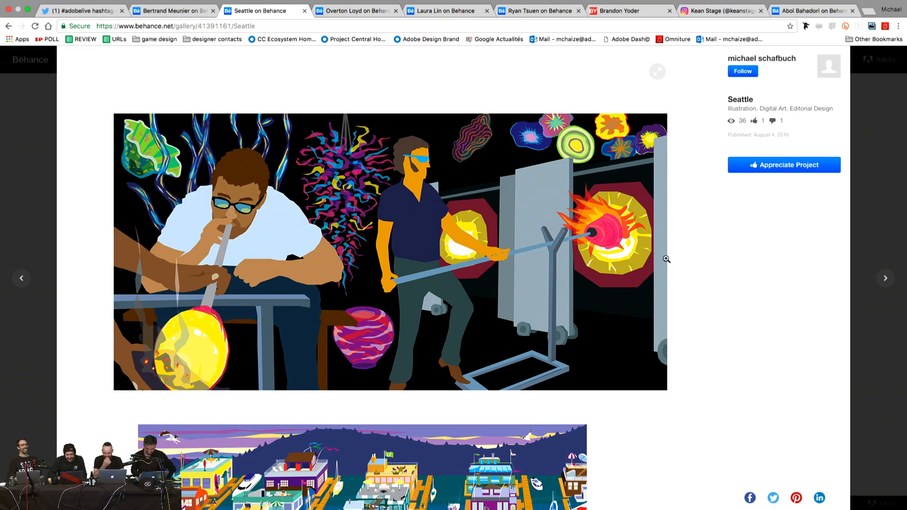
scroll(707, 248, "down", 6)
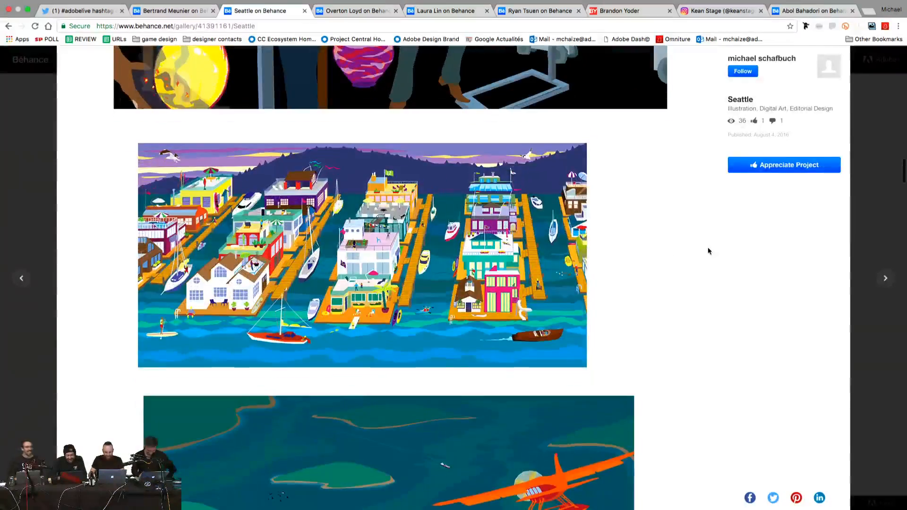
scroll(708, 250, "down", 2)
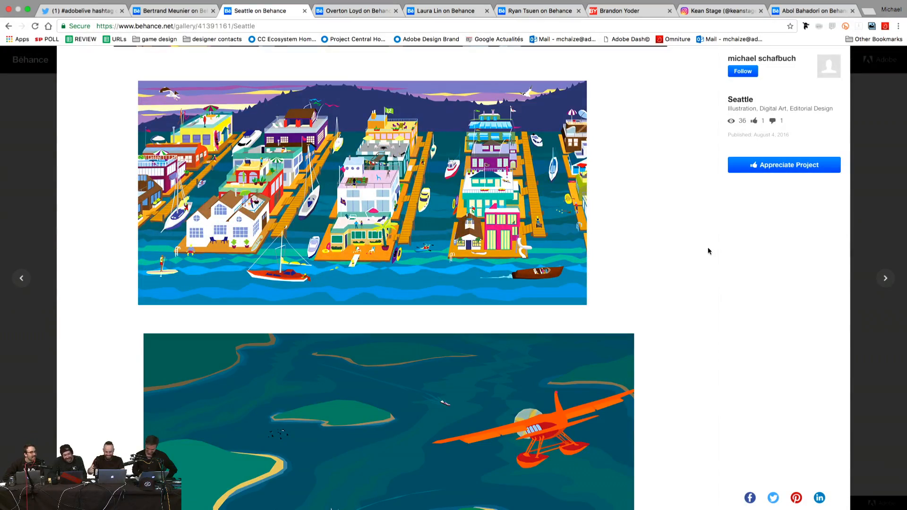
scroll(708, 251, "down", 6)
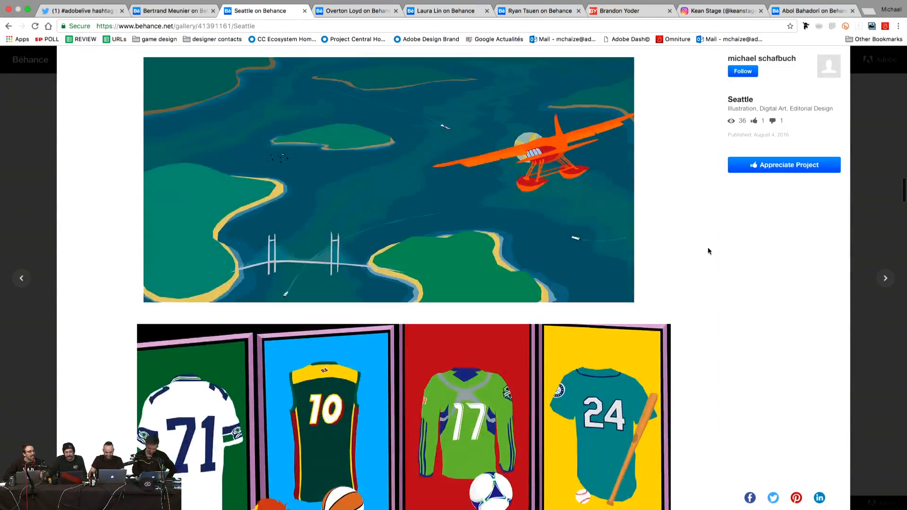
scroll(707, 250, "down", 10)
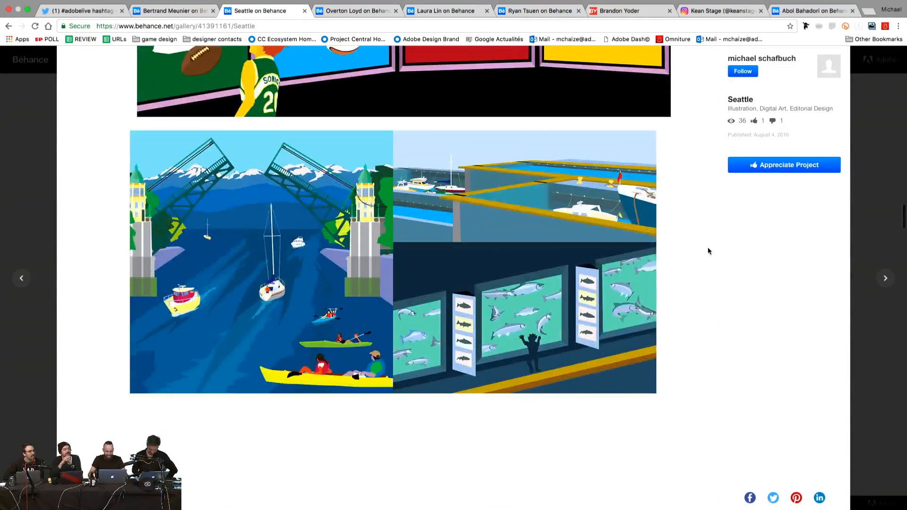
scroll(708, 250, "up", 4)
scroll(708, 250, "down", 5)
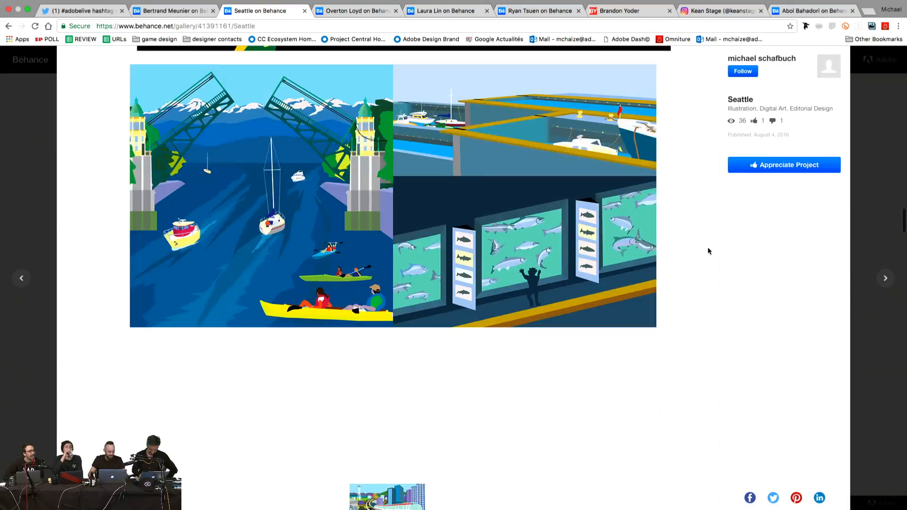
scroll(707, 250, "down", 10)
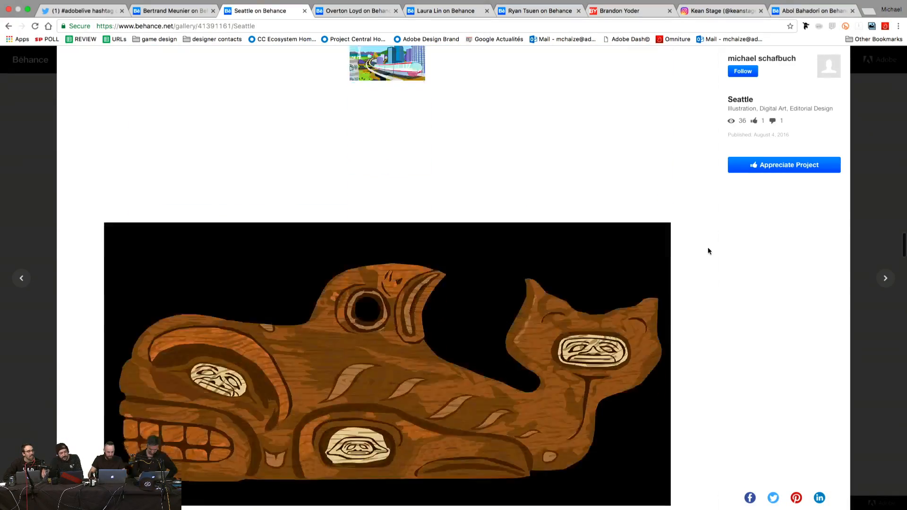
scroll(707, 251, "down", 13)
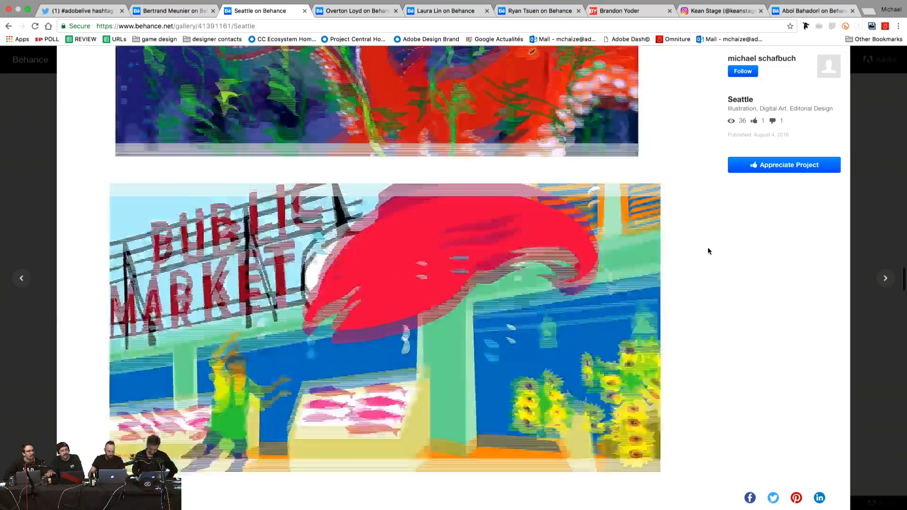
scroll(708, 251, "down", 10)
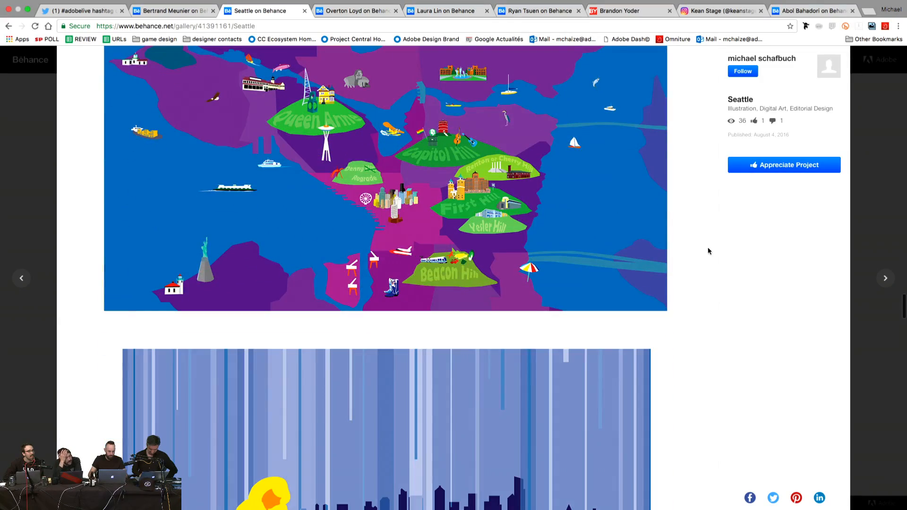
scroll(707, 251, "down", 12)
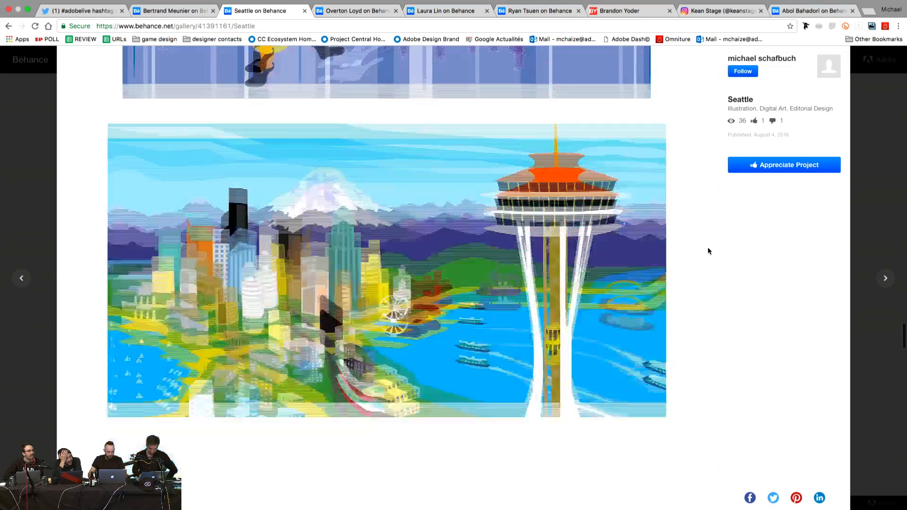
scroll(707, 251, "down", 7)
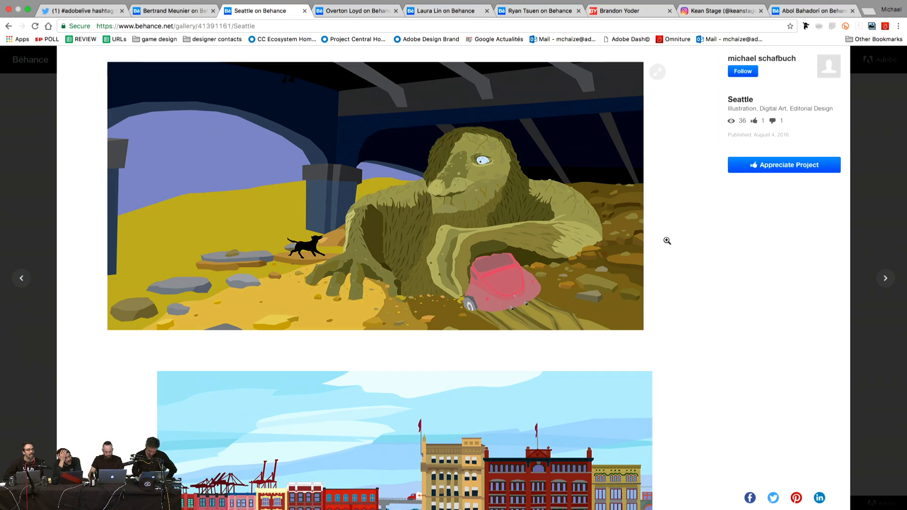
scroll(667, 240, "down", 6)
scroll(667, 241, "down", 8)
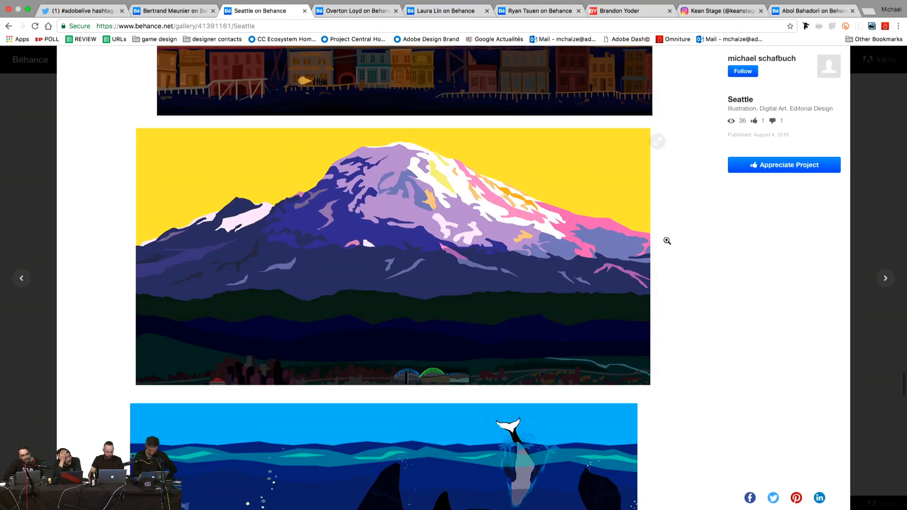
scroll(667, 241, "down", 3)
scroll(667, 241, "down", 8)
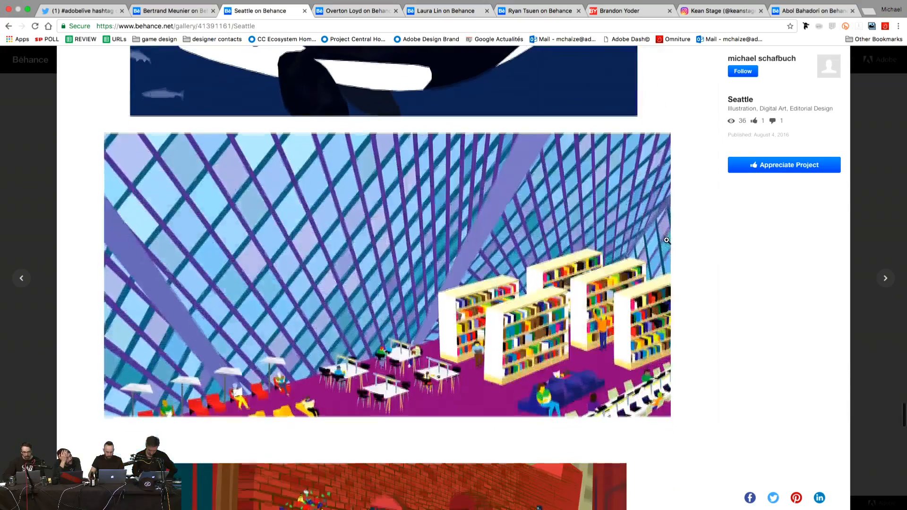
scroll(667, 241, "up", 3)
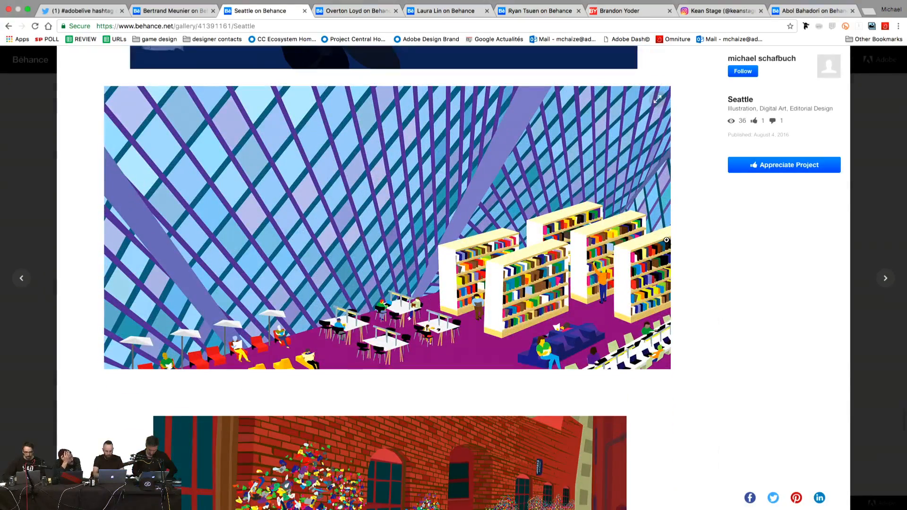
scroll(667, 240, "down", 10)
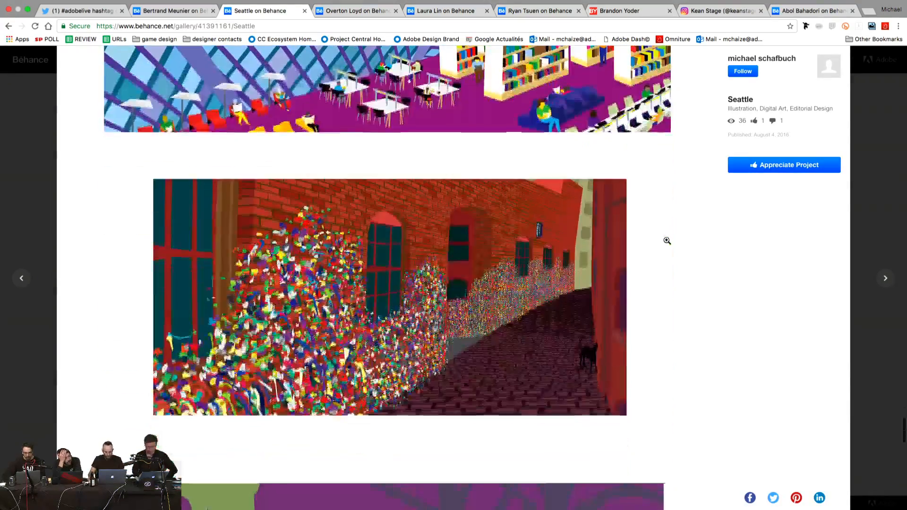
scroll(667, 241, "down", 8)
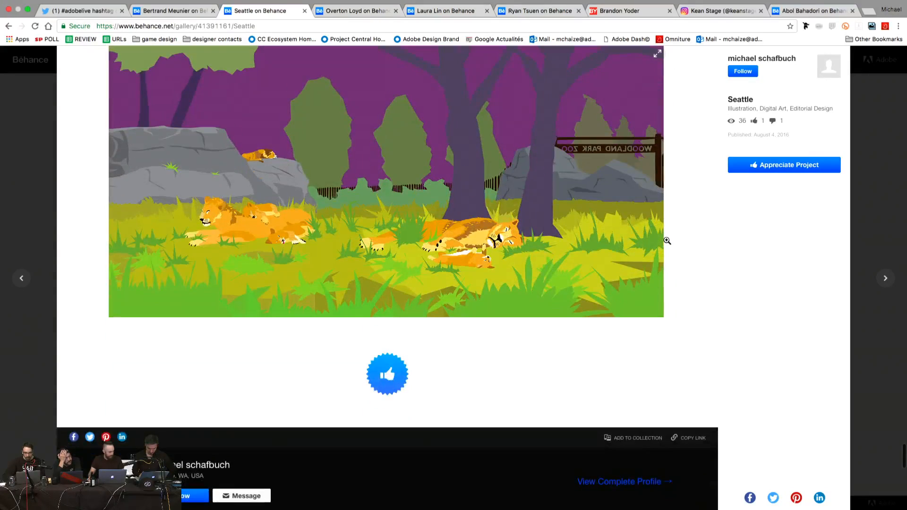
Step: Close the Seattle project, switch to the other illustrator's profile and open the Parliament Funkadelic Band Poster
left_click(29, 114)
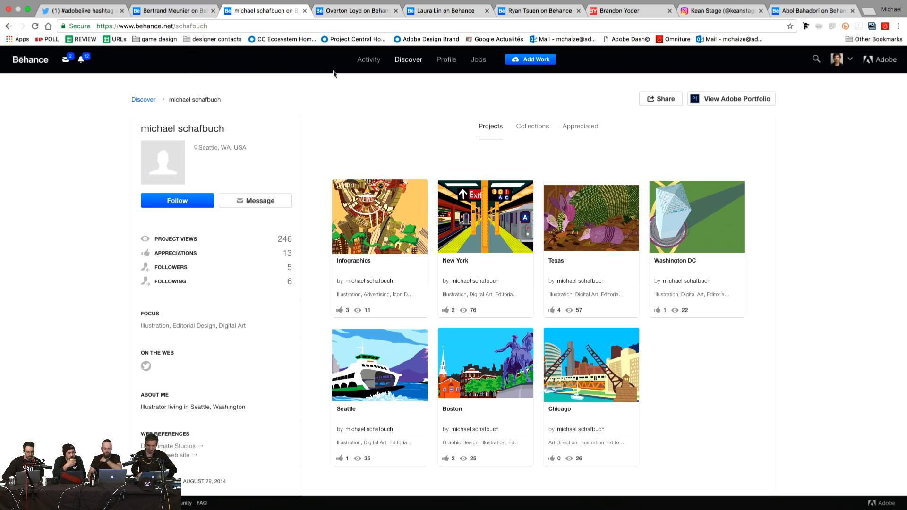
left_click(362, 12)
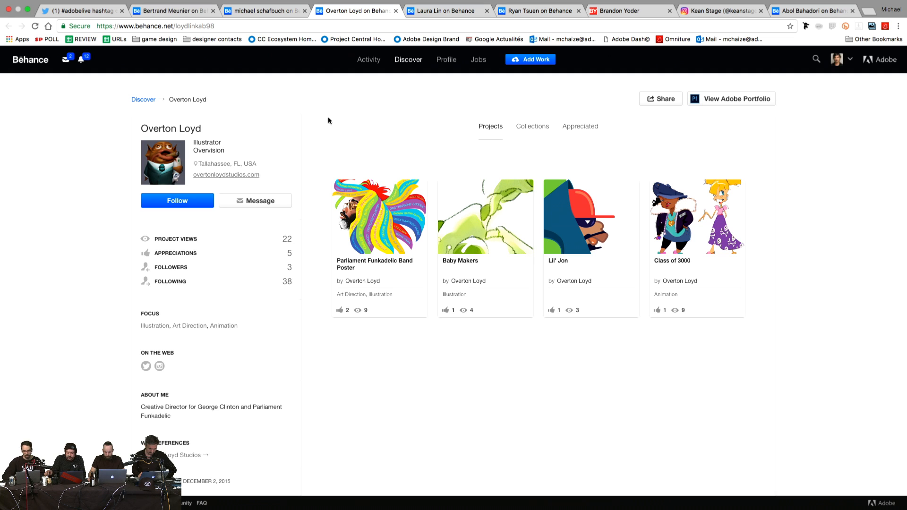
scroll(328, 117, "down", 2)
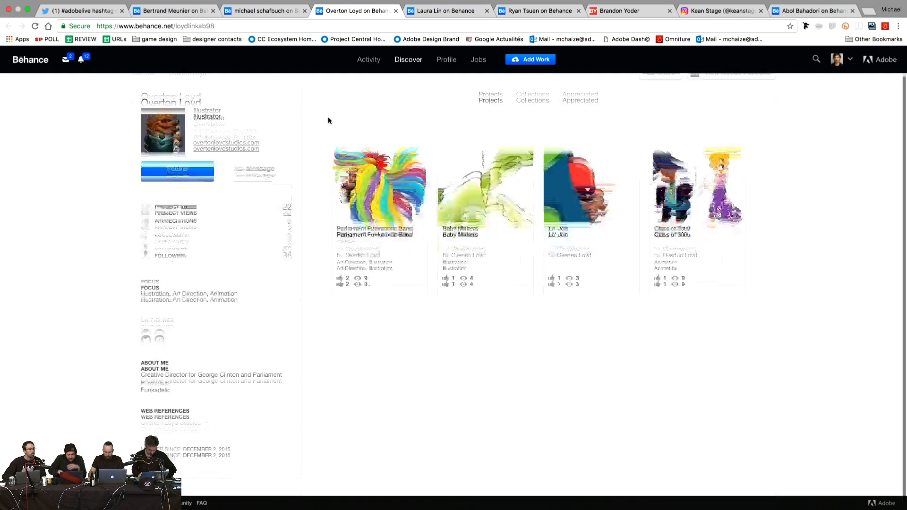
scroll(328, 117, "up", 1)
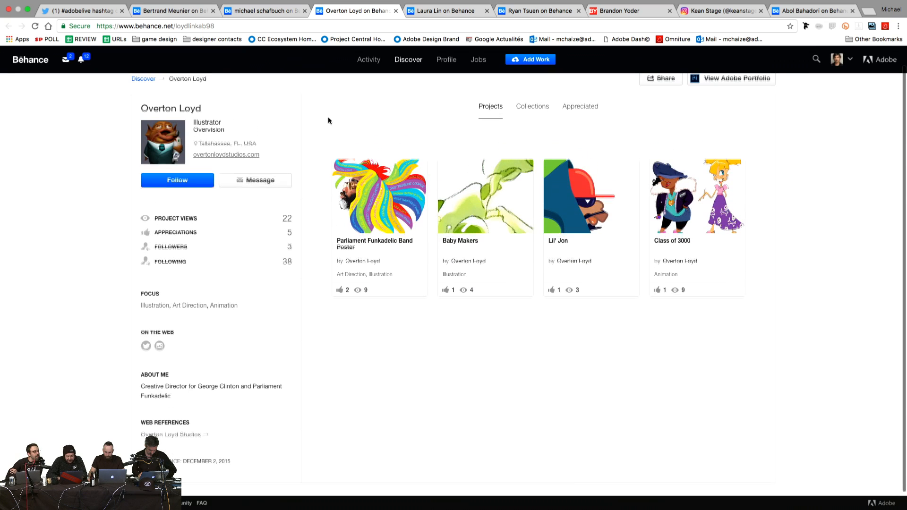
scroll(328, 118, "up", 1)
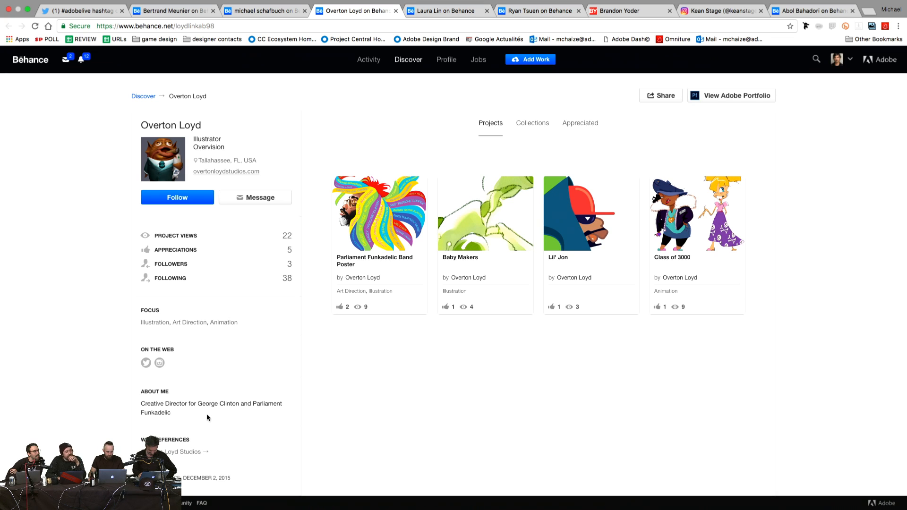
scroll(281, 411, "up", 1)
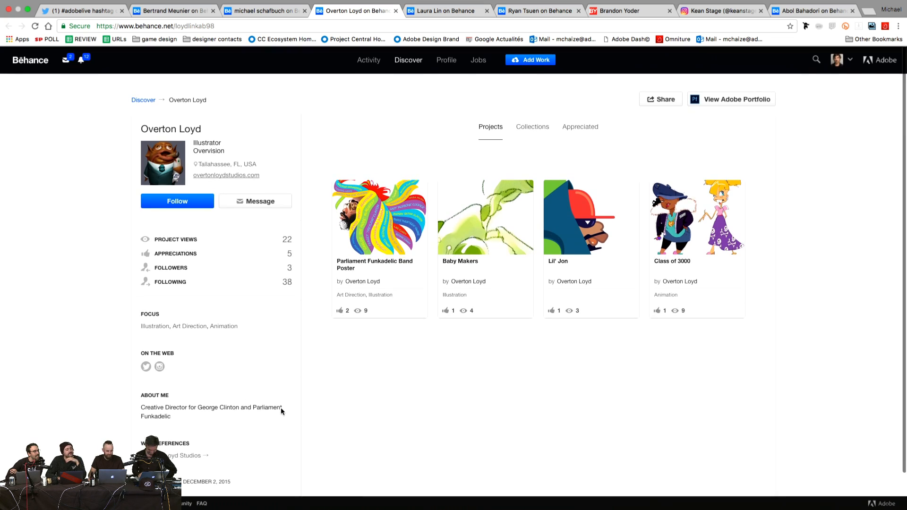
left_click(359, 235)
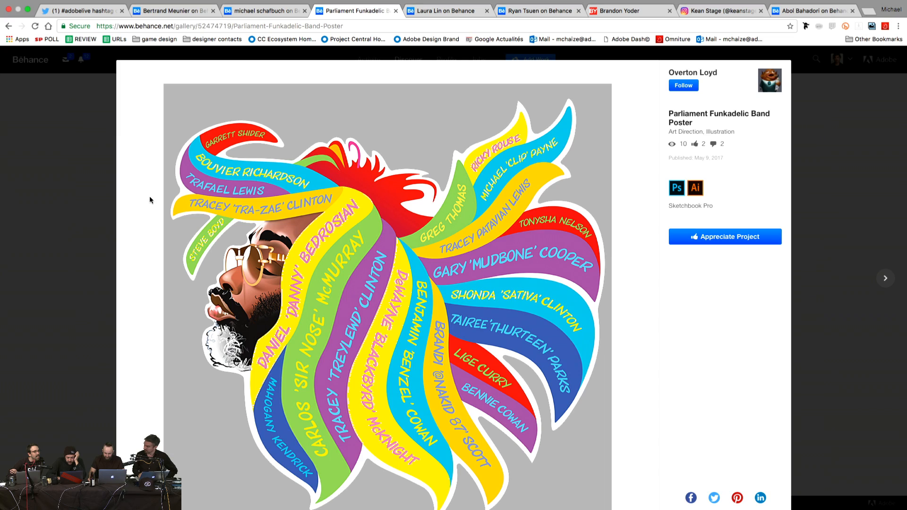
Step: Scroll through the Parliament Funkadelic poster's reference photo, sketches, custom alphabet and finished name-ribbon portrait
scroll(149, 195, "down", 1)
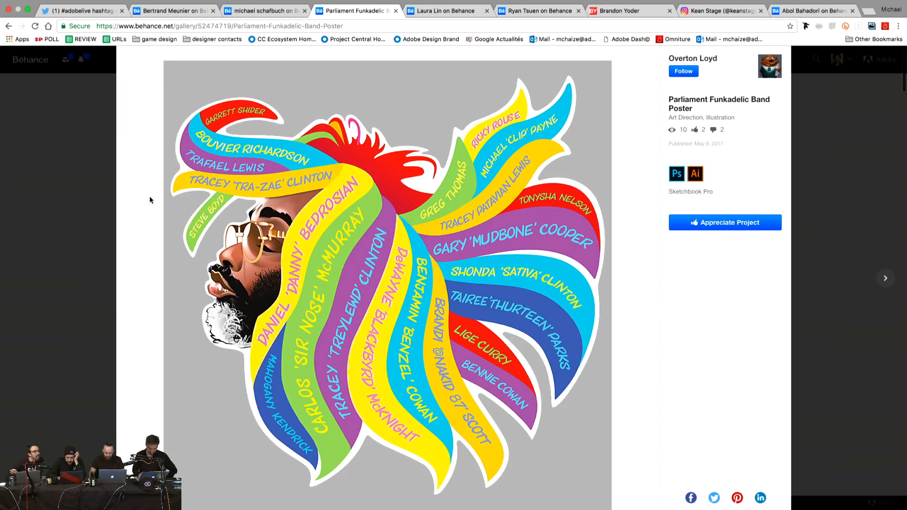
scroll(150, 200, "down", 6)
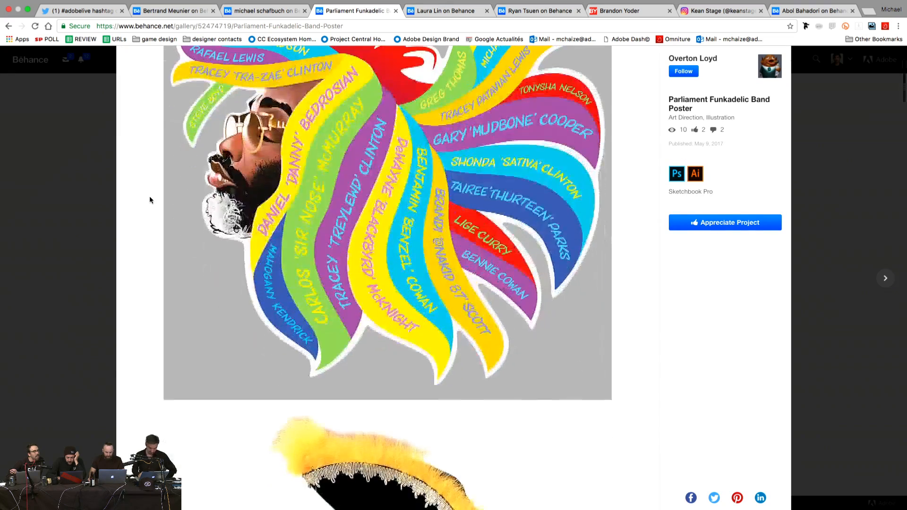
scroll(150, 200, "down", 6)
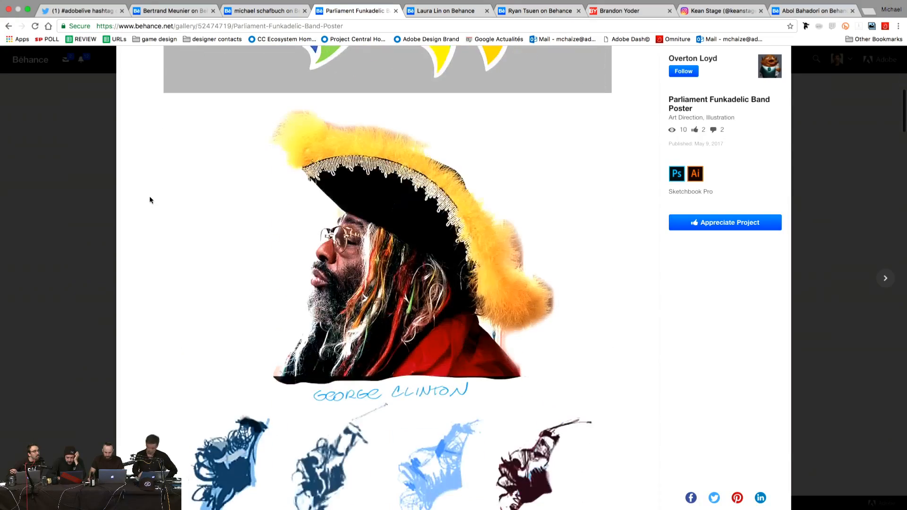
scroll(150, 200, "up", 2)
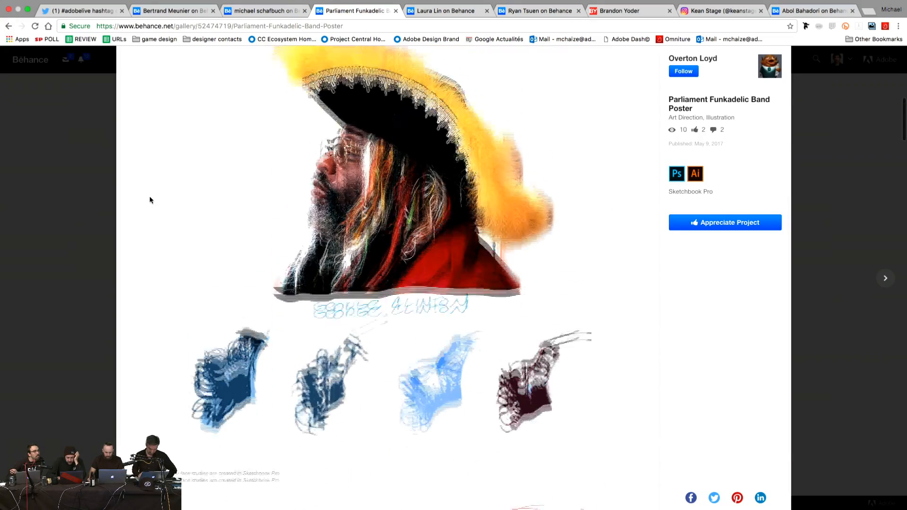
scroll(150, 200, "down", 2)
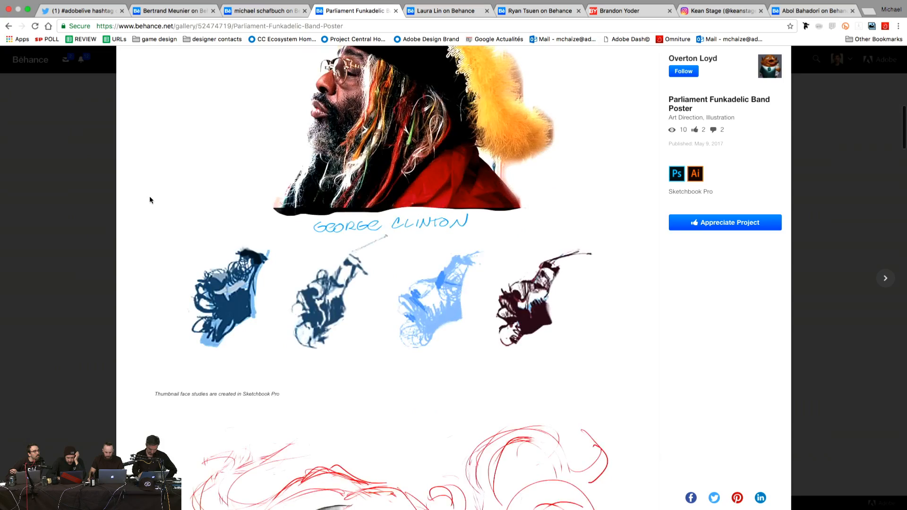
scroll(150, 200, "down", 7)
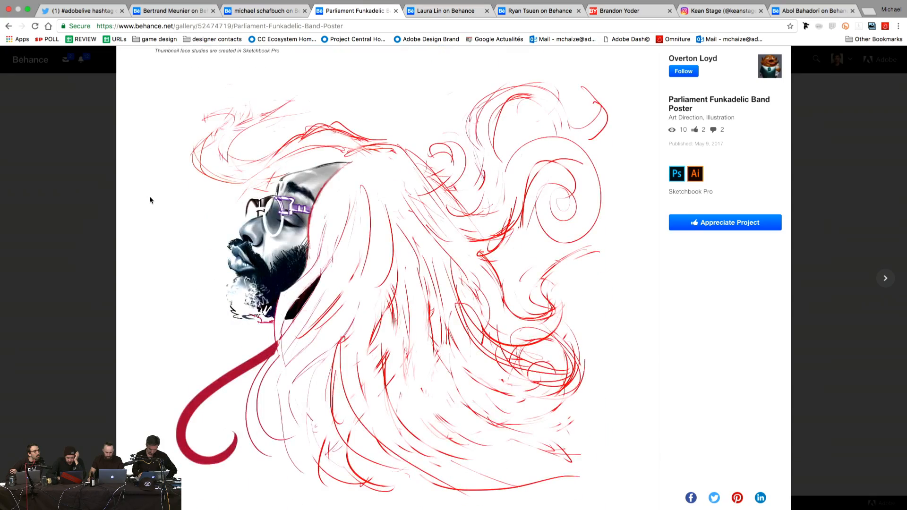
scroll(150, 200, "down", 5)
scroll(150, 200, "down", 13)
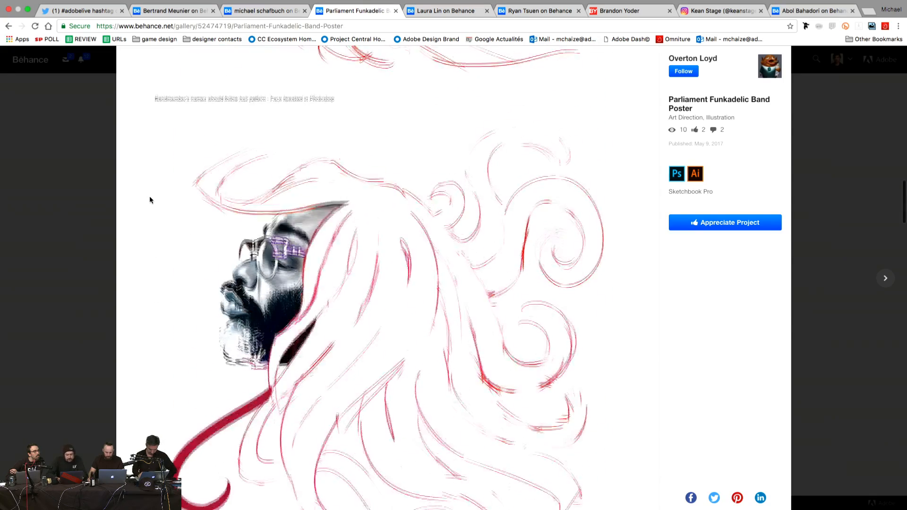
scroll(149, 200, "down", 2)
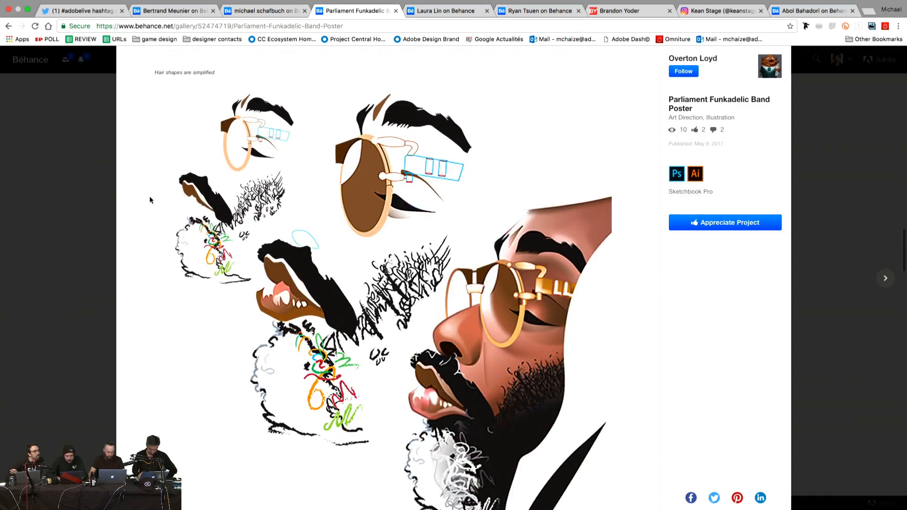
scroll(149, 199, "down", 2)
scroll(150, 200, "up", 1)
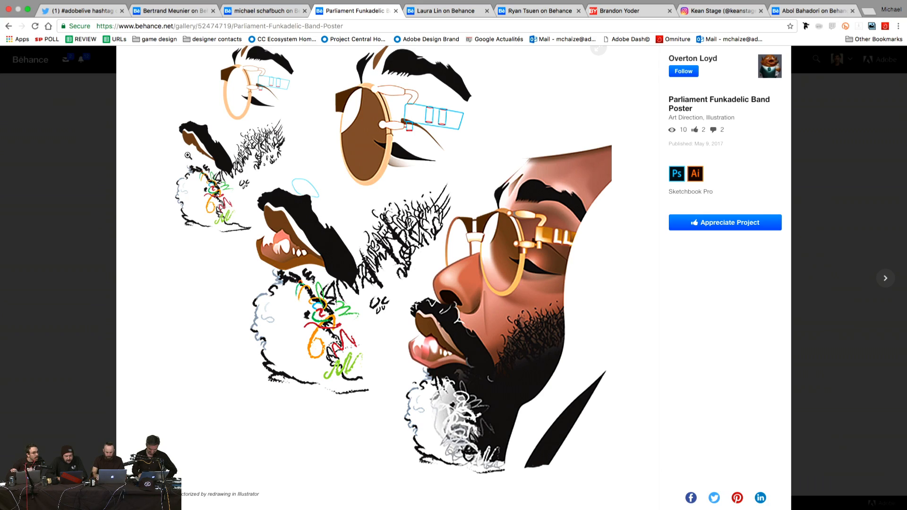
scroll(189, 264, "down", 10)
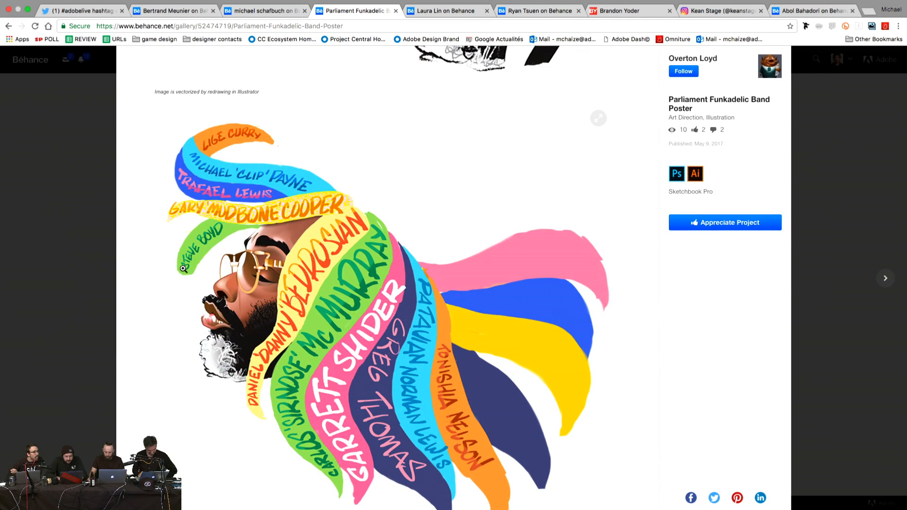
scroll(182, 268, "down", 3)
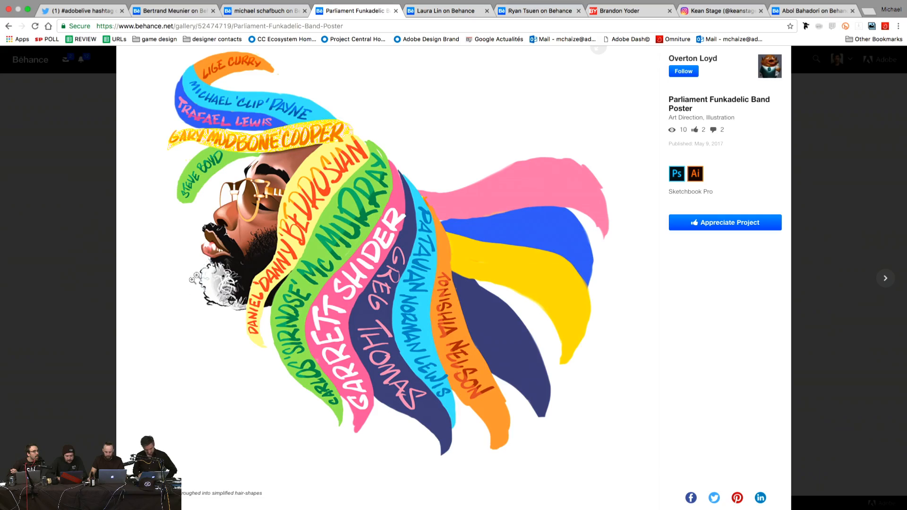
scroll(160, 298, "down", 10)
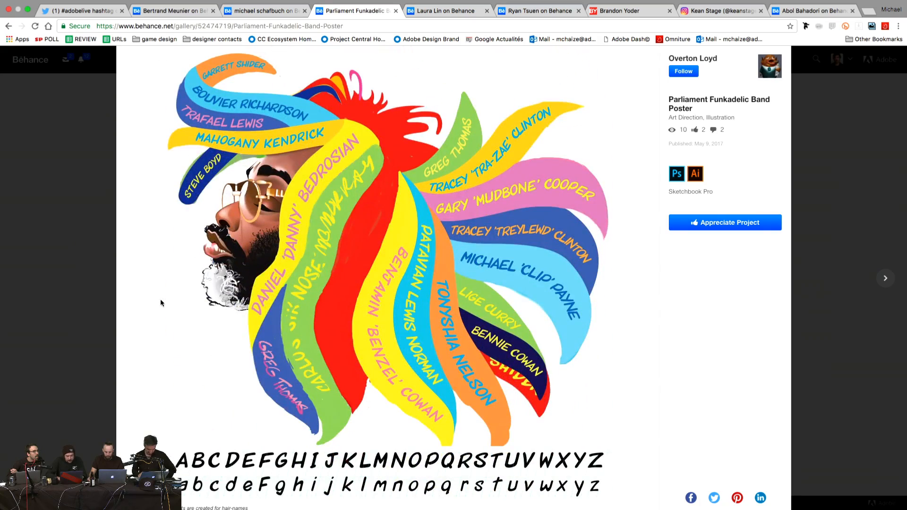
scroll(161, 300, "down", 3)
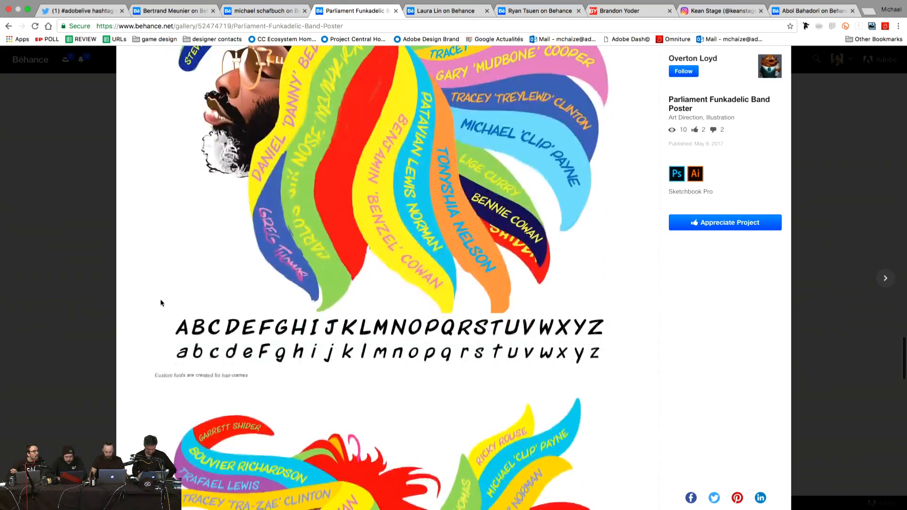
scroll(160, 298, "up", 1)
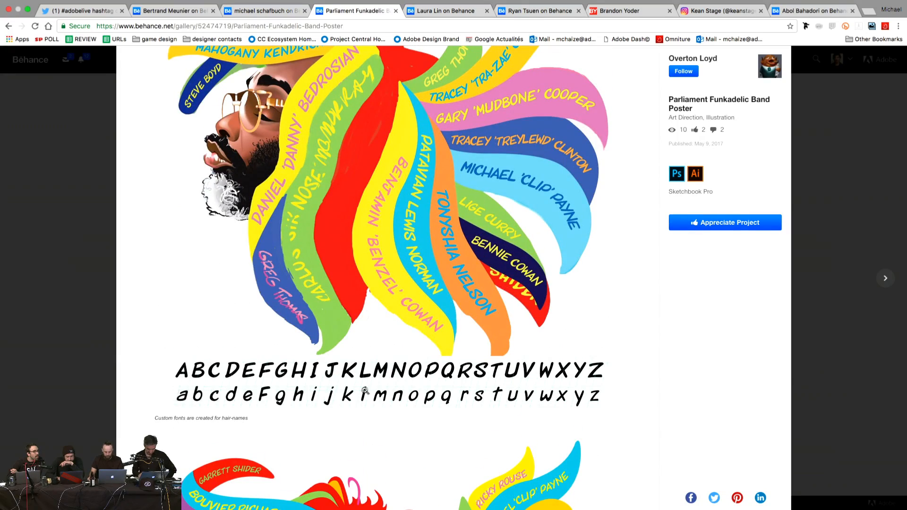
scroll(152, 249, "down", 7)
scroll(152, 249, "down", 4)
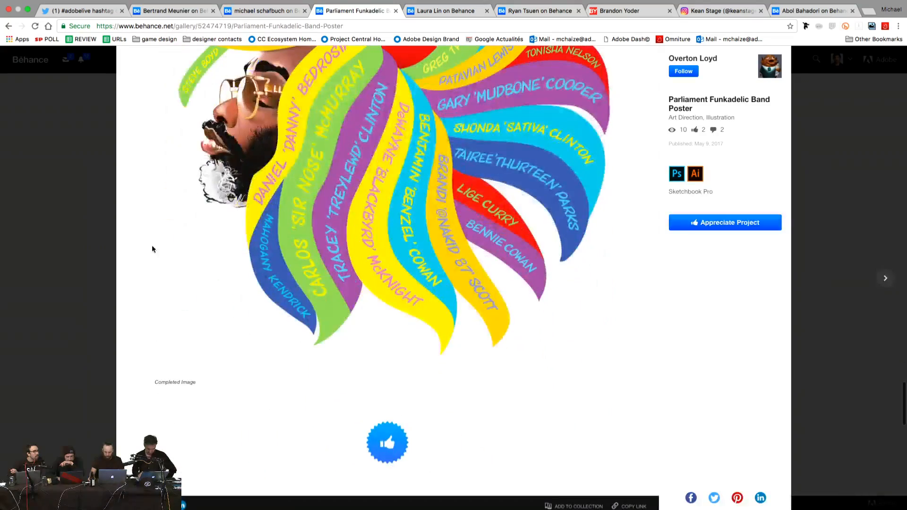
scroll(151, 249, "up", 2)
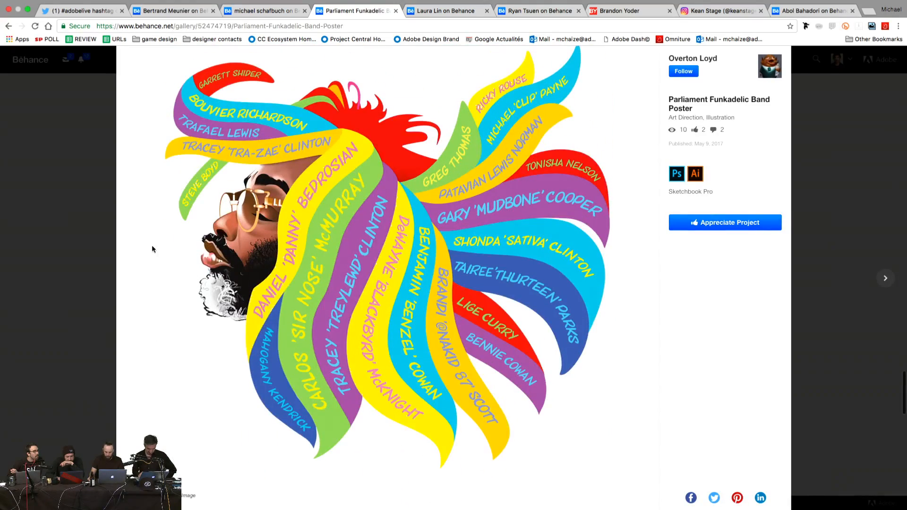
scroll(152, 248, "down", 15)
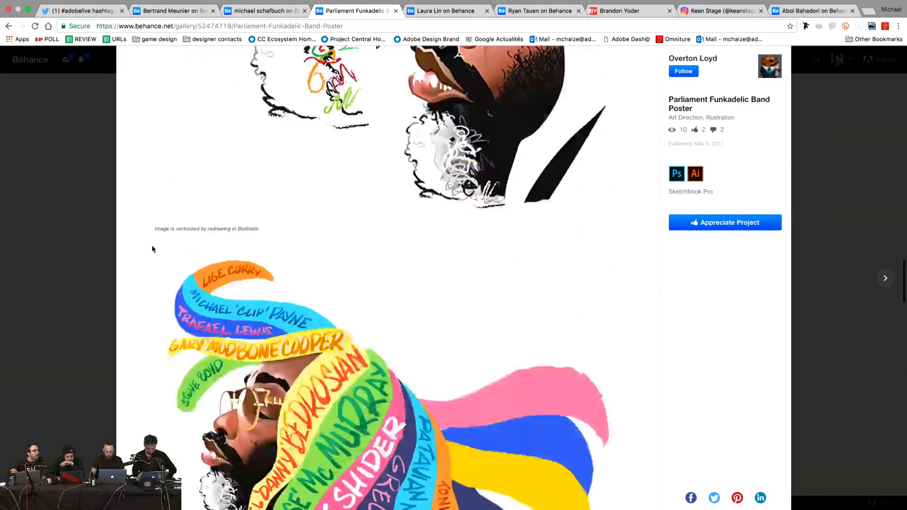
scroll(152, 249, "up", 5)
scroll(152, 249, "up", 2)
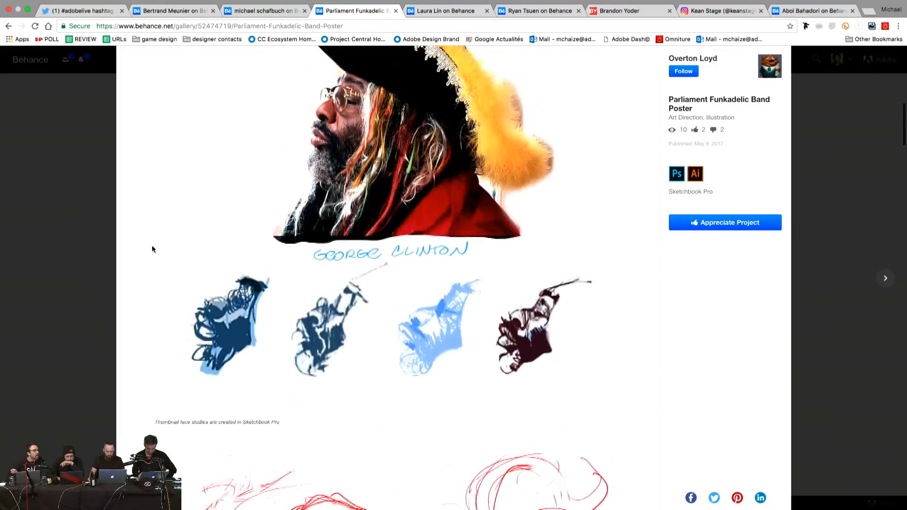
scroll(151, 249, "down", 10)
scroll(151, 249, "down", 10)
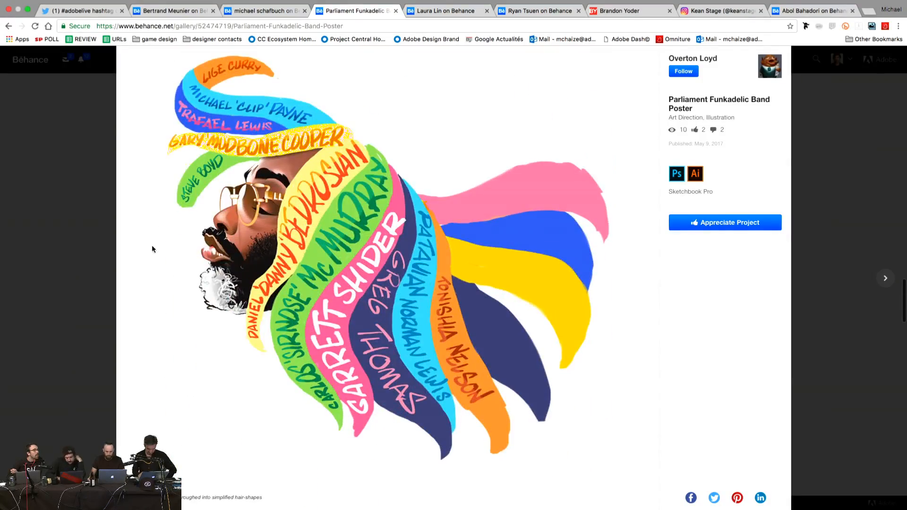
scroll(152, 245, "down", 6)
scroll(152, 247, "up", 6)
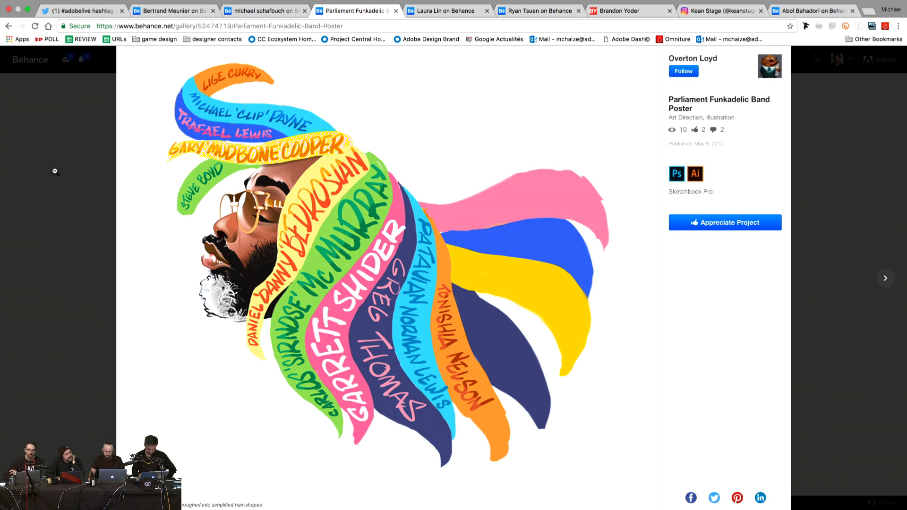
Step: Close the poster and go to the Vancouver designer's profile, browsing the grid led by ANDE Impact Annual Report
left_click(93, 252)
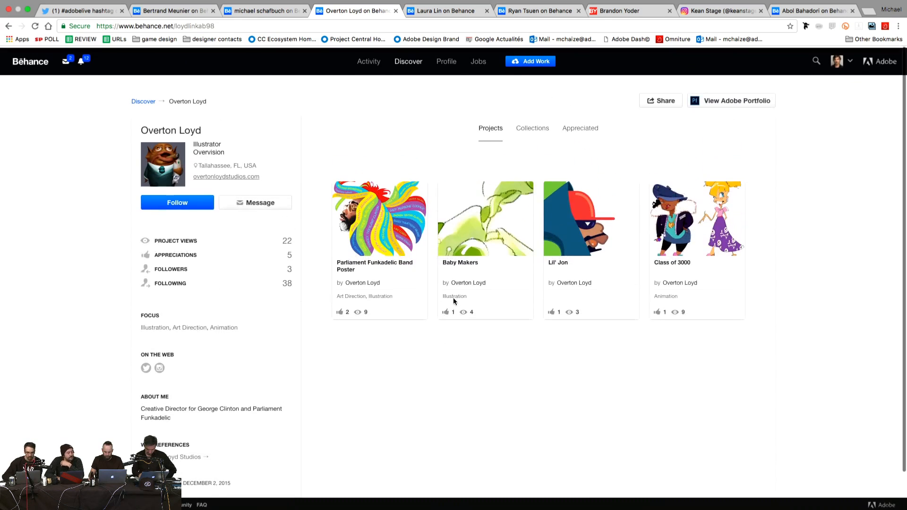
left_click(443, 9)
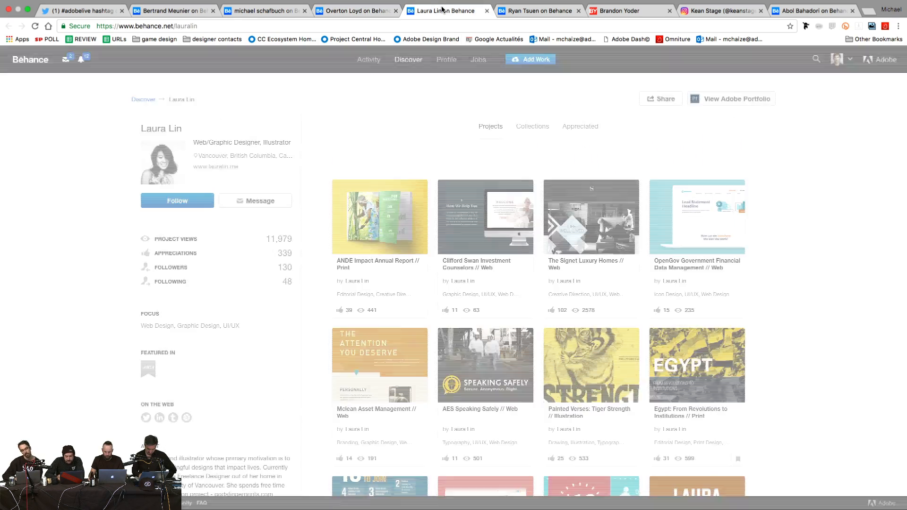
scroll(316, 170, "down", 5)
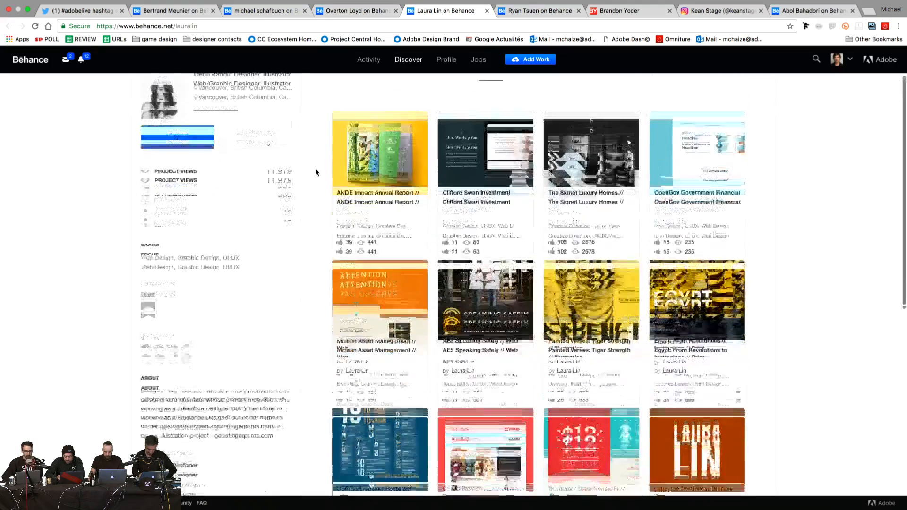
scroll(316, 172, "up", 5)
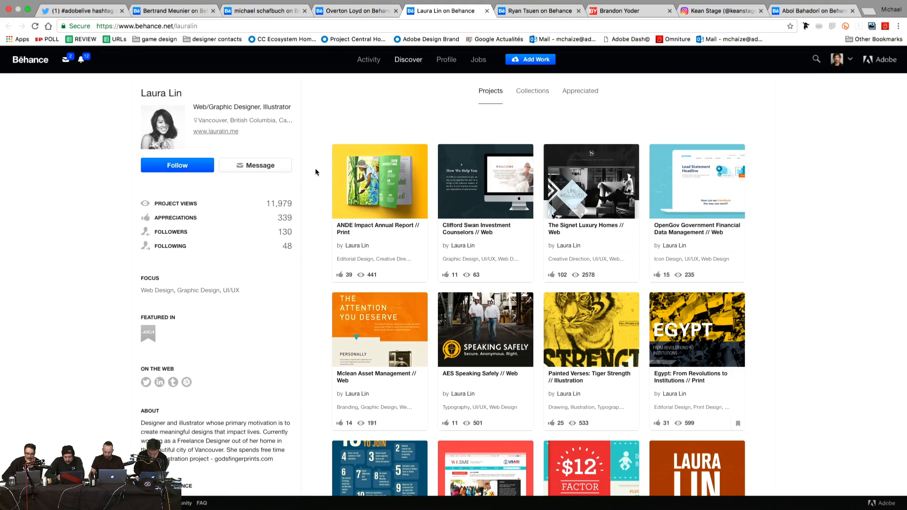
scroll(315, 172, "down", 2)
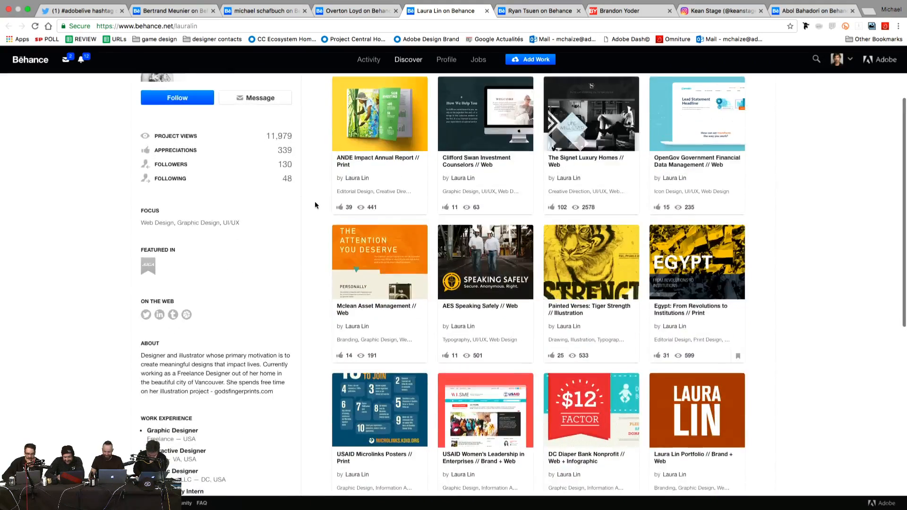
scroll(315, 204, "up", 2)
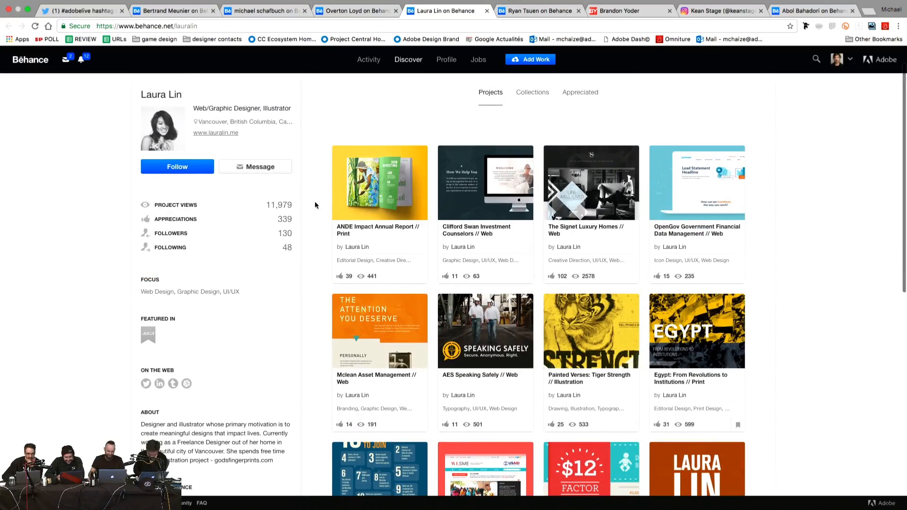
left_click(385, 191)
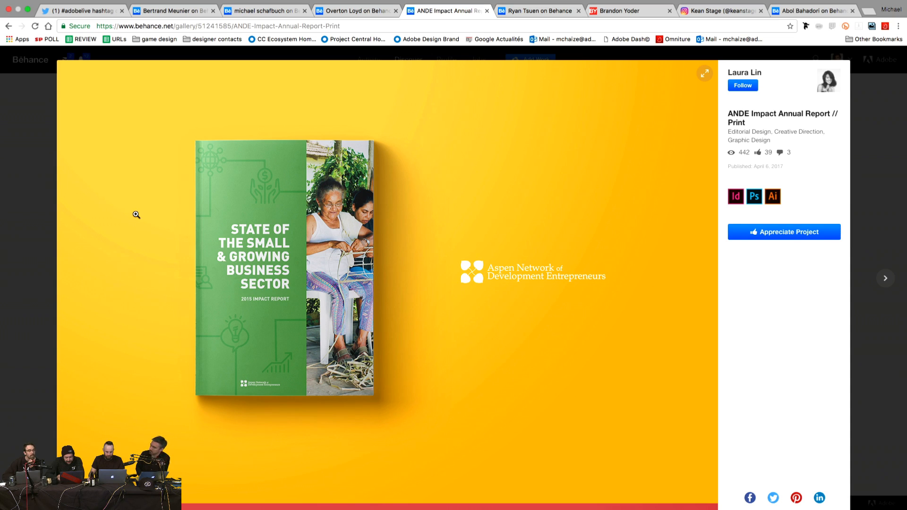
scroll(136, 215, "down", 7)
scroll(136, 215, "down", 10)
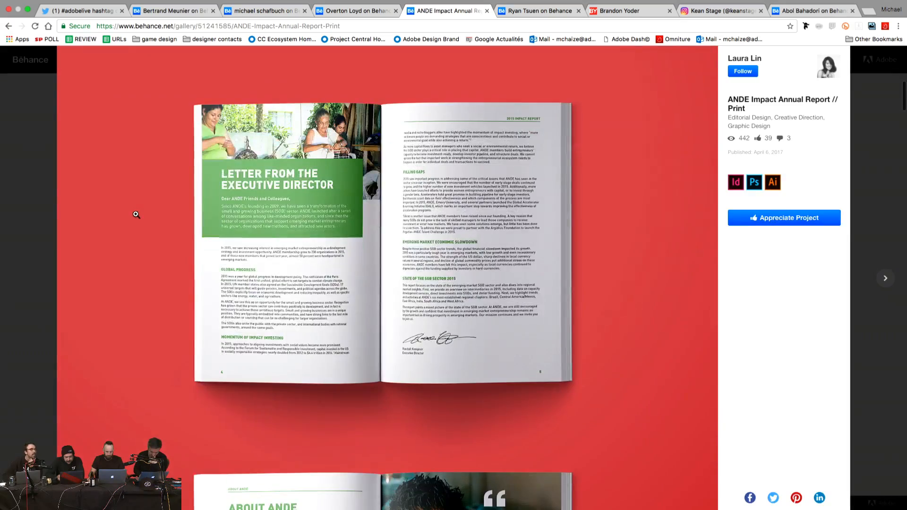
scroll(136, 215, "down", 4)
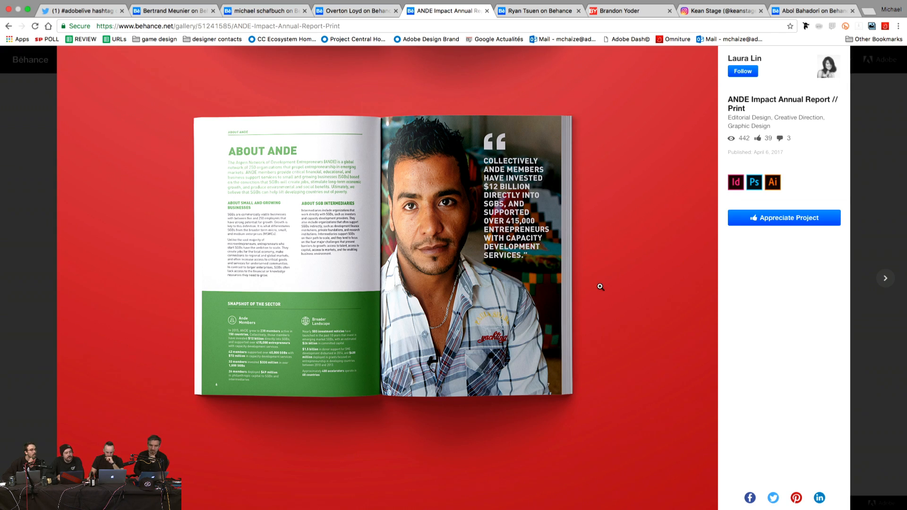
scroll(600, 287, "down", 1)
scroll(600, 287, "down", 10)
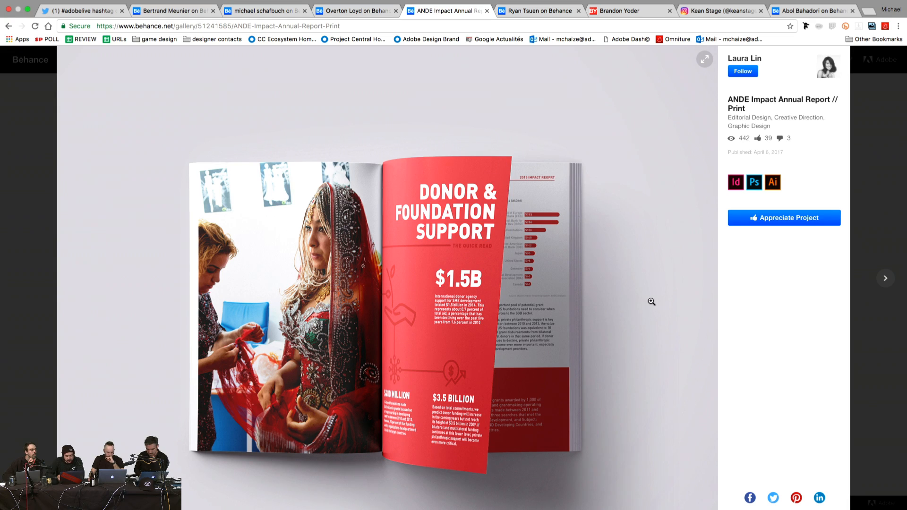
scroll(651, 301, "down", 3)
scroll(652, 302, "down", 5)
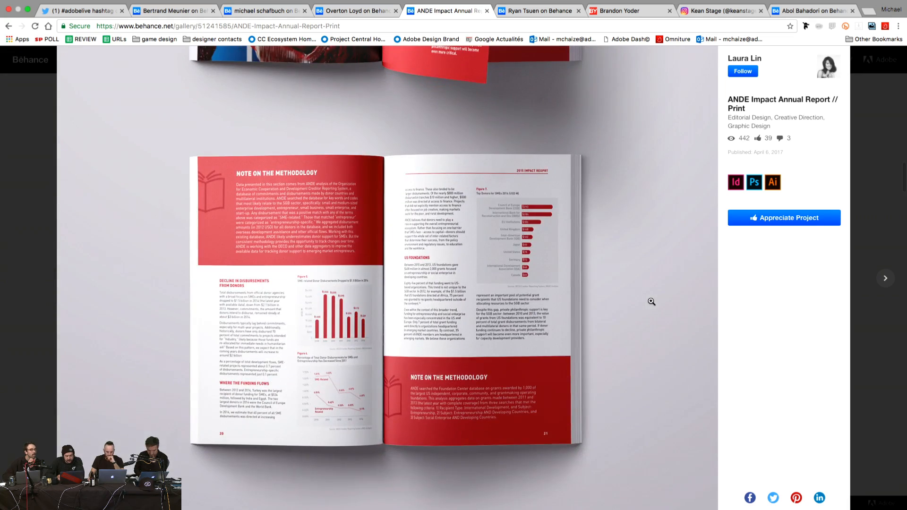
scroll(652, 301, "down", 10)
scroll(651, 302, "down", 3)
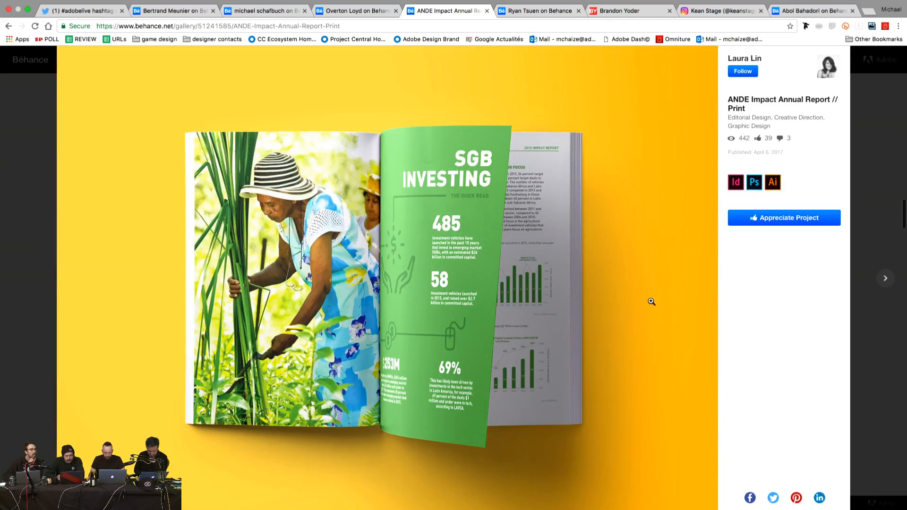
scroll(651, 302, "down", 8)
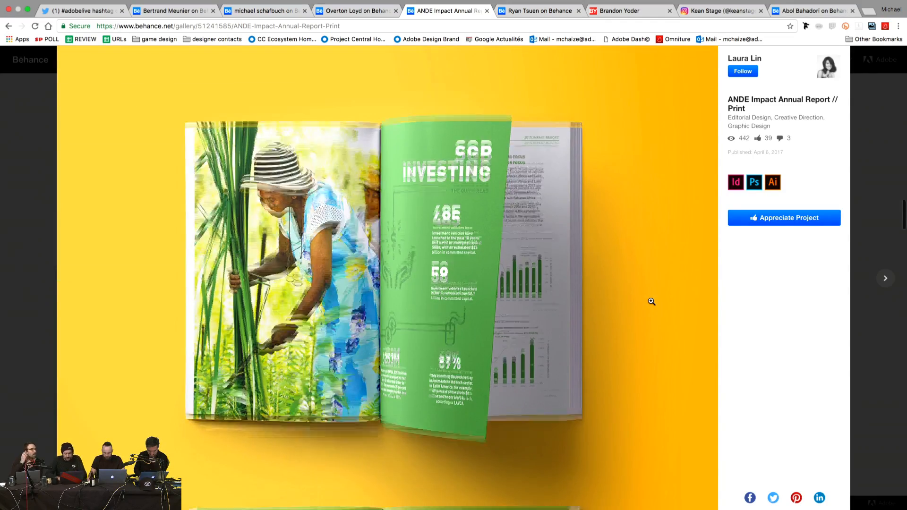
scroll(651, 301, "down", 10)
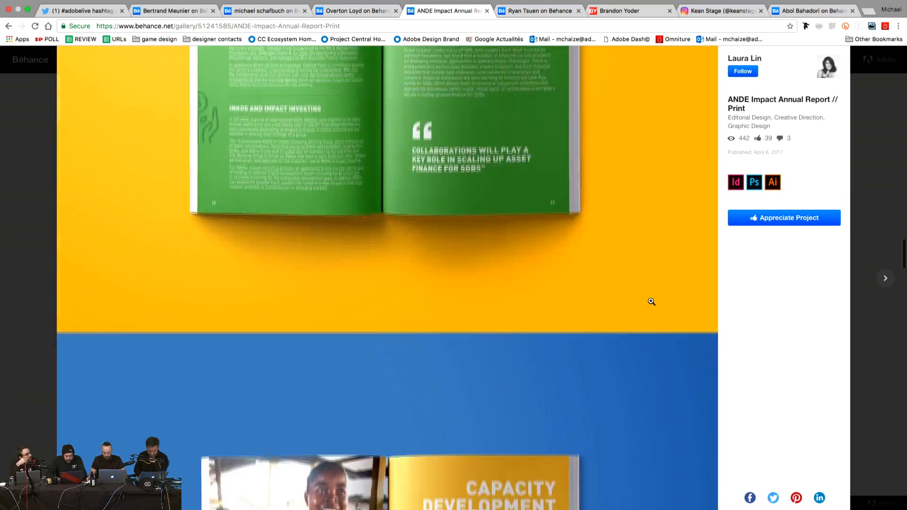
scroll(651, 302, "down", 10)
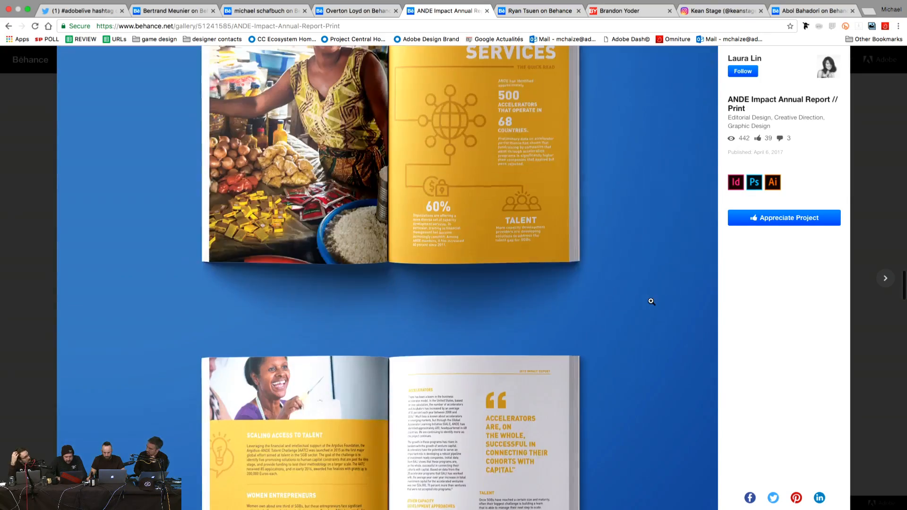
scroll(651, 302, "down", 20)
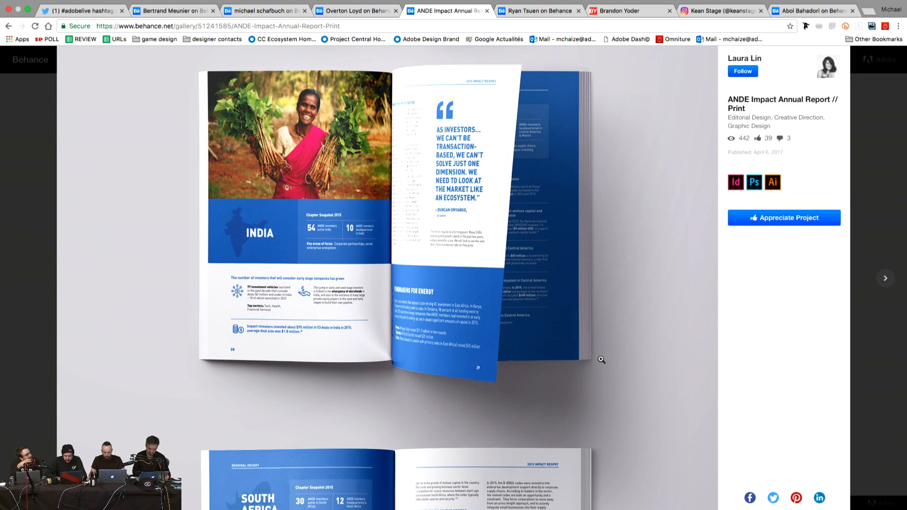
scroll(600, 361, "down", 9)
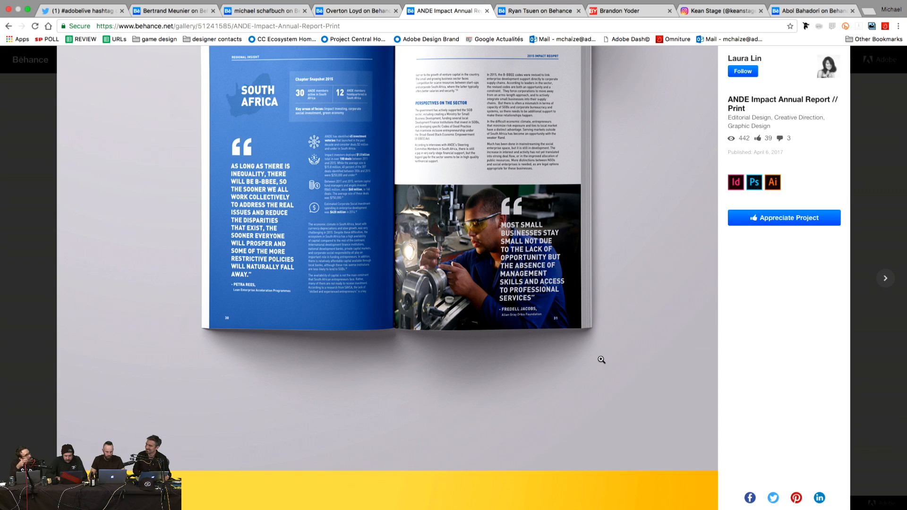
scroll(601, 360, "down", 12)
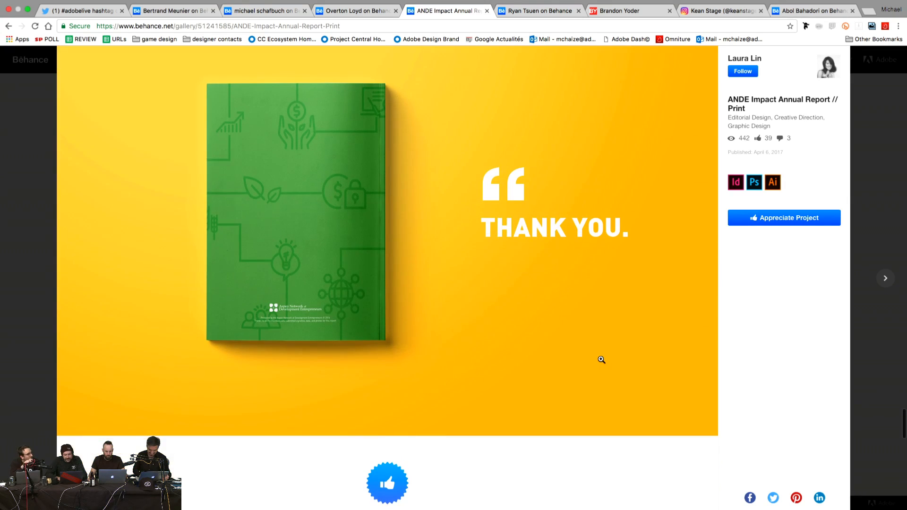
scroll(540, 237, "up", 12)
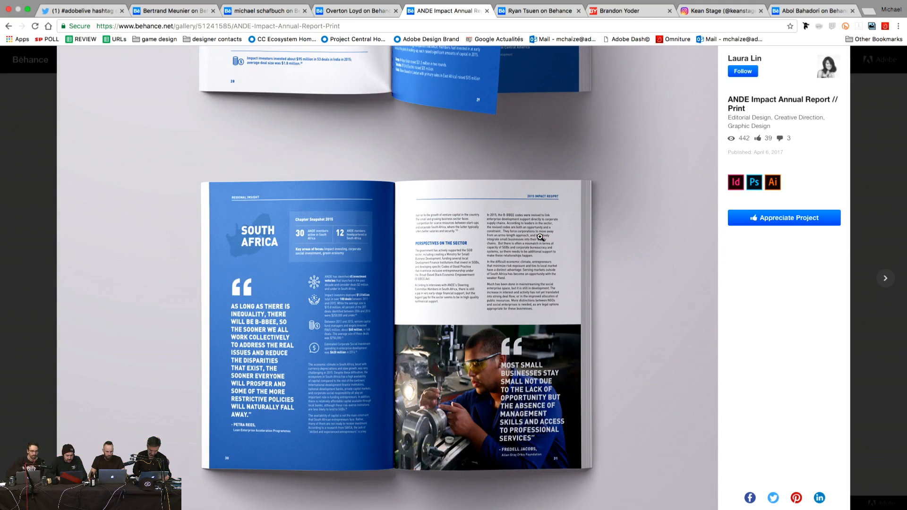
scroll(540, 236, "up", 10)
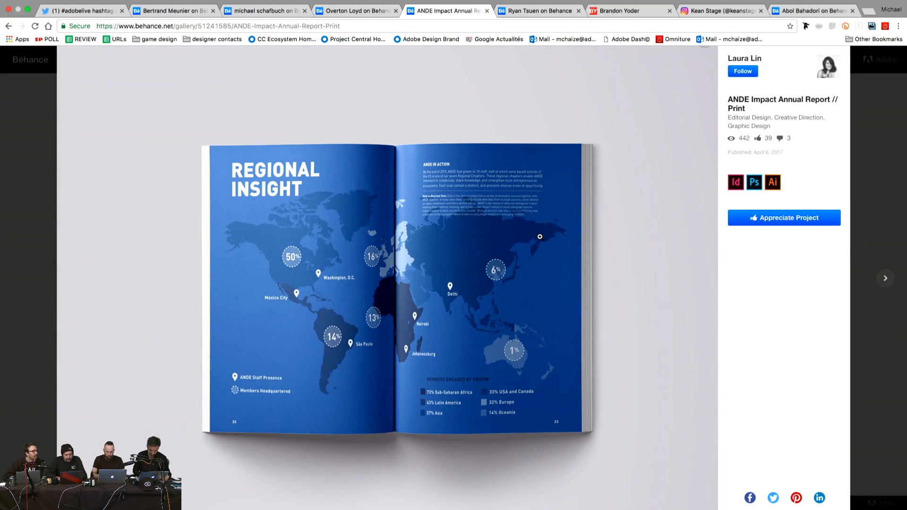
scroll(540, 237, "up", 10)
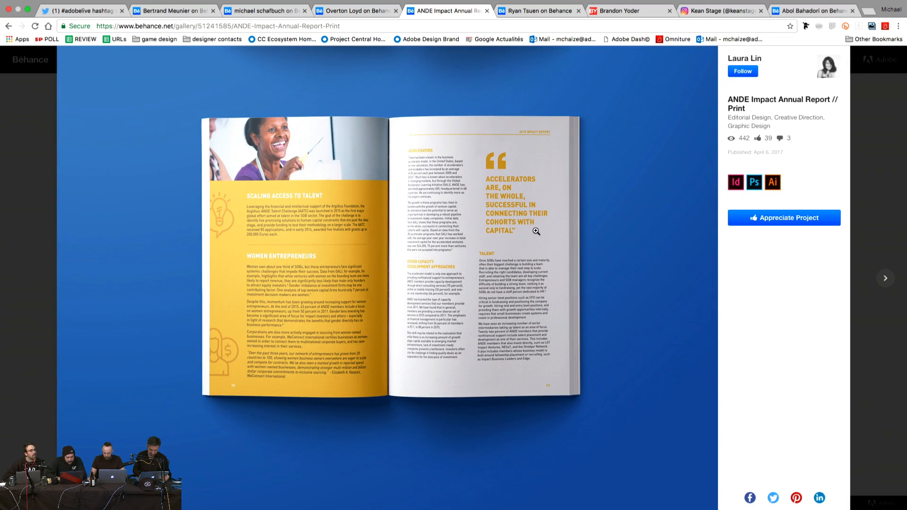
scroll(536, 231, "up", 15)
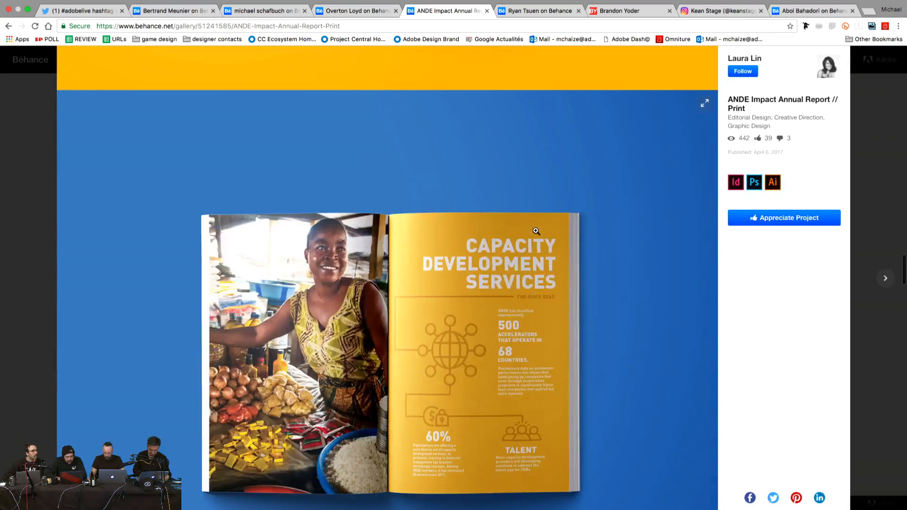
scroll(536, 231, "up", 5)
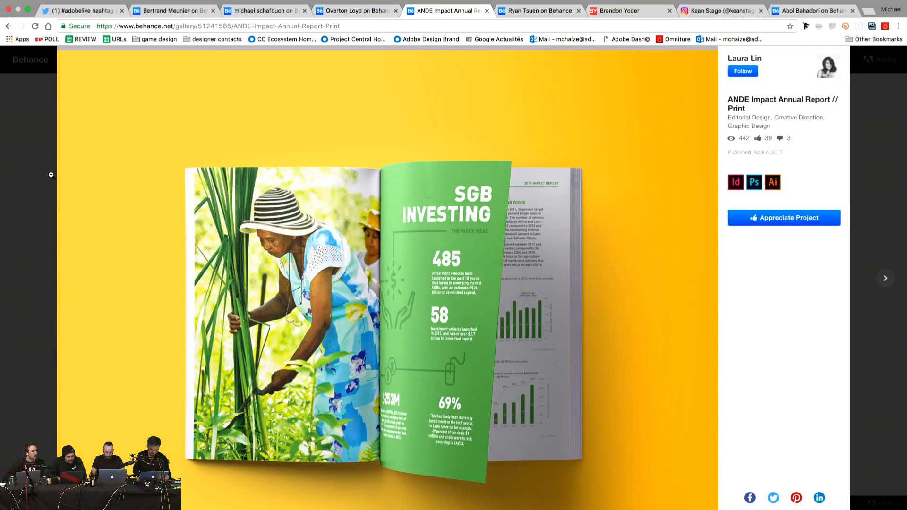
left_click(30, 174)
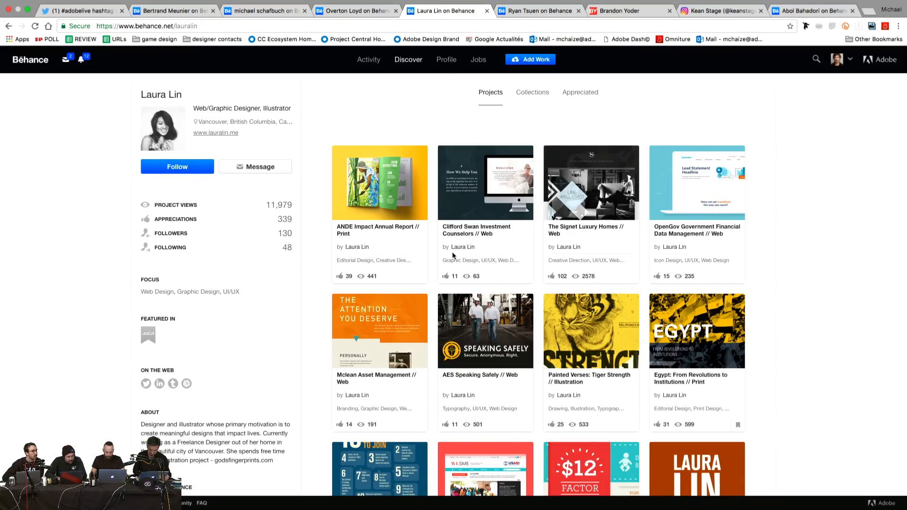
scroll(564, 279, "down", 3)
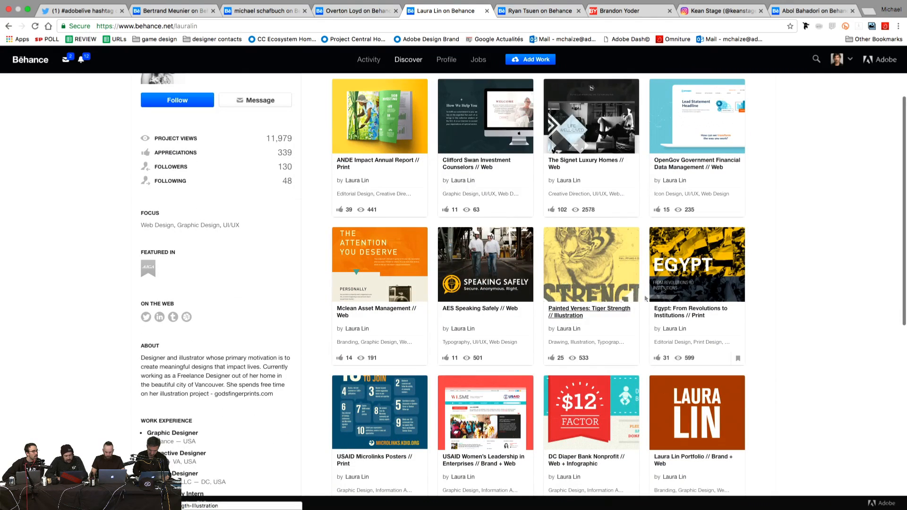
Step: View the Clifford Swan Investment Counselors // Web project, then close it and follow the designer
left_click(484, 123)
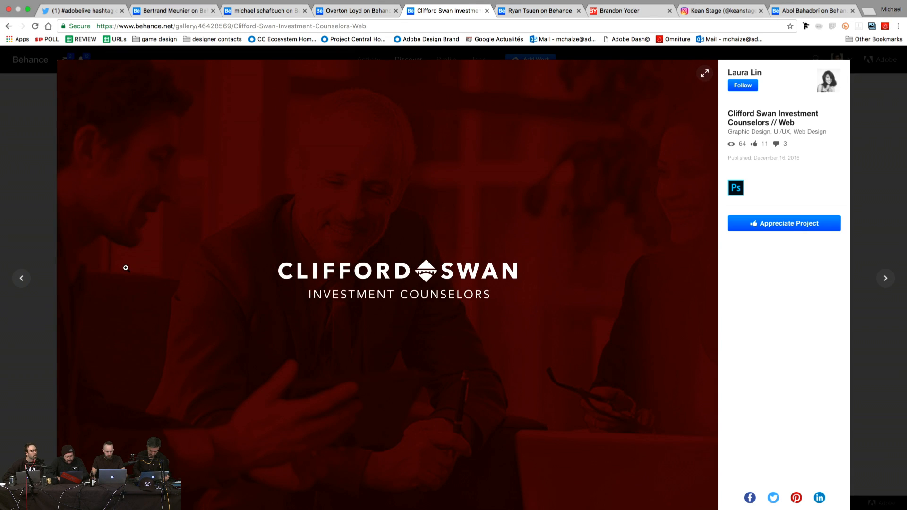
scroll(126, 268, "down", 10)
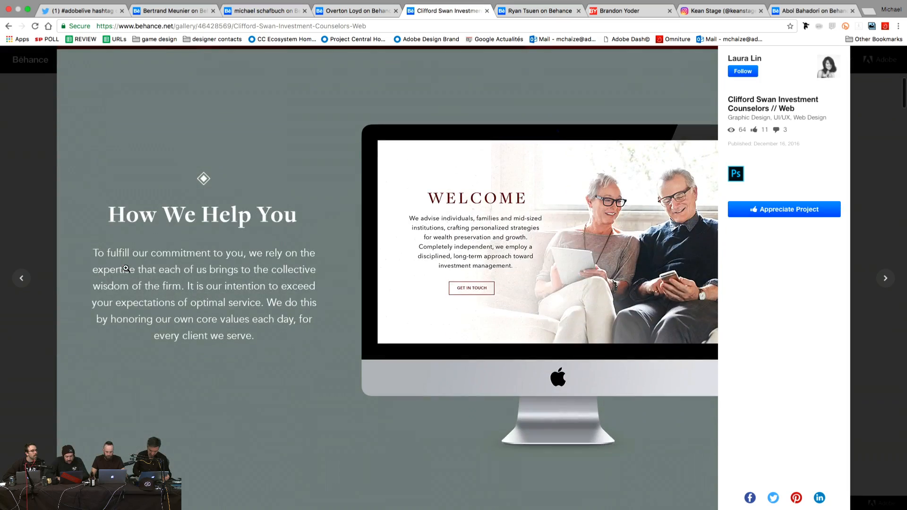
scroll(126, 268, "down", 10)
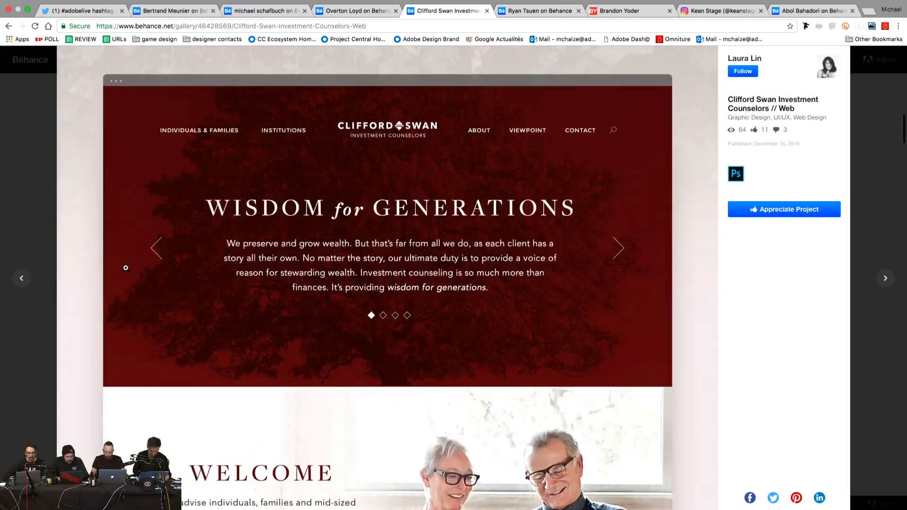
scroll(126, 268, "down", 10)
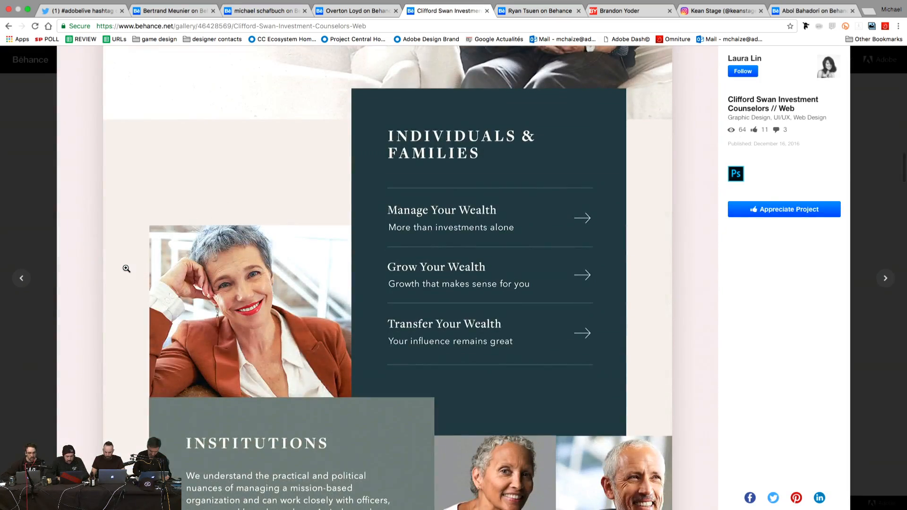
scroll(126, 268, "down", 5)
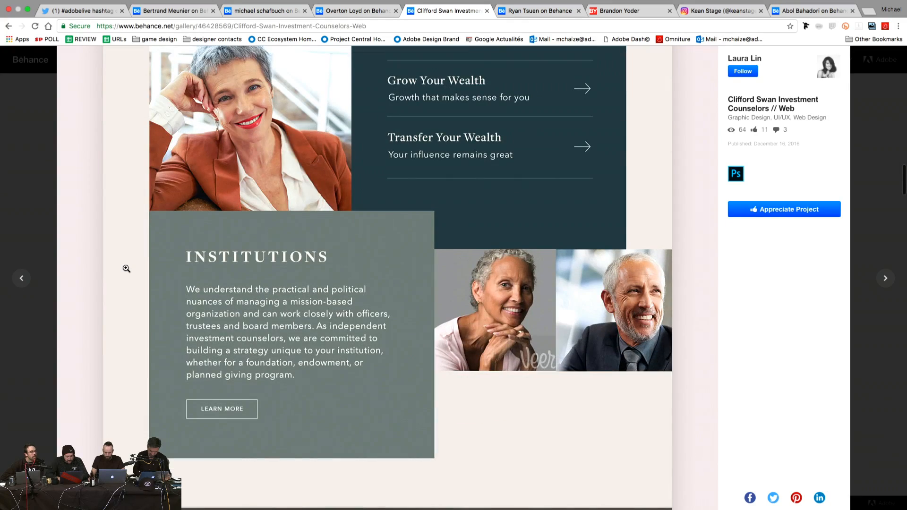
scroll(126, 268, "down", 10)
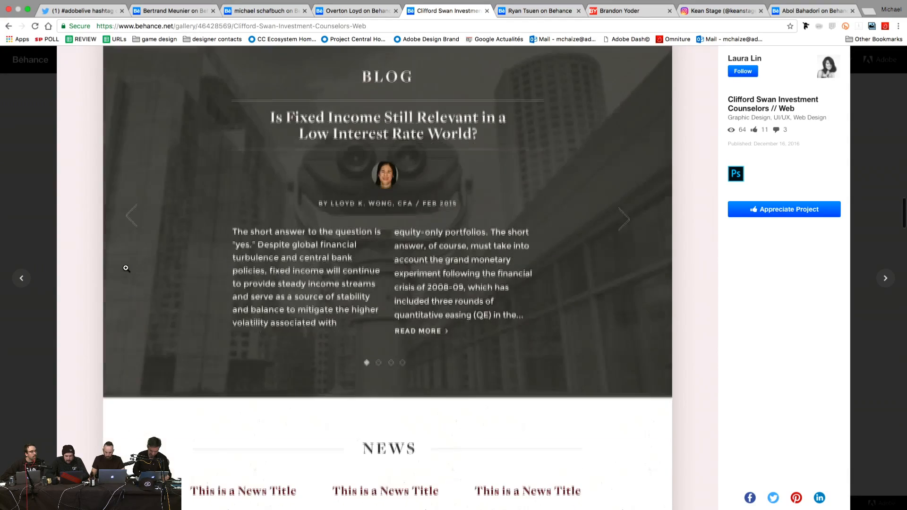
scroll(125, 268, "down", 15)
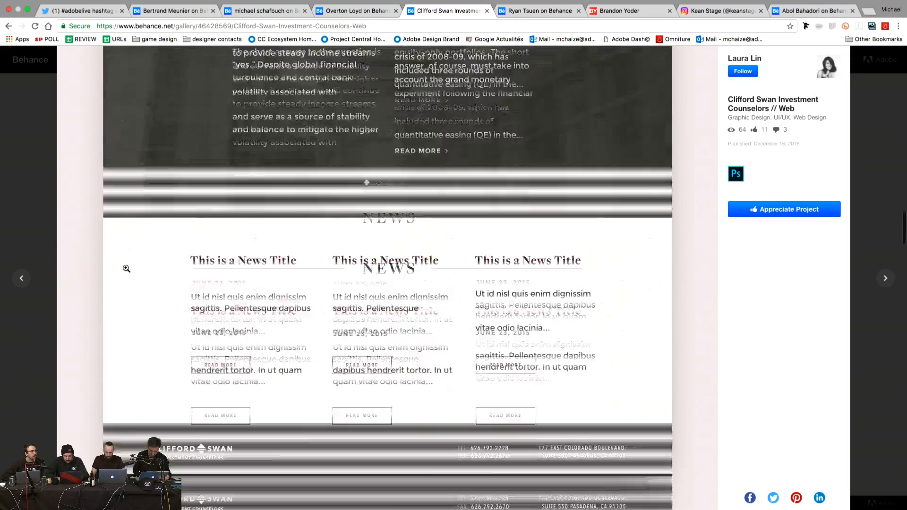
scroll(125, 267, "down", 4)
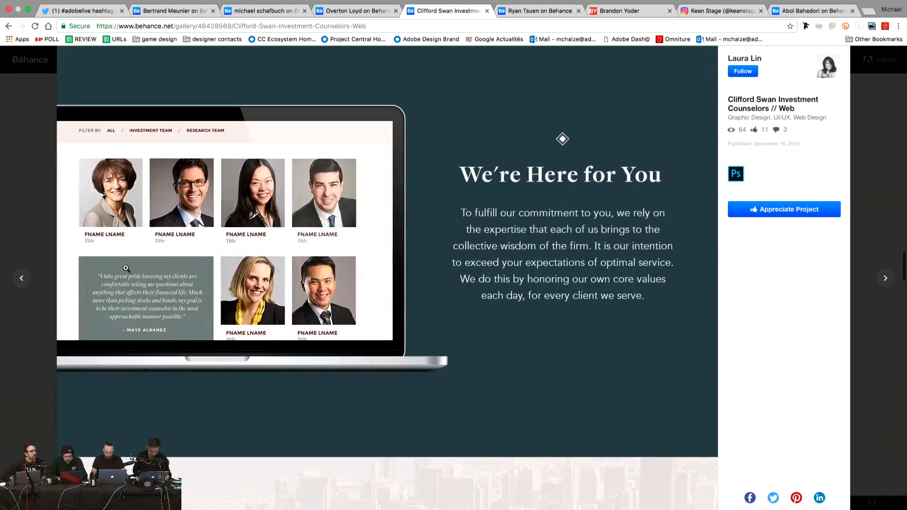
scroll(125, 268, "down", 8)
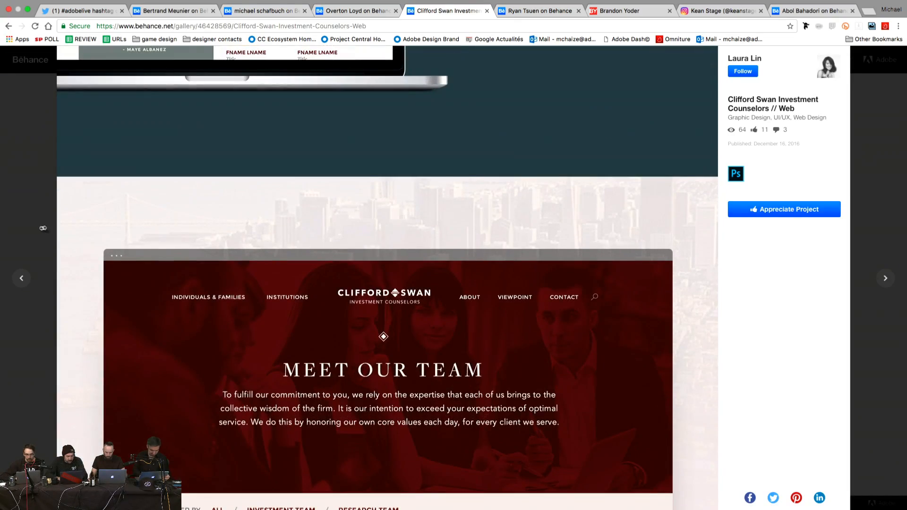
left_click(28, 228)
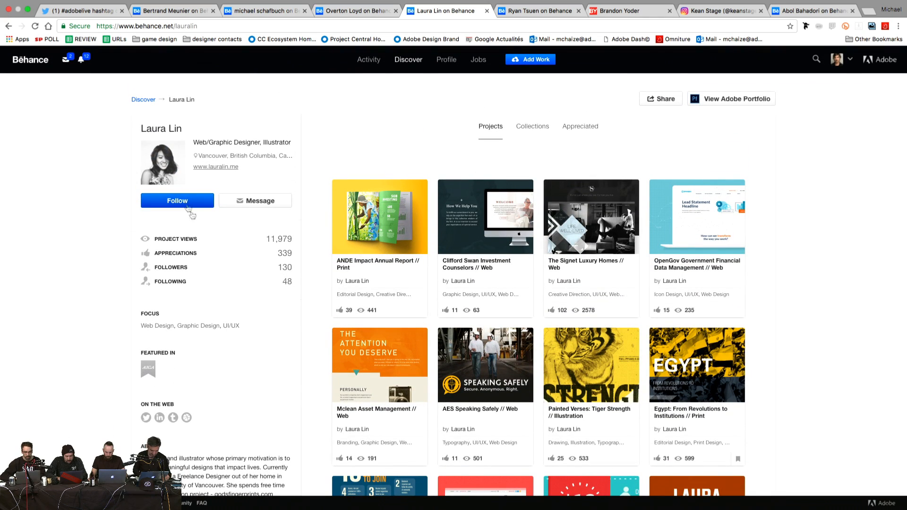
left_click(186, 204)
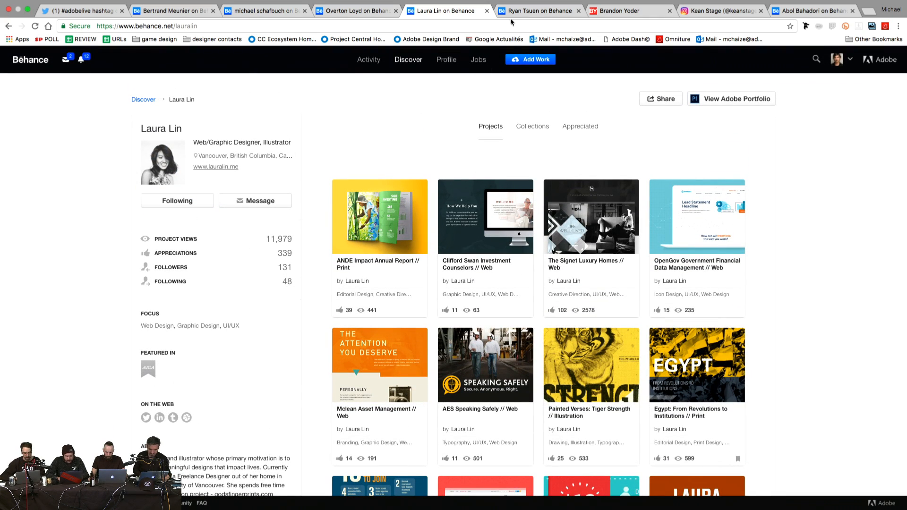
Step: Switch to the other designer's profile, browse their projects, and open Garden Lettering's vine-wrapped letter R
left_click(534, 13)
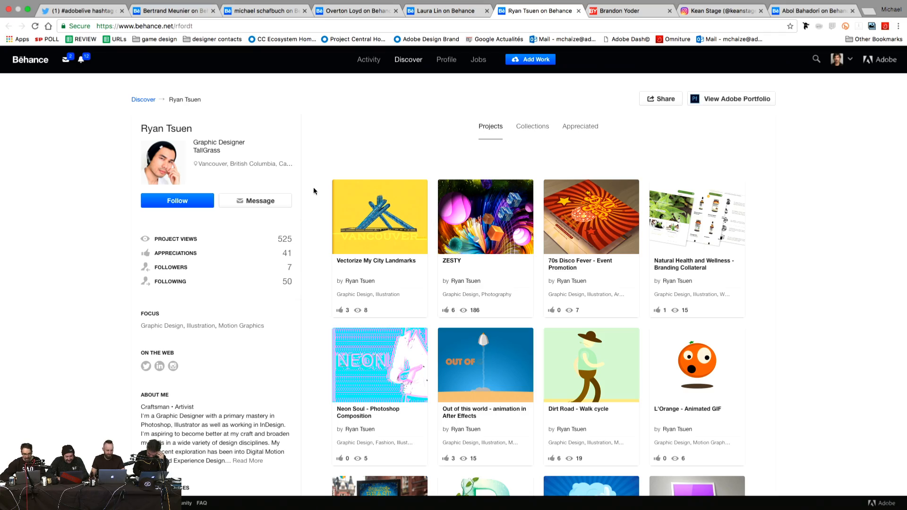
scroll(313, 190, "down", 6)
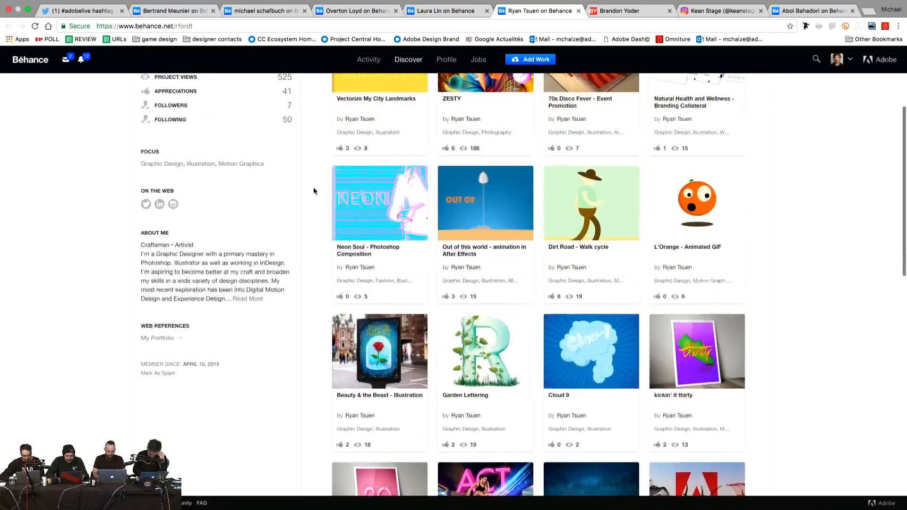
scroll(314, 191, "down", 5)
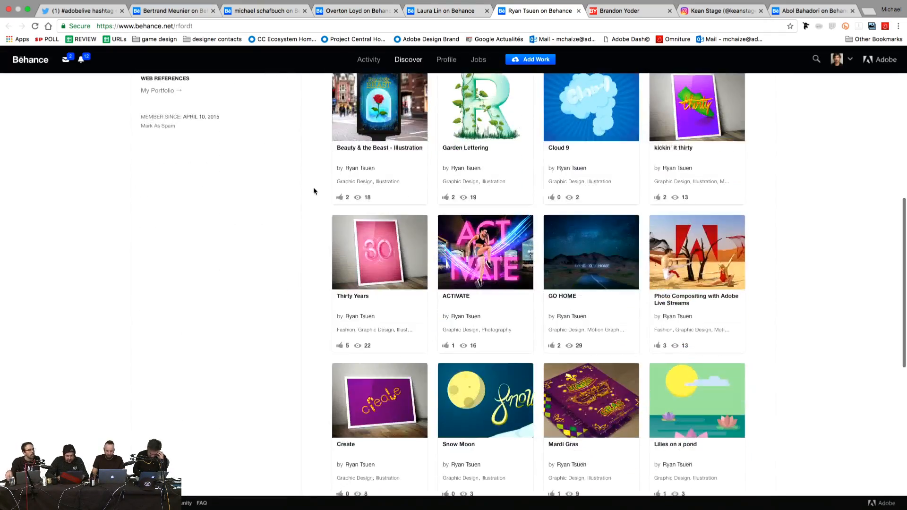
scroll(313, 191, "down", 3)
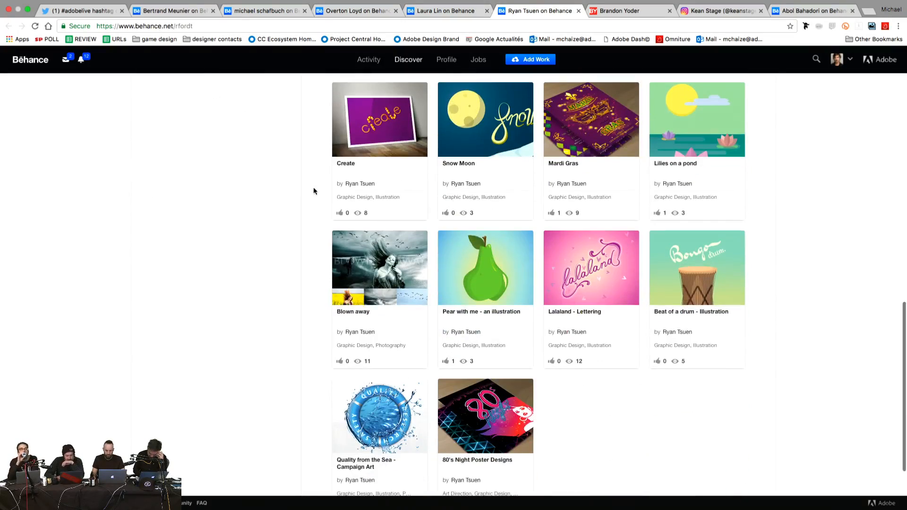
scroll(313, 191, "down", 2)
scroll(313, 191, "up", 6)
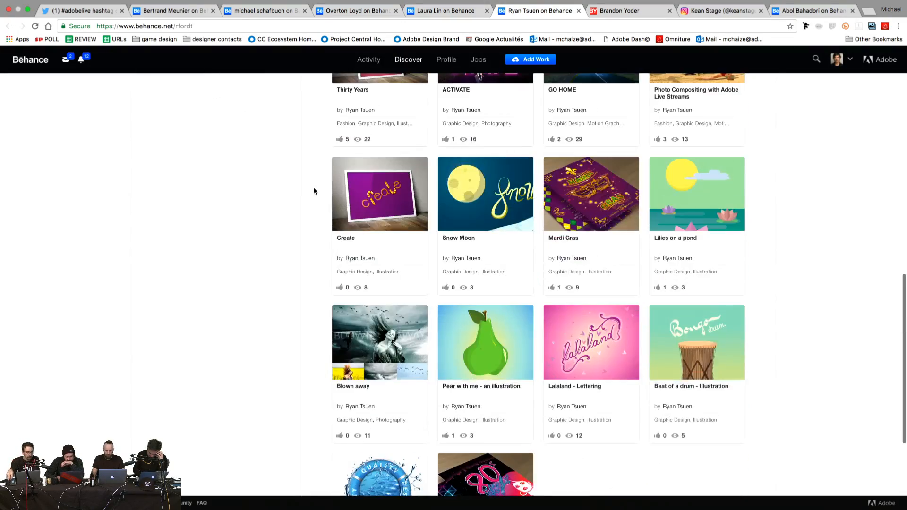
scroll(313, 191, "up", 4)
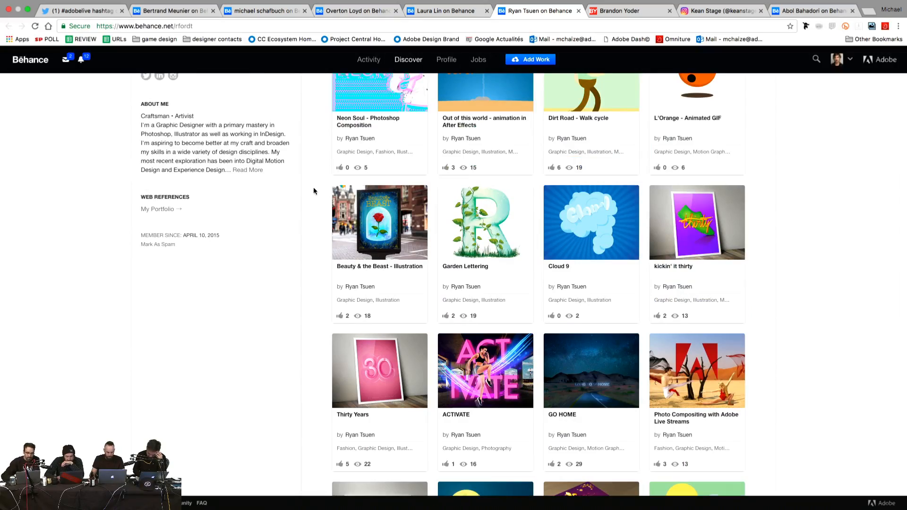
scroll(313, 190, "up", 1)
scroll(314, 190, "up", 5)
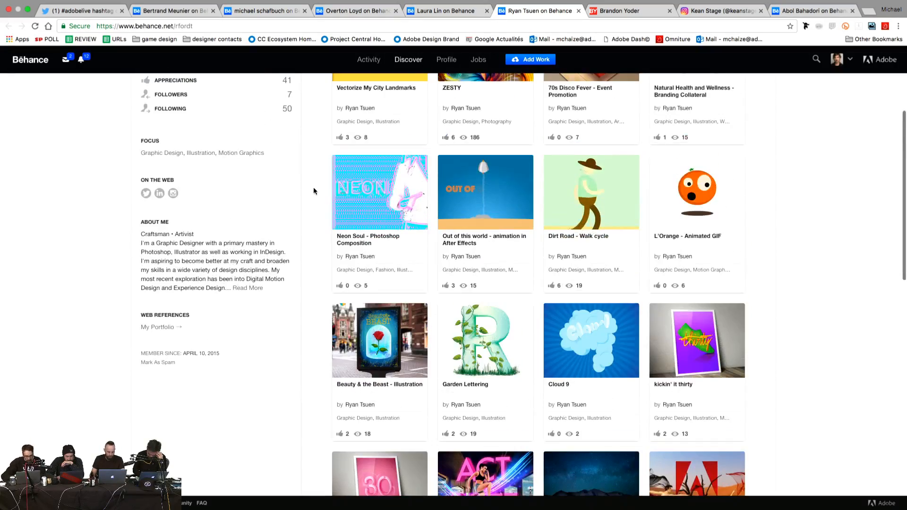
scroll(314, 191, "down", 4)
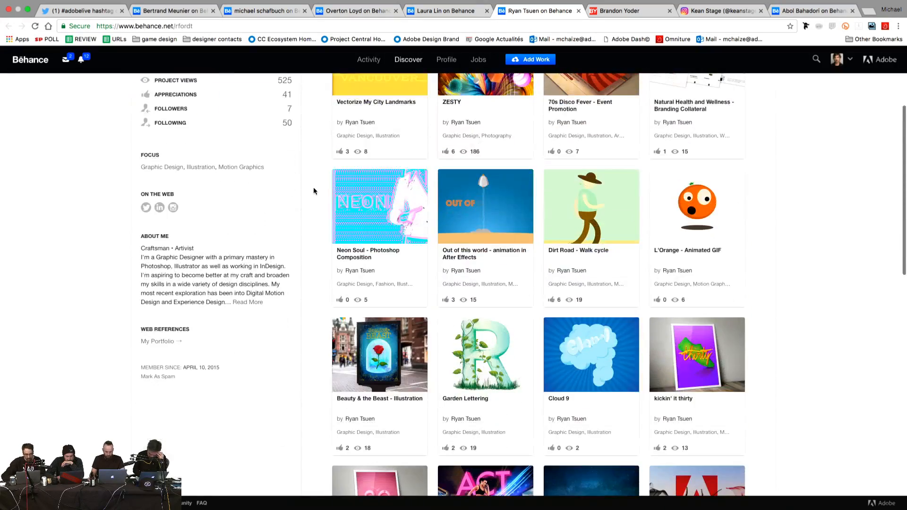
scroll(314, 191, "down", 3)
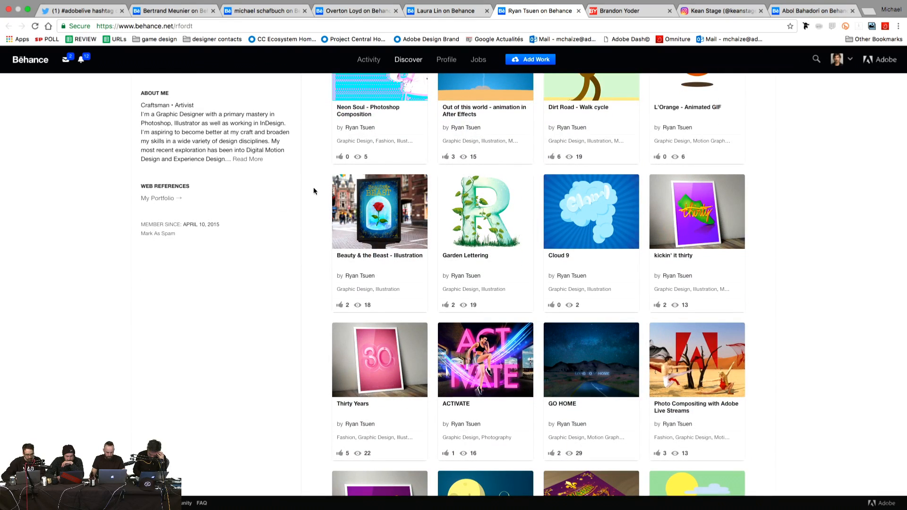
left_click(496, 218)
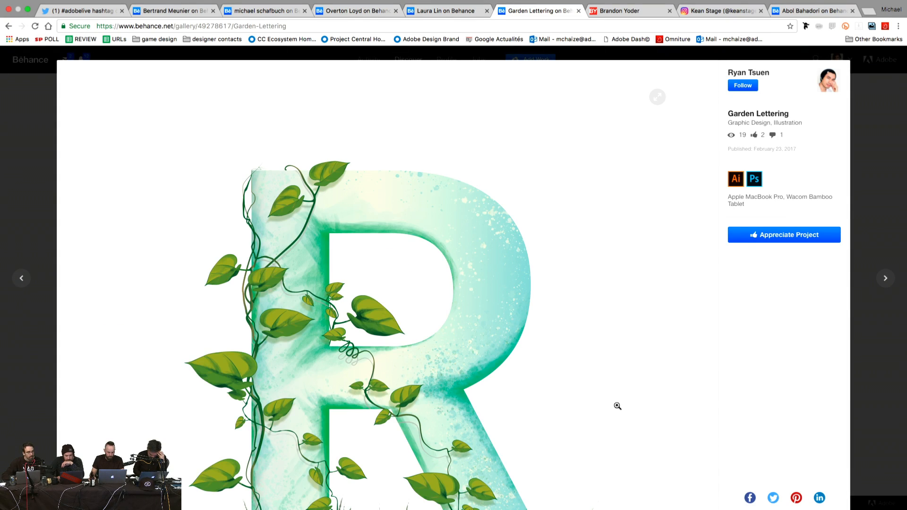
scroll(651, 289, "down", 10)
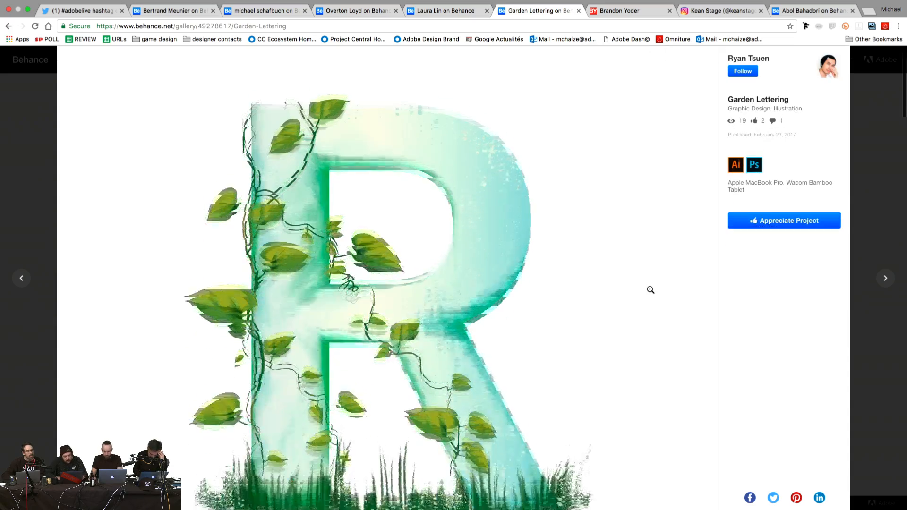
scroll(651, 289, "down", 3)
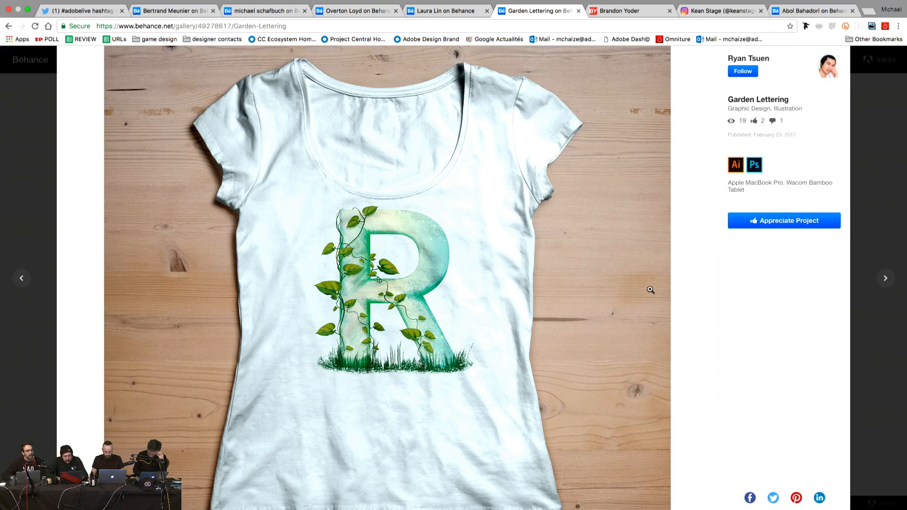
scroll(650, 290, "up", 8)
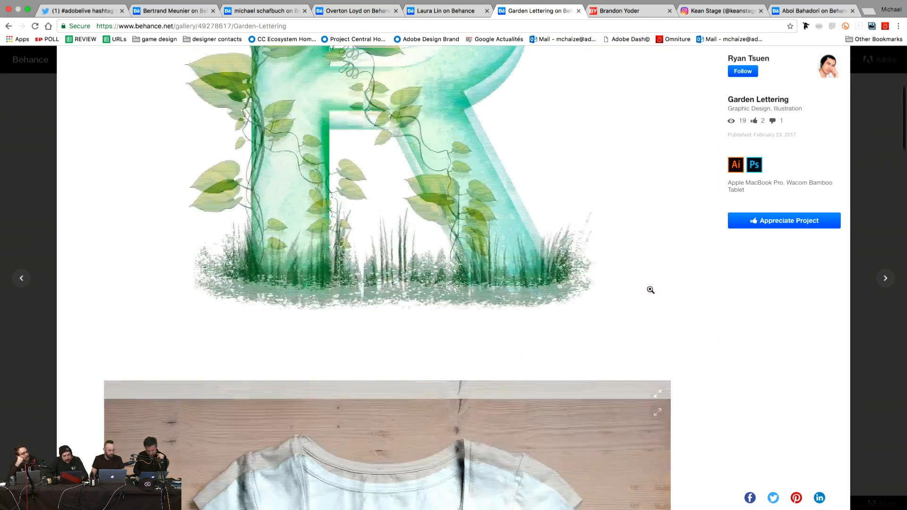
scroll(650, 289, "down", 9)
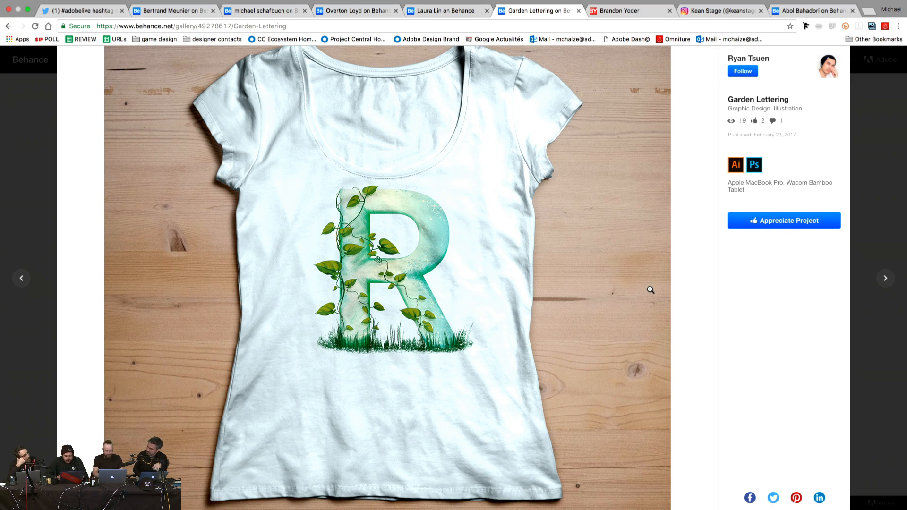
scroll(650, 289, "up", 8)
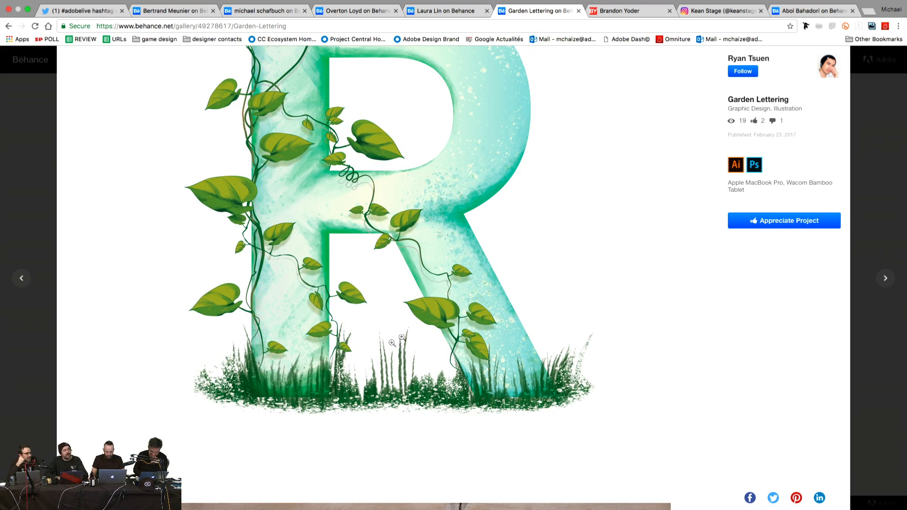
scroll(180, 326, "up", 4)
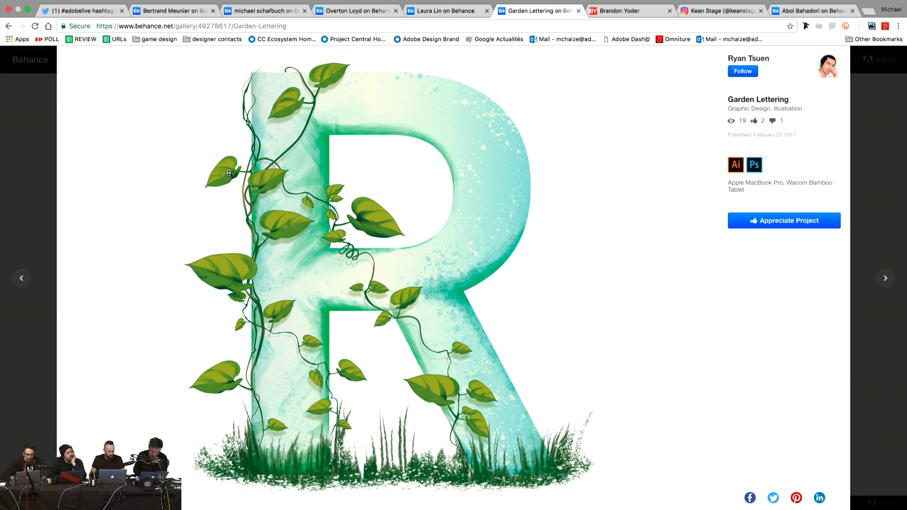
scroll(72, 267, "down", 20)
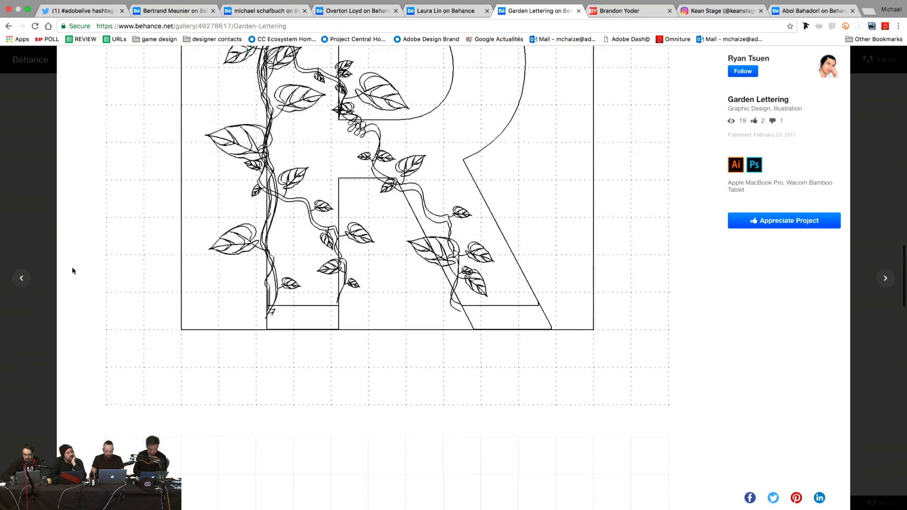
scroll(72, 266, "down", 10)
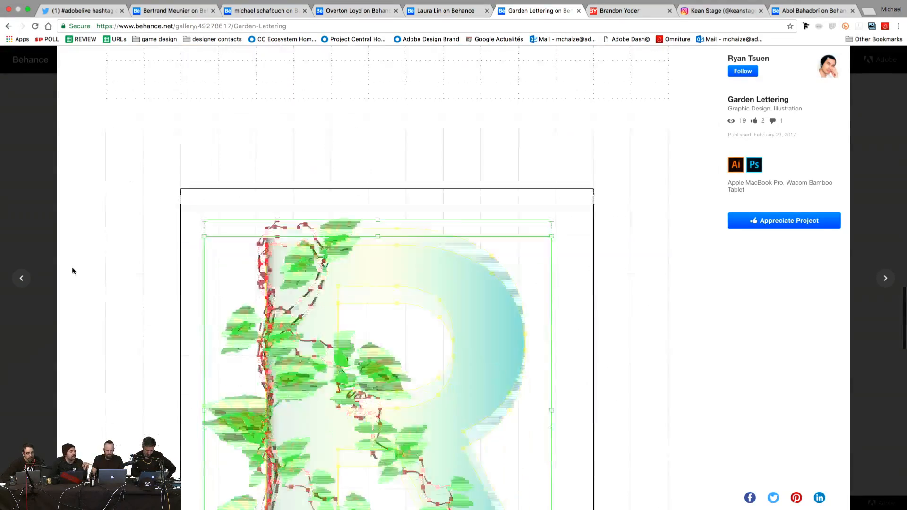
scroll(72, 268, "down", 3)
scroll(72, 268, "down", 10)
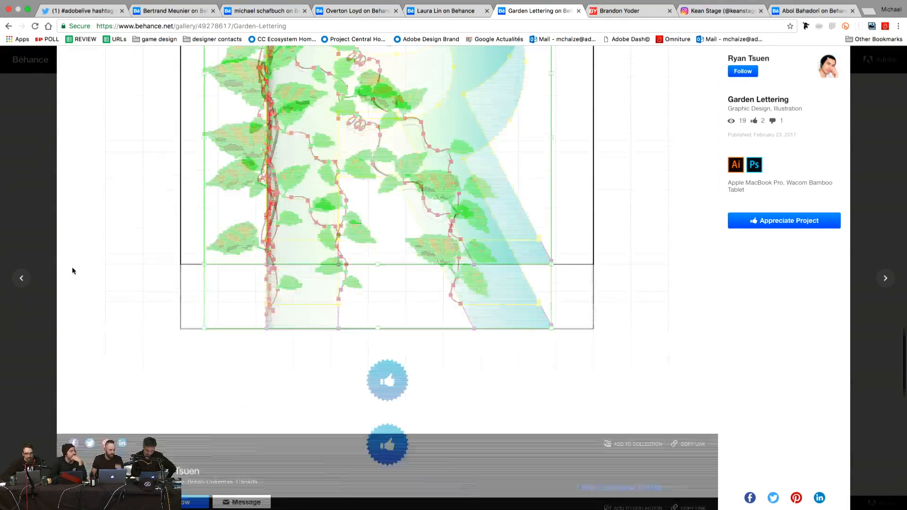
scroll(72, 268, "up", 20)
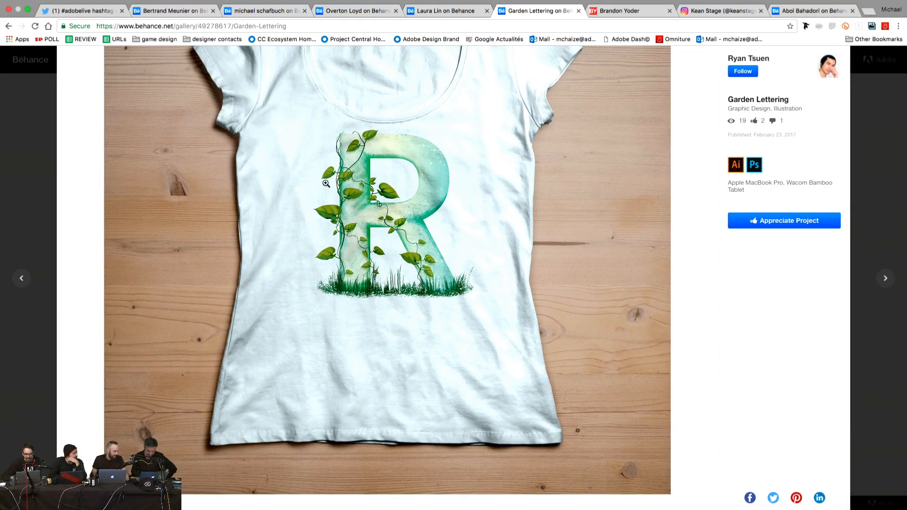
scroll(326, 183, "up", 2)
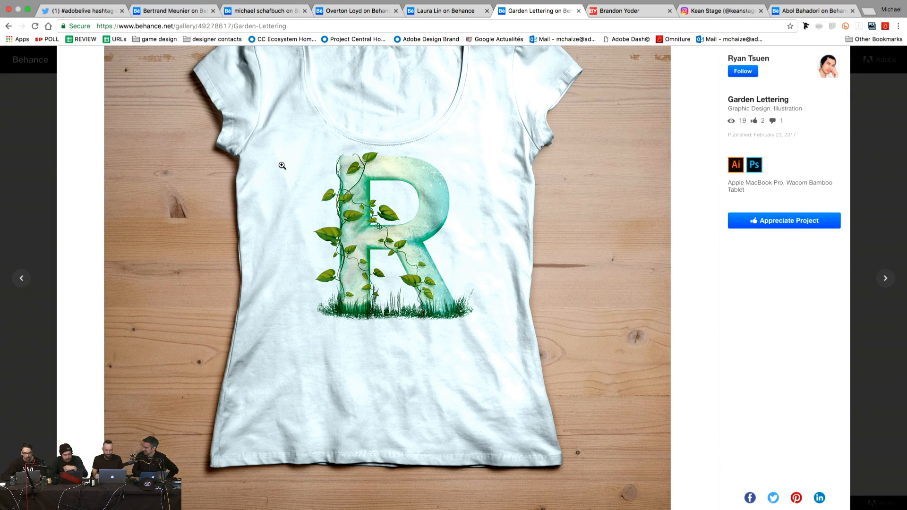
scroll(282, 166, "up", 2)
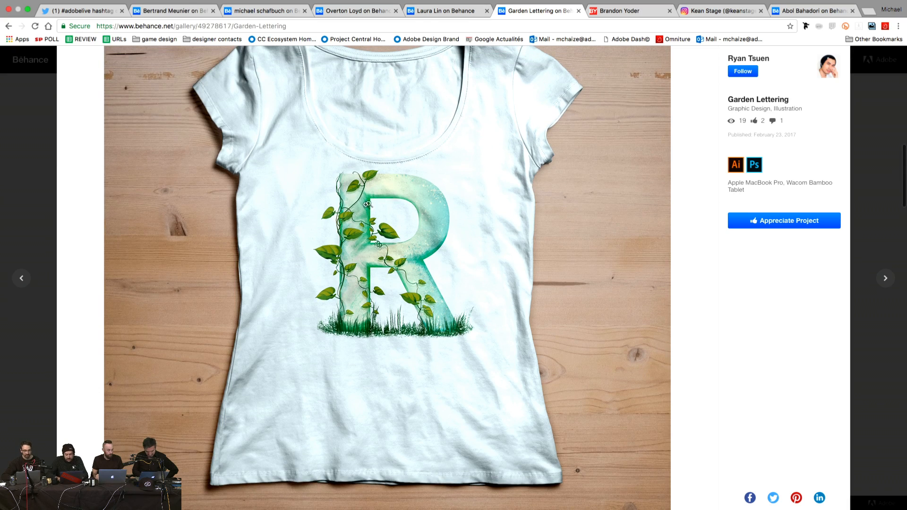
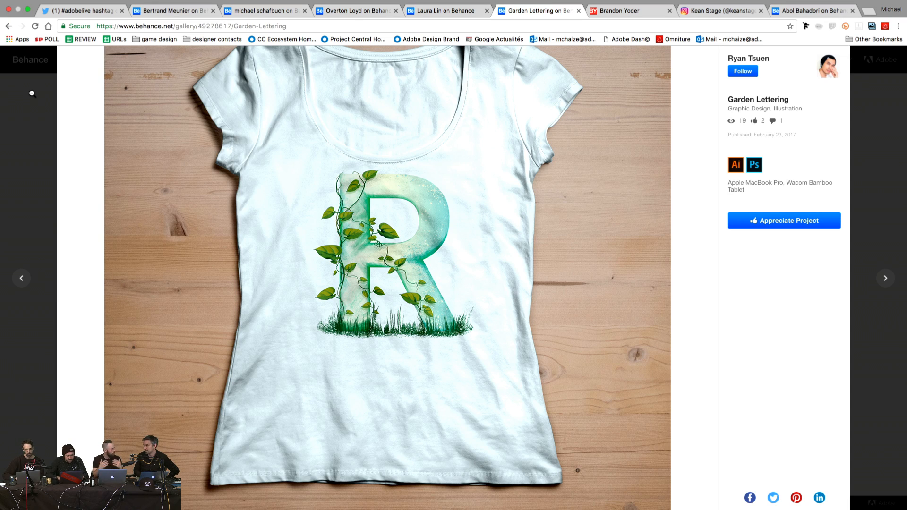
Step: Close the Garden Lettering project and switch to the Vancouver web/graphic designer's profile tab
left_click(32, 94)
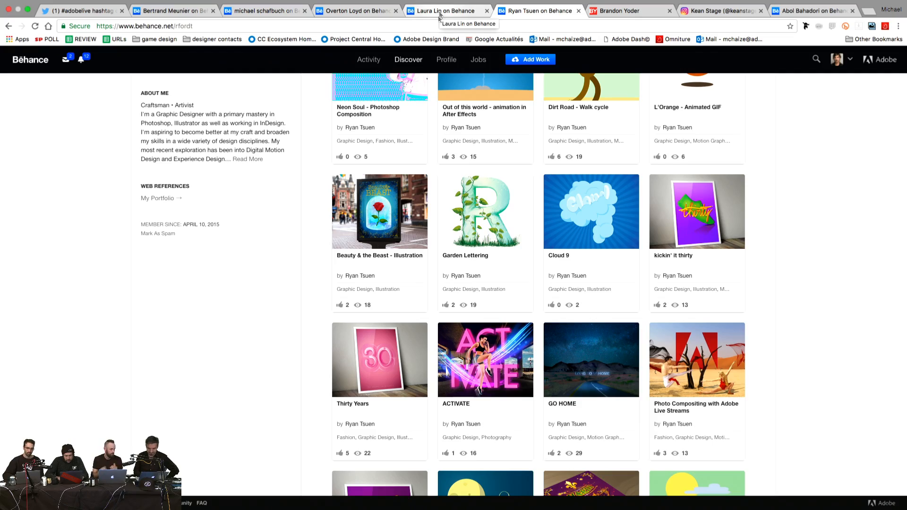
scroll(428, 120, "up", 6)
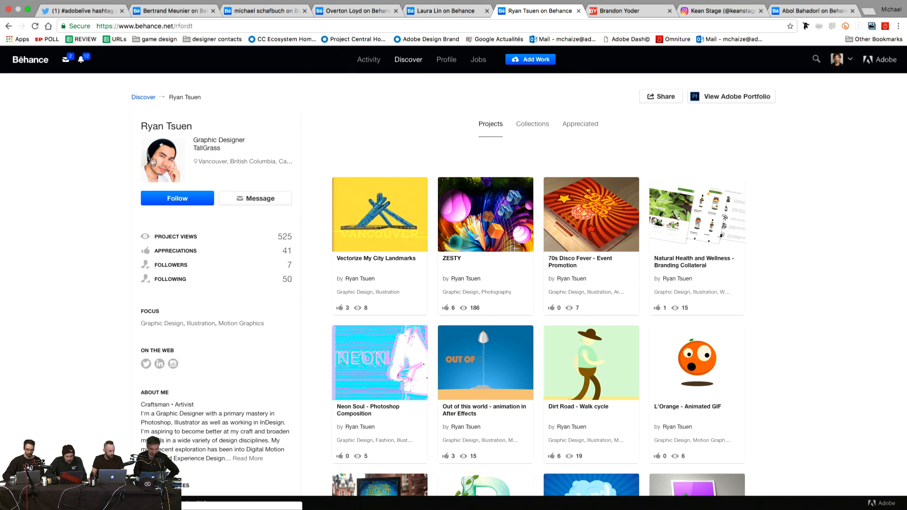
left_click(452, 13)
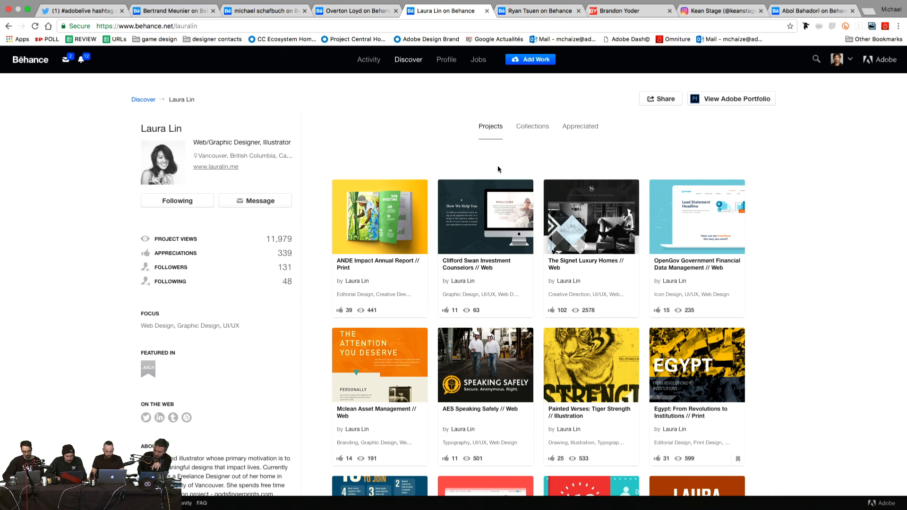
left_click(386, 223)
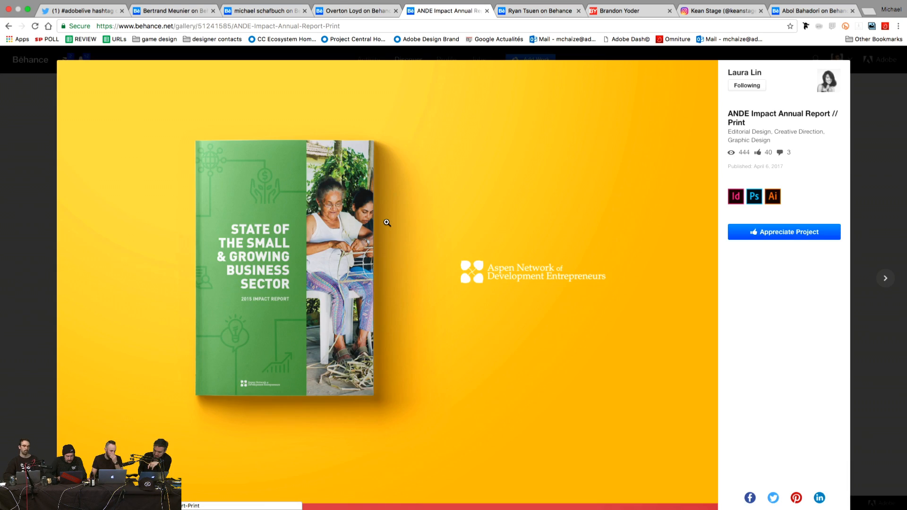
scroll(386, 222, "down", 10)
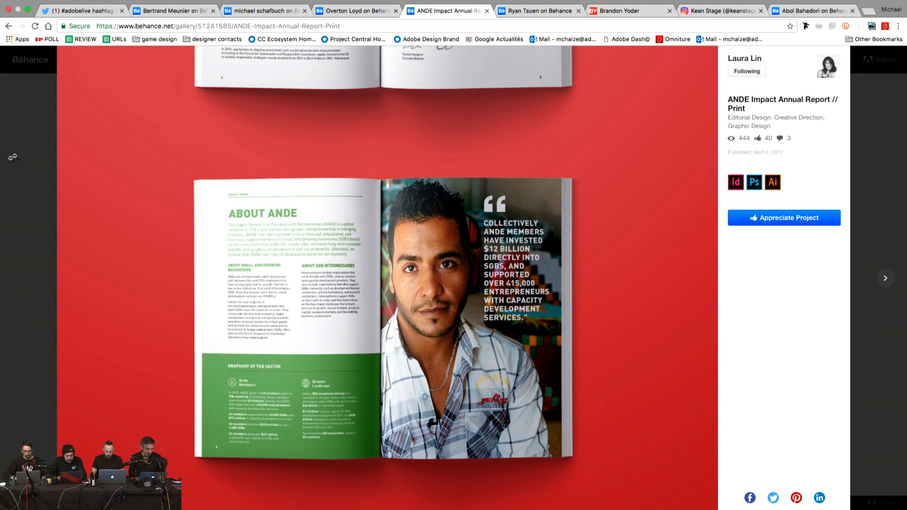
left_click(26, 145)
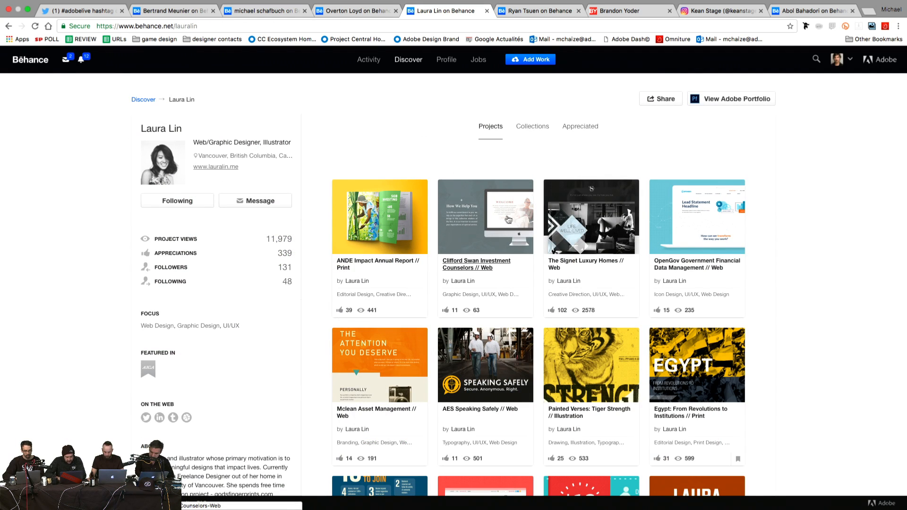
left_click(510, 240)
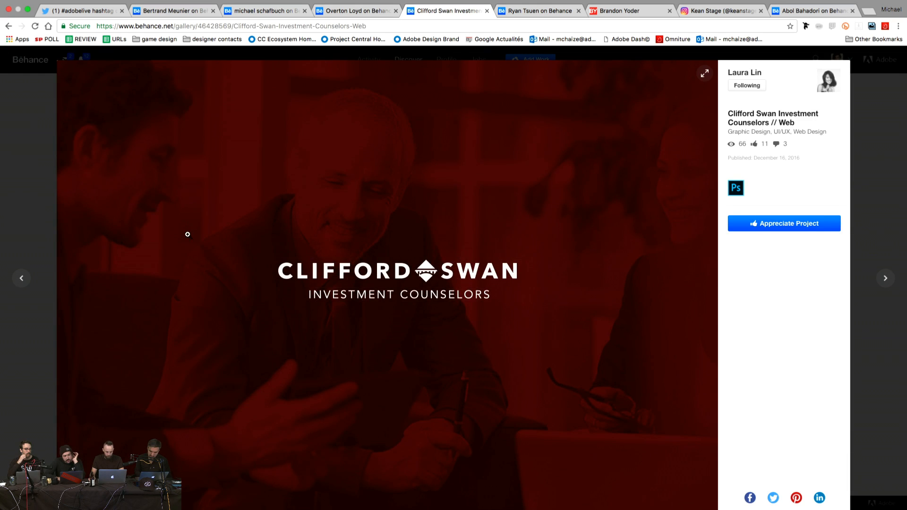
scroll(188, 235, "up", 4)
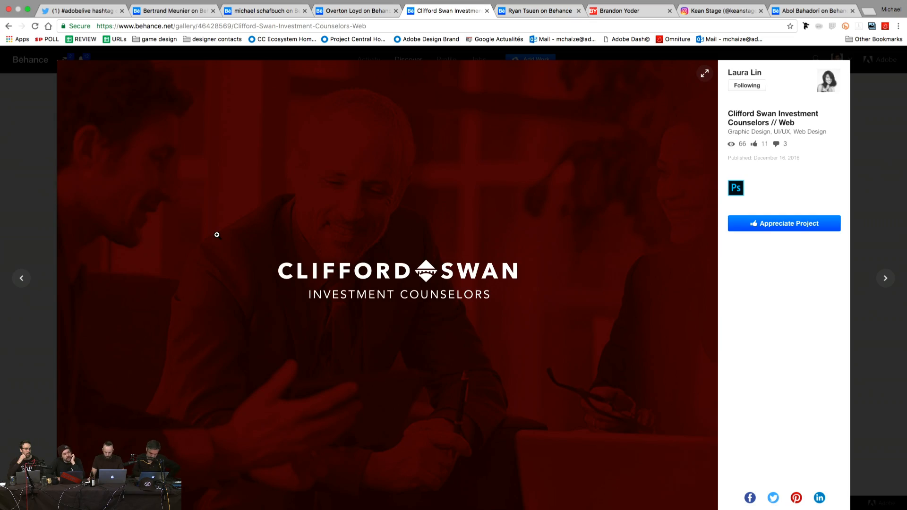
scroll(216, 234, "down", 15)
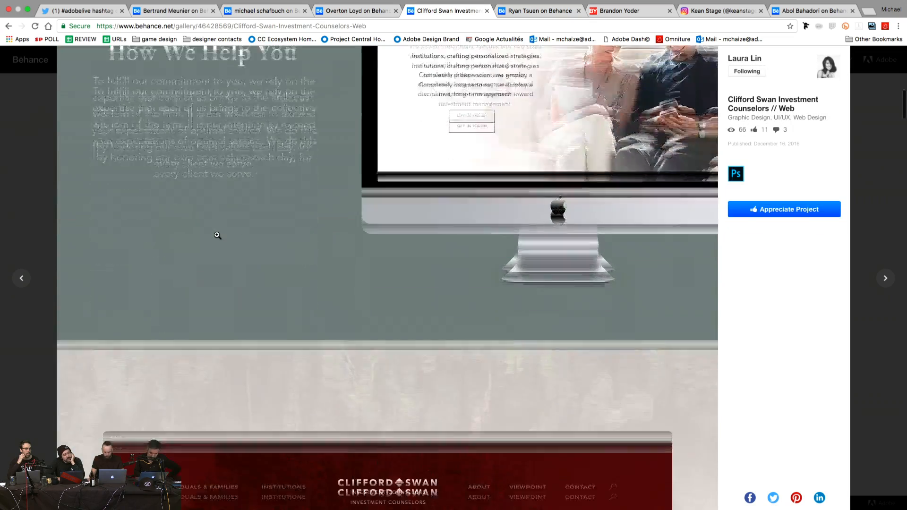
scroll(217, 235, "down", 20)
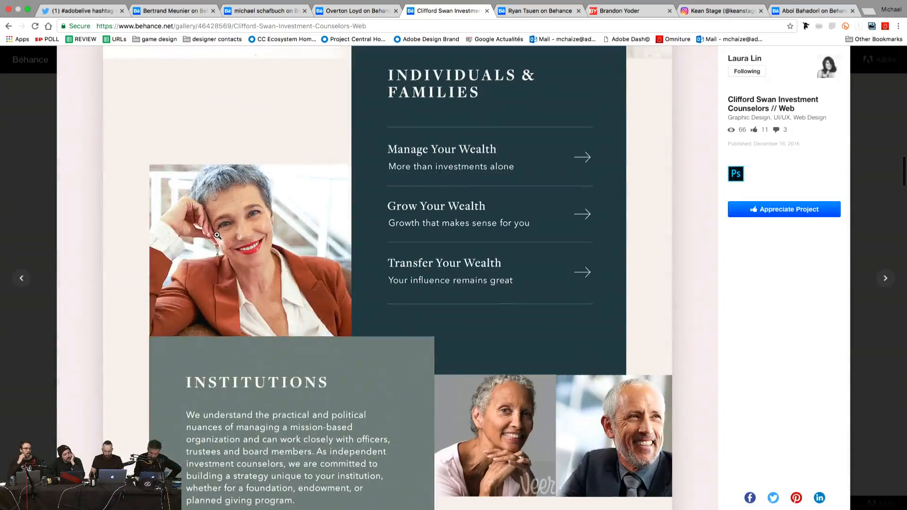
scroll(217, 234, "down", 15)
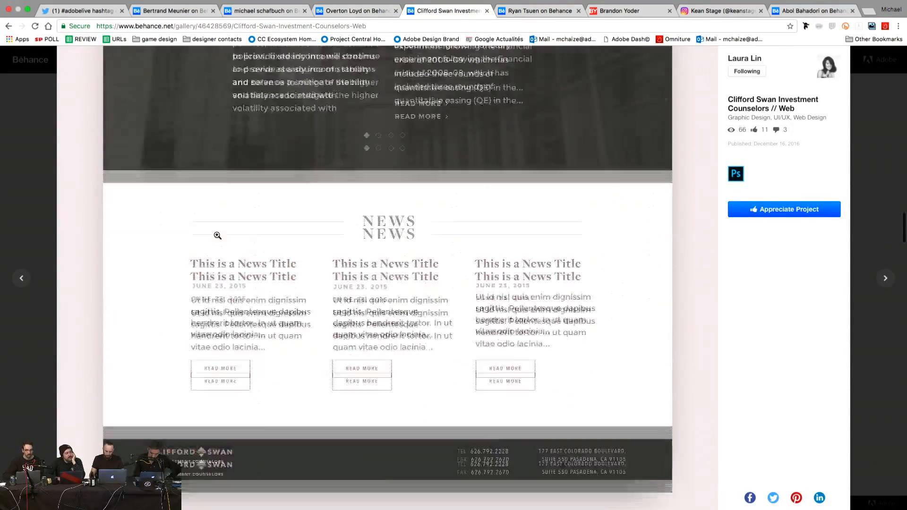
scroll(217, 234, "down", 10)
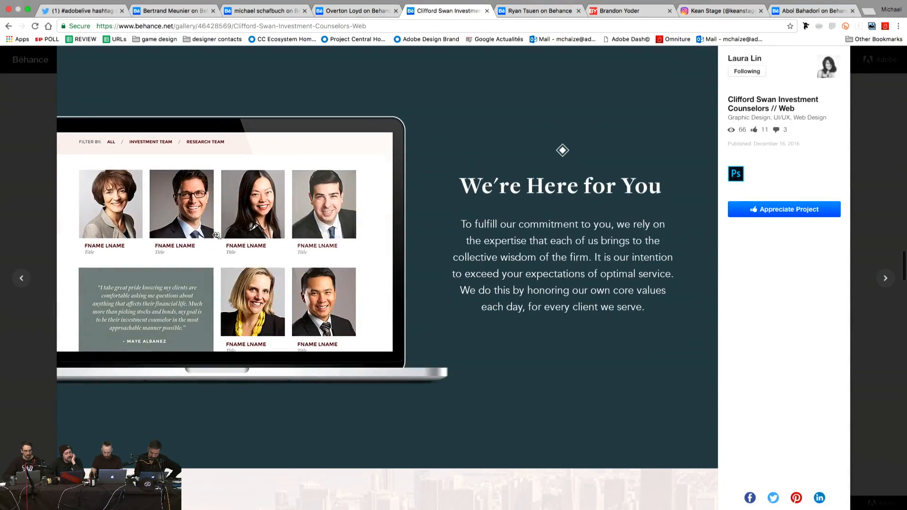
left_click(20, 120)
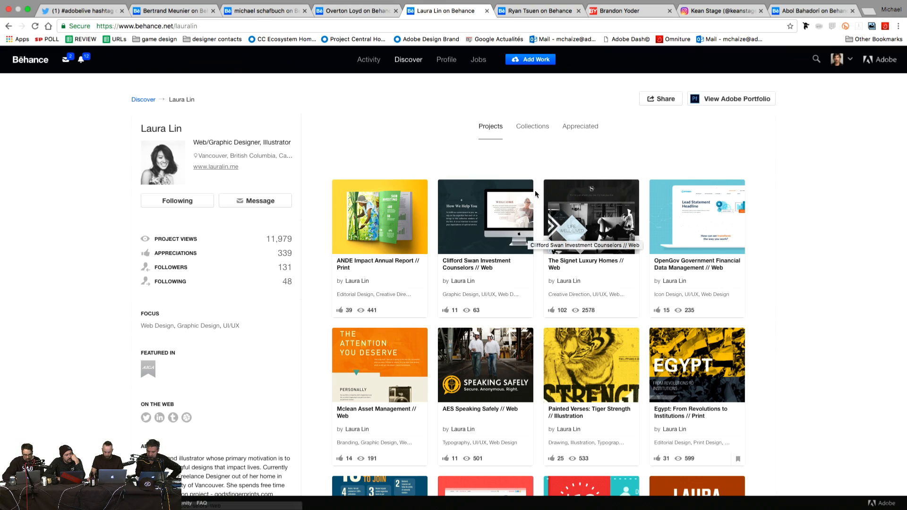
left_click(482, 209)
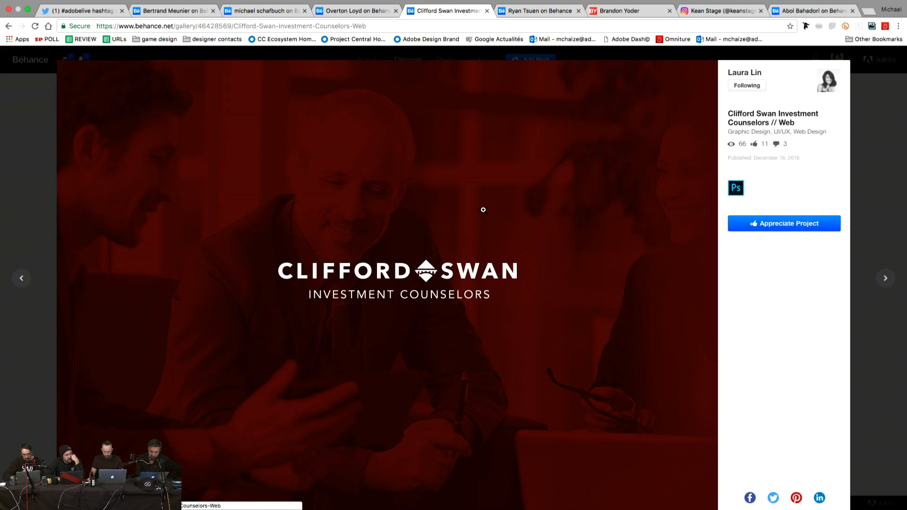
scroll(320, 399, "down", 10)
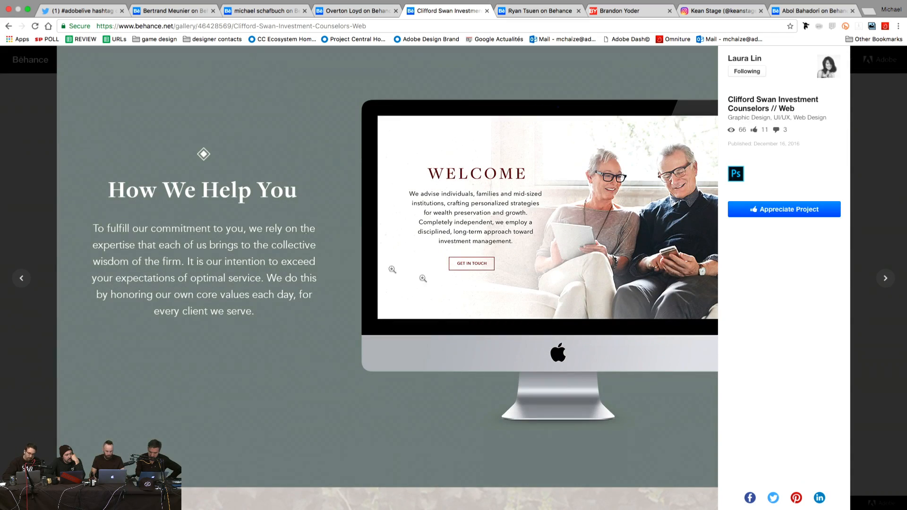
scroll(283, 221, "down", 8)
scroll(283, 221, "down", 6)
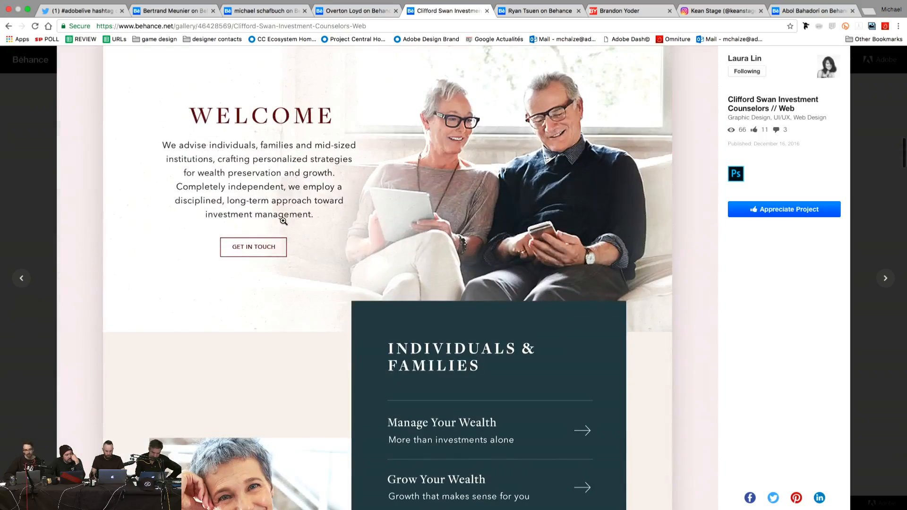
scroll(283, 221, "down", 12)
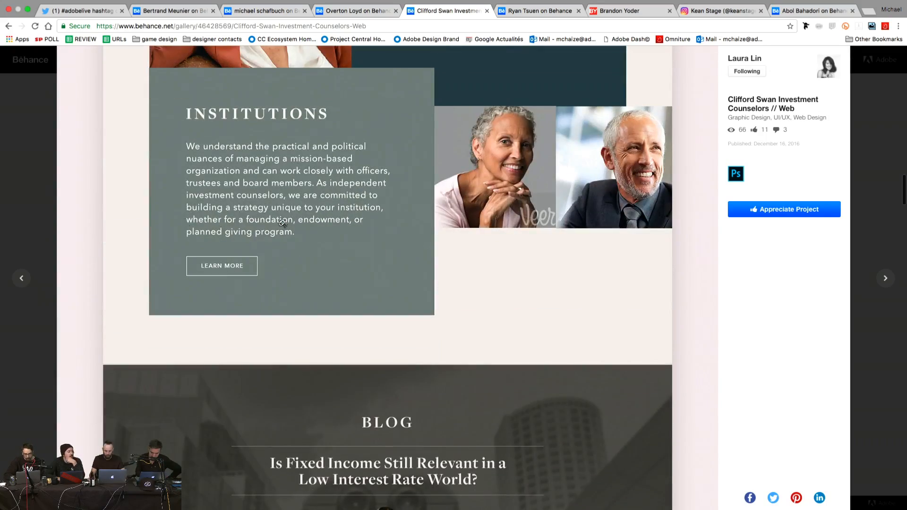
left_click(54, 178)
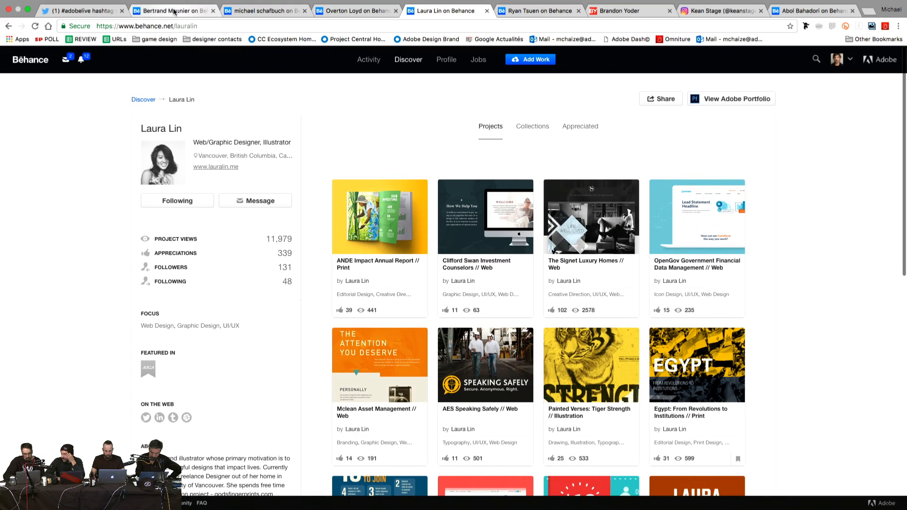
Step: Load the Caserne studio's profile at behance.net/caserne, correcting the mistyped address
left_click_drag(175, 25, 204, 28)
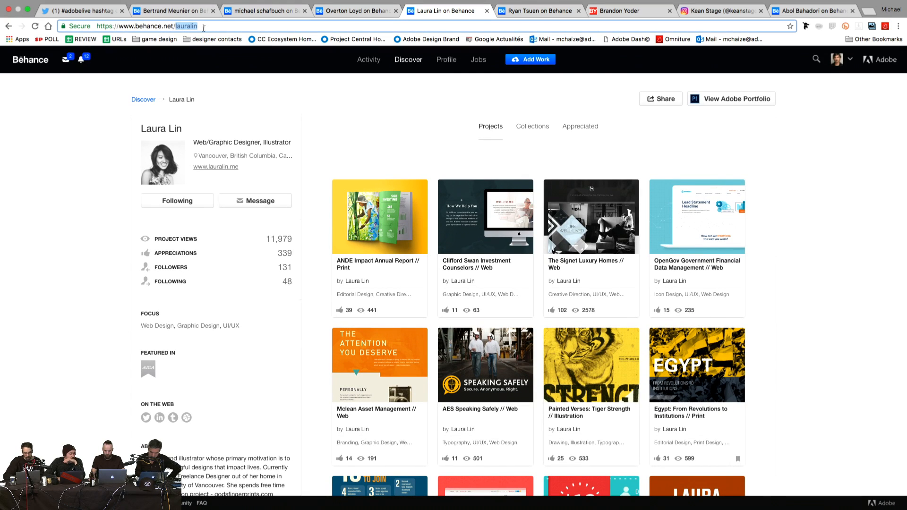
type("studio")
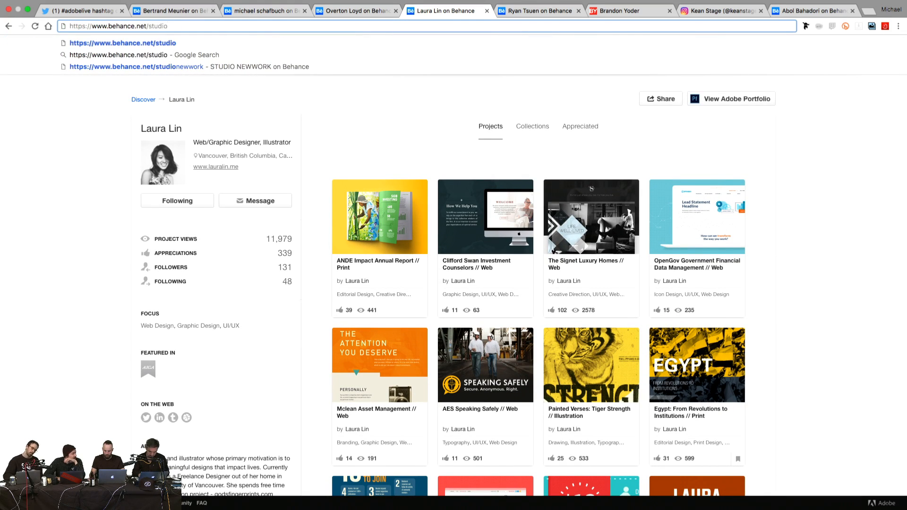
type("caserne")
key("Return")
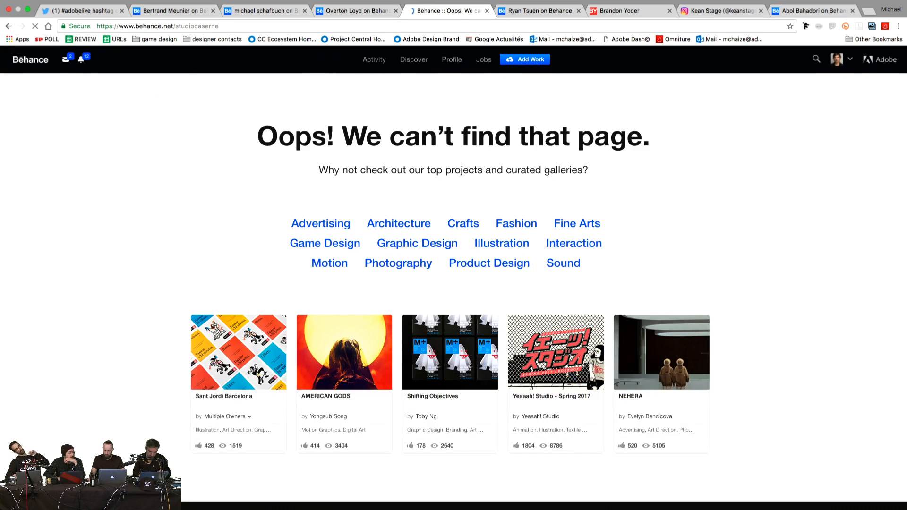
left_click(176, 27)
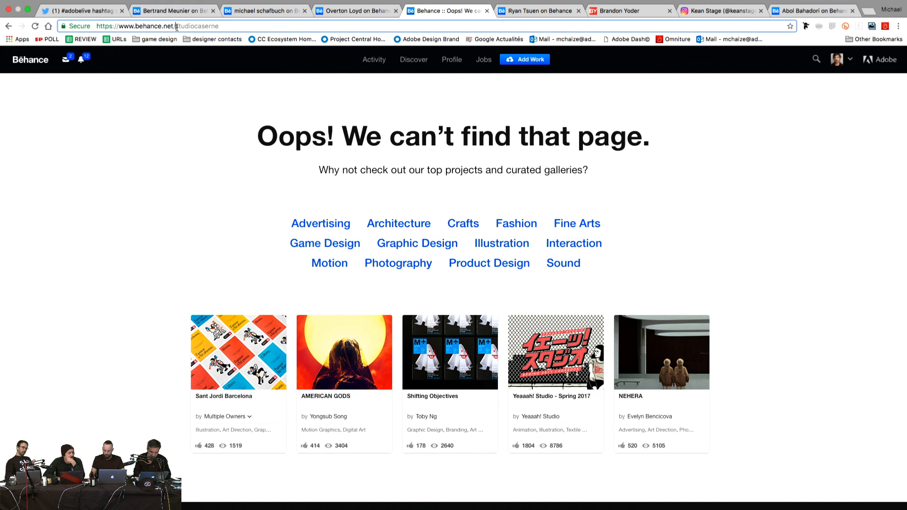
left_click_drag(176, 27, 220, 27)
left_click(195, 26)
key("BackSpace")
key("BackSpace")
key("BackSpace")
key("BackSpace")
key("Return")
left_click(180, 27)
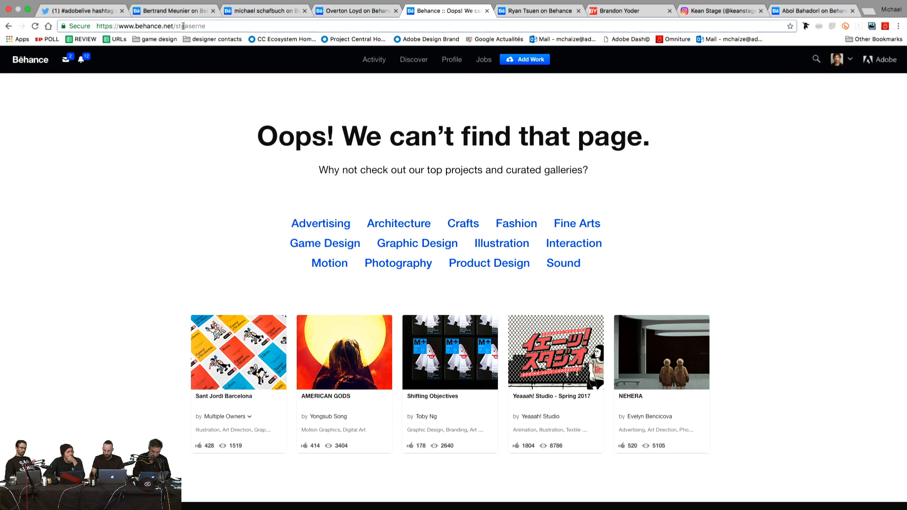
key("BackSpace")
key("BackSpace")
key("Return")
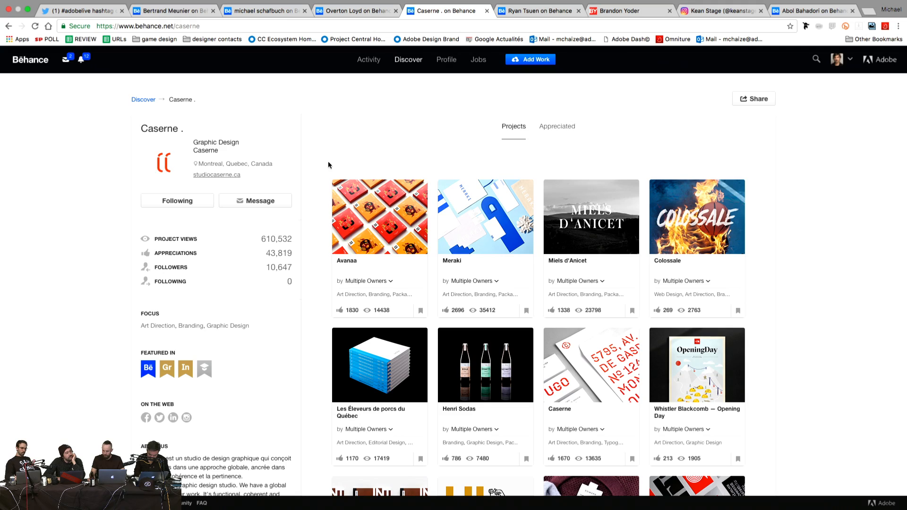
Step: Browse Caserne's projects, view Miels d'Anicet, then return to the TallGrass designer's profile
scroll(323, 177, "down", 3)
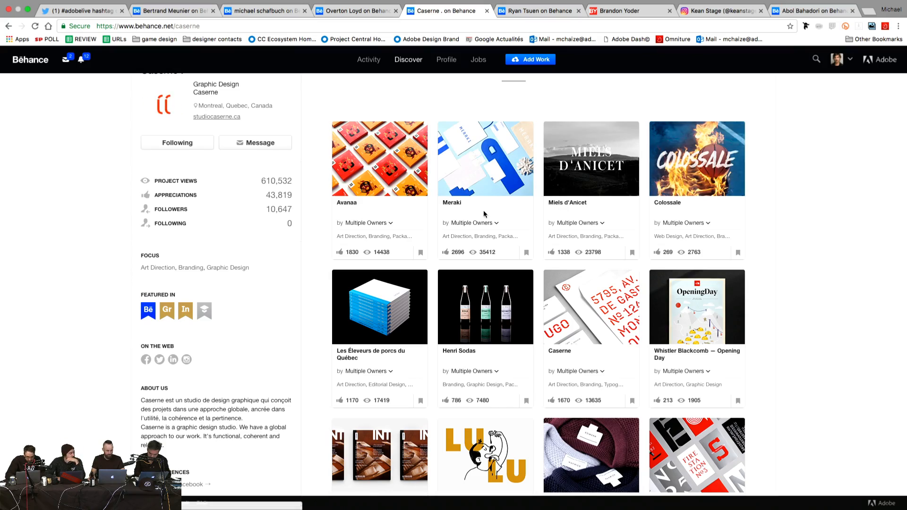
scroll(490, 293, "down", 3)
scroll(489, 306, "down", 5)
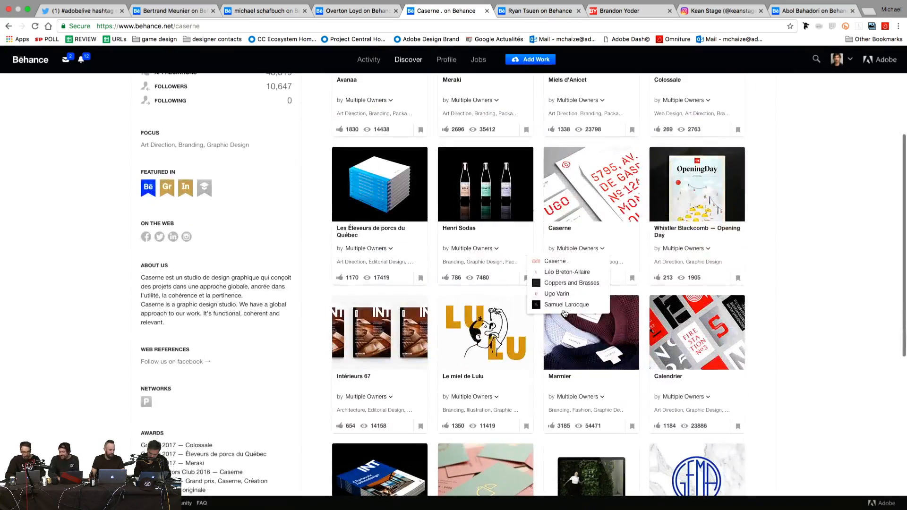
scroll(788, 373, "down", 5)
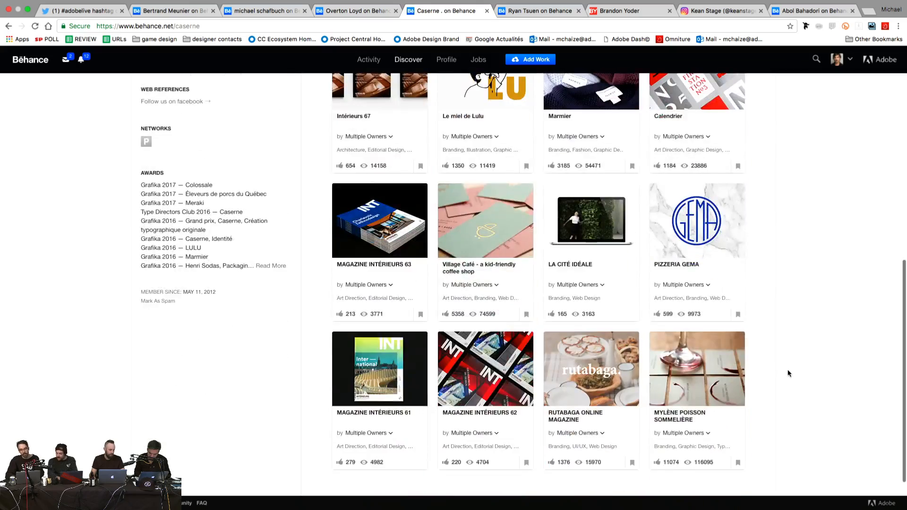
scroll(788, 373, "up", 15)
left_click(633, 255)
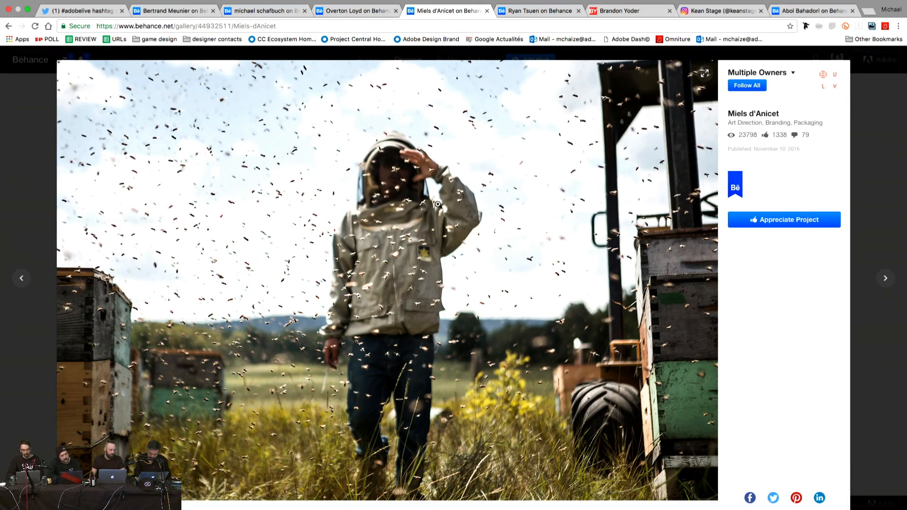
scroll(438, 204, "down", 20)
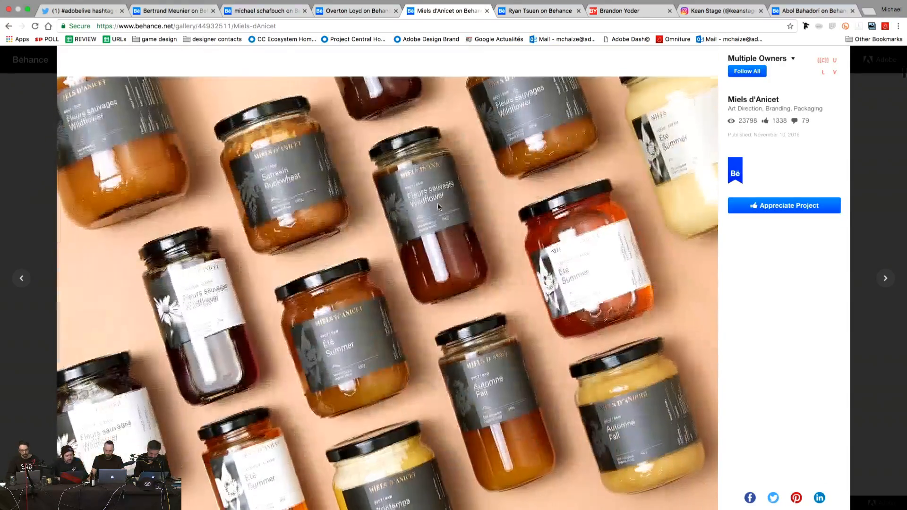
left_click(25, 149)
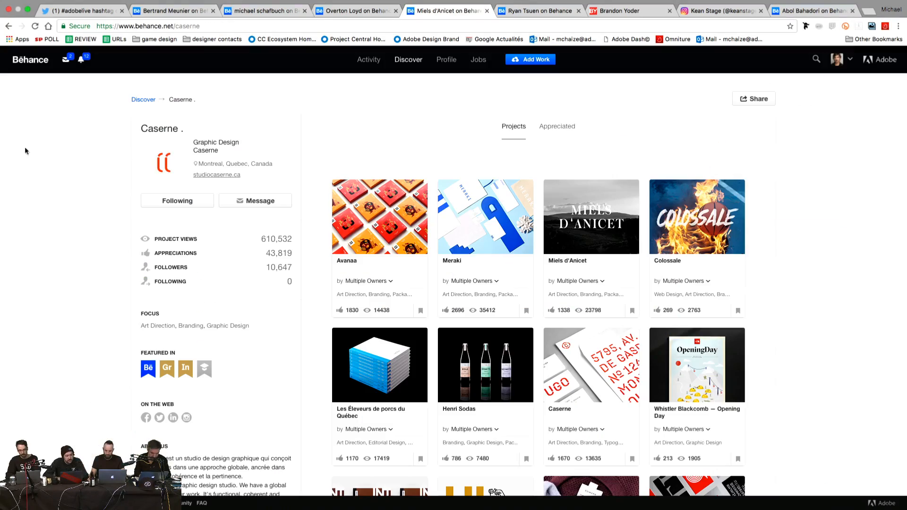
left_click(542, 11)
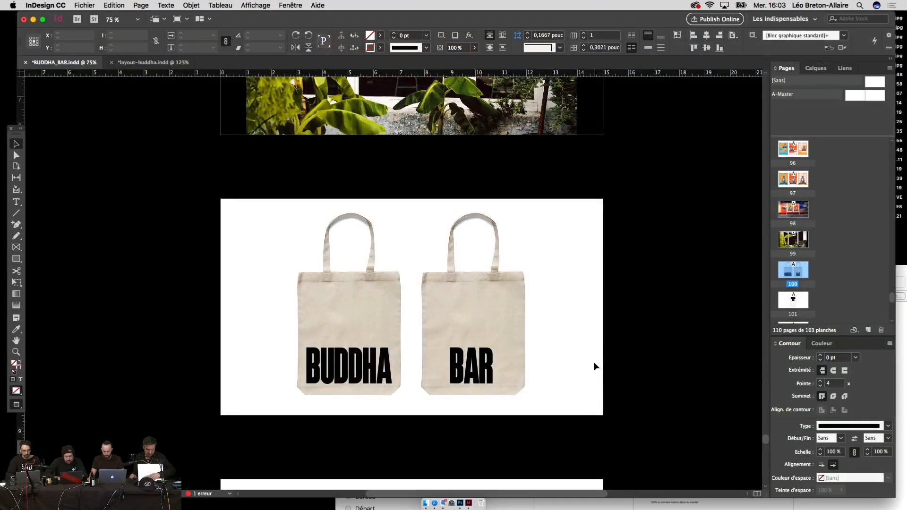
Step: Bring the three BUDDHABAR III album-cover page into view, fit it, and present it full-screen
key("super+minus")
scroll(593, 367, "up", 10)
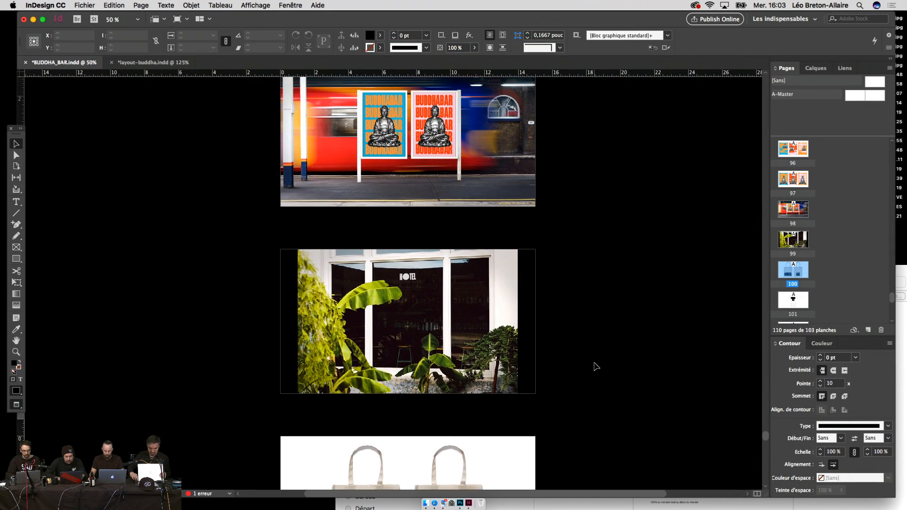
scroll(594, 366, "up", 15)
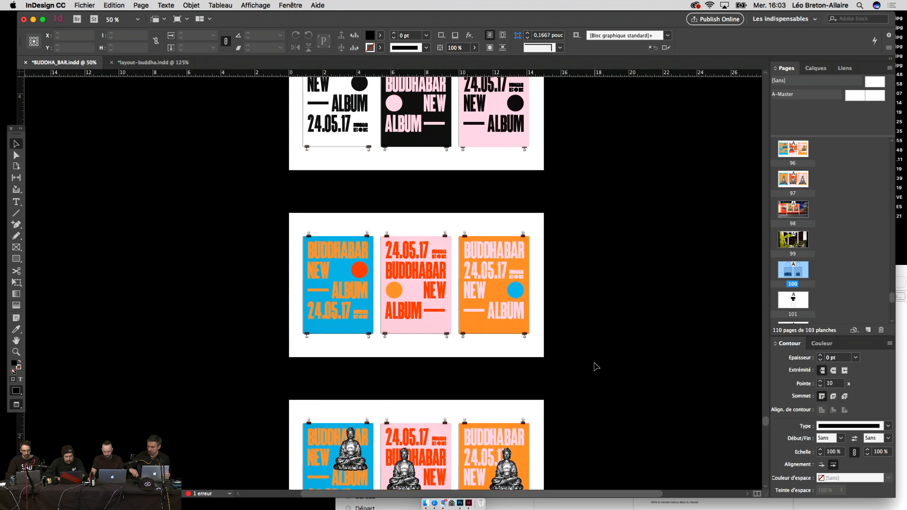
scroll(593, 366, "up", 15)
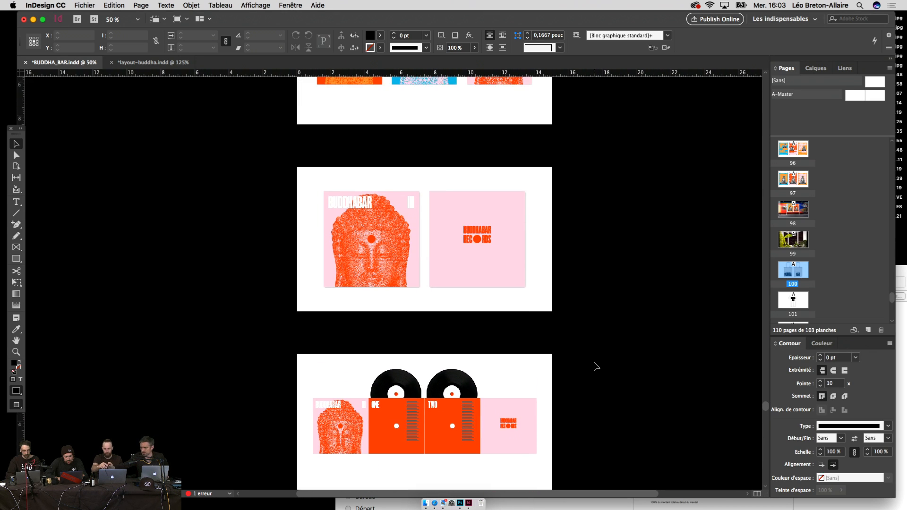
scroll(594, 366, "up", 8)
scroll(594, 367, "down", 3)
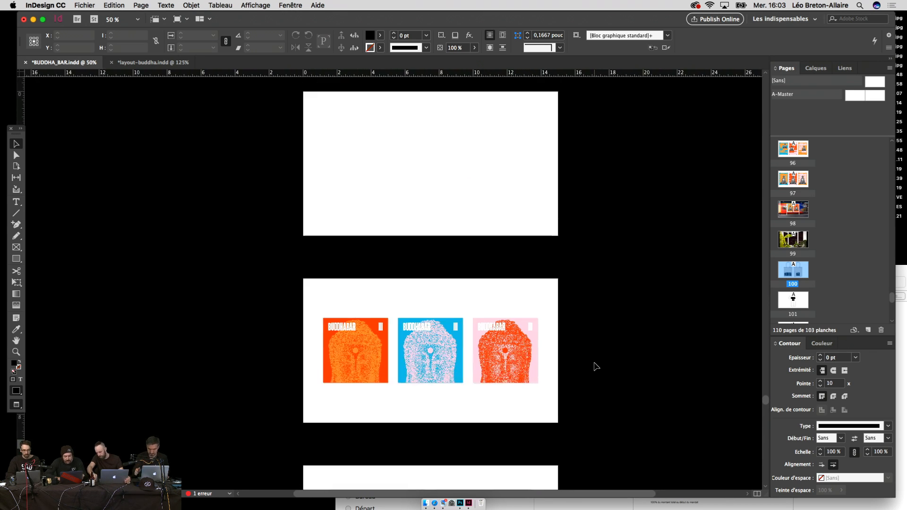
key("super+equal")
key("super+equal")
key("super+equal")
key("super+0")
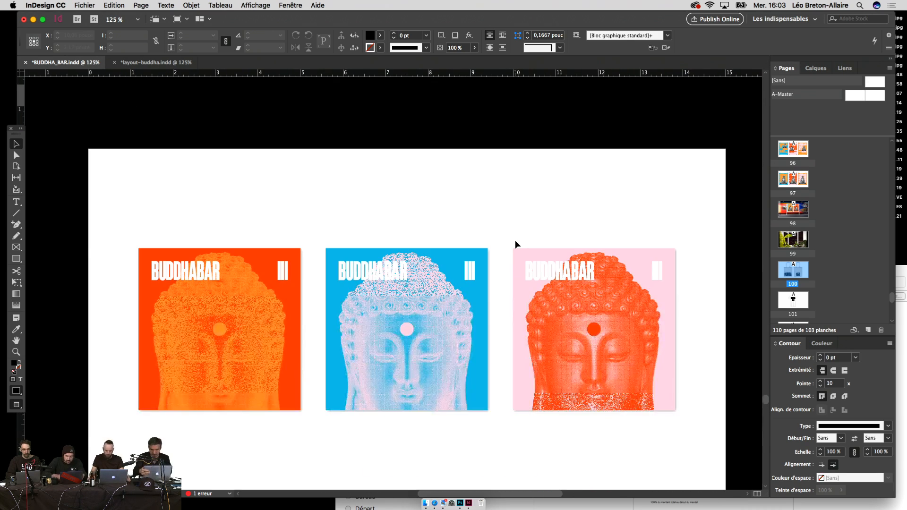
key("shift+w")
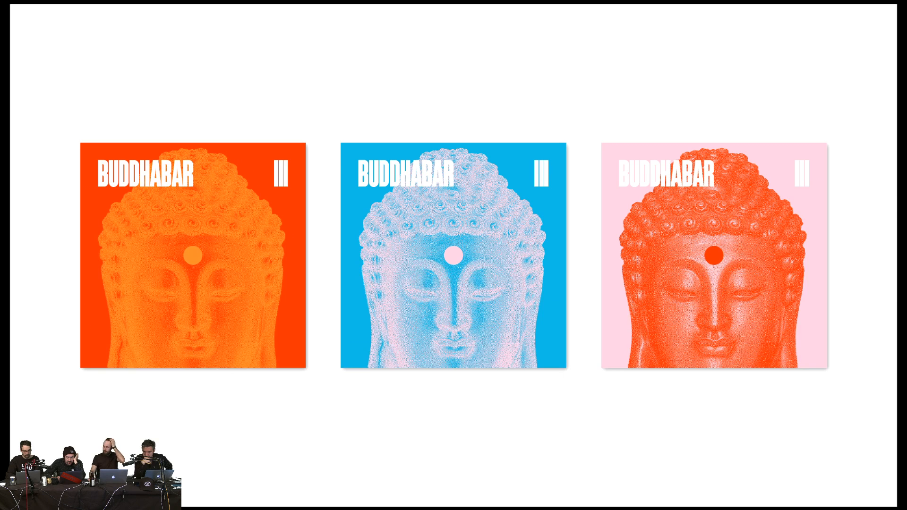
Step: Advance through the pink cover, vinyl gatefold and the hanging poster colour variations
key("Right")
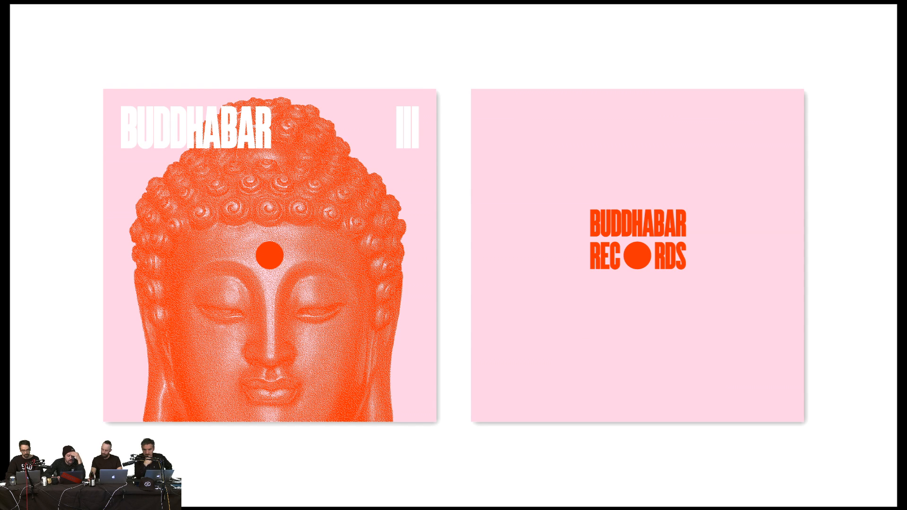
key("Right")
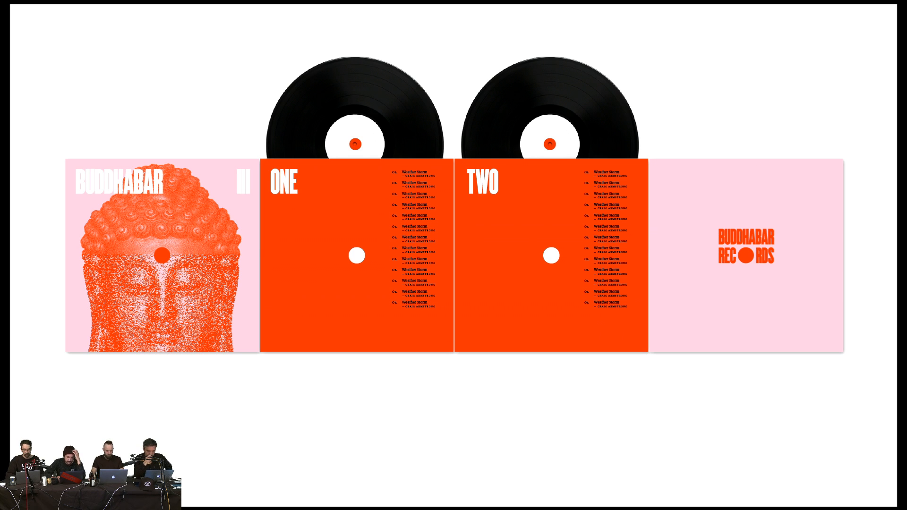
key("Right")
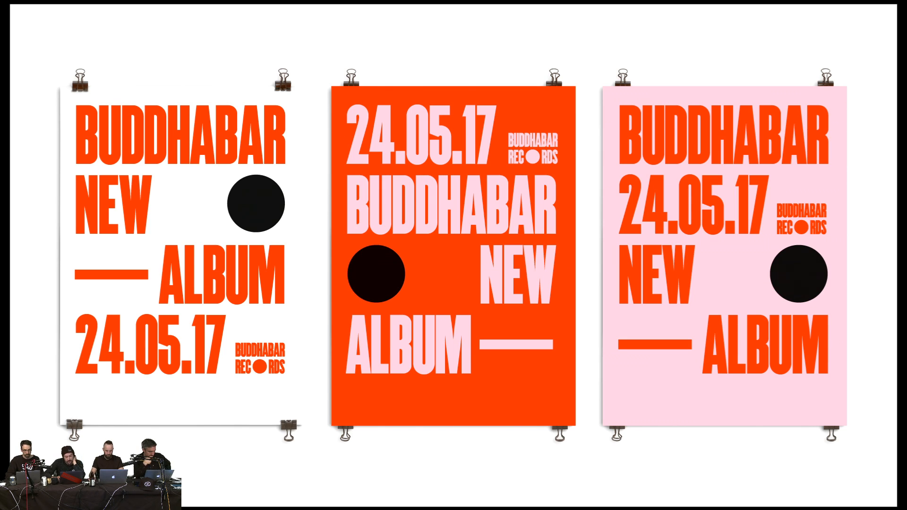
key("Right")
key("Right")
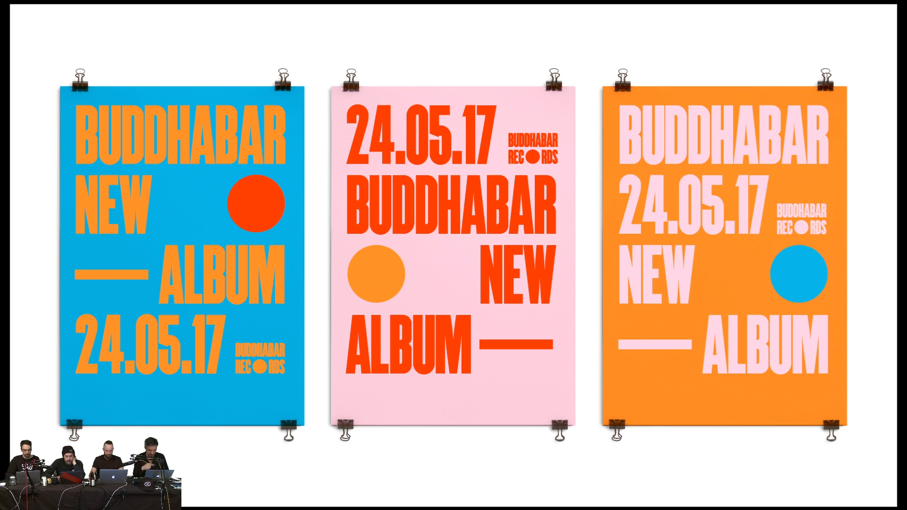
key("Right")
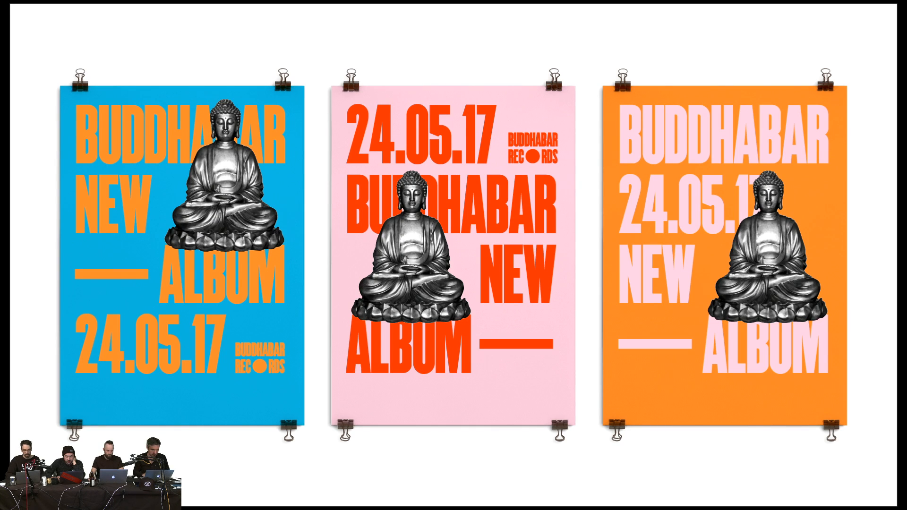
key("Right")
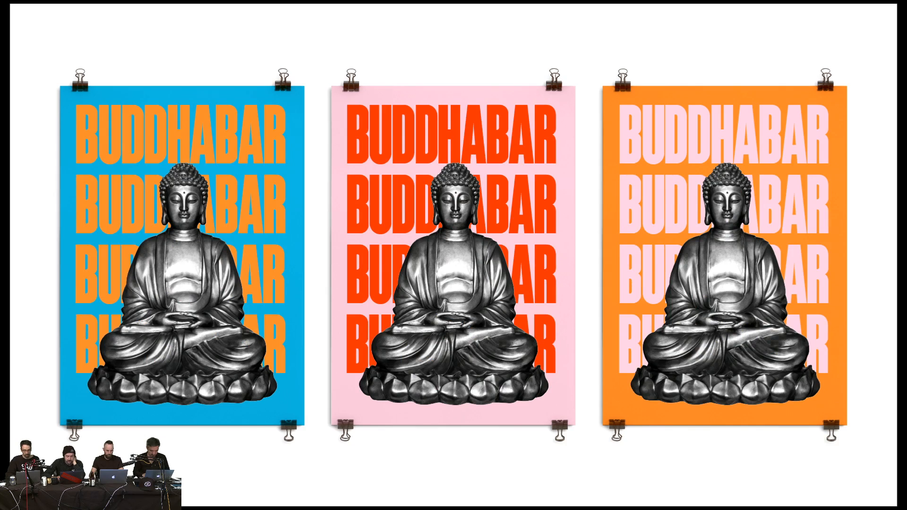
Step: Continue to the train-station poster, tote bags and T-shirt, step back, then exit presentation
key("Right")
key("Right")
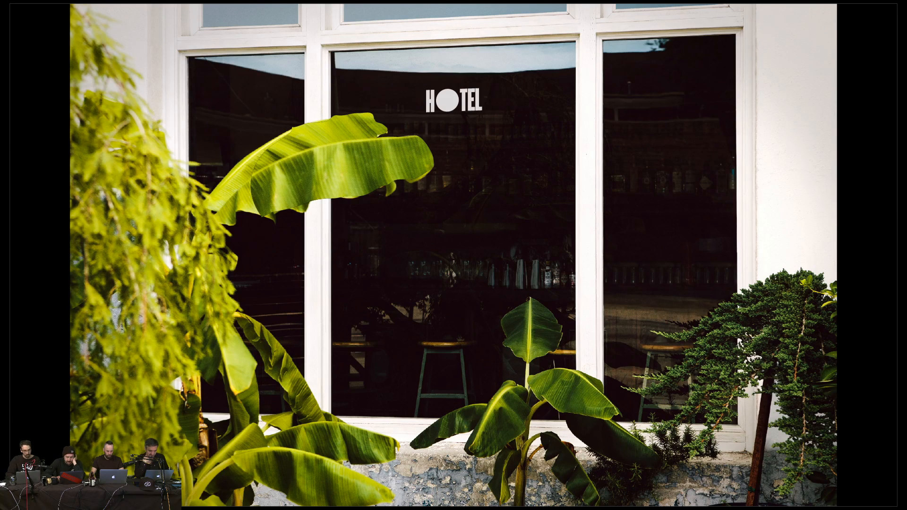
key("Right")
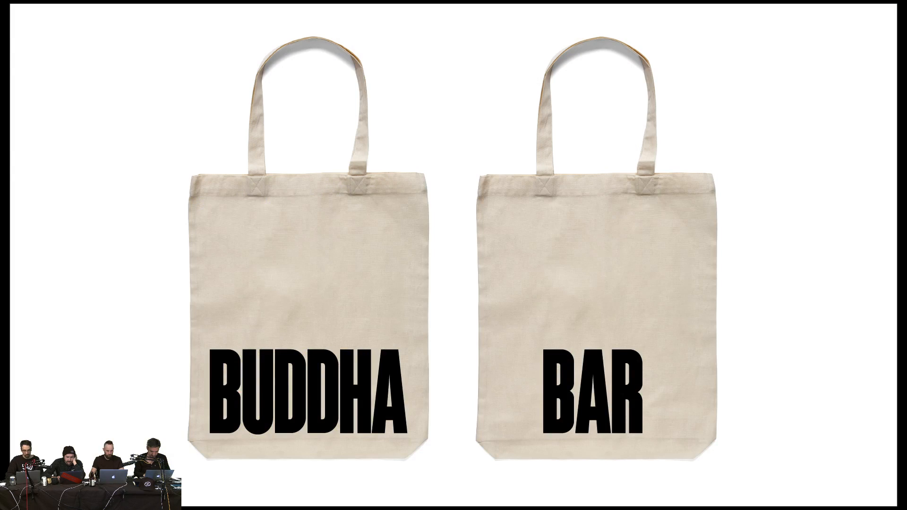
key("Right")
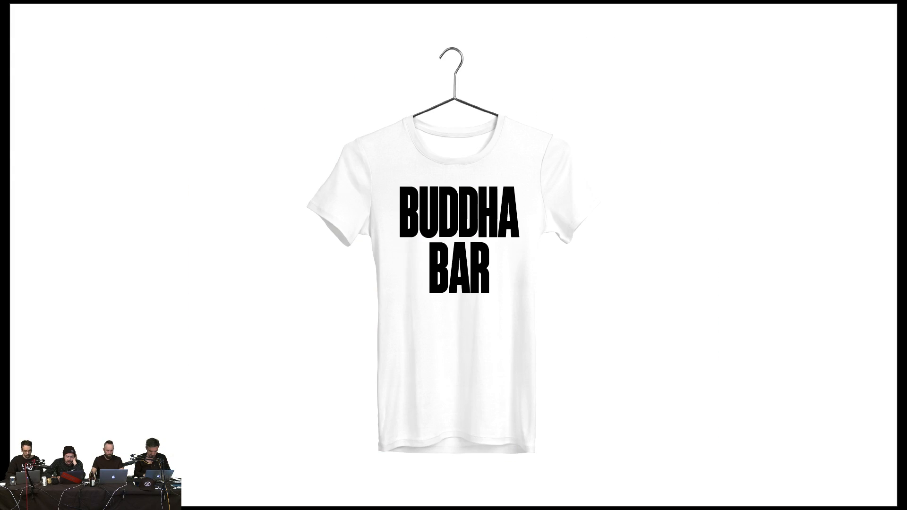
key("Left")
key("Left")
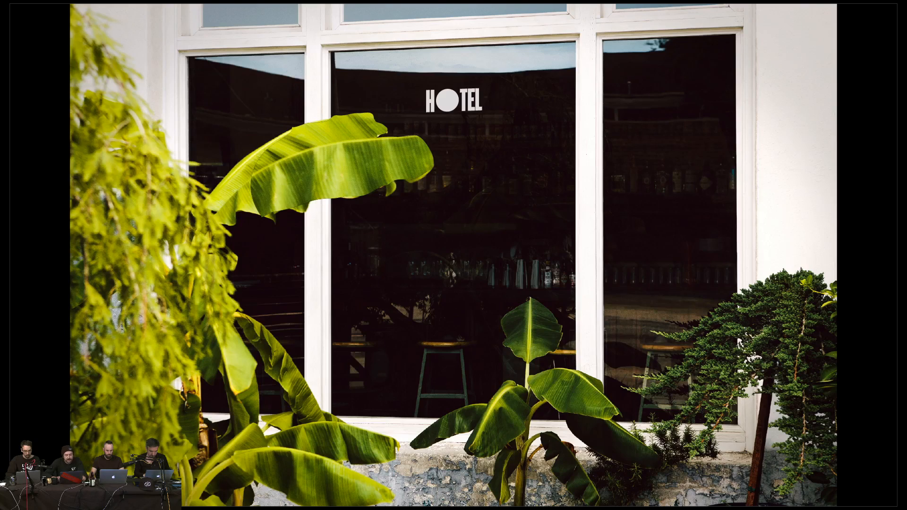
key("Escape")
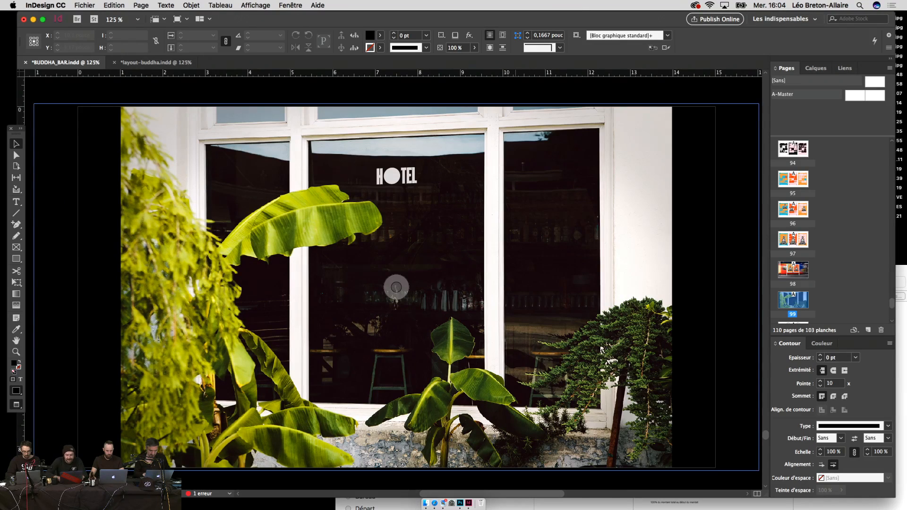
Step: Zoom out to the tote-bag page 100 and duplicate it as page 101
key("super+minus")
key("super+minus")
scroll(626, 197, "up", 5)
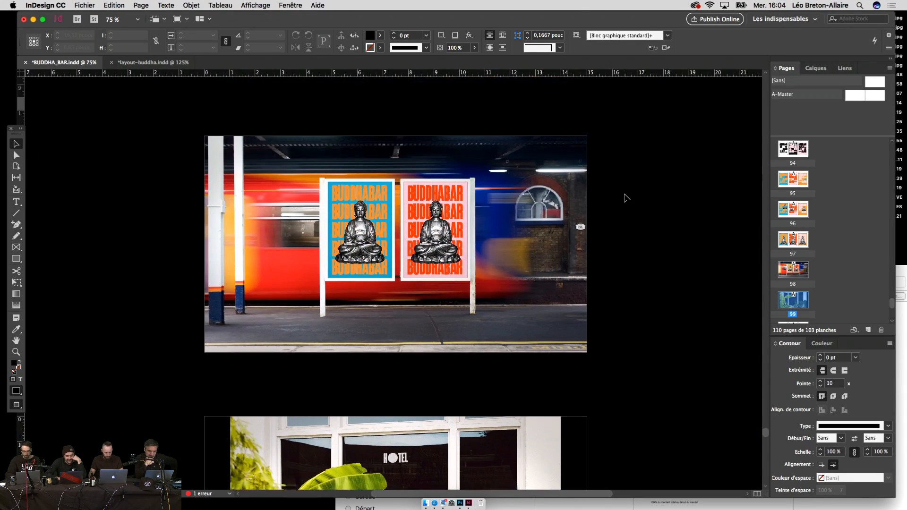
scroll(625, 197, "up", 10)
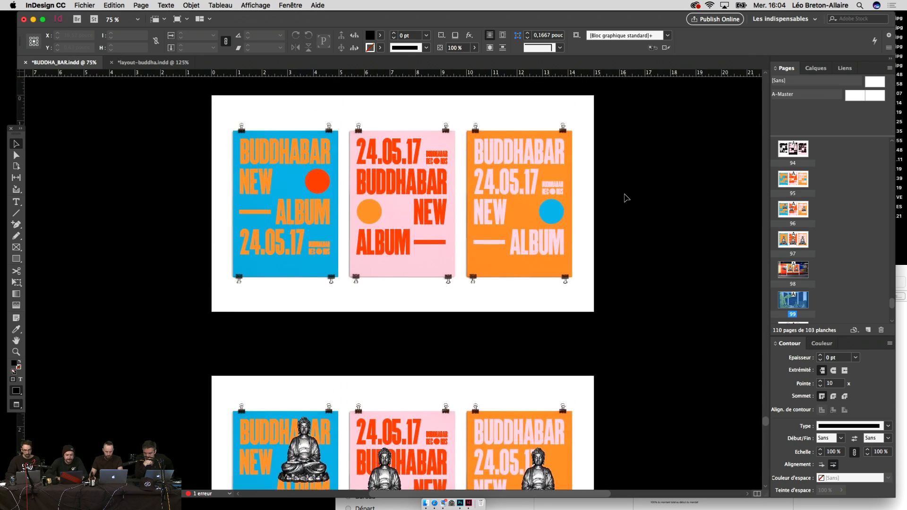
scroll(625, 198, "up", 6)
key("super+minus")
scroll(626, 197, "up", 3)
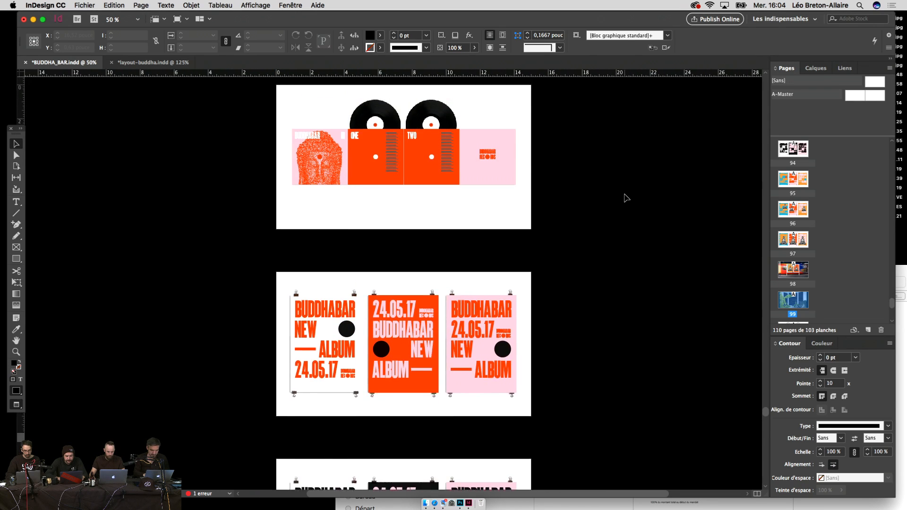
scroll(626, 198, "up", 5)
scroll(622, 209, "up", 4)
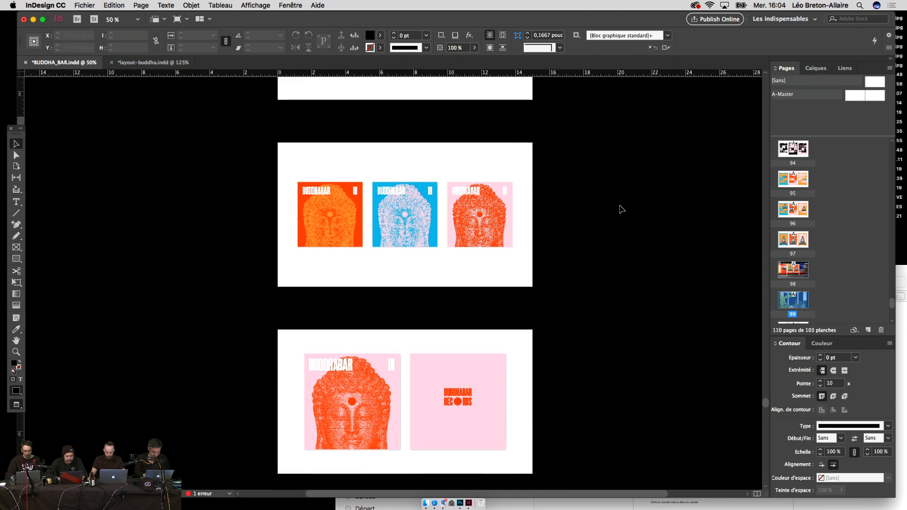
scroll(622, 208, "up", 4)
scroll(619, 208, "down", 2)
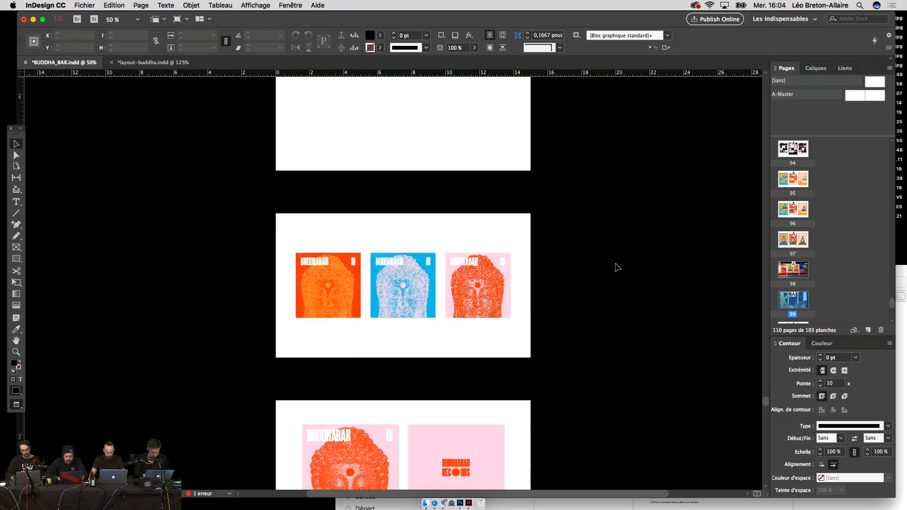
scroll(617, 267, "down", 10)
scroll(617, 267, "down", 10)
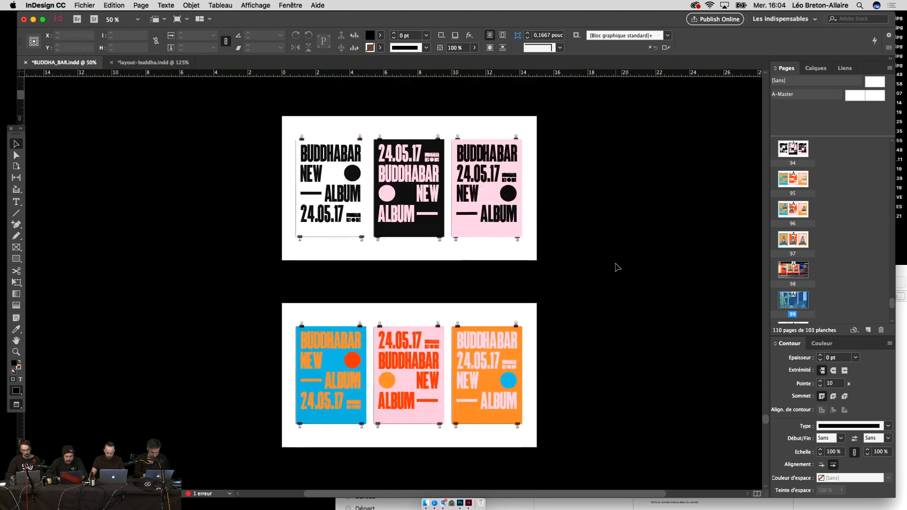
scroll(614, 265, "down", 11)
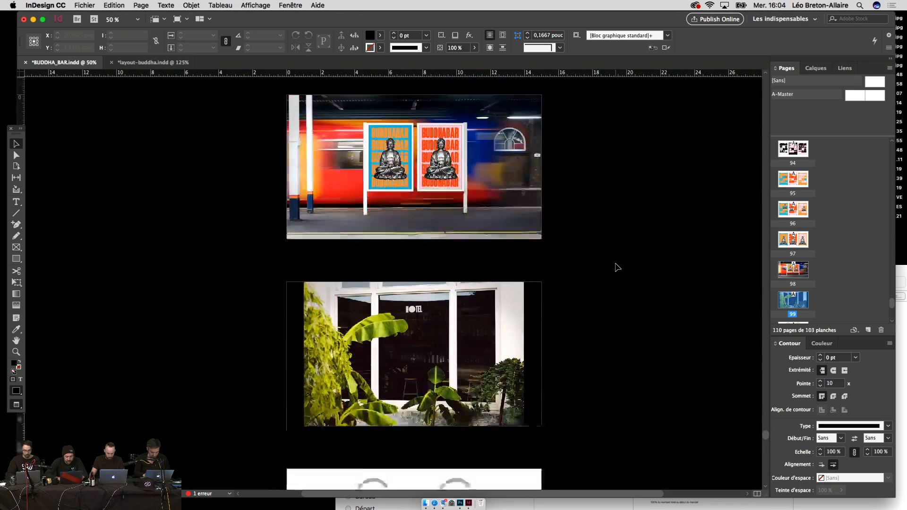
left_click(460, 343)
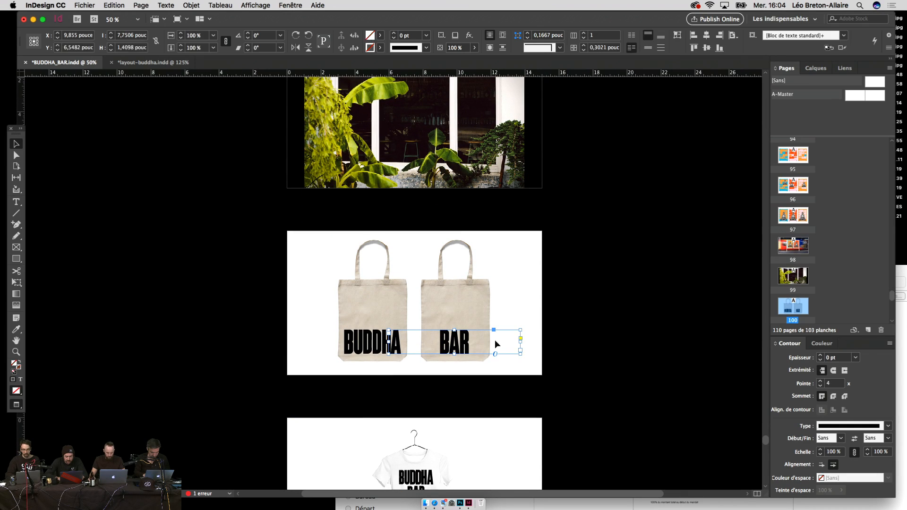
left_click(600, 318)
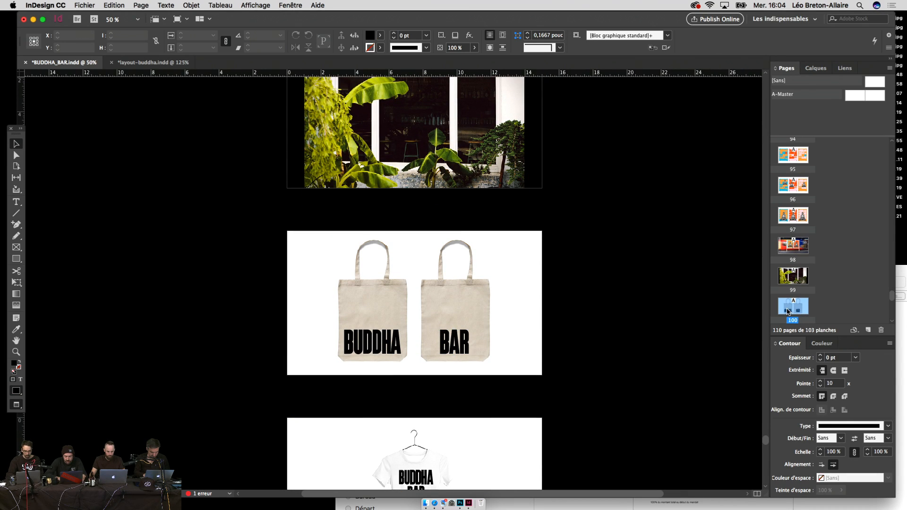
left_click_drag(787, 311, 796, 309)
Step: Scale up the BAR text on the copied page 101 with free transform
scroll(585, 380, "up", 3)
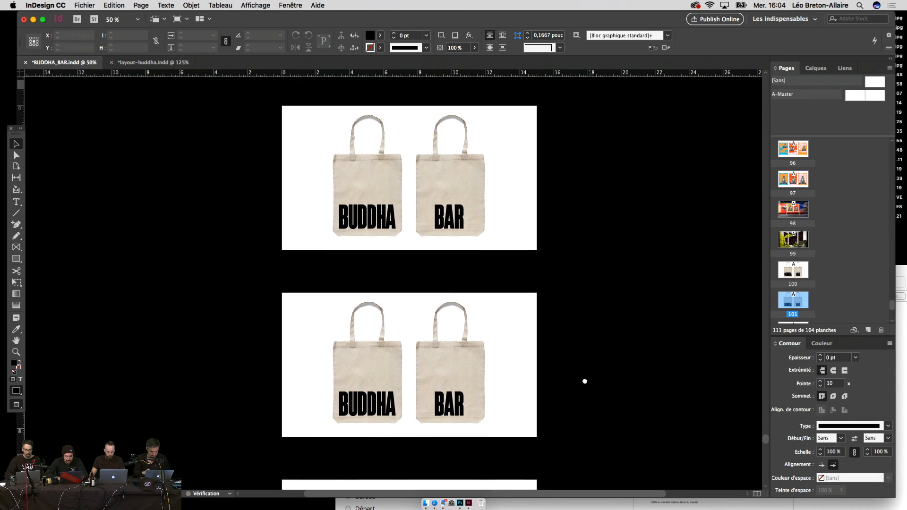
left_click(466, 412)
key("e")
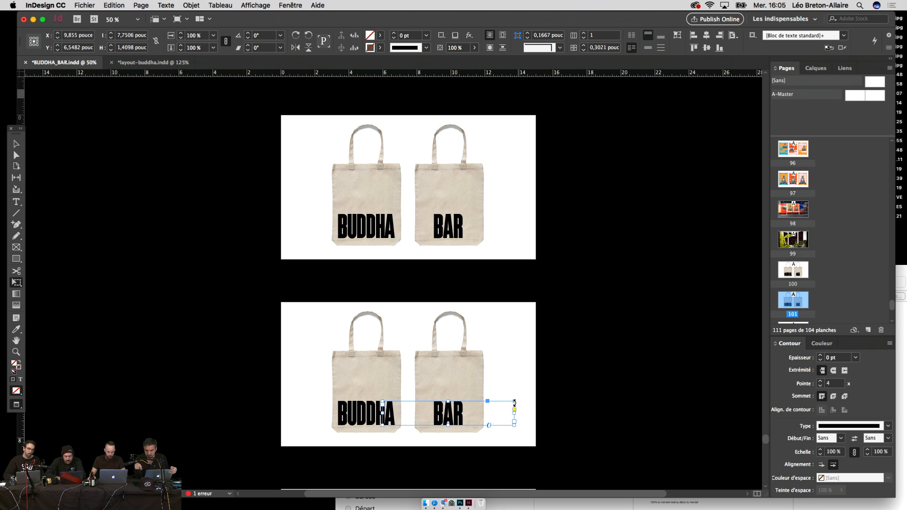
left_click_drag(514, 402, 566, 375)
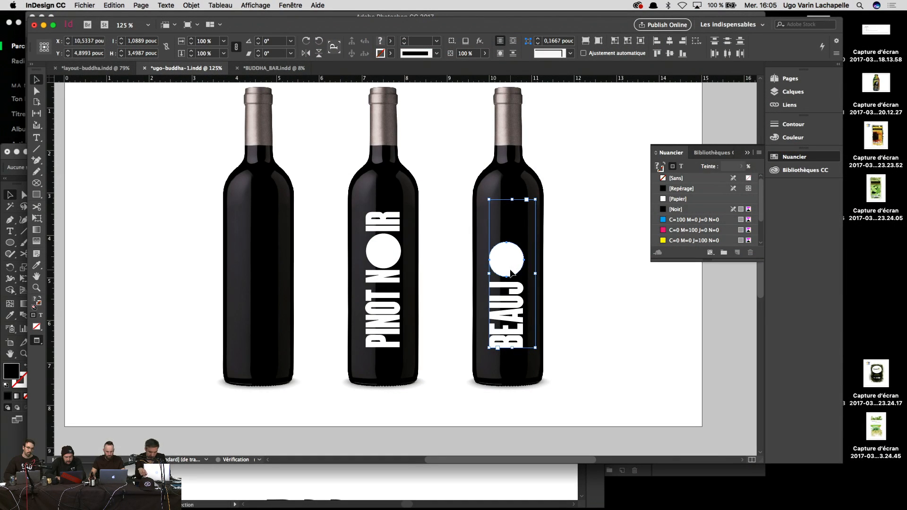
Step: Nudge the third bottle's BEAUJO text and circle up, then place them onto the first bottle
left_click(687, 358)
left_click(512, 273)
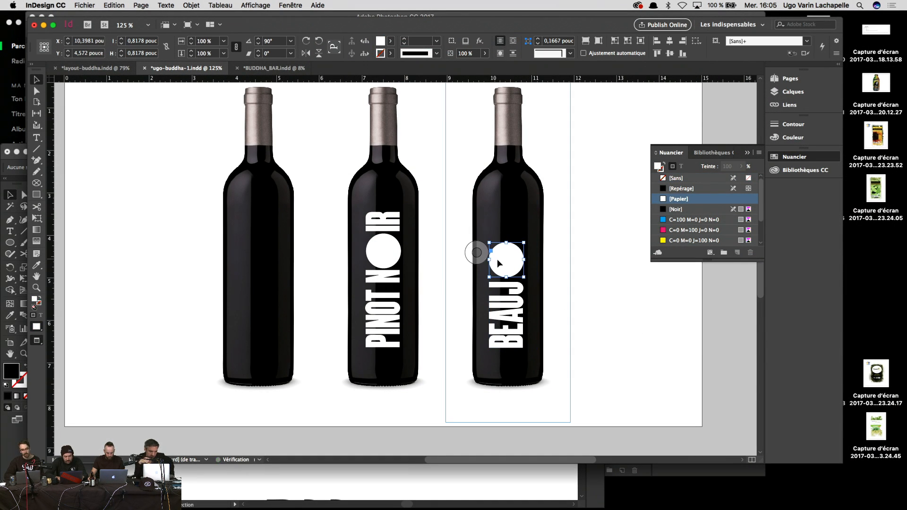
left_click(518, 300, "shift")
left_click_drag(518, 305, 518, 300)
left_click(653, 363)
left_click(524, 279)
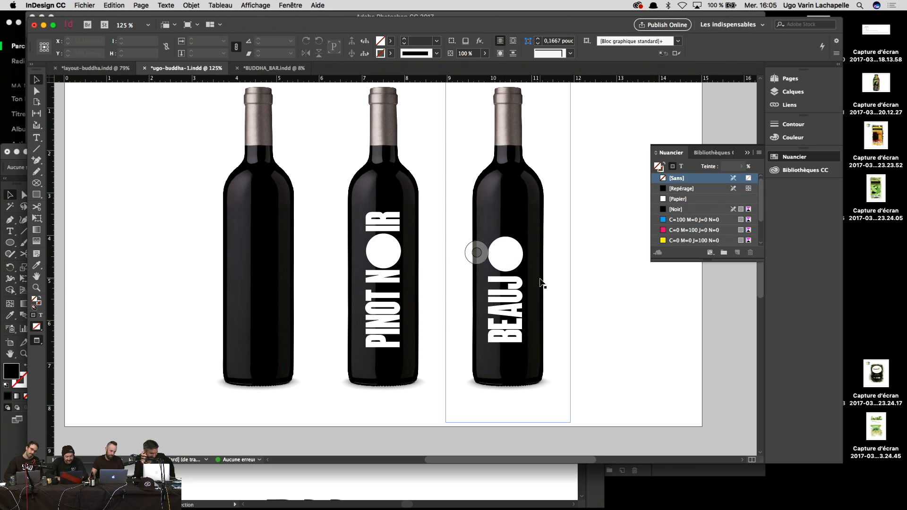
left_click(514, 276)
left_click(519, 260)
left_click(518, 287, "shift")
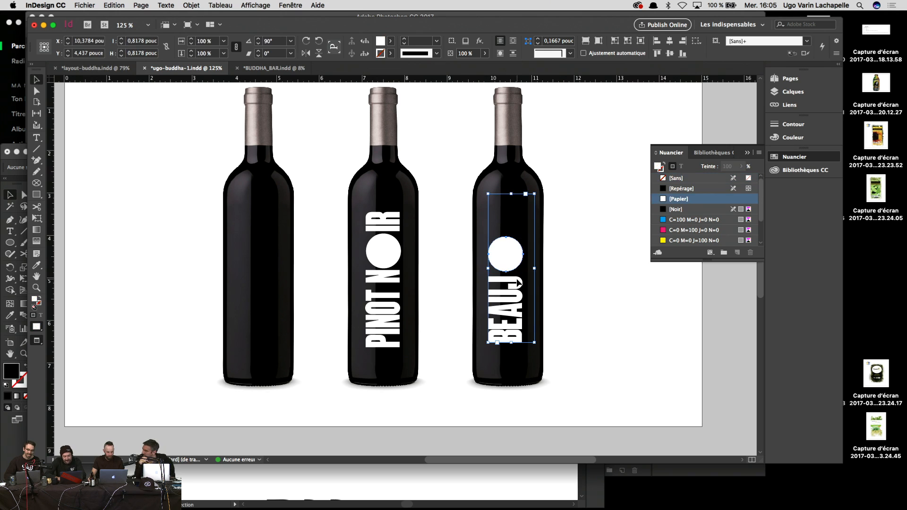
left_click_drag(518, 287, 268, 287)
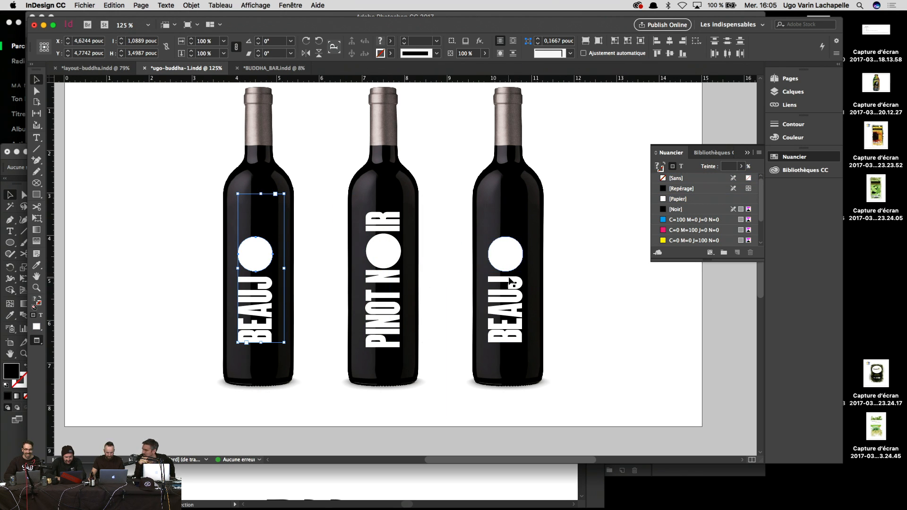
Step: Complete the third bottle's label as BEAUJOLAIS, kerning the letters after the circle upward
double_click(519, 228)
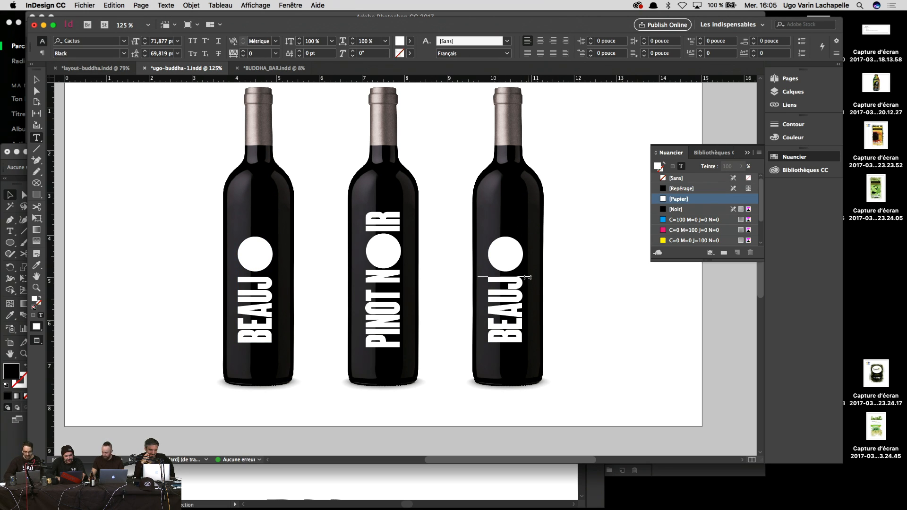
type("OLAIS")
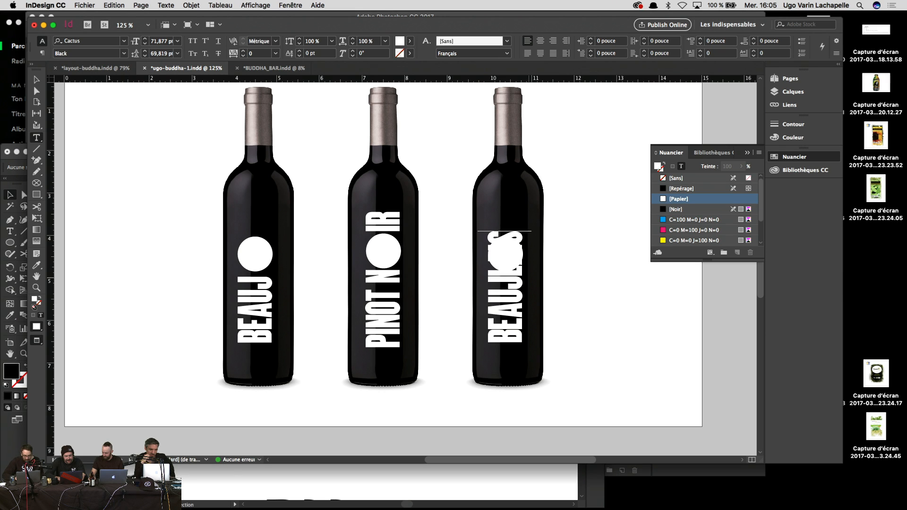
key("Left")
key("Left")
key("Left")
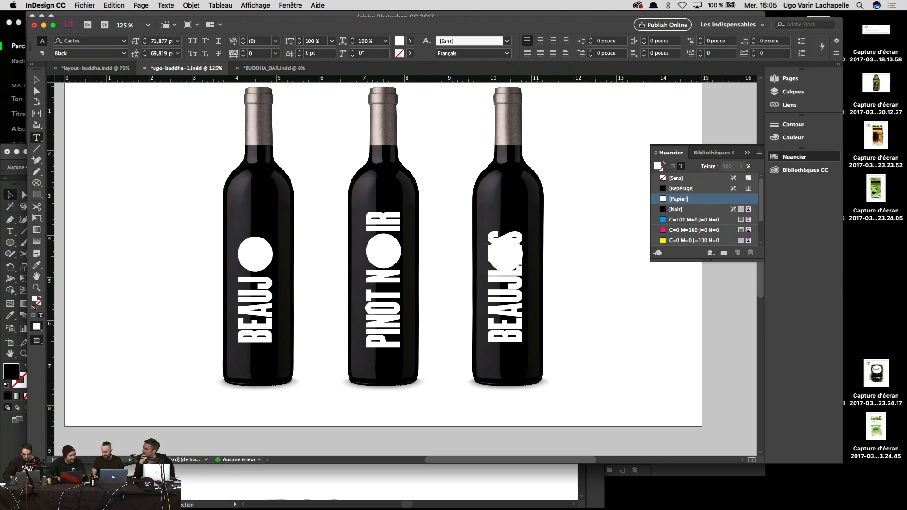
key("alt+Right")
key("alt+Right")
key("alt+Right")
key("alt+Right")
key("alt+Right")
key("alt+Right")
key("alt+Right")
key("alt+Right")
key("alt+Right")
key("alt+Right")
key("alt+Right")
key("alt+Right")
key("alt+Right")
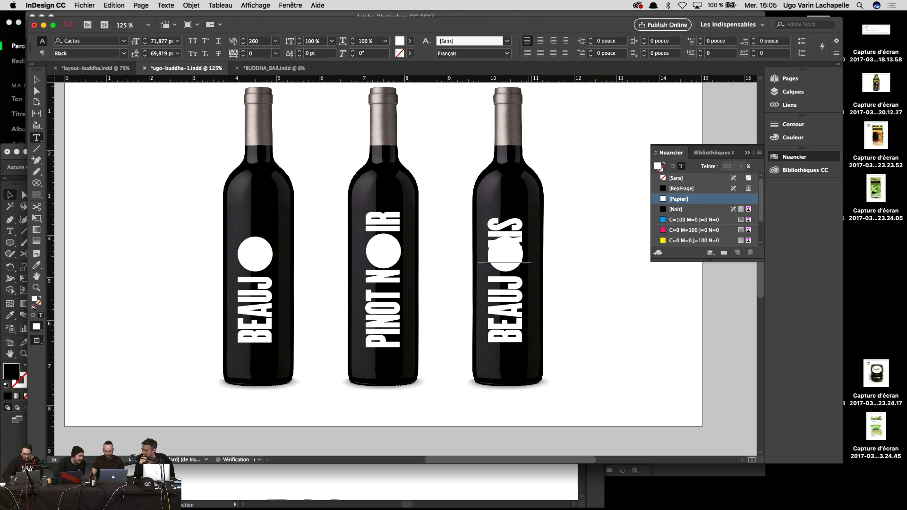
key("alt+Right")
key("alt+Right")
key("alt+Right")
key("alt+Right")
key("alt+Right")
key("alt+Right")
key("alt+Right")
key("alt+Right")
key("alt+Right")
key("alt+Right")
key("alt+Right")
key("alt+Right")
key("alt+Right")
key("alt+Right")
key("alt+Right")
key("alt+Right")
key("alt+Right")
key("alt+Right")
key("alt+Right")
key("alt+Right")
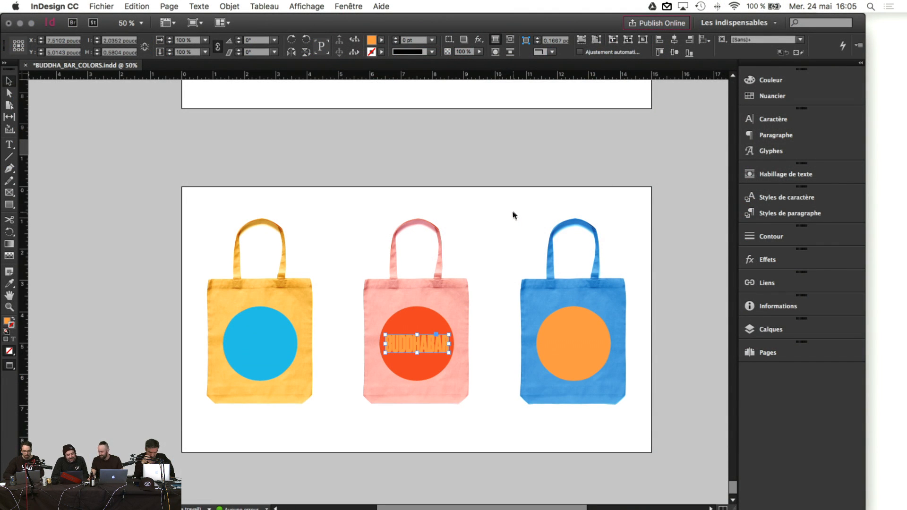
Step: Copy the BUDDHABAR text onto the blue bag's orange circle, leaving its stacking order unchanged
left_click_drag(429, 345, 585, 346)
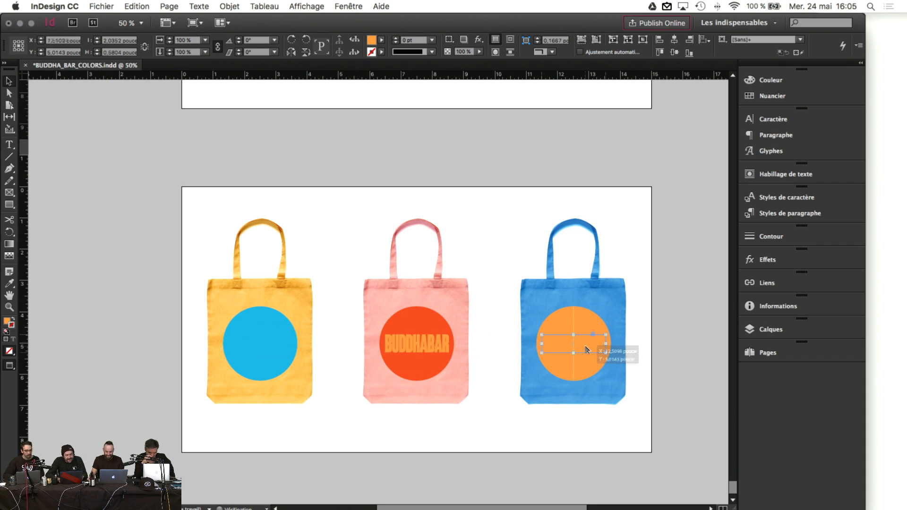
left_click(235, 6)
mouse_move(248, 40)
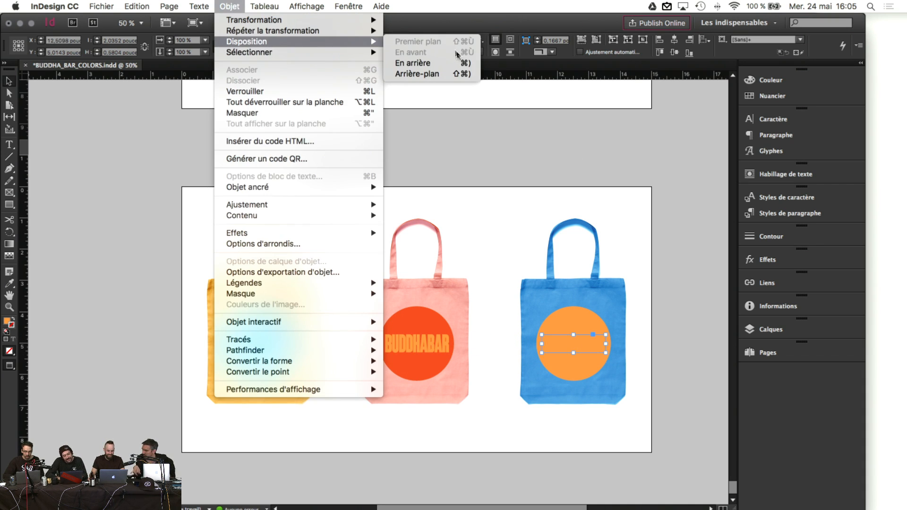
left_click(448, 44)
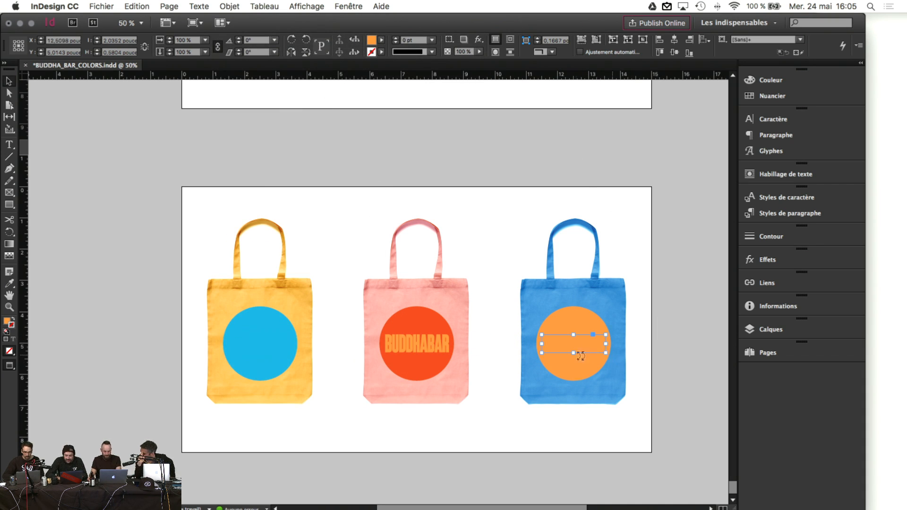
left_click(628, 320)
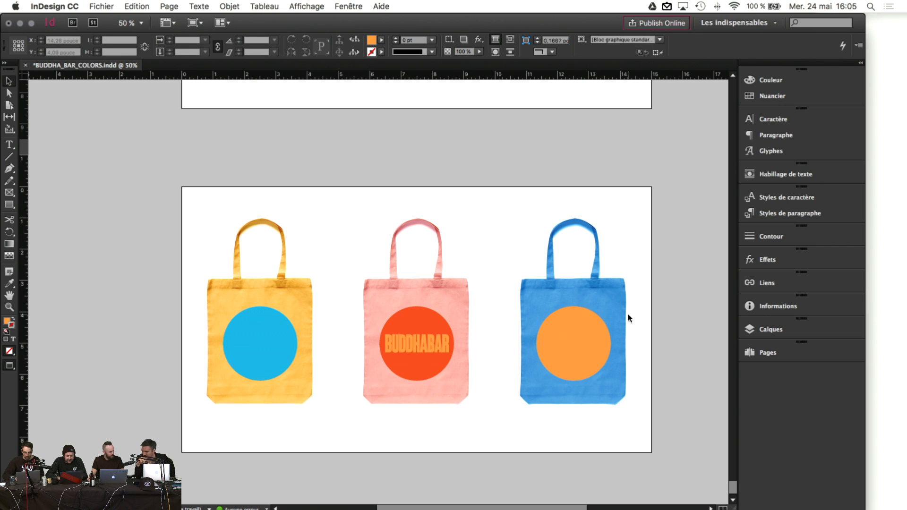
Step: Review the dotted poster pages, select the blue bag's orange circle, and show the Pages panel
scroll(305, 390, "up", 15)
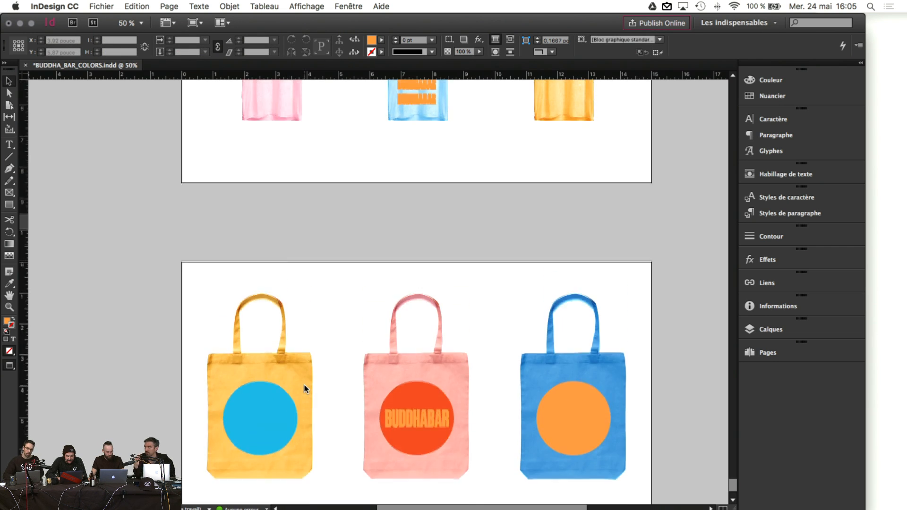
scroll(526, 345, "up", 20)
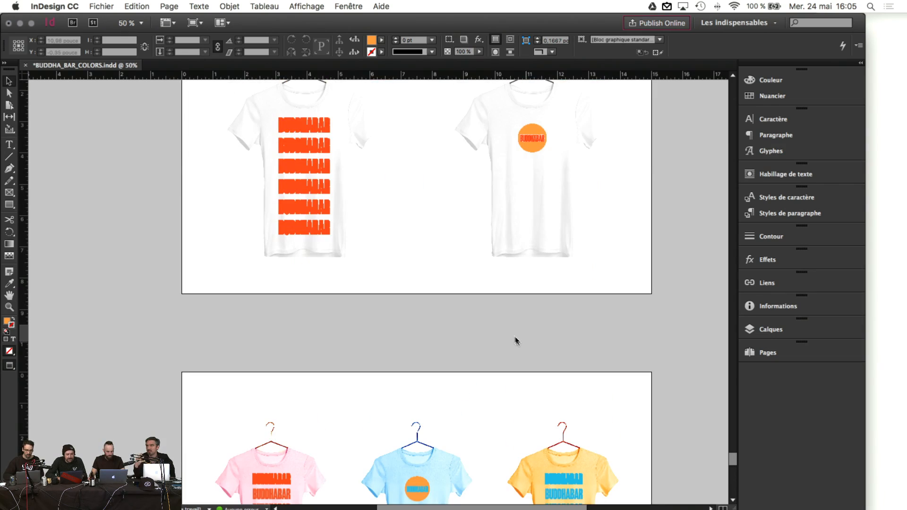
scroll(512, 330, "up", 20)
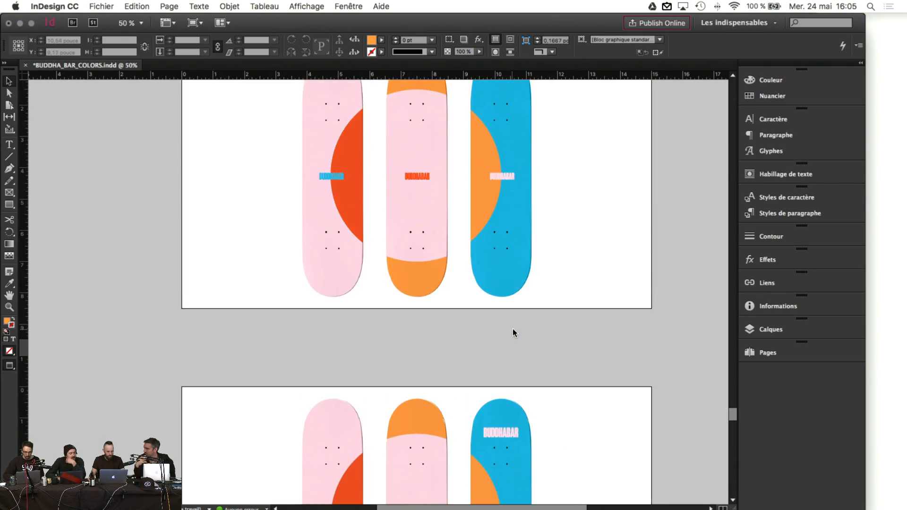
scroll(512, 329, "up", 20)
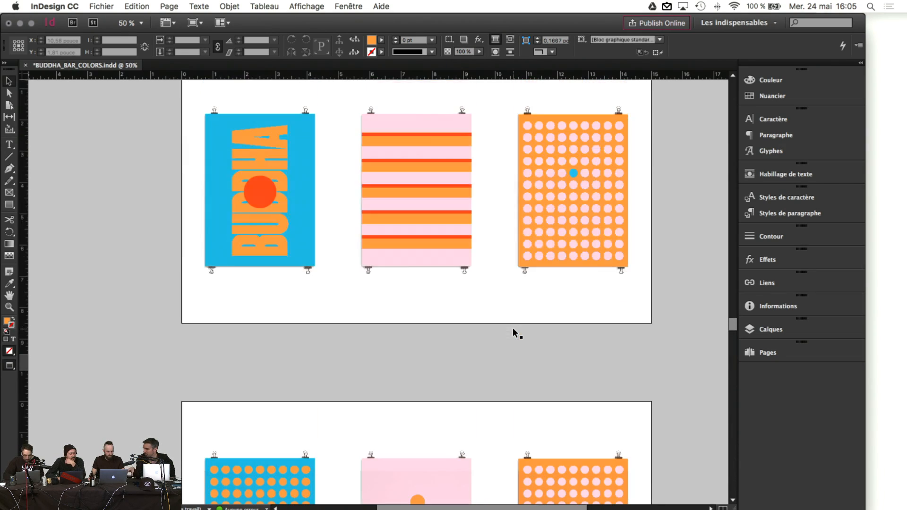
scroll(515, 332, "up", 5)
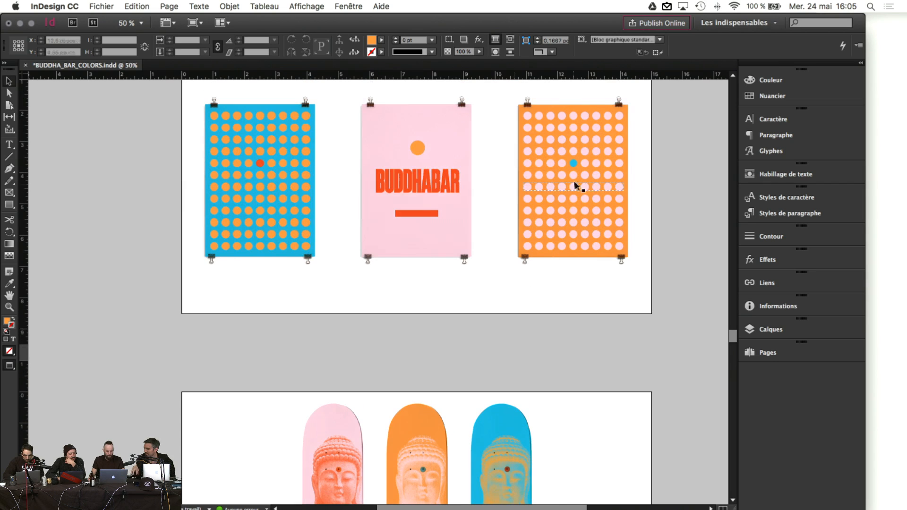
left_click(575, 177)
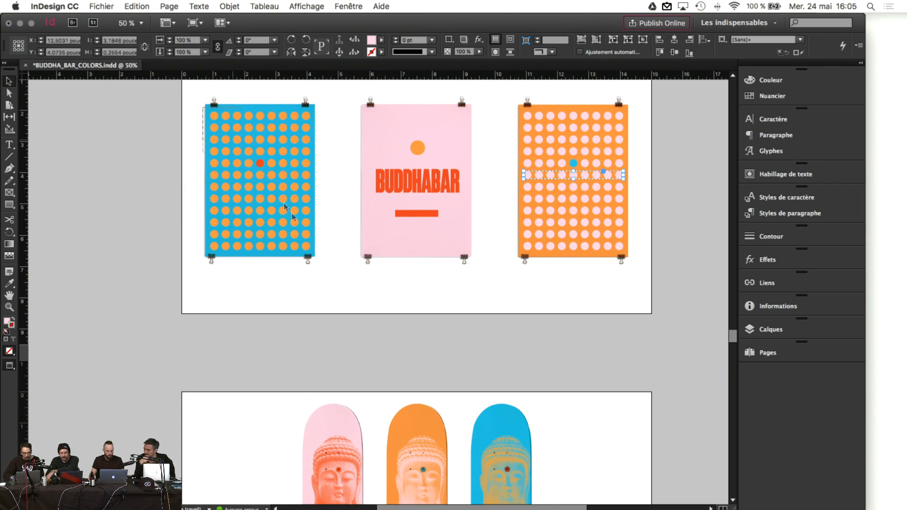
left_click(314, 250)
scroll(447, 282, "down", 15)
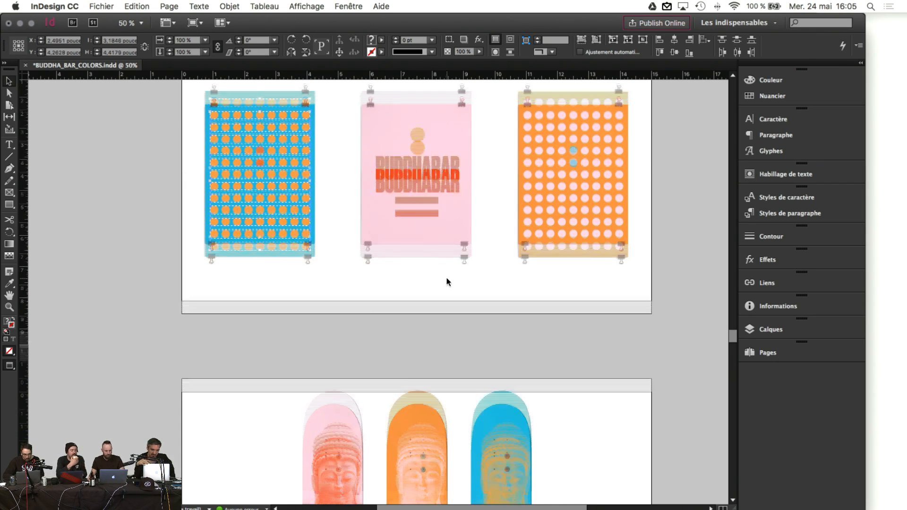
scroll(447, 282, "down", 15)
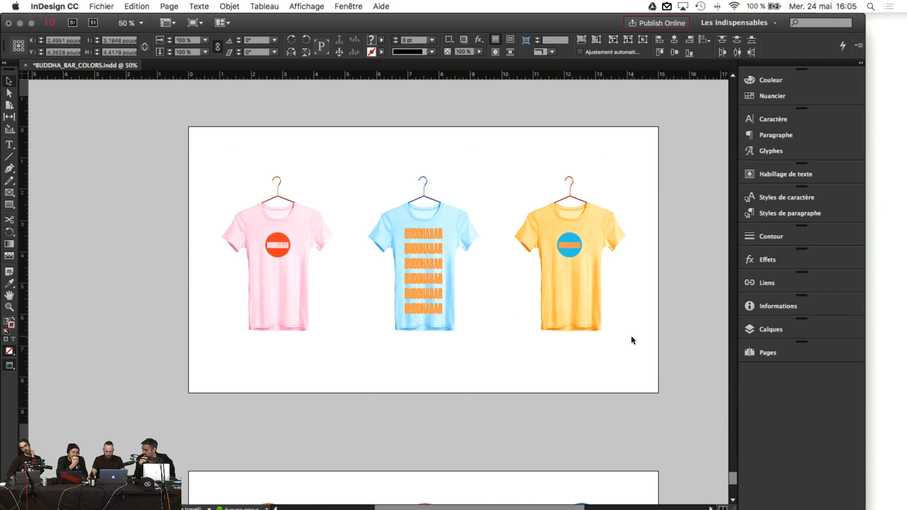
scroll(633, 340, "down", 5)
left_click(590, 340)
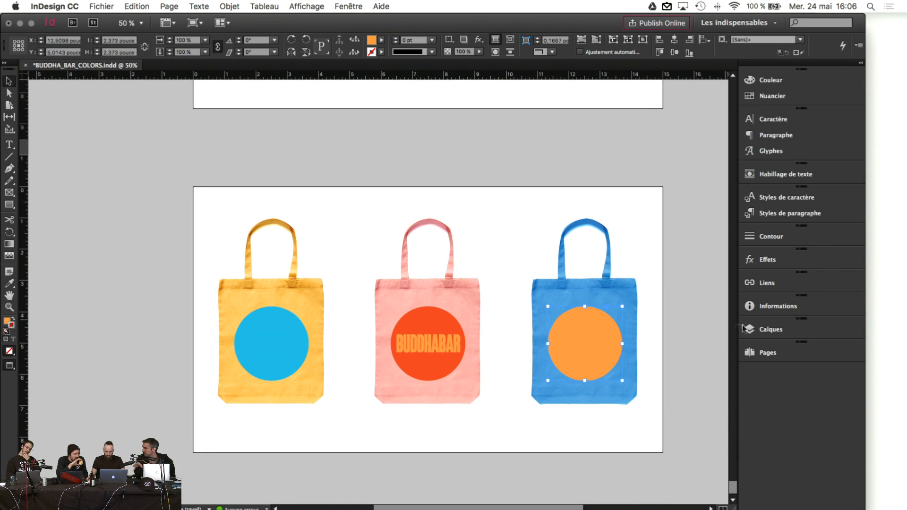
left_click(765, 352)
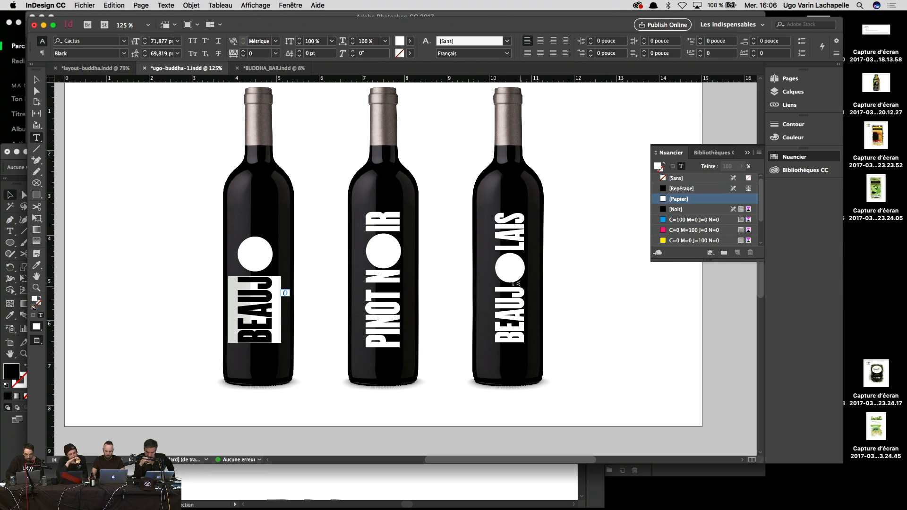
Step: Undo the stray V on the first bottle and nudge the third bottle's circle slightly down
type("v")
key("Escape")
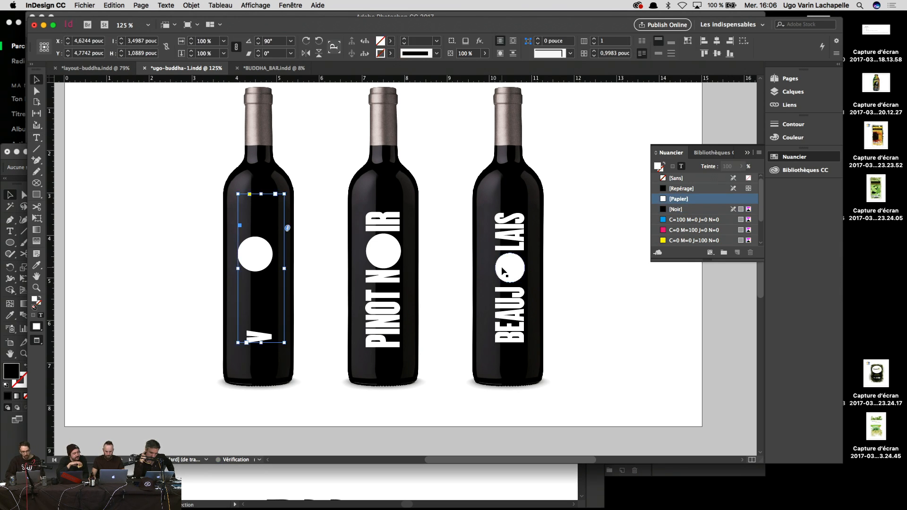
key("ctrl+z")
left_click(516, 271)
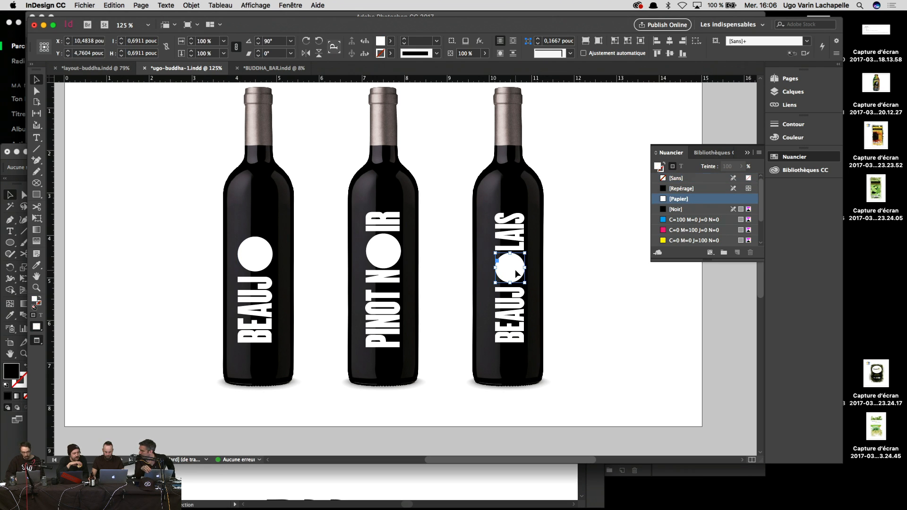
key("Down")
left_click(665, 318)
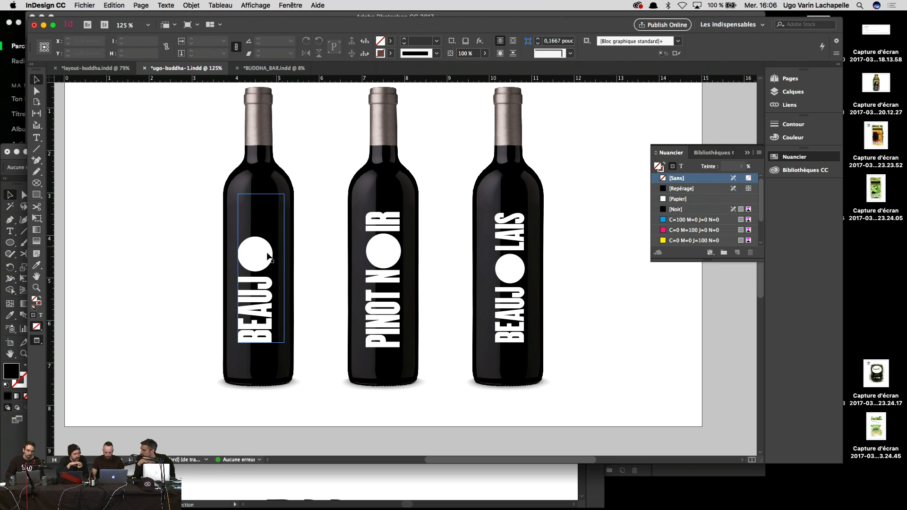
Step: Select the BEAUJ text on the first bottle, then move the tote bag's dotted row up
double_click(260, 290)
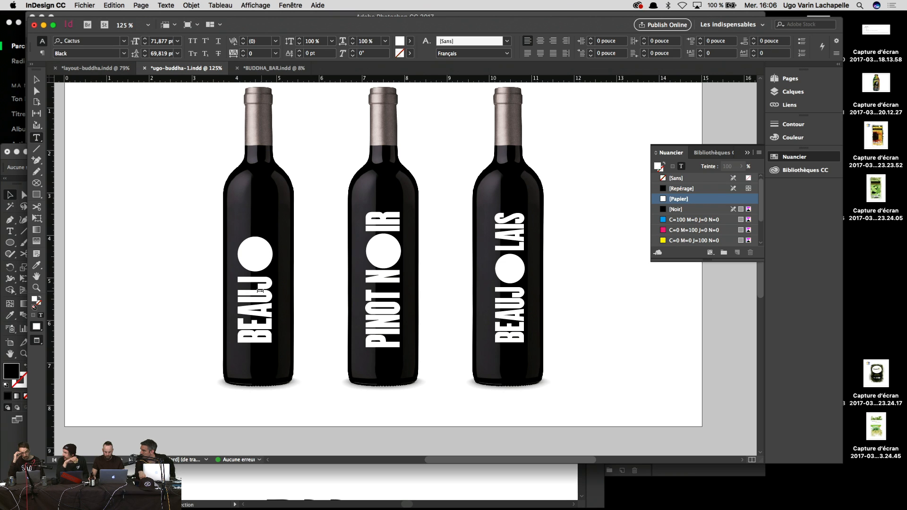
key("Escape")
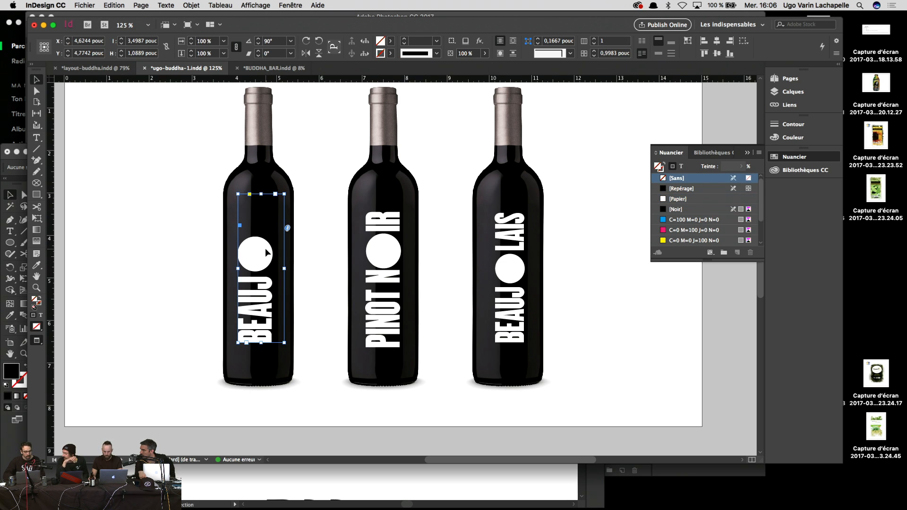
left_click(326, 330)
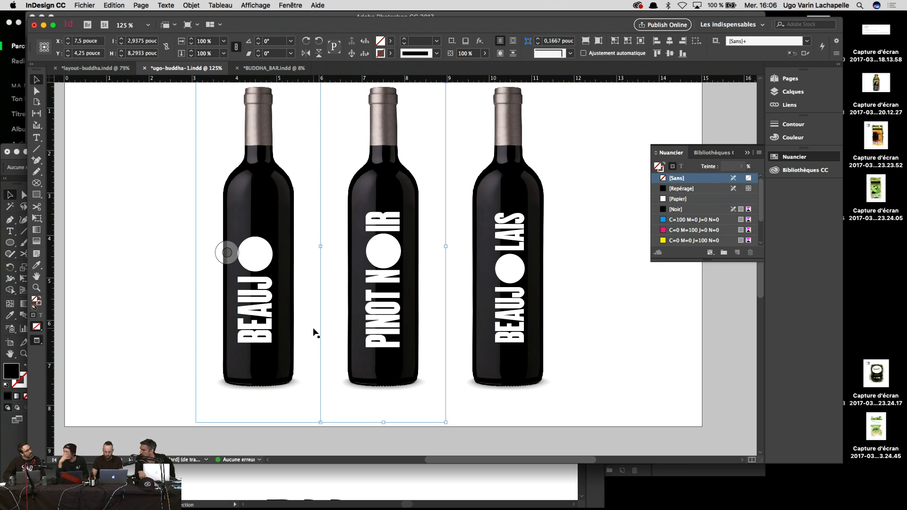
double_click(261, 284)
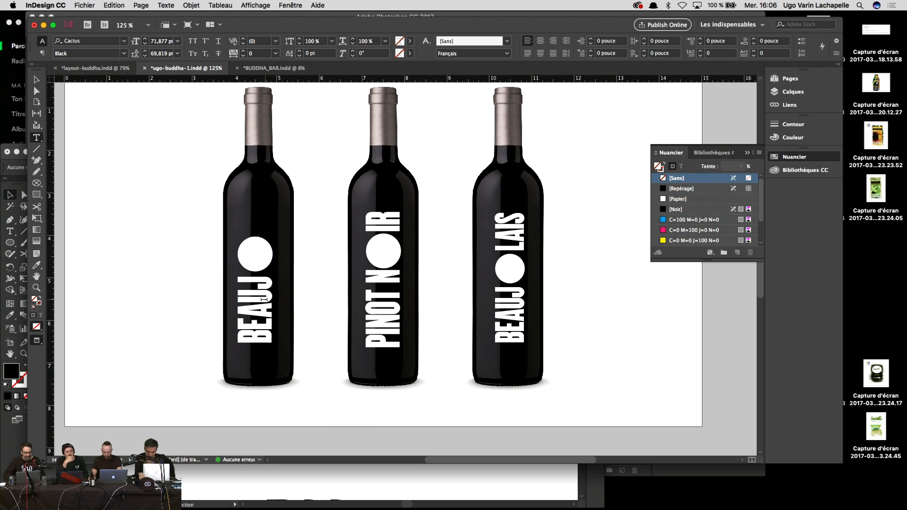
left_click_drag(263, 283, 257, 449)
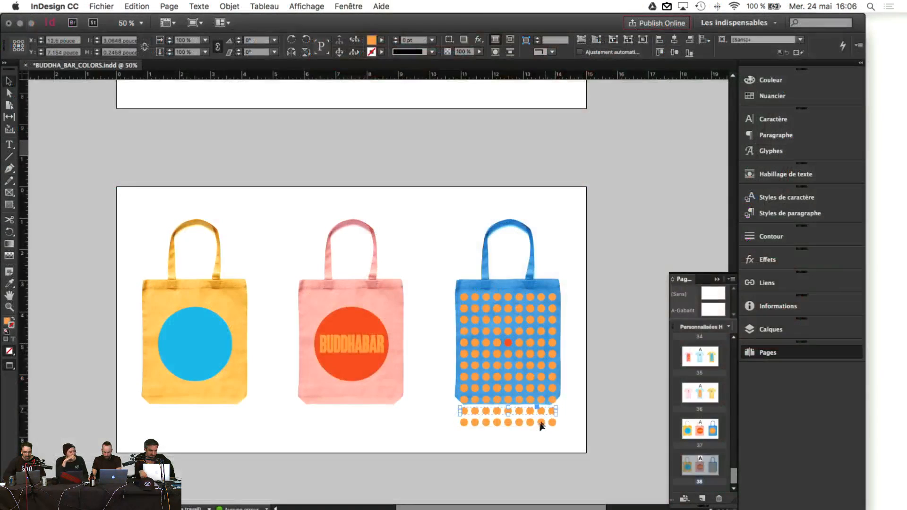
left_click_drag(531, 418, 527, 400)
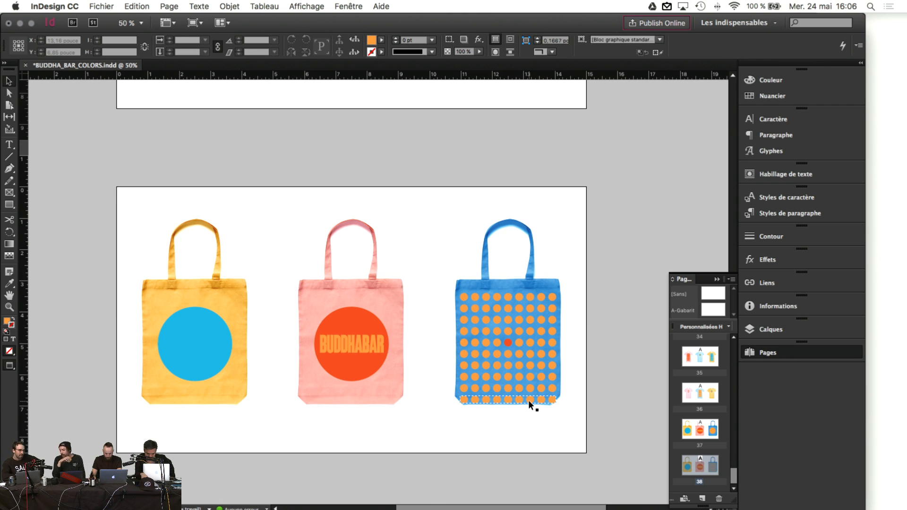
Step: Delete the extra dotted row at the blue bag's bottom and select the remaining dot grid
key("Delete")
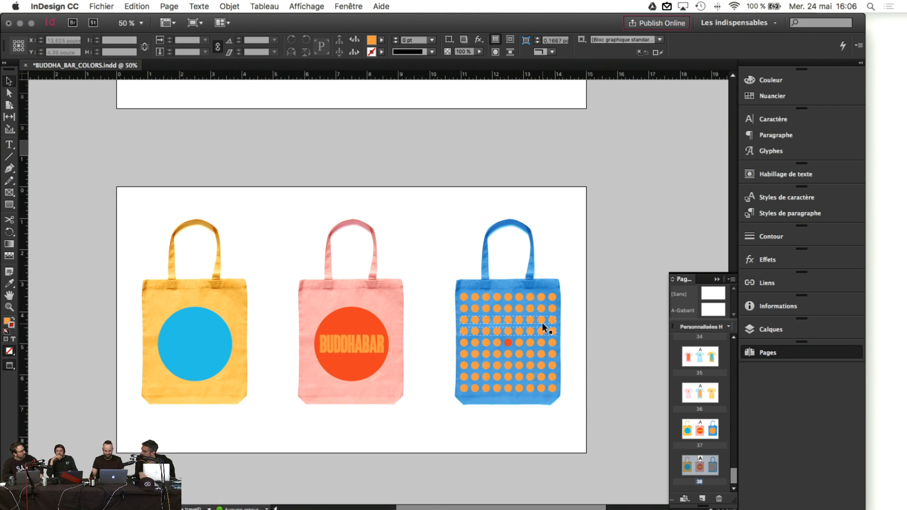
left_click_drag(444, 273, 567, 396)
left_click_drag(567, 397, 576, 384)
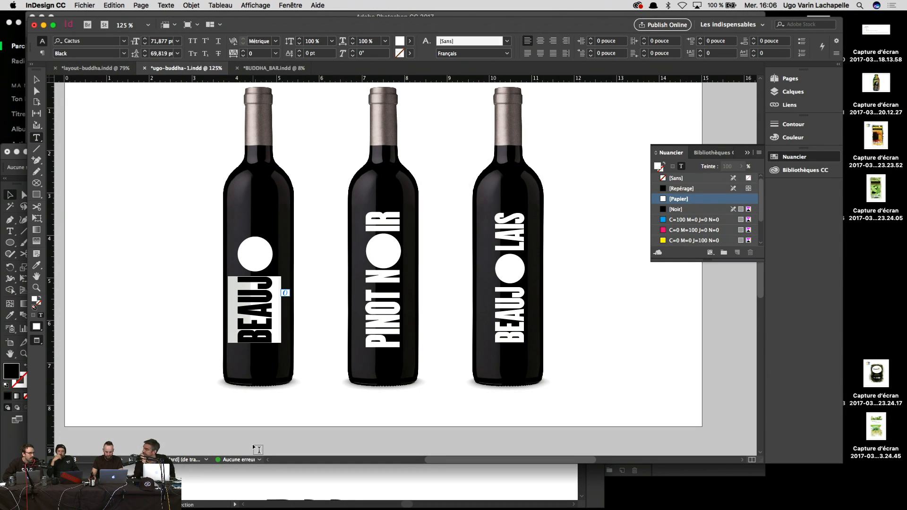
Step: Label the first bottle MERL and nudge the white circle above it slightly lower
type("MERL")
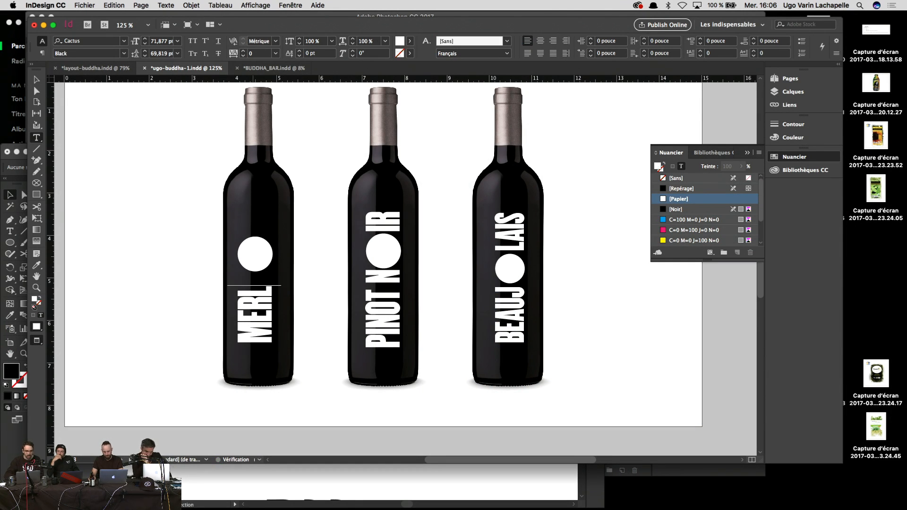
key("Escape")
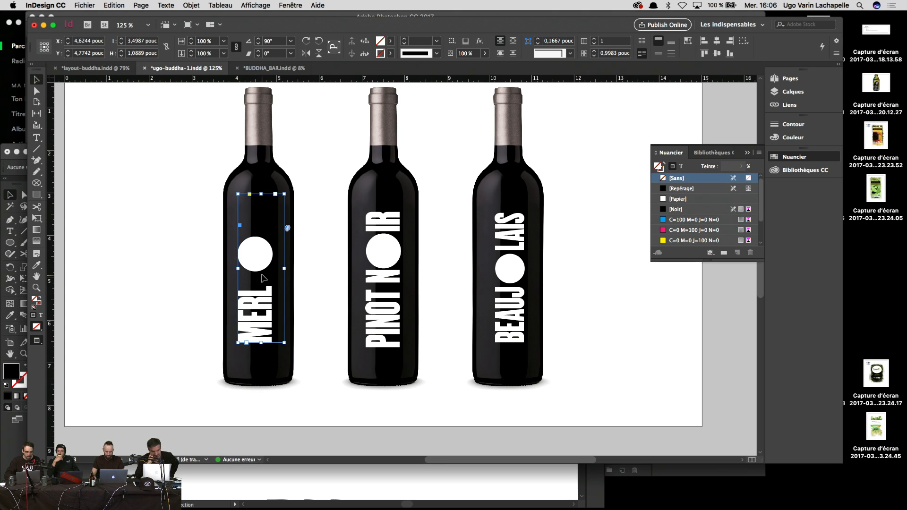
left_click(260, 270)
key("shift+Down")
key("shift+Down")
key("shift+Up")
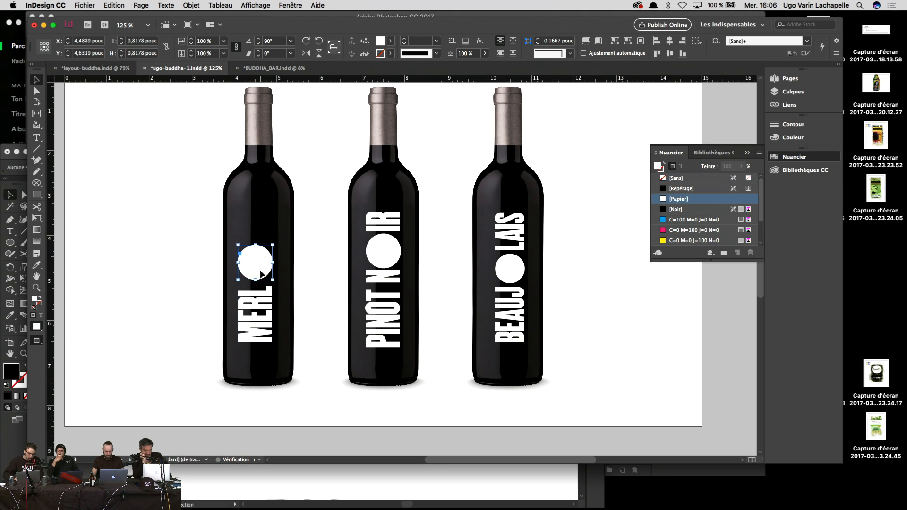
key("Down")
key("Down")
key("Down")
key("Down")
key("Down")
key("Down")
Step: Add T to make MERLOT and kern the T upward past the circle
double_click(264, 286)
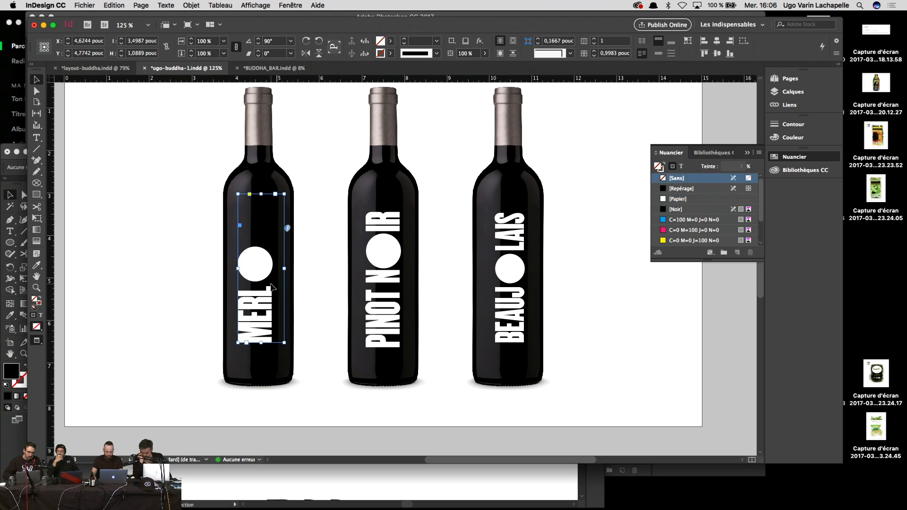
type("T")
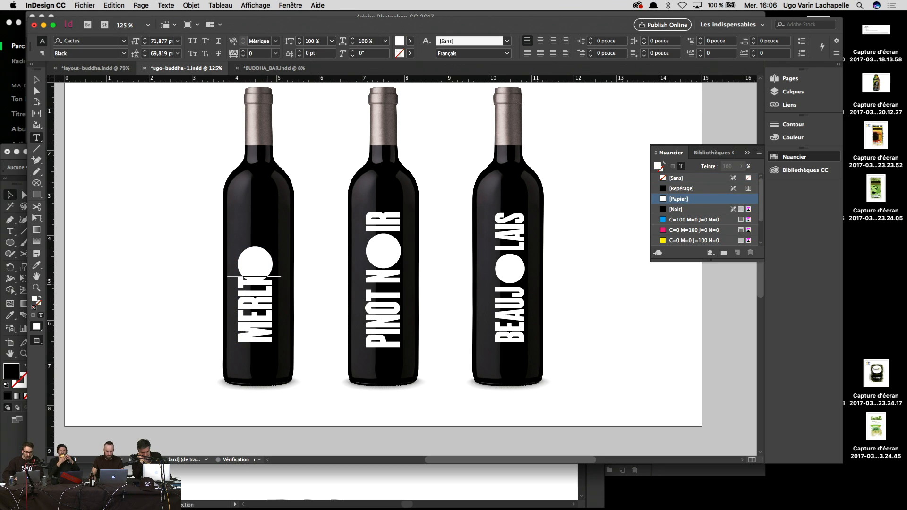
key("Left")
key("alt+Right")
key("alt+Right")
key("alt+Right")
key("alt+Right")
key("alt+Right")
key("alt+Right")
key("alt+Right")
key("alt+Right")
key("alt+Right")
key("alt+Right")
key("alt+Right")
key("alt+Right")
key("alt+Right")
key("alt+Right")
key("alt+Right")
key("alt+Right")
key("alt+Right")
key("alt+Right")
key("alt+Right")
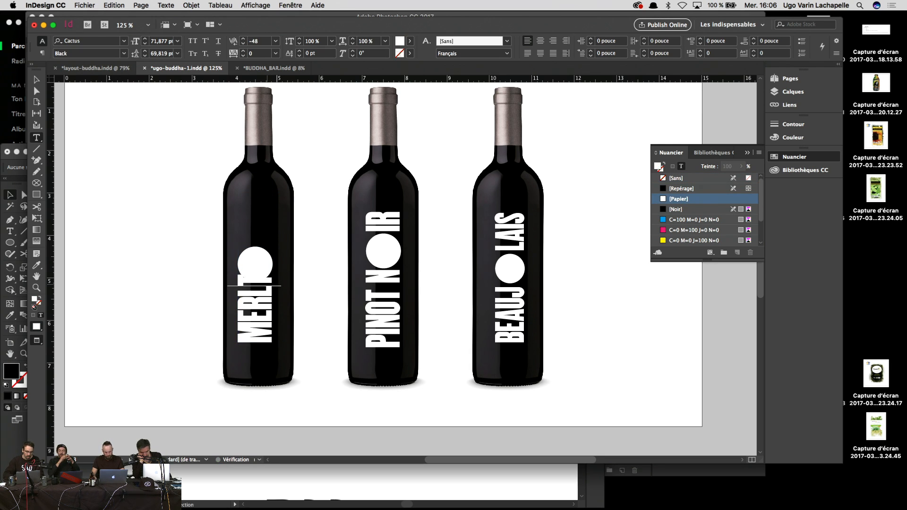
key("alt+Right")
key("alt+Right")
key("alt+Right")
key("alt+Right")
key("alt+Right")
key("alt+Right")
key("alt+Right")
key("alt+Right")
key("alt+Right")
key("alt+Right")
key("alt+Right")
key("alt+Right")
key("alt+Right")
key("alt+Right")
key("alt+Right")
key("alt+Right")
key("alt+Right")
key("alt+Right")
key("alt+Right")
key("alt+Right")
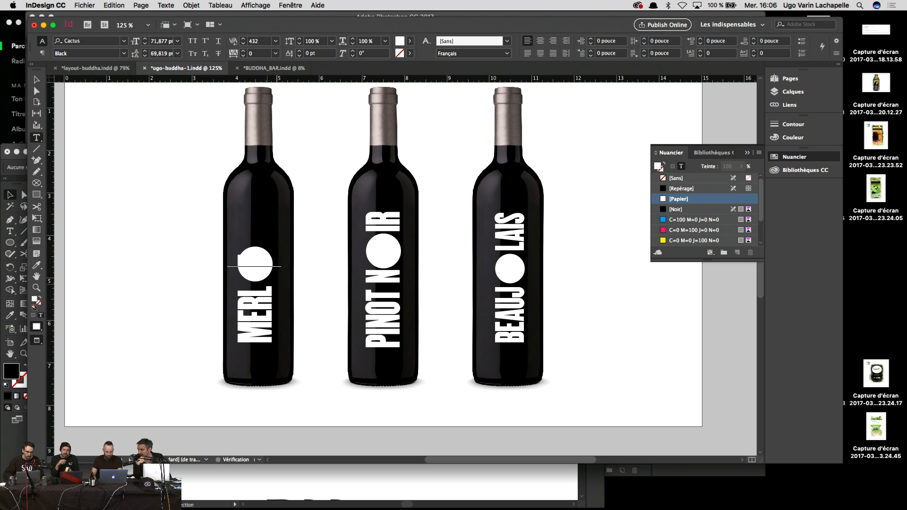
key("alt+Right")
key("alt+Right")
key("alt+Right")
key("alt+Right")
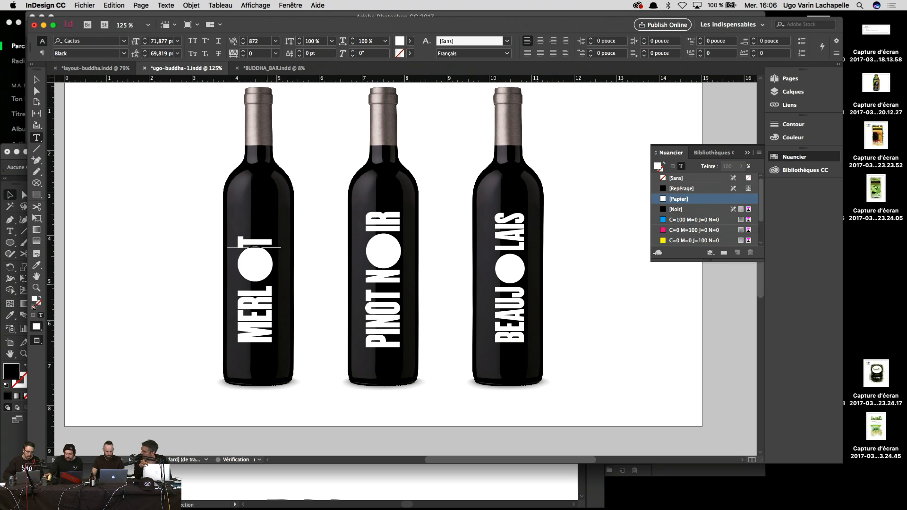
key("Escape")
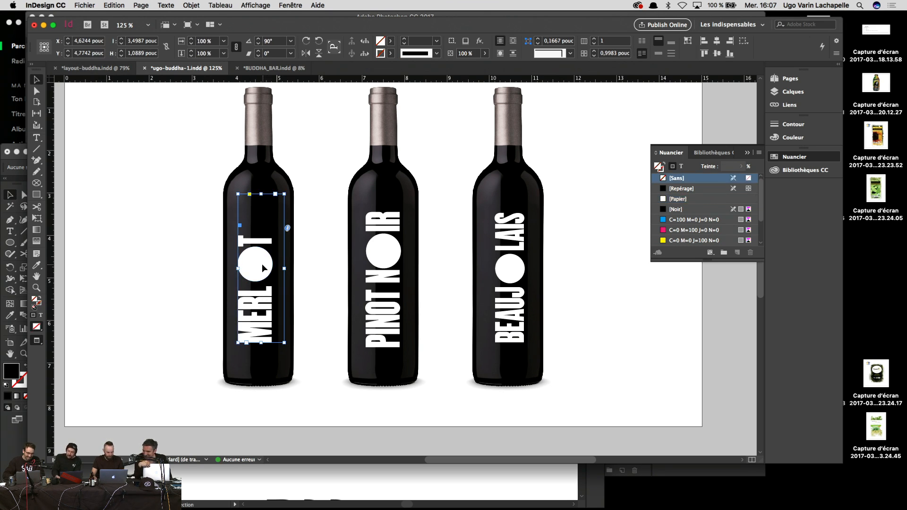
Step: Cut the white circle, retype the spaced L, and paste the circle inline between L and T
left_click(243, 267)
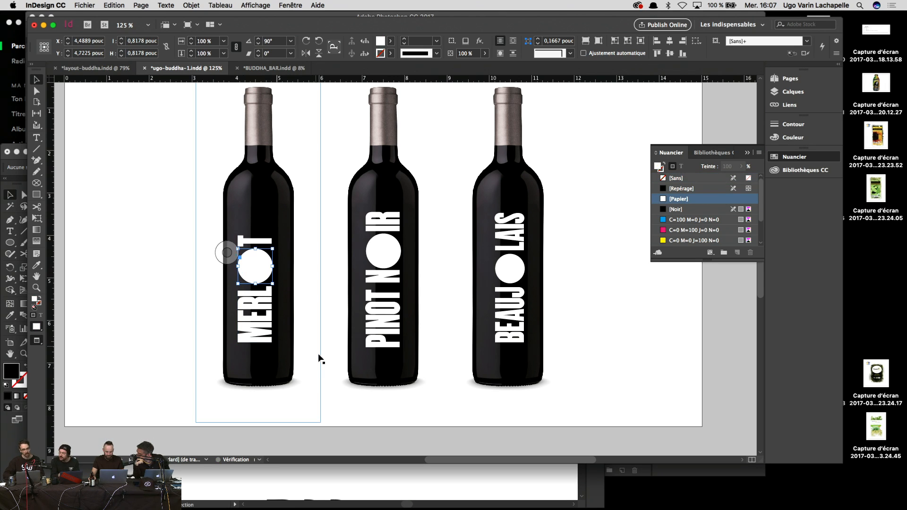
left_click(272, 315)
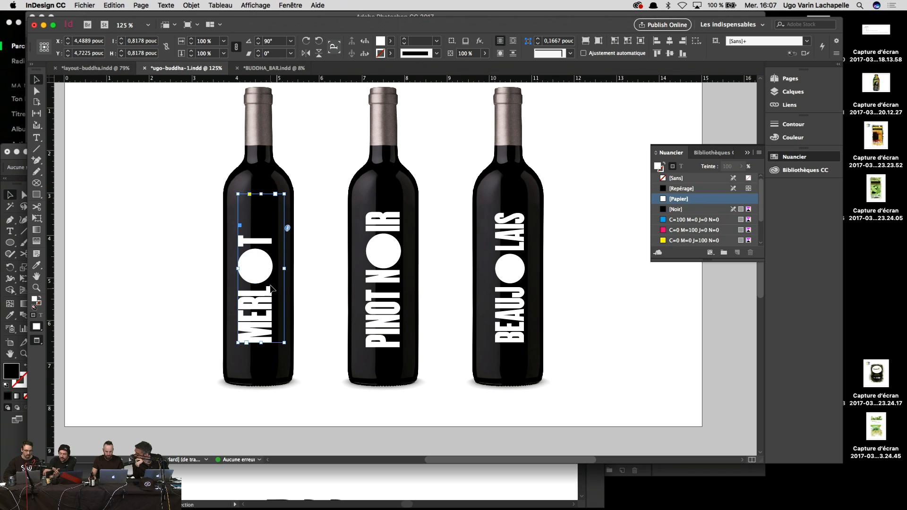
double_click(256, 265)
key("Escape")
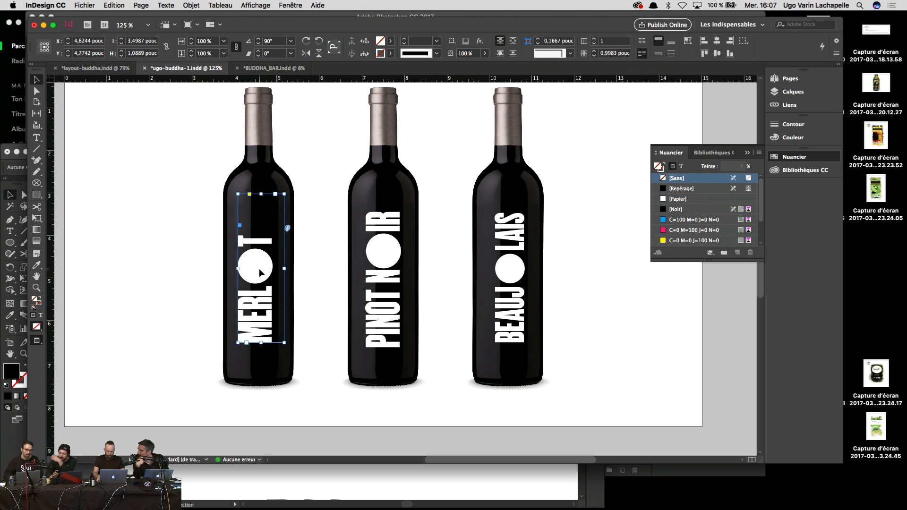
left_click(267, 276)
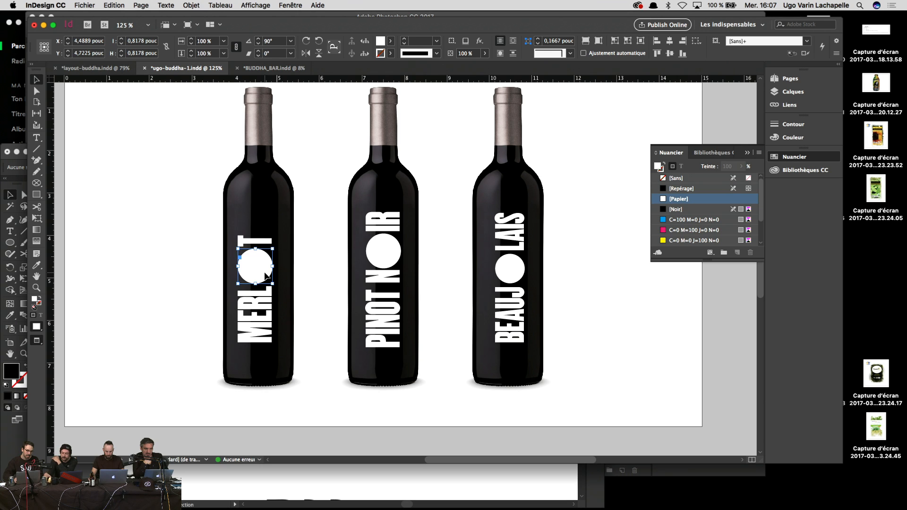
key("BackSpace")
double_click(265, 274)
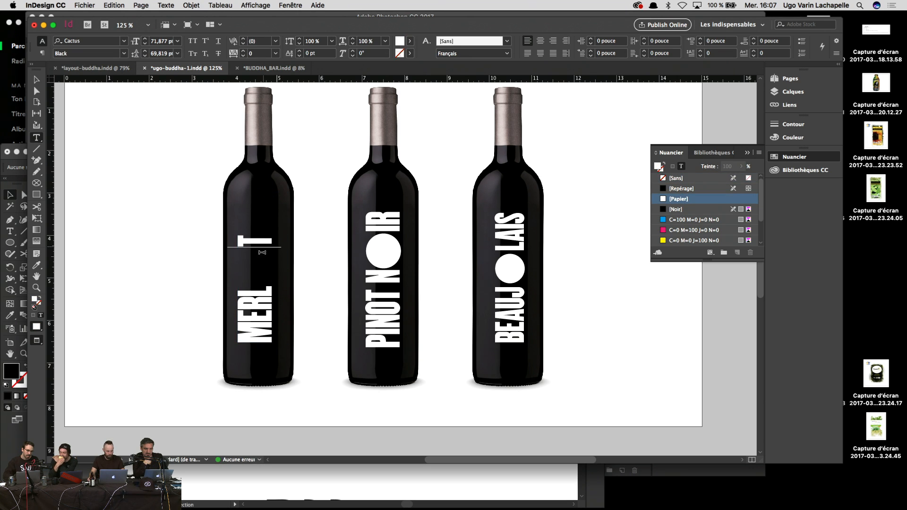
left_click_drag(261, 247, 259, 279)
key("BackSpace")
type("L")
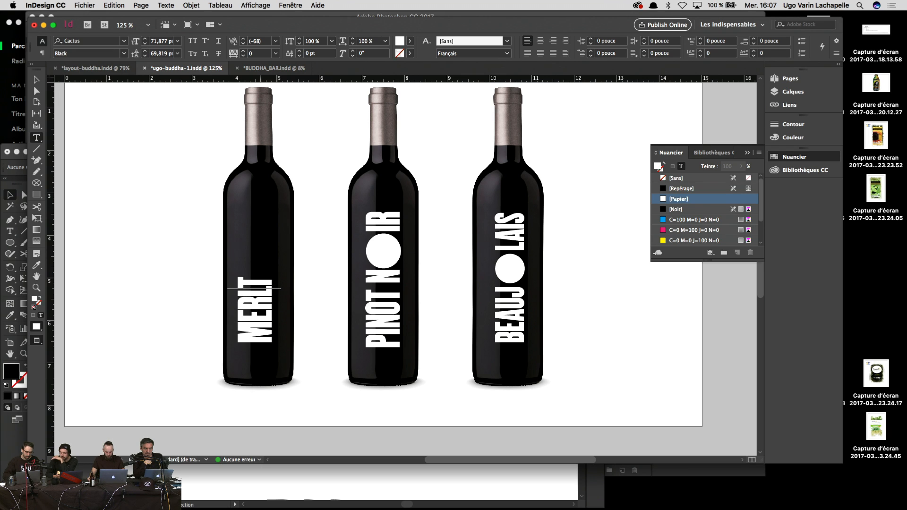
key("super+v")
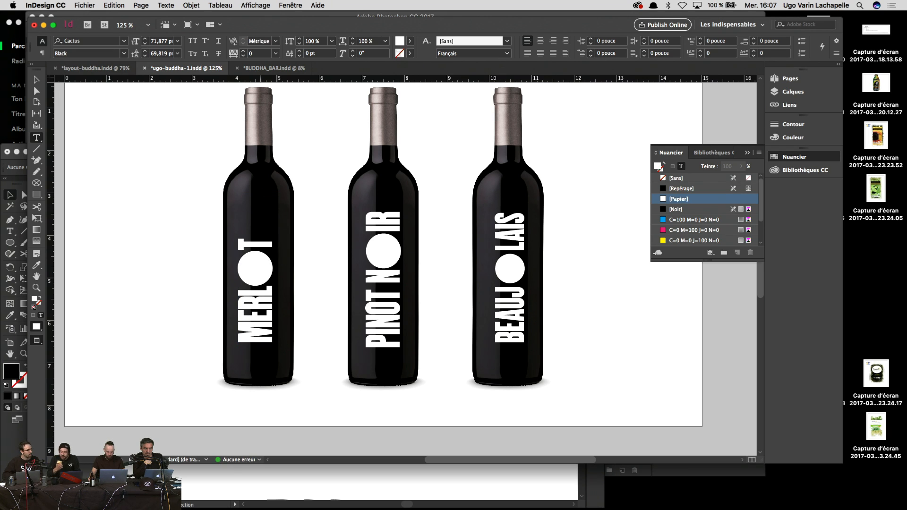
key("Escape")
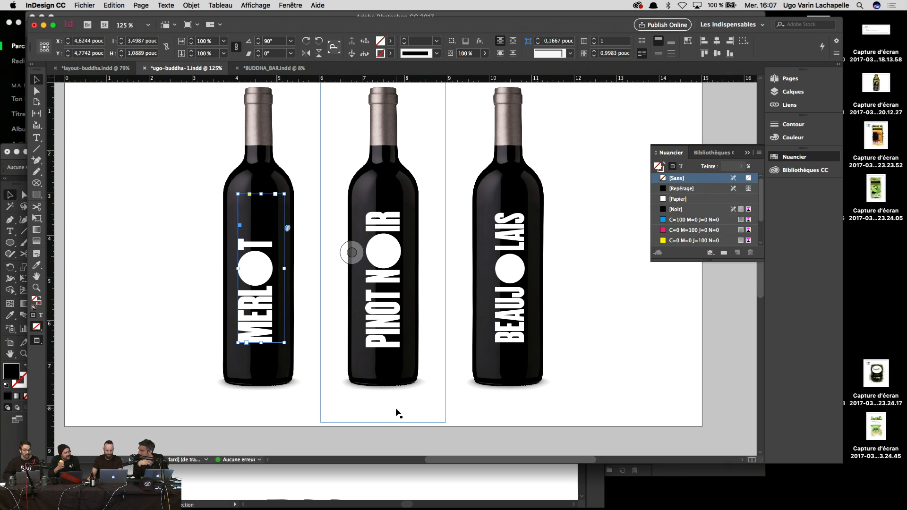
Step: Fine-tune the spacing between the MERLOT circle and the following T
left_click(594, 398)
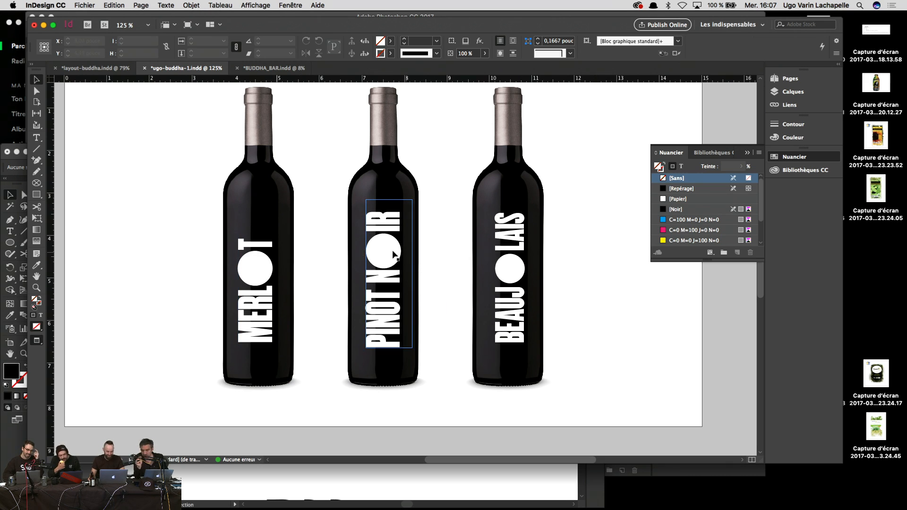
left_click(261, 258)
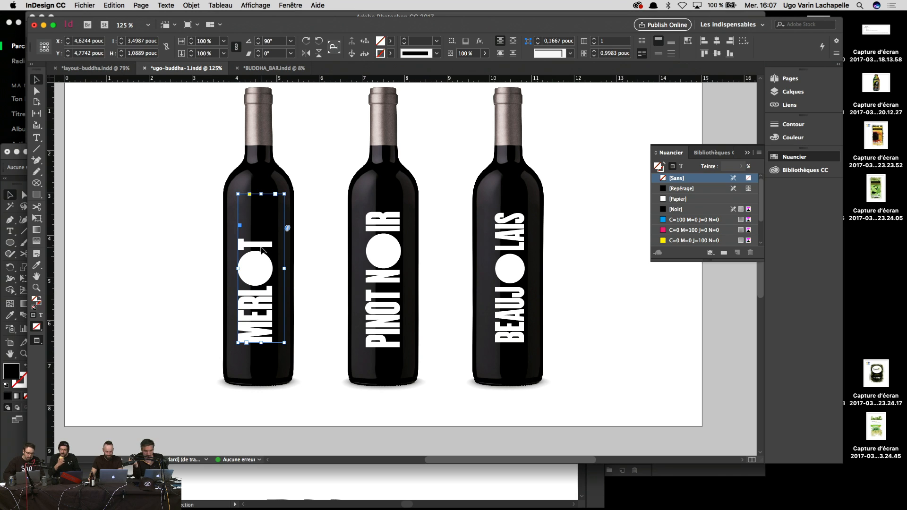
double_click(261, 248)
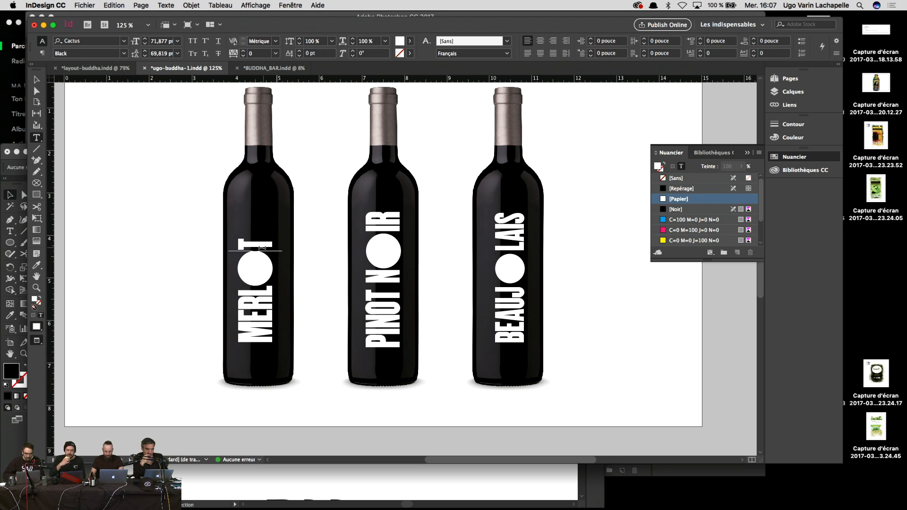
key("alt+Right")
key("alt+Right")
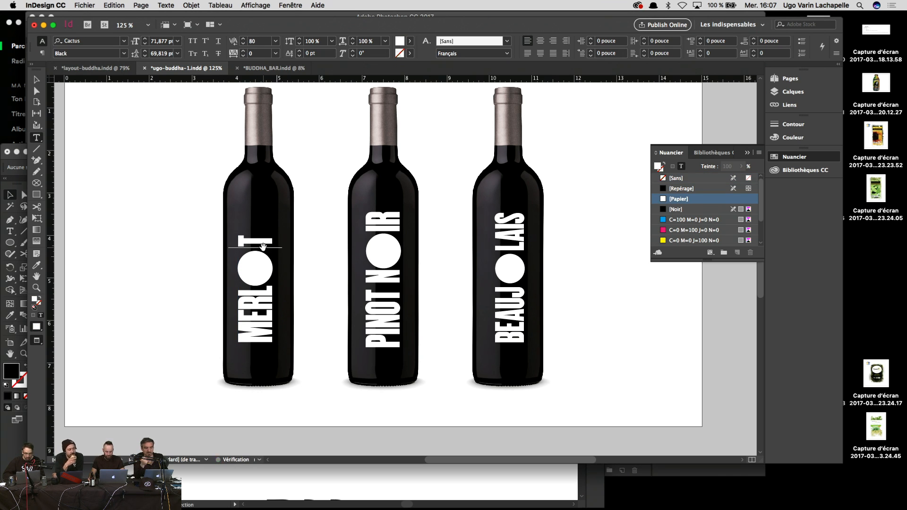
key("alt+Left")
key("alt+Left")
key("alt+Left")
key("Escape")
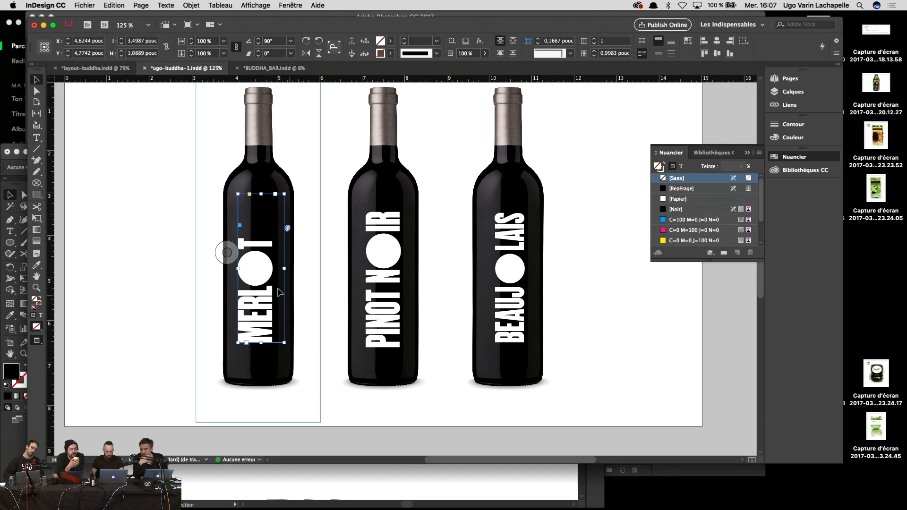
double_click(270, 284)
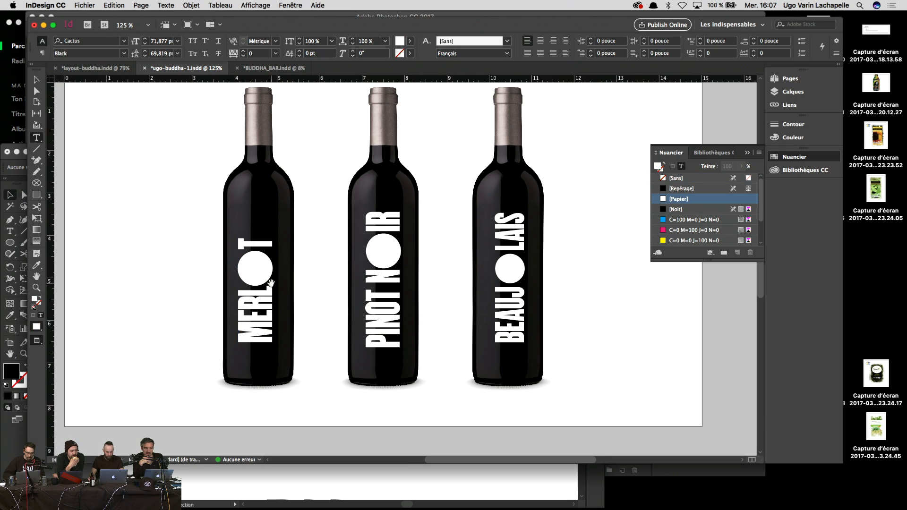
key("Escape")
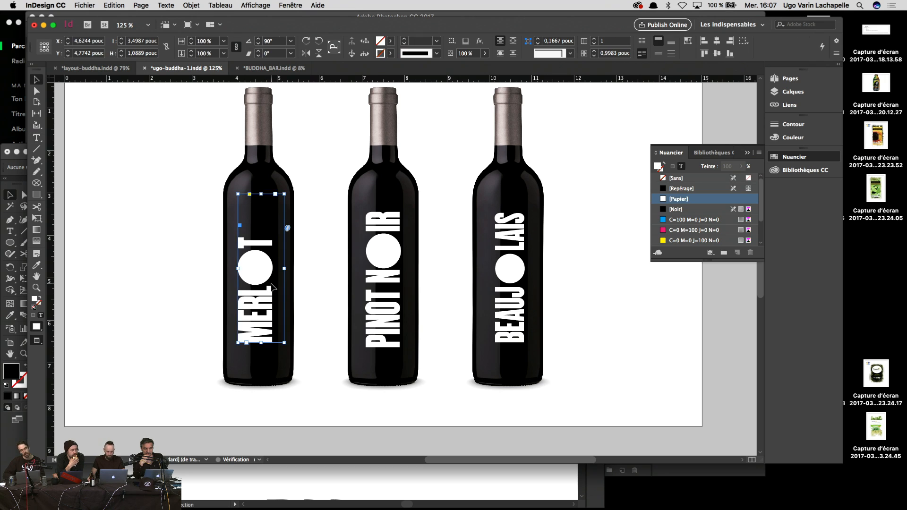
Step: Cut the PINOT NOIR white circle and paste it inline into the gap between N and IR
left_click(361, 388)
left_click(383, 246)
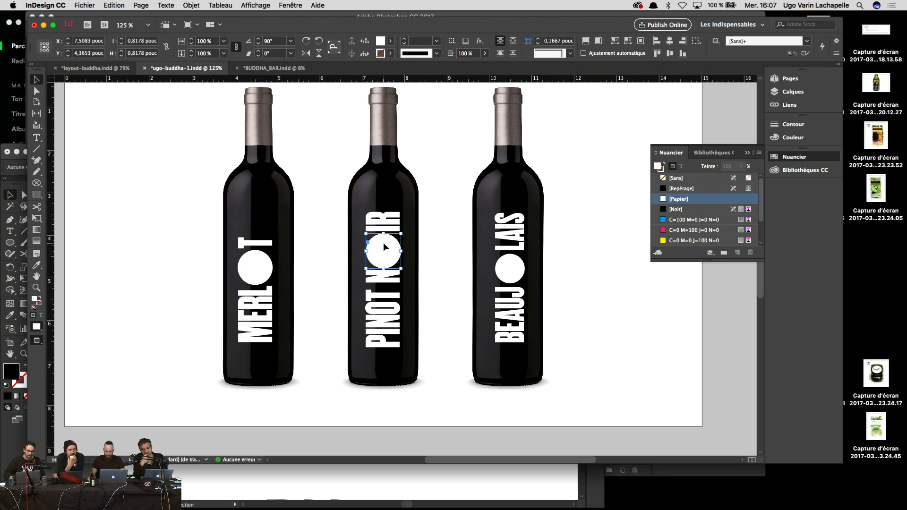
key("super+x")
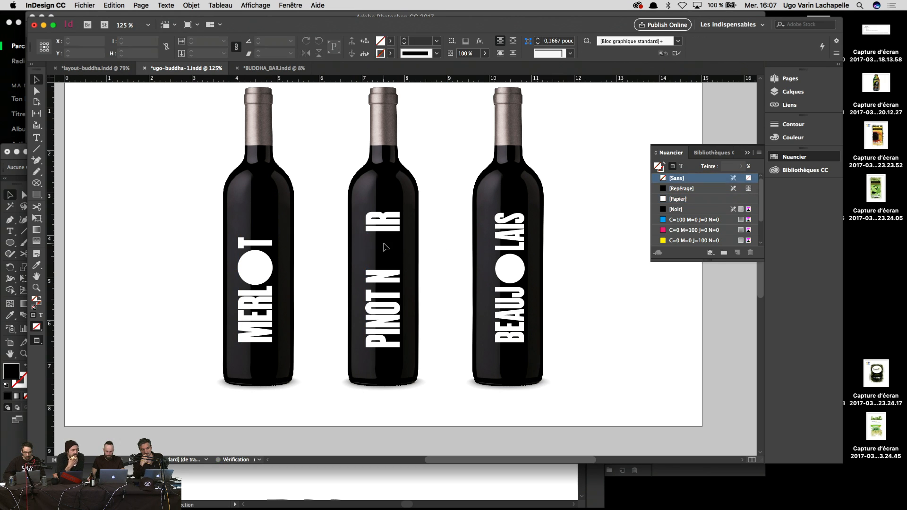
double_click(384, 242)
left_click_drag(385, 232, 387, 261)
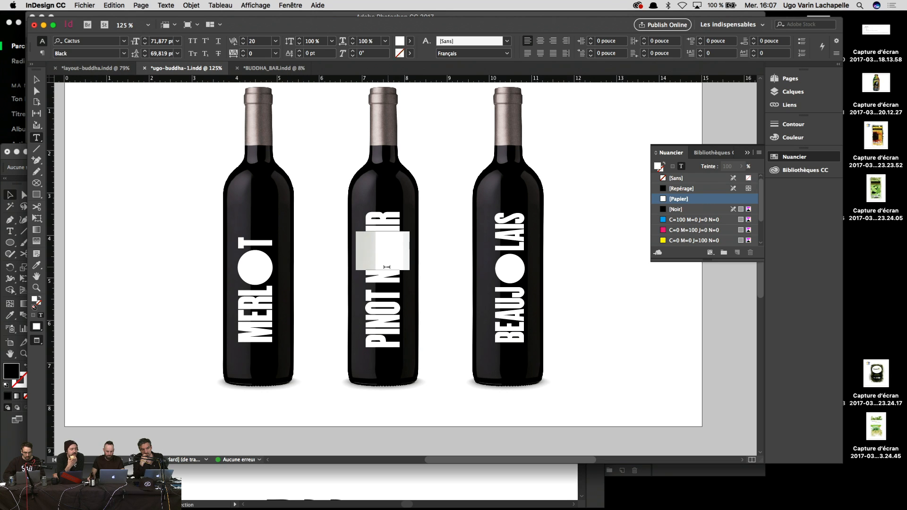
key("super+v")
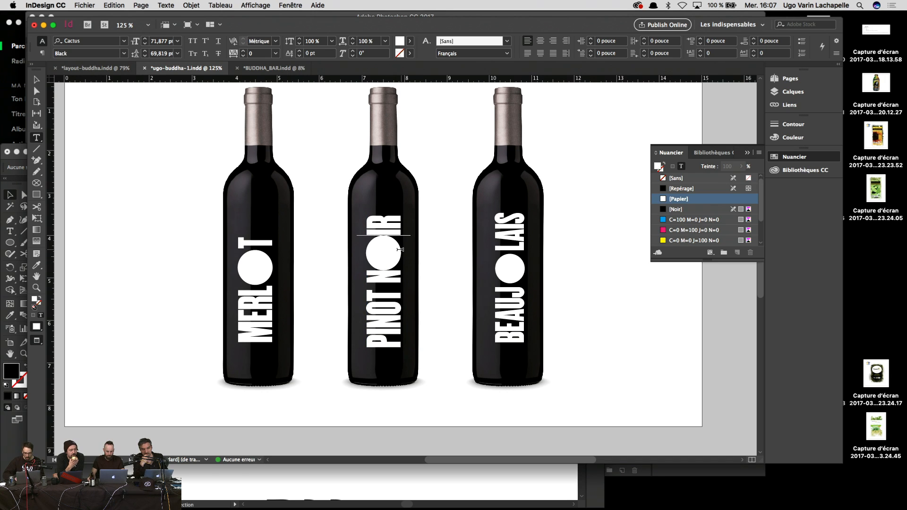
Step: Kern IR away from the inline circle to 80
key("Left")
key("Right")
key("Right")
key("Left")
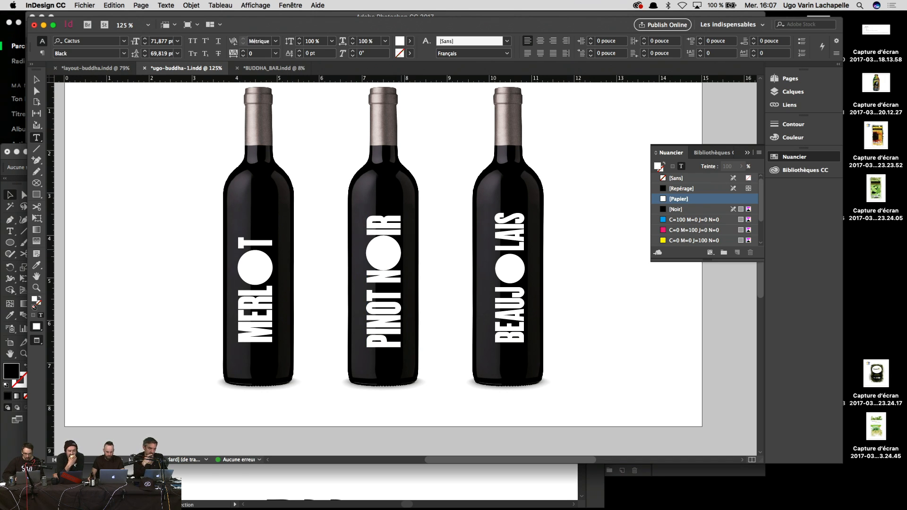
key("alt+Right")
key("alt+Right")
key("alt+Right")
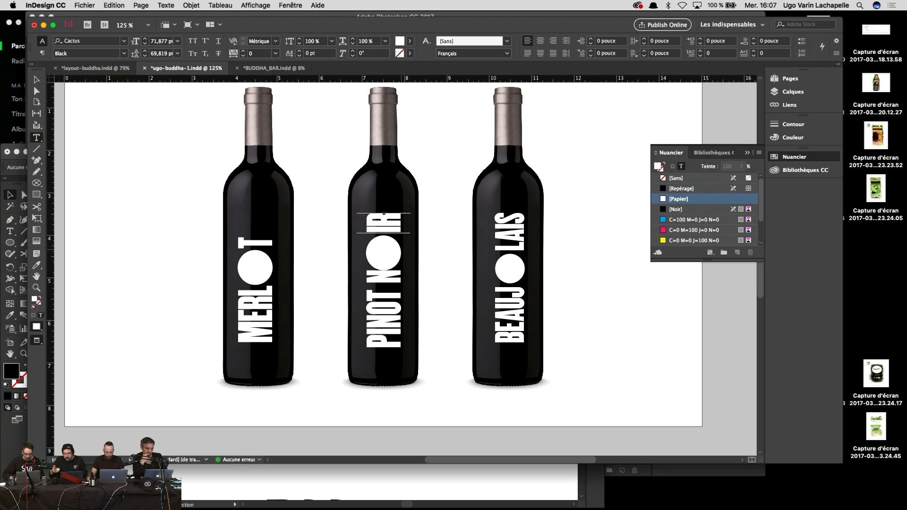
key("Right")
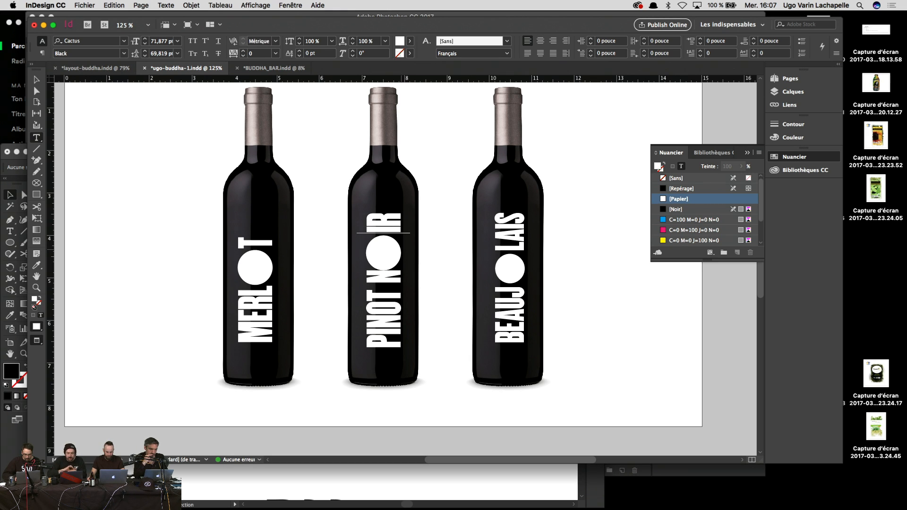
key("alt+Right")
key("alt+Right")
key("alt+Right")
key("alt+Right")
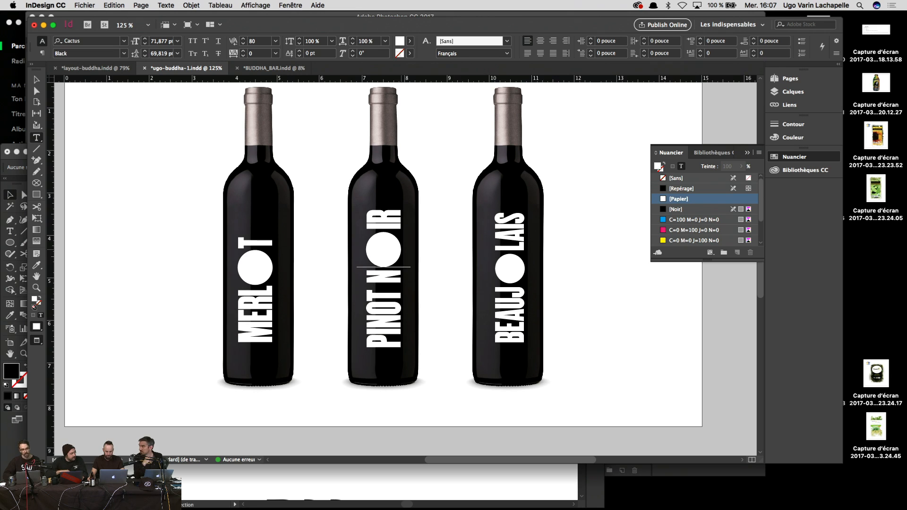
key("Escape")
Step: Delete the third bottle's old white circle and BEAUJ LAIS text frame
left_click(589, 308)
left_click(529, 274)
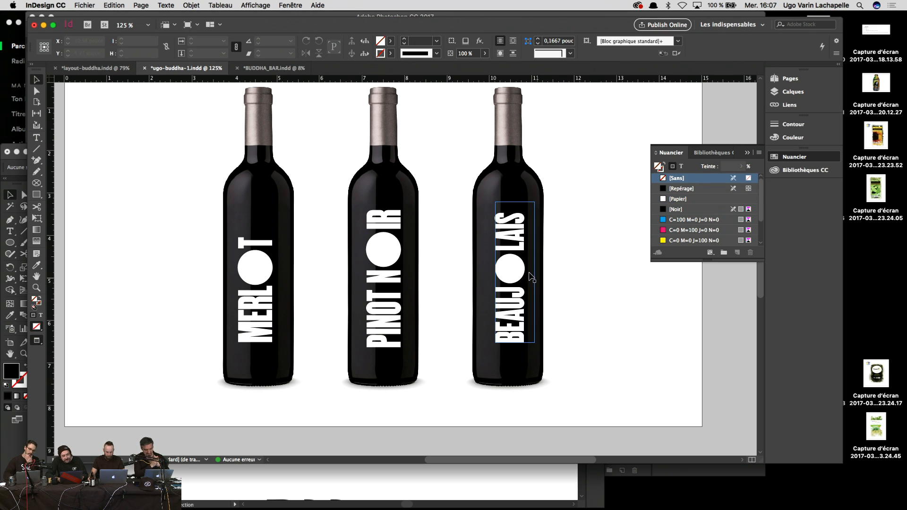
left_click(512, 261)
key("Delete")
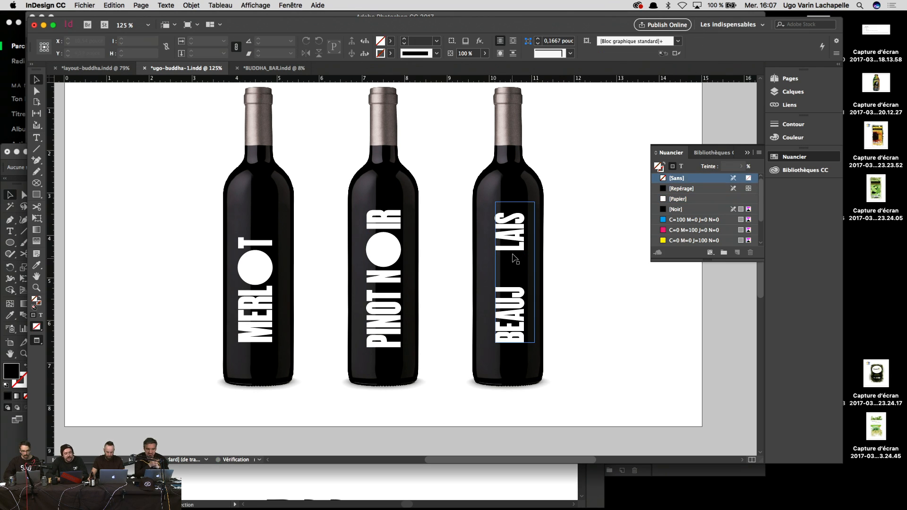
left_click(515, 259)
key("Delete")
Step: Alt-drag a copy of the MERLOT circle-O label onto the third bottle
left_click(254, 278)
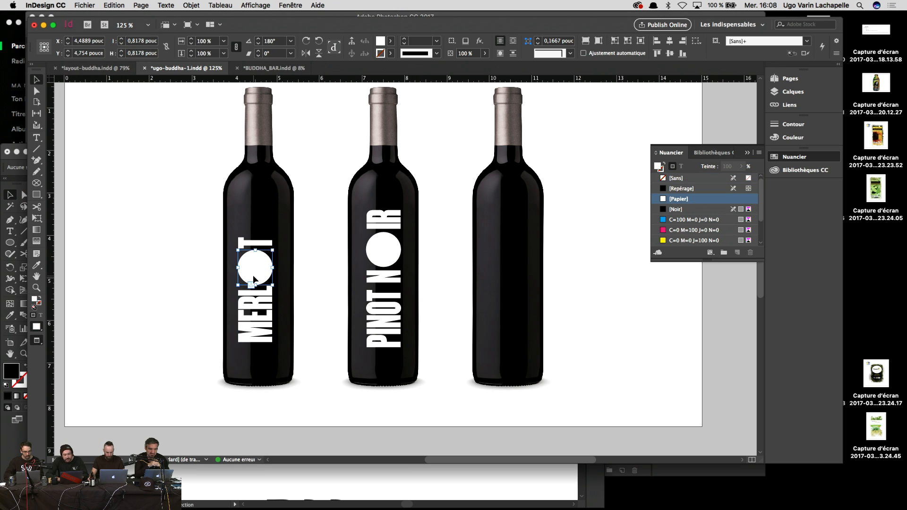
left_click(260, 330)
left_click_drag(261, 331, 521, 333)
double_click(509, 297)
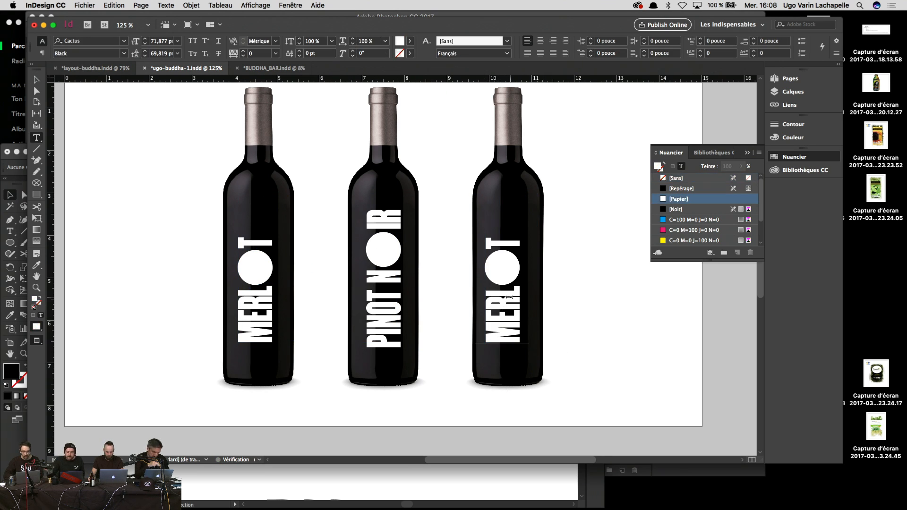
left_click_drag(509, 297, 504, 374)
left_click(508, 286)
key("Escape")
left_click(508, 281)
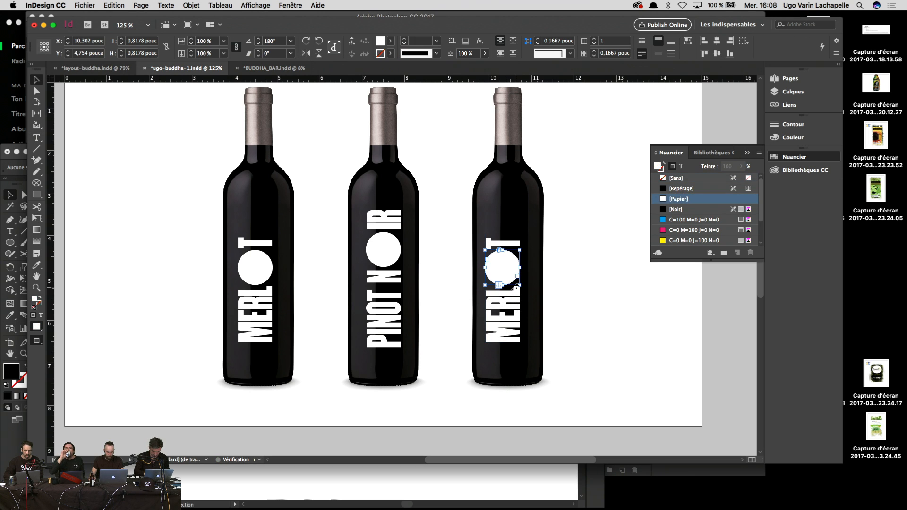
Step: Replace the copy's MERL letters with the BEAUJ lettering and delete the trailing T
double_click(510, 293)
left_click_drag(505, 286, 502, 352)
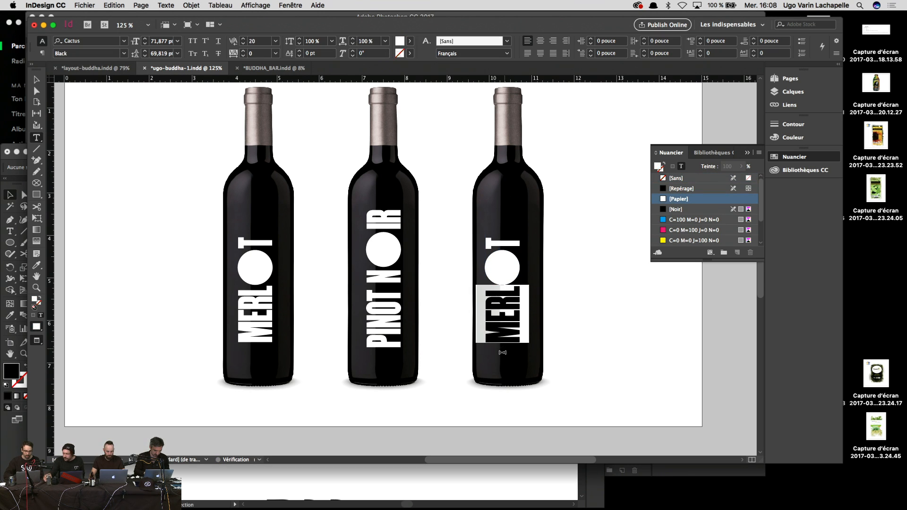
type("BEAU")
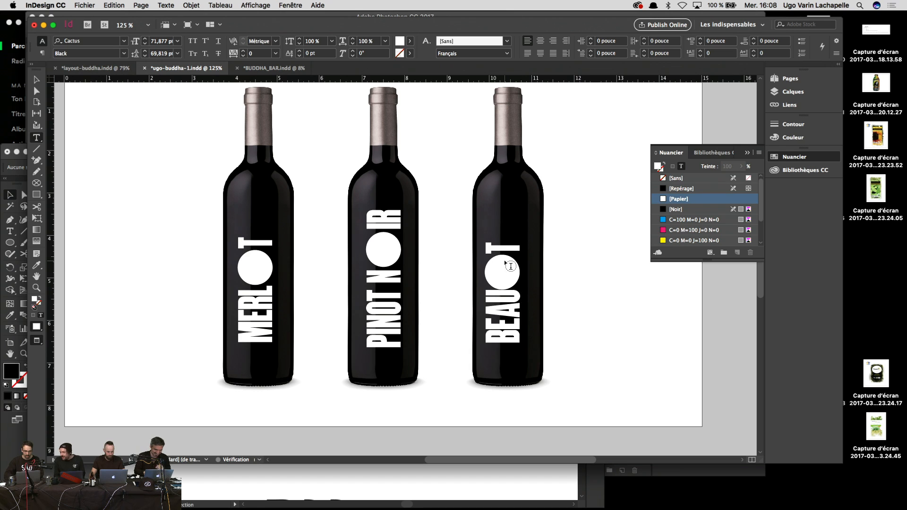
type("J")
left_click(515, 235)
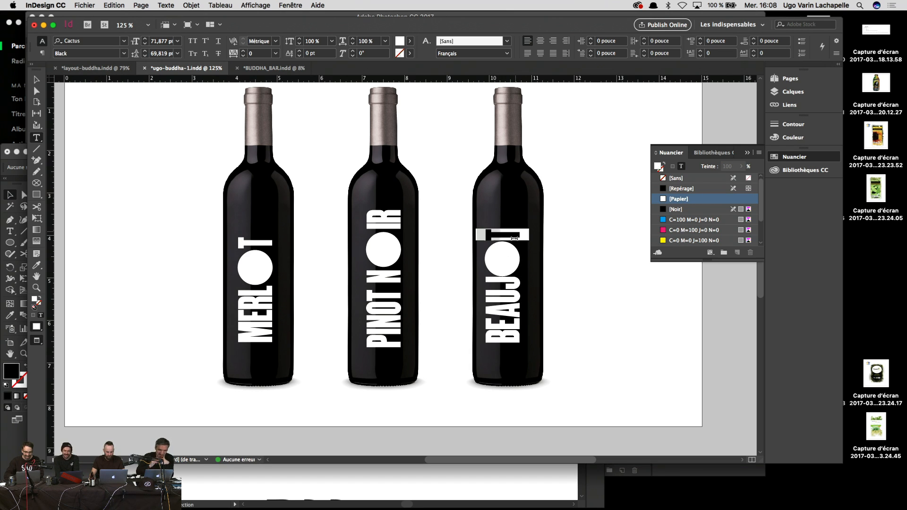
key("BackSpace")
left_click(502, 277)
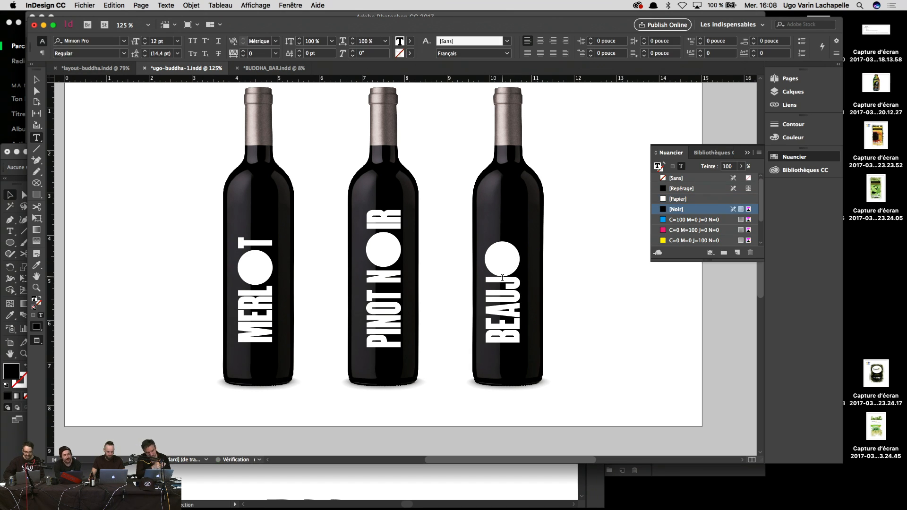
key("Escape")
Step: Add LAIS after the circle O with adjusted kerning and lengthen the frame to show it
double_click(518, 265)
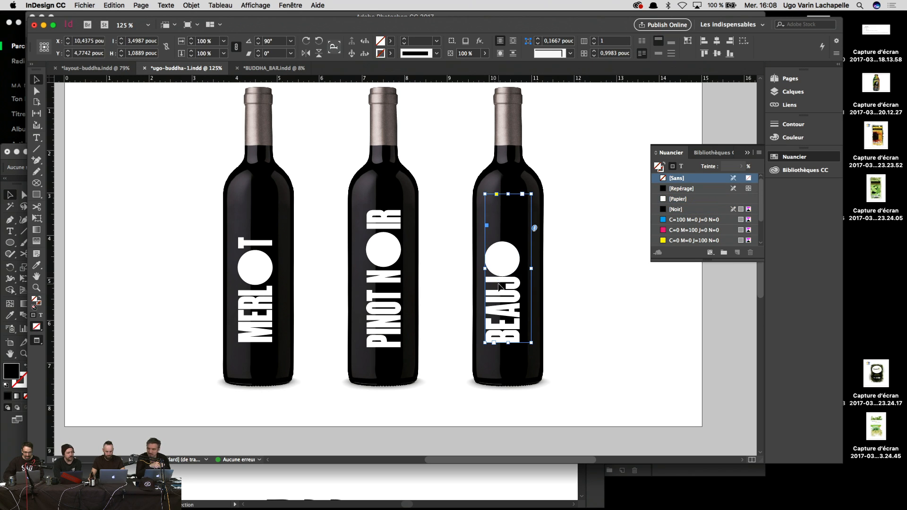
left_click(507, 276)
left_click(486, 279)
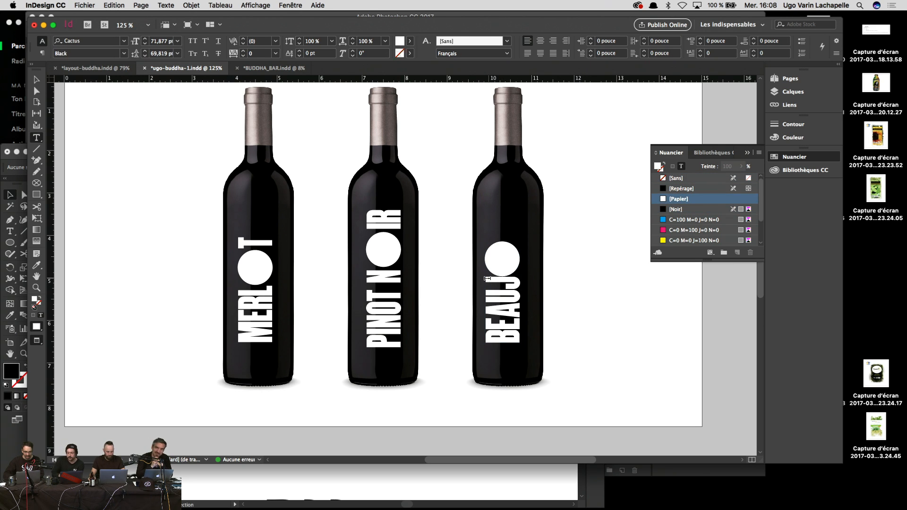
key("alt+Right")
key("alt+Right")
key("alt+Right")
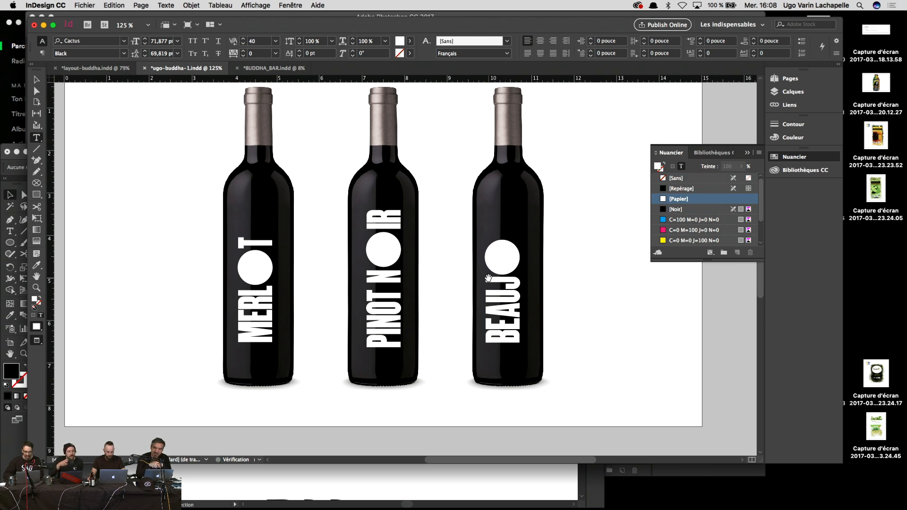
type("LAI")
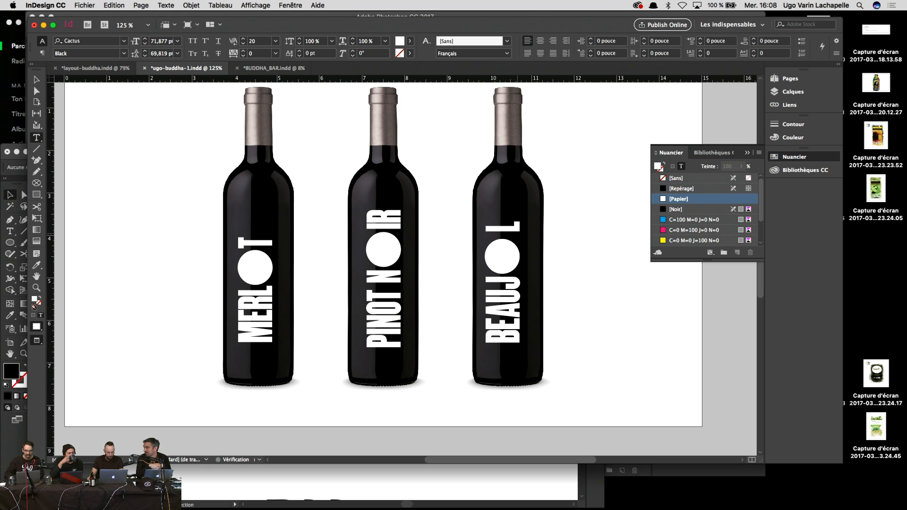
key("BackSpace")
key("BackSpace")
key("BackSpace")
key("Escape")
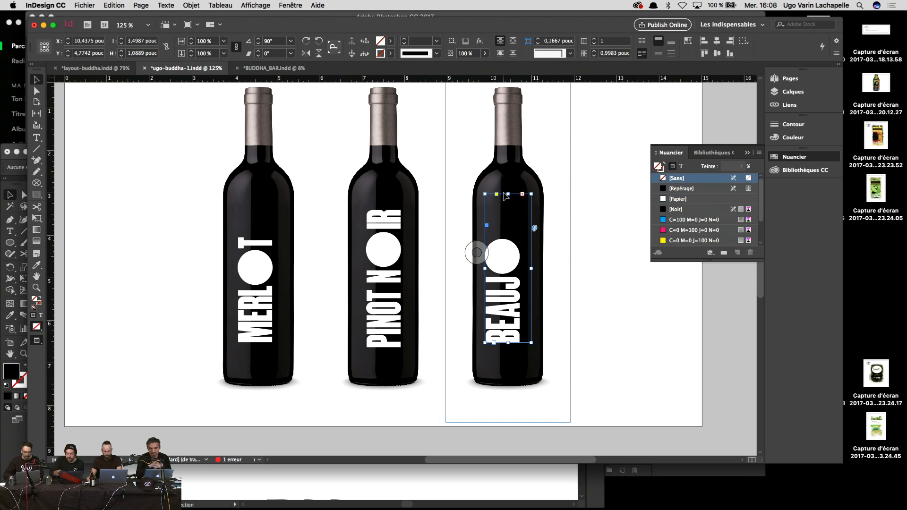
left_click_drag(508, 194, 509, 171)
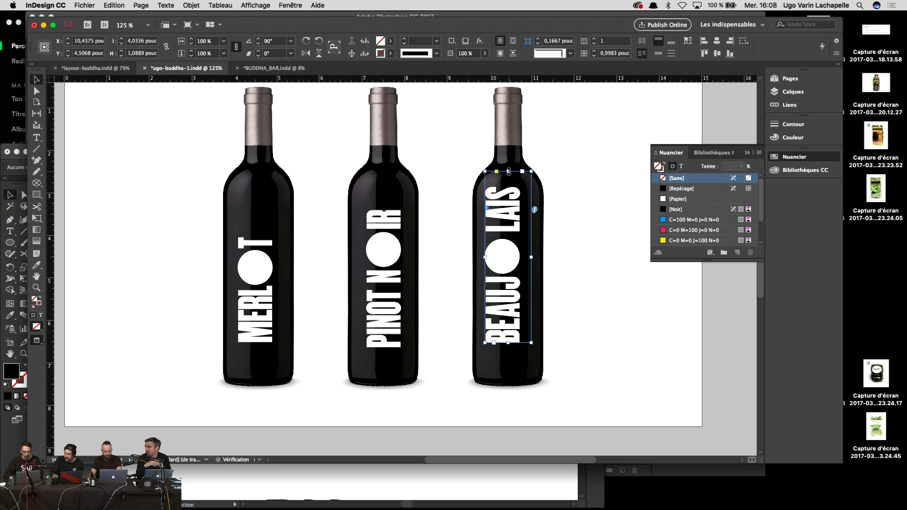
Step: Nudge the BEAUJOLAIS label slightly to the right
double_click(508, 234)
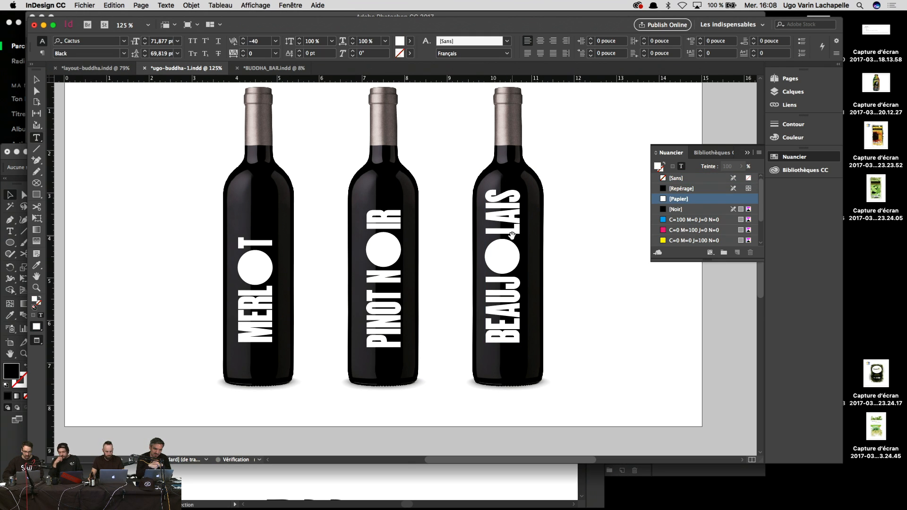
key("Escape")
key("Right")
key("Right")
key("Right")
key("Right")
key("Right")
key("Right")
key("Right")
key("Right")
key("Right")
key("Right")
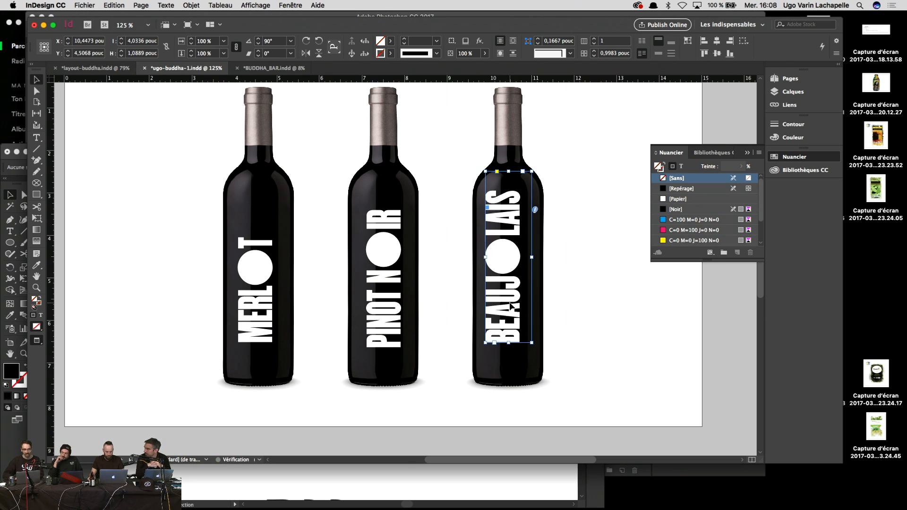
key("Right")
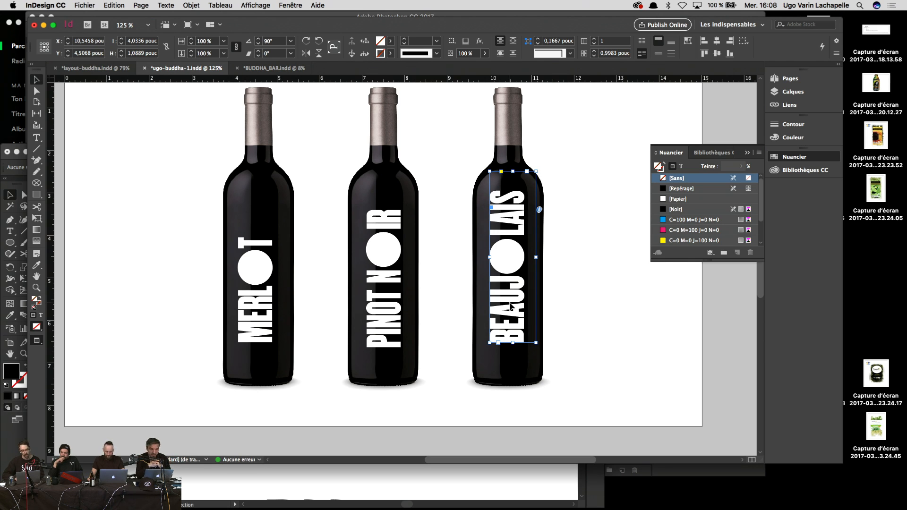
Step: Align the bottom edges of the MERLOT, PINOT NOIR and BEAUJOLAIS labels
left_click(386, 319)
left_click(282, 317, "shift")
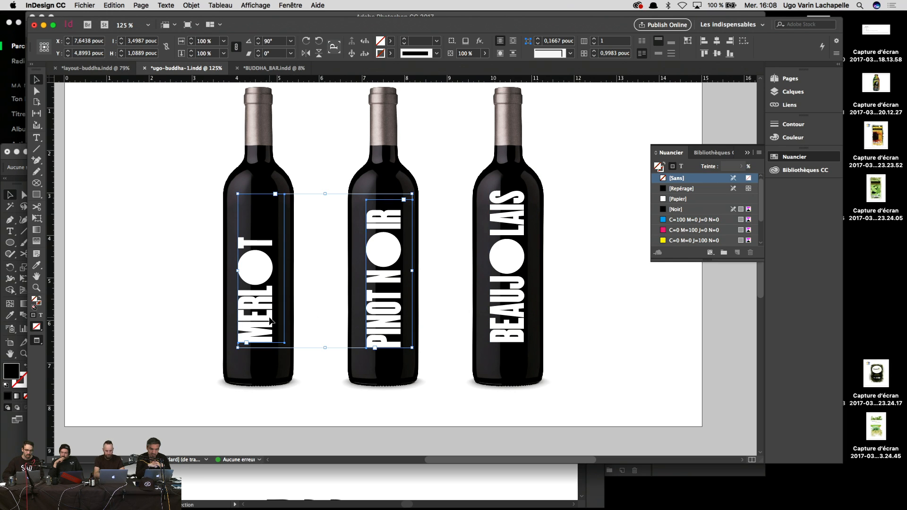
left_click(519, 350, "shift")
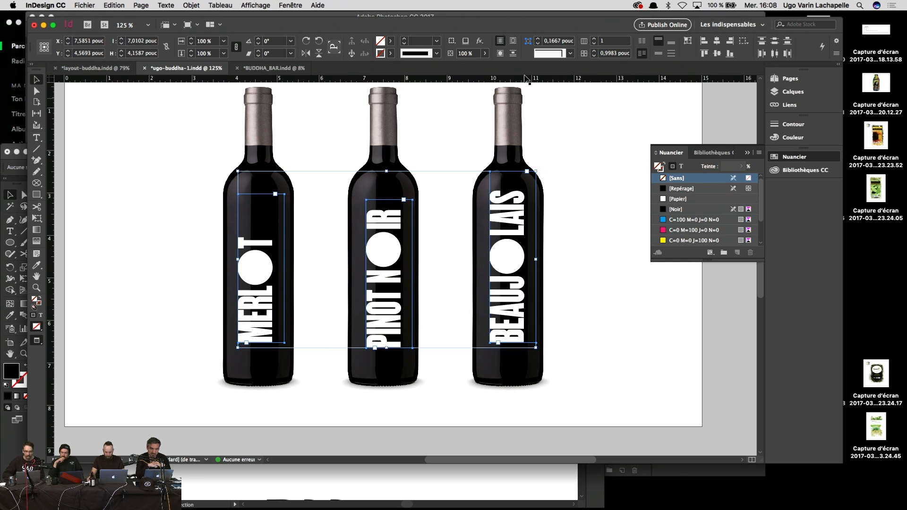
left_click(729, 54)
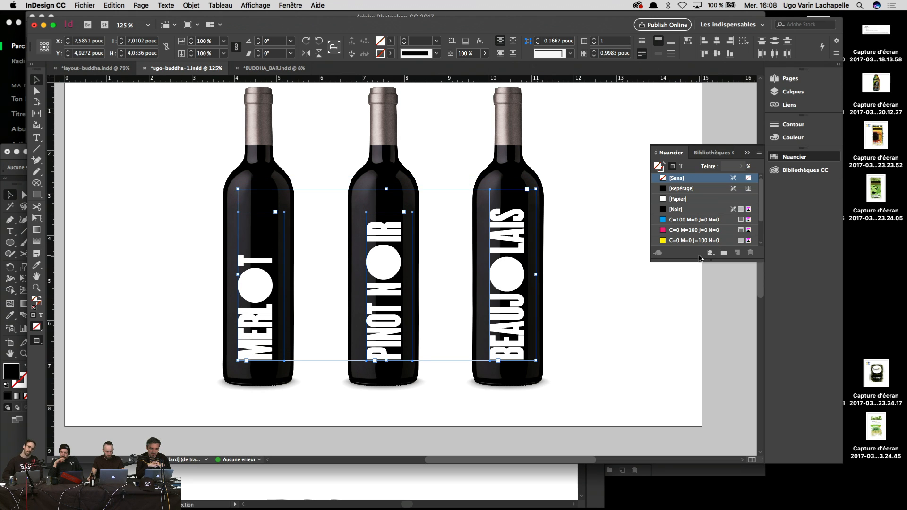
left_click(666, 302)
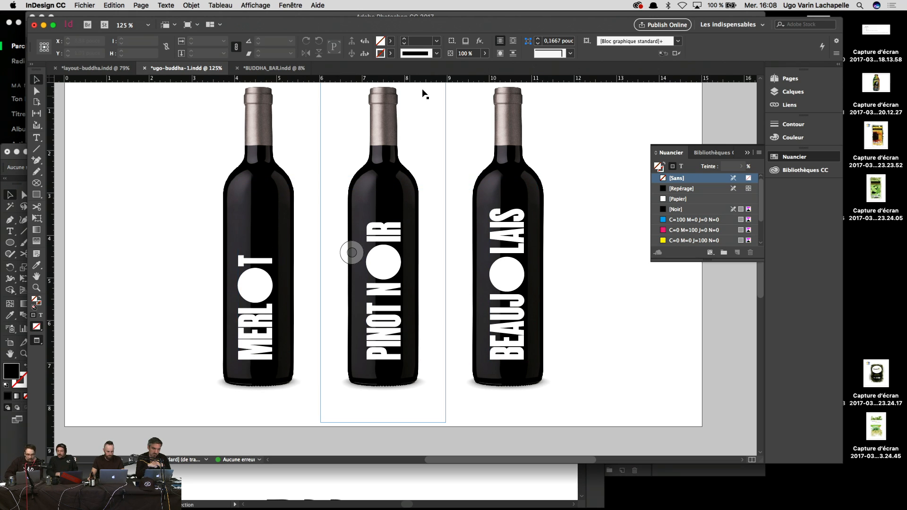
Step: Drag a horizontal guide to the circles and raise MERLOT and BEAUJOLAIS onto it
left_click_drag(431, 80, 404, 262)
key("shift+Up")
key("shift+Up")
key("shift+Up")
key("shift+Up")
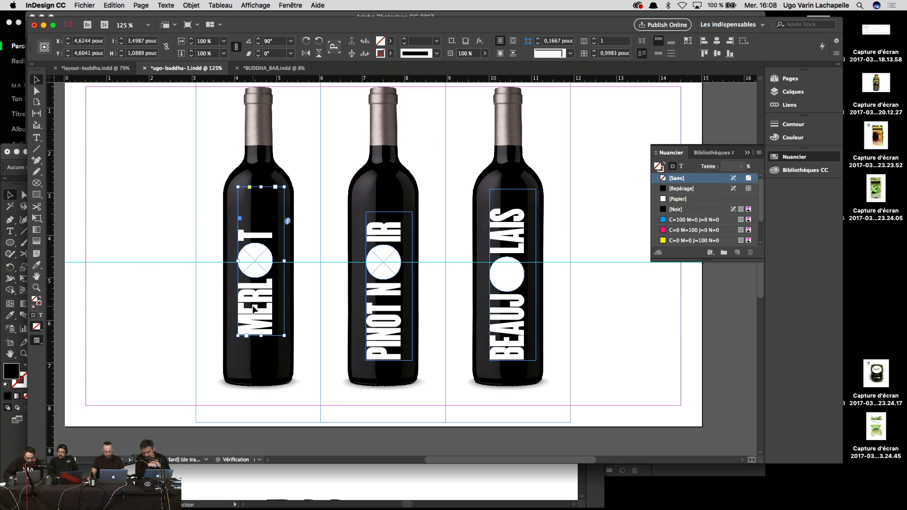
left_click(518, 312)
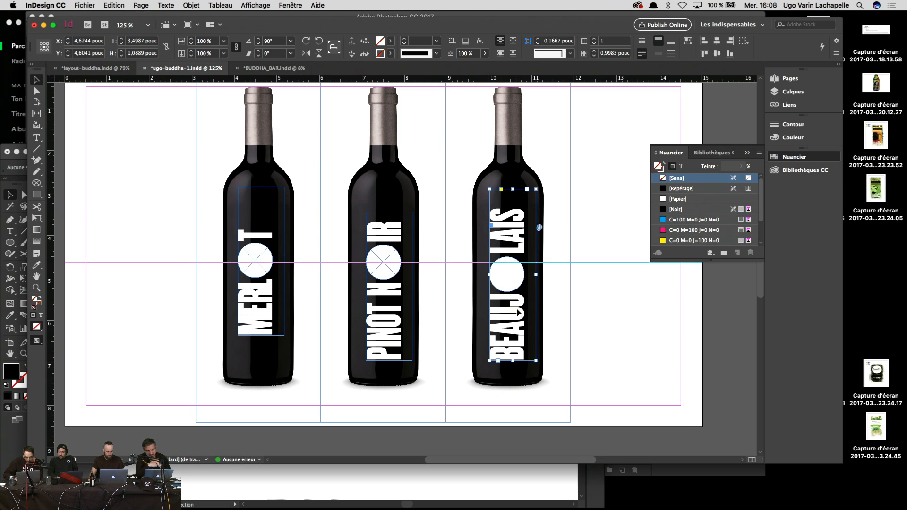
key("shift+Up")
key("shift+Up")
Step: Preview the page, undo the BEAUJOLAIS nudge, lower MERLOT and remove the guide
key("w")
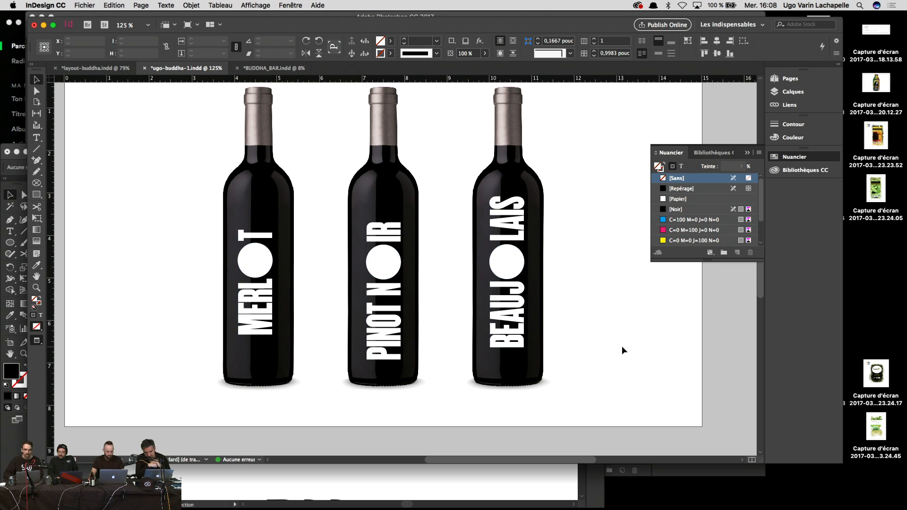
left_click(622, 346)
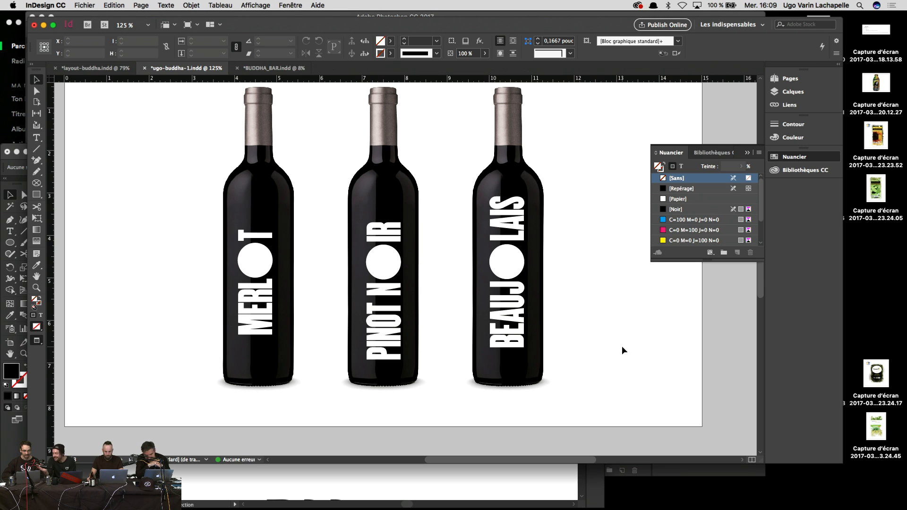
key("super+z")
key("super+z")
key("super+z")
key("super+z")
key("super+z")
key("super+z")
key("super+z")
key("super+z")
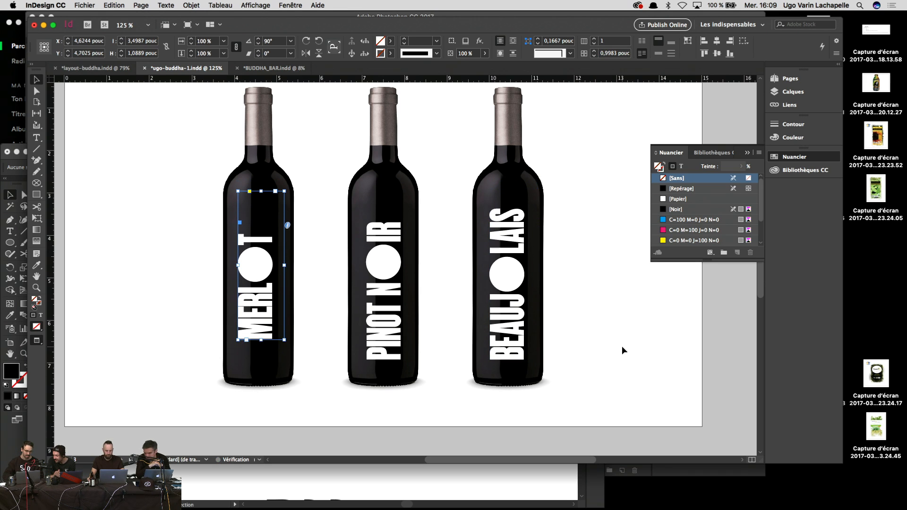
key("super+z")
key("super+z")
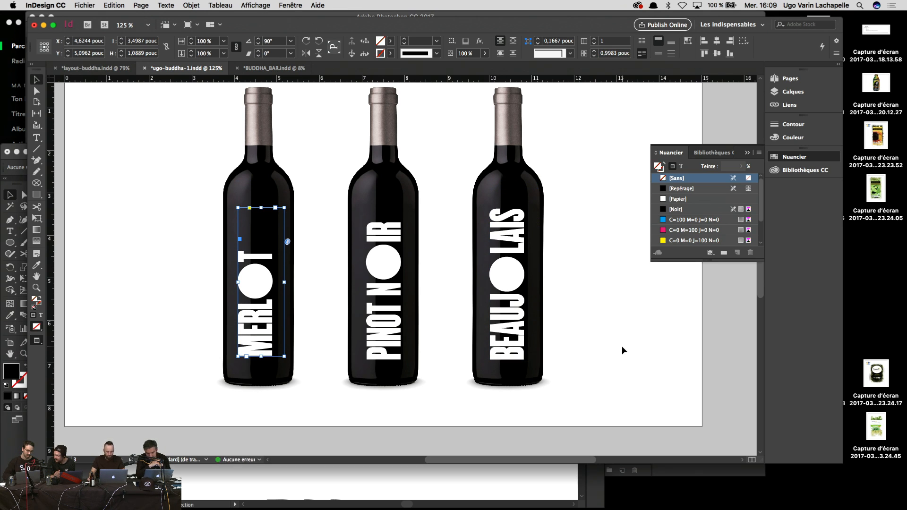
key("super+z")
key("super+z")
key("super+z")
key("super+z")
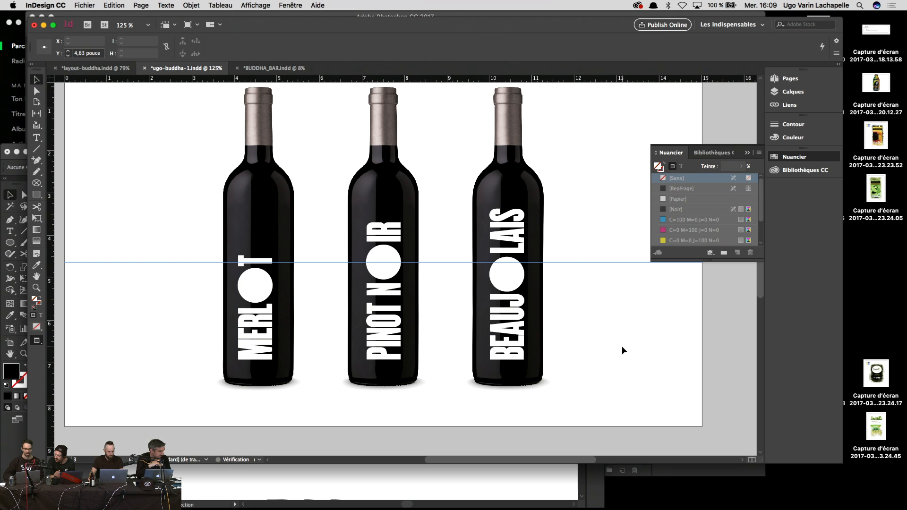
key("super+z")
Step: Zoom out and back in, then move to the BUDDHA_BAR_COLORS.indd window
key("super+minus")
key("super+minus")
key("super+minus")
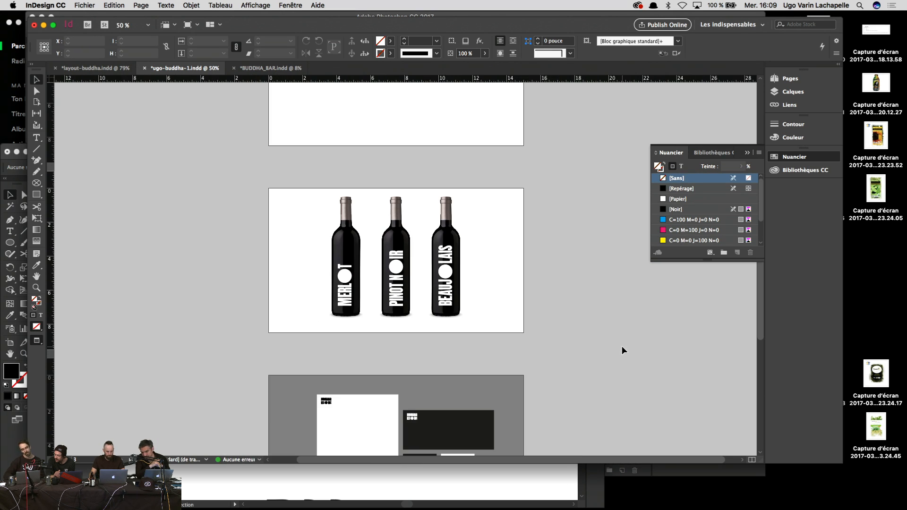
key("super+equal")
key("super+equal")
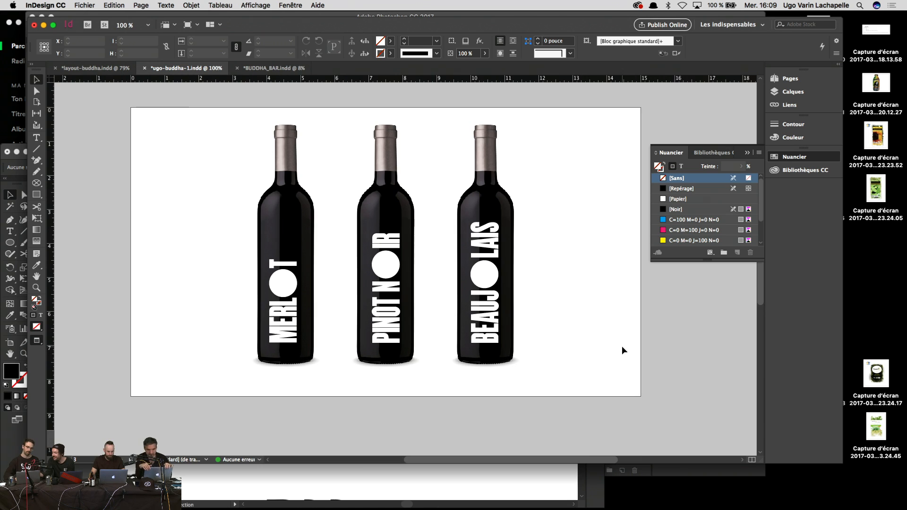
left_click_drag(57, 151, 159, 249)
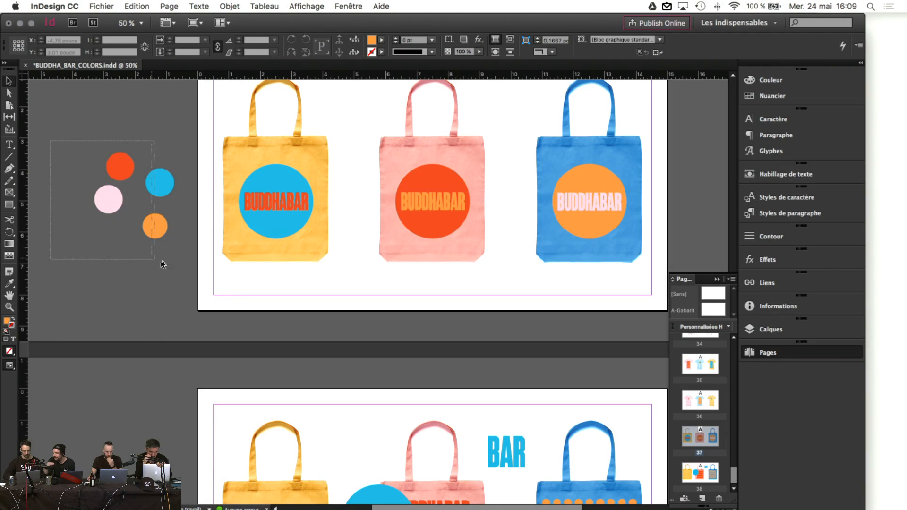
Step: Delete the blue circle from the pink tote bag
scroll(158, 249, "up", 4)
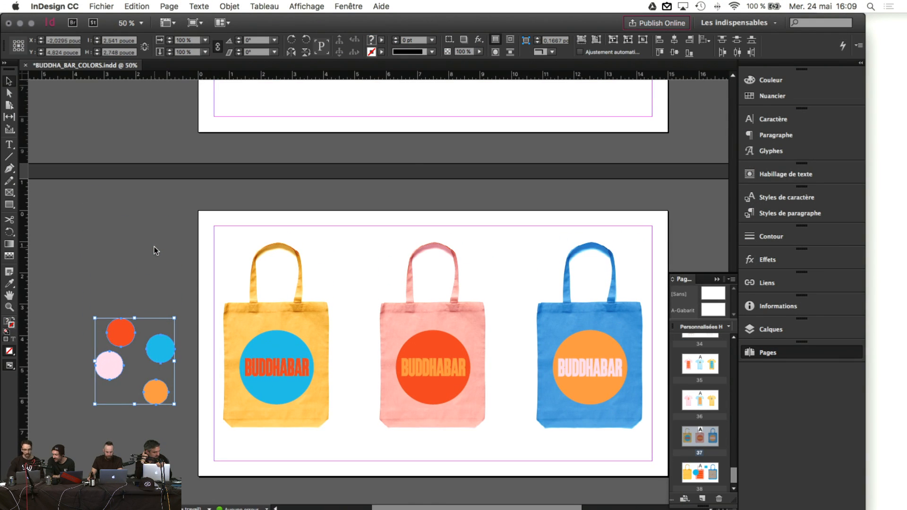
scroll(156, 248, "up", 5)
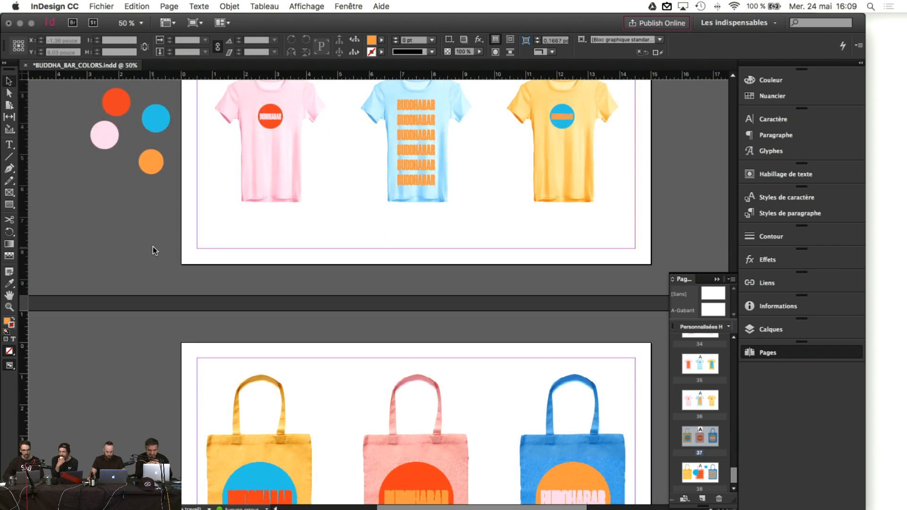
scroll(152, 248, "down", 5)
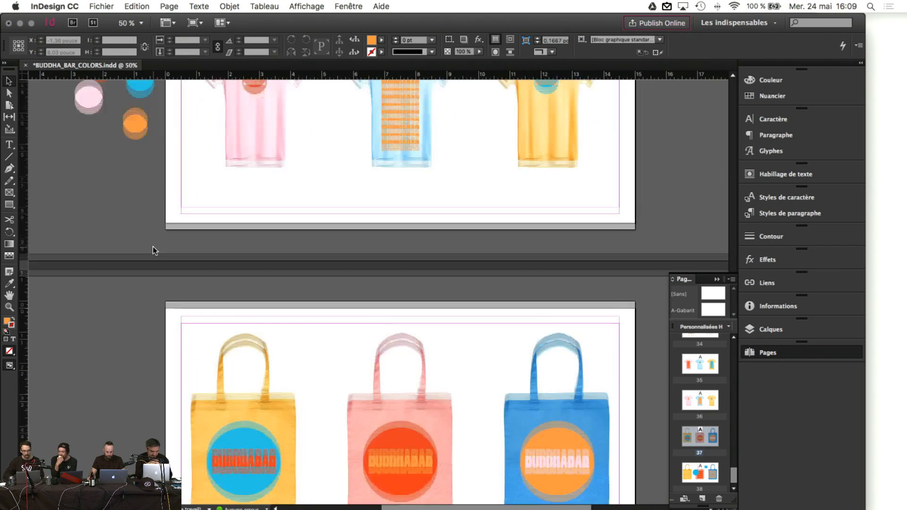
scroll(410, 315, "down", 2)
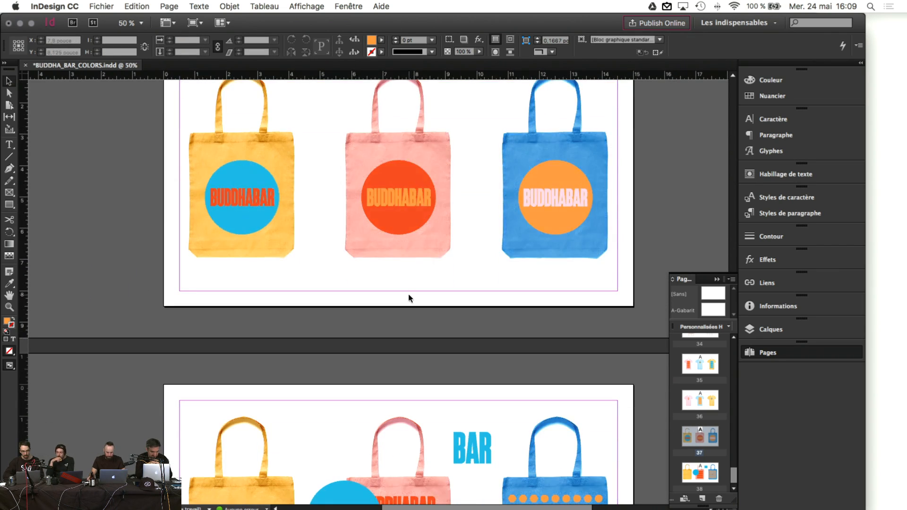
scroll(410, 297, "down", 3)
left_click(333, 358)
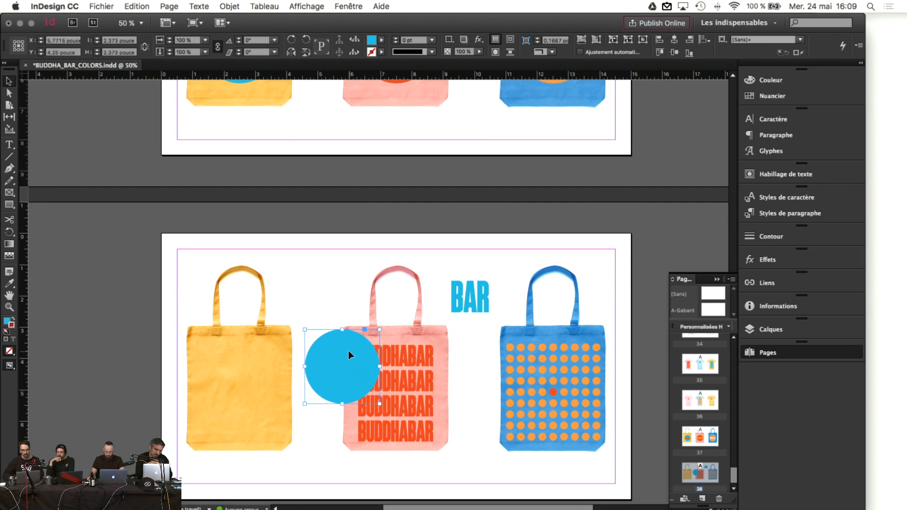
key("Delete")
Step: Move the BAR lettering to the pink bag's upper left and select the pink skateboard design
scroll(336, 276, "down", 1)
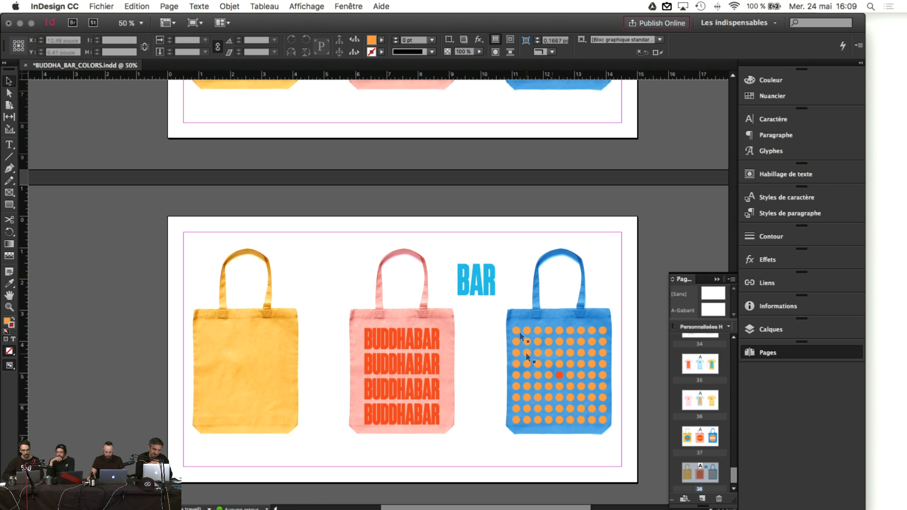
left_click_drag(480, 282, 339, 240)
scroll(454, 255, "up", 15)
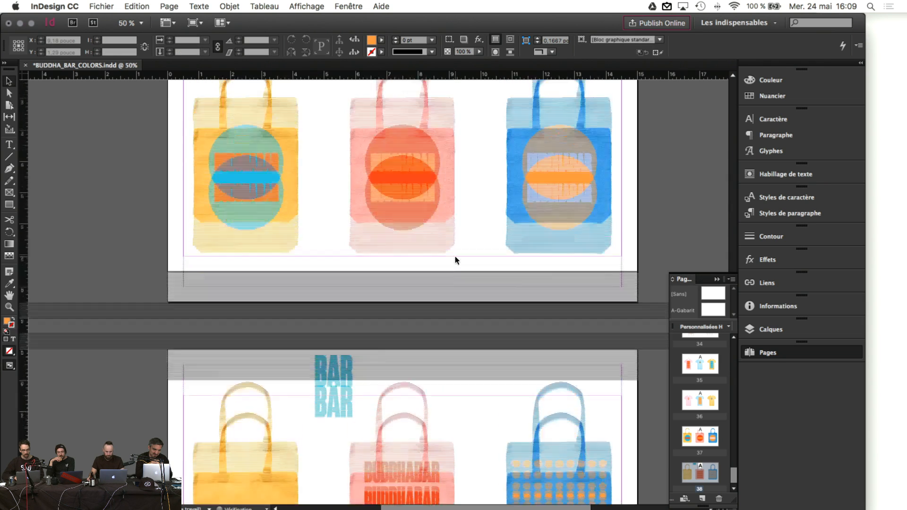
scroll(455, 258, "up", 15)
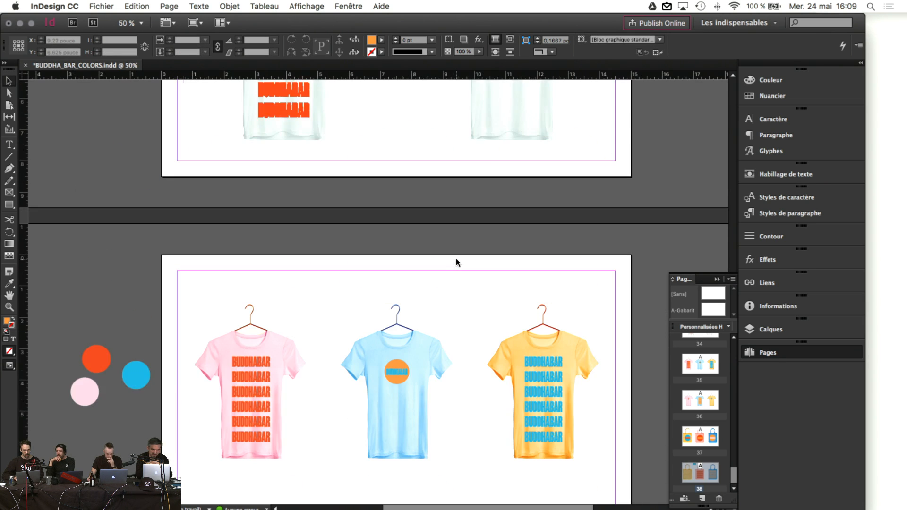
scroll(455, 258, "up", 5)
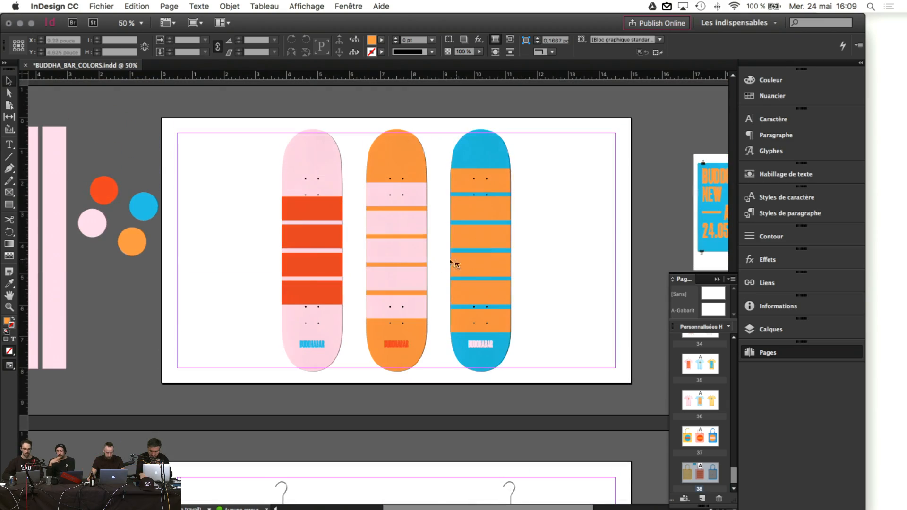
left_click(332, 228)
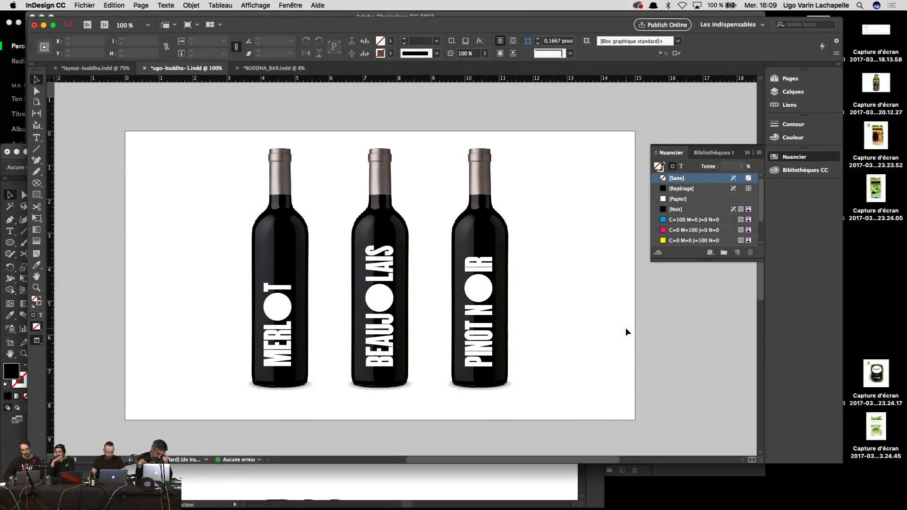
Step: Move the wine-bottles page ahead of the Pinot Noir page in the Pages panel
key("super+minus")
key("super+minus")
scroll(626, 328, "up", 2)
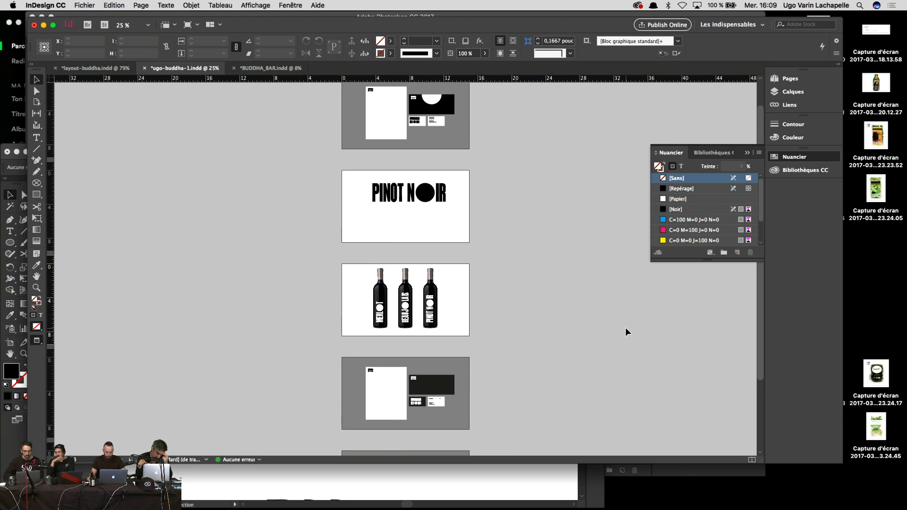
left_click(787, 79)
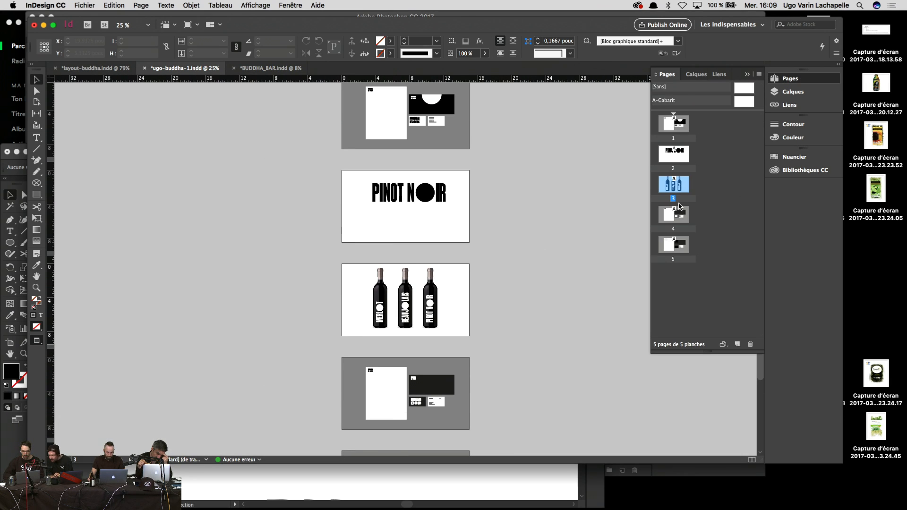
left_click_drag(652, 153, 654, 156)
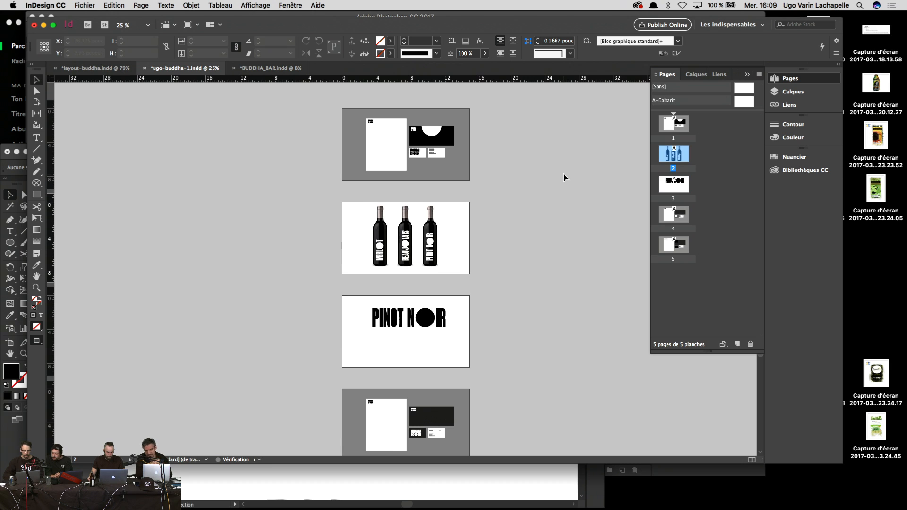
Step: Present the document full-screen and advance to the bottles page
key("shift+w")
key("shift+w")
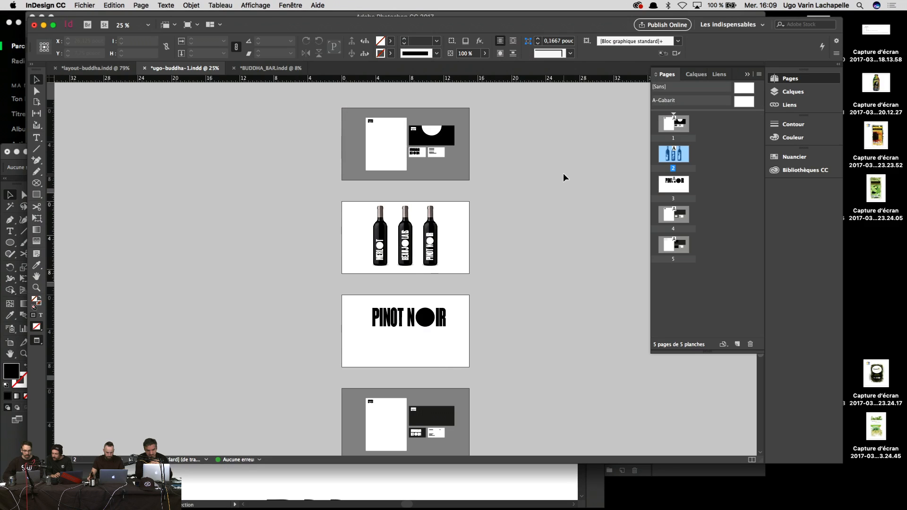
key("shift+w")
key("shift+w")
key("shift+w")
key("Left")
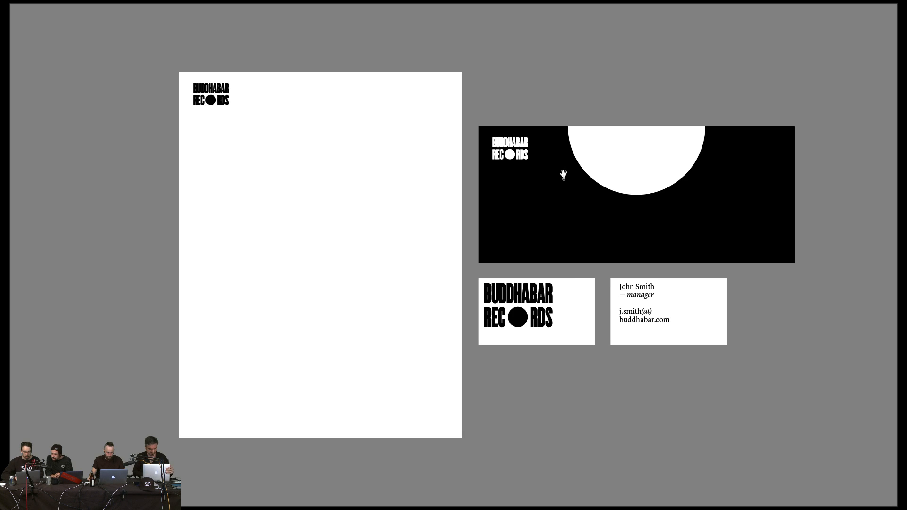
key("Right")
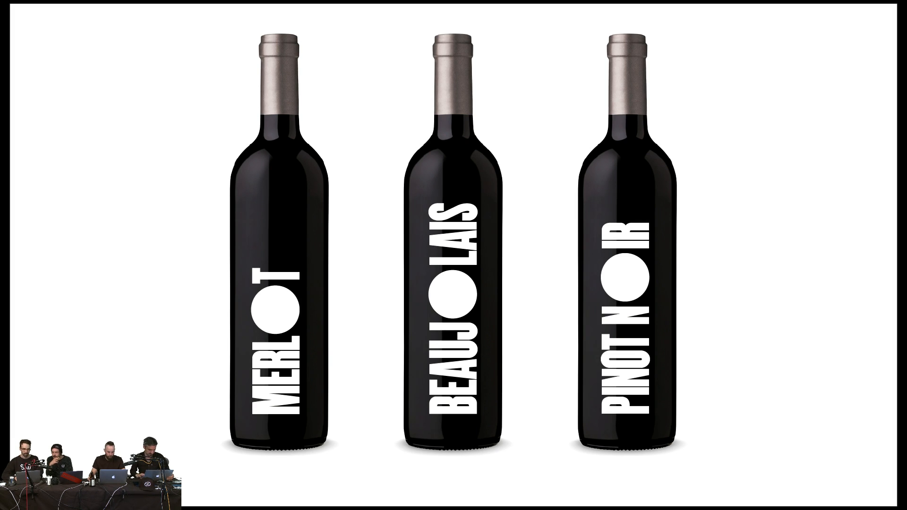
Step: Leave Presentation mode and zoom the bottles page to 100%
key("shift+w")
key("super+1")
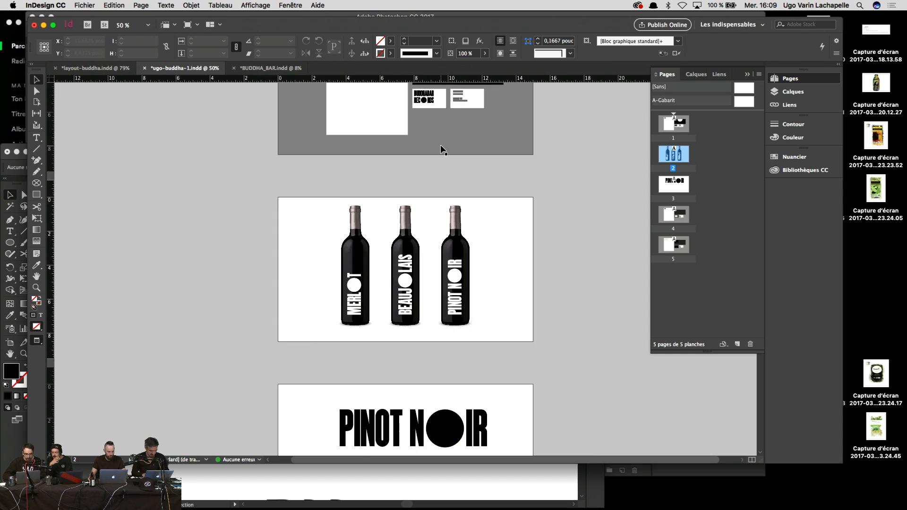
scroll(441, 151, "up", 5)
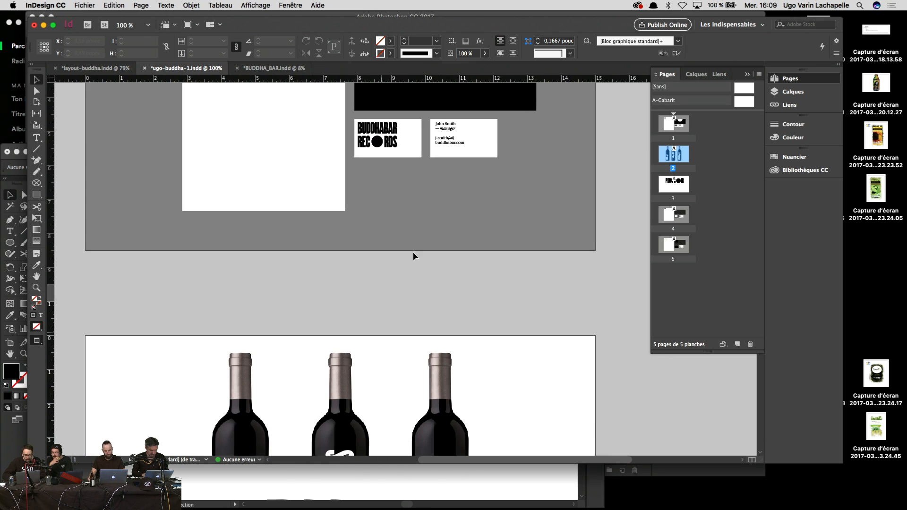
Step: Lift the business card's contact text and draw an empty rectangle frame across the first bottle's neck
left_click(456, 143)
key("super+equal")
key("super+equal")
key("super+equal")
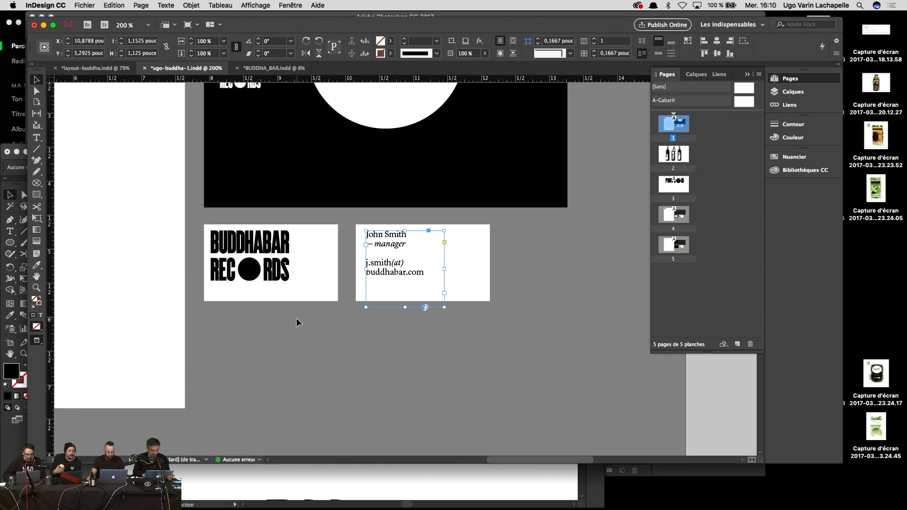
left_click_drag(297, 315, 457, 91)
left_click_drag(322, 278, 354, 238)
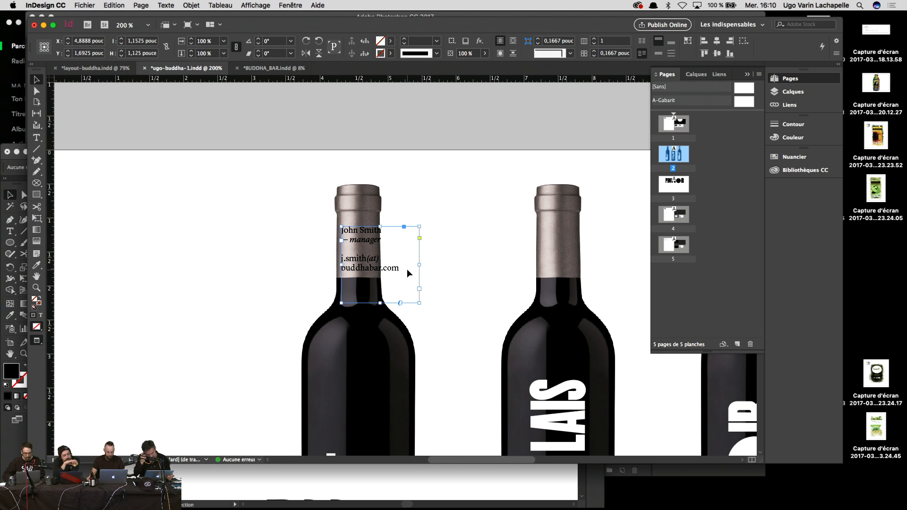
key("Delete")
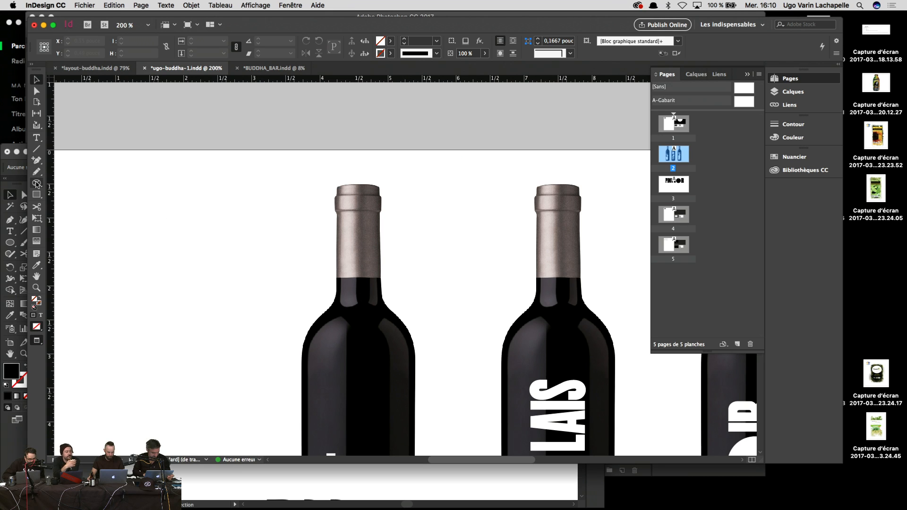
left_click_drag(37, 184, 71, 183)
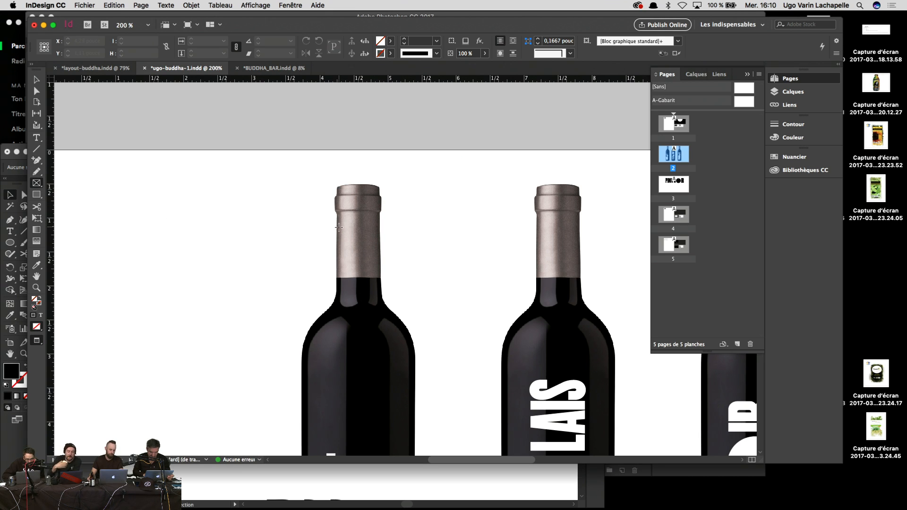
mouse_move(338, 228)
left_mouse_down()
mouse_move(380, 267)
mouse_move(358, 279)
left_mouse_up()
Step: Paste the contact text into the neck frame with Coller dedans and extend the frame upward
right_click(358, 281)
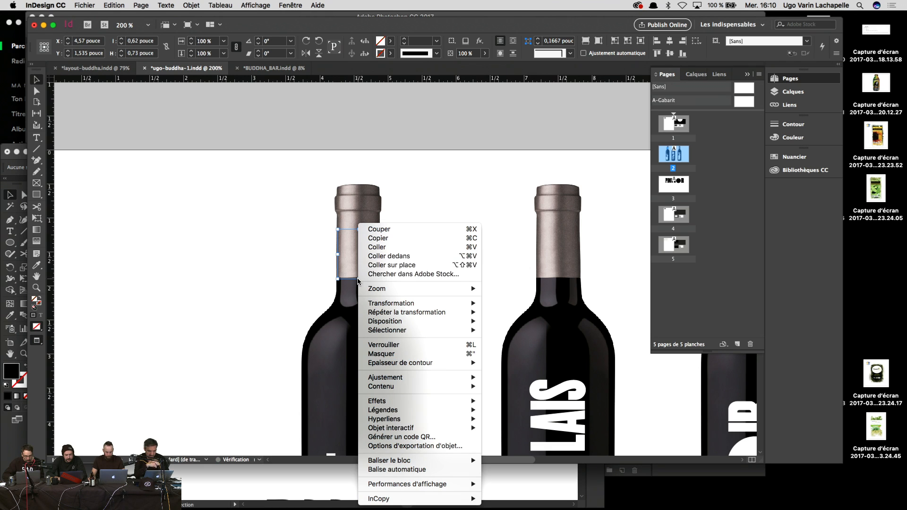
left_click(417, 259)
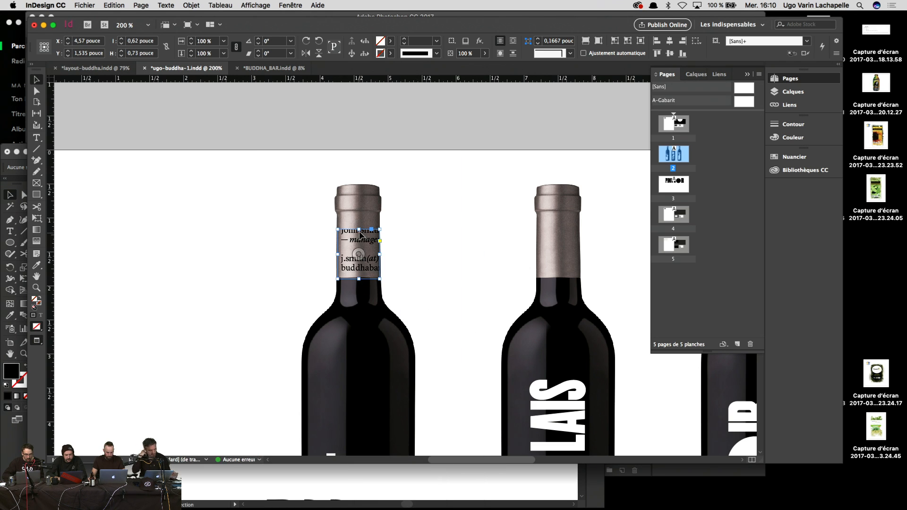
left_click_drag(359, 231, 359, 216)
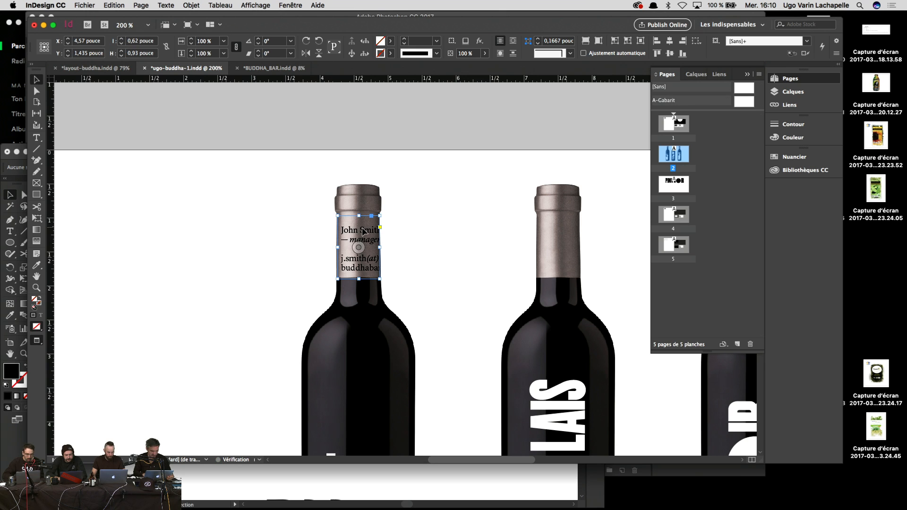
left_click(428, 195)
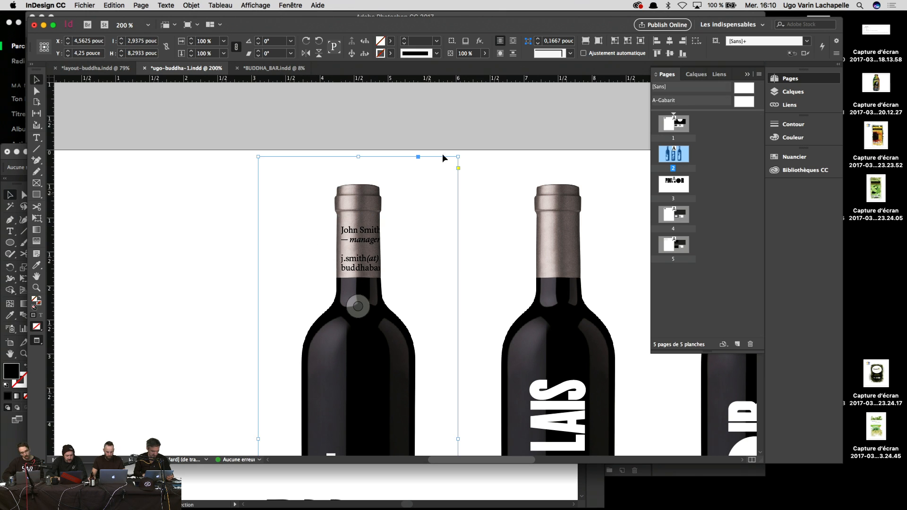
Step: Alt-drag copies of the contact label onto the second and third bottle necks
left_click_drag(359, 243, 562, 242)
scroll(408, 259, "right", 4)
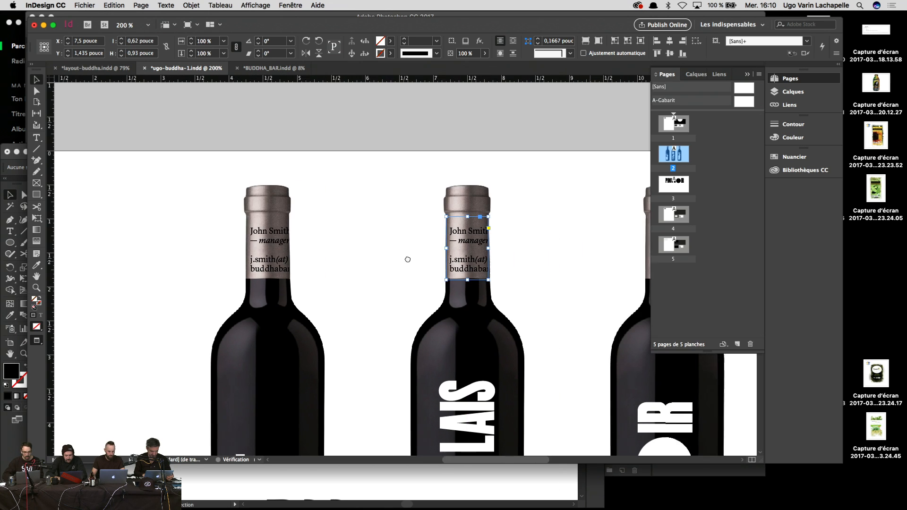
scroll(407, 259, "right", 5)
left_click_drag(304, 251, 504, 251)
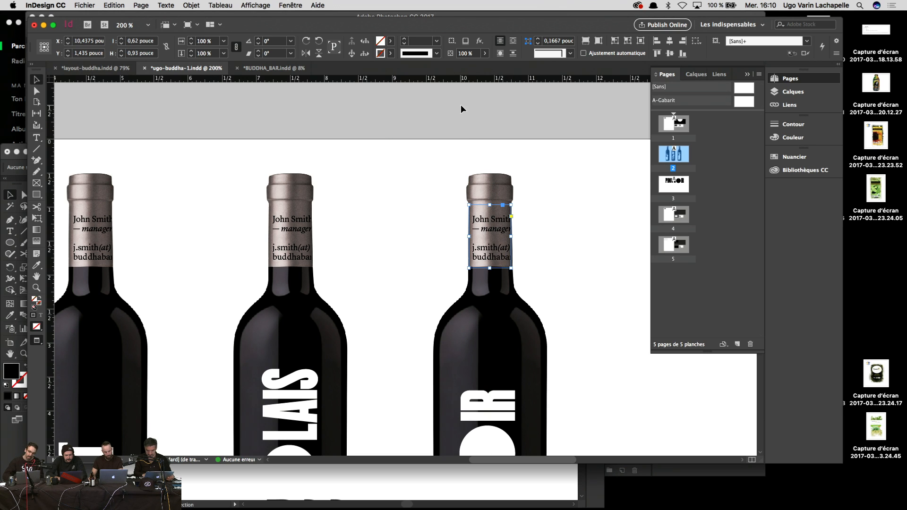
key("super+1")
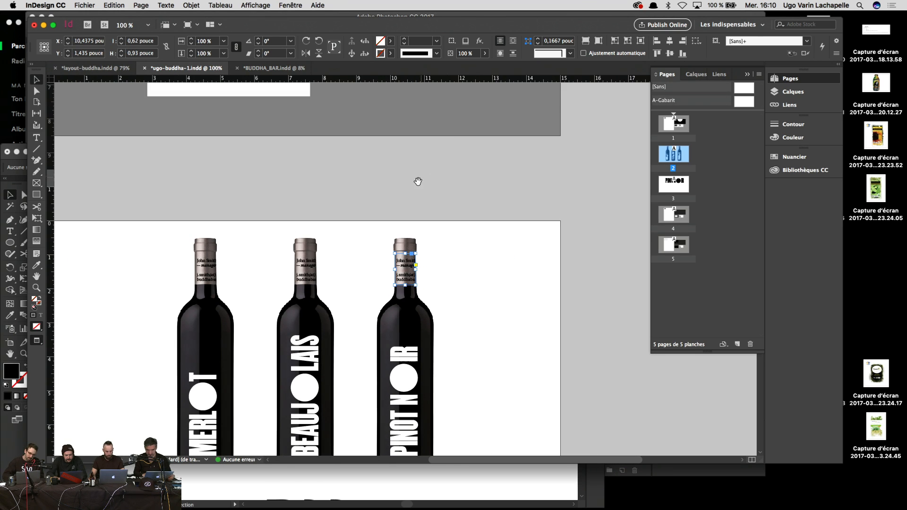
left_click_drag(418, 181, 444, 74)
left_click_drag(425, 106, 462, 179)
left_click(495, 157)
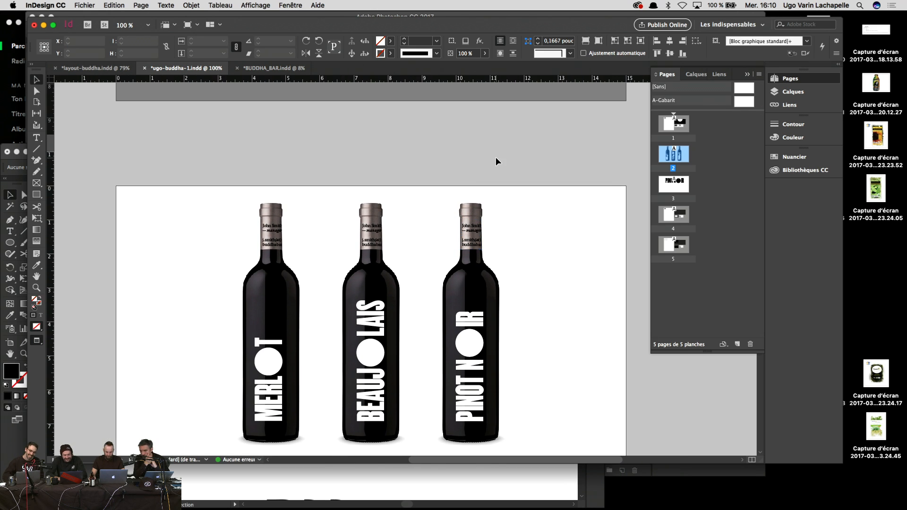
key("super+2")
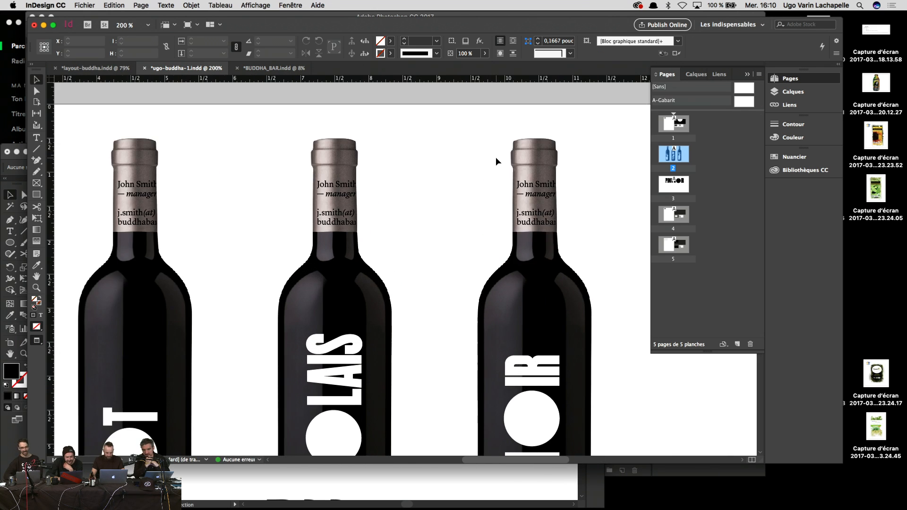
key("super+1")
key("super+equal")
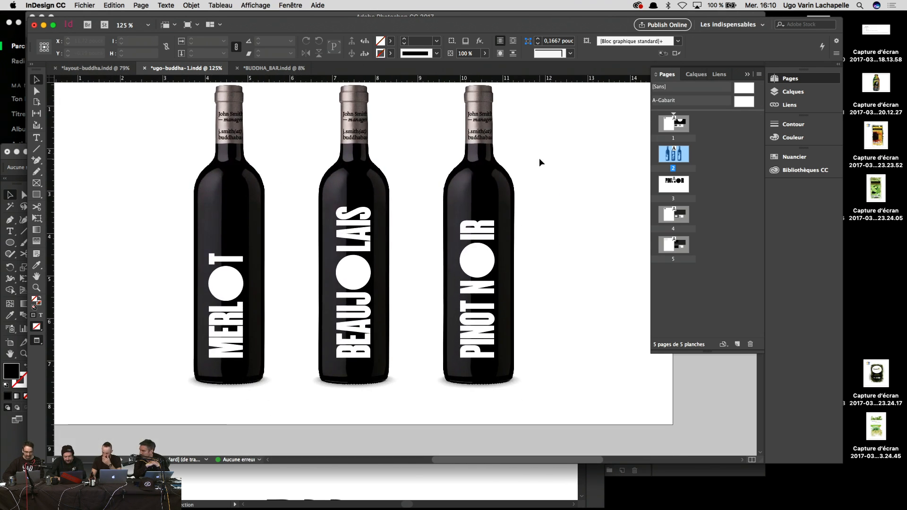
key("super+2")
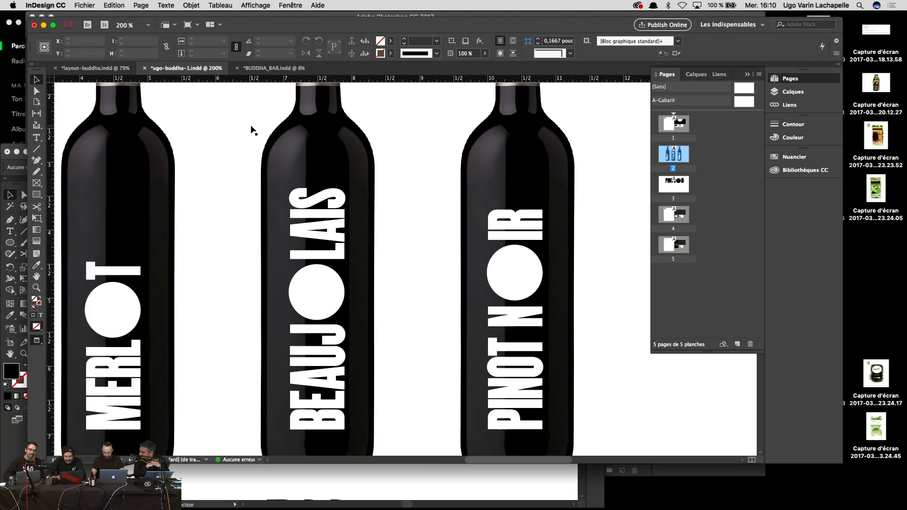
key("super+1")
key("super+2")
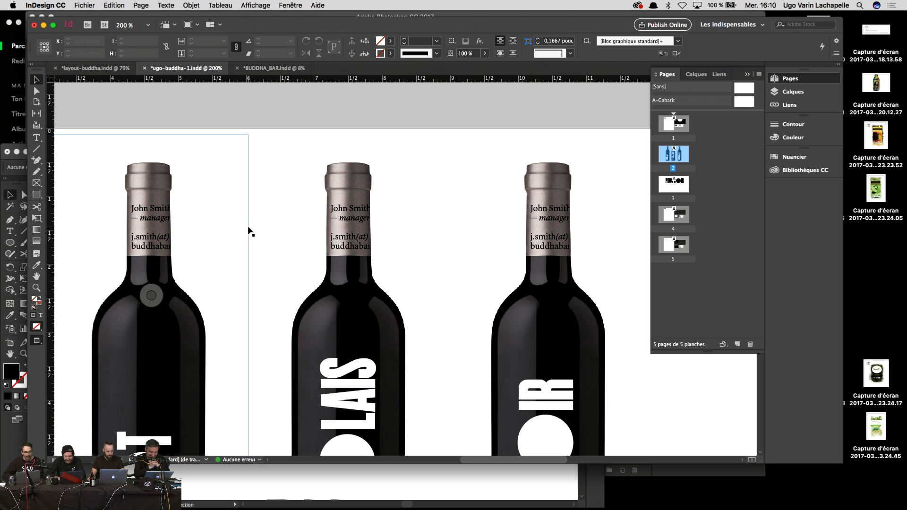
key("super+1")
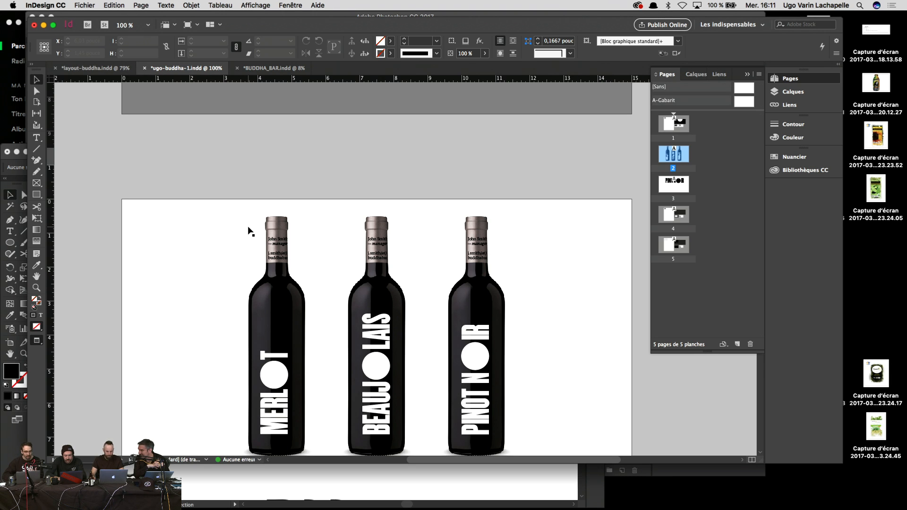
key("super+minus")
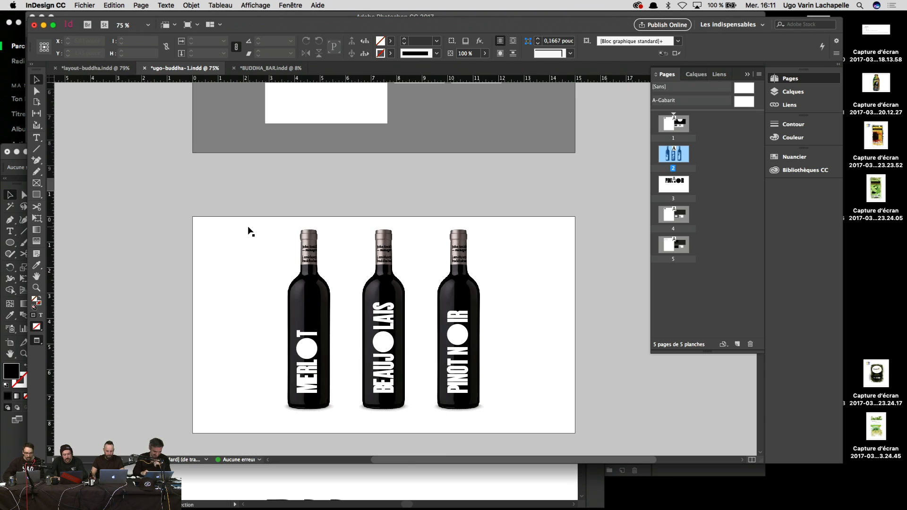
key("super+equal")
key("super+equal")
key("super+minus")
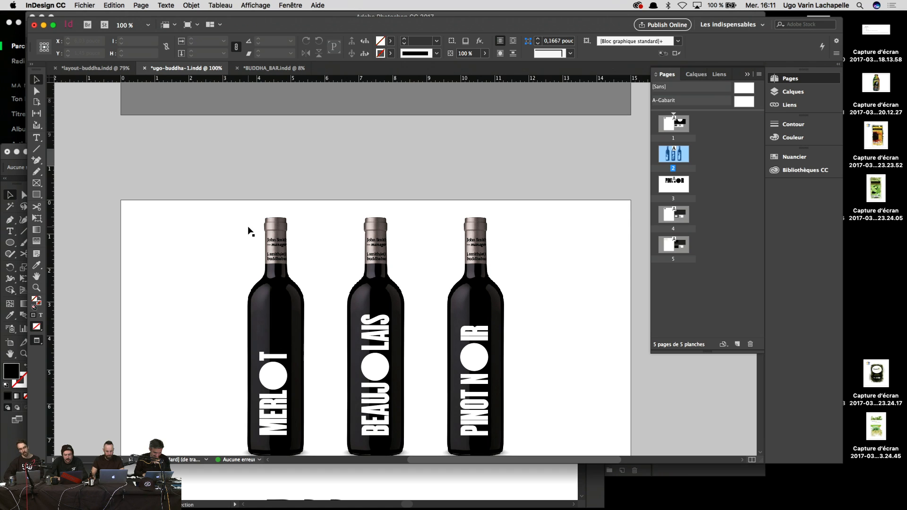
scroll(352, 175, "down", 3)
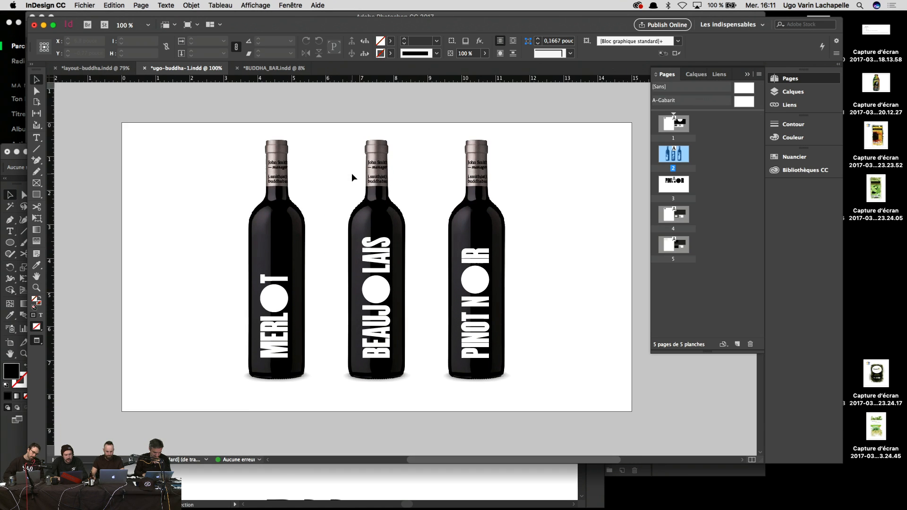
scroll(352, 177, "down", 1)
scroll(352, 177, "down", 4)
key("super+minus")
key("super+minus")
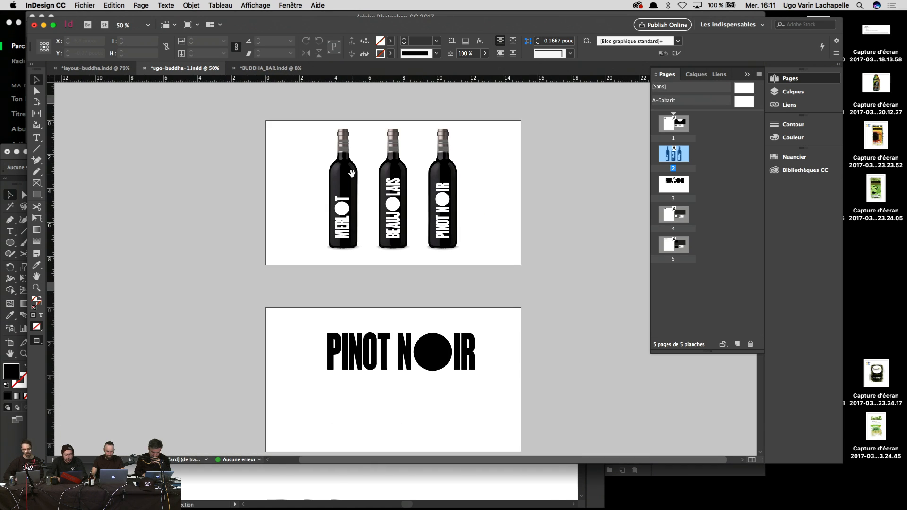
scroll(352, 177, "up", 7)
scroll(352, 177, "down", 2)
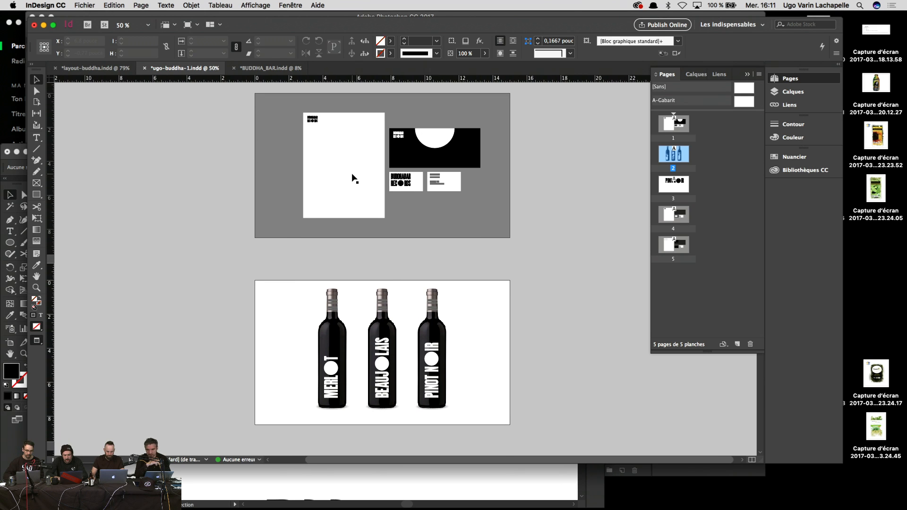
scroll(353, 177, "down", 9)
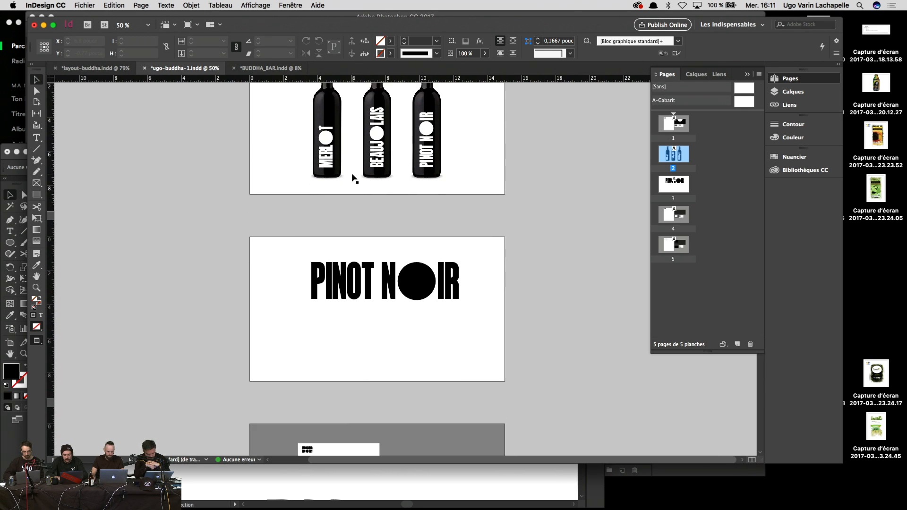
scroll(352, 177, "down", 2)
scroll(352, 177, "up", 6)
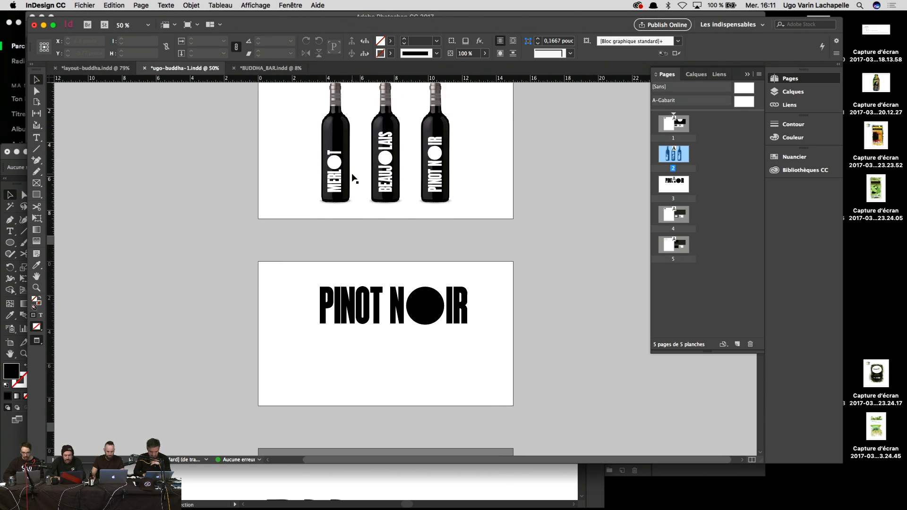
Step: Insert a new A-Gabarit page after page 2 in the Pages panel
left_click_drag(745, 105, 698, 151)
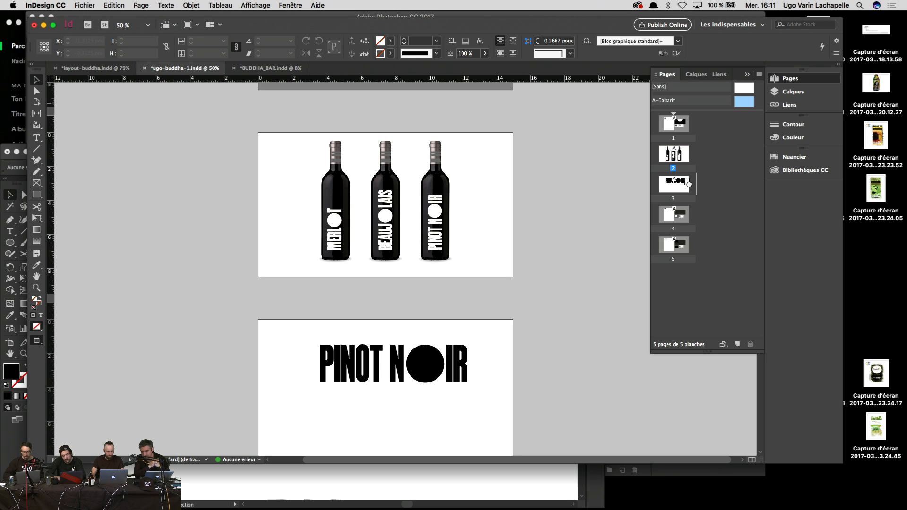
left_click_drag(692, 184, 656, 176)
scroll(568, 194, "up", 15)
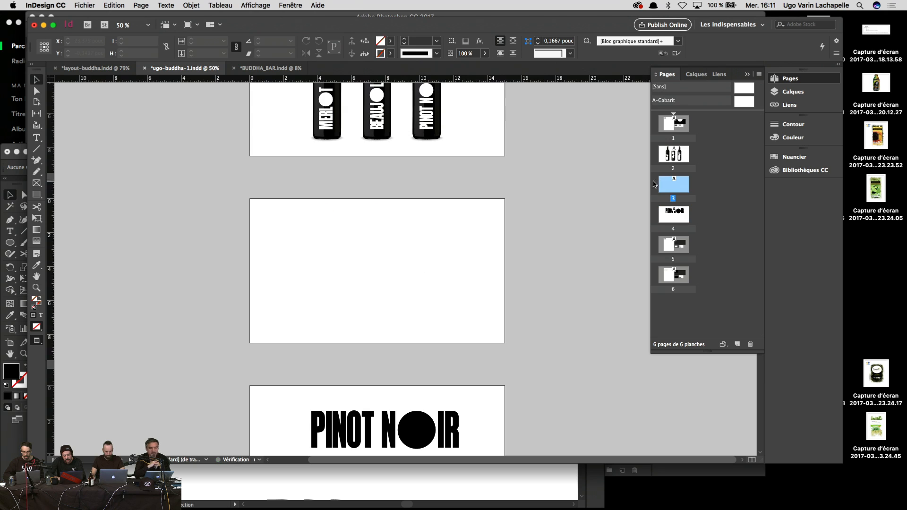
Step: Copy the three wine glasses from BUDDHA_BAR.indd page 65 onto the new page
left_click(270, 68)
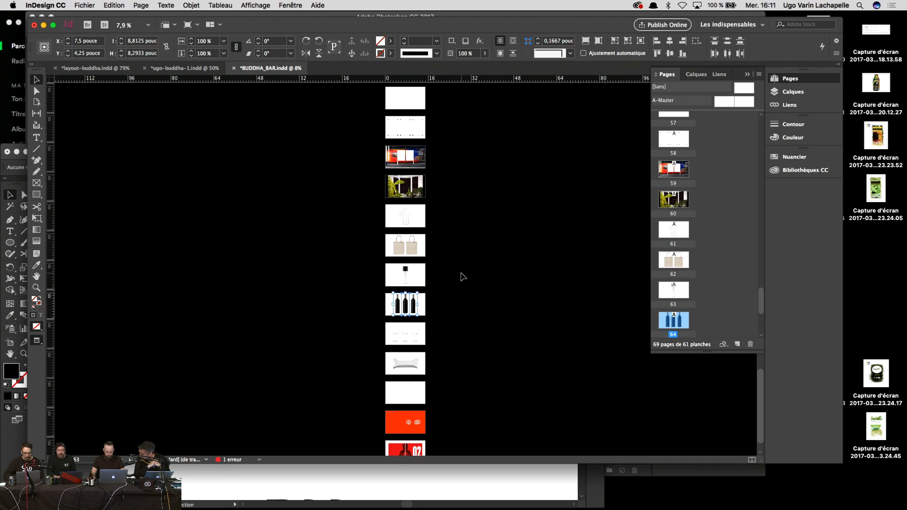
left_click(440, 322)
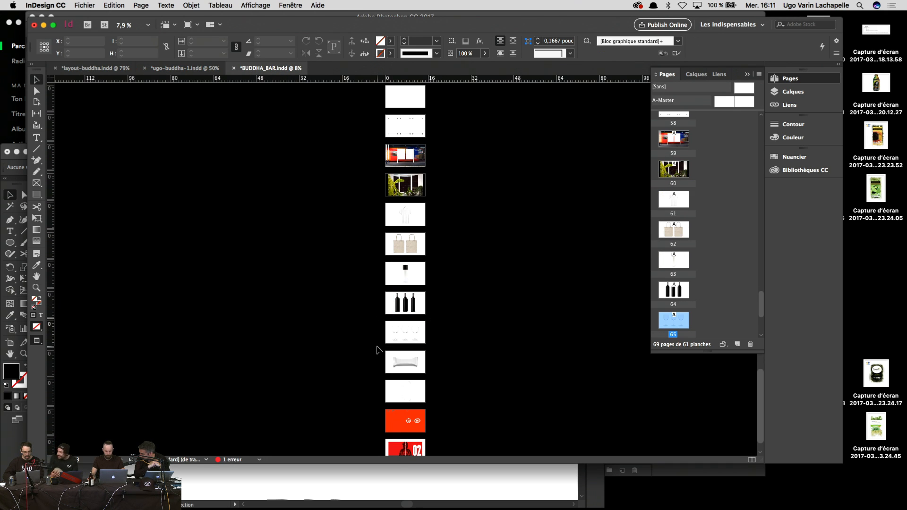
key("super+a")
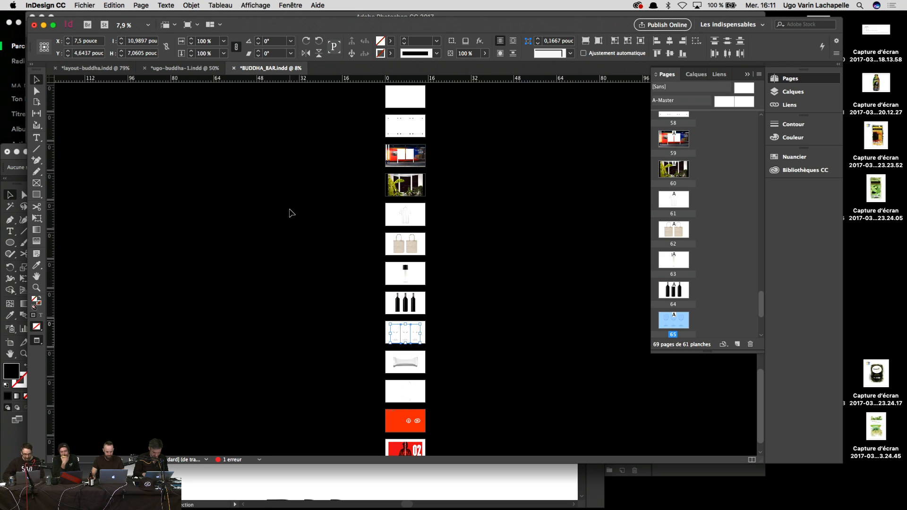
left_click(184, 68)
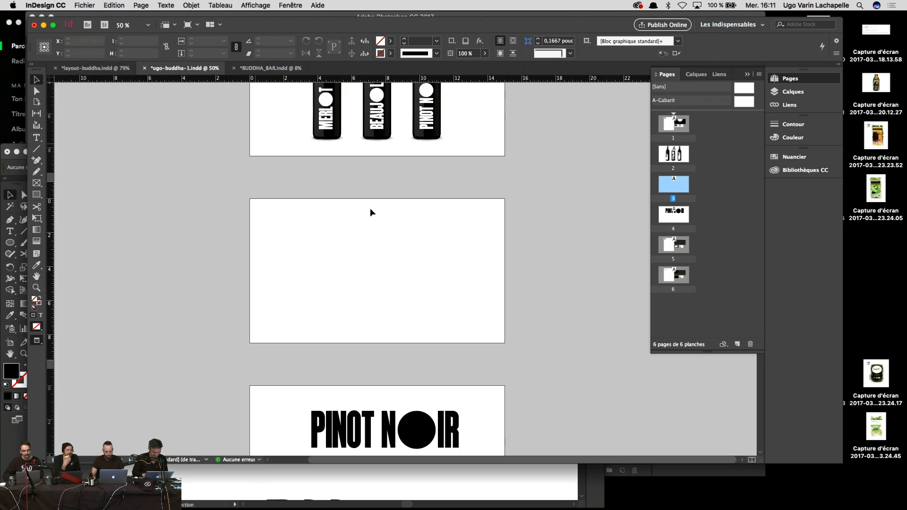
key("super+v")
left_click(537, 222)
scroll(531, 208, "up", 2)
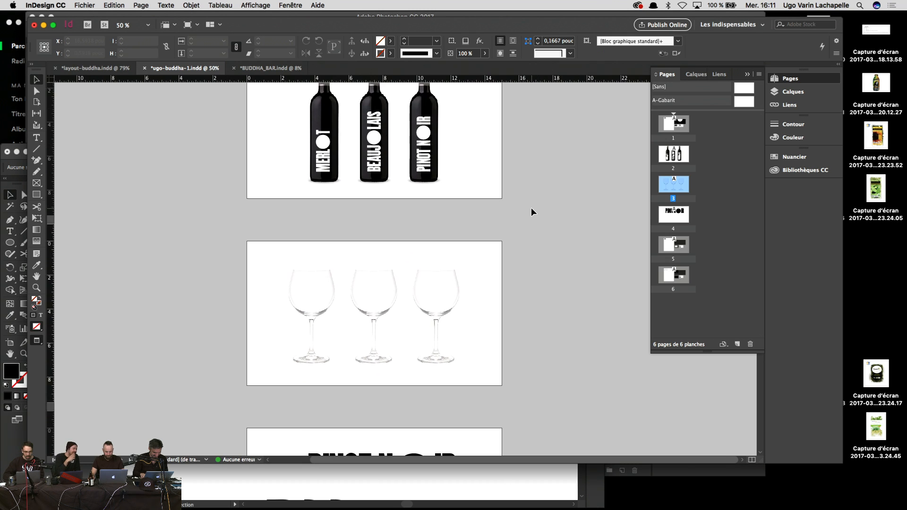
scroll(531, 208, "up", 10)
scroll(530, 207, "down", 9)
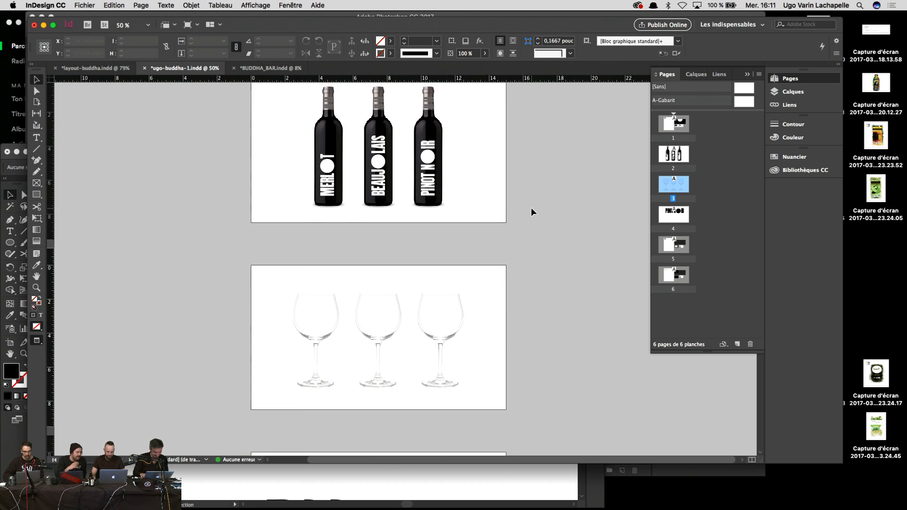
scroll(530, 208, "down", 2)
scroll(531, 208, "up", 8)
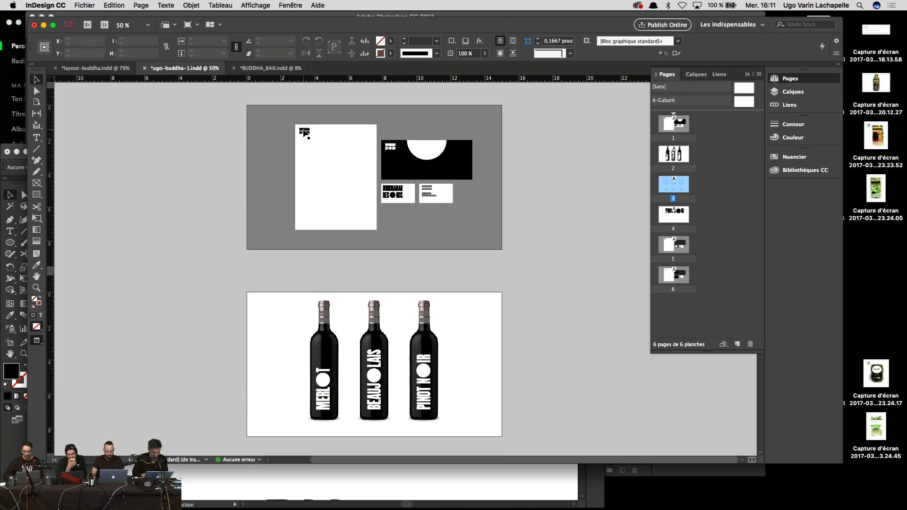
Step: Zoom to 150% and place the pour_ugo (1).psd image from the import dialog
key("super+equal")
key("super+equal")
scroll(302, 133, "down", 10)
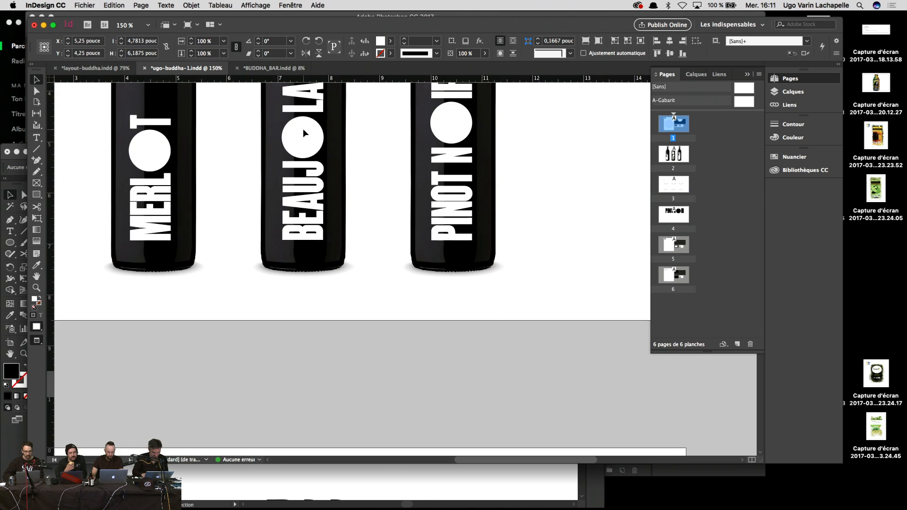
scroll(303, 129, "up", 1)
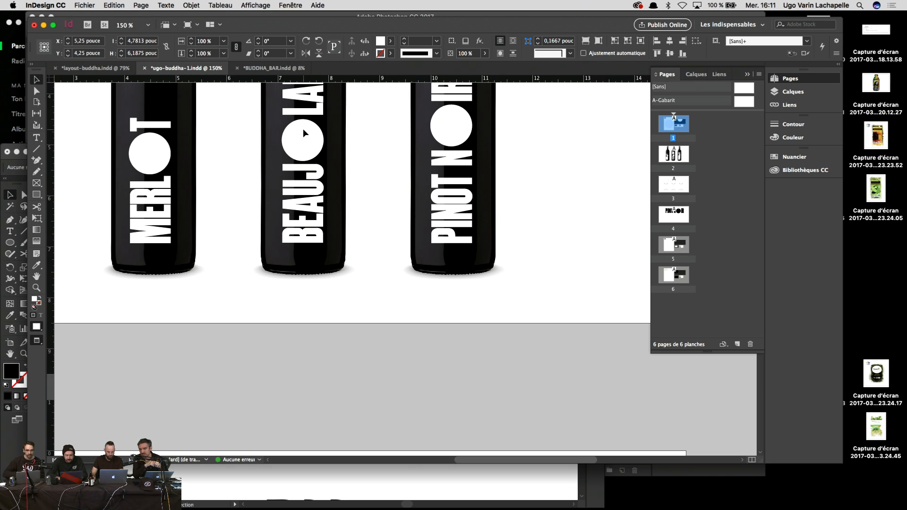
scroll(389, 304, "down", 15)
scroll(390, 307, "up", 3)
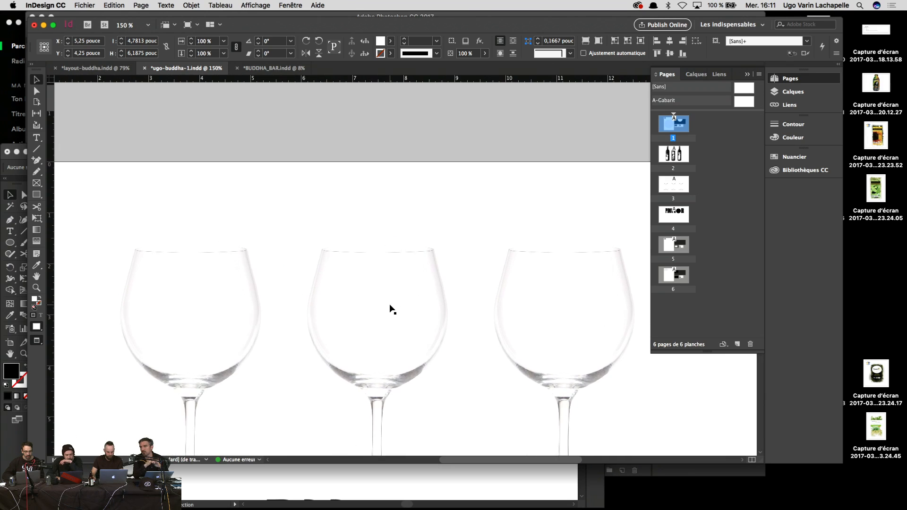
key("super+d")
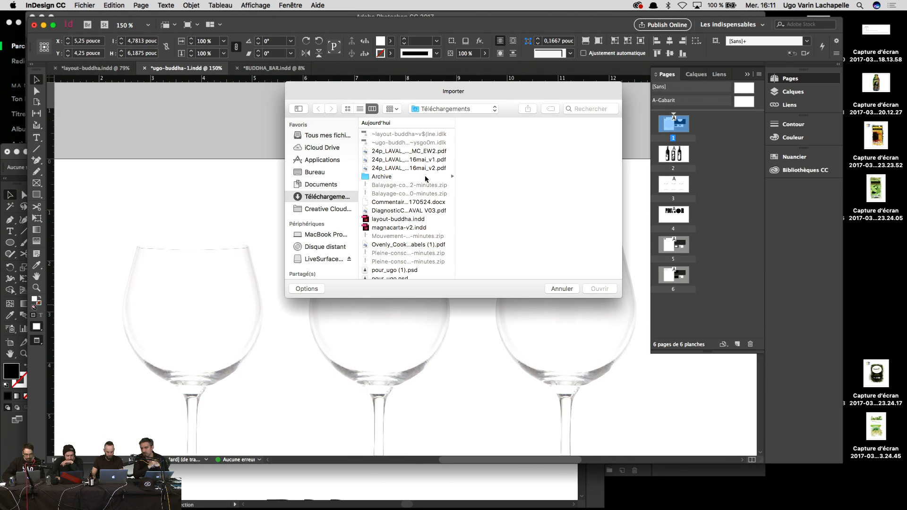
scroll(376, 255, "up", 5)
left_click(410, 177)
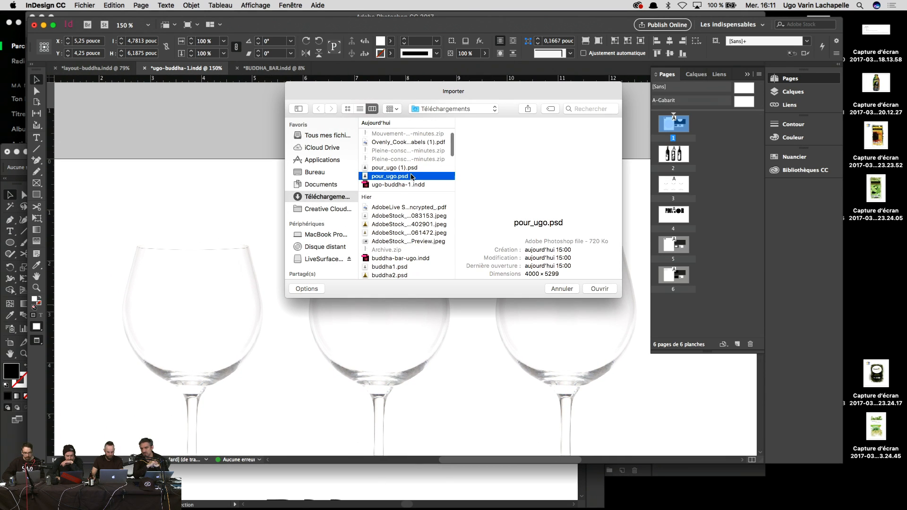
key("Up")
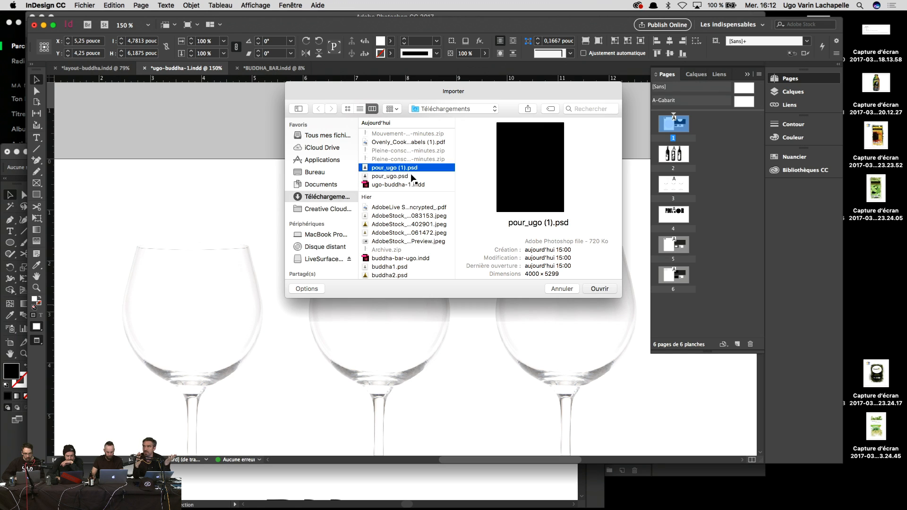
key("Return")
left_click(230, 179)
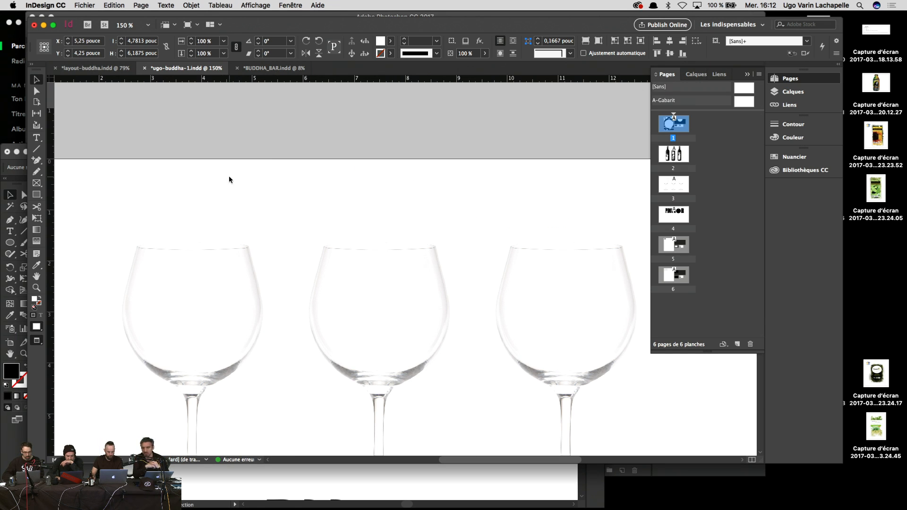
Step: Place the pour_ugo.psd image again from the downloaded files
key("super+d")
scroll(415, 207, "down", 2)
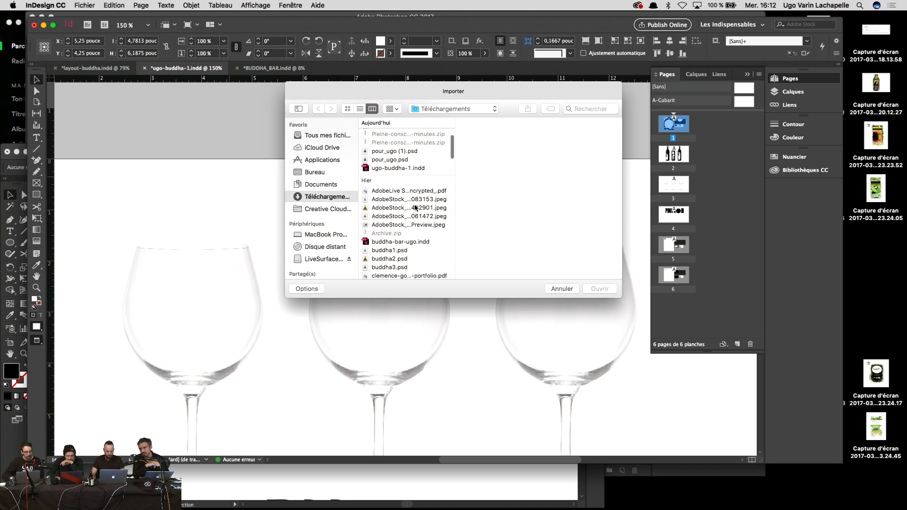
left_click(414, 175)
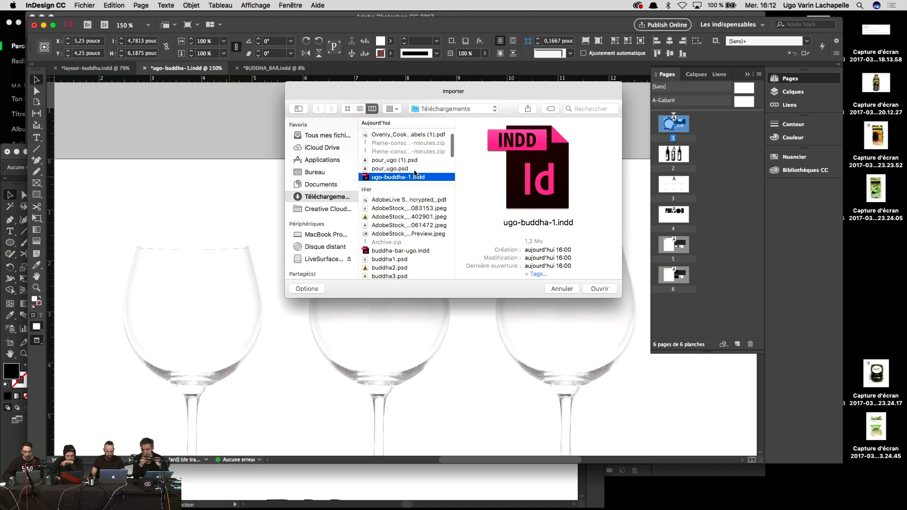
left_click(414, 169)
double_click(414, 168)
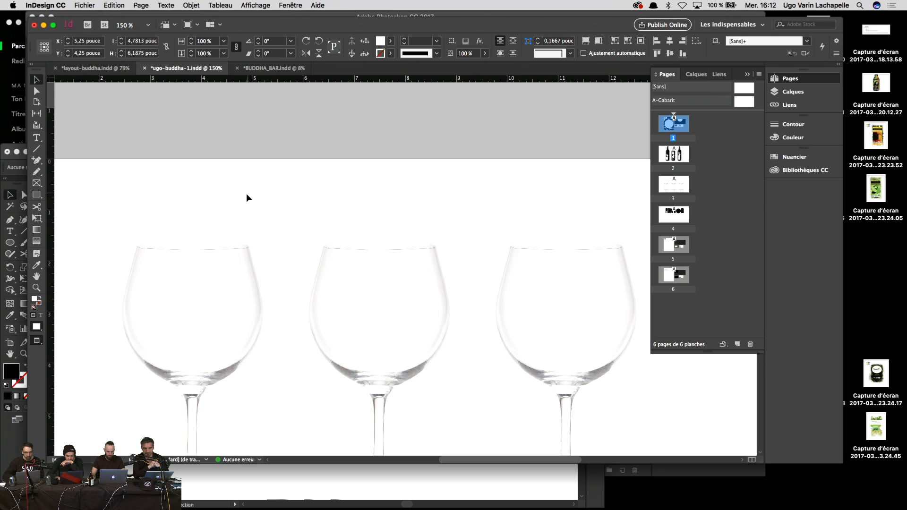
Step: At 50% zoom, make the wine glasses page active and load pour_ugo (1).psd for placing
key("super+minus")
key("super+minus")
key("super+minus")
key("super+minus")
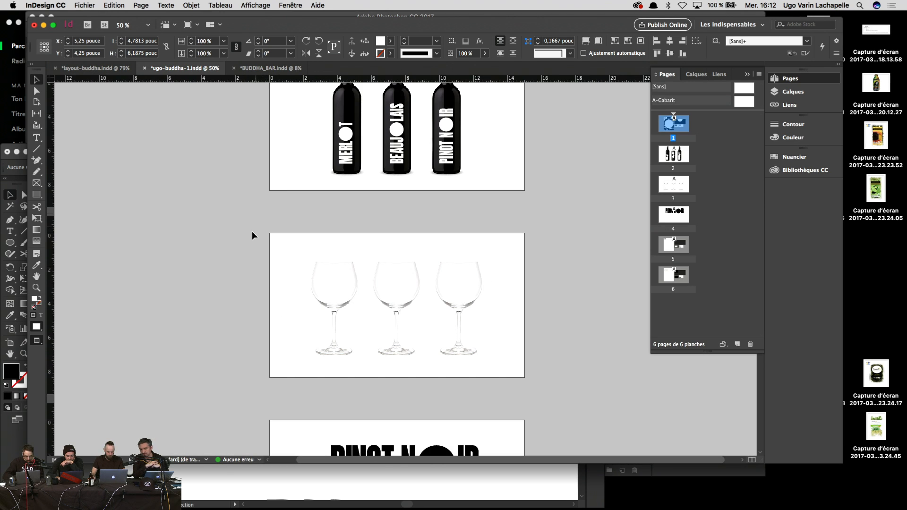
left_click(242, 267)
left_click(305, 269)
left_click(283, 242)
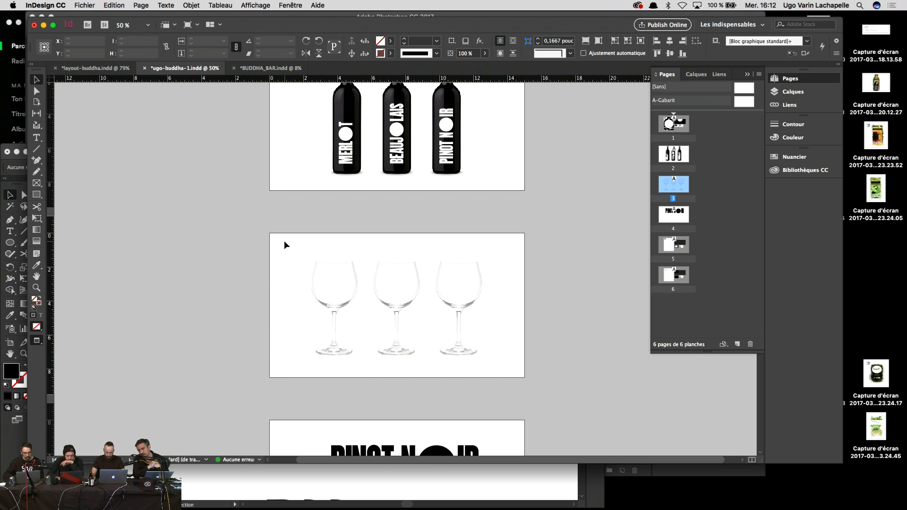
key("super+d")
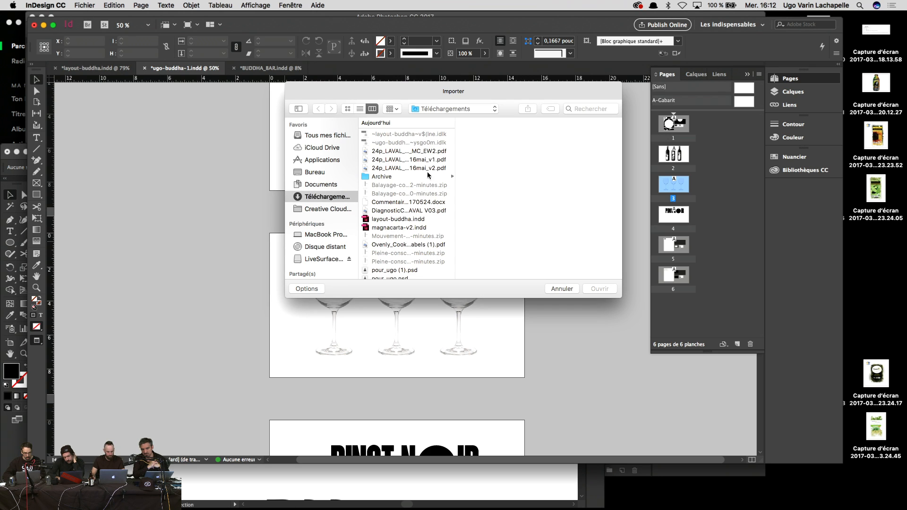
left_click(405, 225)
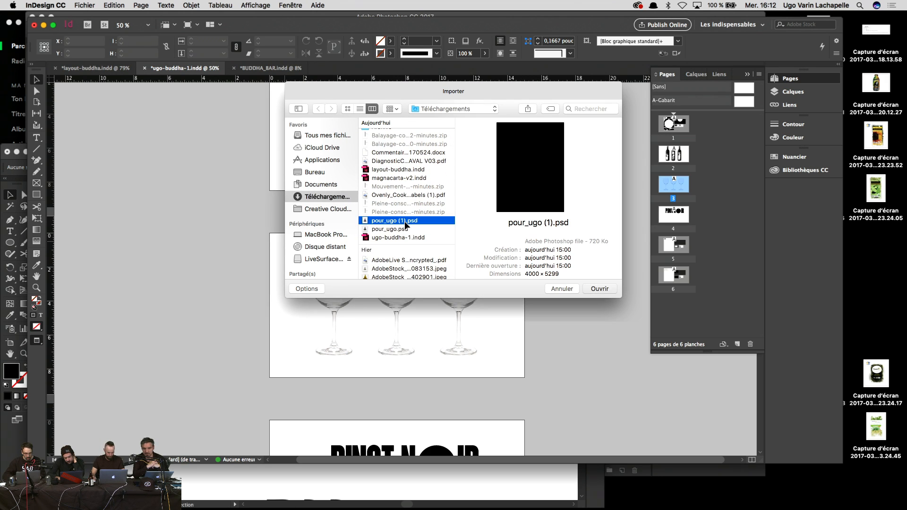
double_click(405, 225)
left_click(319, 235)
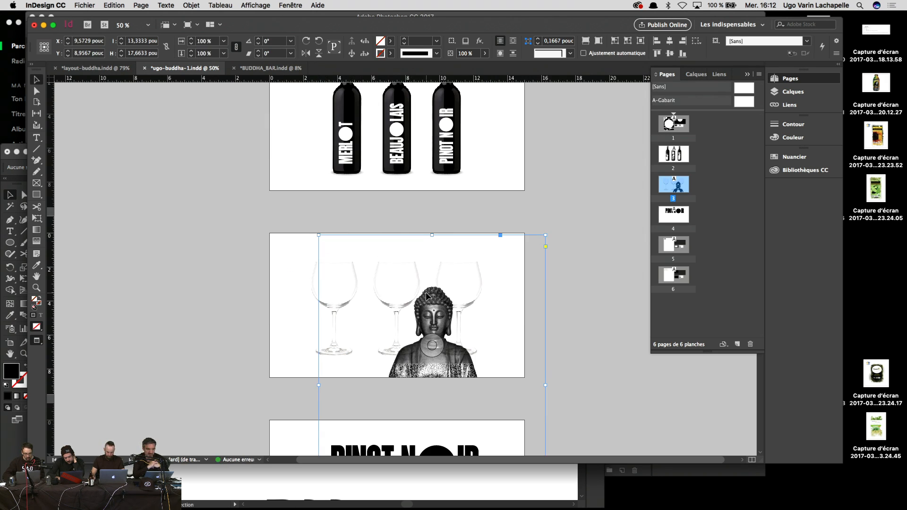
left_click_drag(545, 385, 442, 393)
key("super+equal")
key("super+equal")
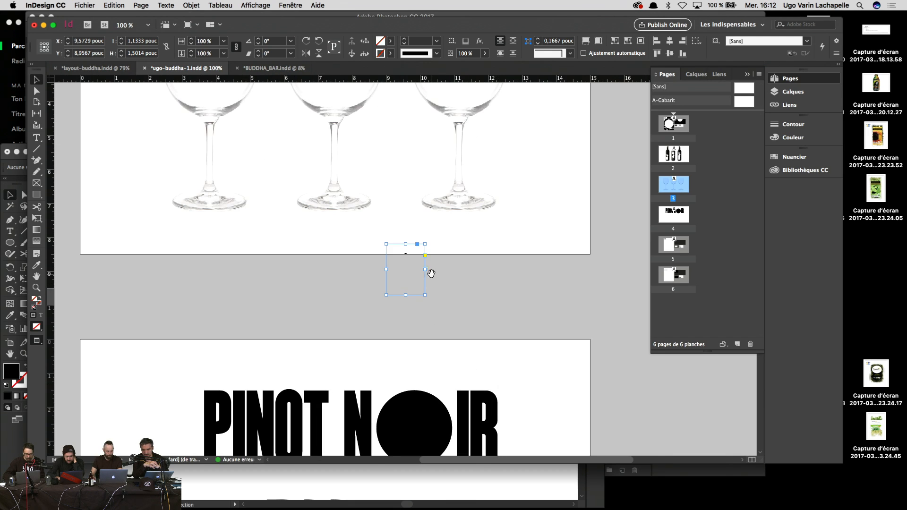
left_click_drag(431, 273, 533, 179)
left_click(636, 269)
key("super+equal")
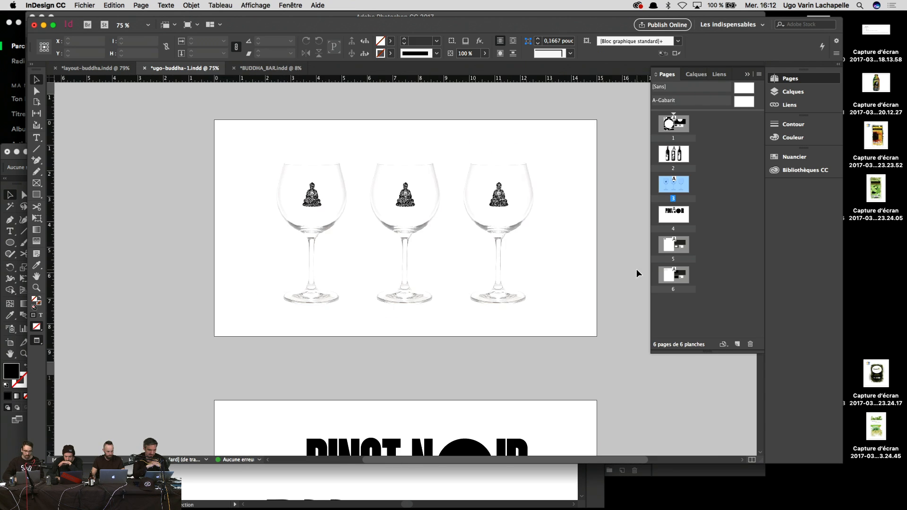
key("super+equal")
left_click_drag(636, 270, 560, 358)
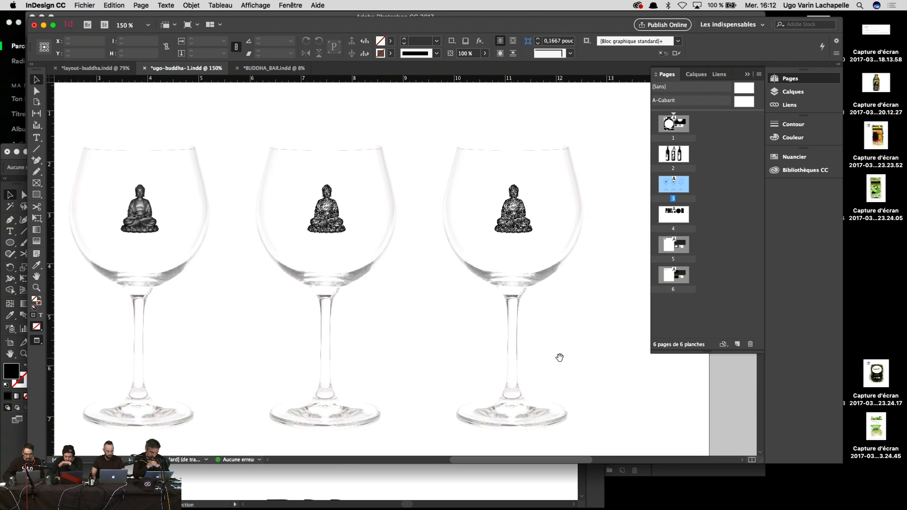
key("super+minus")
key("super+minus")
Step: Duplicate the wine-glass page as a new page 4 in the Pages panel
scroll(573, 348, "up", 8)
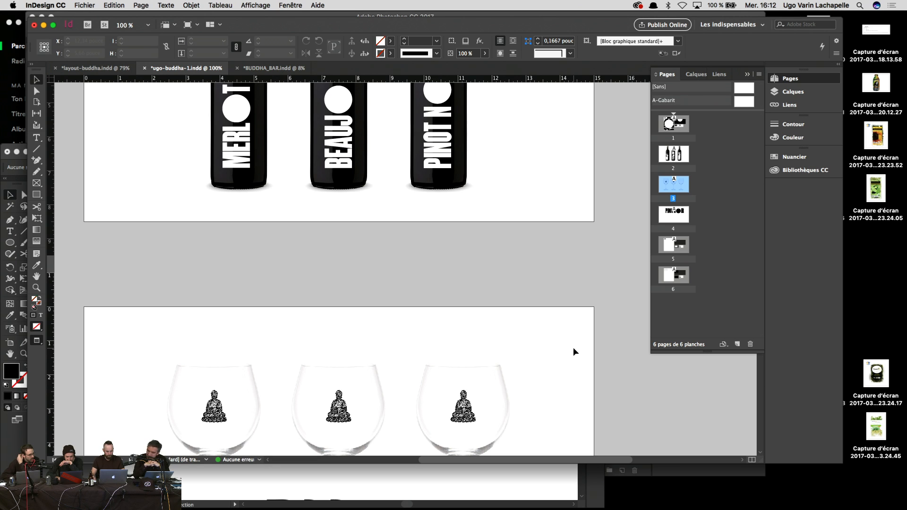
key("super+equal")
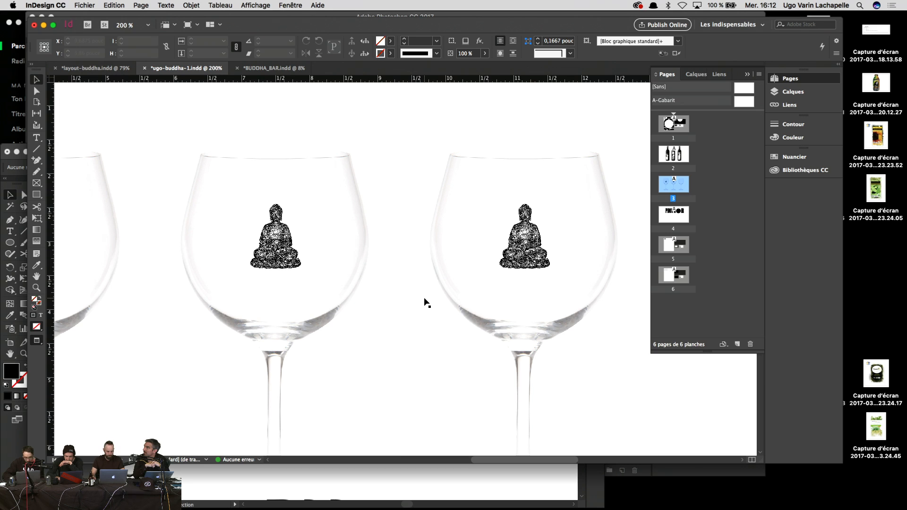
key("super+minus")
key("super+minus")
key("super+minus")
key("super+minus")
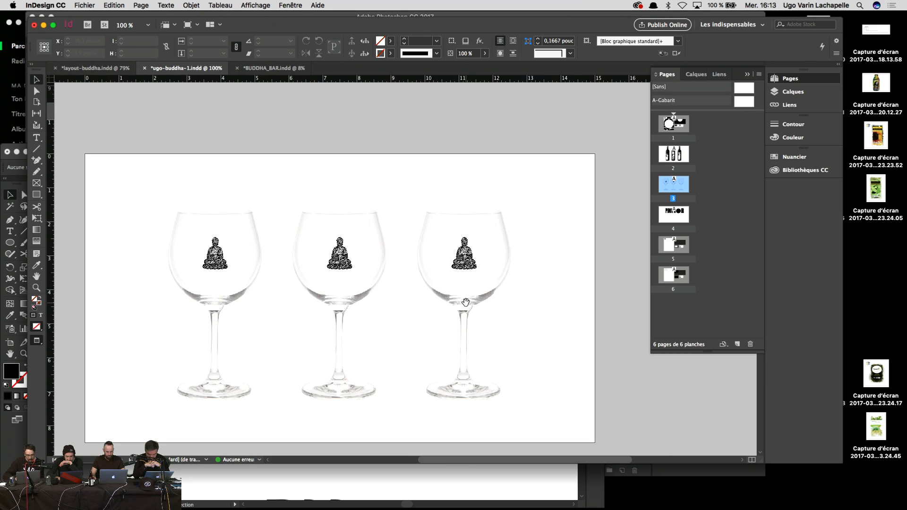
scroll(466, 308, "up", 5)
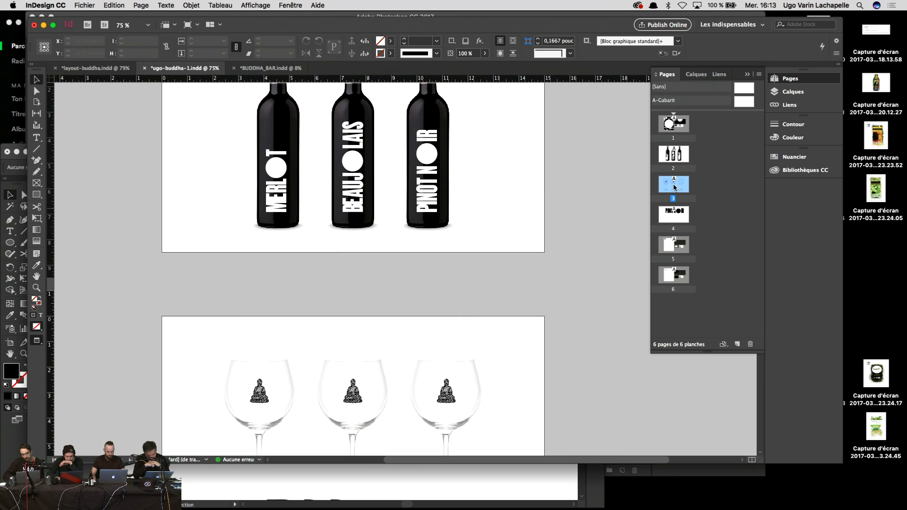
mouse_move(673, 186)
left_mouse_down()
mouse_move(707, 179)
mouse_move(690, 184)
left_mouse_up()
Step: Delete the three Buddha figures from the duplicated page
scroll(512, 222, "up", 1)
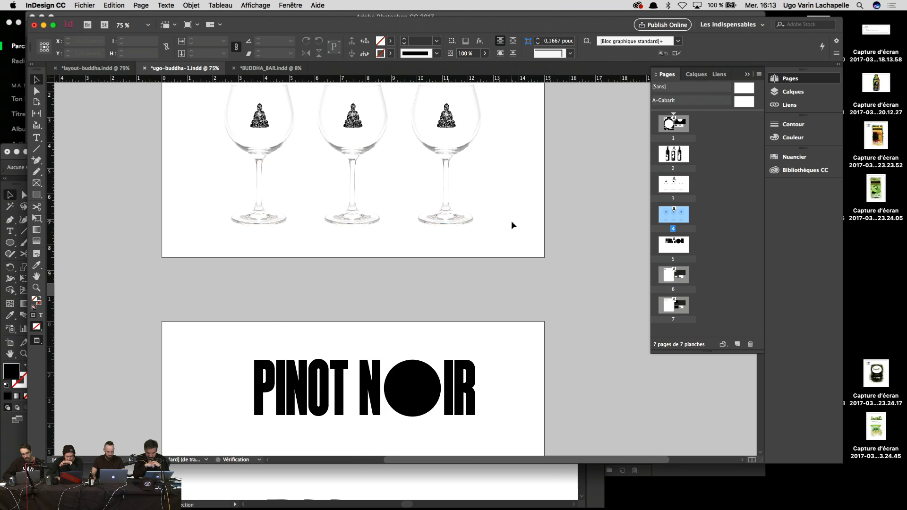
scroll(510, 222, "down", 5)
left_click(445, 261)
left_click(351, 262, "shift")
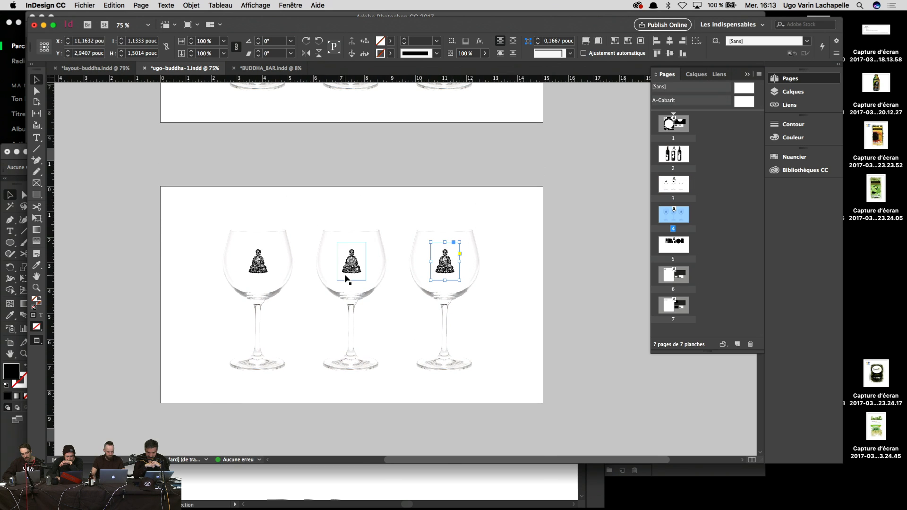
left_click(257, 274, "shift")
key("Delete")
Step: Preview the document full screen in Presentation mode
scroll(256, 271, "up", 7)
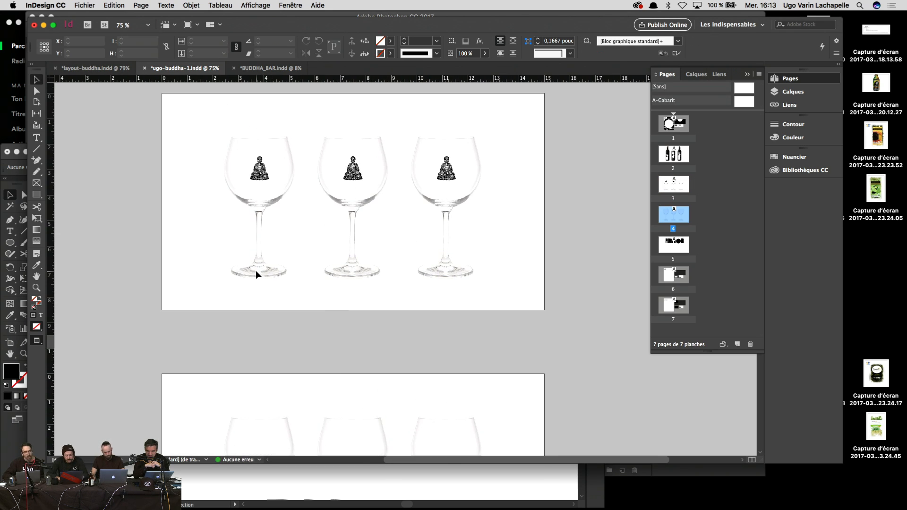
scroll(256, 270, "up", 15)
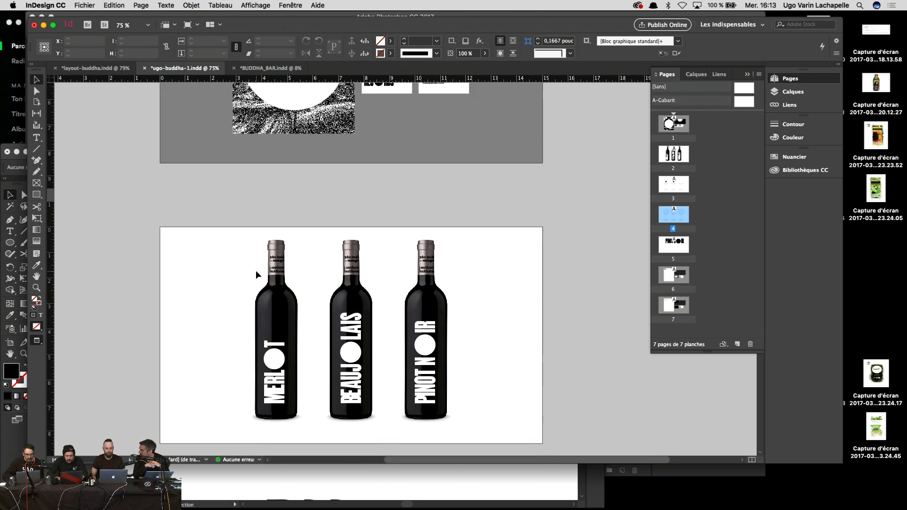
scroll(256, 270, "up", 6)
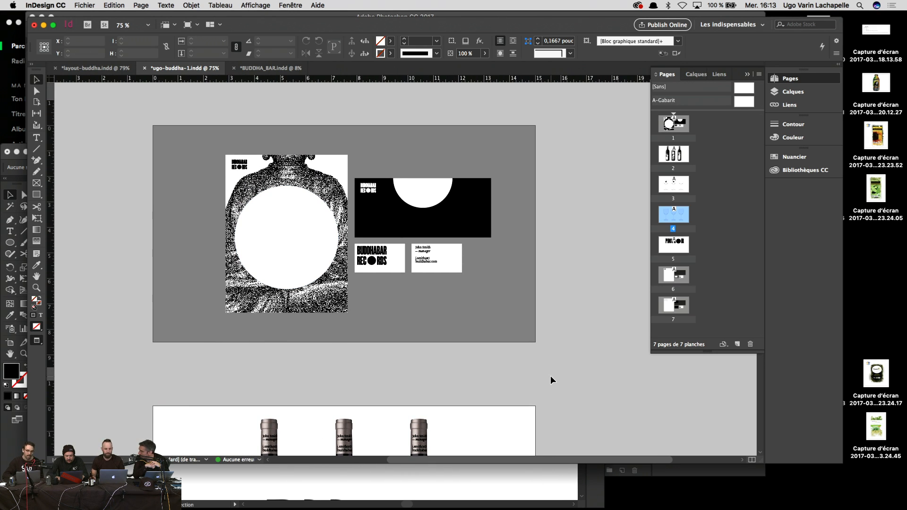
key("shift+w")
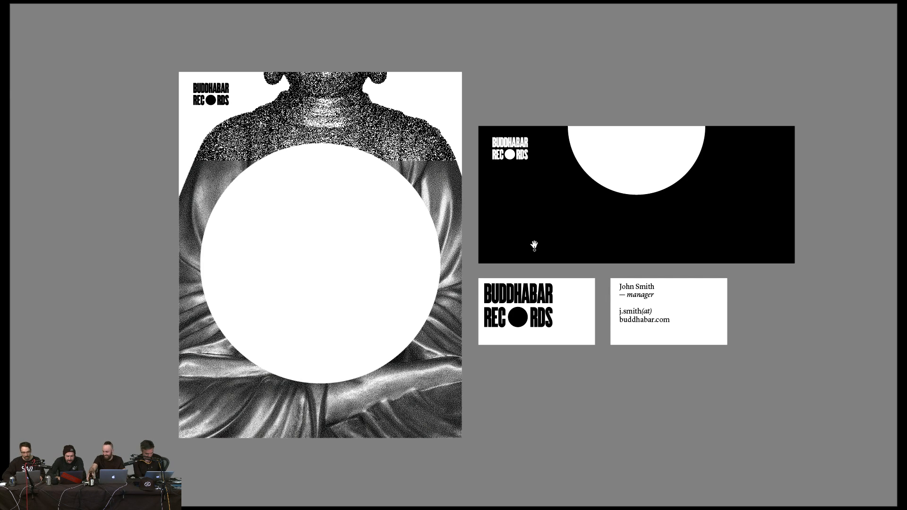
Step: Exit the full-screen preview and return from BUDDHA_BAR.indd to ugo-buddha-1.indd
key("Escape")
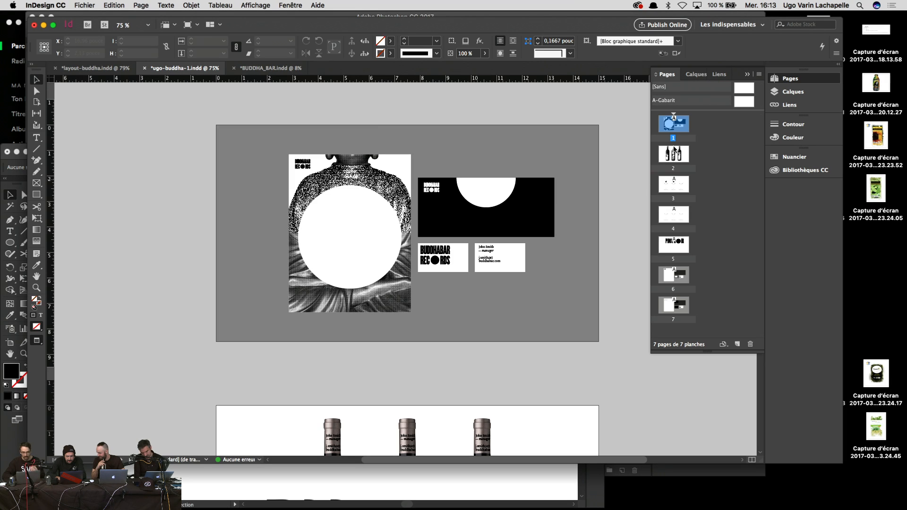
left_click(269, 68)
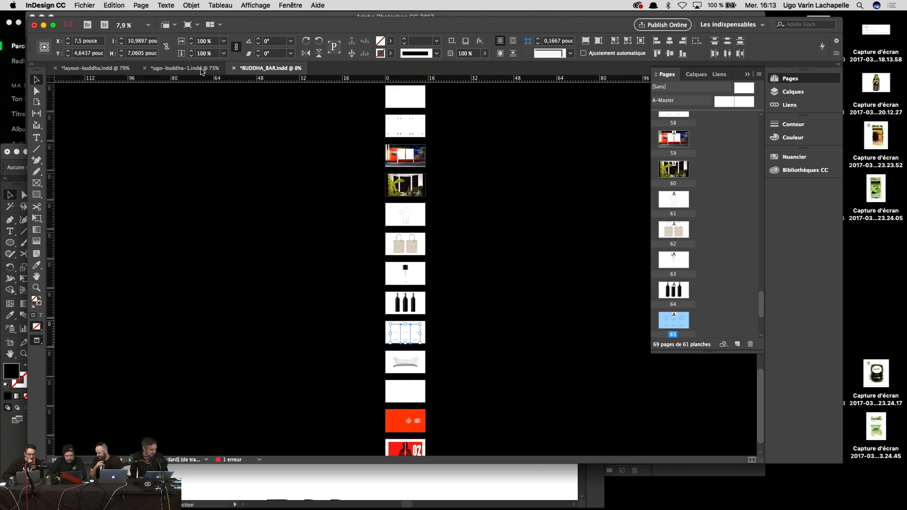
left_click(194, 70)
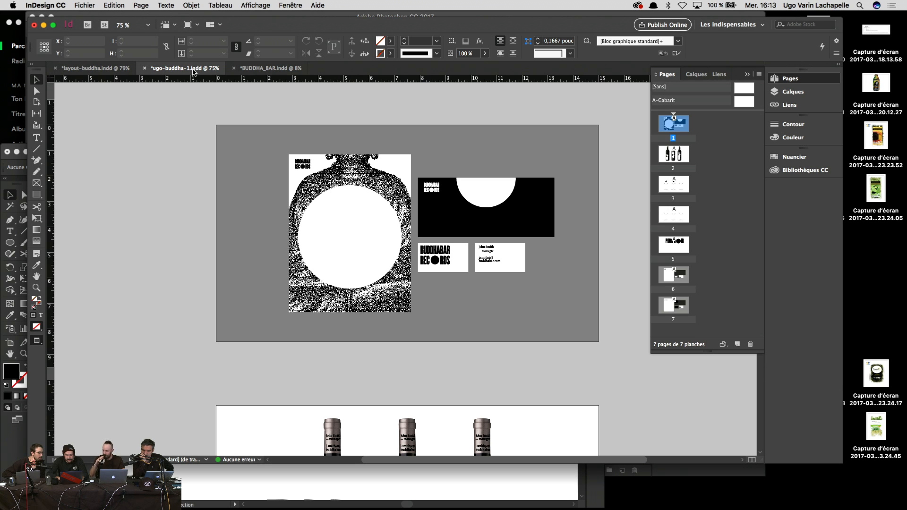
Step: Zoom to 150% and select the Buddha figure in the left glass
key("super+equal")
key("super+equal")
key("super+equal")
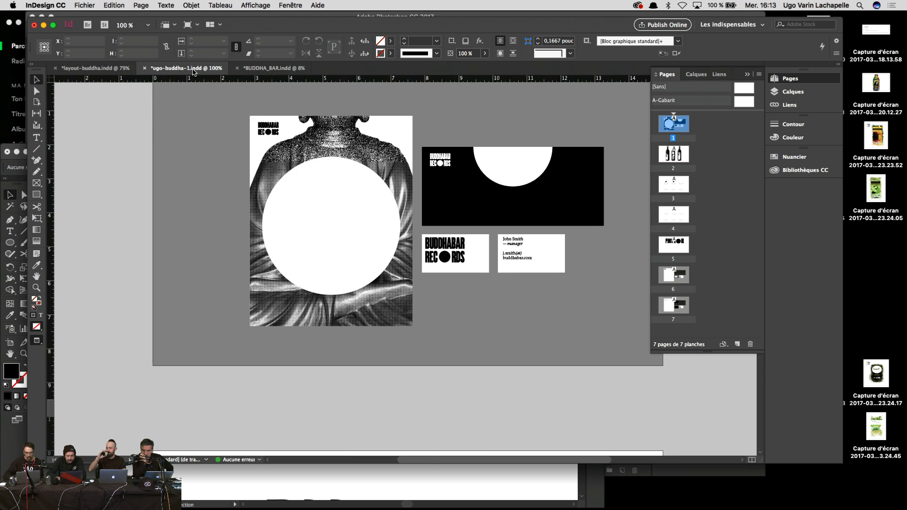
scroll(273, 243, "down", 20)
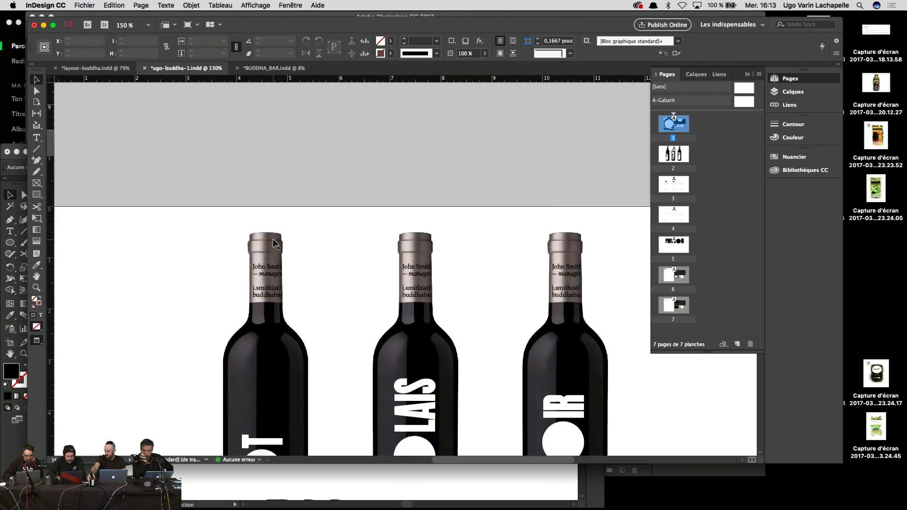
scroll(274, 244, "down", 10)
scroll(273, 244, "up", 11)
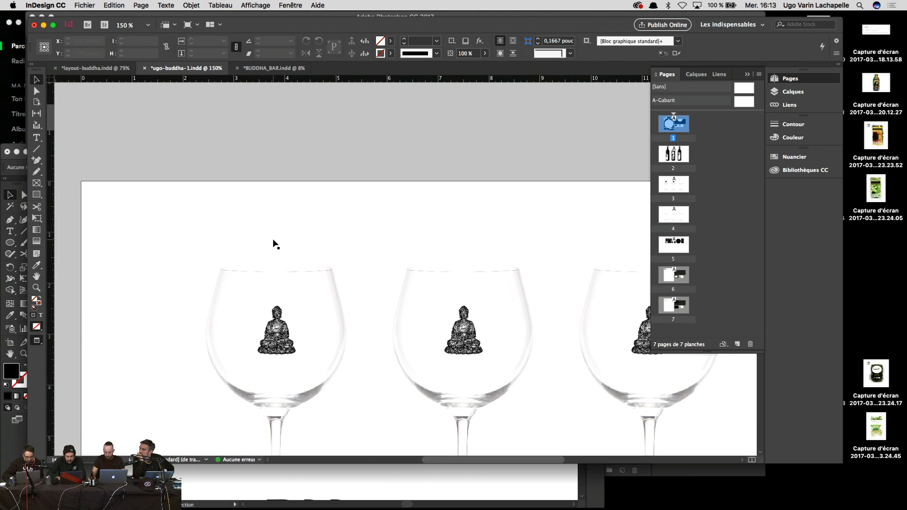
left_click(276, 330)
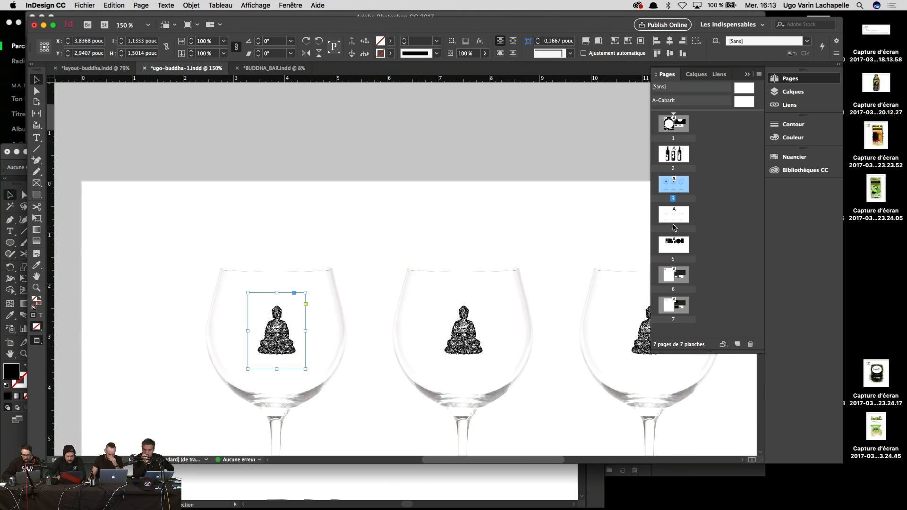
Step: Navigate between pages, ending on page 4 with the empty wine glasses
double_click(674, 215)
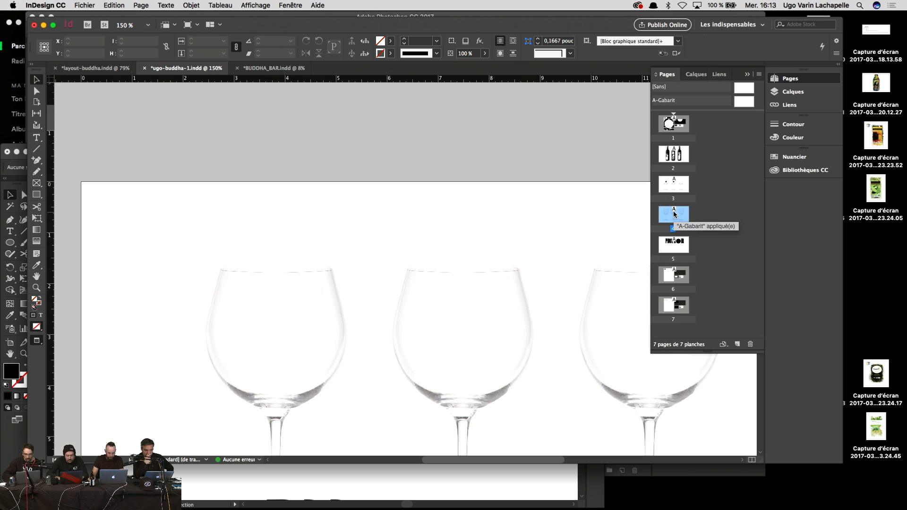
double_click(673, 154)
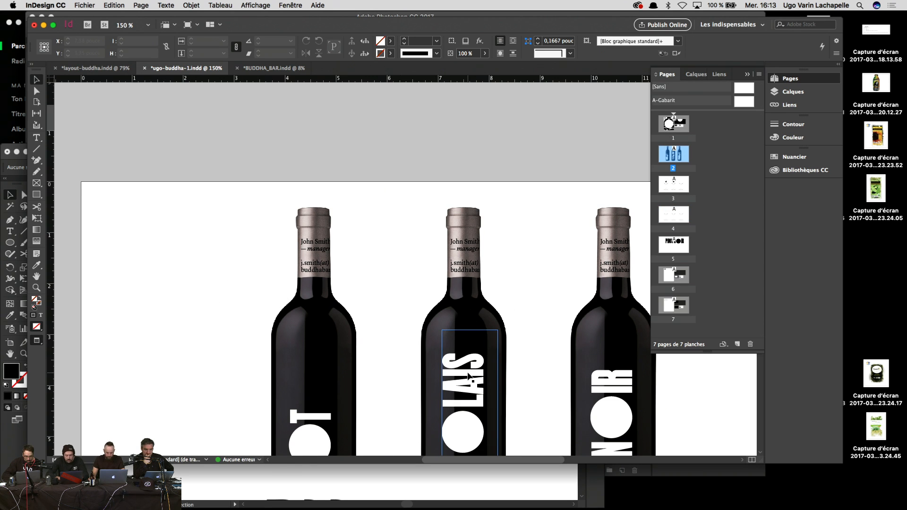
scroll(448, 198, "down", 10)
scroll(447, 198, "right", 2)
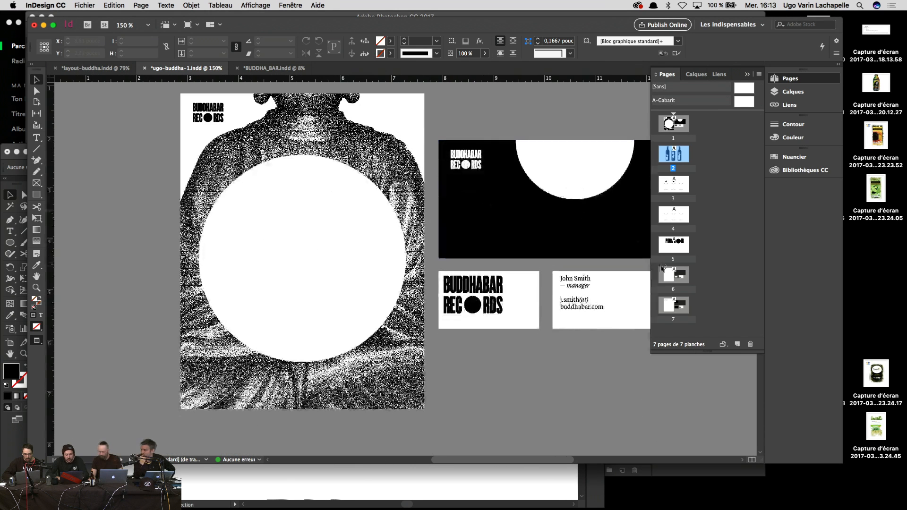
double_click(676, 215)
Step: Zoom to 200% and draw a text frame in the left glass bowl containing 'LIMIT BAR'
key("super+equal")
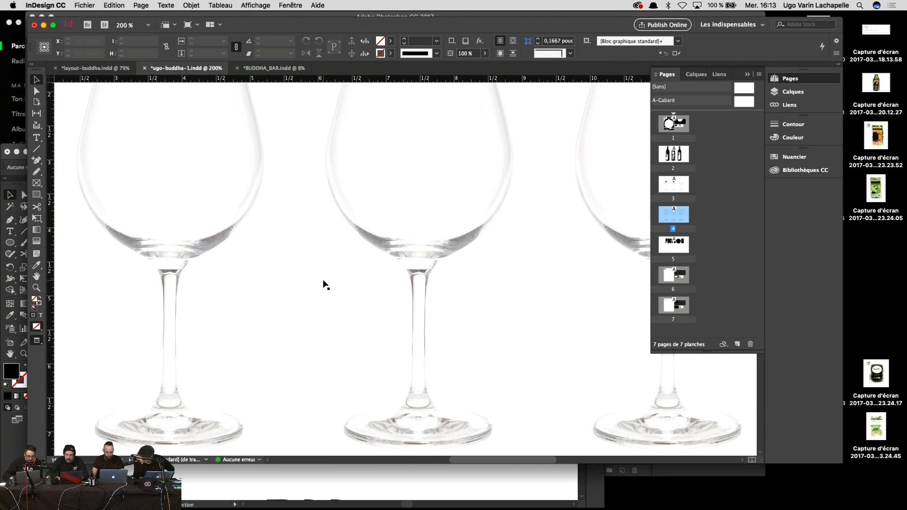
left_click_drag(254, 233, 364, 317)
key("t")
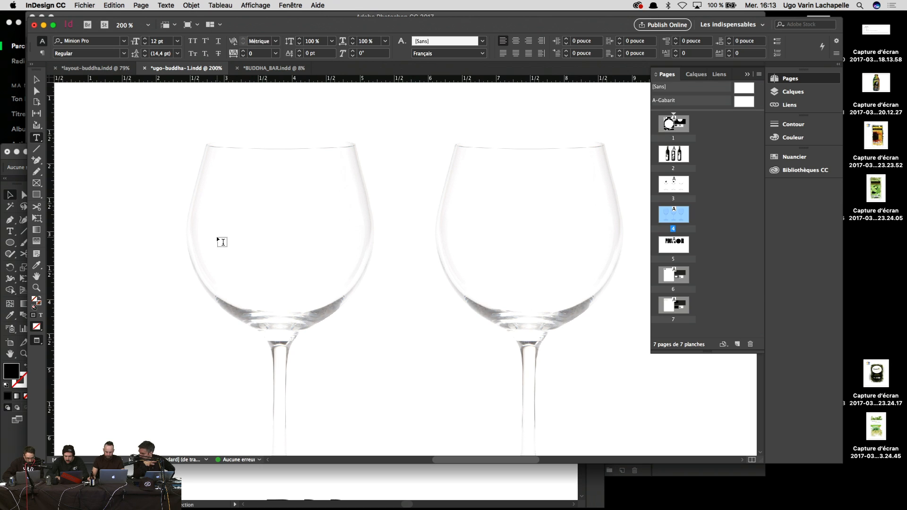
left_click_drag(216, 236, 289, 257)
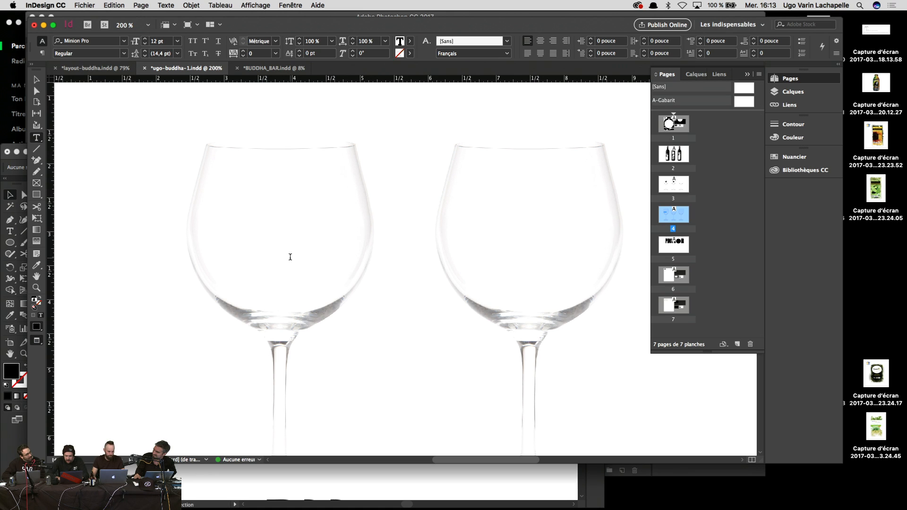
type("LIMIT")
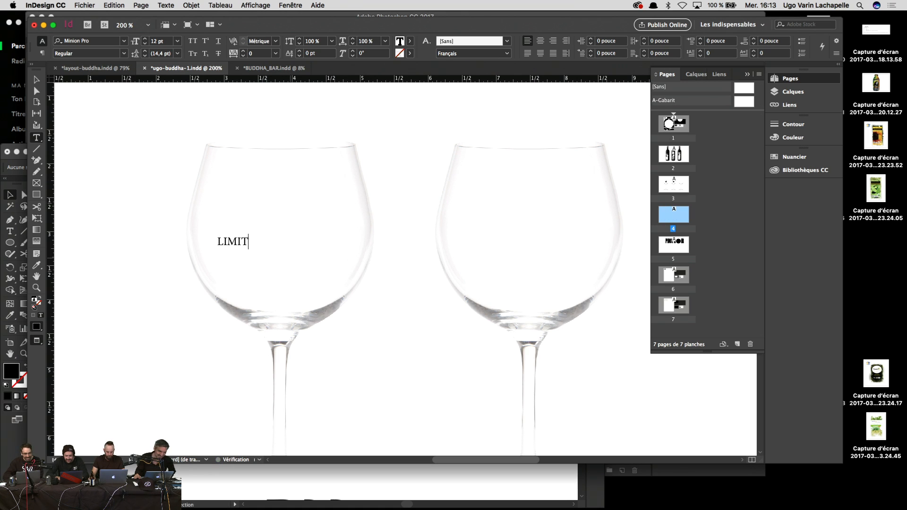
type(" BAR")
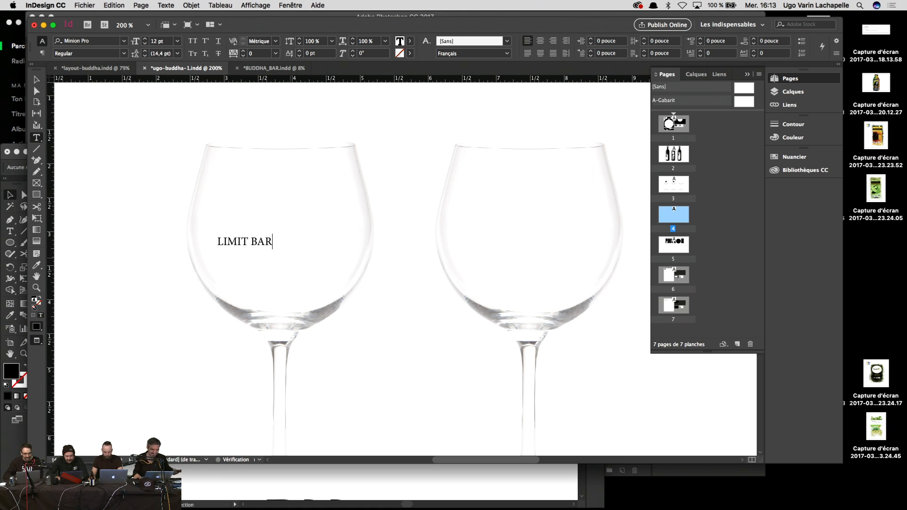
Step: Delete the 'LIMIT BAR' text, leaving the frame empty
left_click_drag(286, 232, 200, 241)
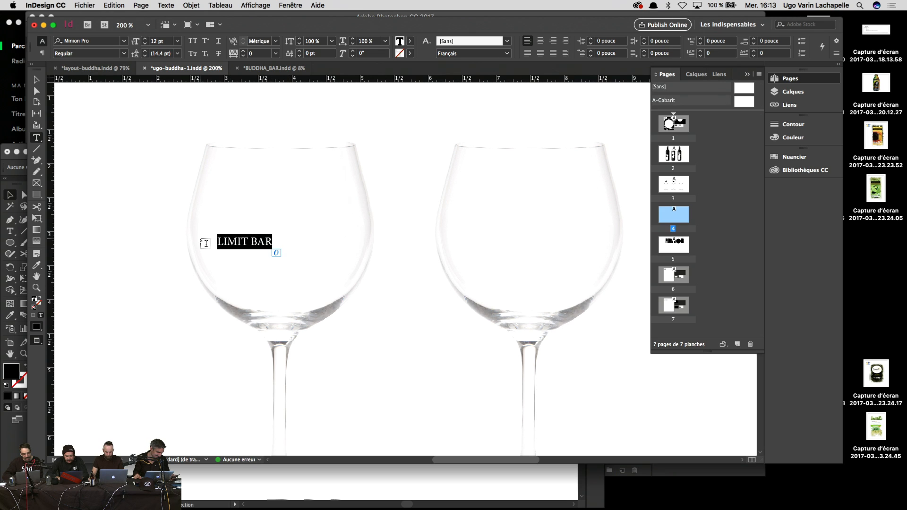
key("Right")
key("BackSpace")
key("BackSpace")
key("BackSpace")
key("BackSpace")
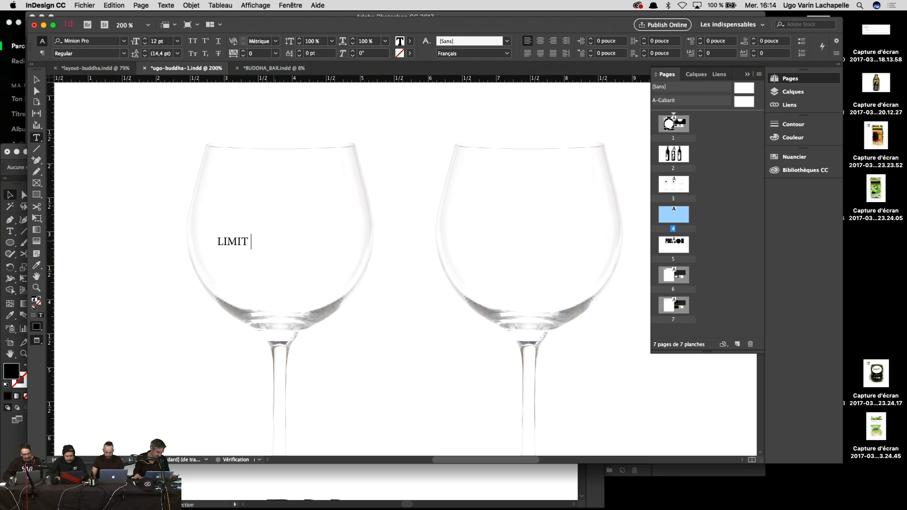
key("BackSpace")
key("BackSpace")
key("BackSpace")
key("BackSpace")
key("BackSpace")
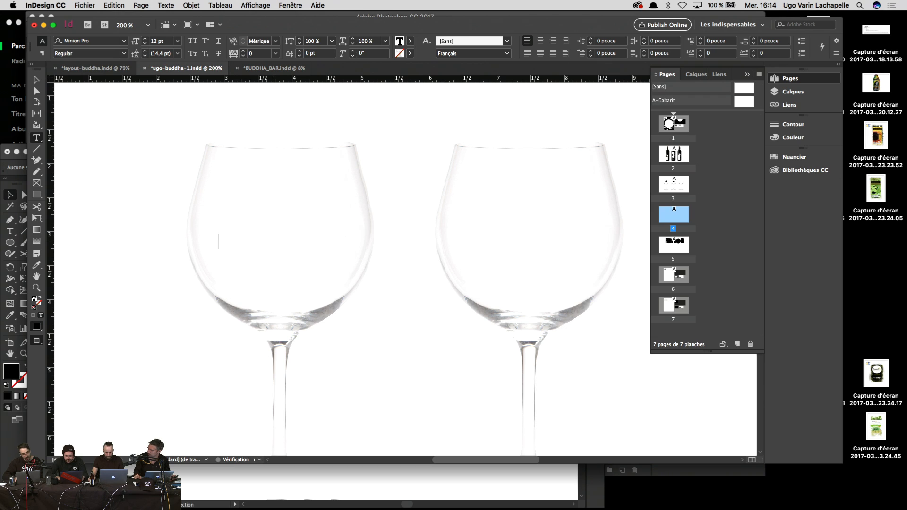
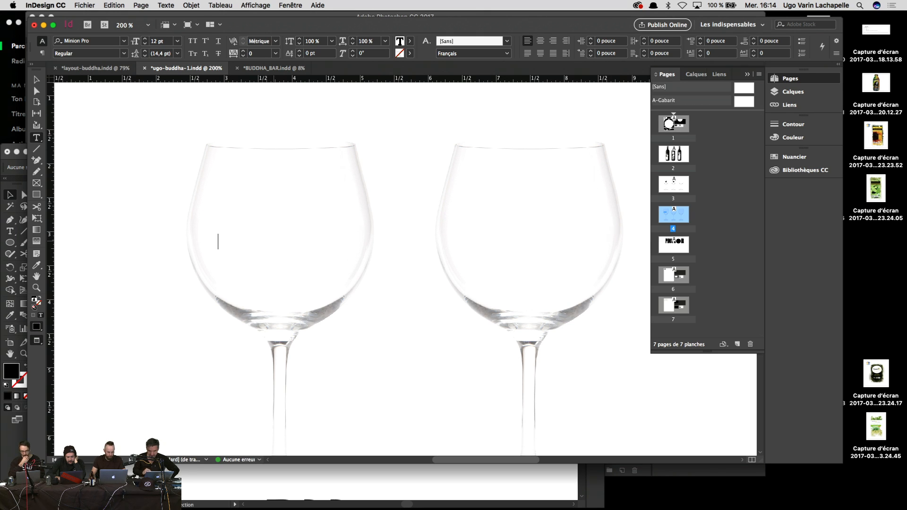
Step: Zoom out and delete the empty text frame from the wine-glass page
key("super+minus")
key("super+minus")
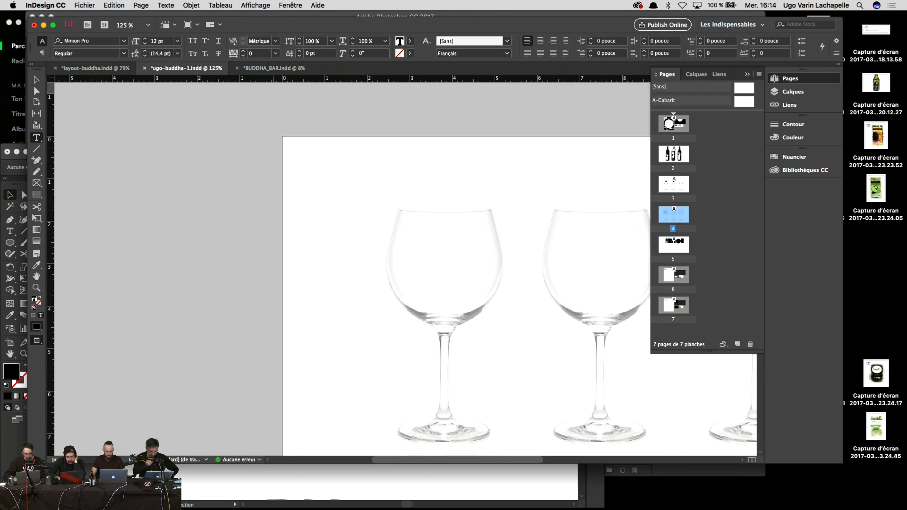
key("Escape")
key("Delete")
scroll(314, 187, "up", 15)
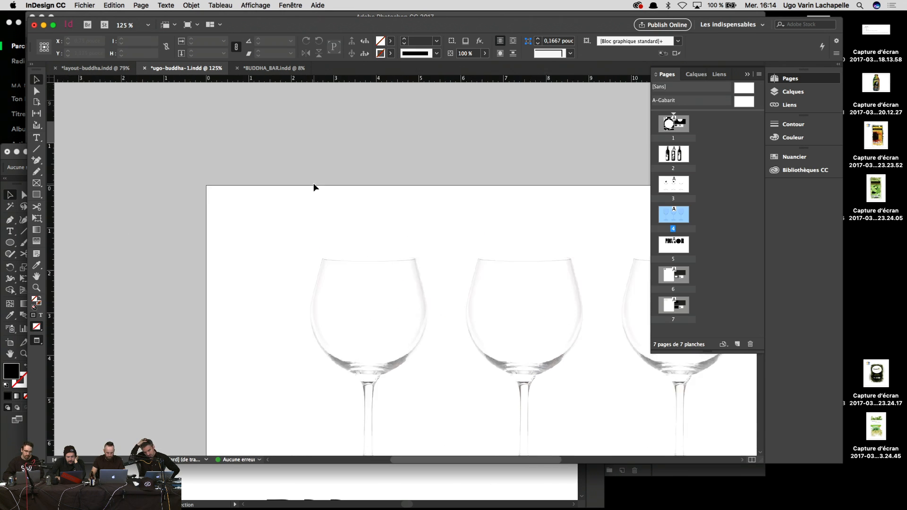
Step: Try fading the Buddha image to 17% opacity with a Paper fill, then undo it
scroll(313, 185, "up", 10)
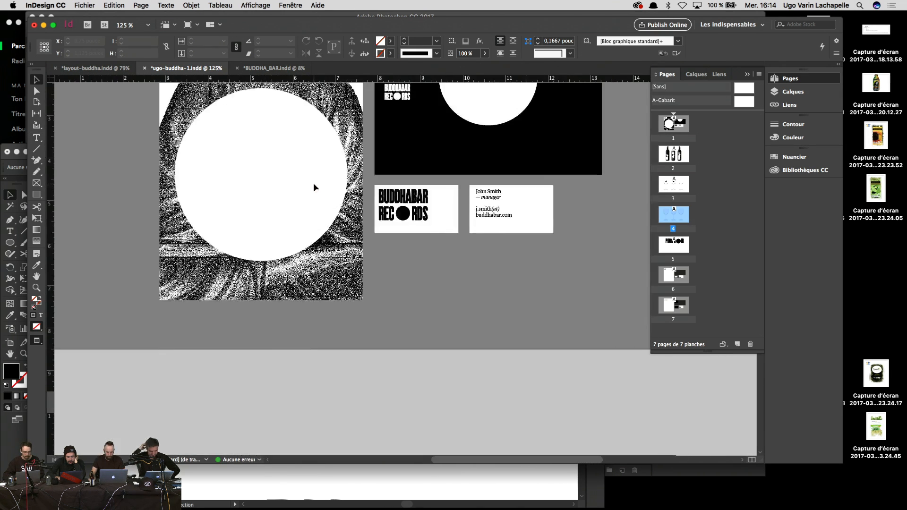
scroll(313, 185, "right", 3)
left_click(297, 170)
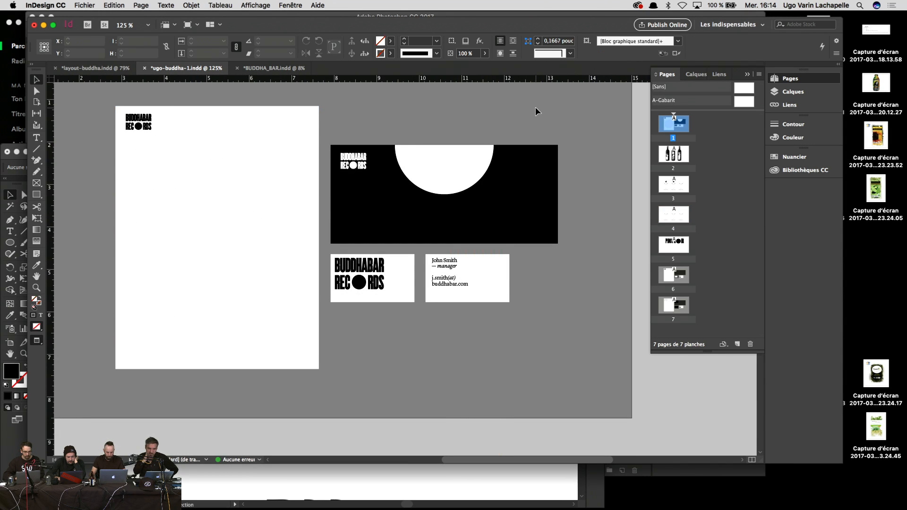
left_click(484, 54)
left_click_drag(484, 65, 439, 66)
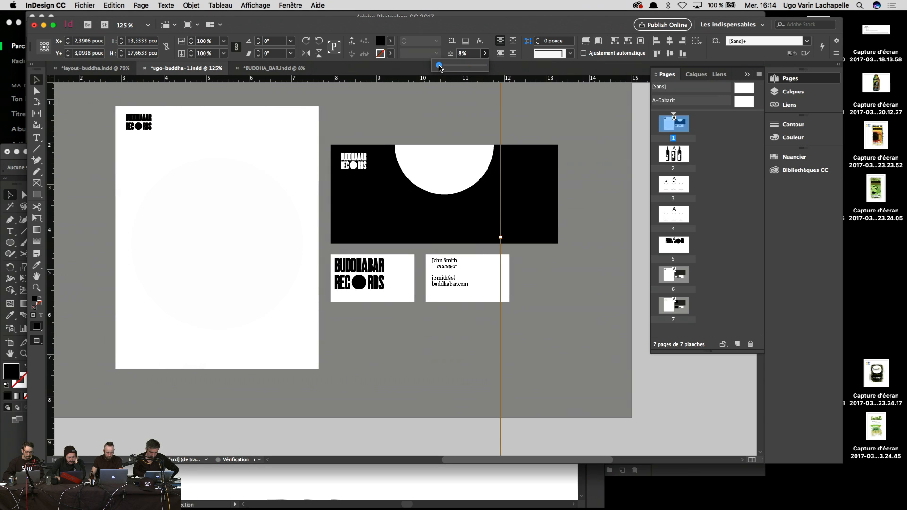
left_click(286, 163)
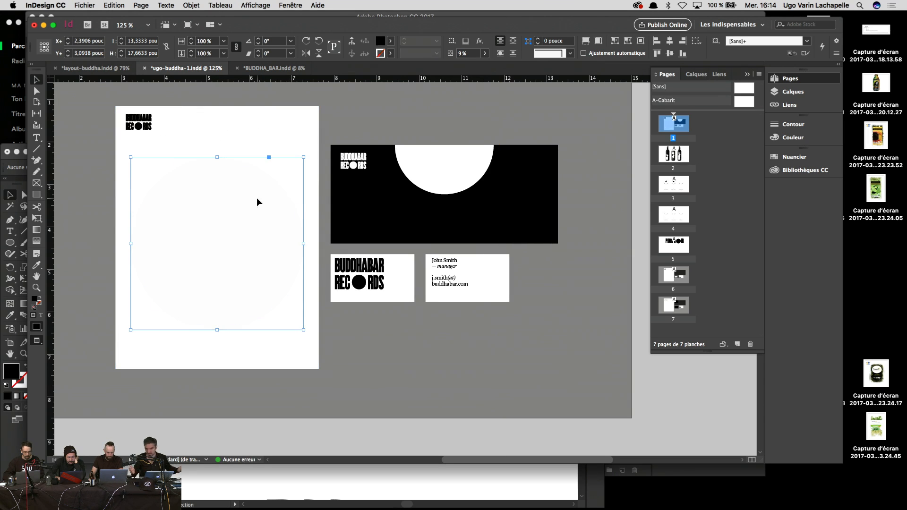
left_click(790, 157)
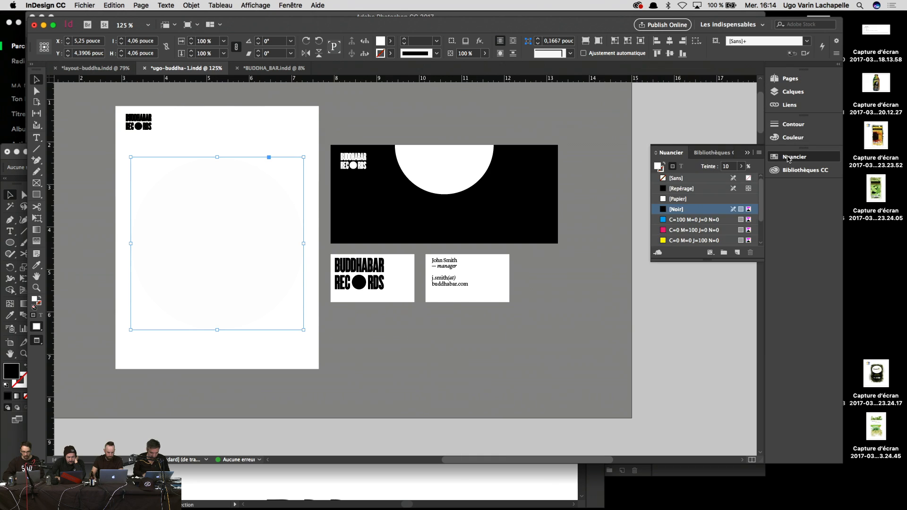
left_click(676, 200)
left_click(680, 352)
scroll(680, 352, "up", 2)
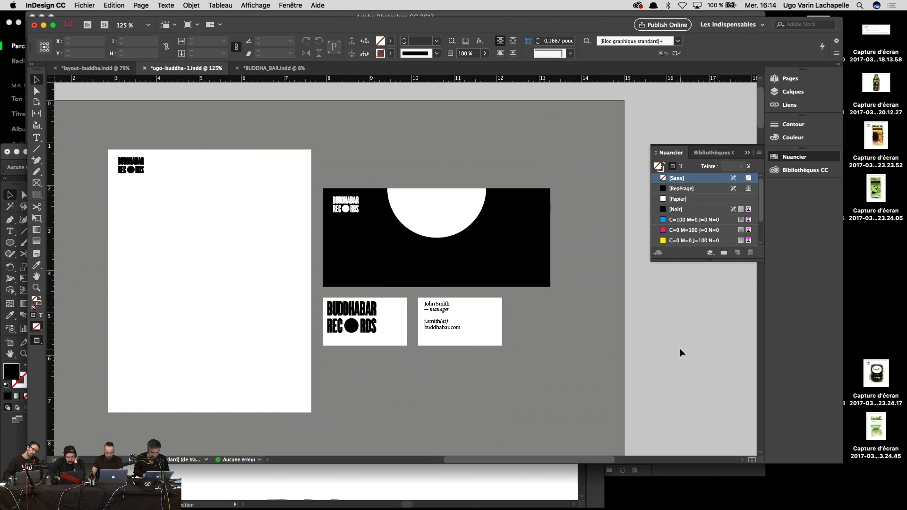
key("super+z")
key("super+z")
key("super+z")
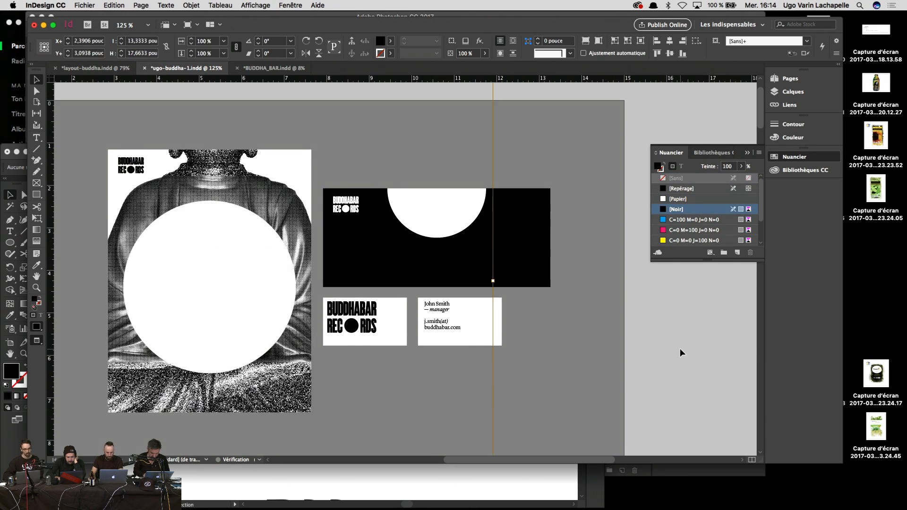
Step: Delete the Buddha image frame from the letterhead, leaving only the logo
left_click(267, 199)
key("Delete")
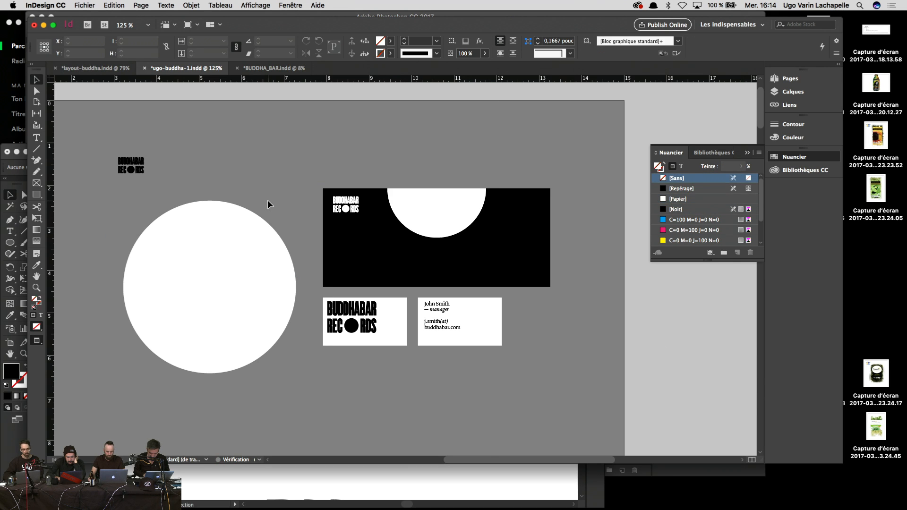
key("super+z")
left_click(271, 198)
key("Delete")
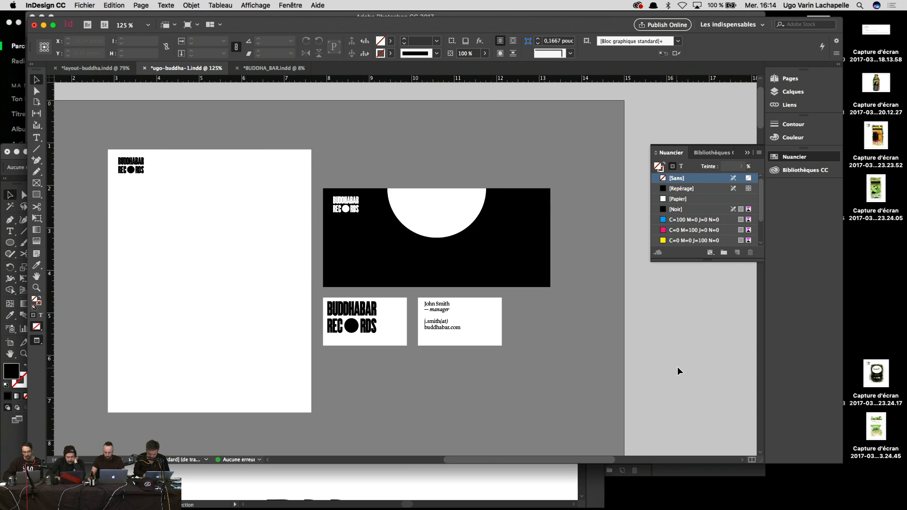
key("super+minus")
key("super+minus")
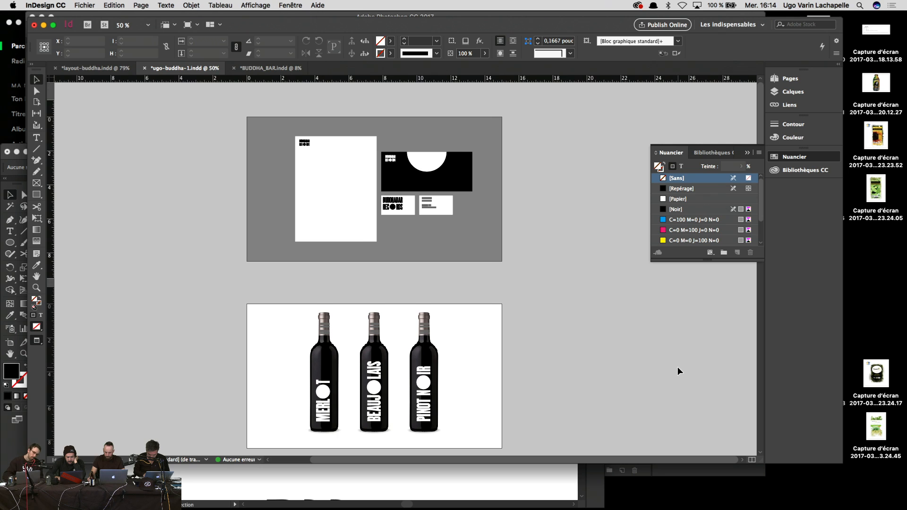
Step: Switch to layout-buddha.indd and scroll through its BUDDHABAR pages
scroll(679, 371, "down", 10)
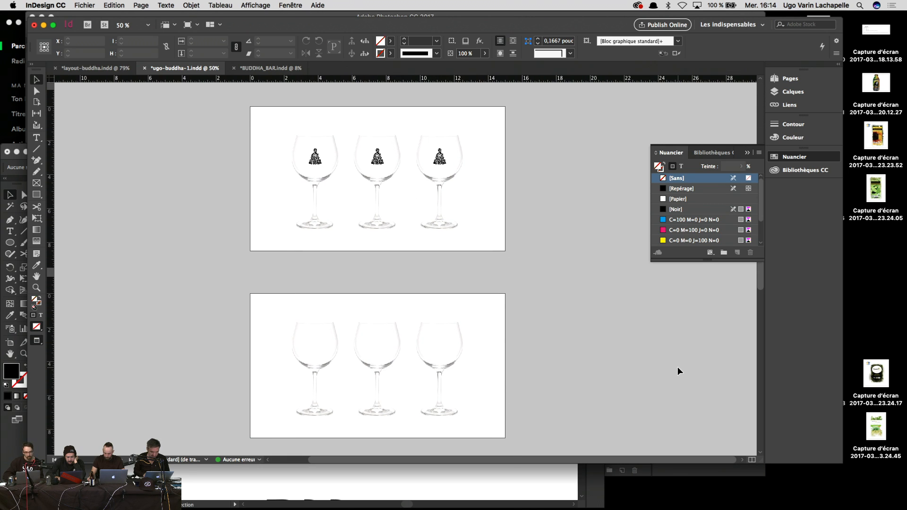
scroll(488, 220, "up", 5)
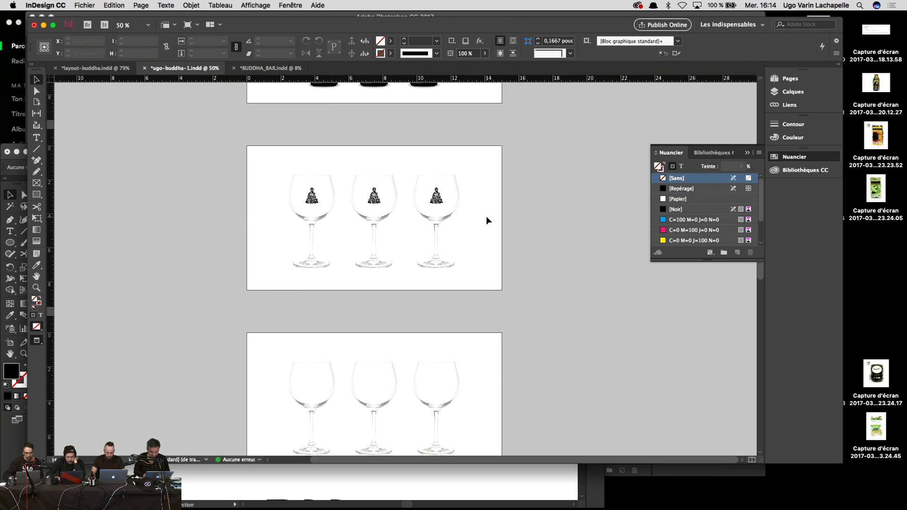
left_click(123, 70)
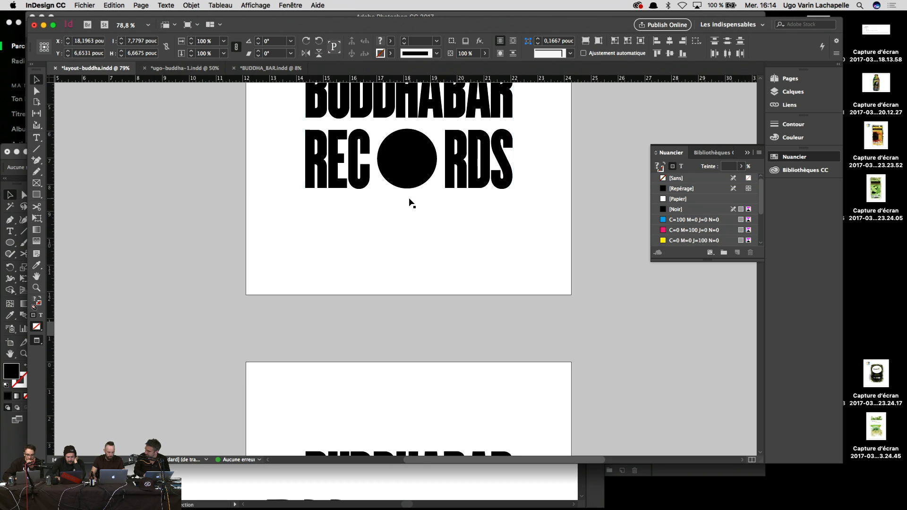
scroll(409, 200, "down", 15)
scroll(409, 201, "up", 1)
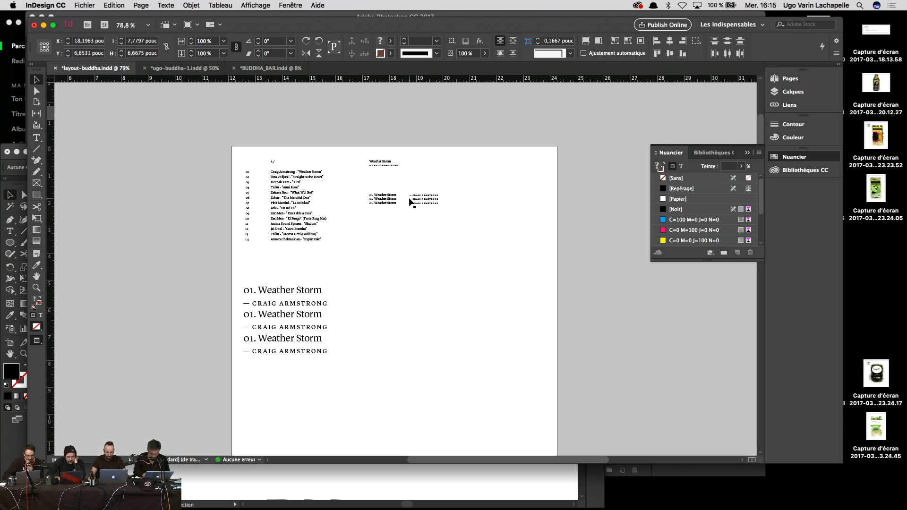
scroll(404, 235, "down", 10)
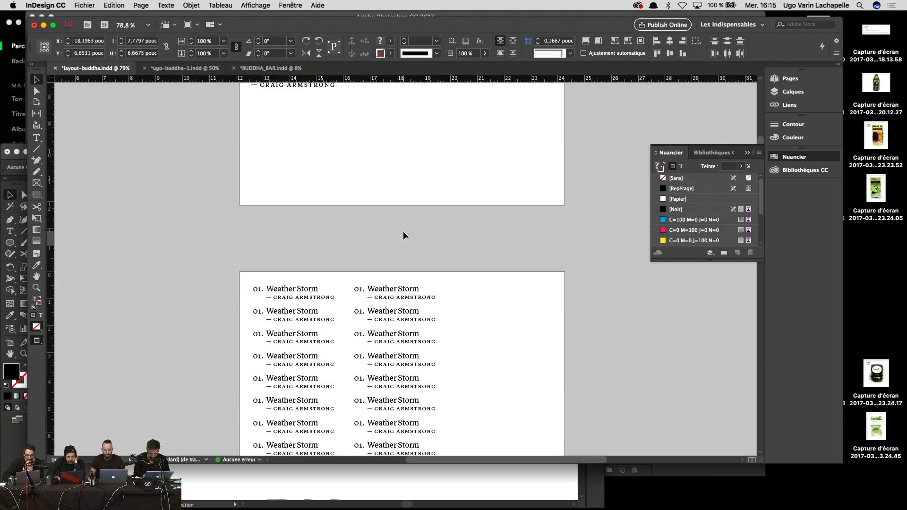
scroll(404, 235, "down", 2)
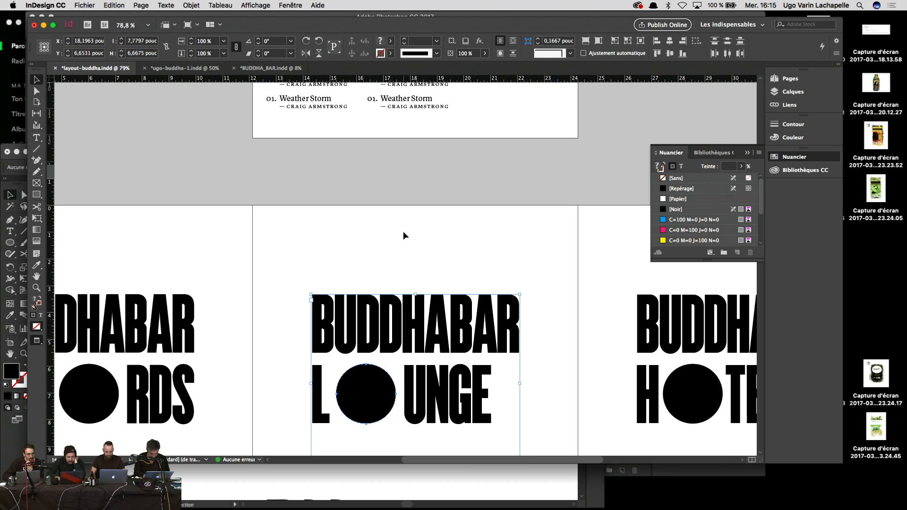
scroll(404, 234, "down", 15)
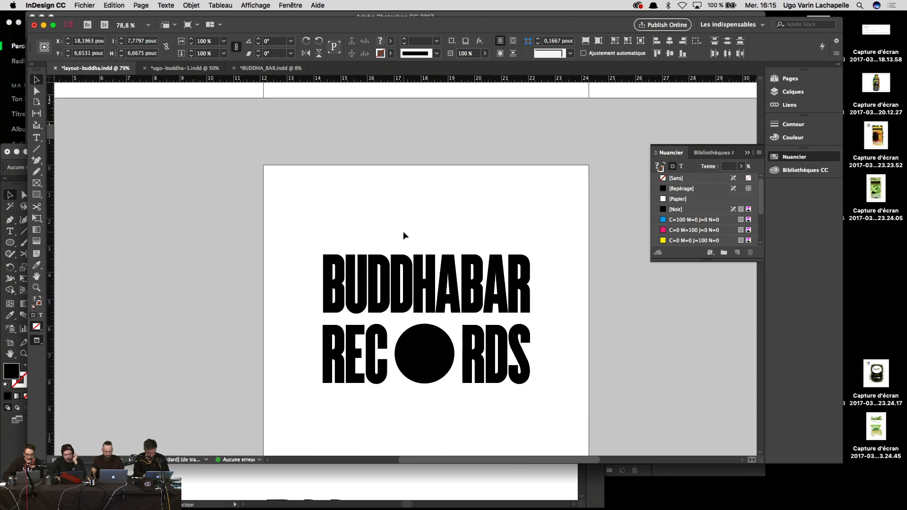
scroll(403, 235, "down", 20)
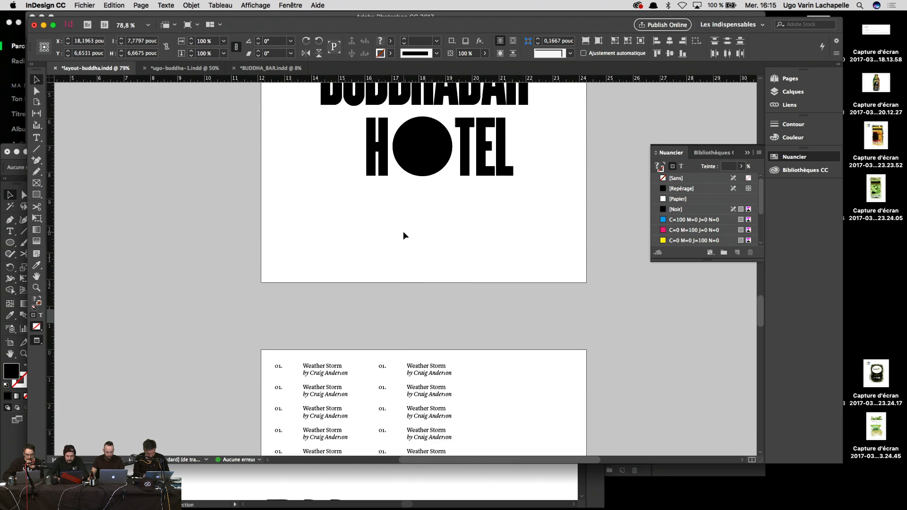
scroll(403, 235, "down", 20)
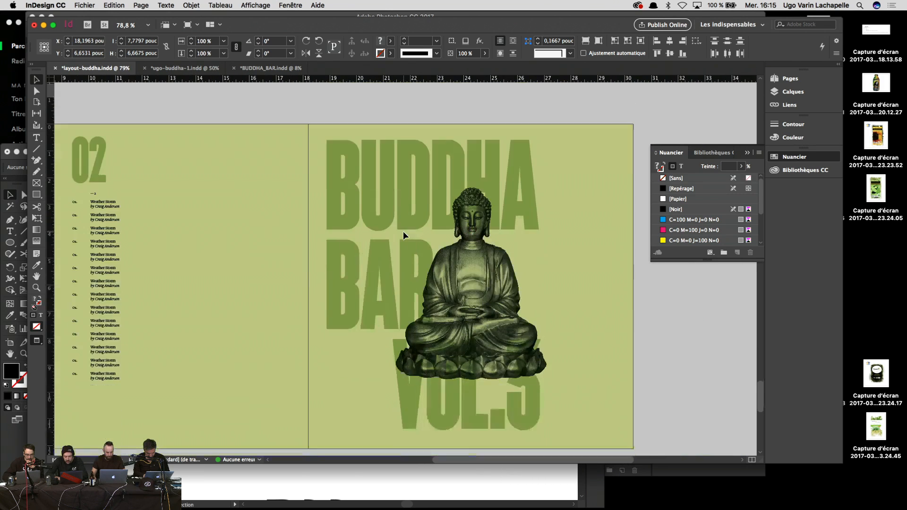
scroll(404, 234, "down", 10)
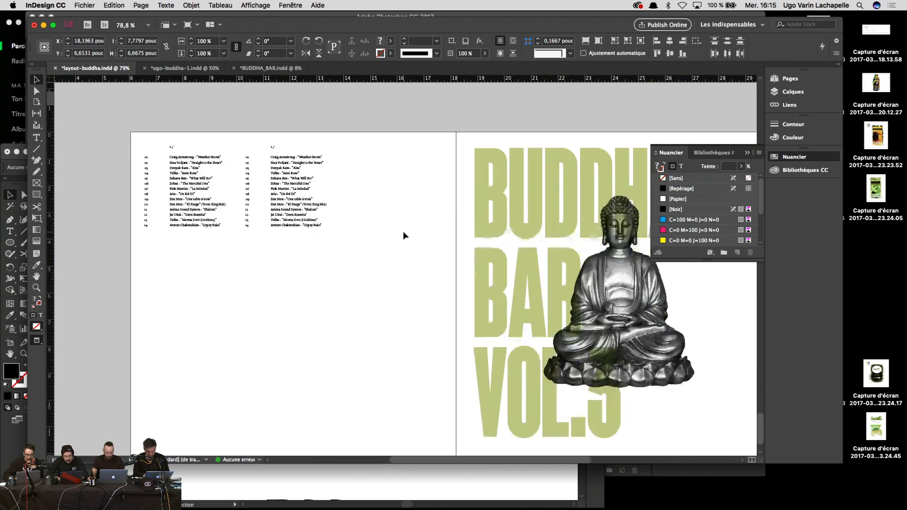
Step: Return to the ugo-buddha-1.indd wine-glass mockup, briefly passing through BUDDHA_BAR
left_click(215, 69)
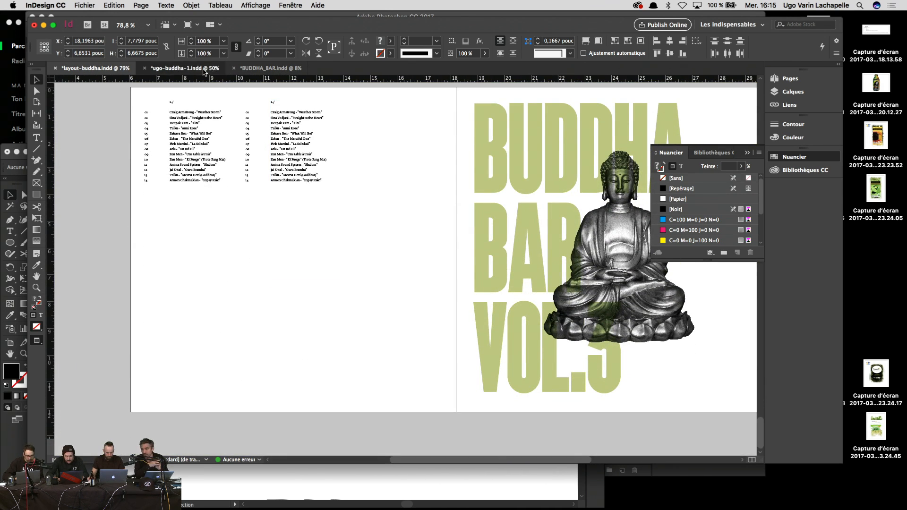
left_click(279, 69)
left_click(211, 68)
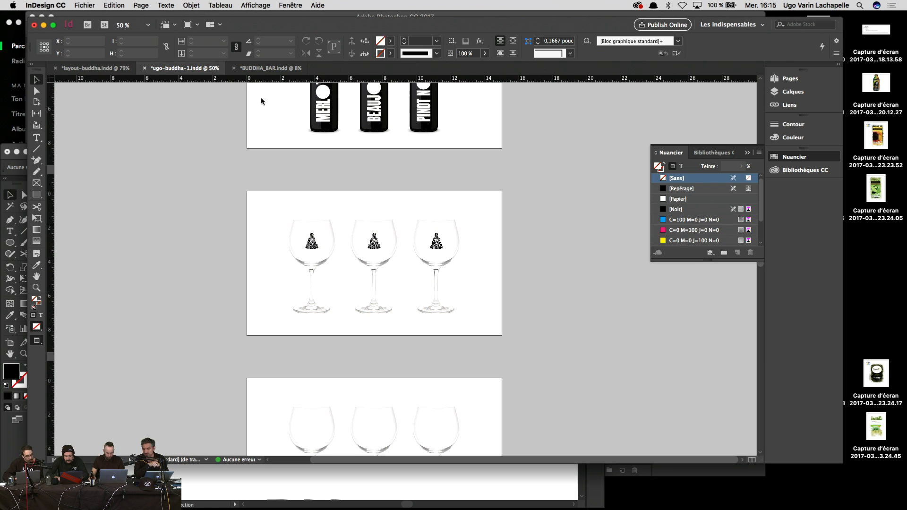
Step: Zoom in and out on the wine glasses to inspect them
scroll(518, 358, "down", 2)
key("super+1")
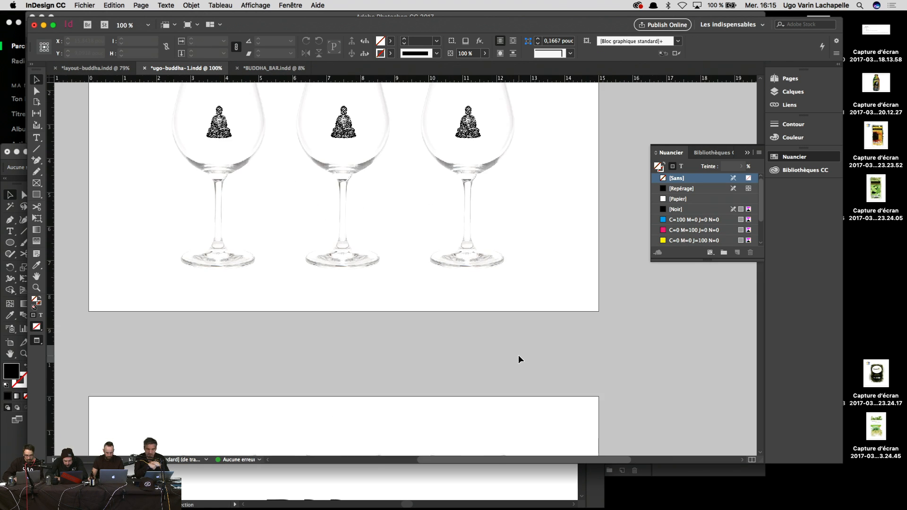
key("super+equal")
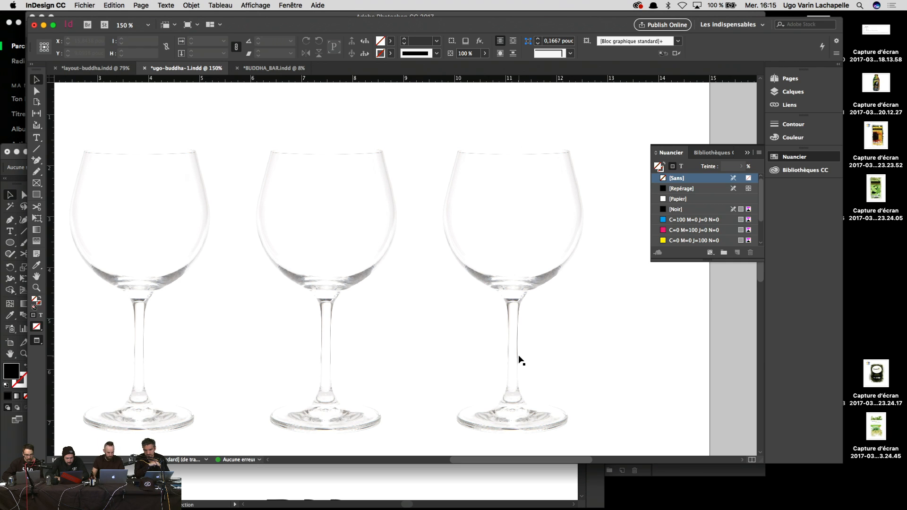
key("super+minus")
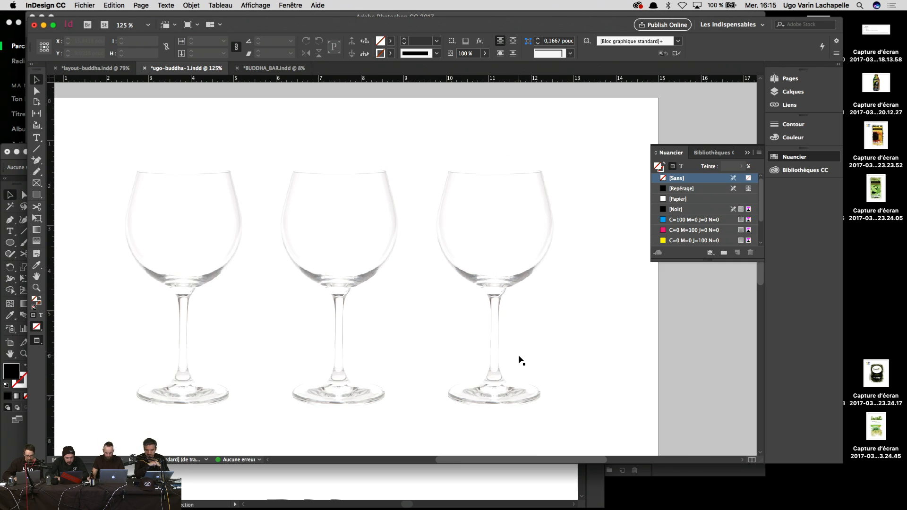
key("super+minus")
key("super+minus")
key("super+equal")
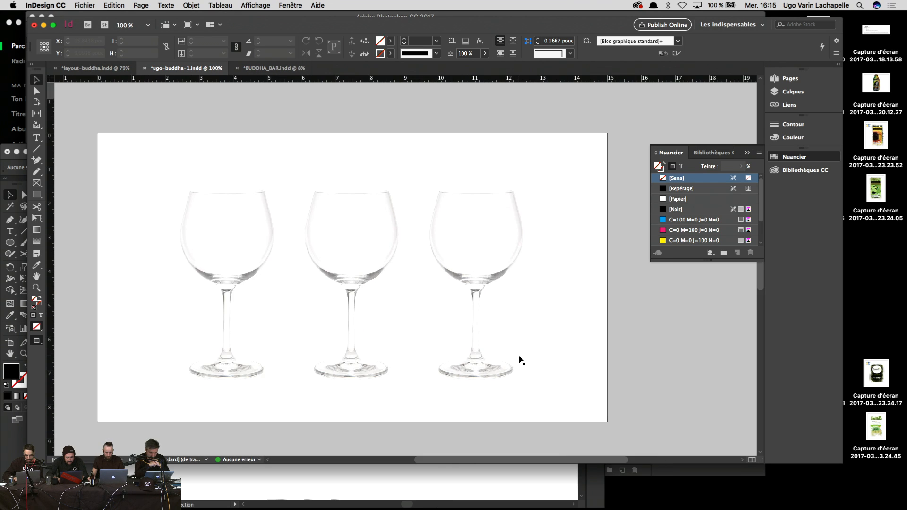
key("super+equal")
key("super+equal")
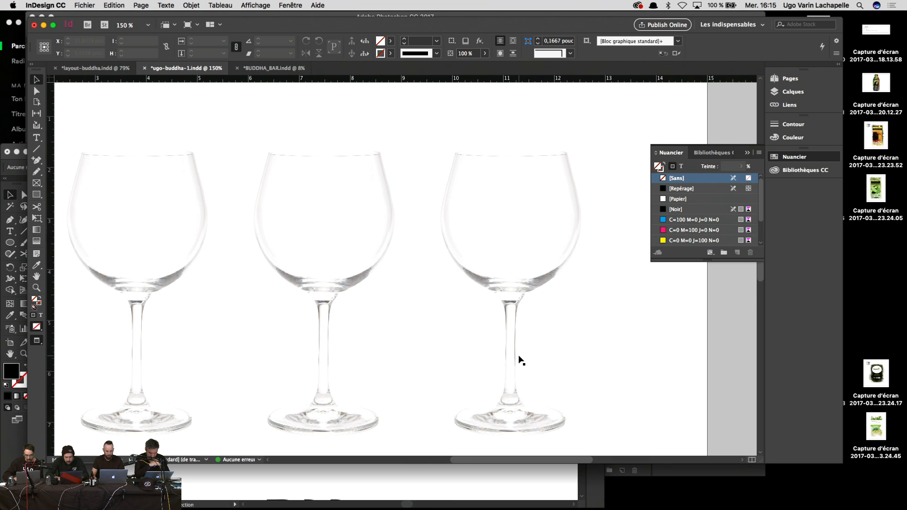
Step: Start a 'B' text frame above the glasses, then select the DHA letters on the tote-bag page
left_click(37, 137)
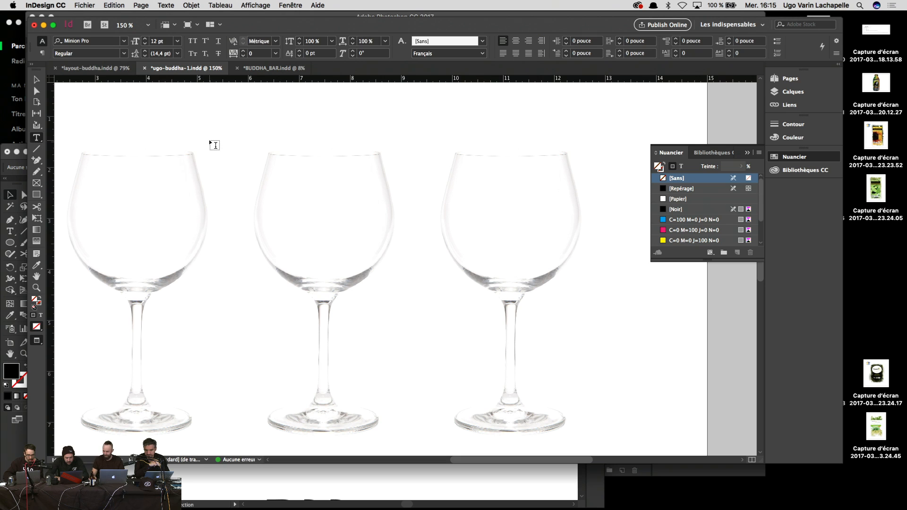
left_click_drag(206, 114, 261, 124)
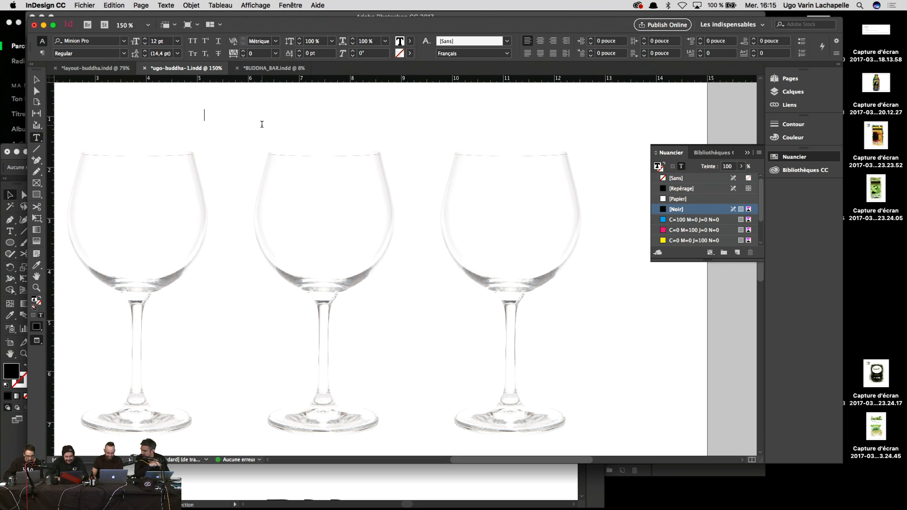
type("B")
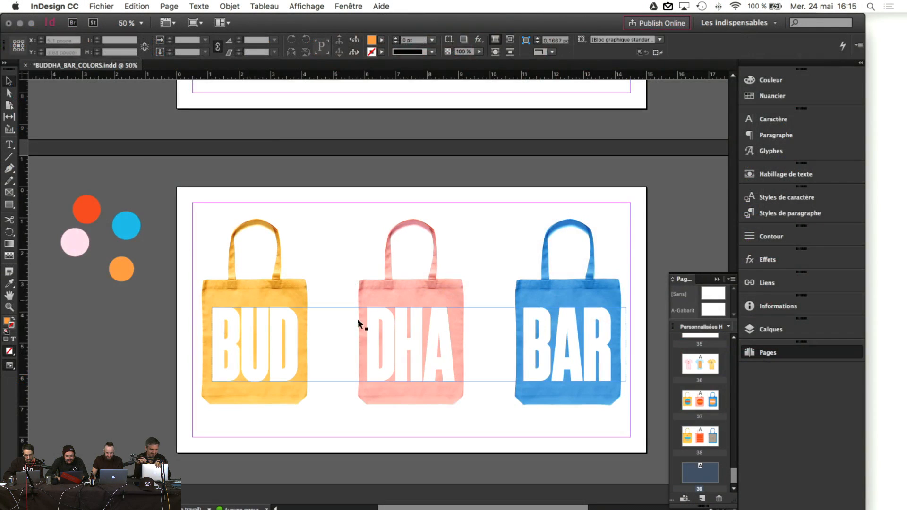
double_click(359, 324)
left_click_drag(365, 343, 456, 345)
Step: Select the space before DHA and raise its tracking to 20 in the Character panel
key("Left")
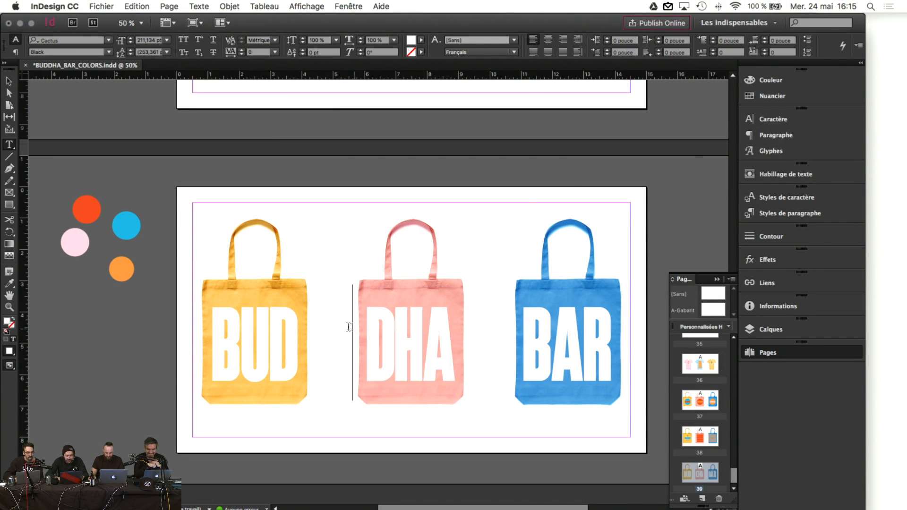
key("shift+Left")
left_click(609, 212)
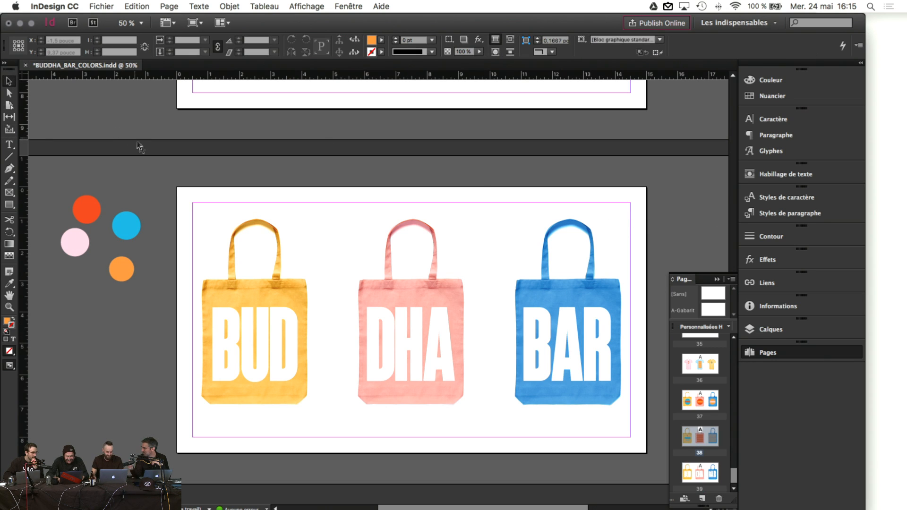
left_click(422, 362)
left_click_drag(313, 358, 332, 359)
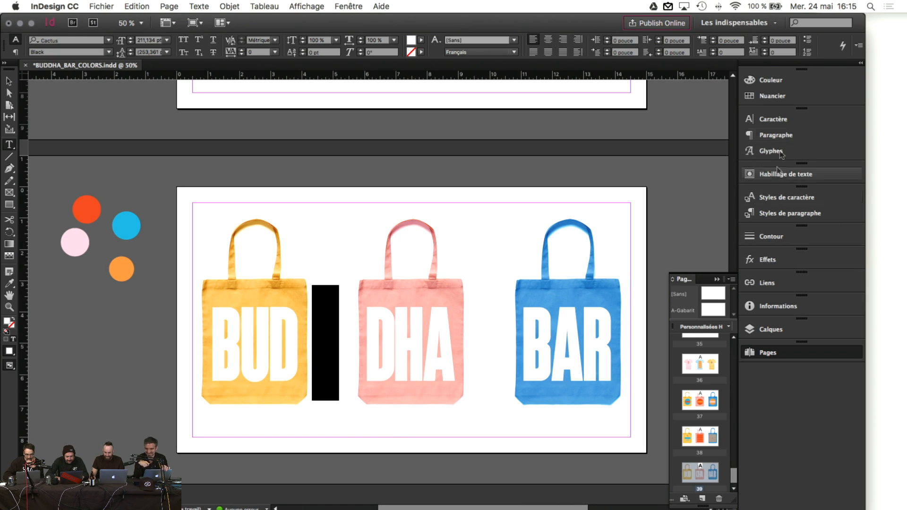
left_click(773, 118)
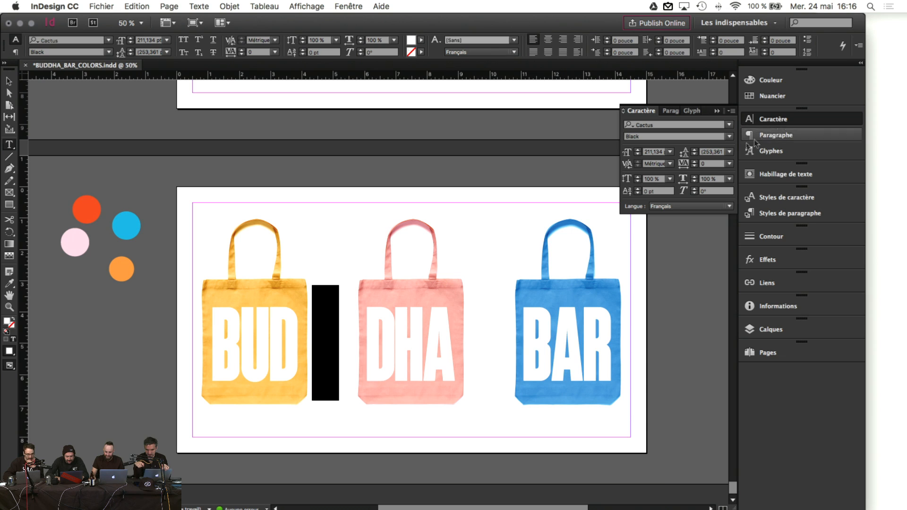
left_click(693, 161)
left_click(693, 161)
left_click(693, 161)
left_click(694, 166)
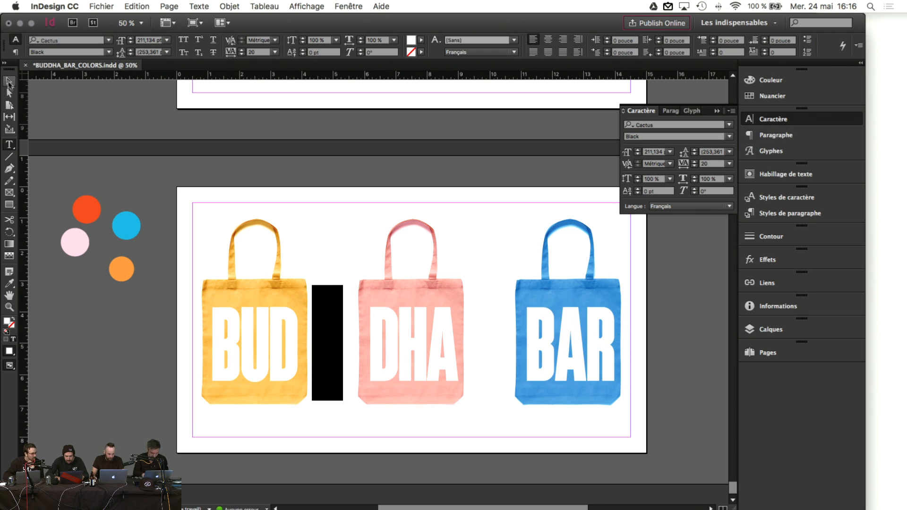
Step: Colour the BUD lettering with the red circle's colour using the Eyedropper
left_click(293, 360)
left_click_drag(291, 360, 208, 366)
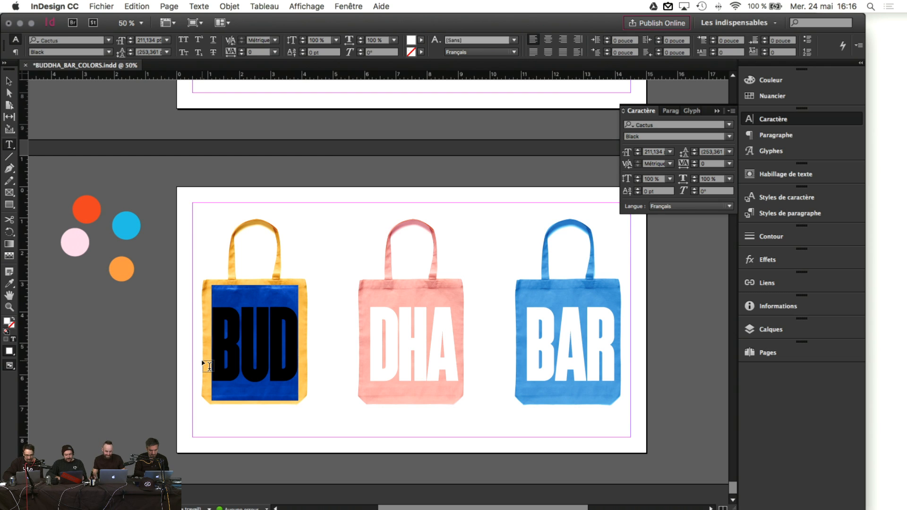
left_click(260, 328)
mouse_move(299, 331)
left_mouse_down()
mouse_move(231, 331)
mouse_move(247, 339)
mouse_move(298, 333)
left_mouse_up()
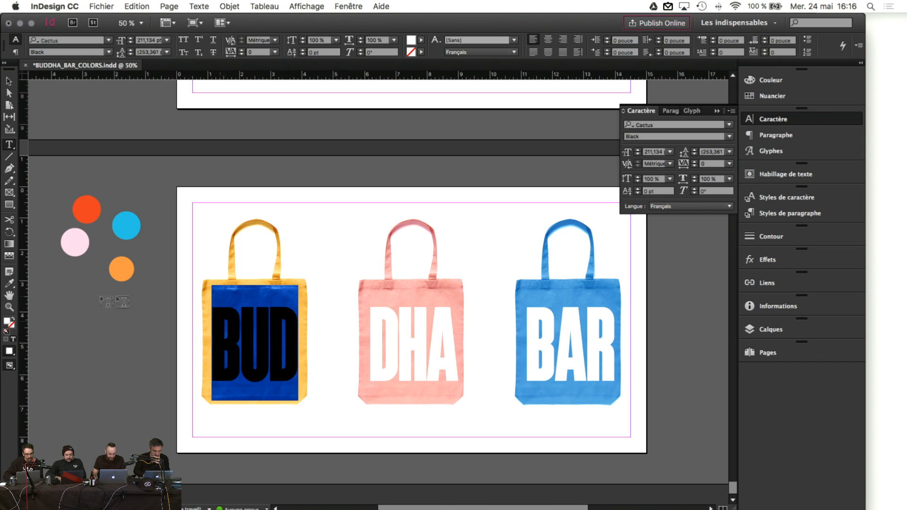
left_click(9, 283)
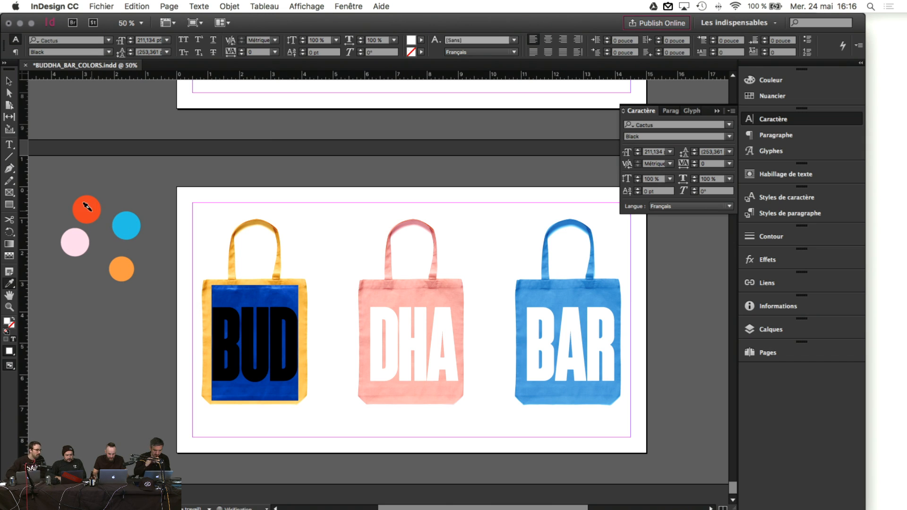
left_click(92, 208)
left_click(9, 81)
left_click(347, 261)
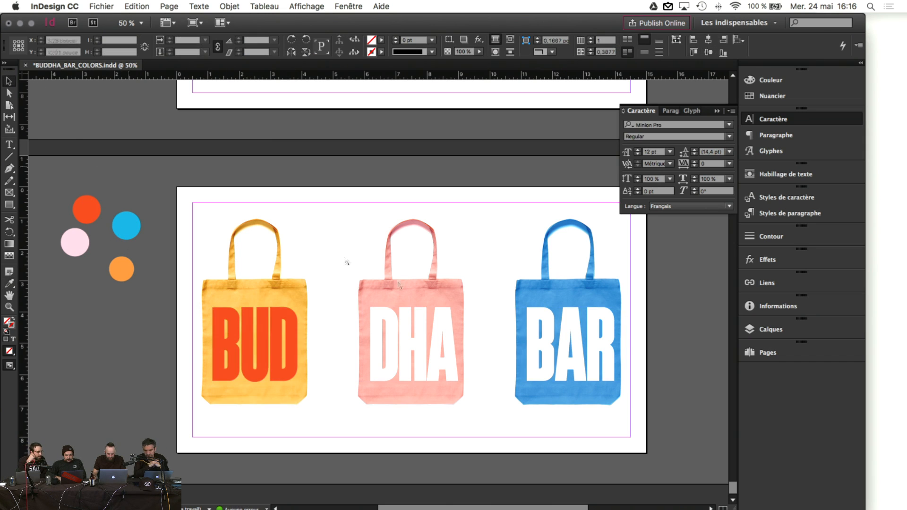
Step: Colour the DHA lettering with the orange circle's colour using the Eyedropper
double_click(425, 344)
left_click_drag(371, 342, 447, 339)
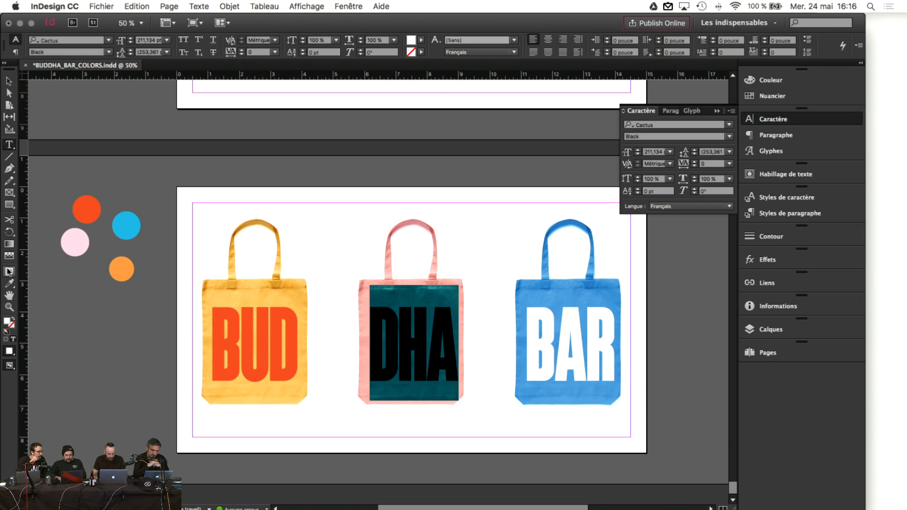
left_click(9, 283)
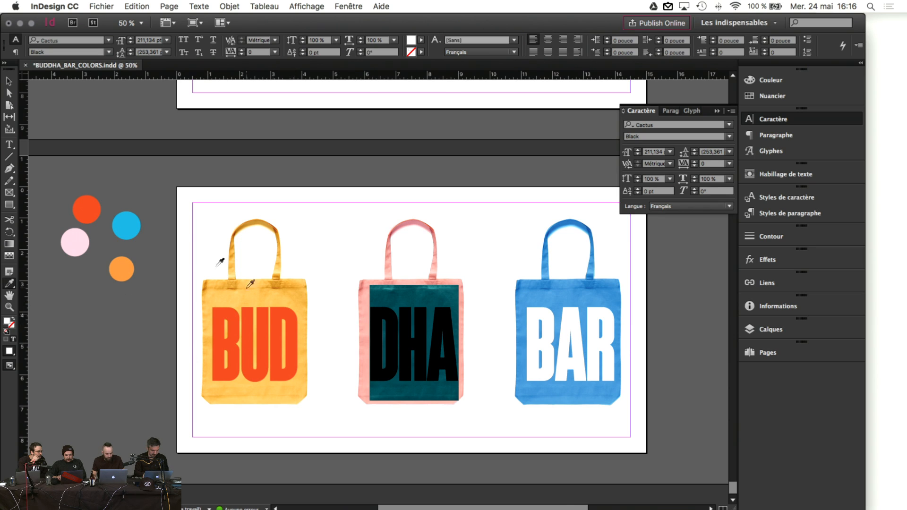
left_click(120, 270)
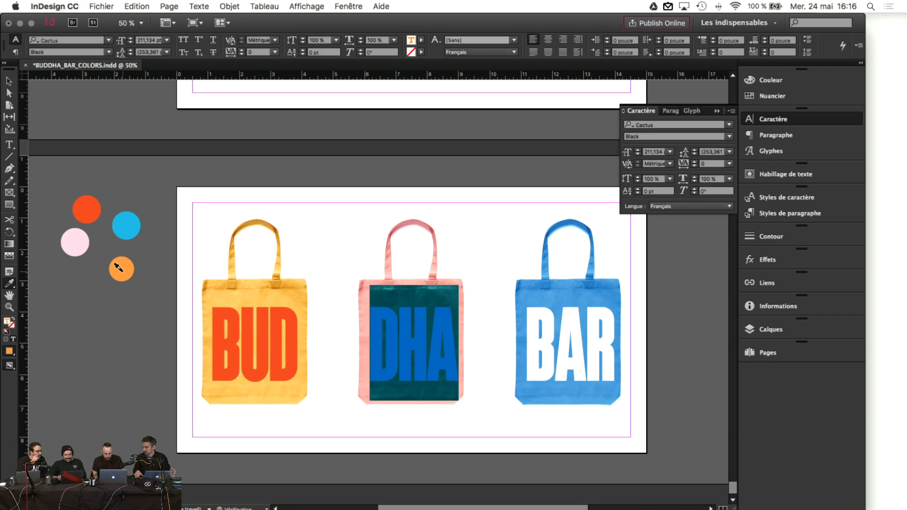
left_click(8, 82)
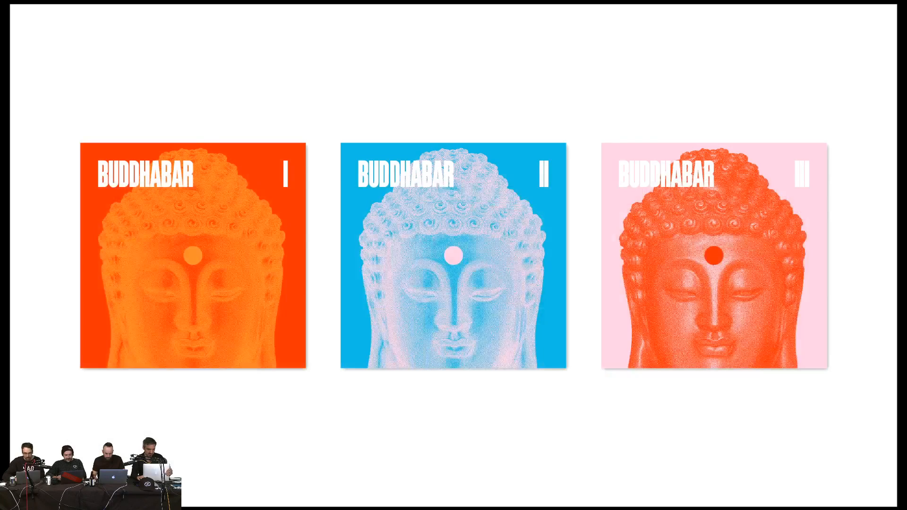
key("Right")
Step: Leave presentation mode, scroll to the white candy-wrapper spread and view it at 100%
key("Escape")
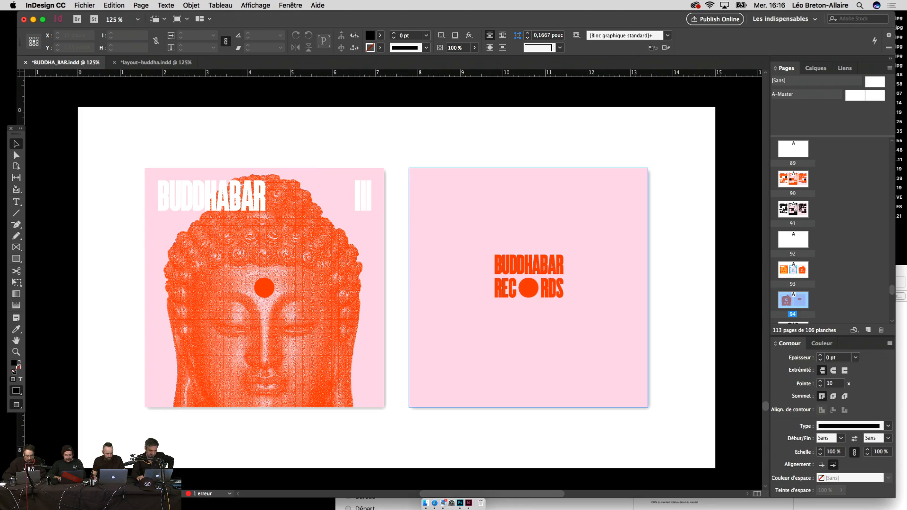
key("super+minus")
key("super+minus")
key("super+minus")
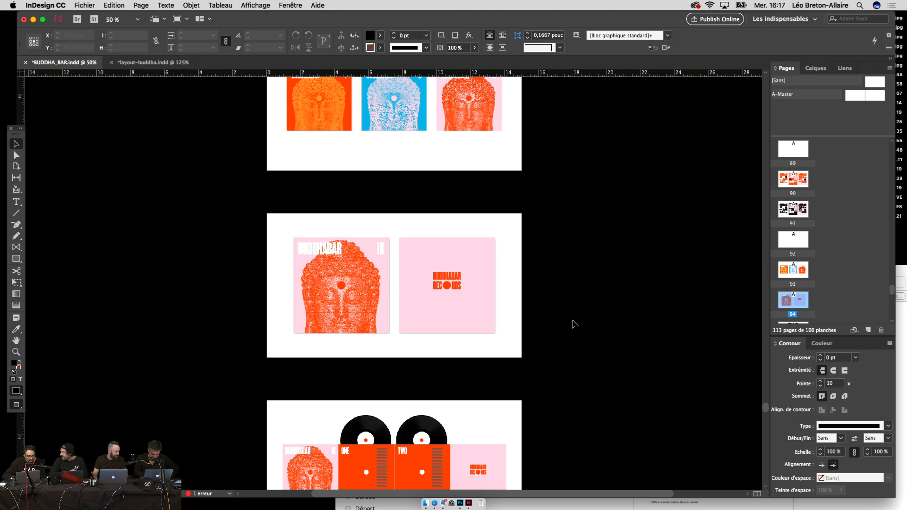
scroll(574, 323, "down", 10)
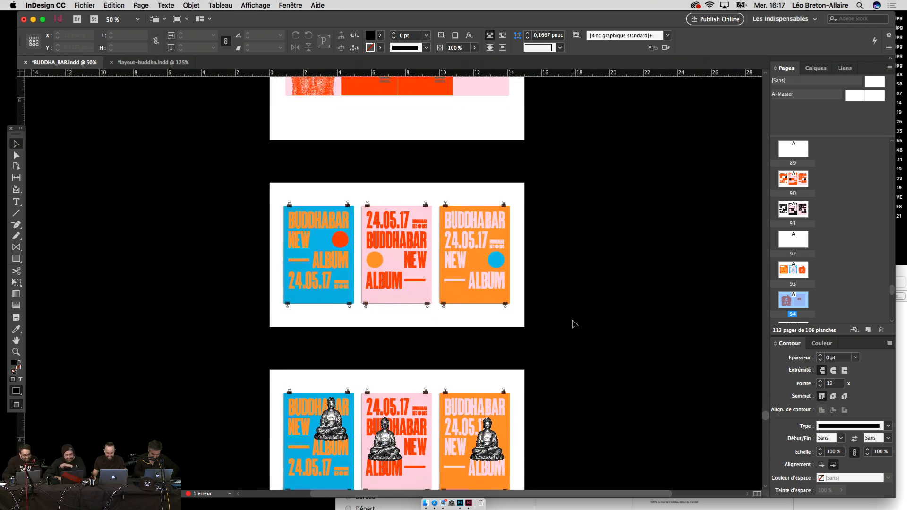
scroll(573, 323, "down", 12)
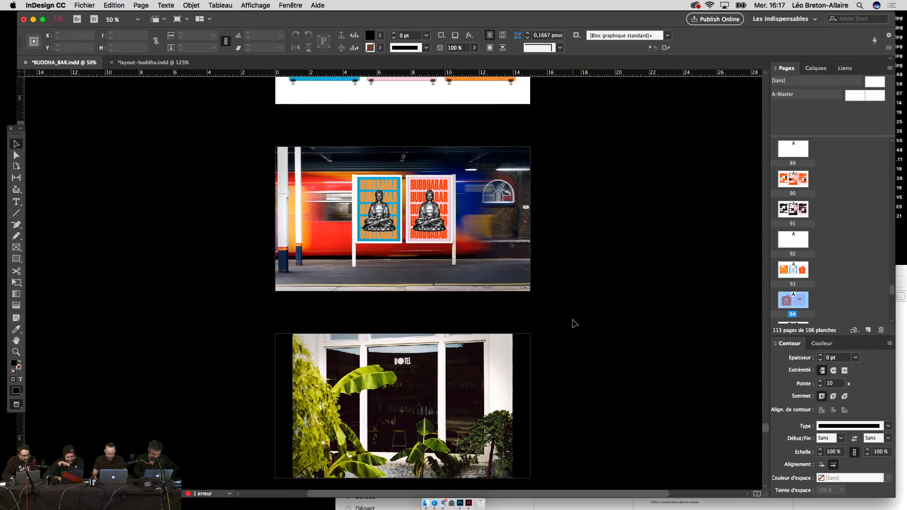
scroll(574, 323, "down", 2)
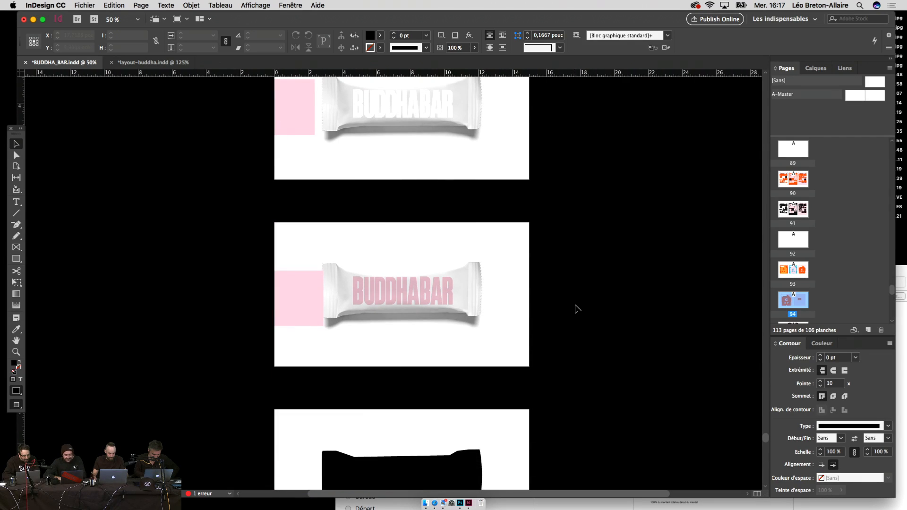
scroll(576, 306, "up", 7)
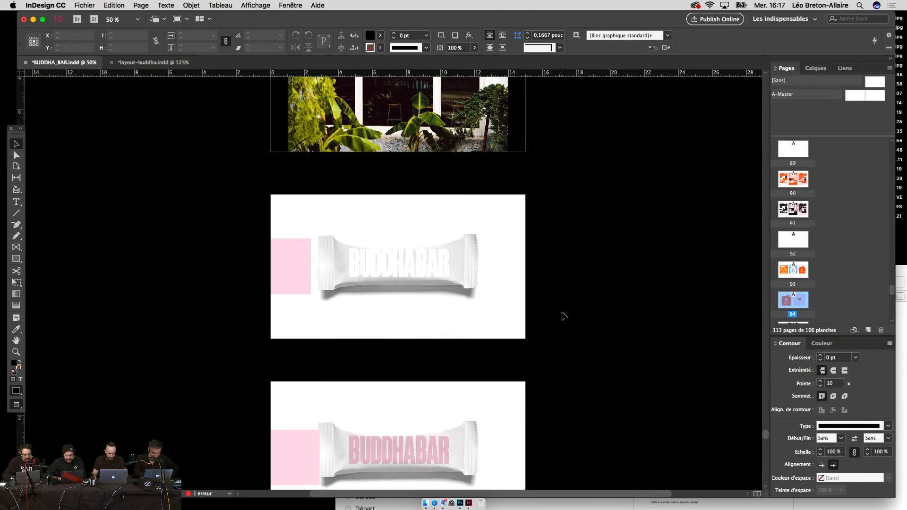
key("super+1")
scroll(562, 316, "up", 2)
left_click(202, 281)
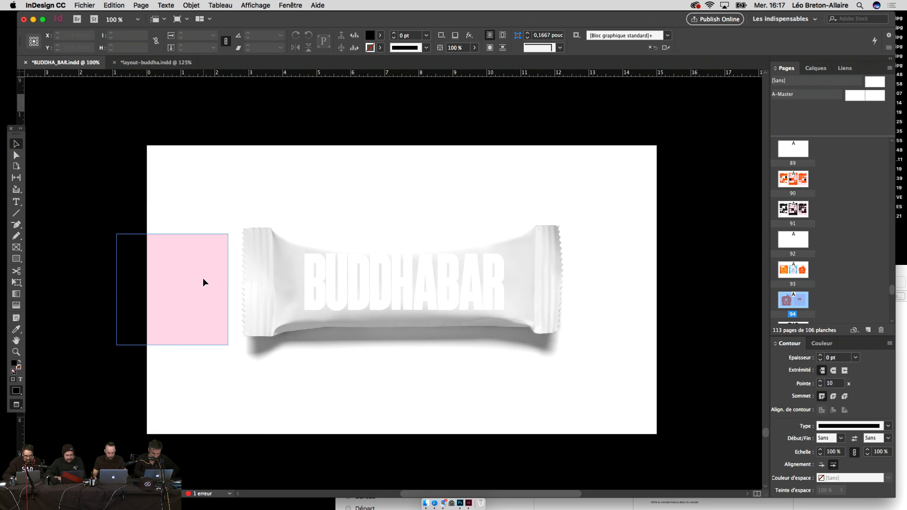
Step: Duplicate the candy-wrapper page as page 102 and delete its BUDDHABAR text
left_click(614, 298)
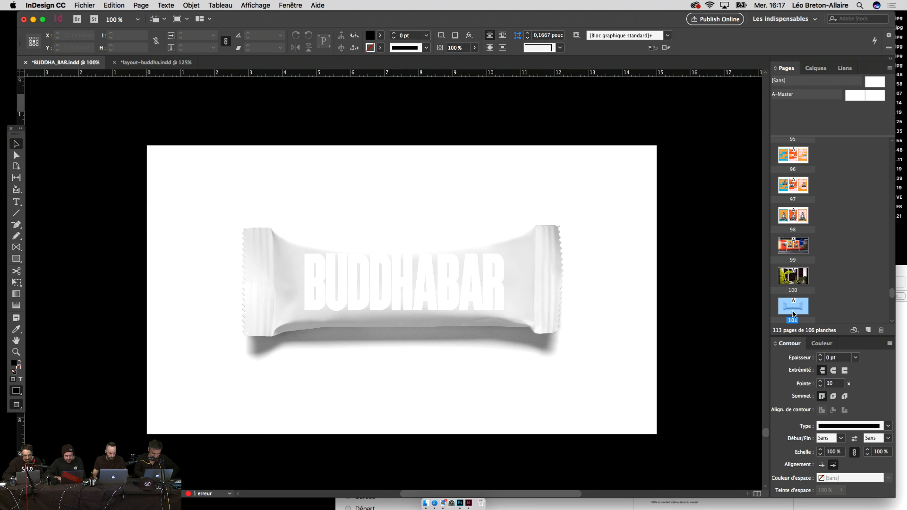
left_click_drag(788, 312, 795, 308)
scroll(660, 330, "up", 2)
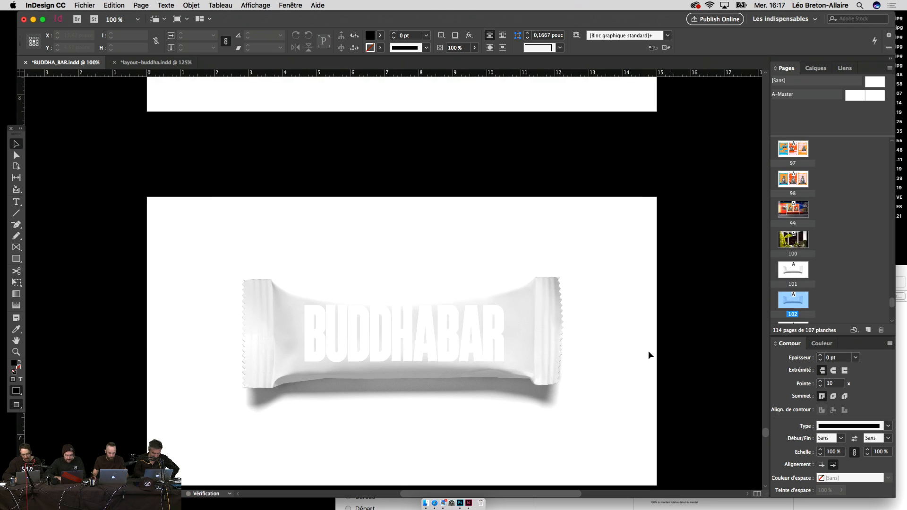
left_click(434, 333)
key("Delete")
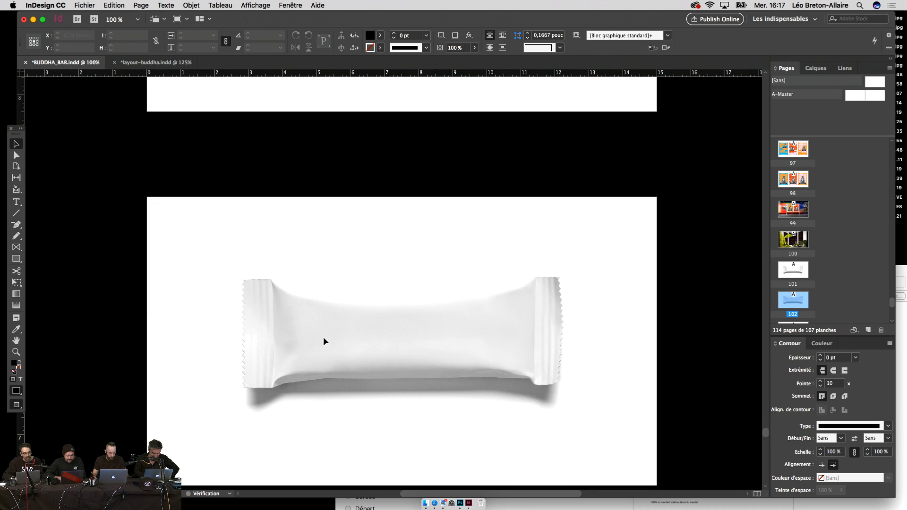
Step: Trace a freehand black shape over the wrapper and Alt-drag a copy of the pink square beside it
left_click(16, 234)
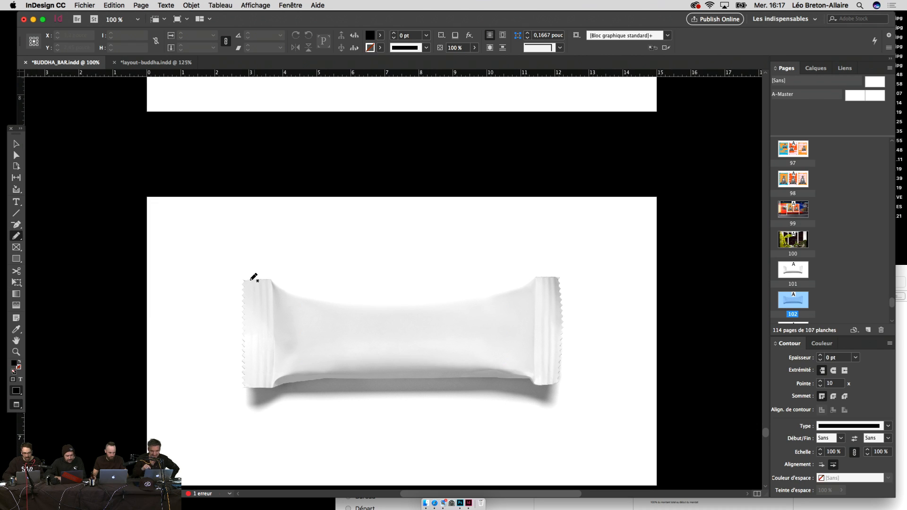
mouse_move(286, 284)
left_mouse_down()
mouse_move(482, 291)
mouse_move(558, 274)
mouse_move(565, 370)
mouse_move(556, 385)
mouse_move(451, 375)
mouse_move(244, 386)
mouse_move(243, 279)
left_mouse_up()
key("v")
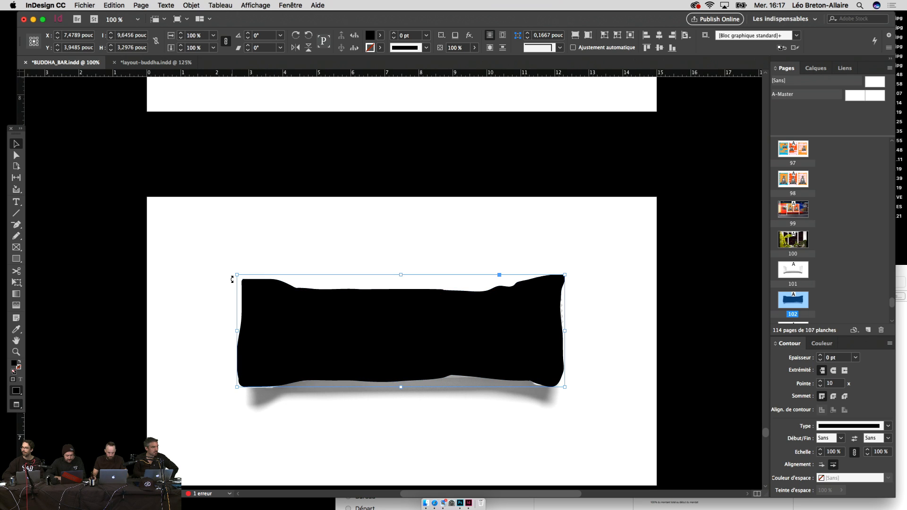
key("super+minus")
key("super+minus")
left_click_drag(296, 482, 321, 309)
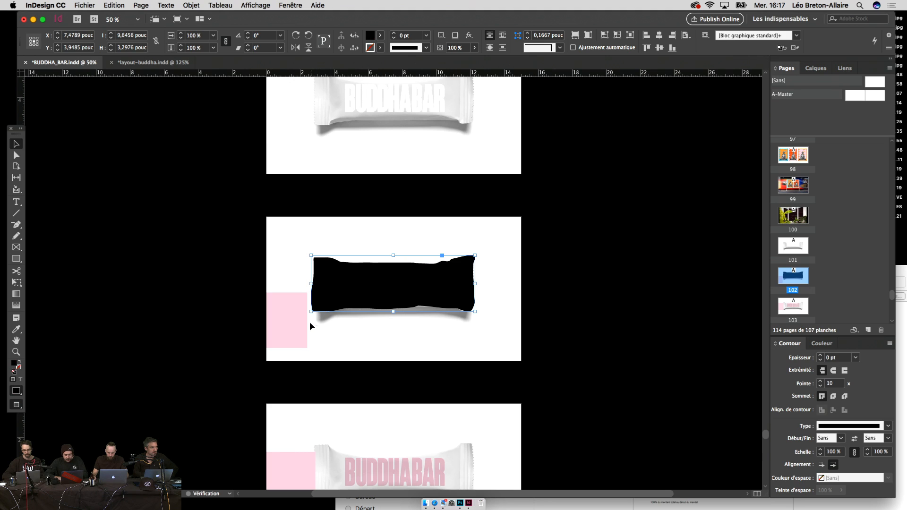
Step: Fill the traced shape with the pink square's colour and set its blend mode to Produit
key("i")
left_click(290, 317)
key("v")
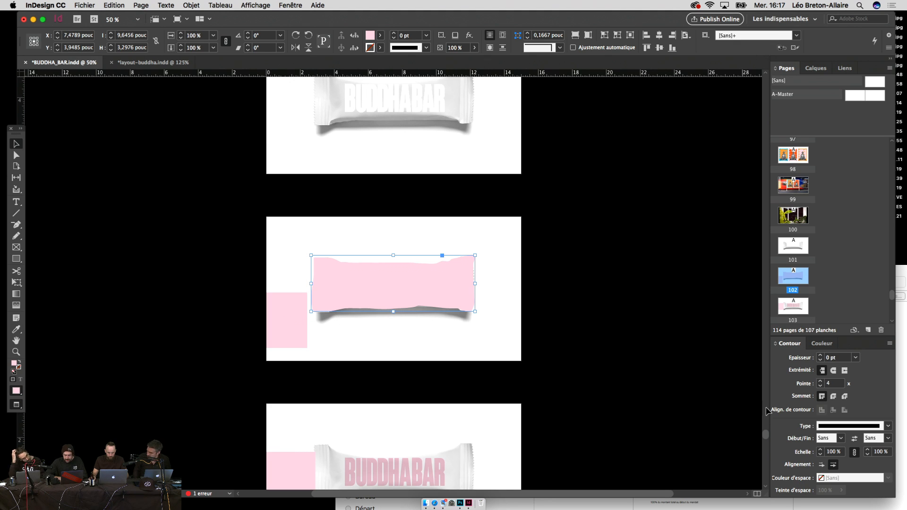
left_click(290, 5)
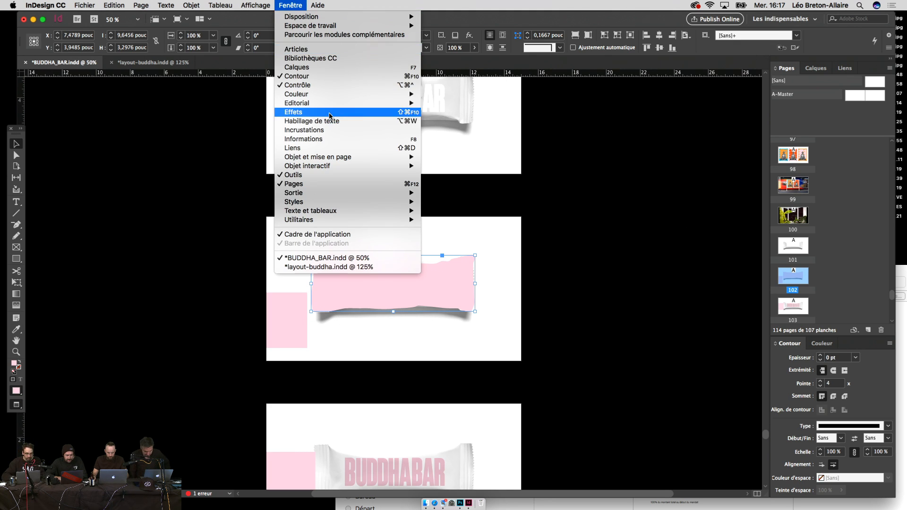
left_click(326, 112)
left_click(527, 281)
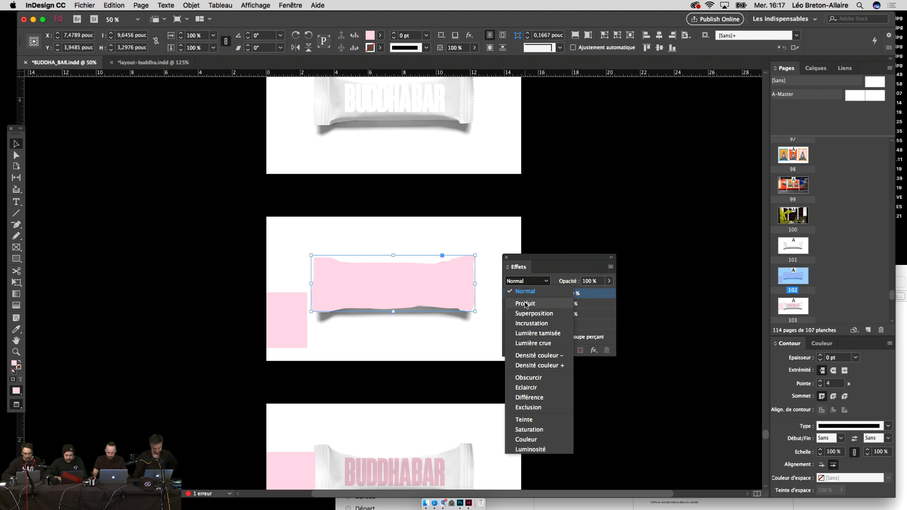
left_click(525, 303)
left_click(409, 249)
Step: Nudge the pink wrapper shape down and stretch its top edge up slightly
key("super+equal")
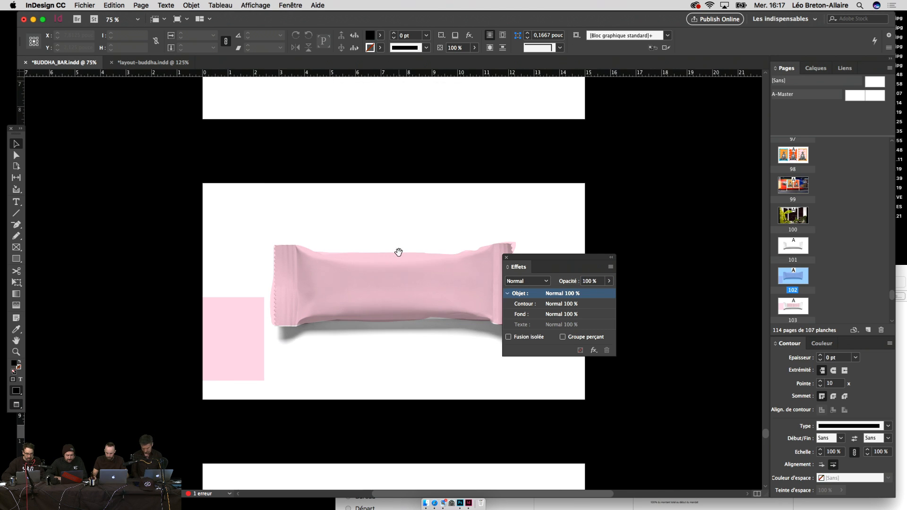
scroll(398, 256, "right", 3)
left_click(326, 274)
key("Down")
key("Down")
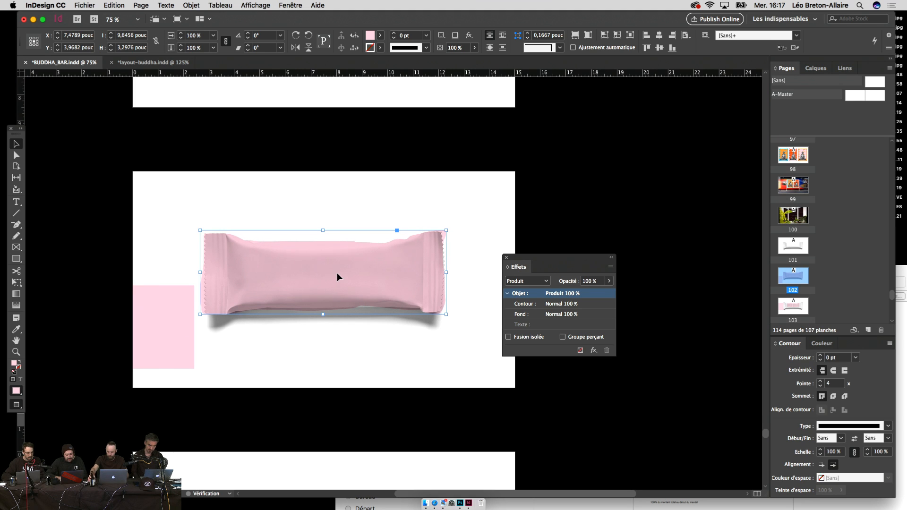
key("e")
left_click_drag(323, 229, 324, 227)
key("v")
left_click(362, 208)
Step: Delete the loose pink rectangle beside the wrapper
scroll(380, 208, "left", 1)
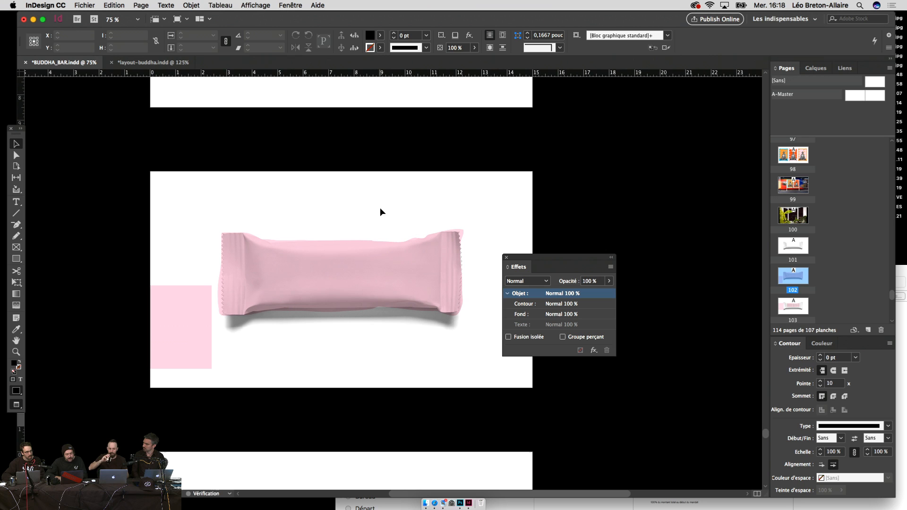
left_click(195, 328)
key("Delete")
Step: Copy the BUDDHABAR lettering from the other wrapper and paste it in place on the pink wrapper
scroll(194, 328, "down", 4)
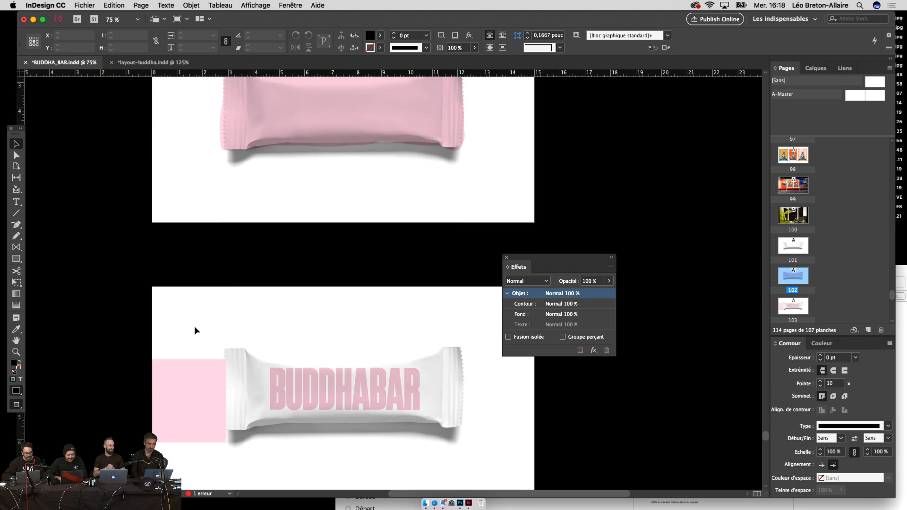
left_click(304, 384)
scroll(311, 338, "up", 4)
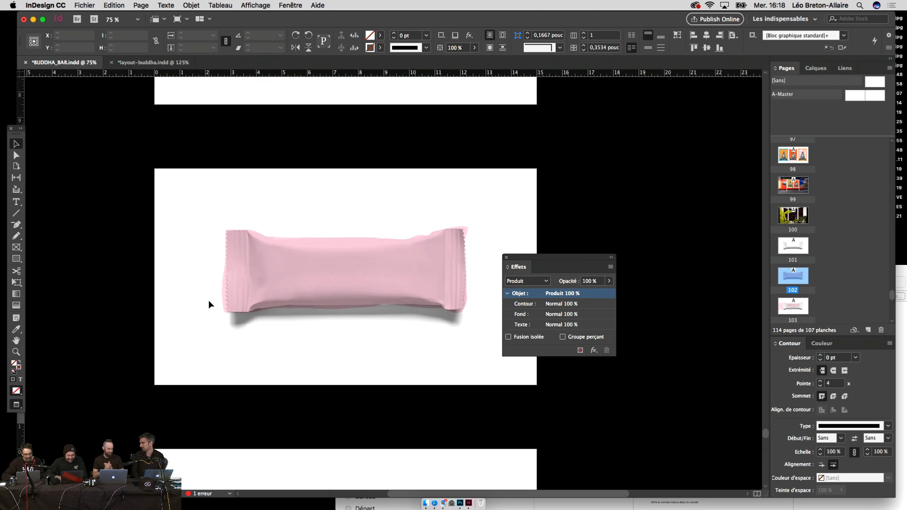
key("super+alt+shift+v")
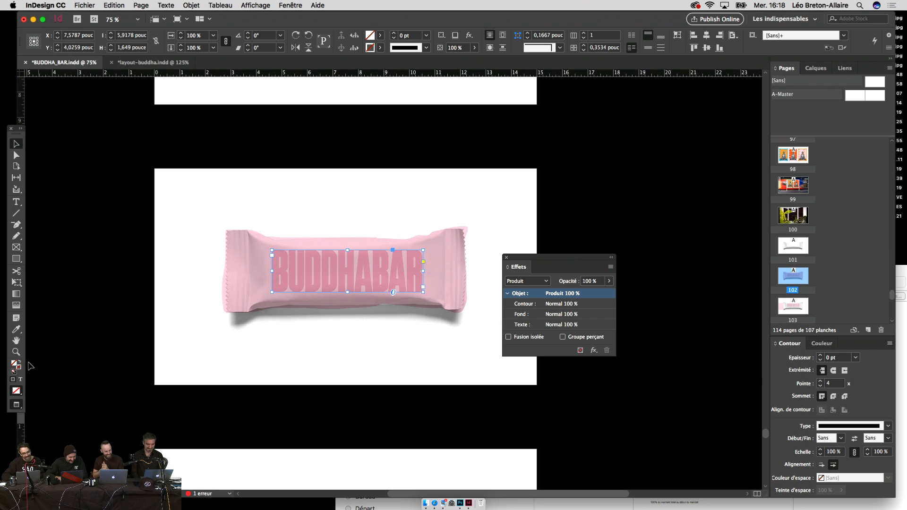
Step: Make the pasted lettering white with a Normal blend mode
left_click(19, 366)
double_click(16, 364)
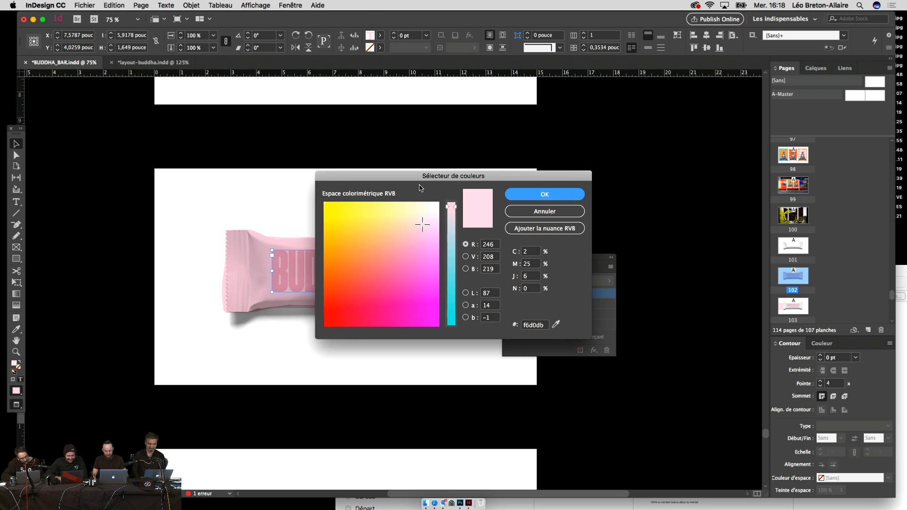
mouse_move(419, 217)
left_mouse_down()
mouse_move(448, 185)
mouse_move(446, 206)
left_mouse_up()
left_click(545, 195)
left_click(418, 239)
left_click(350, 278)
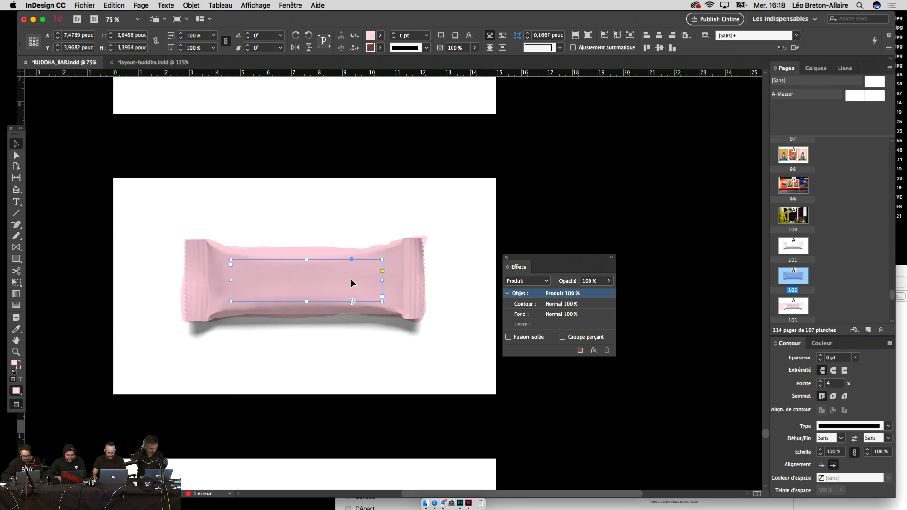
left_click(527, 281)
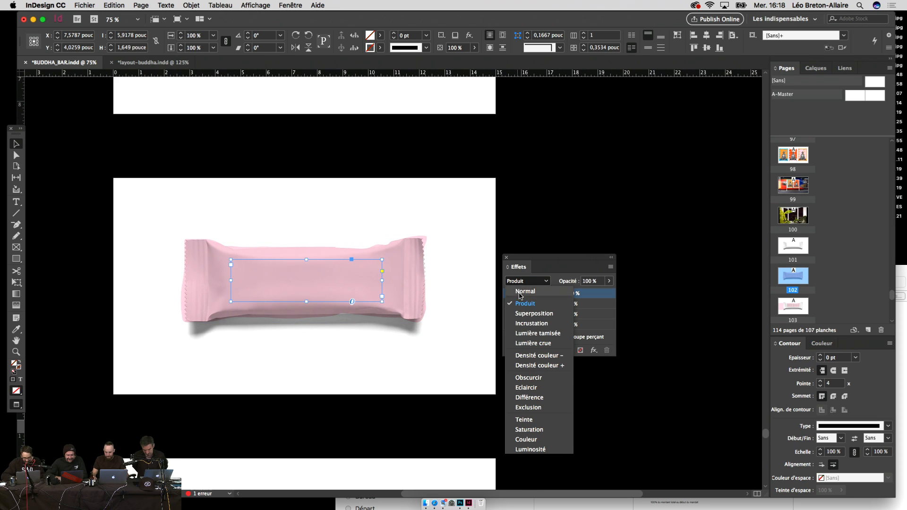
left_click(521, 291)
left_click(381, 267)
right_click(382, 266)
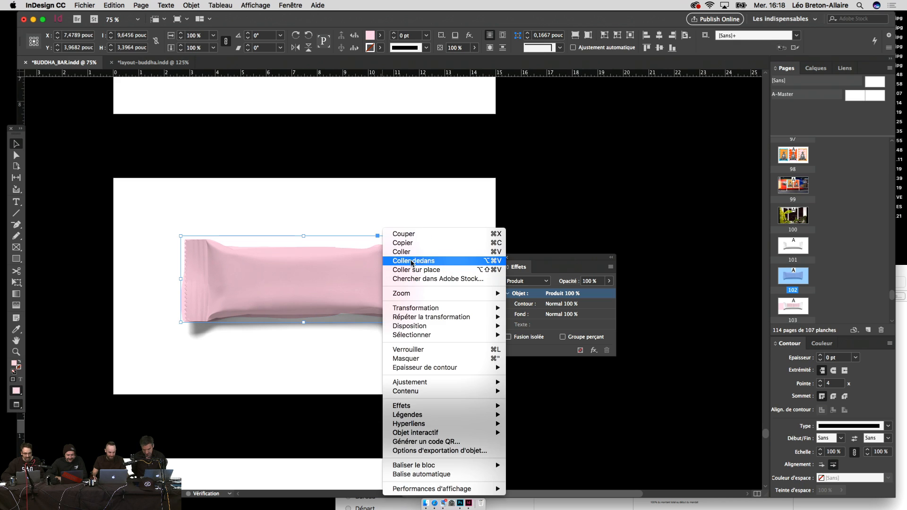
Step: Paste the lettering into the wrapper shape and scale it up so the edges crop it
left_click(416, 261)
key("t")
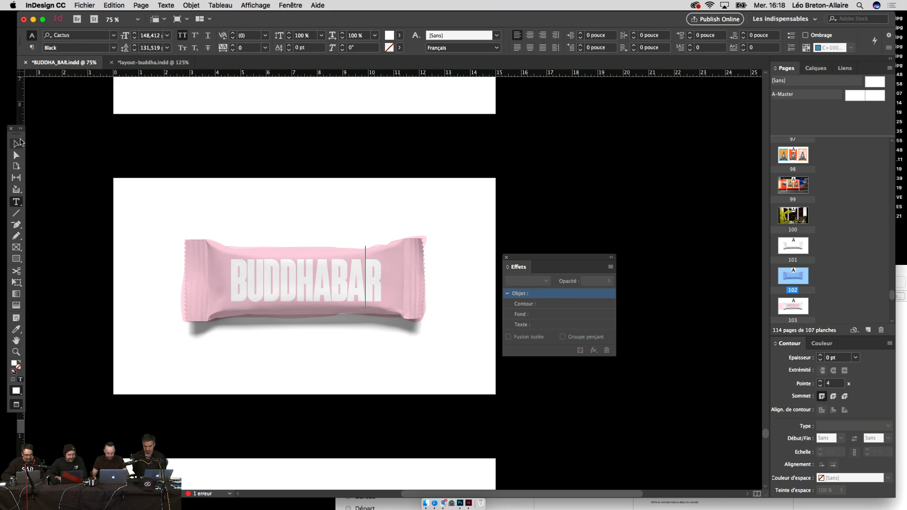
left_click(17, 143)
key("e")
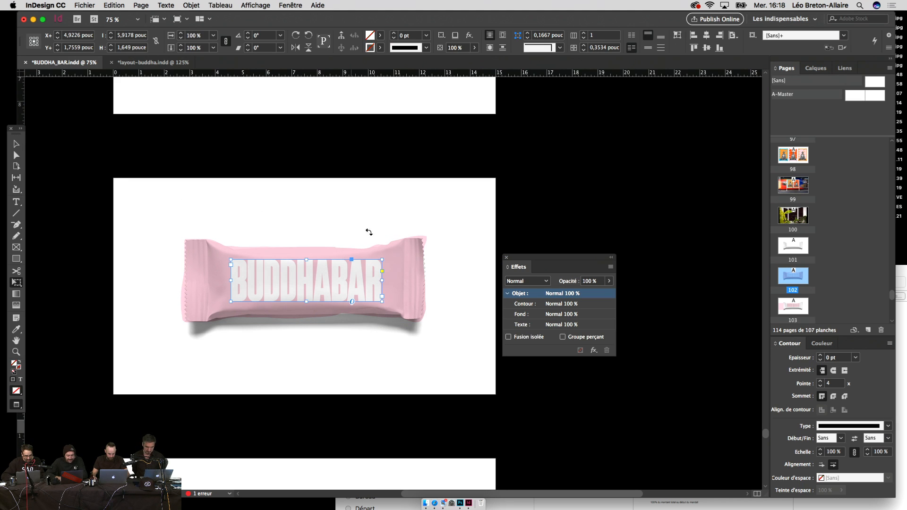
left_click_drag(380, 259, 462, 233)
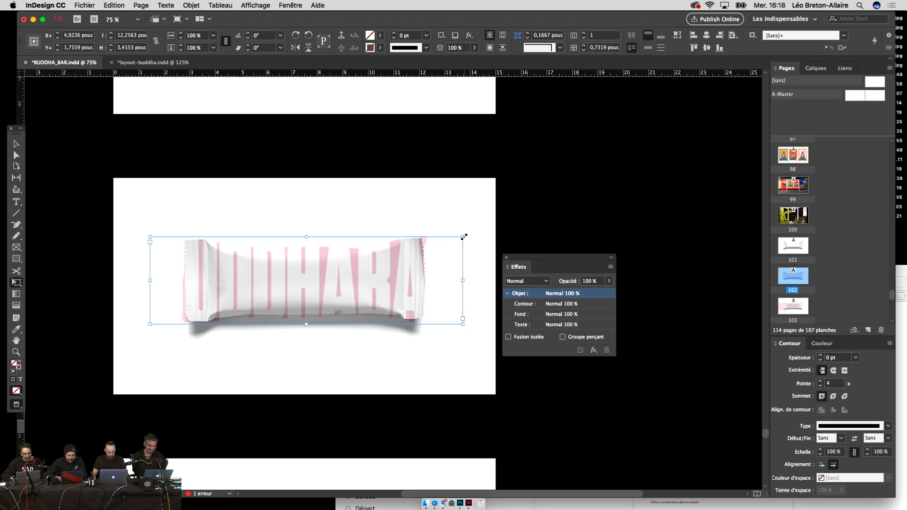
left_click_drag(463, 236, 436, 255)
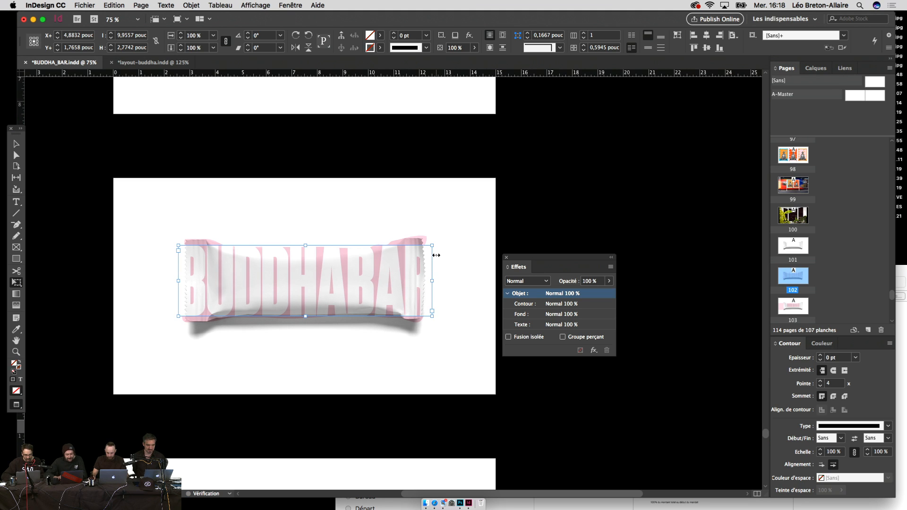
key("v")
Step: Select the objects around the bar and unlock all items on the spread
left_click_drag(440, 210, 147, 376)
left_click(114, 5)
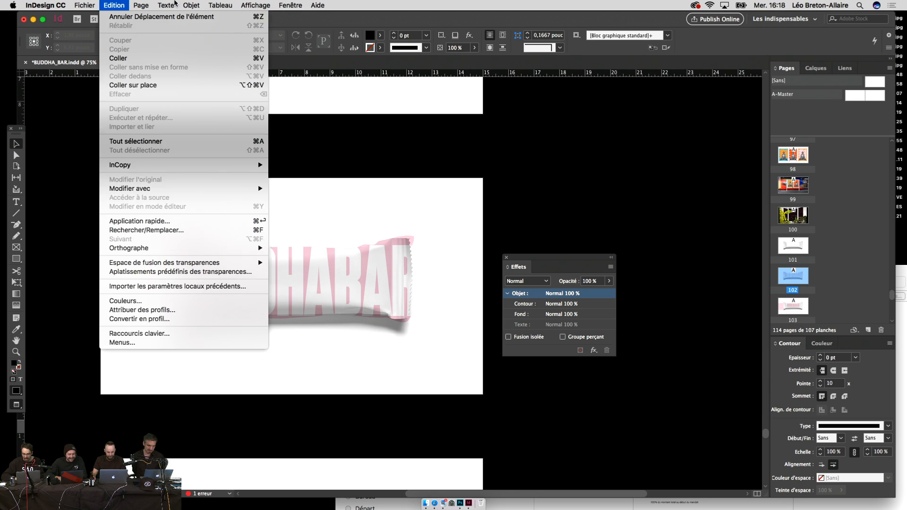
mouse_move(191, 5)
left_click(204, 85)
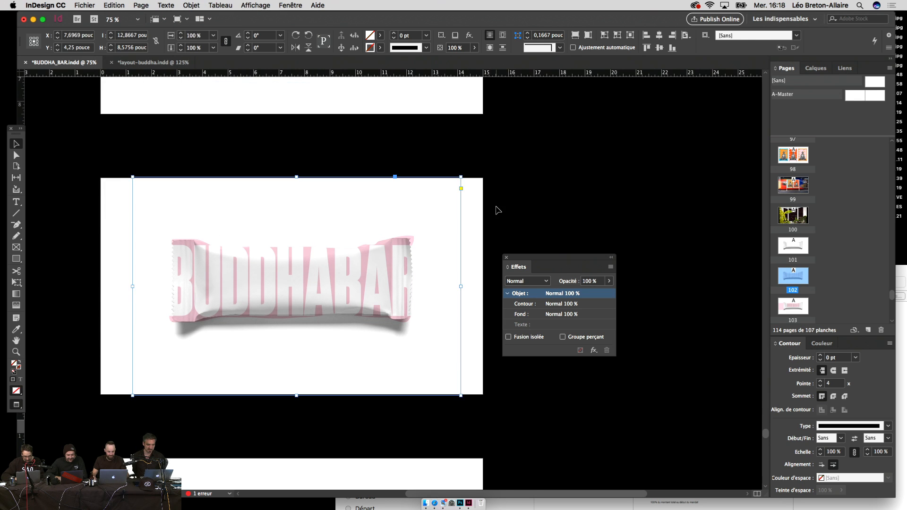
Step: Shrink the wrapper and its lettering to about half size with Free Transform
left_click_drag(495, 201, 311, 345)
key("e")
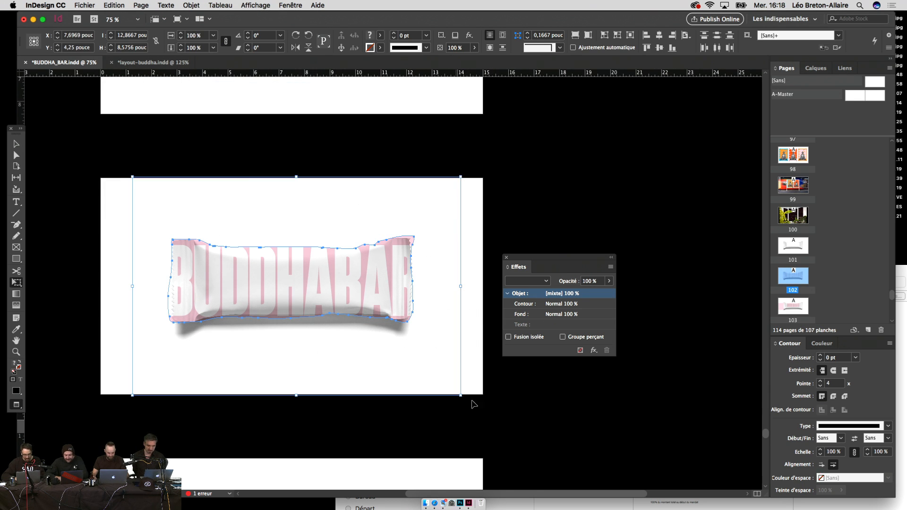
left_click_drag(460, 394, 165, 174)
key("v")
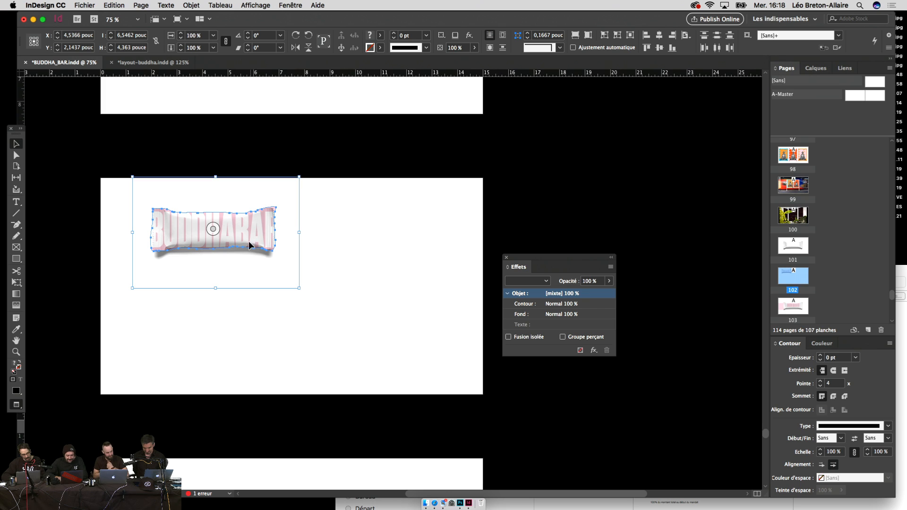
Step: Duplicate the wrapper to the right, then copy both down into a second row
left_click_drag(243, 279, 410, 272)
left_click_drag(416, 312, 178, 191)
left_click_drag(252, 254, 249, 306)
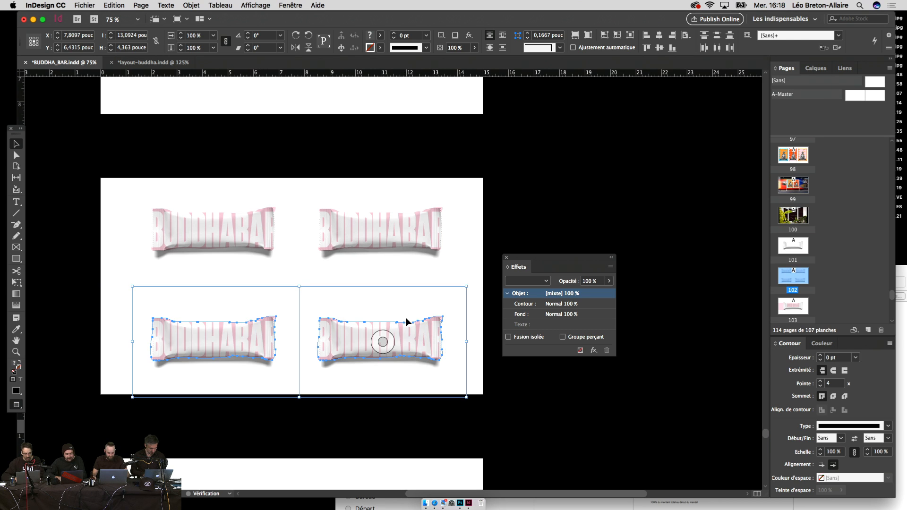
scroll(406, 322, "left", 2)
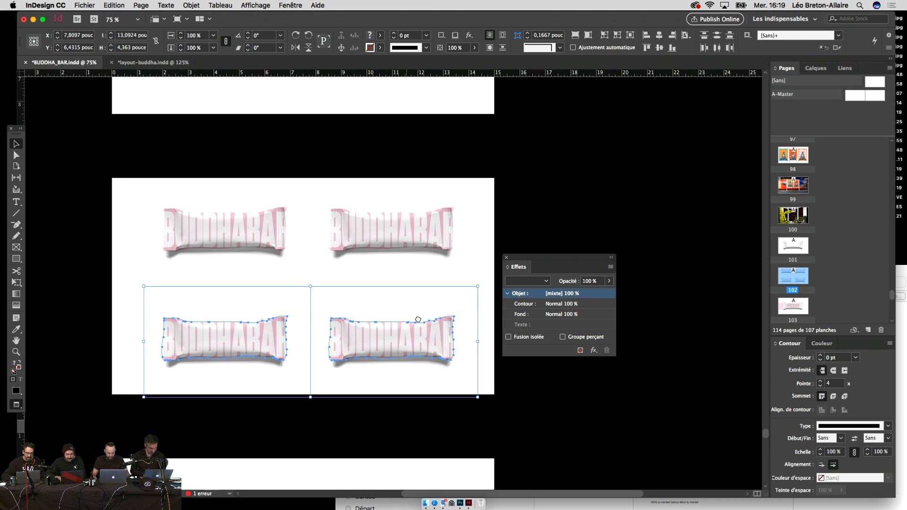
left_click(507, 258)
scroll(533, 290, "left", 3)
left_click(543, 289)
key("super+equal")
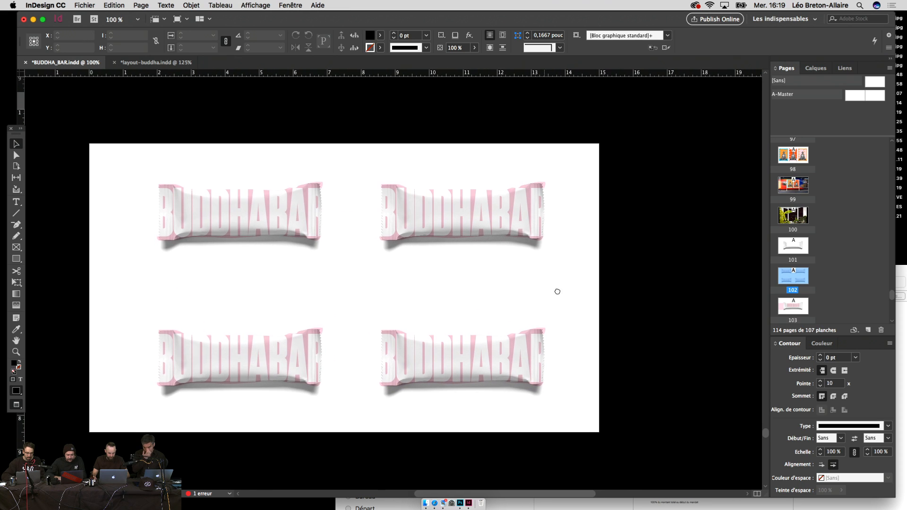
Step: Nudge both top-row wrappers down to line up, then nudge the whole grid up
left_click_drag(659, 141, 468, 269)
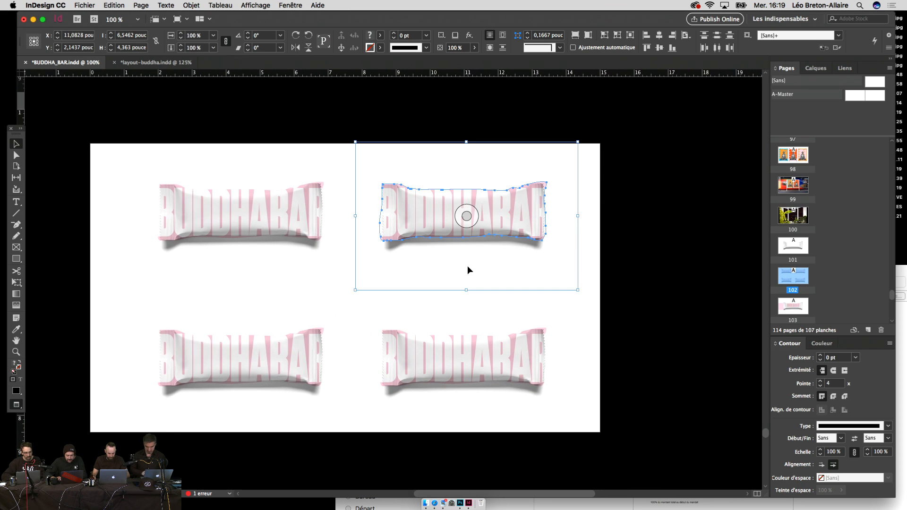
key("Down")
key("Down")
key("Down")
key("Down")
key("Down")
key("Down")
key("Down")
key("Down")
key("Down")
key("Down")
key("Down")
key("Down")
key("Down")
key("Down")
key("Down")
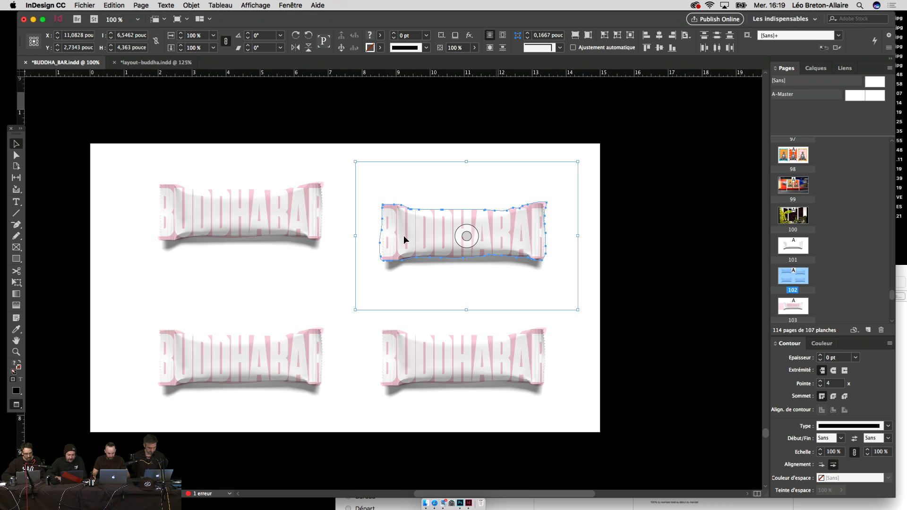
left_click(171, 250)
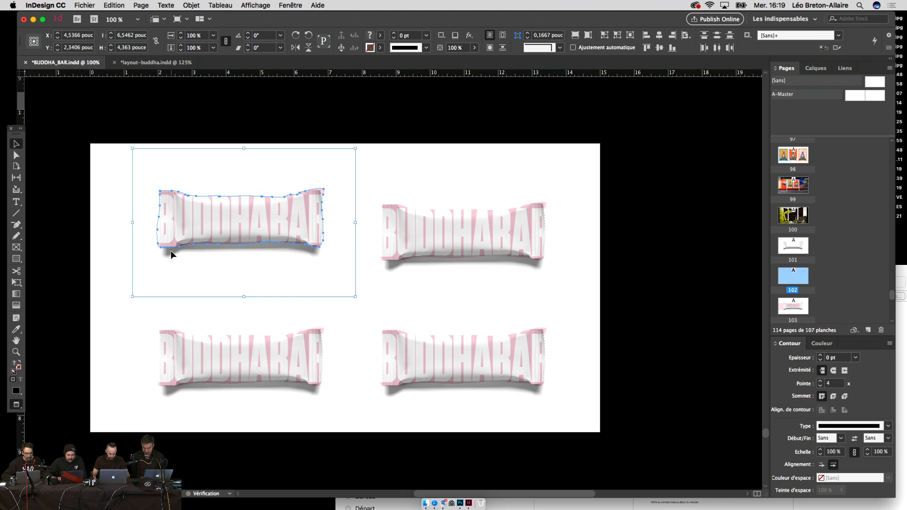
key("Down")
key("Down")
key("Down")
key("Down")
key("Down")
key("Down")
key("Down")
key("Down")
key("Down")
key("Down")
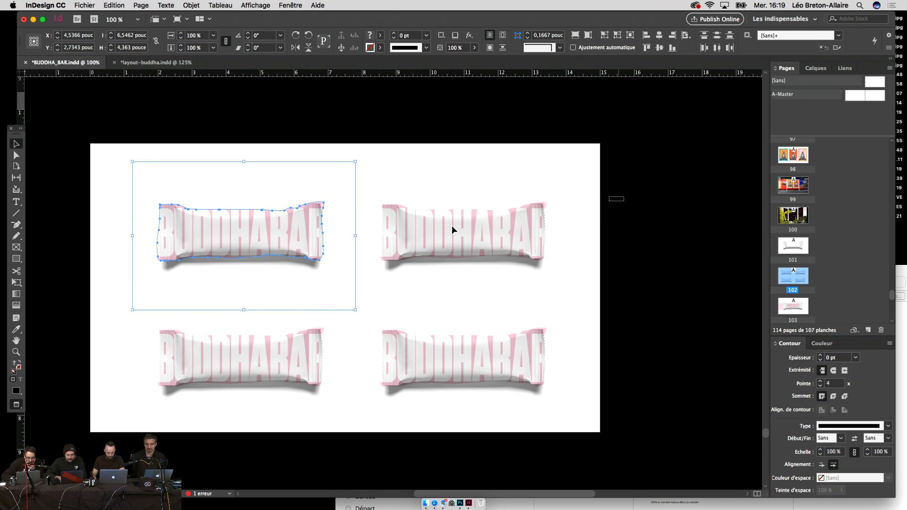
left_click_drag(452, 225, 240, 270)
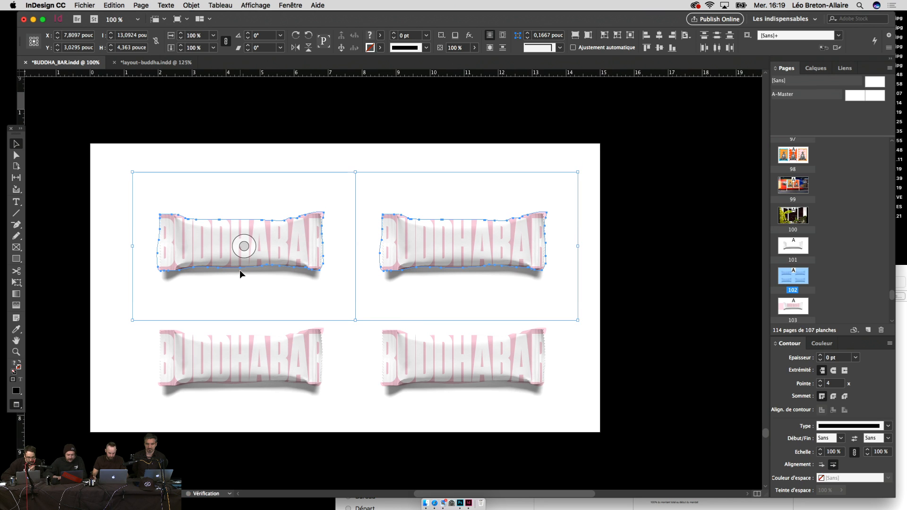
left_click_drag(635, 172, 224, 401)
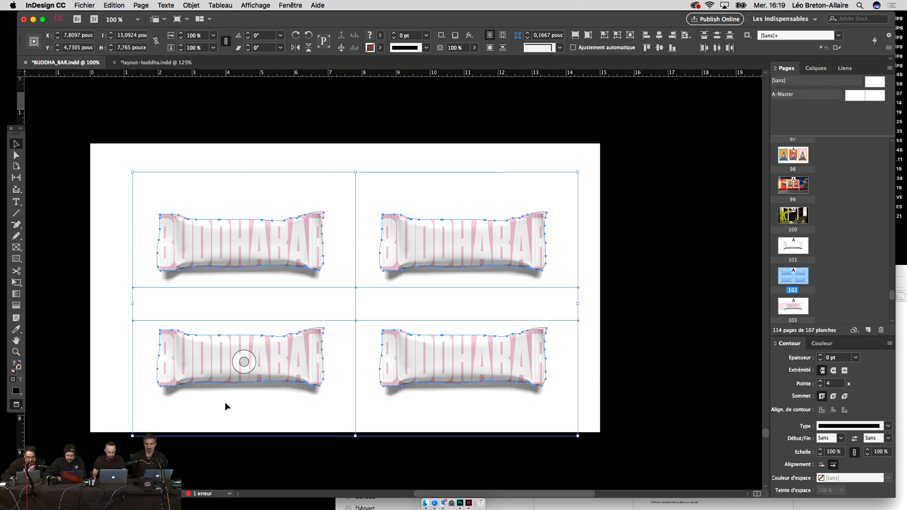
key("Up")
key("Up")
key("Up")
key("Up")
key("Up")
key("Up")
key("Up")
key("Up")
key("Up")
key("Up")
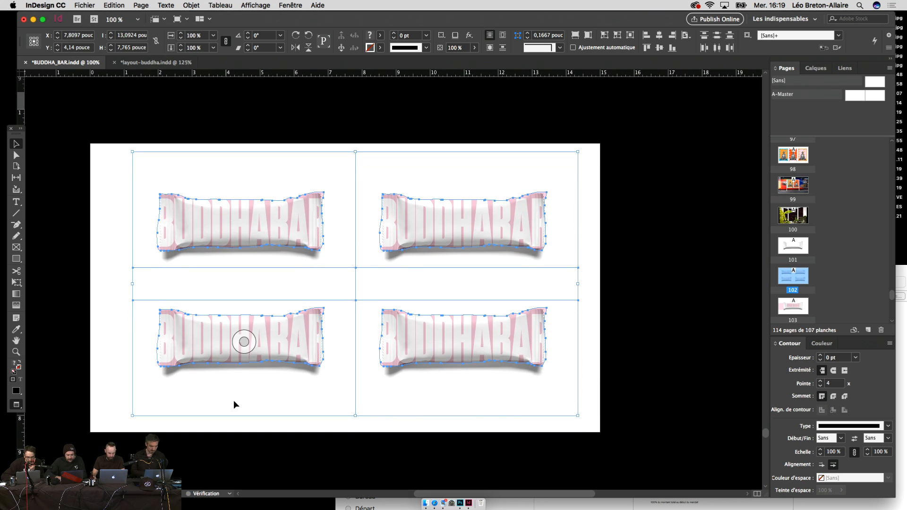
left_click(579, 385)
left_click_drag(580, 385, 603, 394)
Step: Nudge the bottom row down for even spacing and centre the grid on the page
key("super+minus")
left_click_drag(578, 205, 227, 420)
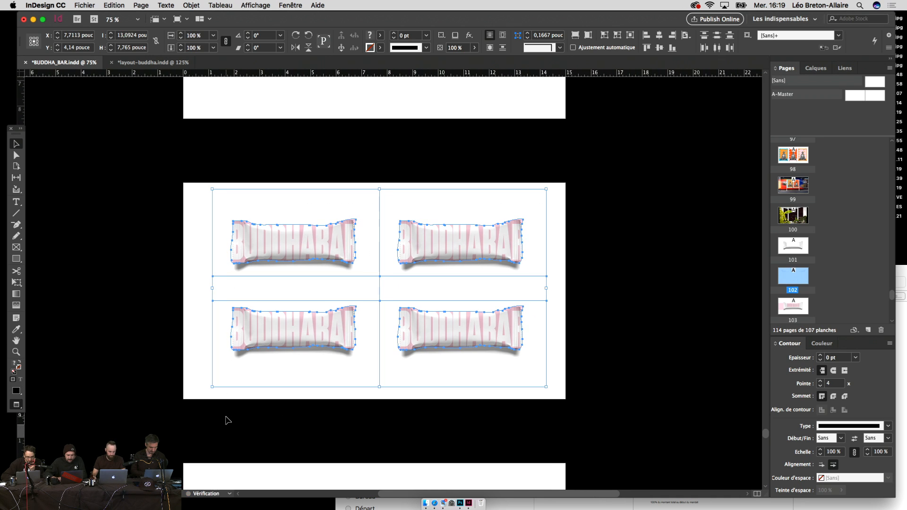
left_click(553, 357)
left_click_drag(557, 356, 555, 374)
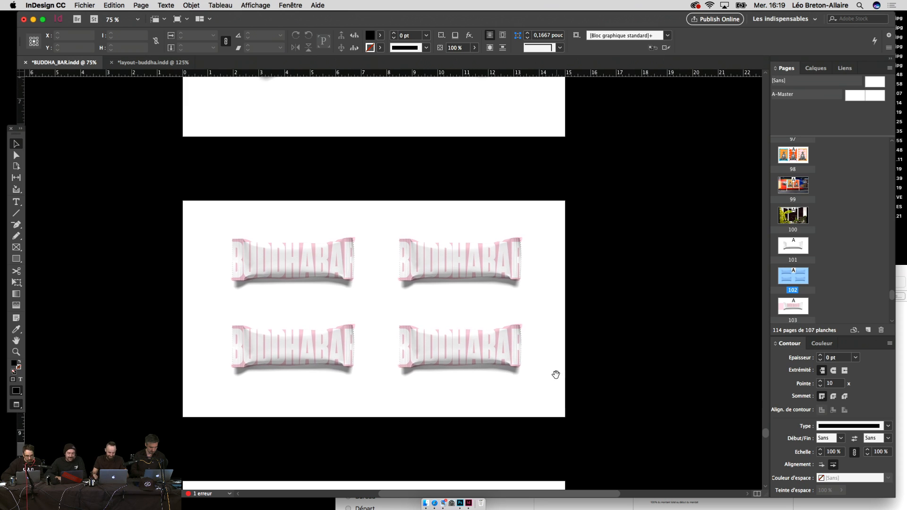
left_click_drag(585, 342, 202, 423)
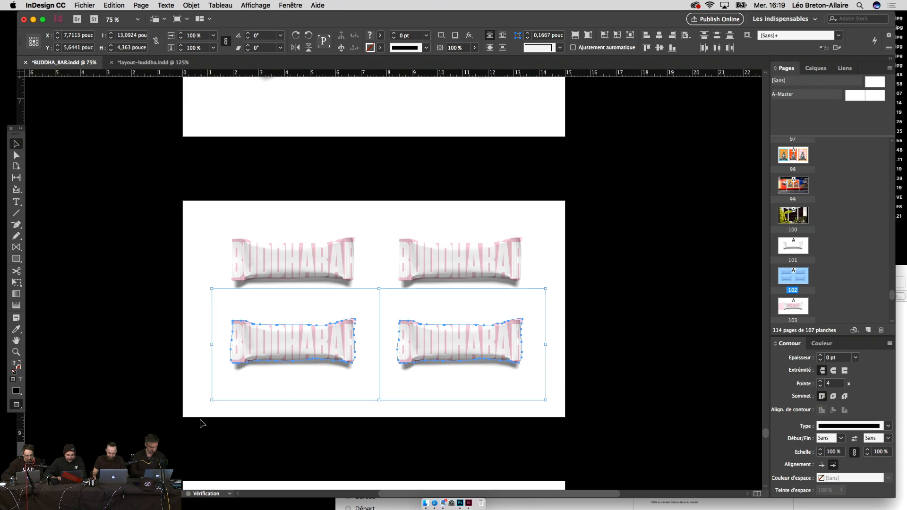
key("shift+Down")
key("shift+Down")
key("shift+Down")
key("shift+Up")
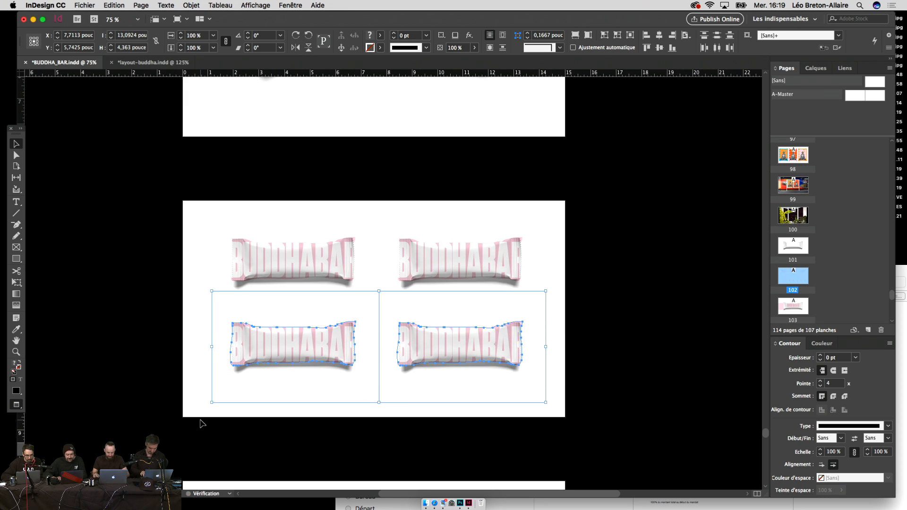
key("shift+Down")
left_click_drag(599, 259, 251, 389)
key("shift+Down")
key("shift+Down")
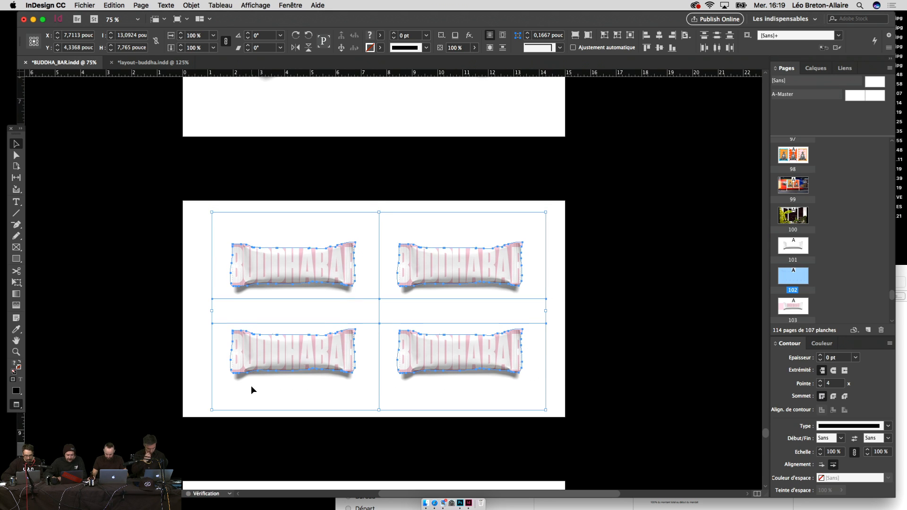
Step: Select the blue, pink and orange poster backgrounds and paste them onto the candy-bar page
left_click(597, 318)
scroll(596, 318, "up", 10)
scroll(597, 318, "down", 10)
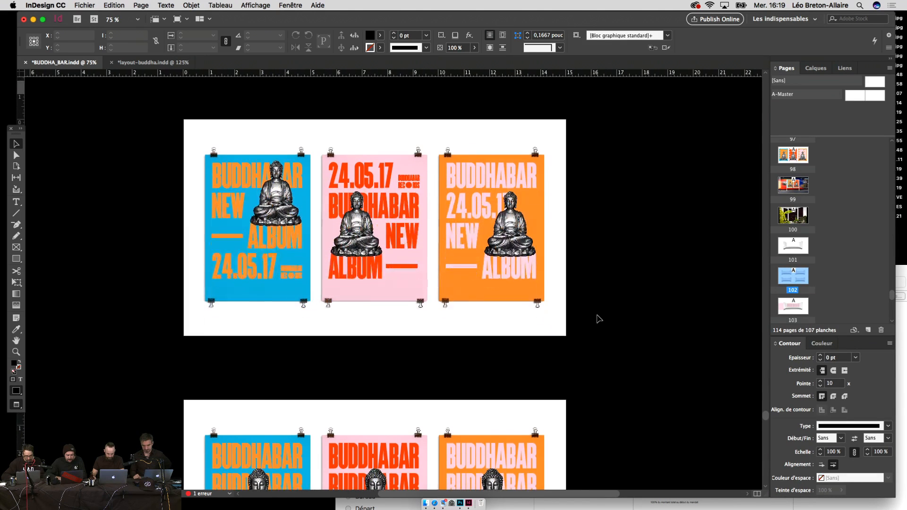
left_click(513, 253)
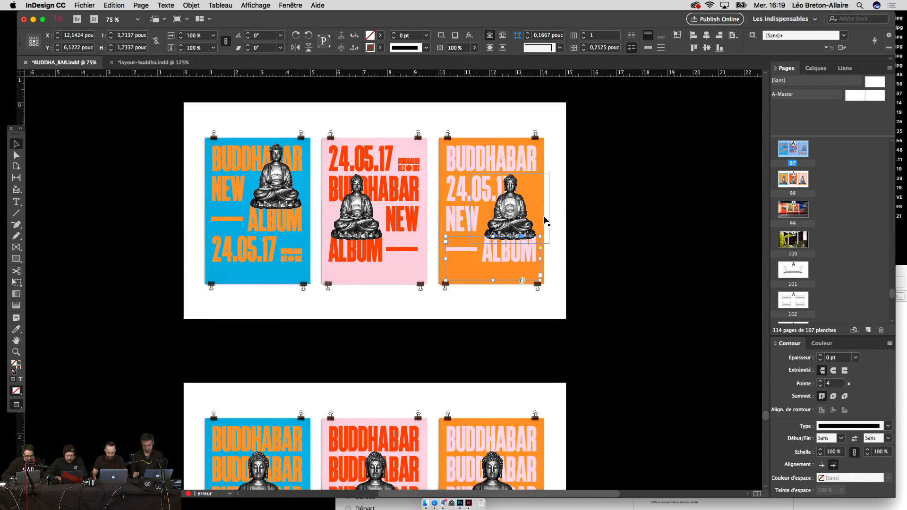
left_click(533, 141)
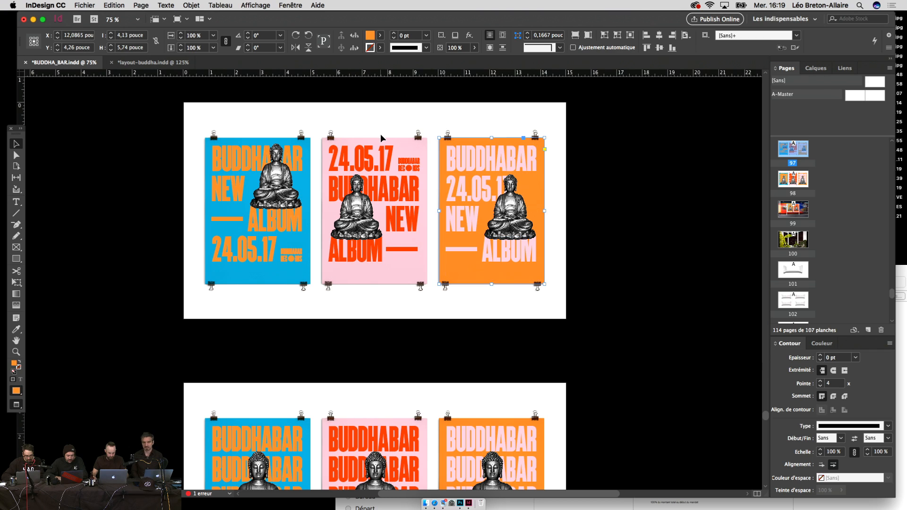
left_click(381, 139, "shift")
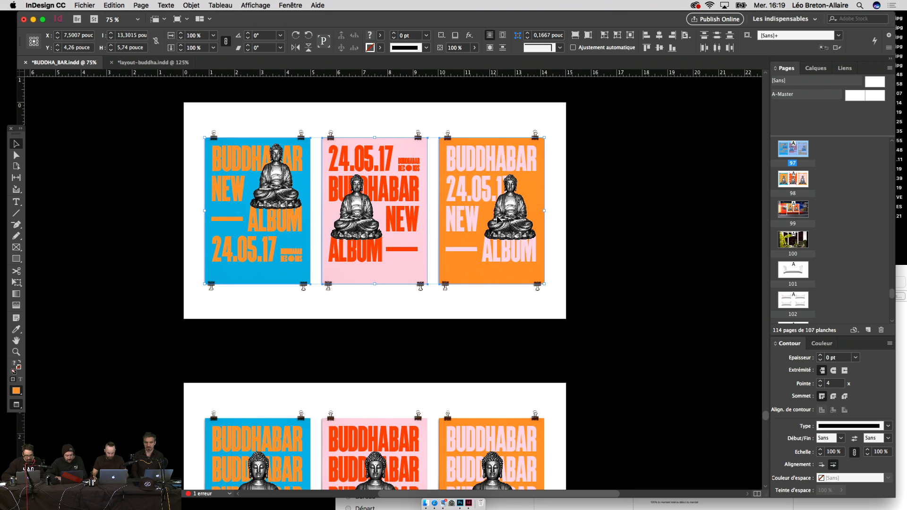
scroll(551, 267, "down", 15)
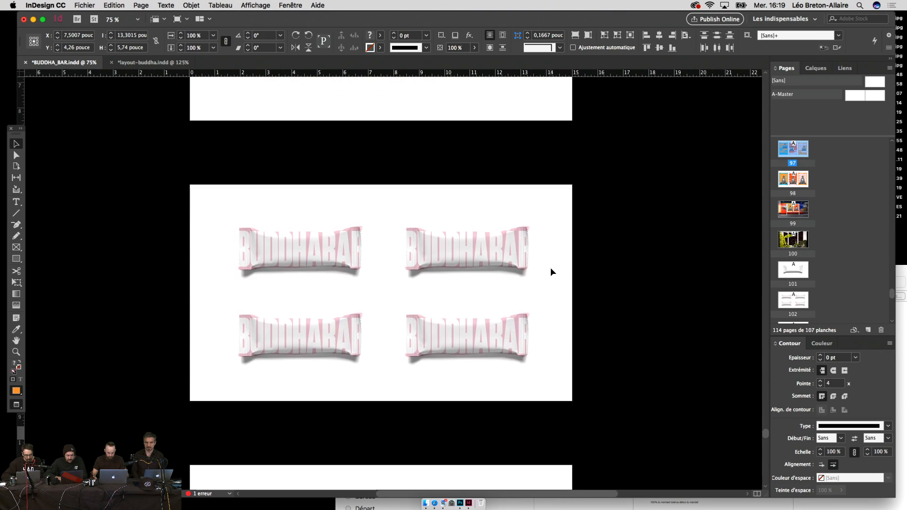
key("super+v")
Step: Scale the pasted colour blocks down into swatches on the pasteboard left of the page
key("w")
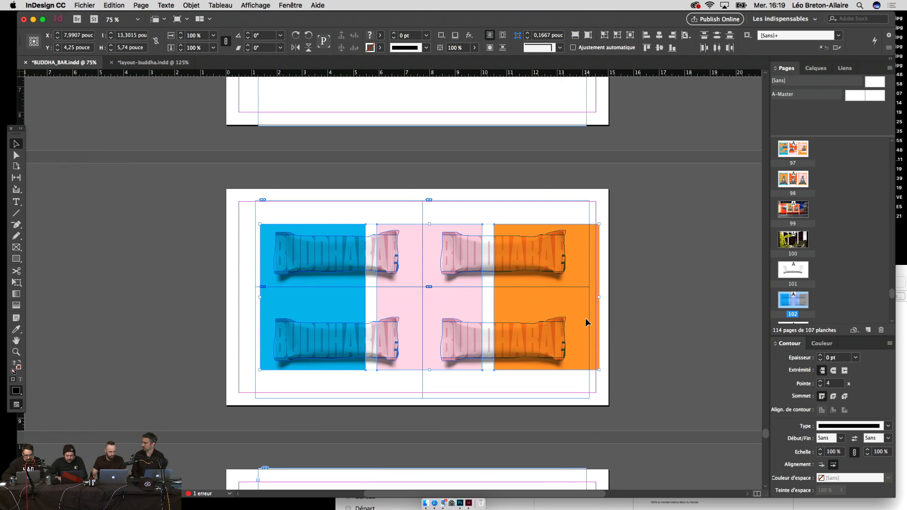
key("e")
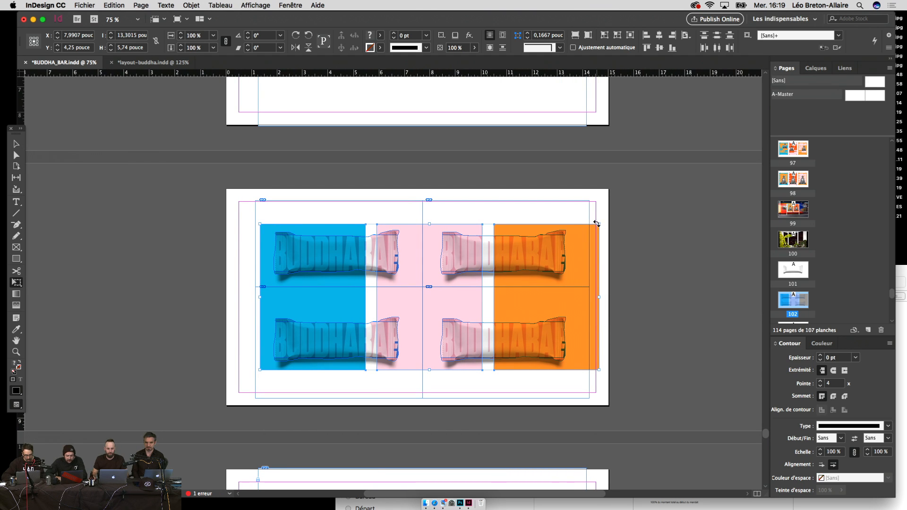
left_click_drag(598, 225, 230, 327)
Step: Try blue BUDDHABAR lettering on the top-left bar, then undo it
key("t")
double_click(334, 257)
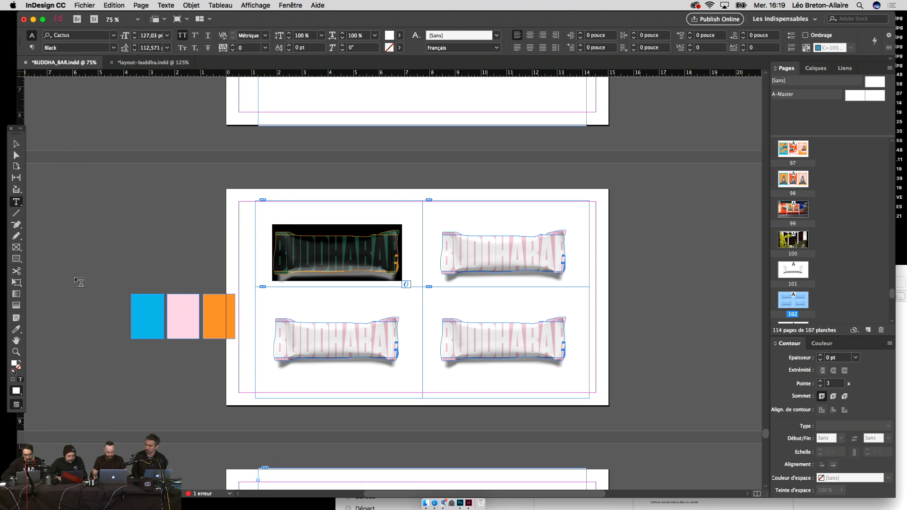
left_click(16, 329)
left_click(159, 317)
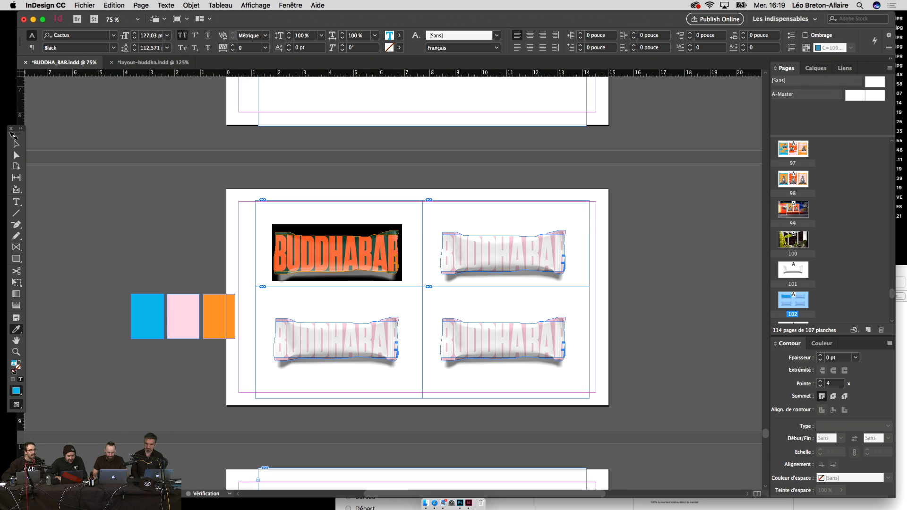
left_click(16, 143)
key("w")
left_click(162, 258)
scroll(160, 261, "right", 1)
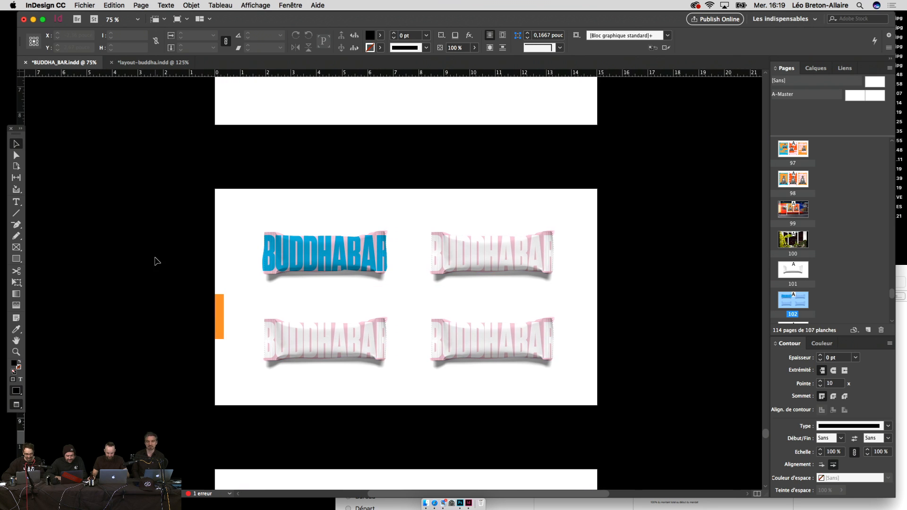
key("w")
key("super+equal")
key("super+z")
left_click_drag(189, 303, 261, 308)
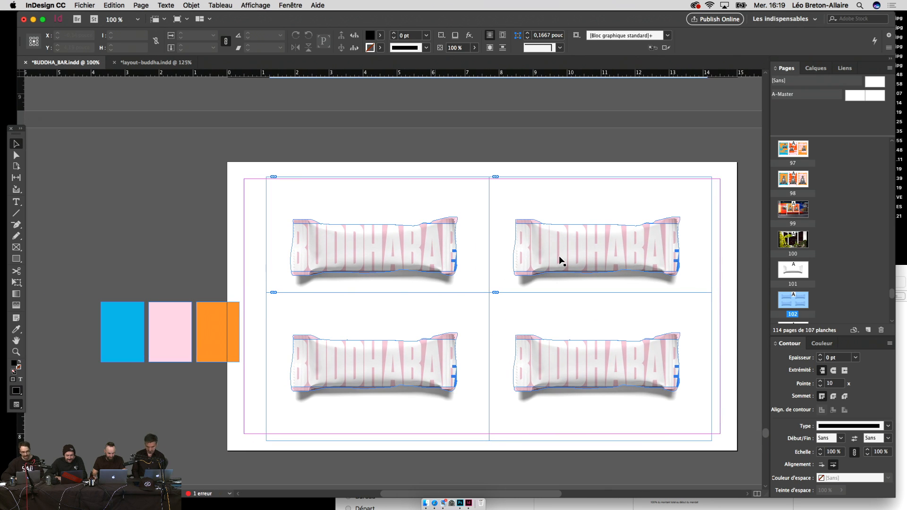
Step: Try recolouring the top-right bar from the swatches, then undo it
left_click(532, 224)
key("i")
left_click(176, 345)
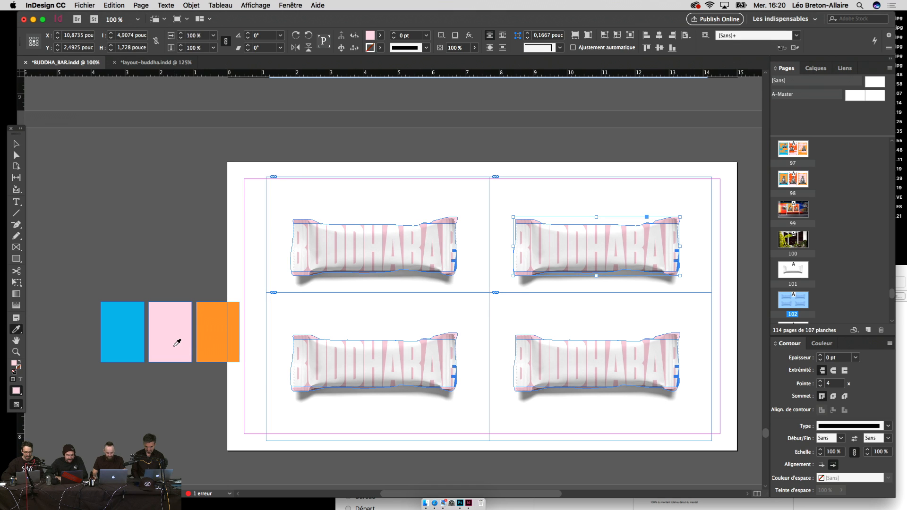
left_click(211, 335)
key("super+z")
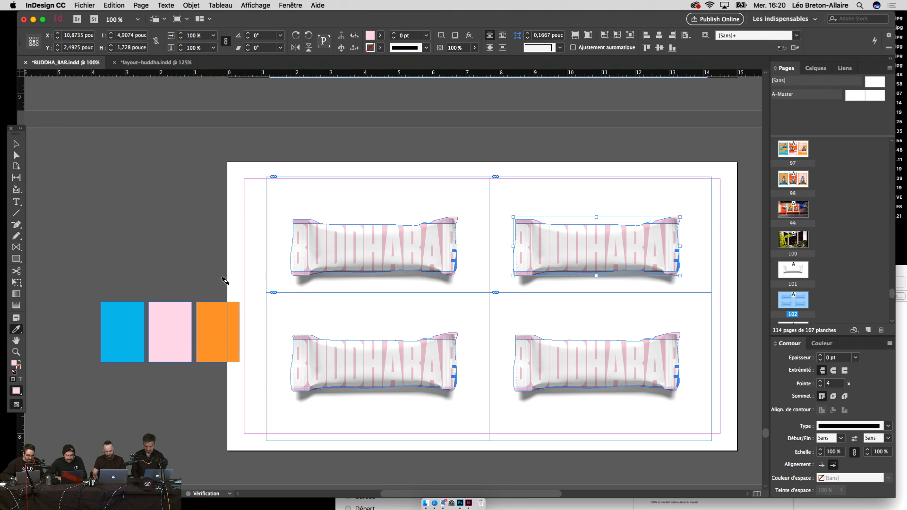
key("v")
left_click(199, 282)
Step: Make the top-right wrapper orange by sampling the orange swatch
left_click(529, 226)
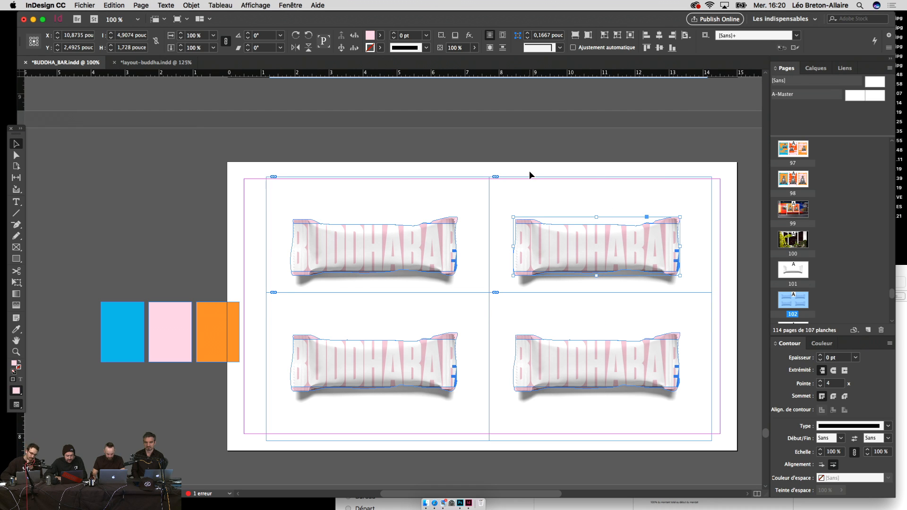
key("w")
left_click(530, 142)
left_click(528, 222)
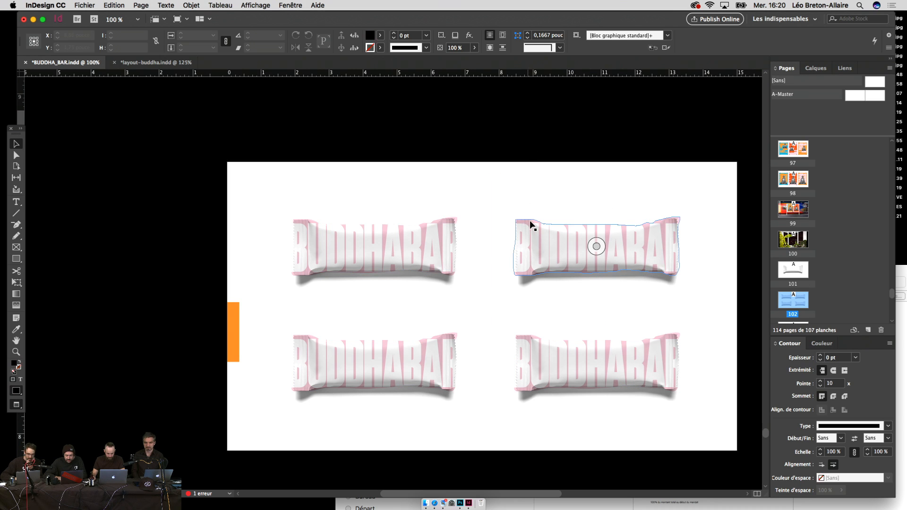
key("w")
key("i")
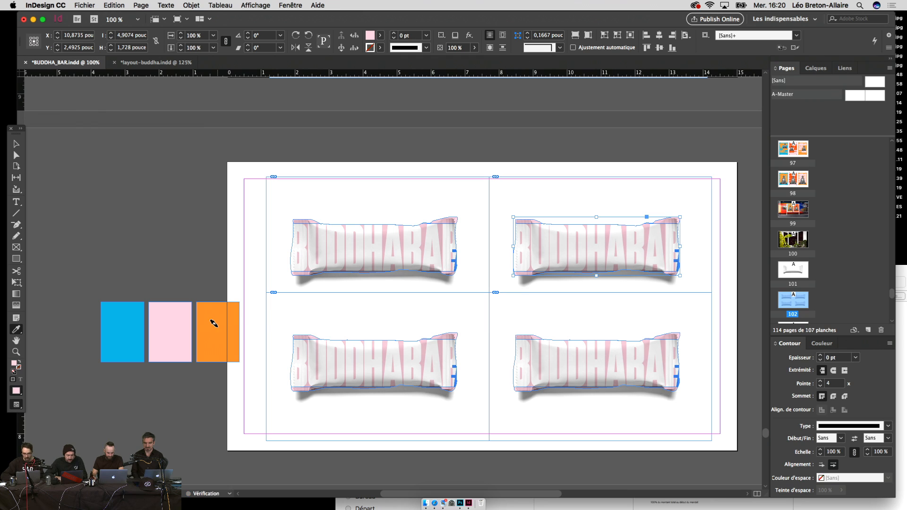
left_click(213, 323)
Step: Make the bottom-left wrapper blue by sampling the blue swatch
key("v")
left_click(312, 344)
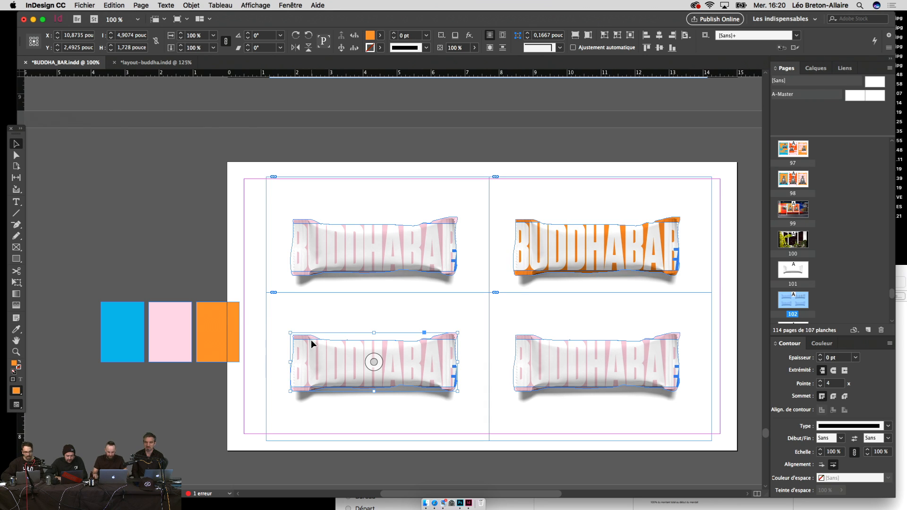
key("i")
left_click(152, 331)
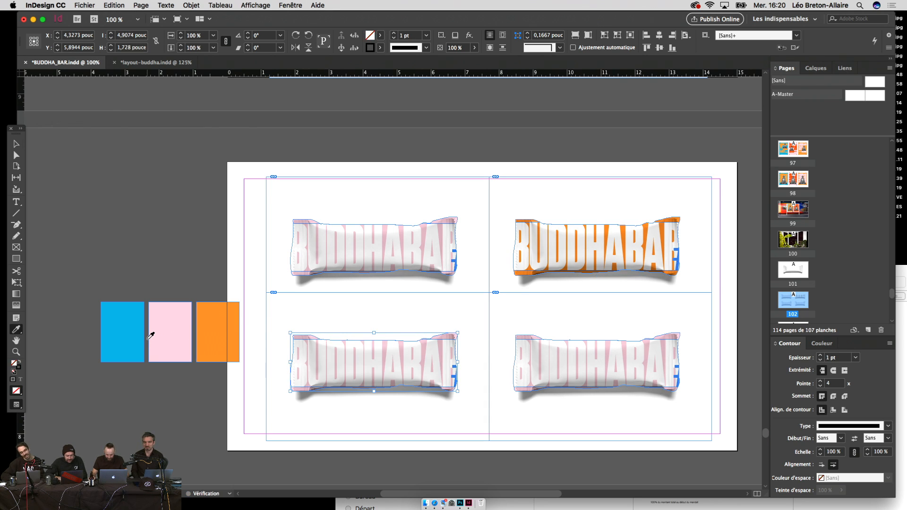
left_click(145, 337)
left_click(127, 338)
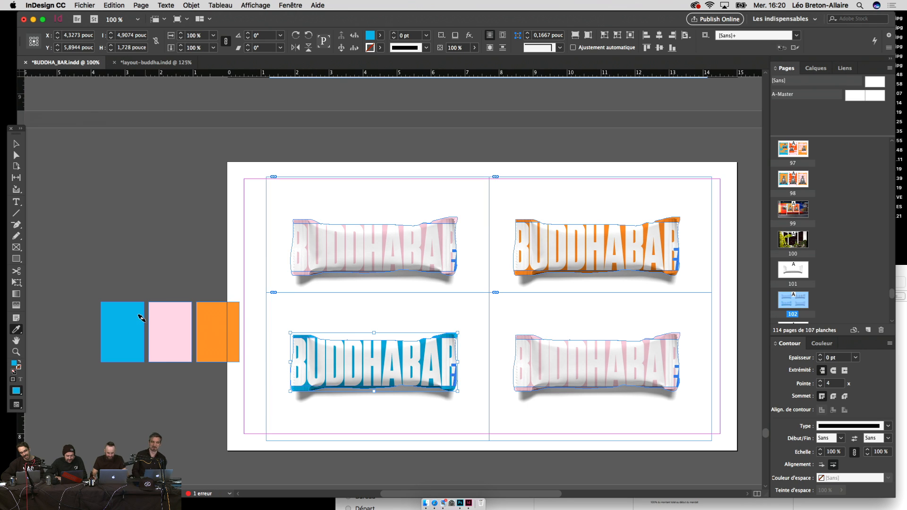
key("v")
left_click(138, 258)
key("w")
scroll(194, 279, "right", 3)
key("w")
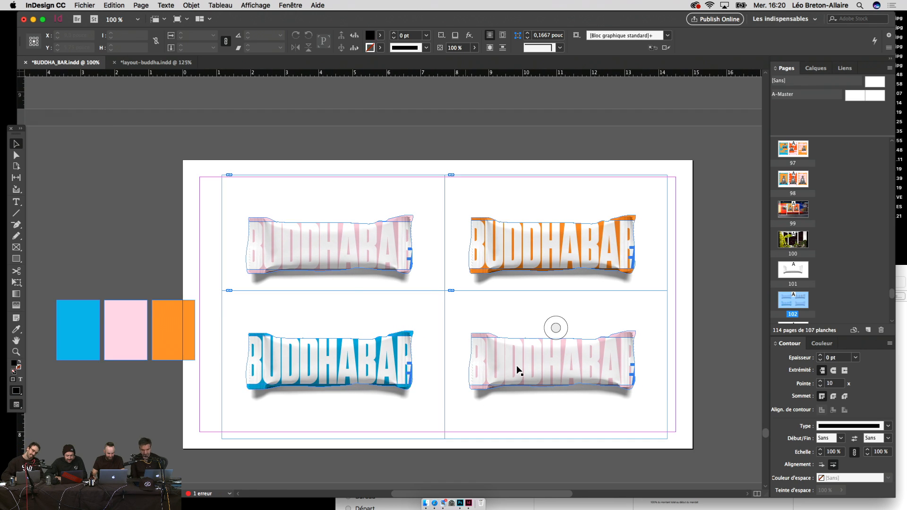
Step: Turn the bottom-left bar's BUDDHABAR lettering orange
left_click(517, 367)
key("i")
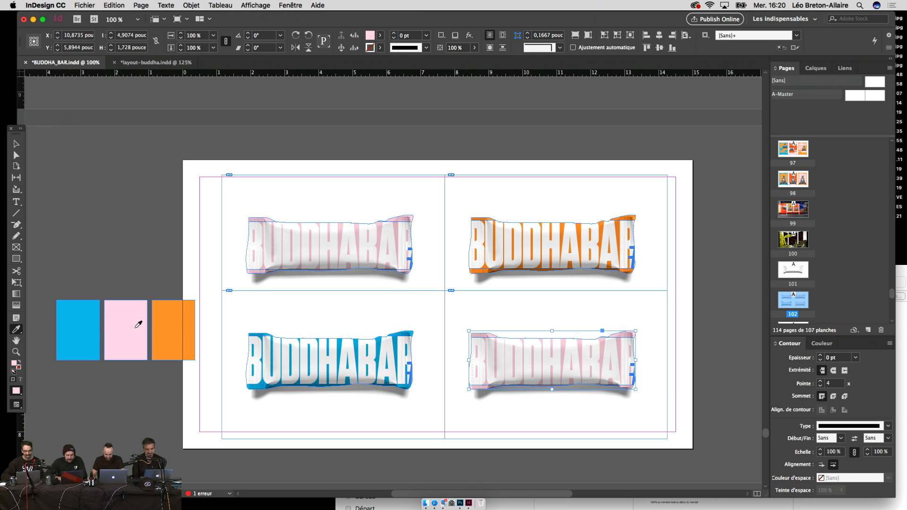
key("t")
left_click(367, 345)
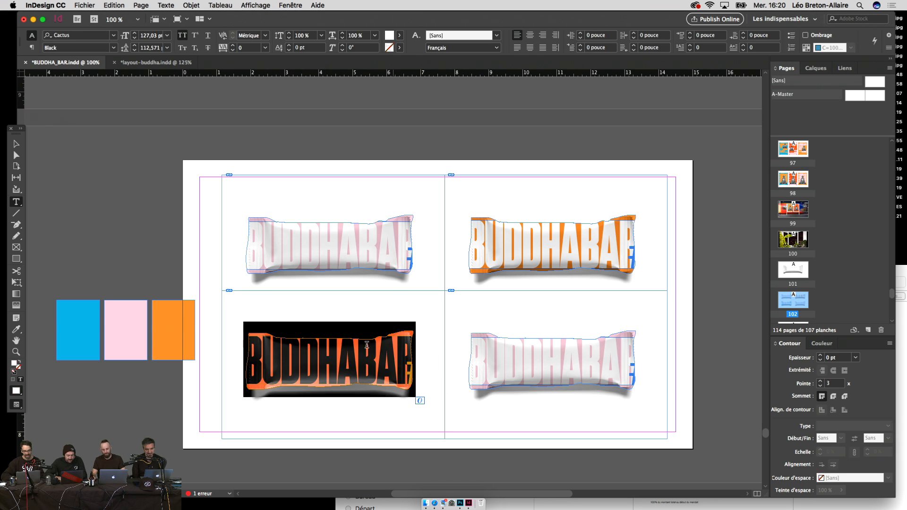
left_click(18, 331)
left_click(180, 322)
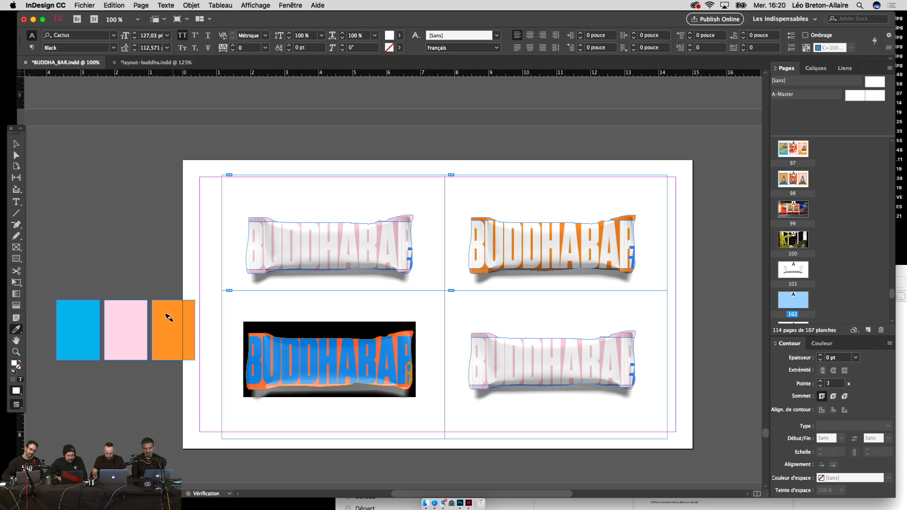
left_click(16, 144)
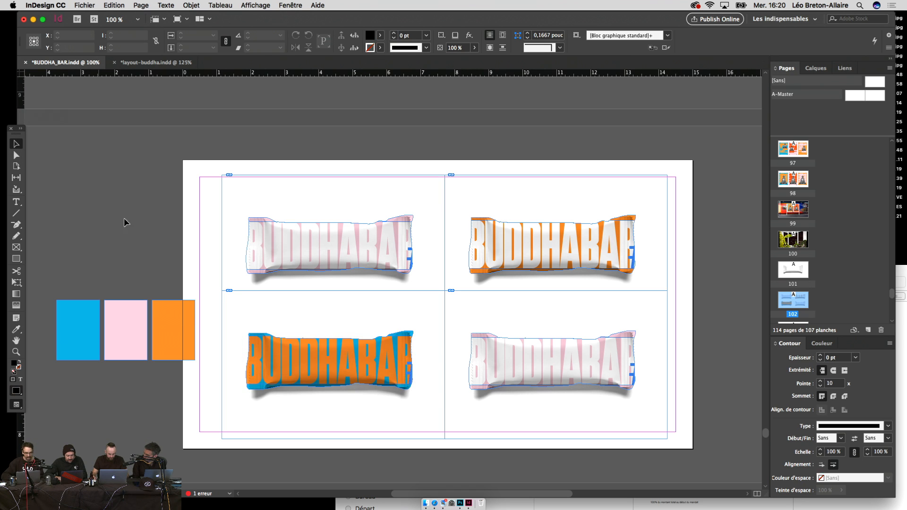
double_click(372, 376)
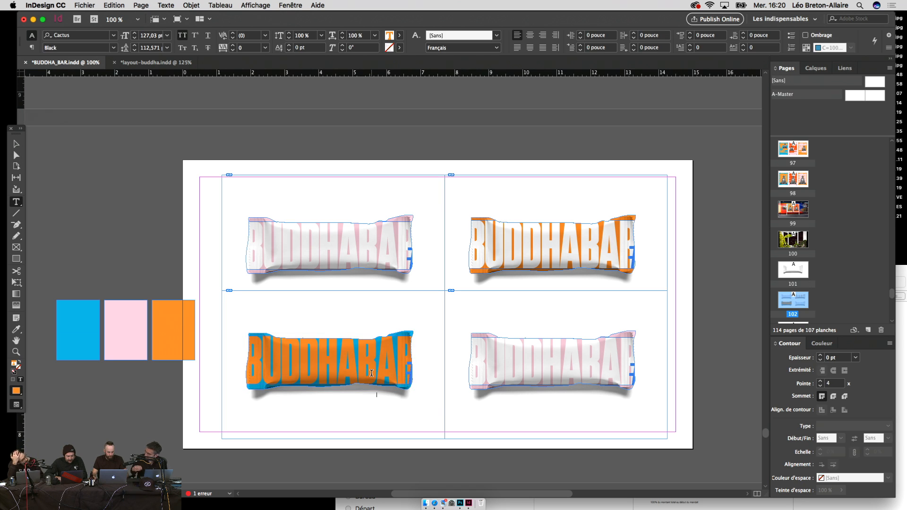
key("super+a")
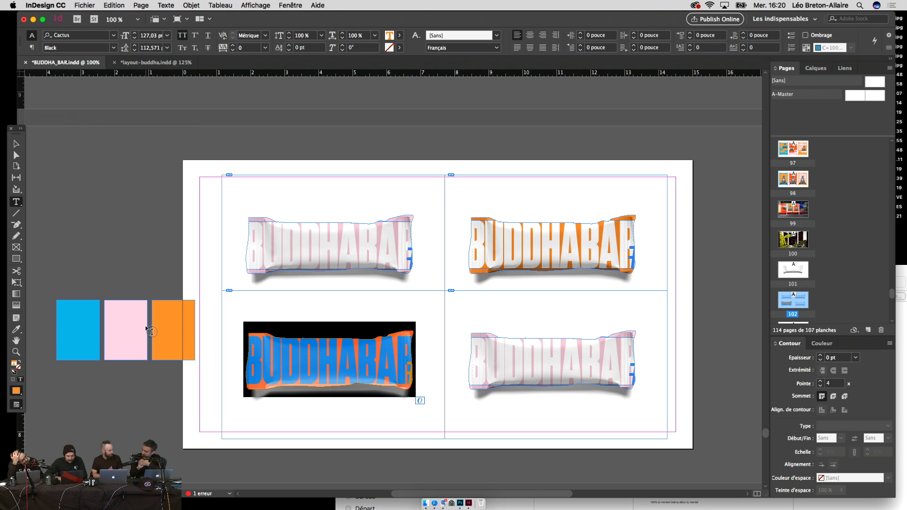
left_click(16, 142)
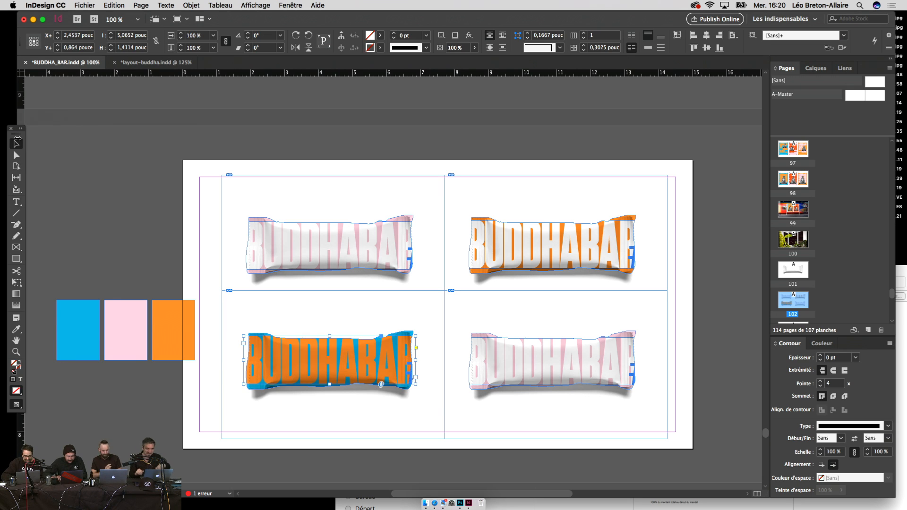
Step: Make the top-right bar's lettering pink, then select all the top-left lettering
double_click(548, 246)
key("super+a")
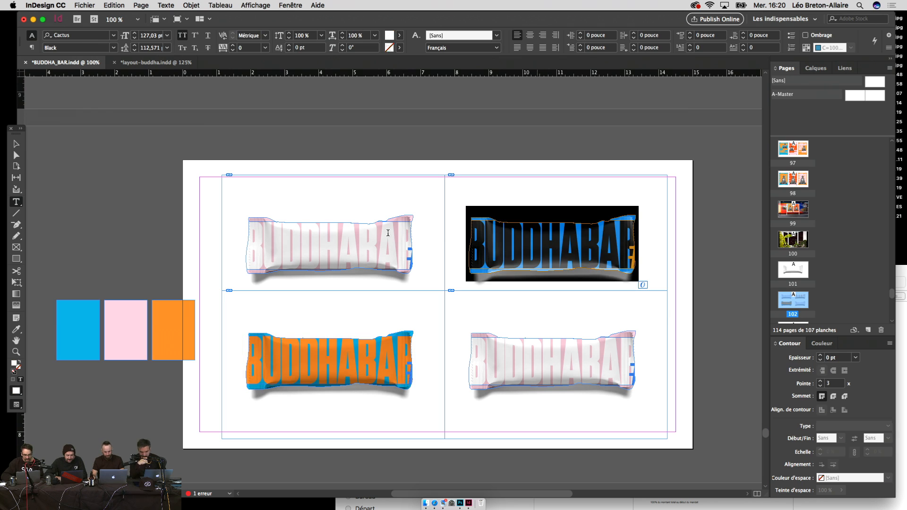
left_click(15, 331)
left_click(140, 326)
left_click(17, 155)
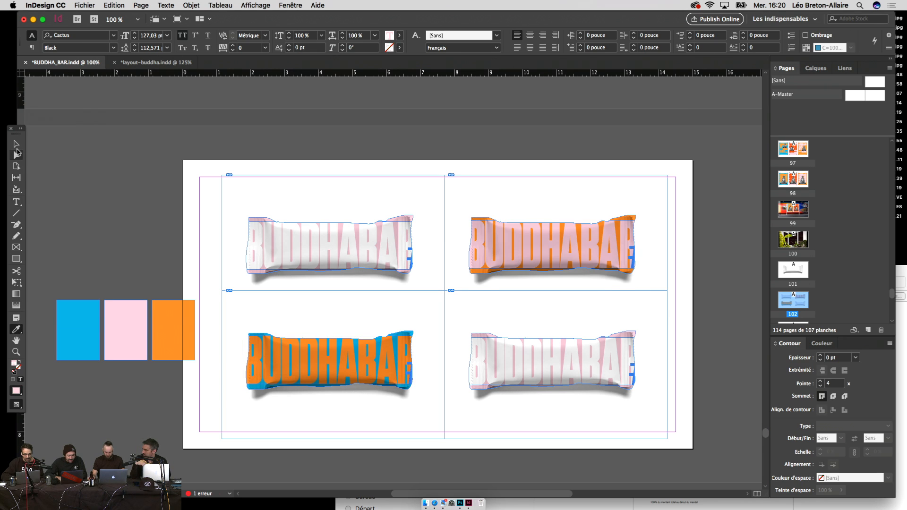
key("w")
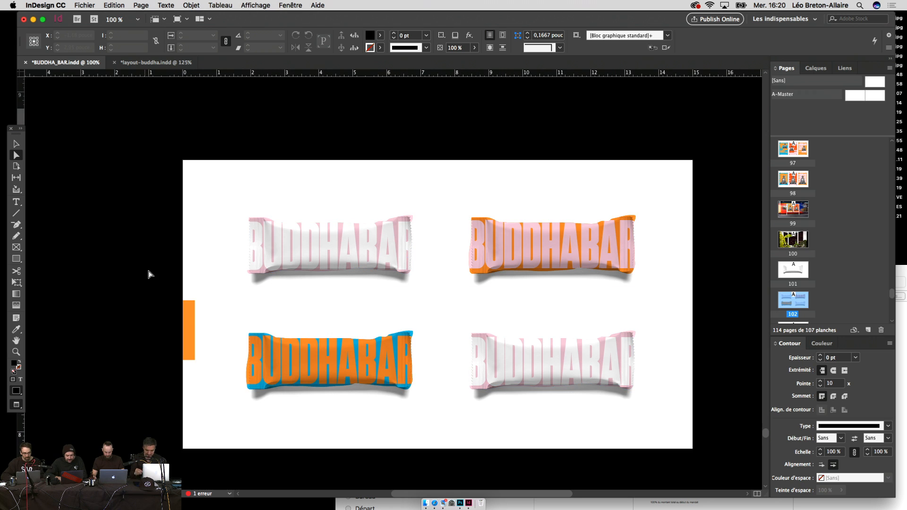
left_click_drag(148, 274, 128, 272)
key("w")
double_click(285, 253)
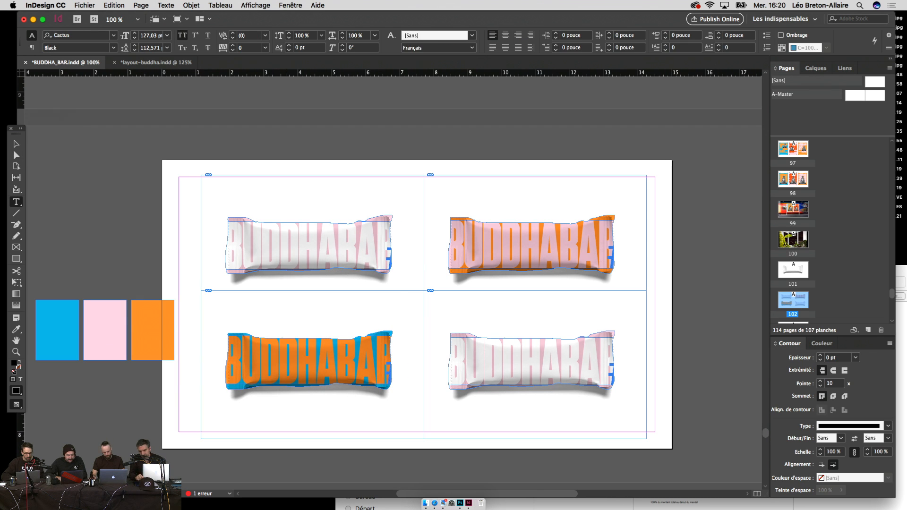
key("super+a")
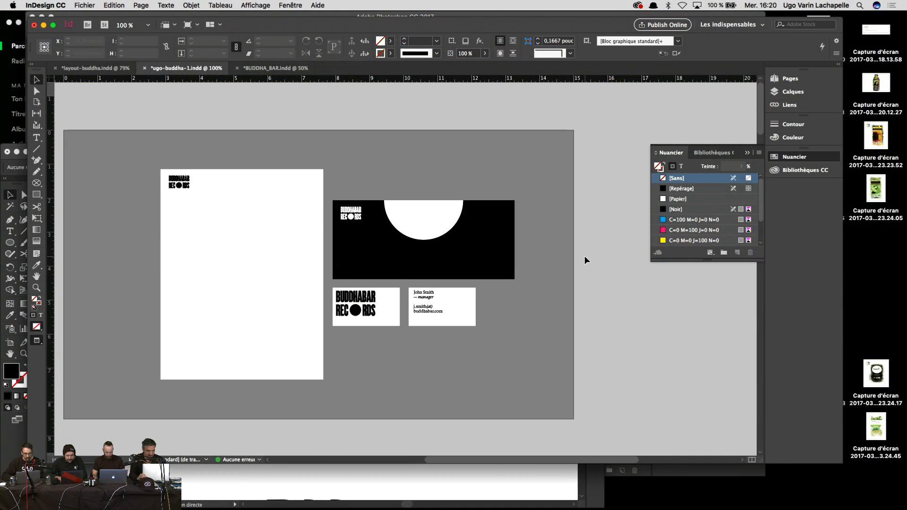
Step: Paste the clear bottle image onto page 4 using the Pages panel
scroll(586, 261, "down", 20)
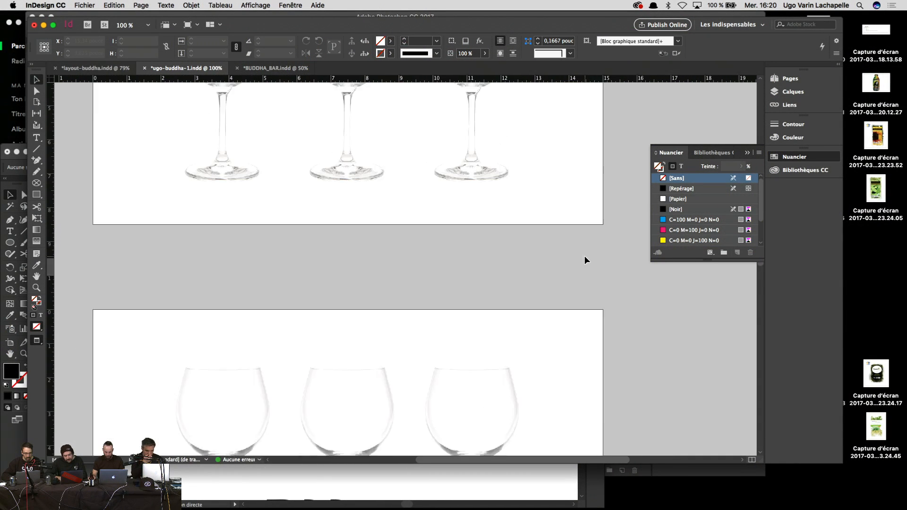
scroll(586, 260, "up", 4)
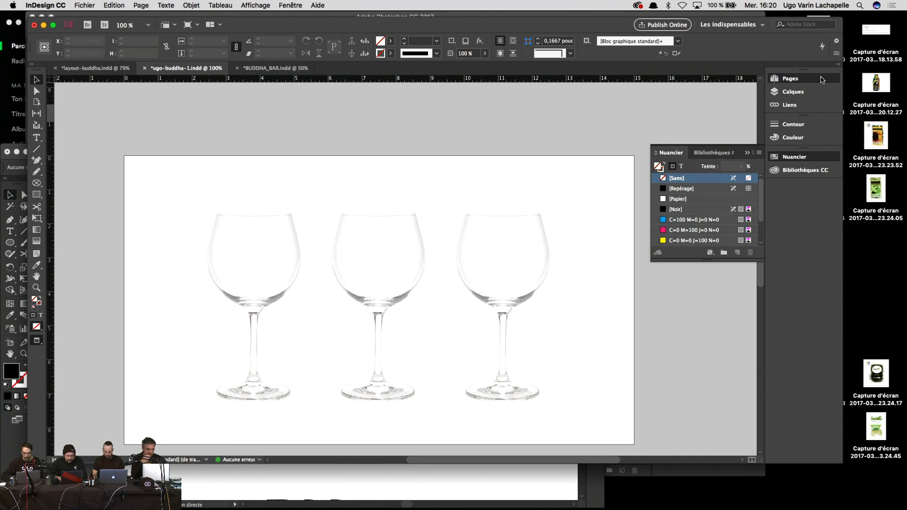
left_click(789, 79)
mouse_move(655, 177)
left_mouse_down()
mouse_move(703, 196)
mouse_move(694, 189)
left_mouse_up()
key("cmd+v")
left_click(510, 276)
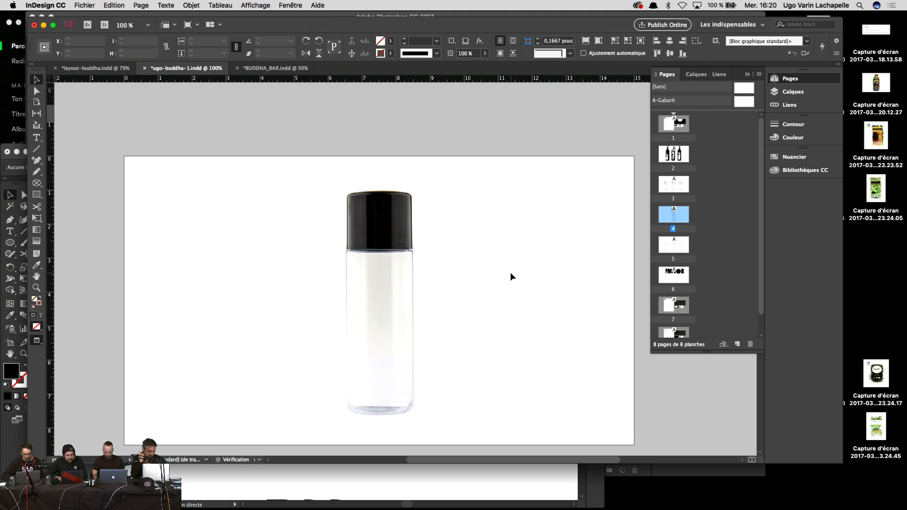
Step: Review the three wine glasses and good karma text on page 3
scroll(510, 276, "up", 5)
scroll(510, 276, "up", 5)
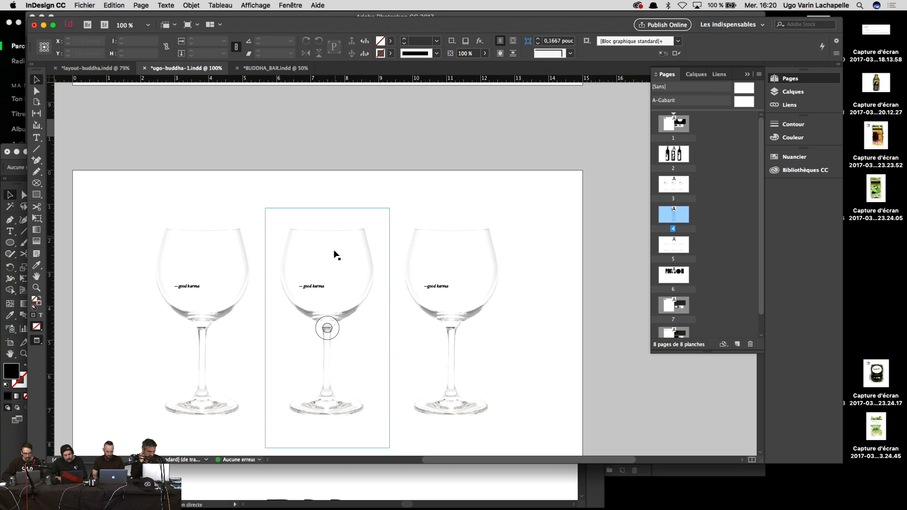
key("cmd+equal")
key("cmd+equal")
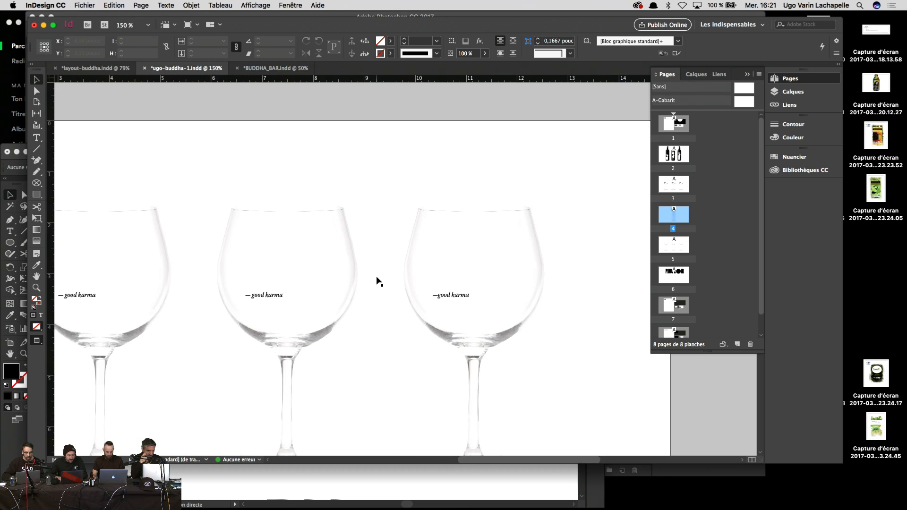
left_click_drag(335, 288, 336, 287)
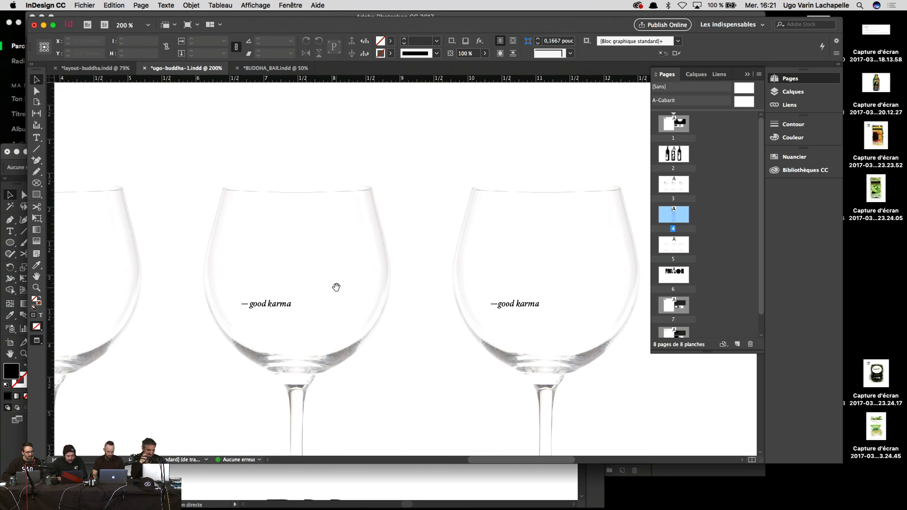
key("cmd+minus")
key("cmd+minus")
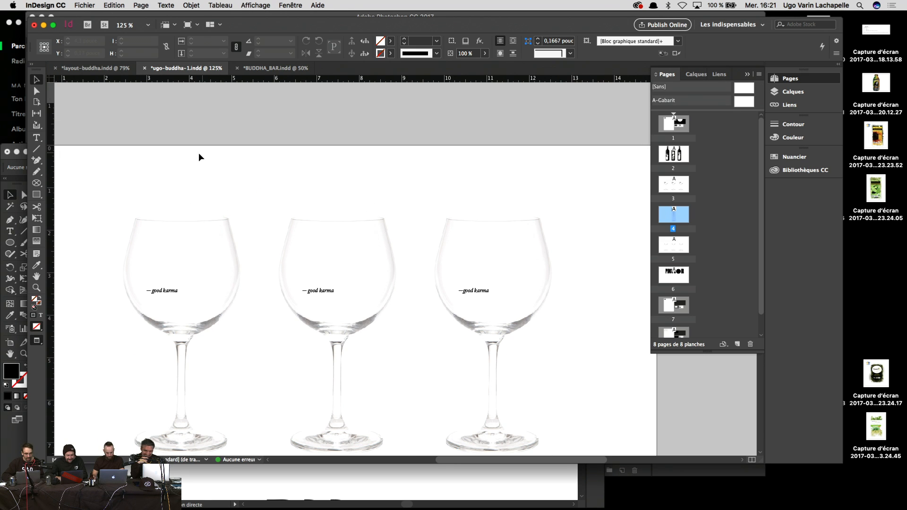
left_click_drag(195, 154, 475, 199)
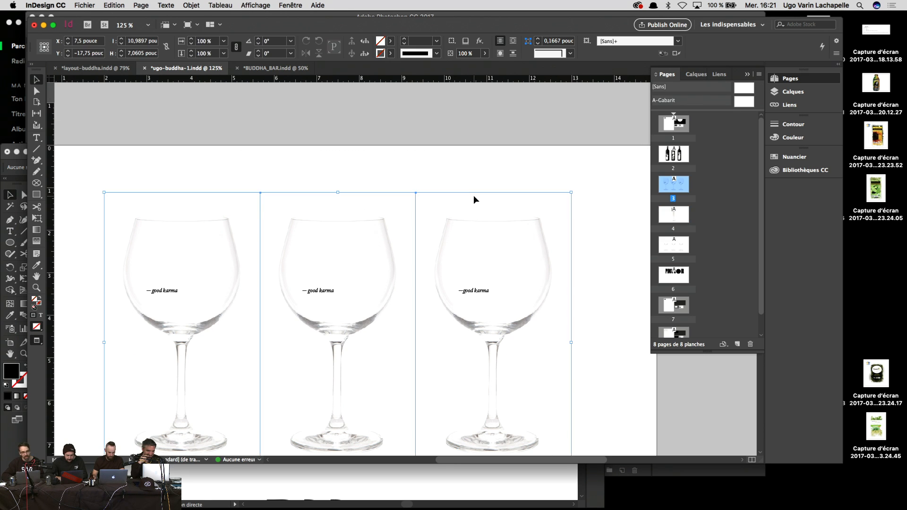
left_click(477, 163)
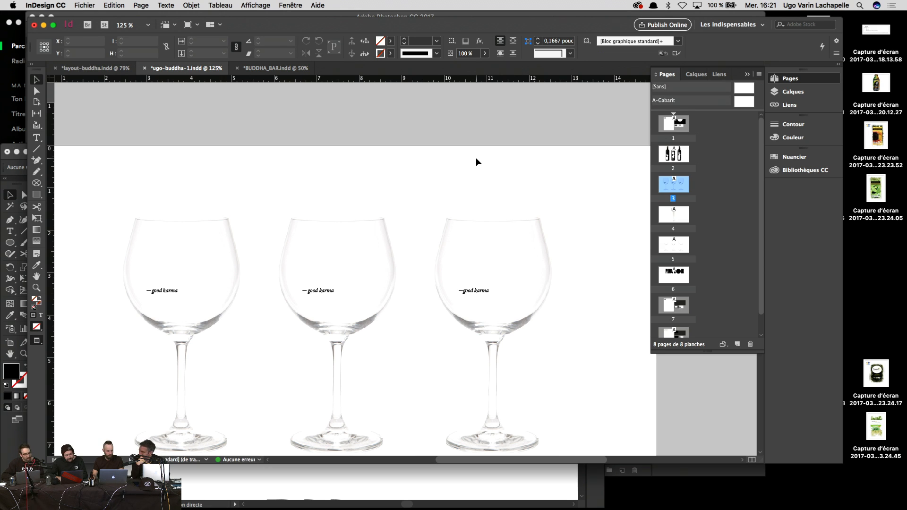
scroll(476, 162, "down", 10)
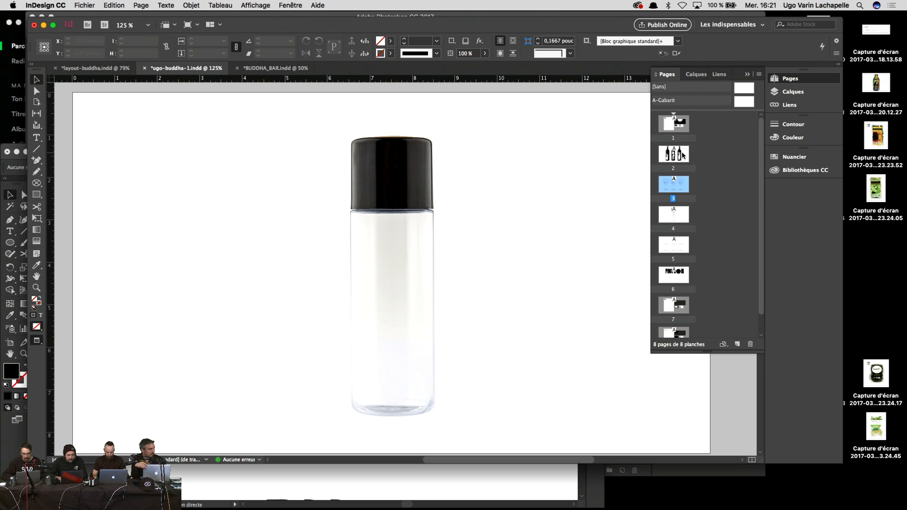
Step: Go to page 1 via the Pages panel and select the white logo in the black banner
double_click(684, 153)
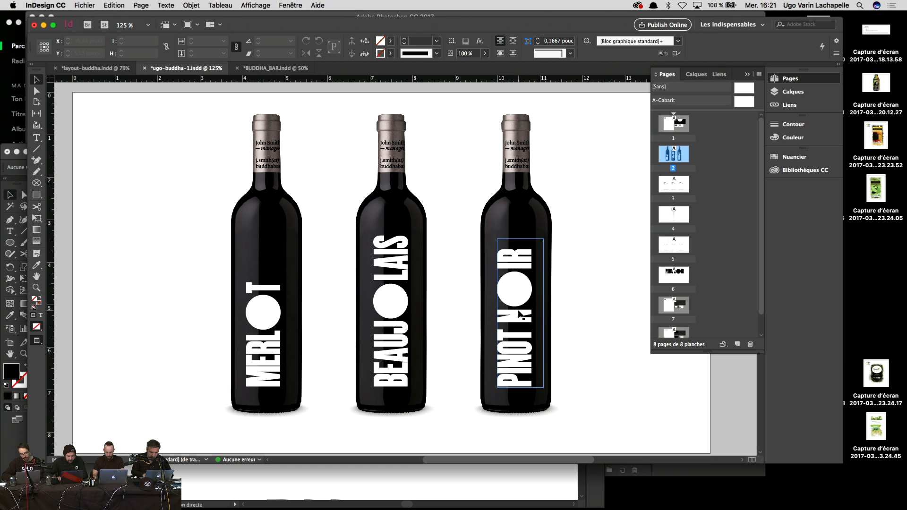
double_click(679, 212)
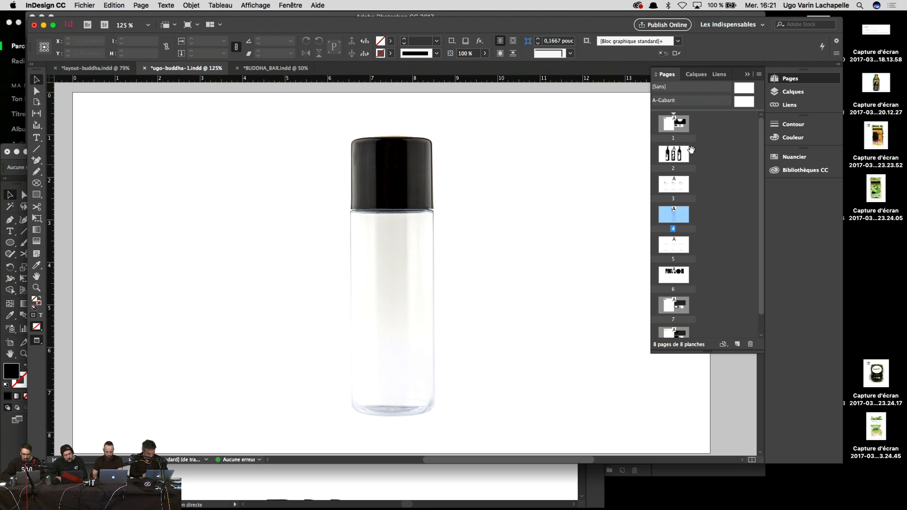
double_click(671, 132)
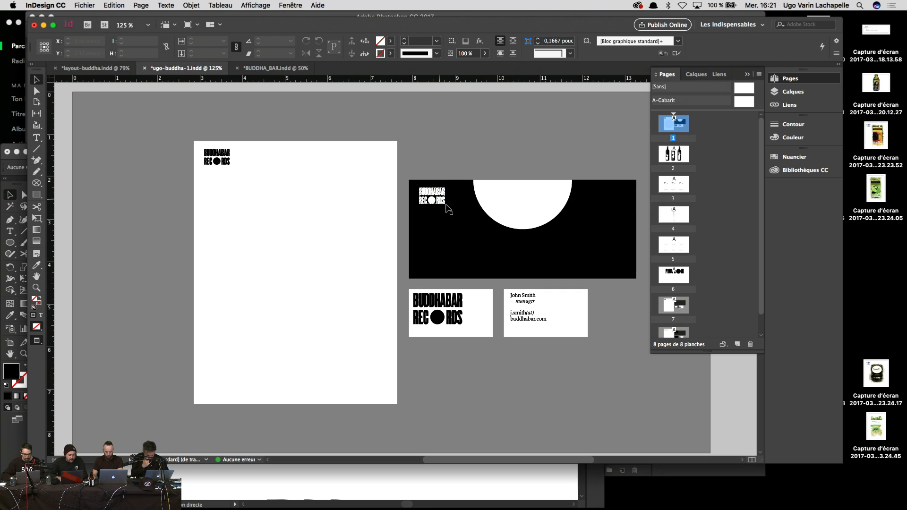
left_click(440, 194)
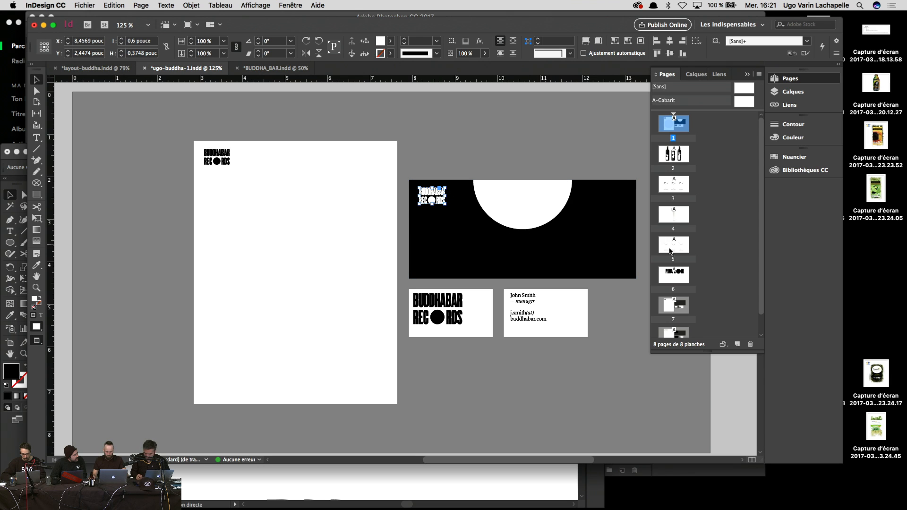
Step: Paste the logo on the bottle, enlarge it, colour it Noir and stack copies down it
double_click(672, 226)
key("super+v")
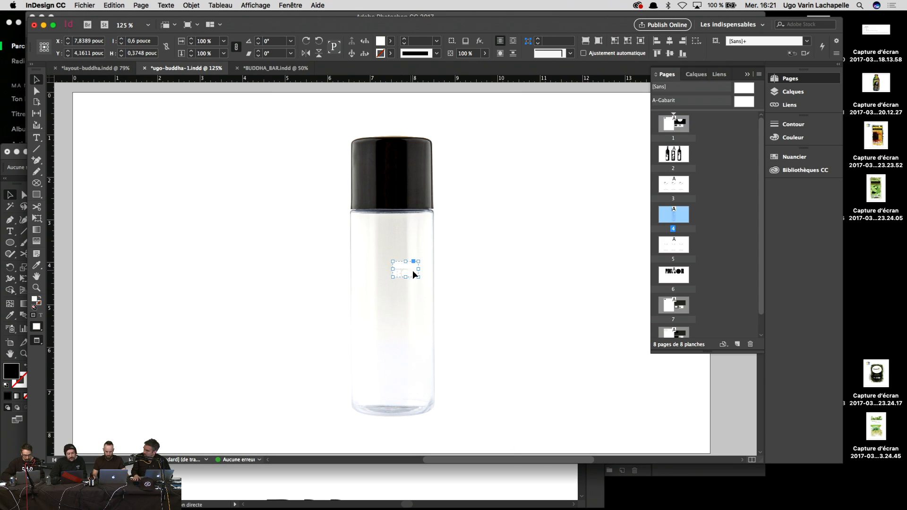
mouse_move(421, 279)
left_mouse_down()
mouse_move(453, 300)
mouse_move(432, 299)
mouse_move(453, 300)
mouse_move(435, 285)
left_mouse_up()
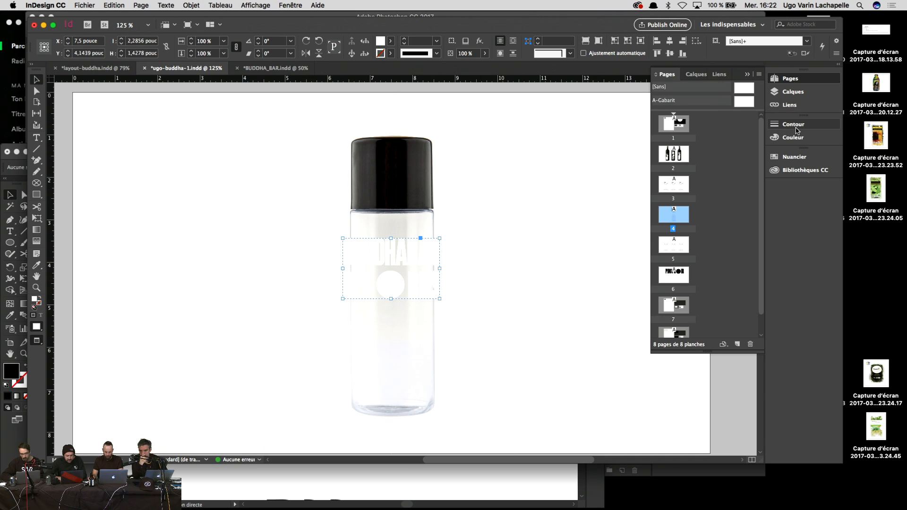
left_click(786, 158)
left_click(675, 209)
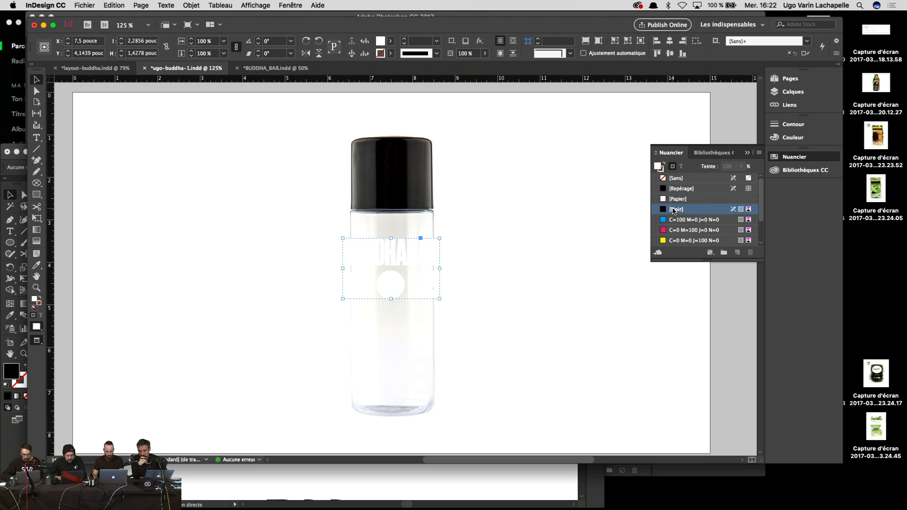
left_click_drag(390, 256, 410, 395)
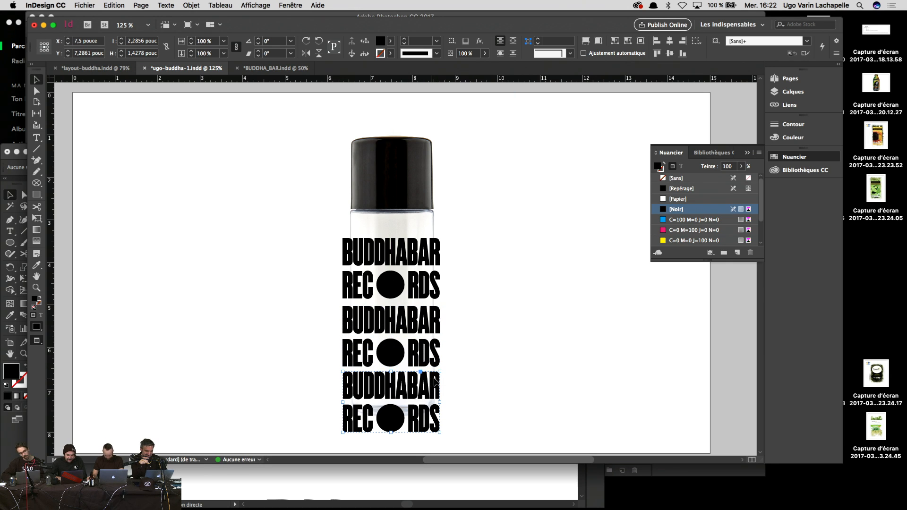
Step: Undo the logo copies and the logo until the bottle is bare again
key("super+z")
key("super+z")
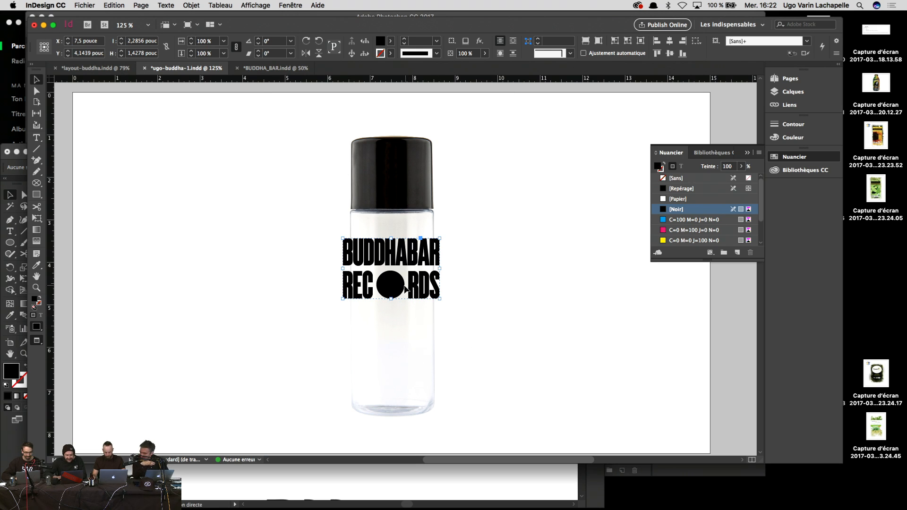
double_click(399, 289)
key("super+z")
key("super+z")
key("super+z")
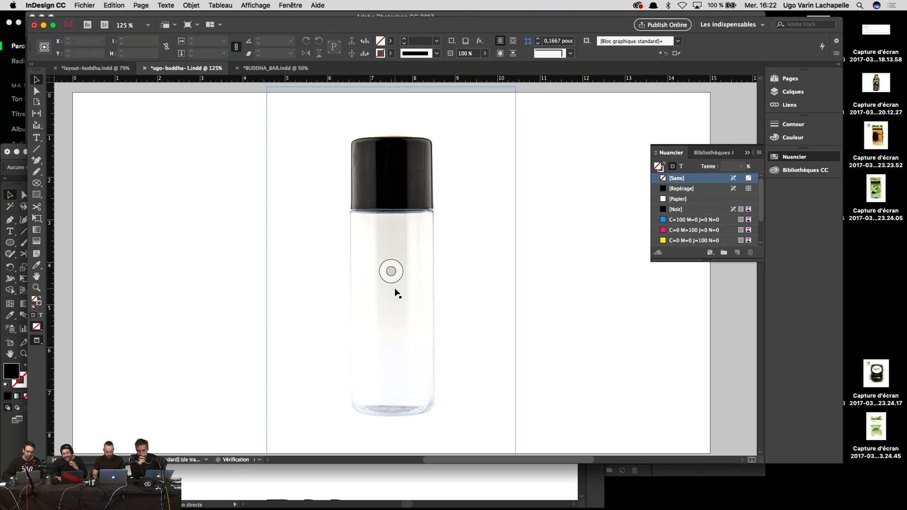
Step: Restore the black circle, move it lower on the bottle, and cut it
key("super+shift+z")
left_click_drag(395, 291, 451, 300)
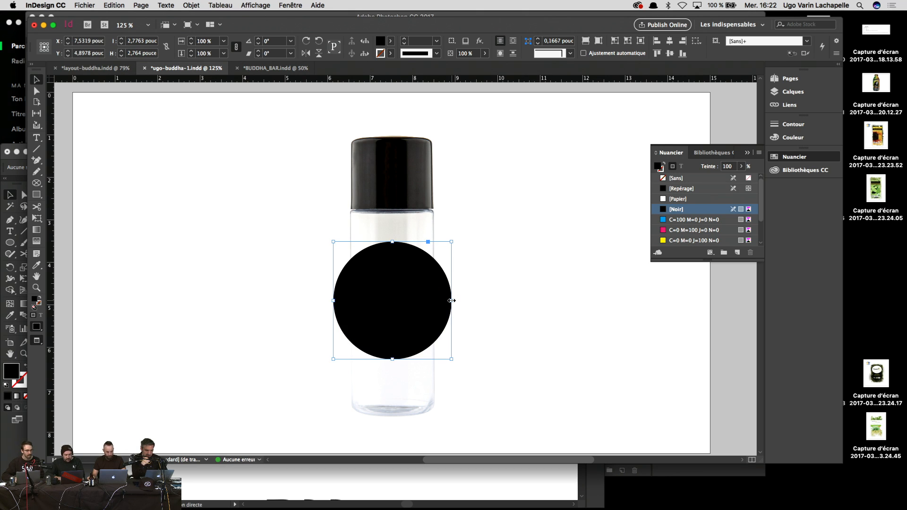
key("Delete")
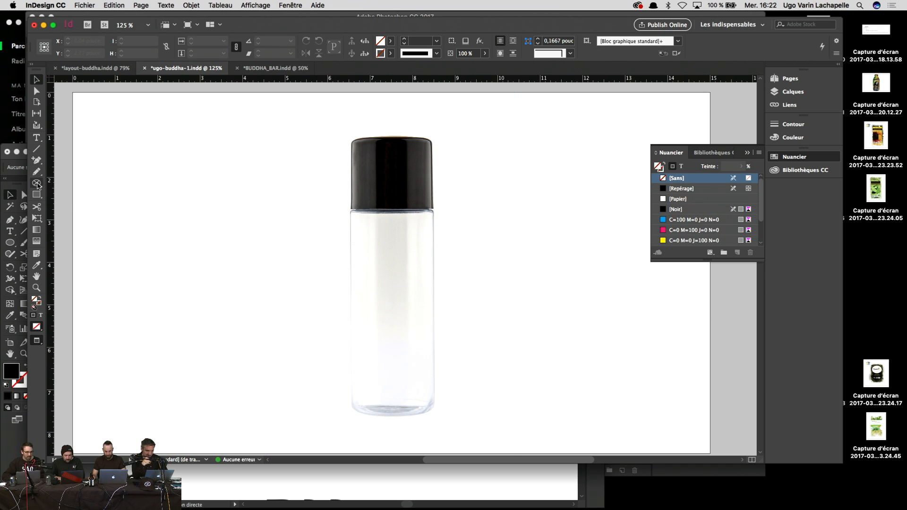
Step: Draw a rectangular frame over the bottle body and check its options
left_click(38, 184)
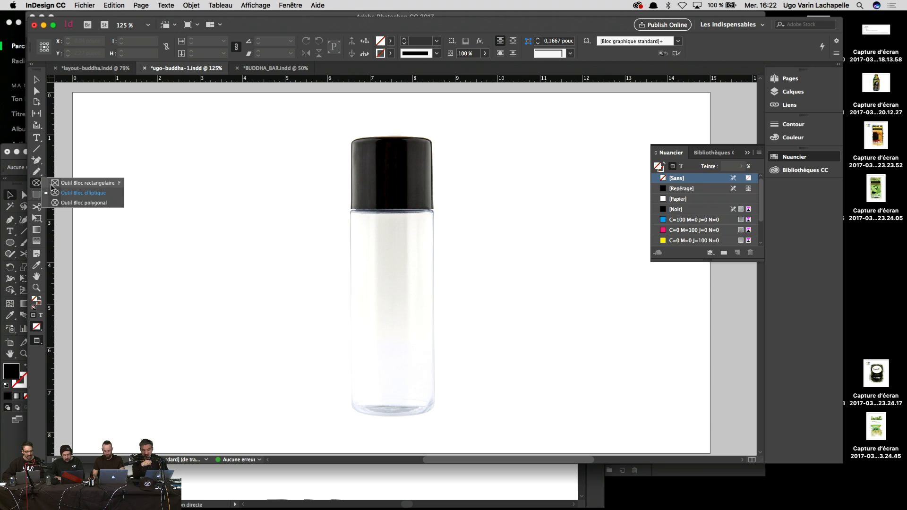
left_click(56, 183)
left_click_drag(350, 231, 432, 369)
right_click(415, 330)
mouse_move(517, 321)
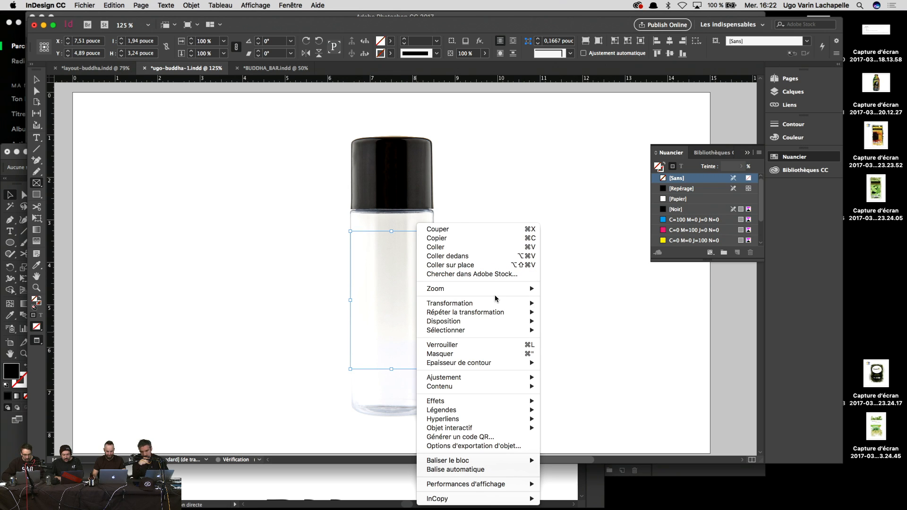
left_click(569, 331)
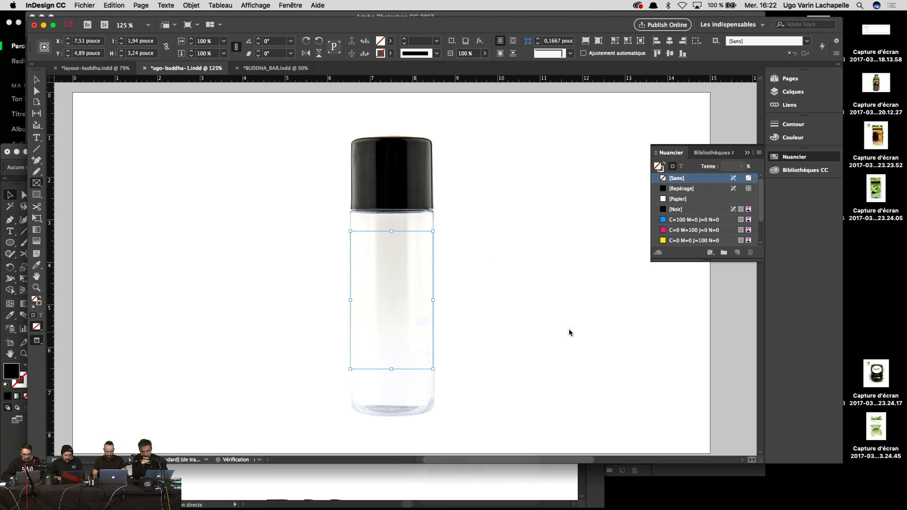
Step: Try pasting the circle into the frame, then redraw a frame across the bottle's middle
right_click(362, 278)
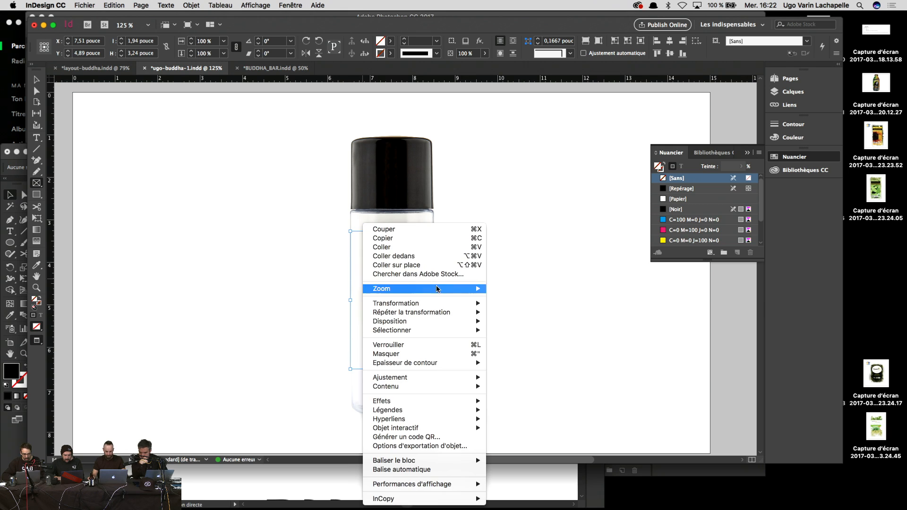
mouse_move(421, 321)
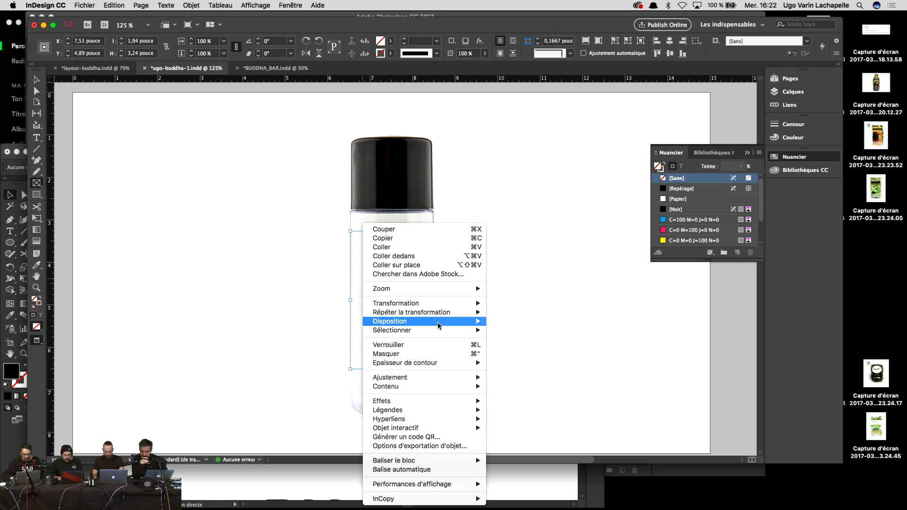
left_click(435, 260)
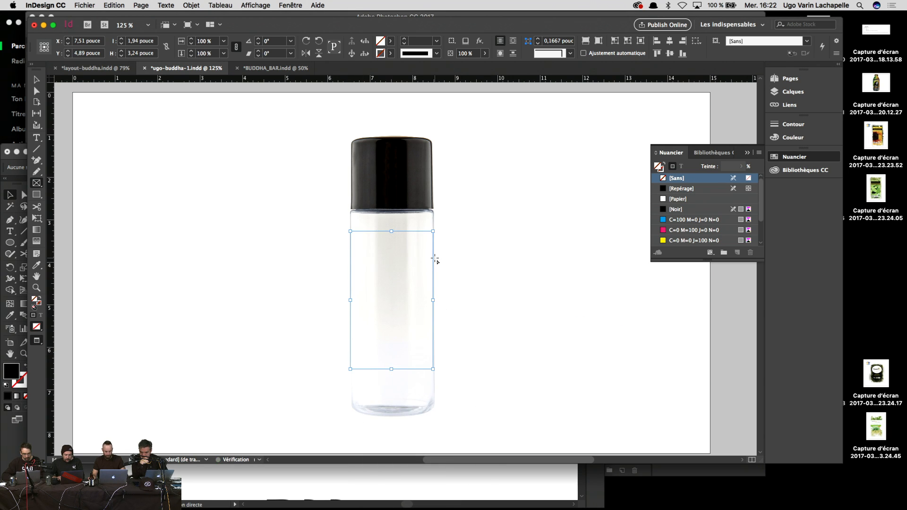
key("v")
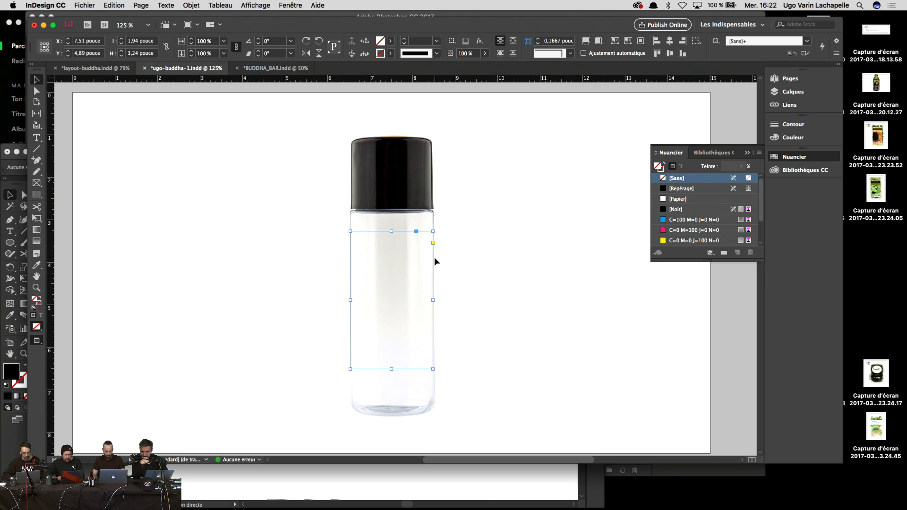
left_click(435, 261)
key("super+v")
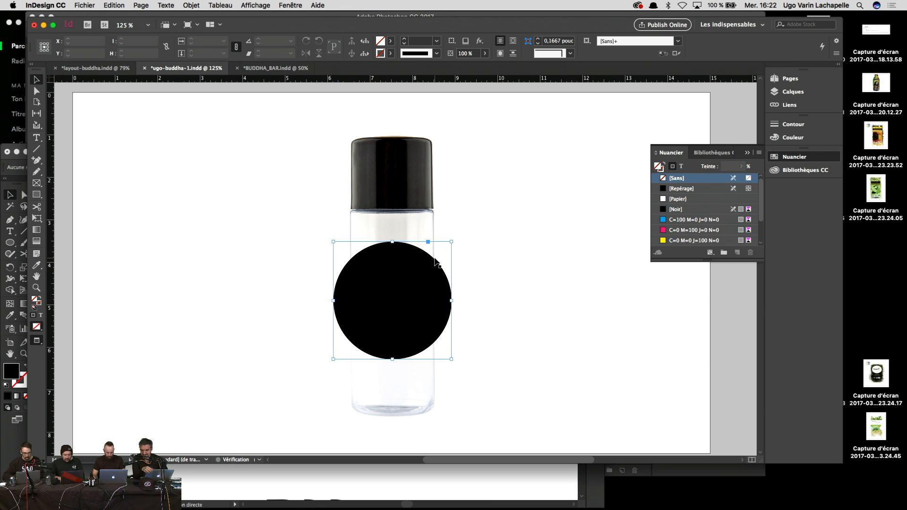
key("BackSpace")
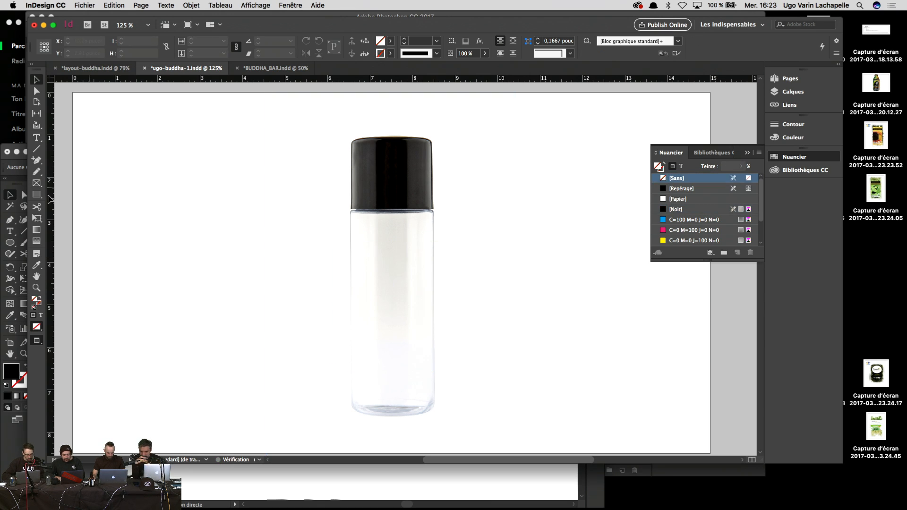
key("f")
left_click_drag(349, 254, 436, 362)
Step: Paste the black circle inside the frame, stretch the frame upward and shrink the oval
right_click(420, 342)
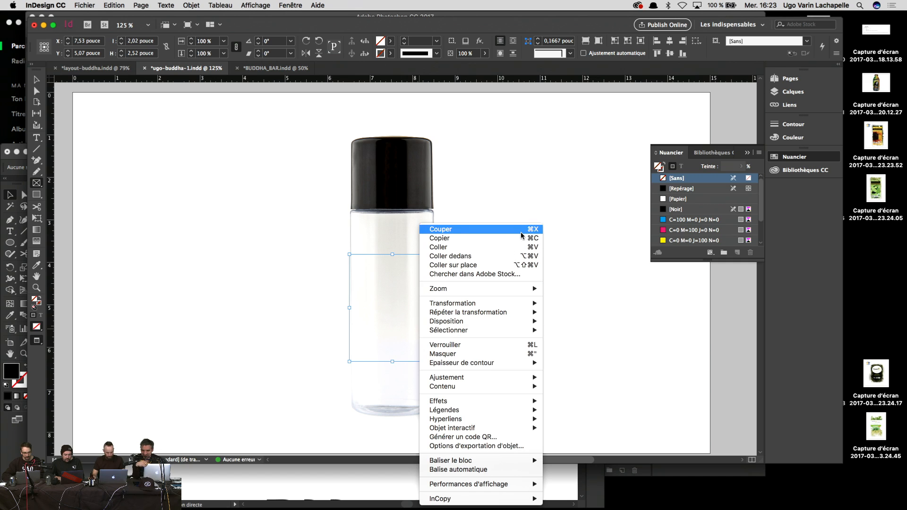
left_click(508, 261)
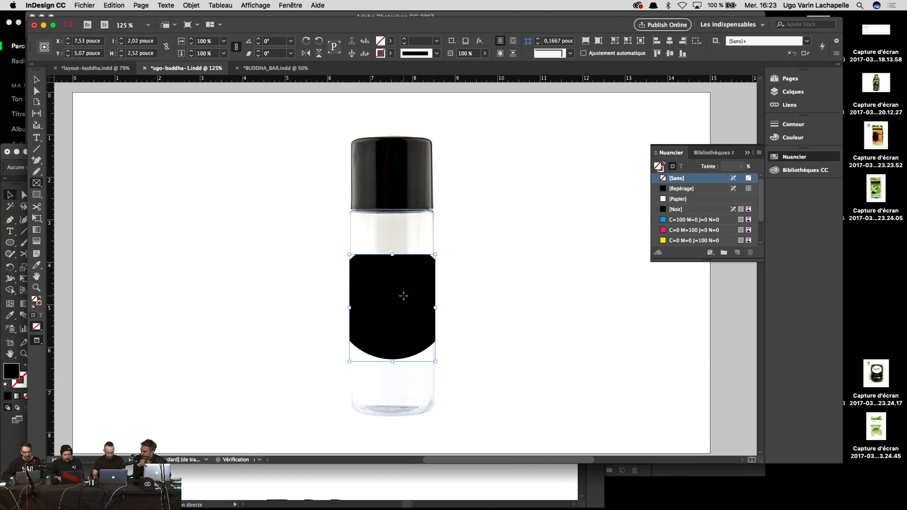
key("v")
mouse_move(392, 255)
left_mouse_down()
mouse_move(394, 242)
mouse_move(399, 264)
left_mouse_up()
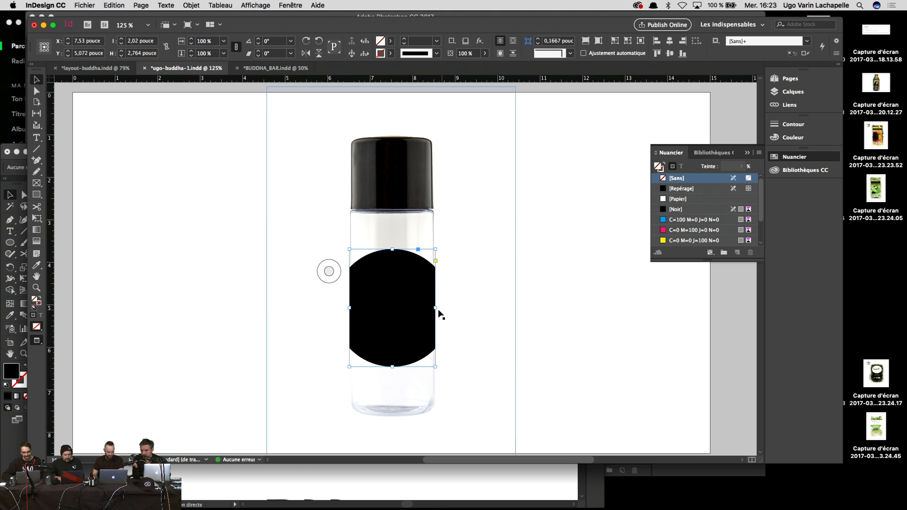
left_click_drag(451, 308, 445, 308)
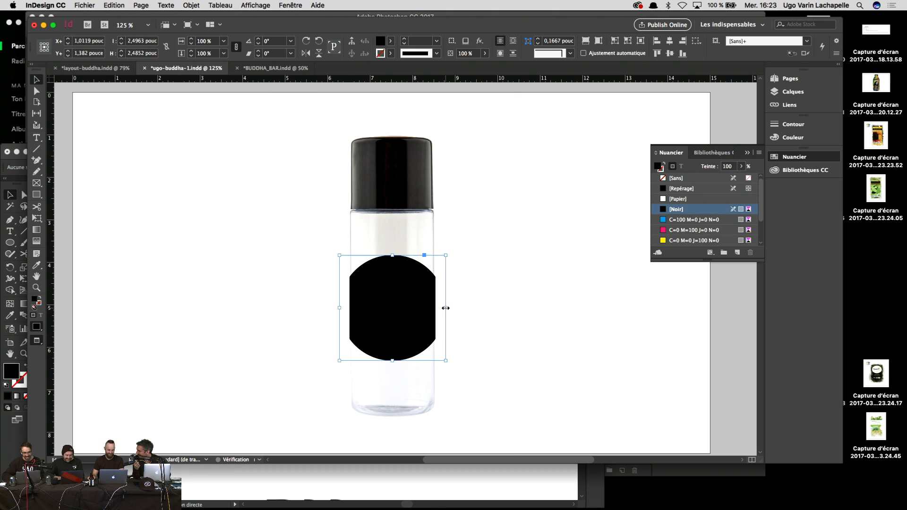
Step: Nudge the black oval label slightly upward on the bottle
left_click(570, 326)
key("super+minus")
key("super+minus")
key("super+minus")
key("super+minus")
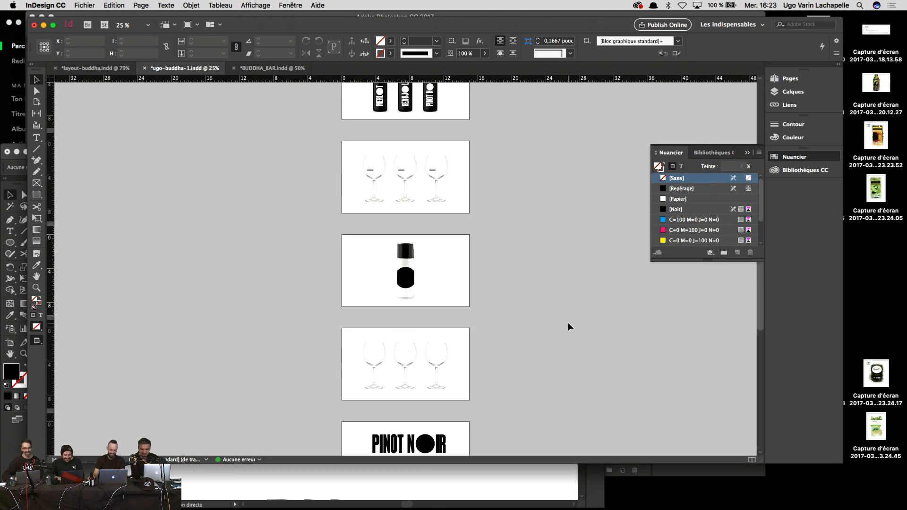
key("super+equal")
key("super+equal")
left_click(416, 302)
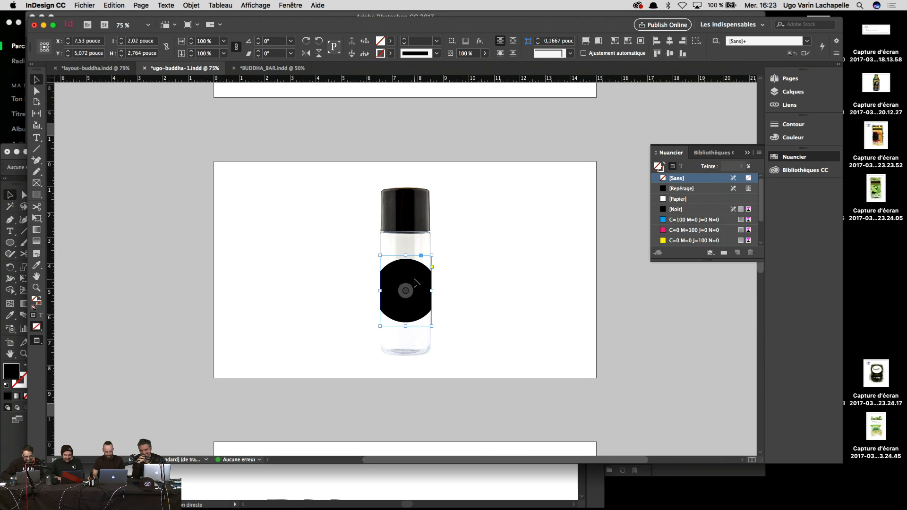
left_click_drag(415, 288, 416, 282)
left_click(642, 326)
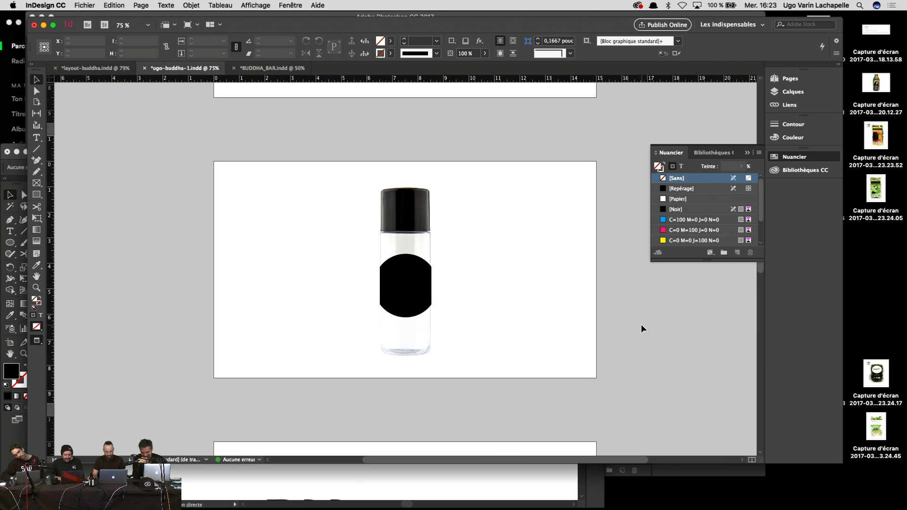
Step: Delete the black label from the bottle and scroll back up to page 1
scroll(642, 326, "up", 5)
scroll(642, 326, "down", 5)
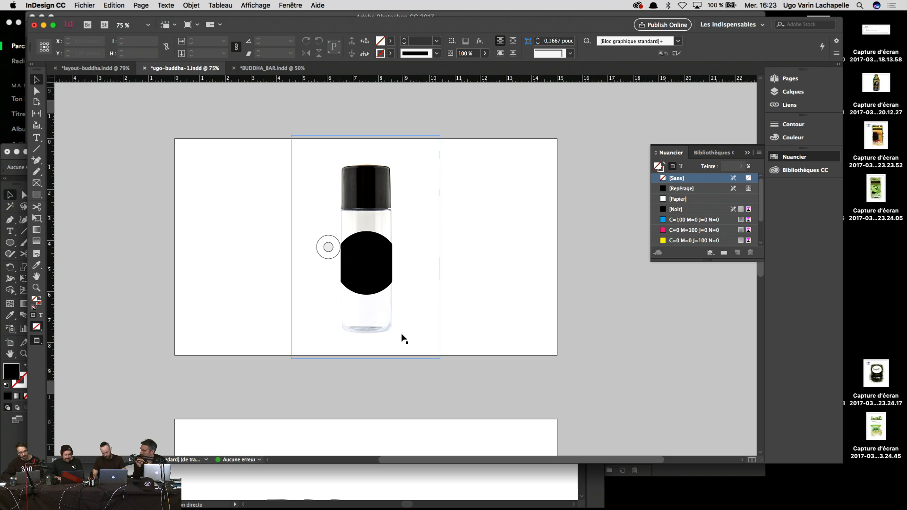
left_click(363, 284)
key("Delete")
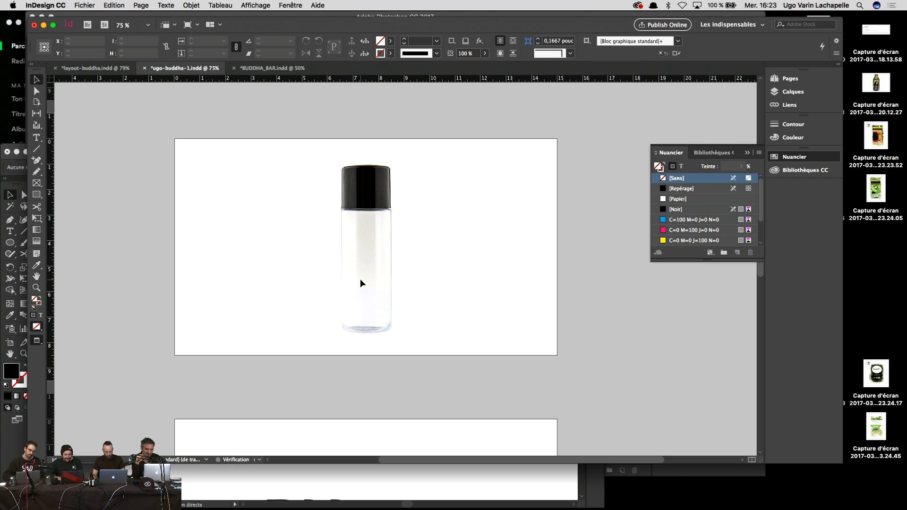
scroll(214, 141, "up", 15)
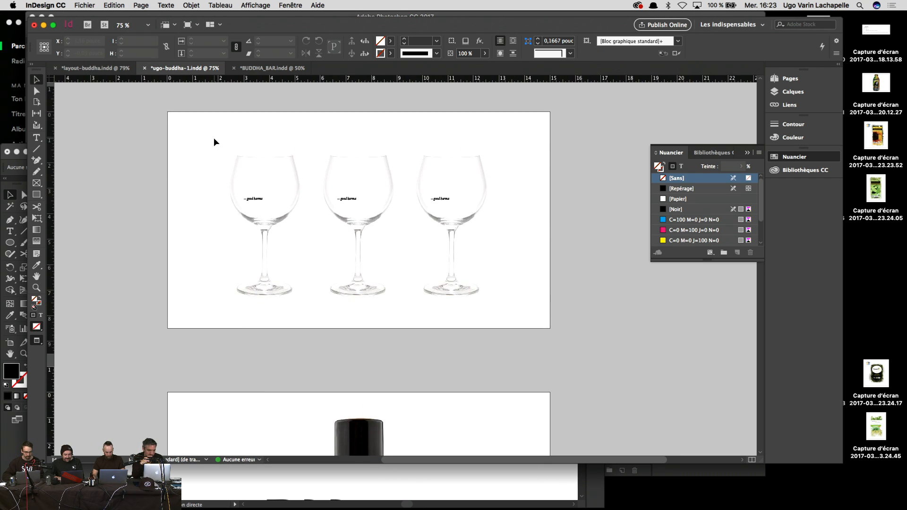
scroll(214, 142, "up", 3)
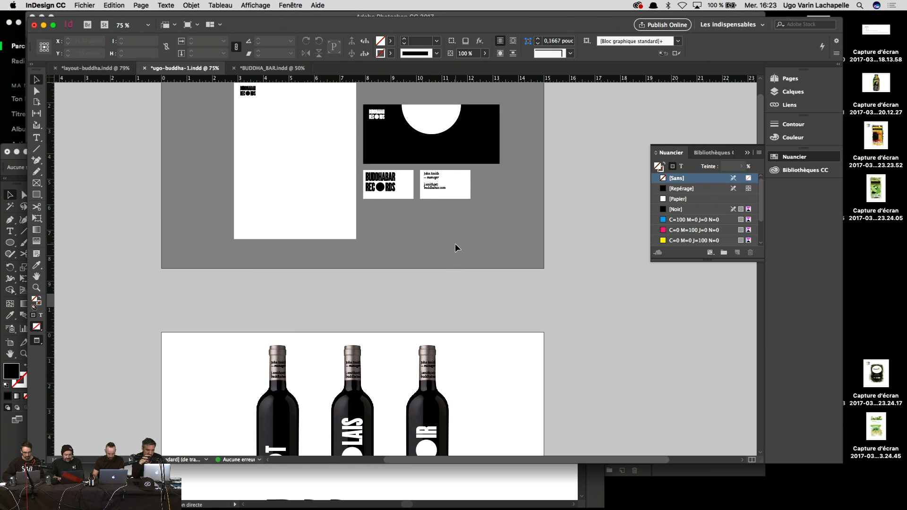
left_click(439, 197)
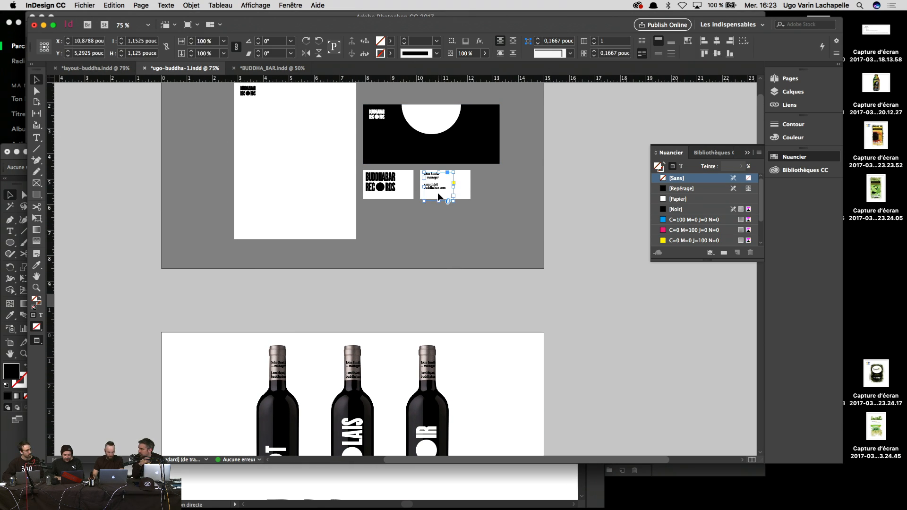
double_click(435, 181)
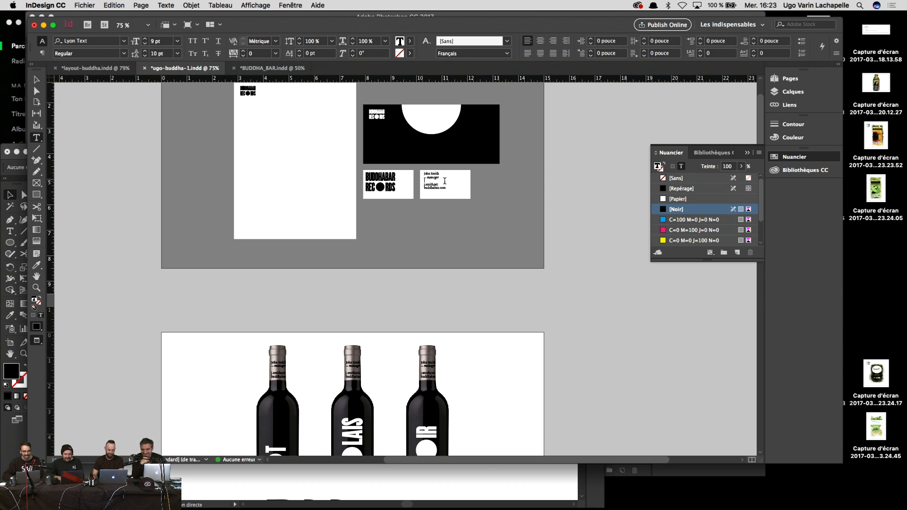
key("Escape")
scroll(445, 191, "down", 20)
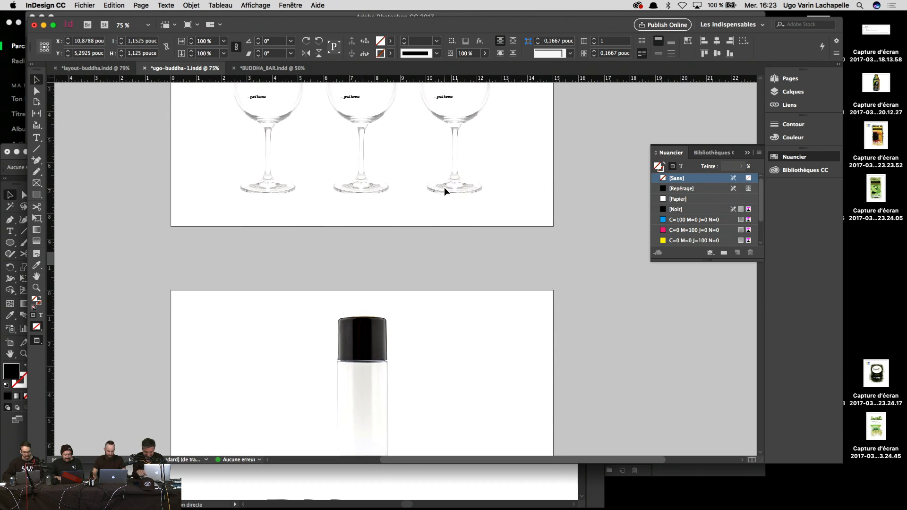
key("super+1")
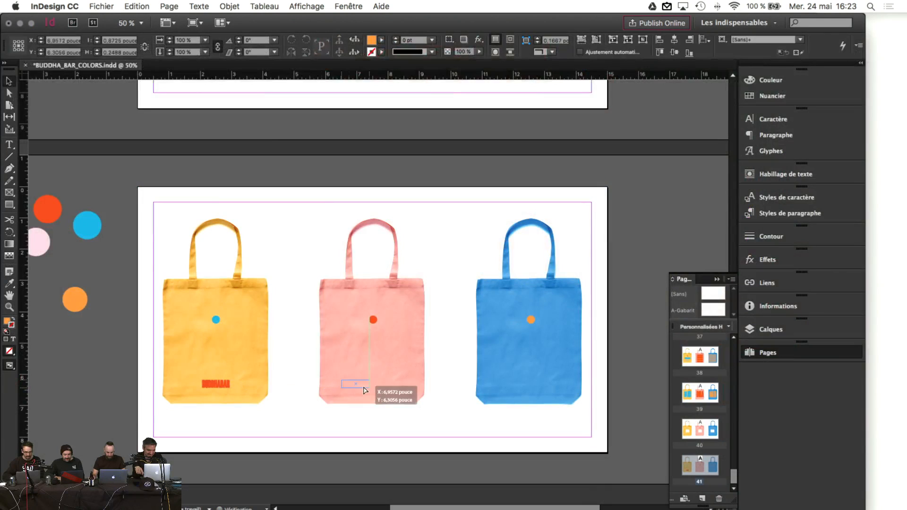
left_click_drag(355, 384, 523, 379)
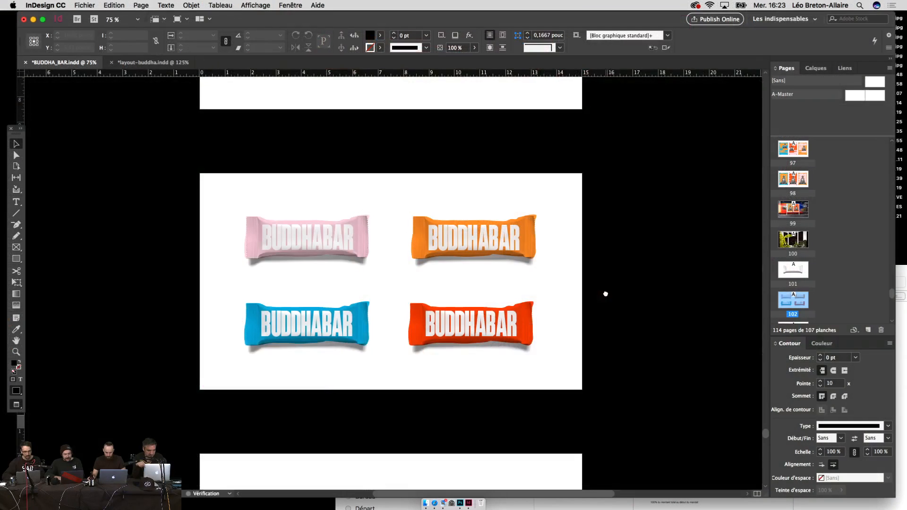
Step: Select the red wrapper's BUDDHABAR text and set it to 130 pt
scroll(628, 322, "up", 2)
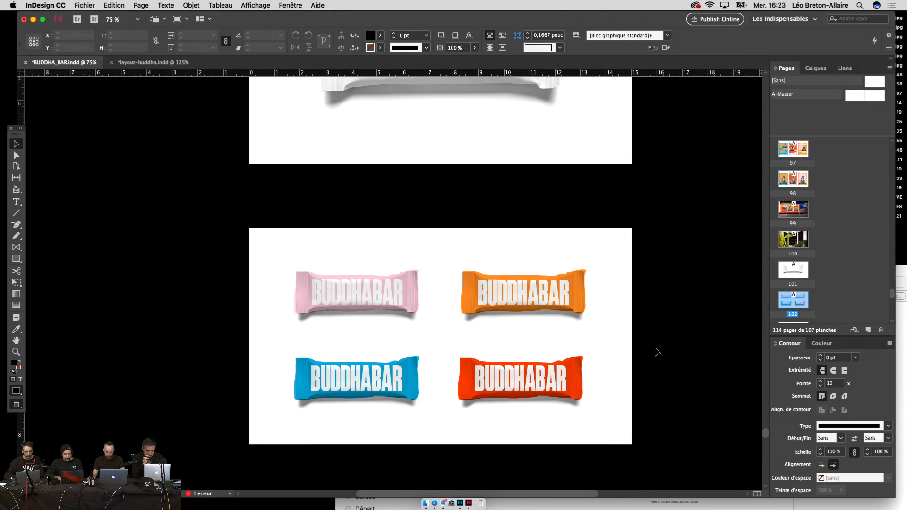
double_click(519, 378)
double_click(520, 378)
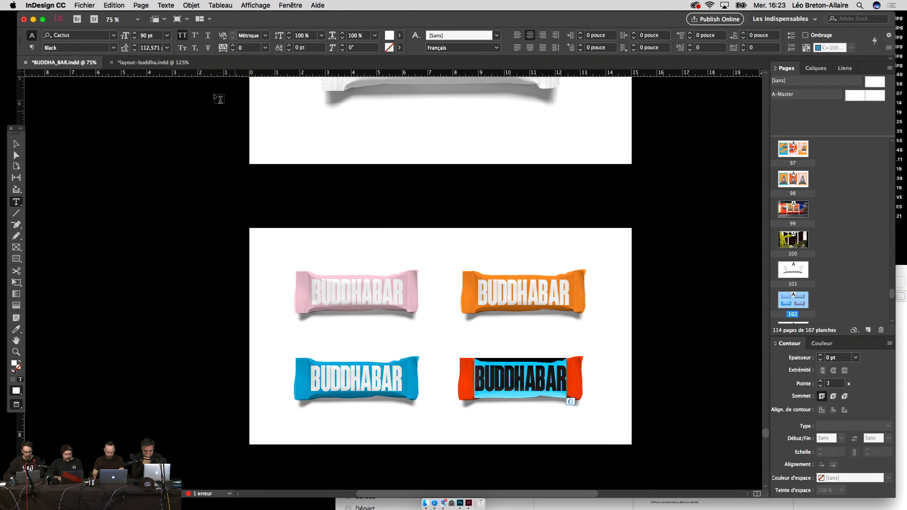
double_click(154, 36)
type("130")
key("Return")
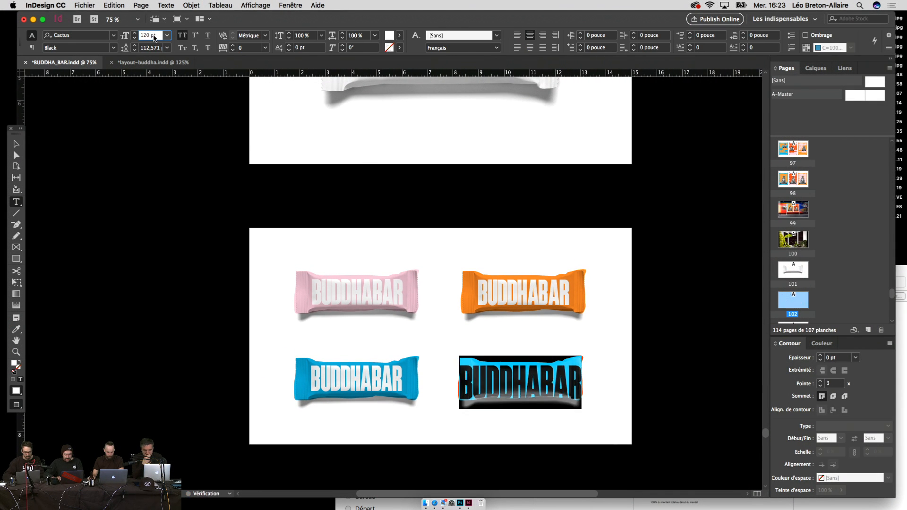
left_click(14, 146)
left_click(162, 235)
Step: Zoom to the four wrappers and step the red wrapper's text from 60 pt up toward 125 pt
scroll(162, 235, "down", 2)
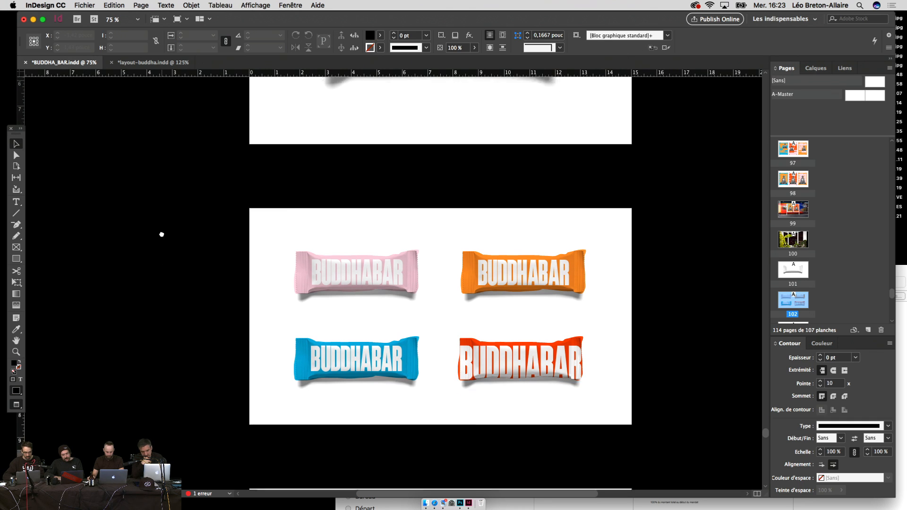
key("super+equal")
left_click_drag(367, 312, 307, 298)
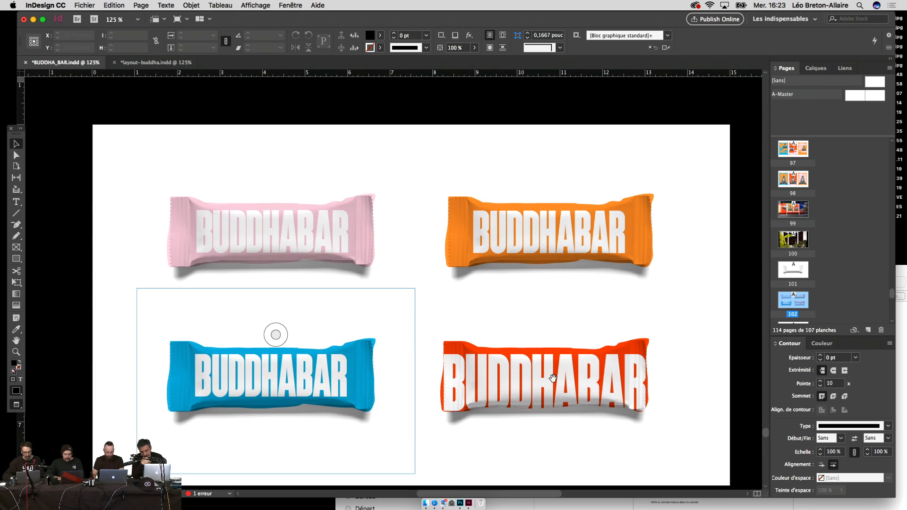
double_click(553, 377)
key("super+a")
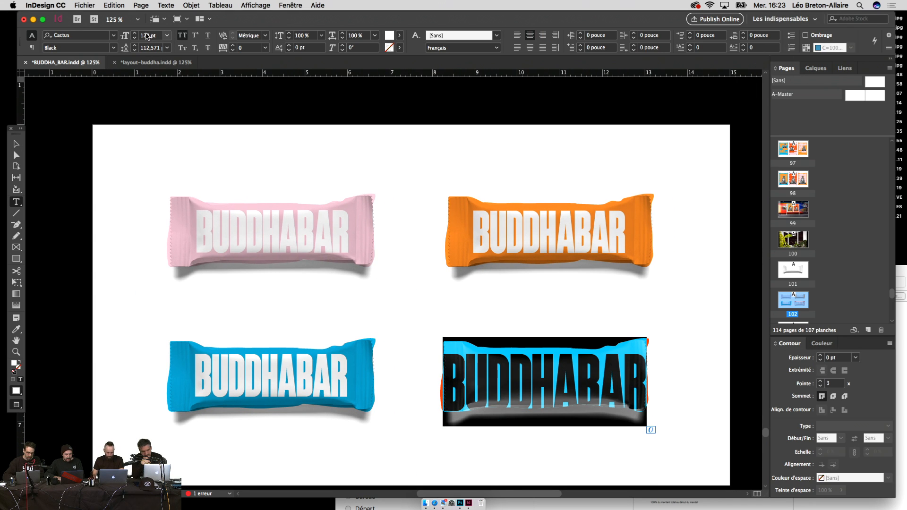
left_click(147, 36)
type("60")
key("Return")
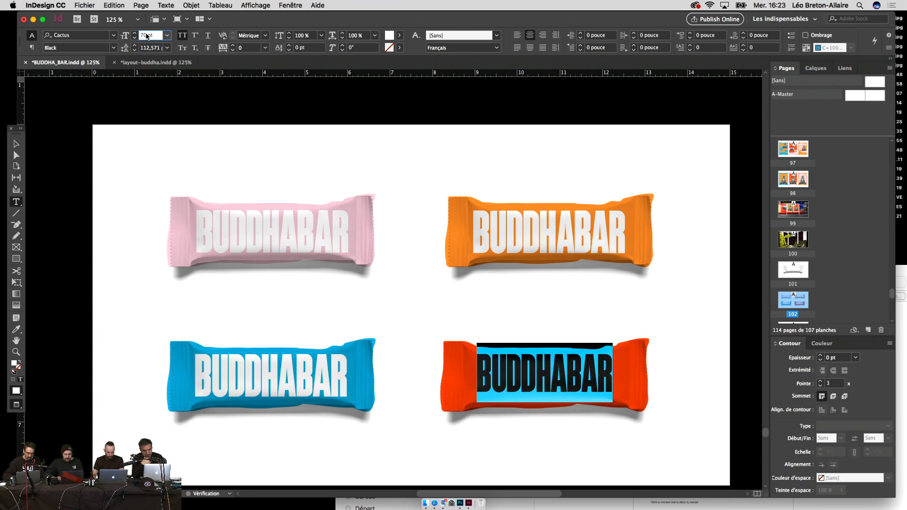
key("shift+Up")
key("shift+Up")
key("shift+Up")
key("shift+Up")
key("shift+Up")
key("shift+Up")
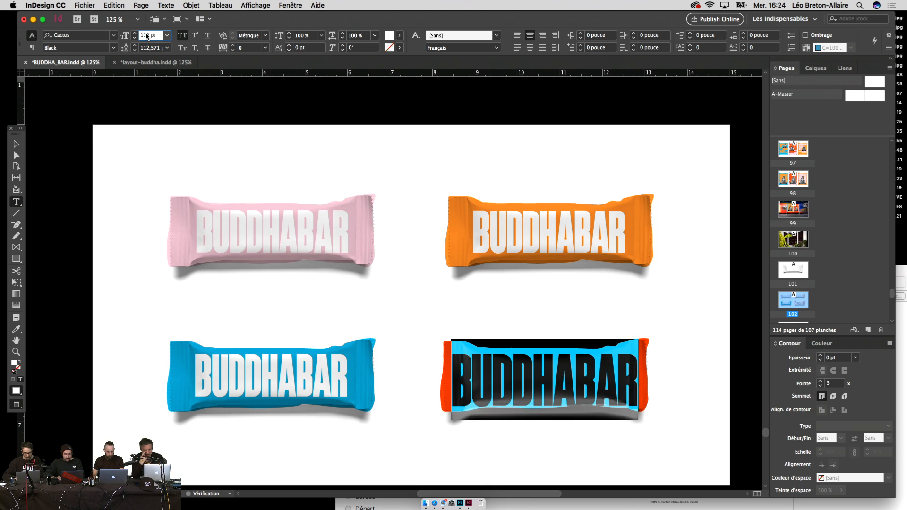
key("Up")
key("Up")
key("Up")
key("Up")
key("Up")
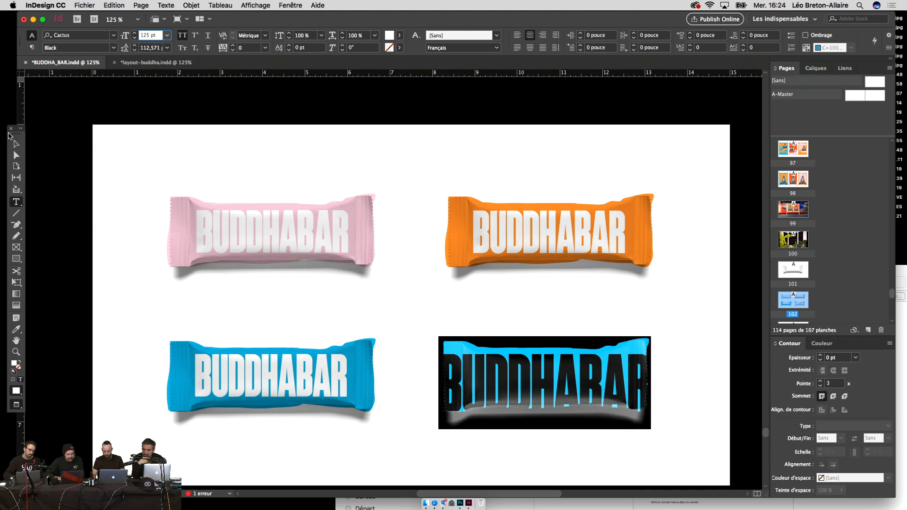
Step: Nudge the red wrapper's text frame down to Y 1,3955 in so the letters crop at the bottom
left_click(15, 143)
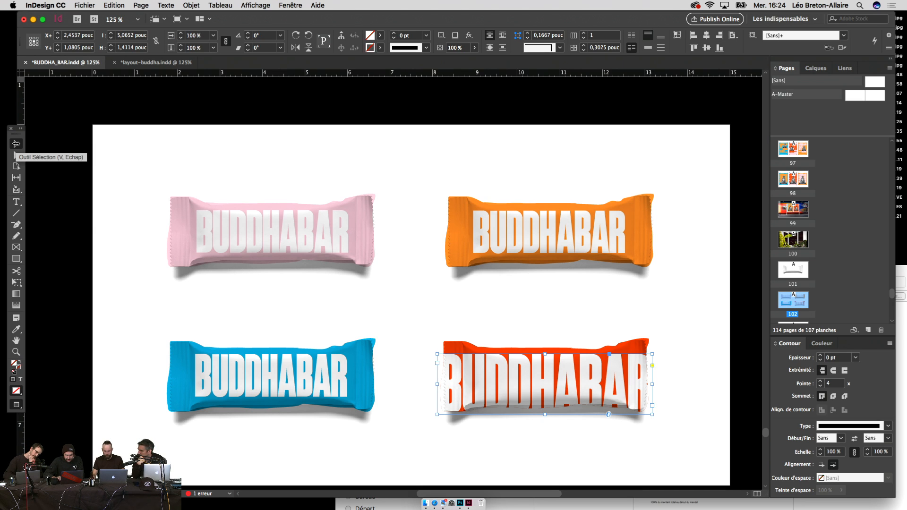
key("shift+Down")
key("shift+Down")
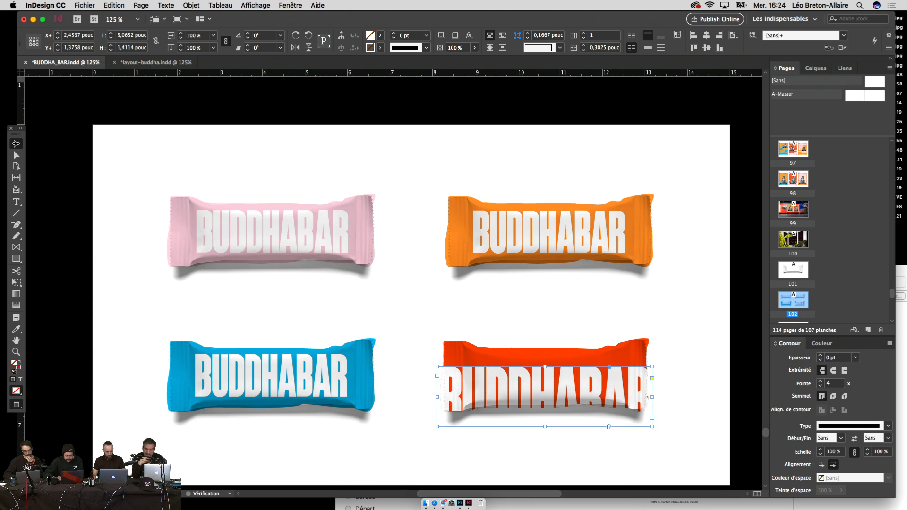
key("shift+Down")
key("shift+Down")
key("shift+Down")
key("shift+Down")
key("shift+Down")
key("shift+Down")
key("shift+Down")
key("shift+Down")
key("shift+Down")
key("shift+Down")
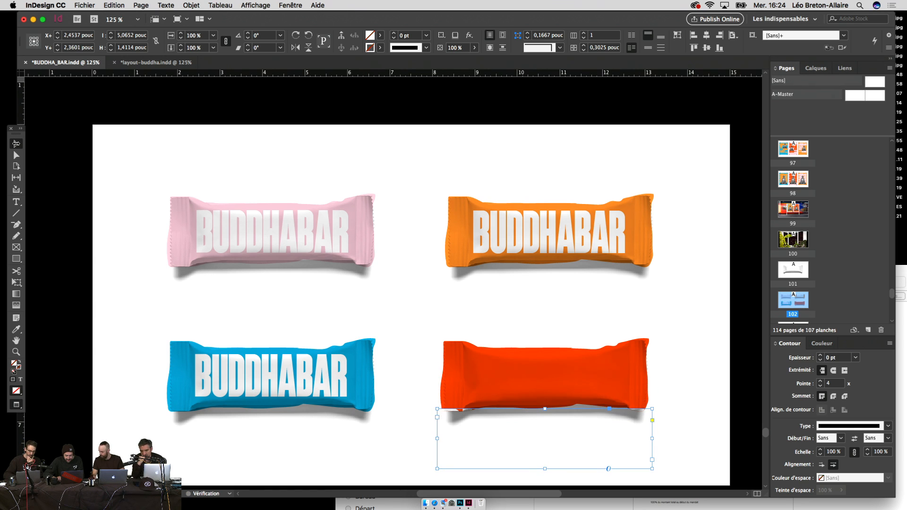
key("shift+Up")
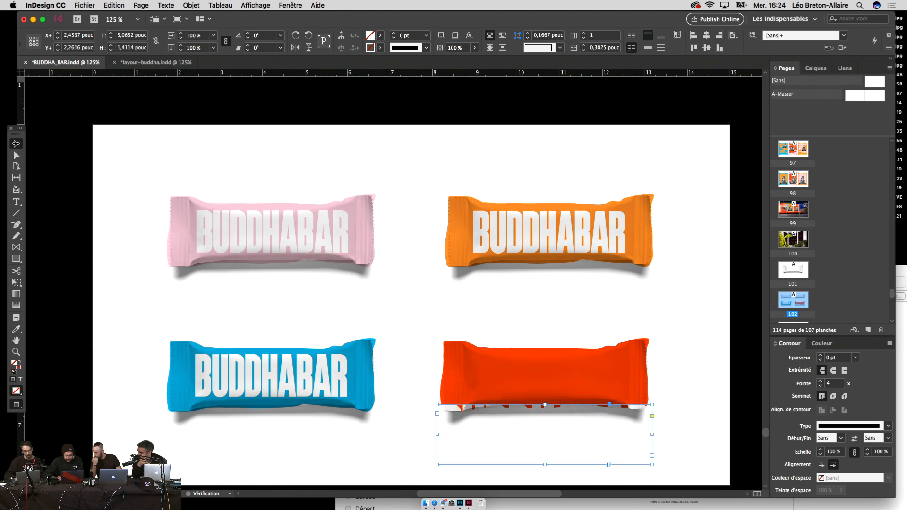
key("shift+Up")
key("shift+Up")
key("shift+Up")
key("shift+Up")
key("shift+Up")
key("shift+Up")
key("shift+Up")
key("shift+Up")
key("shift+Up")
key("shift+Up")
key("shift+Up")
key("shift+Up")
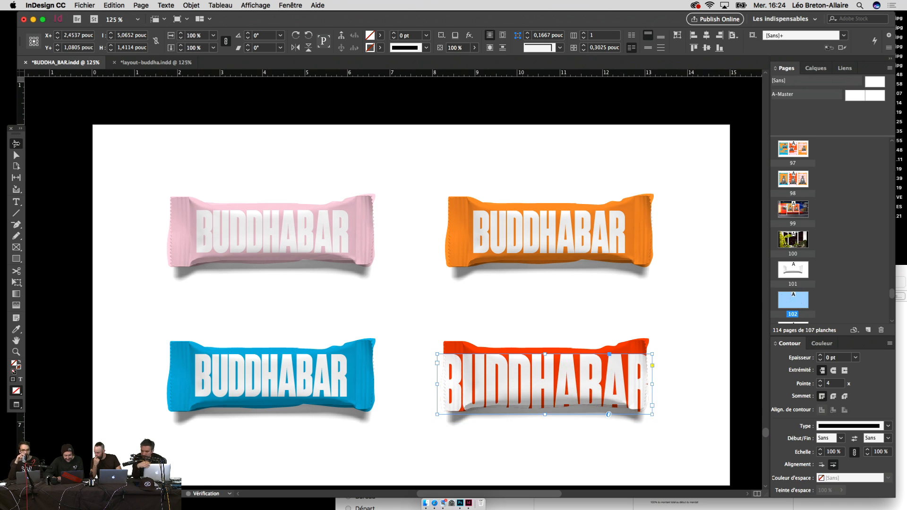
key("shift+Down")
key("shift+Down")
key("shift+Down")
key("Down")
key("Down")
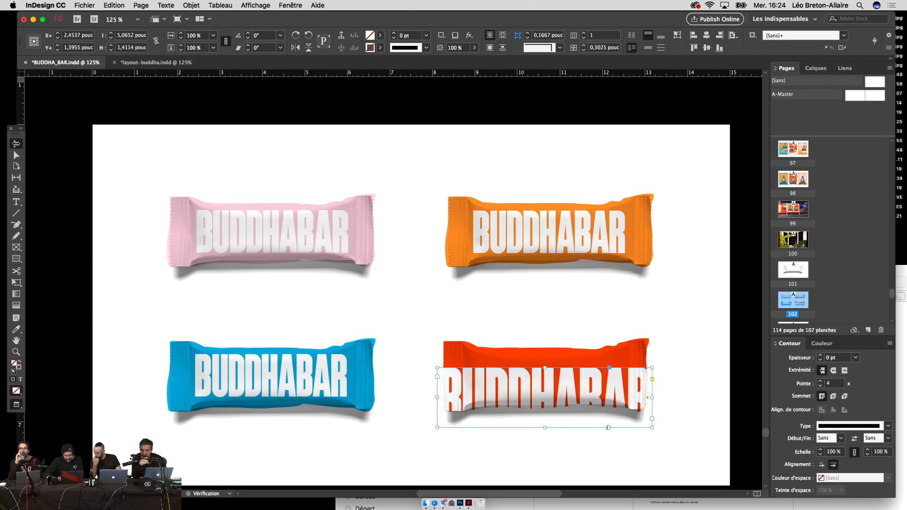
key("super+minus")
key("super+minus")
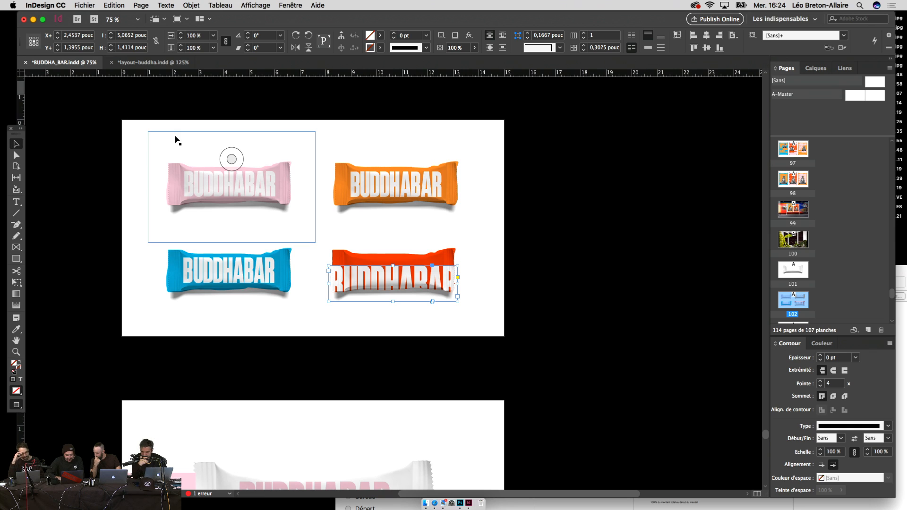
left_click(615, 263)
scroll(675, 278, "left", 4)
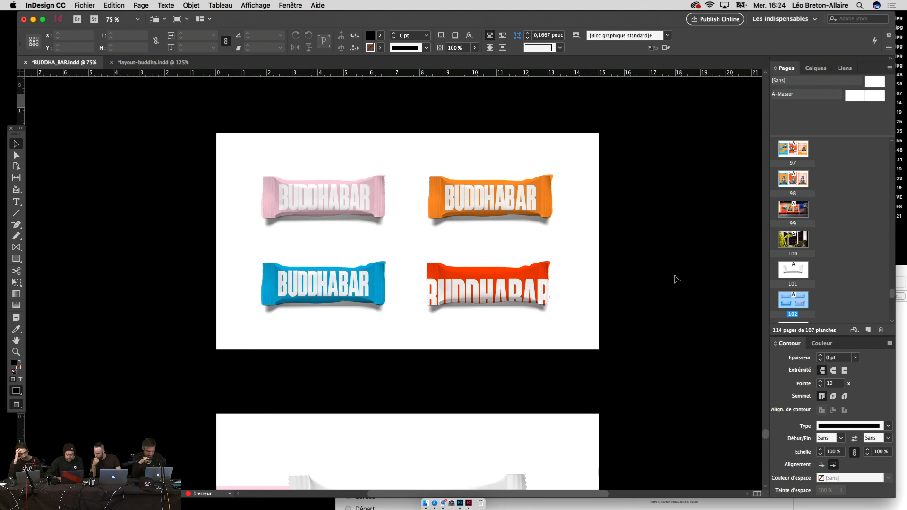
key("super+equal")
key("super+equal")
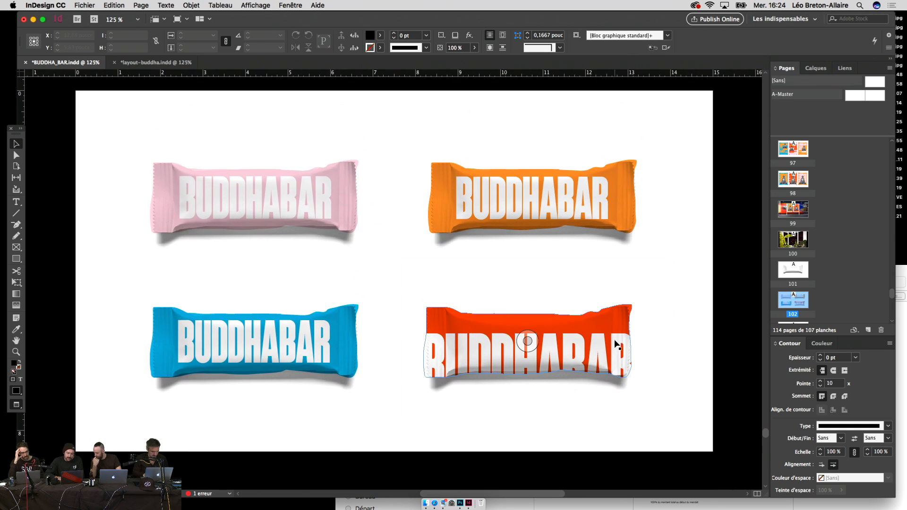
Step: Paste the oversized BUDDHABAR text into the orange, blue and pink wrappers
double_click(611, 346)
key("super+a")
key("super+c")
left_click(595, 209)
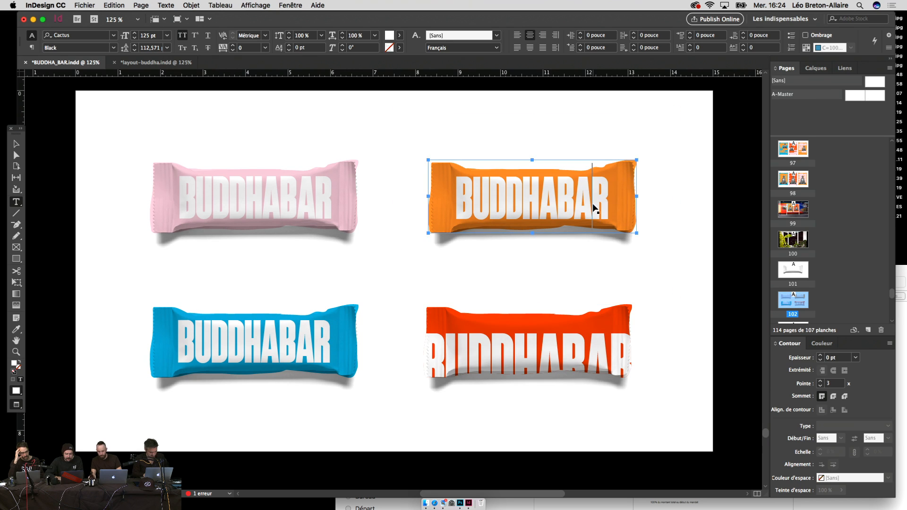
key("super+a")
key("super+v")
left_click(293, 345)
key("super+a")
key("super+v")
left_click(300, 193)
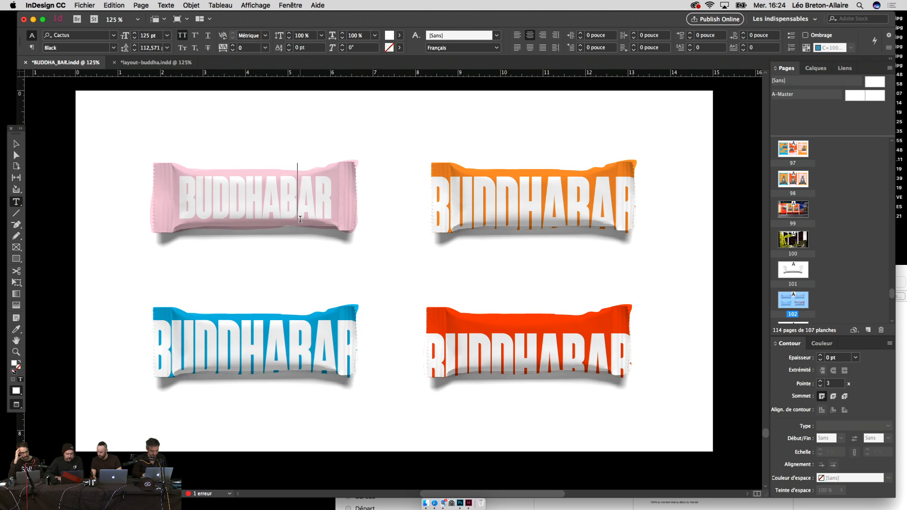
key("super+a")
key("super+v")
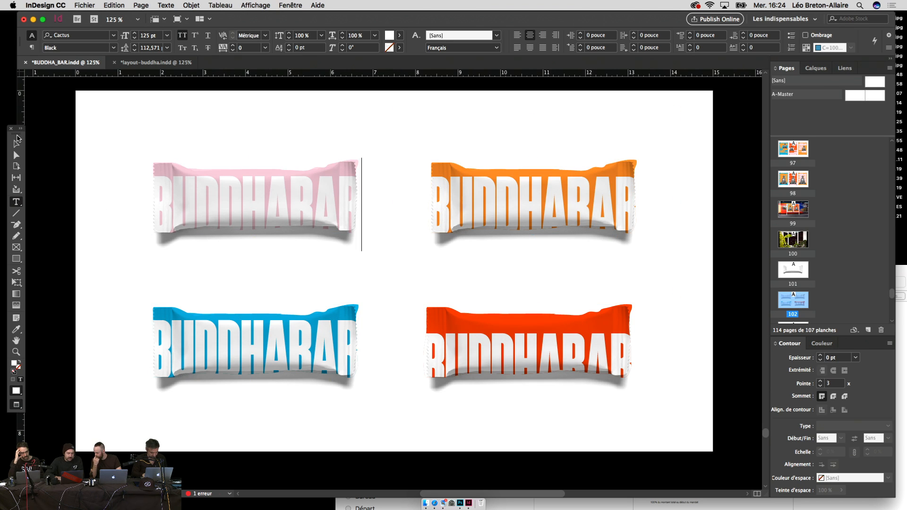
key("Escape")
left_click(81, 176)
scroll(215, 262, "left", 1)
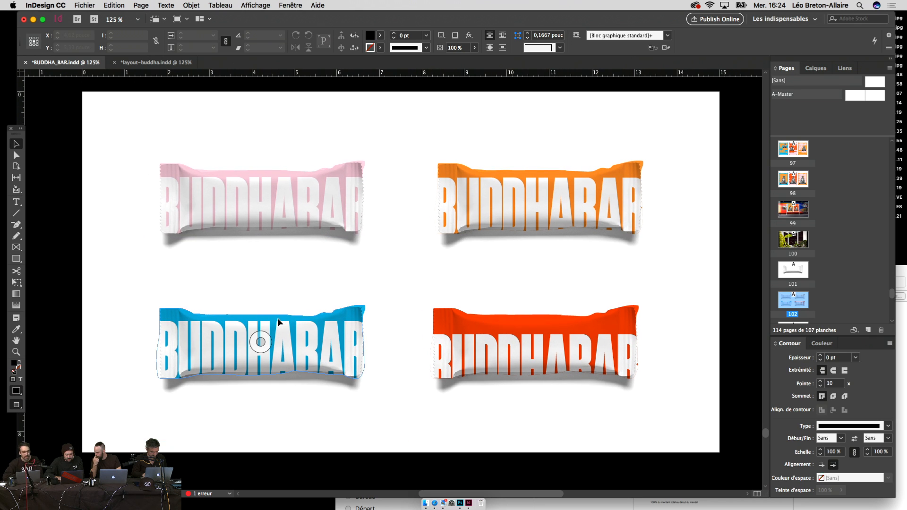
Step: Nudge the blue bar's text frame slightly lower, undoing a trial move onto the red bar
double_click(296, 345)
left_click(17, 144)
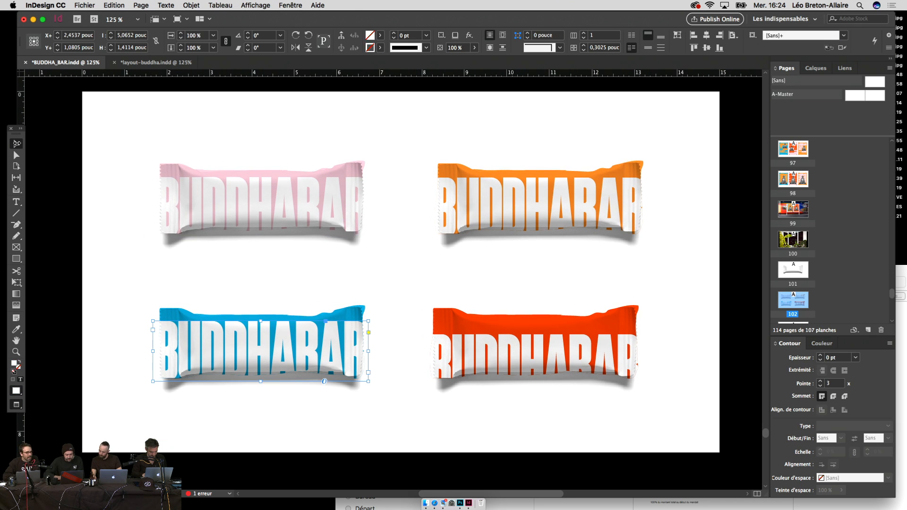
key("Down")
key("Down")
key("Down")
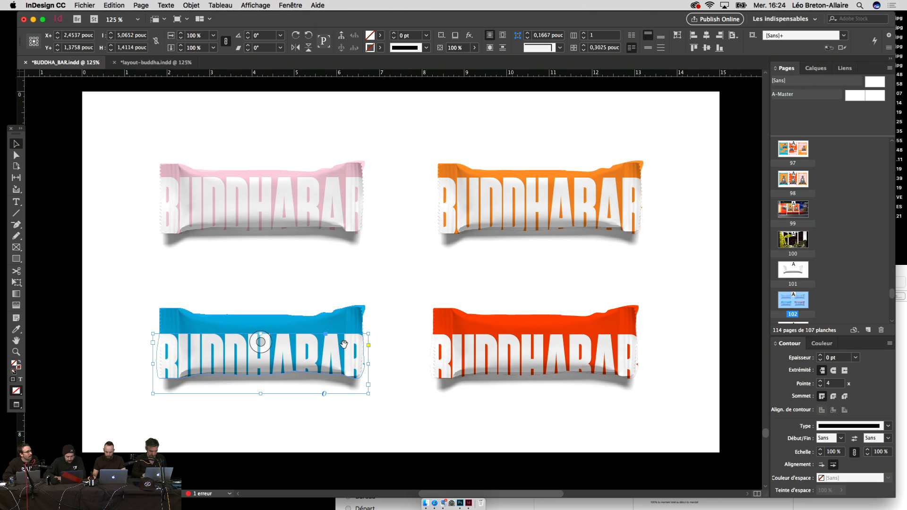
left_click_drag(334, 341, 480, 349)
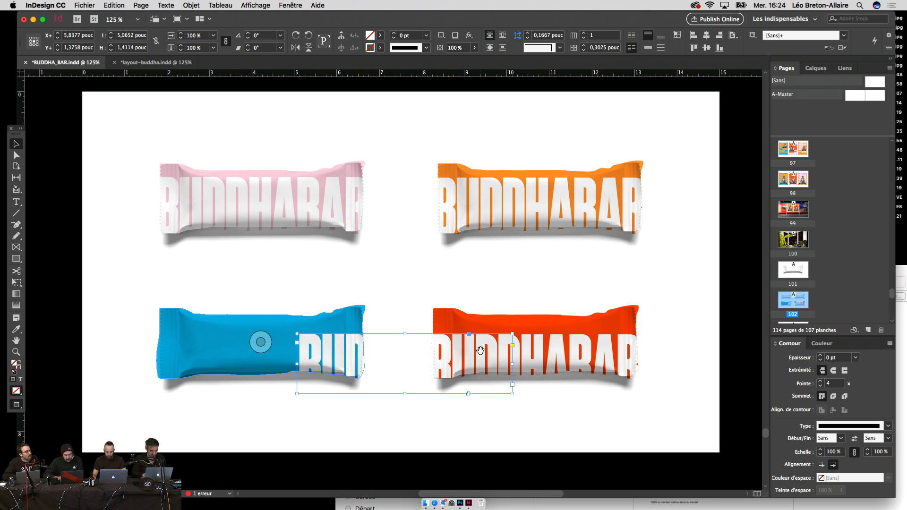
key("super+z")
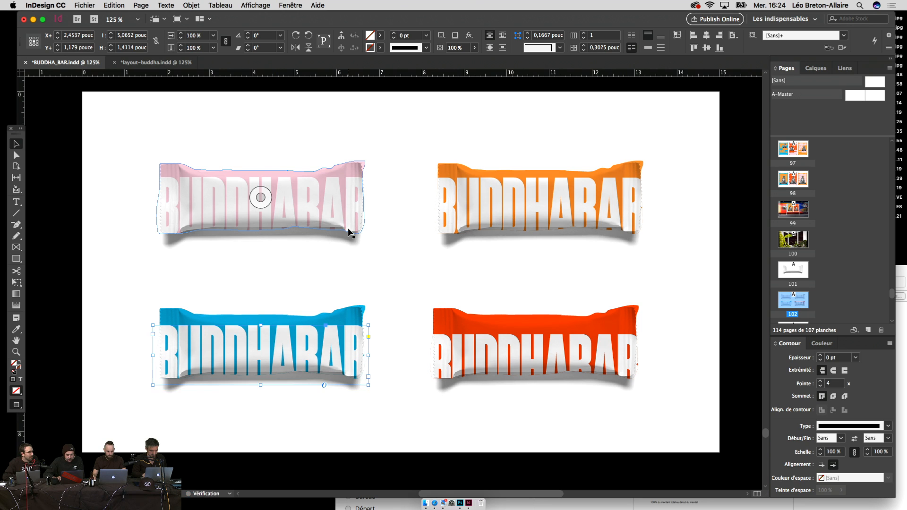
Step: Check the pink and orange bars' text frames, then zoom the view out to 100%
left_click(14, 144)
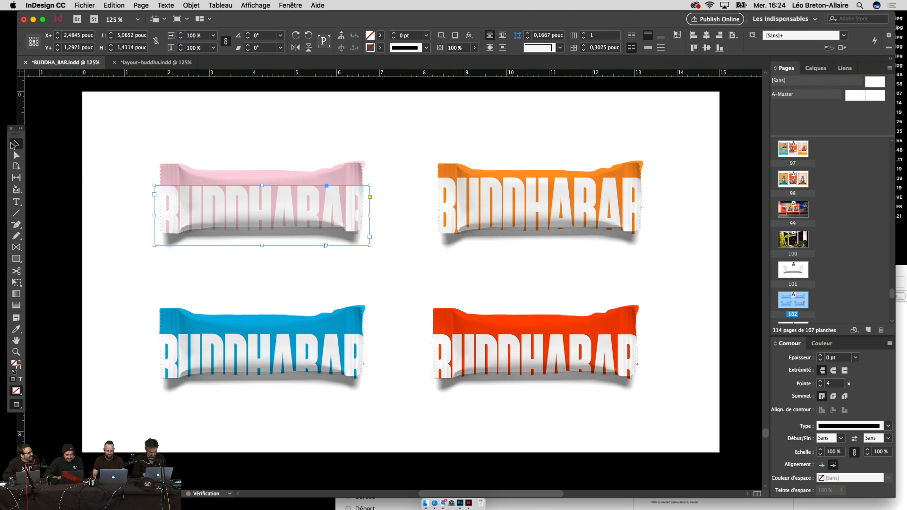
double_click(486, 205)
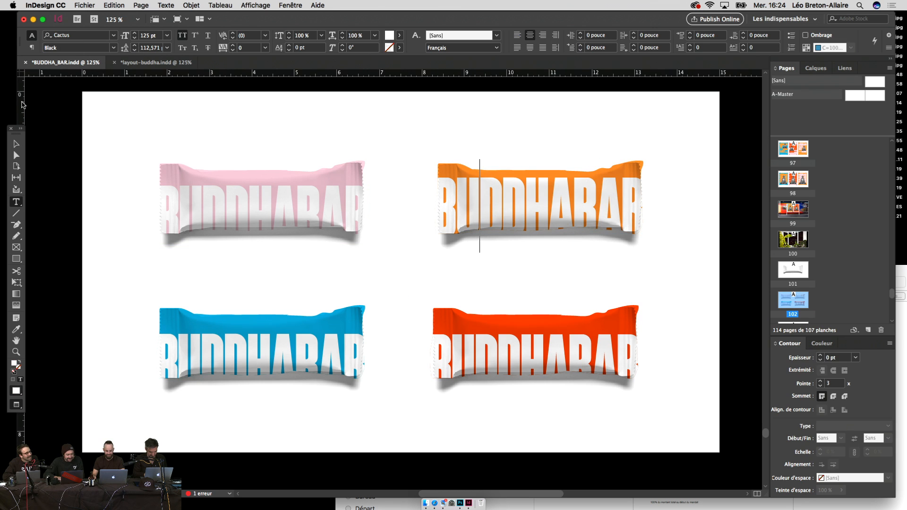
left_click(15, 145)
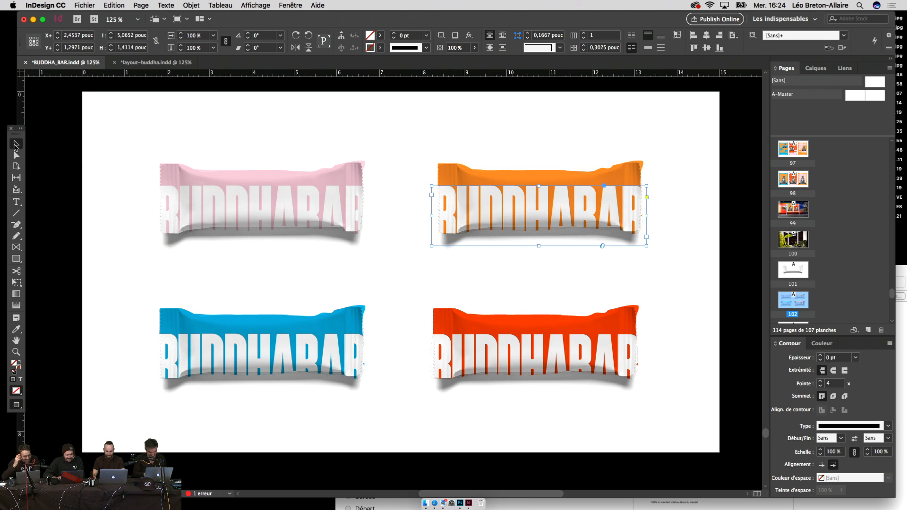
left_click(62, 251)
key("ctrl+minus")
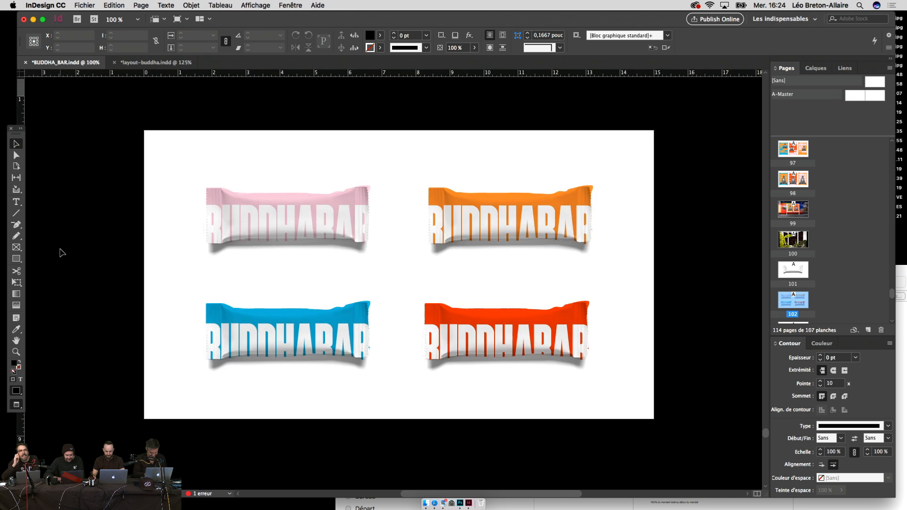
Step: Adjust the view and Pages panel so the four-bar wrapper page sits higher on screen
left_click_drag(384, 318, 358, 322)
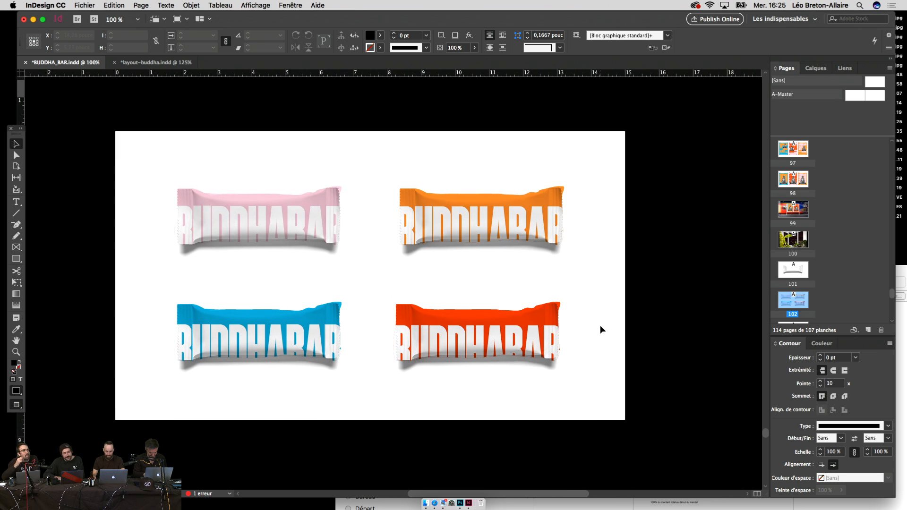
left_click_drag(584, 311, 587, 330)
scroll(650, 329, "up", 5)
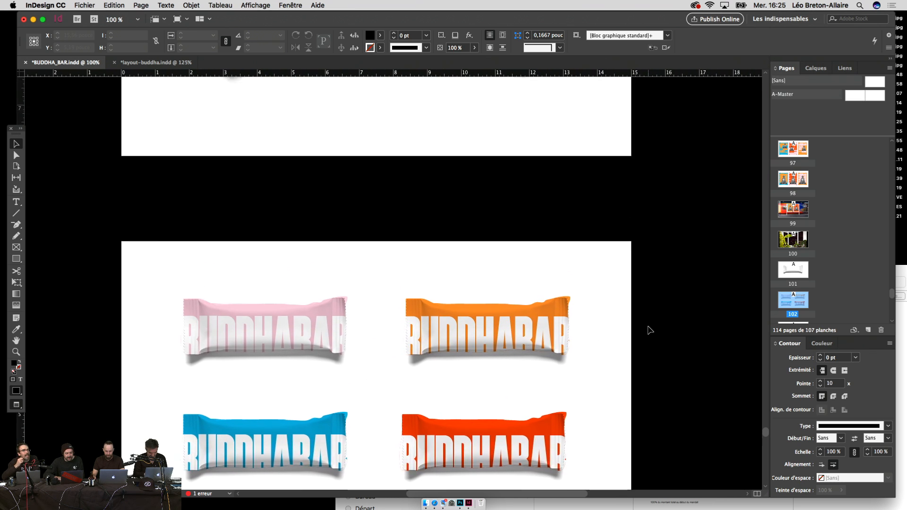
scroll(650, 330, "down", 5)
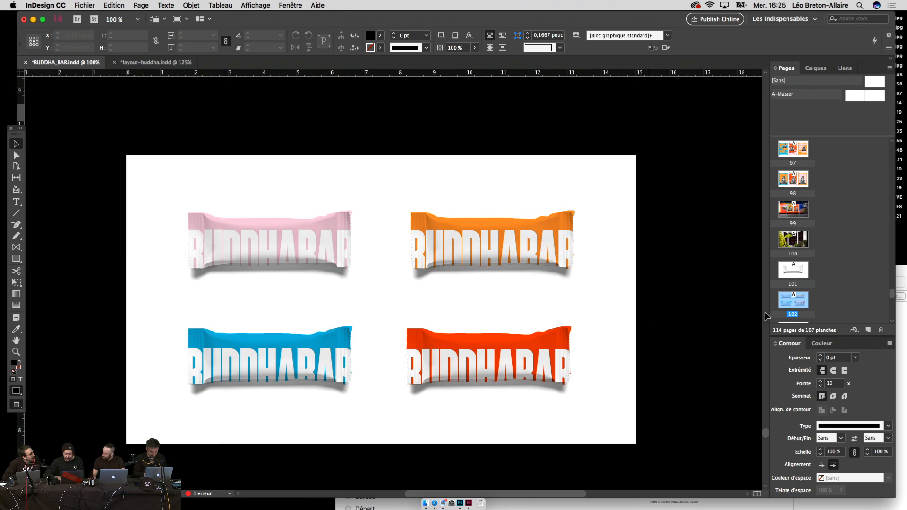
left_click_drag(816, 268, 815, 267)
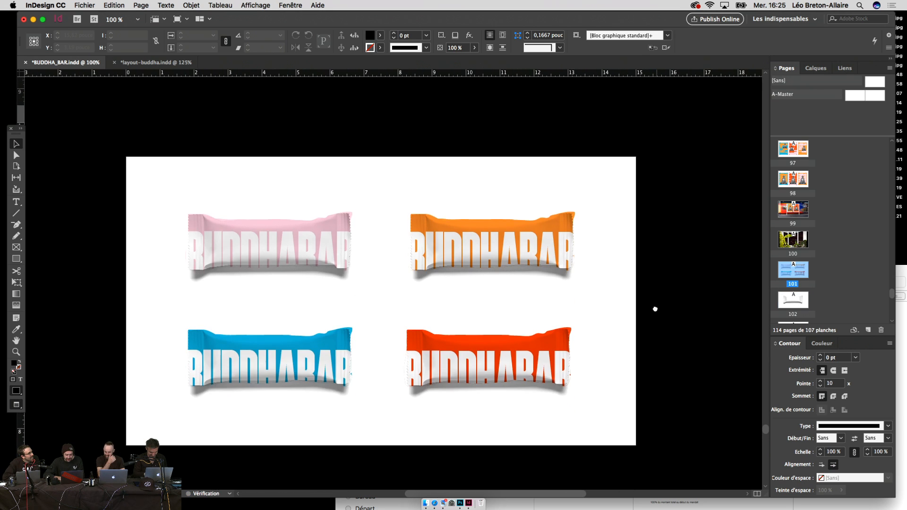
scroll(660, 372, "up", 4)
scroll(659, 373, "down", 4)
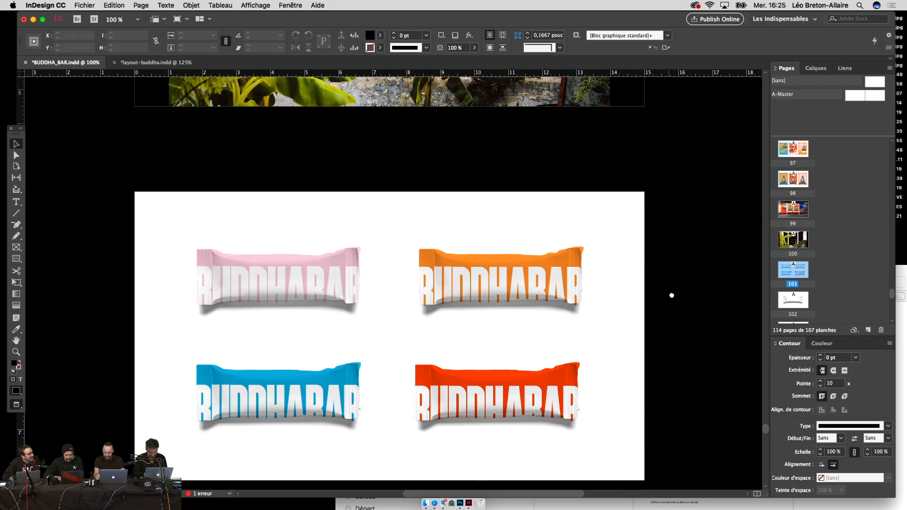
left_click_drag(649, 340, 668, 290)
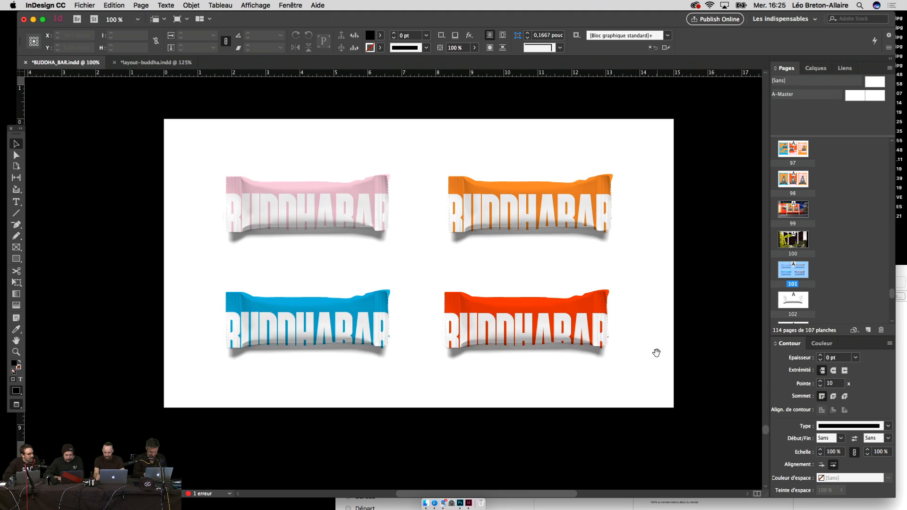
scroll(653, 350, "up", 1)
Step: Select the orange and red candy bars with the Selection tool
key("t")
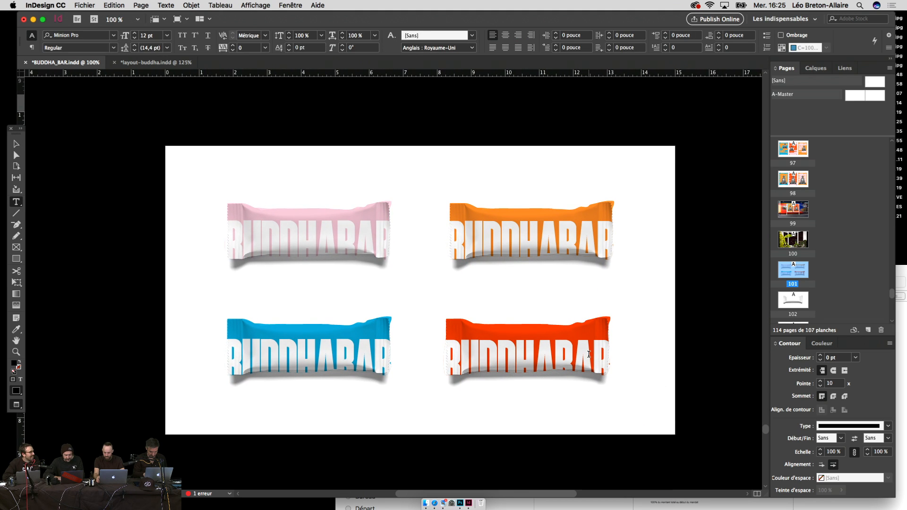
key("v")
left_click(590, 208)
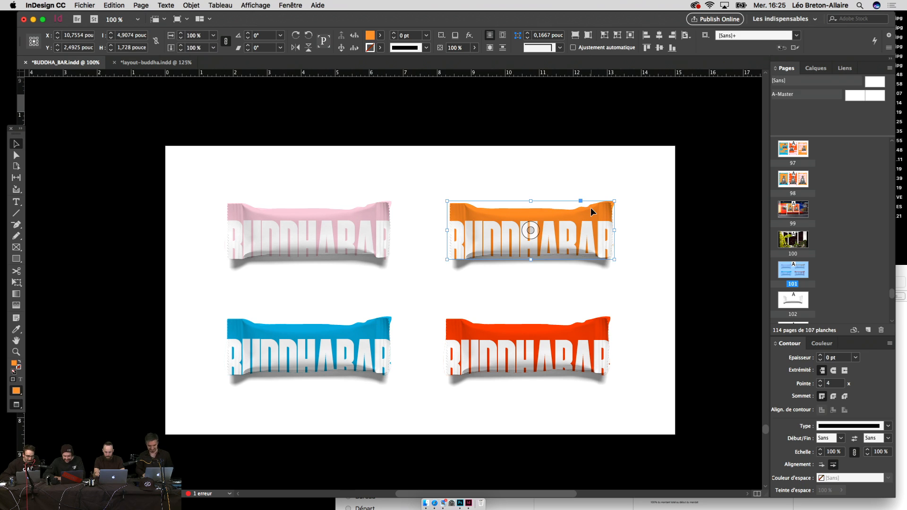
left_click(540, 321, "shift")
Step: Select all four bars, duplicate page 101, and paste the wrappers lower on the new page
left_click(388, 330, "shift")
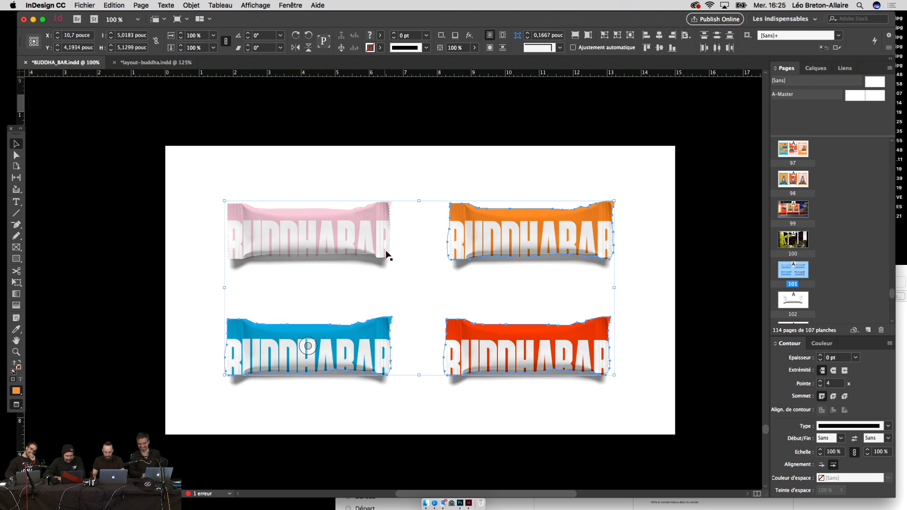
left_click(383, 221, "shift")
key("super+minus")
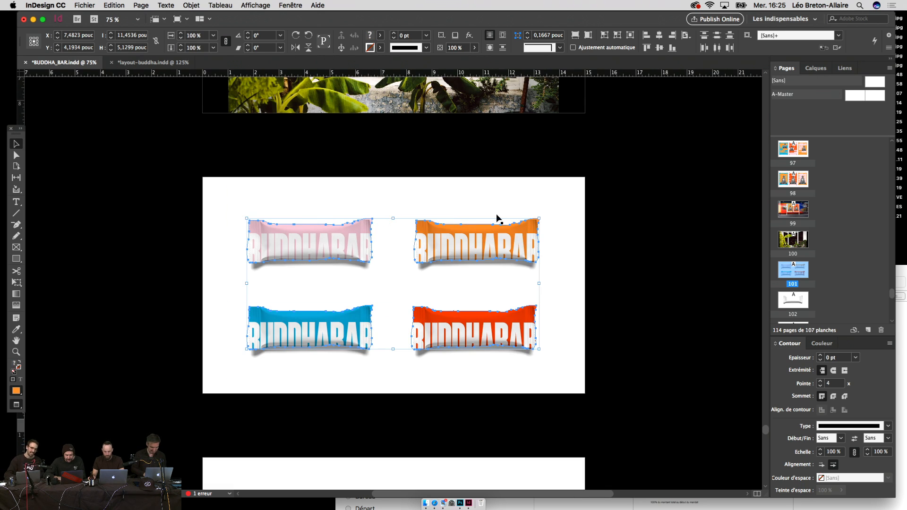
left_click_drag(795, 270, 795, 275)
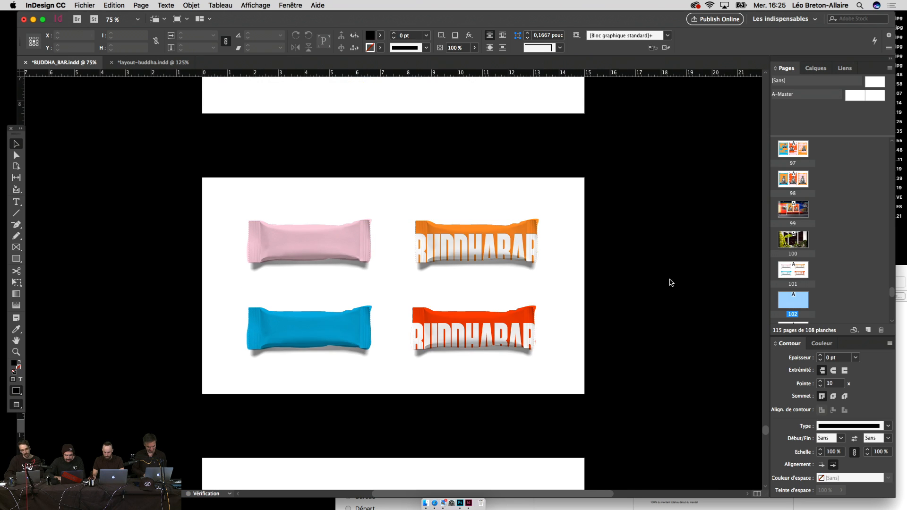
left_click_drag(670, 282, 710, 305)
key("super+v")
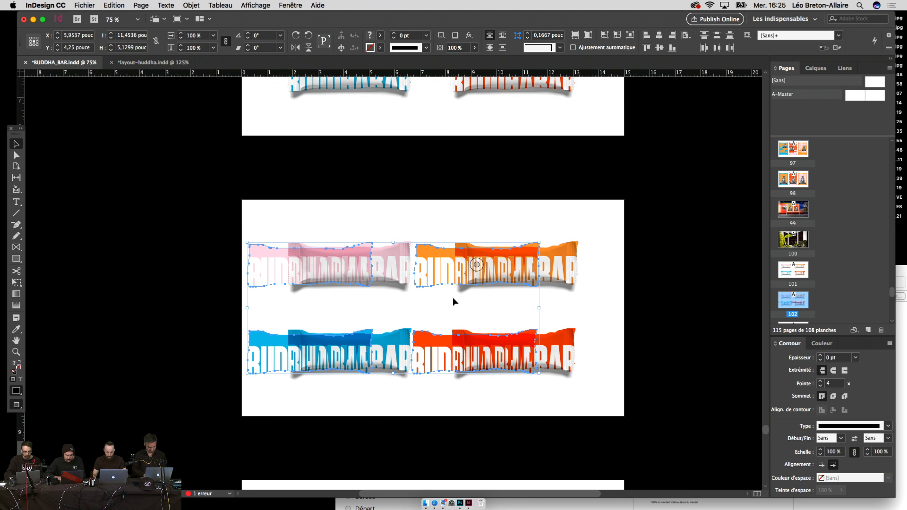
left_click_drag(453, 298, 452, 332)
Step: Delete the BUDDHABAR text frames from the orange, pink, blue and red wrapper copies
double_click(439, 334)
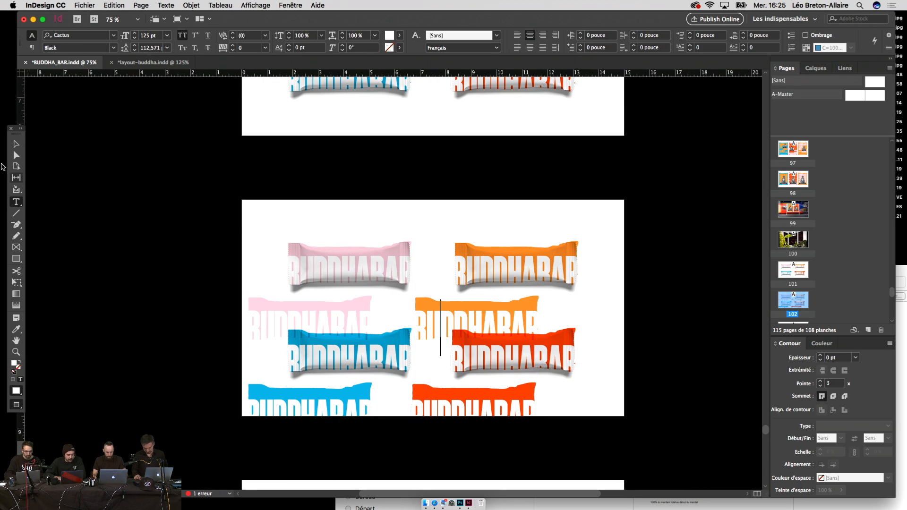
key("Escape")
key("Delete")
left_click(255, 331)
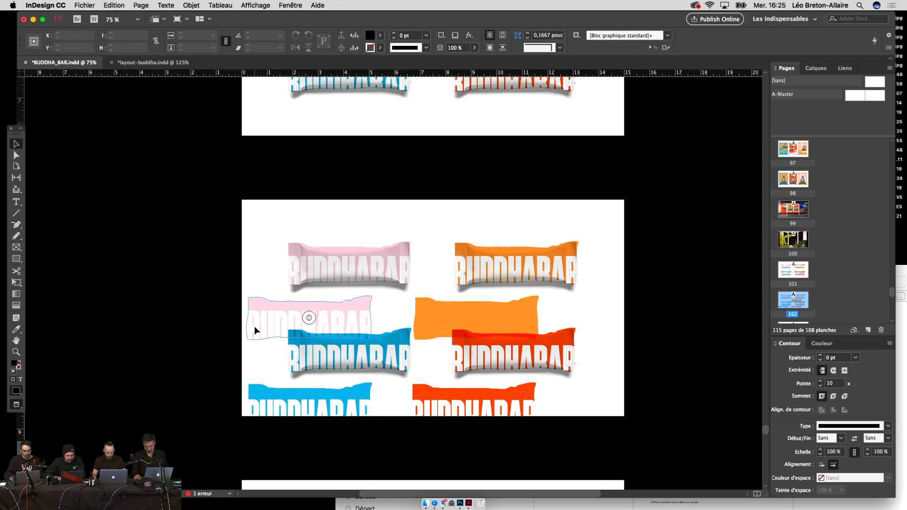
key("t")
left_click(17, 145)
key("Delete")
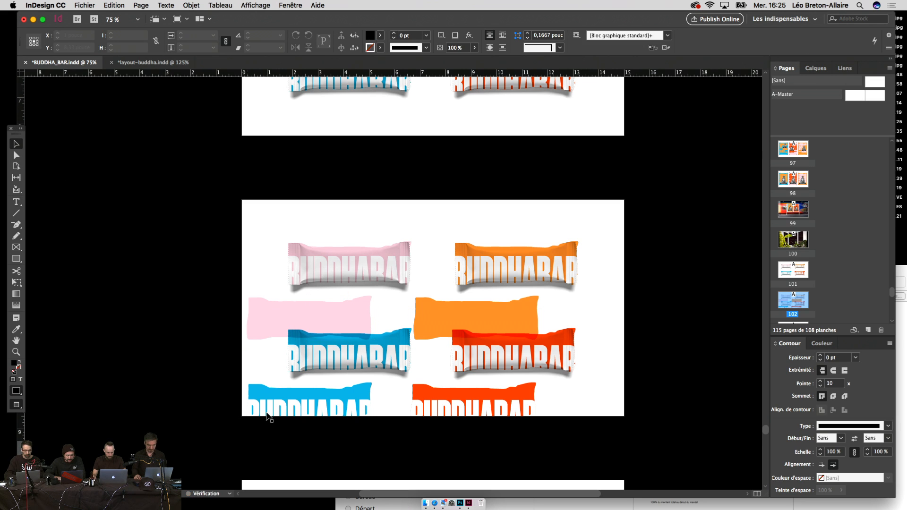
left_click(257, 408)
double_click(257, 408)
left_click(17, 144)
key("Delete")
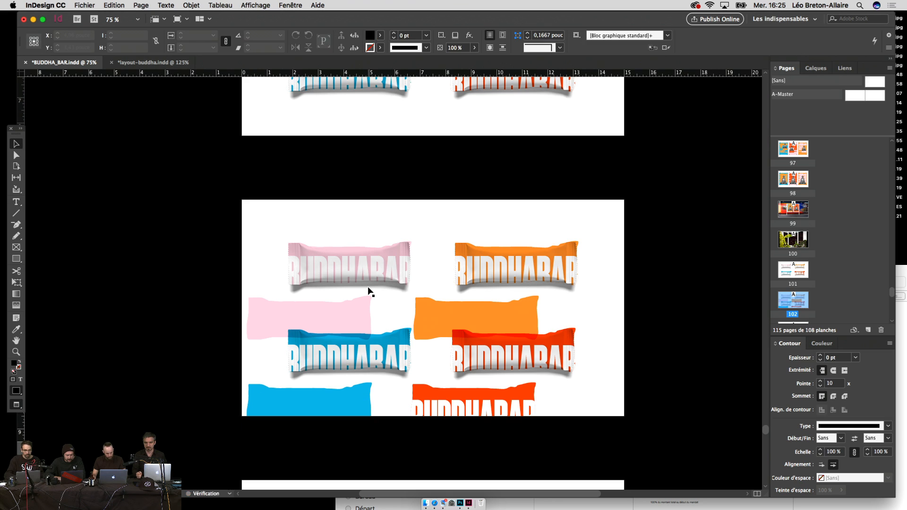
double_click(430, 409)
key("Delete")
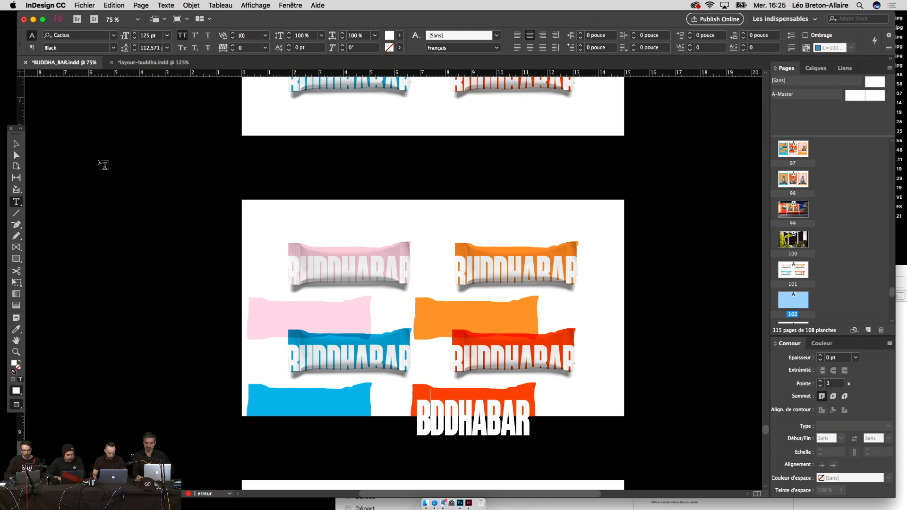
left_click(16, 143)
key("Delete")
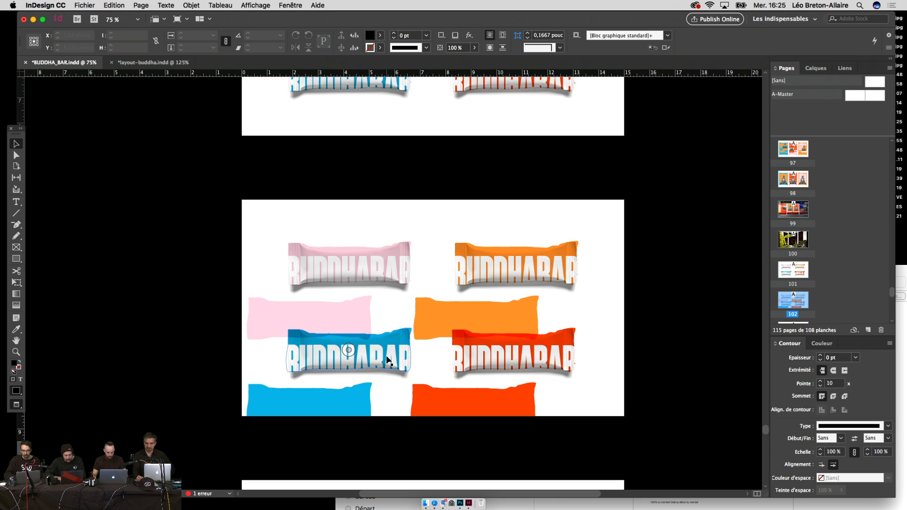
Step: Select the four plain orange, pink, blue and red wrapper shapes
left_click(425, 312)
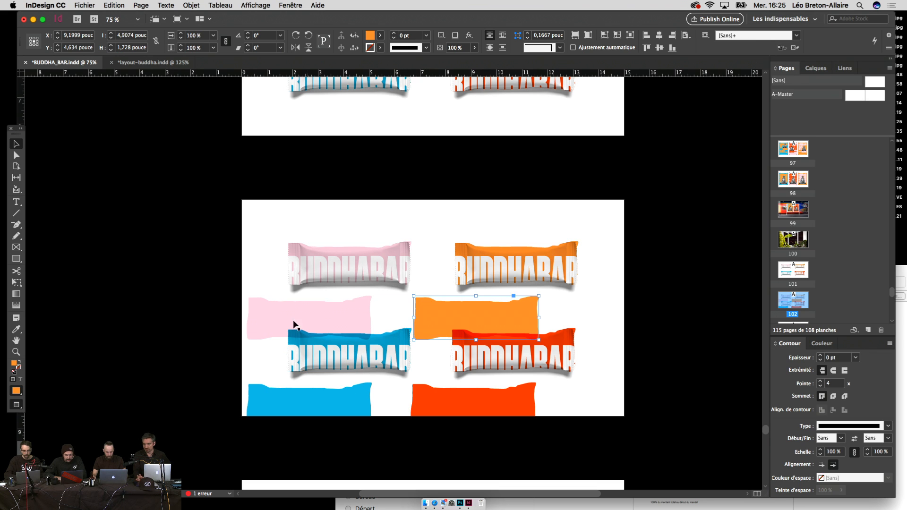
left_click(267, 324, "shift")
left_click(279, 398, "shift")
left_click(506, 406, "shift")
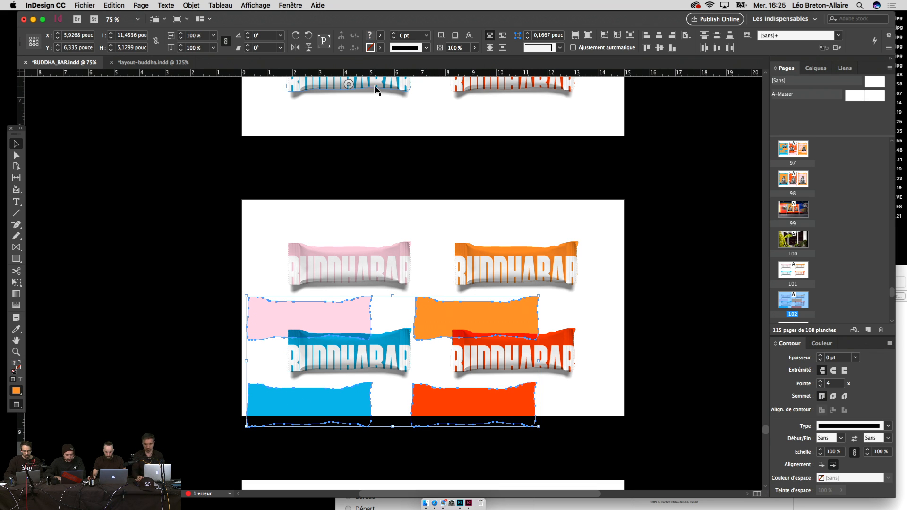
Step: Set the shapes' blend mode to Normal in the Effects settings
left_click(289, 5)
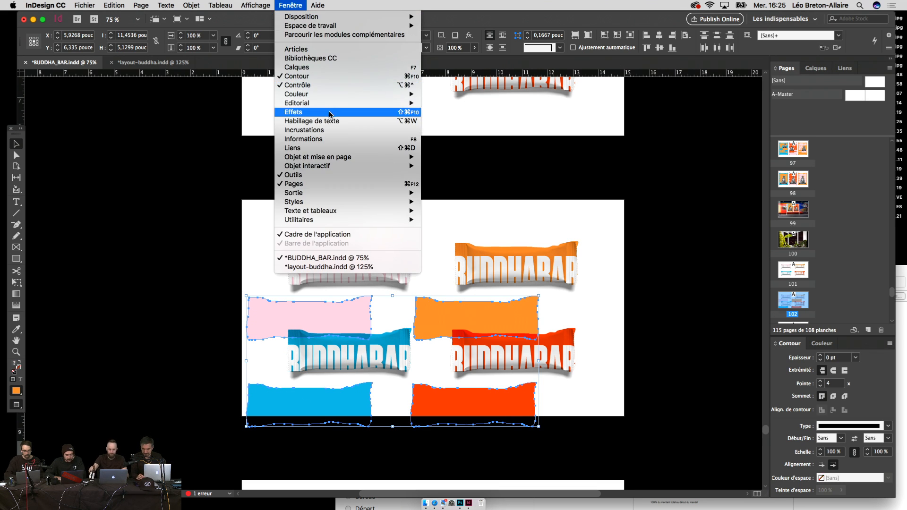
left_click(326, 113)
left_click(546, 281)
left_click(533, 291)
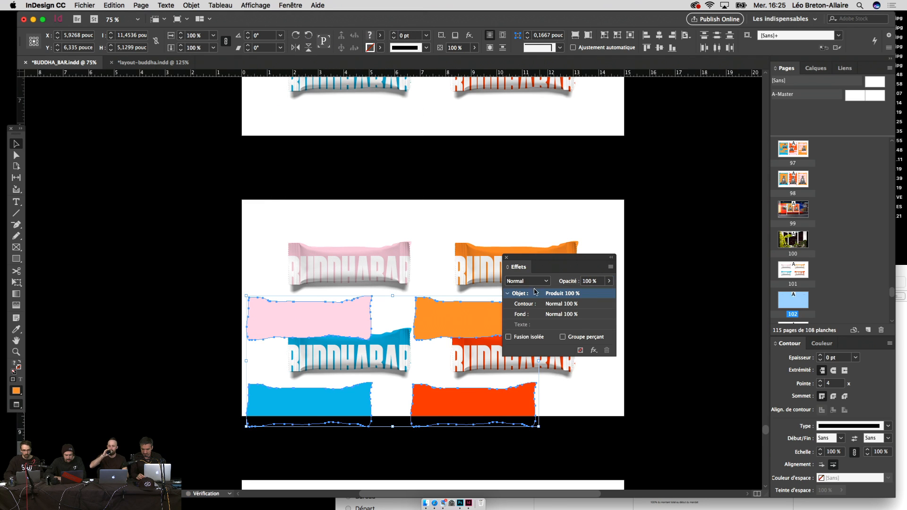
left_click(506, 258)
Step: Recolour the orange wrapper's BUDDHABAR text with the pink sampled from the pink shape
left_click(637, 296)
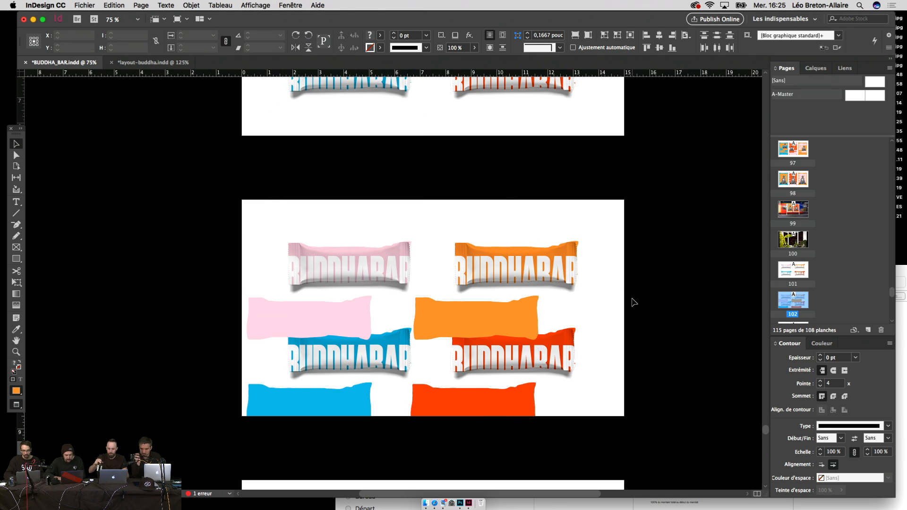
key("t")
double_click(564, 276)
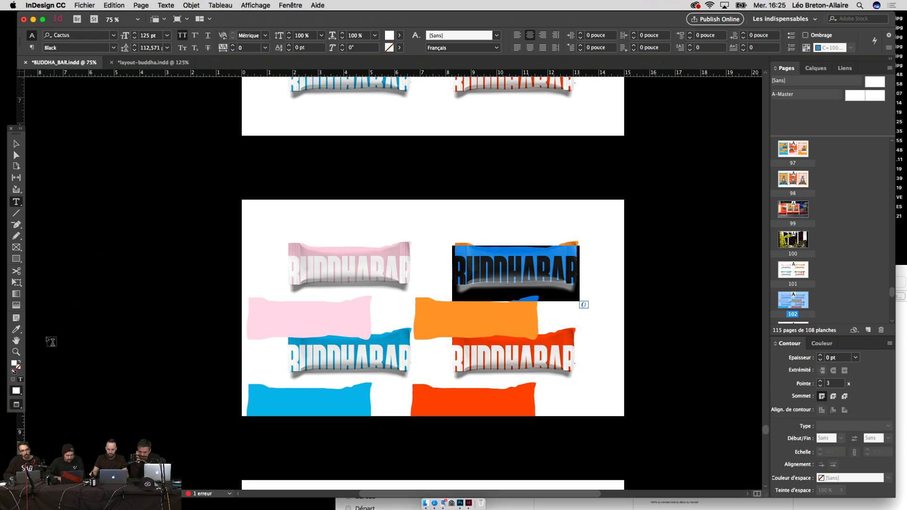
left_click(16, 329)
left_click(320, 317)
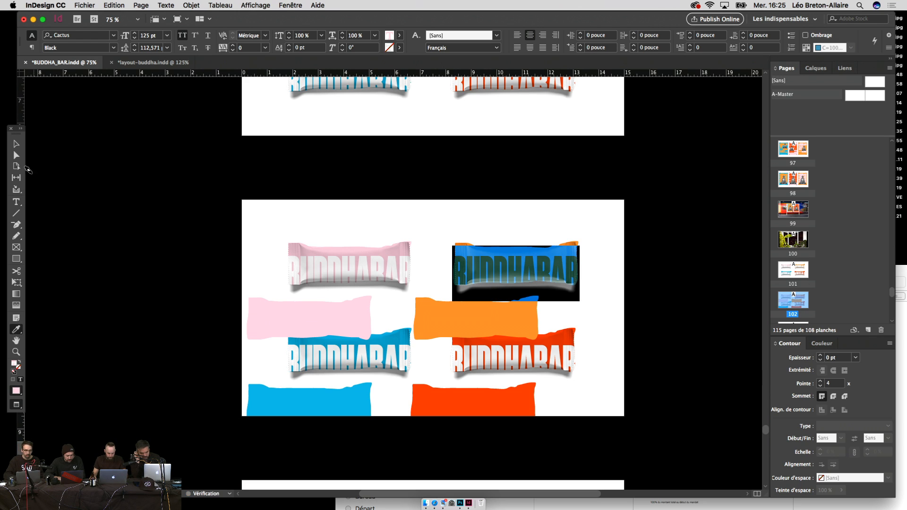
Step: Select the pink wrapper's BUDDHABAR text for sampling, and lower the yellow tote's lettering
left_click(17, 146)
left_click(123, 251)
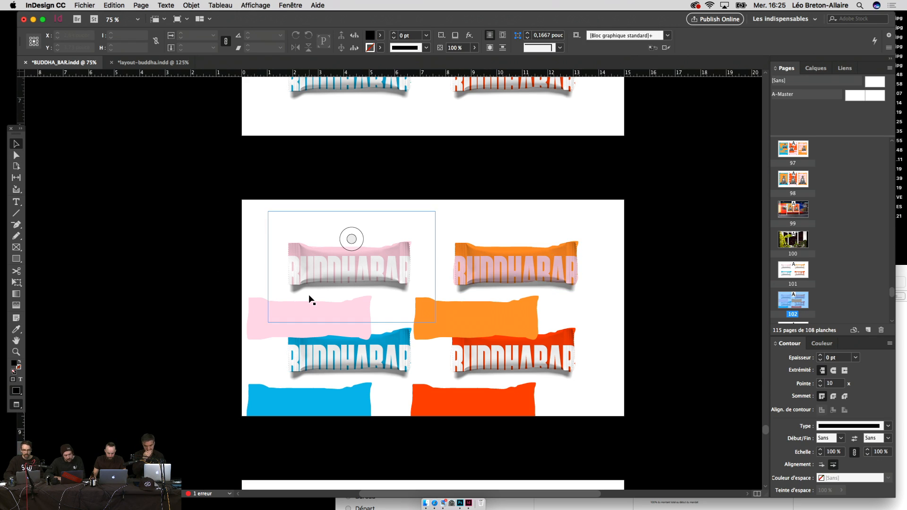
key("t")
double_click(354, 270)
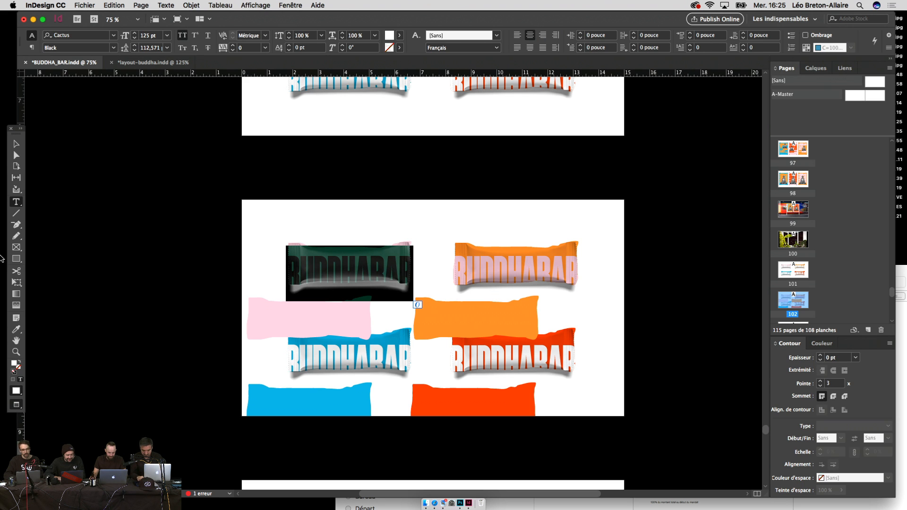
left_click(16, 330)
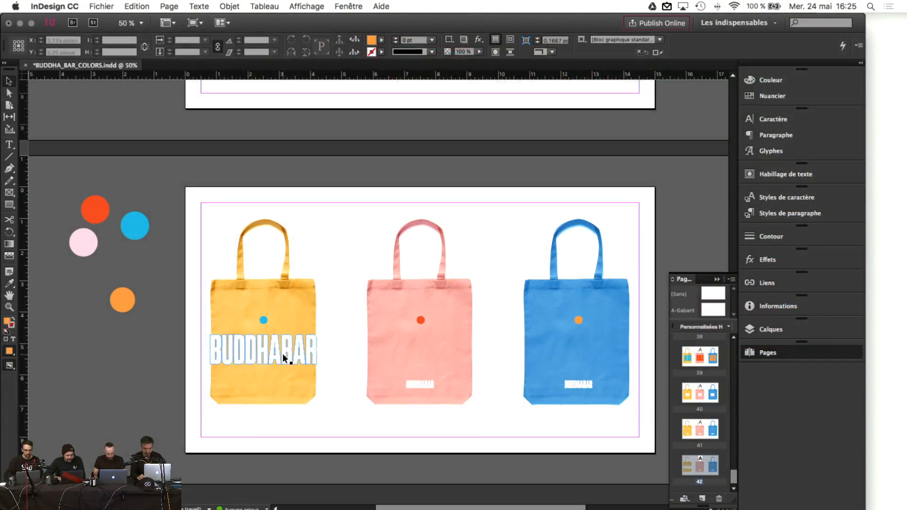
left_click_drag(283, 359, 283, 378)
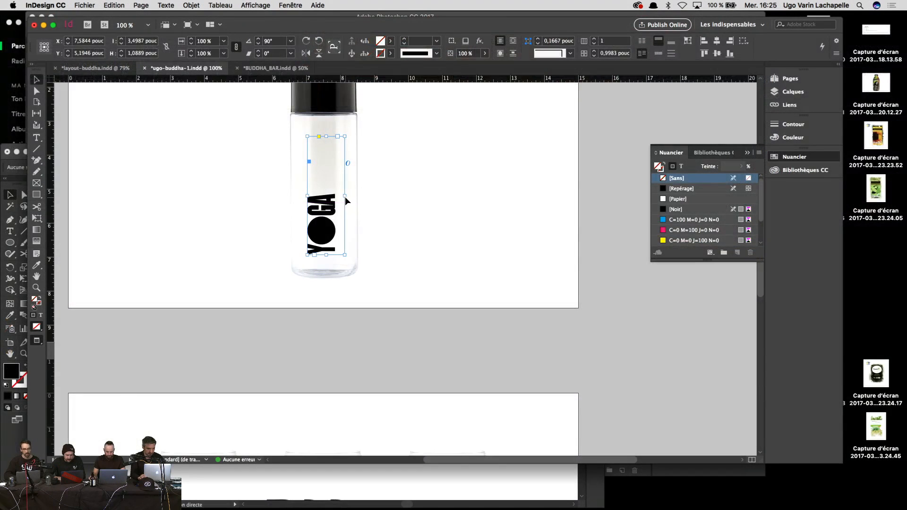
Step: Scale the vertical YOGA lettering up, then fine-tune its size and position on the bottle
left_click_drag(345, 196, 347, 172)
key("super+z")
key("super+z")
key("super+z")
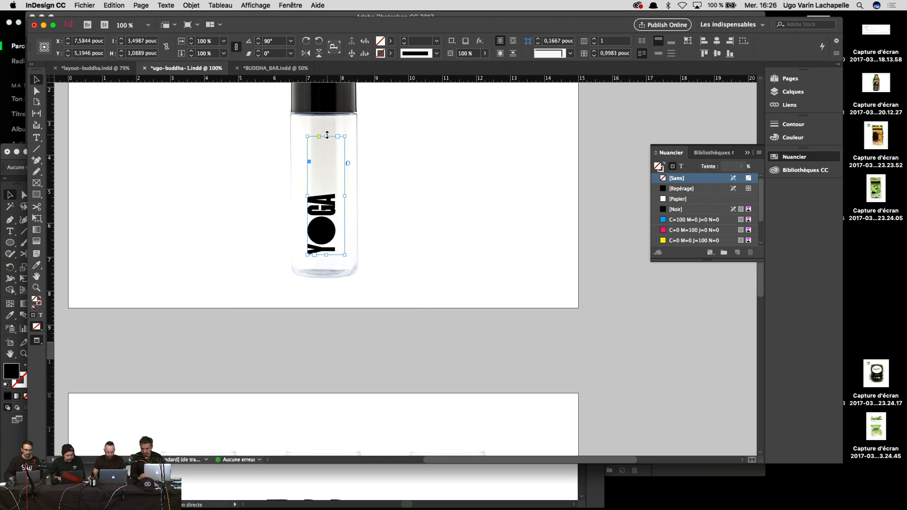
key("super+z")
left_click_drag(326, 194, 342, 170)
key("super+z")
left_click(502, 273)
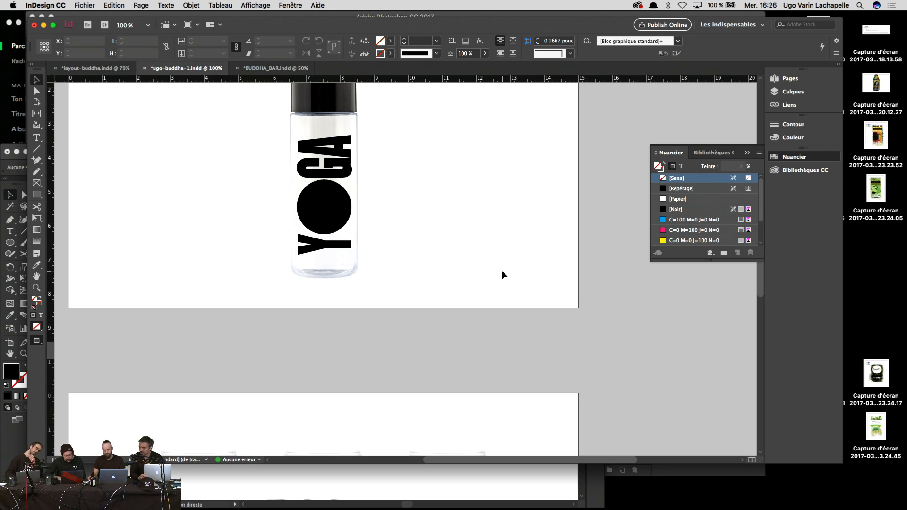
scroll(502, 274, "up", 5)
left_click(348, 267)
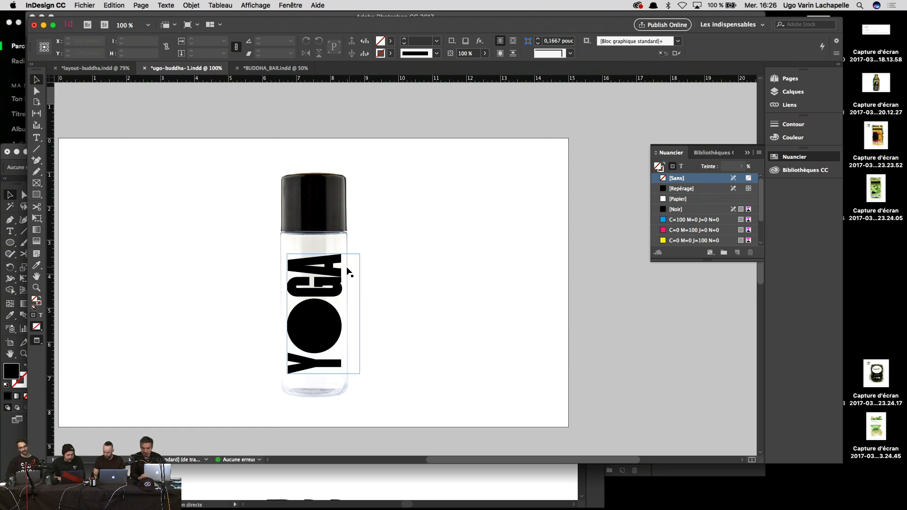
left_click_drag(359, 254, 353, 265)
left_click_drag(325, 299, 323, 299)
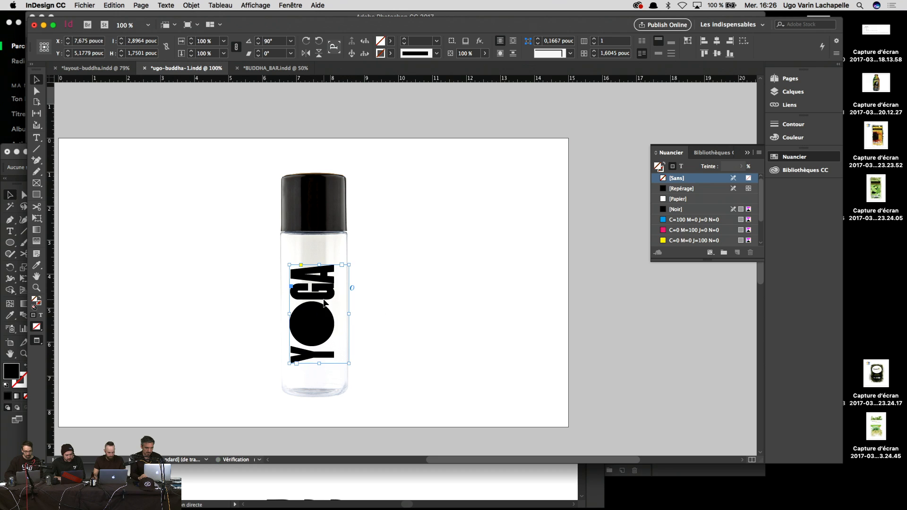
Step: Replace the YOGA text with WATER, then remove the lettering frame from the bottle
double_click(329, 298)
left_click_drag(326, 266, 329, 416)
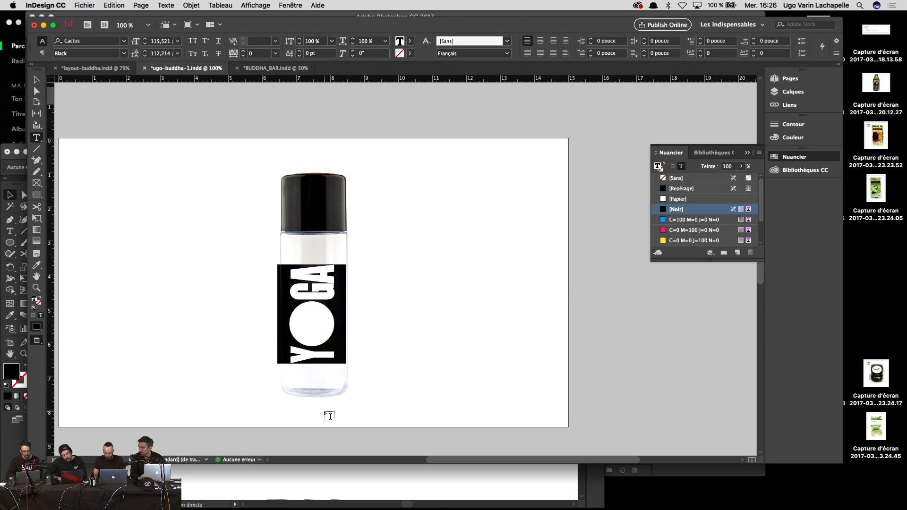
type("WATER")
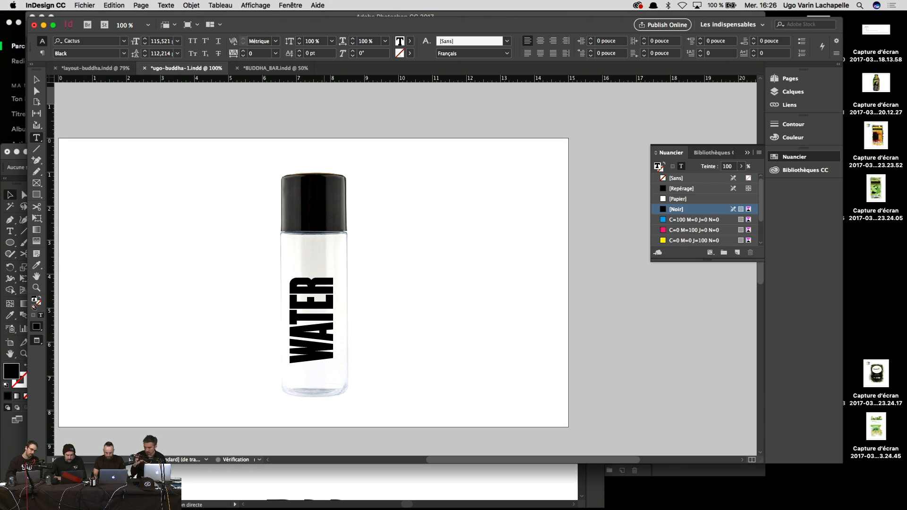
key("Escape")
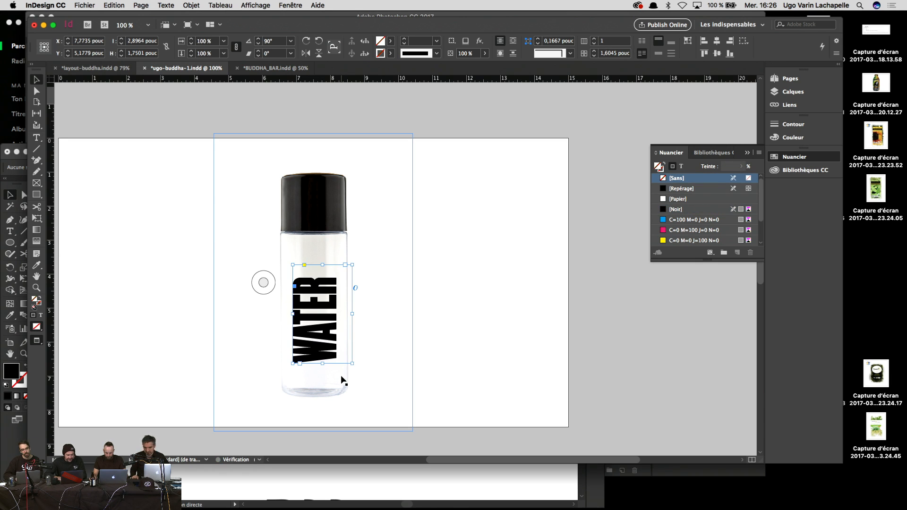
key("Delete")
scroll(344, 381, "up", 2)
scroll(344, 381, "left", 2)
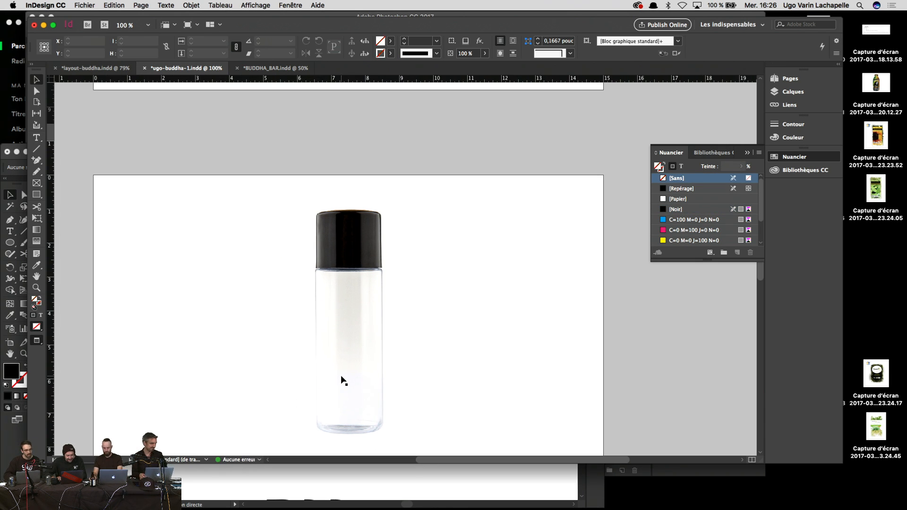
Step: Restore the WATER lettering, enlarge it past the bottle's edge, and cut it
scroll(343, 380, "up", 1)
scroll(343, 381, "right", 1)
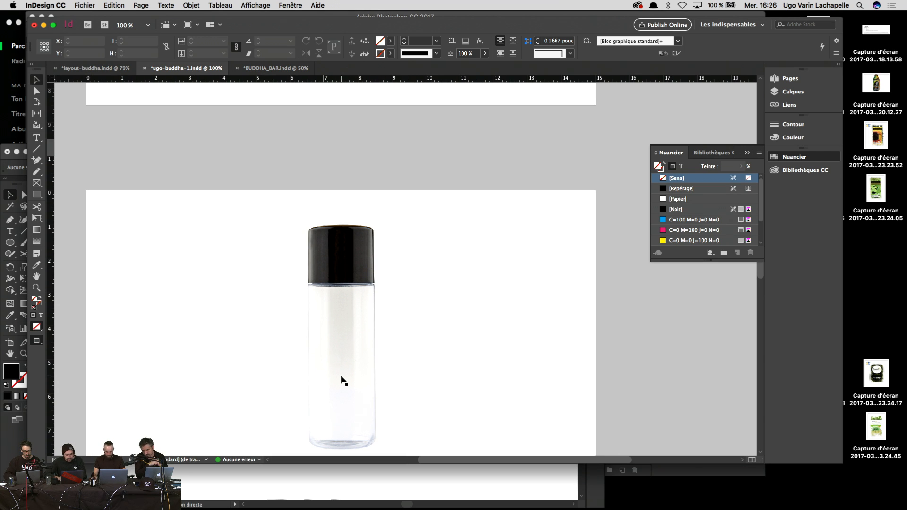
key("super+z")
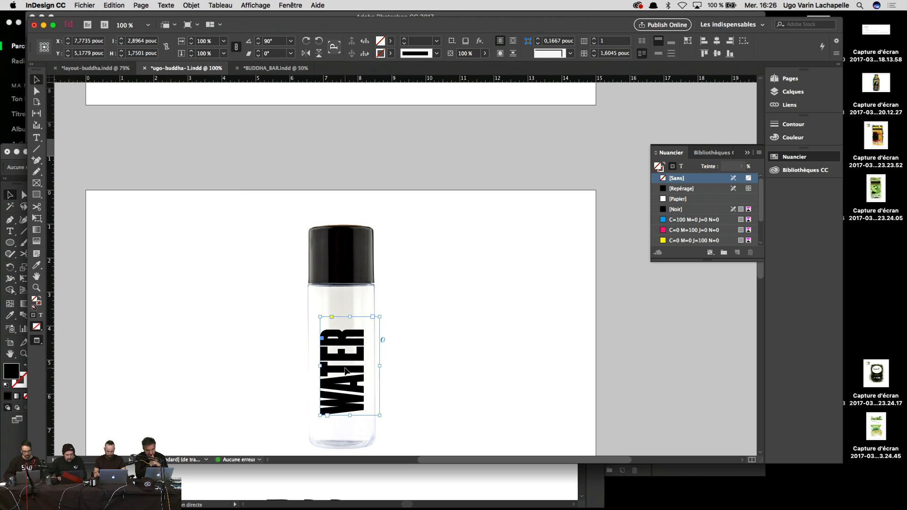
mouse_move(380, 367)
left_mouse_down()
mouse_move(416, 371)
mouse_move(388, 364)
left_mouse_up()
key("BackSpace")
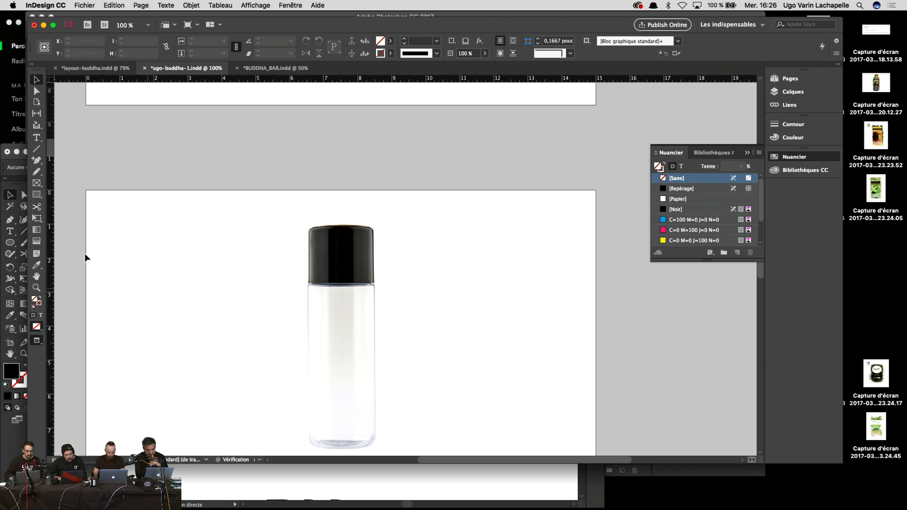
Step: Paste the WATER lettering into a new frame covering the bottle's body so it crops
left_click(36, 183)
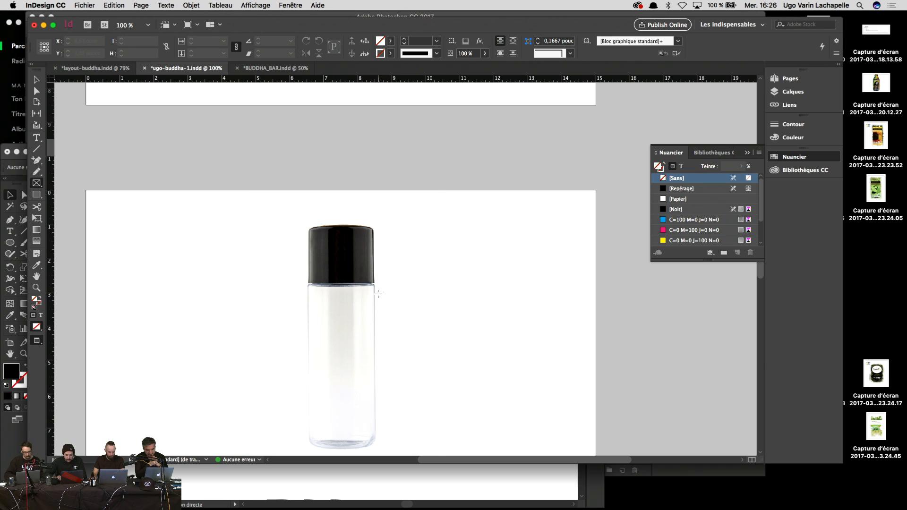
left_click_drag(376, 292, 289, 438)
right_click(361, 330)
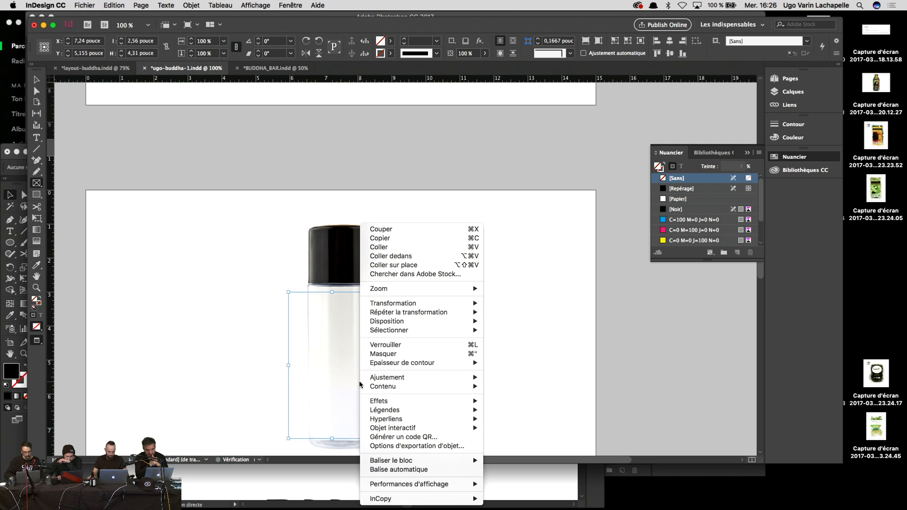
left_click(429, 265)
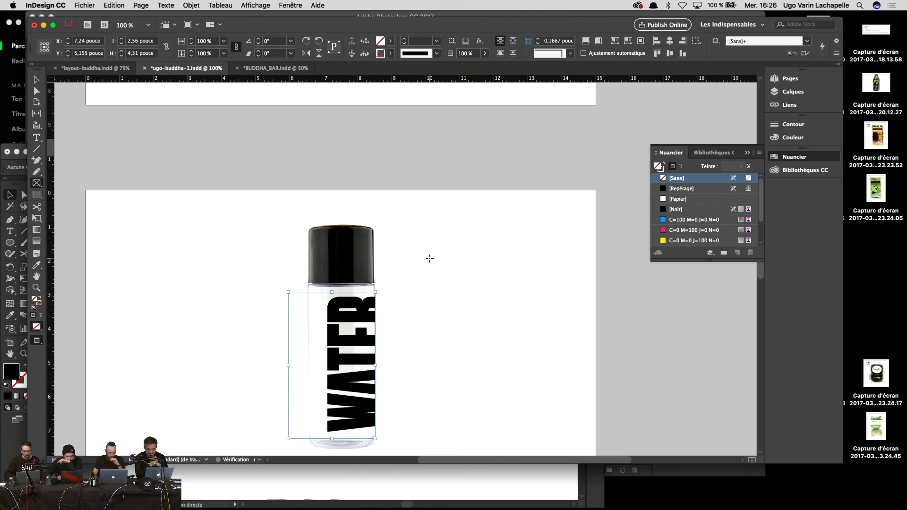
key("v")
left_click(445, 340)
Step: Zoom out and back in to review the WATER bottle page among the mockups
key("super+minus")
key("super+minus")
key("super+minus")
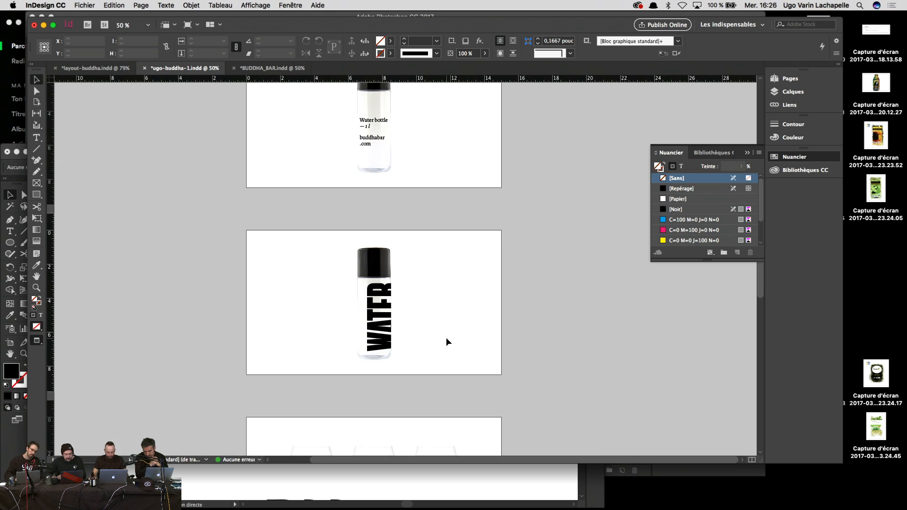
key("super+equal")
key("super+equal")
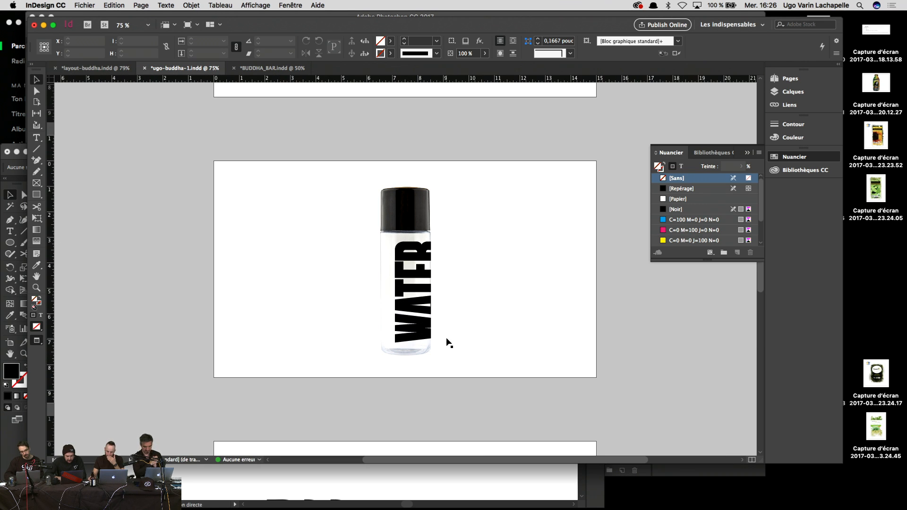
left_click_drag(469, 336, 425, 344)
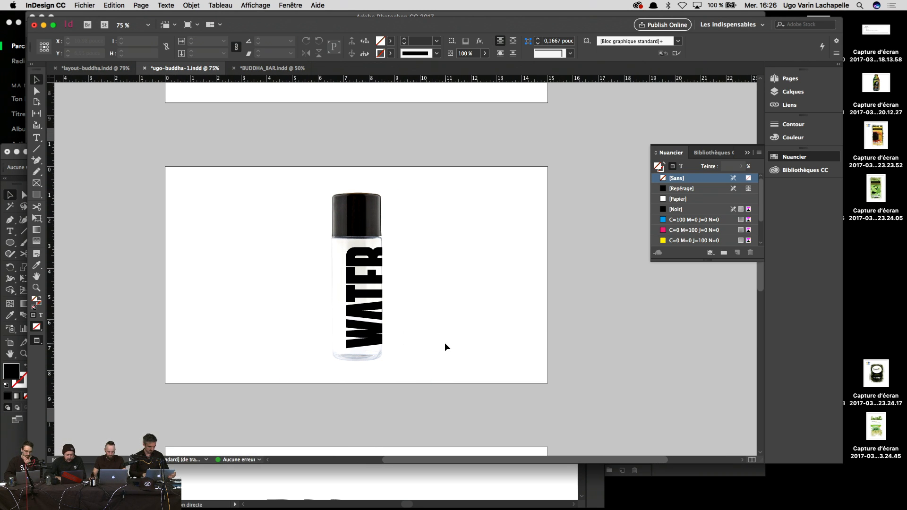
scroll(445, 347, "up", 3)
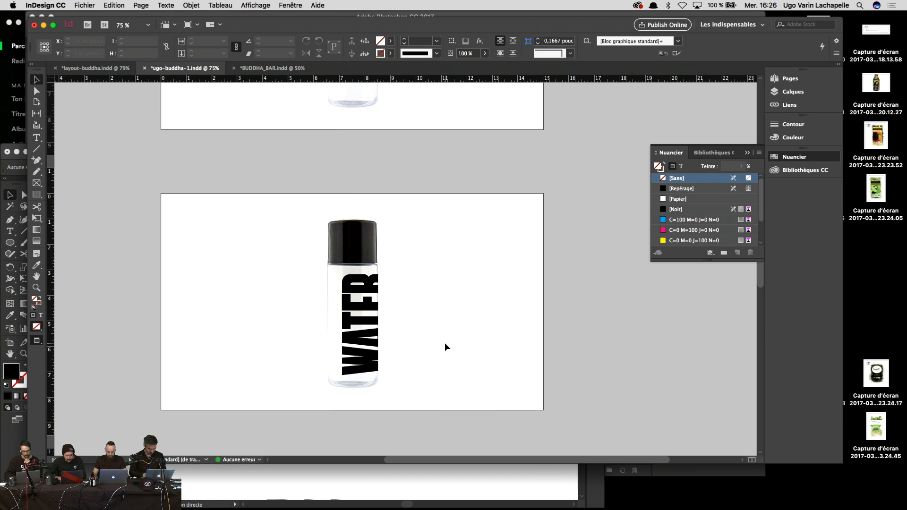
key("super+minus")
key("super+minus")
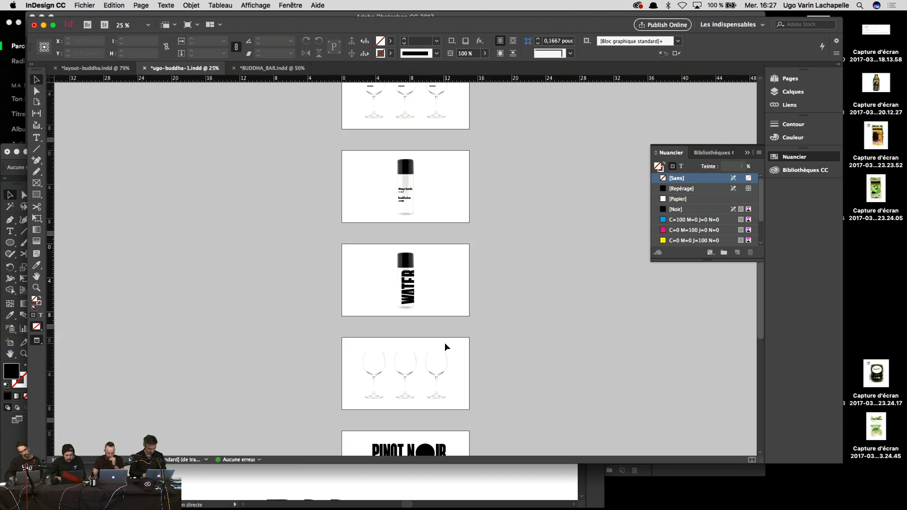
key("super+equal")
key("super+equal")
scroll(446, 347, "up", 10)
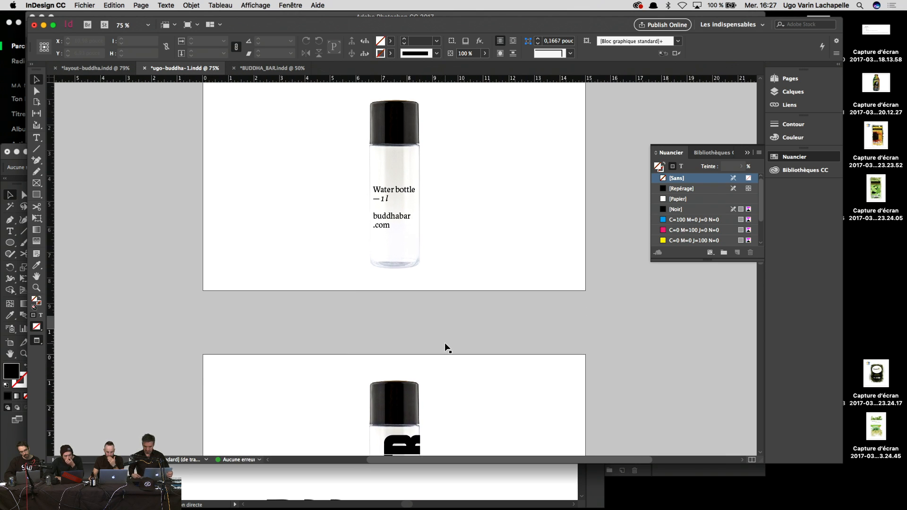
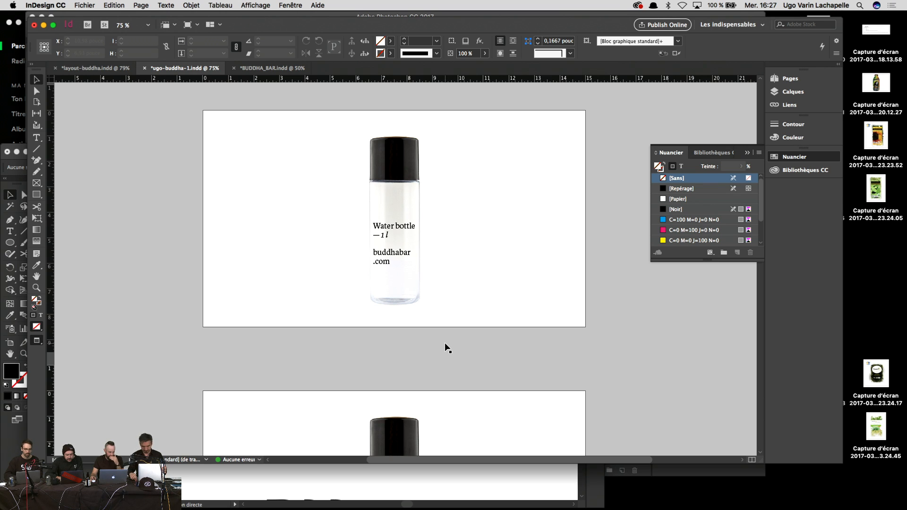
Step: Scroll up past the bottle mockup pages and bring up the brandonydesigns.com portfolio in Chrome
scroll(447, 348, "up", 15)
scroll(447, 349, "up", 5)
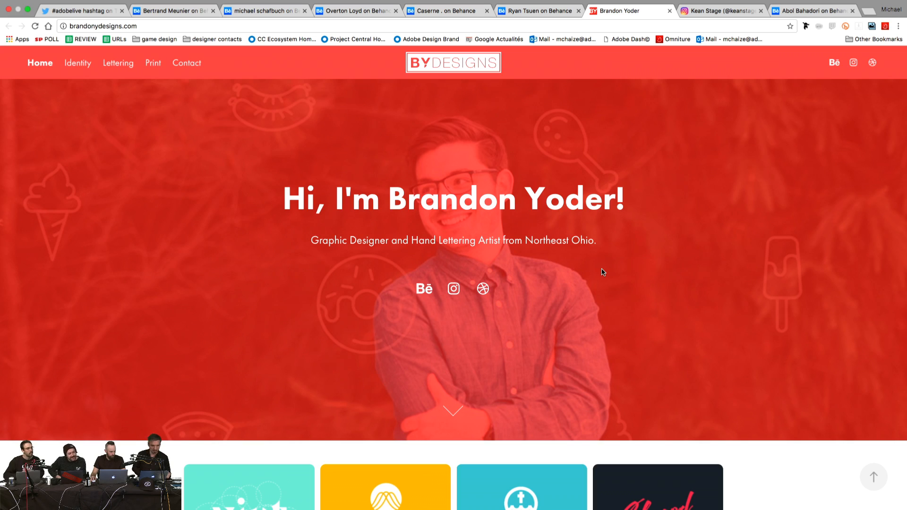
scroll(603, 272, "down", 1)
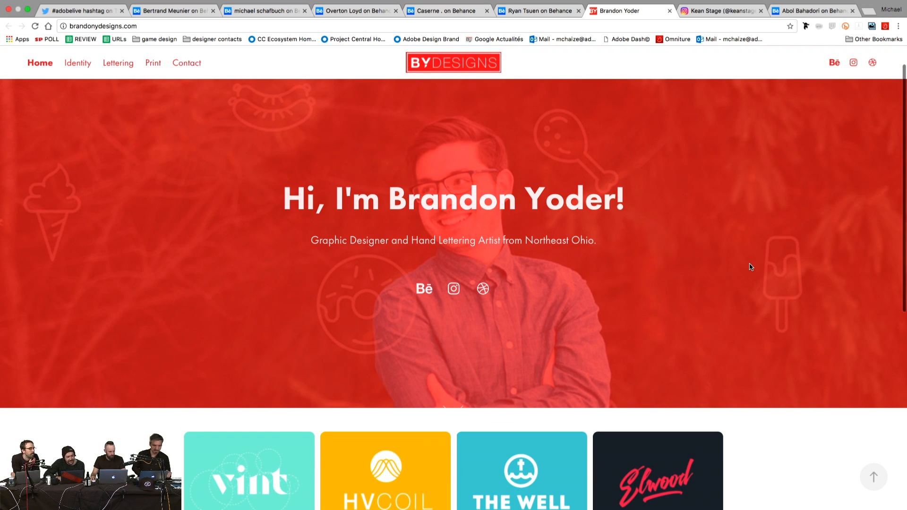
scroll(750, 267, "down", 3)
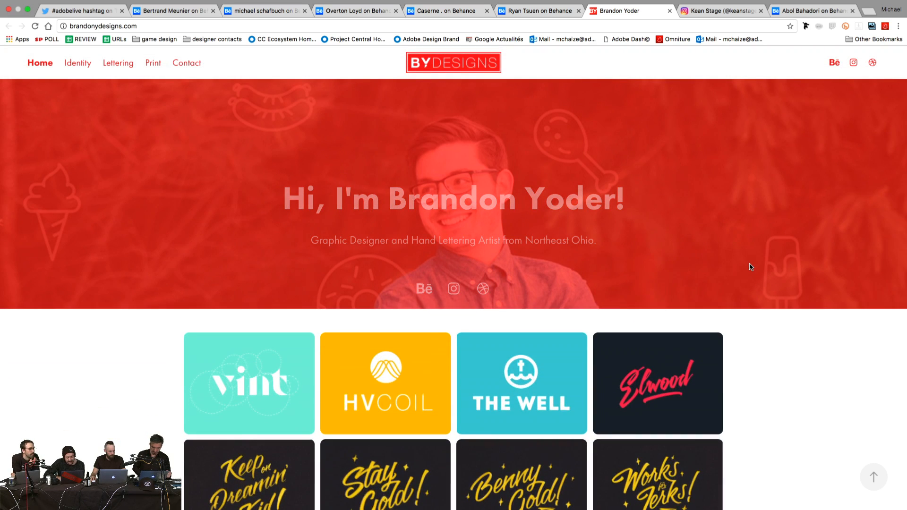
scroll(749, 267, "down", 3)
scroll(750, 267, "up", 10)
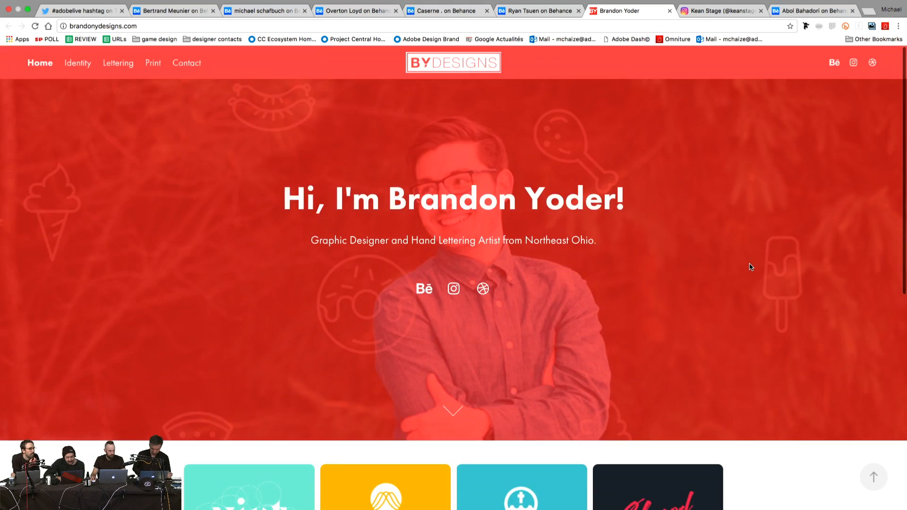
scroll(750, 266, "down", 10)
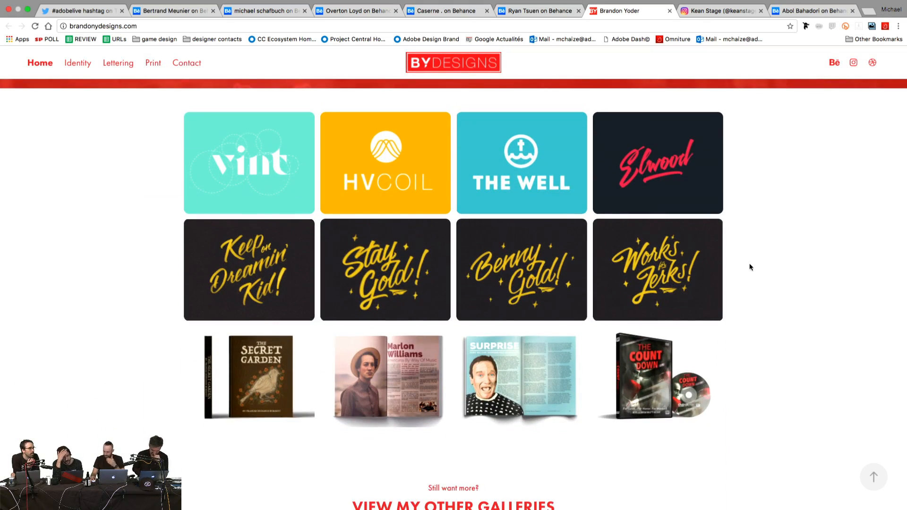
left_click(260, 260)
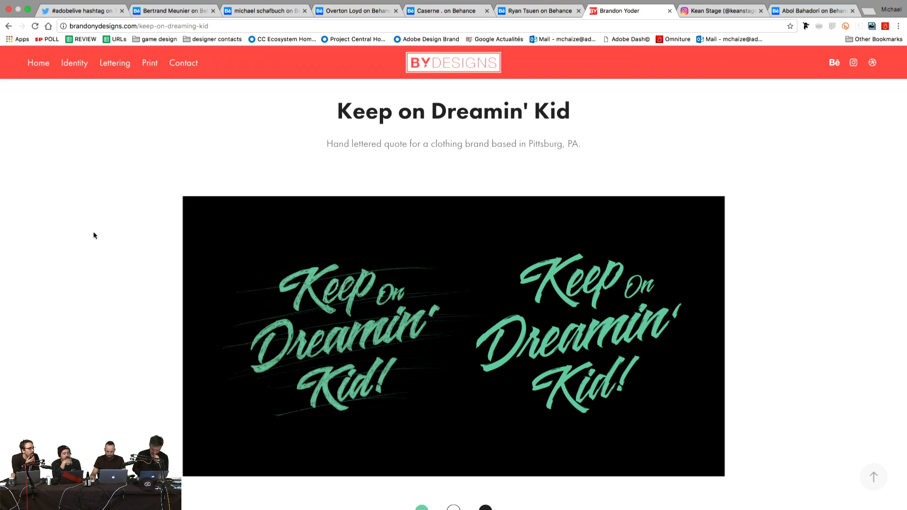
scroll(94, 235, "down", 2)
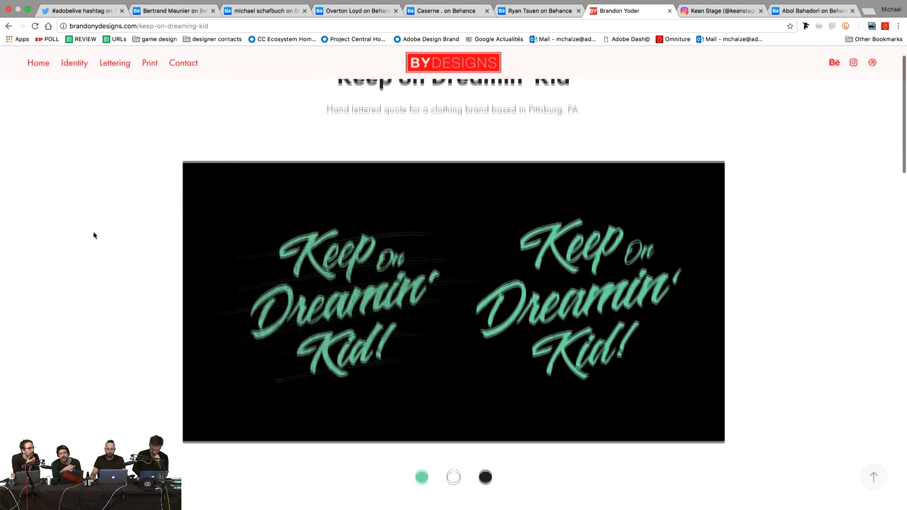
scroll(94, 234, "up", 2)
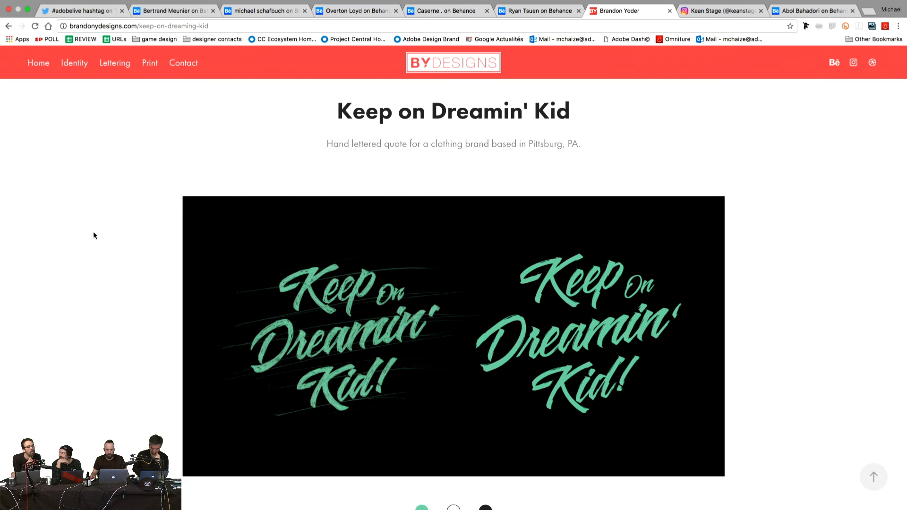
scroll(93, 233, "down", 2)
scroll(93, 234, "down", 2)
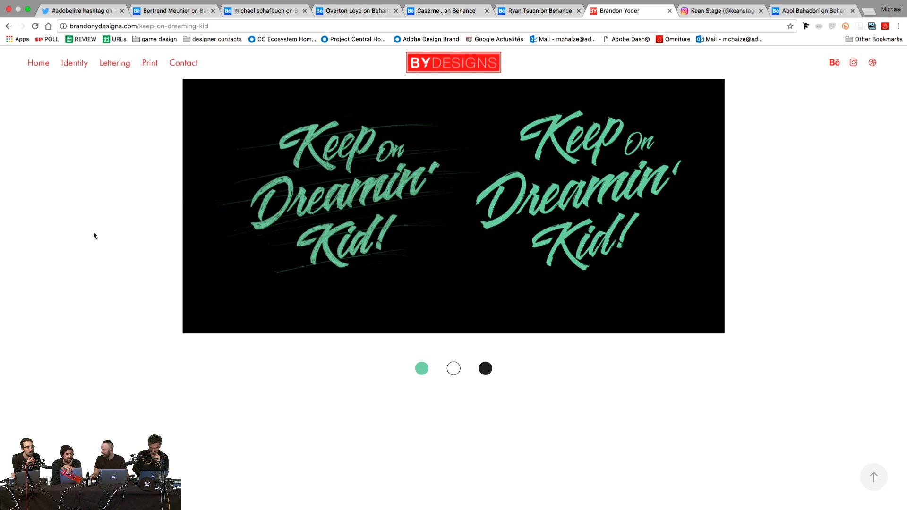
scroll(93, 235, "down", 8)
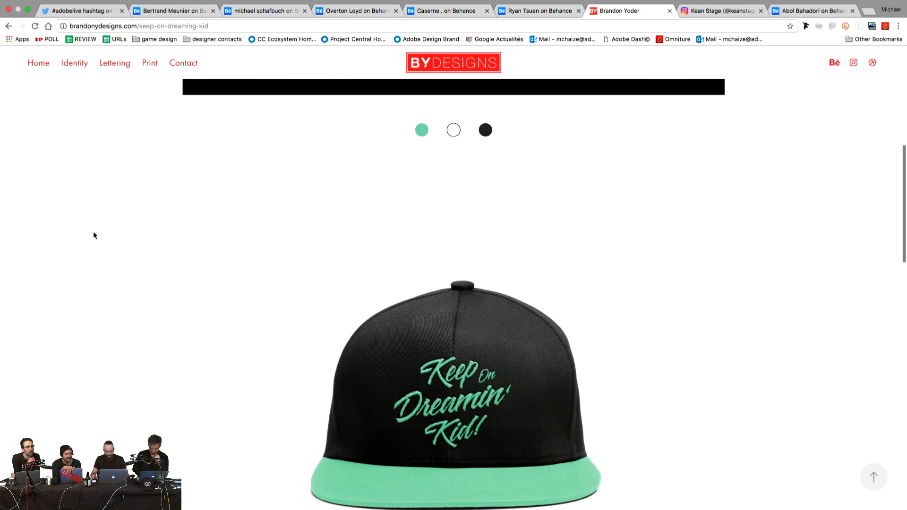
scroll(93, 235, "down", 8)
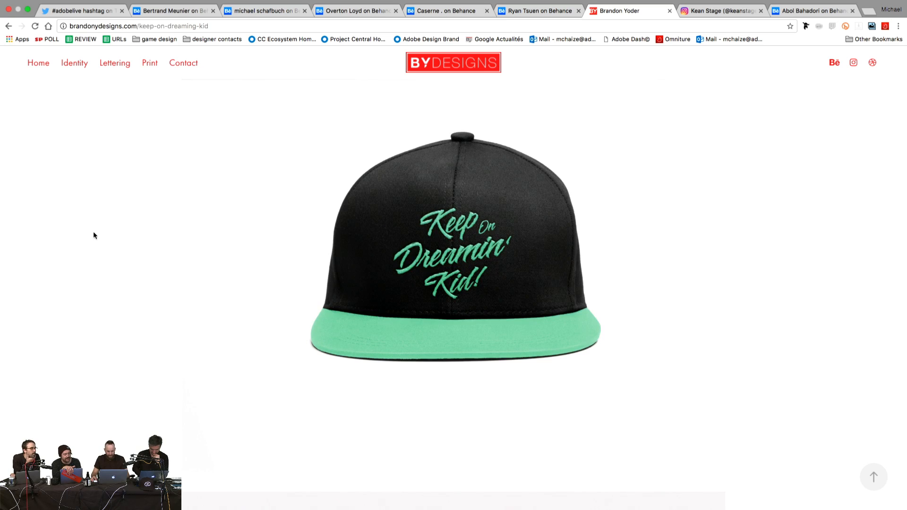
scroll(94, 235, "down", 5)
scroll(93, 235, "up", 20)
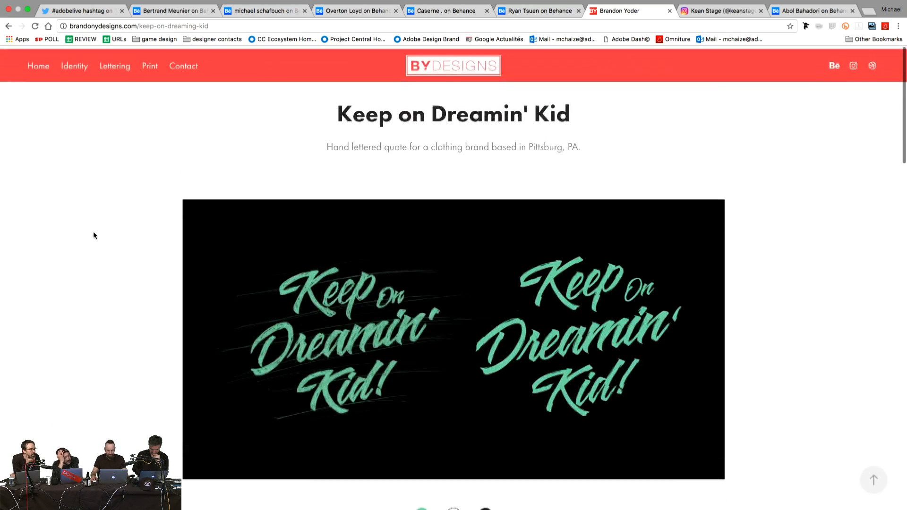
scroll(93, 235, "down", 2)
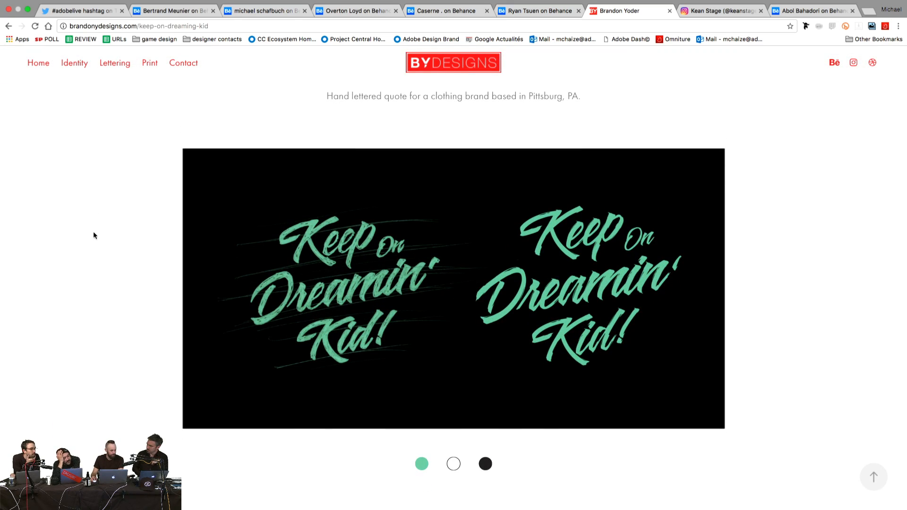
left_click(11, 29)
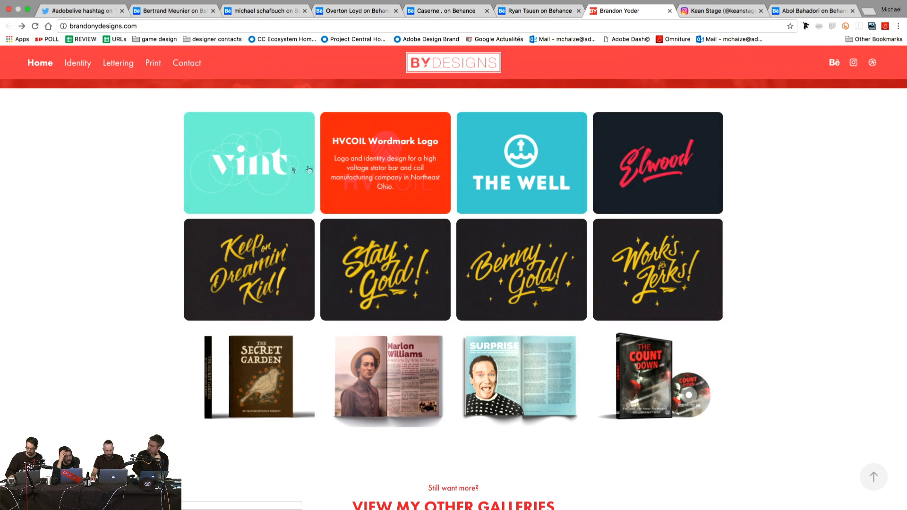
left_click(269, 170)
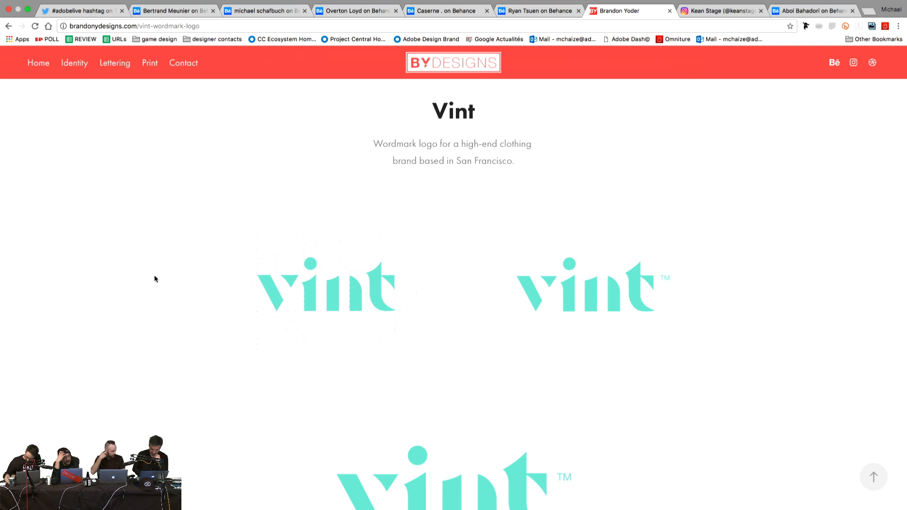
scroll(155, 276, "down", 3)
scroll(154, 279, "down", 15)
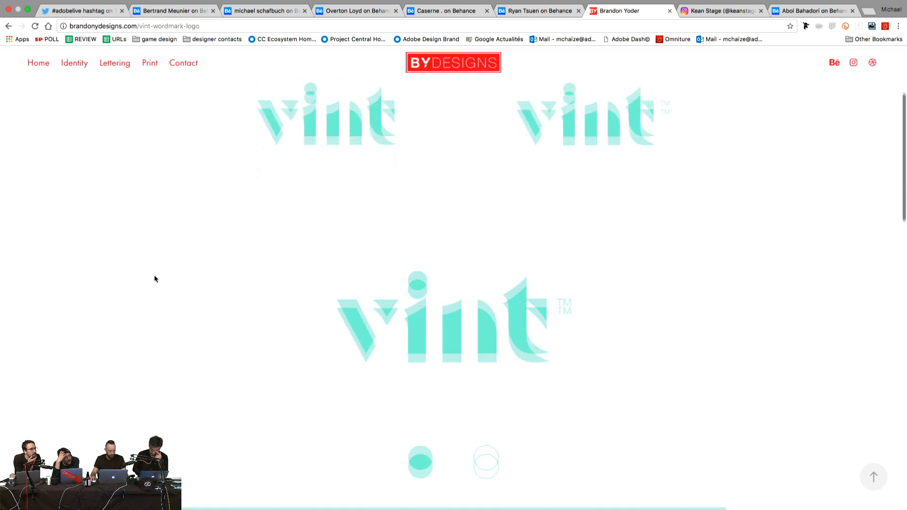
scroll(154, 278, "down", 10)
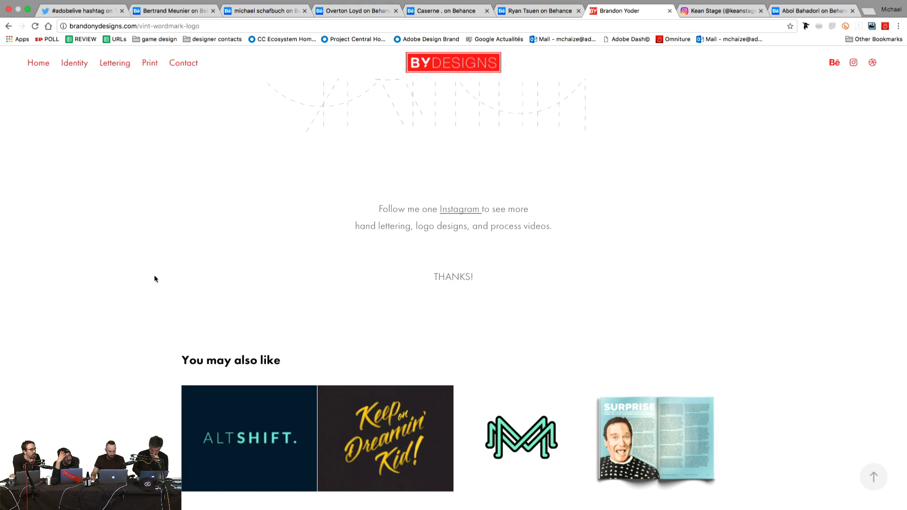
scroll(154, 278, "left", 5)
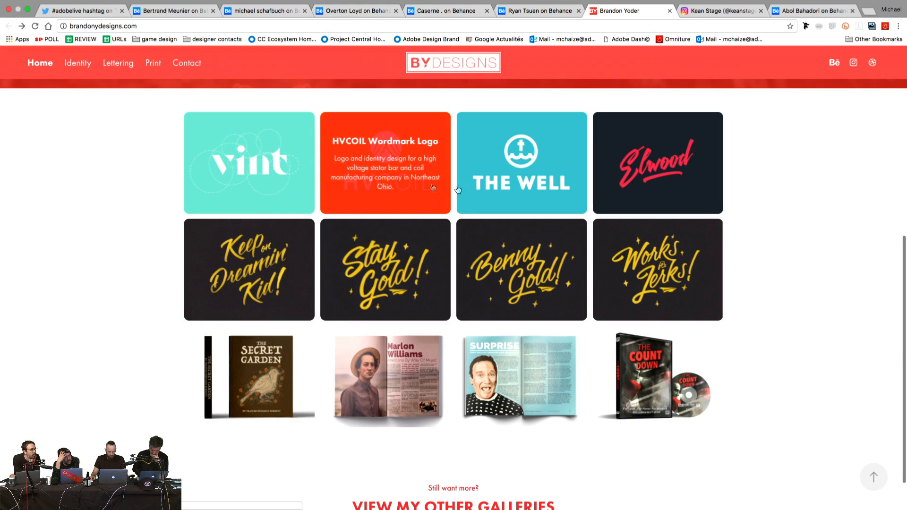
scroll(519, 274, "down", 2)
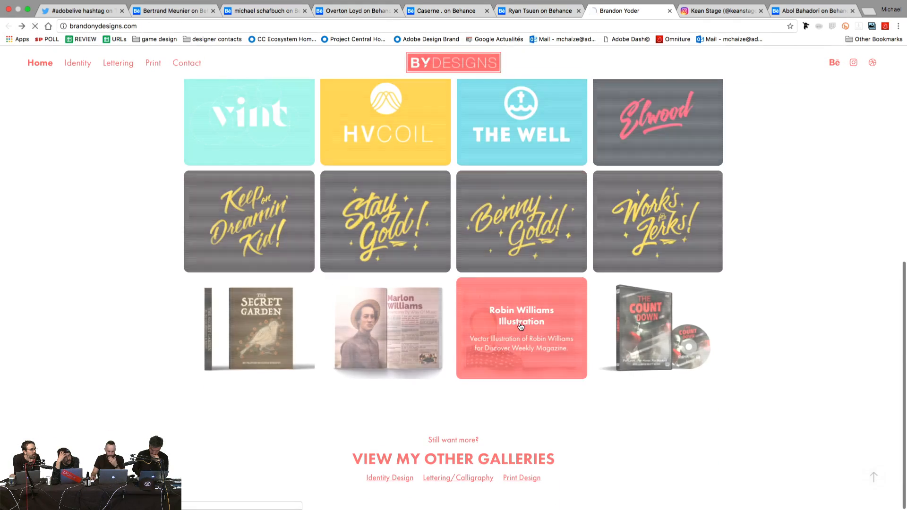
left_click(519, 326)
scroll(756, 255, "down", 5)
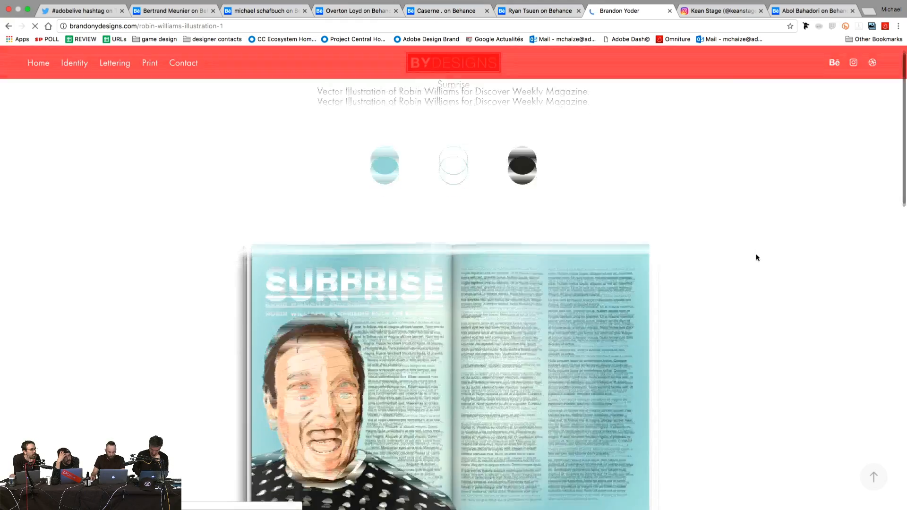
scroll(755, 257, "down", 5)
scroll(756, 257, "down", 9)
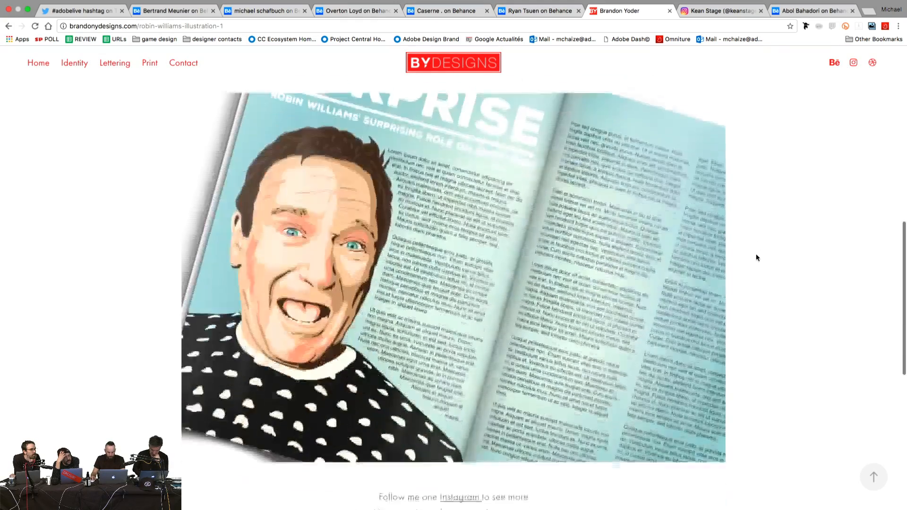
scroll(756, 258, "up", 1)
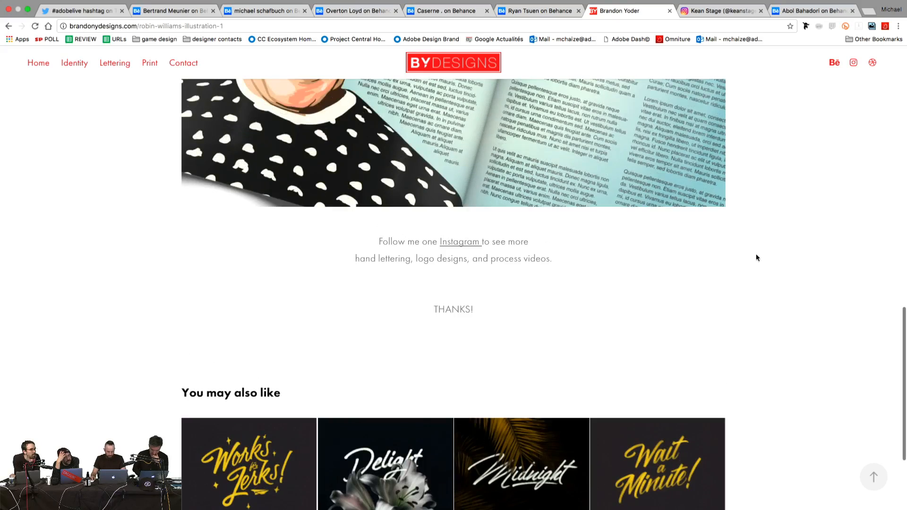
scroll(756, 258, "left", 5)
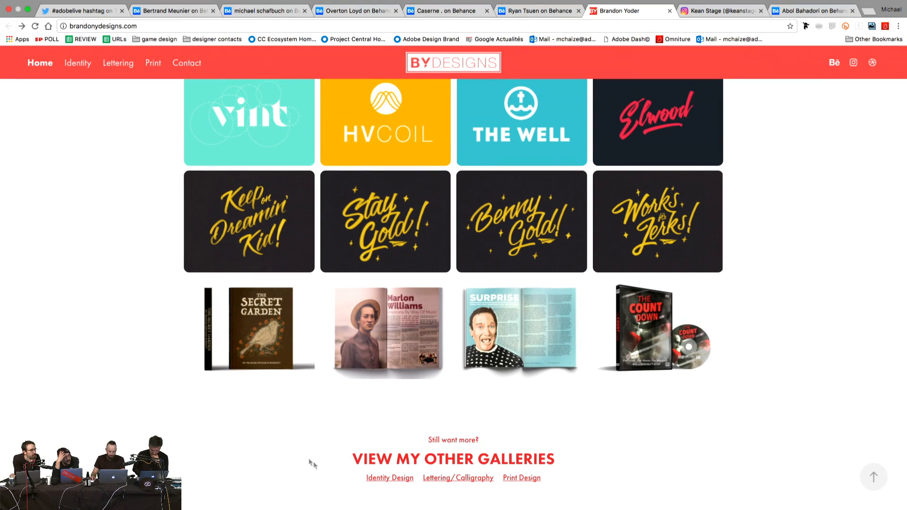
scroll(302, 456, "up", 7)
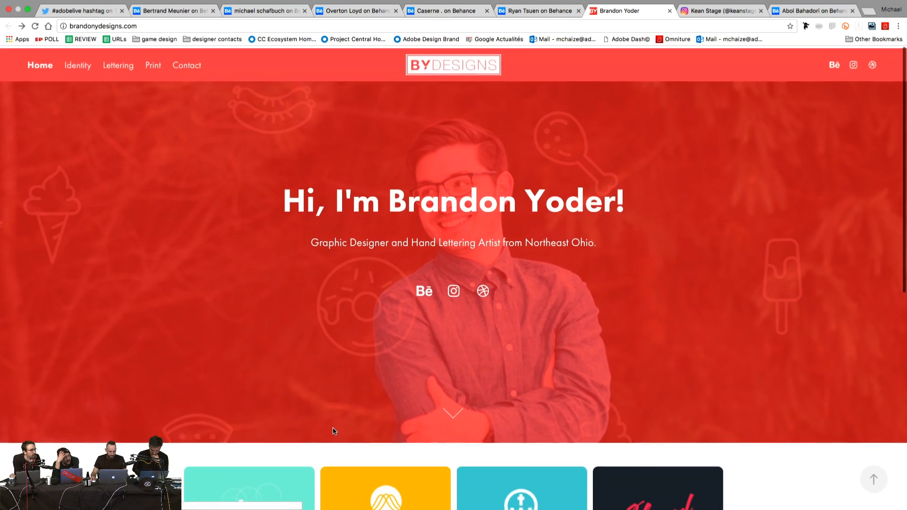
Step: Open the designer's Behance profile, browse his project grid, and open the NSD Monogram project
left_click(424, 289)
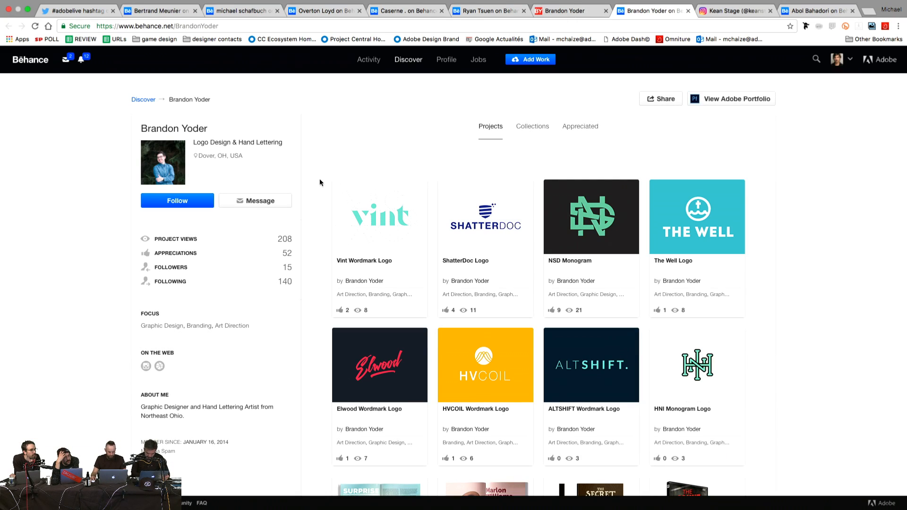
scroll(320, 182, "down", 3)
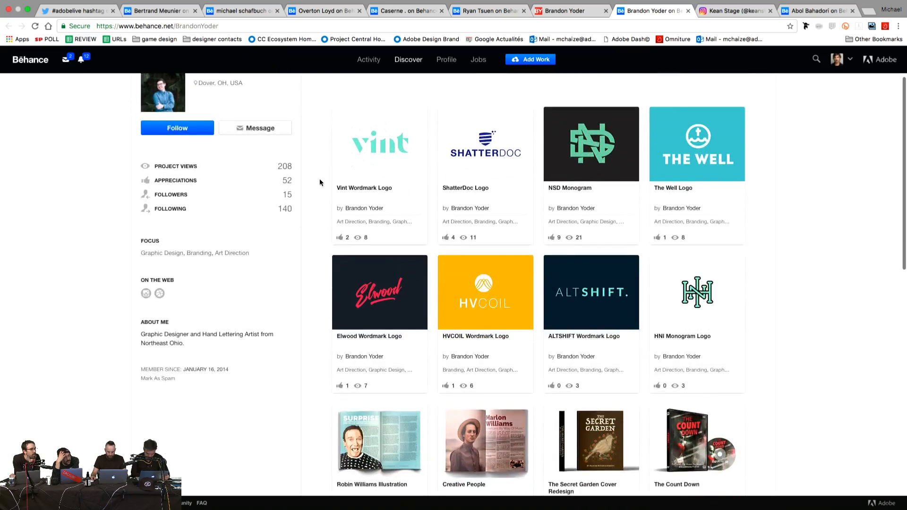
scroll(319, 182, "down", 3)
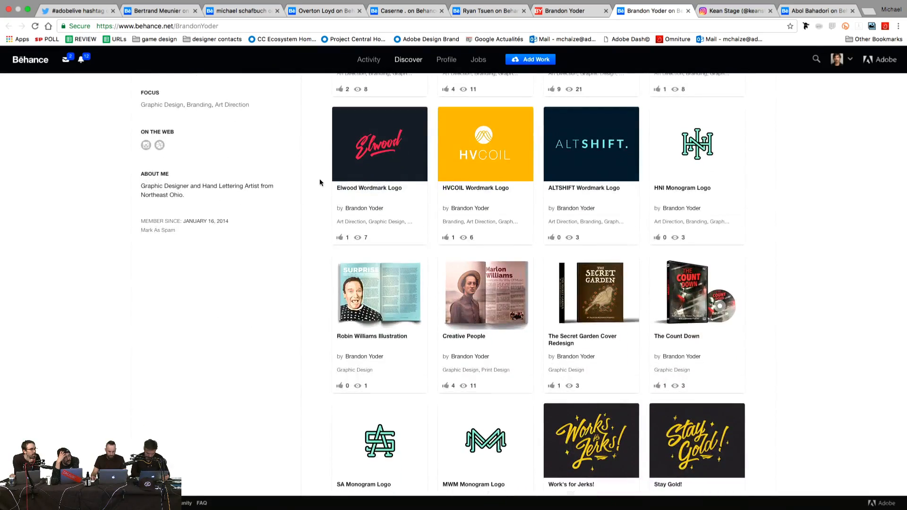
scroll(320, 182, "down", 6)
scroll(319, 182, "up", 3)
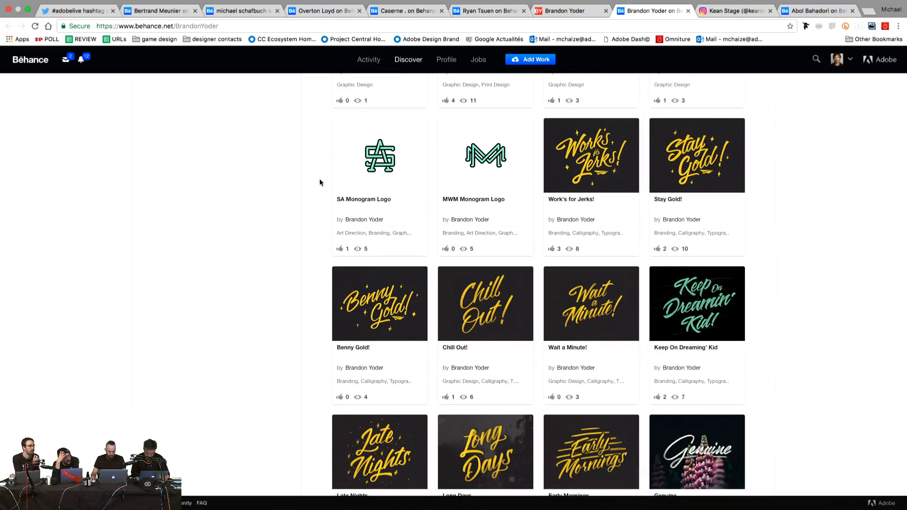
scroll(320, 182, "down", 6)
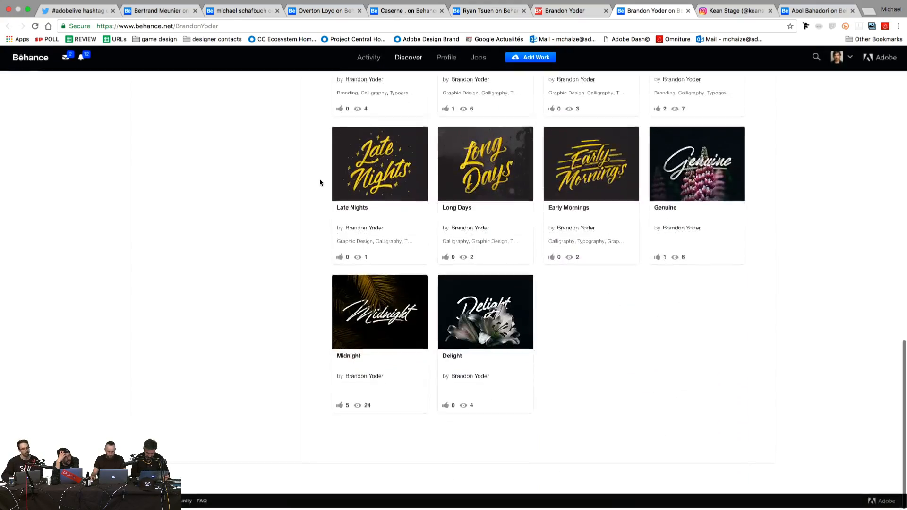
scroll(319, 183, "up", 20)
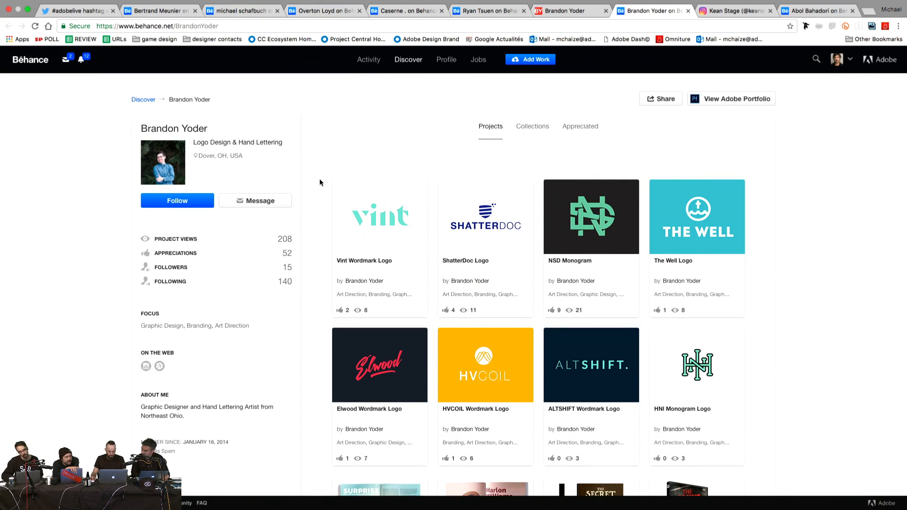
left_click(594, 217)
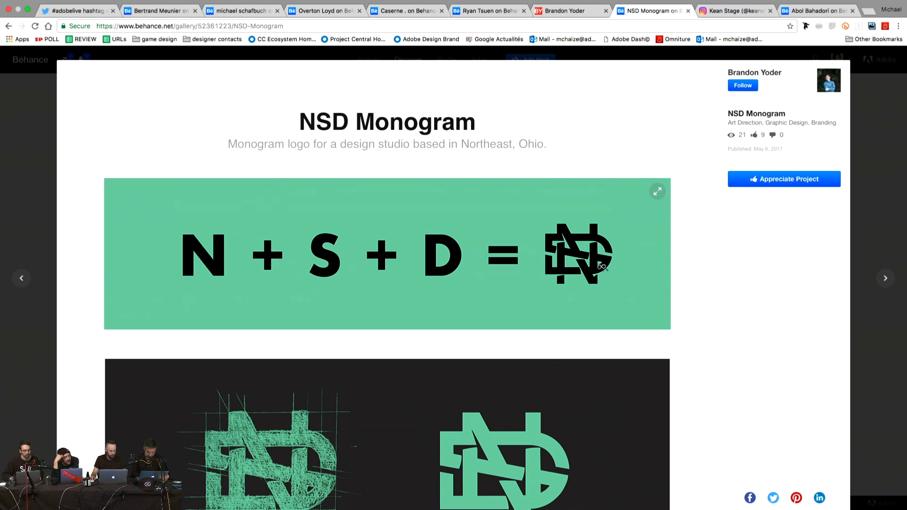
Step: Scroll through the NSD Monogram project images
scroll(684, 245, "down", 5)
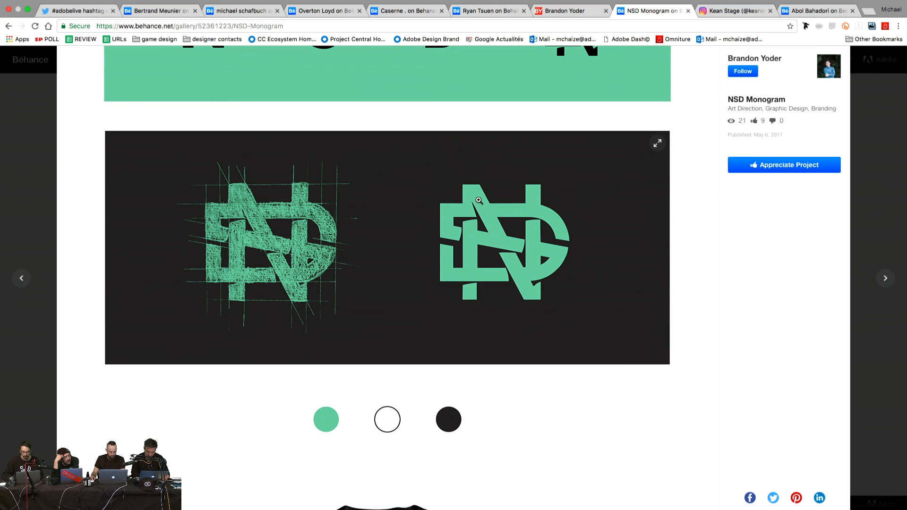
scroll(684, 264, "down", 10)
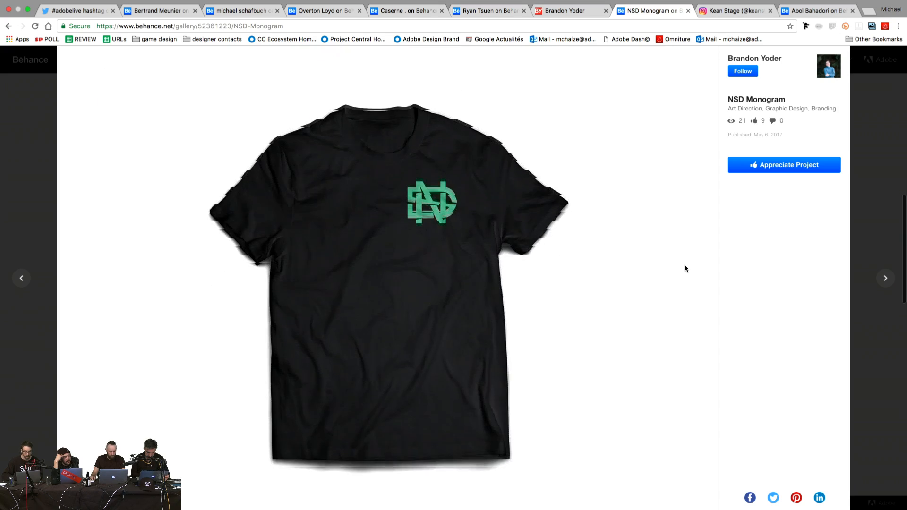
scroll(684, 266, "down", 3)
scroll(685, 266, "up", 15)
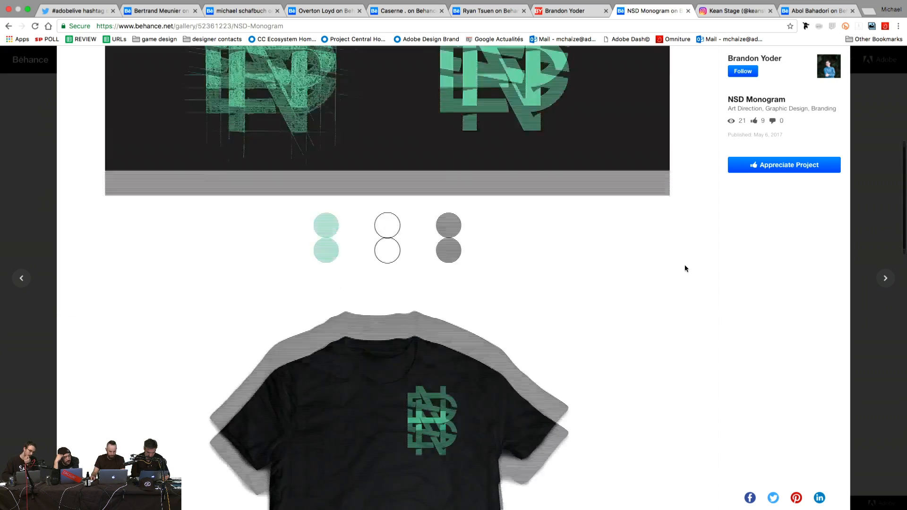
scroll(684, 269, "up", 3)
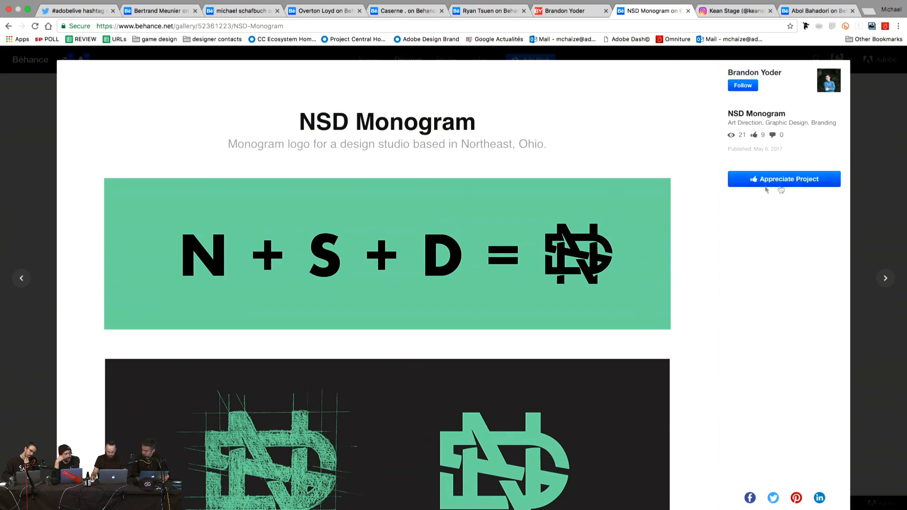
Step: Close the project viewer, follow the designer, and switch to the Kean Stage Instagram page
left_click(855, 158)
left_click(147, 202)
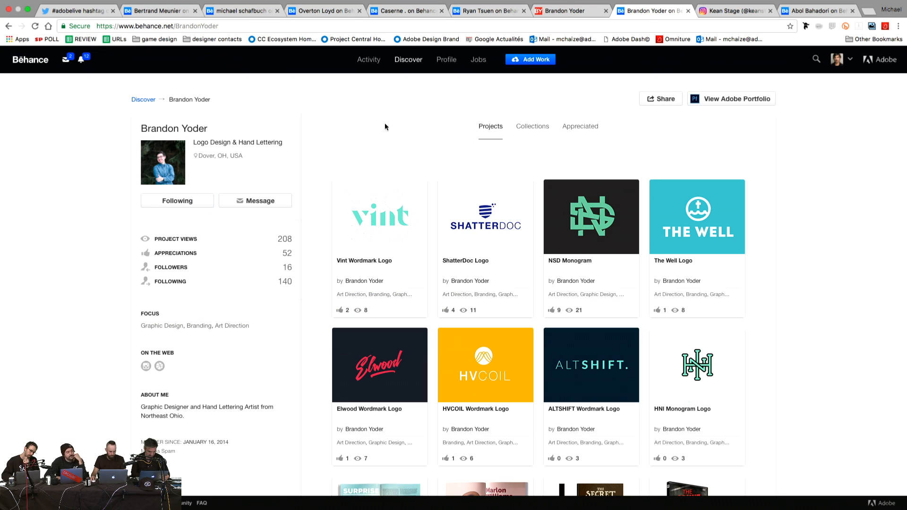
left_click(732, 22)
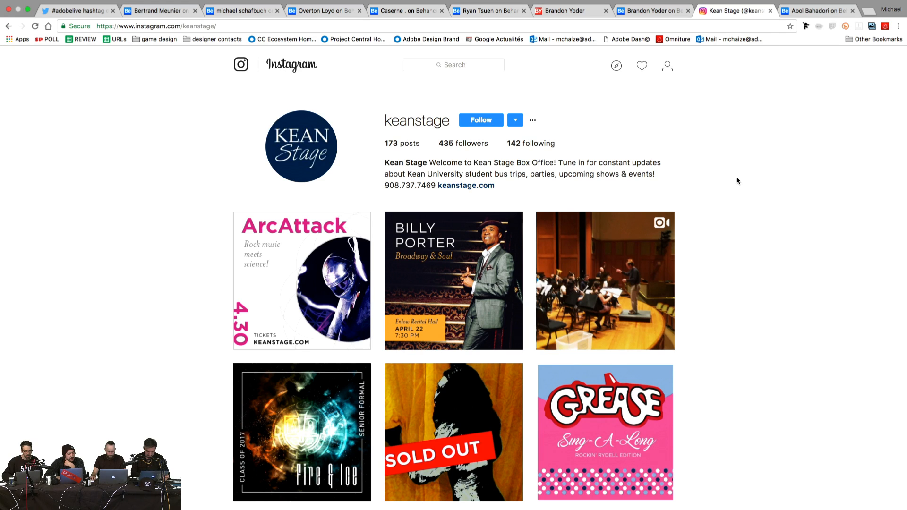
scroll(726, 215, "down", 3)
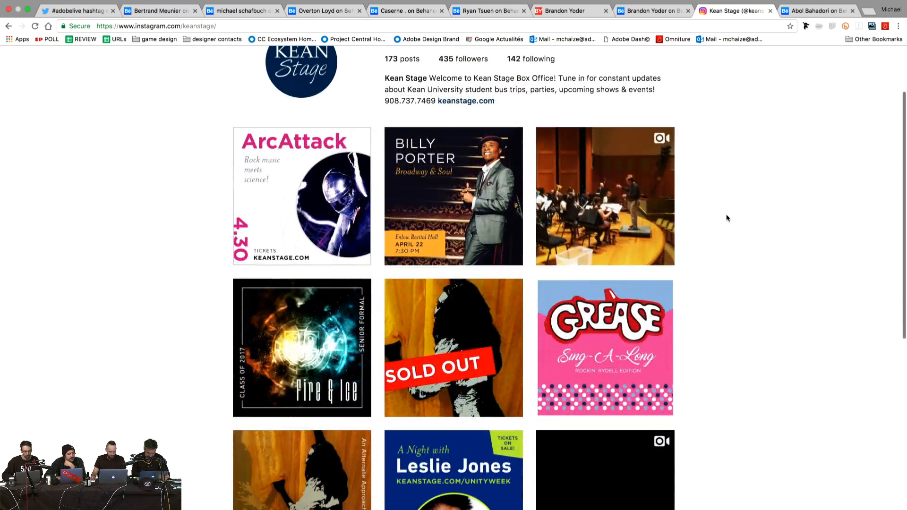
scroll(726, 214, "down", 2)
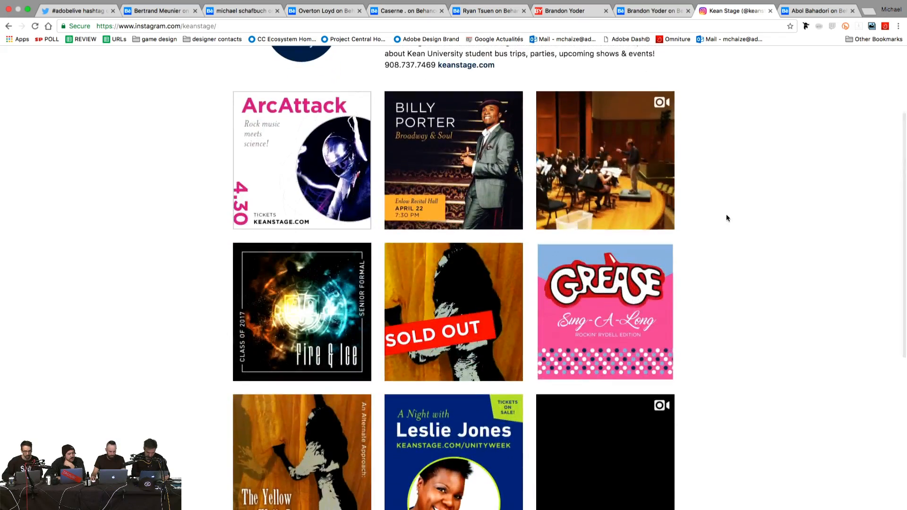
scroll(726, 218, "down", 3)
scroll(726, 218, "down", 2)
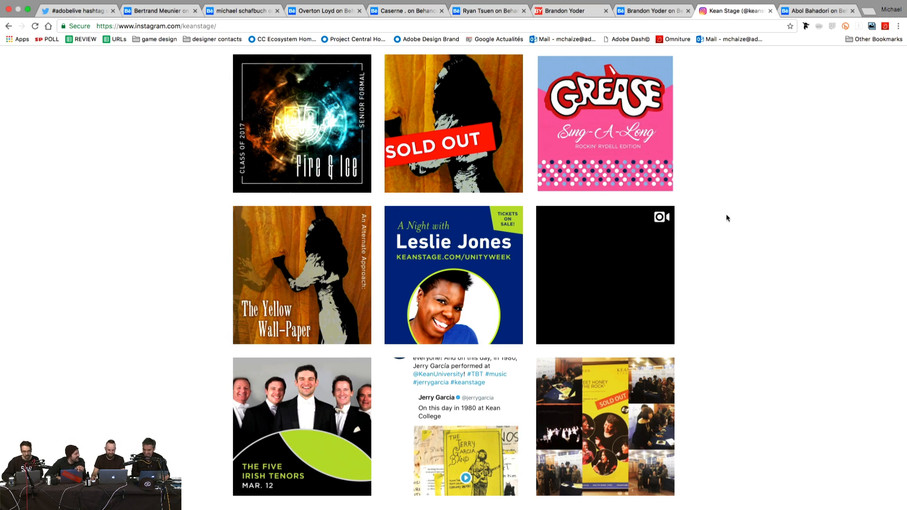
scroll(726, 217, "down", 2)
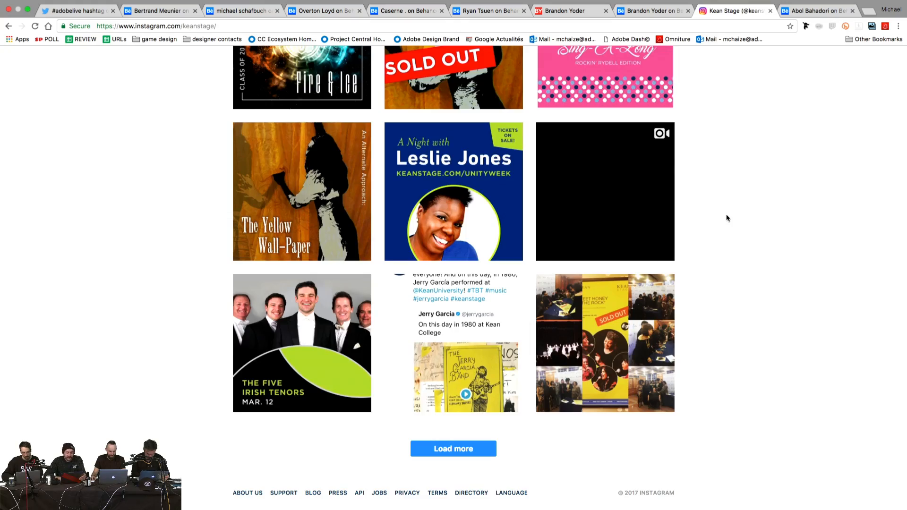
scroll(726, 214, "up", 8)
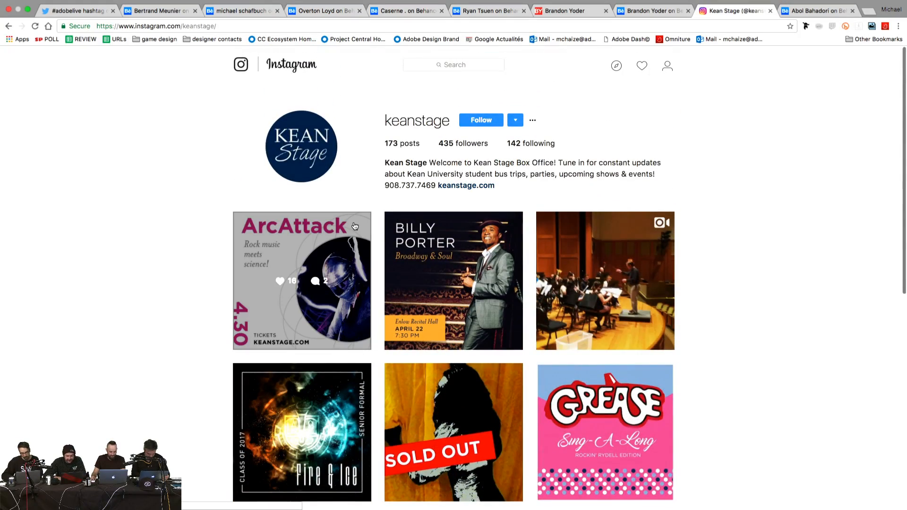
left_click(301, 240)
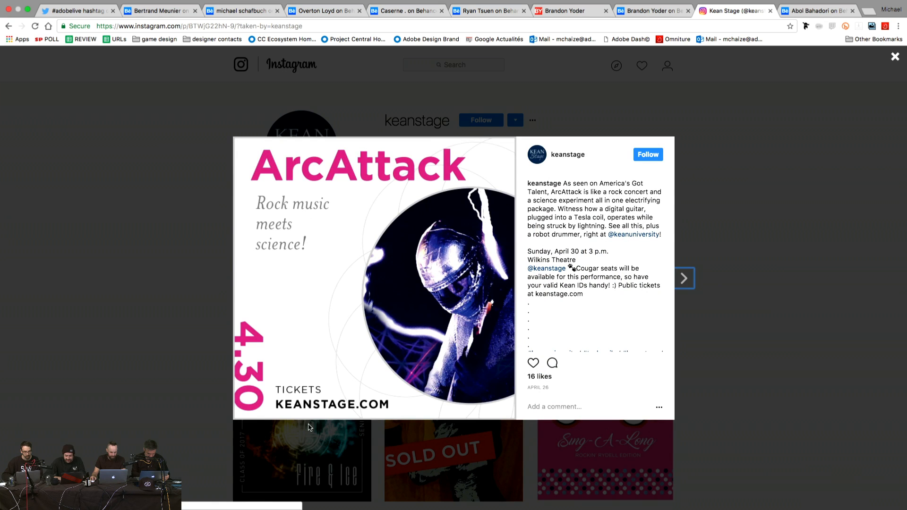
left_click(179, 291)
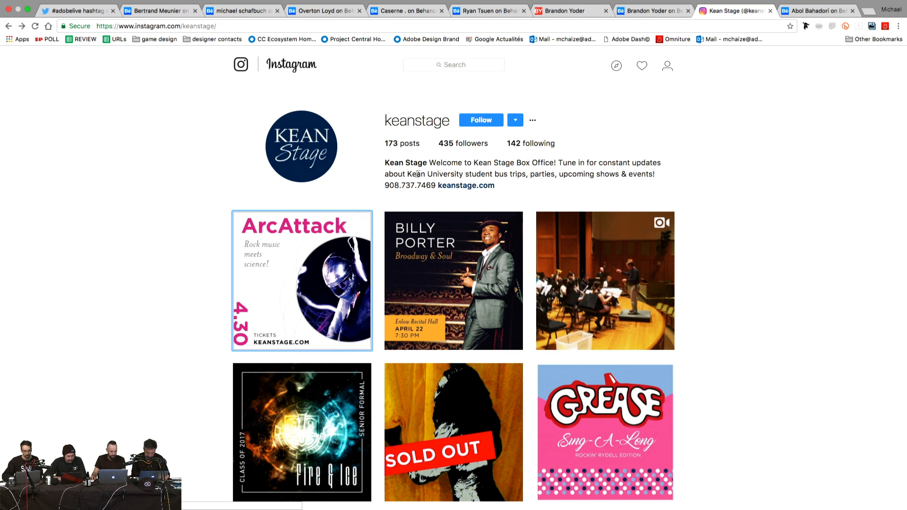
left_click(495, 257)
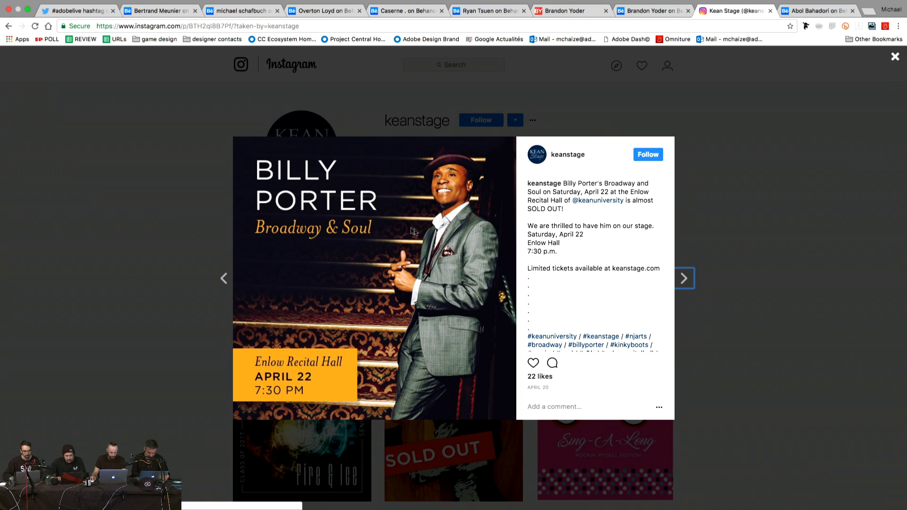
left_click(178, 230)
scroll(536, 252, "down", 3)
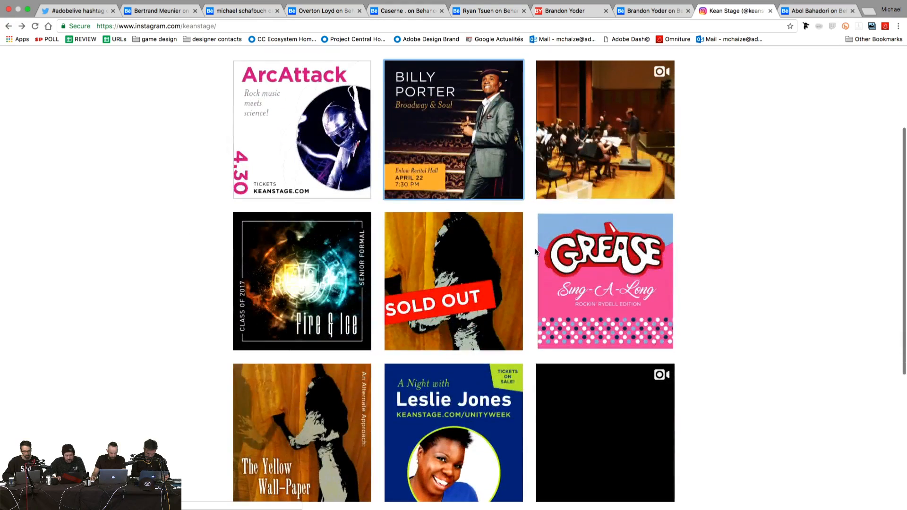
scroll(536, 252, "down", 4)
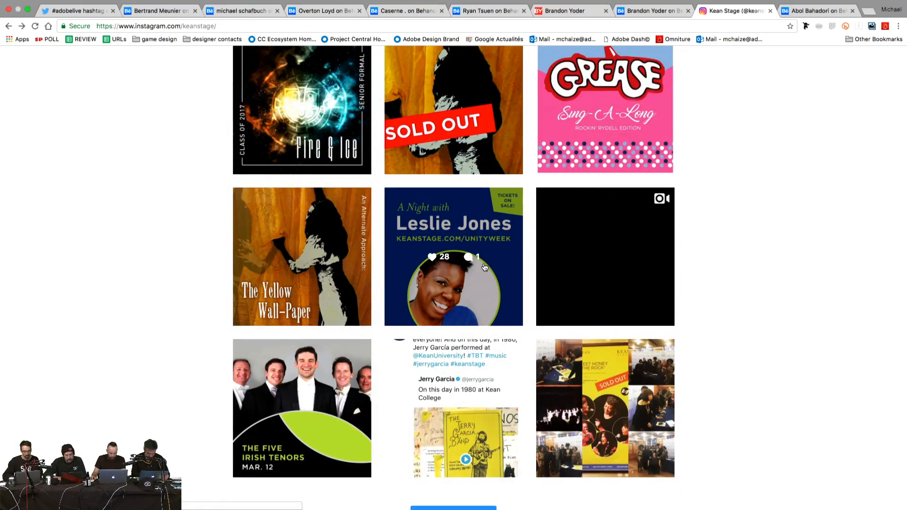
scroll(504, 235, "down", 1)
left_click(504, 235)
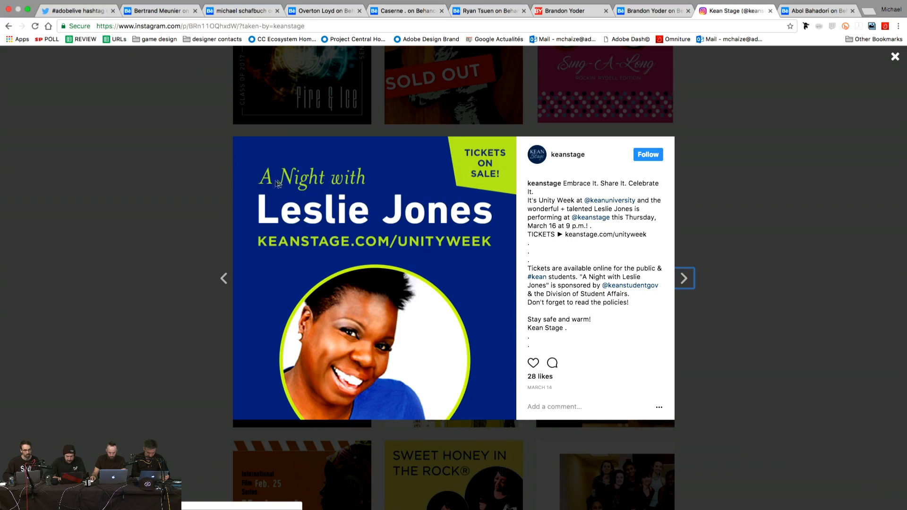
left_click(185, 188)
scroll(186, 188, "up", 5)
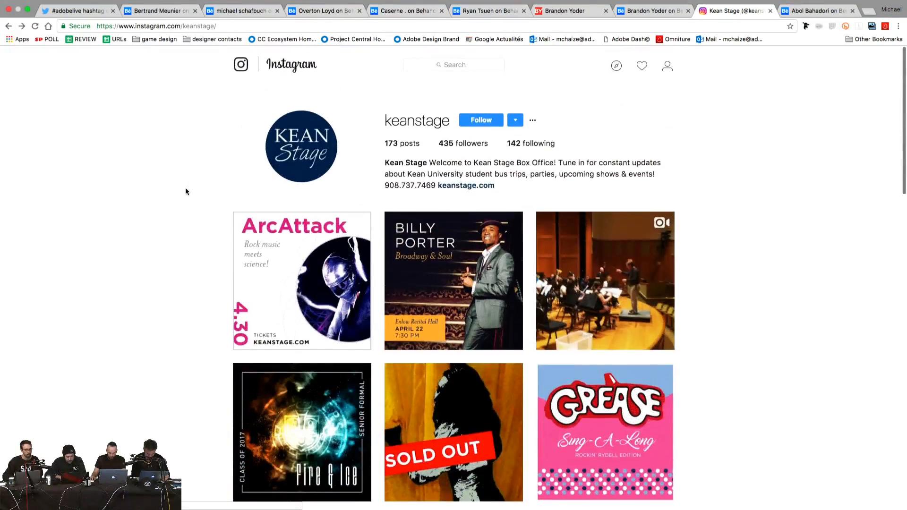
scroll(185, 188, "down", 10)
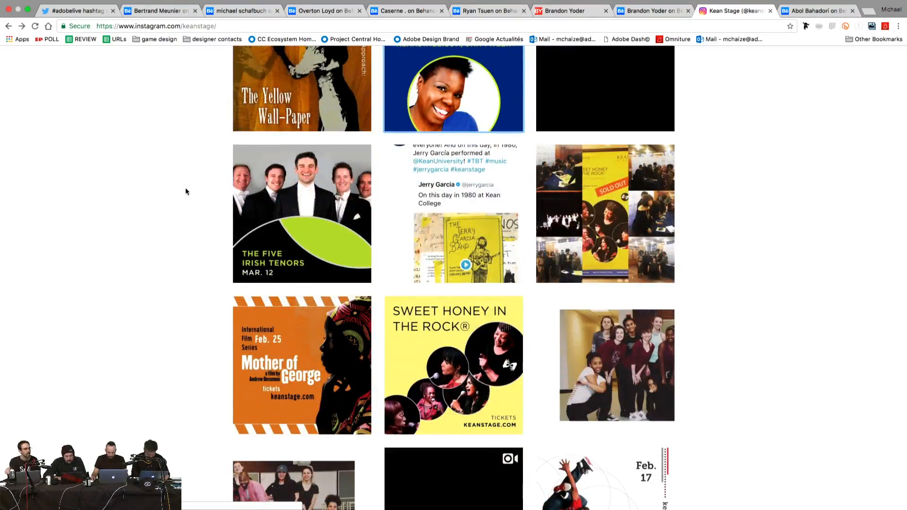
scroll(185, 189, "down", 4)
scroll(185, 190, "down", 4)
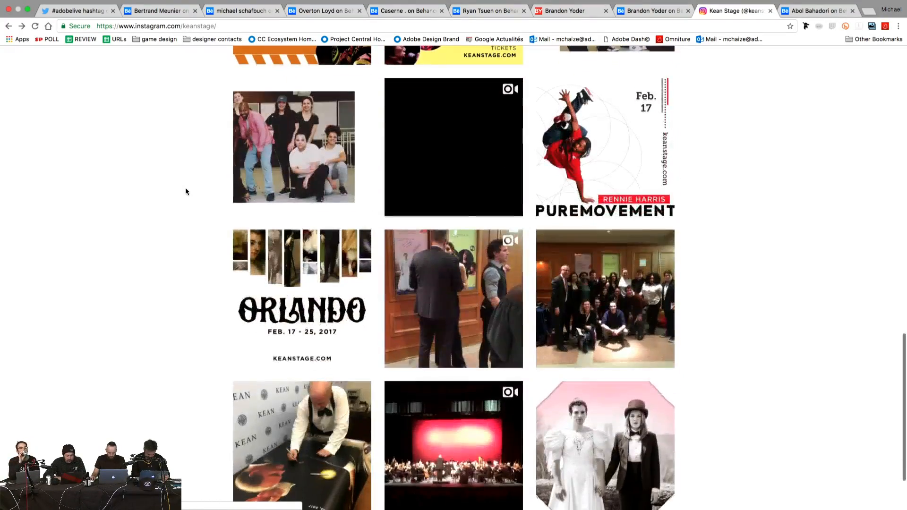
scroll(186, 191, "up", 20)
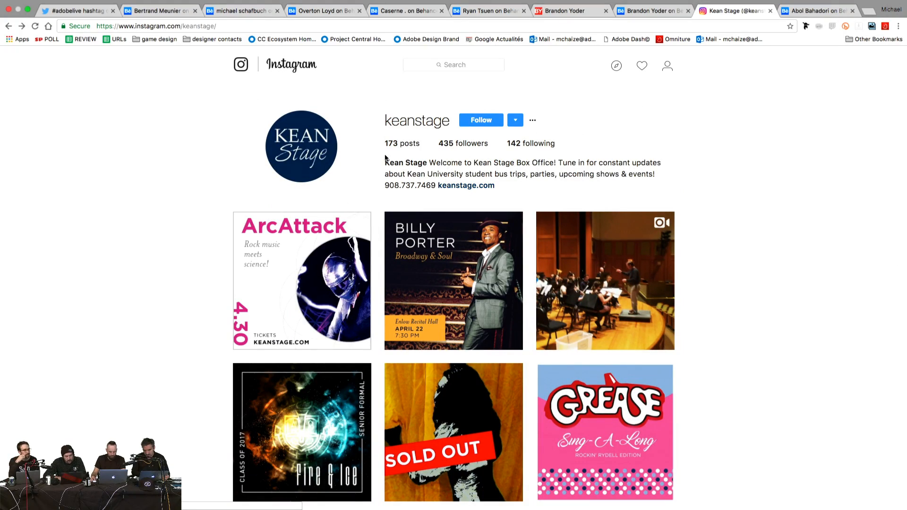
Step: Scroll down the keanstage grid, then briefly view and close the 'Jesus Hopped the A Train' post
scroll(246, 262, "down", 17)
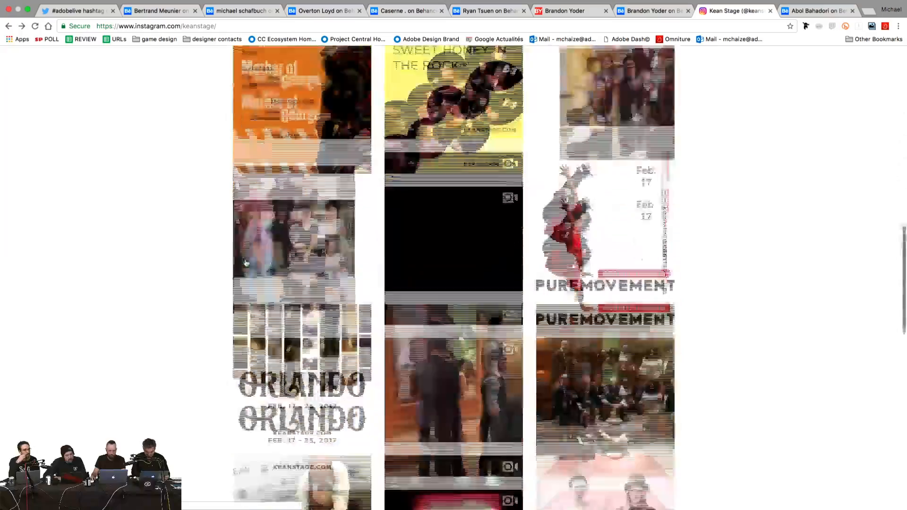
scroll(245, 262, "down", 10)
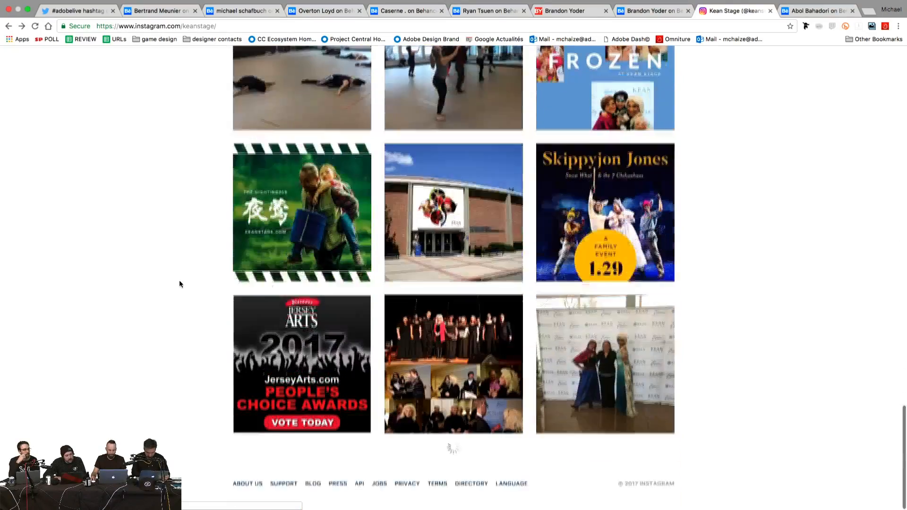
scroll(179, 281, "down", 7)
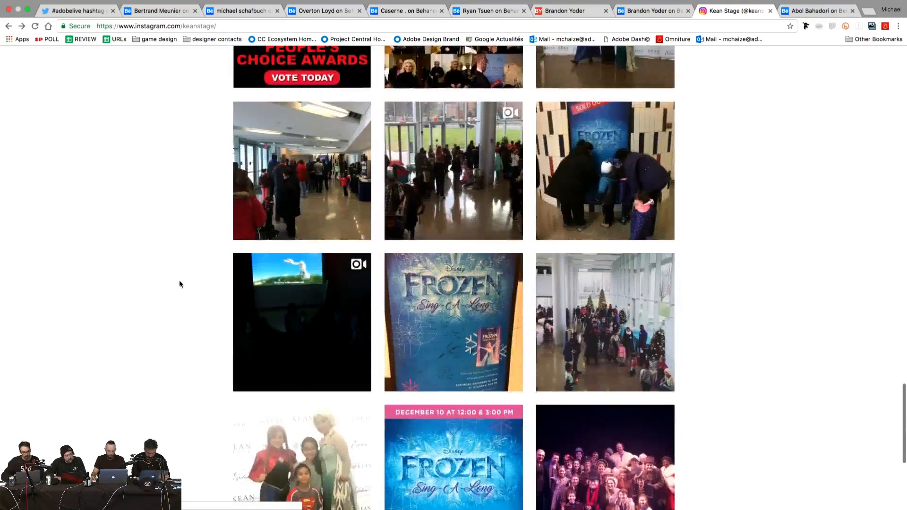
scroll(180, 281, "down", 5)
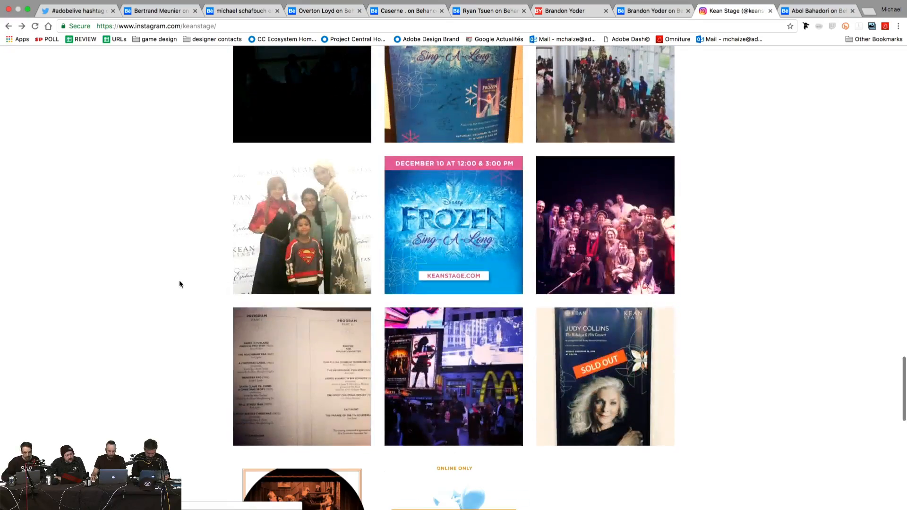
scroll(179, 281, "down", 7)
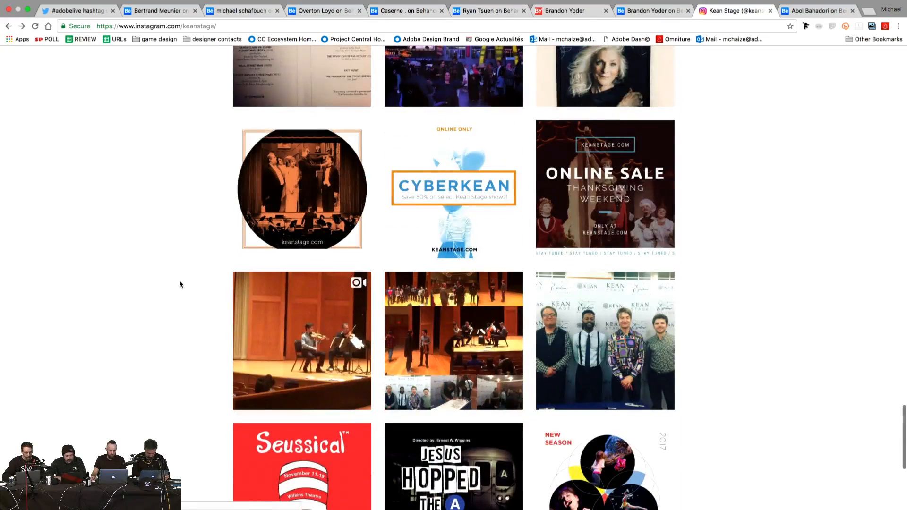
scroll(180, 280, "down", 5)
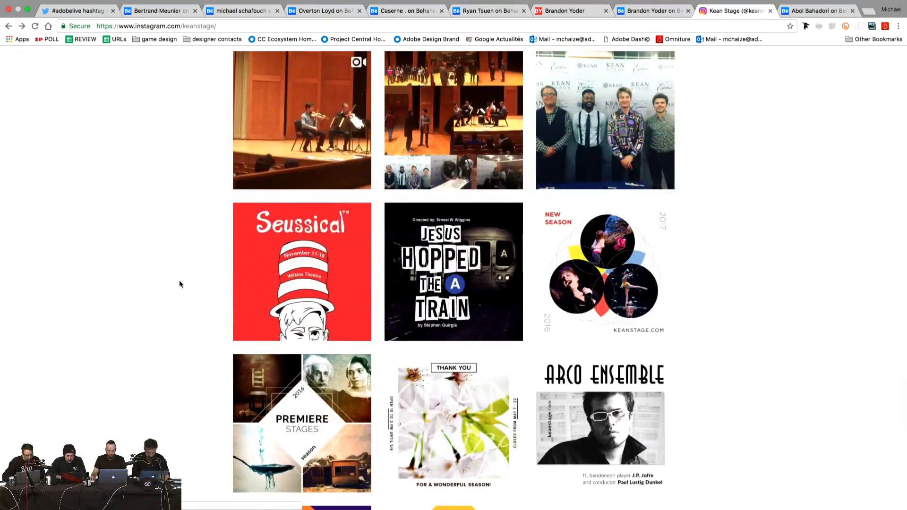
scroll(179, 279, "down", 2)
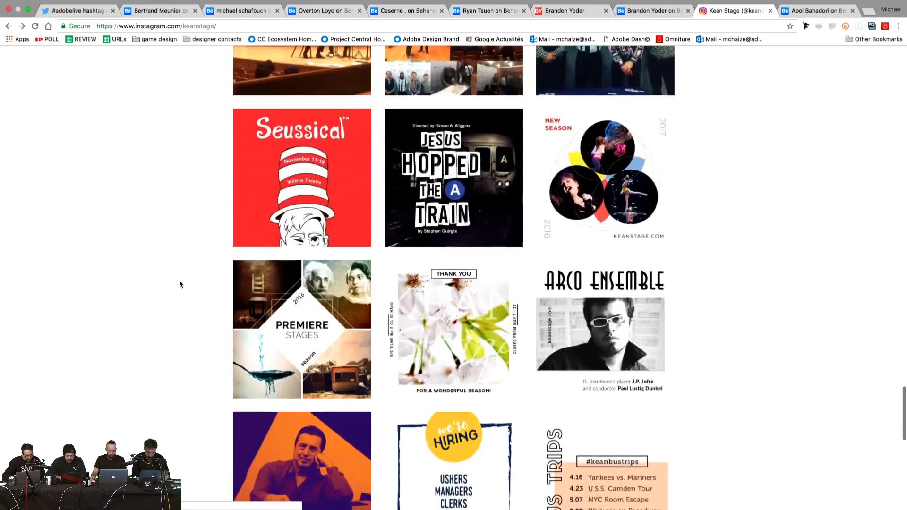
left_click(388, 208)
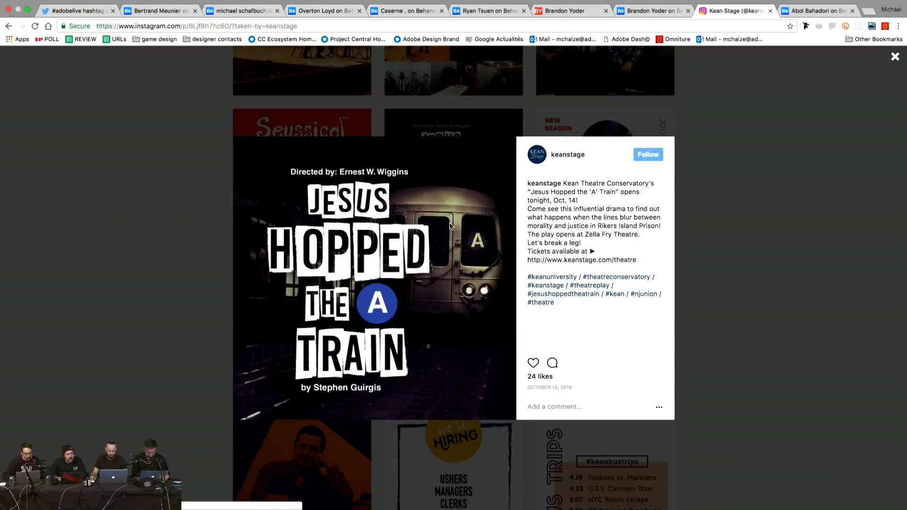
left_click(185, 226)
Step: Scroll further through the keanstage post grid and back up
scroll(185, 227, "down", 5)
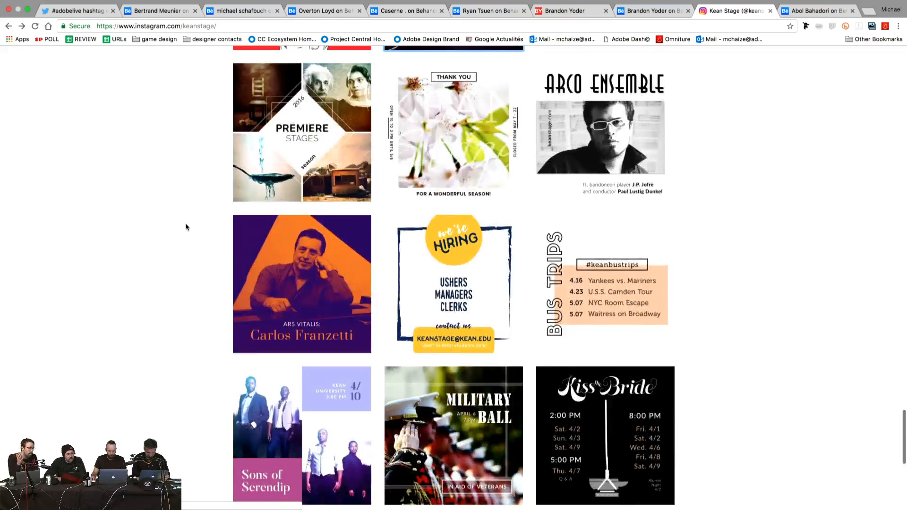
scroll(186, 226, "down", 3)
scroll(185, 225, "down", 3)
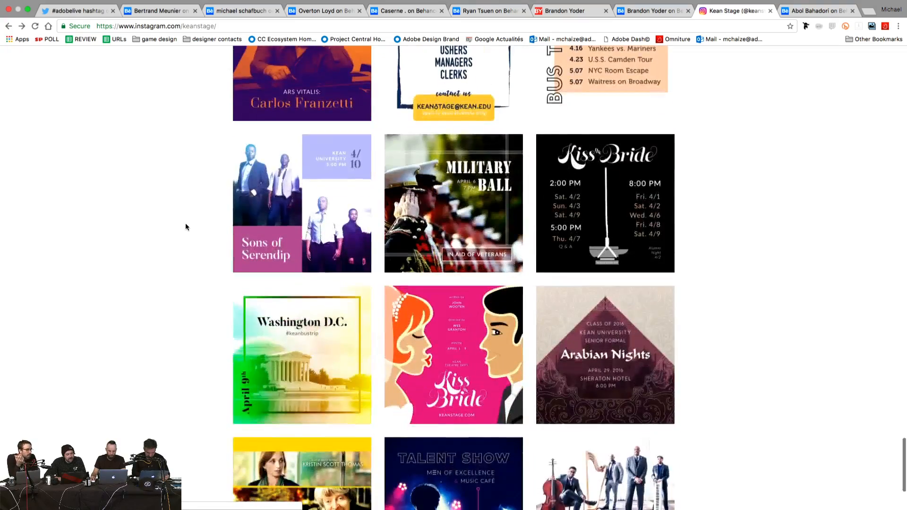
scroll(186, 227, "down", 10)
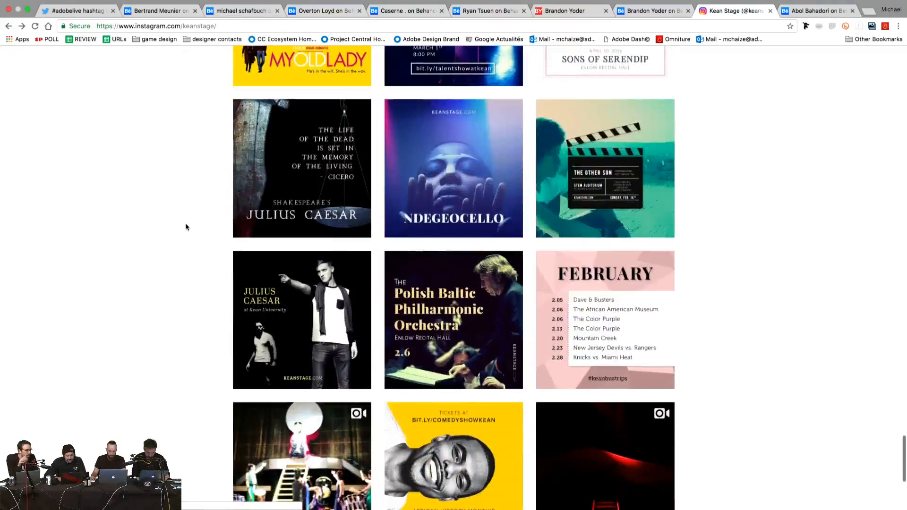
scroll(185, 226, "down", 6)
scroll(185, 227, "down", 5)
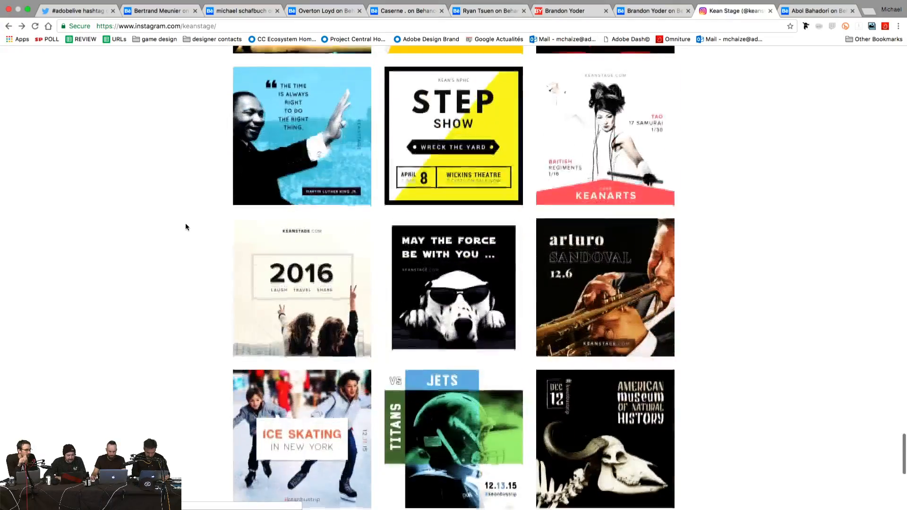
scroll(185, 227, "up", 20)
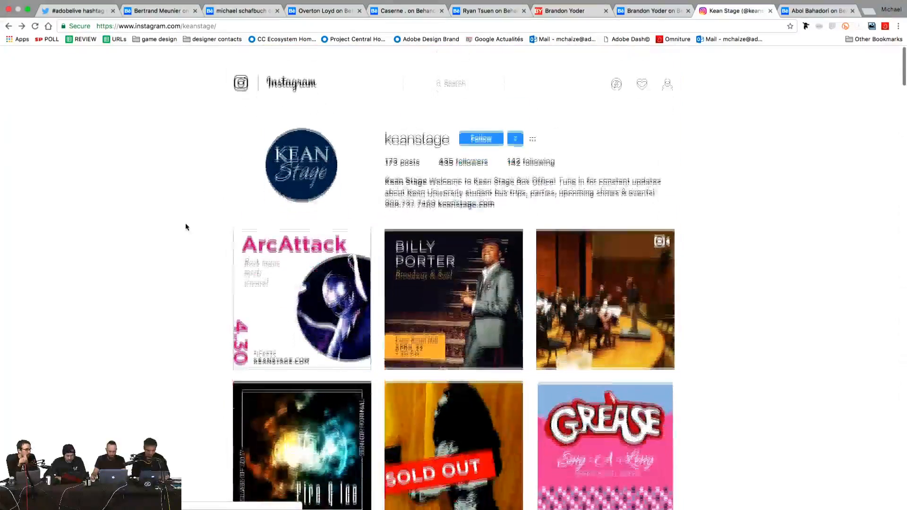
scroll(130, 198, "down", 2)
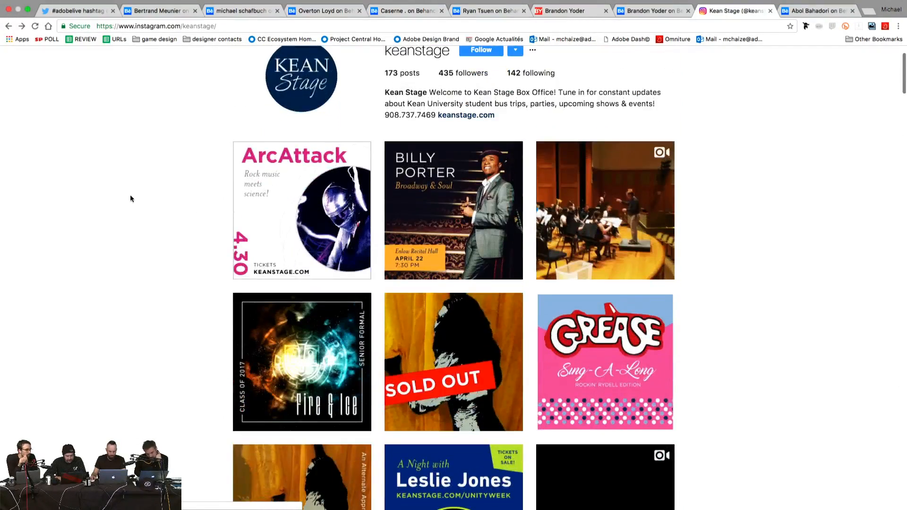
scroll(131, 198, "down", 7)
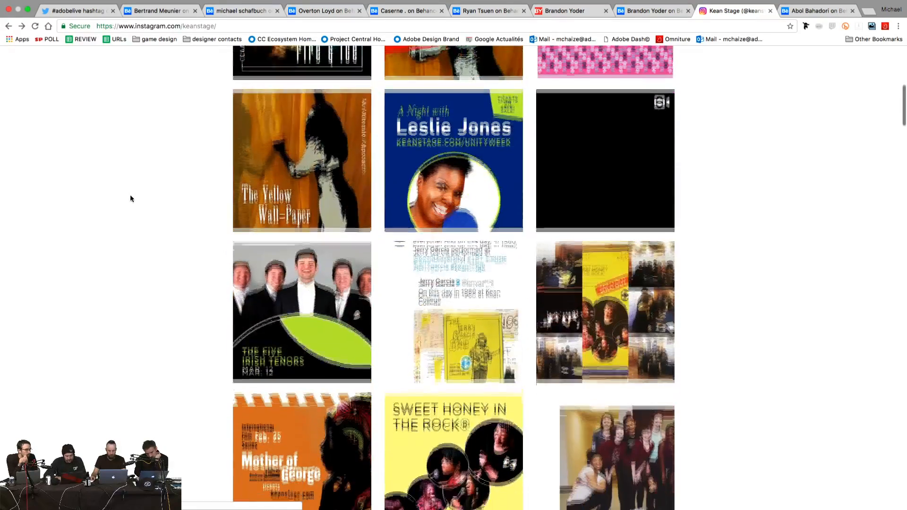
scroll(130, 198, "up", 10)
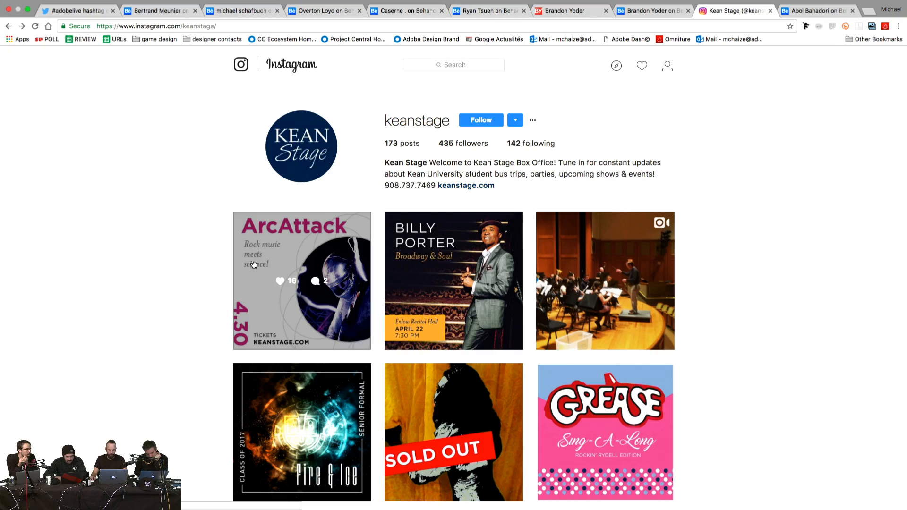
scroll(176, 287, "down", 5)
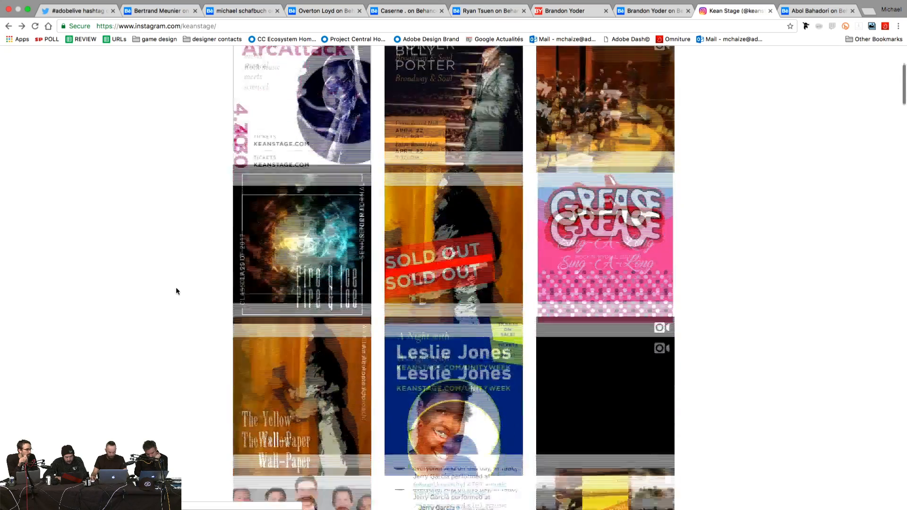
scroll(184, 305, "down", 9)
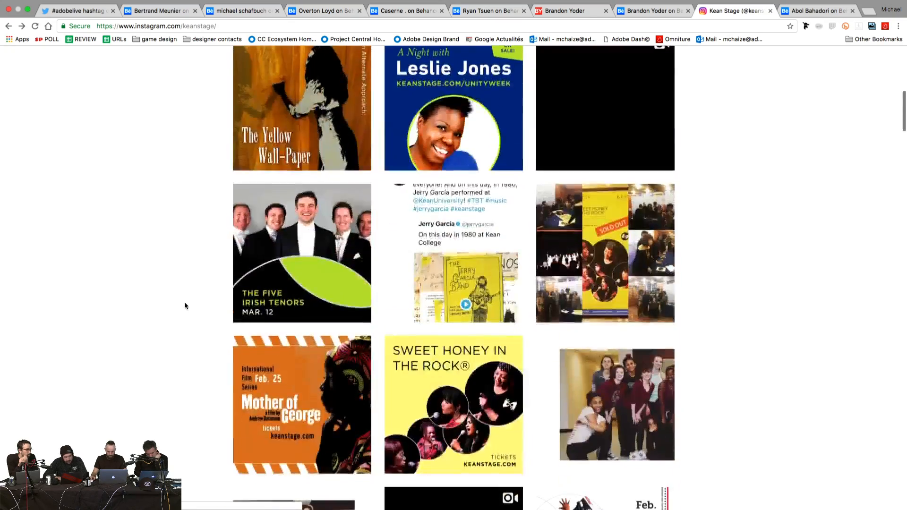
scroll(184, 304, "up", 15)
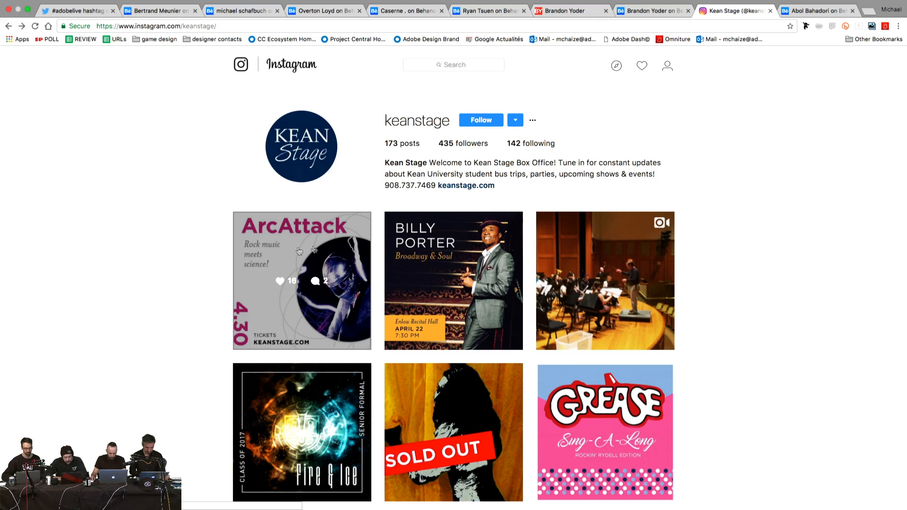
scroll(149, 252, "down", 6)
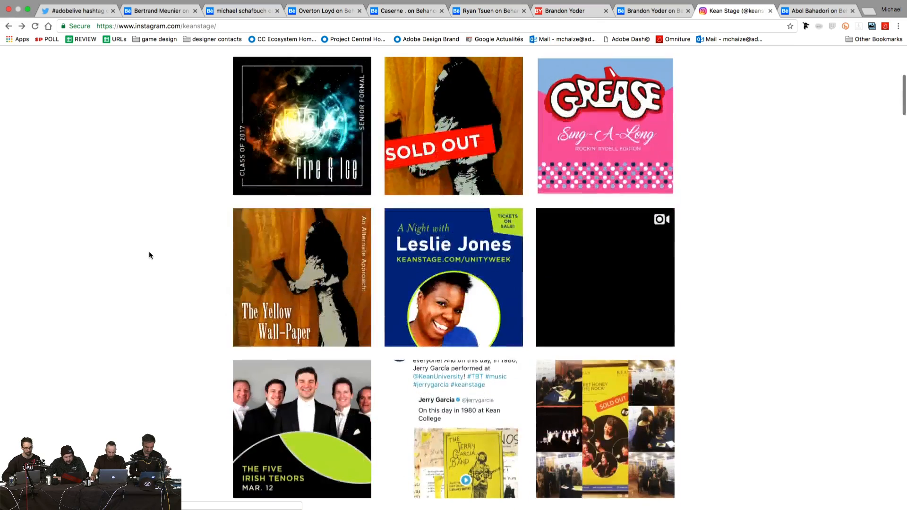
scroll(149, 255, "down", 1)
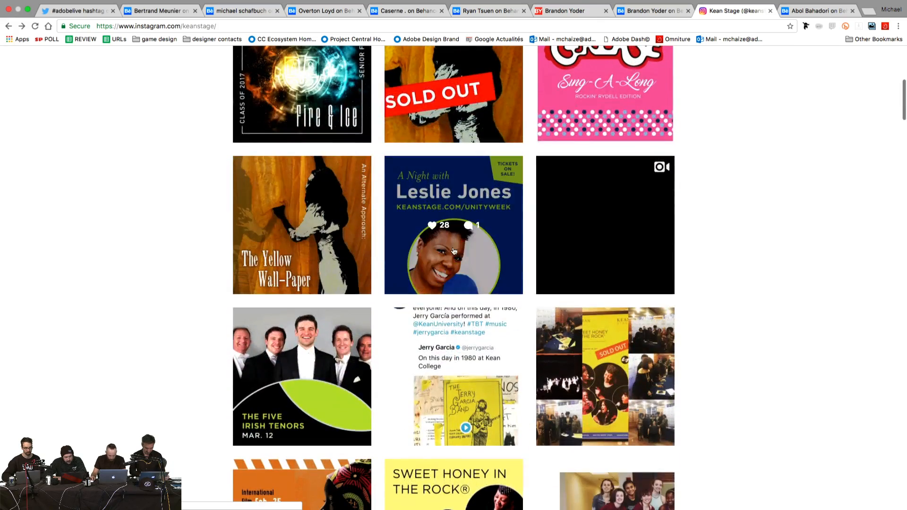
scroll(183, 225, "up", 8)
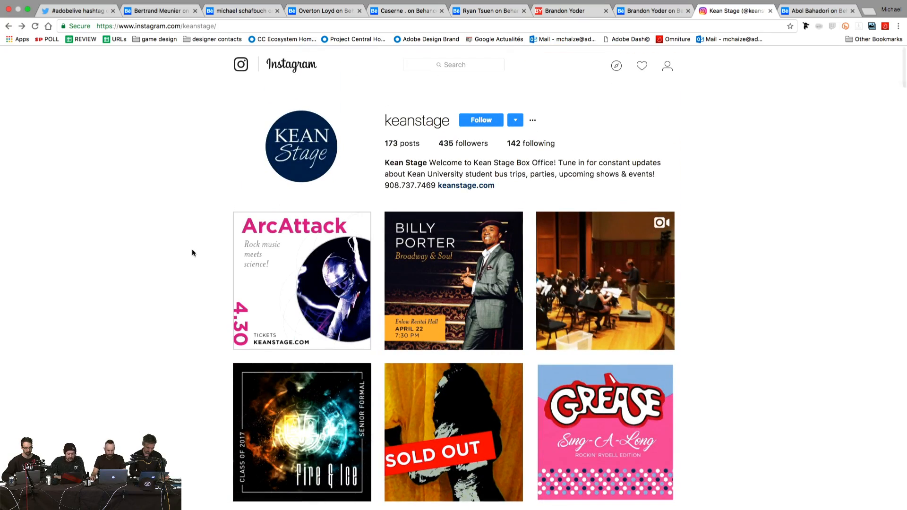
scroll(192, 250, "down", 12)
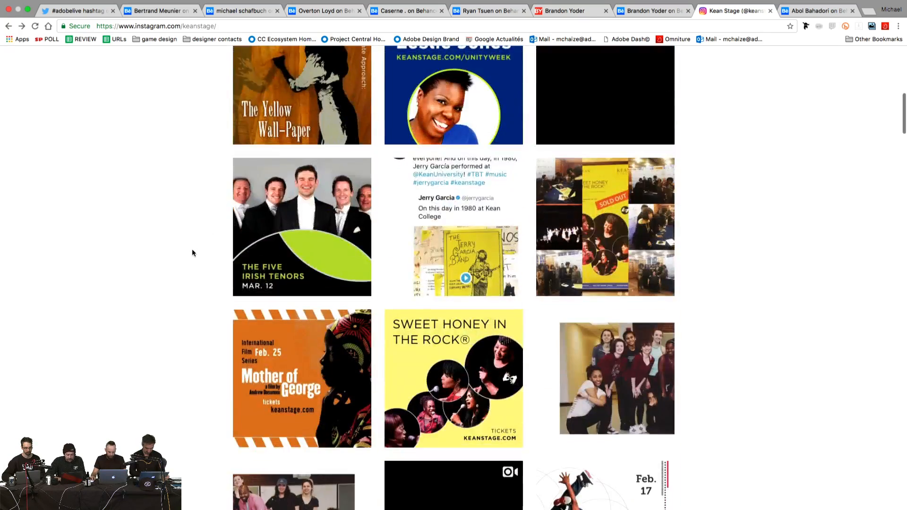
scroll(191, 253, "up", 12)
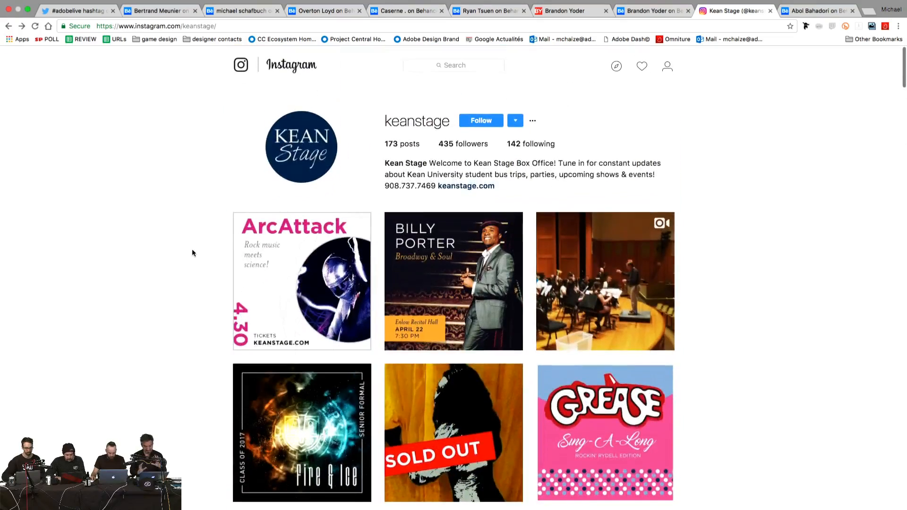
Step: Preview the ArcAttack post, close it, and scroll further through the grid
left_click(297, 244)
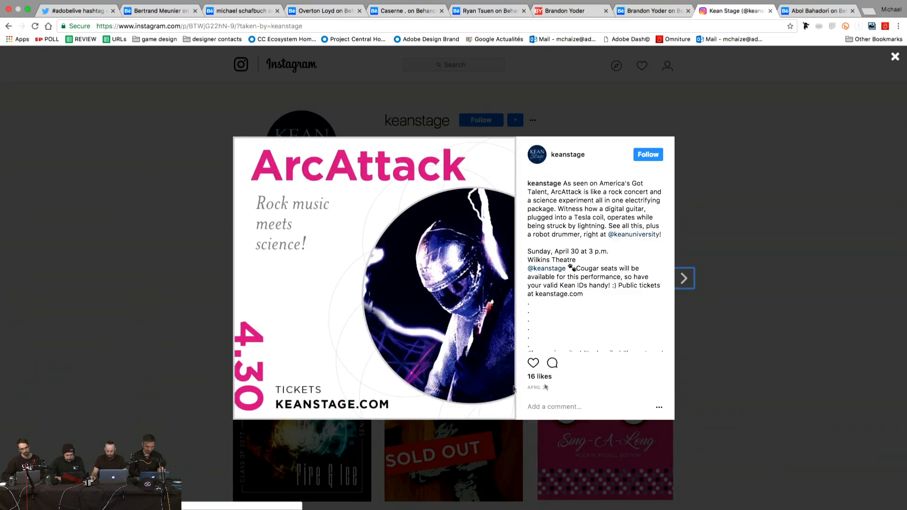
left_click(140, 183)
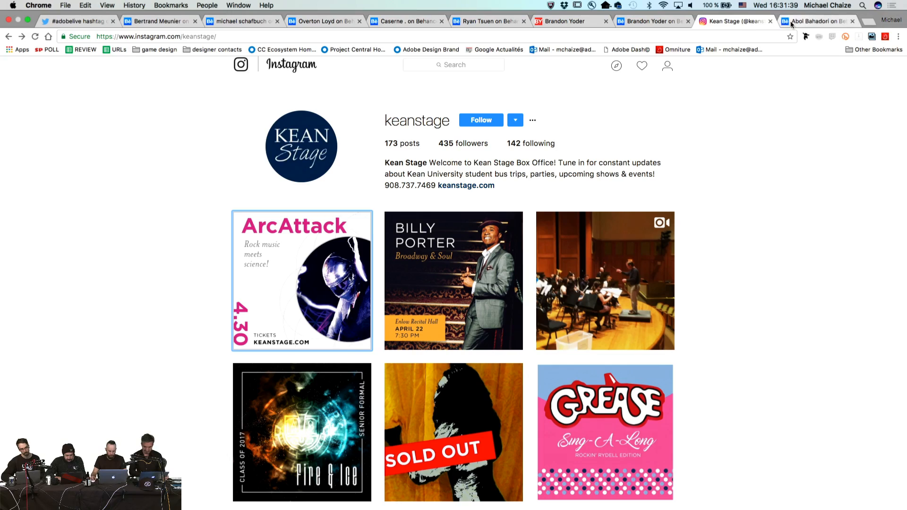
scroll(717, 257, "down", 3)
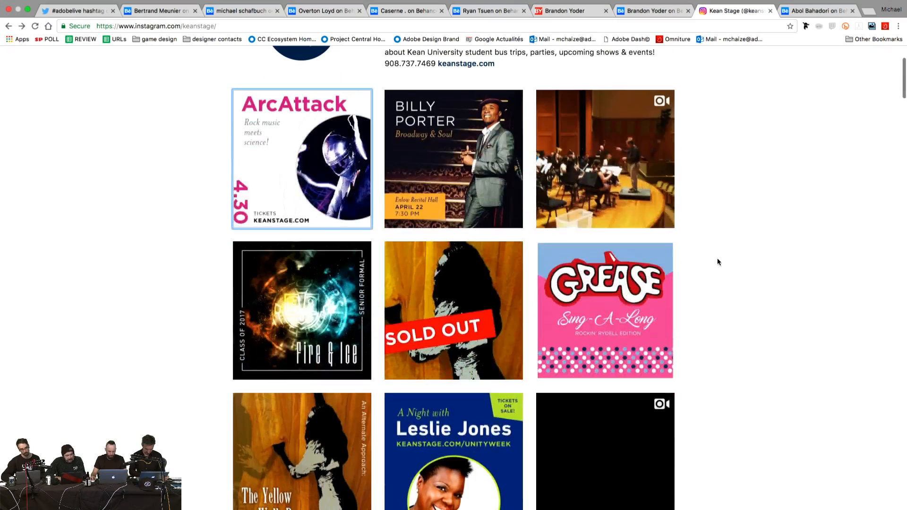
scroll(211, 197, "down", 1)
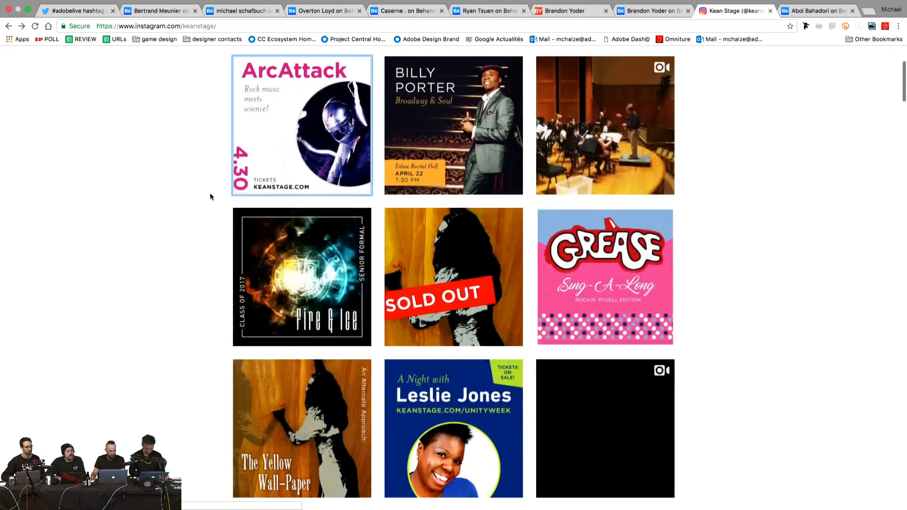
scroll(210, 194, "down", 3)
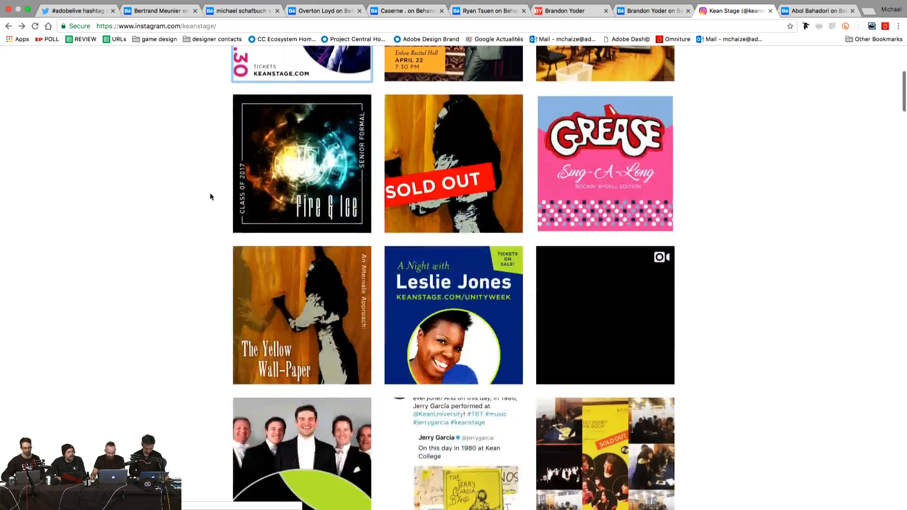
scroll(209, 197, "up", 5)
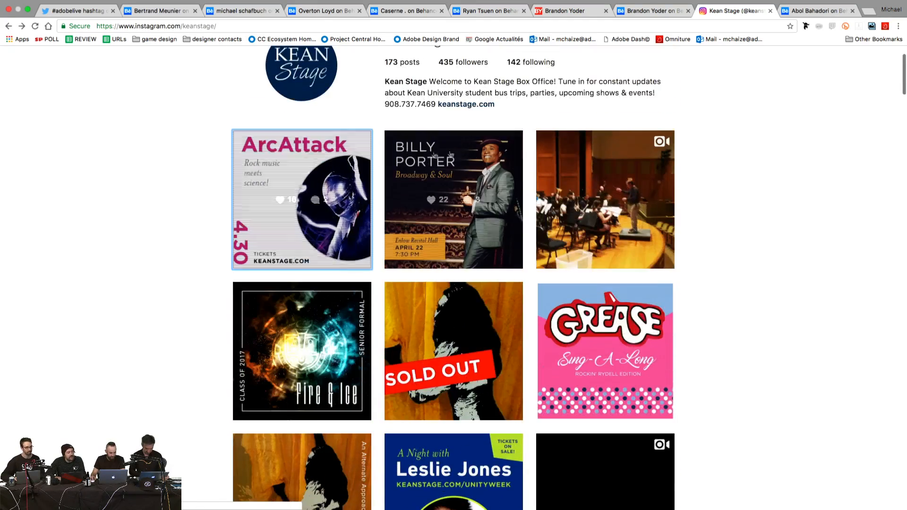
Step: View and close the Billy Porter post, then switch to the designer's Behance profile
left_click(498, 158)
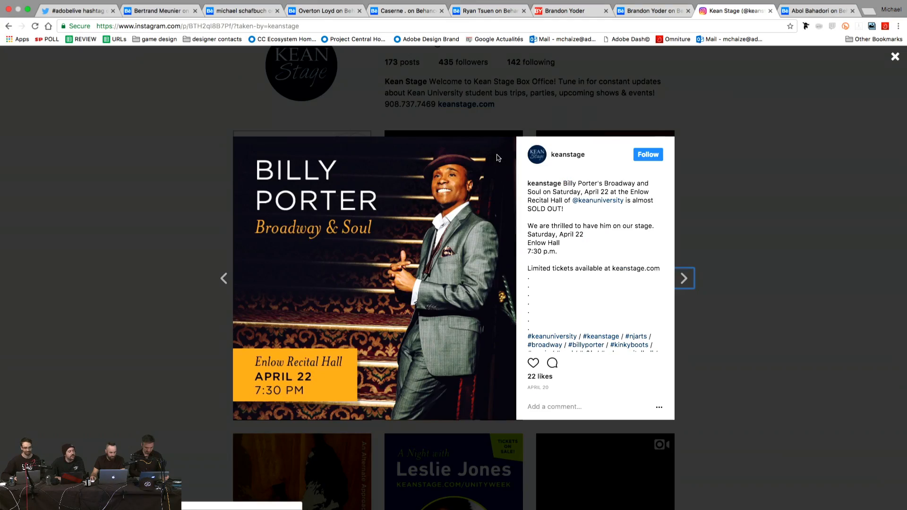
left_click(199, 175)
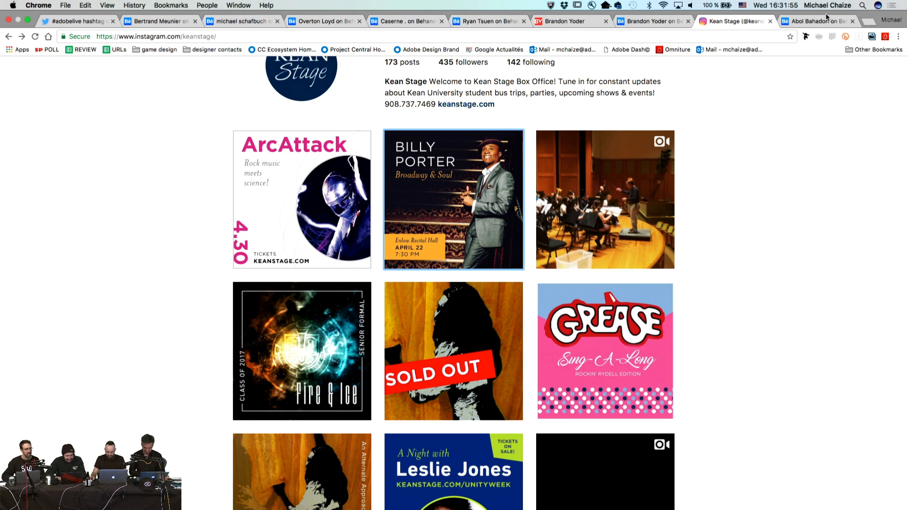
left_click(819, 20)
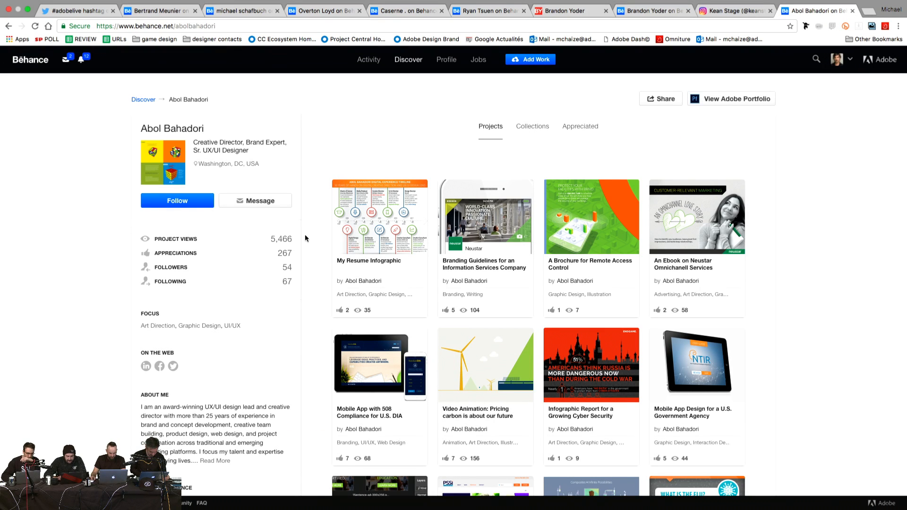
Step: Browse the Behance project grid and open 'Branding Guidelines for an Information Services Company'
scroll(306, 235, "down", 2)
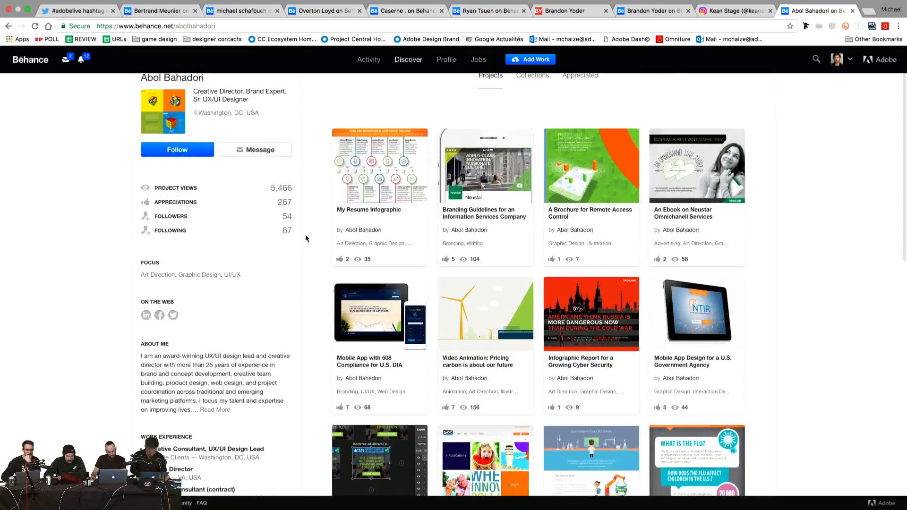
scroll(305, 234, "down", 1)
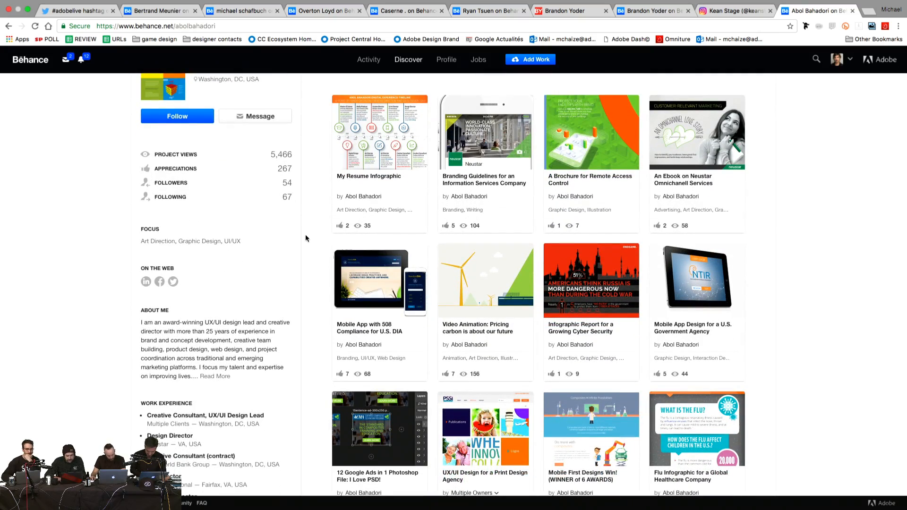
scroll(305, 238, "down", 2)
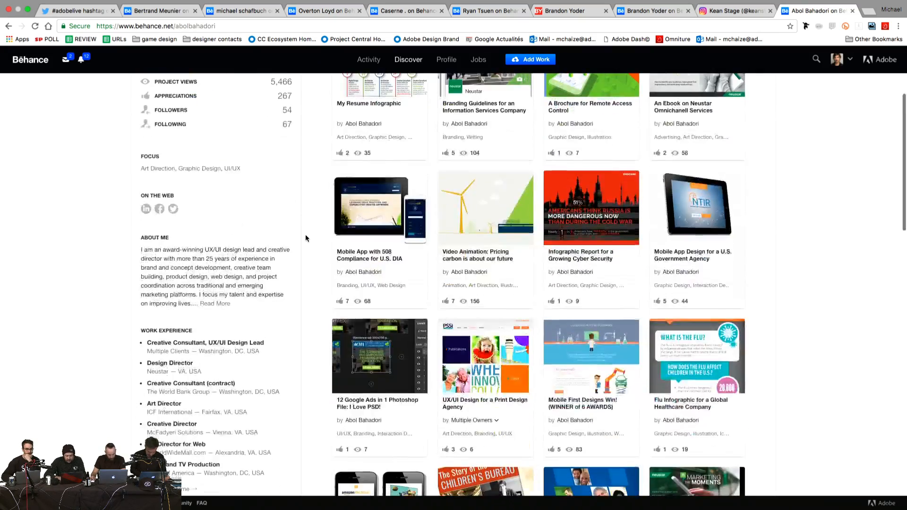
scroll(305, 238, "down", 12)
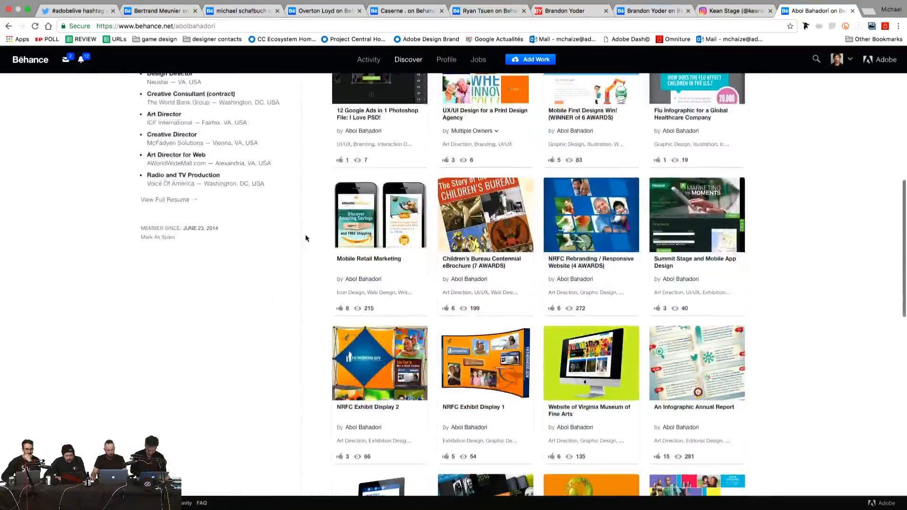
scroll(305, 238, "down", 15)
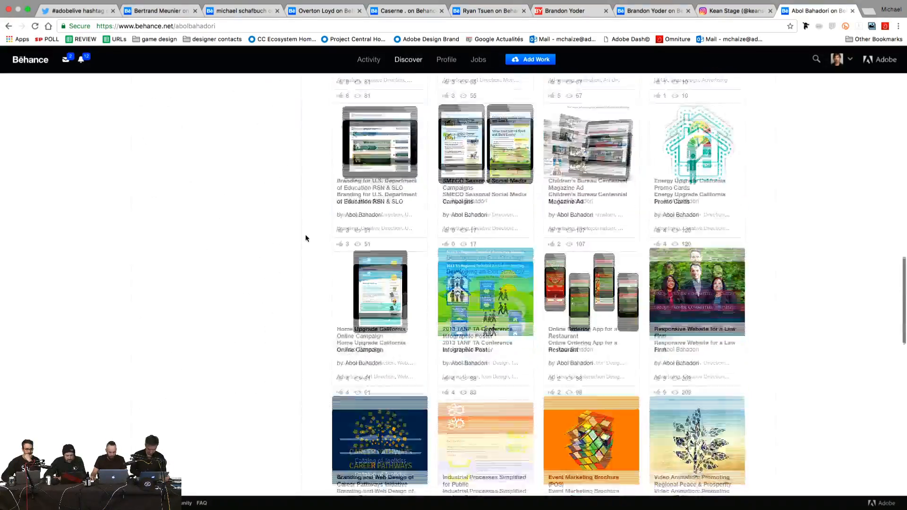
scroll(305, 238, "up", 20)
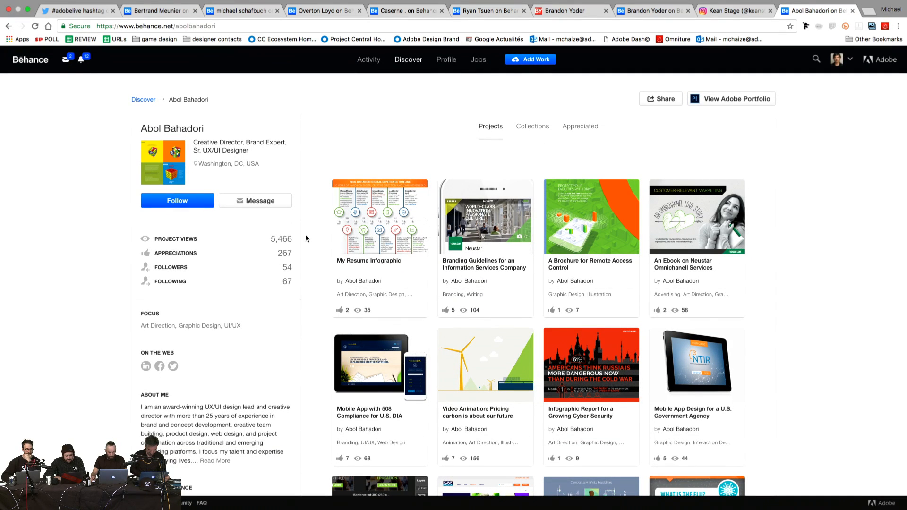
left_click(482, 203)
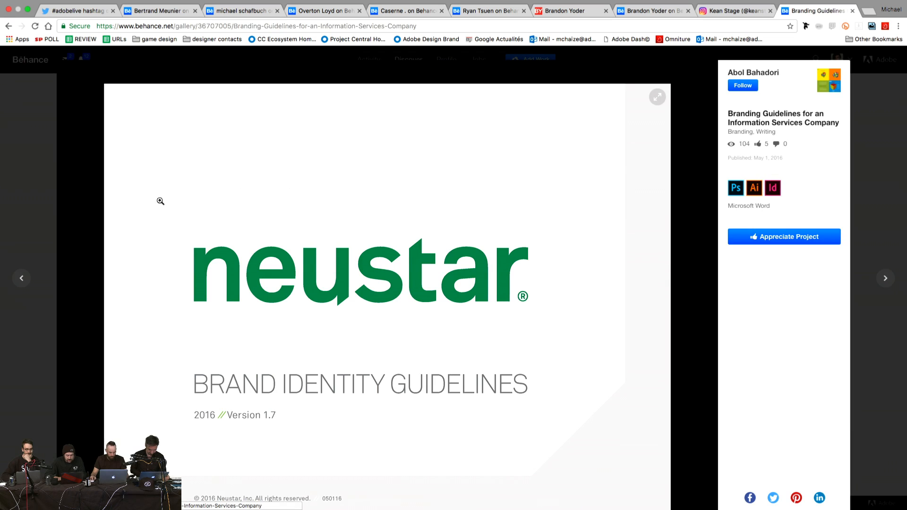
scroll(105, 254, "down", 3)
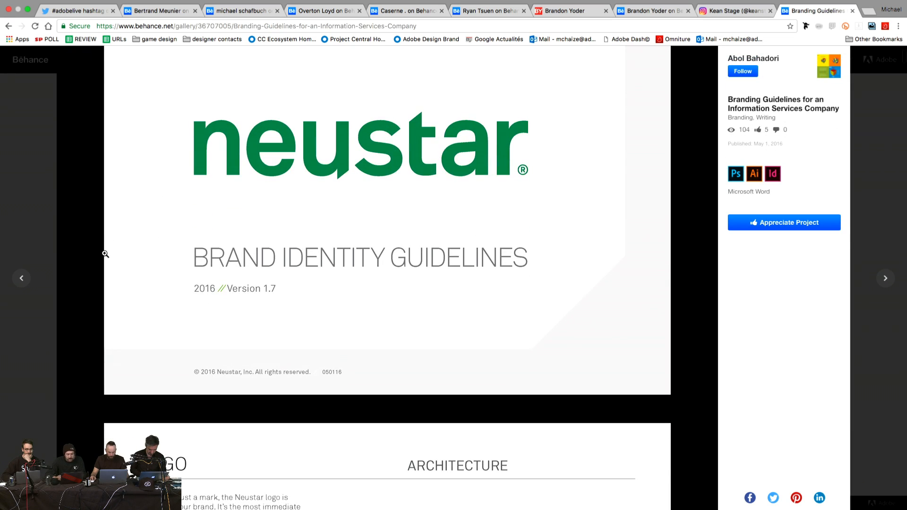
scroll(105, 254, "down", 8)
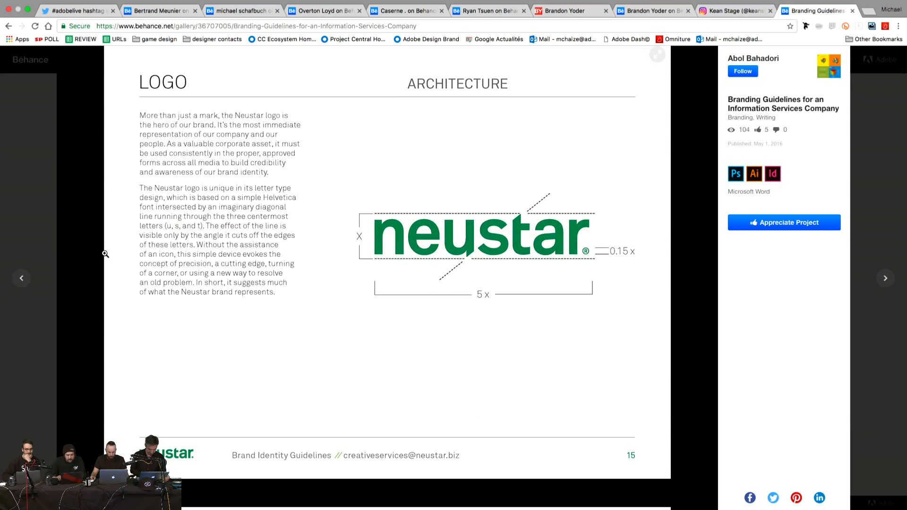
scroll(105, 254, "down", 8)
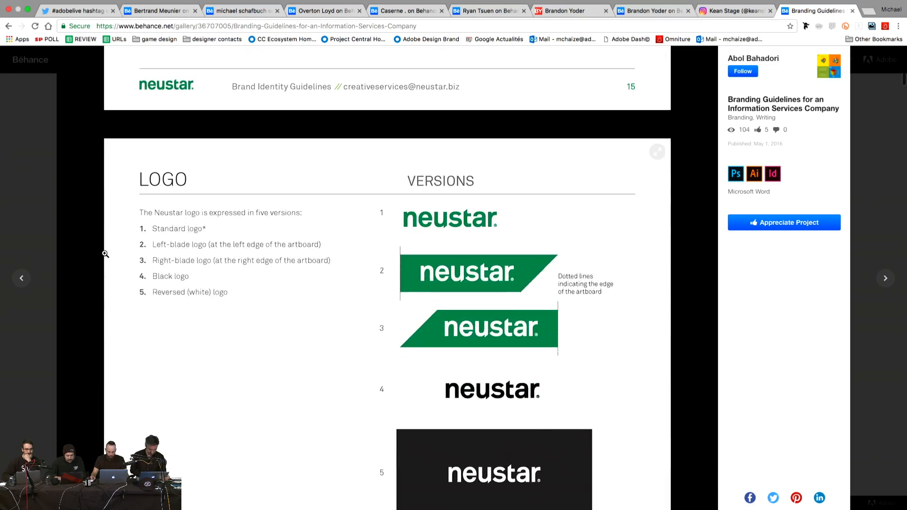
scroll(105, 254, "up", 4)
scroll(106, 254, "up", 4)
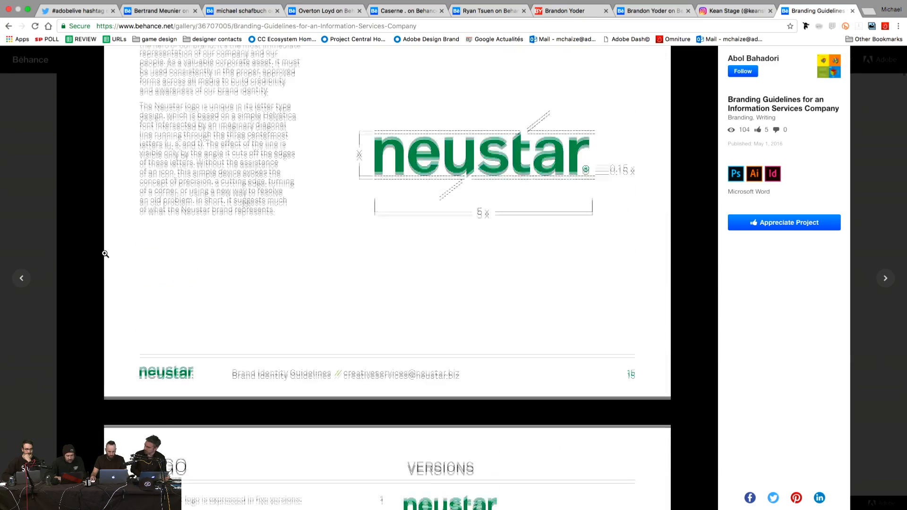
scroll(106, 254, "down", 8)
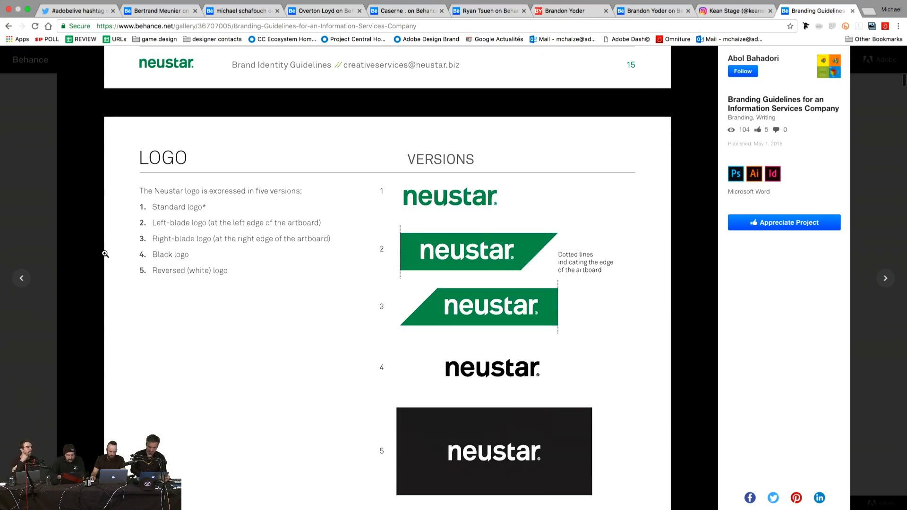
scroll(349, 261, "down", 5)
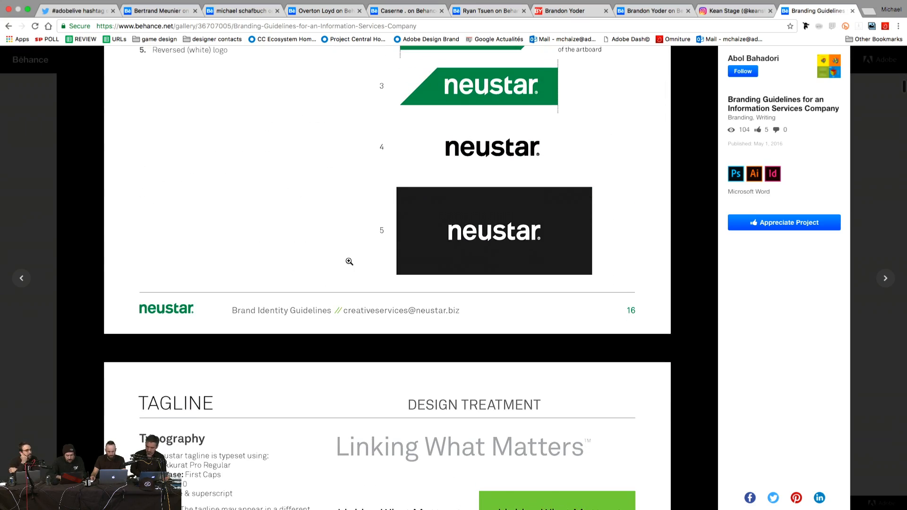
scroll(349, 261, "down", 6)
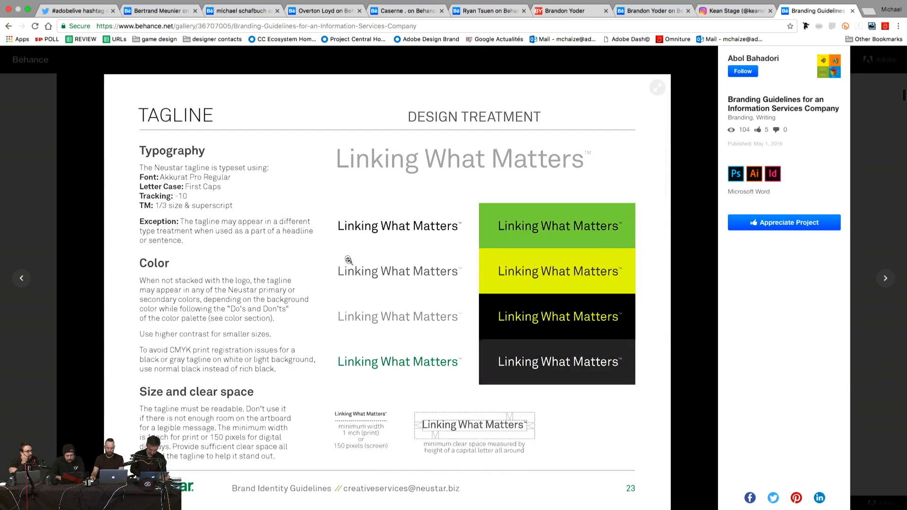
scroll(287, 225, "down", 9)
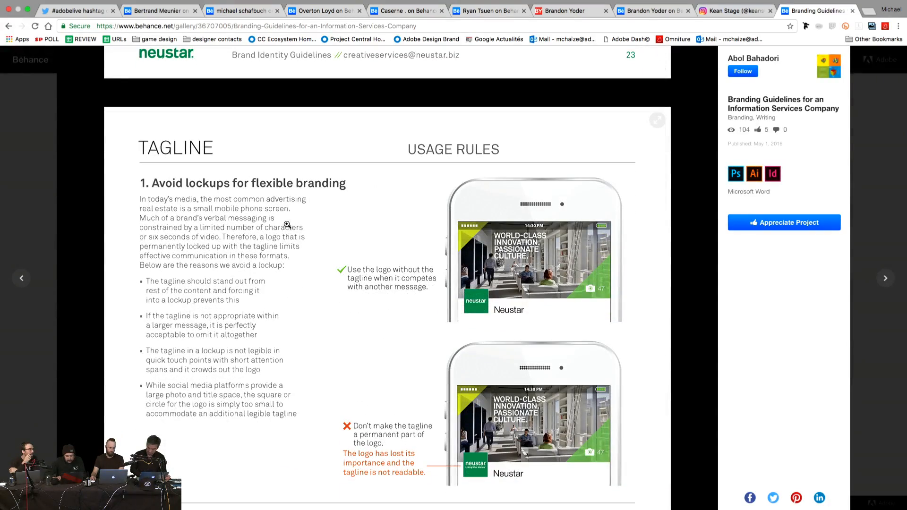
scroll(287, 224, "down", 1)
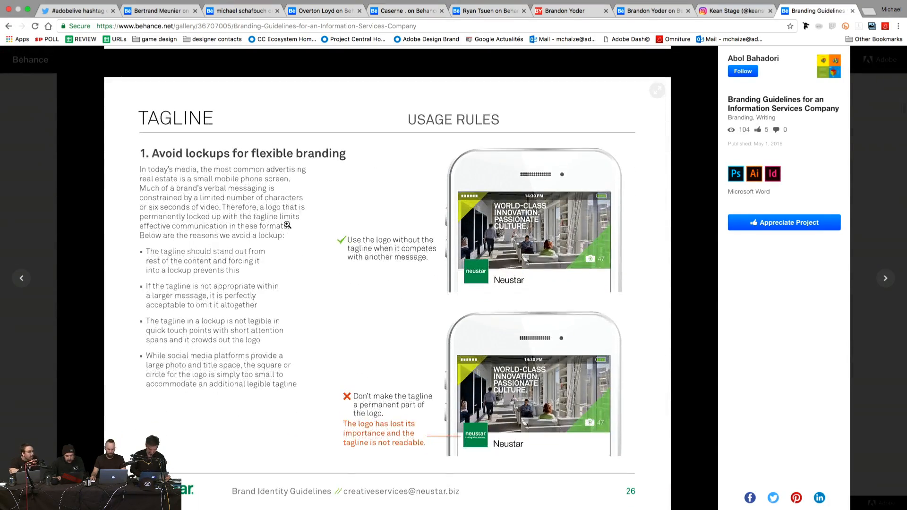
scroll(287, 225, "down", 1)
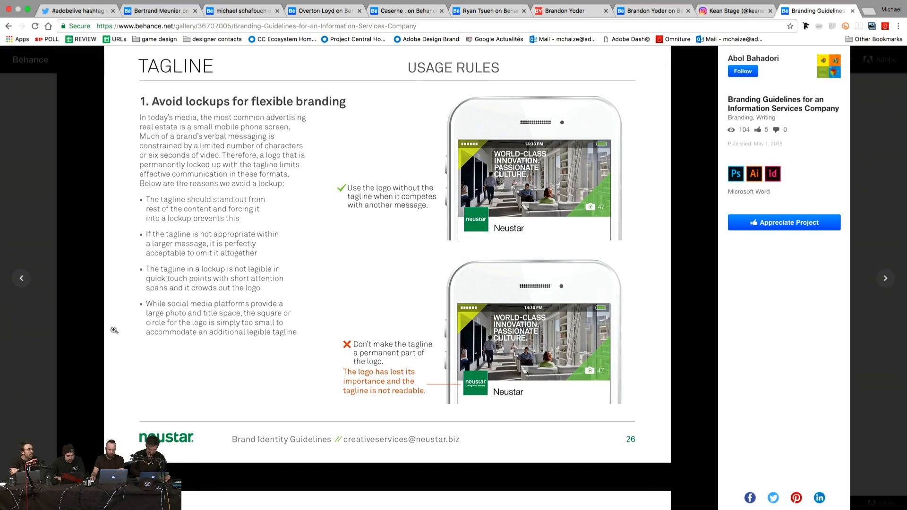
scroll(113, 331, "down", 9)
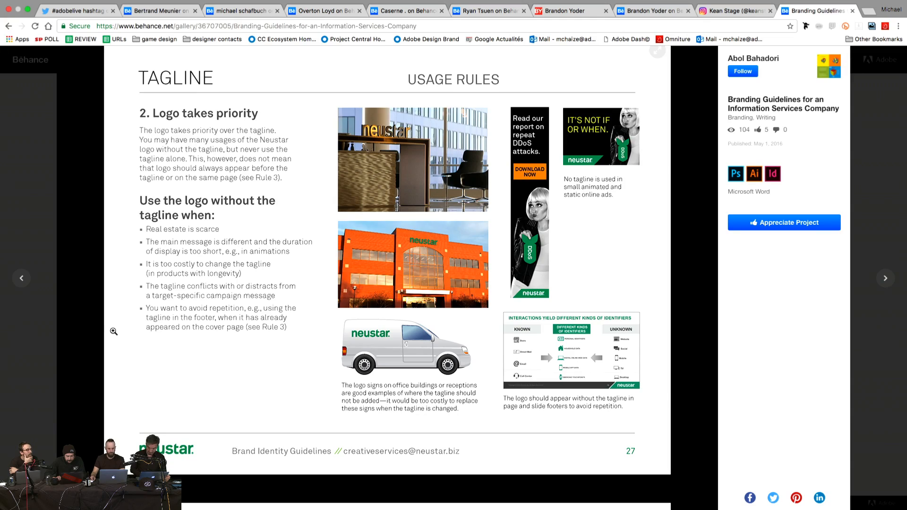
scroll(113, 332, "down", 20)
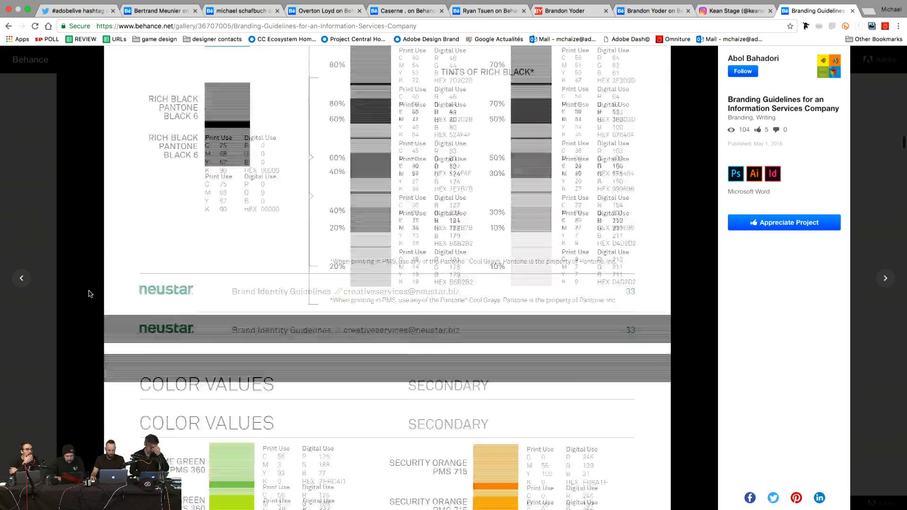
scroll(89, 294, "down", 10)
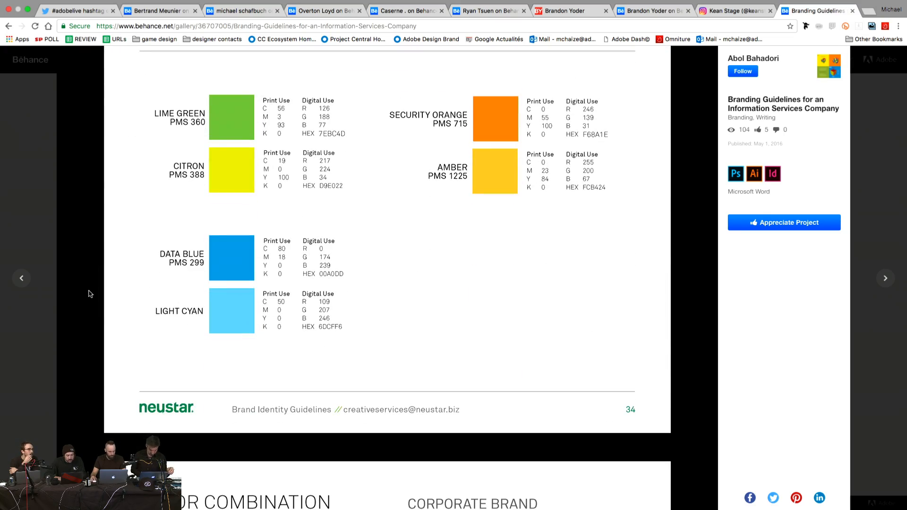
scroll(90, 293, "down", 8)
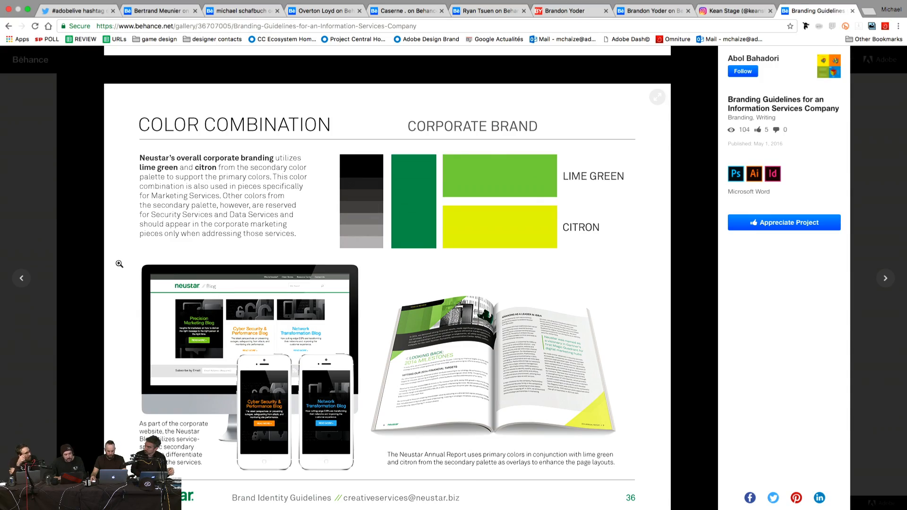
scroll(119, 263, "down", 10)
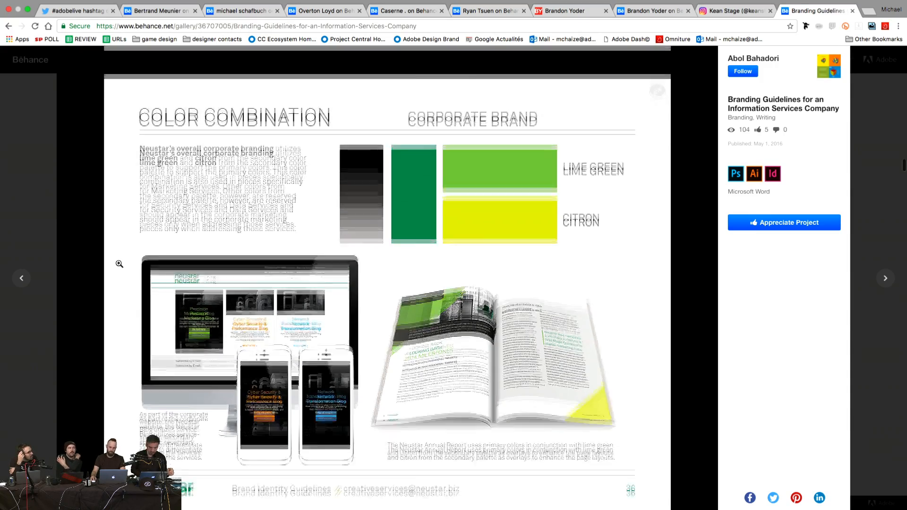
scroll(119, 263, "down", 10)
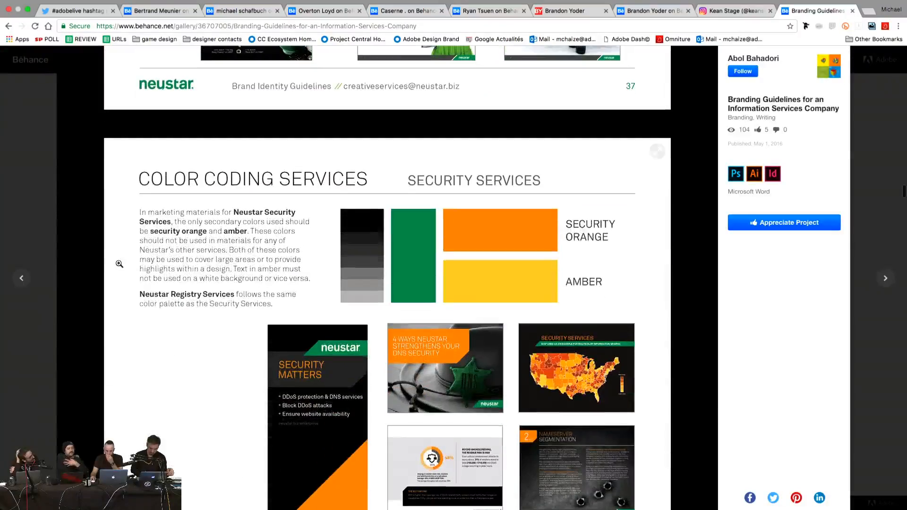
scroll(119, 264, "down", 12)
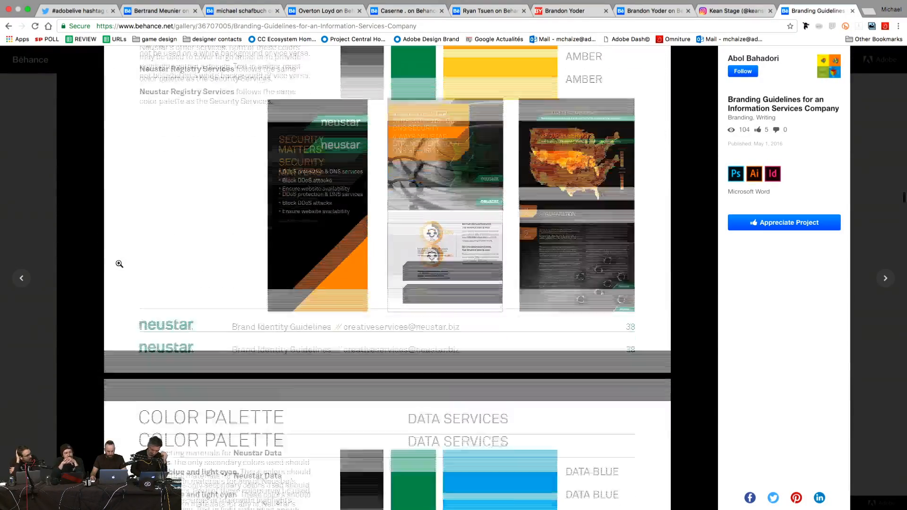
scroll(119, 263, "down", 5)
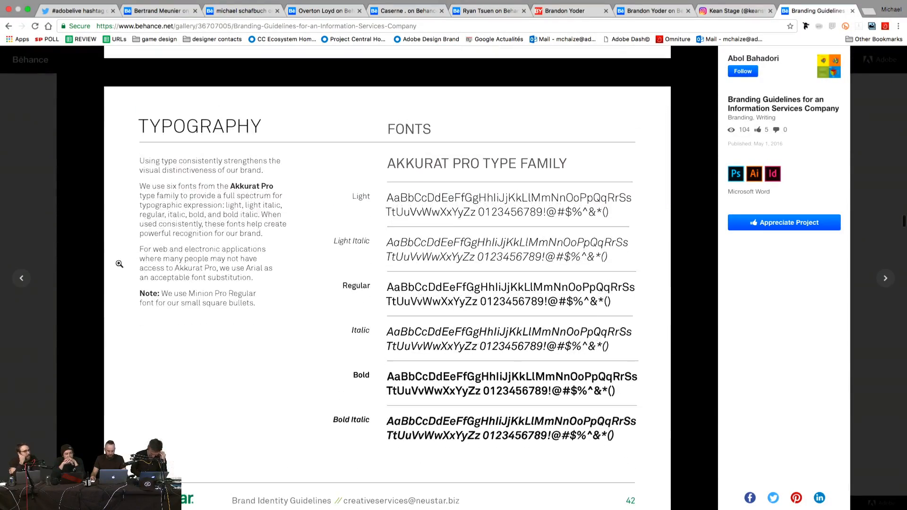
scroll(119, 264, "down", 15)
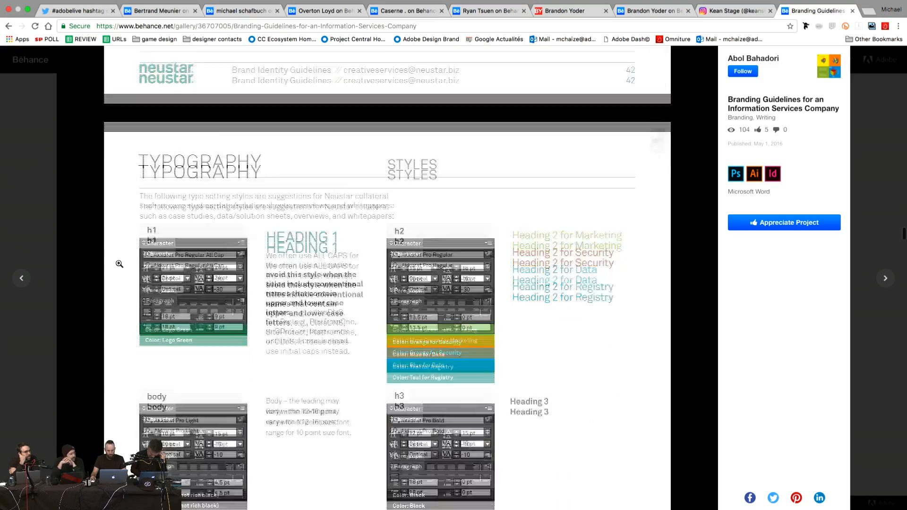
scroll(119, 263, "down", 4)
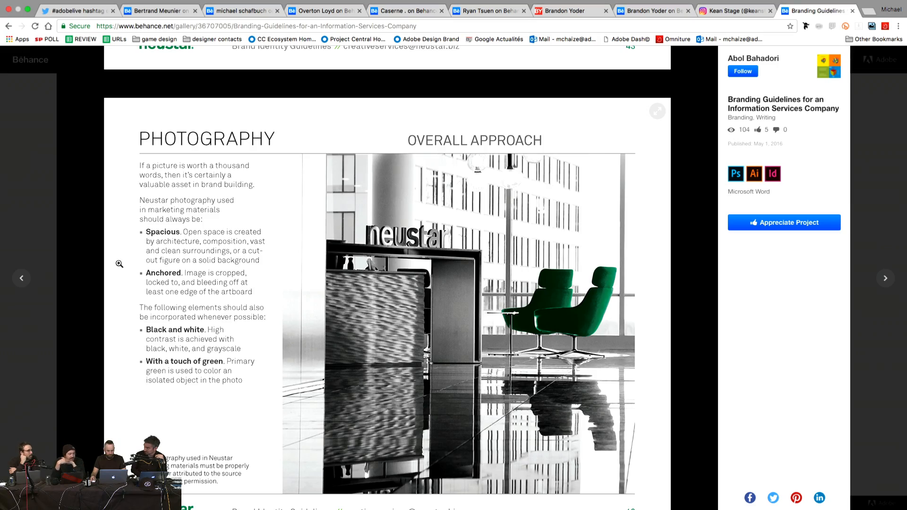
scroll(119, 264, "down", 15)
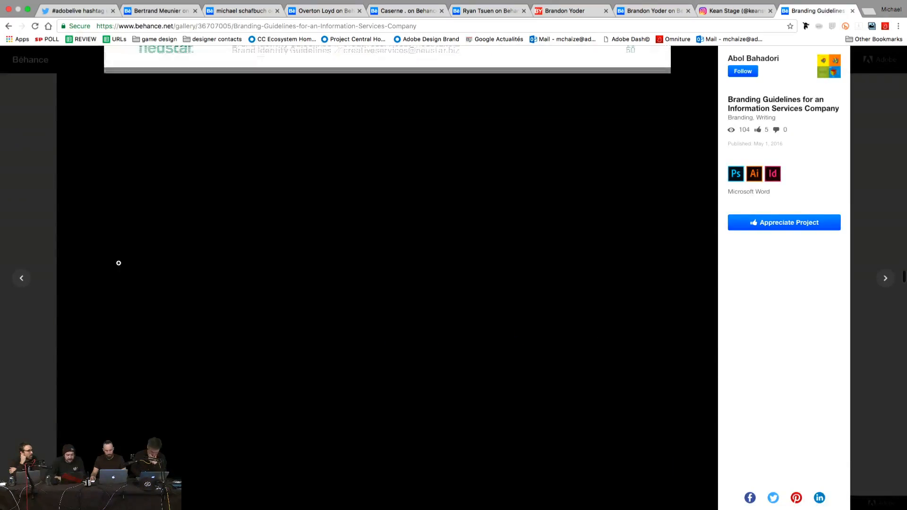
left_click(93, 198)
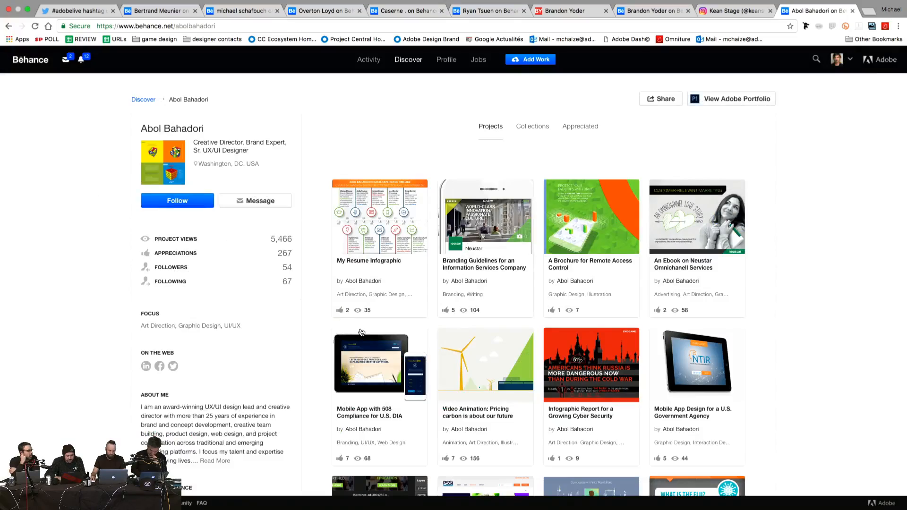
Step: Open 'A Brochure for Remote Access Control', scroll through its Brivo OnAir pages, then close it
scroll(548, 307, "down", 3)
left_click(603, 171)
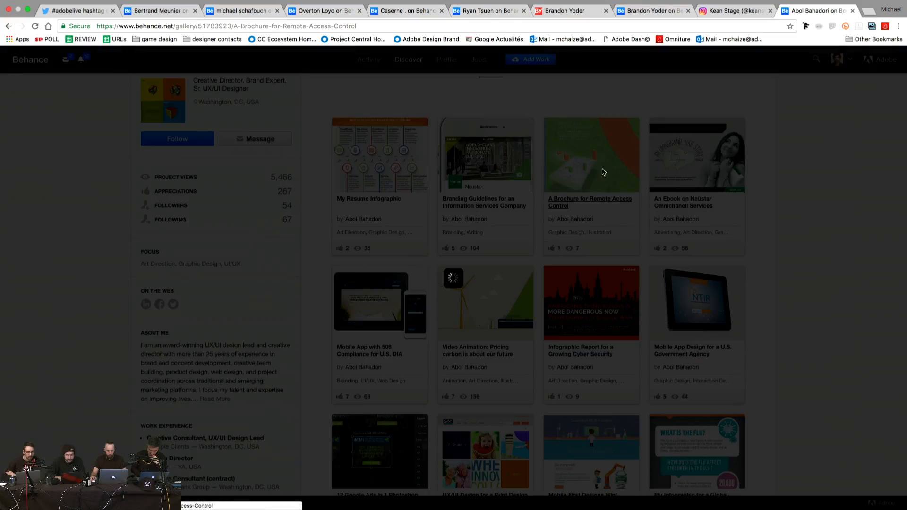
scroll(115, 287, "down", 15)
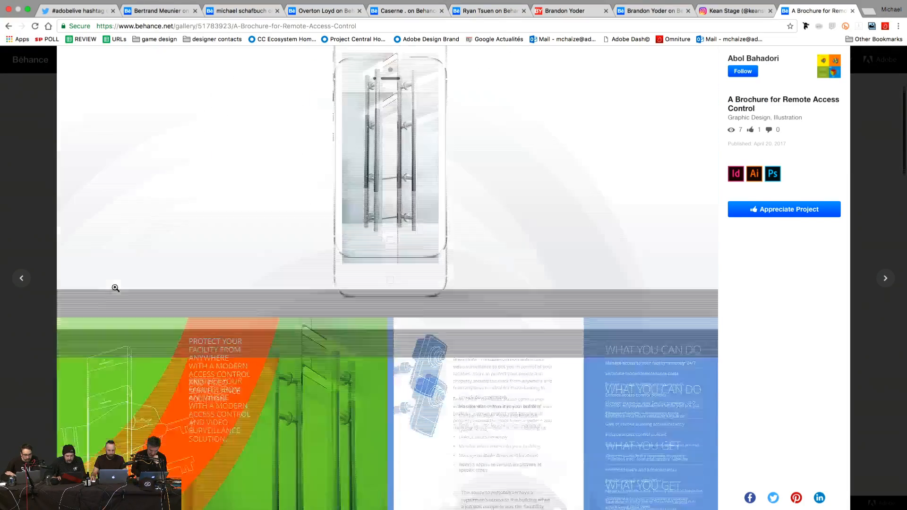
scroll(115, 288, "down", 20)
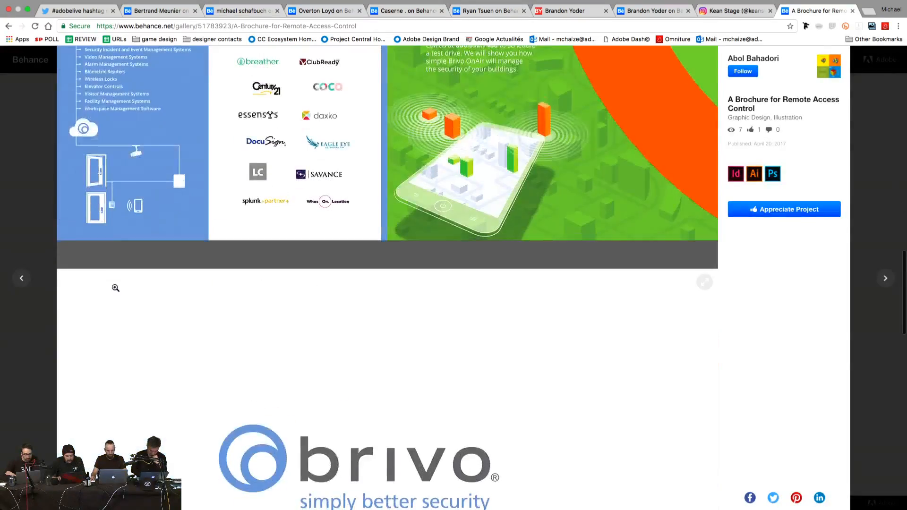
scroll(117, 290, "up", 20)
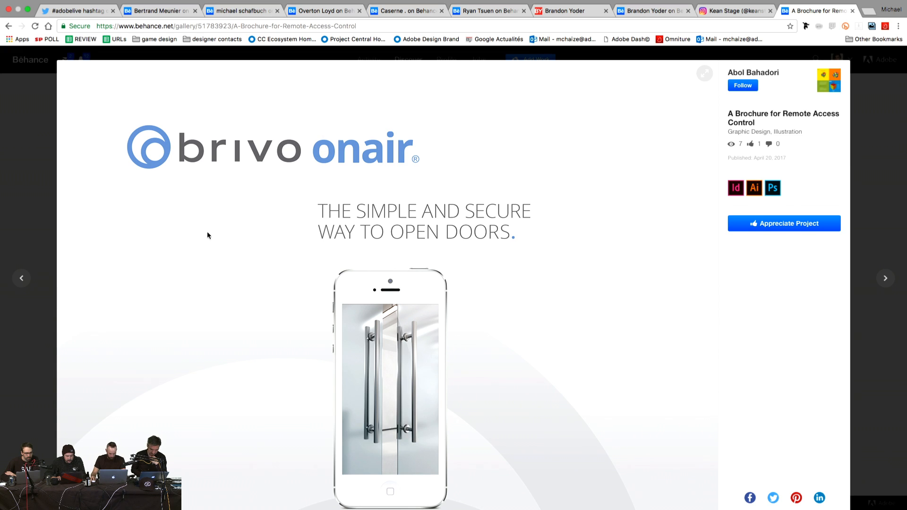
scroll(207, 234, "down", 3)
scroll(207, 234, "up", 3)
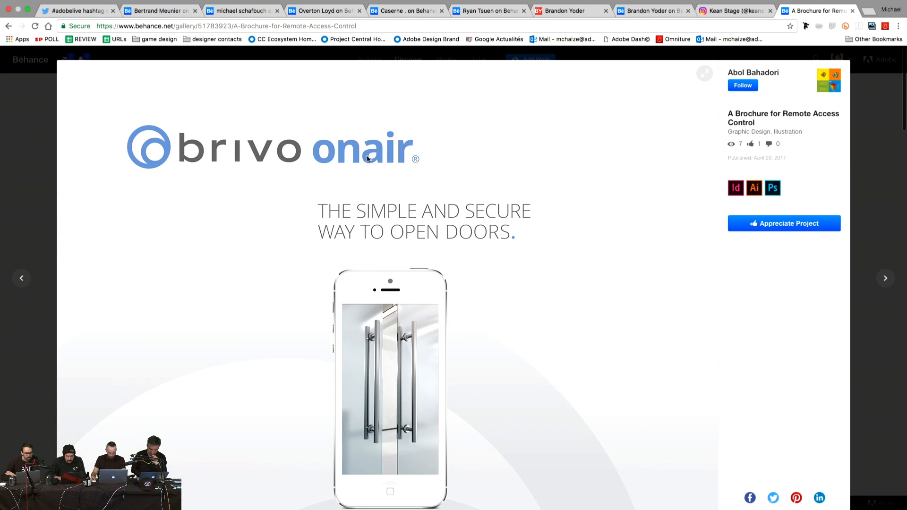
scroll(302, 195, "down", 12)
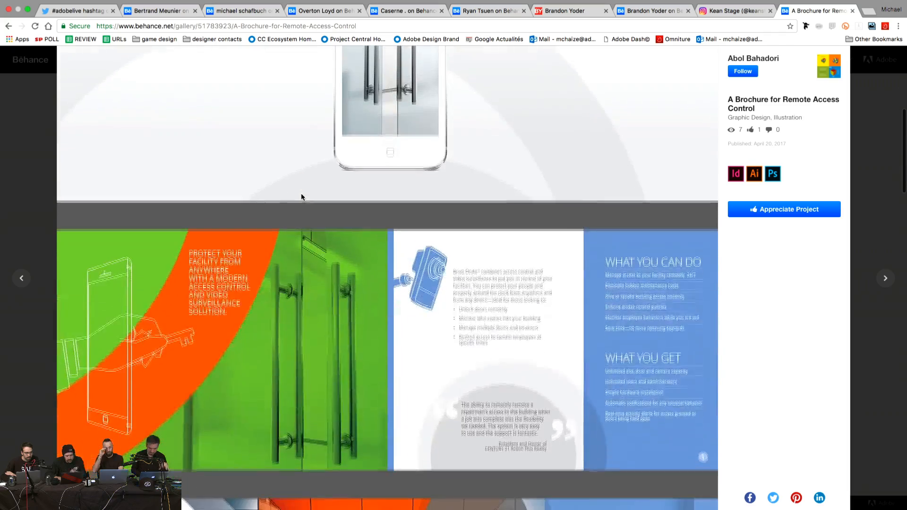
scroll(301, 193, "down", 20)
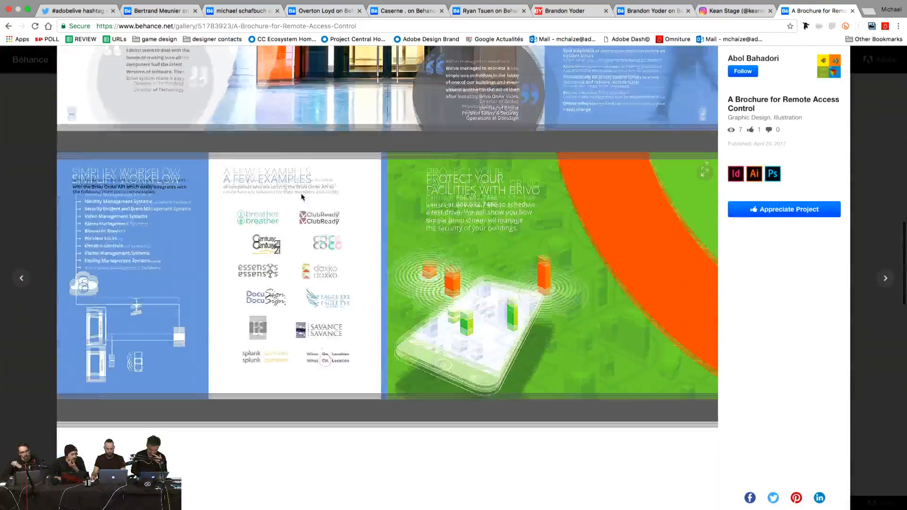
scroll(301, 195, "down", 5)
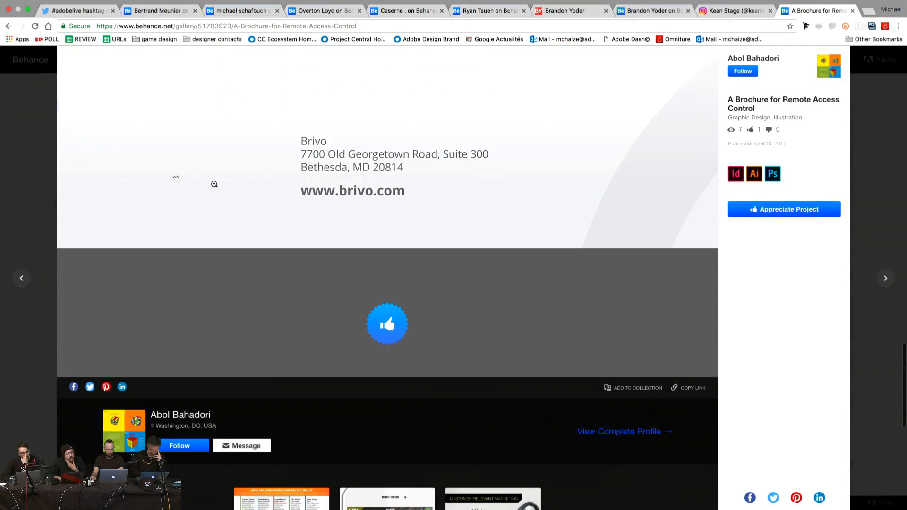
left_click(435, 278)
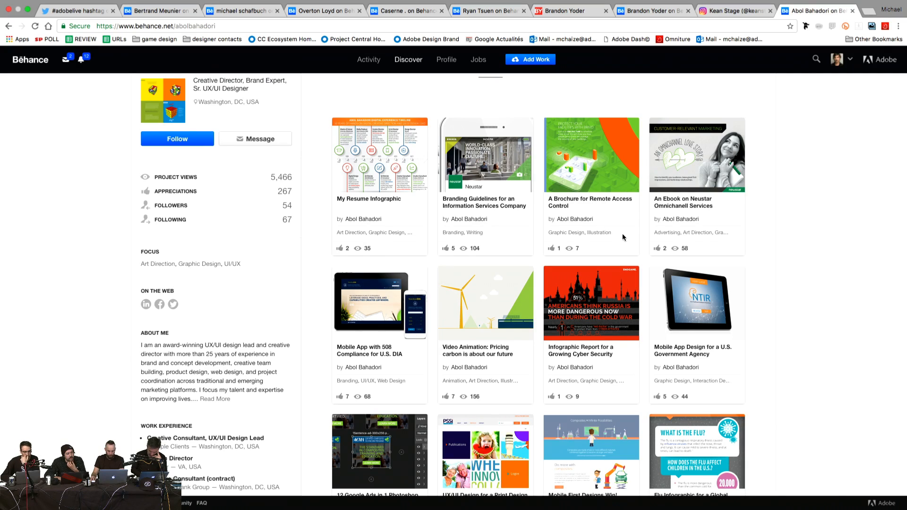
Step: Browse the profile's projects and open 'Video Animation: How Inequality Separates Two Girls'
scroll(622, 237, "down", 3)
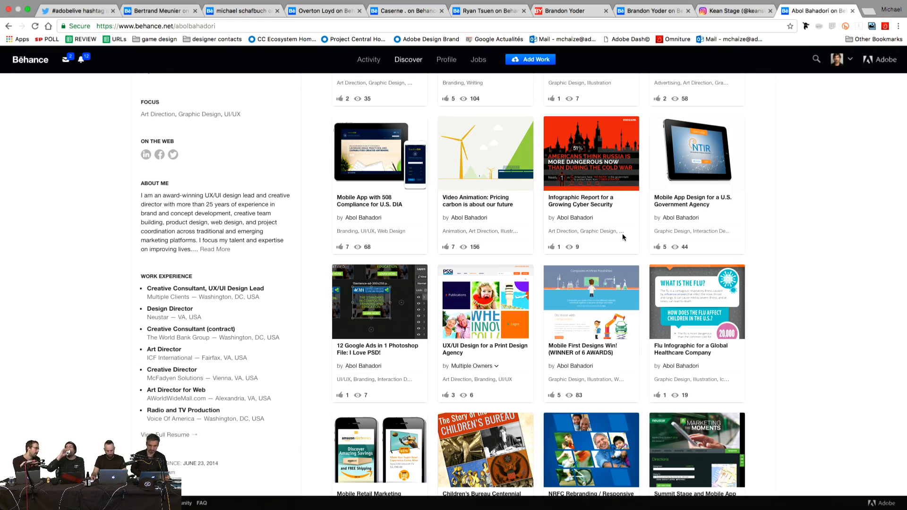
scroll(622, 233, "up", 5)
scroll(756, 271, "down", 6)
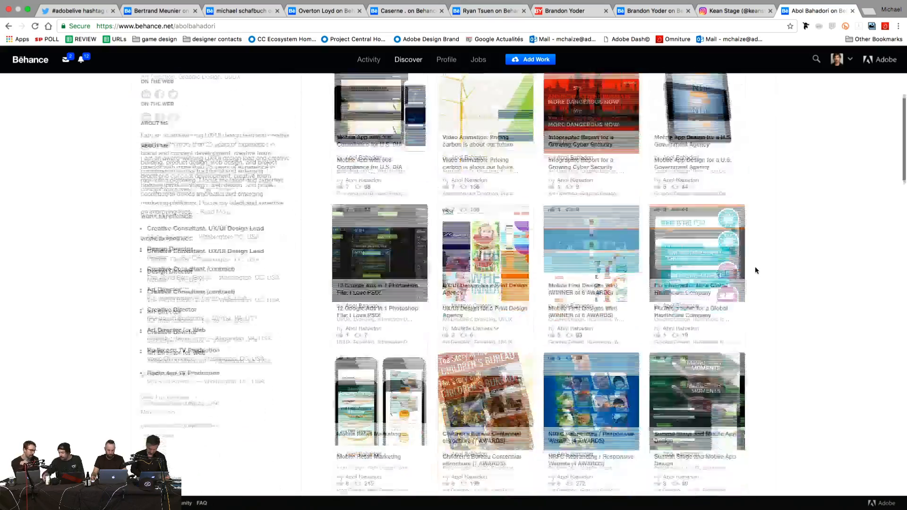
scroll(754, 270, "down", 7)
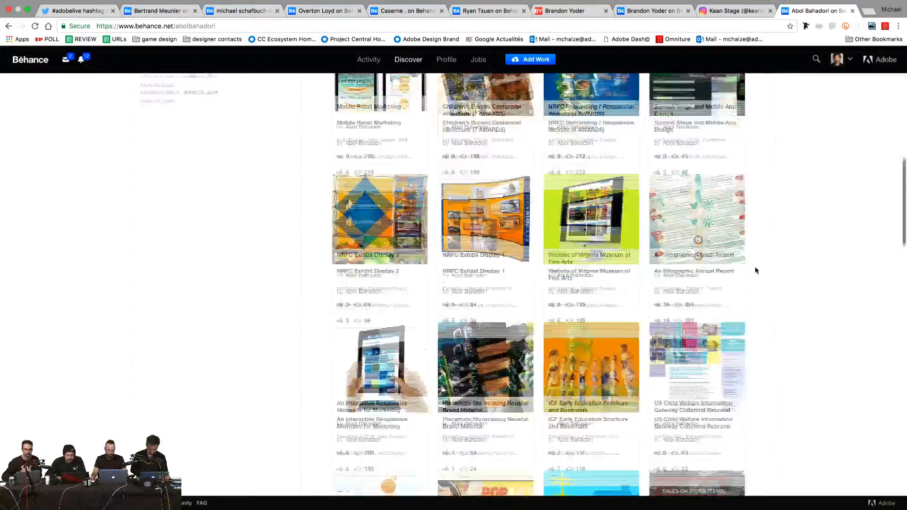
scroll(755, 270, "down", 10)
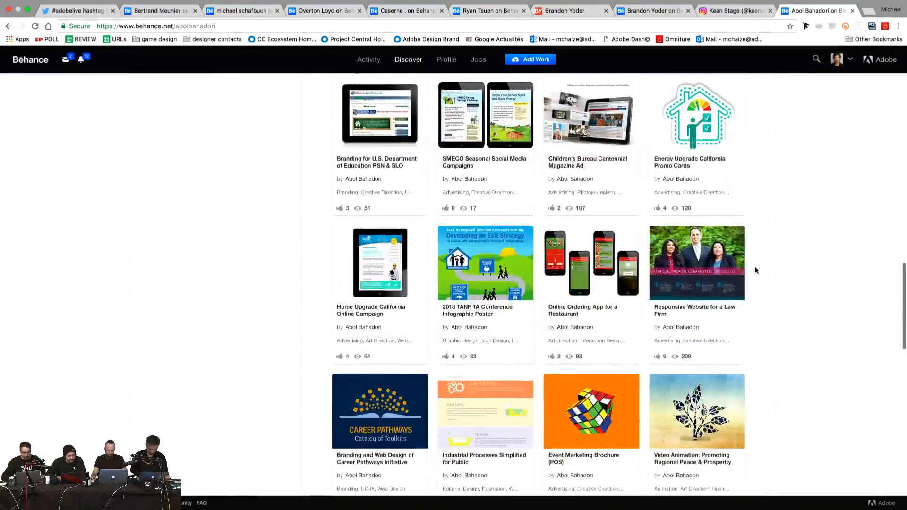
scroll(755, 270, "up", 3)
left_click(418, 111)
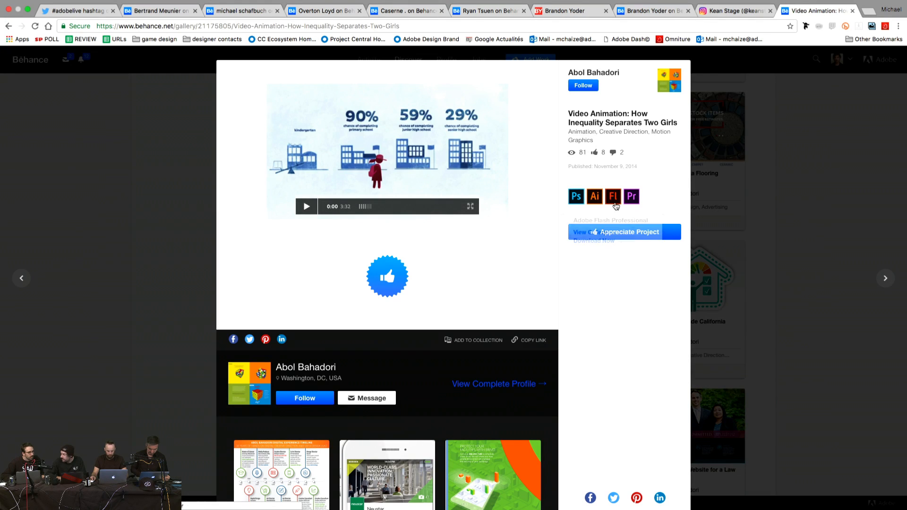
Step: Close the inequality video animation project, leaving Behance for the Buddha Bar stationery layout
mouse_move(614, 203)
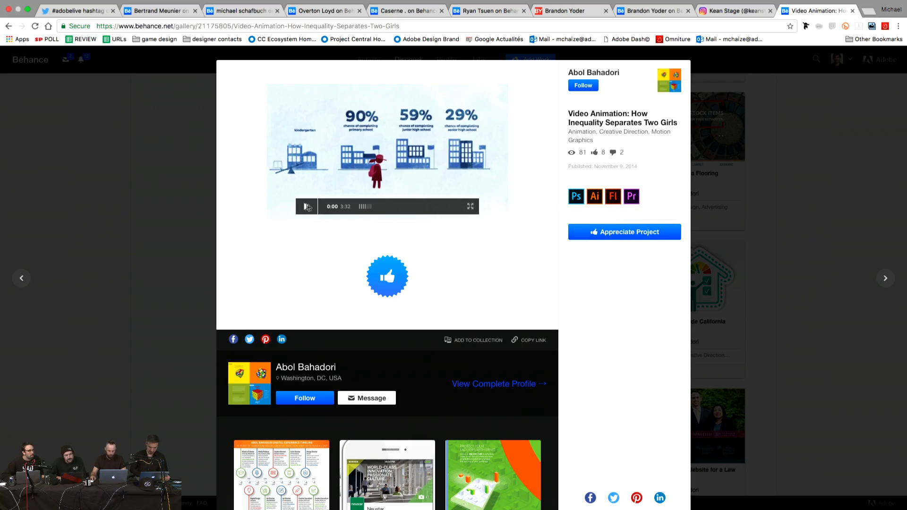
left_click(151, 169)
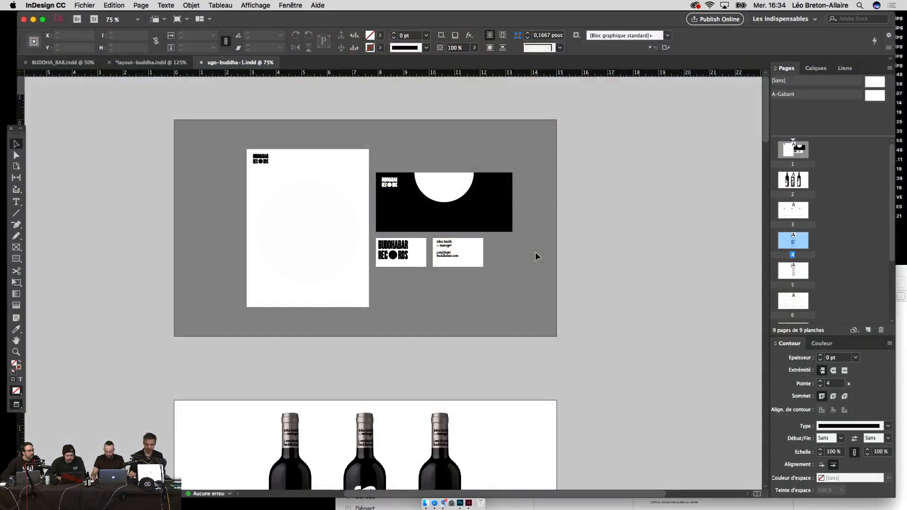
Step: Zoom out over the ugo-buddha-1 pages, briefly checking the layout-buddha document
scroll(535, 256, "up", 10)
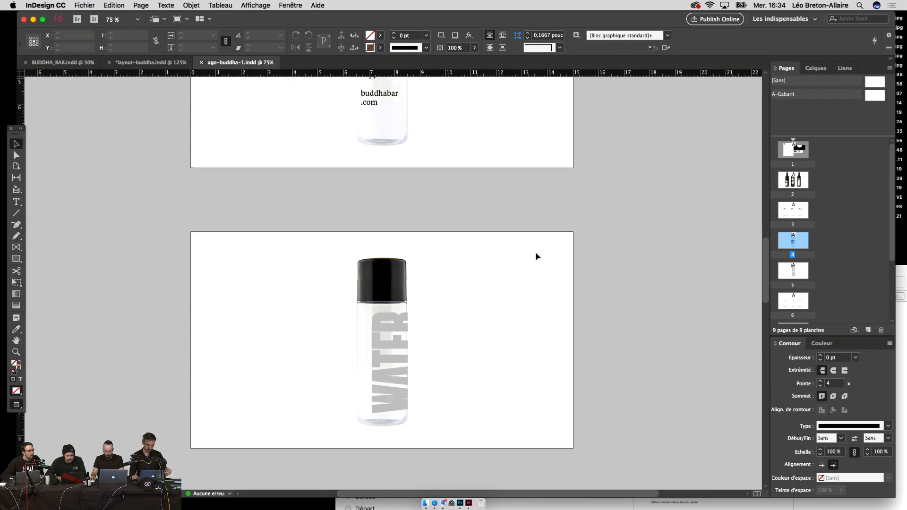
scroll(535, 256, "down", 5)
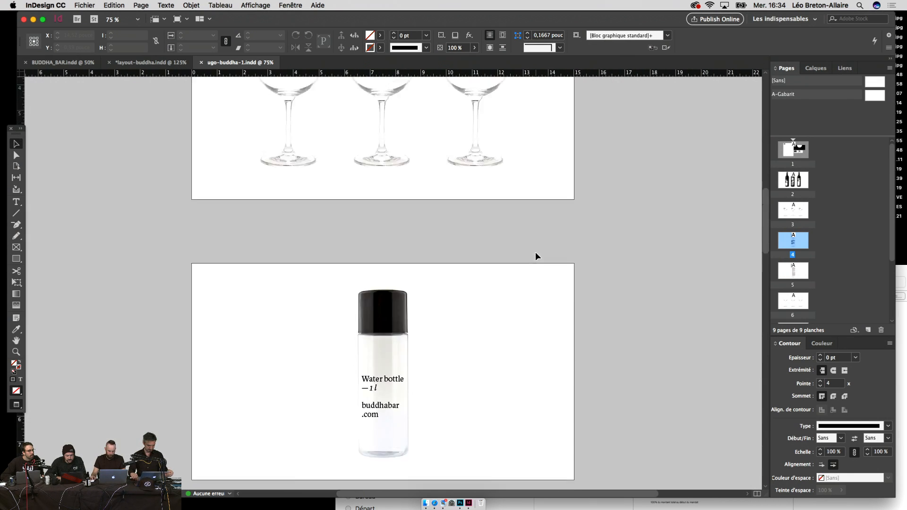
key("super+minus")
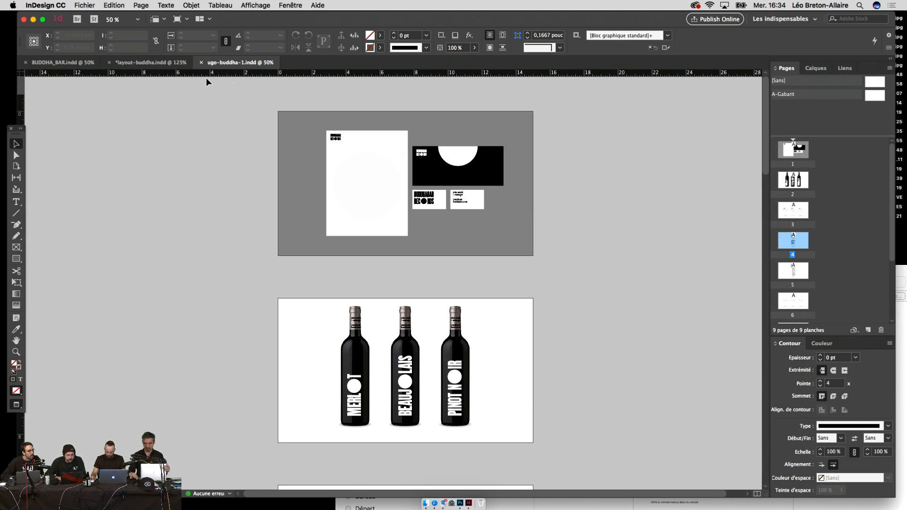
left_click(189, 62)
left_click(239, 62)
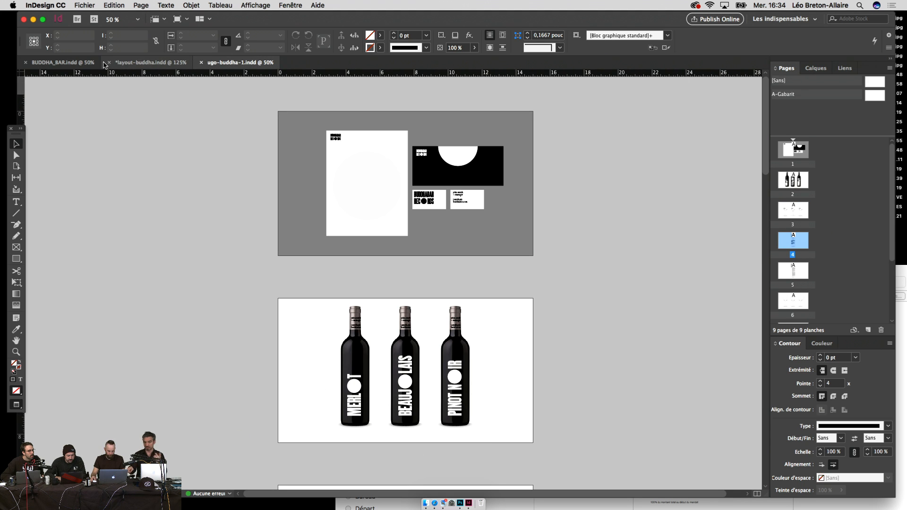
scroll(269, 159, "down", 10)
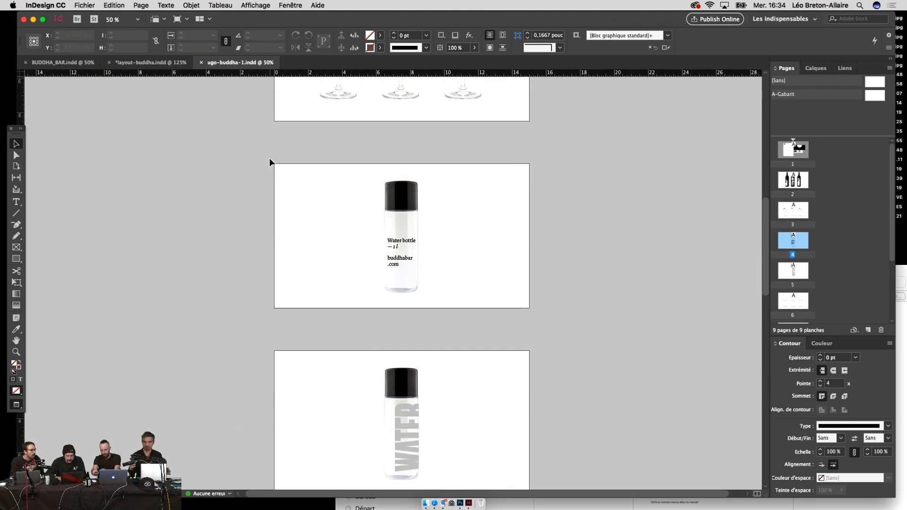
scroll(269, 158, "up", 2)
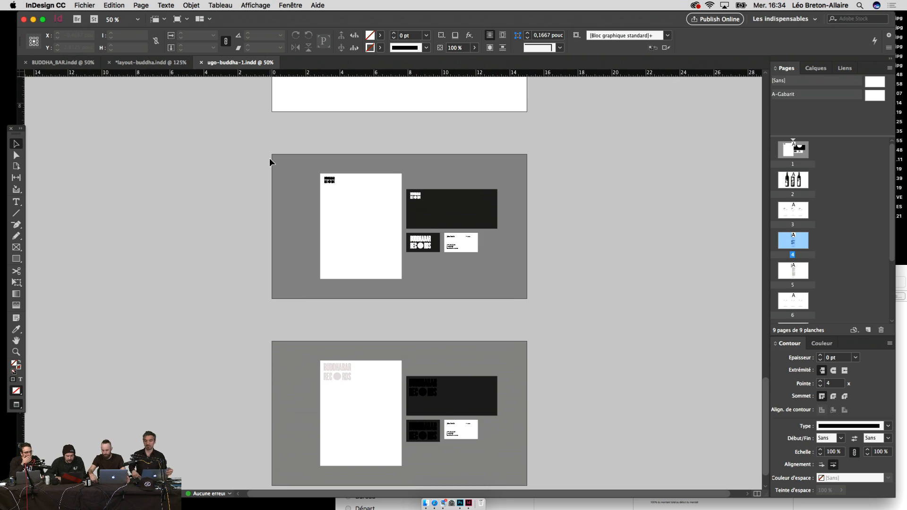
Step: Zoom in on the envelope logo, centre the page 8 stationery spread, and start presentation mode
left_click(413, 395)
key("super+equal")
key("super+equal")
key("super+equal")
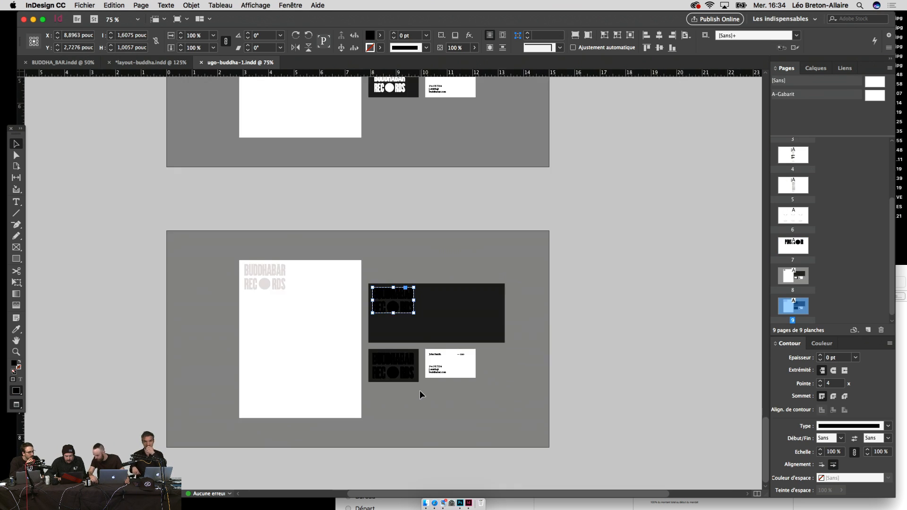
left_click(685, 375)
left_click_drag(685, 375, 728, 375)
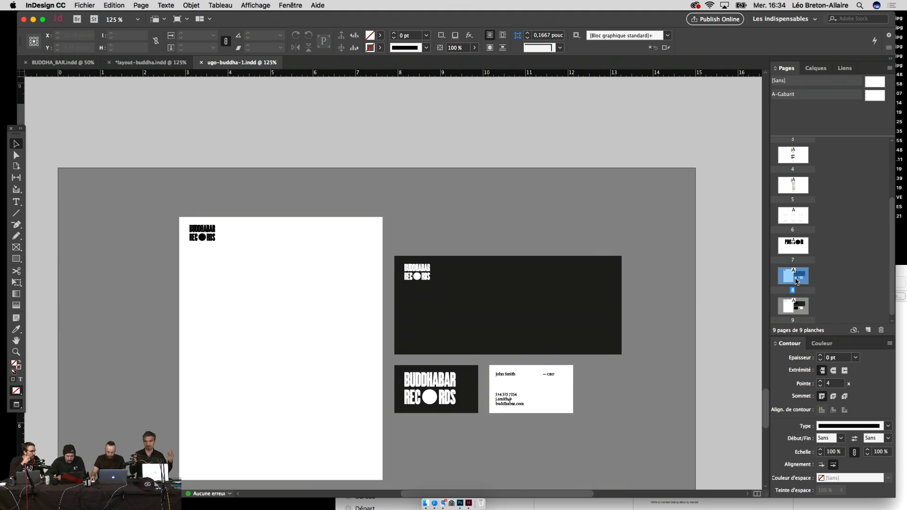
key("shift+w")
Step: Flip full screen between the stationery, PINOT NOIR wine bottle, wine glass and water bottle pages, then exit
key("Left")
key("Right")
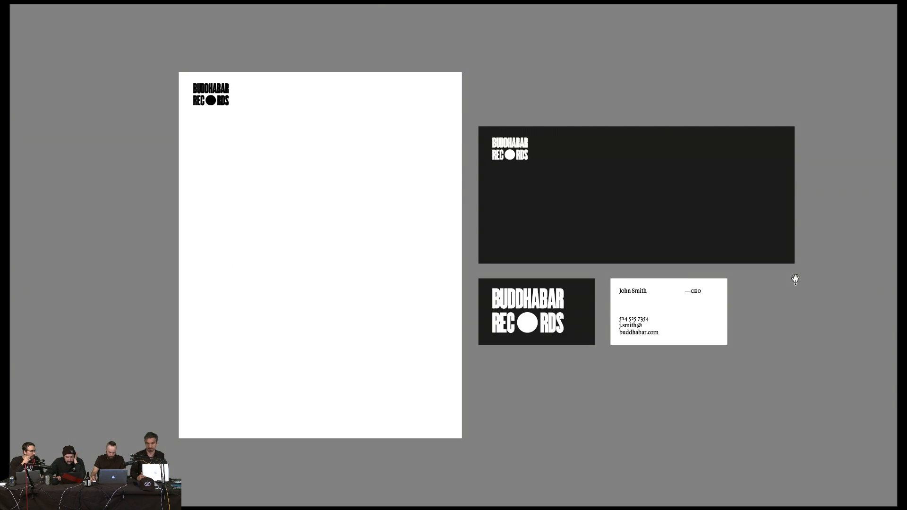
key("Right")
key("Right")
key("Right")
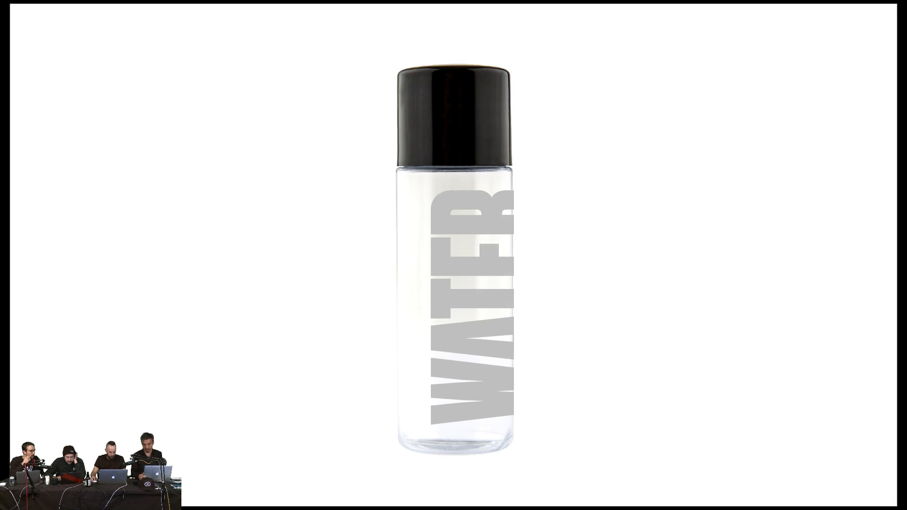
key("Left")
key("Left")
key("Left")
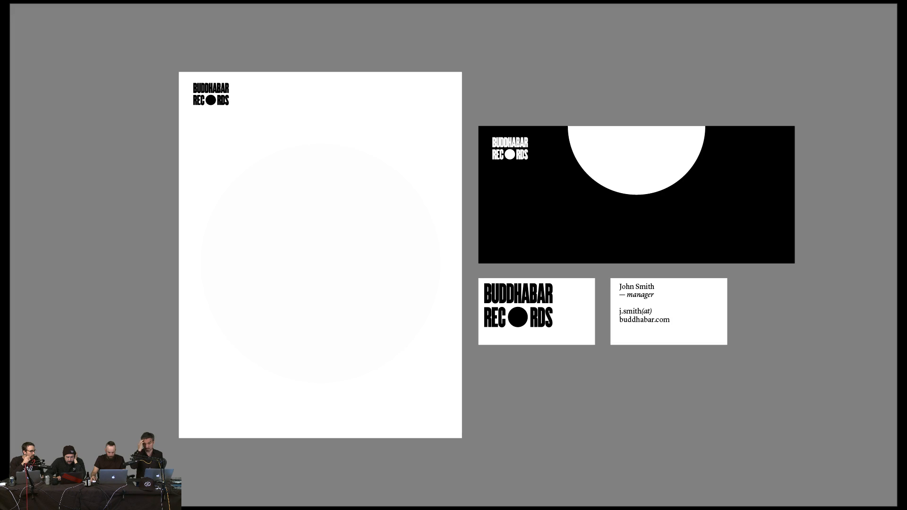
key("Right")
key("Right")
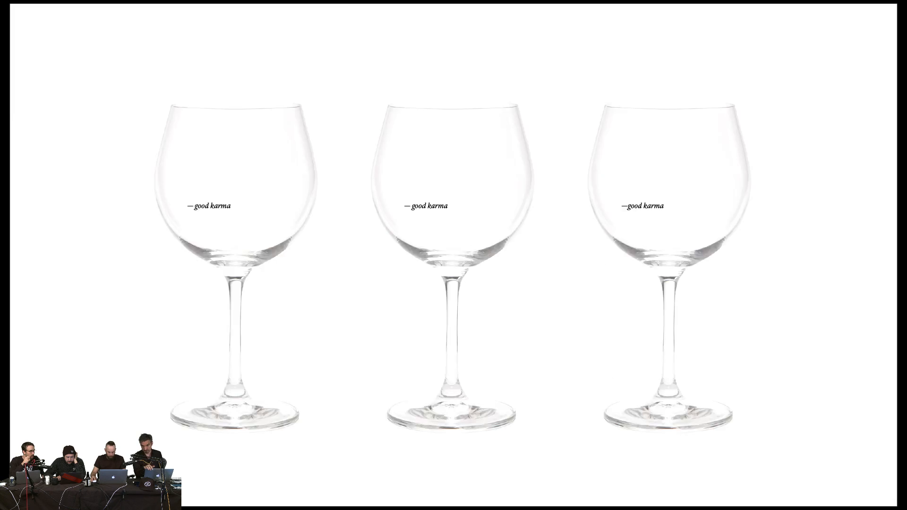
key("Left")
key("Left")
key("Left")
key("Right")
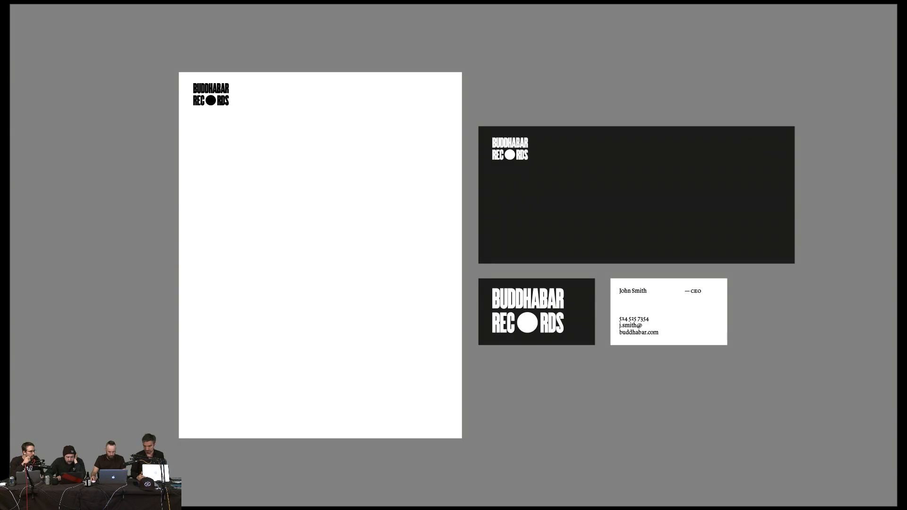
key("Left")
key("Right")
key("Right")
key("Right")
key("Right")
key("Left")
key("Left")
key("Left")
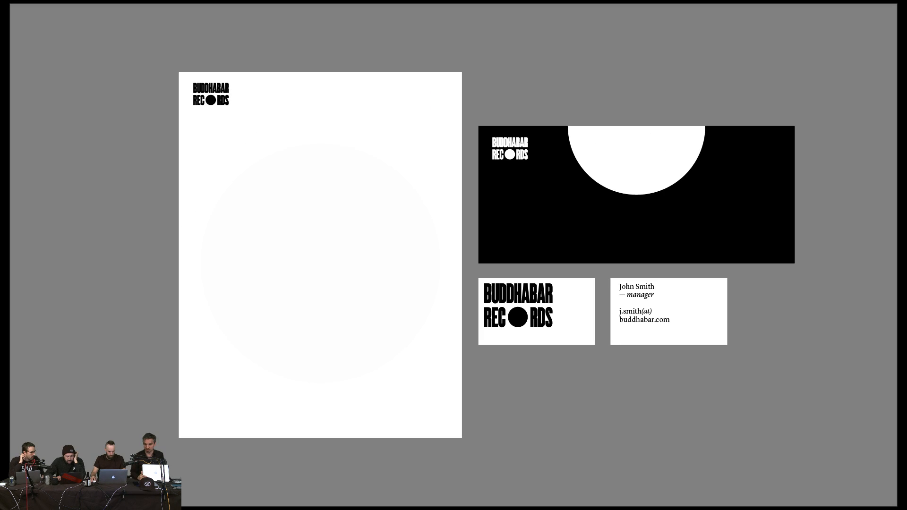
key("Escape")
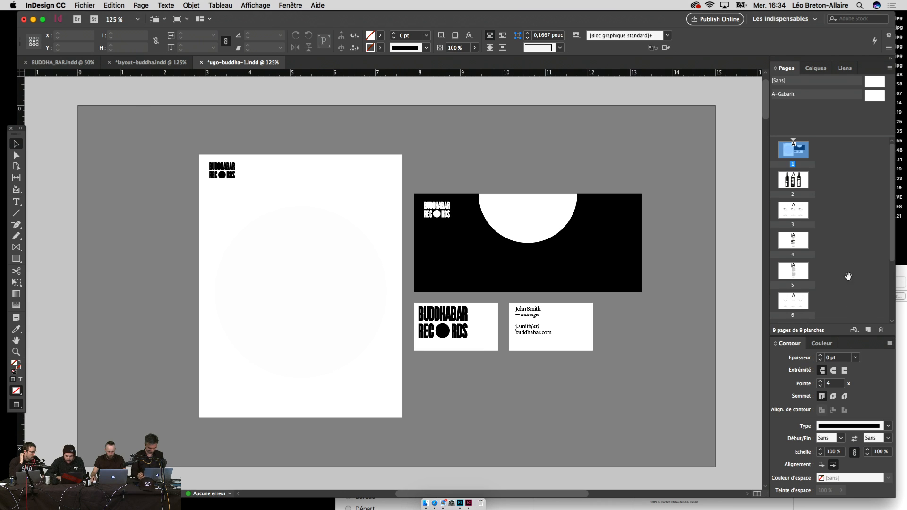
Step: Move between the page 8 and page 9 spreads, then unlock all objects on page 9's spread
scroll(810, 289, "down", 3)
double_click(795, 275)
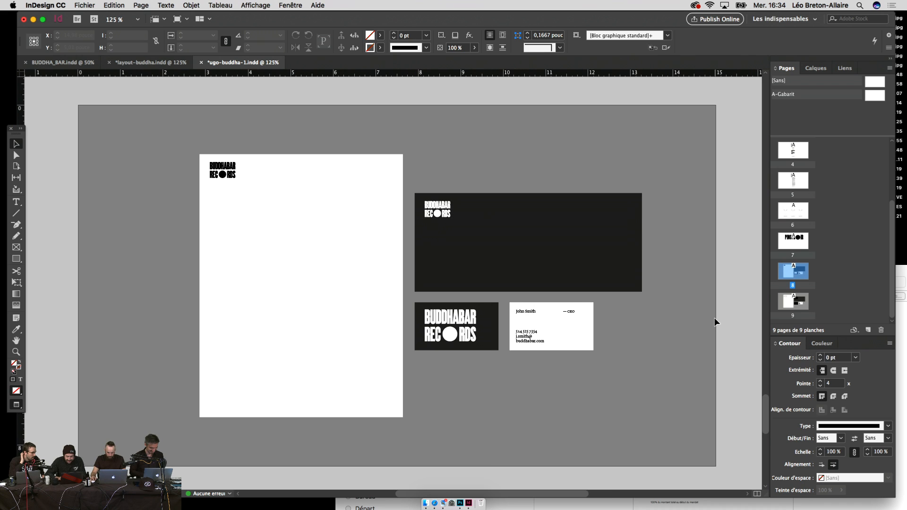
key("super+minus")
left_click(790, 296)
double_click(790, 296)
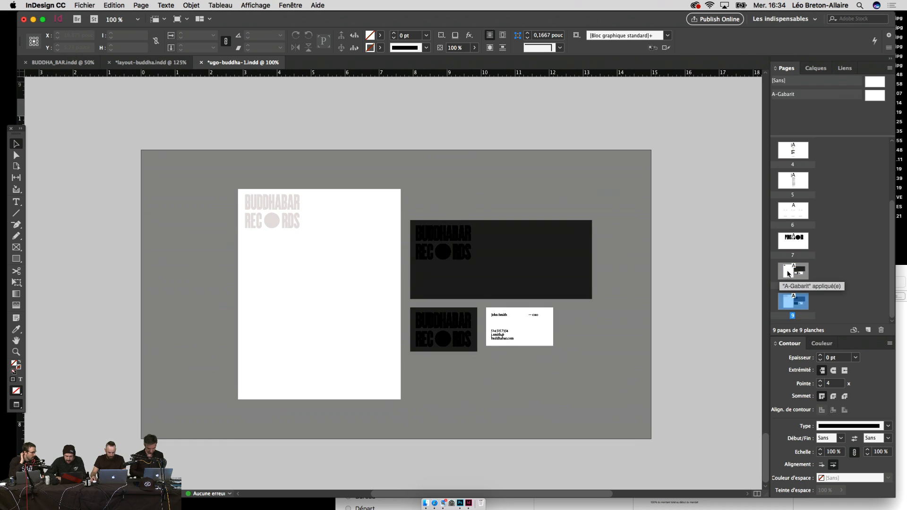
double_click(788, 274)
double_click(792, 302)
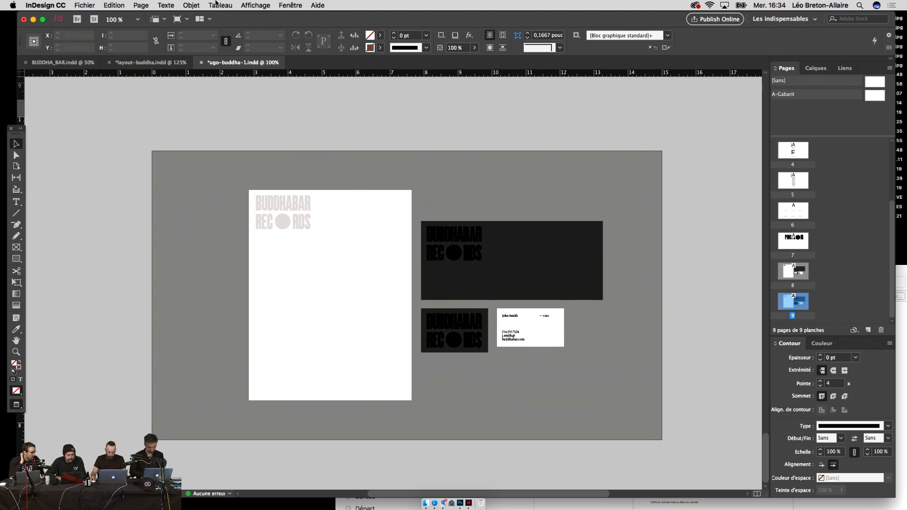
left_click(191, 6)
left_click(215, 85)
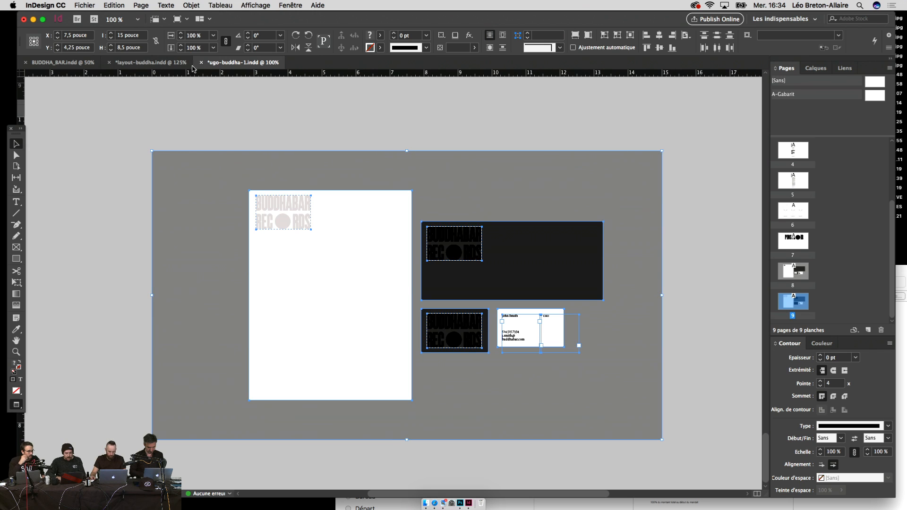
Step: In BUDDHA_BAR.indd, scroll to the blank page and paste the copied stationery mockup layout there
left_click(150, 62)
left_click(85, 64)
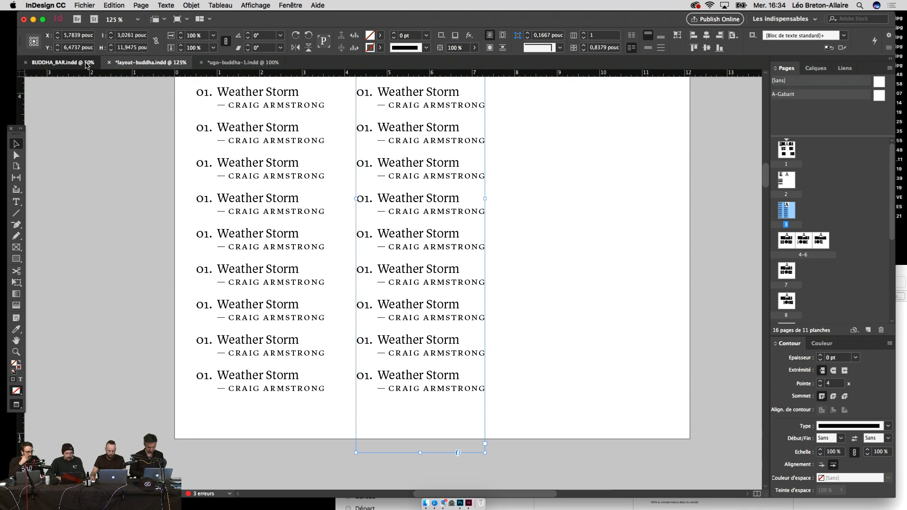
key("super+minus")
scroll(449, 230, "up", 10)
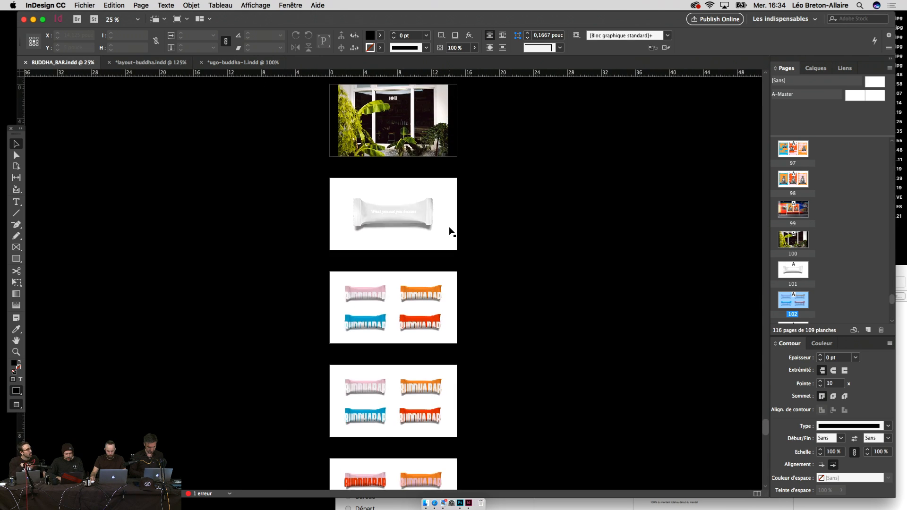
scroll(449, 231, "up", 10)
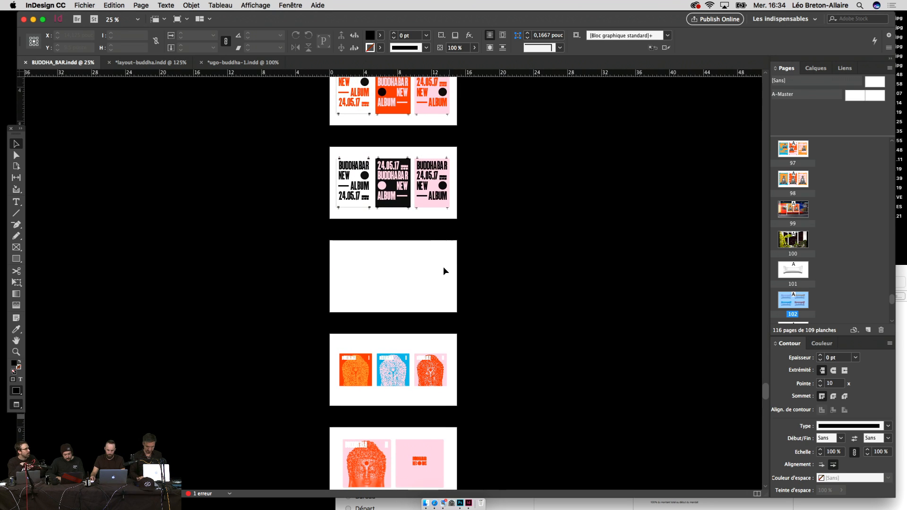
key("super+v")
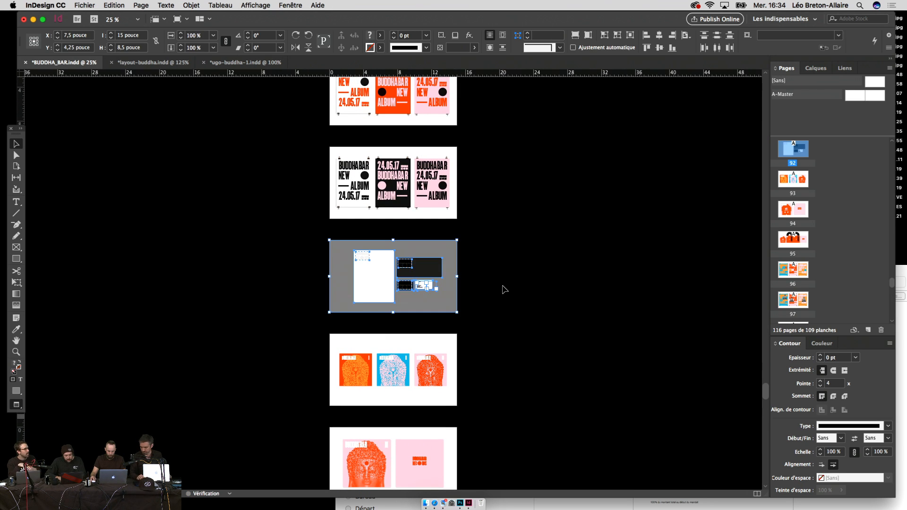
left_click(501, 288)
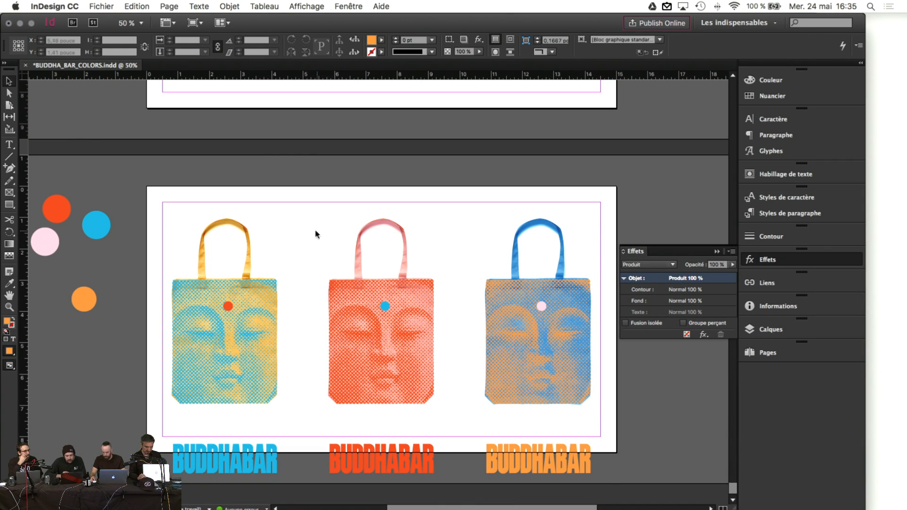
Step: Try the Produit (Multiply) blend mode on the small blue dot, then undo it
left_click(385, 307)
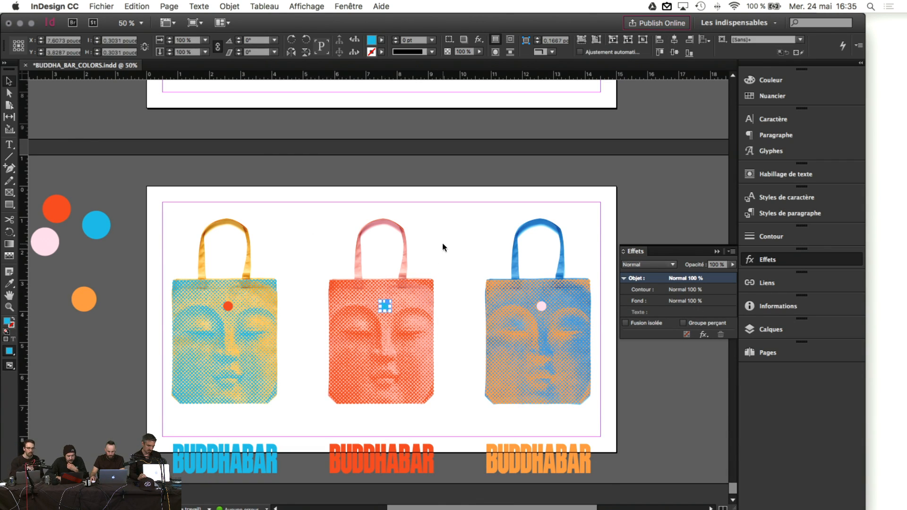
left_click(647, 264)
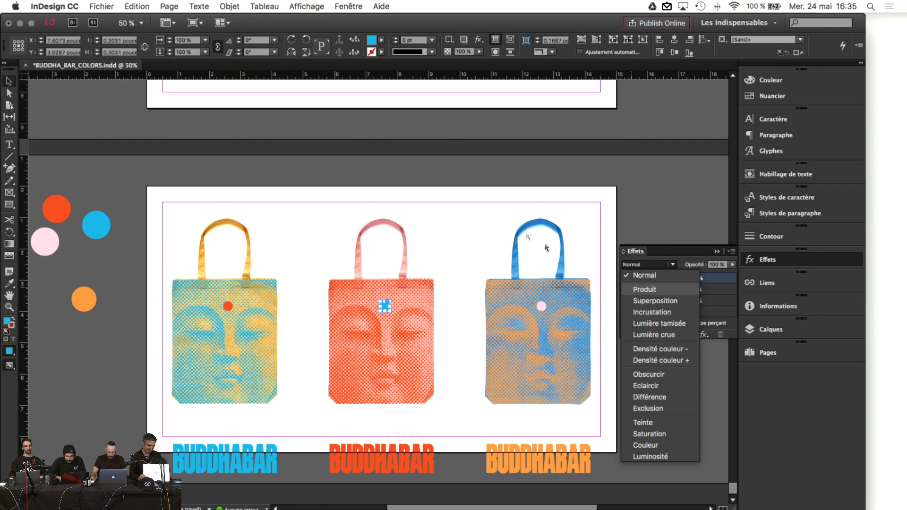
left_click(633, 289)
left_click(454, 215)
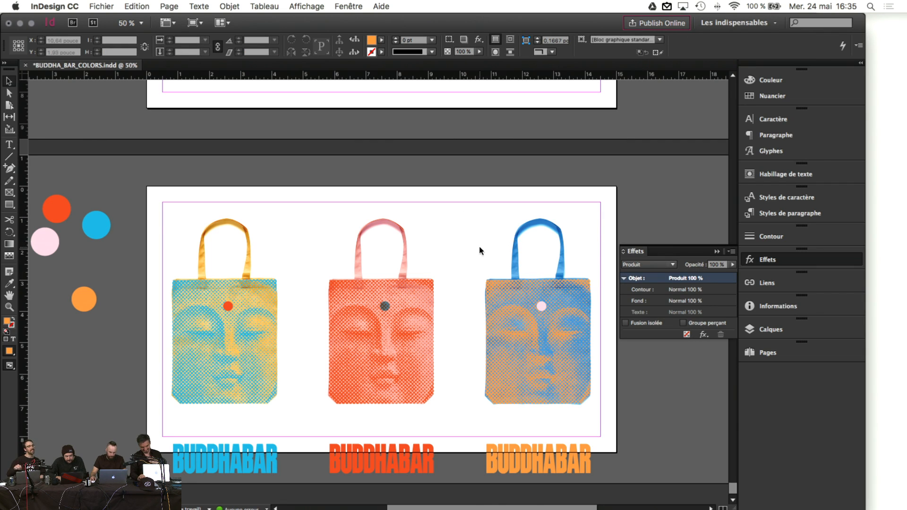
key("super+z")
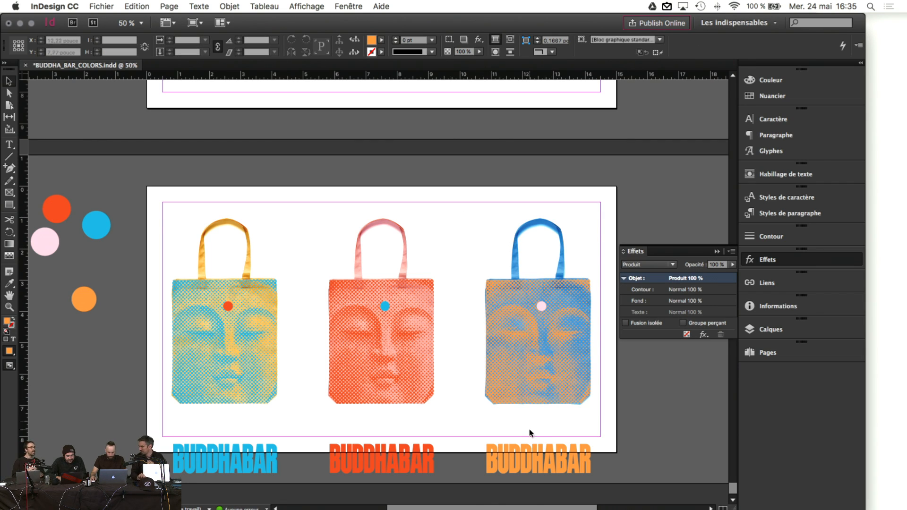
Step: Move the middle BUDDHABAR wordmark up onto its bag and bring it to the front
left_click(525, 459)
left_click(226, 467)
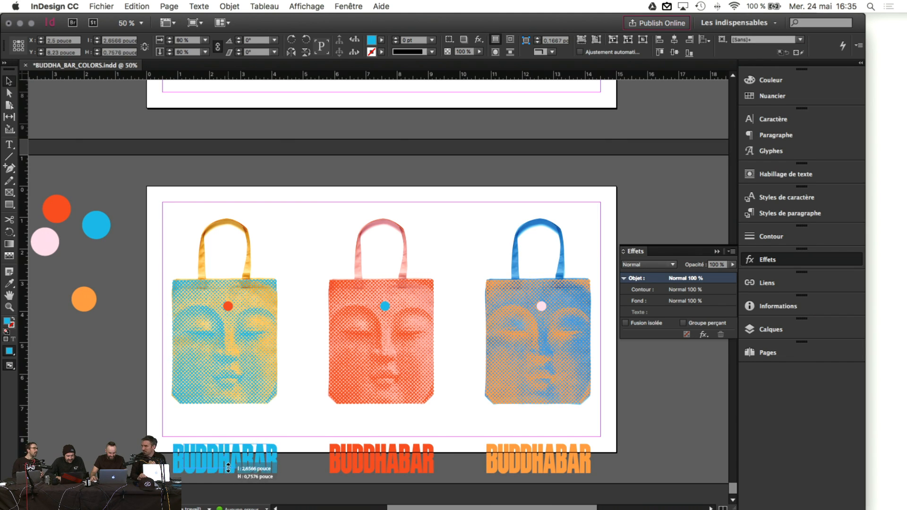
left_click_drag(386, 477, 241, 384)
left_click(229, 7)
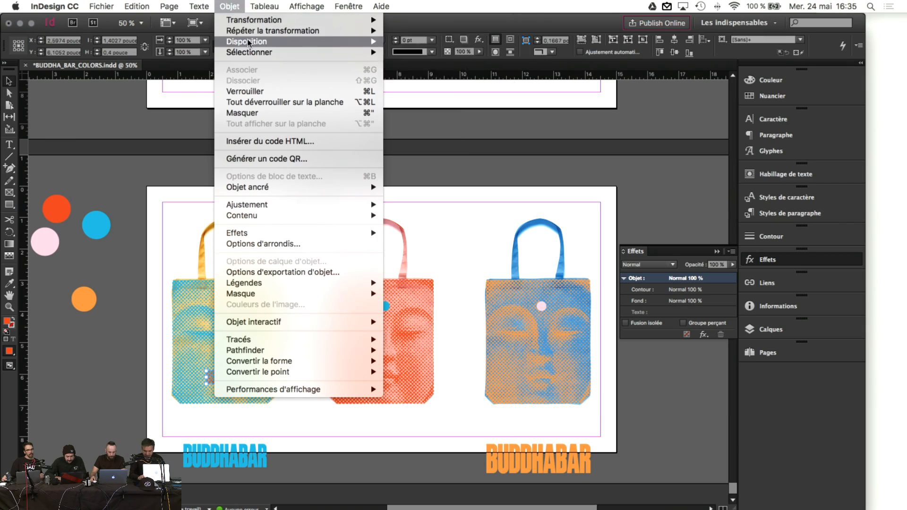
mouse_move(249, 42)
left_click(404, 41)
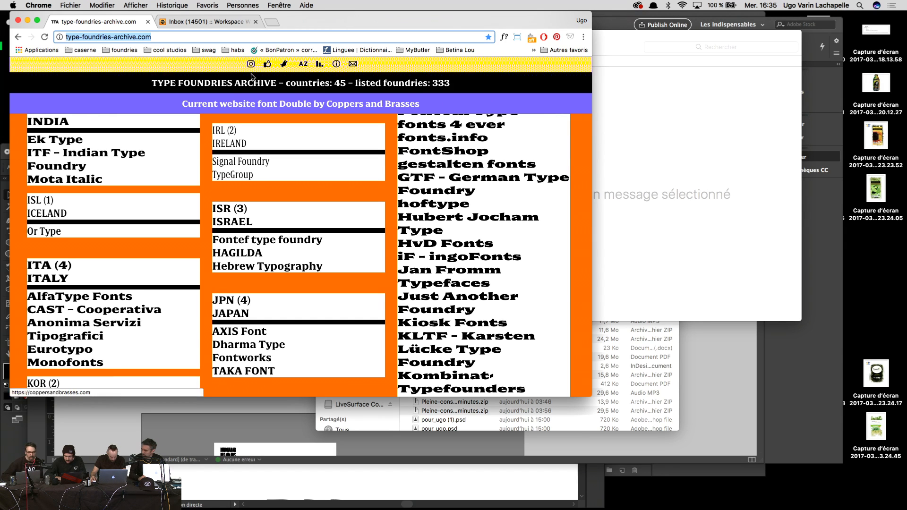
Step: Enlarge the Chrome window and scroll through the Type Foundries Archive's foundry lists
left_click(148, 36)
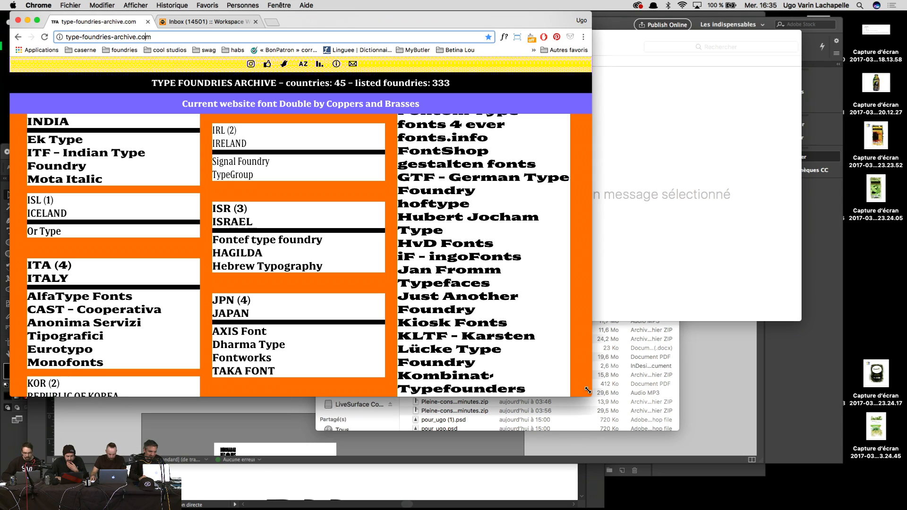
left_click_drag(587, 391, 900, 506)
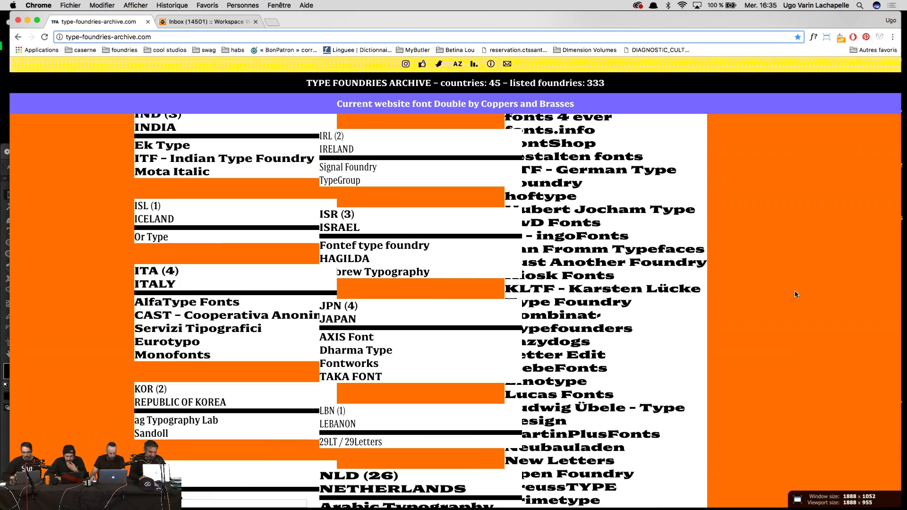
scroll(796, 294, "down", 7)
scroll(795, 293, "up", 10)
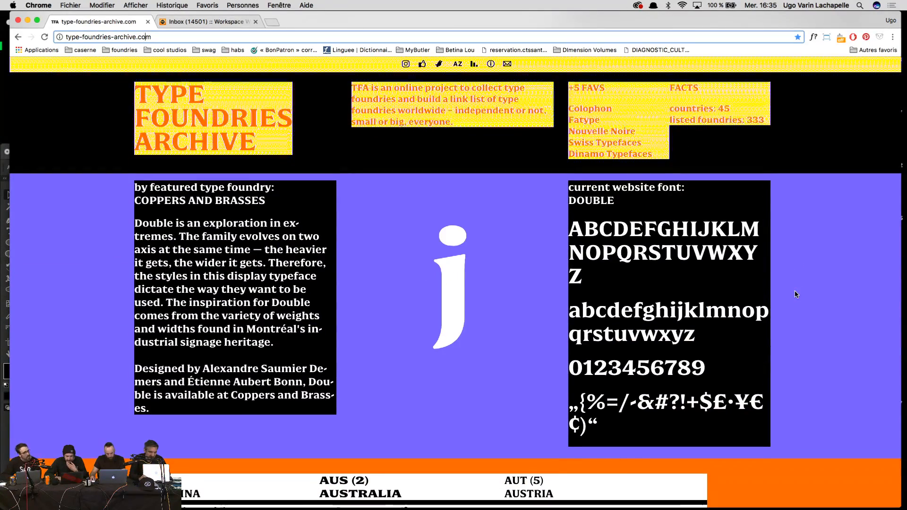
scroll(796, 294, "down", 2)
scroll(796, 293, "down", 10)
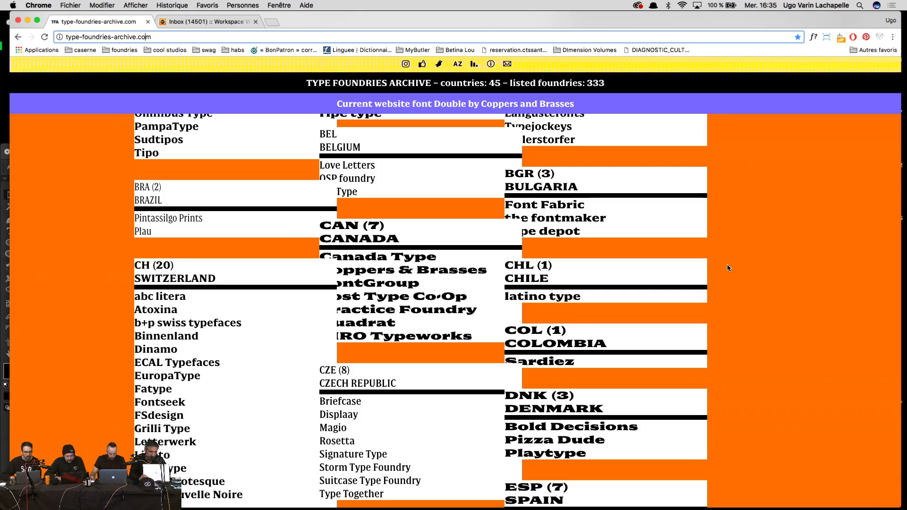
scroll(728, 267, "down", 5)
scroll(727, 265, "up", 2)
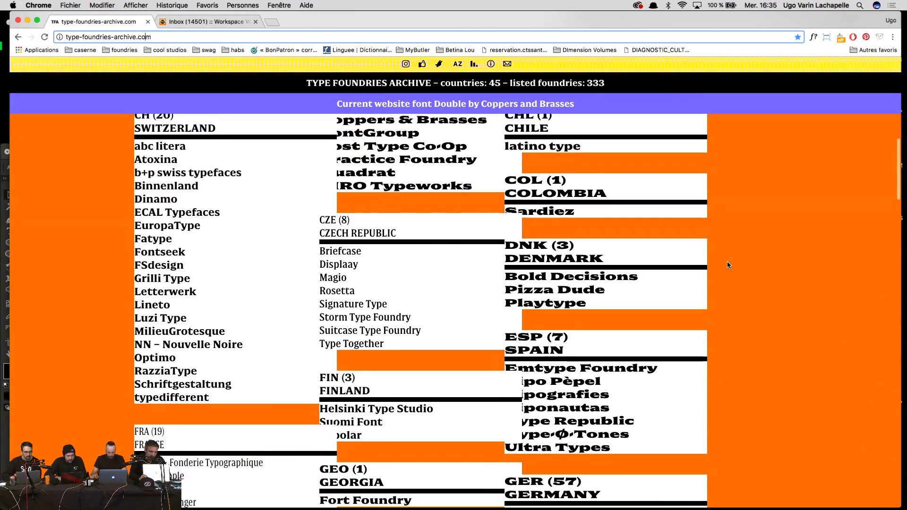
right_click(727, 261)
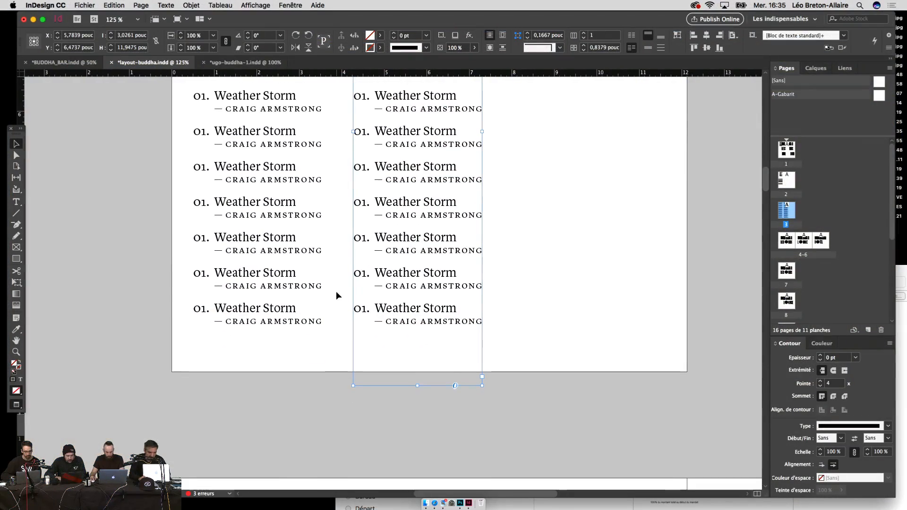
Step: Select all frames on ugo-buddha-1's wine-glass page and paste them in place onto BUDDHA_BAR page 104
left_click(240, 62)
scroll(274, 244, "down", 8)
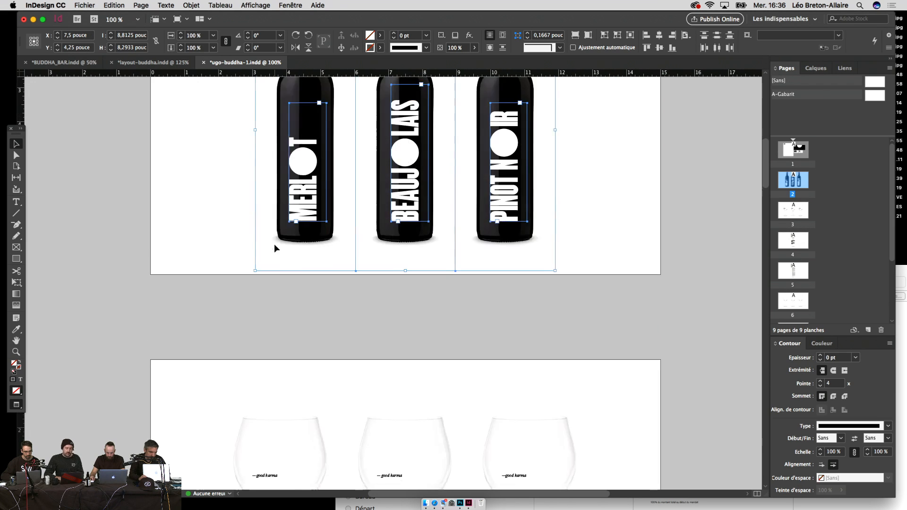
scroll(274, 244, "up", 3)
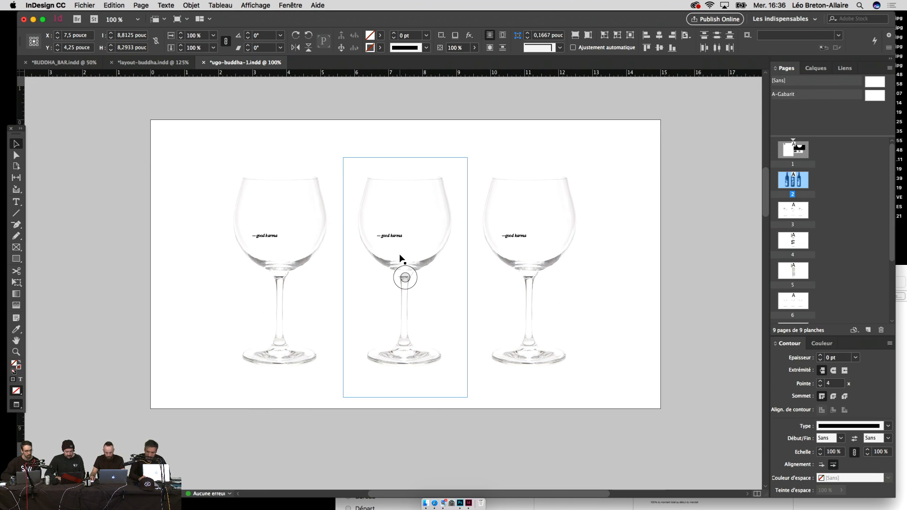
left_click(202, 185)
key("super+a")
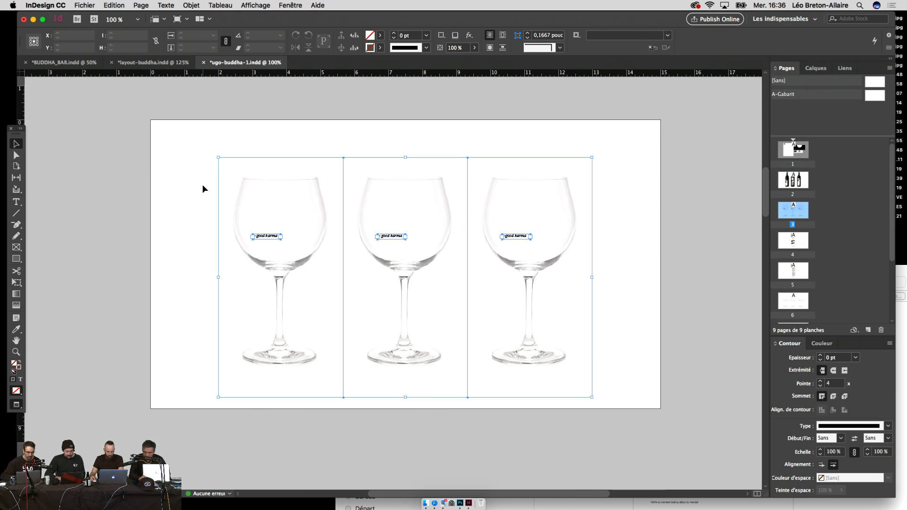
left_click(88, 65)
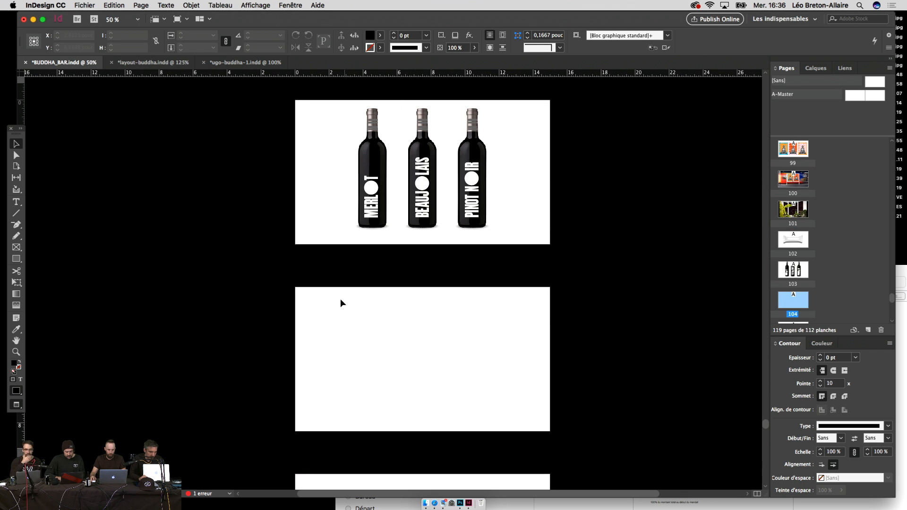
key("alt+shift+super+v")
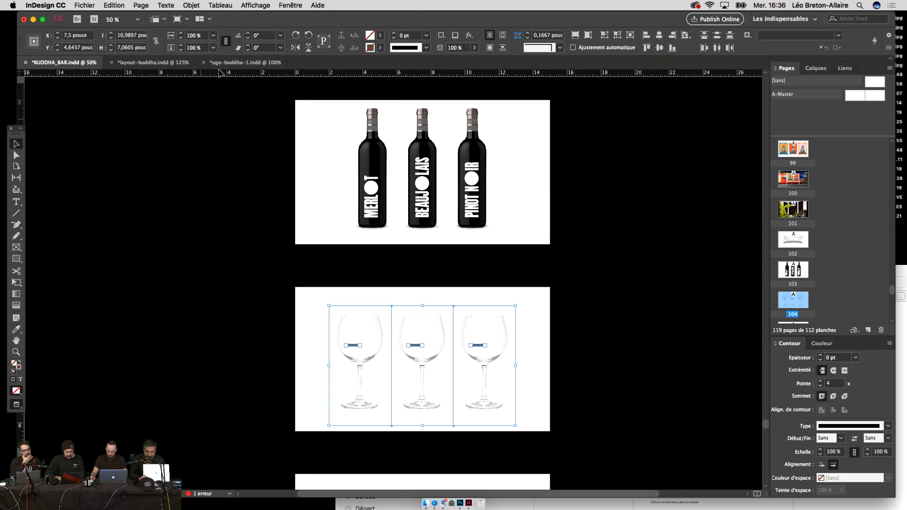
Step: Back in ugo-buddha-1, clear the selection and close the Object menu without choosing anything
left_click(236, 66)
scroll(286, 275, "down", 8)
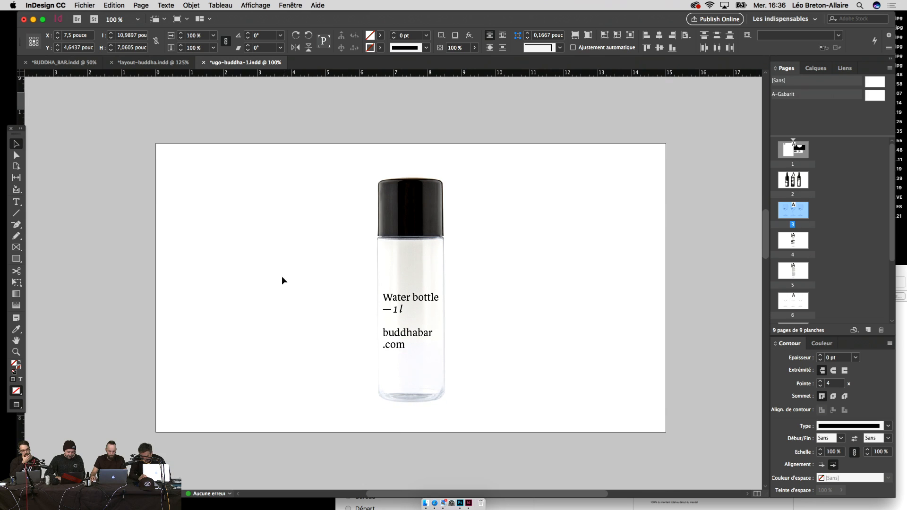
left_click(273, 282)
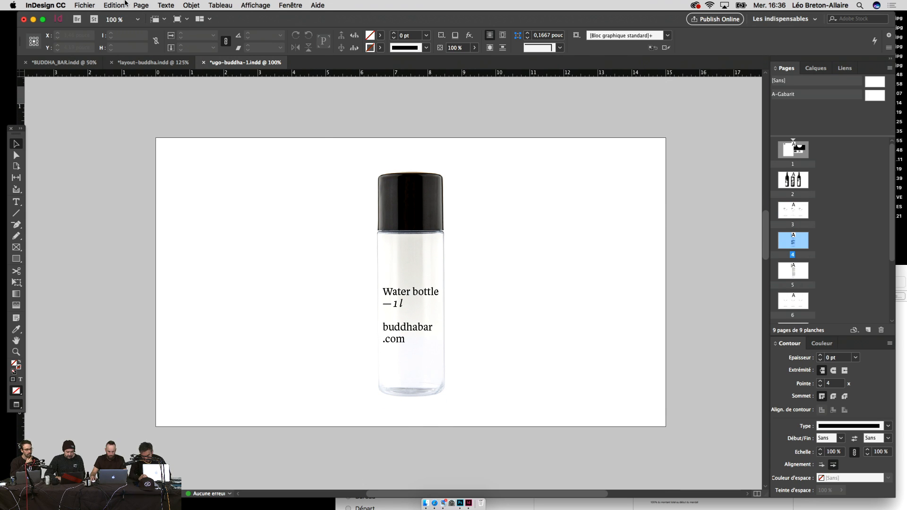
left_click(192, 6)
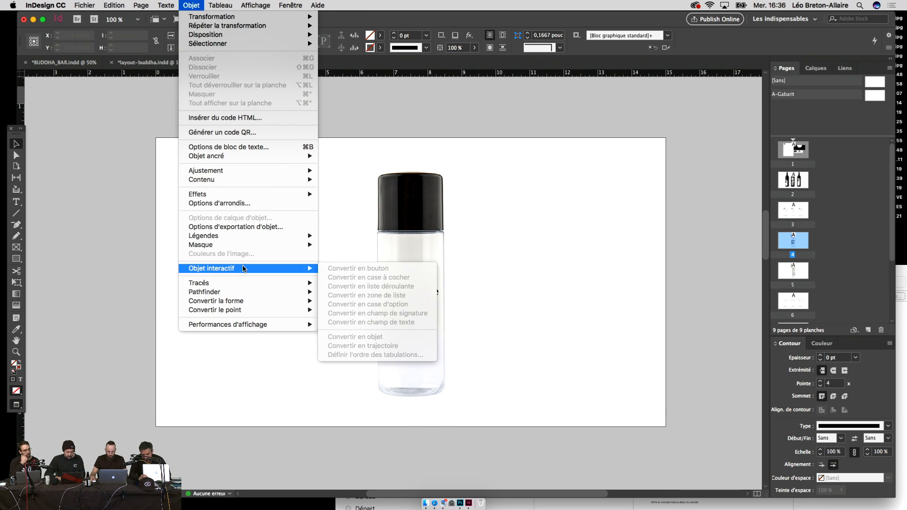
left_click(411, 162)
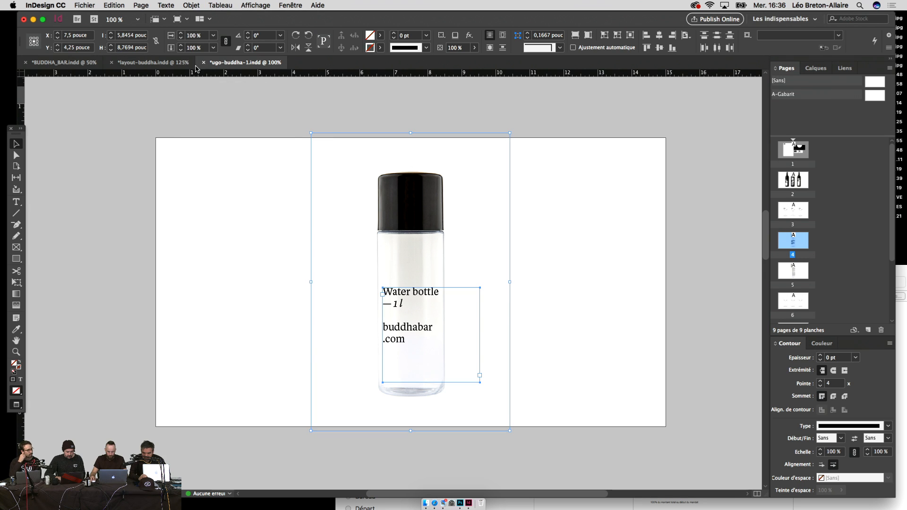
Step: Add a blank page after page 104 in BUDDHA_BAR, paste the water-bottle layout, then undo it
left_click(62, 63)
scroll(292, 249, "down", 5)
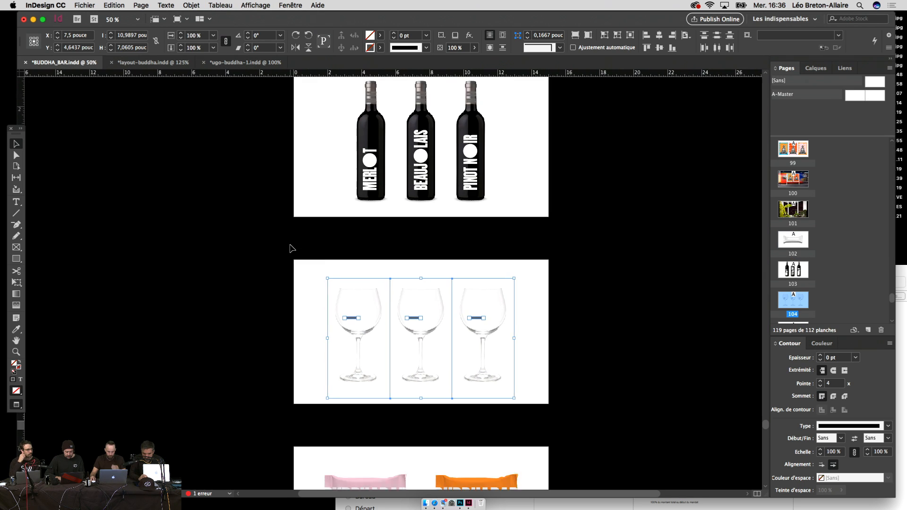
left_click(611, 204)
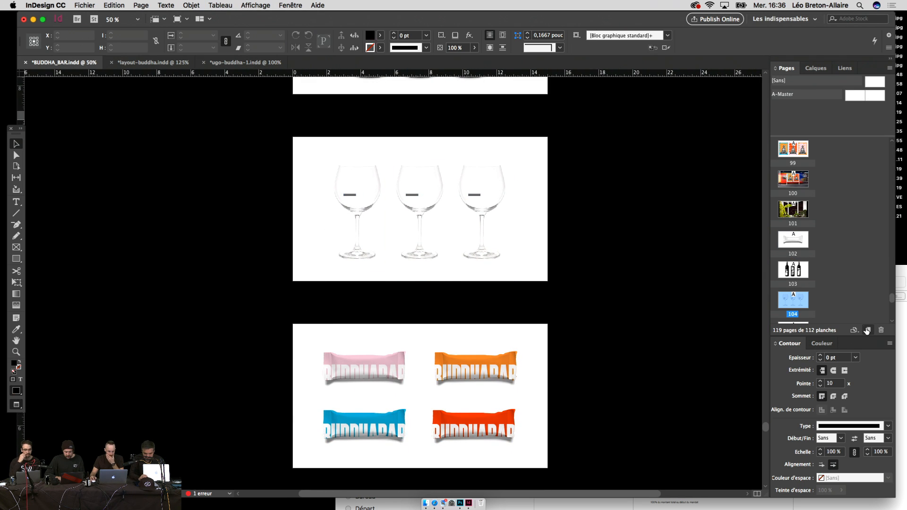
left_click(867, 329)
key("super+v")
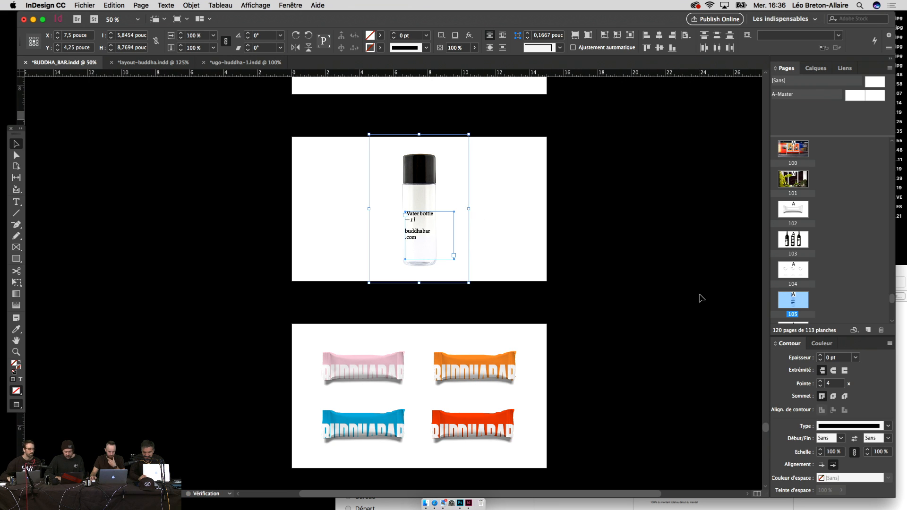
key("super+z")
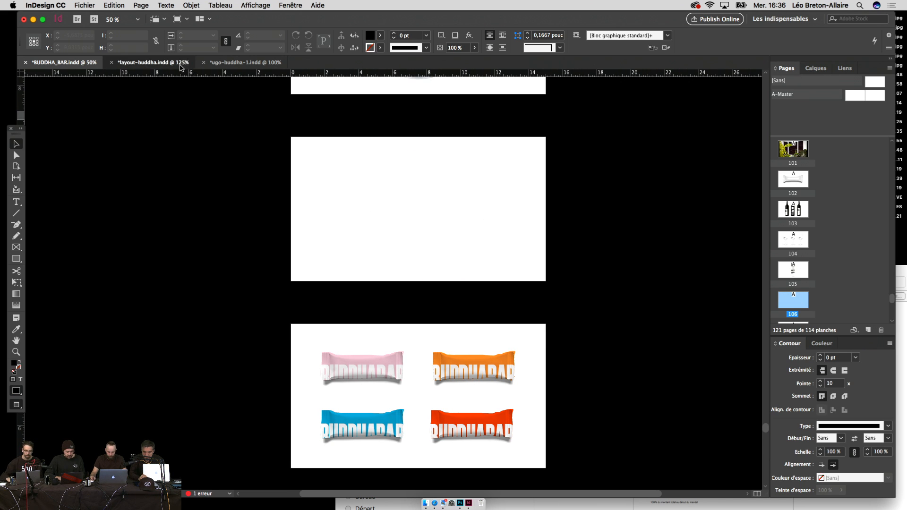
Step: Close ugo-buddha-1.indd without saving its changes and return to BUDDHA_BAR.indd
left_click(184, 62)
left_click(230, 65)
scroll(355, 298, "down", 20)
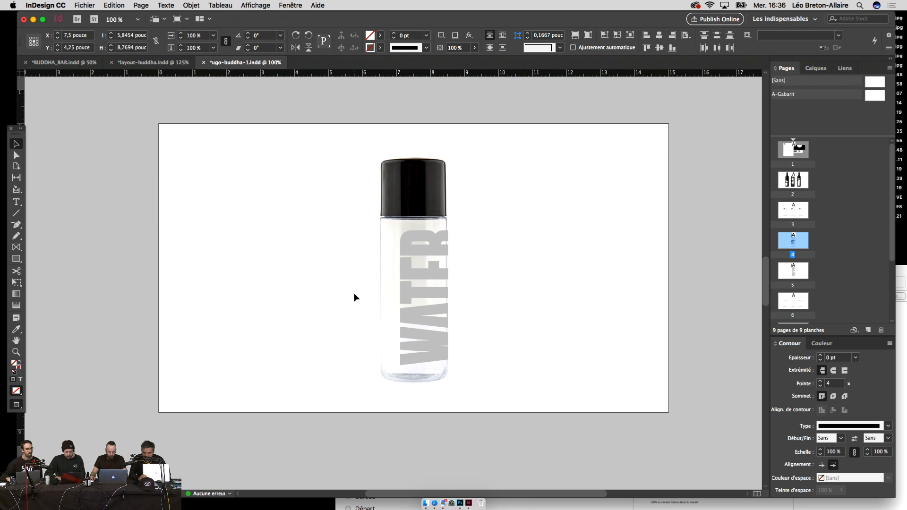
scroll(355, 297, "down", 15)
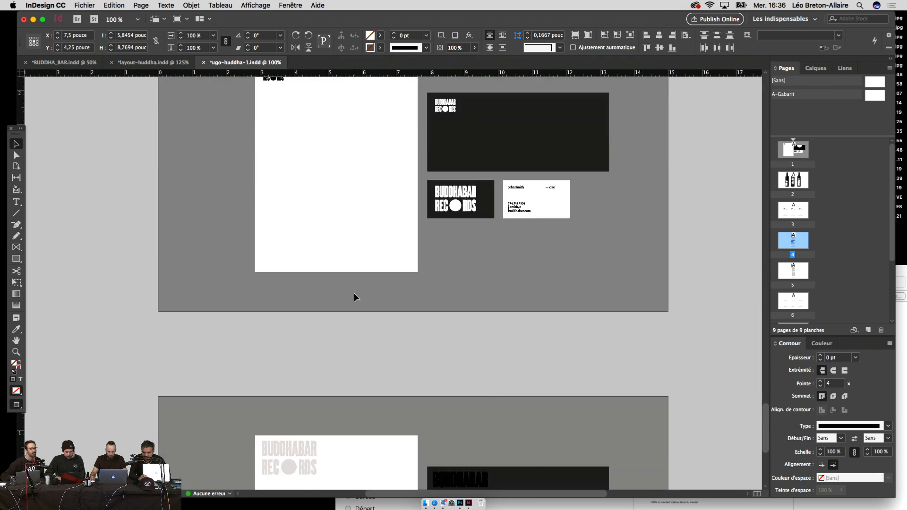
scroll(354, 294, "up", 20)
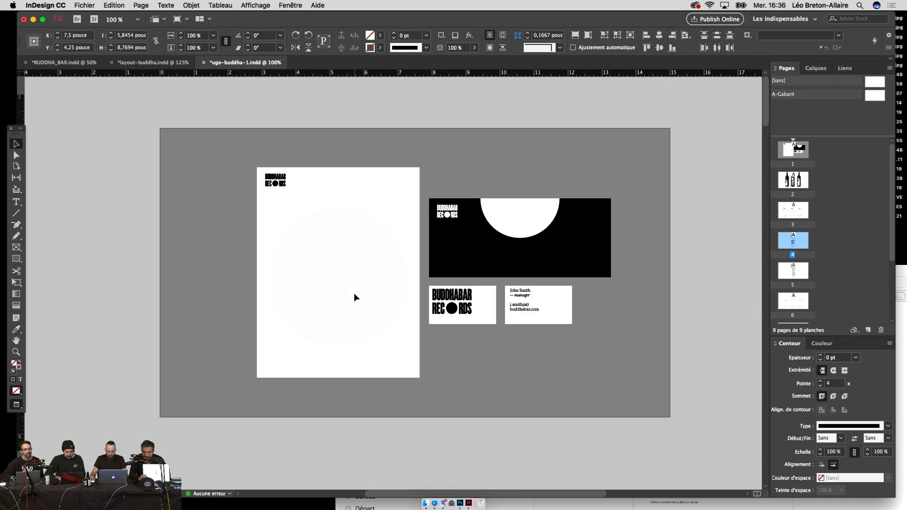
left_click(204, 62)
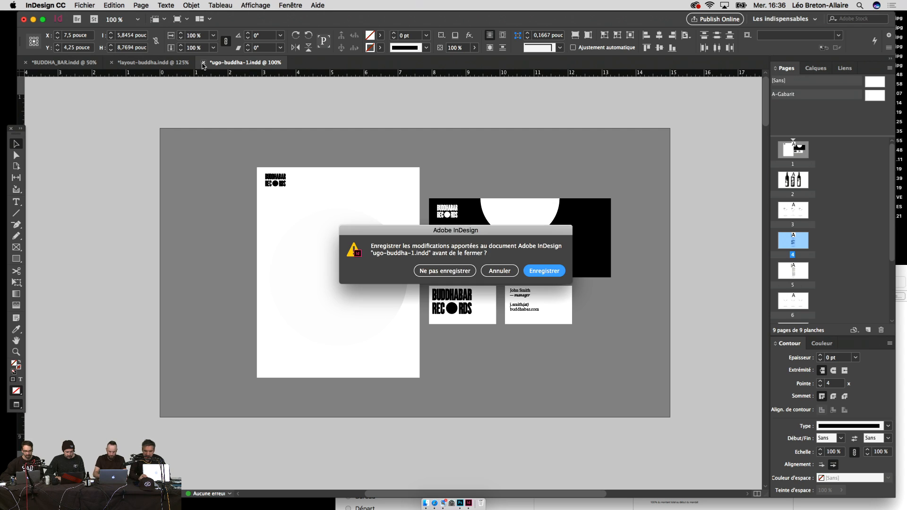
left_click(438, 276)
left_click(64, 62)
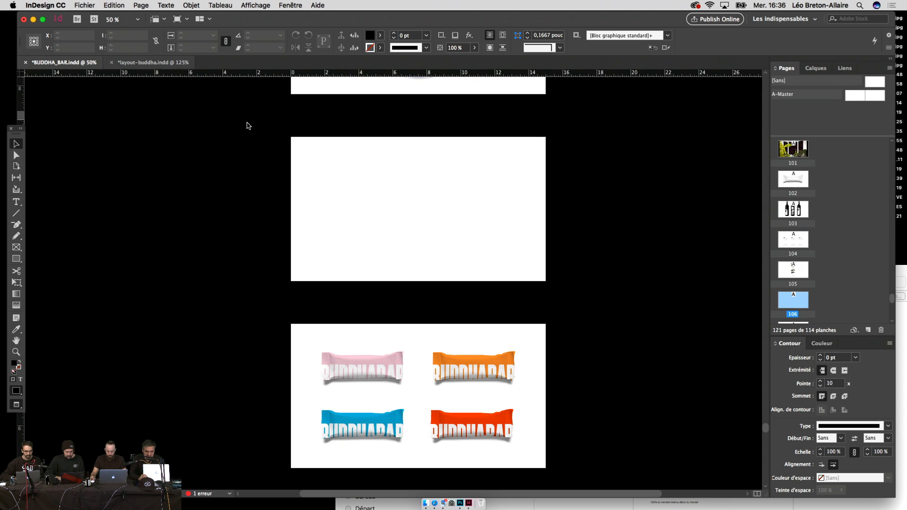
Step: In layout-buddha, zoom out to 50% and convert the RECORDS, LOUNGE and HOTEL wordmarks to outlines
left_click(153, 63)
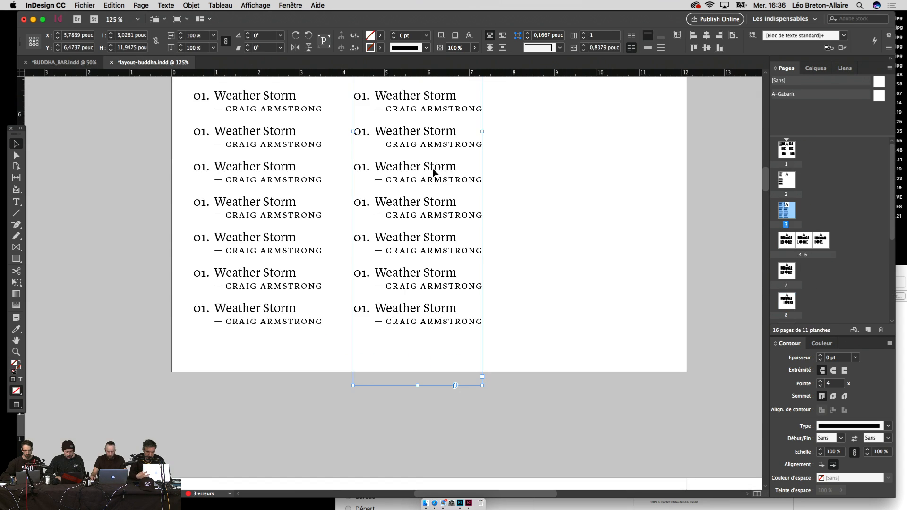
scroll(460, 182, "up", 10)
key("super+minus")
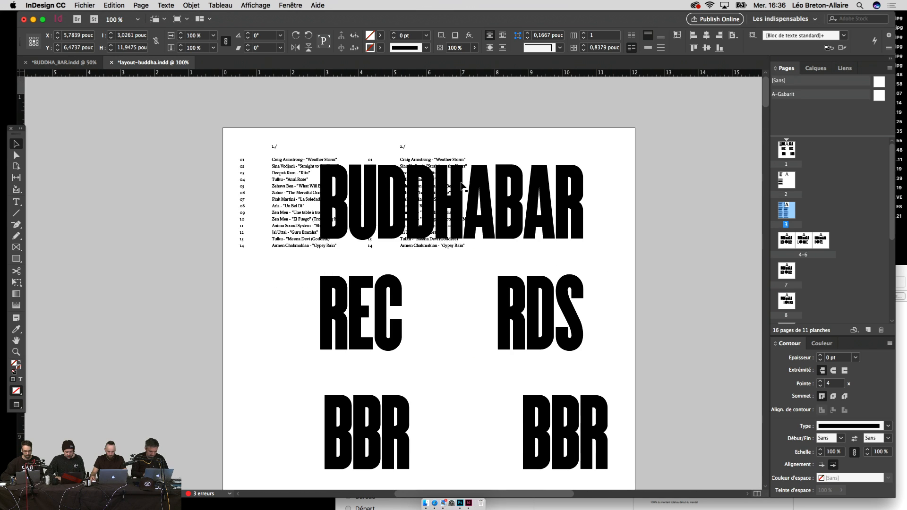
scroll(461, 186, "down", 15)
scroll(461, 186, "down", 8)
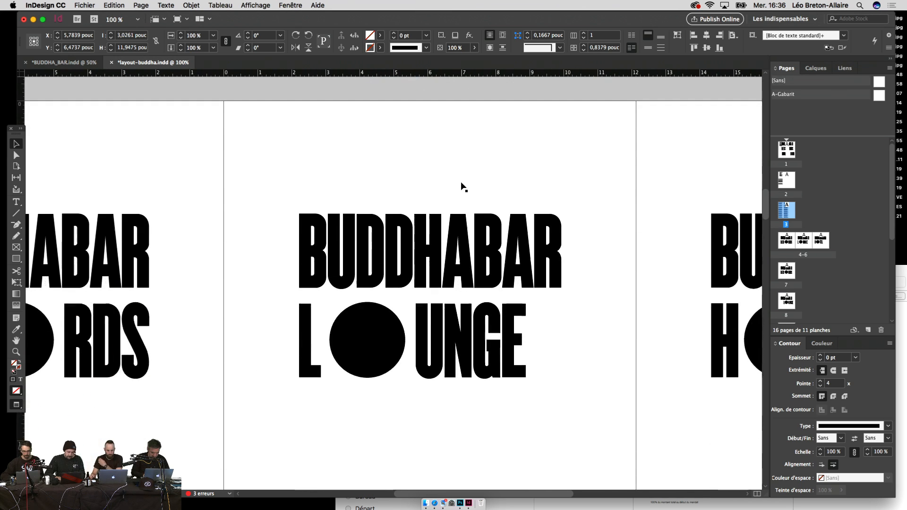
key("super+minus")
key("super+minus")
scroll(461, 186, "up", 10)
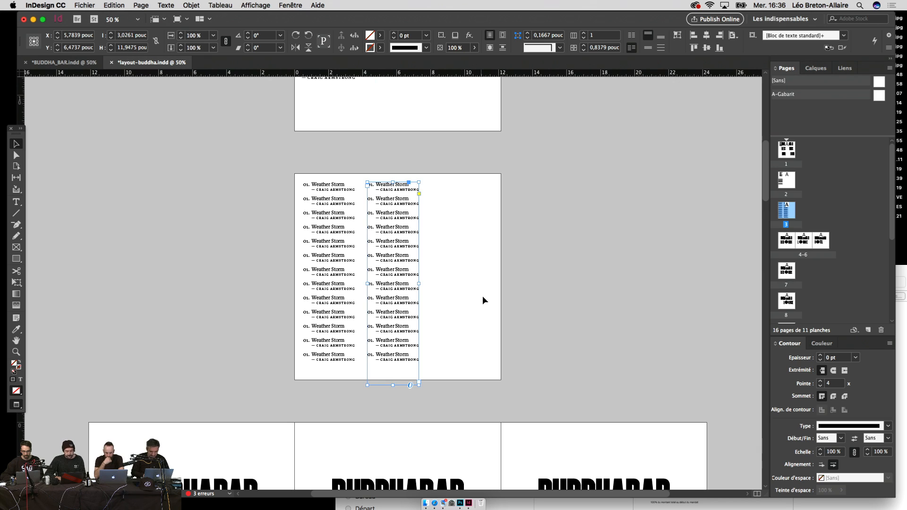
scroll(482, 299, "down", 6)
left_click_drag(664, 280, 112, 399)
left_click(166, 5)
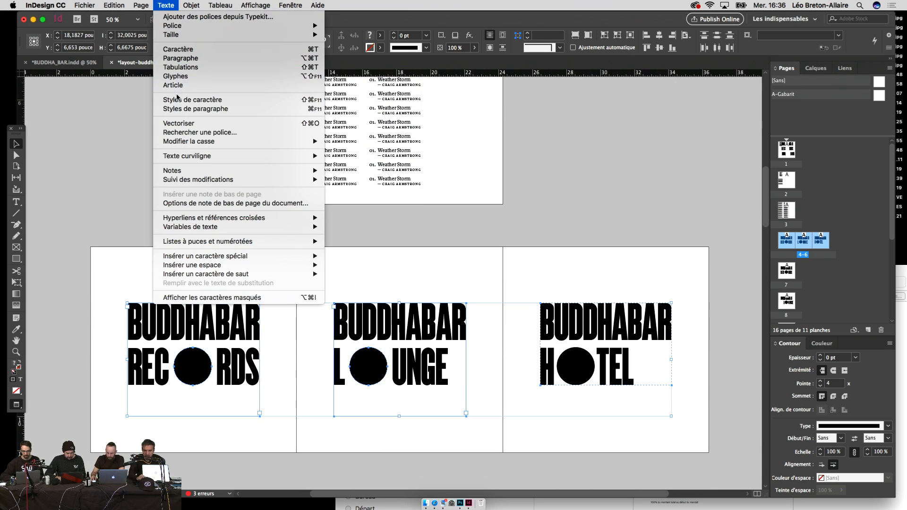
left_click(178, 123)
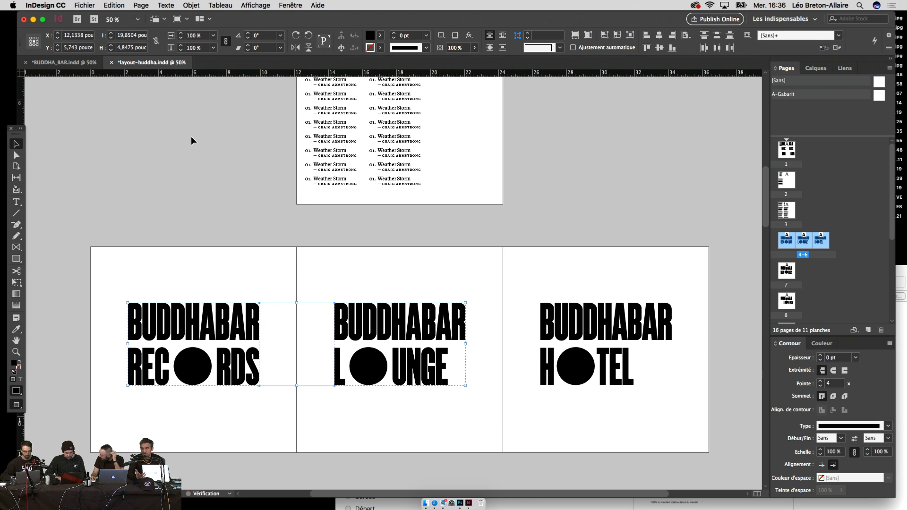
Step: Switch back to BUDDHA_BAR.indd, scroll its pages, and dismiss a menu opened from the menu bar
left_click(76, 62)
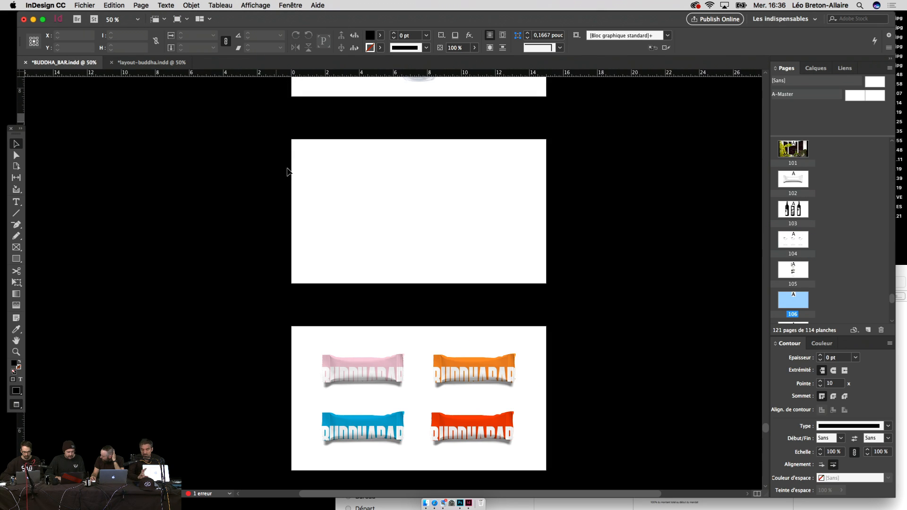
scroll(411, 206, "up", 3)
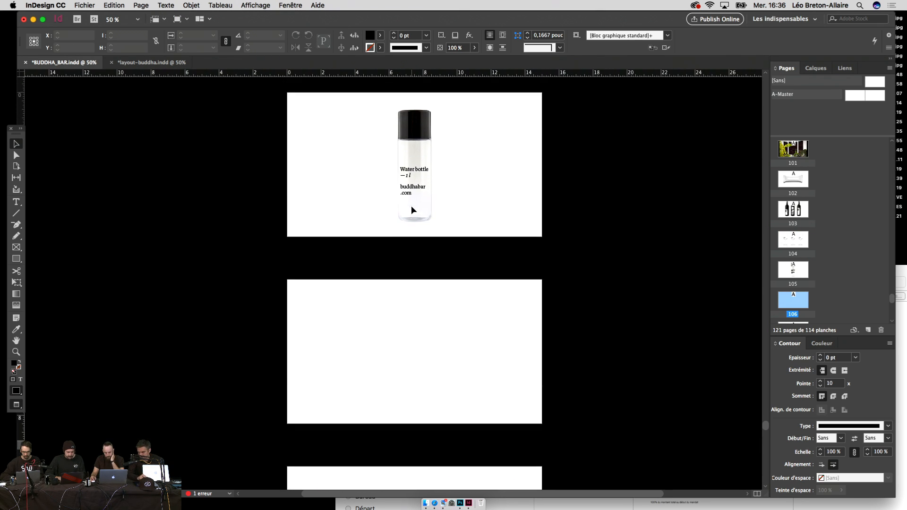
scroll(412, 210, "down", 15)
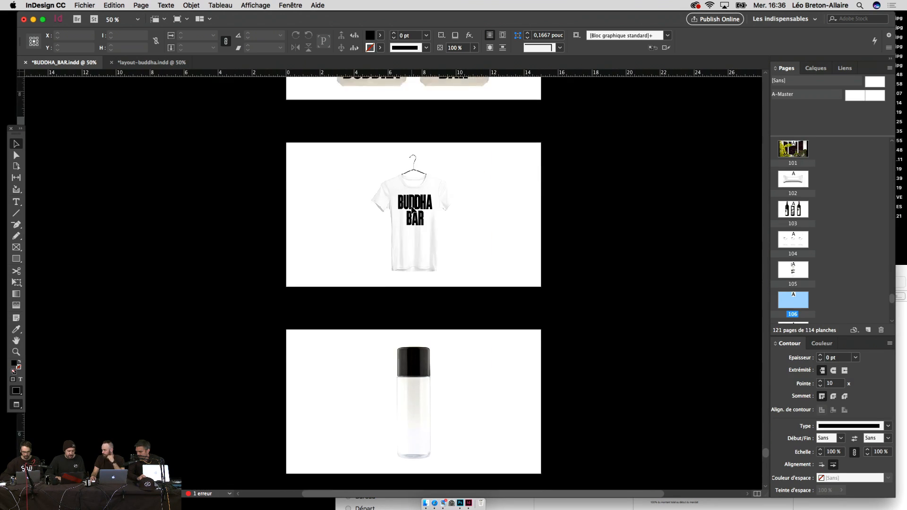
scroll(412, 210, "down", 15)
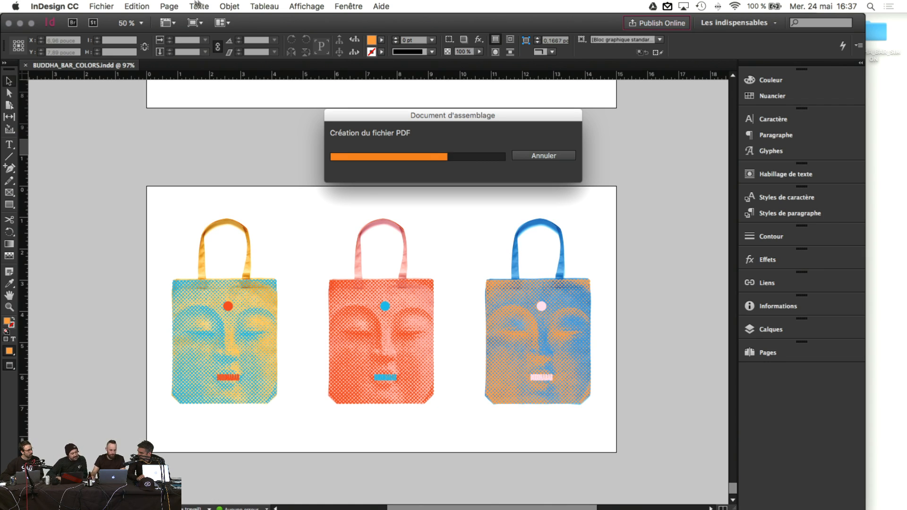
left_click(103, 5)
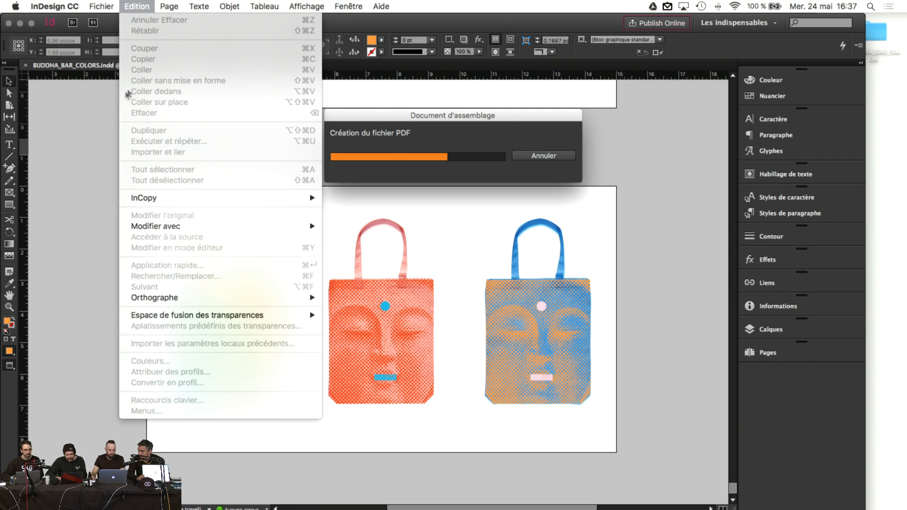
left_click(78, 108)
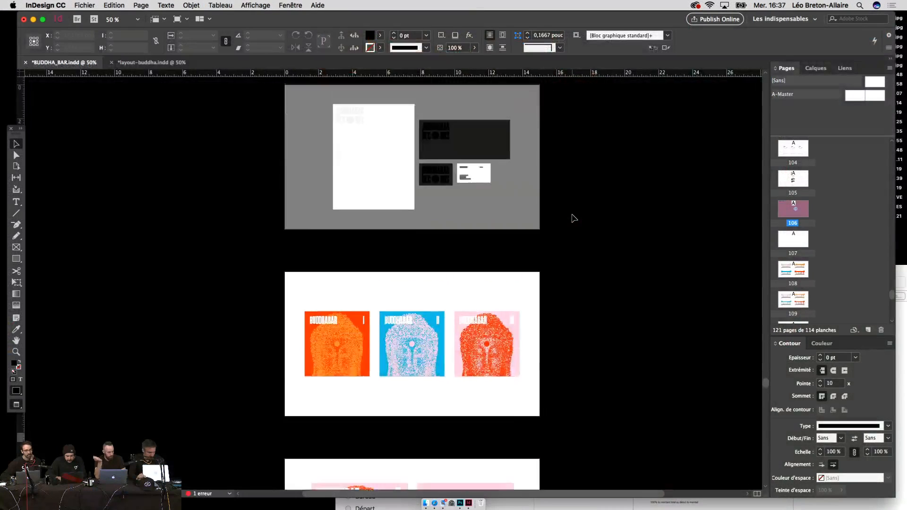
Step: Paste the copied wordmark group onto the blank page and resize it with free transform
scroll(571, 216, "up", 10)
key("super+v")
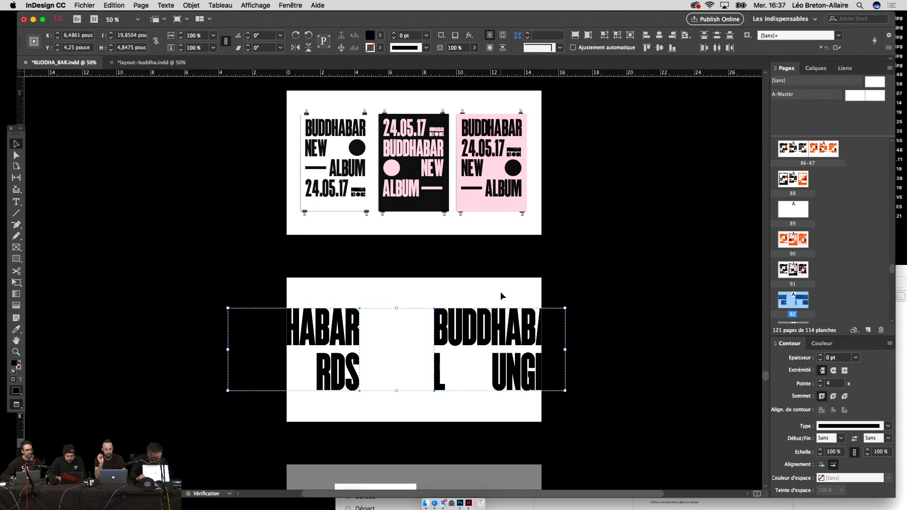
key("e")
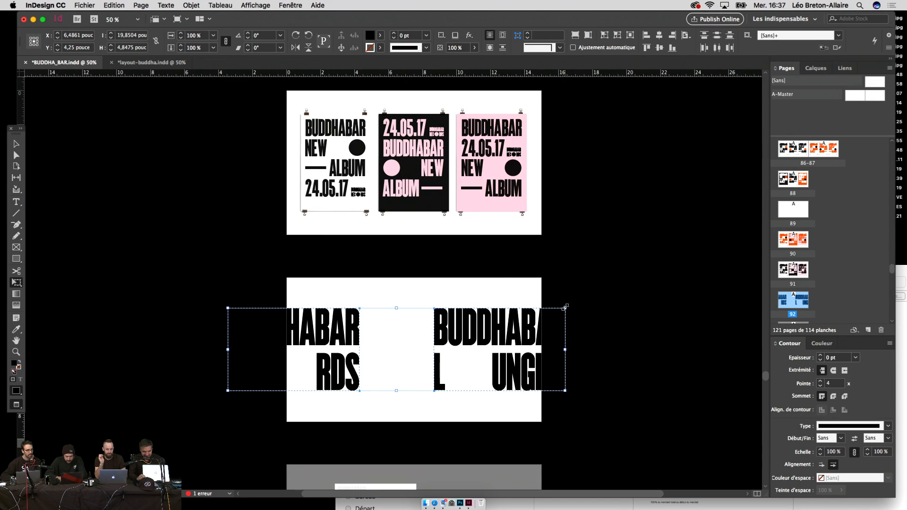
left_click_drag(564, 307, 543, 312)
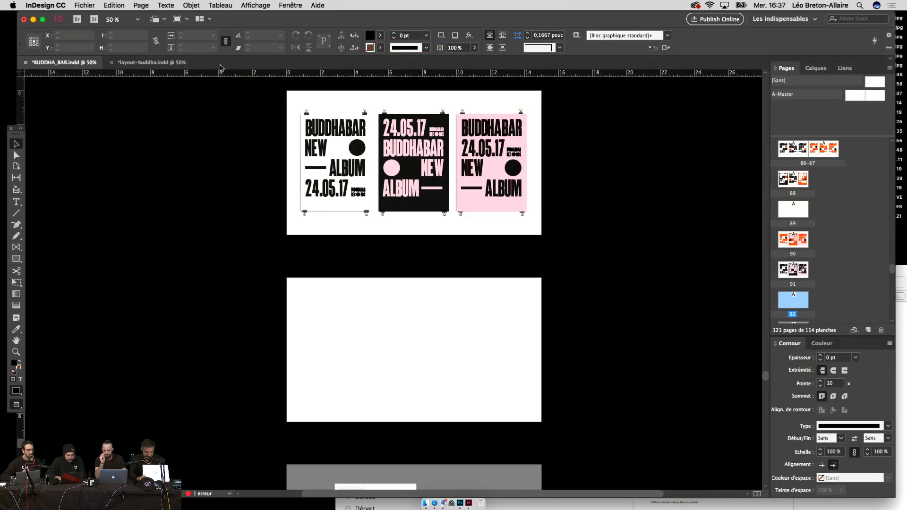
Step: Copy all three wordmarks from layout-buddha and paste them, scaled down, onto page 92
left_click(183, 64)
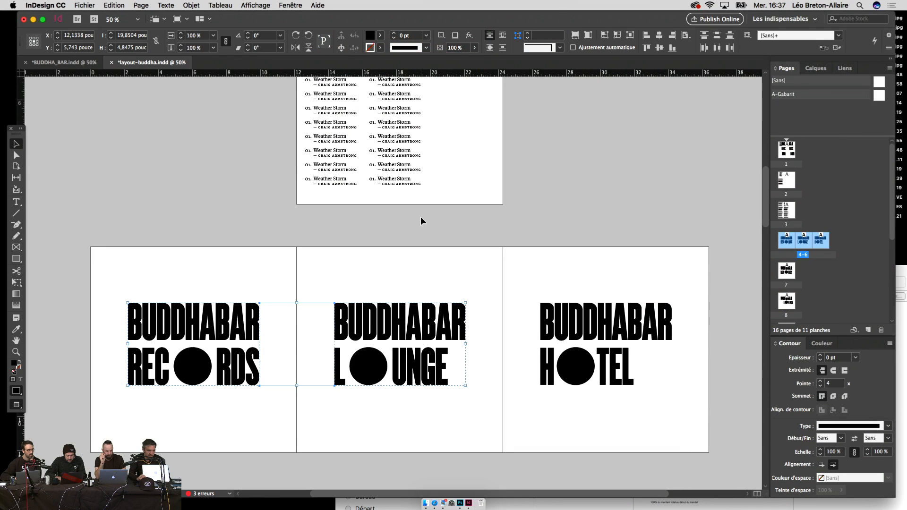
key("super+a")
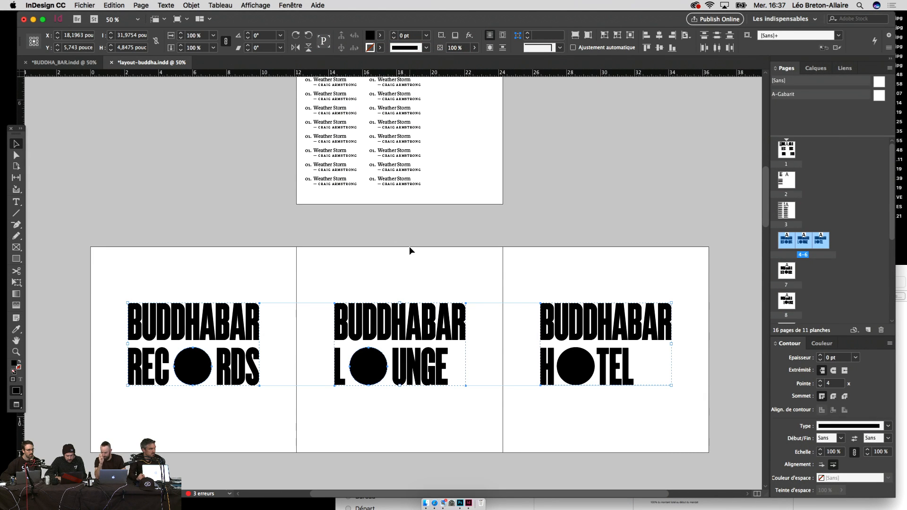
left_click(81, 63)
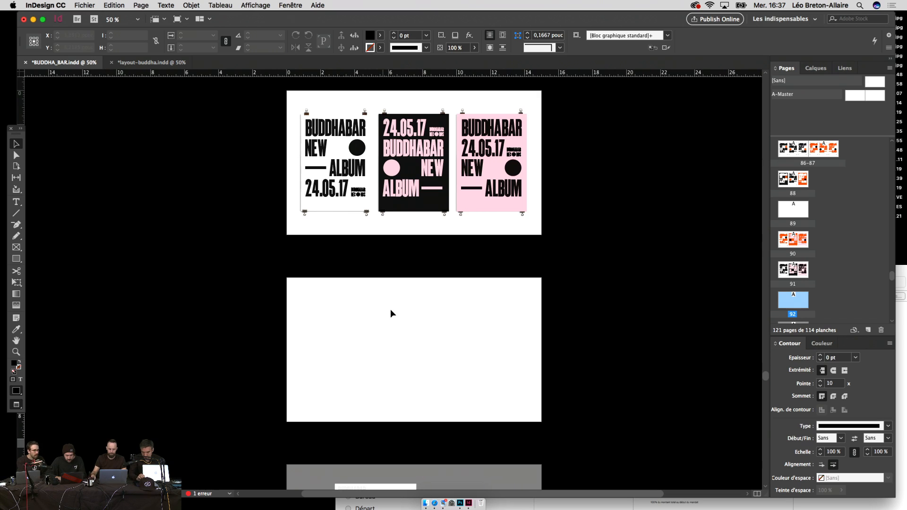
key("super+v")
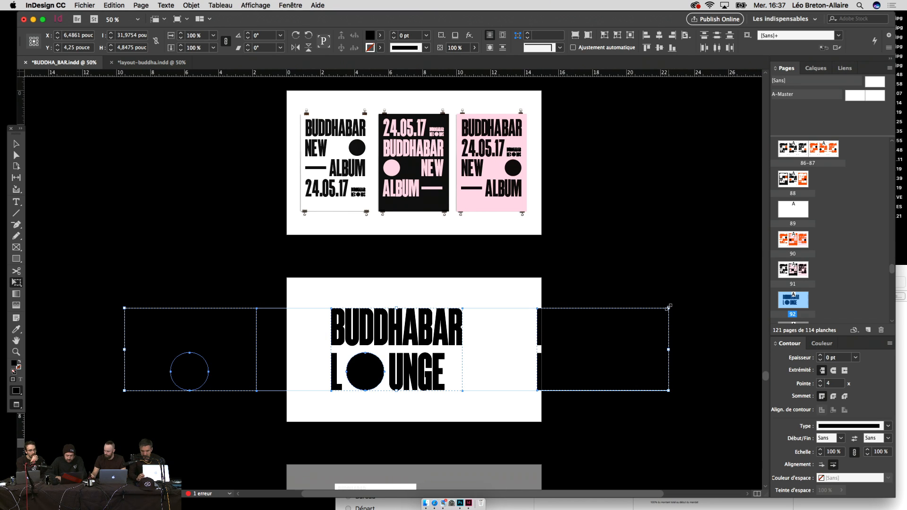
left_click_drag(667, 308, 486, 324)
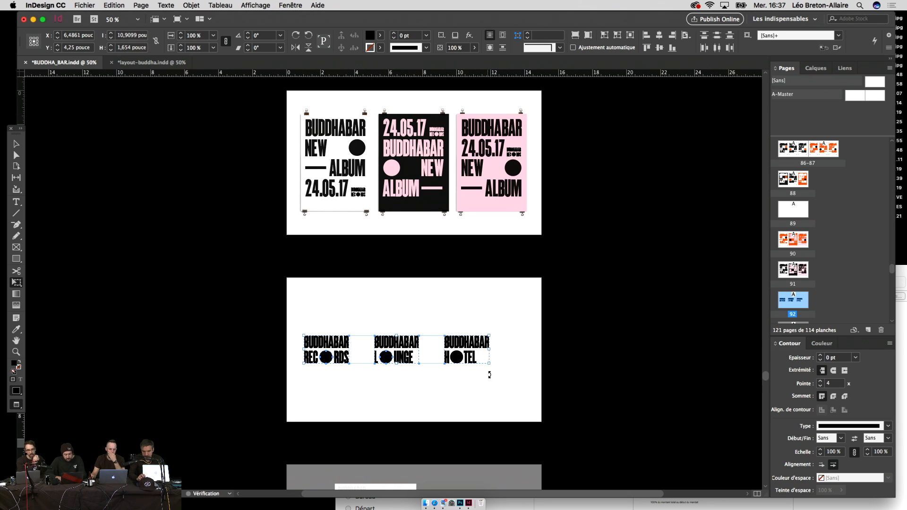
Step: Zoom page 92 to 125%, try shifting the LOUNGE and HOTEL wordmarks left, then undo
key("v")
left_click(489, 388)
key("super+=")
key("super+=")
left_click_drag(489, 389, 482, 248)
key("super+=")
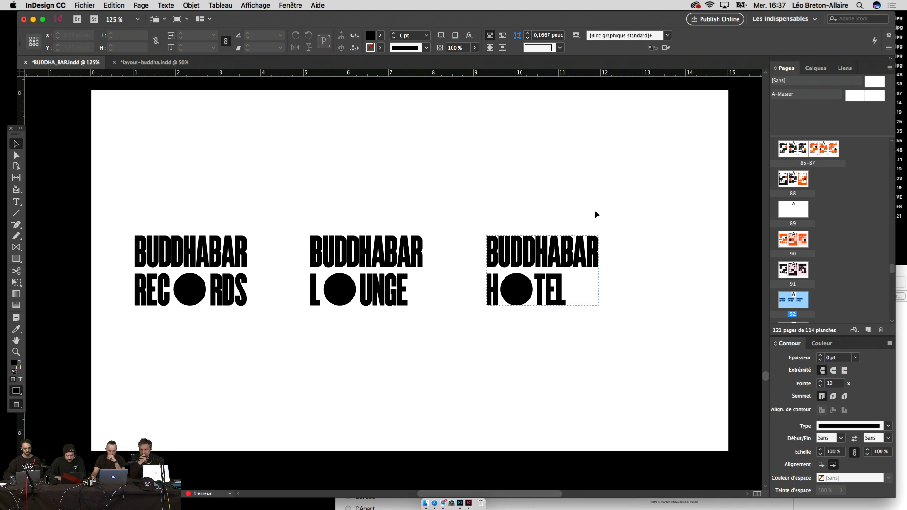
left_click_drag(610, 235, 306, 337)
left_click_drag(321, 263, 256, 266)
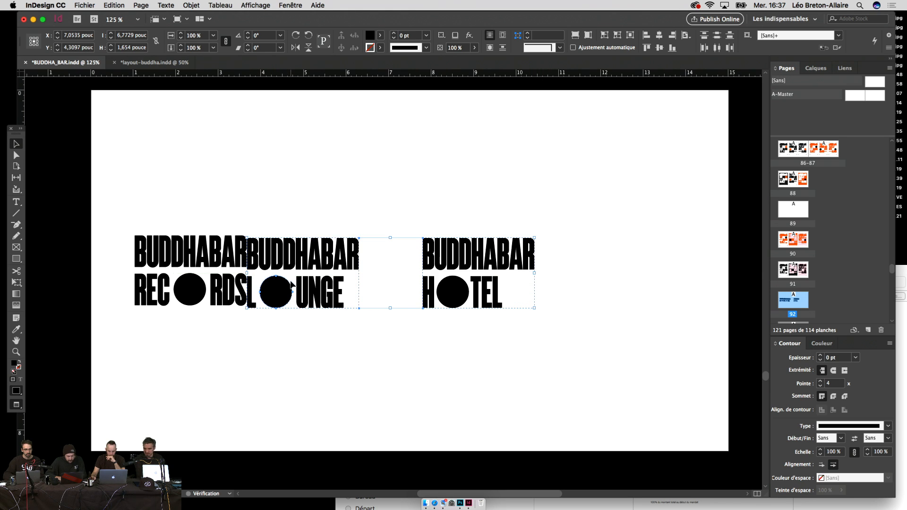
key("super+z")
left_click(446, 163)
left_click_drag(447, 166, 442, 181)
Step: Select the RECORDS, LOUNGE and HOTEL wordmarks one by one, then zoom back to 100%
left_click_drag(283, 215, 127, 352)
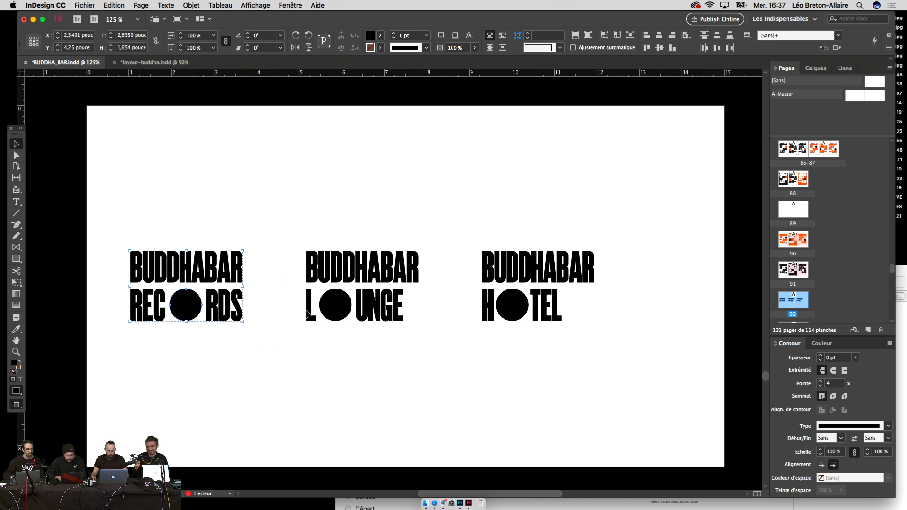
left_click_drag(458, 204, 349, 316)
left_click_drag(628, 198, 469, 363)
left_click(541, 376)
scroll(567, 376, "up", 1)
key("super+minus")
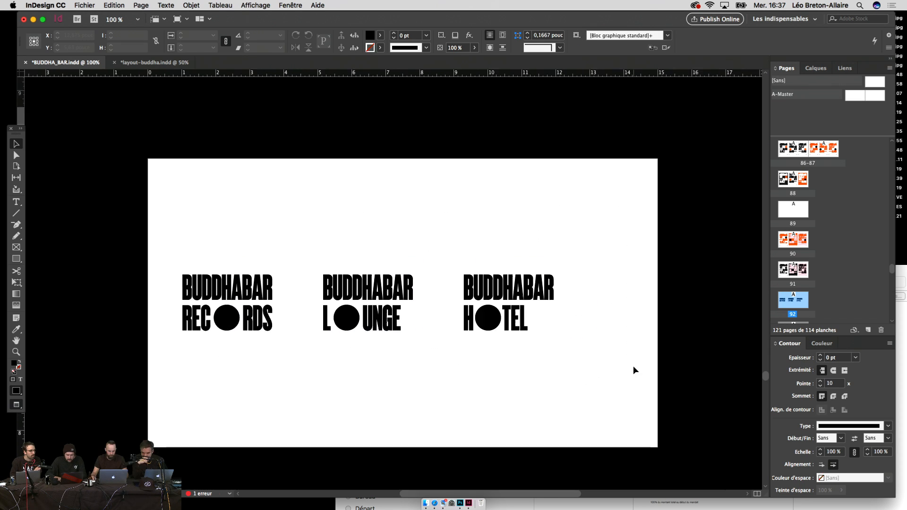
scroll(639, 382, "up", 2)
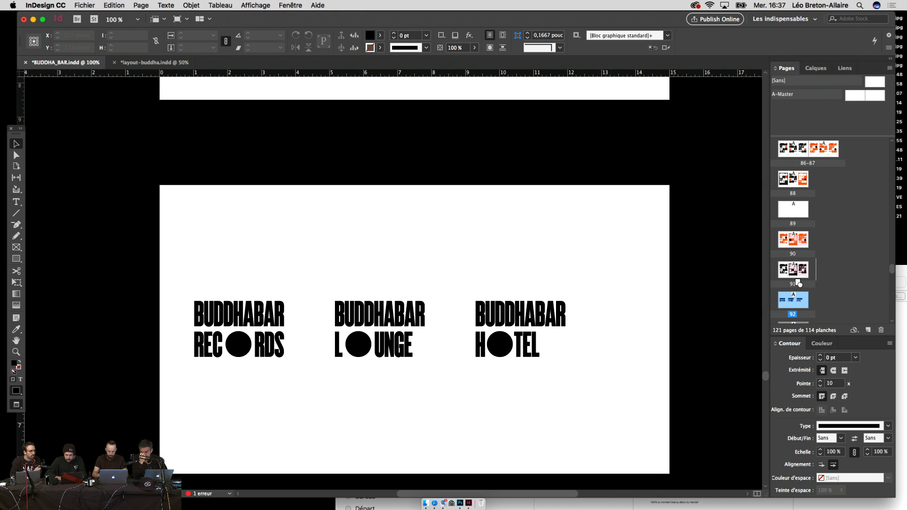
left_click_drag(798, 283, 798, 284)
scroll(625, 326, "down", 1)
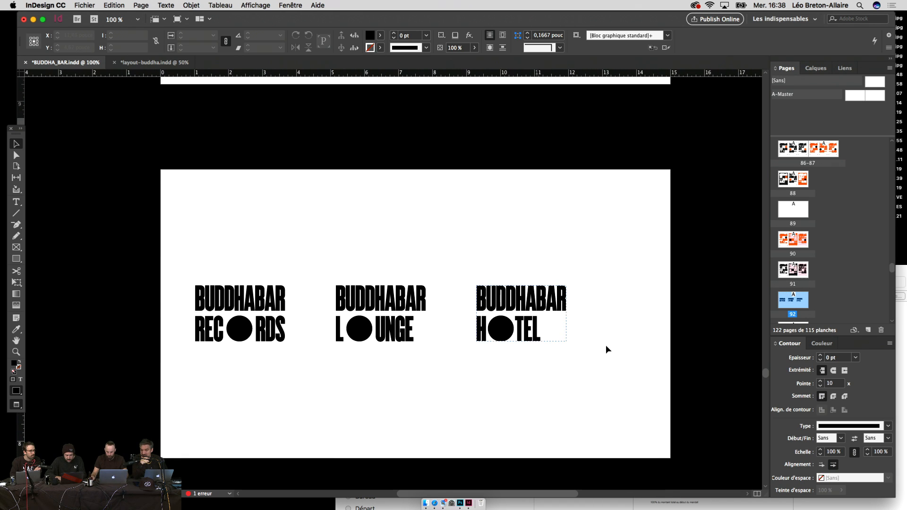
Step: Delete the LOUNGE and HOTEL lockups and the RECORDS line, leaving only BUDDHABAR
left_click_drag(606, 349, 205, 330)
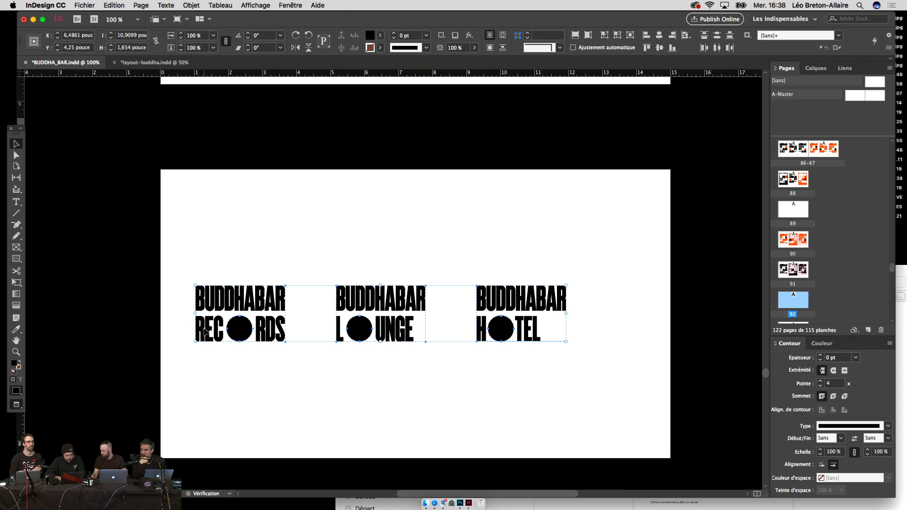
left_click(223, 370)
left_click_drag(184, 373, 645, 266)
left_click(593, 354)
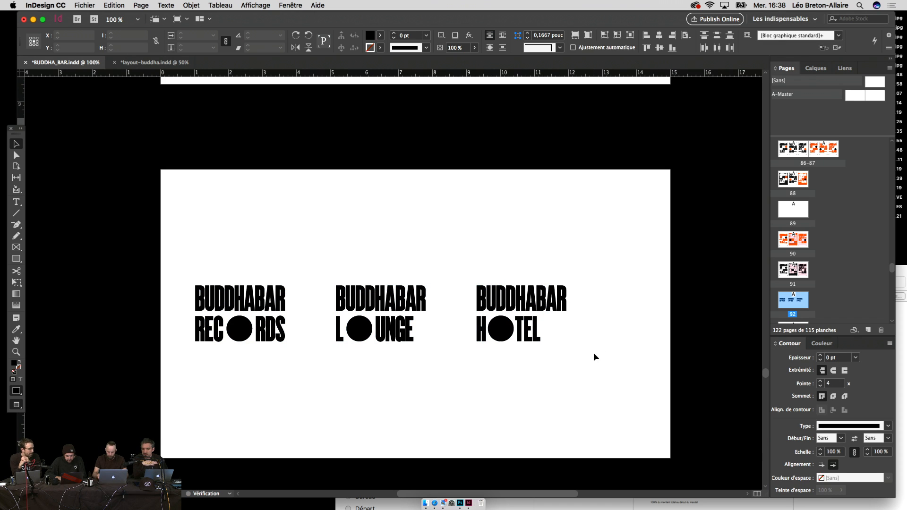
left_click_drag(587, 373, 267, 315)
key("Delete")
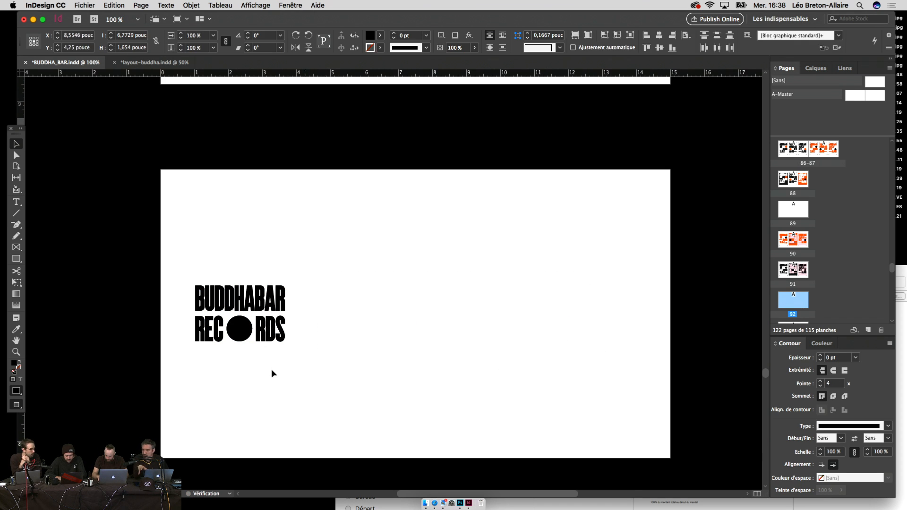
left_click_drag(304, 365, 191, 325)
key("Delete")
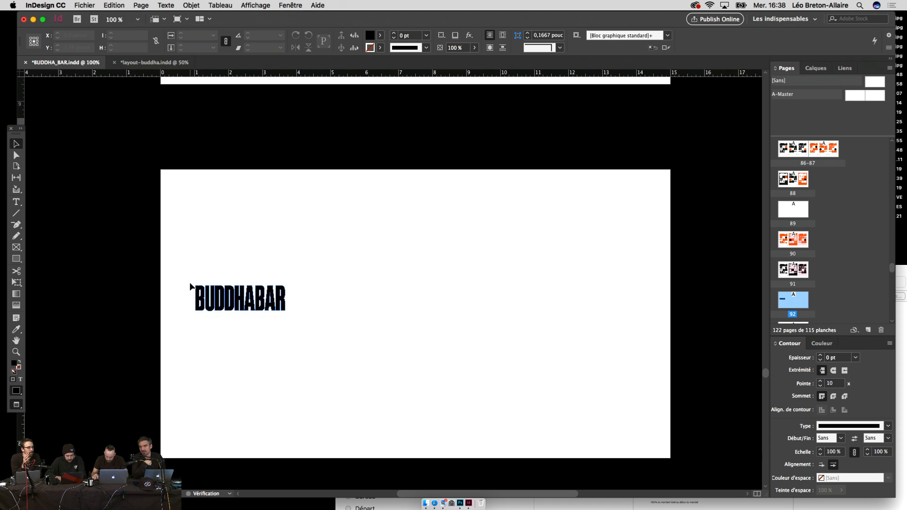
Step: Centre the BUDDHABAR word horizontally and vertically relative to the page
left_click_drag(189, 282, 364, 331)
left_click(689, 35)
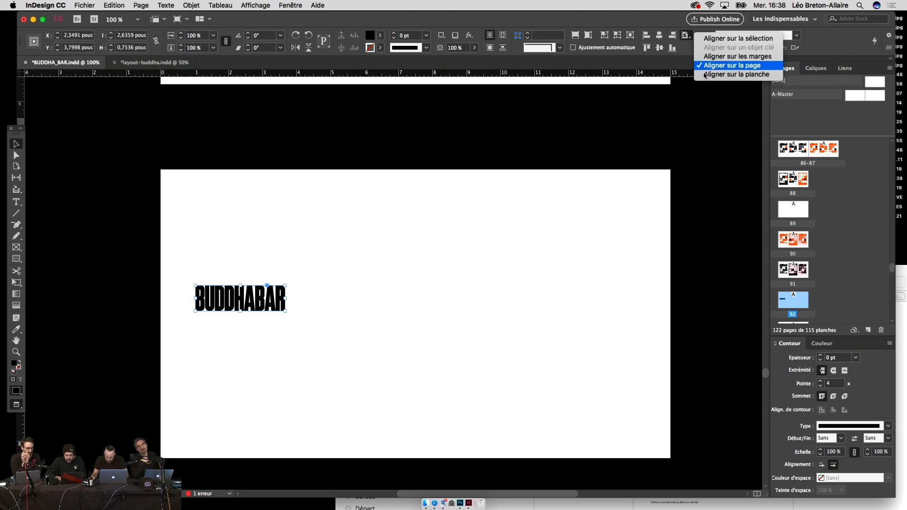
left_click(706, 65)
left_click(658, 35)
left_click(660, 47)
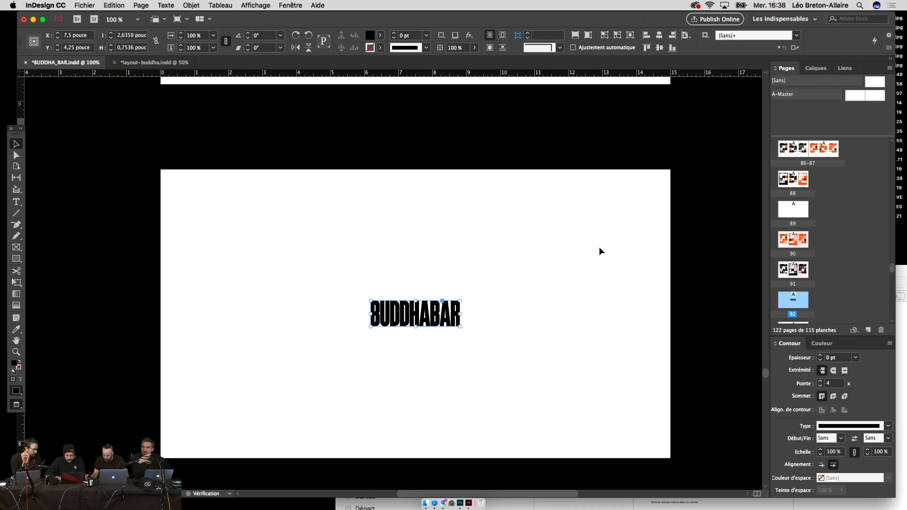
left_click(592, 247)
Step: Scale the BUDDHABAR wordmark to 200% and view both pages
left_click_drag(543, 249, 356, 373)
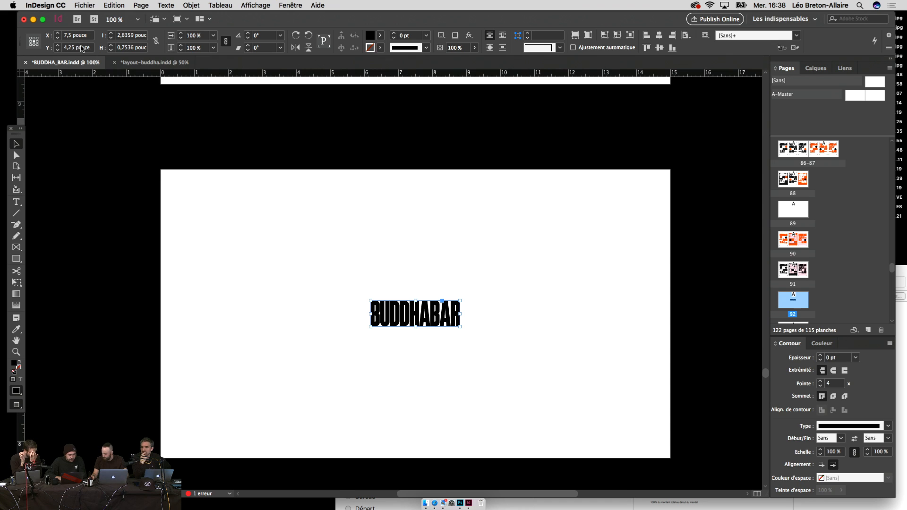
left_click(214, 48)
left_click(203, 198)
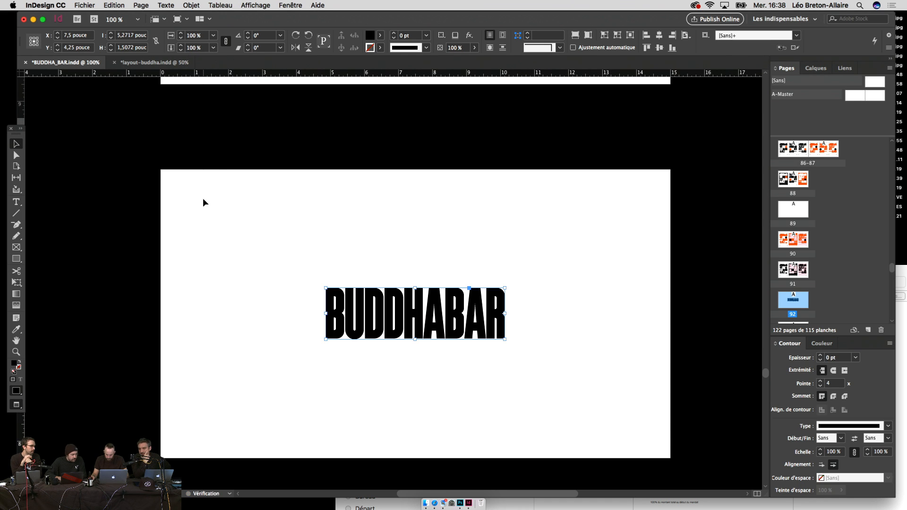
scroll(399, 229, "down", 10)
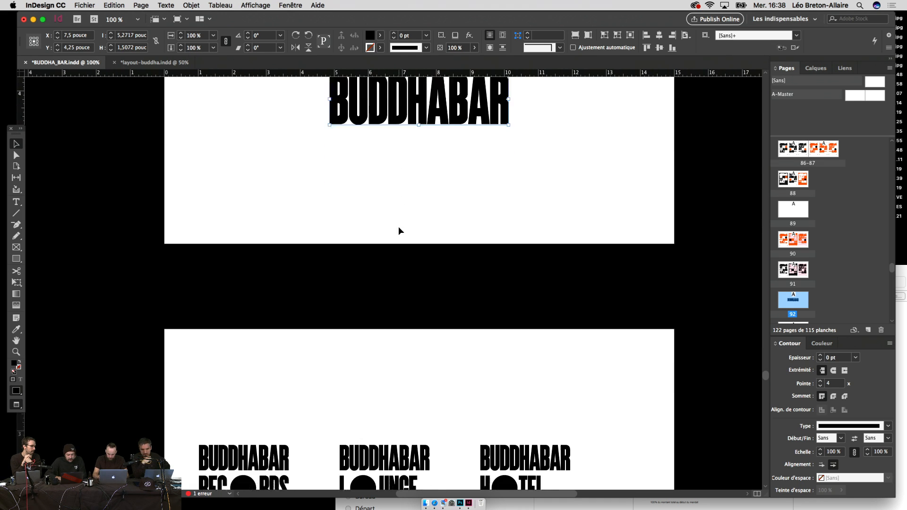
key("super+minus")
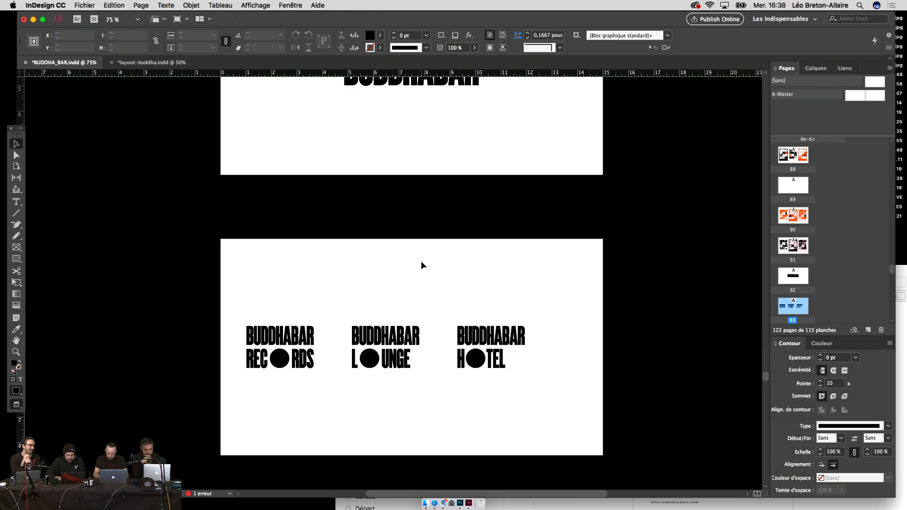
Step: Nudge the HOTEL and LOUNGE lockups left on the three-lockup page
scroll(424, 326, "up", 7)
left_click_drag(424, 325, 424, 186)
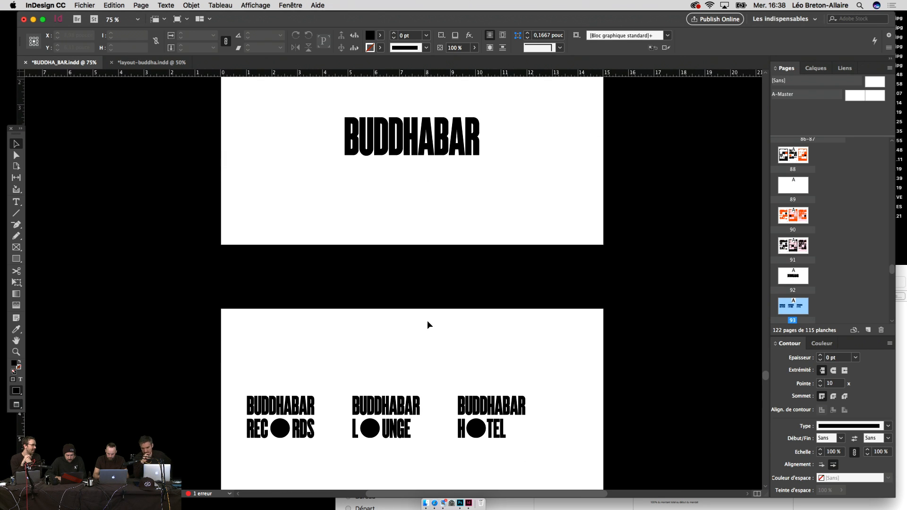
left_click_drag(427, 324, 427, 281)
left_click_drag(535, 341, 430, 418)
key("super+equal")
key("super+equal")
scroll(531, 383, "left", 5)
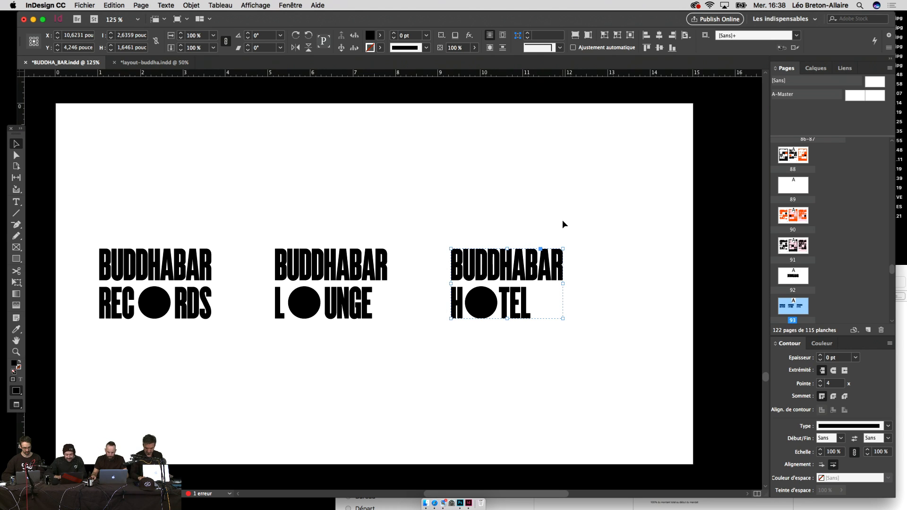
key("Left")
key("Left")
key("Left")
key("Left")
key("Left")
key("Left")
key("Left")
key("Left")
key("Left")
key("Left")
key("Left")
key("Left")
key("Left")
key("Left")
key("Left")
key("Left")
key("Left")
key("Left")
key("Left")
key("Left")
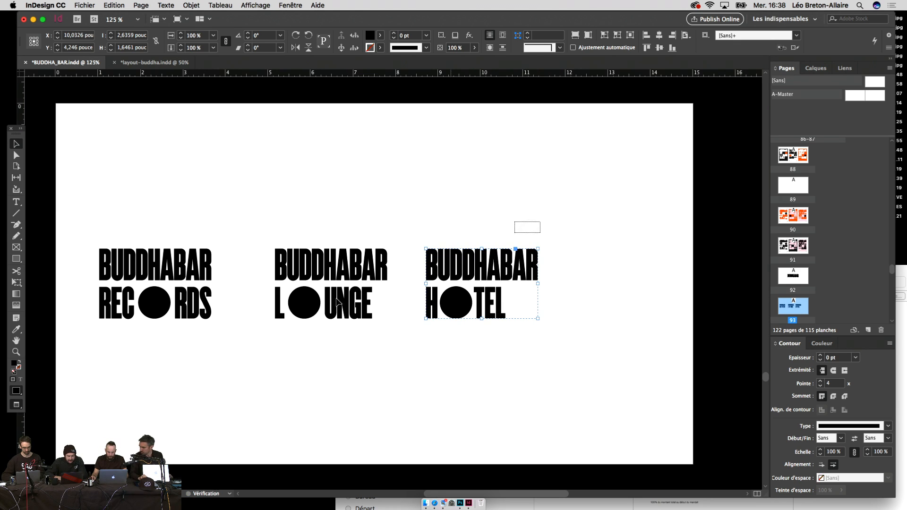
left_click_drag(336, 303, 296, 333)
key("Left")
key("Left")
key("Left")
key("Left")
key("Left")
key("Left")
key("Left")
key("Left")
key("Left")
key("Left")
key("Left")
key("Left")
key("Left")
key("Left")
key("Left")
key("Left")
key("Left")
key("Left")
key("Left")
key("Left")
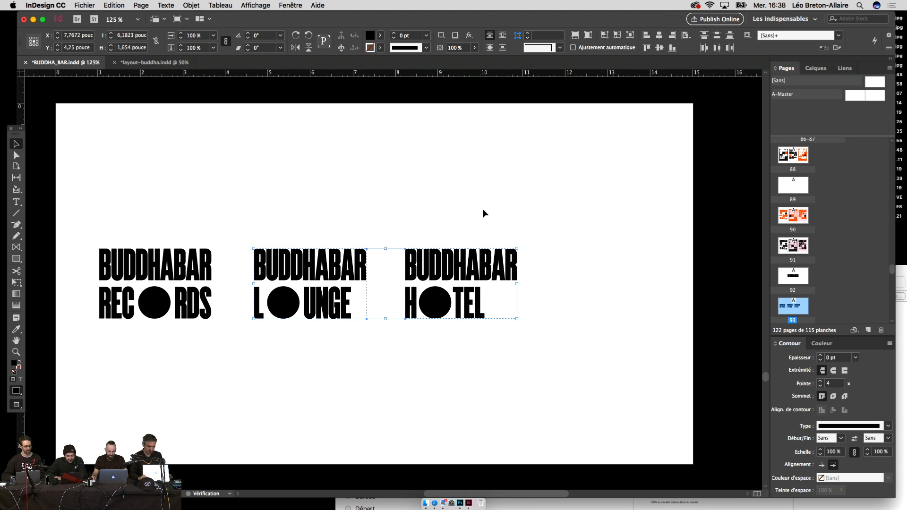
Step: Distribute the three lockups by horizontal centres, aligned to the selection, then zoom back to 100%
left_click_drag(483, 210, 106, 351)
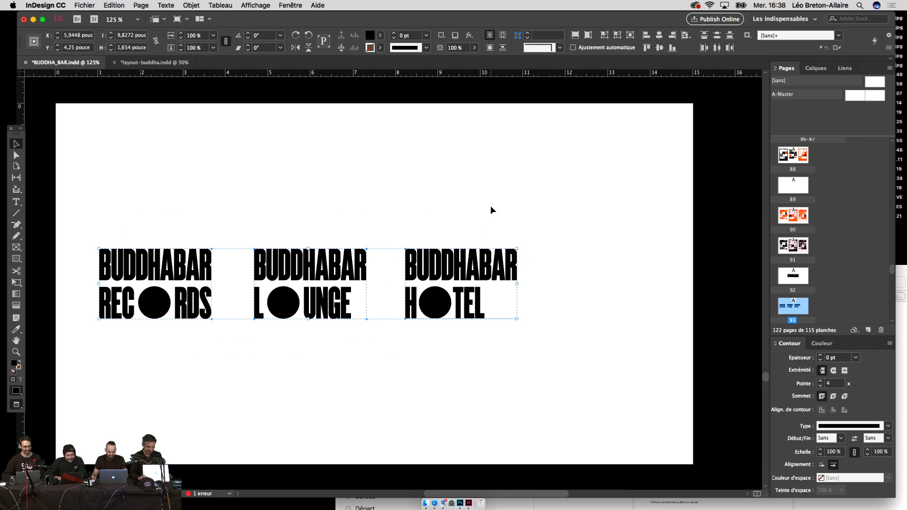
left_click(685, 36)
left_click(708, 36)
left_click(718, 49)
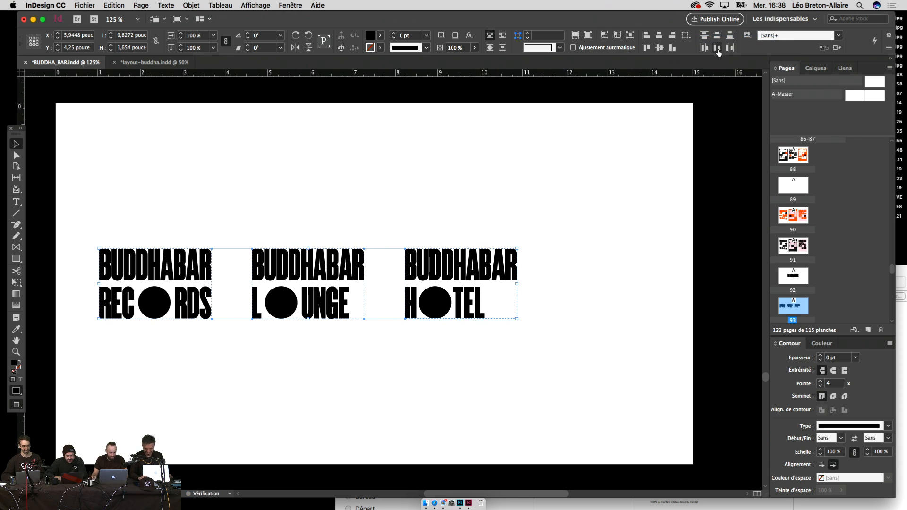
left_click(542, 264)
left_click_drag(542, 264, 239, 369)
key("super+minus")
Step: Shift the LOUNGE and HOTEL lockups further left with Shift+Left
left_click_drag(491, 363, 332, 242)
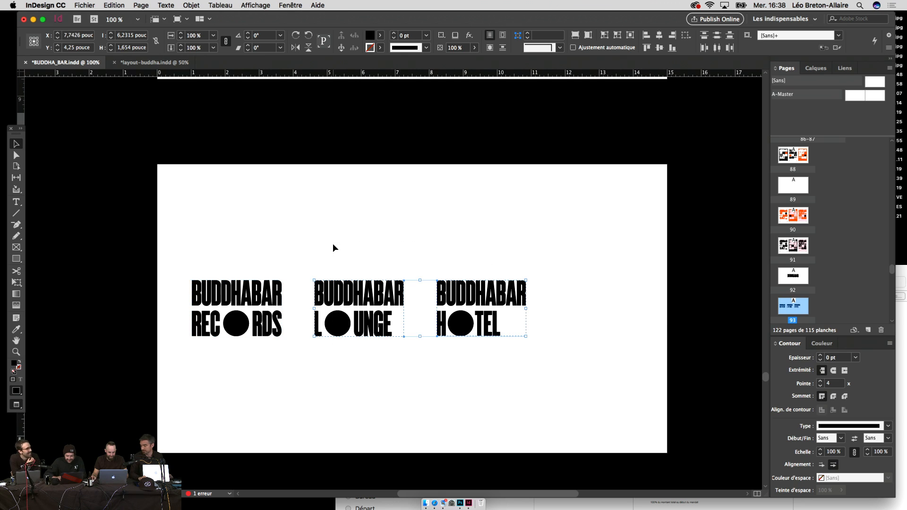
key("shift+Left")
key("shift+Left")
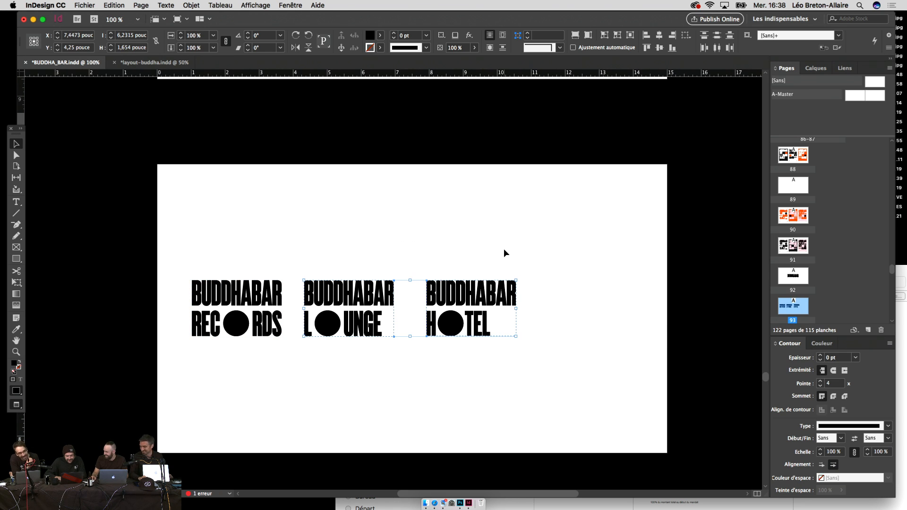
left_click_drag(503, 248, 408, 357)
key("shift+Left")
key("shift+Left")
key("shift+Left")
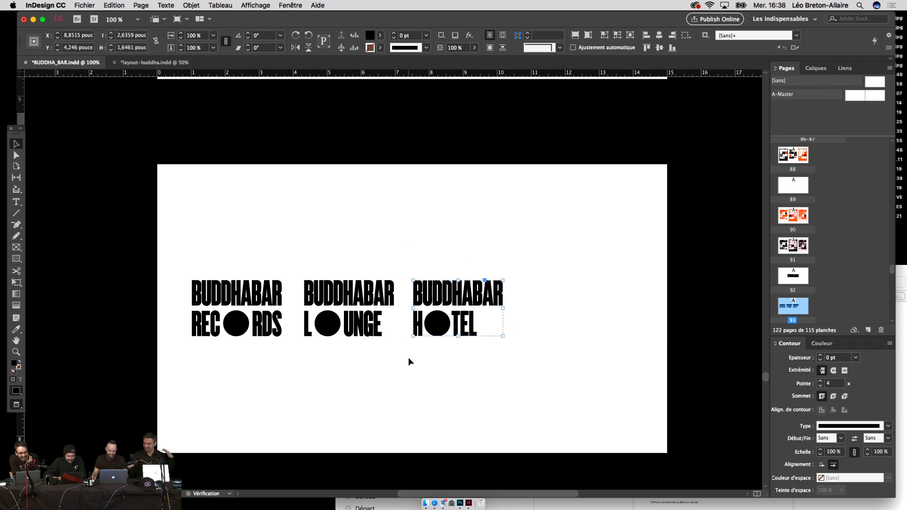
left_click(452, 373)
scroll(451, 373, "up", 3)
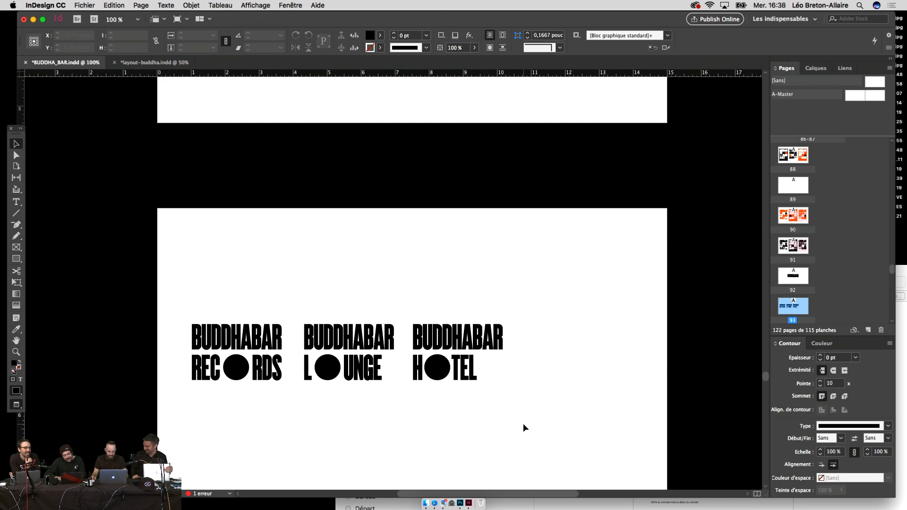
Step: Nudge the LOUNGE and HOTEL lockups back right to fine-tune their spacing
left_click_drag(523, 423, 313, 296)
key("shift+Right")
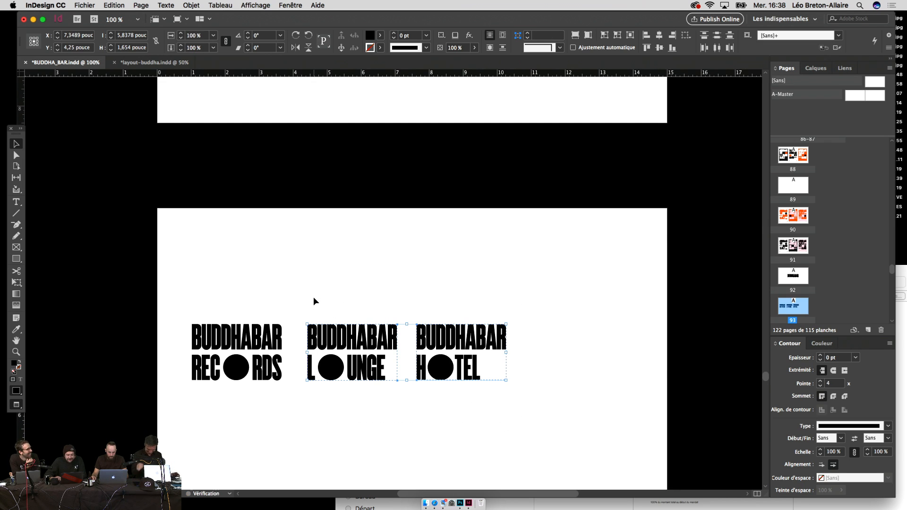
left_click_drag(417, 392, 402, 397)
key("shift+Right")
left_click(418, 392)
left_click(402, 327)
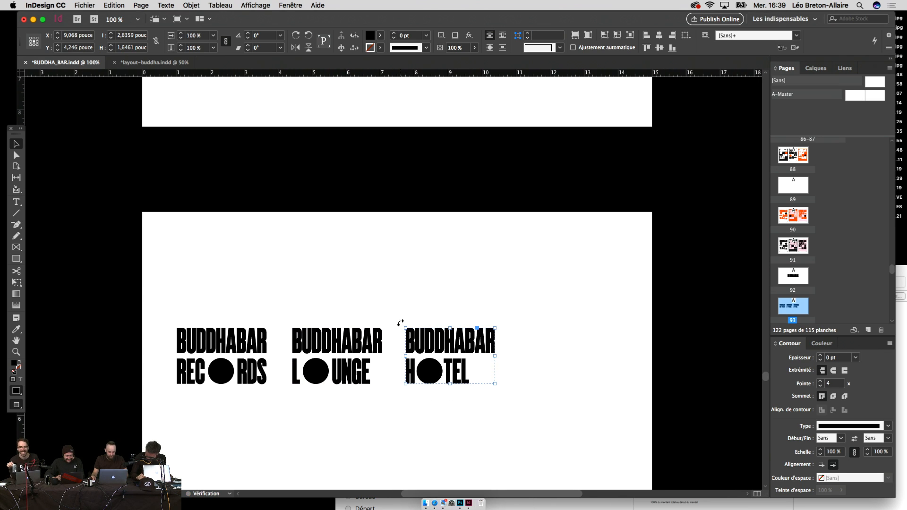
left_click(410, 316)
left_click_drag(409, 317, 421, 318)
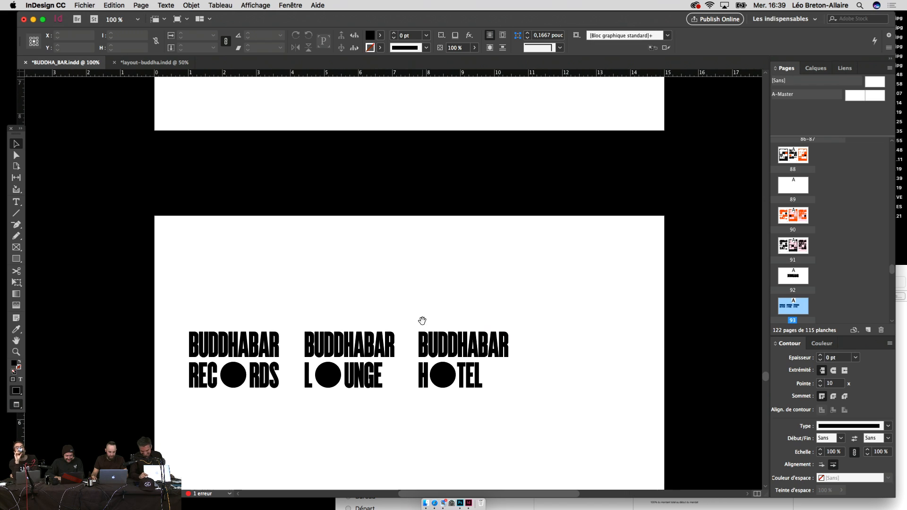
left_click_drag(504, 295, 401, 415)
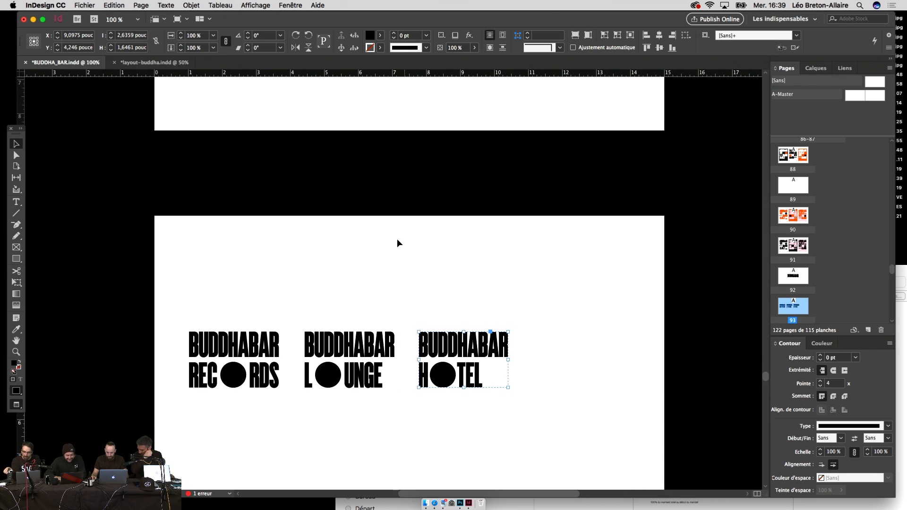
left_click_drag(397, 243, 300, 424)
Step: Re-space all three lockups evenly by horizontal centres, then remove them from page 93
left_click_drag(272, 270, 217, 333)
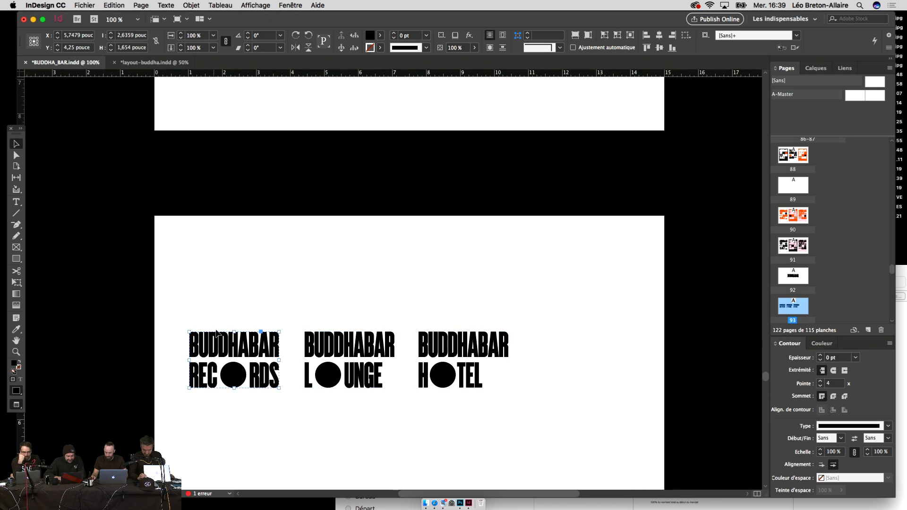
left_click_drag(295, 308, 497, 395)
left_click(686, 36)
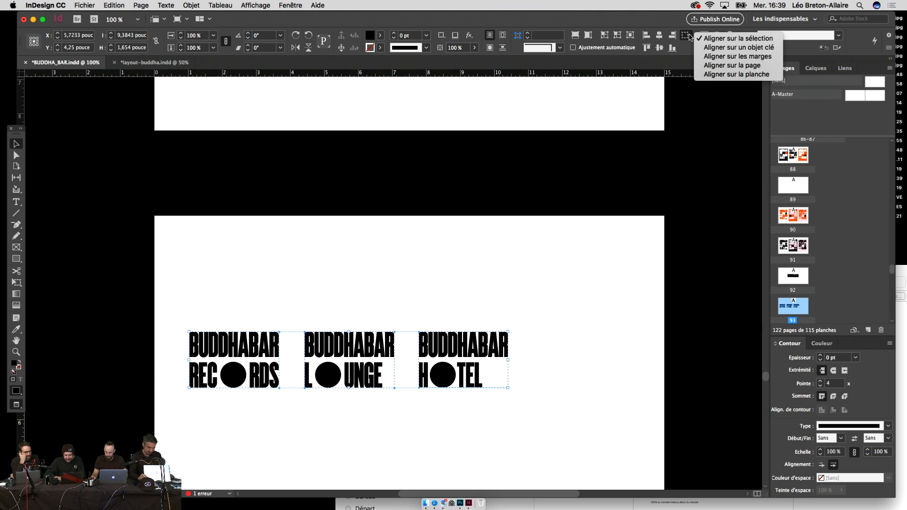
left_click(736, 38)
left_click(716, 47)
left_click(559, 307)
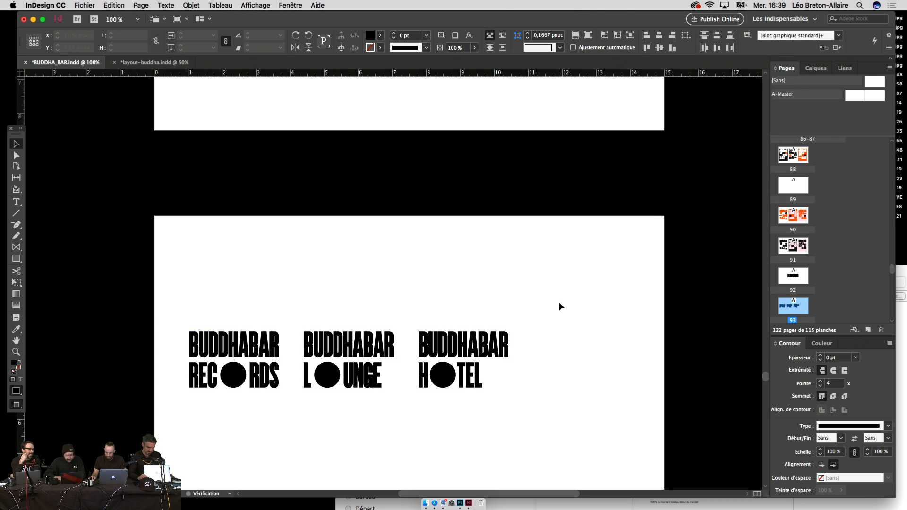
left_click_drag(561, 301, 264, 461)
key("BackSpace")
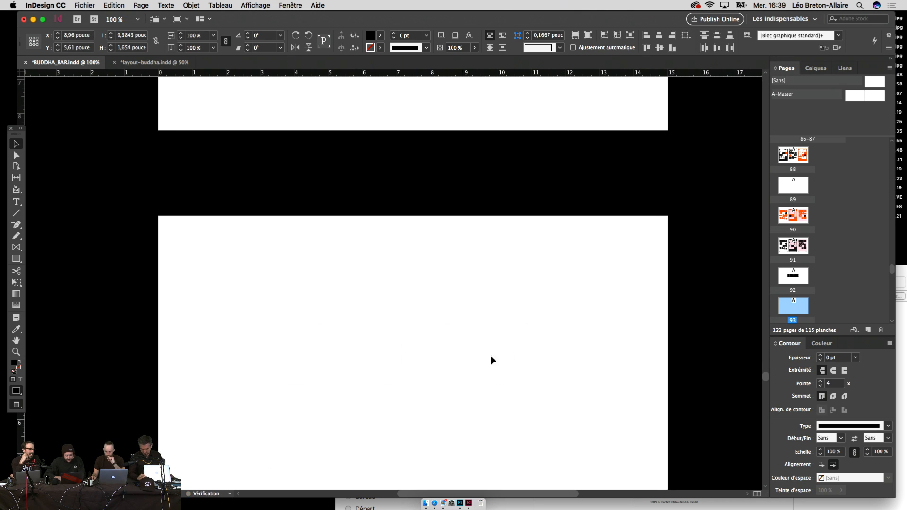
Step: Paste the three lockups, scale them down to about 92%, then remove them from the wordmark page
scroll(491, 360, "up", 5)
key("super+v")
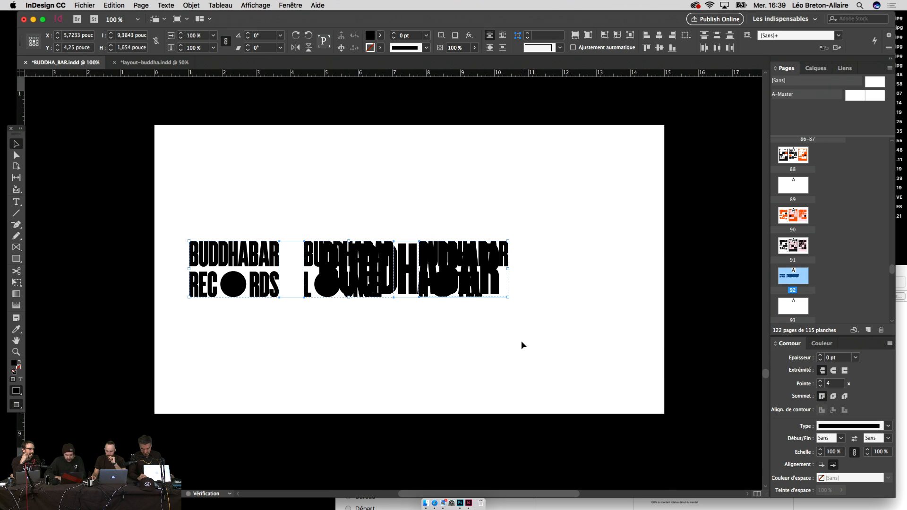
key("super+equal")
key("e")
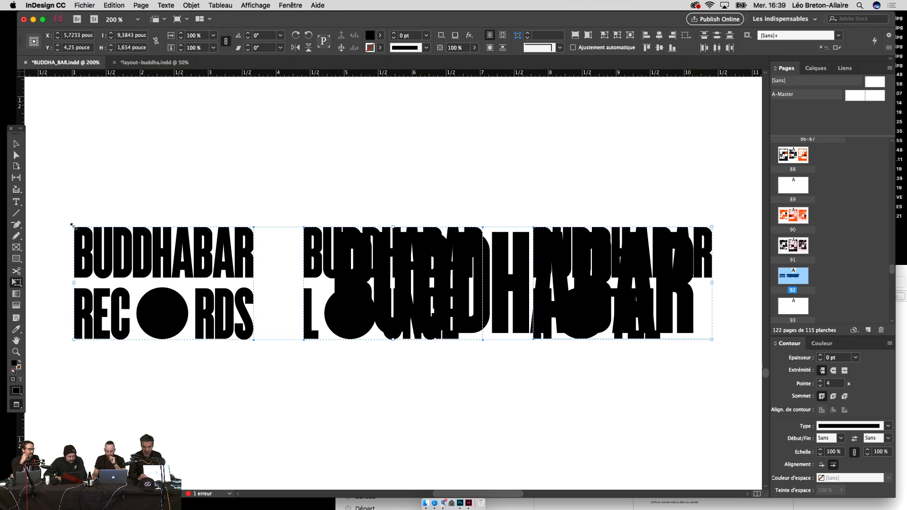
left_click_drag(72, 226, 99, 231)
key("super+minus")
key("super+minus")
key("super+minus")
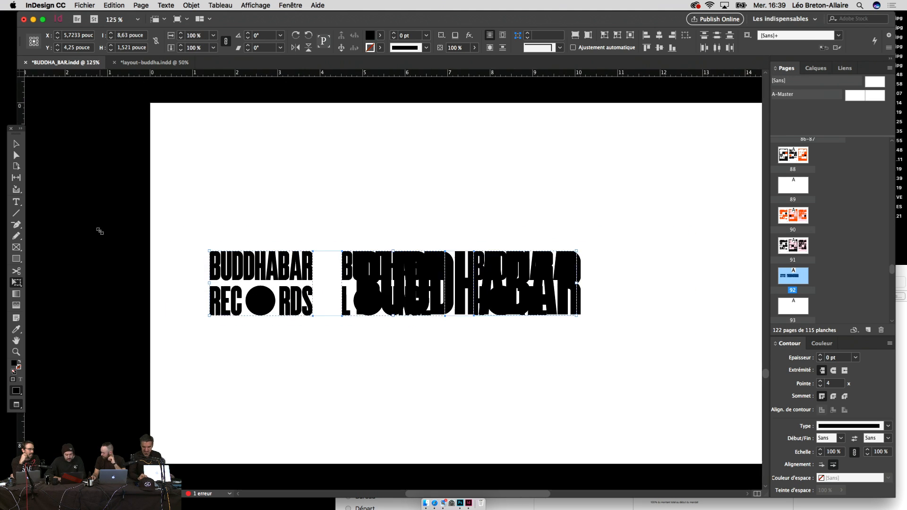
key("Delete")
Step: Paste the lockups onto blank page 93, group them, and centre the group horizontally on the page
scroll(192, 339, "down", 5)
scroll(192, 339, "down", 5)
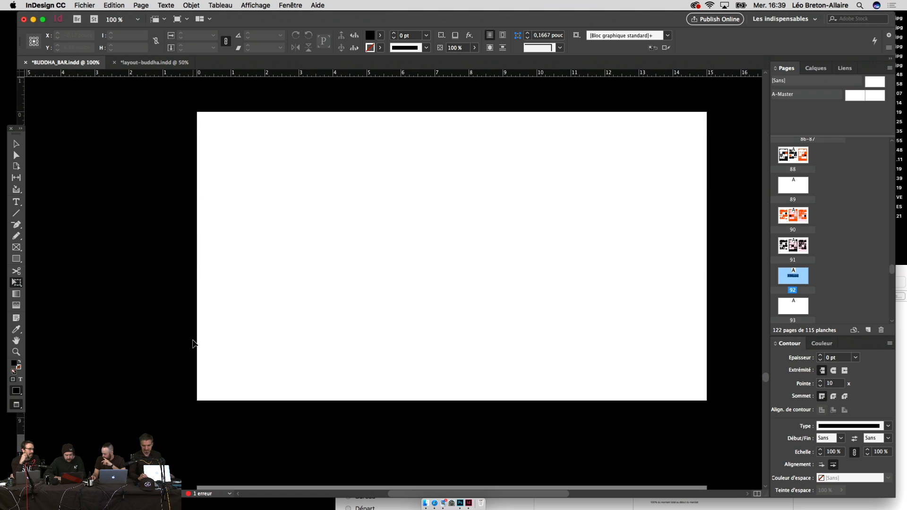
key("super+v")
key("super+g")
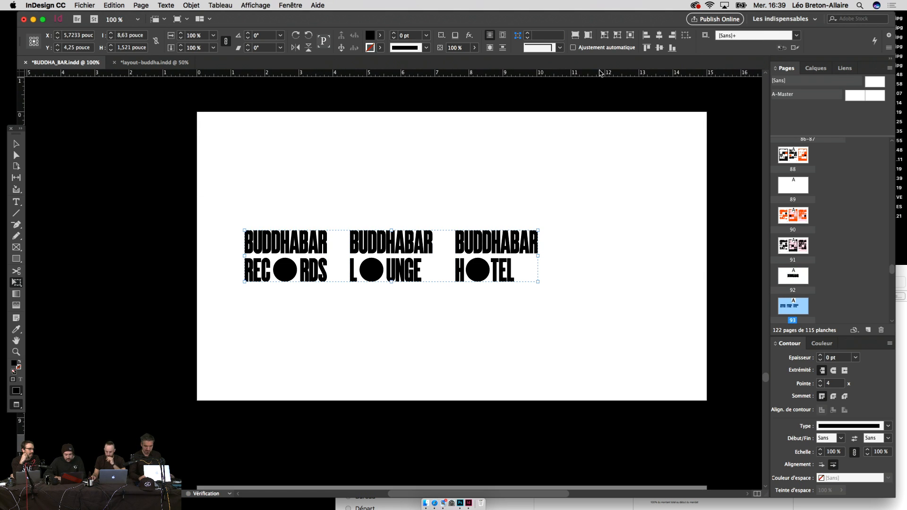
left_click(686, 36)
left_click(737, 65)
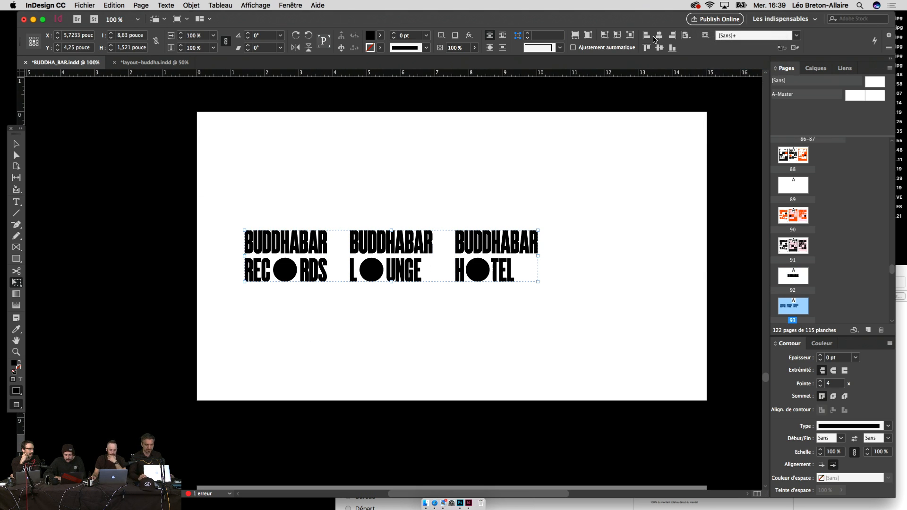
left_click(657, 37)
Step: Preview the wordmark, lockups and stationery pages in Presentation mode
key("shift+w")
key("Left")
key("Right")
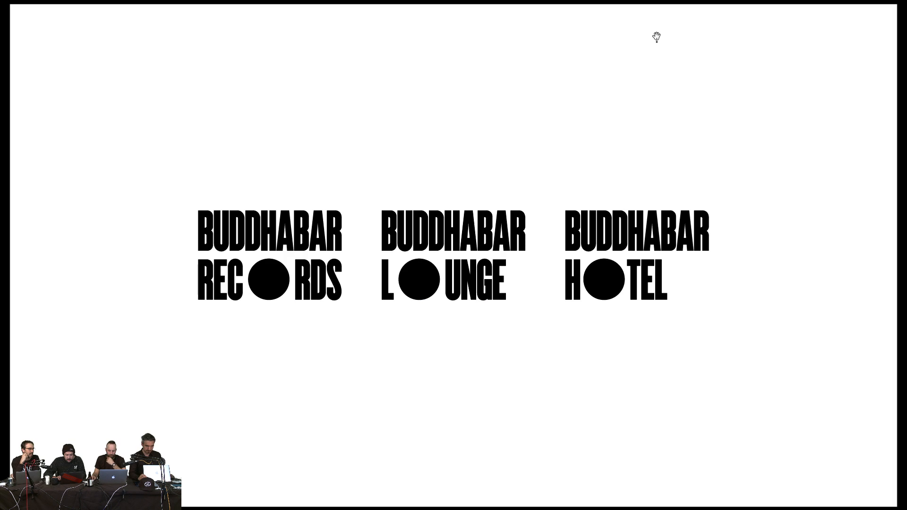
key("Right")
key("Escape")
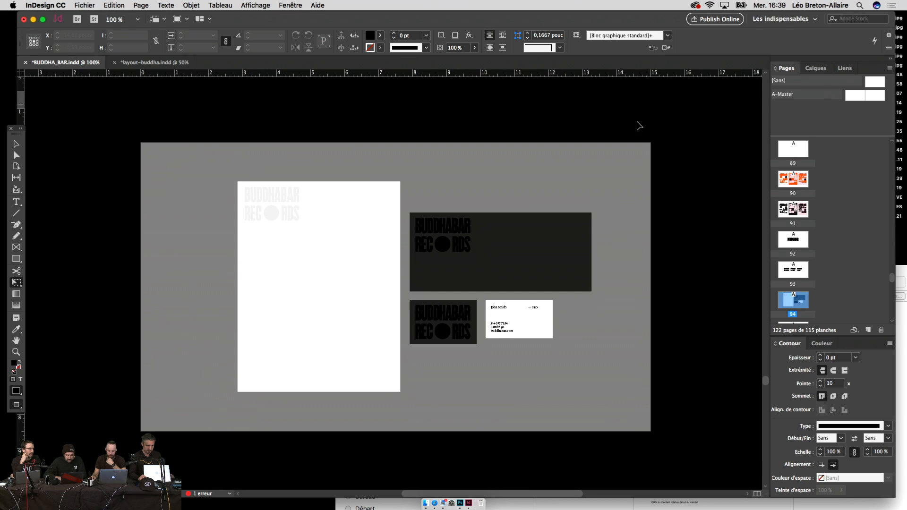
Step: Spread the lockups wider by nudging HOTEL right and RECORDS left, twice each
left_click_drag(602, 295, 602, 235)
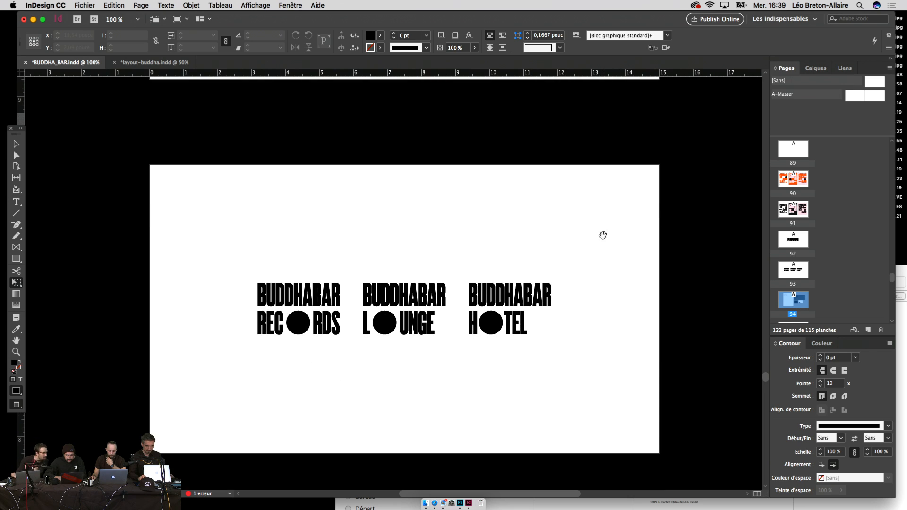
key("v")
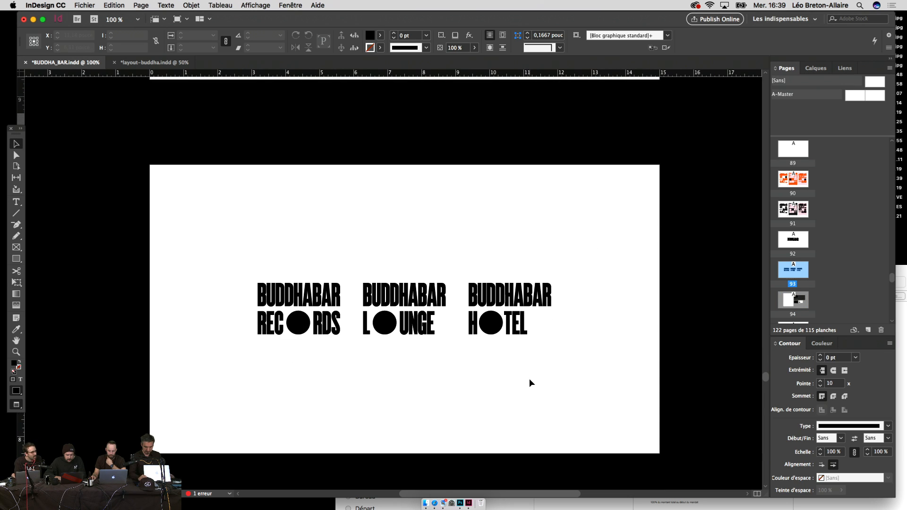
left_click_drag(529, 379, 307, 253)
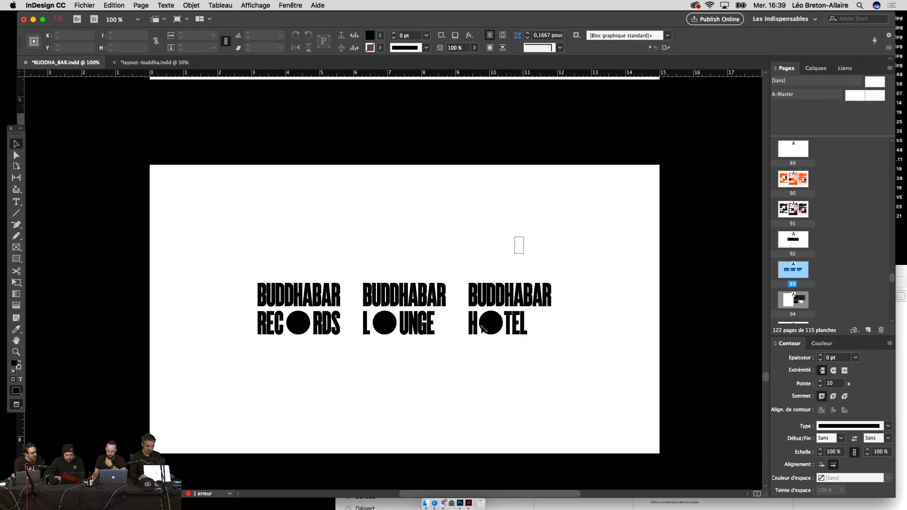
left_click_drag(520, 240, 472, 338)
key("shift+Right")
key("shift+Right")
key("shift+Right")
key("shift+Right")
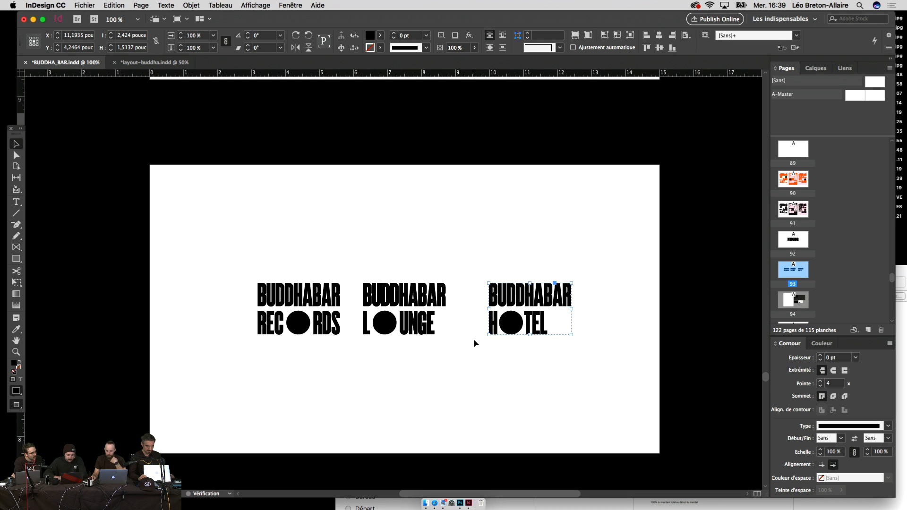
left_click_drag(302, 257, 243, 342)
key("shift+Left")
key("shift+Left")
key("shift+Left")
key("shift+Left")
key("shift+Left")
key("shift+Left")
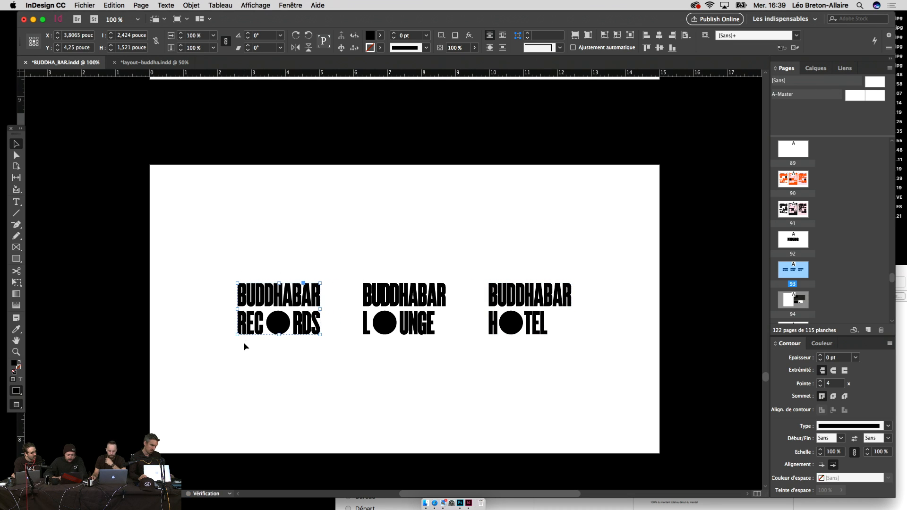
left_click_drag(567, 251, 500, 332)
key("shift+Right")
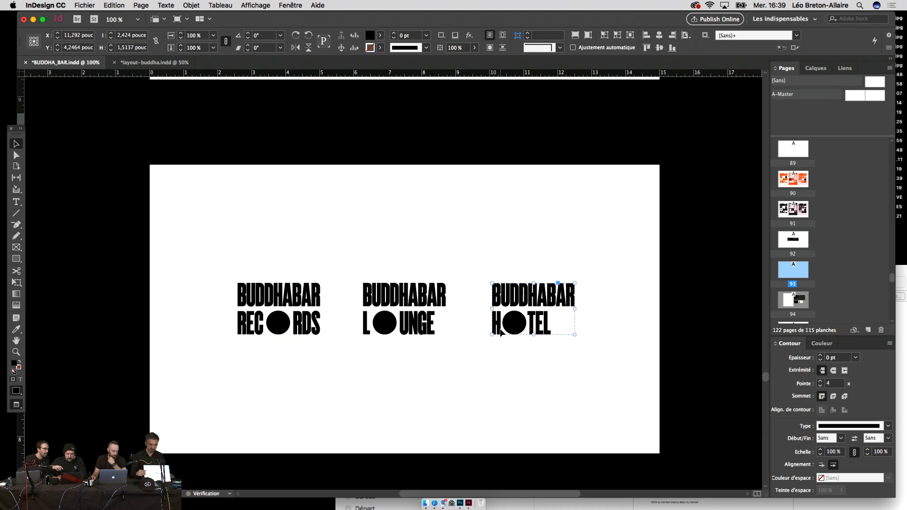
left_click_drag(287, 270, 254, 313)
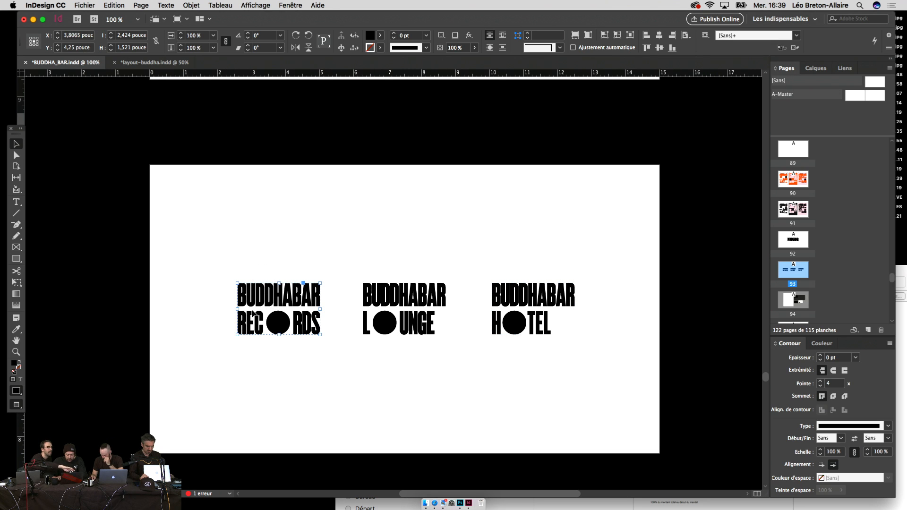
key("shift+Left")
Step: Preview the wider-spaced lockups full-screen again, then zoom out to 75%
key("shift+w")
key("Left")
key("Right")
key("Right")
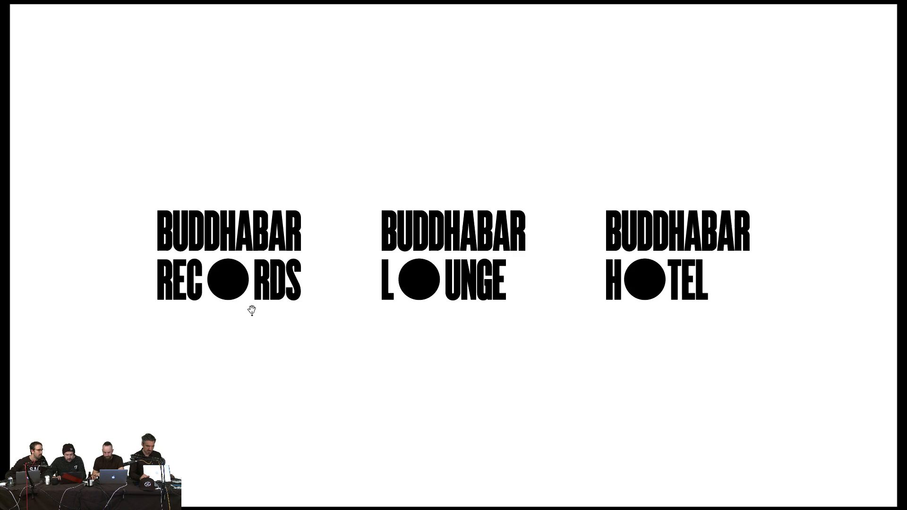
key("Escape")
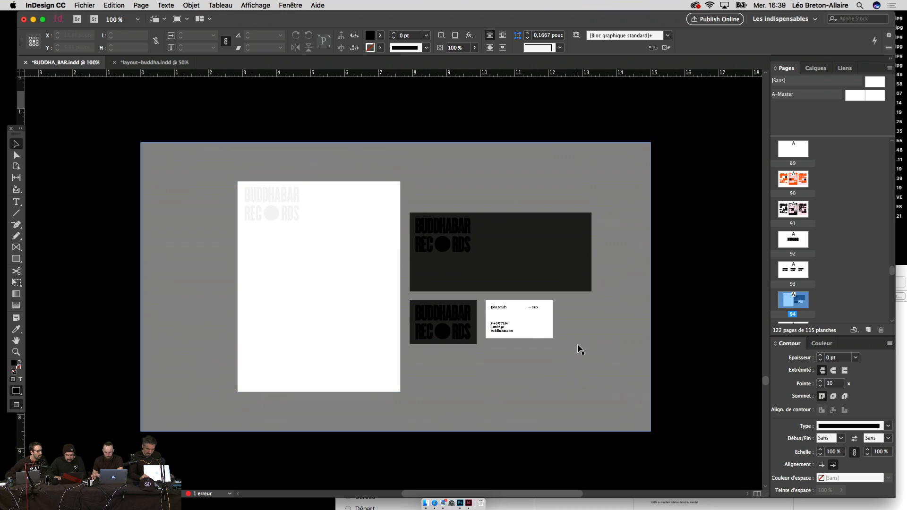
key("super+minus")
scroll(577, 345, "up", 10)
scroll(577, 349, "up", 5)
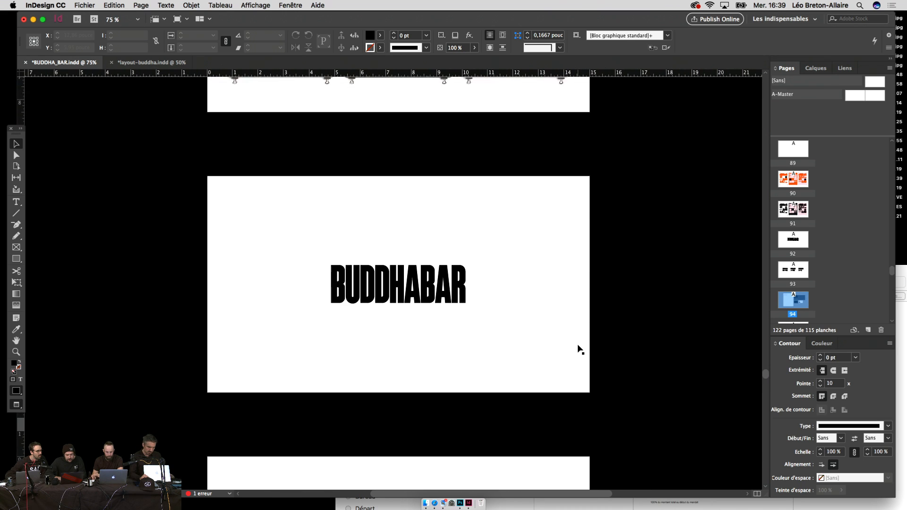
Step: Scroll down through the pages and zoom out to 50% to see more of the document
scroll(578, 350, "up", 5)
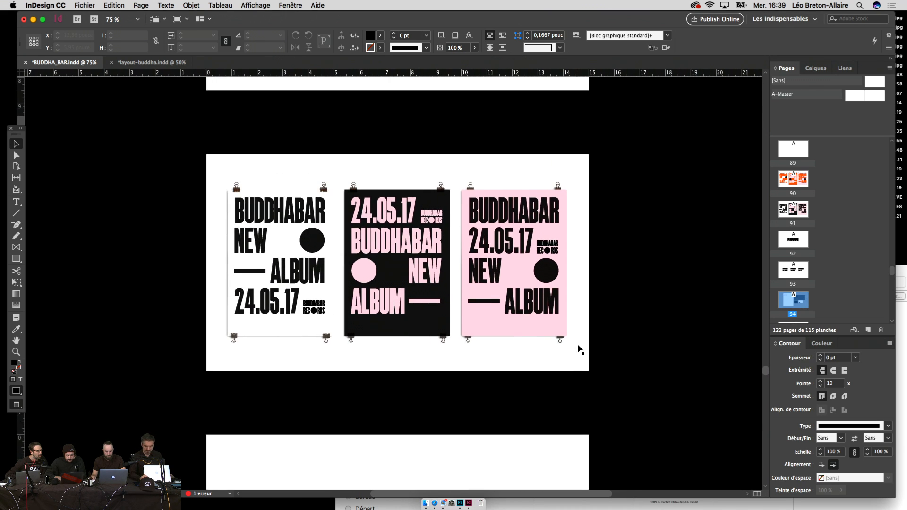
scroll(579, 349, "down", 14)
scroll(577, 345, "down", 15)
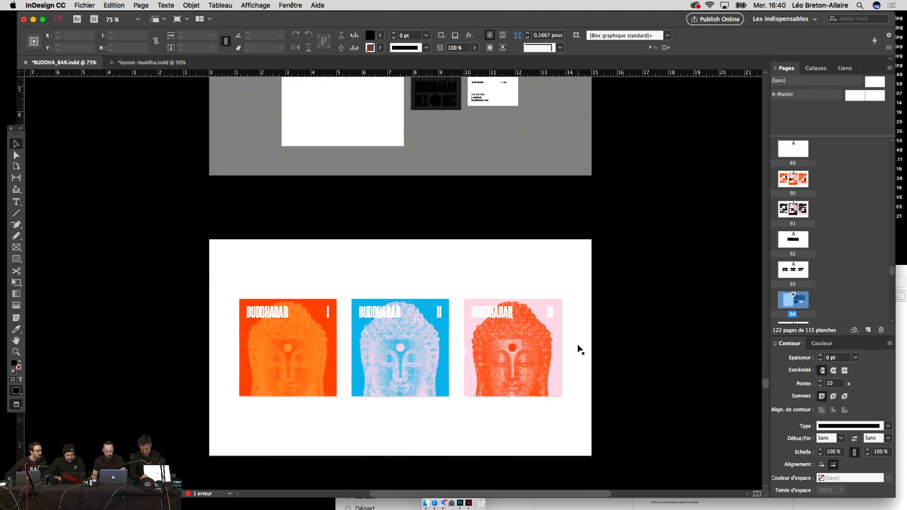
scroll(578, 350, "down", 20)
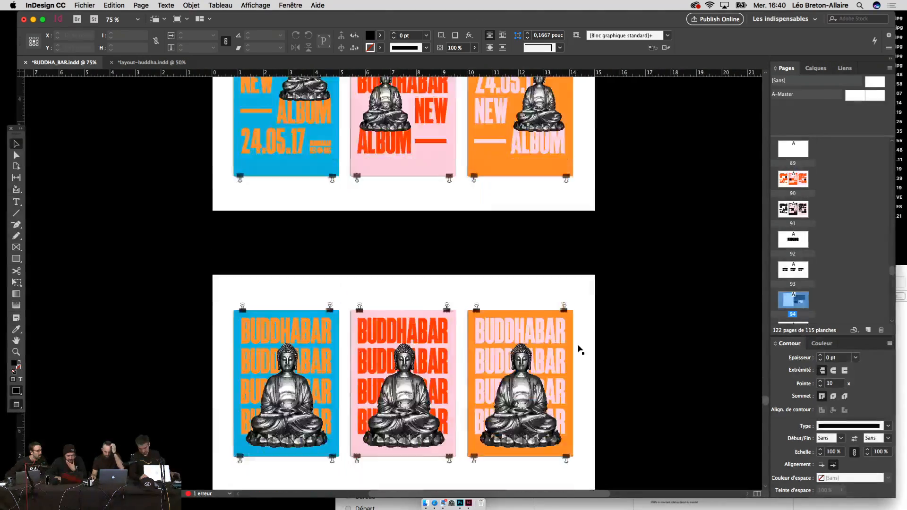
scroll(580, 350, "down", 20)
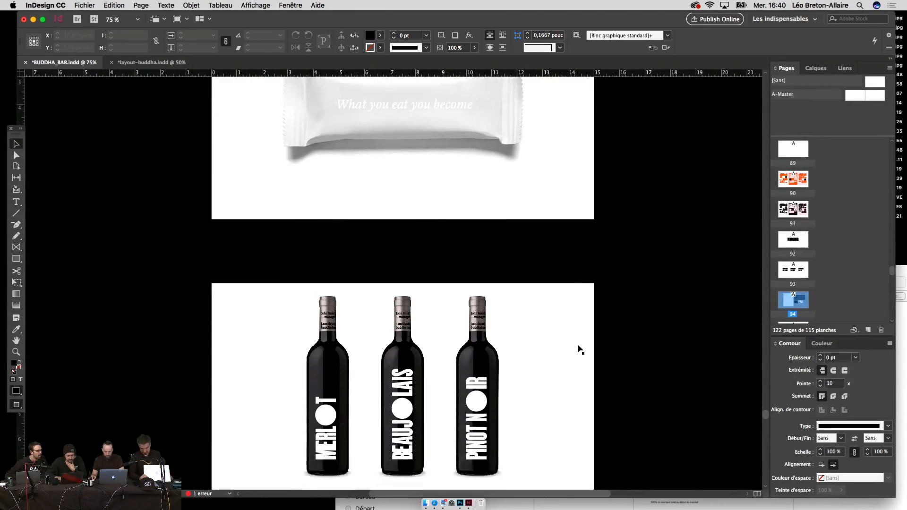
scroll(580, 349, "down", 10)
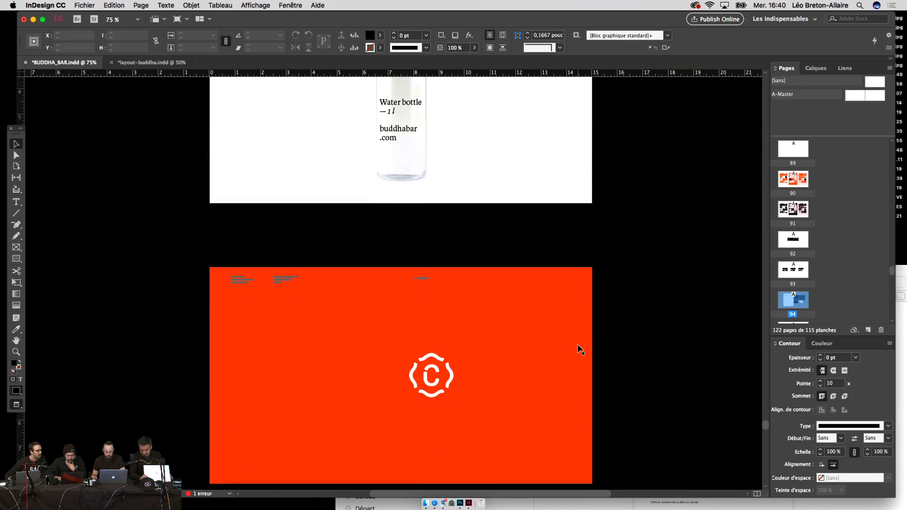
key("super+minus")
scroll(609, 373, "up", 8)
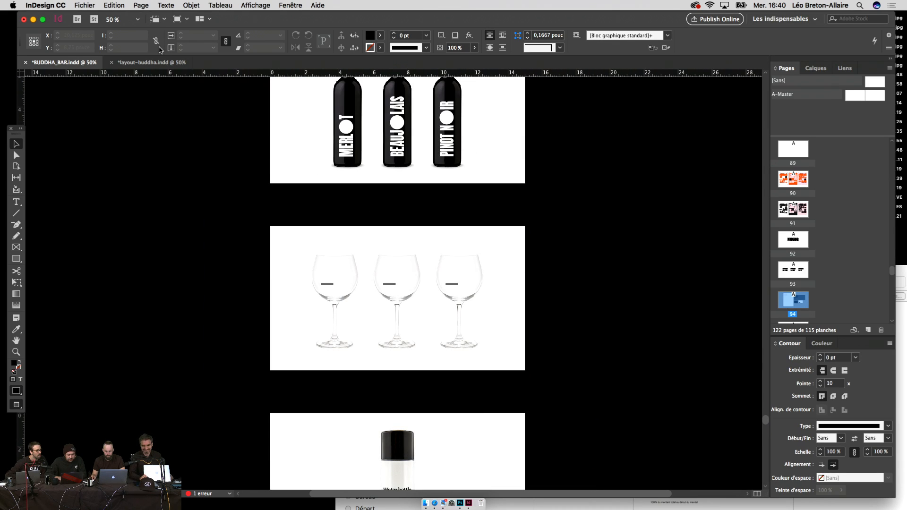
scroll(240, 279, "down", 3)
scroll(240, 279, "down", 5)
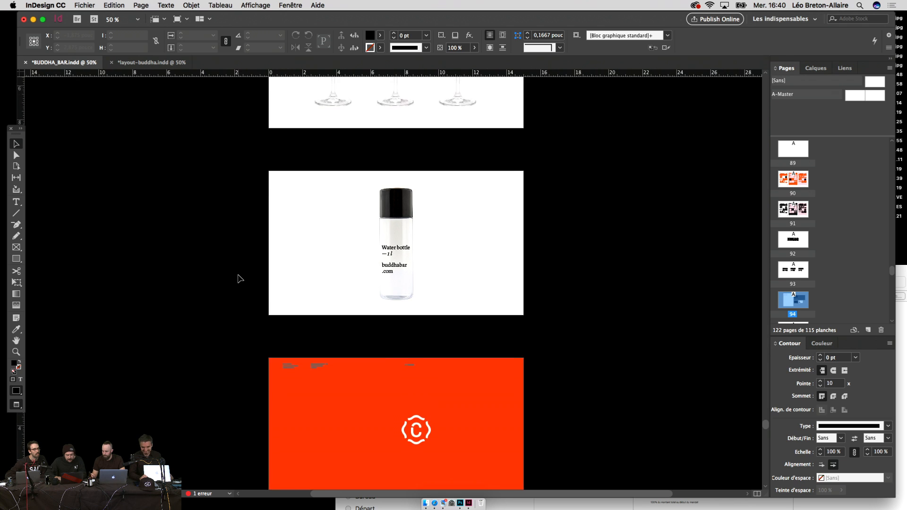
Step: Check the layout-buddha document, then return to BUDDHA_BAR and scroll to the wine bottle and glass pages
left_click(164, 63)
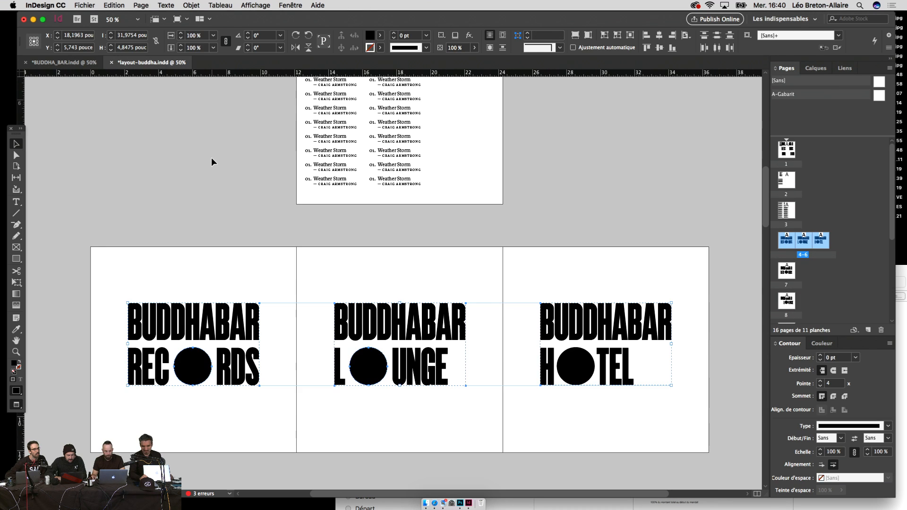
left_click(211, 158)
scroll(212, 158, "up", 10)
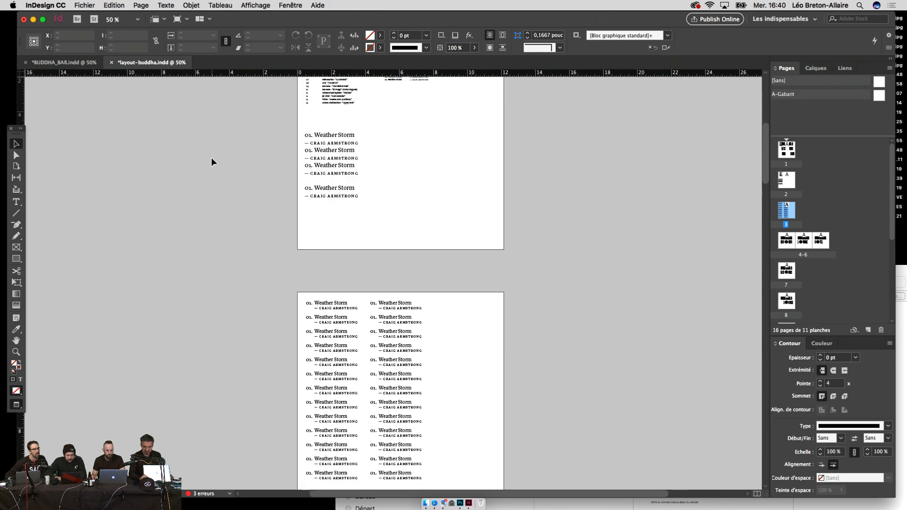
scroll(212, 158, "down", 15)
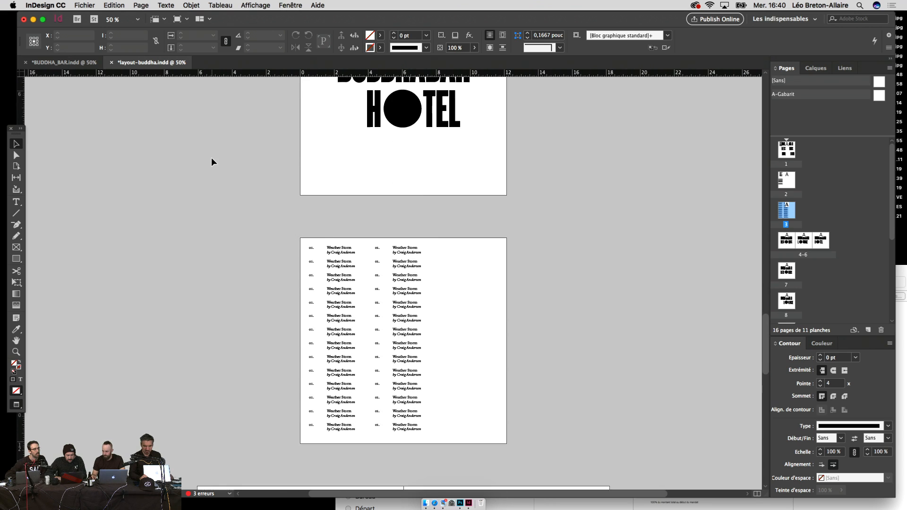
scroll(211, 157, "down", 20)
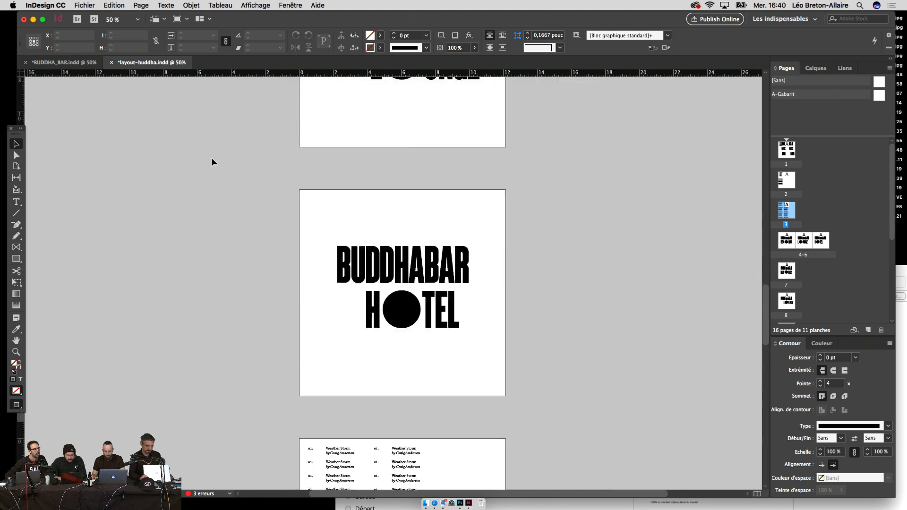
scroll(211, 158, "up", 8)
key("super+grave")
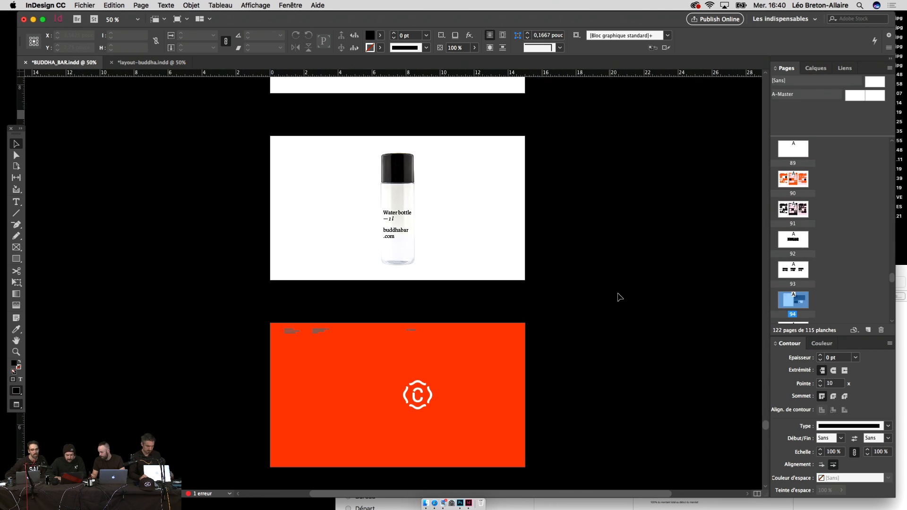
scroll(561, 233, "up", 15)
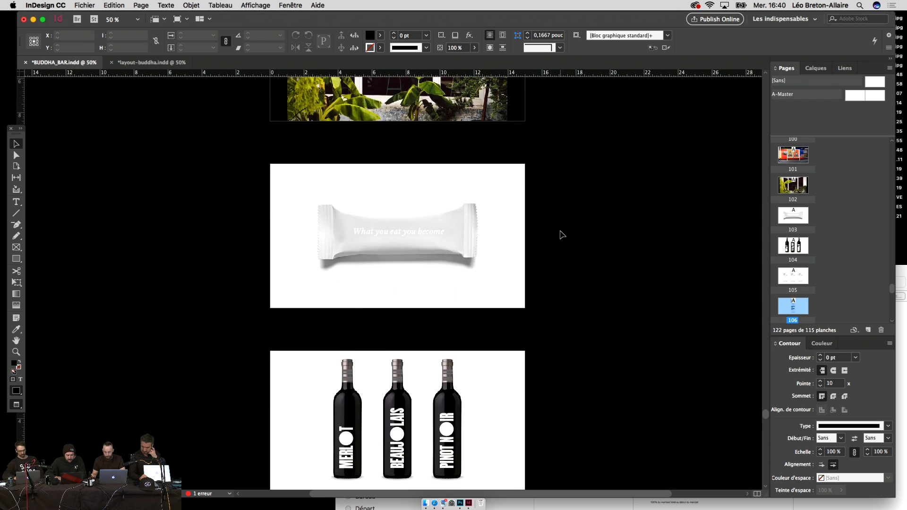
scroll(560, 234, "up", 4)
scroll(561, 235, "down", 10)
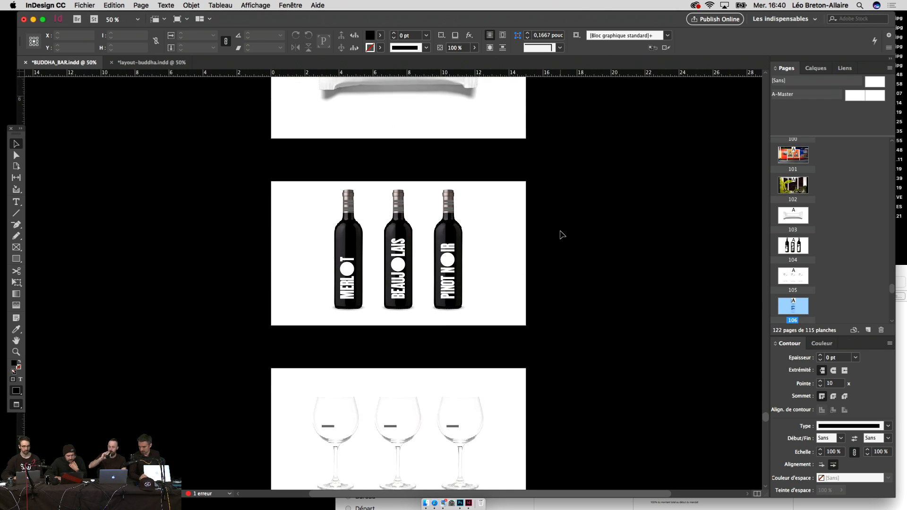
scroll(562, 234, "down", 10)
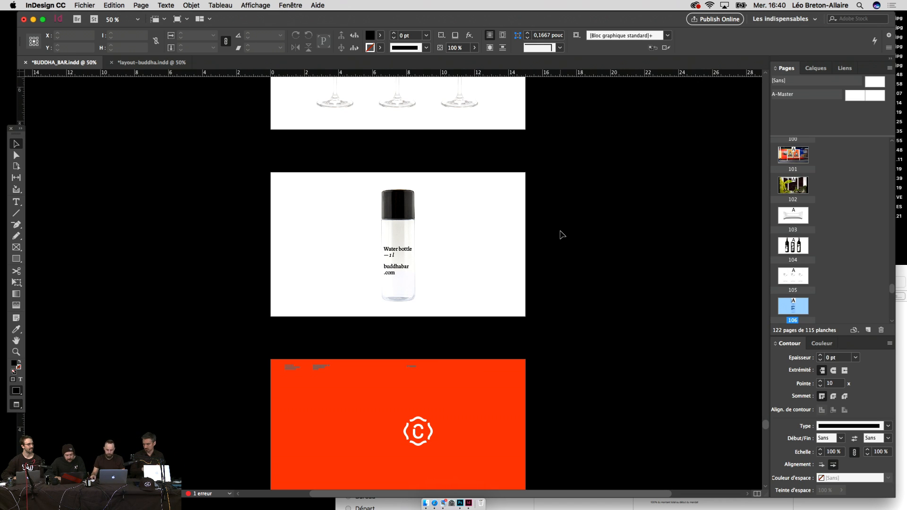
Step: Select the C badge glyph on the orange page and retype it as '((C))'
key("t")
left_click(442, 426)
key("super+a")
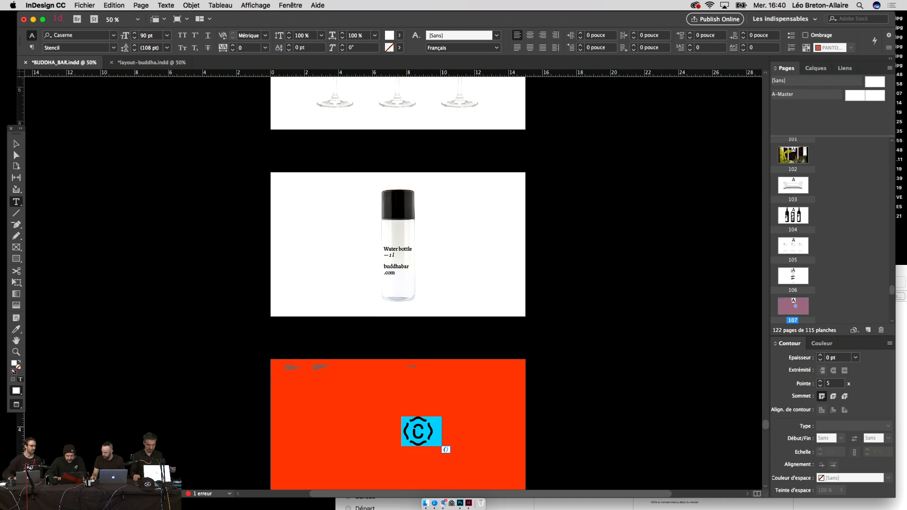
type("((")
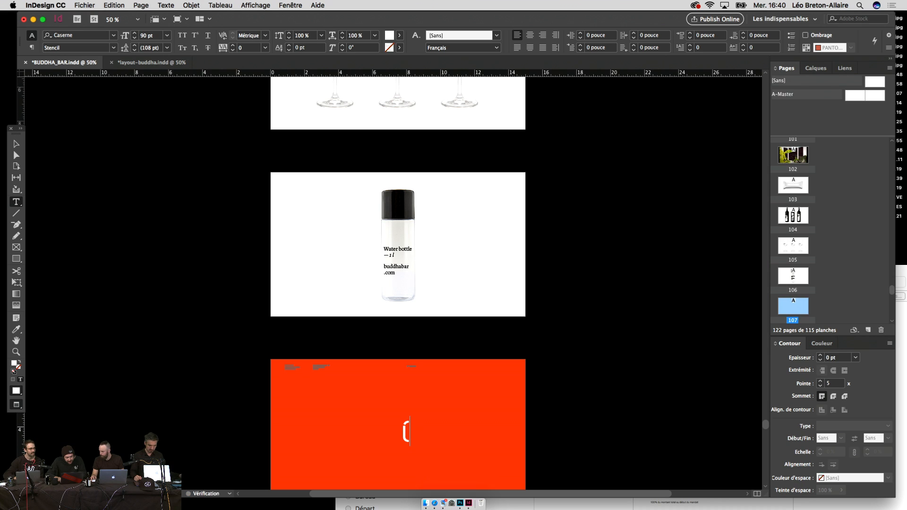
type("C))")
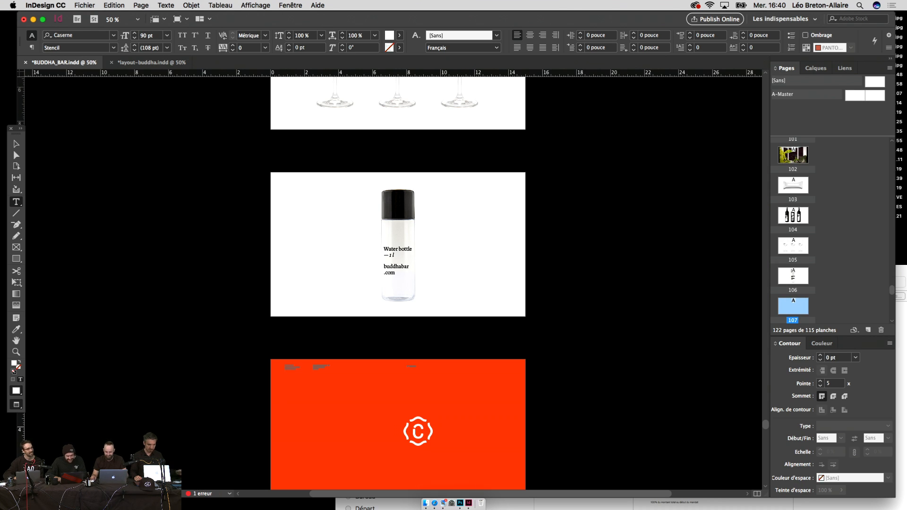
key("super+a")
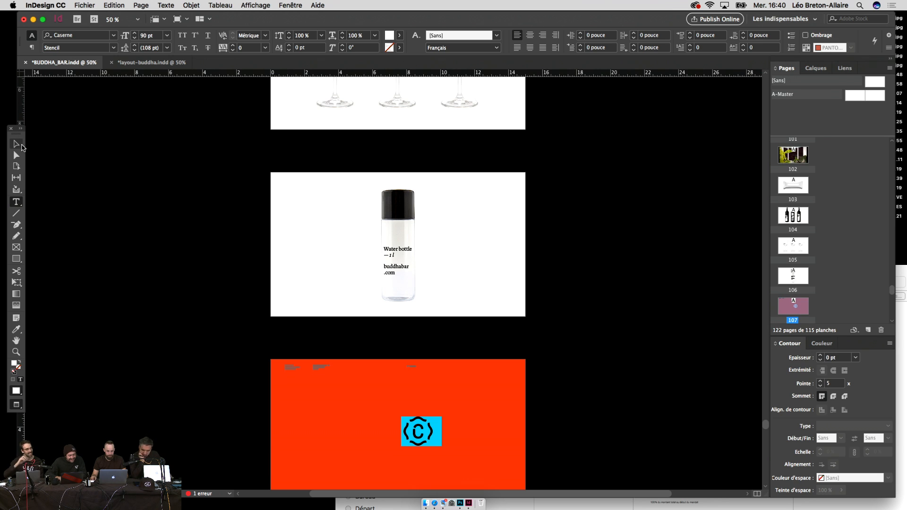
type("(")
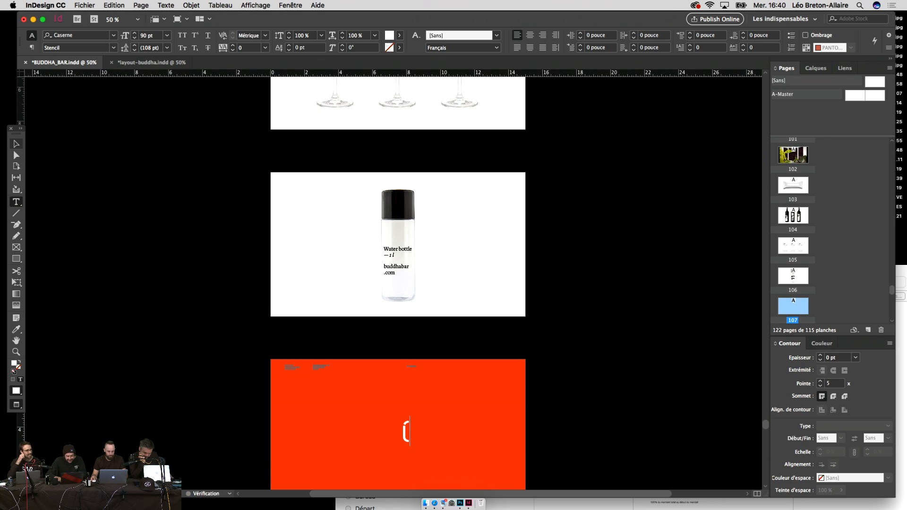
type("(C))")
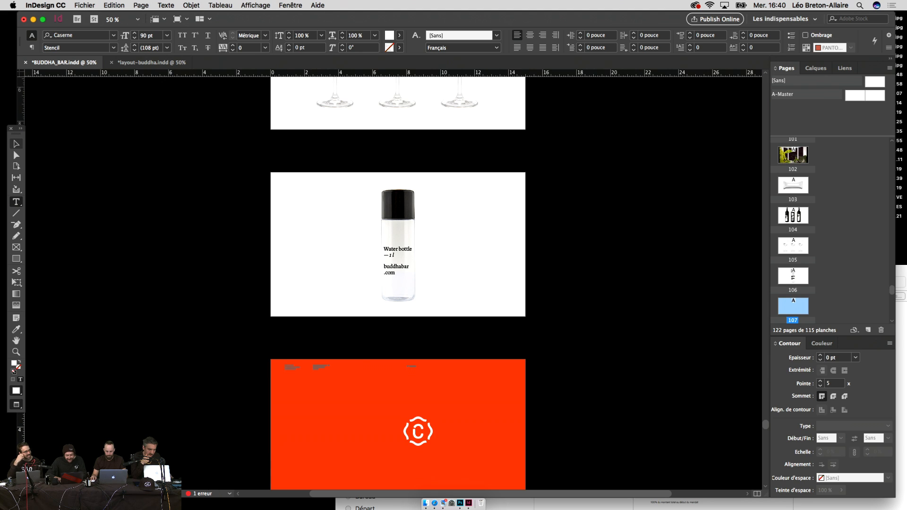
Step: At actual size, retype the badge glyph as '((C))' once more and deselect the frame
key("super+1")
key("super+a")
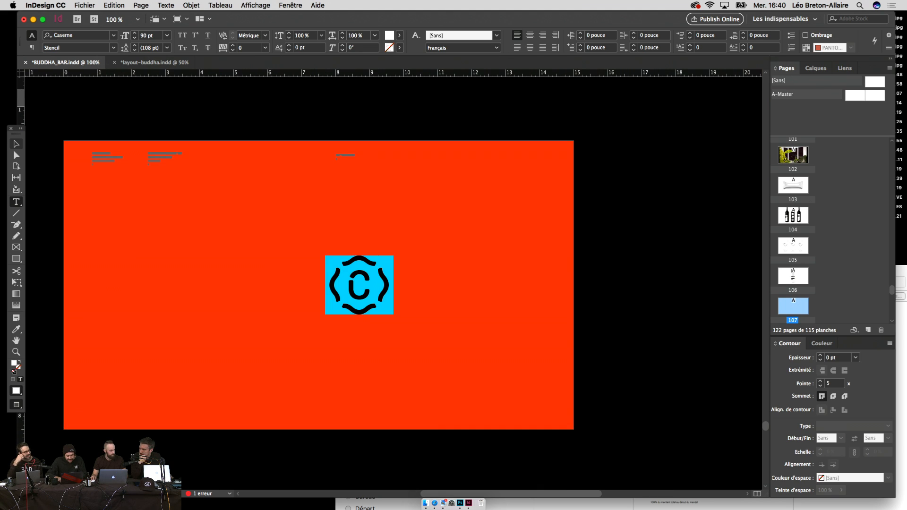
type("((C))")
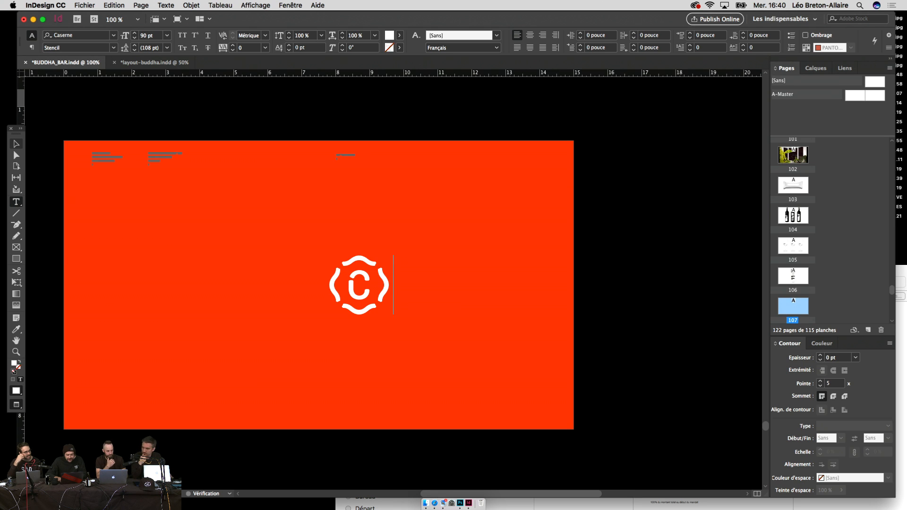
left_click(16, 144)
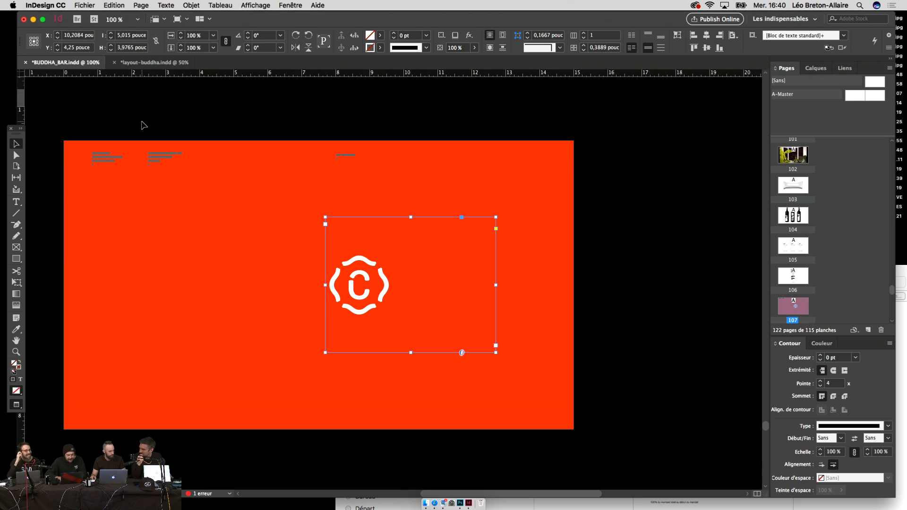
left_click(142, 123)
left_click_drag(157, 127, 223, 129)
scroll(222, 128, "down", 15)
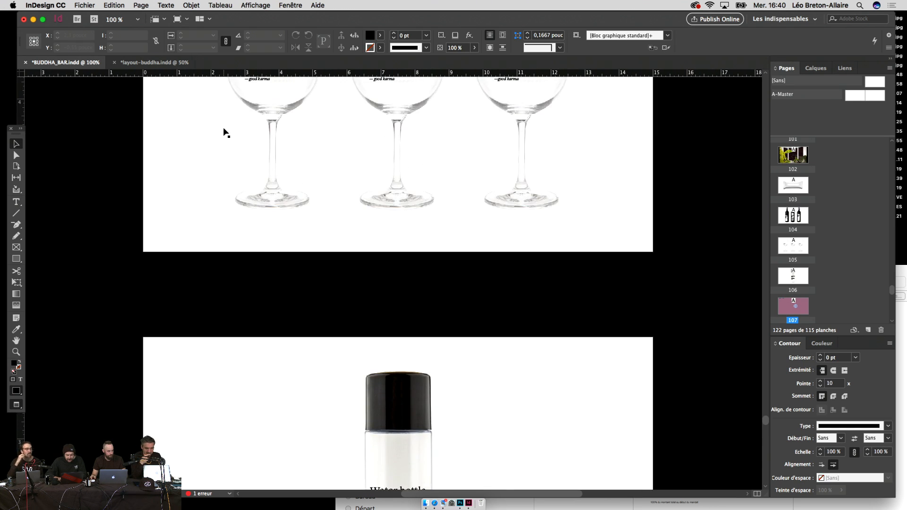
Step: Zoom out and scroll up past the poster and album pages to the page 92 wordmark
key("super+minus")
scroll(224, 128, "up", 20)
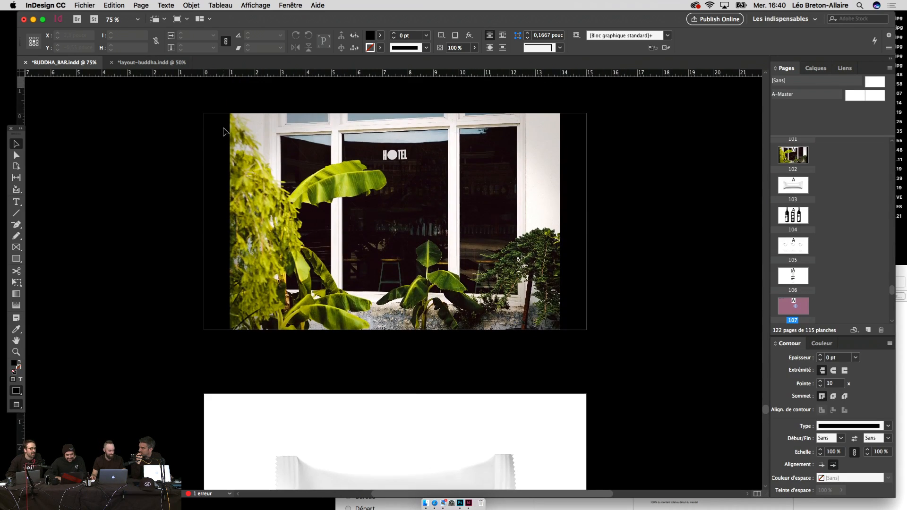
scroll(223, 127, "up", 15)
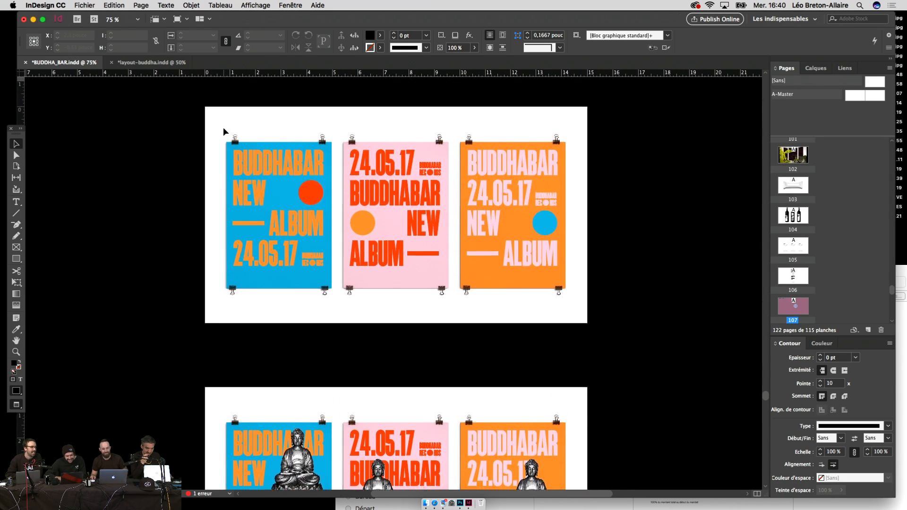
scroll(223, 127, "up", 15)
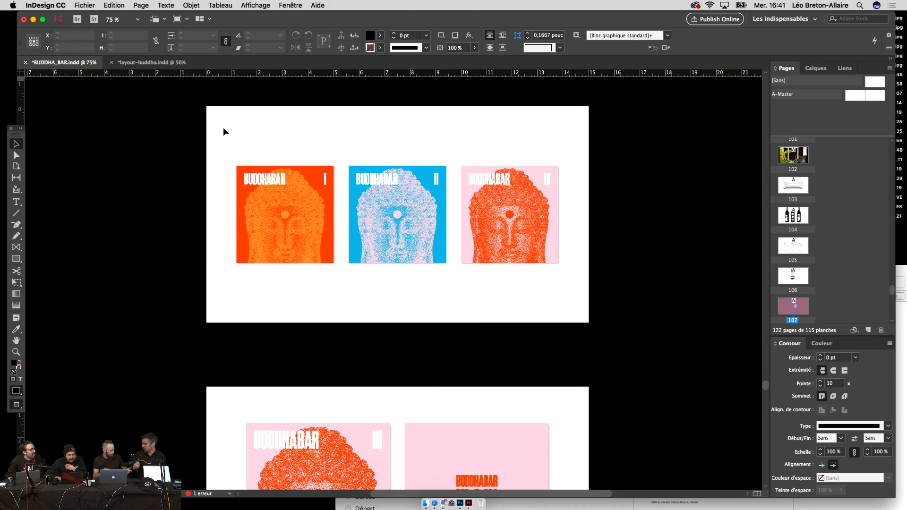
scroll(175, 163, "up", 10)
scroll(174, 163, "up", 15)
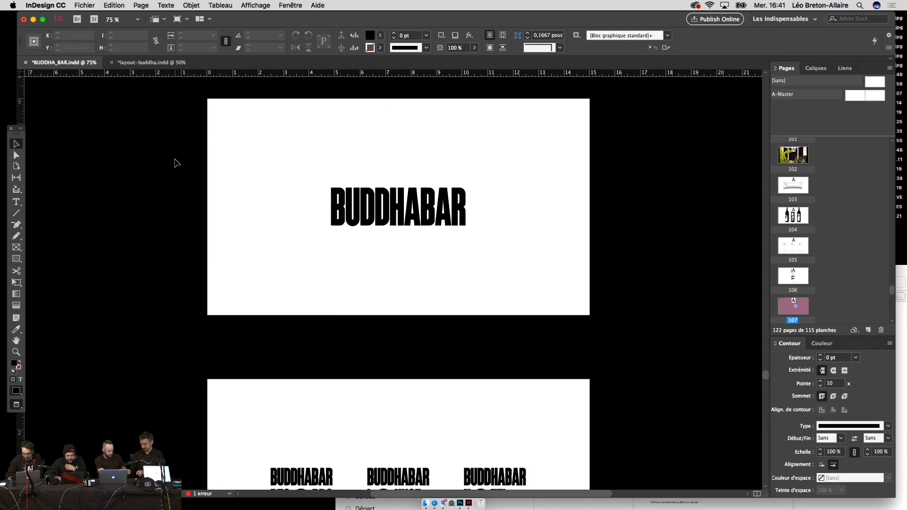
scroll(174, 163, "up", 15)
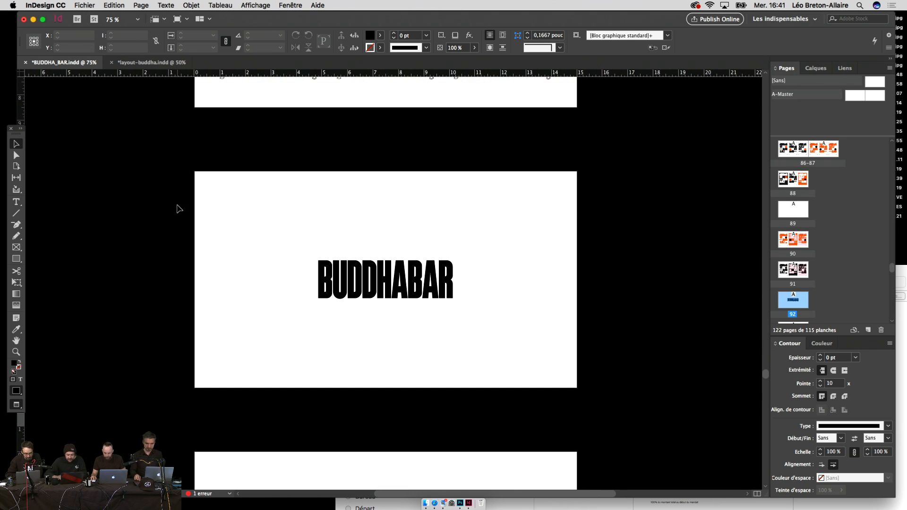
Step: Play the pages full-screen through the posters, hotel window and wine bottle slides, then exit
key("shift+w")
key("Right")
key("Right")
key("Right")
key("Right")
key("Right")
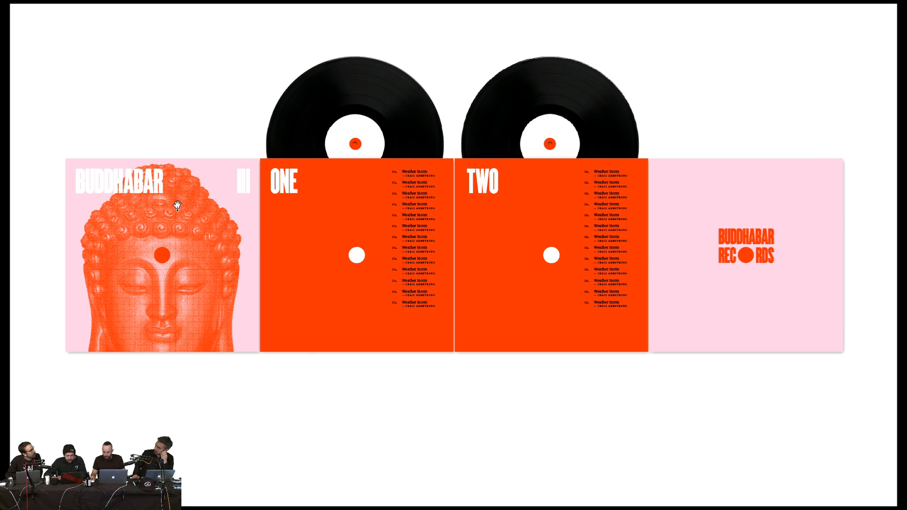
key("Right")
key("Right")
key("Right")
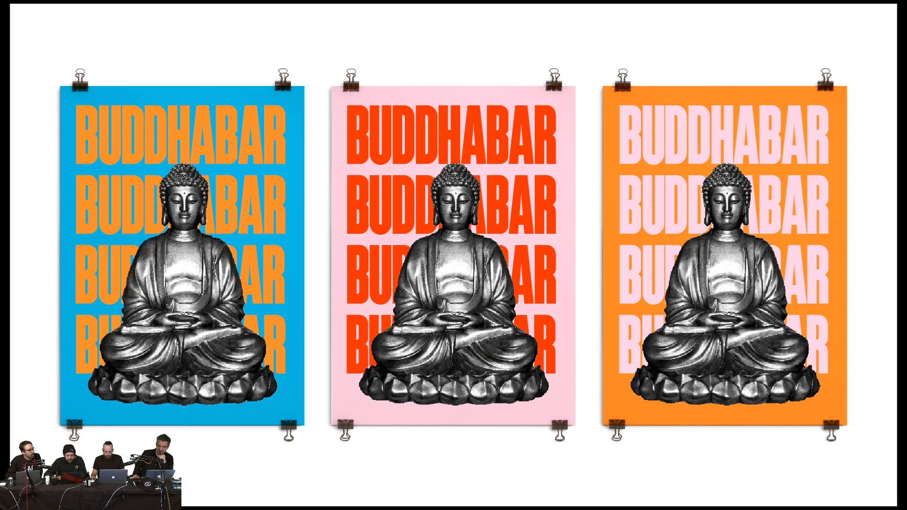
key("Right")
key("Right")
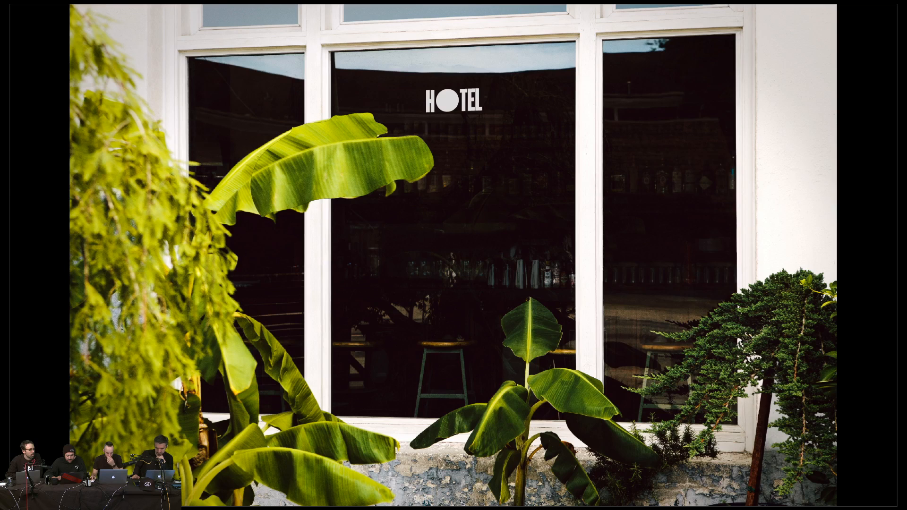
key("Right")
key("Right")
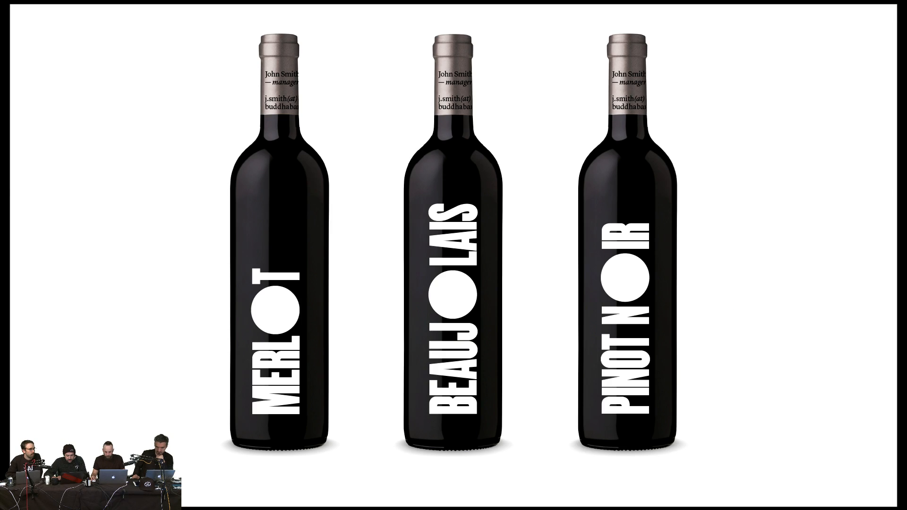
key("Right")
key("Right")
key("Right")
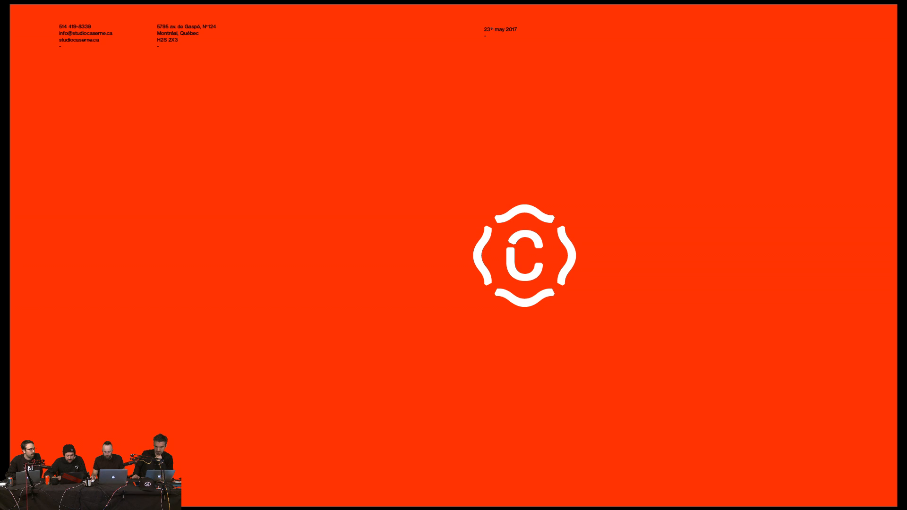
key("Escape")
scroll(618, 263, "up", 5)
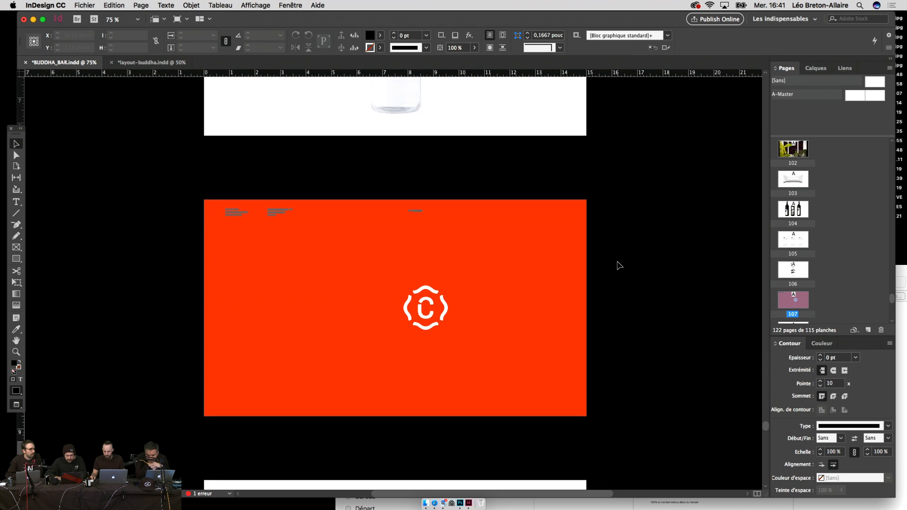
Step: Rotate the 'Water bottle — 1l' label frame 90° with the Free Transform tool
left_click(404, 357)
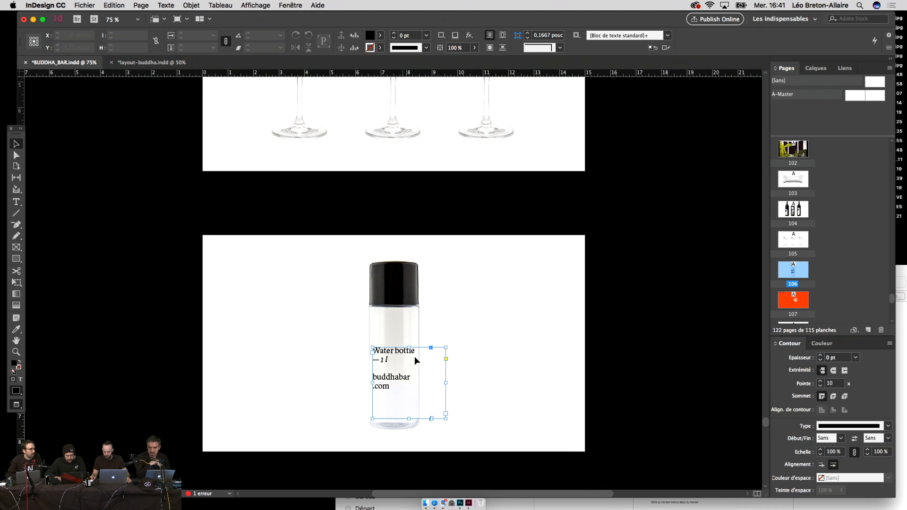
key("e")
left_click_drag(484, 330, 430, 288)
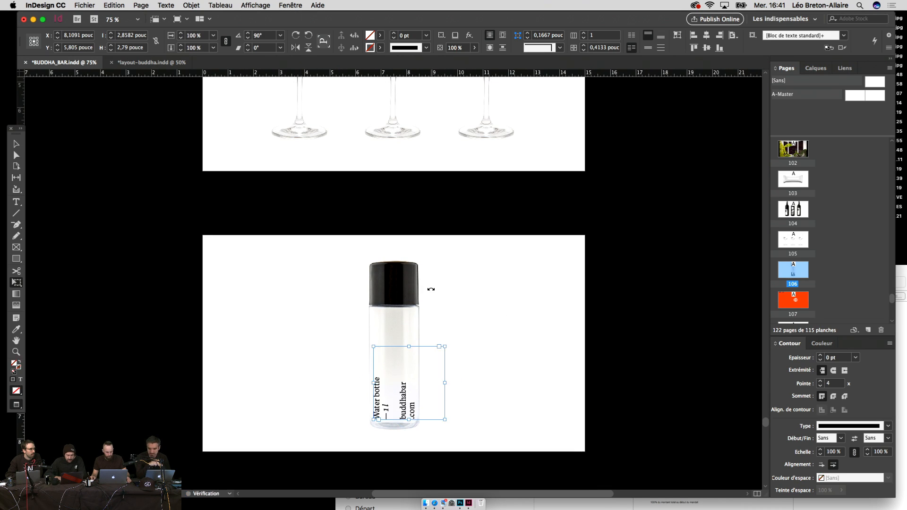
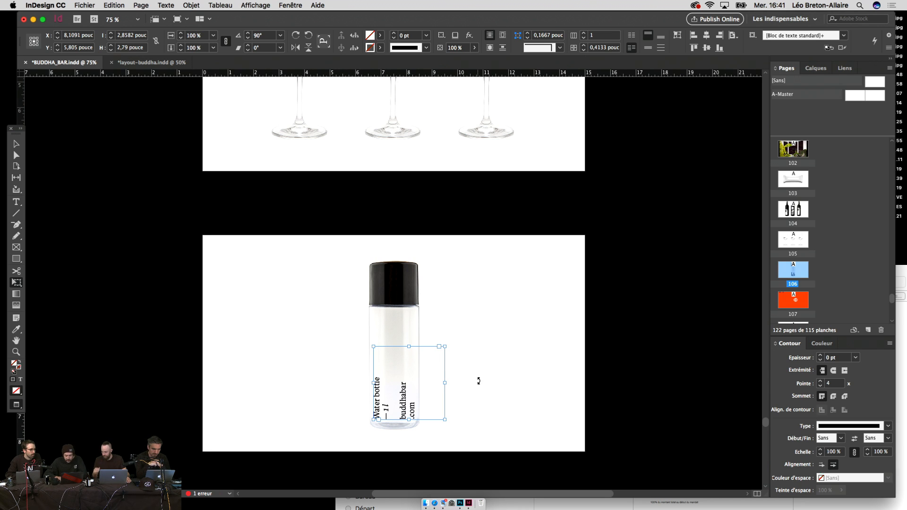
Step: Scale the rotated 'Water bottle — 1l' frame to about 90% and nudge it up onto the label
left_click_drag(440, 349, 433, 353)
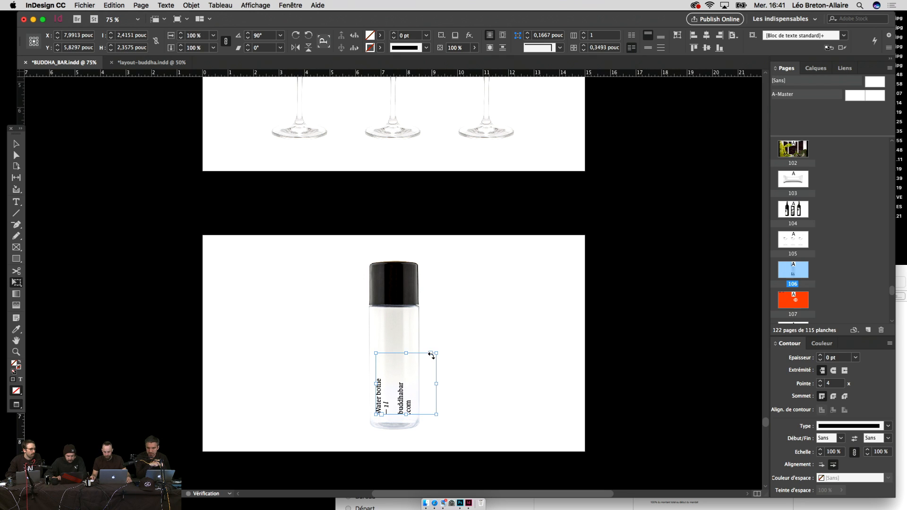
key("shift+Up")
key("shift+Up")
key("shift+Right")
key("shift+Left")
key("Right")
key("Right")
key("Right")
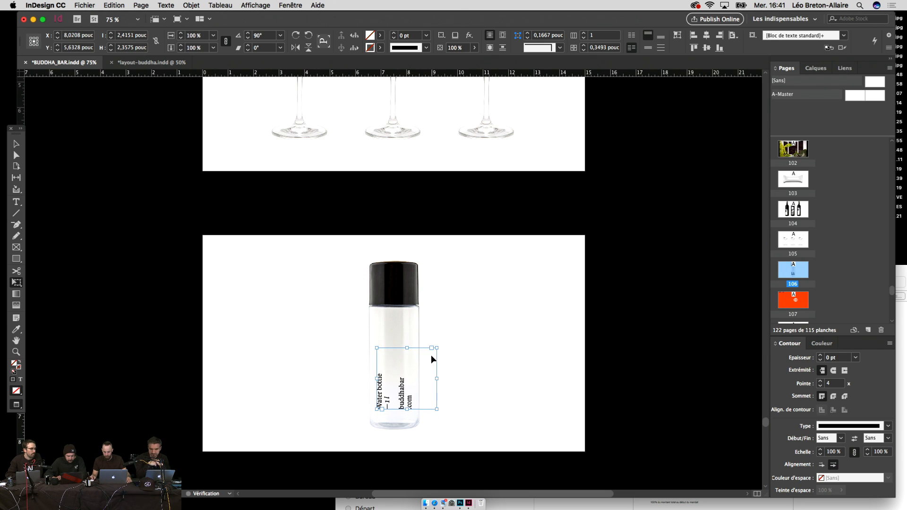
key("v")
left_click(547, 331)
scroll(548, 333, "up", 5)
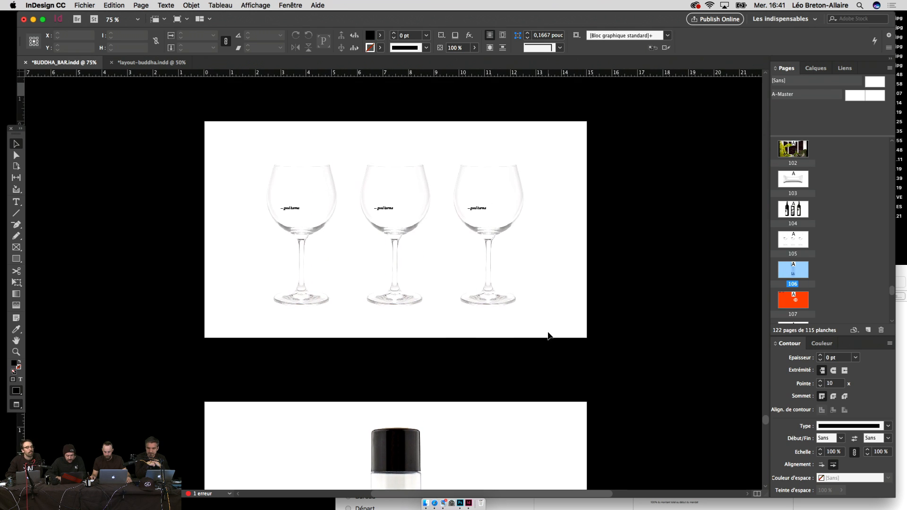
scroll(547, 335, "up", 15)
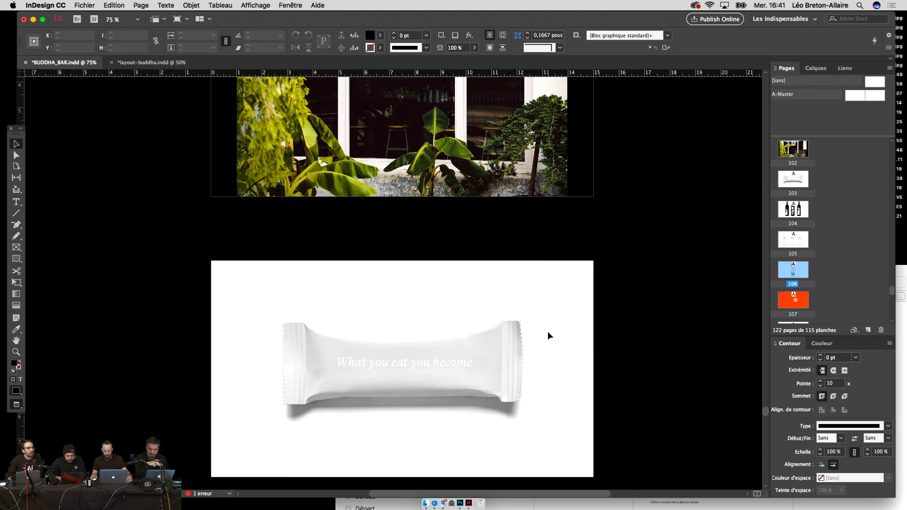
scroll(548, 332, "up", 8)
left_click(409, 313)
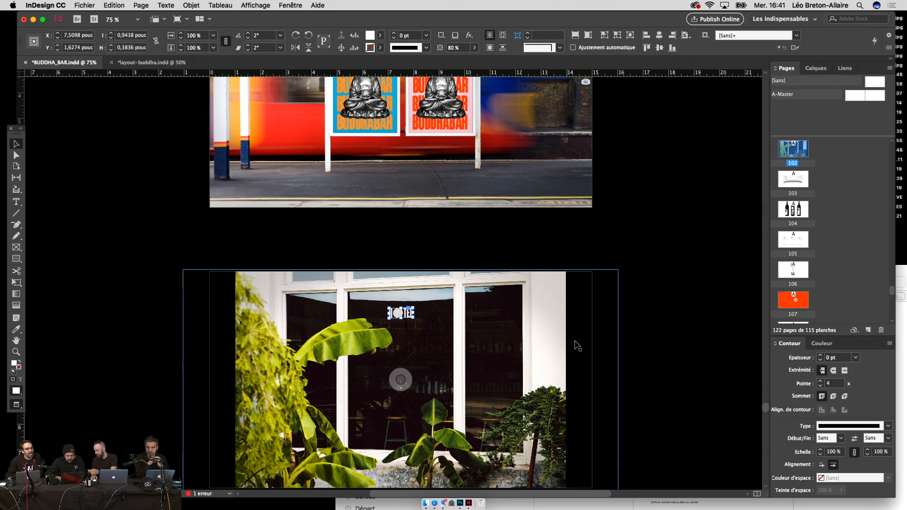
scroll(577, 346, "down", 10)
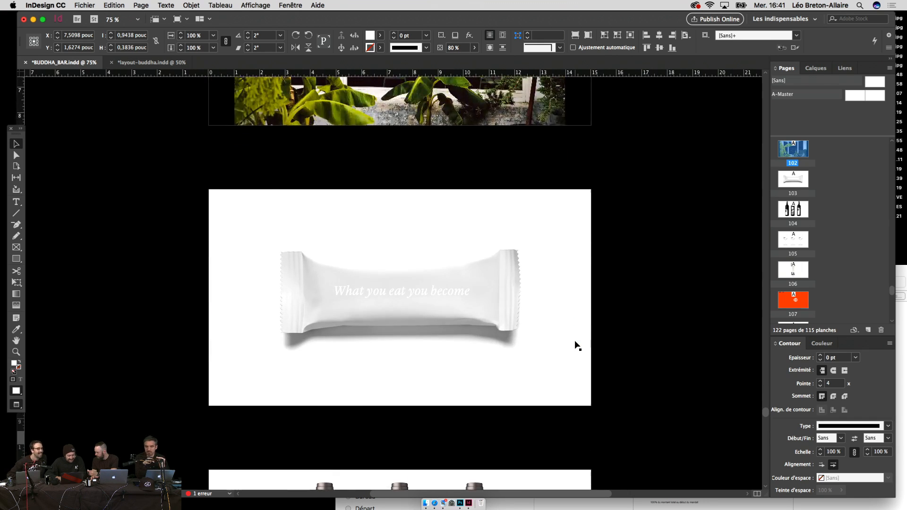
scroll(577, 346, "down", 6)
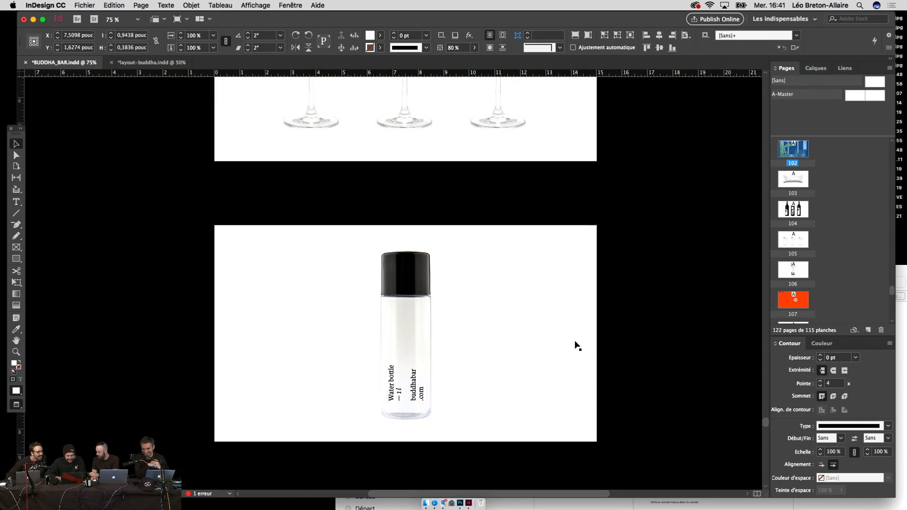
key("super+equal")
key("super+equal")
key("super+equal")
key("super+v")
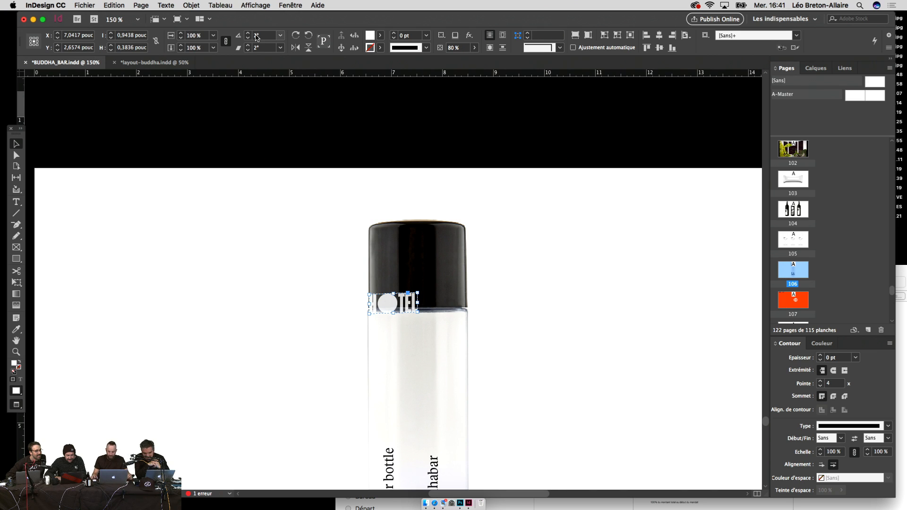
type("0")
key("Return")
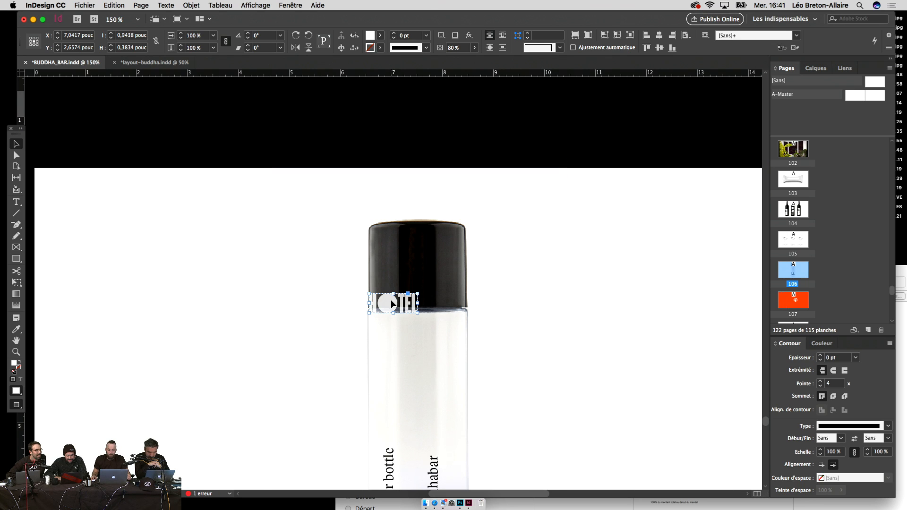
left_click_drag(415, 257, 415, 257)
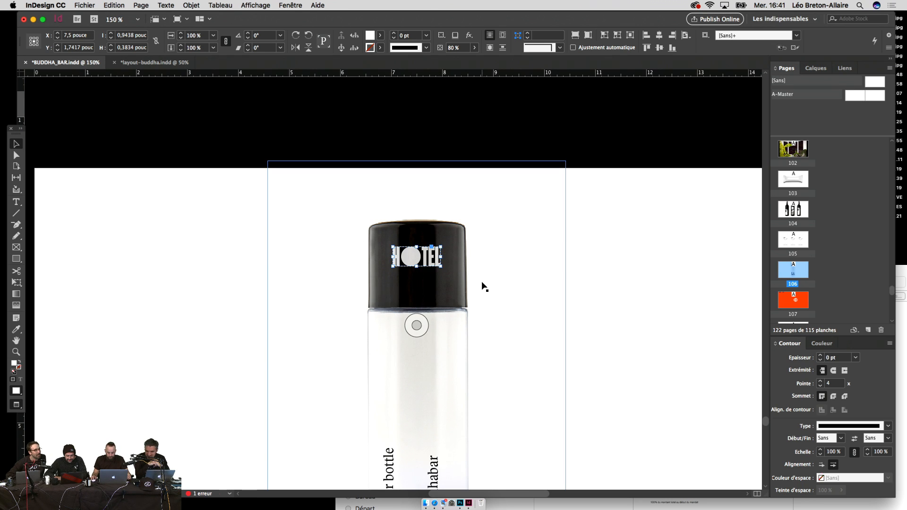
key("shift+Down")
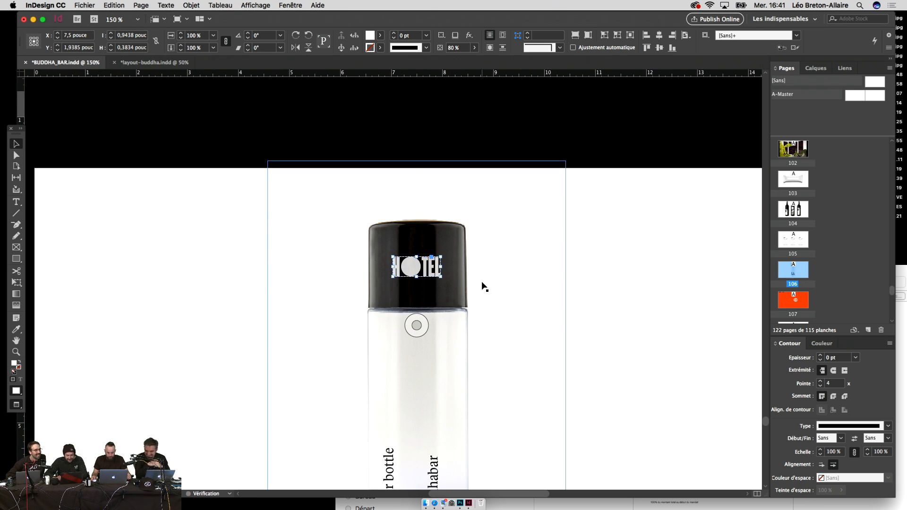
left_click(600, 304)
key("super+minus")
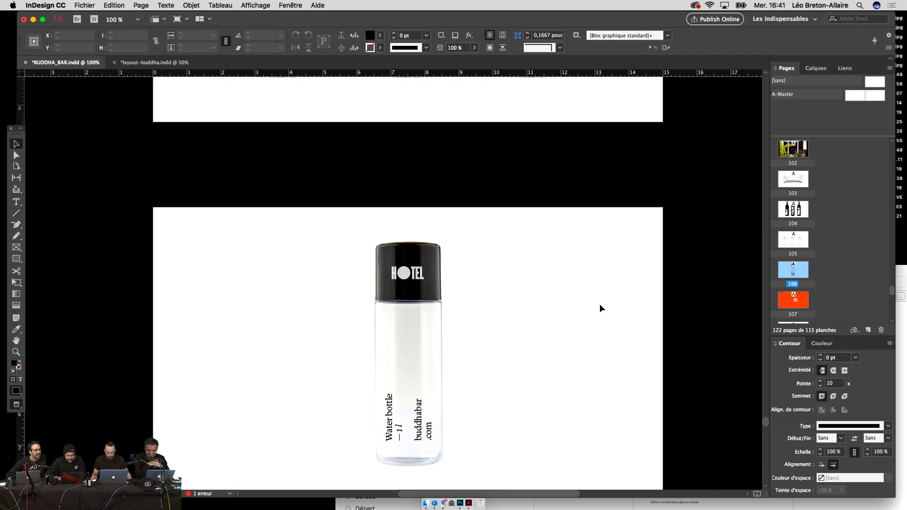
left_click(425, 287)
key("Delete")
key("super+minus")
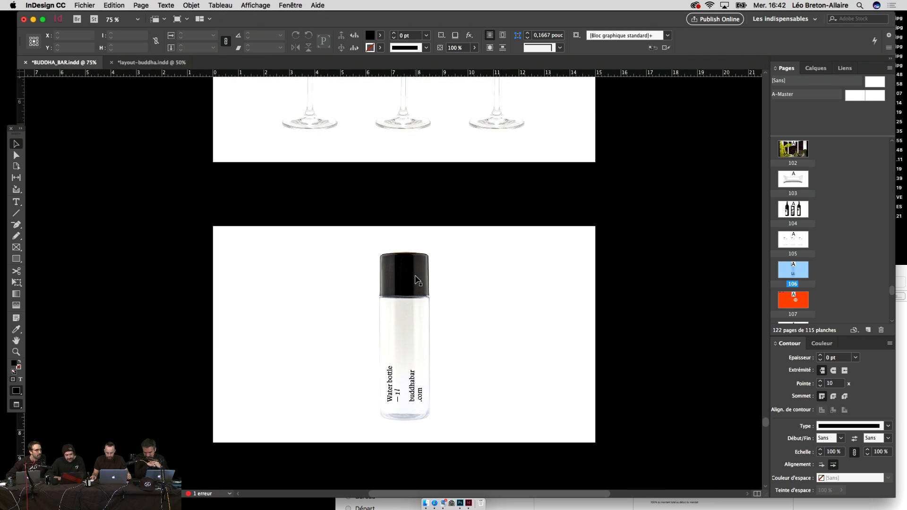
Step: Scroll up to page 94's grey BUDDHABAR RECORDS stationery mockup and select its grey background
scroll(555, 316, "up", 20)
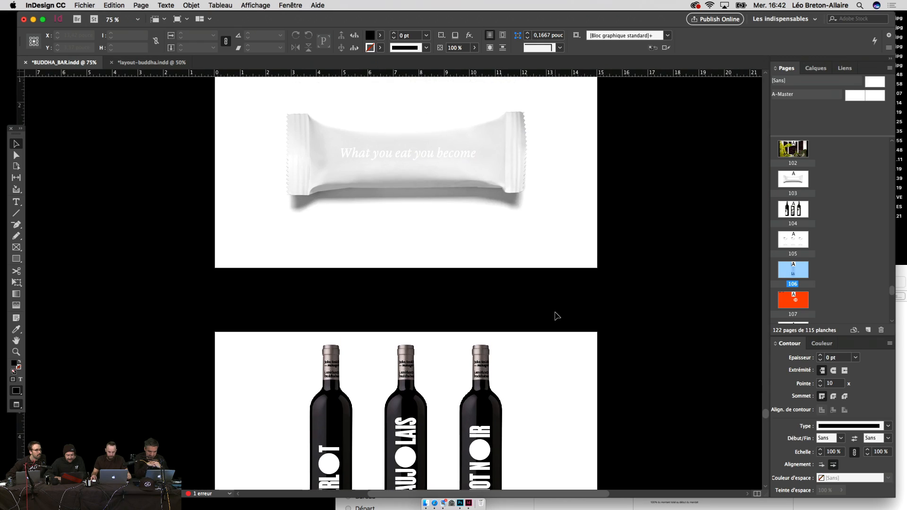
scroll(556, 316, "up", 20)
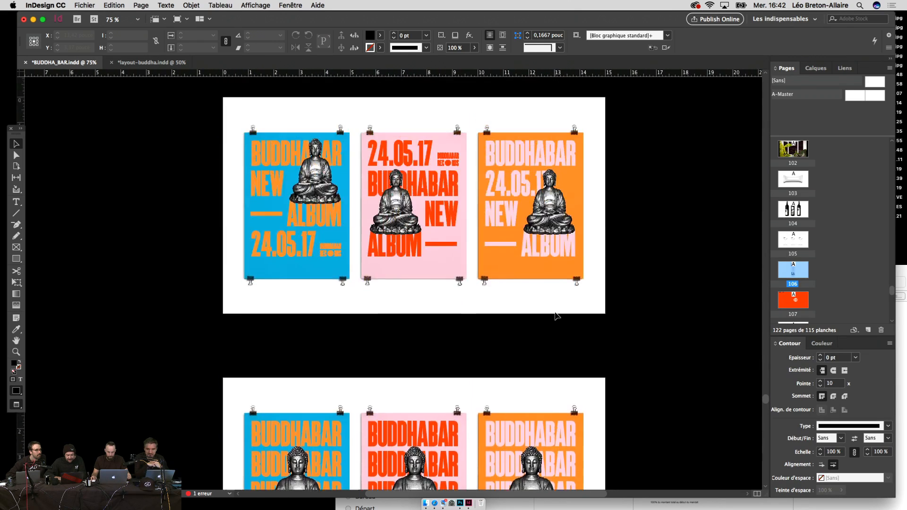
scroll(555, 315, "up", 20)
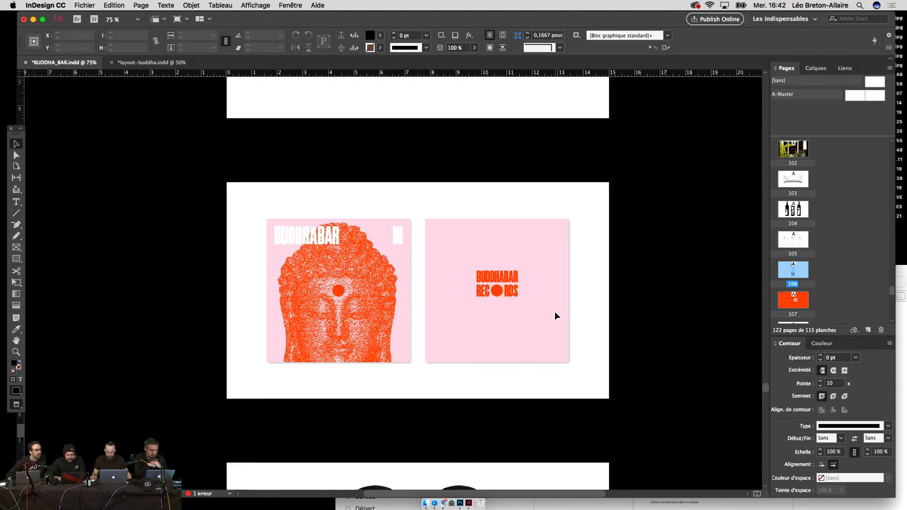
scroll(555, 314, "up", 20)
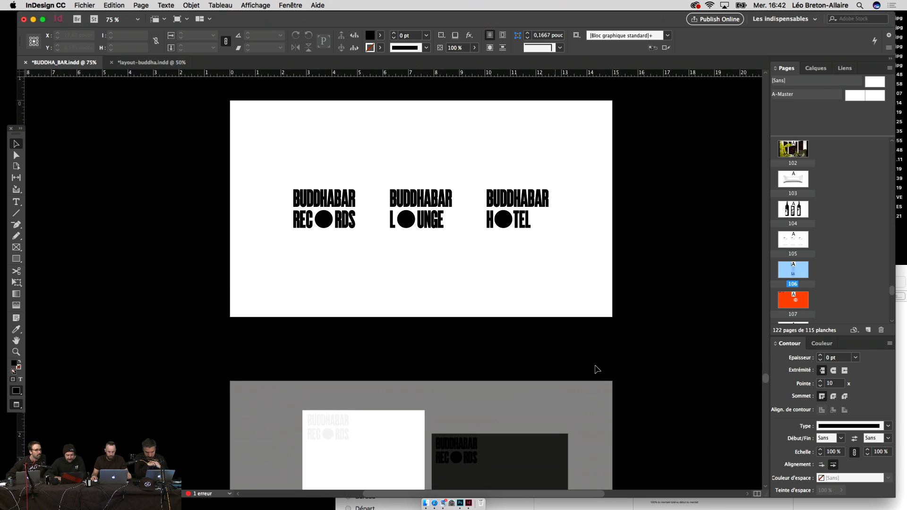
left_click(596, 391)
scroll(156, 244, "down", 10)
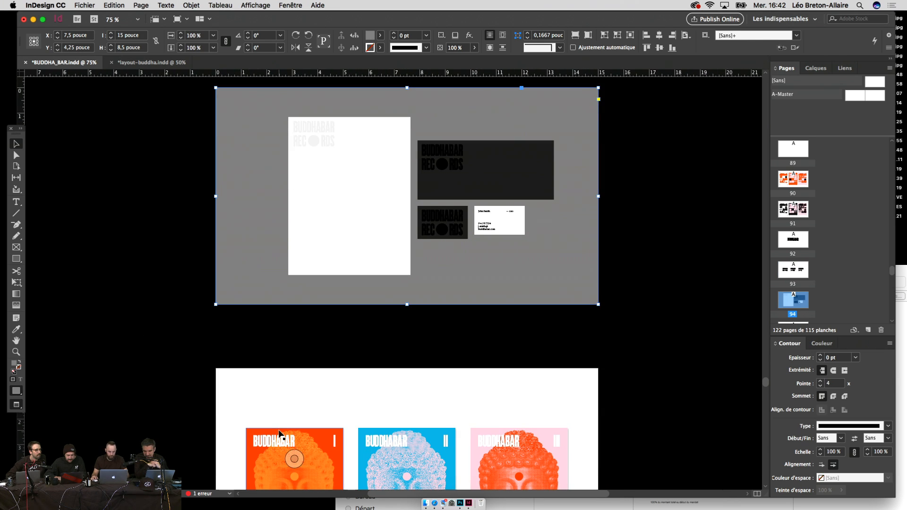
Step: Copy the poster Buddha images beside the stationery page, discarding the orange copy
left_click_drag(279, 433, 243, 295)
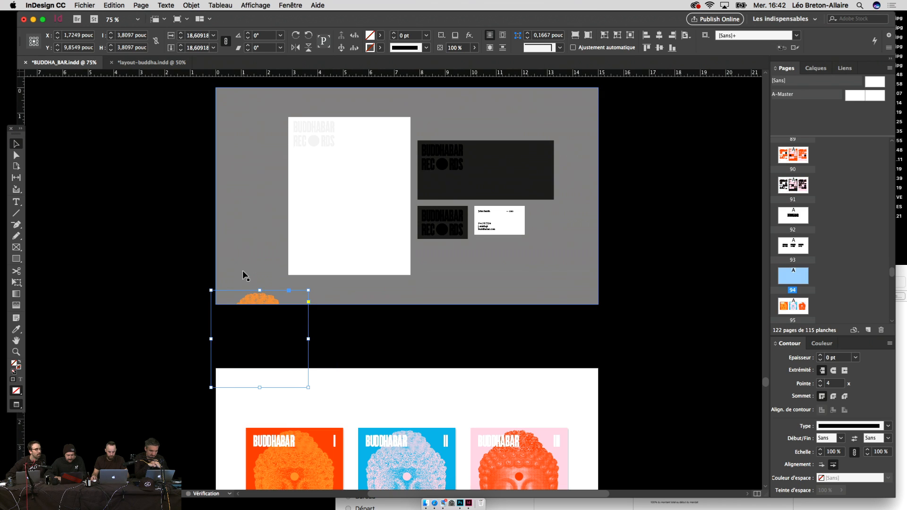
key("Delete")
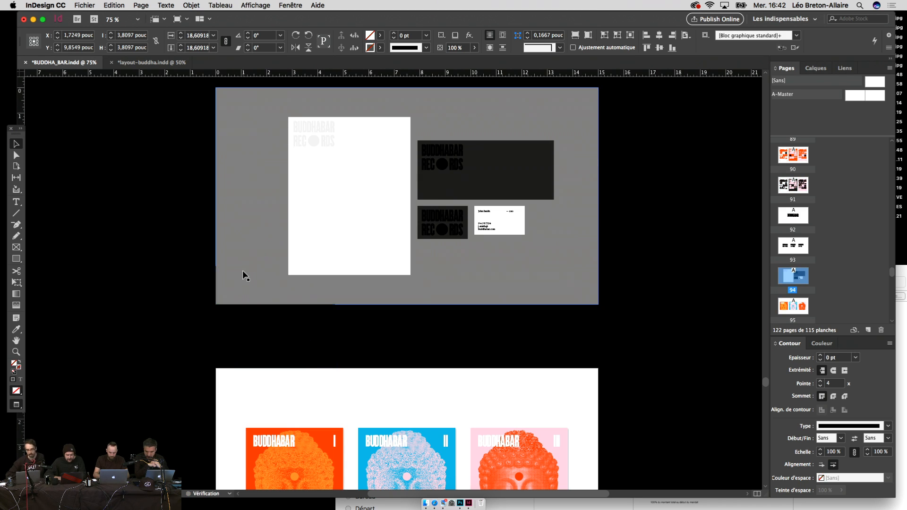
left_click_drag(414, 391, 424, 360)
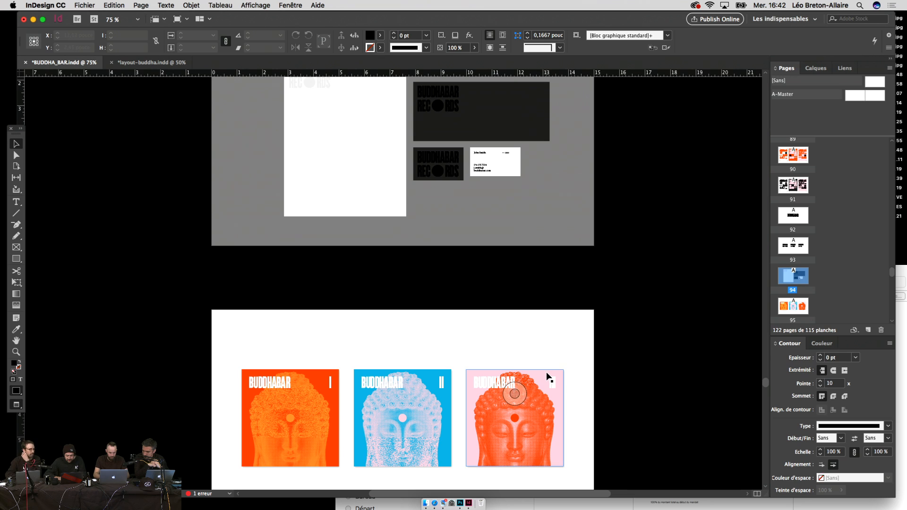
left_click_drag(548, 376, 582, 200)
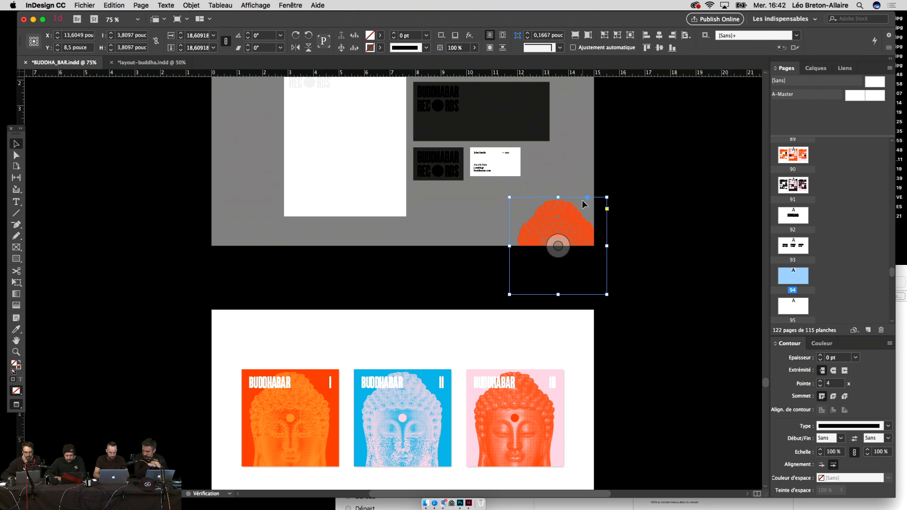
left_click(542, 380)
Step: Move the pink poster's Buddha onto the stationery page's left edge, then delete the image
left_click(561, 427)
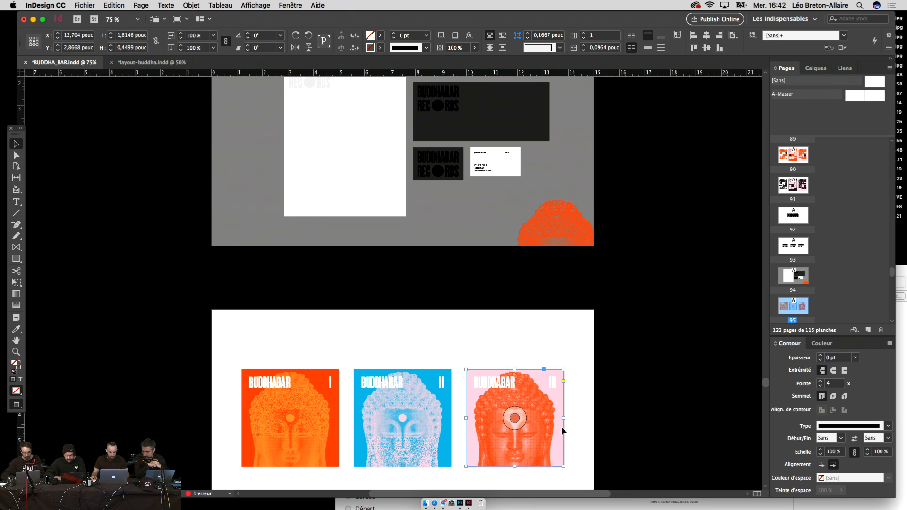
key("super+x")
key("shift+Page_Up")
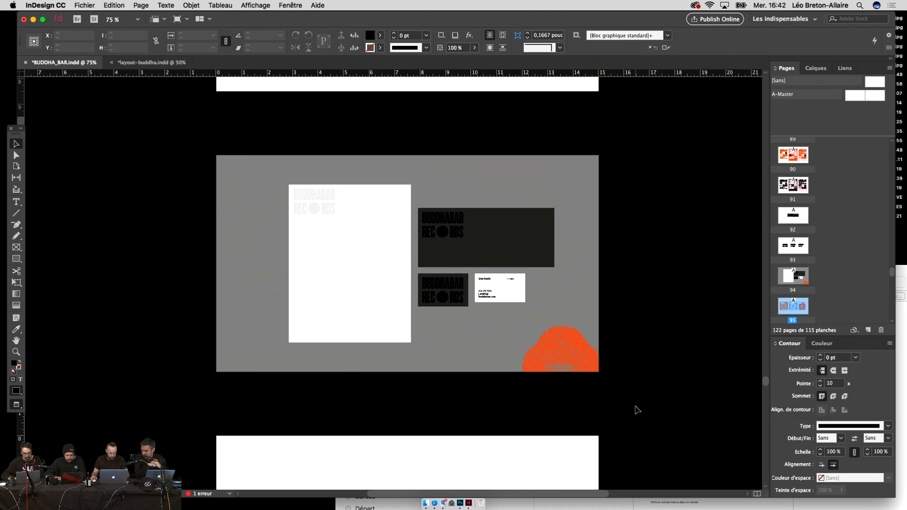
key("super+v")
left_click_drag(406, 296, 215, 321)
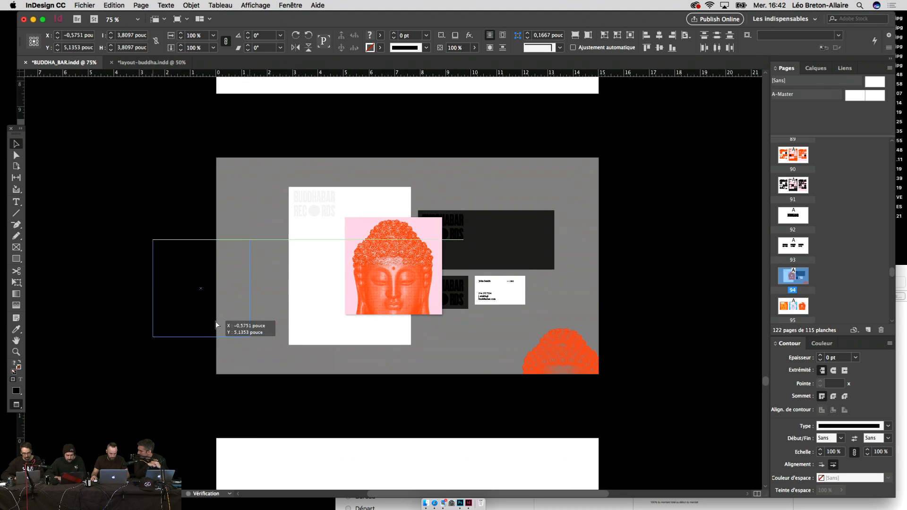
left_click(257, 310)
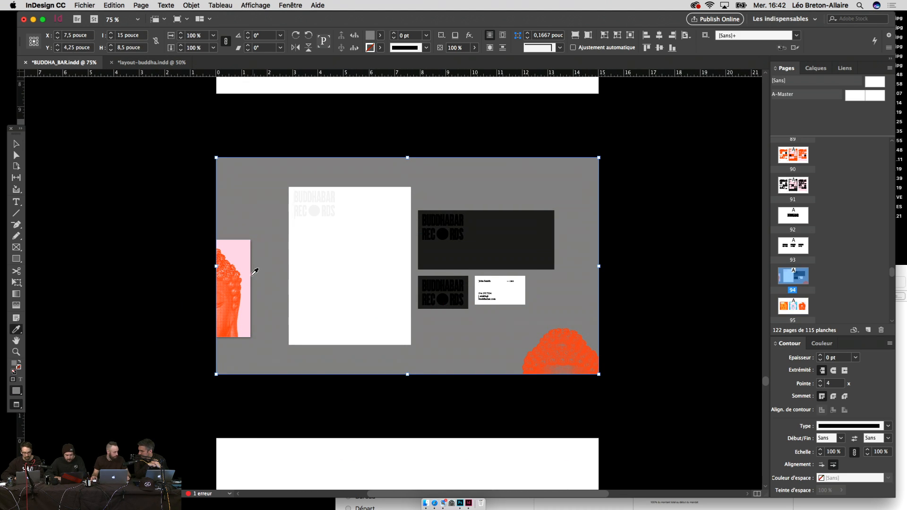
left_click(205, 276)
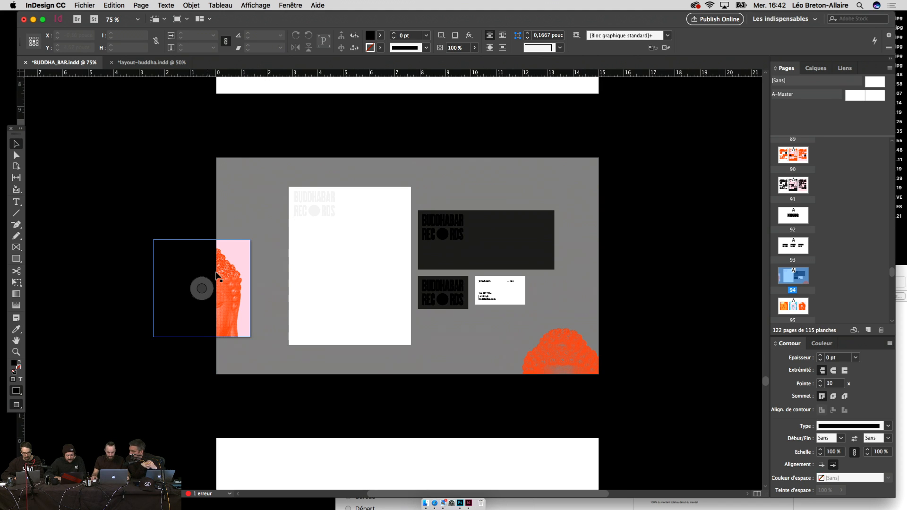
key("Delete")
Step: Eyedrop the pink rectangle's colour onto the grey background frame
left_click(264, 203)
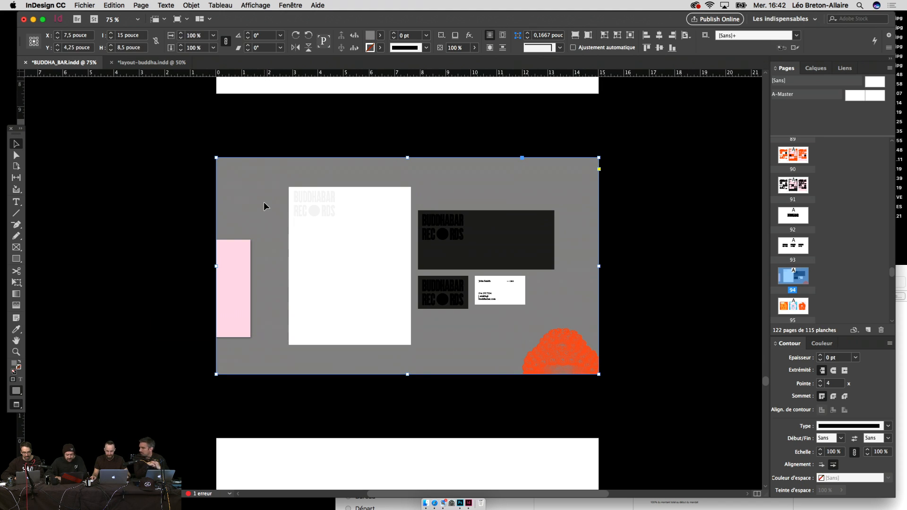
key("i")
left_click(234, 260)
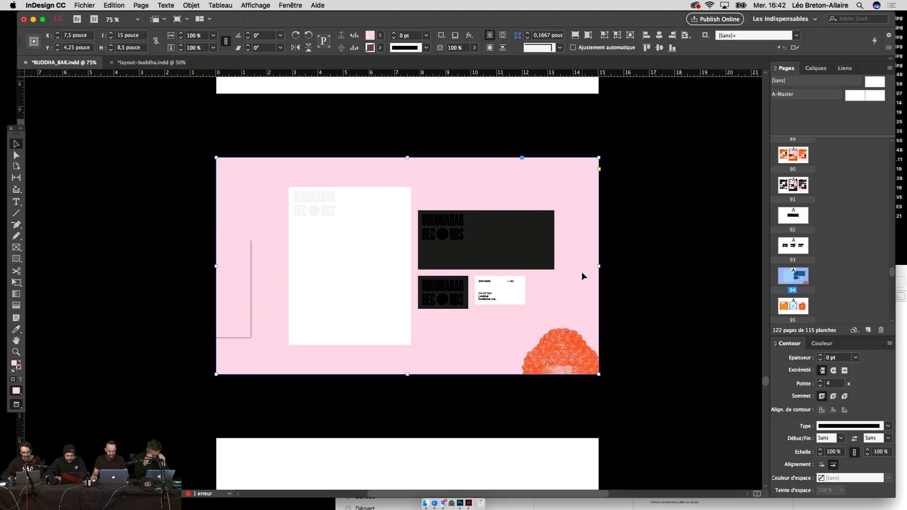
left_click(647, 308)
Step: Delete the leftover pink and white rectangles on the left edge
left_click(570, 360)
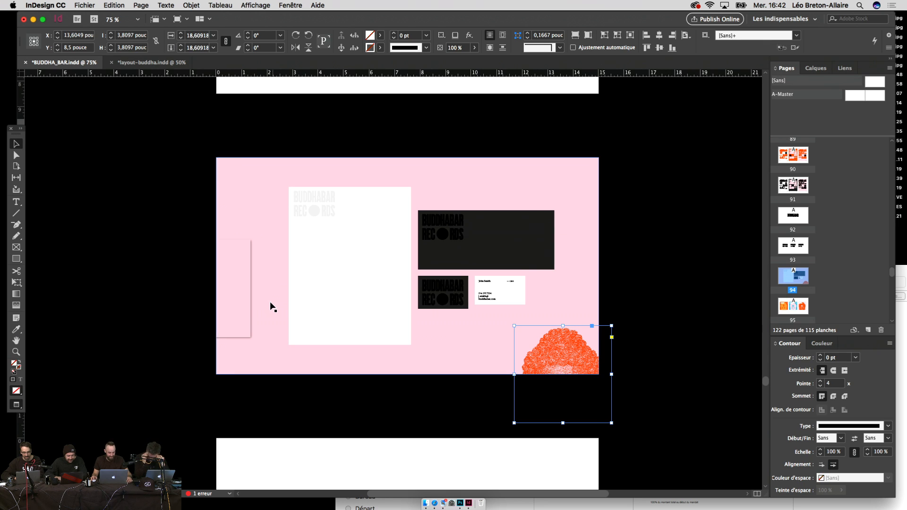
left_click(240, 300)
key("Delete")
left_click(246, 293)
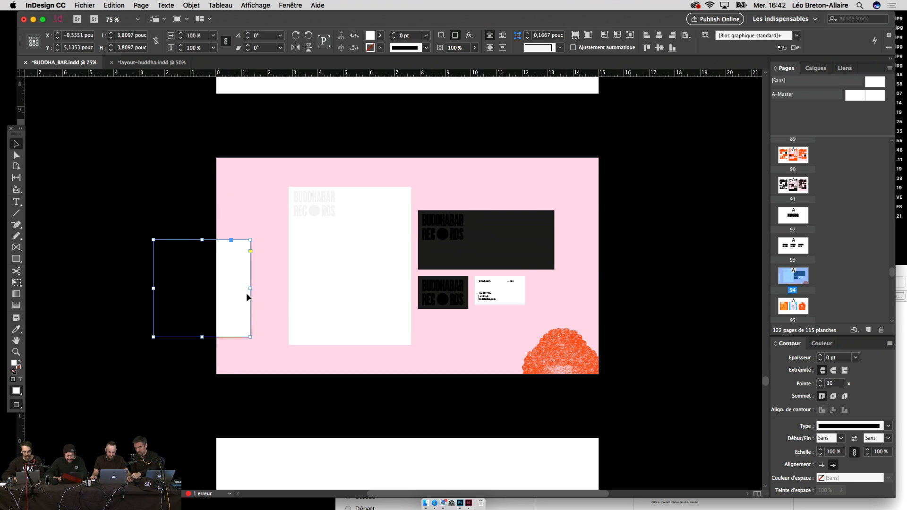
key("Delete")
left_click_drag(652, 269, 645, 310)
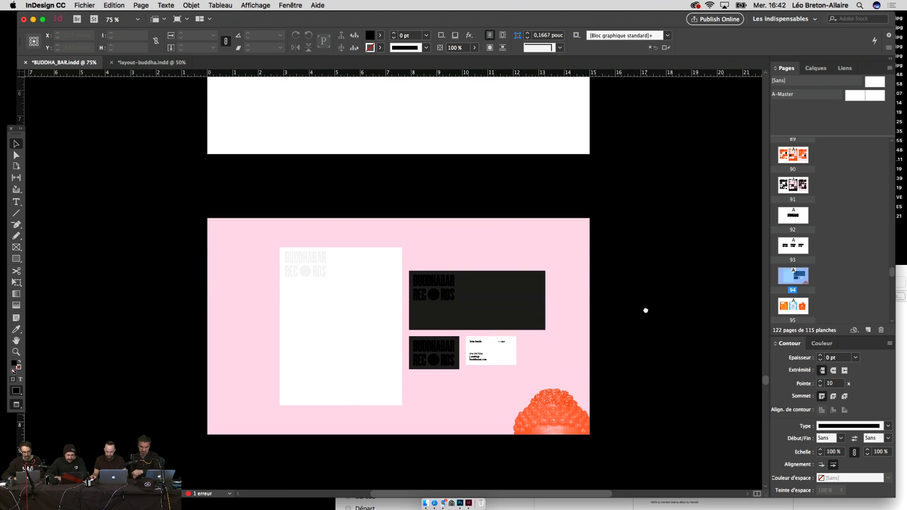
Step: Pull the orange Buddha graphic out of the corner and delete it
key("super+equal")
key("super+equal")
scroll(643, 269, "down", 2)
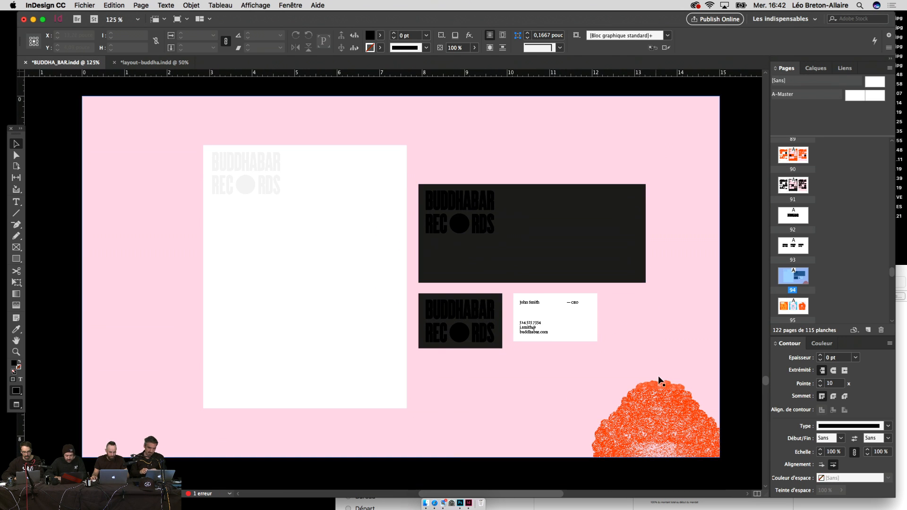
left_click_drag(659, 380, 300, 271)
key("BackSpace")
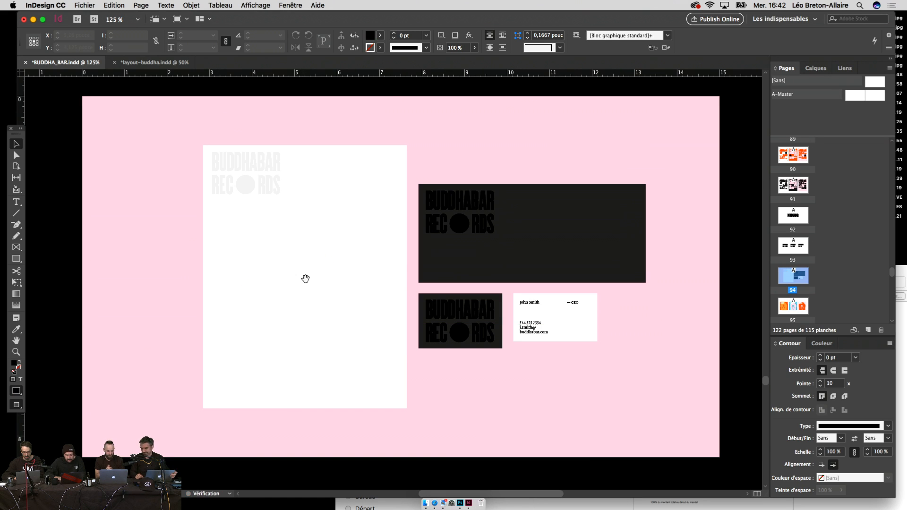
scroll(306, 283, "up", 1)
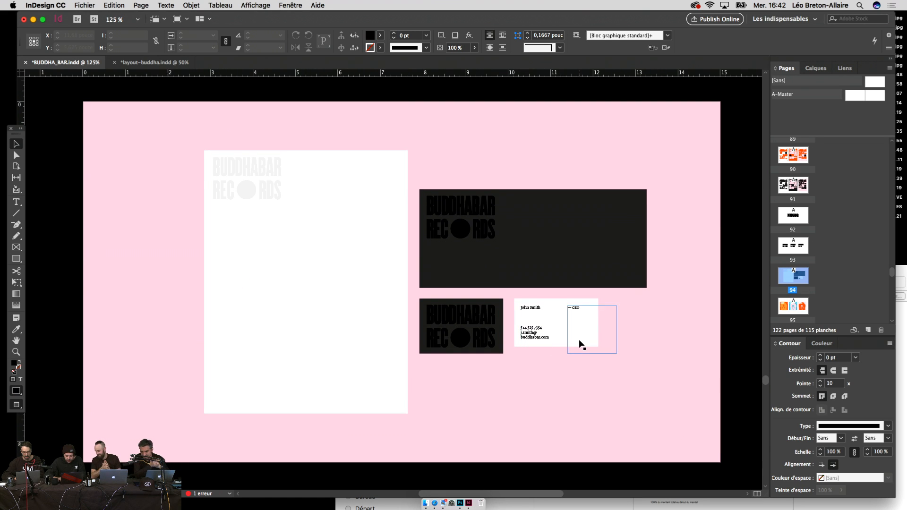
Step: Resize the business card's text frame and replace the first name on it
key("super+equal")
key("super+equal")
key("super+equal")
key("super+equal")
scroll(581, 344, "down", 5)
scroll(580, 343, "right", 10)
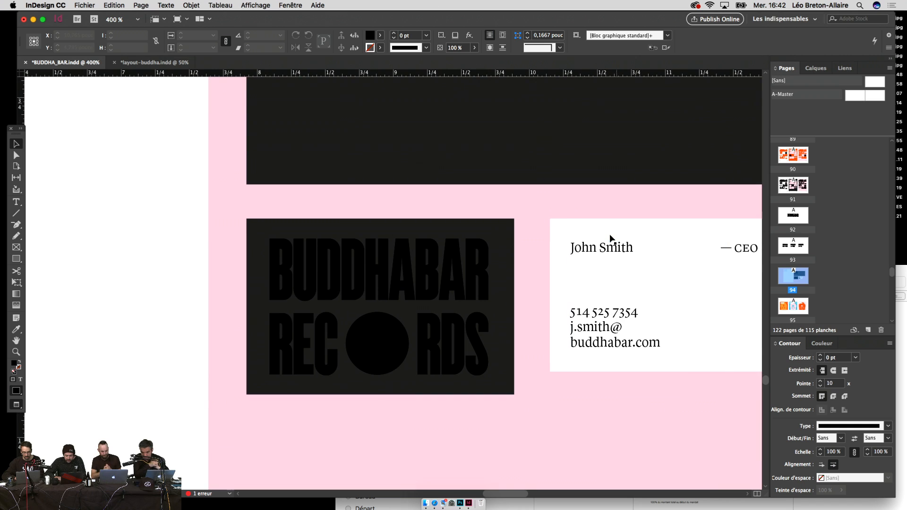
left_click(614, 248)
left_click_drag(684, 377, 684, 392)
scroll(684, 393, "right", 10)
key("t")
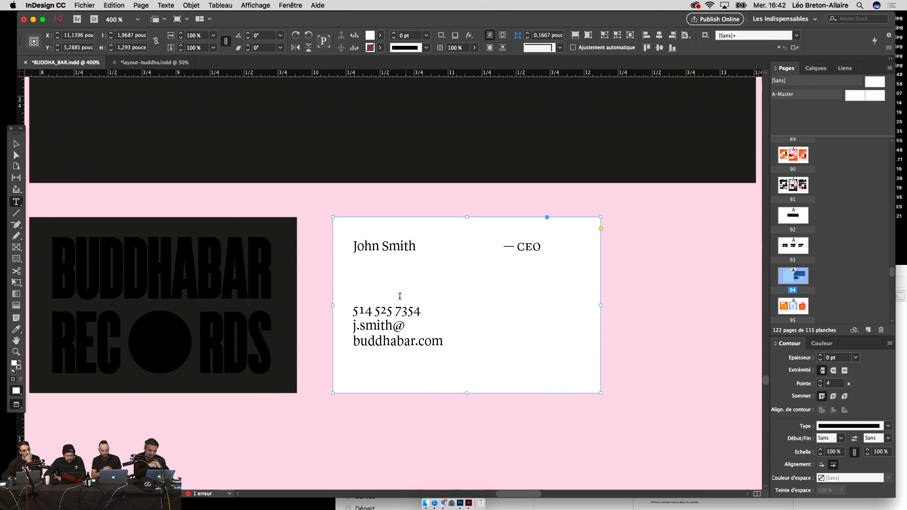
left_click_drag(378, 244, 361, 246)
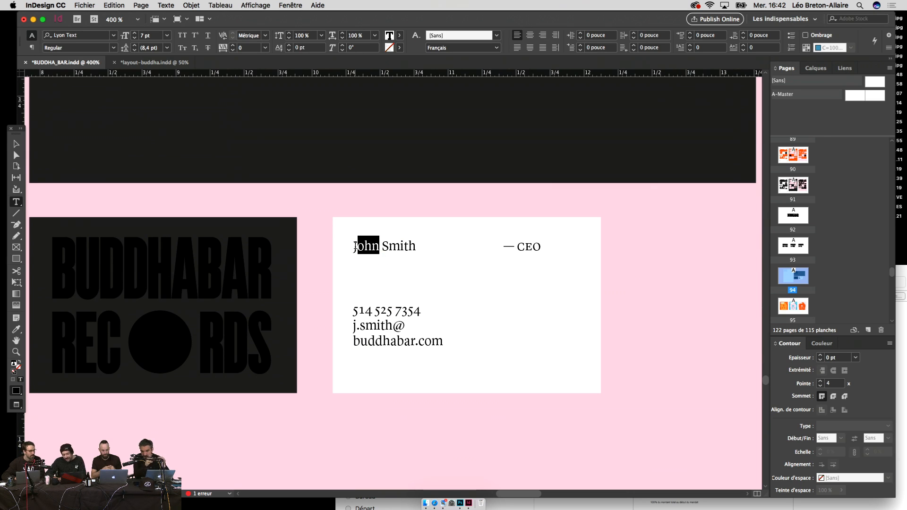
left_click_drag(357, 245, 353, 245)
key("BackSpace")
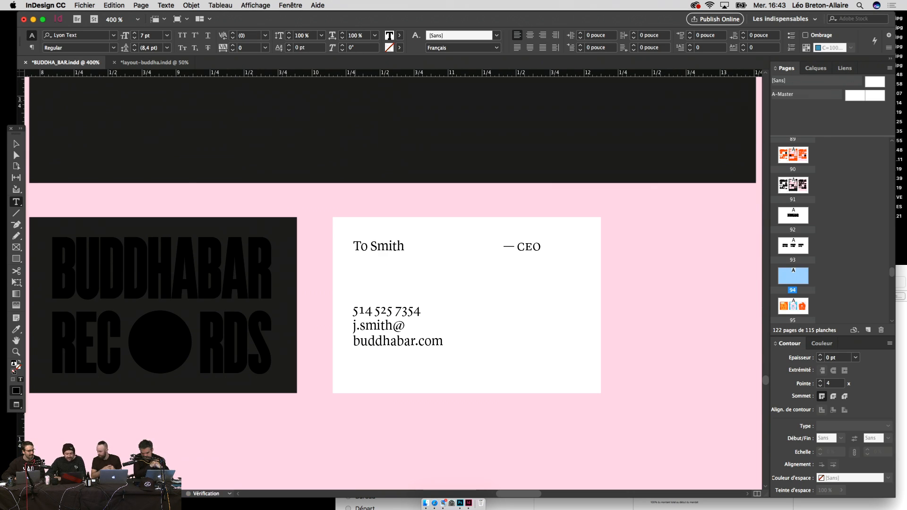
key("super+1")
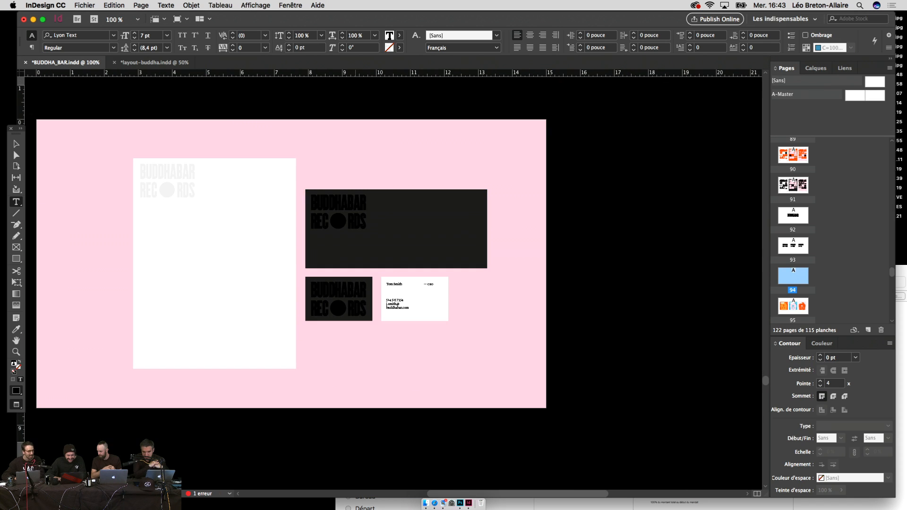
Step: Leave text editing and select the letterhead together with the other stationery pieces
left_click(12, 145)
left_click(565, 299)
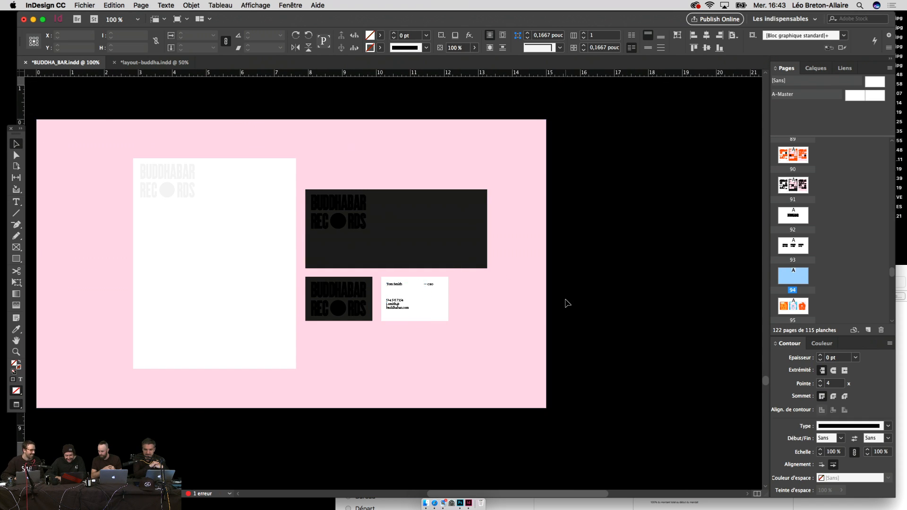
left_click_drag(564, 299, 669, 300)
key("super+equal")
key("super+equal")
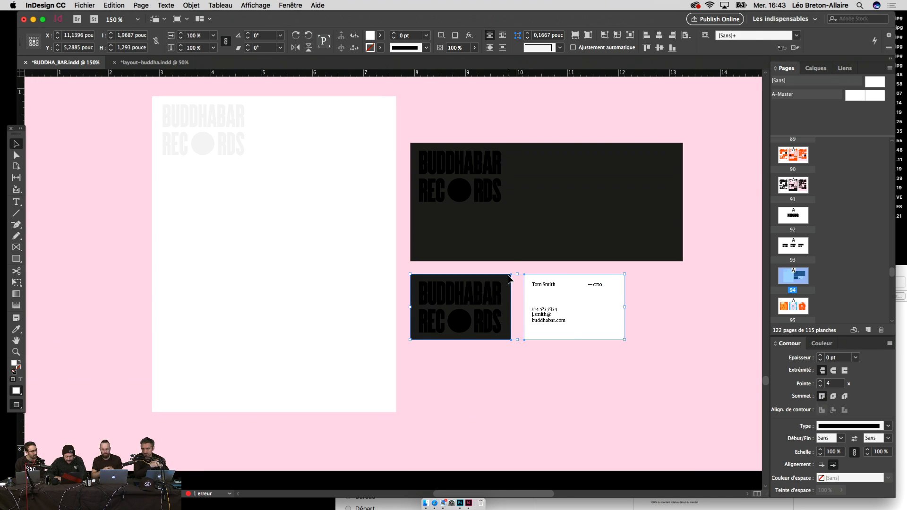
left_click(331, 259, "shift")
Step: Apply Objet > Effets > Ombre portée with Distance 0,0625 po and Opacité 15 %
left_click(220, 5)
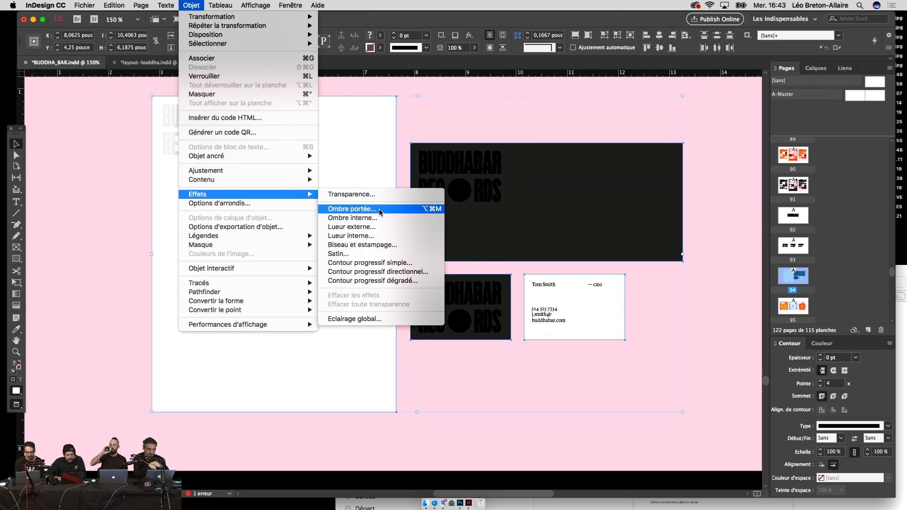
left_click(368, 208)
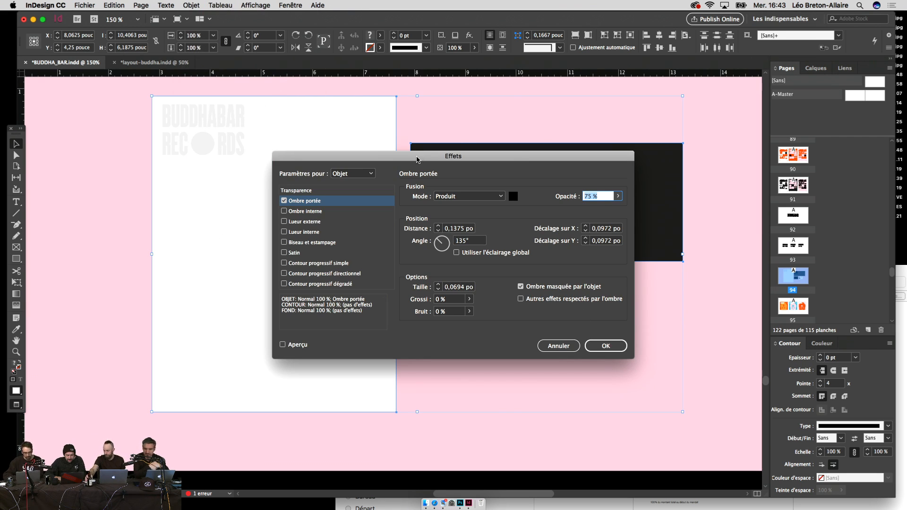
left_click_drag(416, 159, 666, 228)
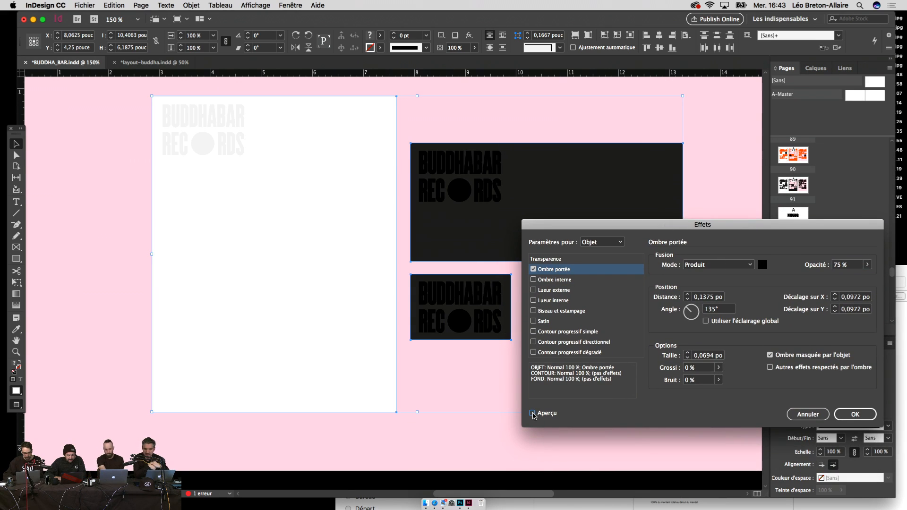
left_click(532, 414)
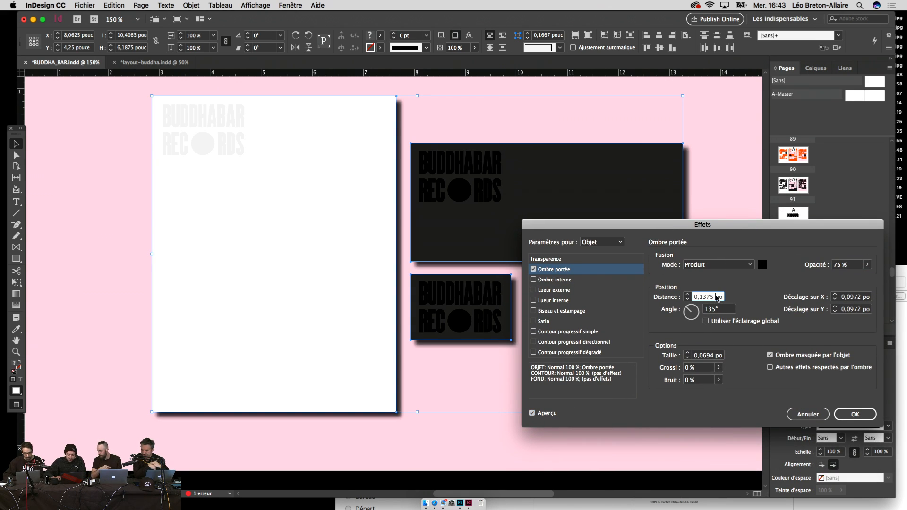
double_click(710, 297)
type("0,0625")
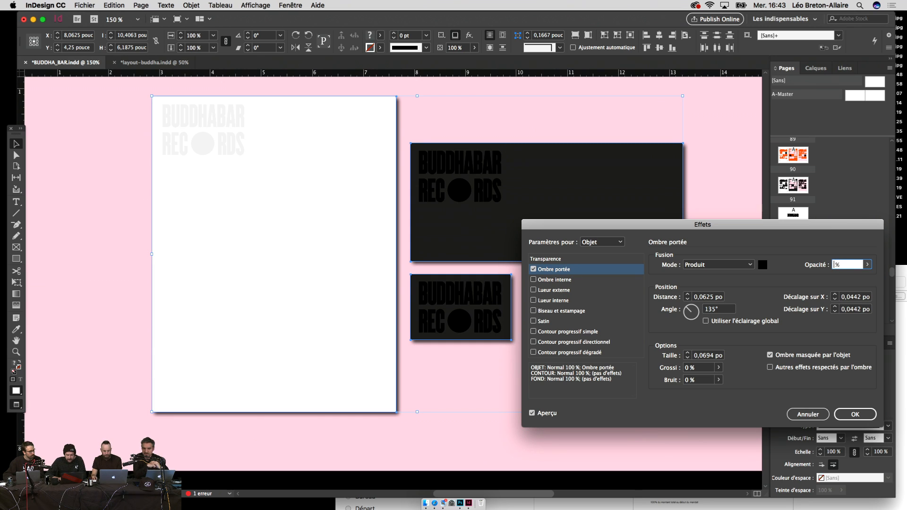
left_click(713, 297)
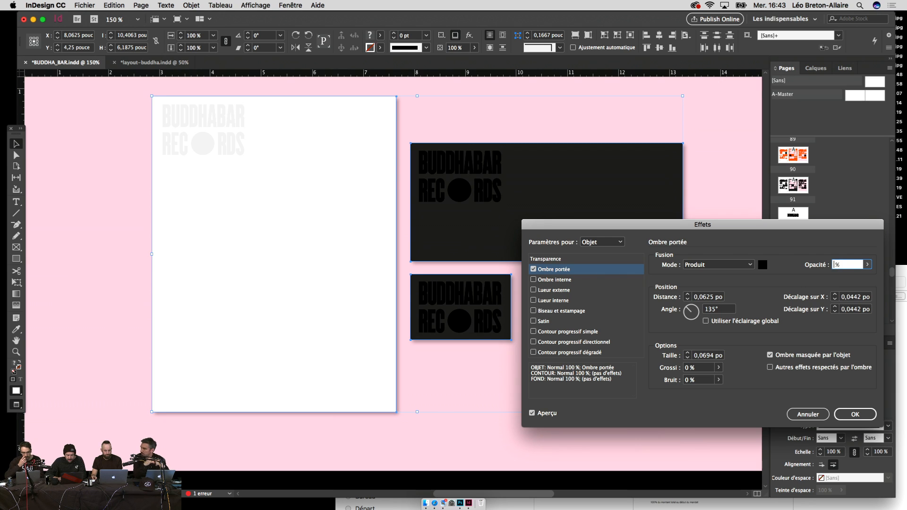
left_click(715, 300)
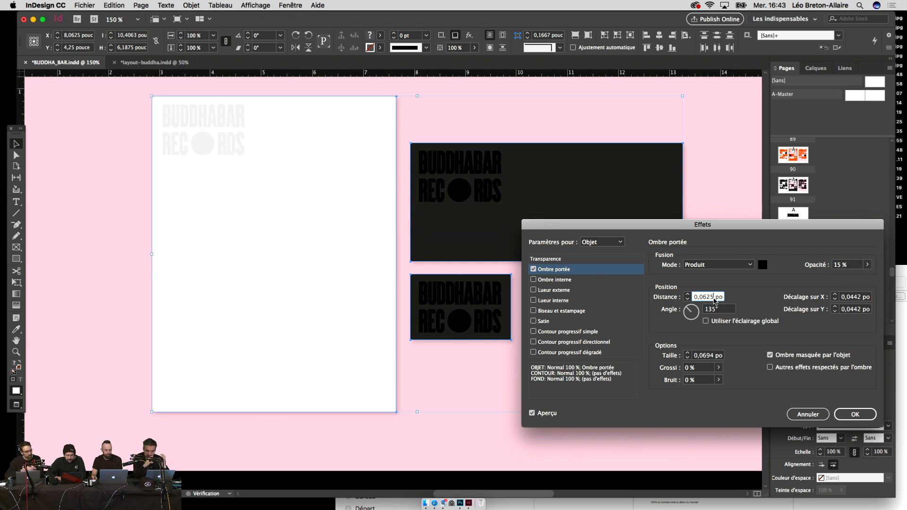
left_click(855, 414)
left_click(725, 429)
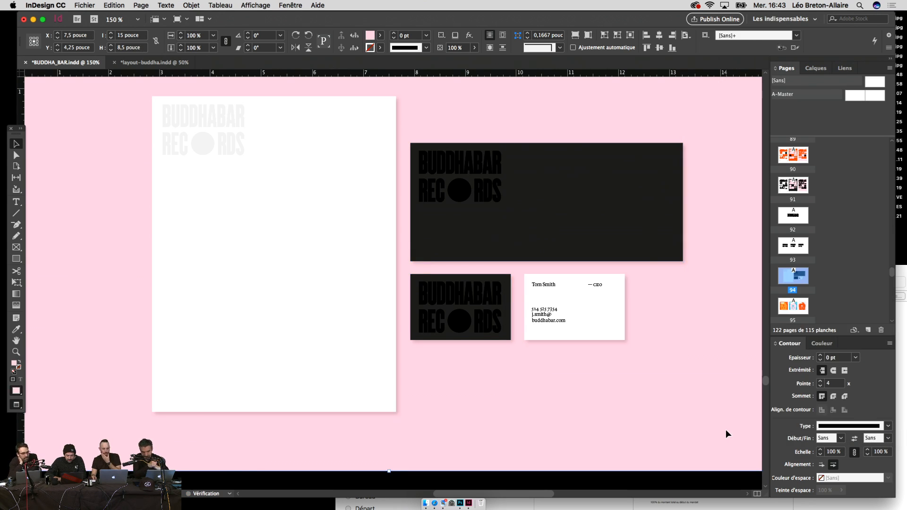
Step: Fit the stationery spread, then zoom out and scroll up to the BUDDHA — BAR page
key("super+alt+0")
key("super+minus")
left_click(726, 430)
scroll(726, 430, "up", 20)
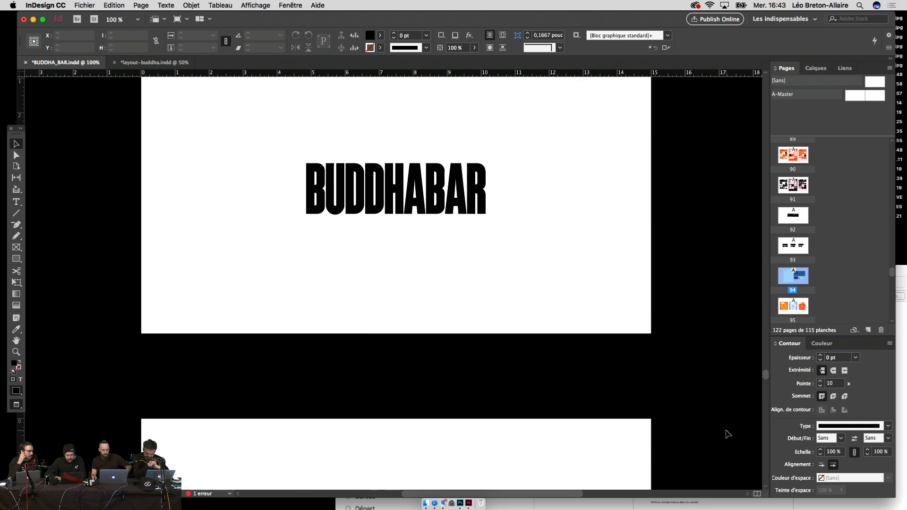
scroll(728, 434, "up", 20)
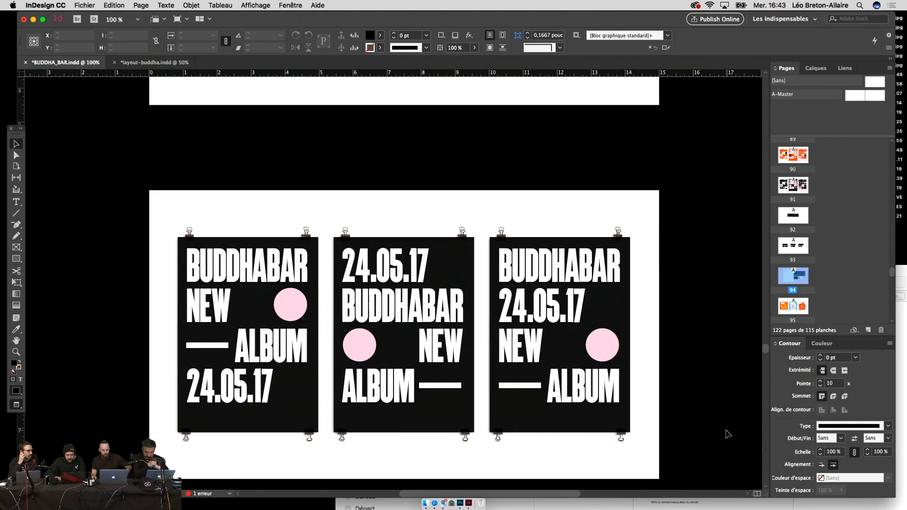
scroll(727, 434, "up", 20)
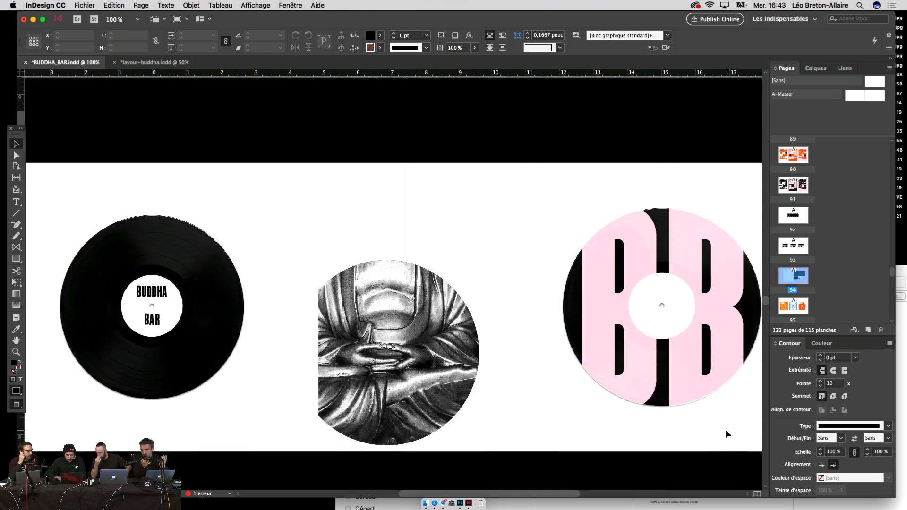
scroll(727, 432, "down", 15)
left_click(706, 309)
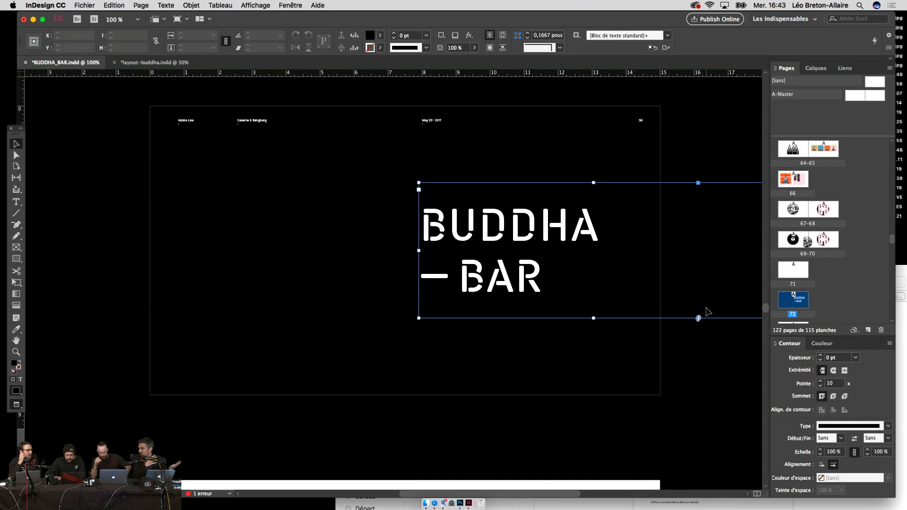
key("super+minus")
key("super+minus")
left_click(581, 310)
left_click_drag(580, 309, 664, 315)
Step: Select all of the album-cover grid, then scroll back down to the page 72 title page
scroll(664, 315, "up", 6)
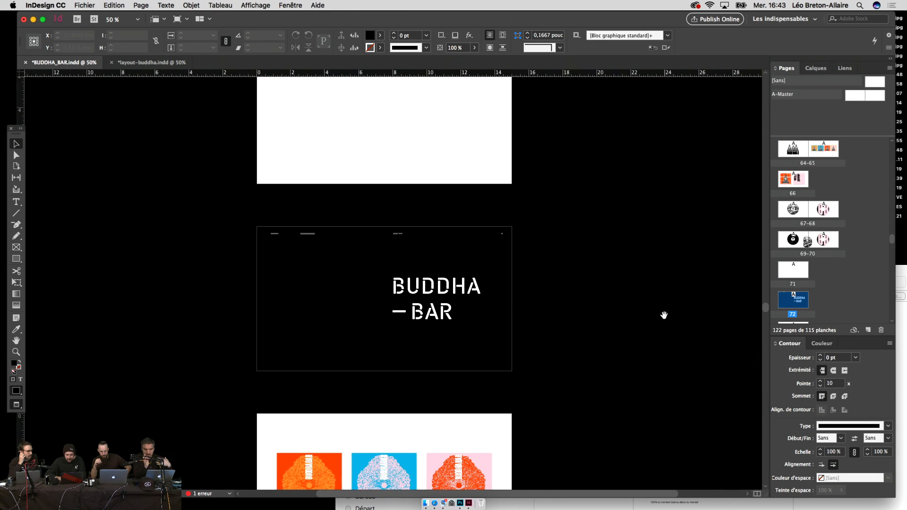
scroll(664, 315, "up", 20)
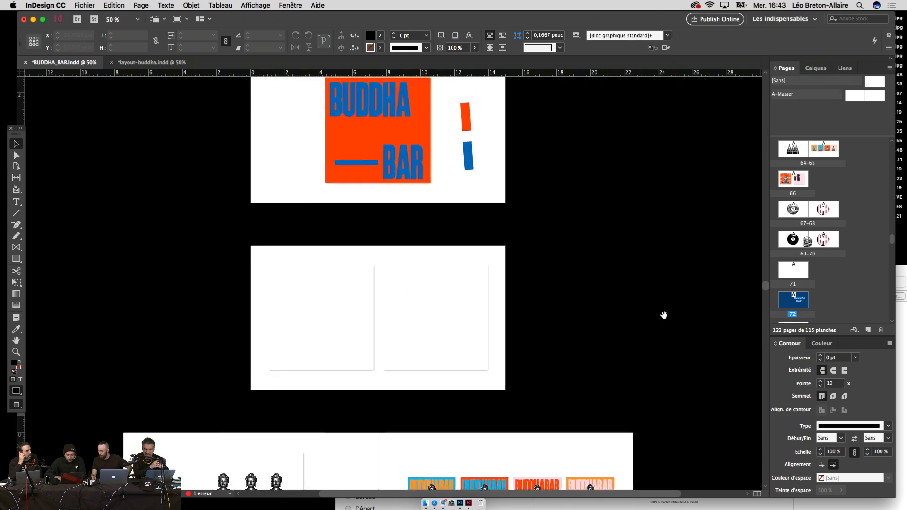
scroll(664, 315, "up", 20)
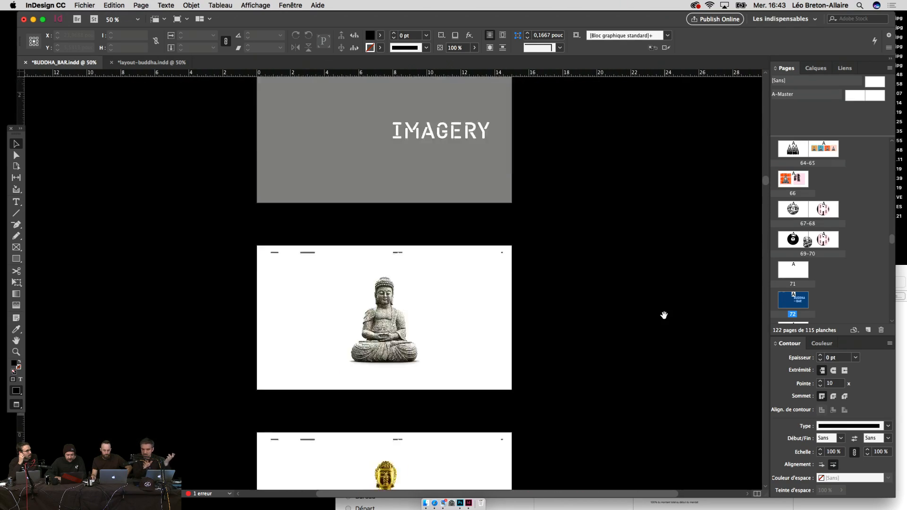
scroll(664, 315, "up", 20)
scroll(664, 315, "down", 10)
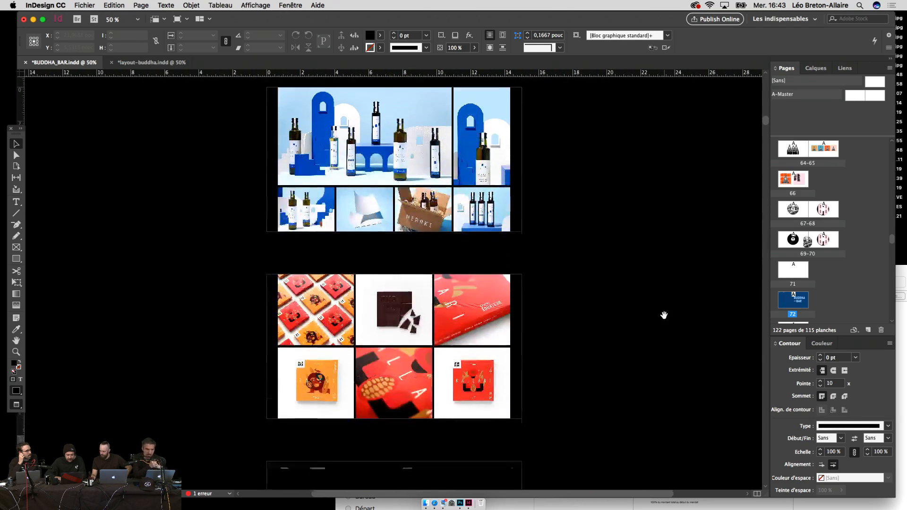
scroll(664, 315, "down", 2)
left_click(582, 320)
key("super+a")
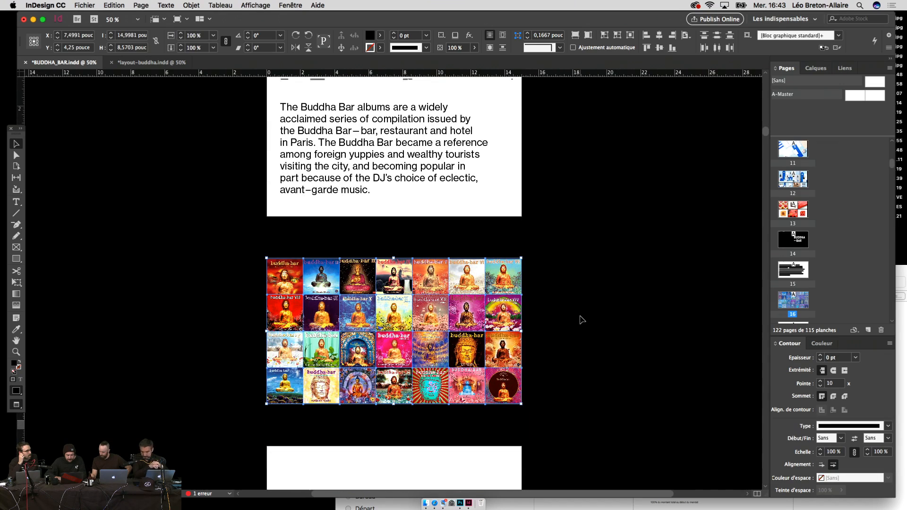
scroll(581, 320, "down", 20)
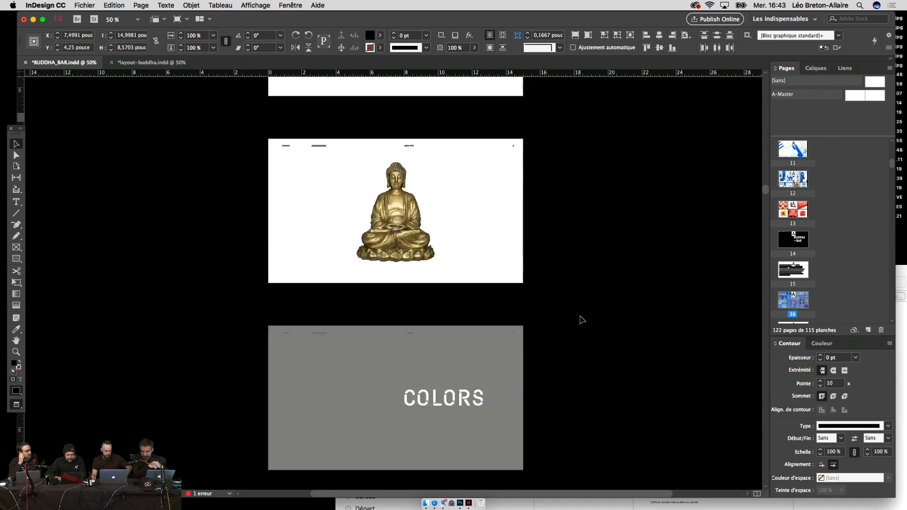
scroll(581, 320, "down", 15)
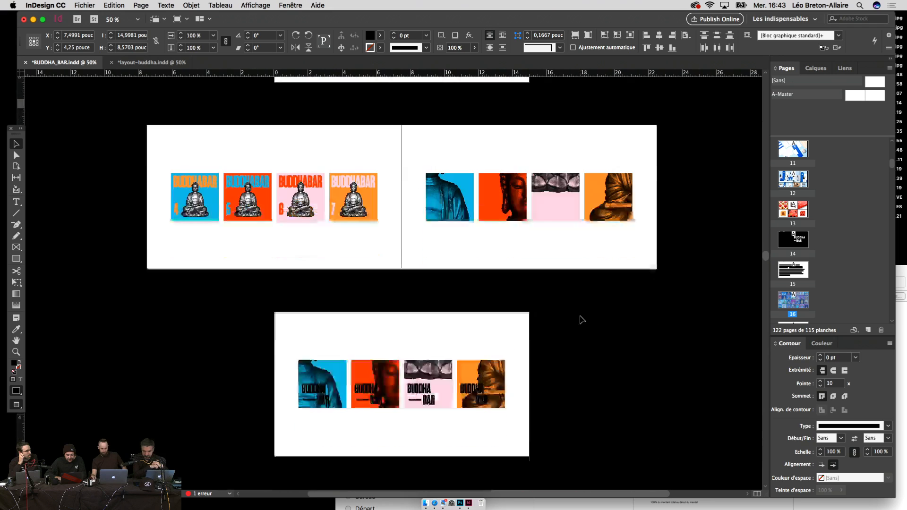
scroll(582, 319, "down", 15)
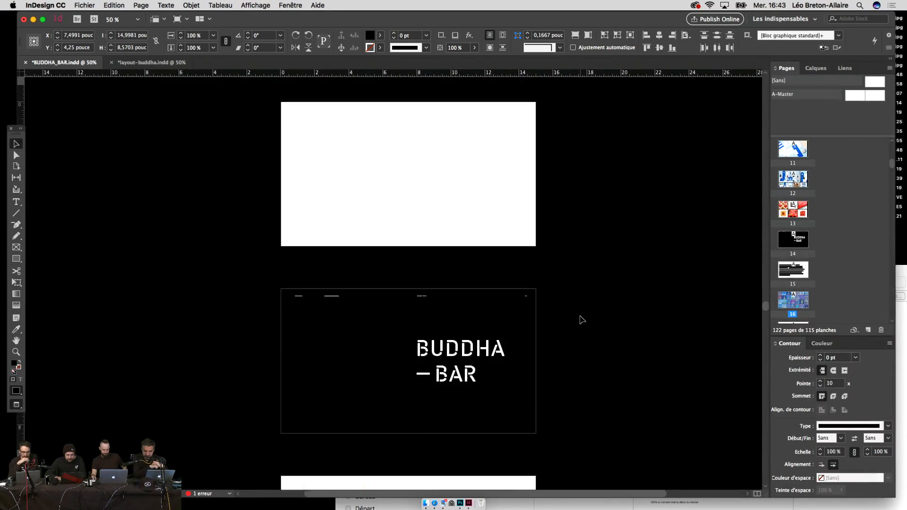
scroll(581, 283, "down", 5)
Step: Insert a new page after page 72 and paste the album-cover grid in place
left_click(583, 234)
left_click(644, 226)
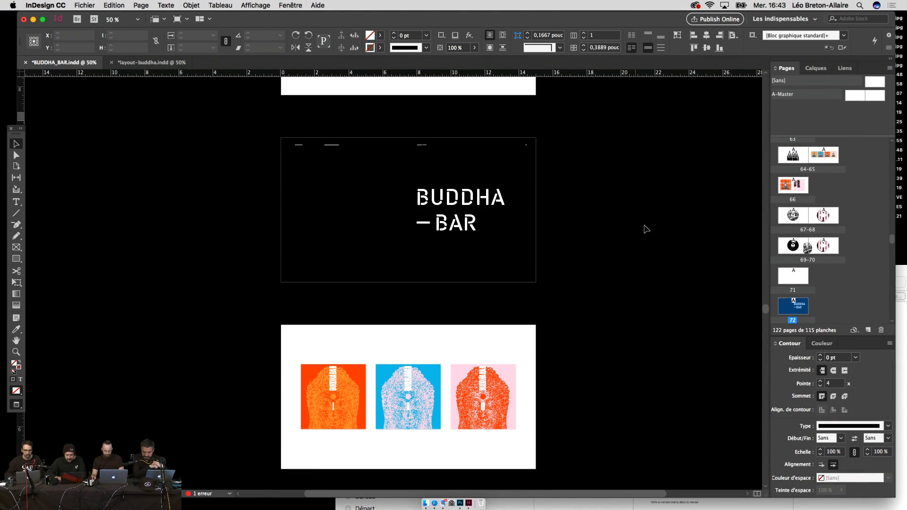
key("super+shift+p")
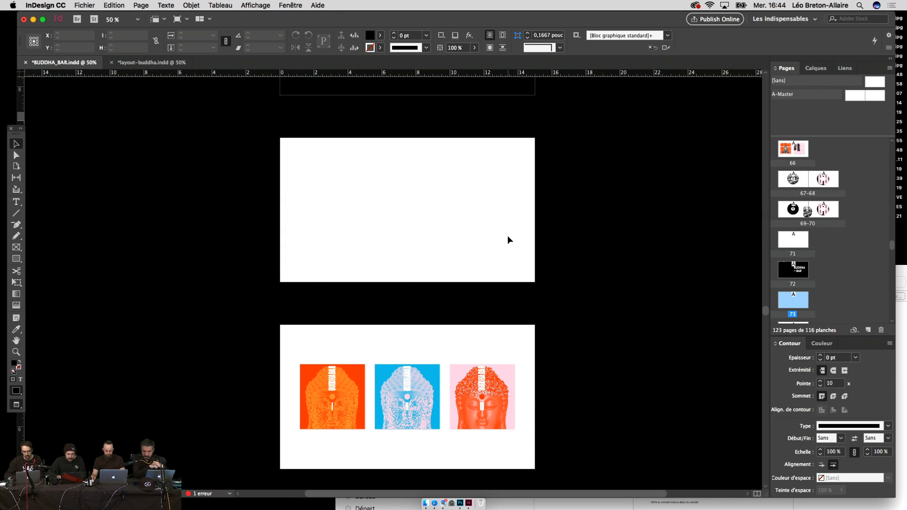
key("super+alt+shift+v")
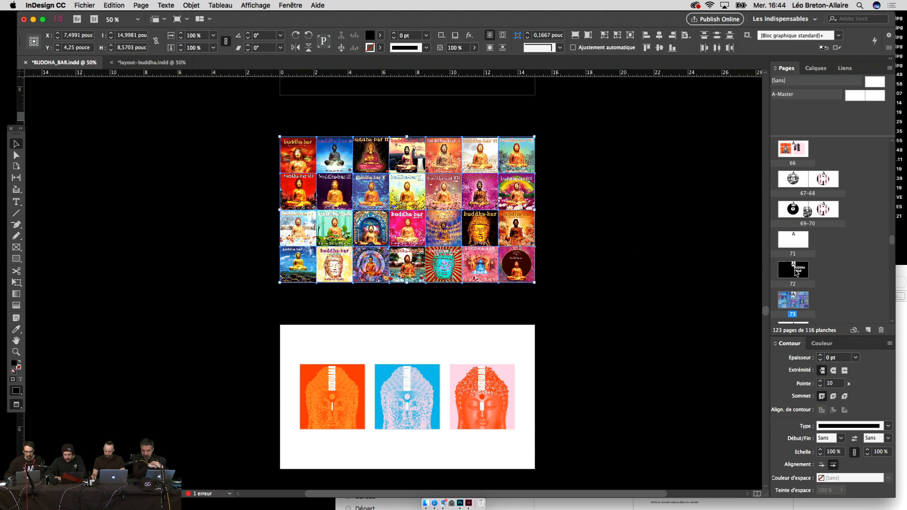
scroll(827, 290, "down", 3)
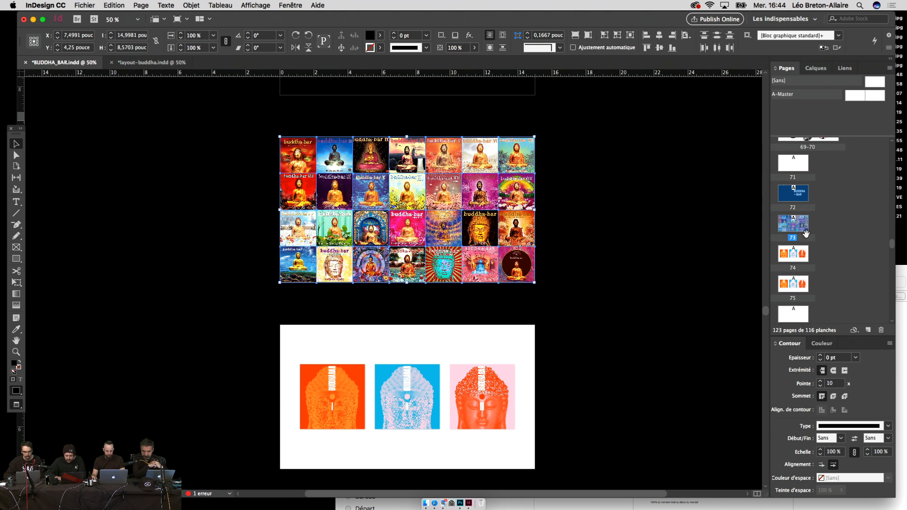
scroll(848, 317, "down", 15)
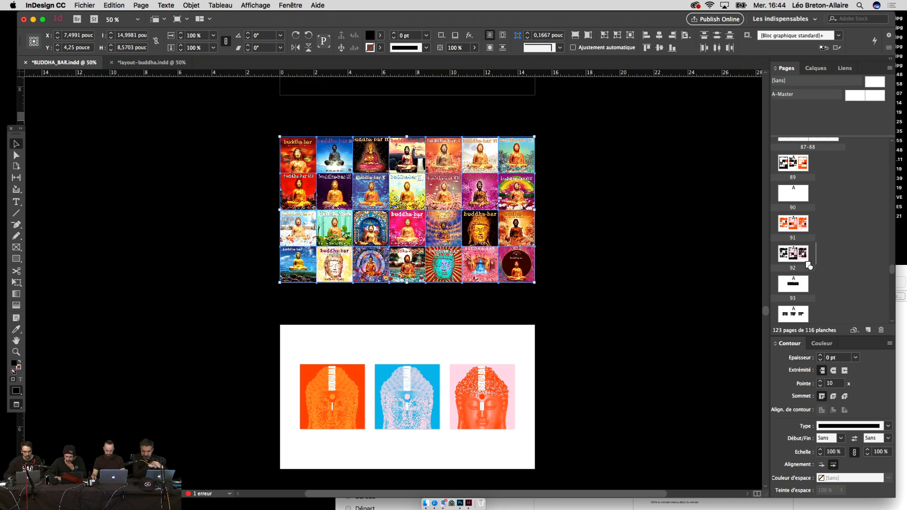
Step: Move the title and cover-grid pages after page 92 and scroll to check them
left_click_drag(809, 265, 809, 266)
scroll(602, 266, "up", 5)
left_click(603, 268)
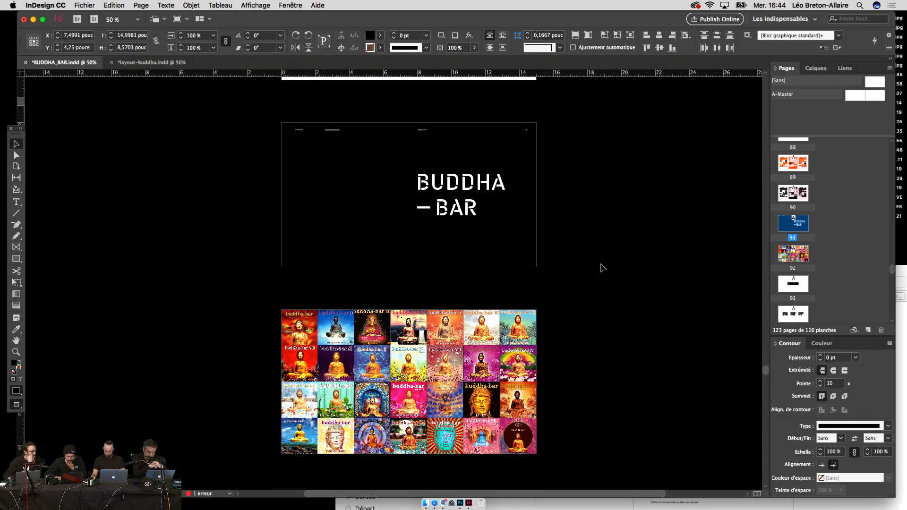
scroll(603, 268, "down", 20)
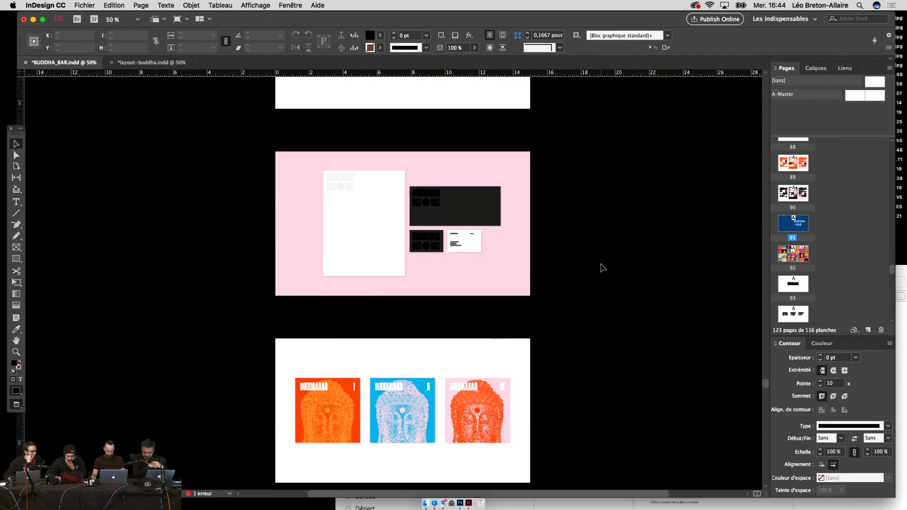
scroll(603, 267, "down", 16)
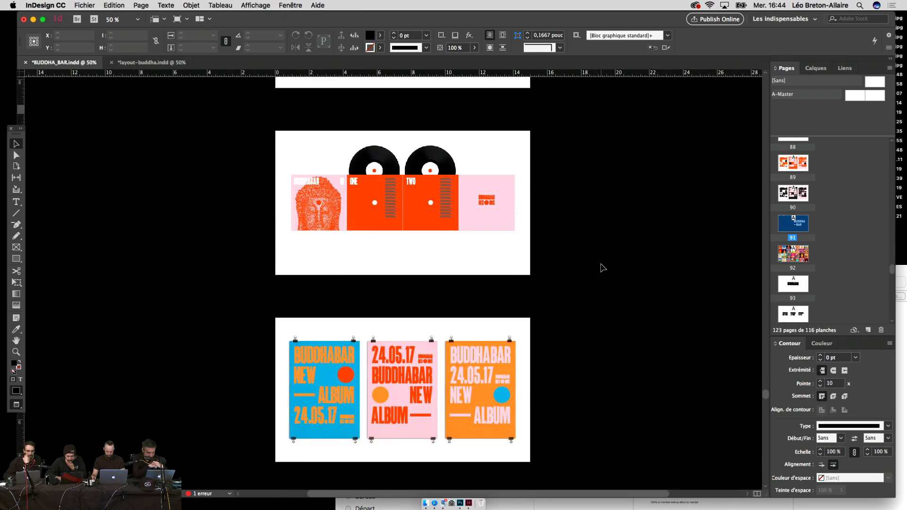
scroll(603, 268, "down", 14)
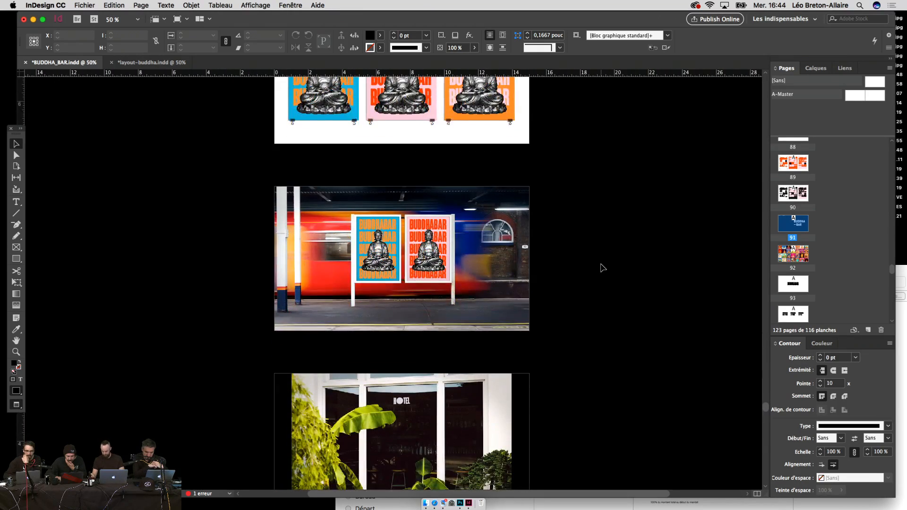
scroll(603, 268, "up", 8)
scroll(583, 358, "up", 11)
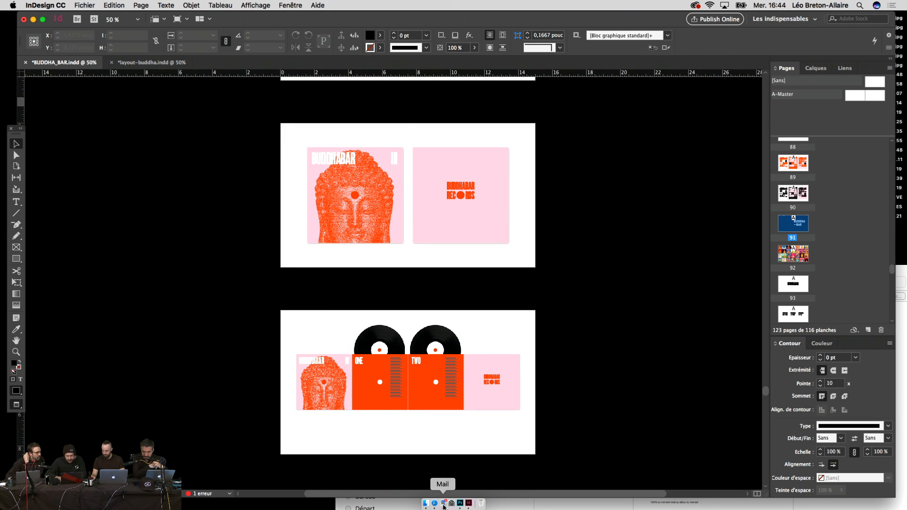
Step: Open the latest WeTransfer e-mail in Mail and follow its Récupérez vos fichiers link
left_click(442, 503)
left_click(179, 69)
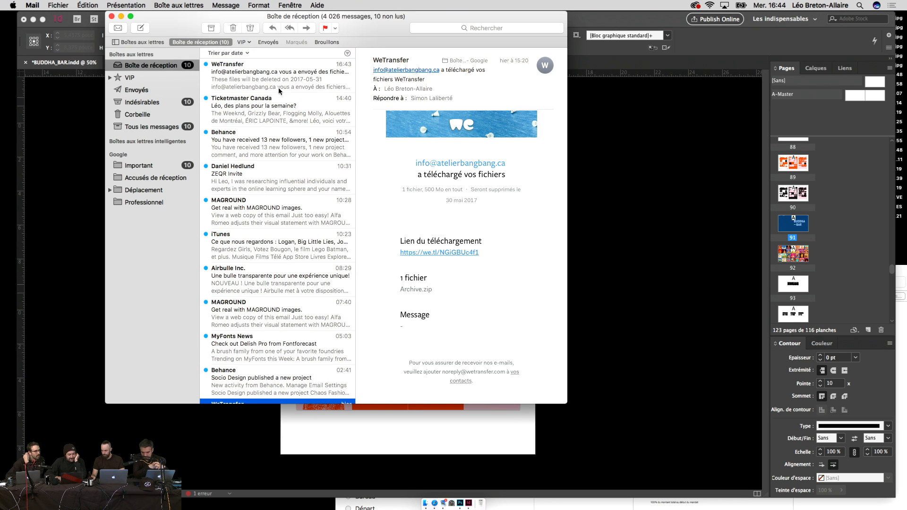
left_click(279, 87)
left_click(445, 230)
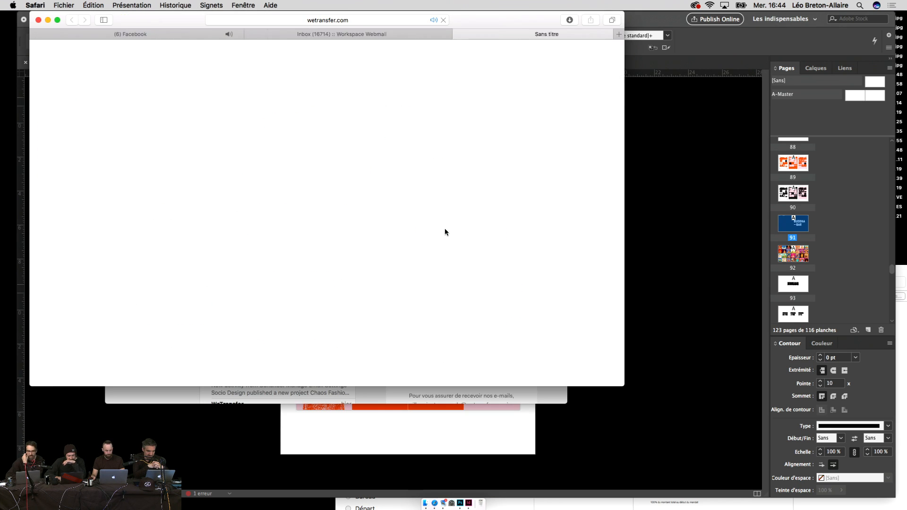